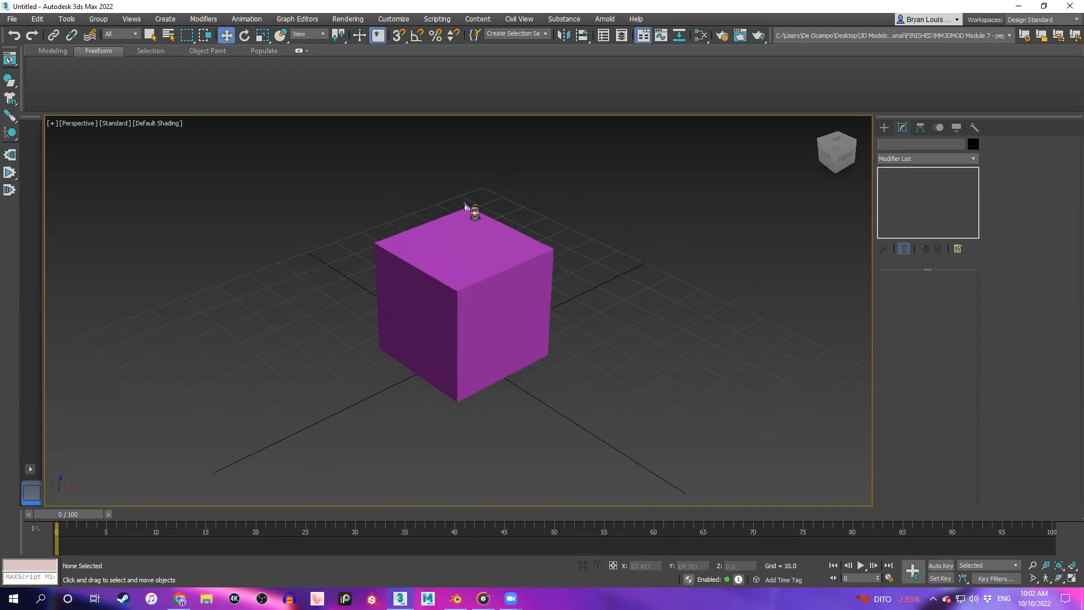
Deselect the purple box in the perspective viewport
middle_click_drag(564, 323, 541, 330, "alt")
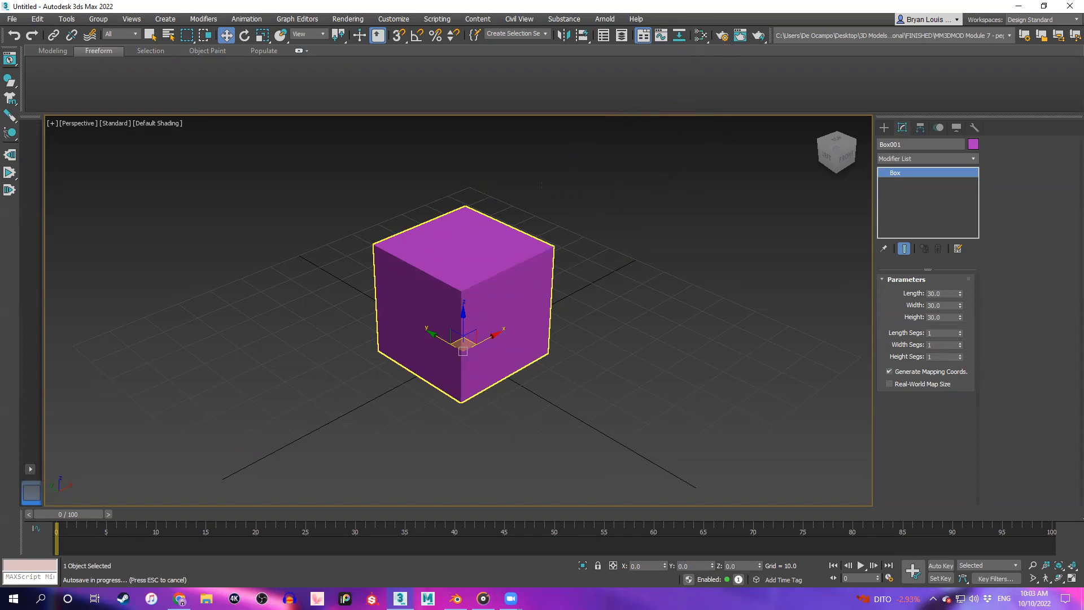
key("ctrl+d")
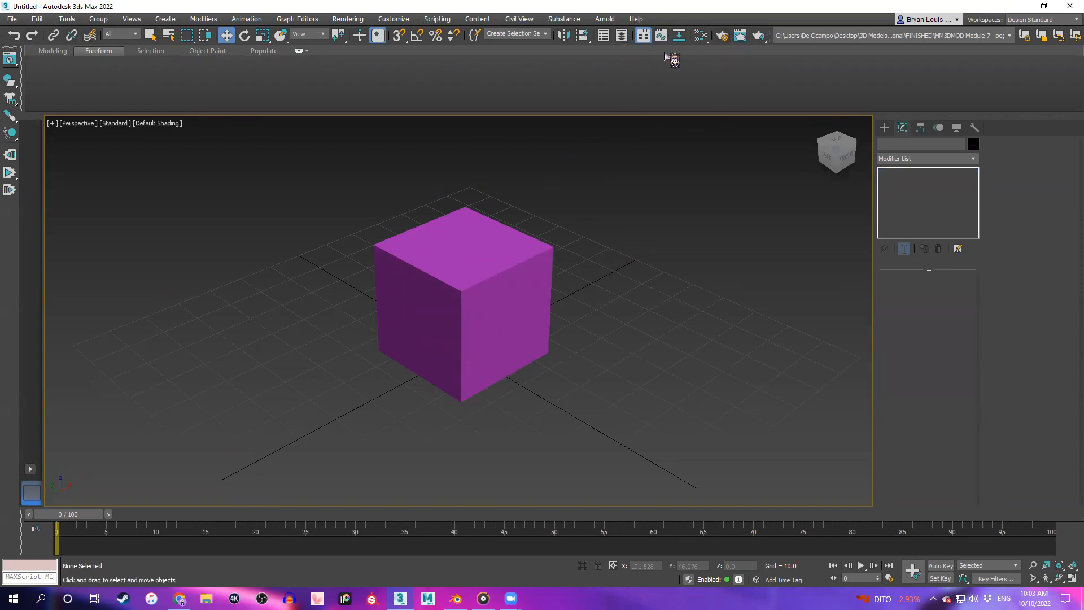
left_click(723, 36)
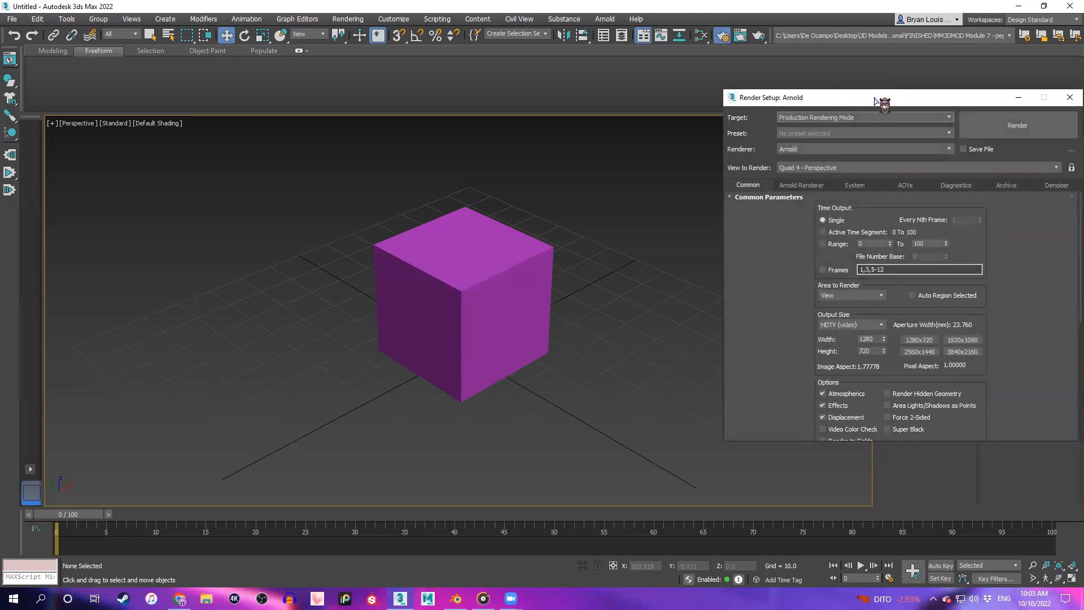
left_click_drag(875, 101, 757, 147)
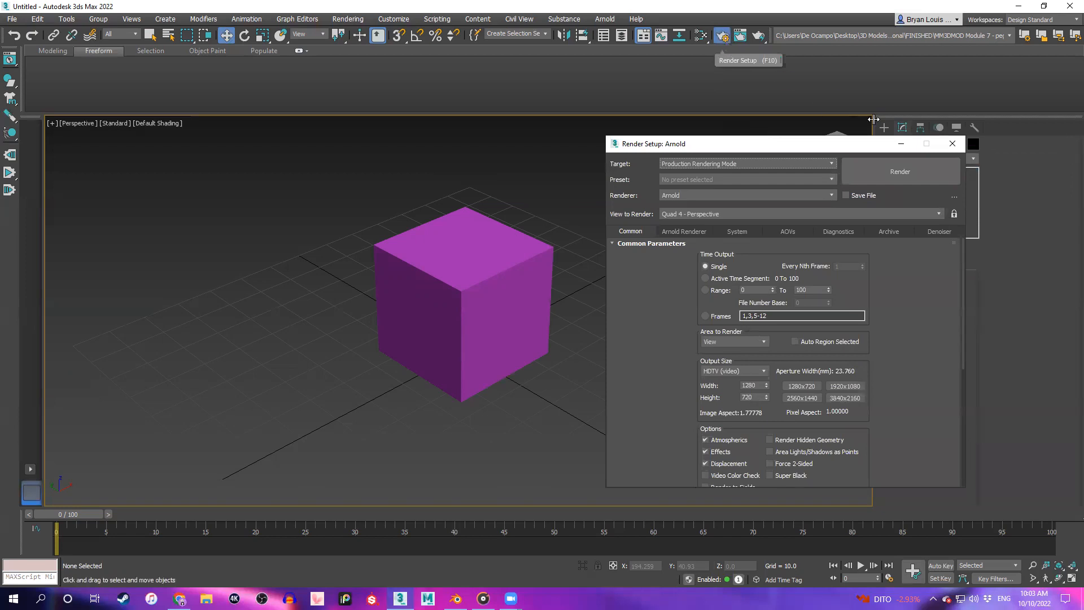
left_click(952, 143)
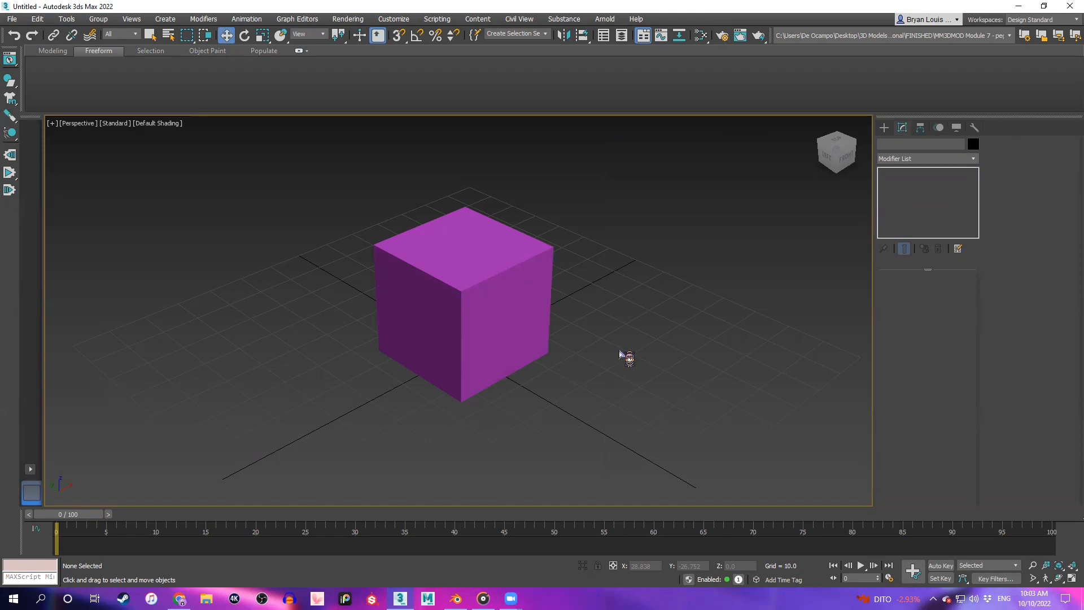
key("F10")
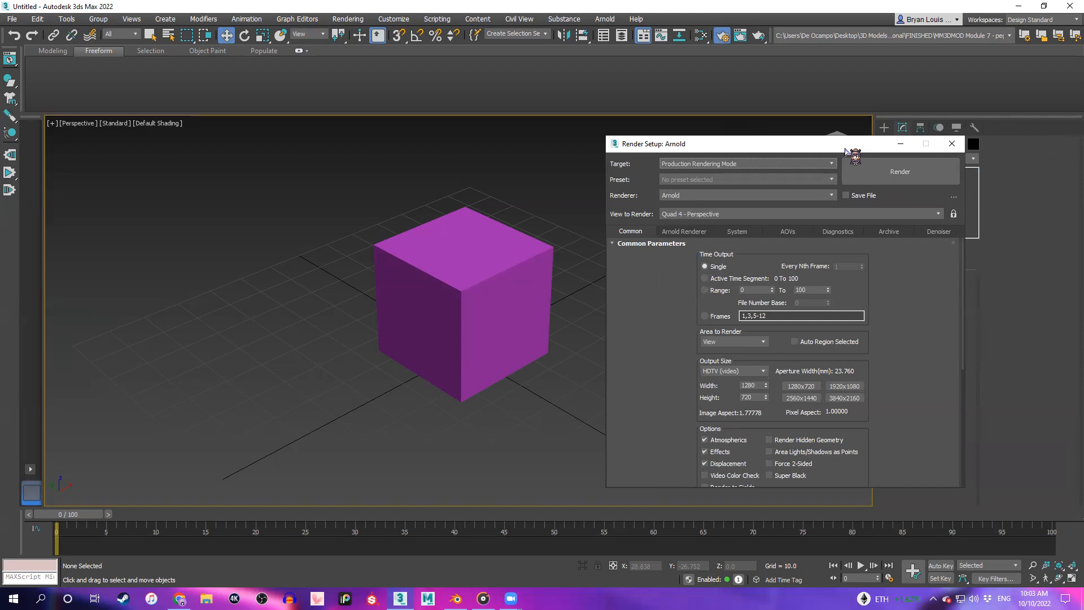
left_click(952, 144)
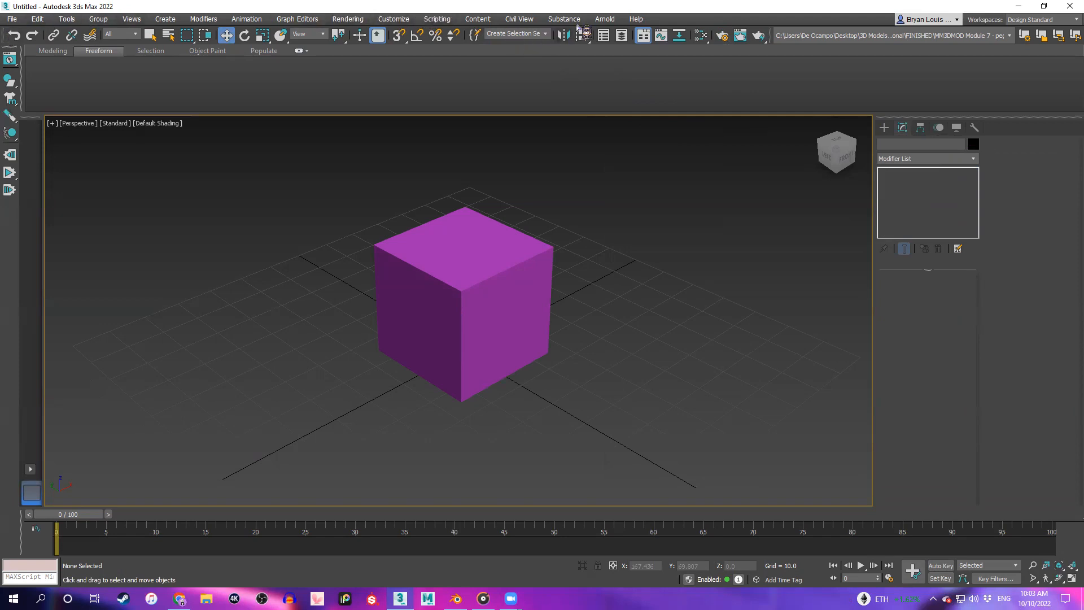
left_click(347, 20)
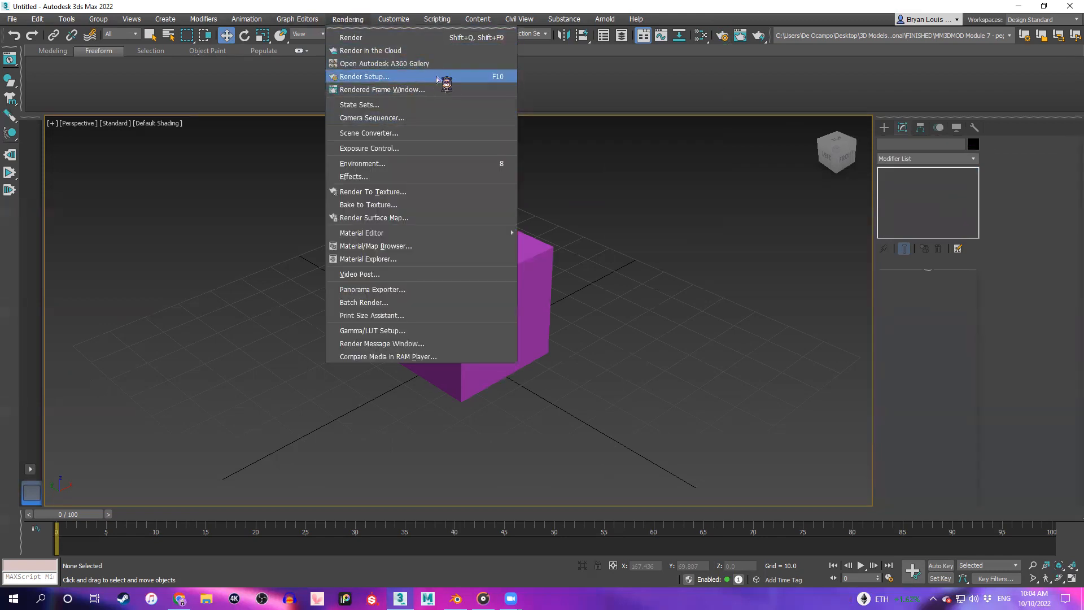
left_click(415, 78)
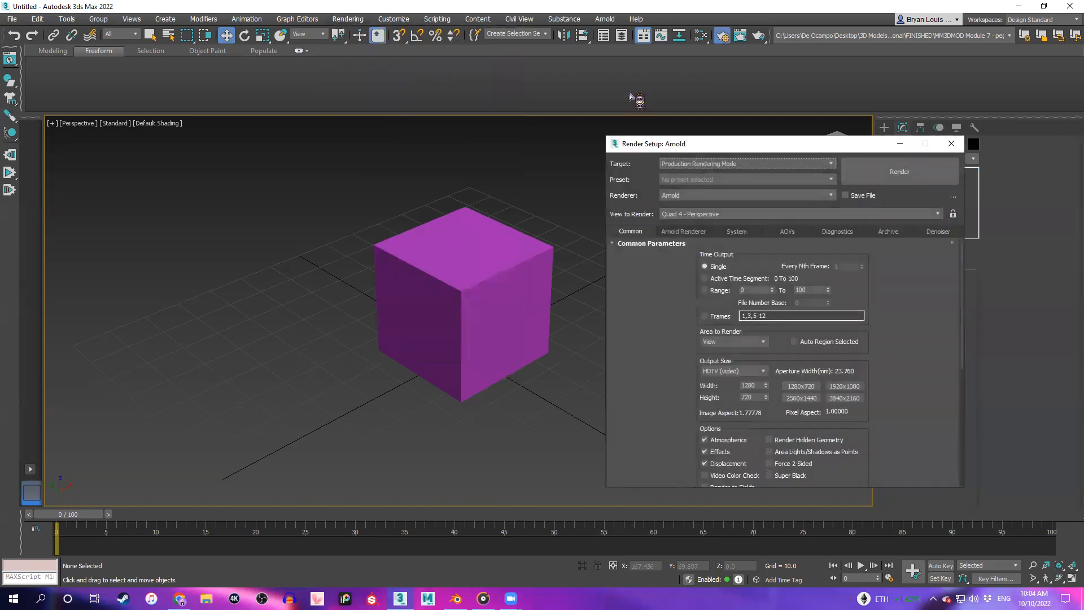
left_click(951, 143)
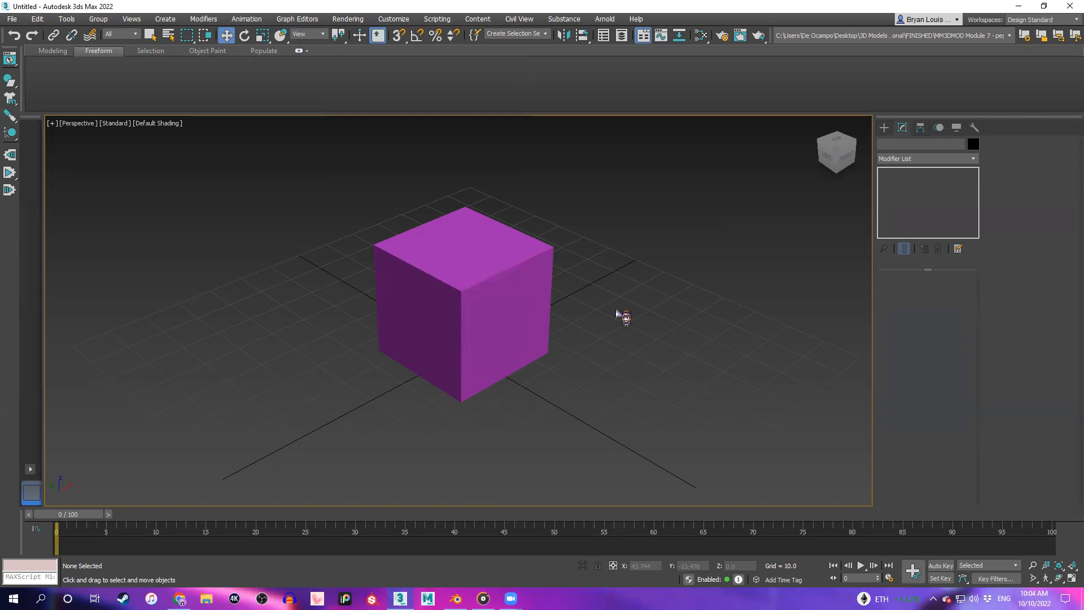
Open Render Setup and choose Arnold as the renderer
key("F10")
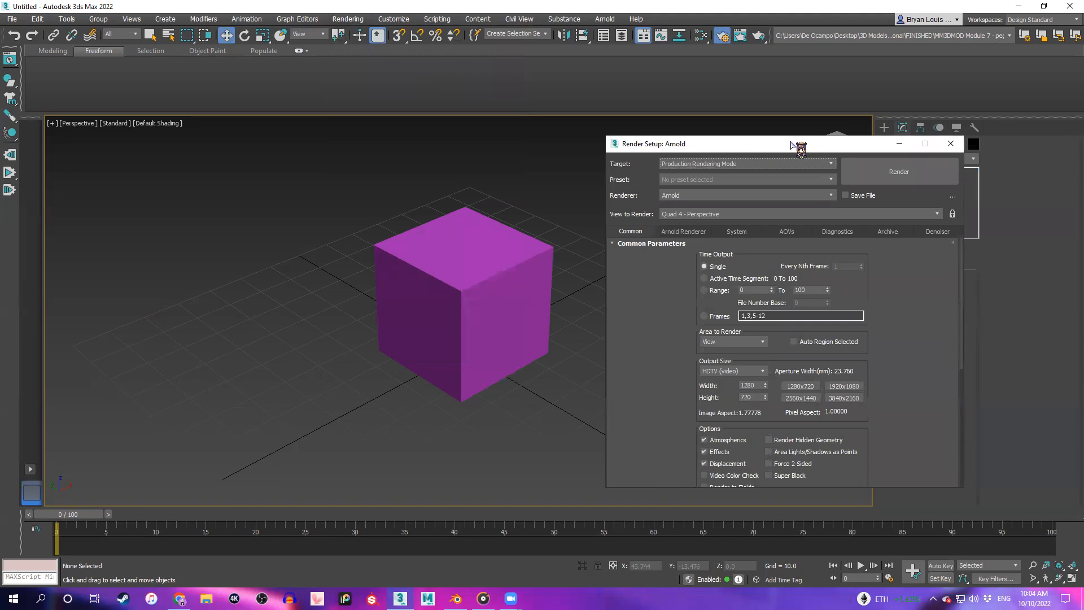
left_click_drag(792, 144, 765, 119)
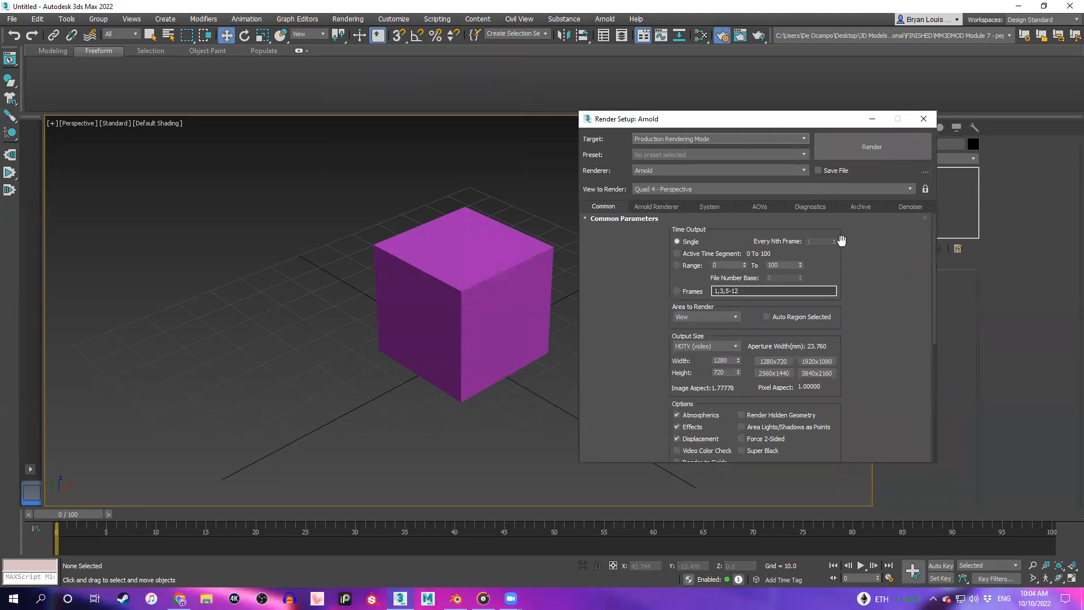
left_click(741, 171)
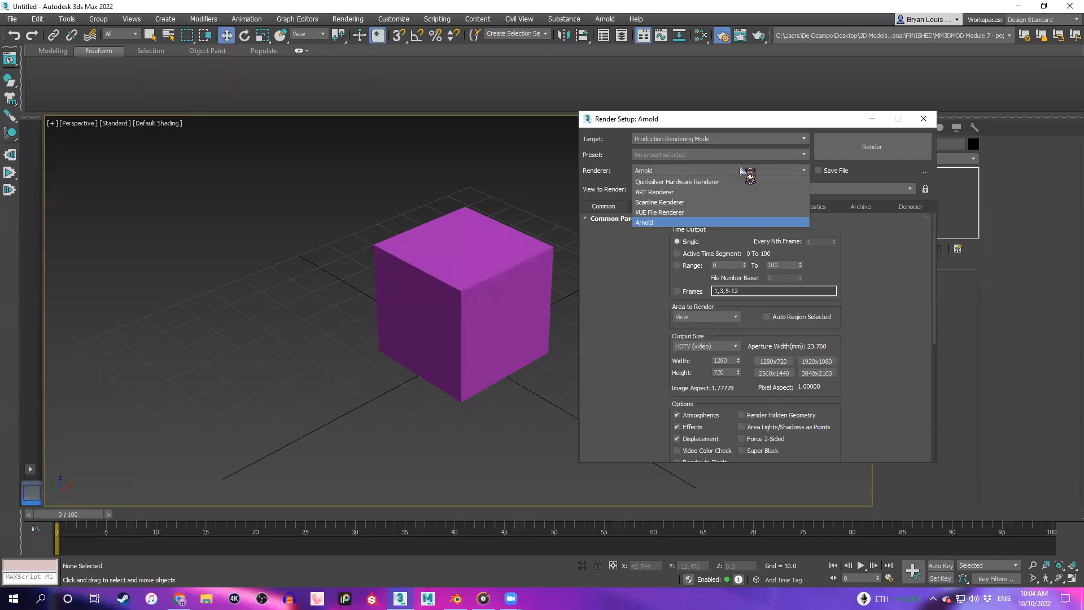
left_click(741, 171)
left_click(740, 169)
left_click(741, 170)
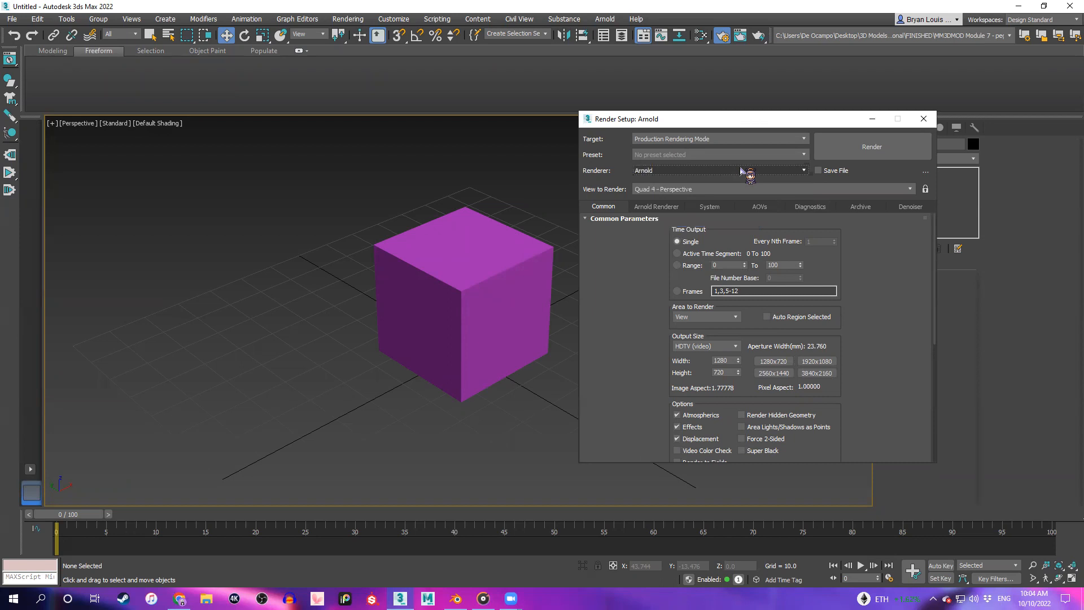
left_click(741, 171)
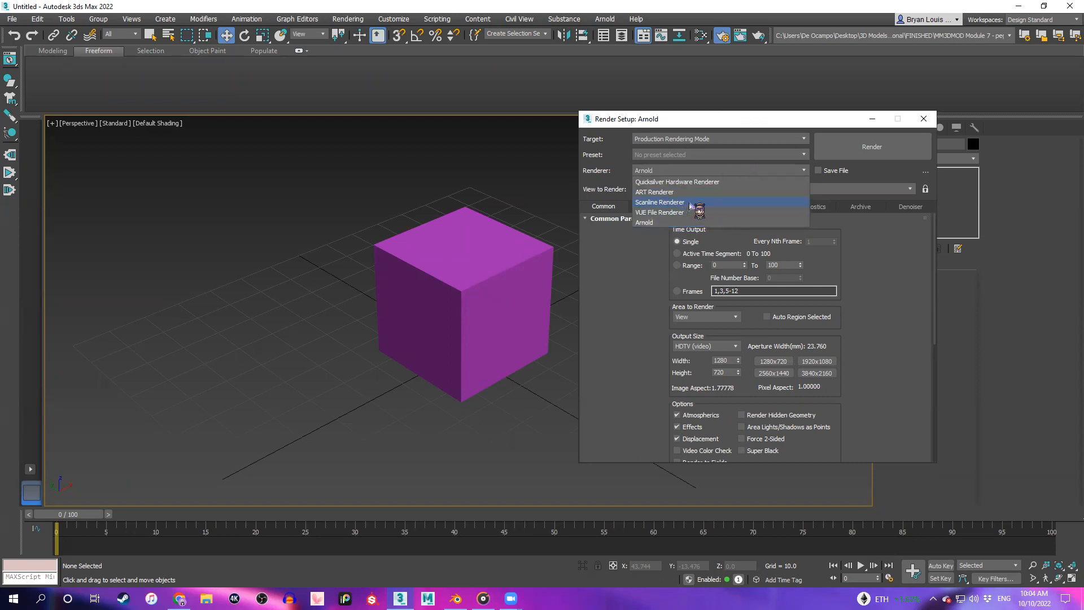
left_click(771, 171)
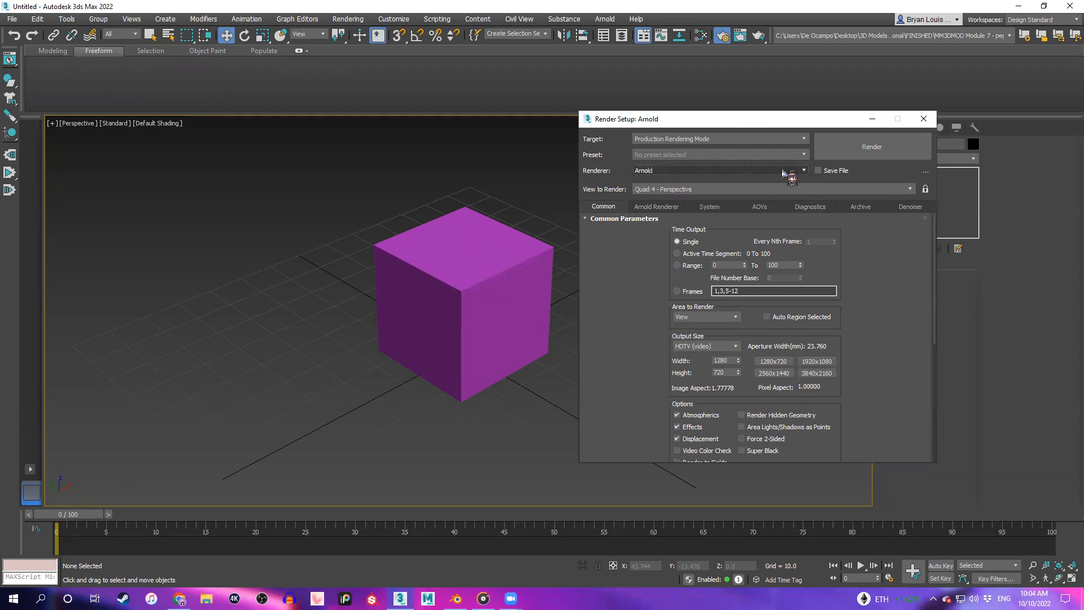
left_click(805, 170)
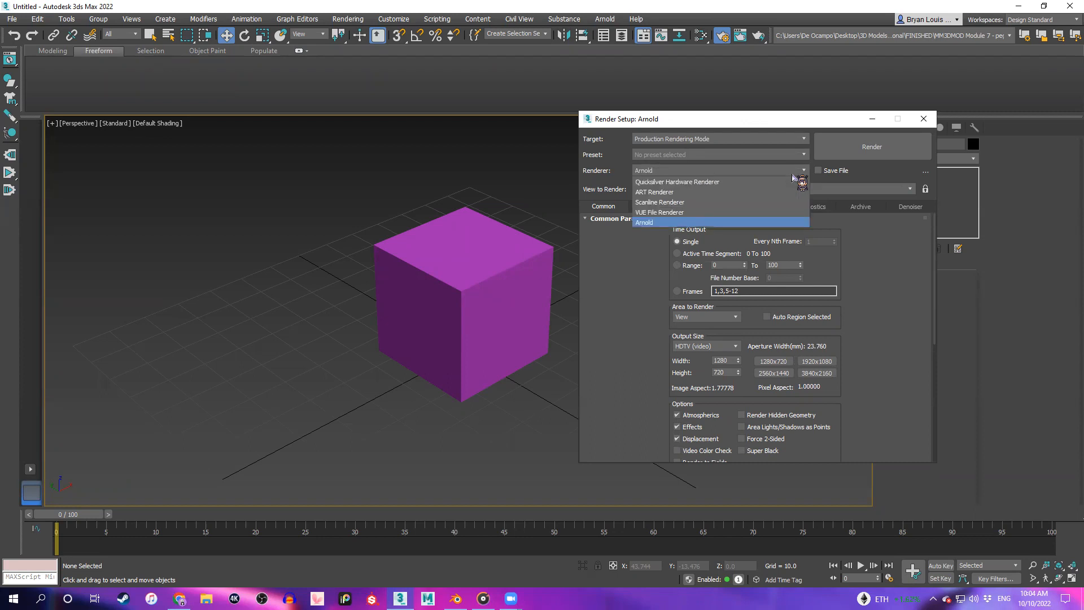
left_click(646, 222)
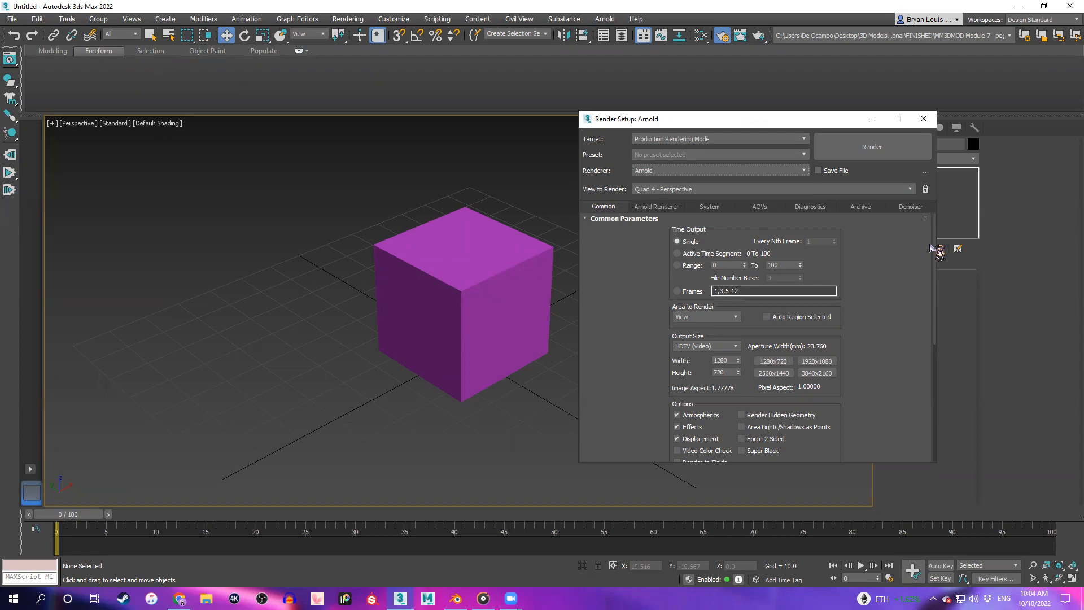
Expand the Assign Renderer section and review the assigned renderers against the available renderer choices
left_click_drag(933, 254, 926, 377)
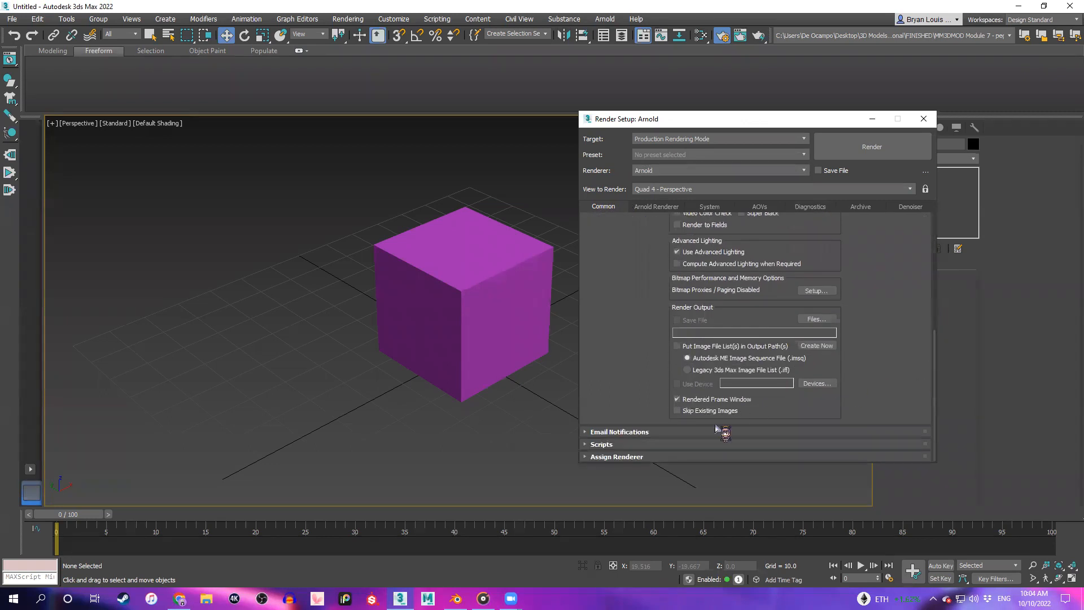
left_click(590, 456)
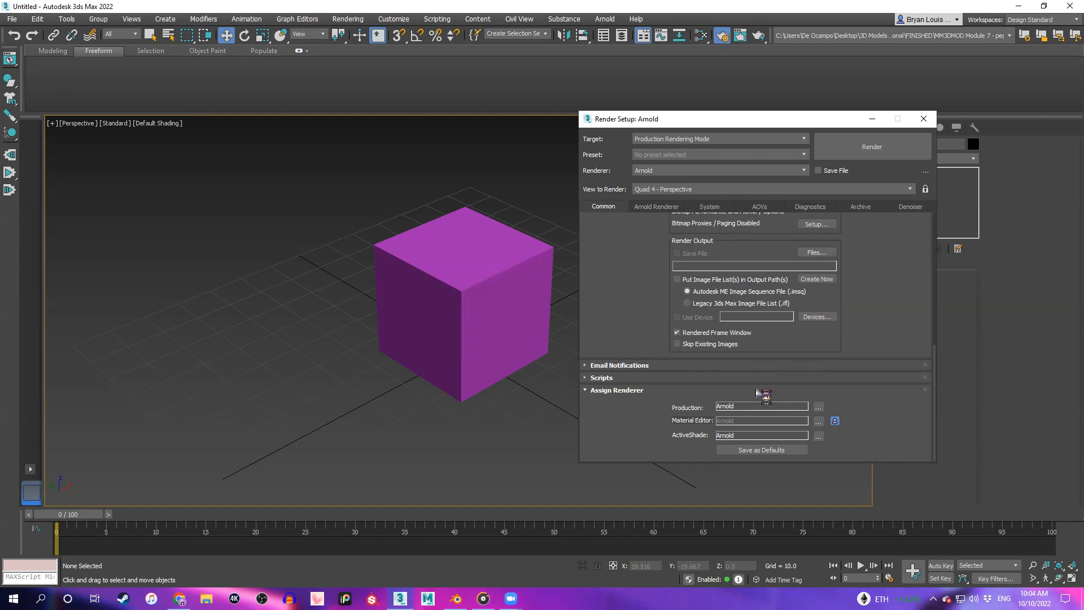
left_click(702, 170)
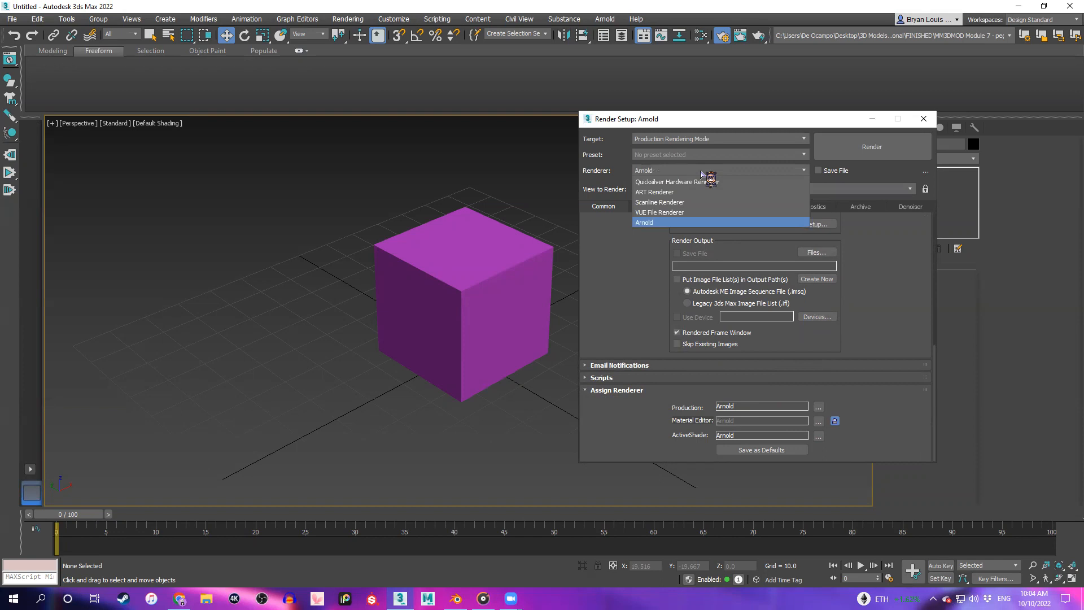
left_click(701, 170)
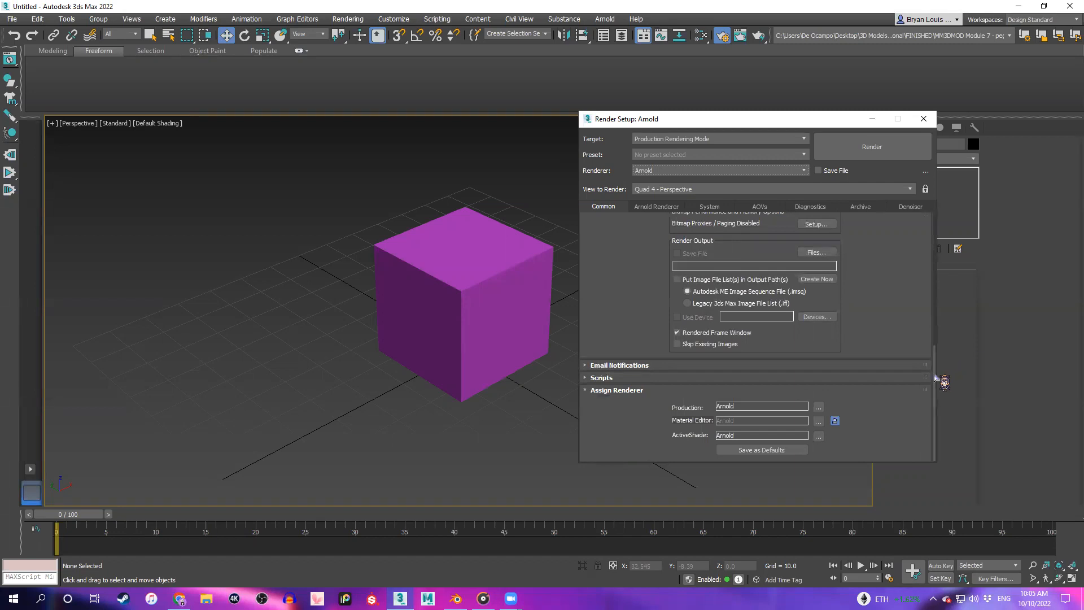
scroll(937, 377, "up", 10)
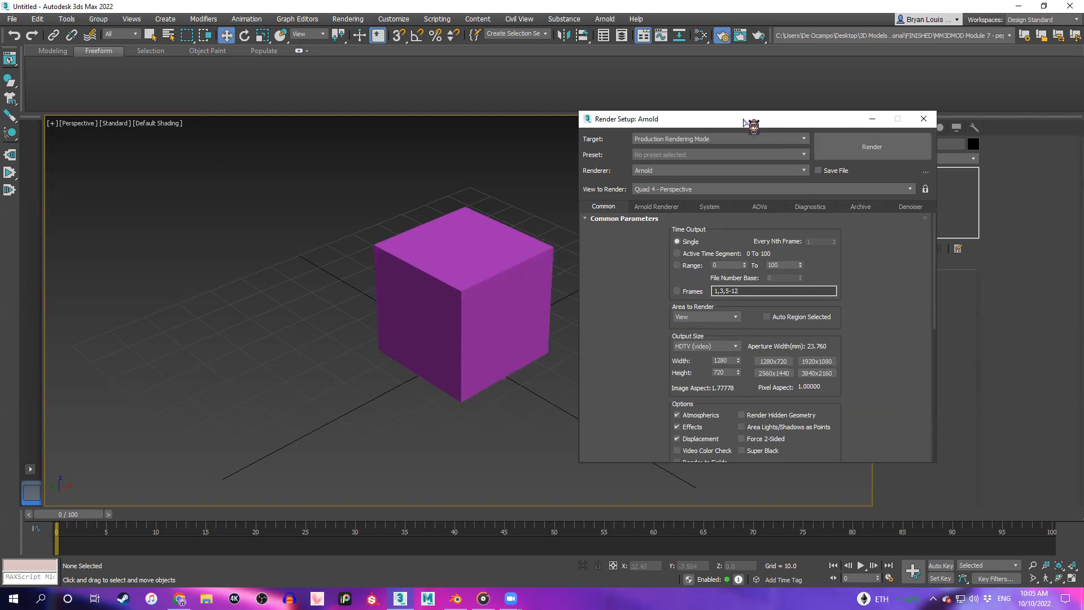
Try the Custom output size preset and examine its width and height values
left_click_drag(744, 122, 754, 140)
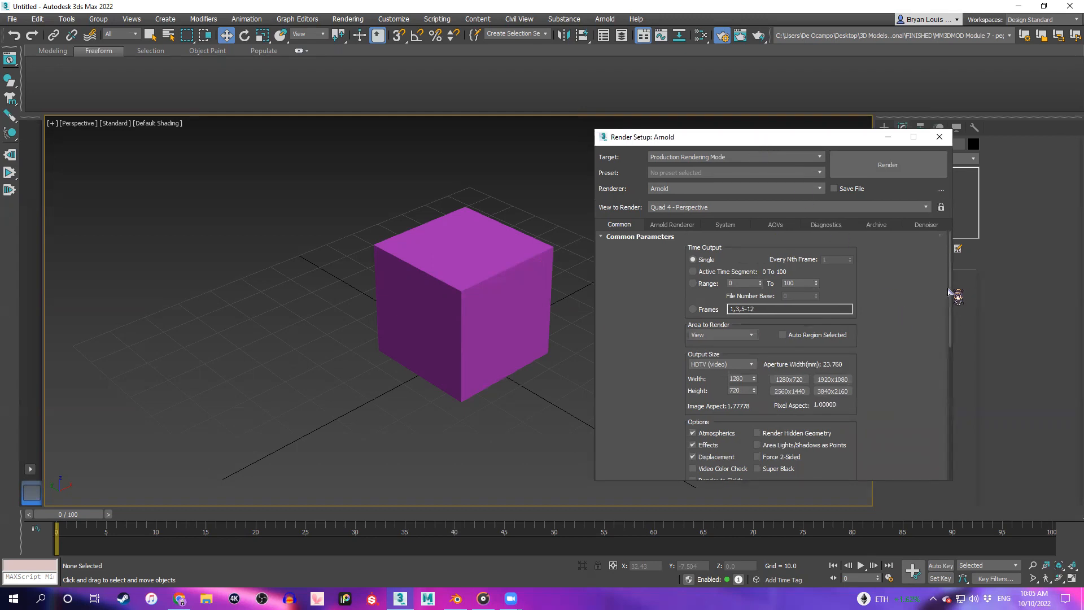
left_click_drag(952, 292, 952, 280)
left_click(719, 365)
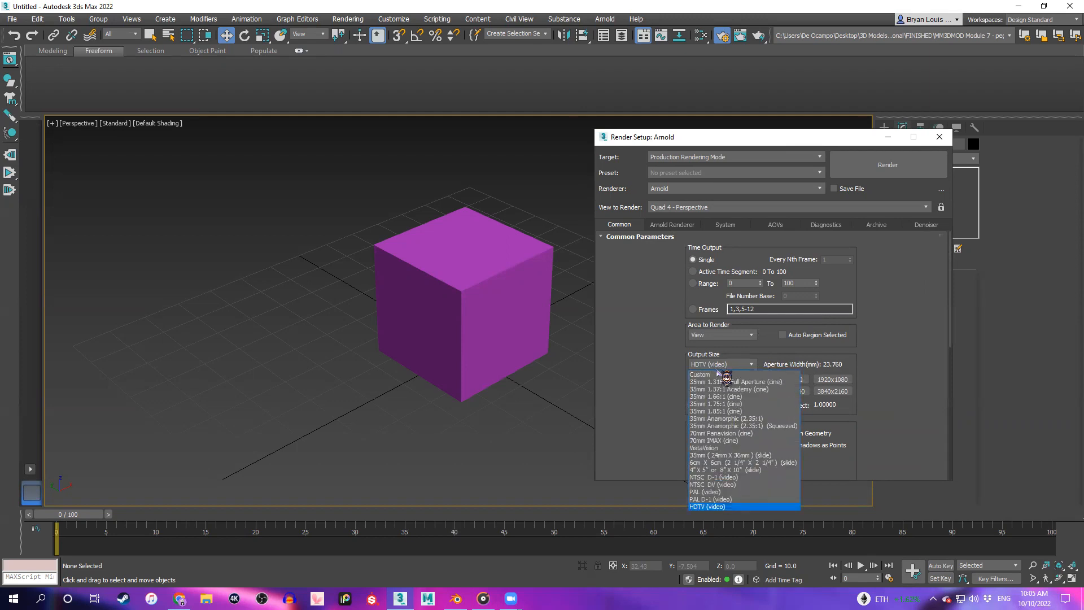
left_click(717, 374)
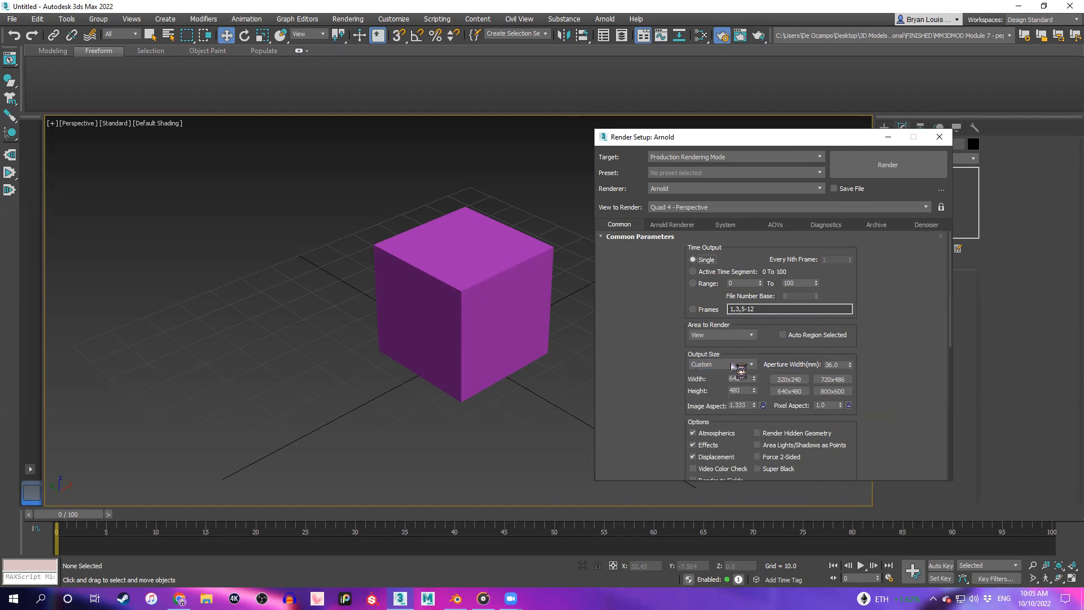
left_click(751, 364)
left_click(750, 364)
double_click(735, 378)
double_click(745, 391)
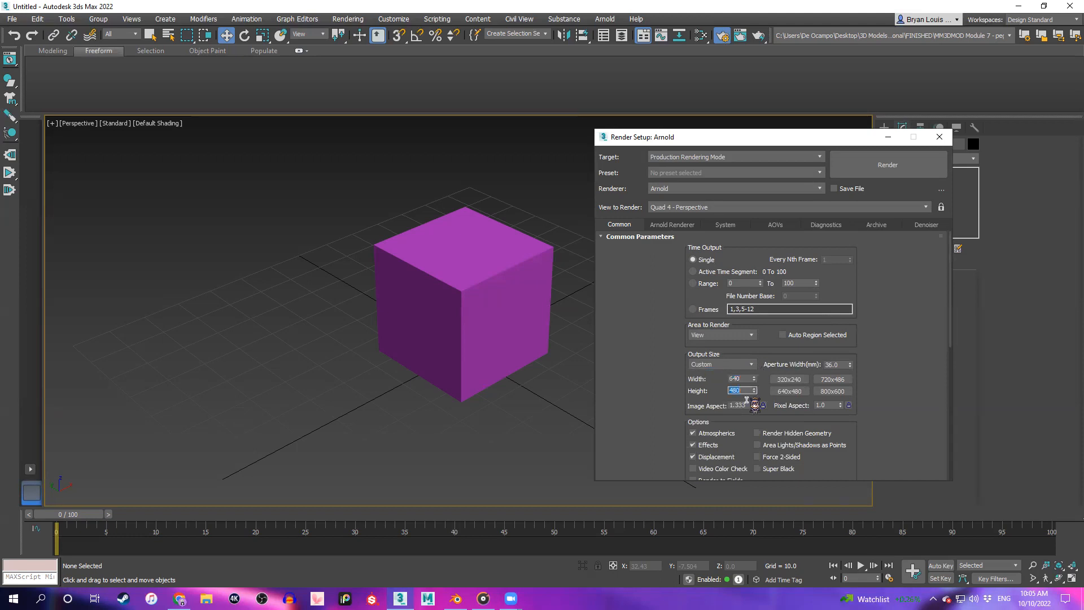
left_click(759, 349)
Compare the HDTV (video) output size preset with Custom, ending on HDTV (video)
left_click(749, 364)
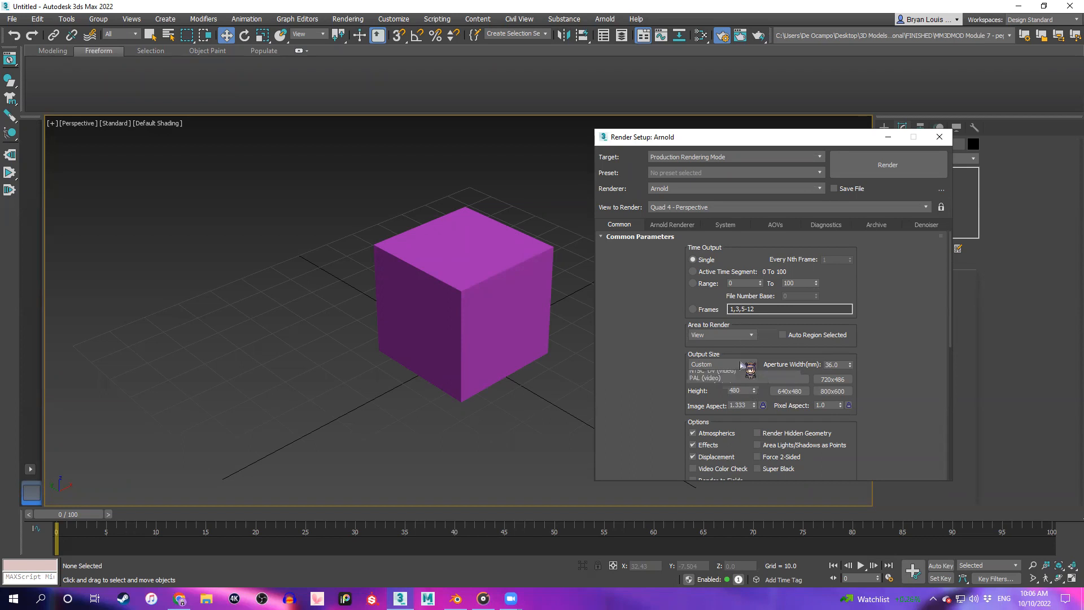
left_click(727, 507)
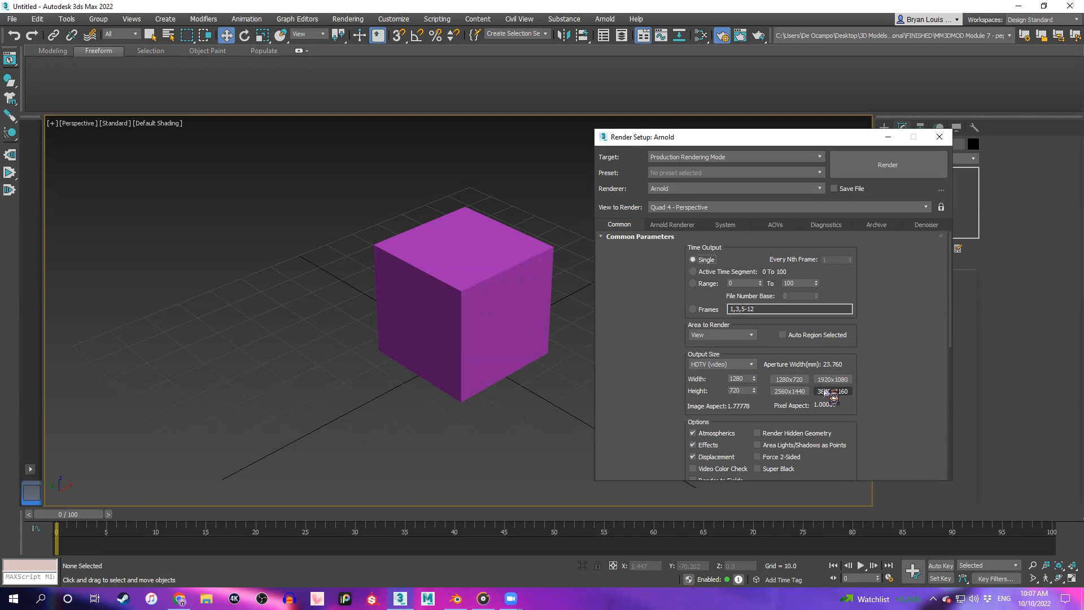
left_click(744, 363)
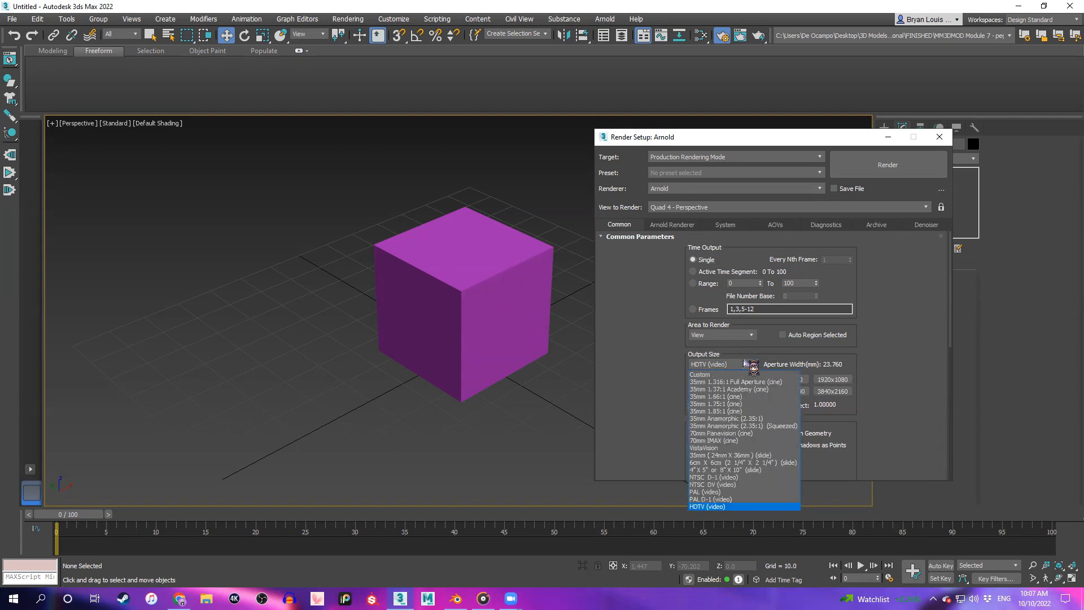
left_click(726, 374)
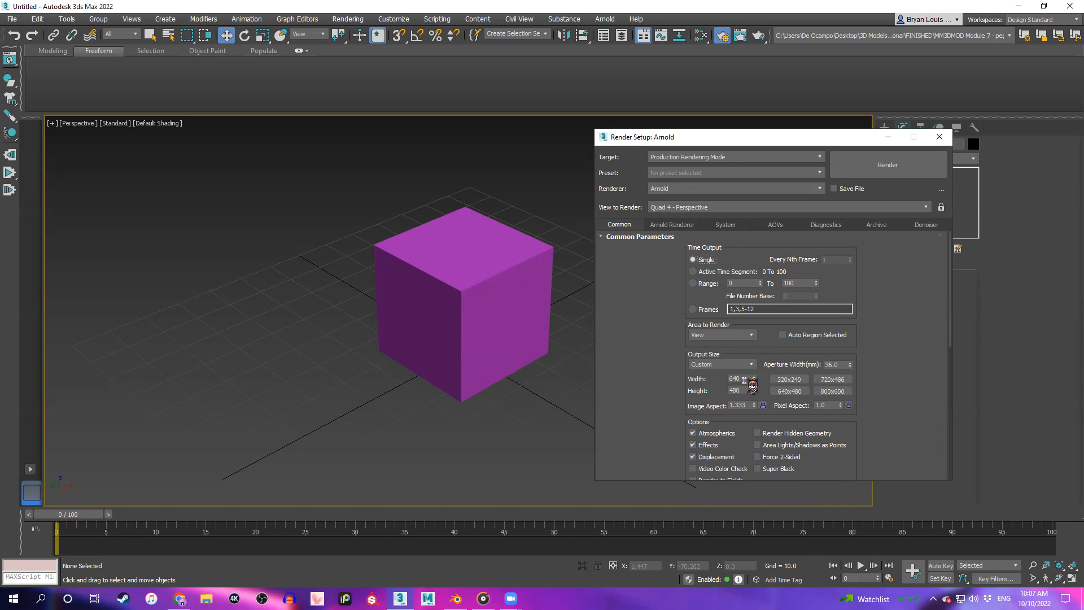
left_click(709, 367)
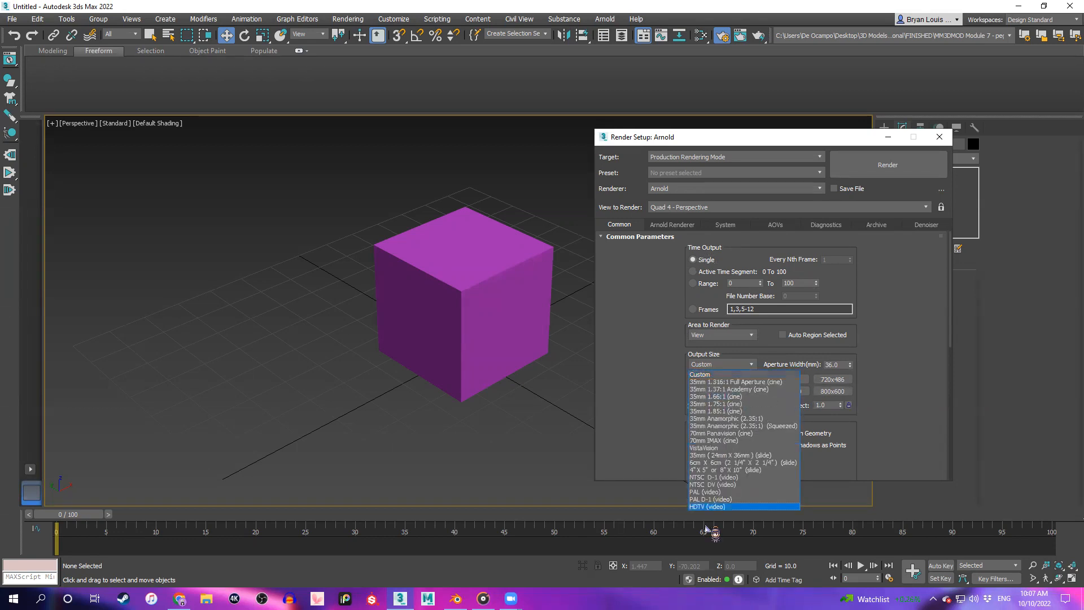
left_click(701, 506)
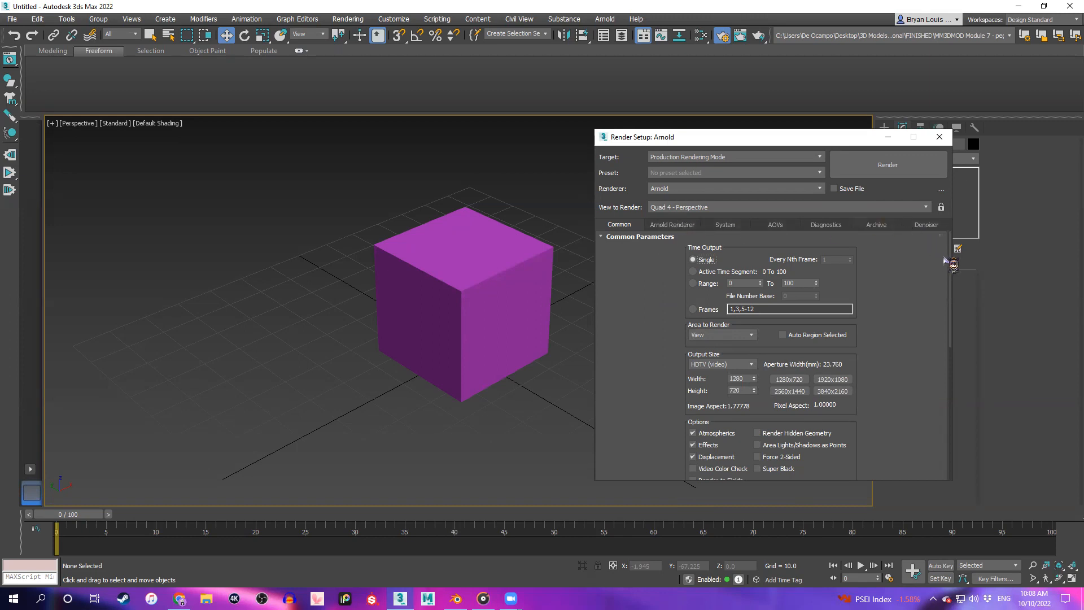
Set the render output size preset to Custom
left_click_drag(951, 265, 949, 240)
left_click(721, 364)
scroll(734, 429, "up", 5)
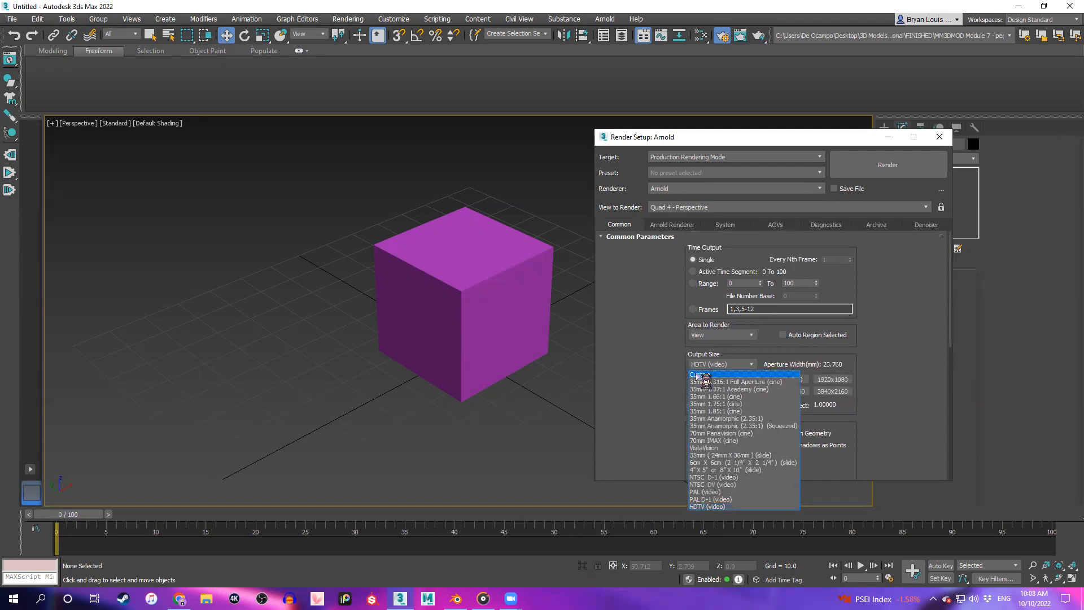
left_click(714, 375)
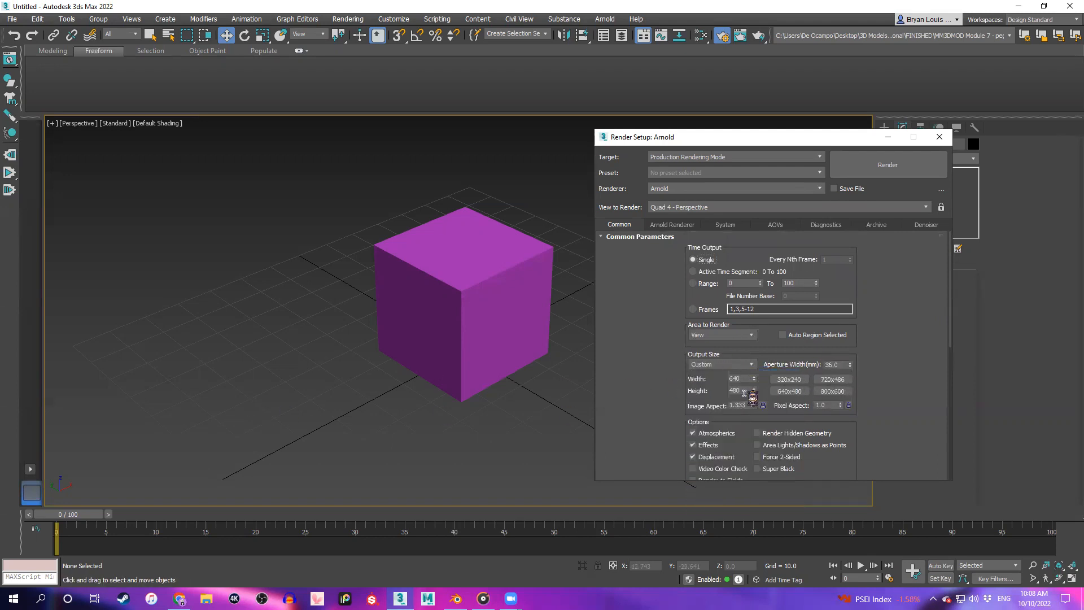
Move the Render Setup window clear of the box and render the Perspective view with Arnold at 640 x 480
left_click_drag(723, 142, 762, 148)
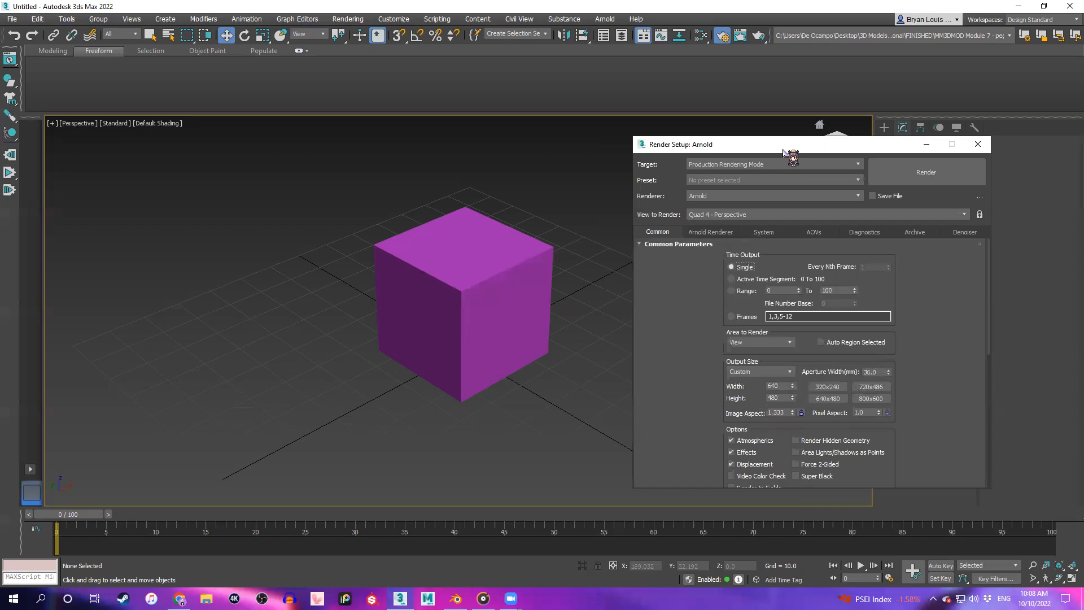
left_click_drag(784, 150, 747, 149)
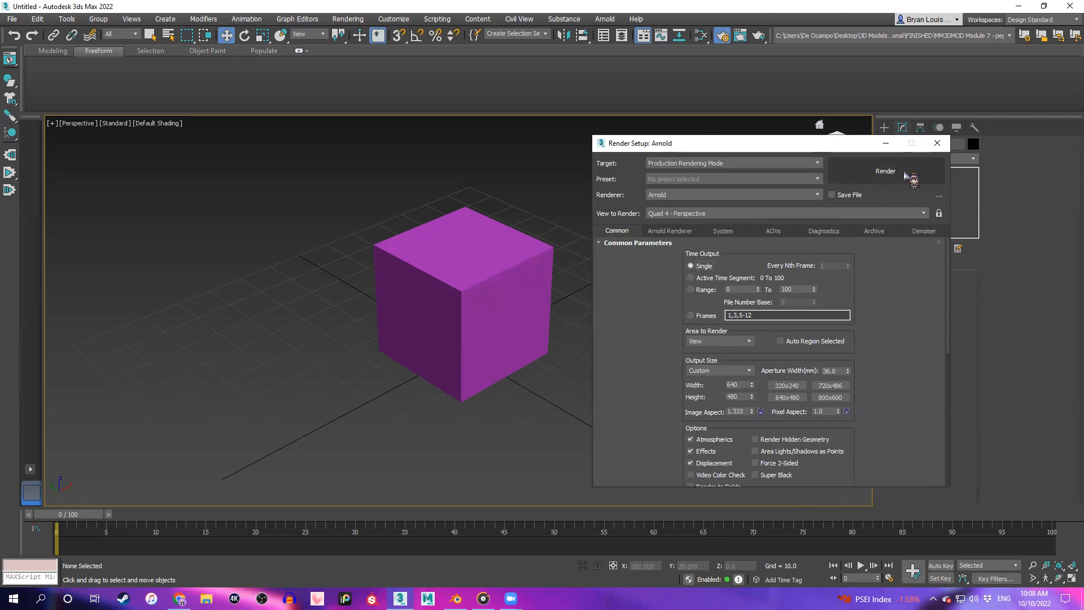
left_click_drag(737, 144, 815, 140)
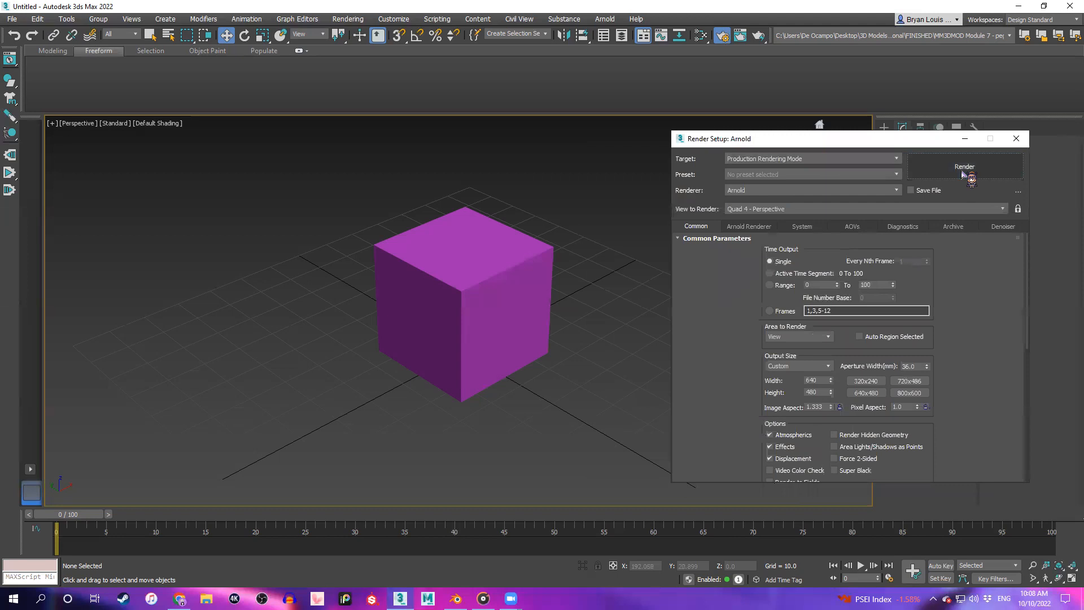
left_click(963, 169)
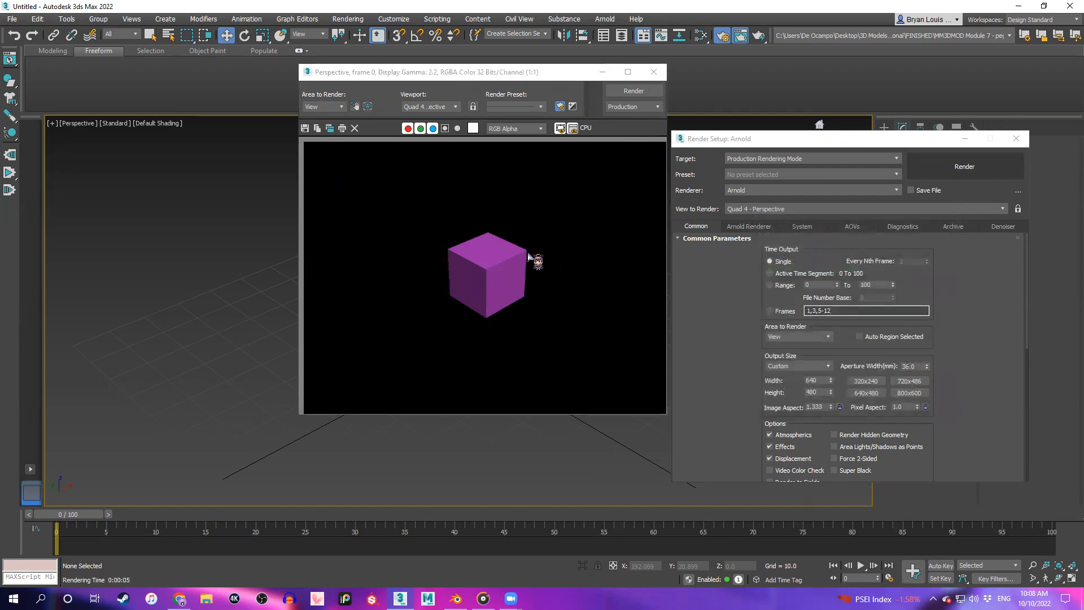
Move the rendered frame aside to compare it with the viewport, and close both it and Render Setup
left_click_drag(474, 72, 841, 120)
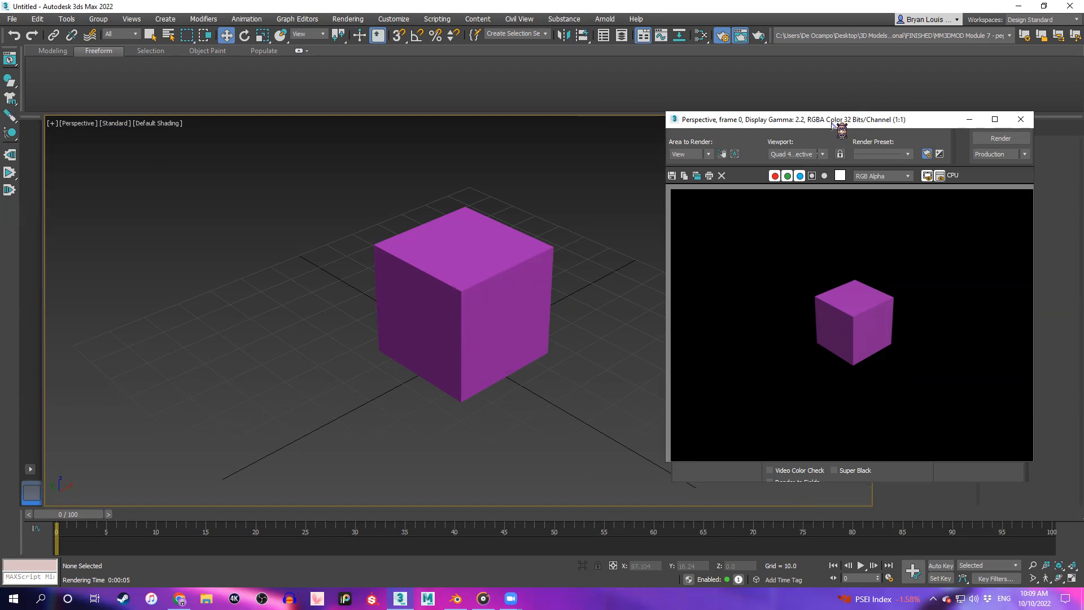
left_click_drag(832, 123, 213, 153)
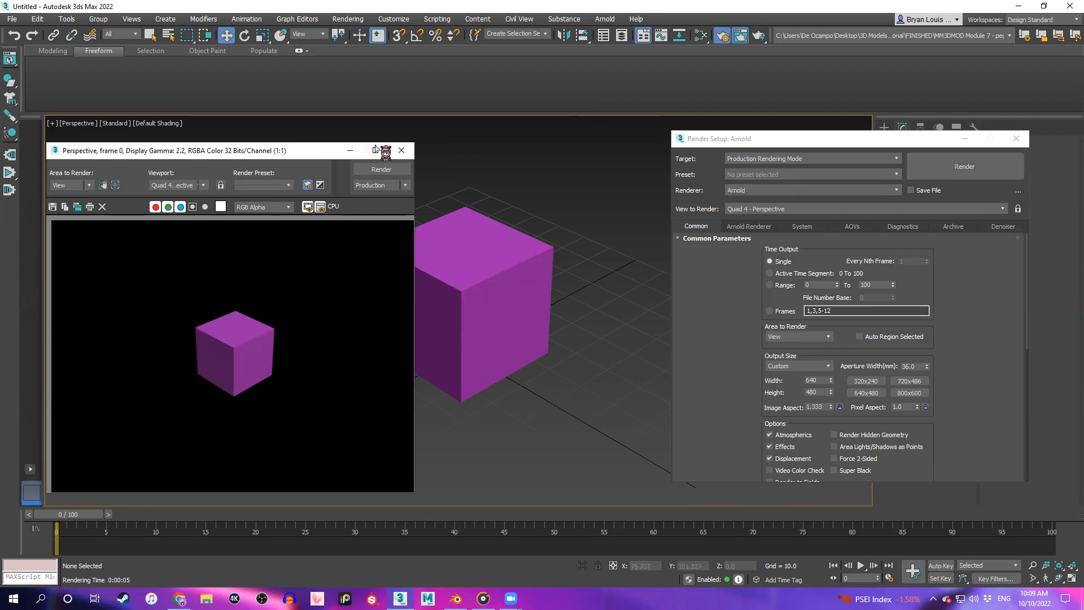
left_click(401, 151)
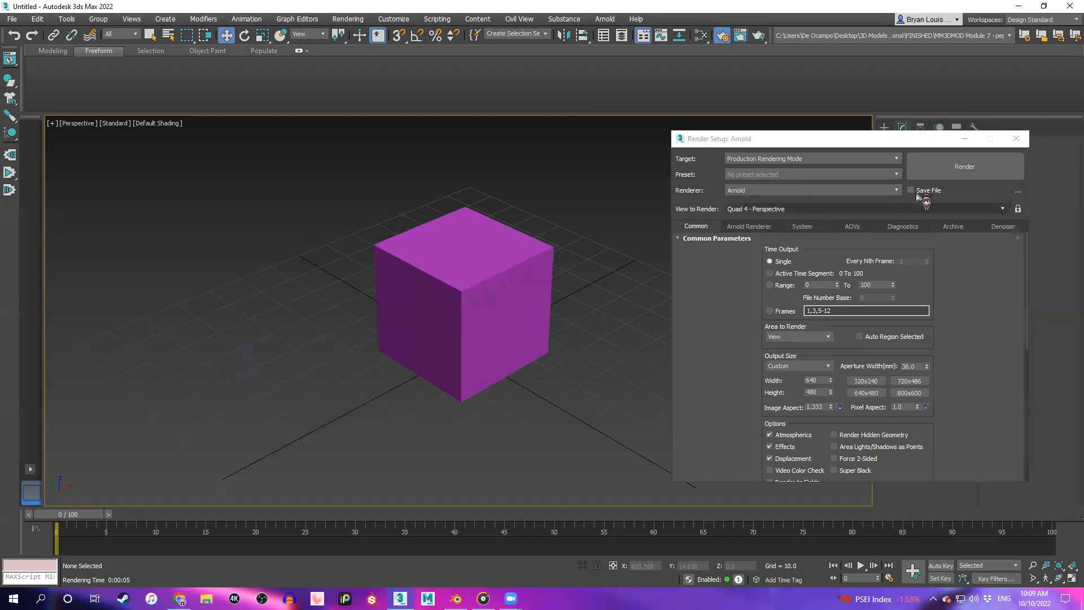
key("F10")
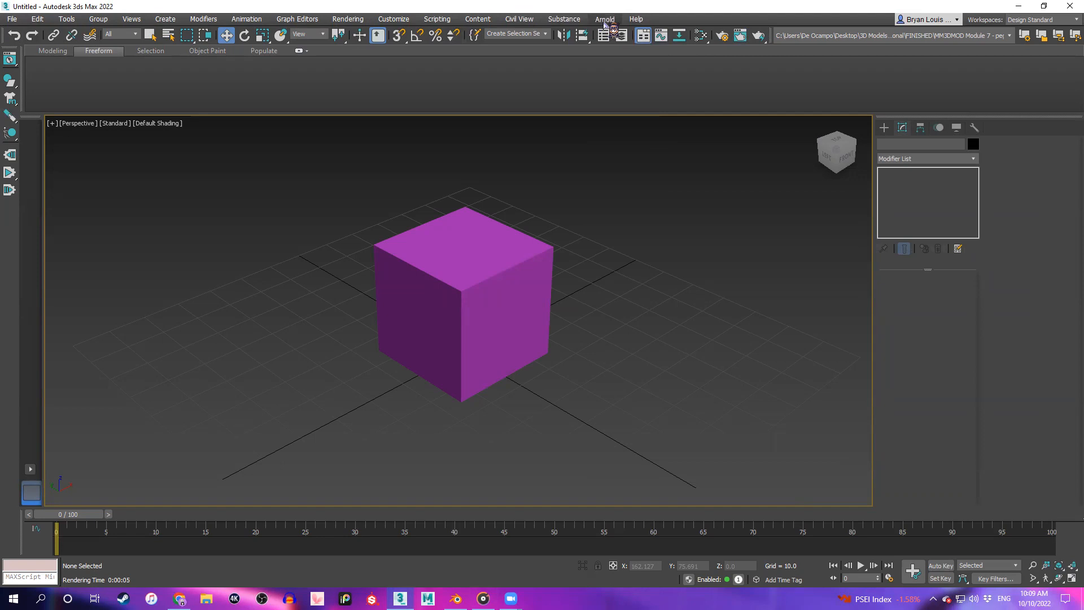
Open Arnold RenderView, start its interactive render of the box, and place its window beside the box in the viewport
left_click(604, 20)
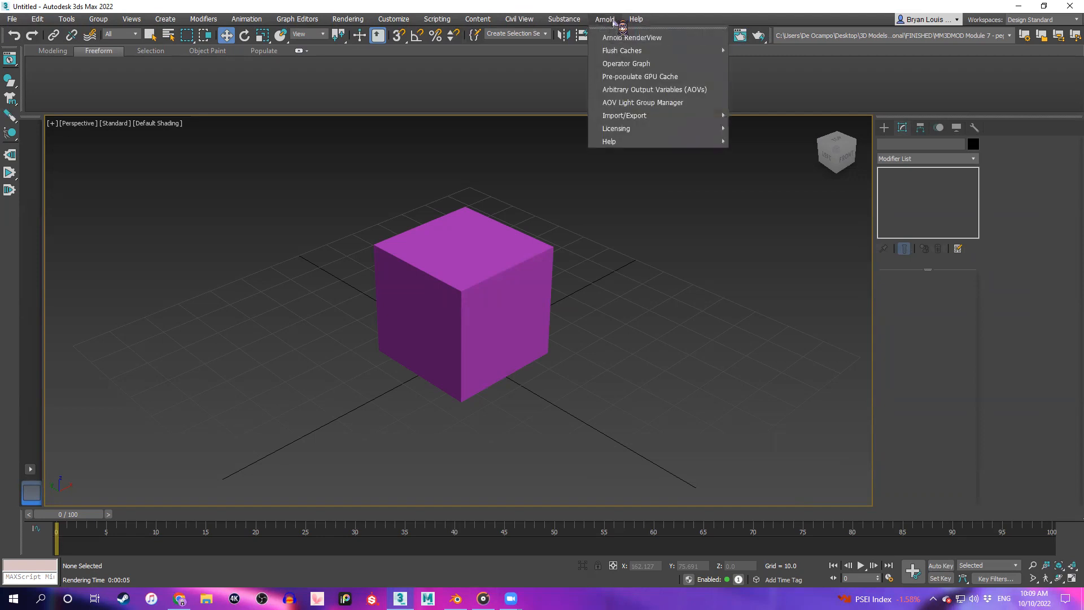
left_click(657, 39)
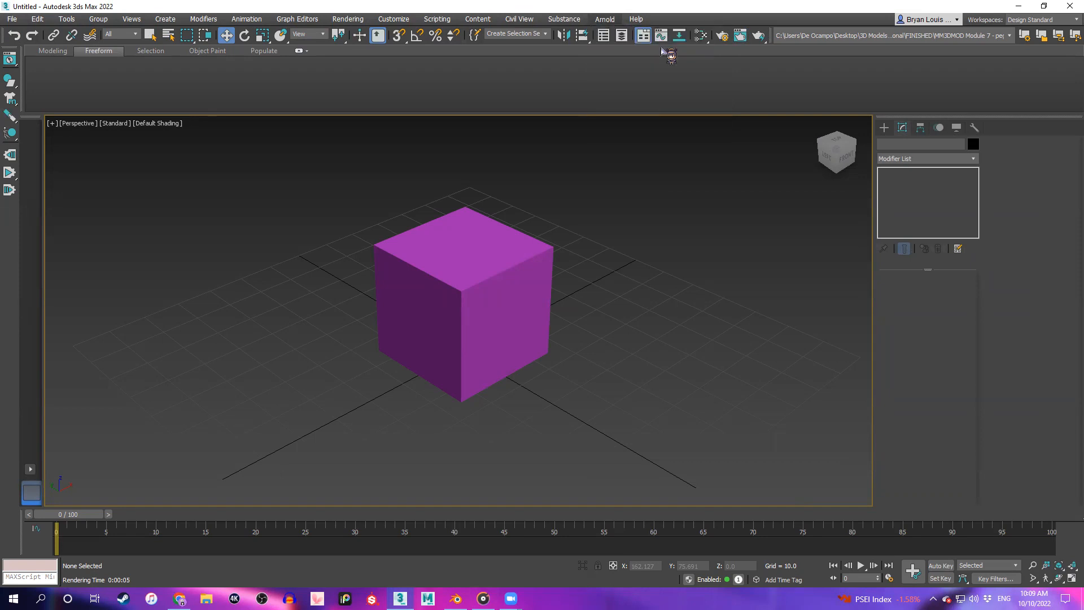
left_click_drag(667, 282, 761, 139)
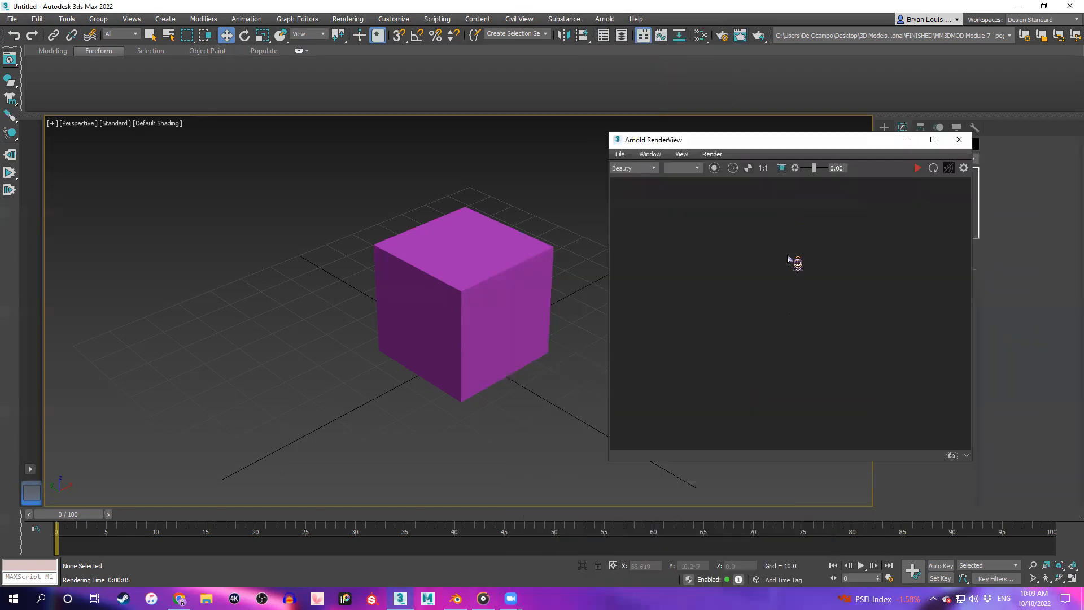
left_click(918, 168)
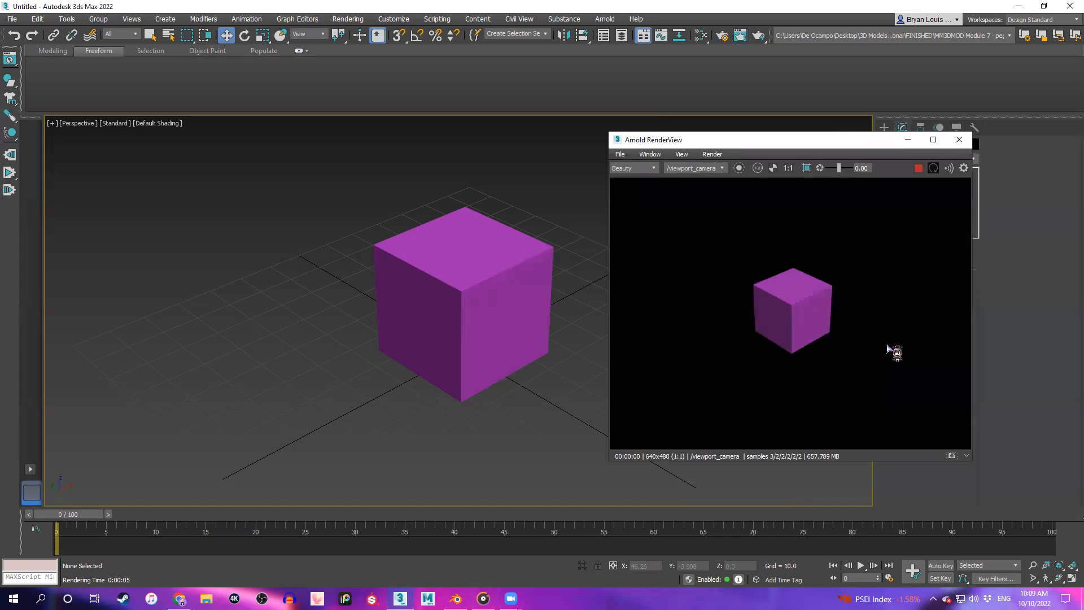
left_click_drag(808, 143, 881, 154)
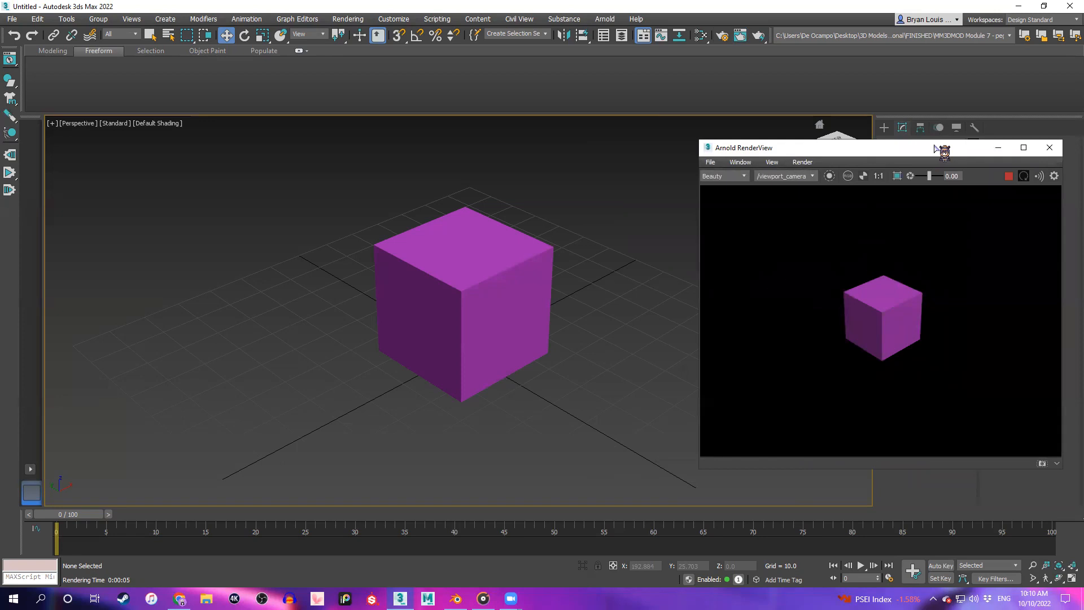
left_click_drag(934, 147, 947, 148)
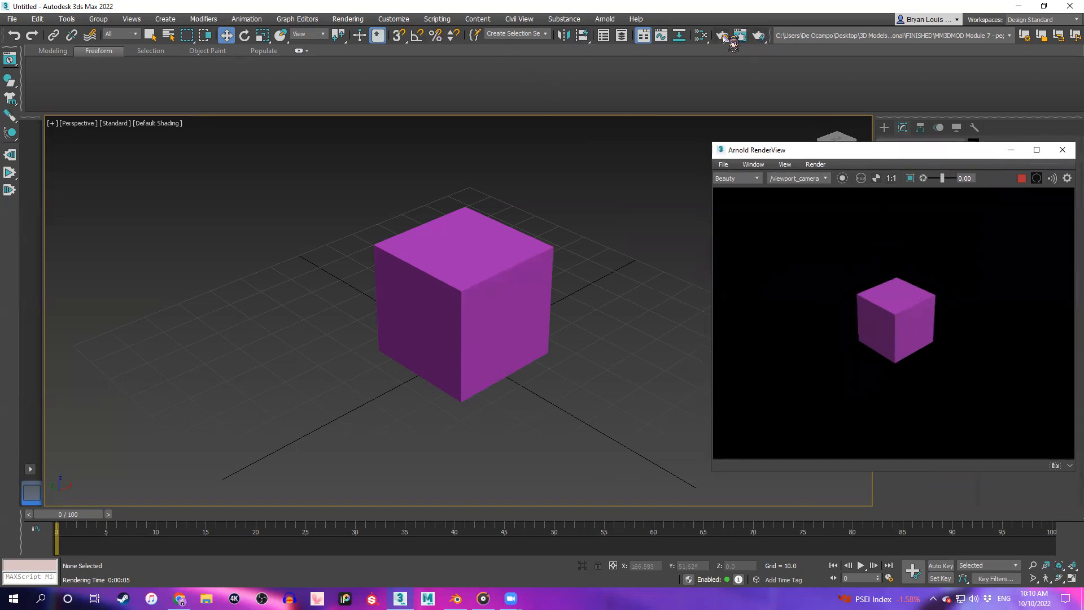
Reopen Render Setup and render the Perspective view to compare the production frame with Arnold RenderView's image
key("F10")
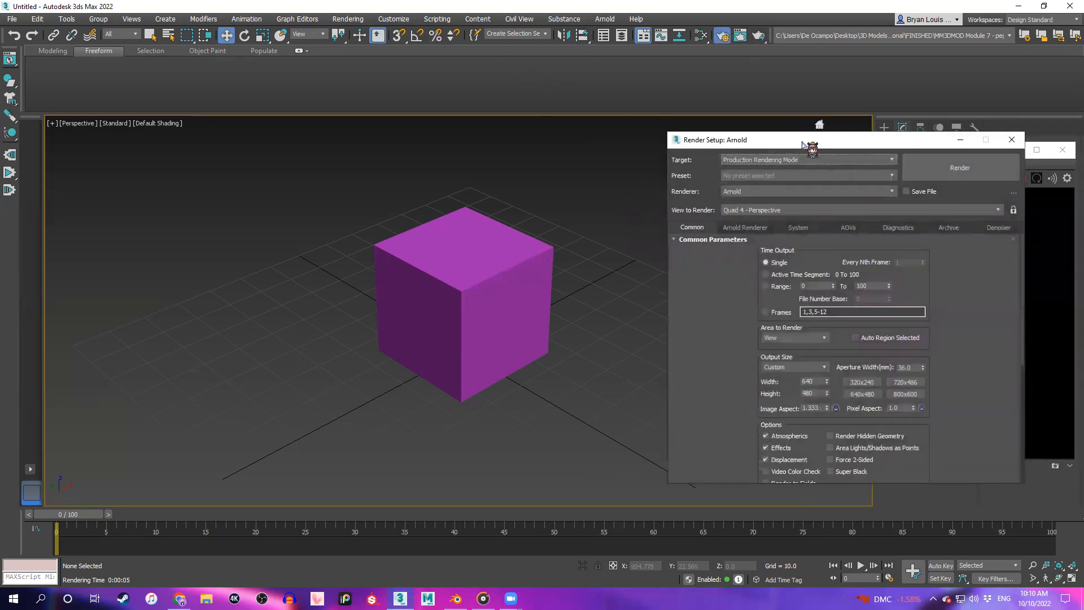
left_click_drag(812, 148, 414, 131)
left_click(563, 150)
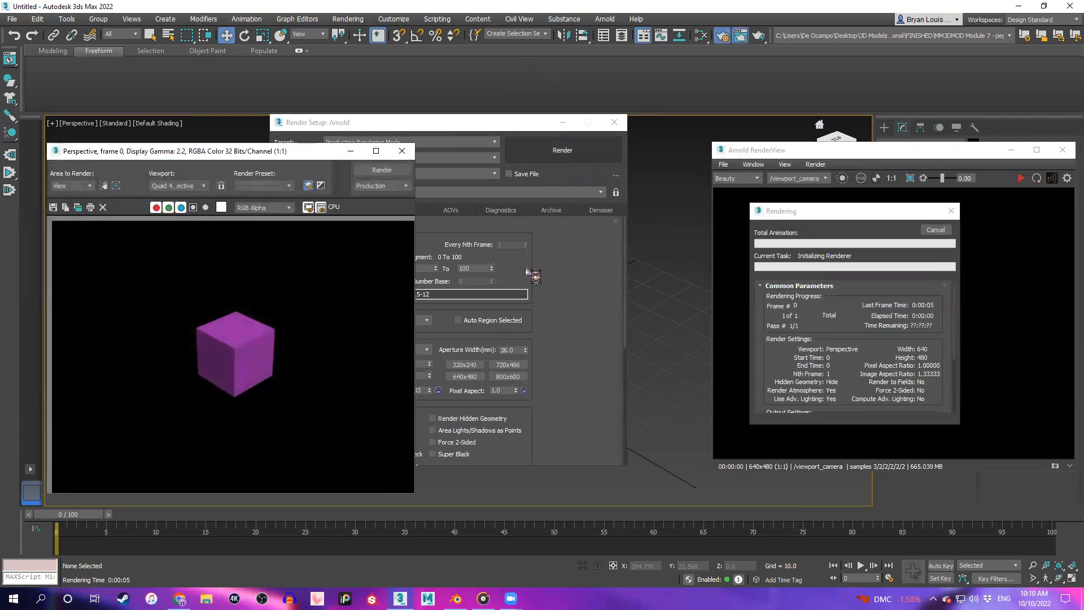
left_click_drag(247, 153, 220, 170)
left_click(608, 150)
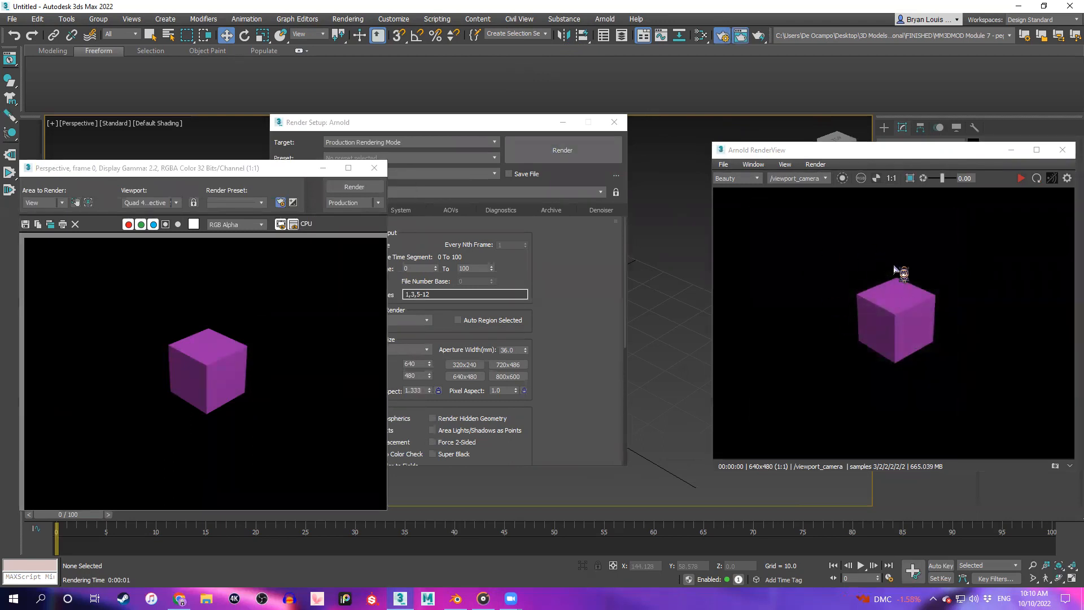
left_click(552, 150)
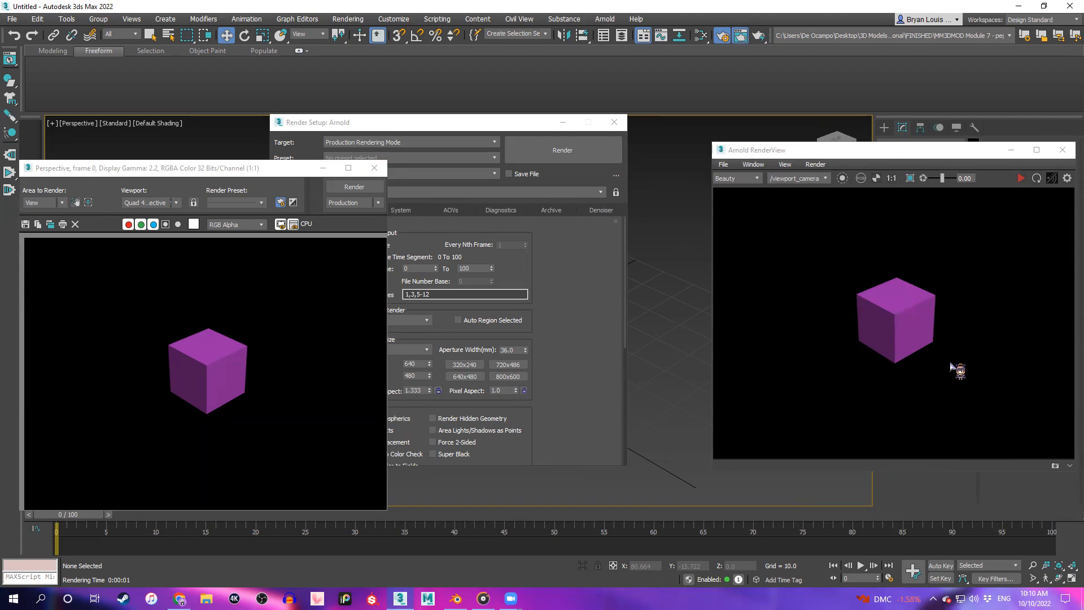
left_click(559, 153)
Close the rendered frame and Render Setup, keeping only Arnold RenderView open beside the box
left_click(375, 168)
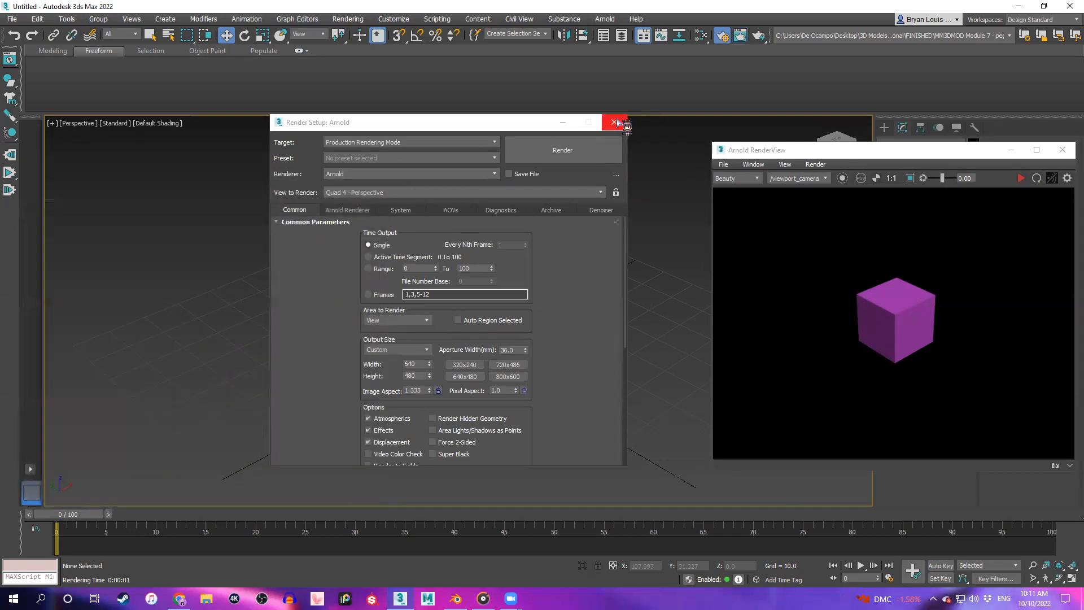
left_click(614, 122)
left_click_drag(859, 154, 845, 153)
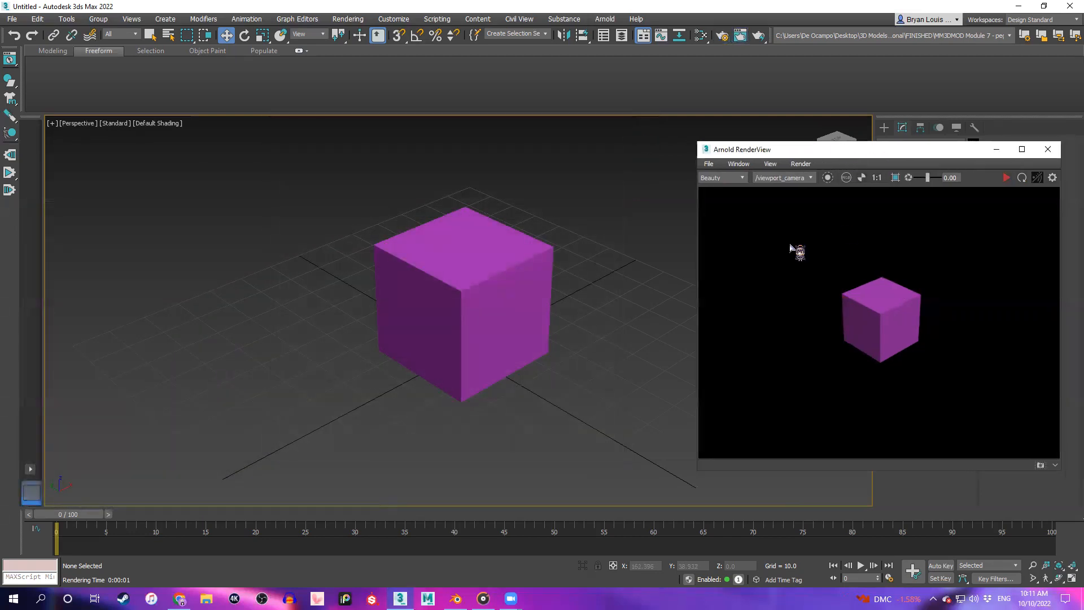
Examine the rendered box in Arnold RenderView at different zoom levels and pan positions
scroll(914, 305, "down", 2)
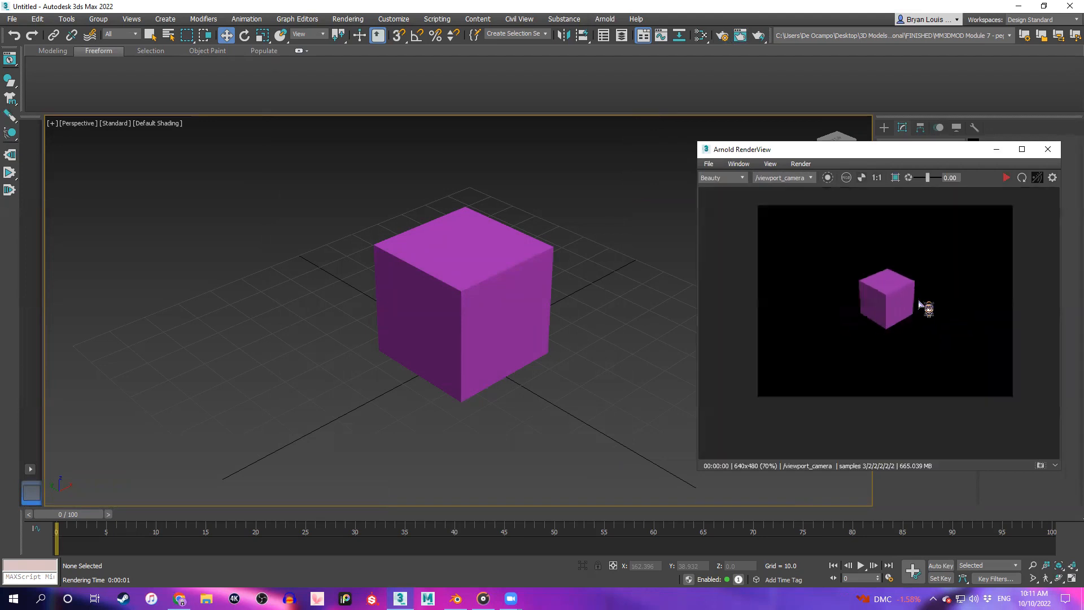
scroll(915, 308, "up", 2)
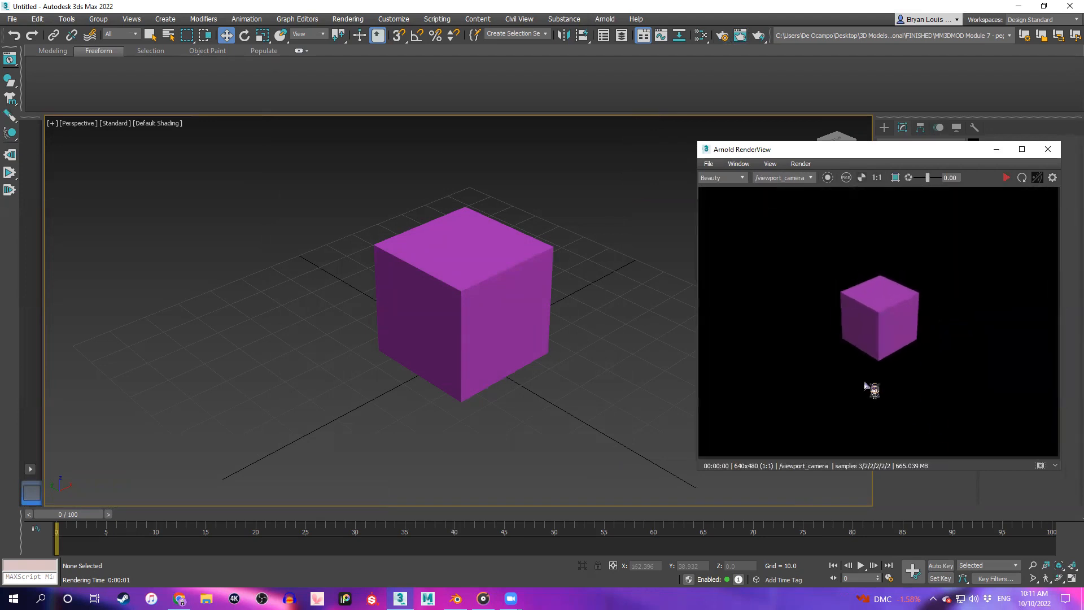
left_click_drag(818, 151, 808, 146)
scroll(821, 262, "down", 2)
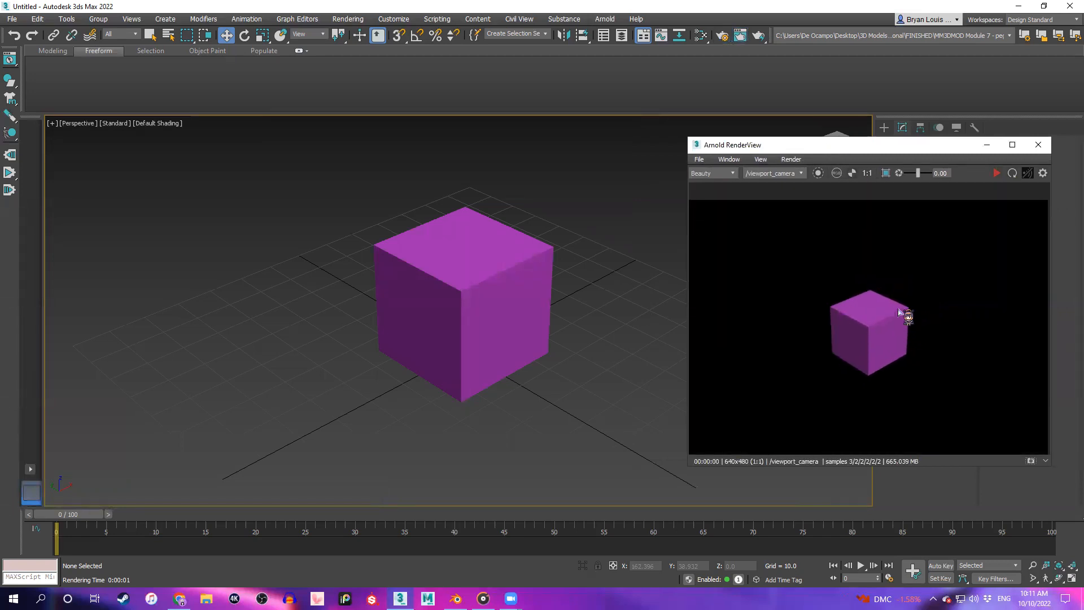
scroll(895, 298, "up", 2)
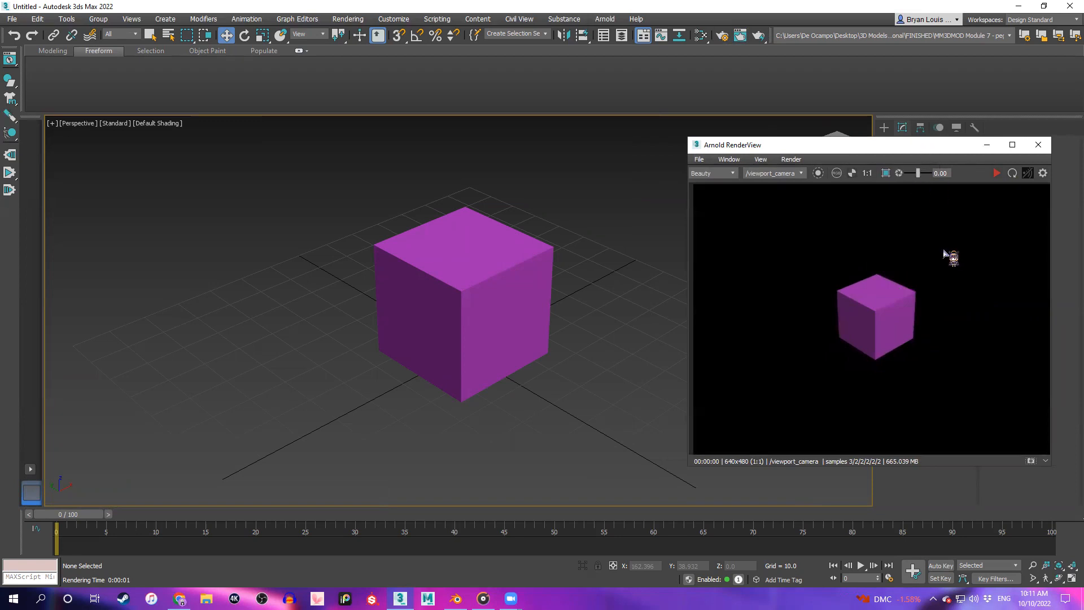
middle_click_drag(942, 256, 941, 253)
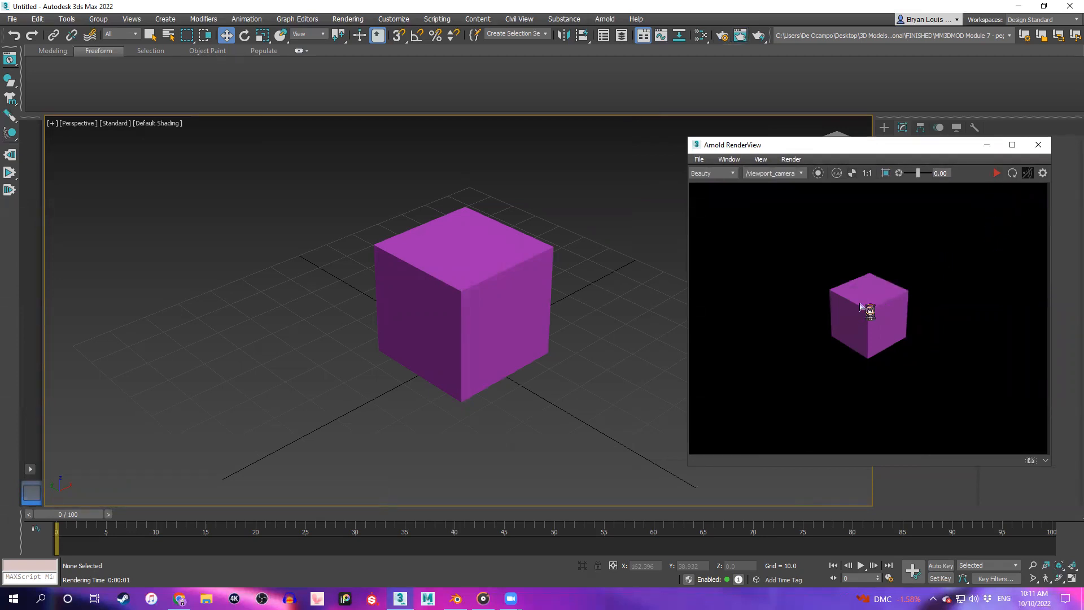
scroll(869, 305, "down", 2)
scroll(864, 294, "up", 2)
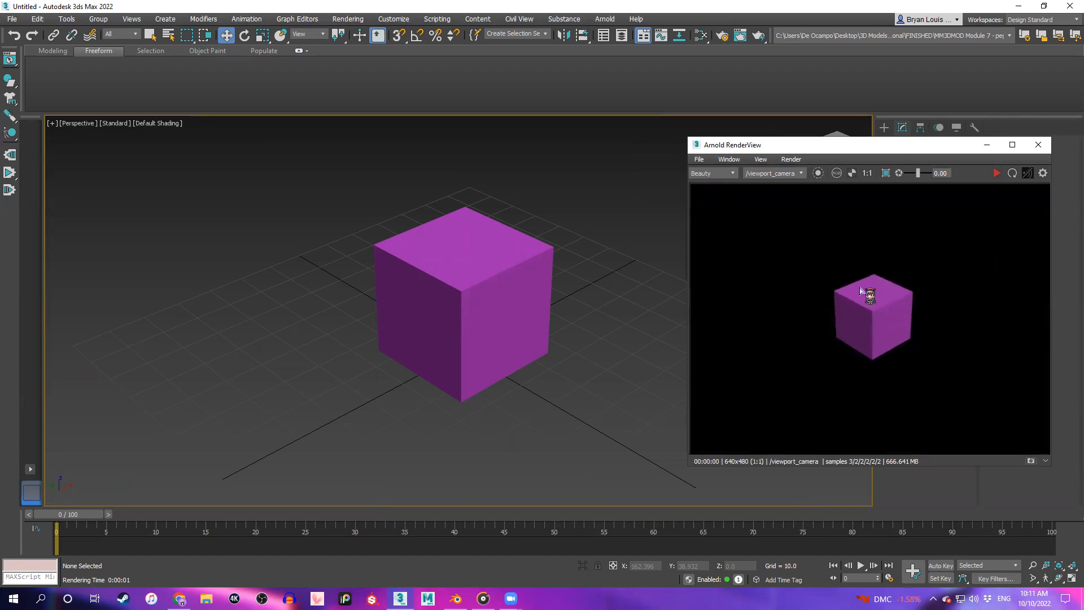
Review Arnold RenderView's image saving options, and render the Perspective view again from Render Setup
left_click(700, 159)
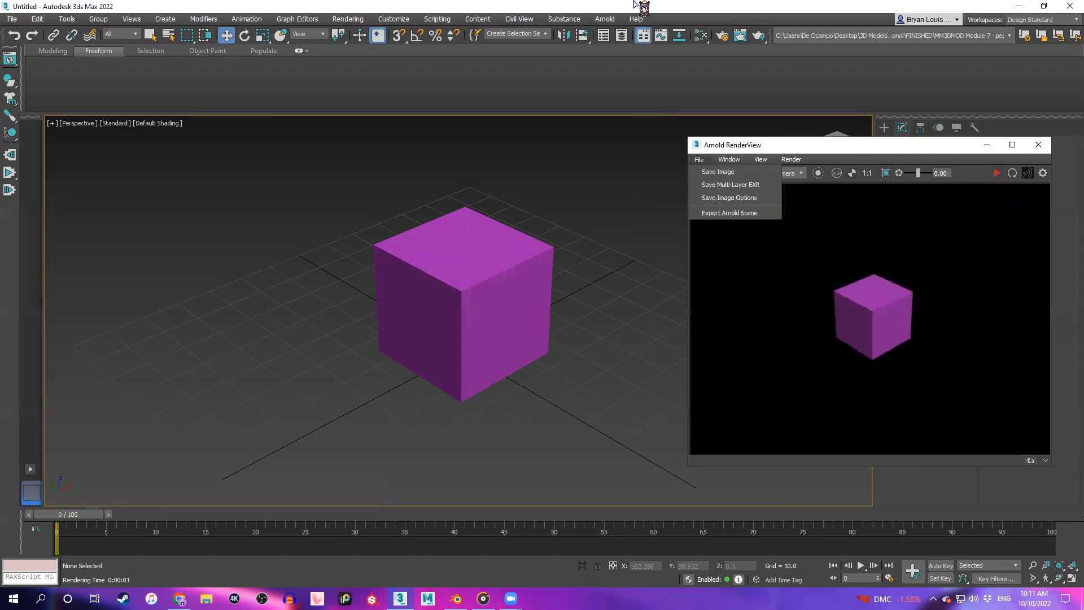
left_click(670, 23)
key("F10")
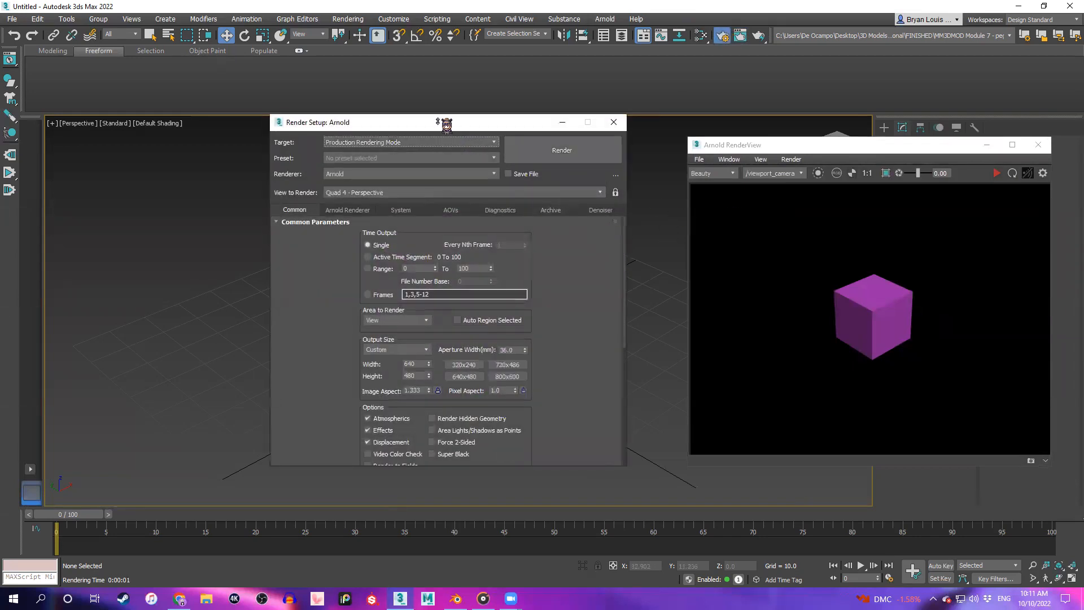
left_click_drag(438, 121, 438, 122)
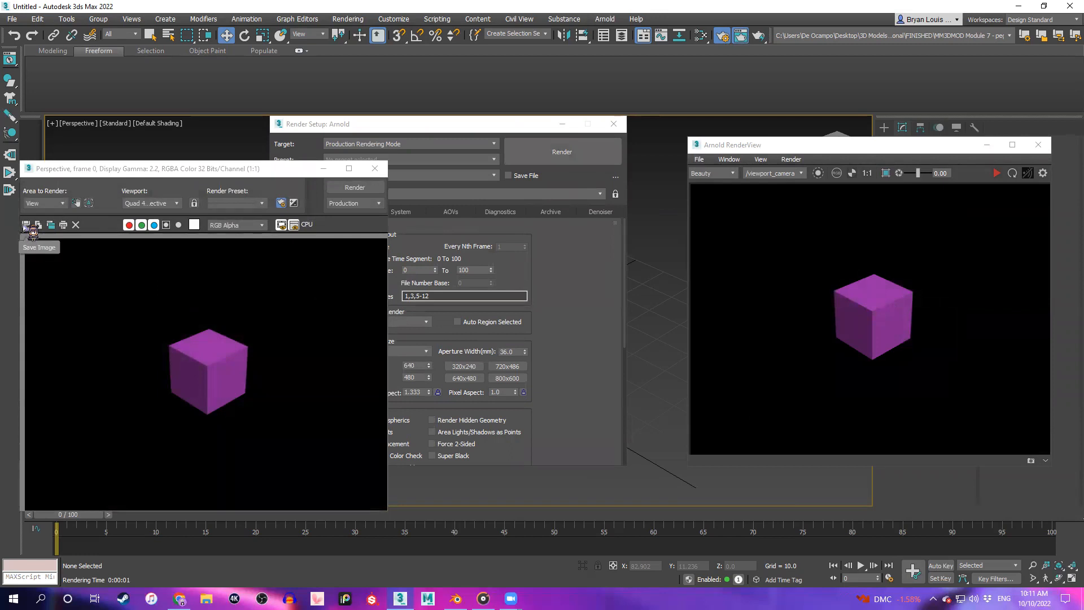
Examine the production-rendered frame of the box at different zoom levels and close its window
scroll(157, 330, "down", 2)
scroll(122, 304, "up", 2)
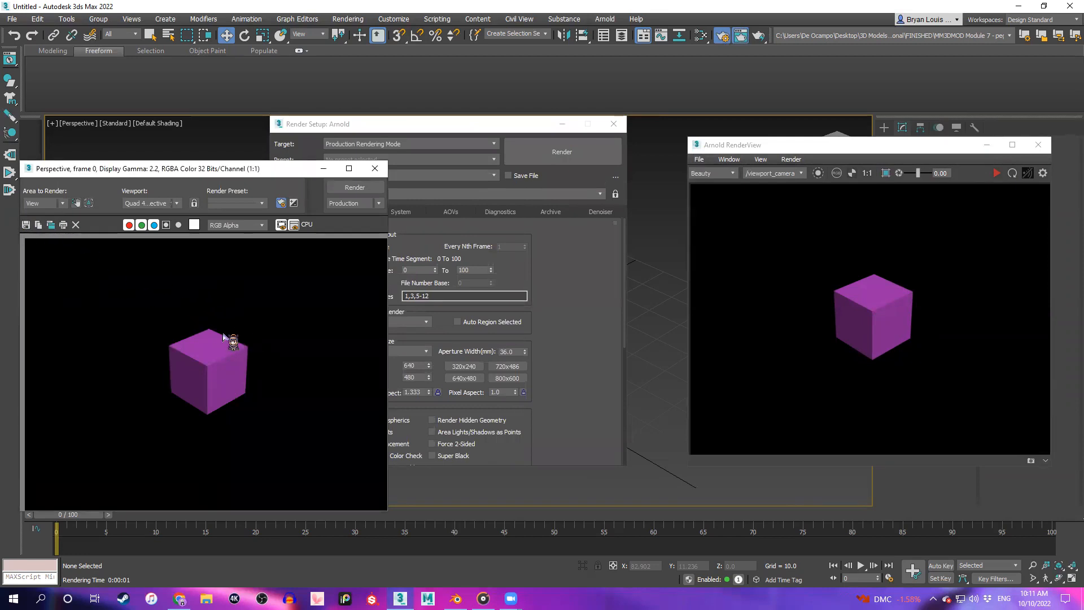
scroll(265, 317, "down", 2)
scroll(257, 350, "up", 2)
scroll(285, 361, "down", 2)
scroll(274, 356, "up", 2)
left_click(375, 168)
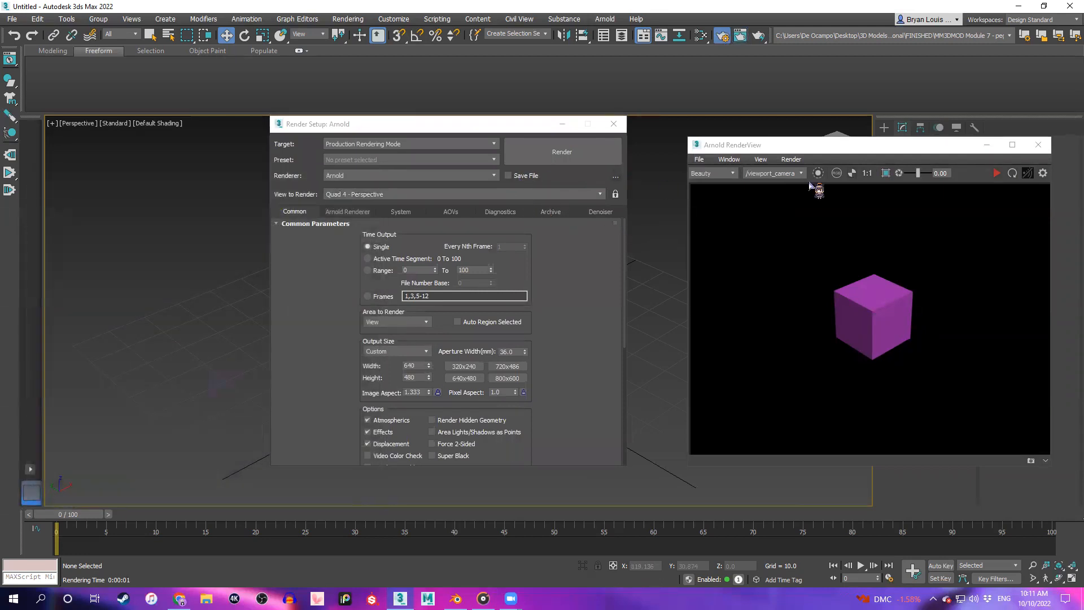
Close Render Setup and reposition the Arnold RenderView window slightly lower beside the box
left_click(919, 145)
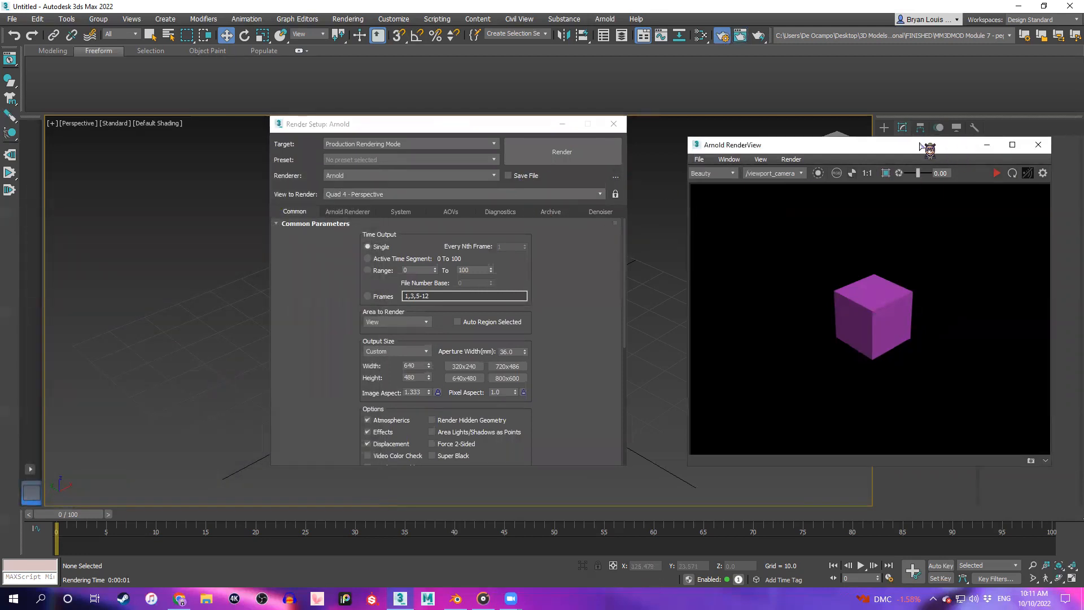
left_click_drag(929, 148, 929, 152)
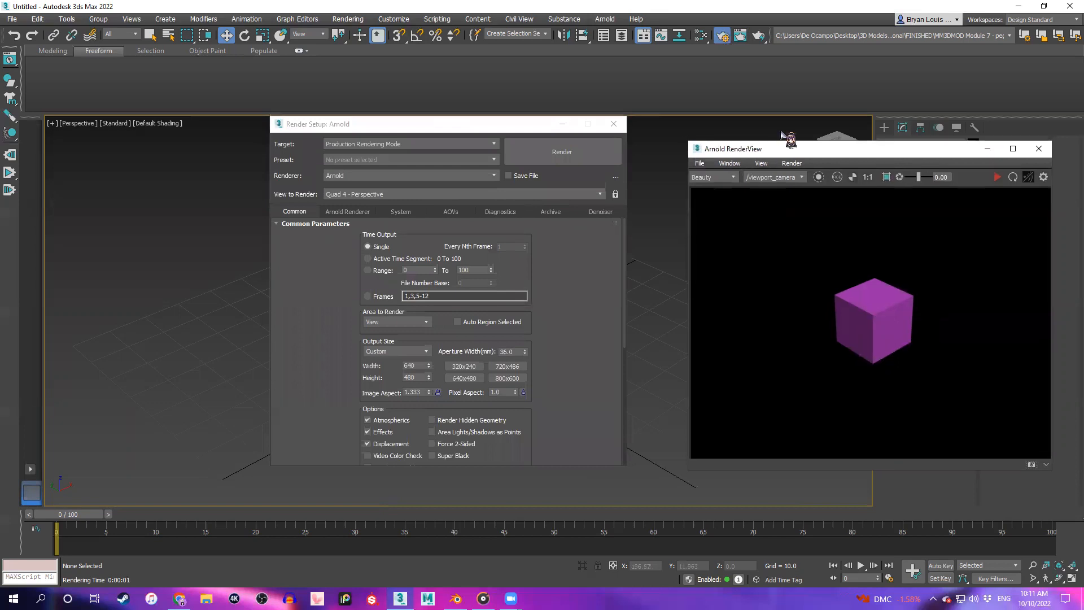
left_click(613, 124)
left_click(874, 151)
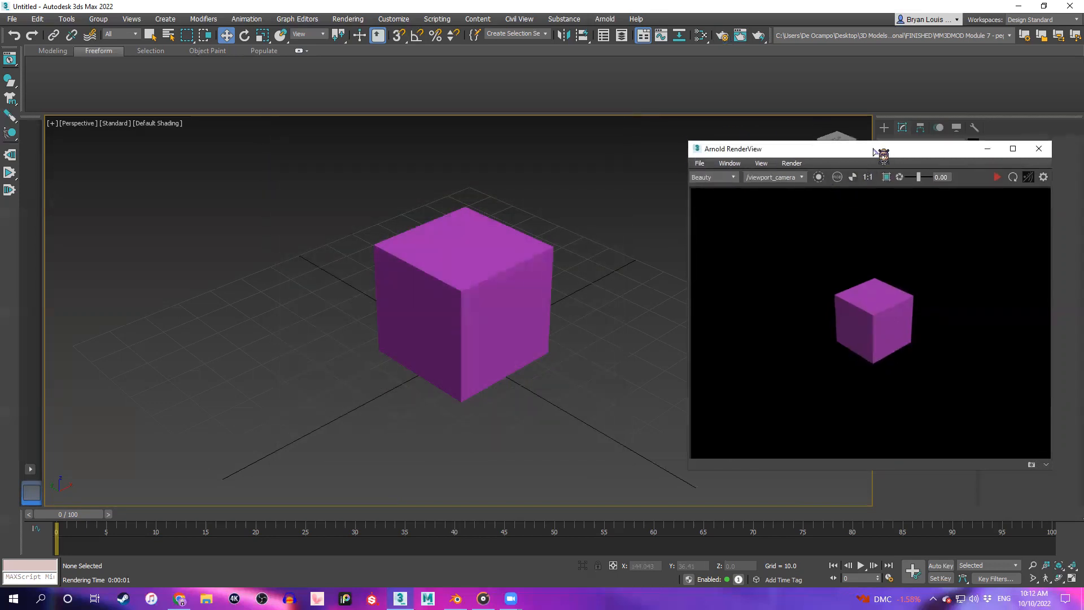
left_click_drag(873, 149, 875, 180)
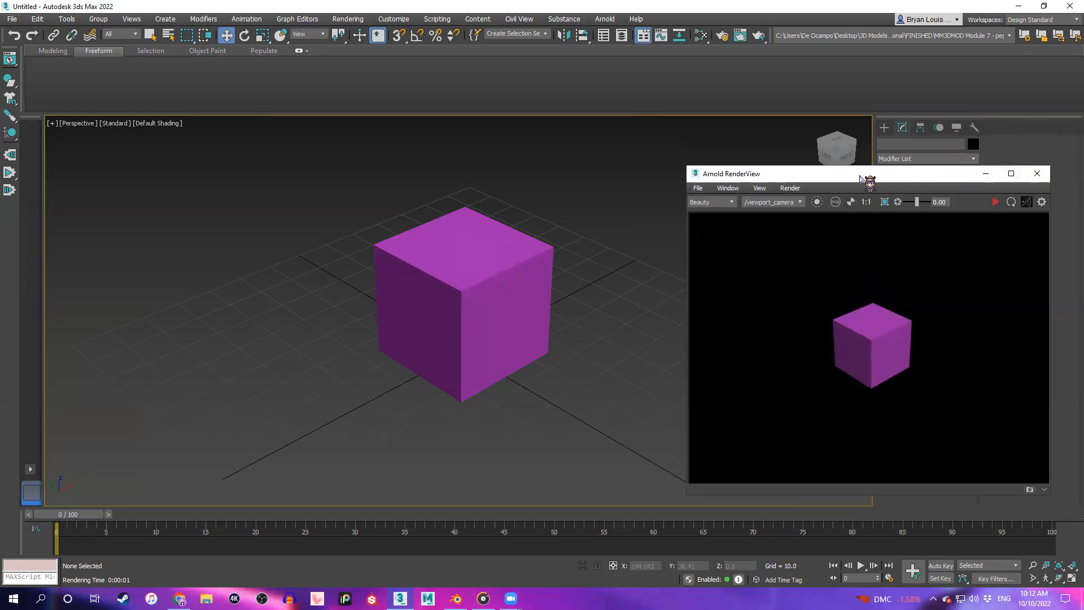
Move the Arnold RenderView window up, examine the rendered box at different zoom levels and pan positions, and close the window
left_click_drag(859, 175, 856, 145)
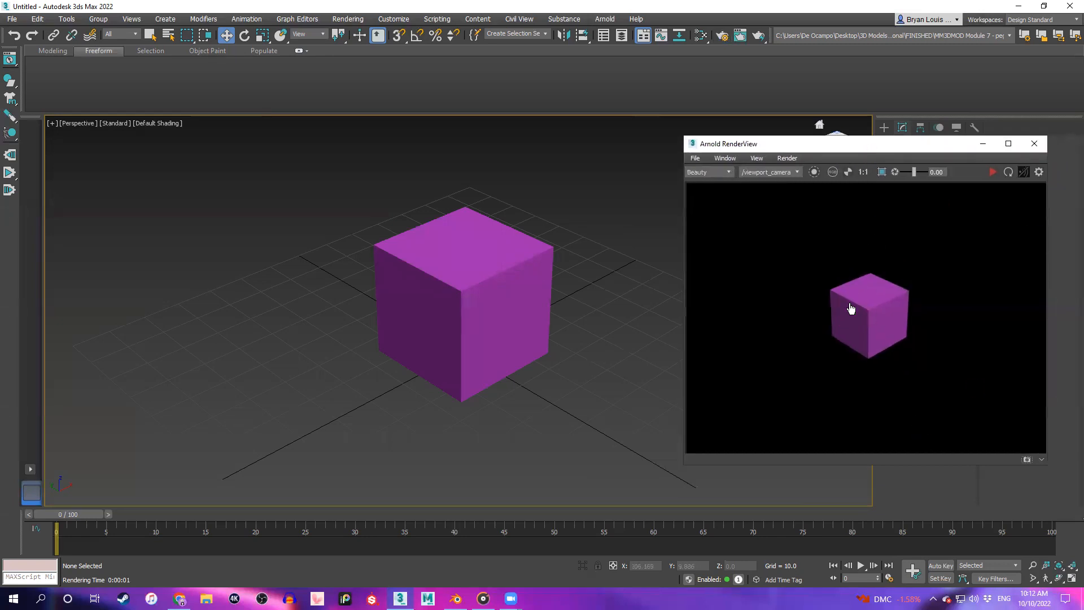
scroll(902, 299, "up", 1)
scroll(909, 296, "up", 1)
left_click_drag(893, 304, 925, 252)
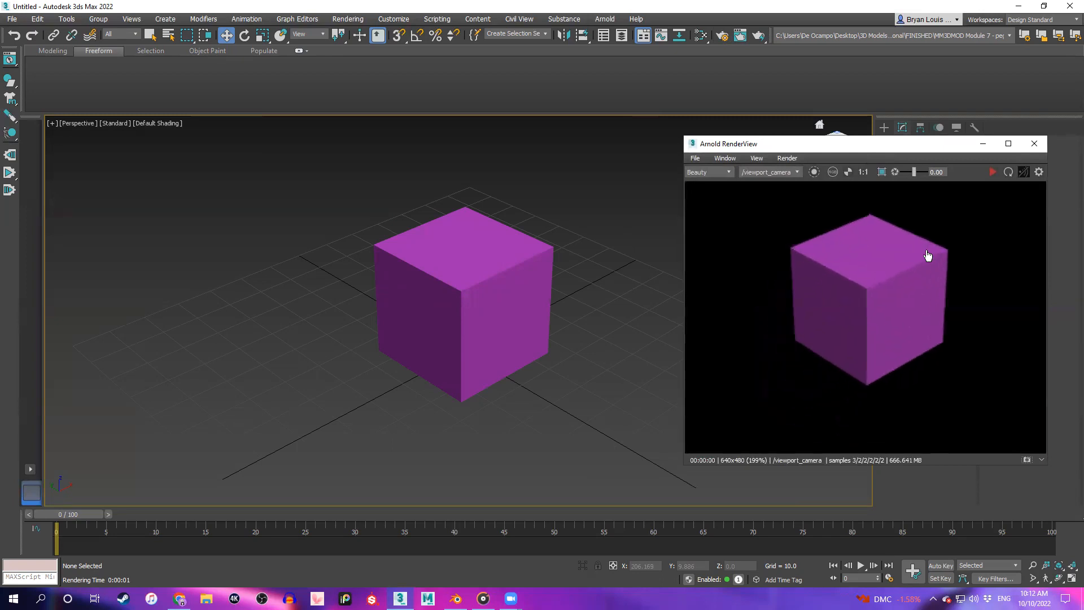
scroll(925, 252, "down", 1)
left_click_drag(911, 289, 883, 346)
scroll(918, 307, "down", 2)
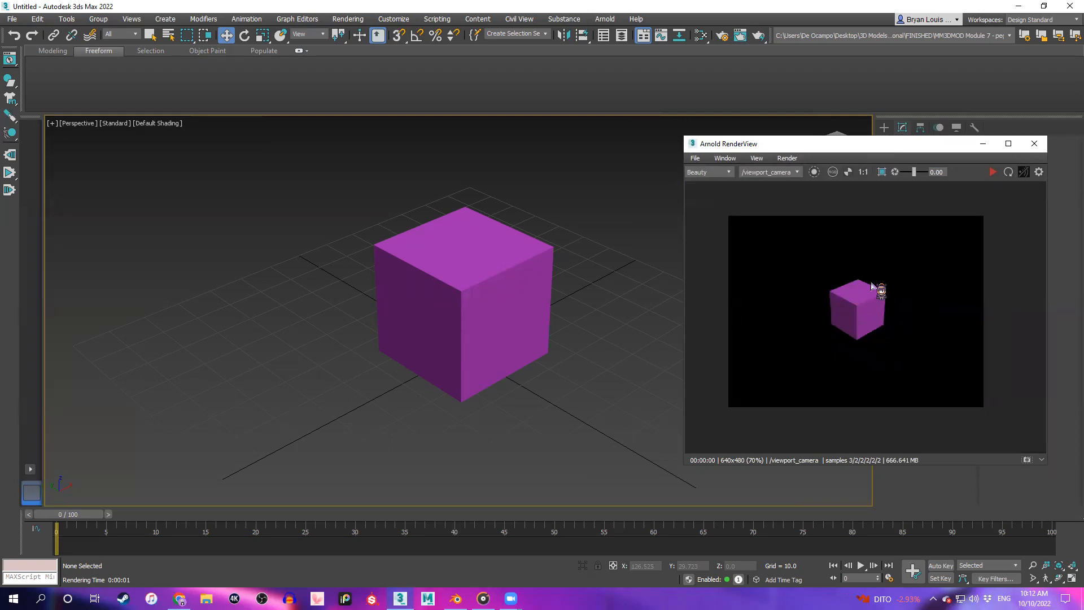
scroll(892, 285, "up", 1)
left_click_drag(900, 282, 897, 285)
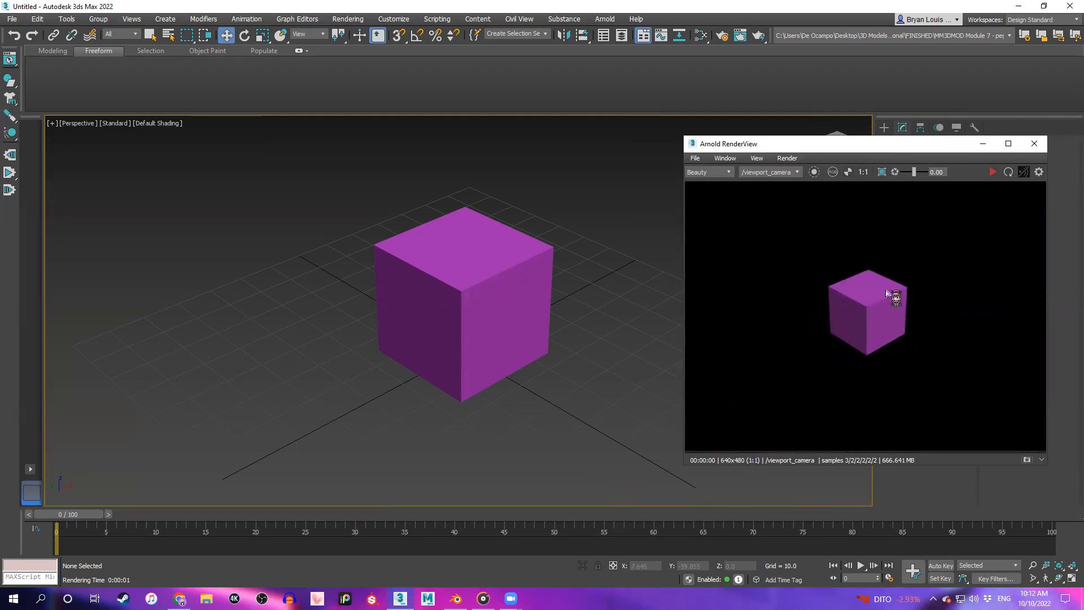
scroll(891, 289, "down", 1)
left_click_drag(894, 289, 891, 296)
scroll(891, 298, "up", 1)
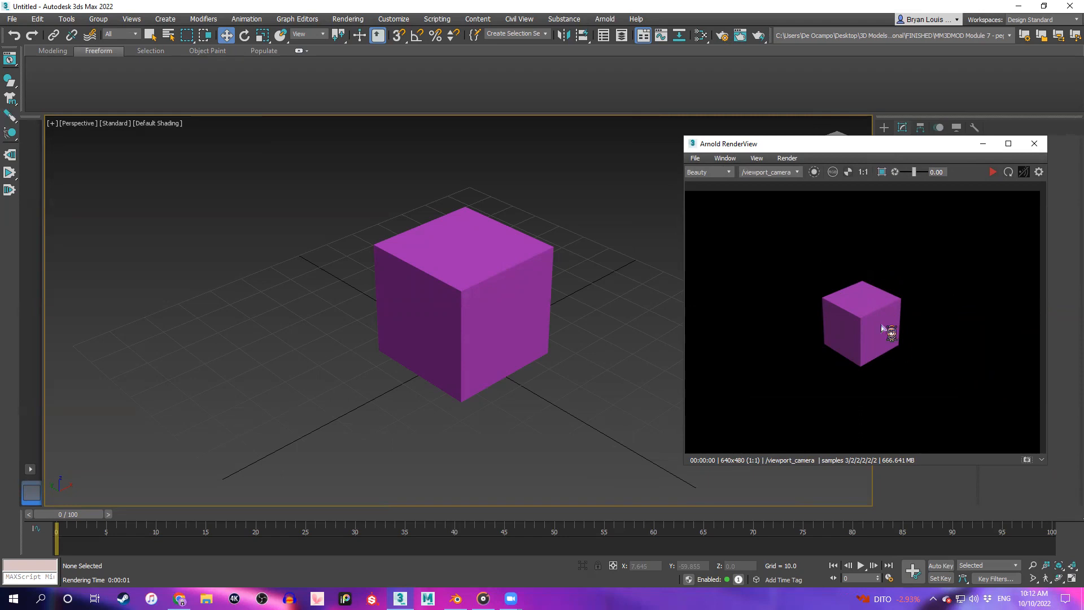
scroll(888, 299, "up", 2)
left_click_drag(866, 353, 886, 265)
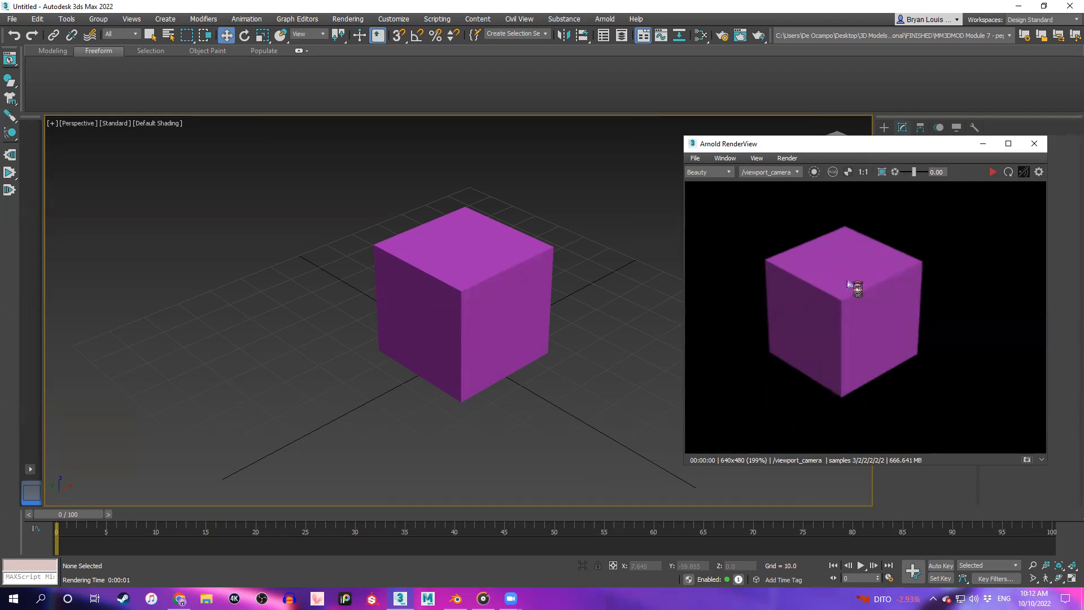
scroll(842, 293, "up", 4)
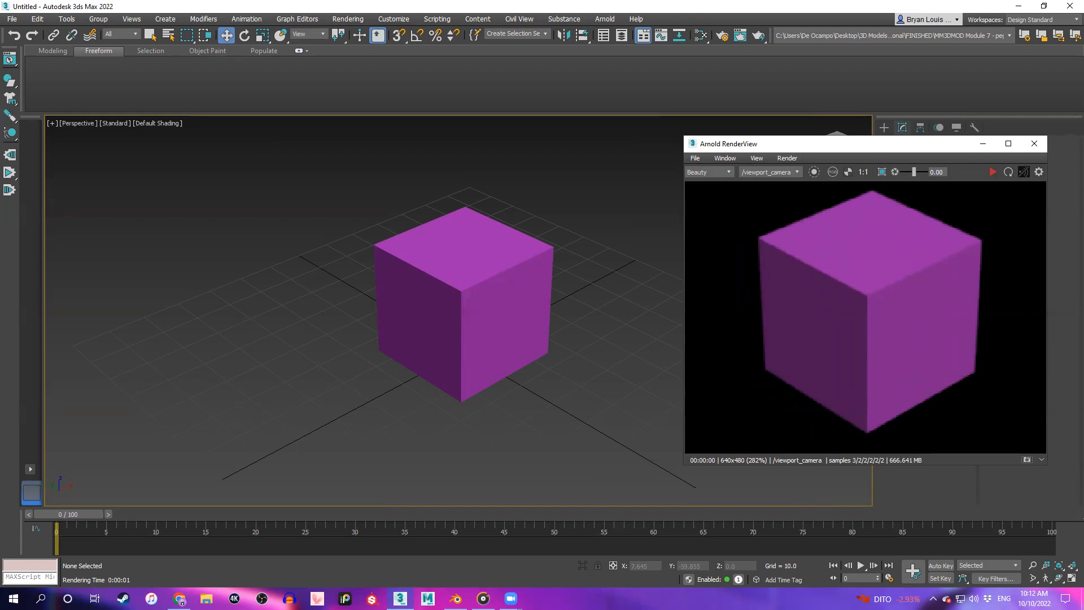
left_click(1034, 143)
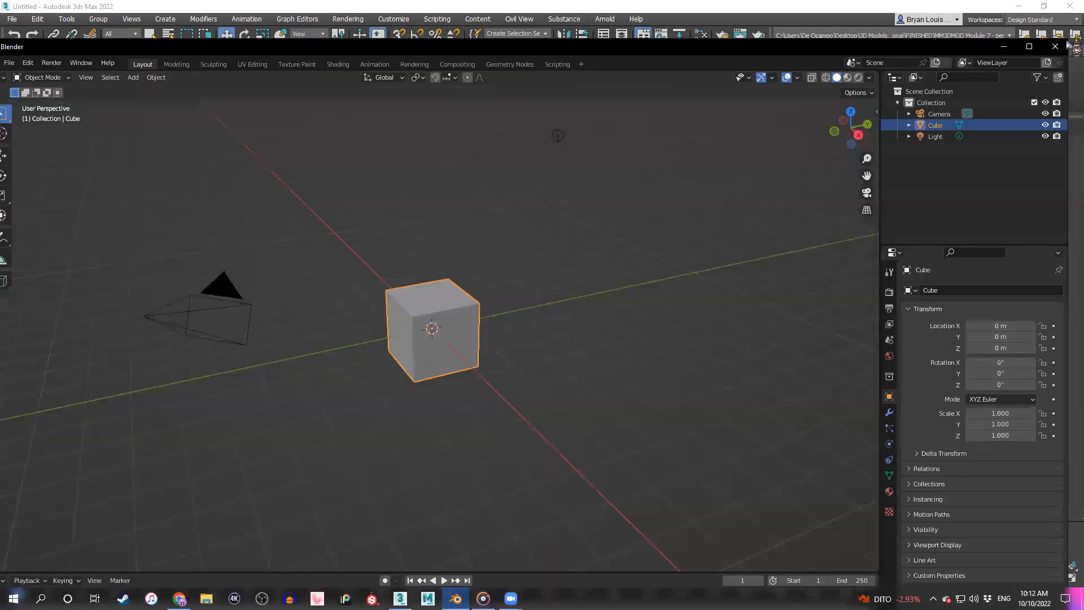
Switch to Blender, maximize its window, and orbit around the default cube for a closer corner view
left_click(1029, 46)
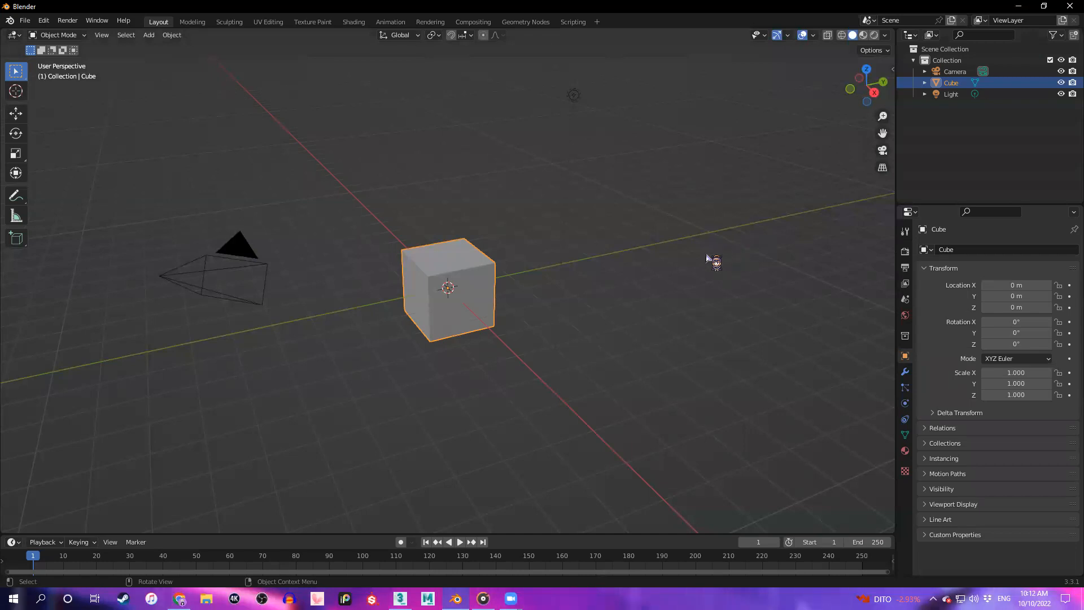
scroll(563, 136, "up", 1)
scroll(552, 331, "down", 1)
middle_click_drag(552, 331, 424, 252)
middle_click_drag(433, 303, 441, 302)
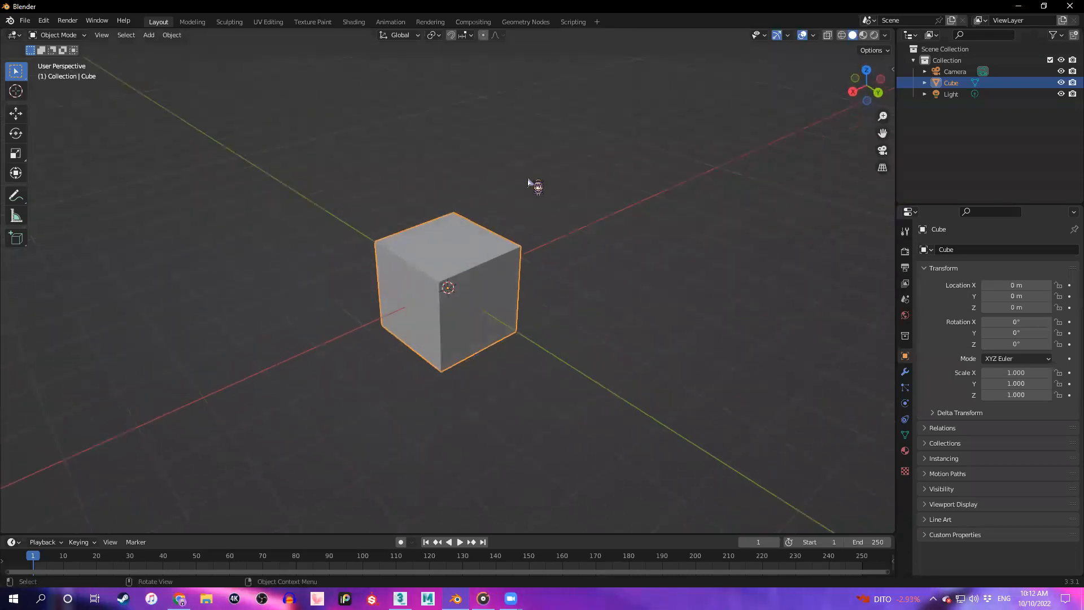
scroll(521, 290, "up", 1)
middle_click_drag(522, 290, 529, 295)
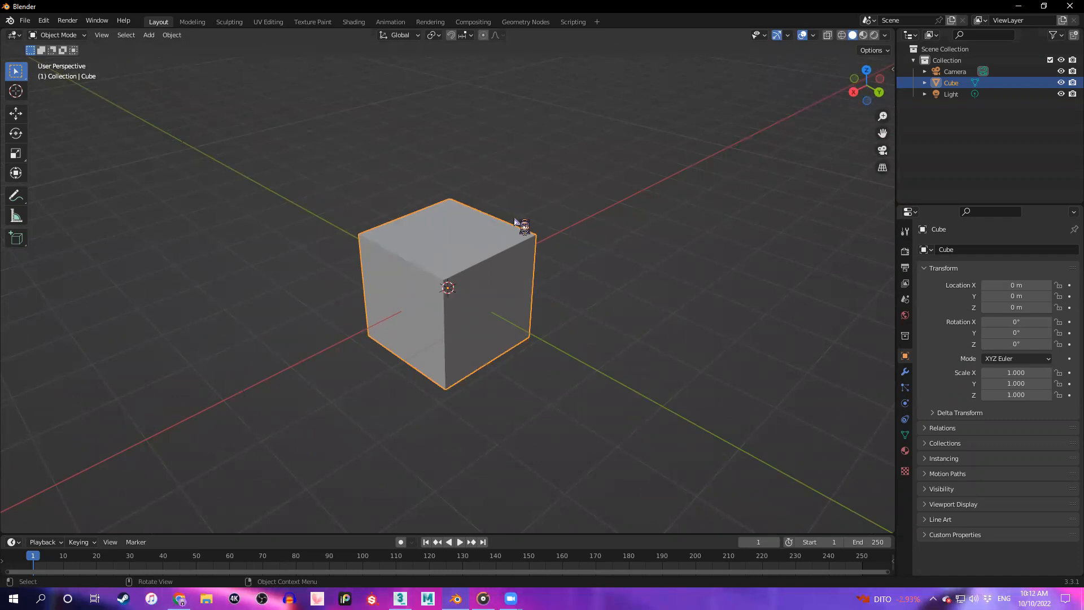
Set the scene's render engine to Cycles and its render device to GPU Compute
left_click(905, 253)
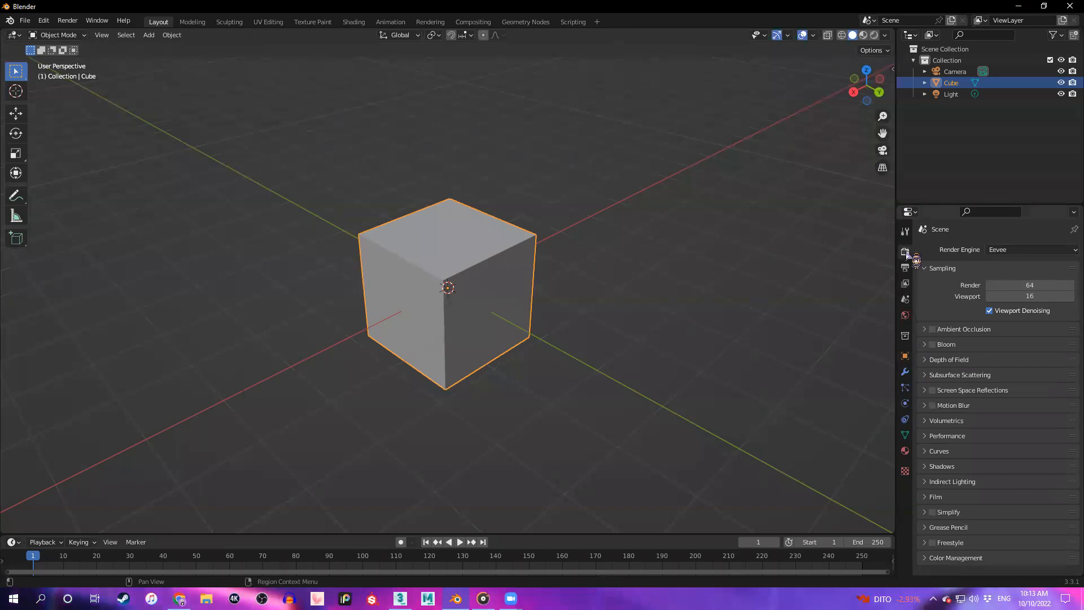
left_click(1000, 250)
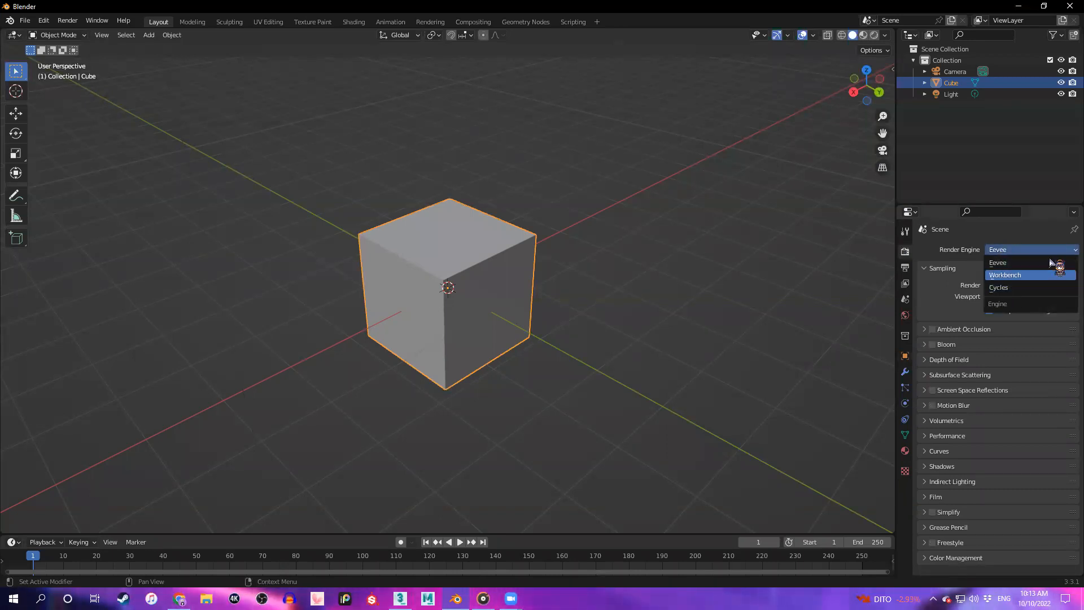
left_click(1005, 250)
left_click(1005, 249)
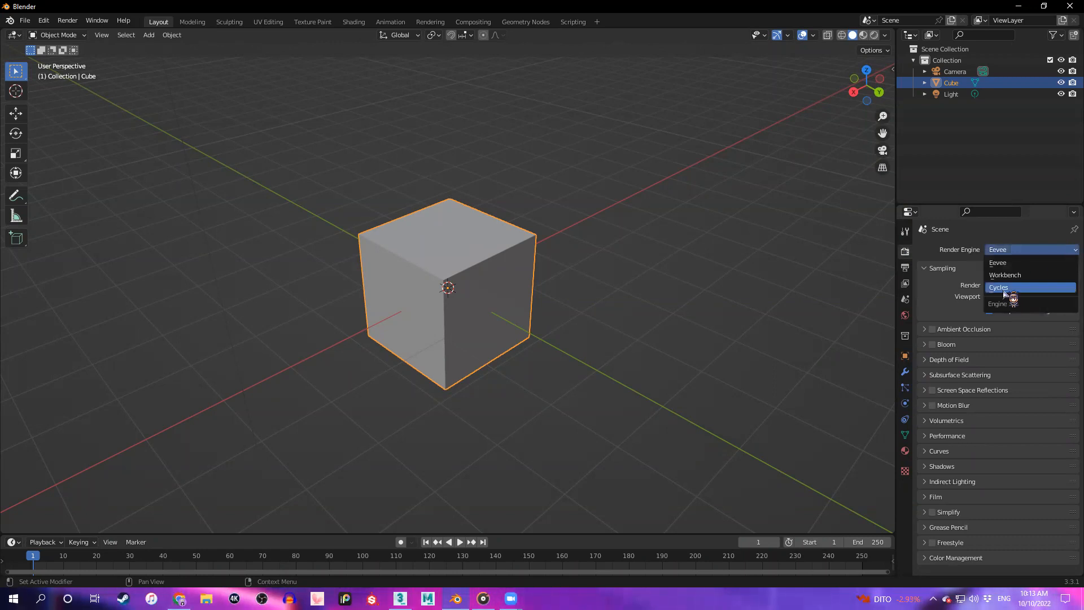
left_click(1005, 289)
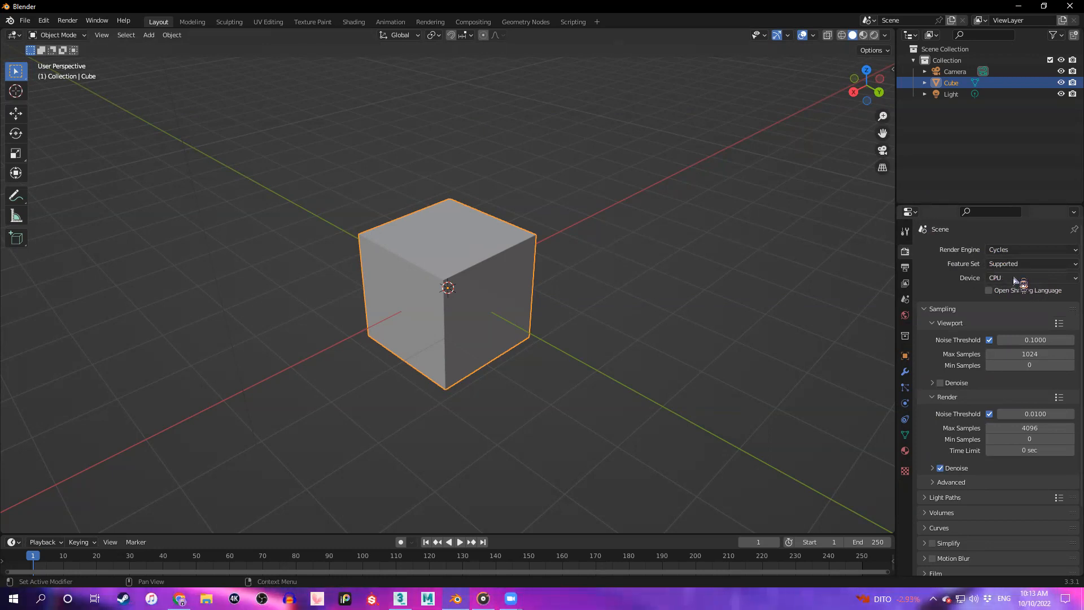
left_click(1031, 278)
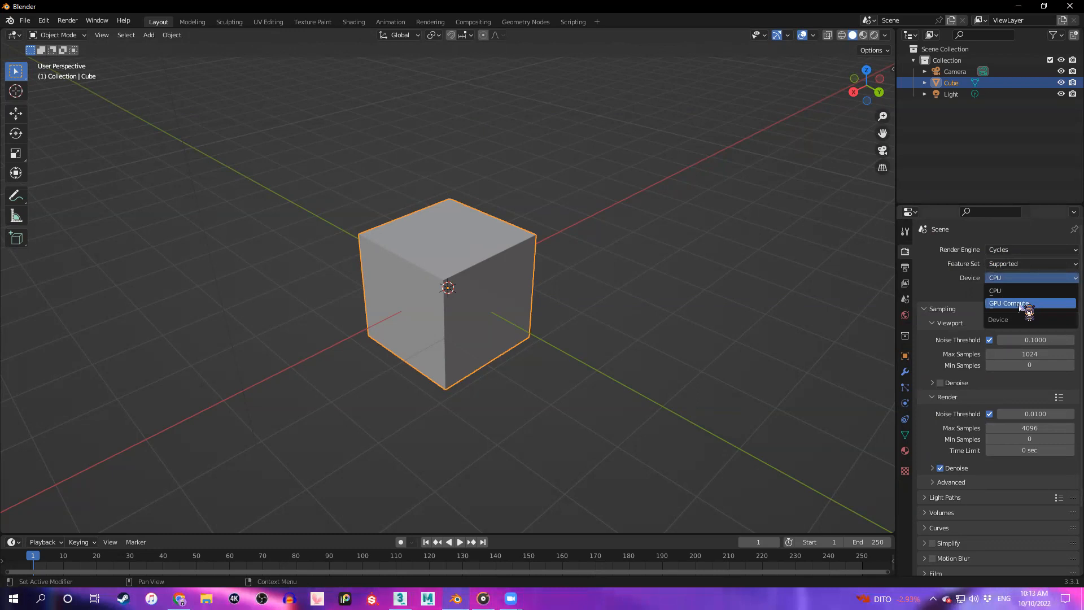
left_click(1026, 305)
Switch the render engine to Eevee to view its sampling settings, and return it to Cycles
left_click(1016, 249)
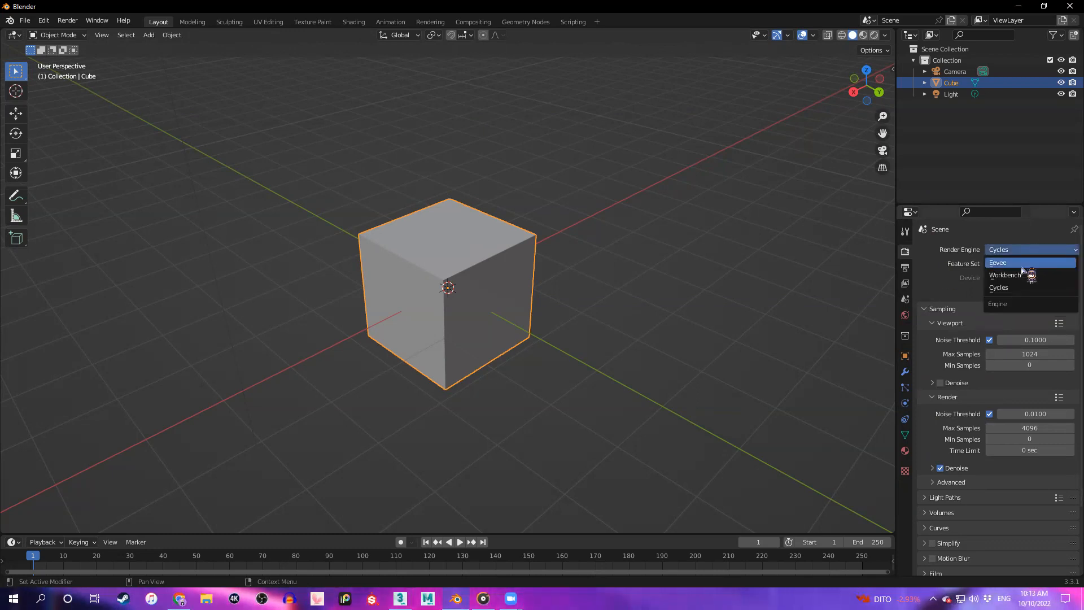
left_click(1002, 262)
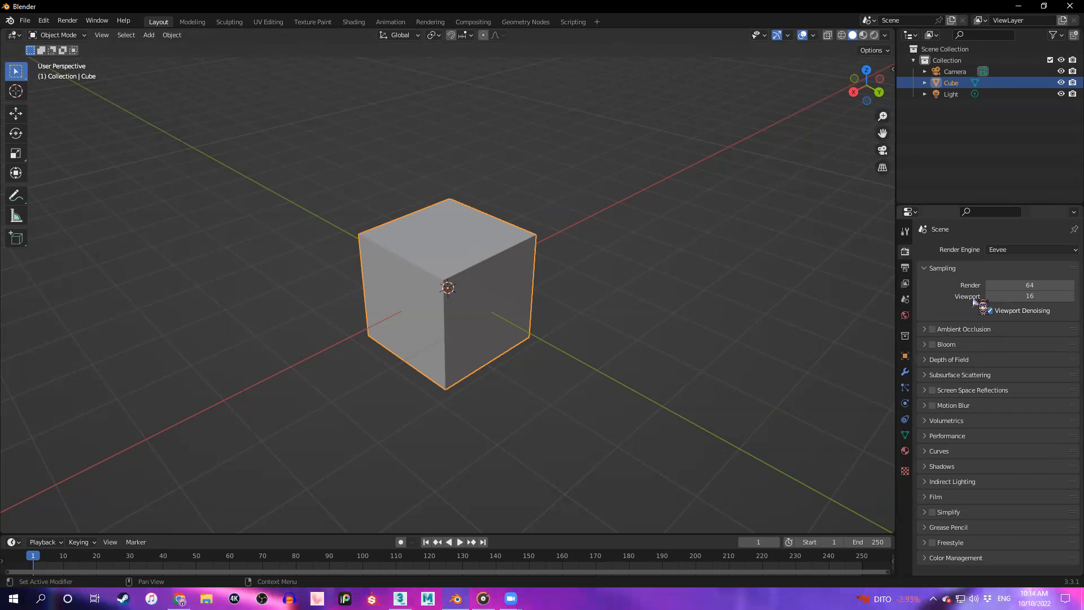
left_click(1057, 251)
left_click(1024, 285)
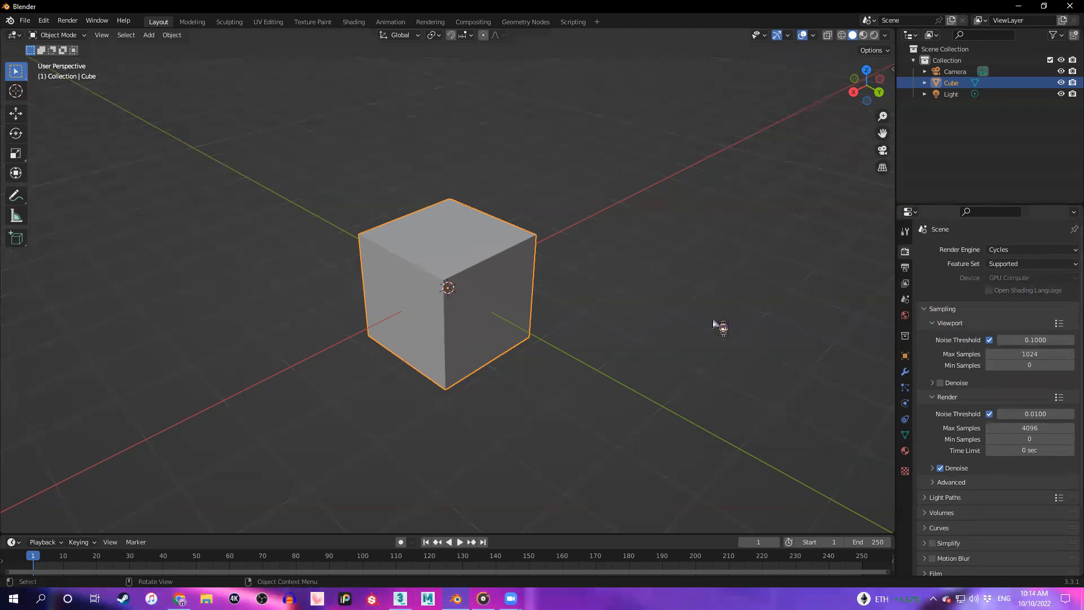
Review the Cycles render settings and set the final render's Max Samples to 50
scroll(1044, 366, "down", 4)
scroll(1028, 392, "up", 4)
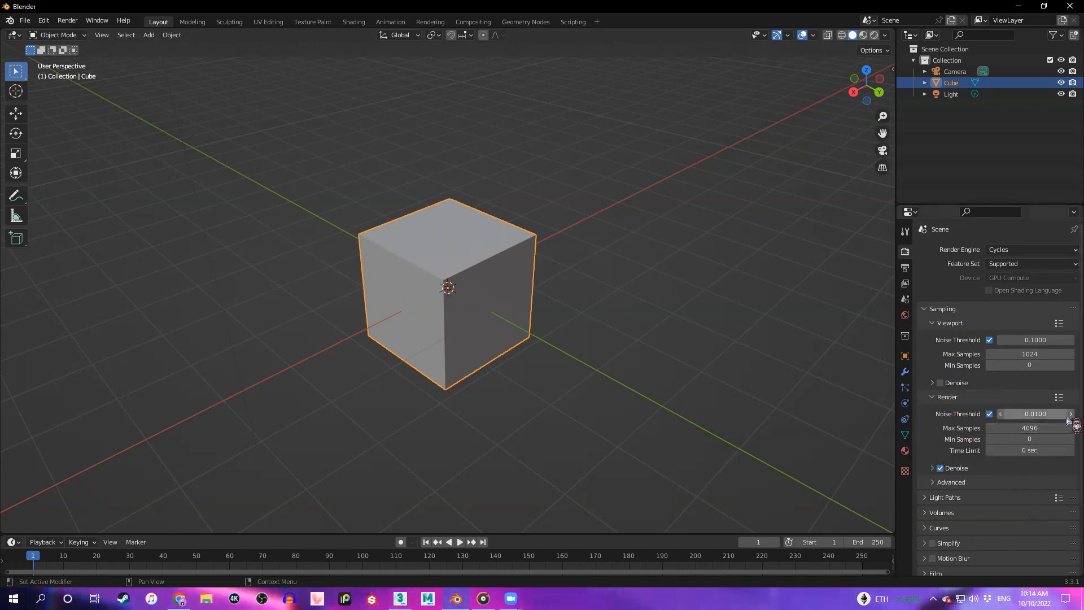
left_click(1017, 430)
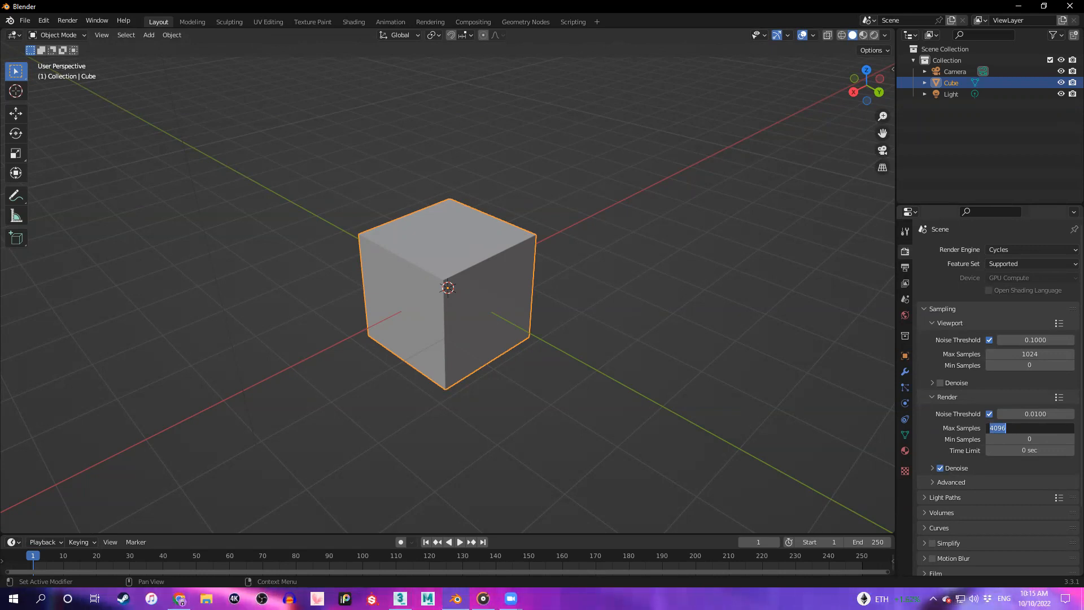
type("50")
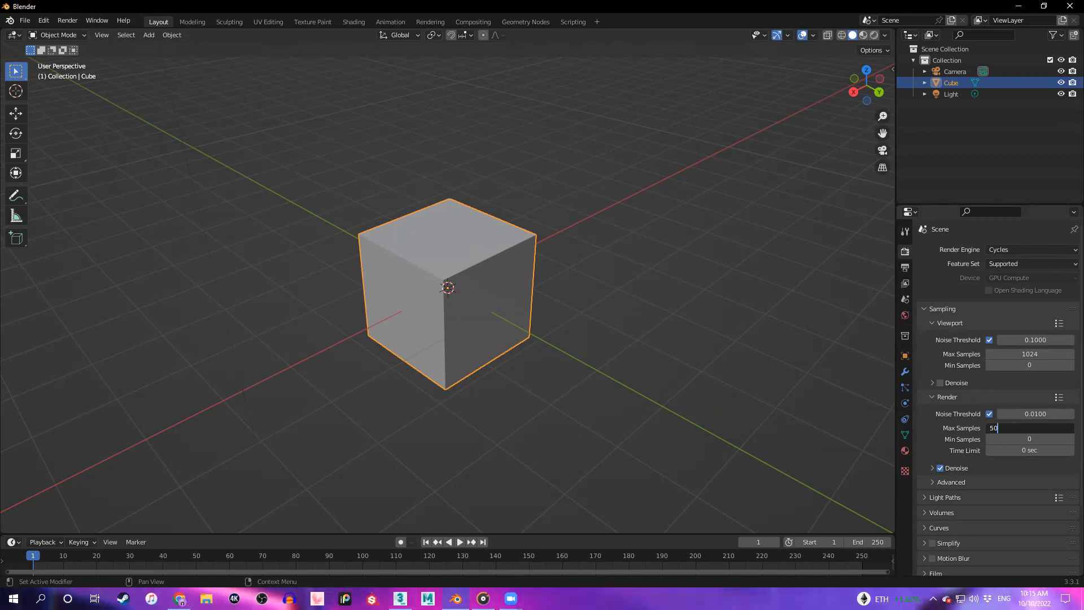
type("250")
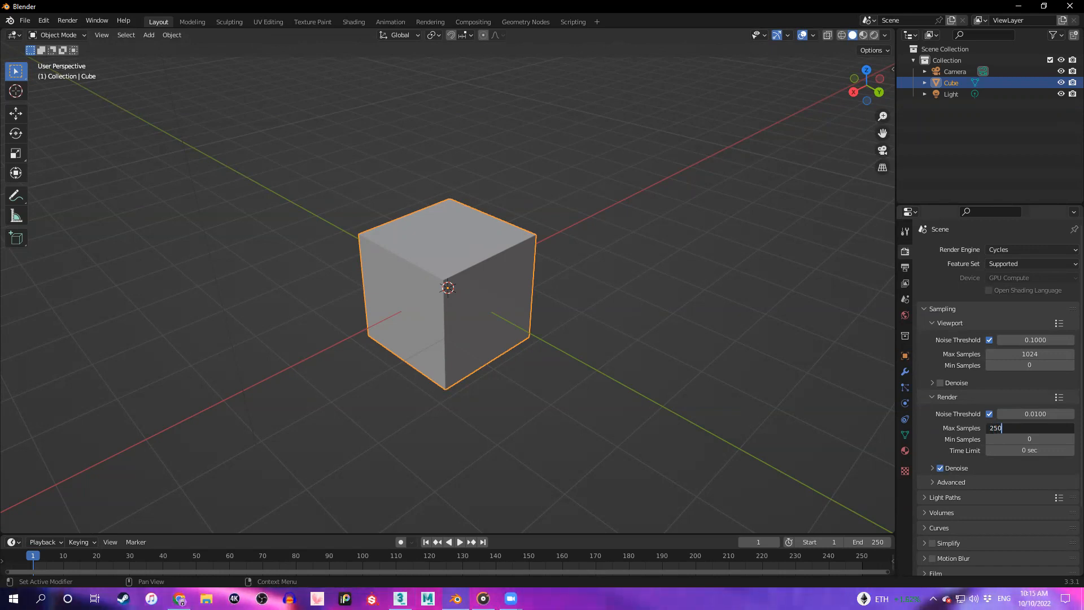
key("BackSpace")
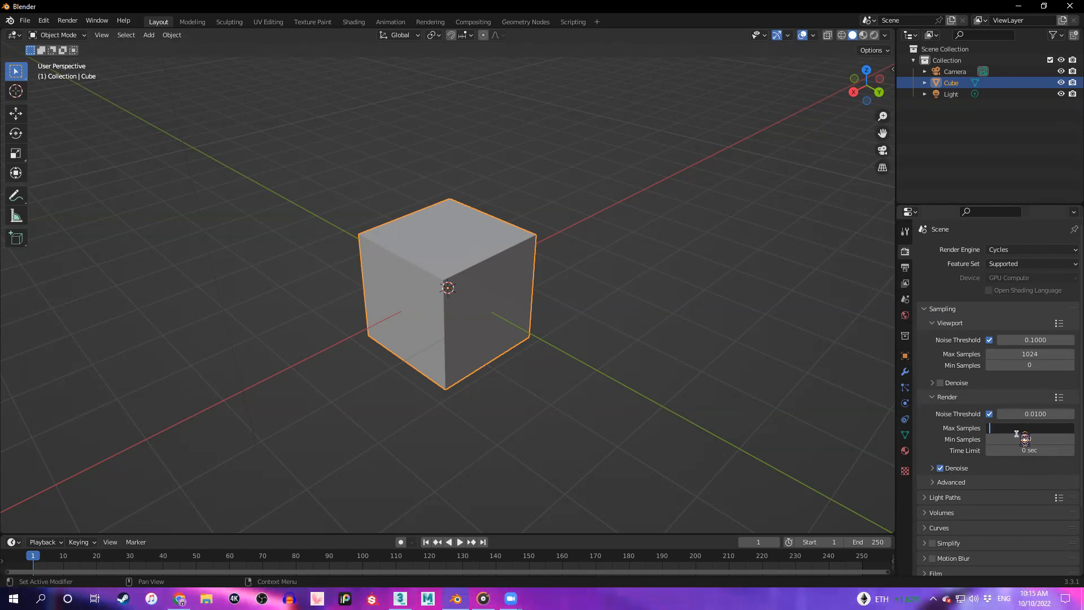
type("50")
key("Return")
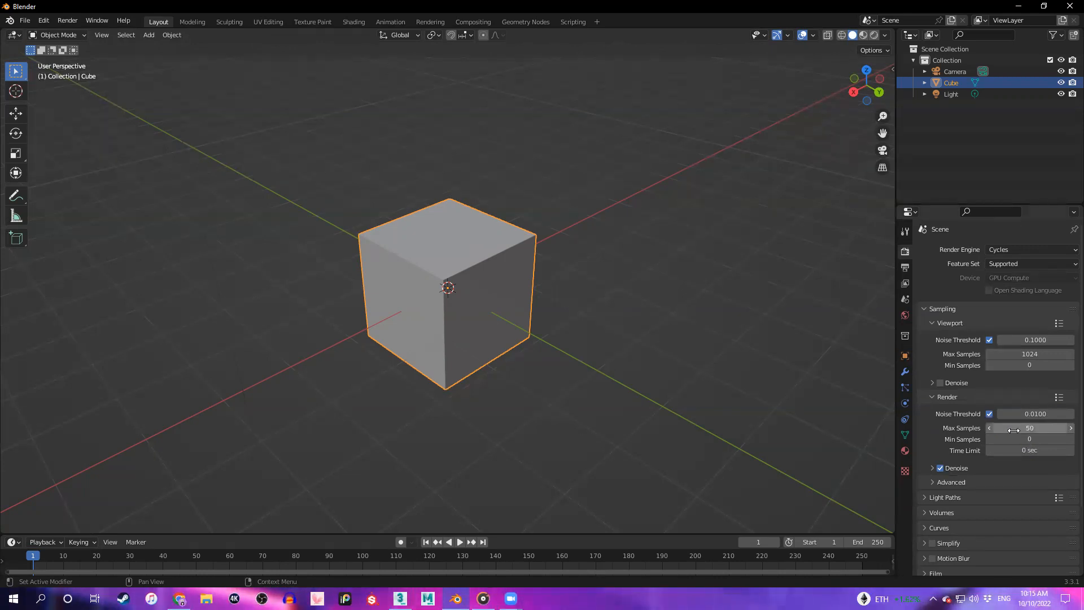
left_click(1014, 430)
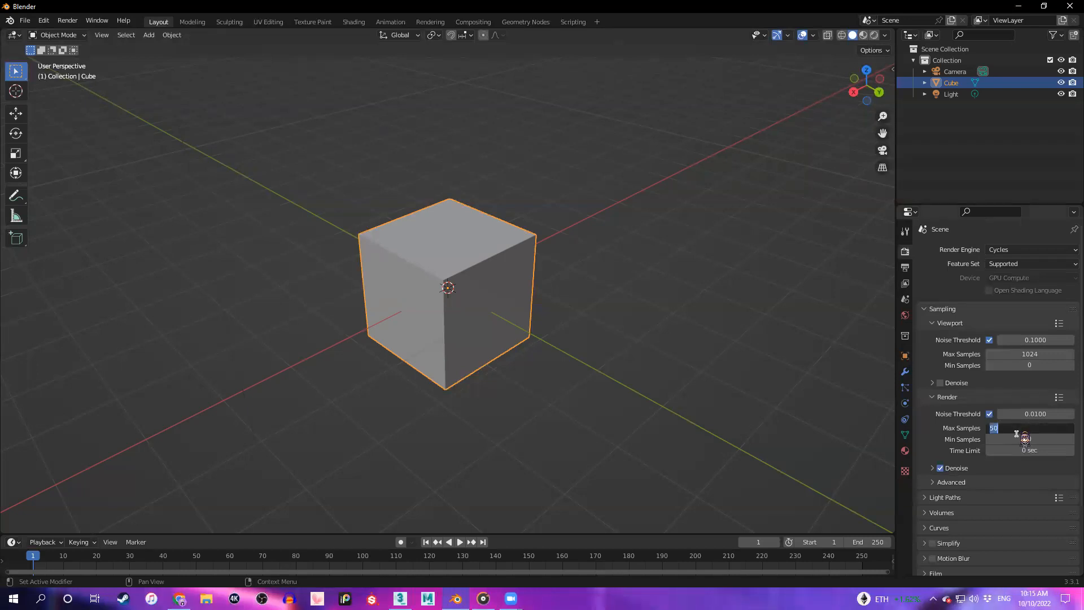
left_click(1032, 385)
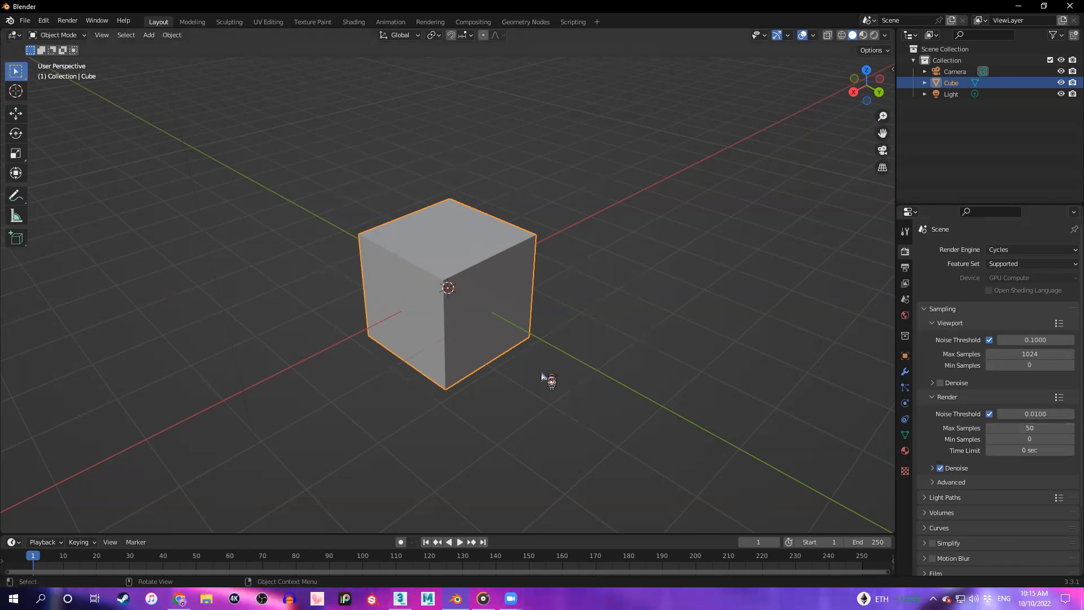
Set the viewport Max Samples to 20 and enable viewport Denoise
left_click(1029, 354)
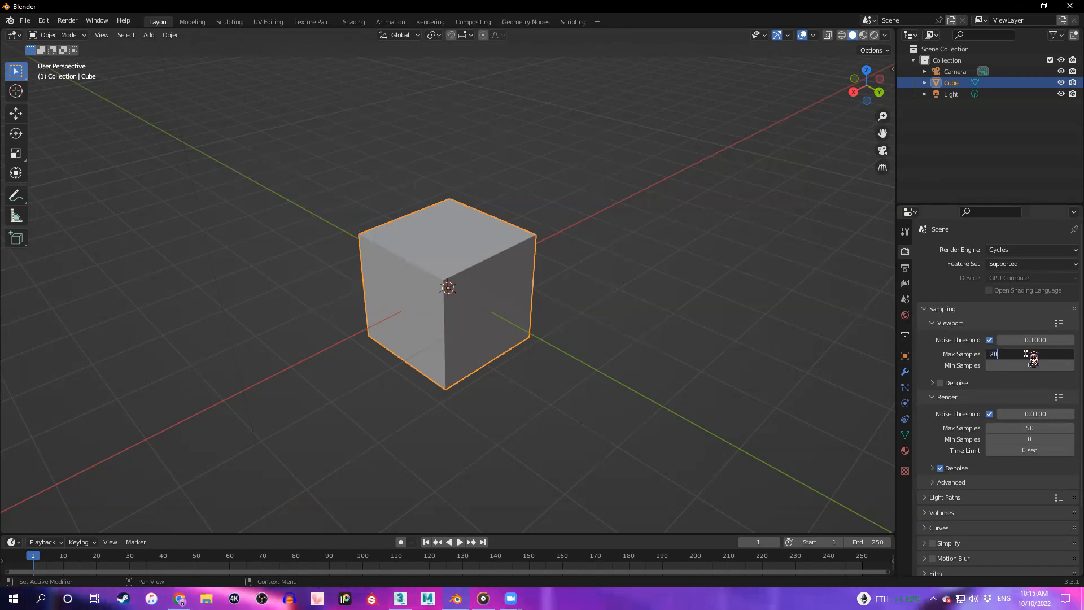
key("Return")
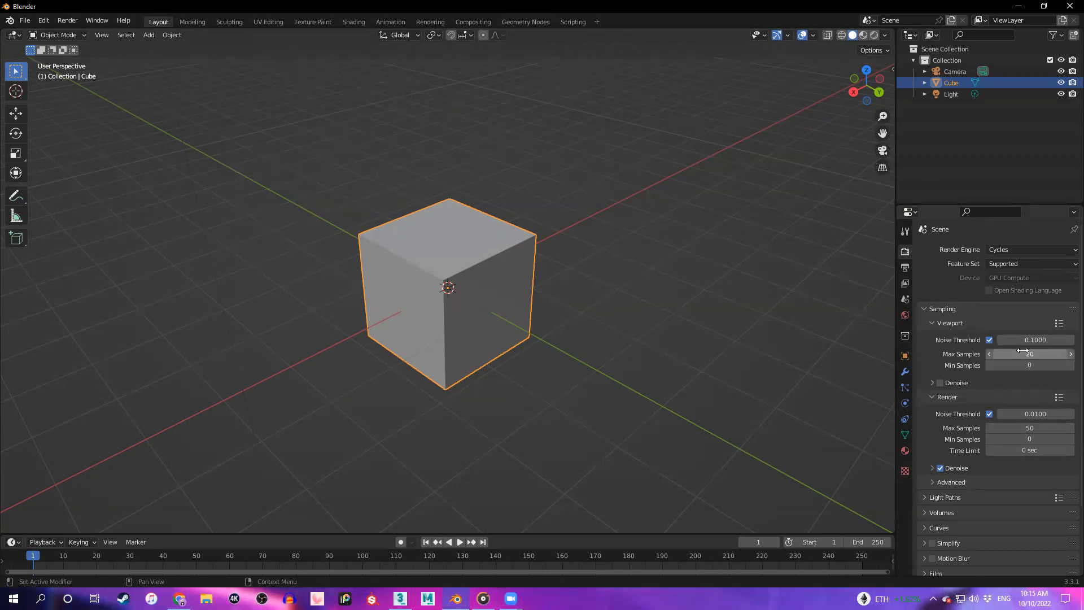
left_click(941, 383)
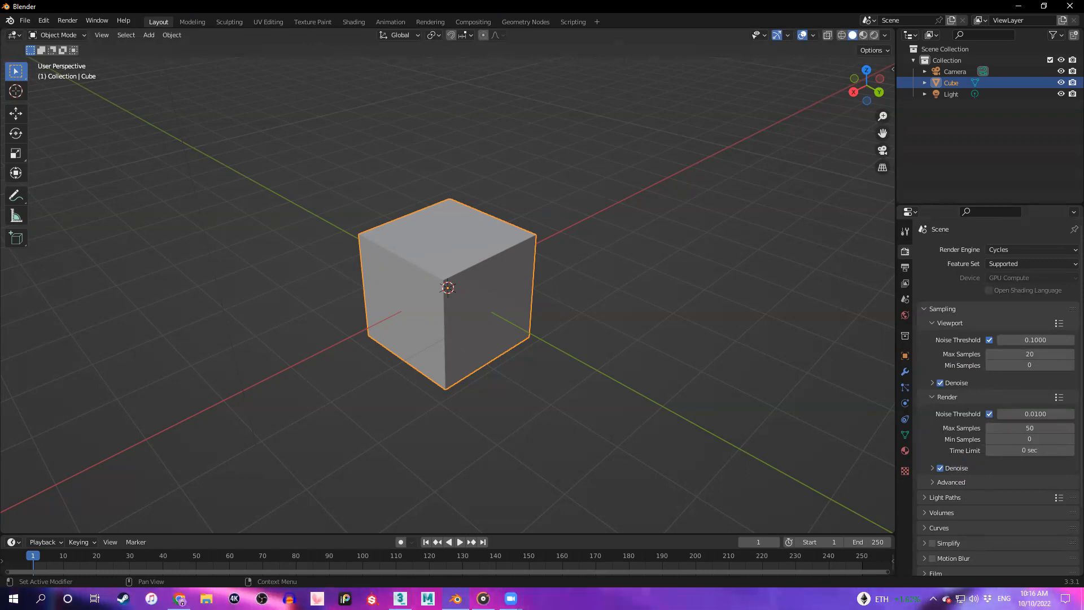
Switch to 3ds Max to check its Render Setup for comparison, return to Blender, and show the scene's output properties
key("alt+Tab")
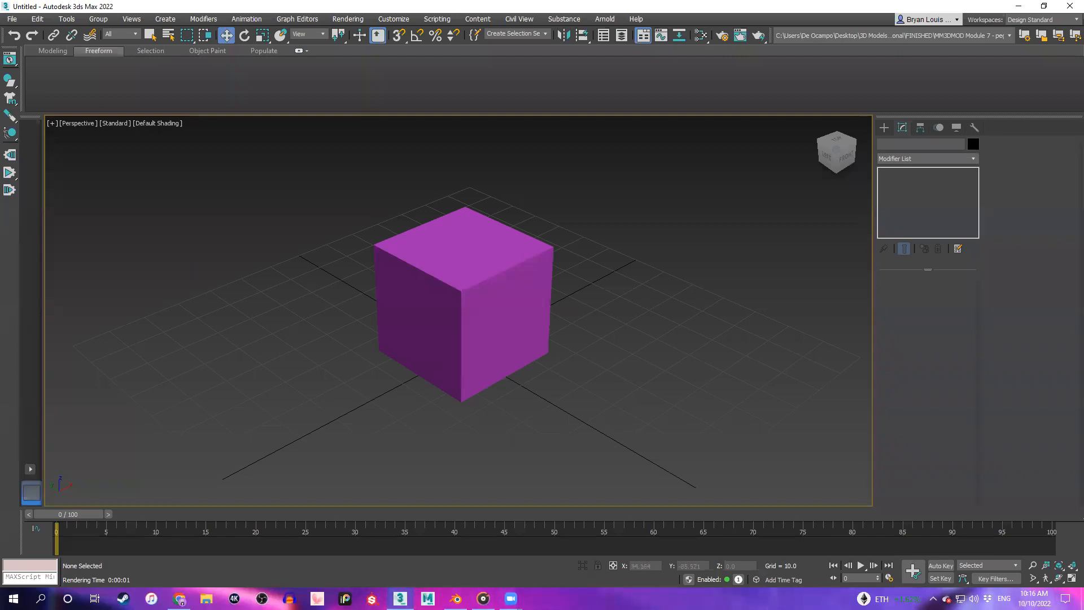
key("alt+Tab")
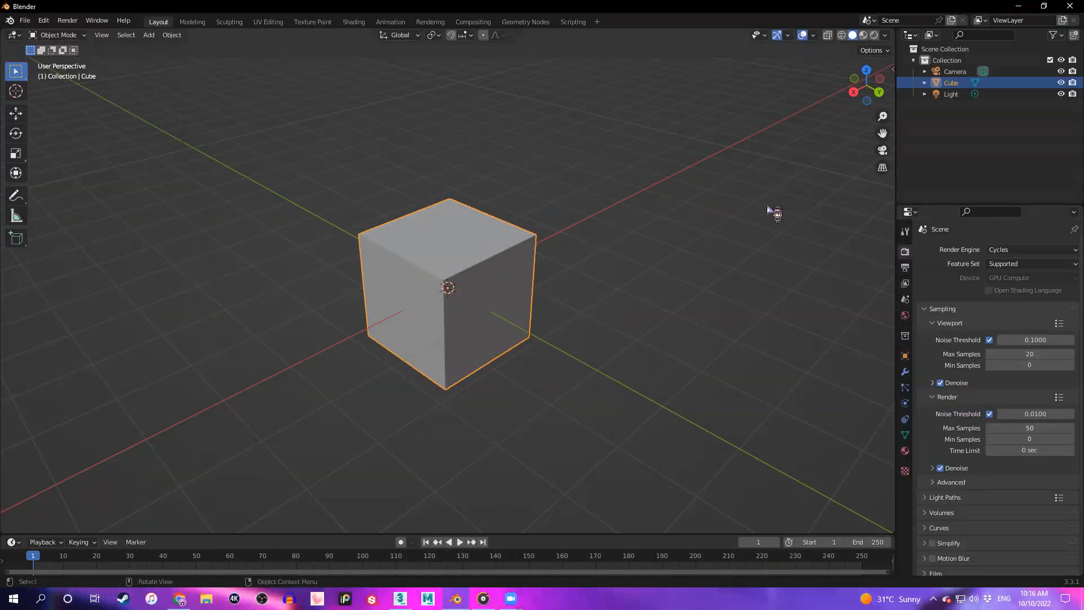
scroll(1010, 464, "down", 3)
scroll(1010, 464, "up", 3)
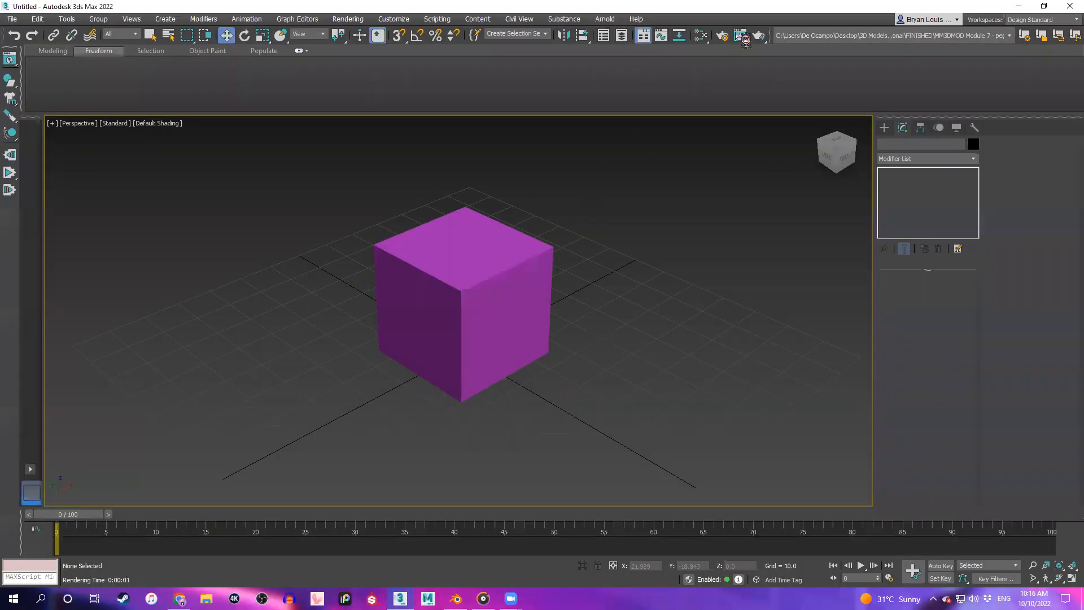
left_click(725, 36)
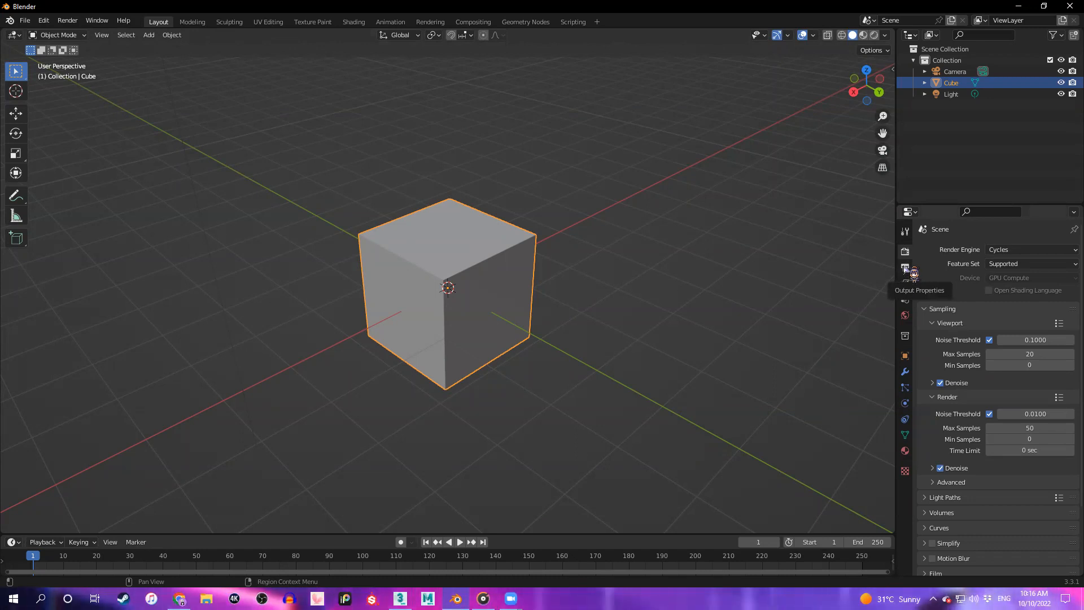
left_click(905, 269)
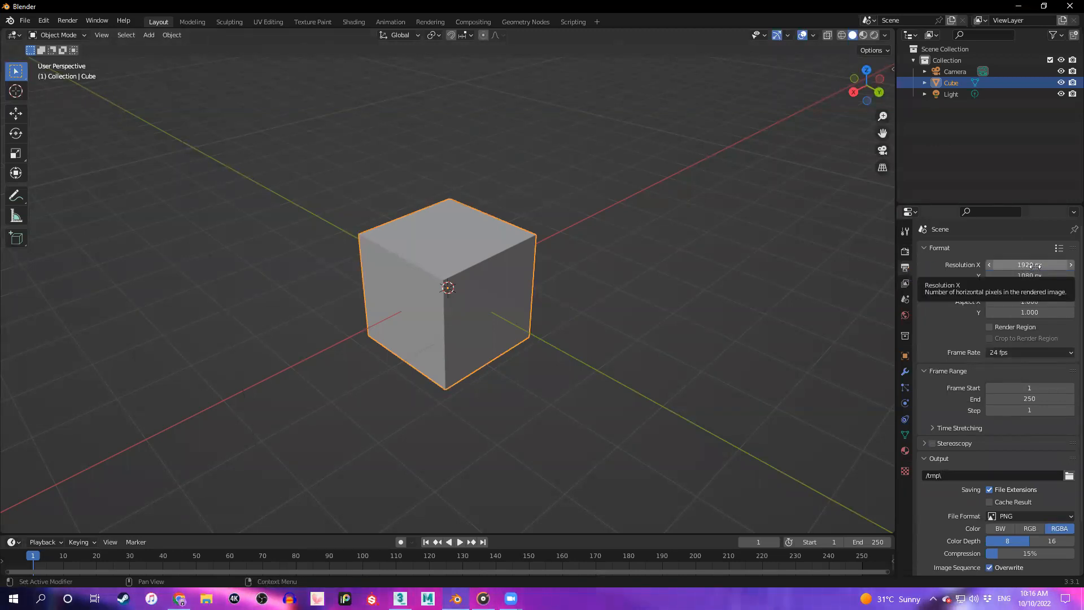
Examine the resolution presets available for the render's output format
key("Return")
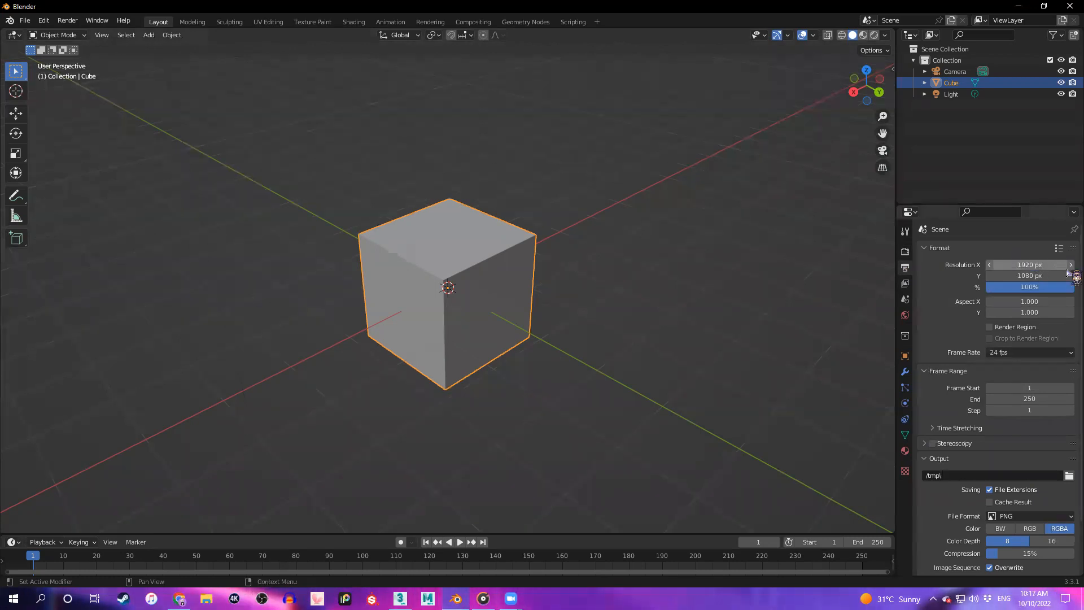
left_click(1057, 249)
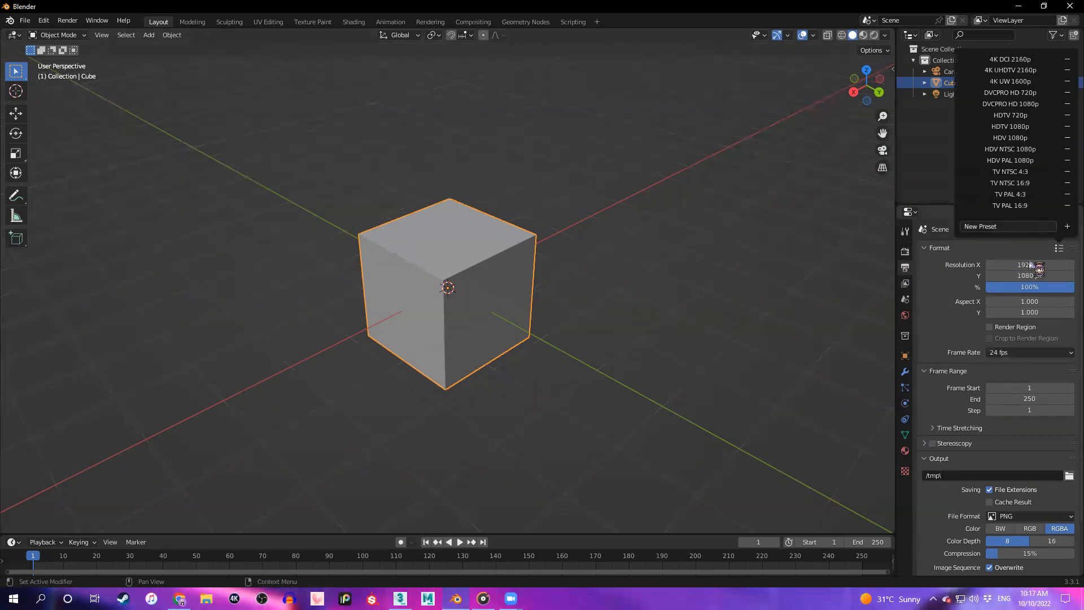
left_click(1048, 256)
left_click(1058, 249)
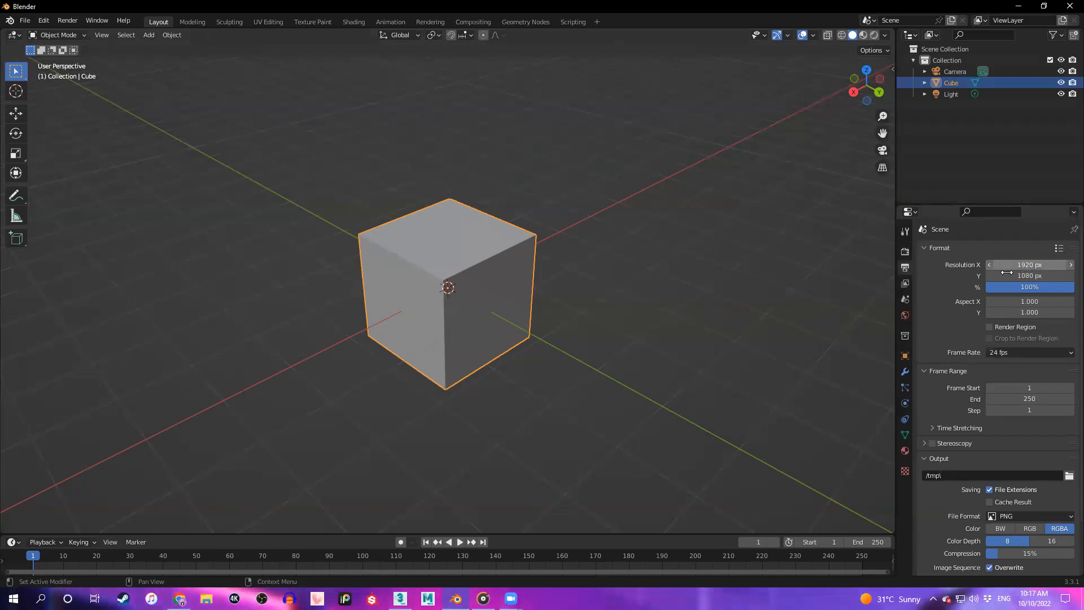
left_click(1059, 248)
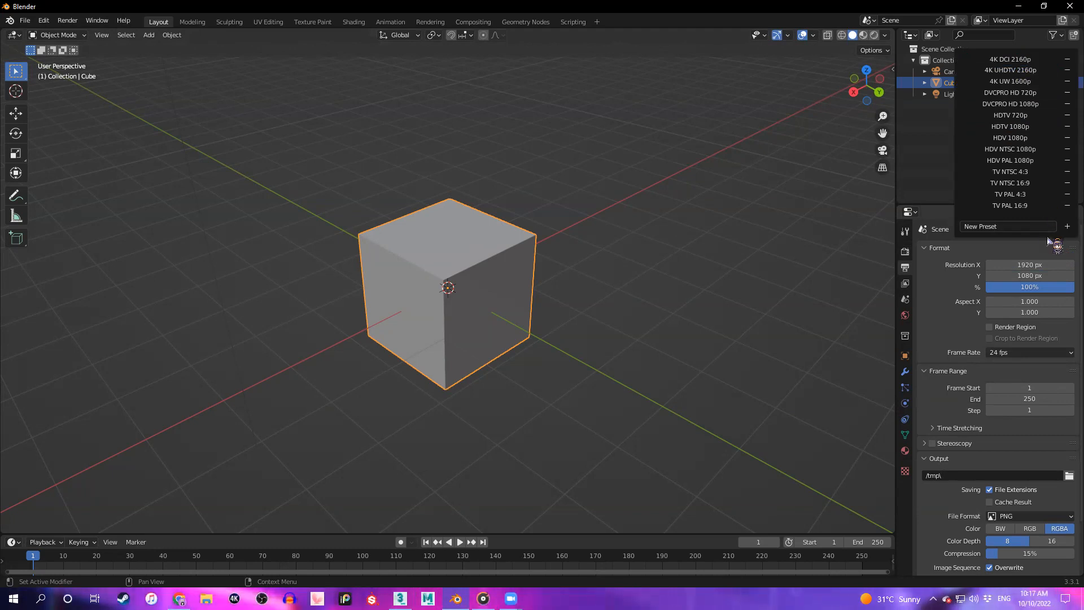
Set the output resolution to 640 × 480 px
left_click(1033, 267)
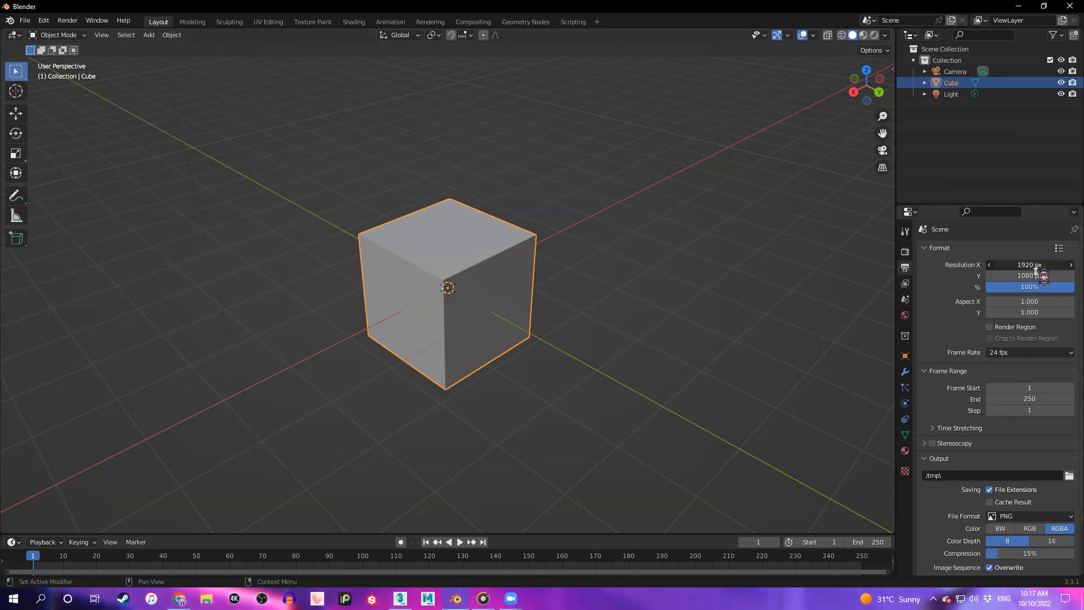
type("640")
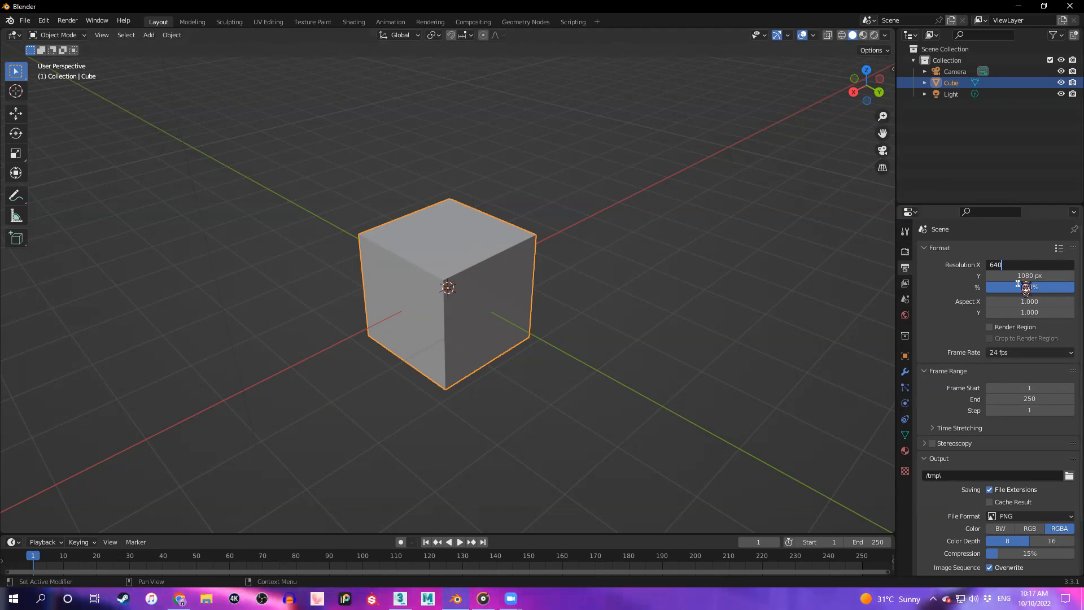
key("Tab")
type("48")
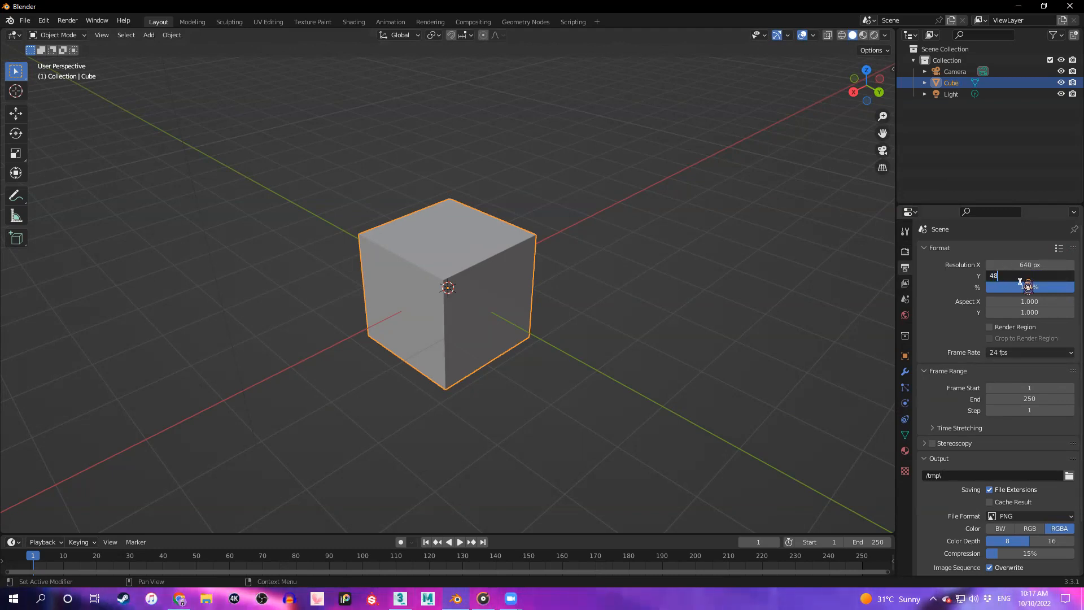
type("0")
key("Return")
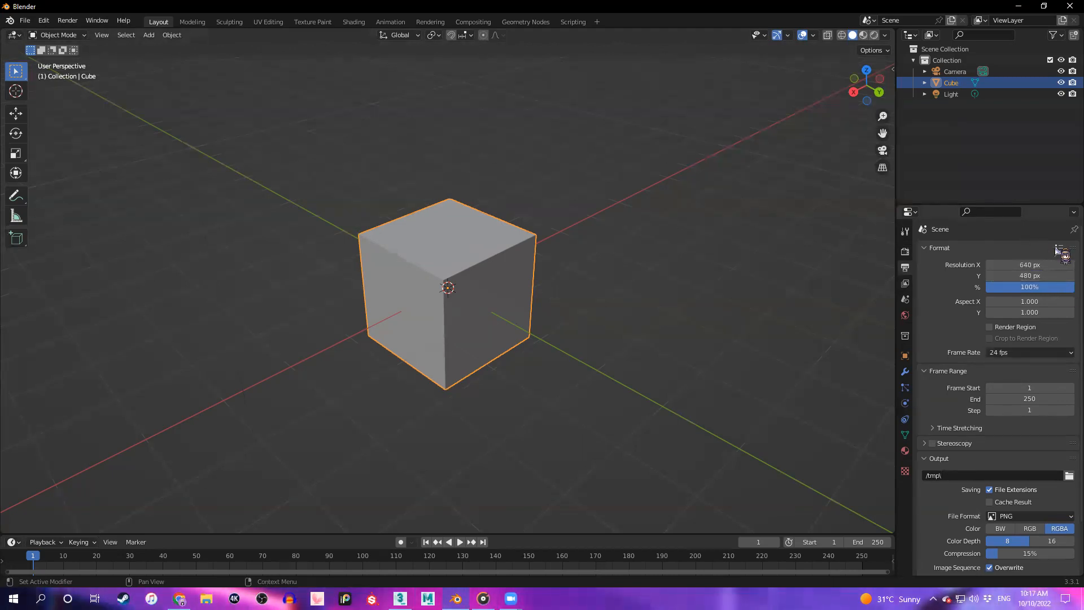
Switch to 3ds Max to view the Output Size presets in its Render Setup, and return to Blender's resolution settings
left_click(399, 599)
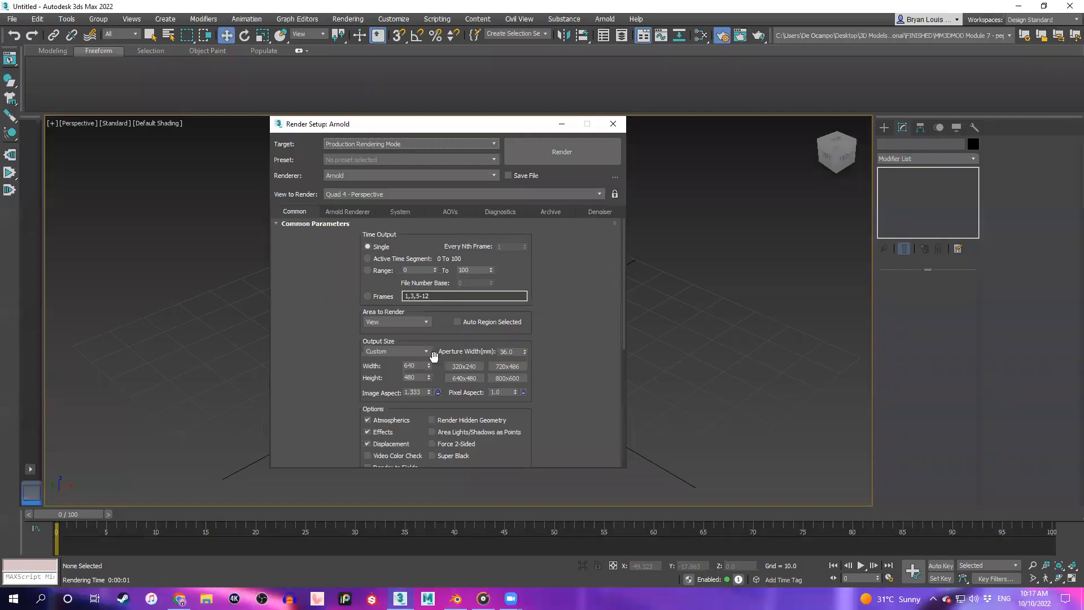
left_click(403, 353)
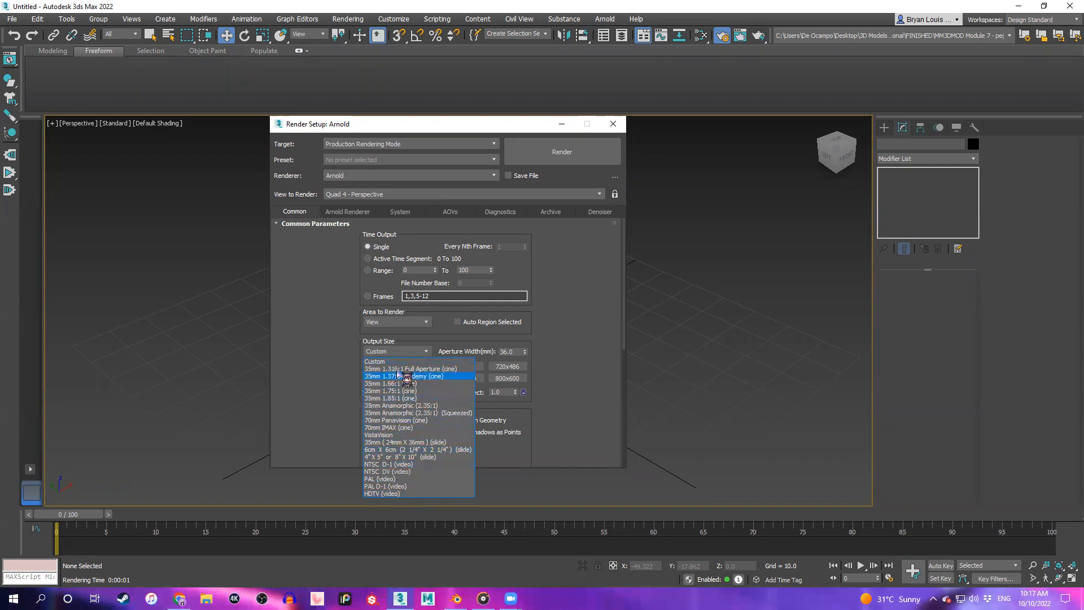
left_click(415, 350)
left_click(456, 598)
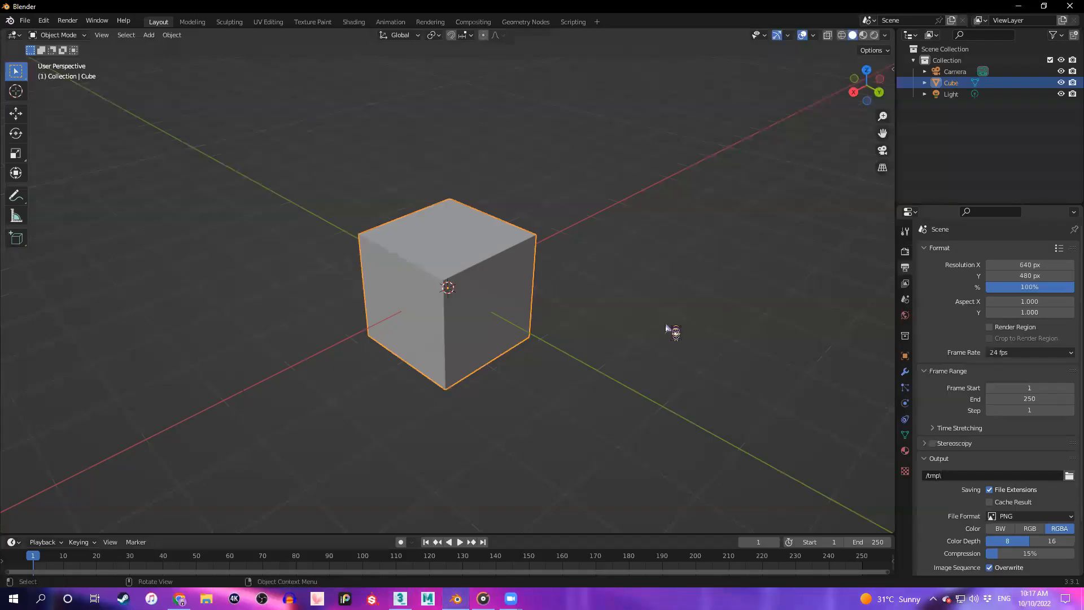
left_click(1059, 249)
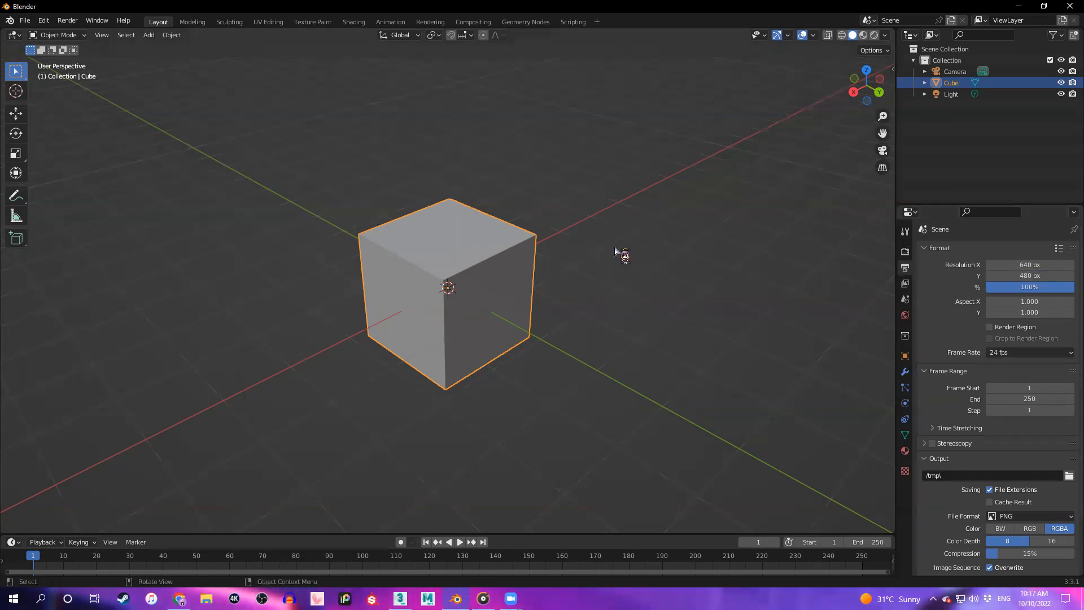
Set the output resolution to 1920 × 1080 px
left_click(1017, 265)
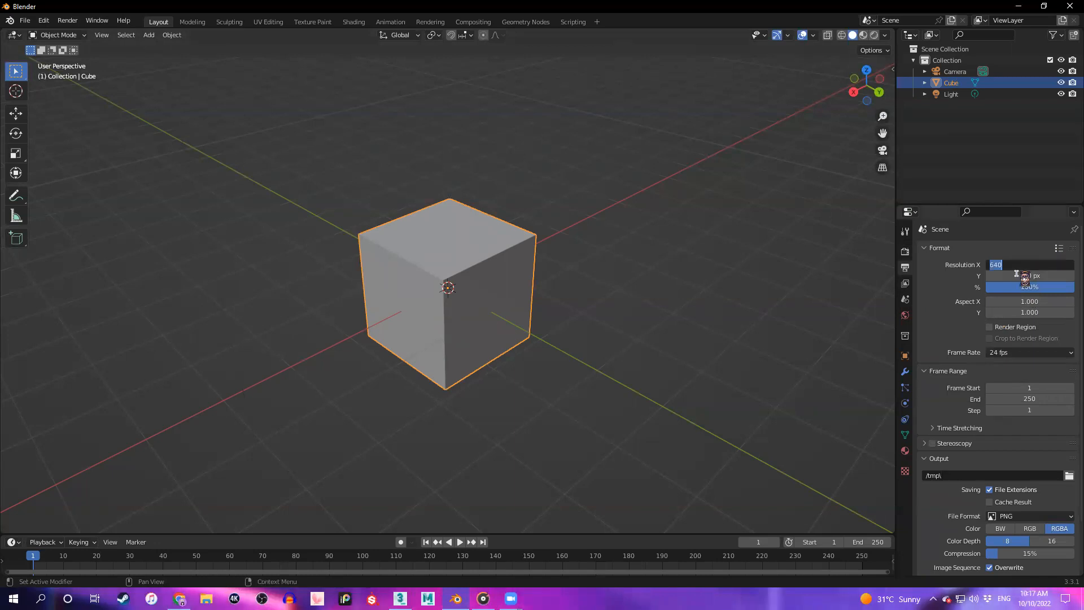
type("1920")
key("Return")
left_click(1029, 277)
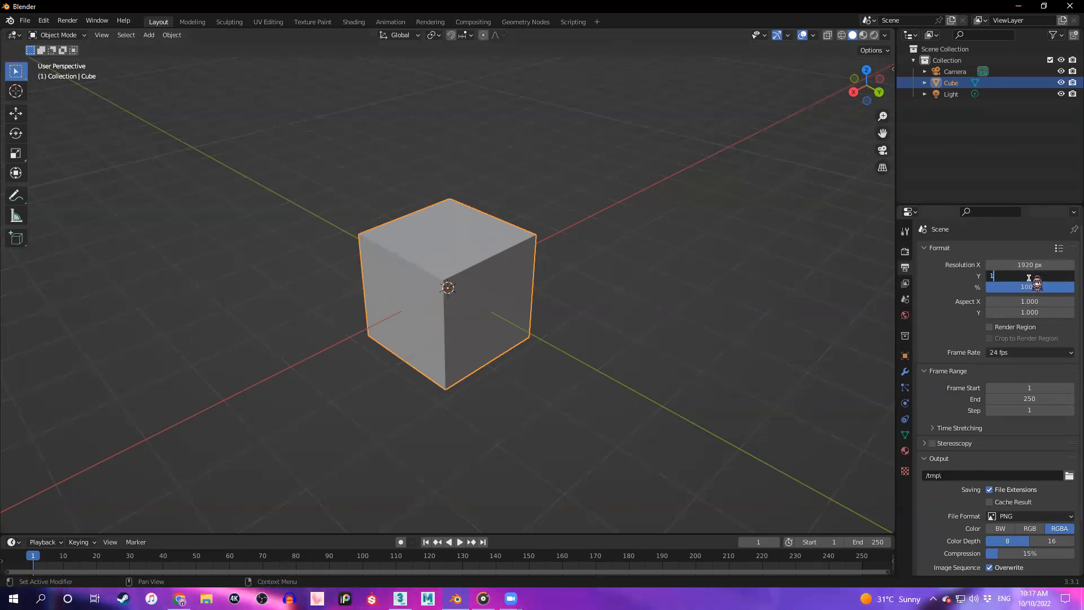
key("Return")
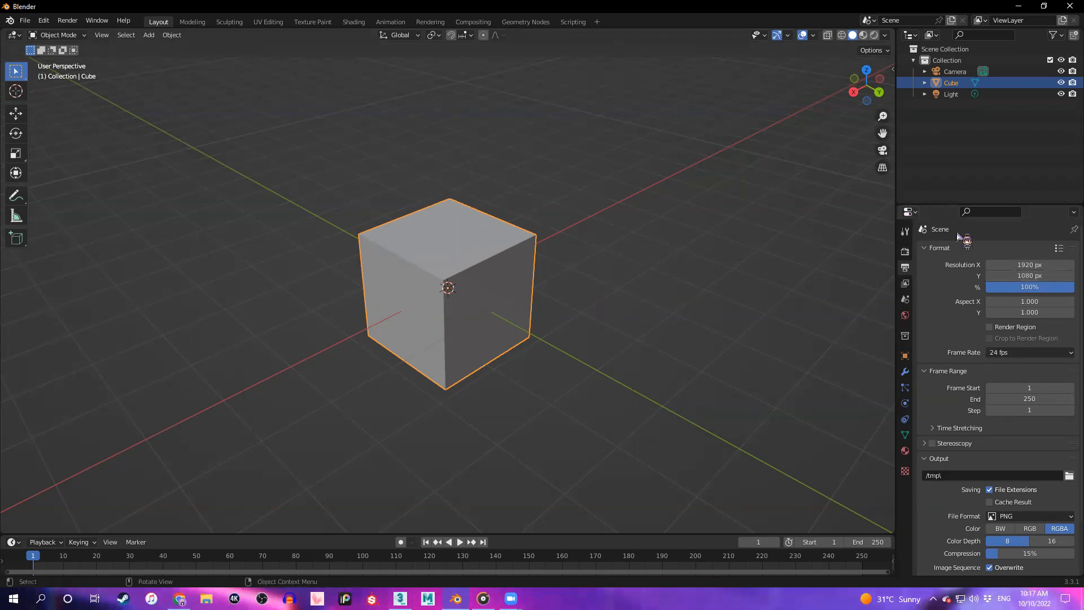
Set Resolution X to 640 px and Resolution Y to 480 px
left_click(1026, 263)
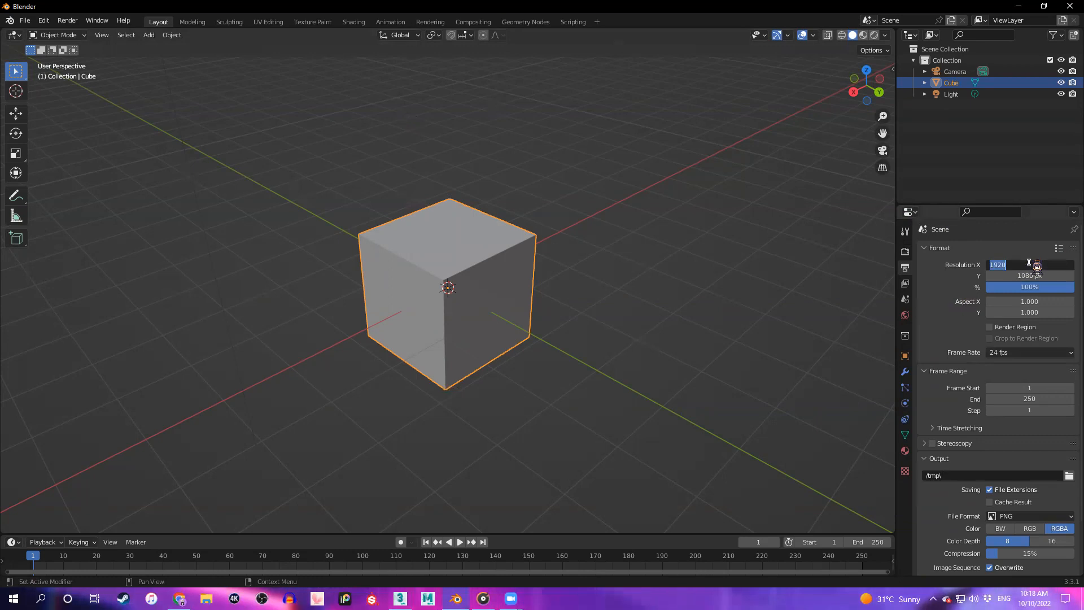
type("640")
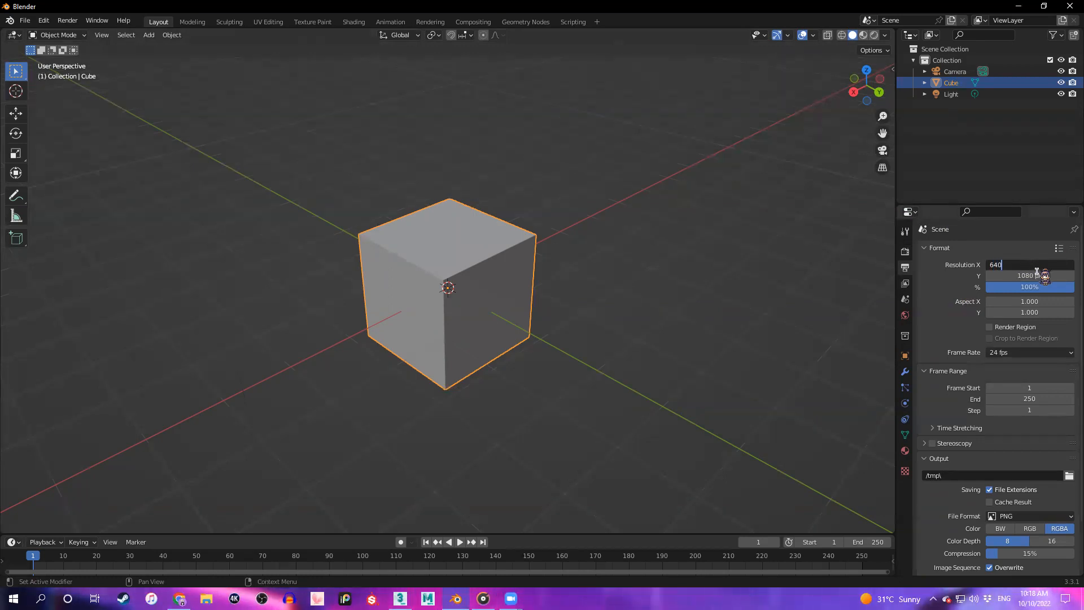
key("Return")
left_click(1038, 275)
type("480")
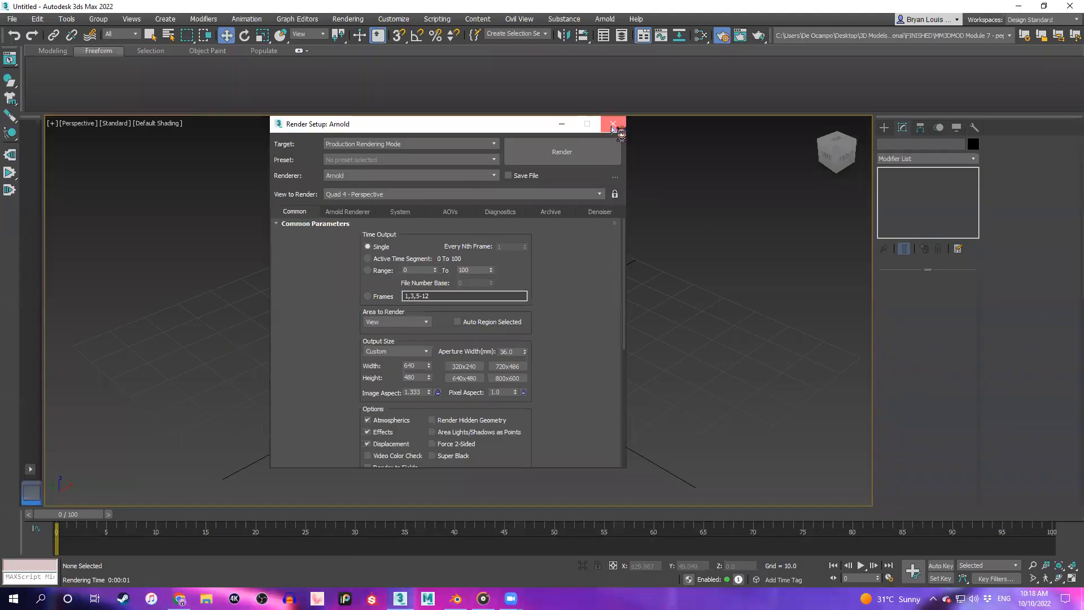
In 3ds Max, close the Render Setup and start a live render of the cube in Arnold RenderView
left_click(615, 124)
left_click(605, 19)
left_click(624, 36)
left_click(992, 172)
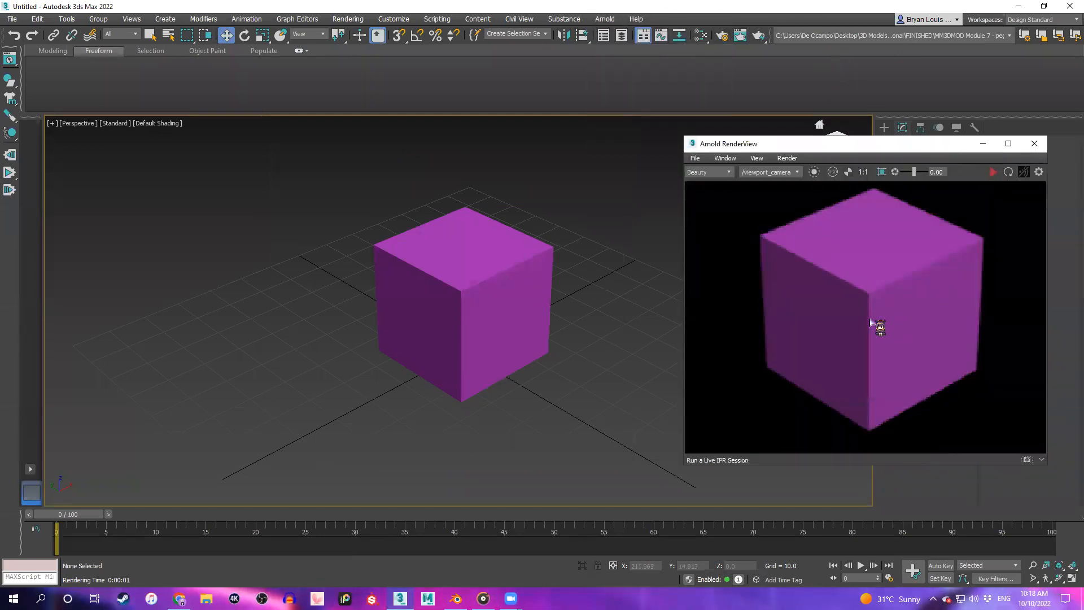
Pan the perspective view around the cube and examine how the live Arnold render follows it
scroll(937, 316, "down", 3)
middle_click_drag(454, 299, 344, 294)
scroll(960, 320, "down", 1)
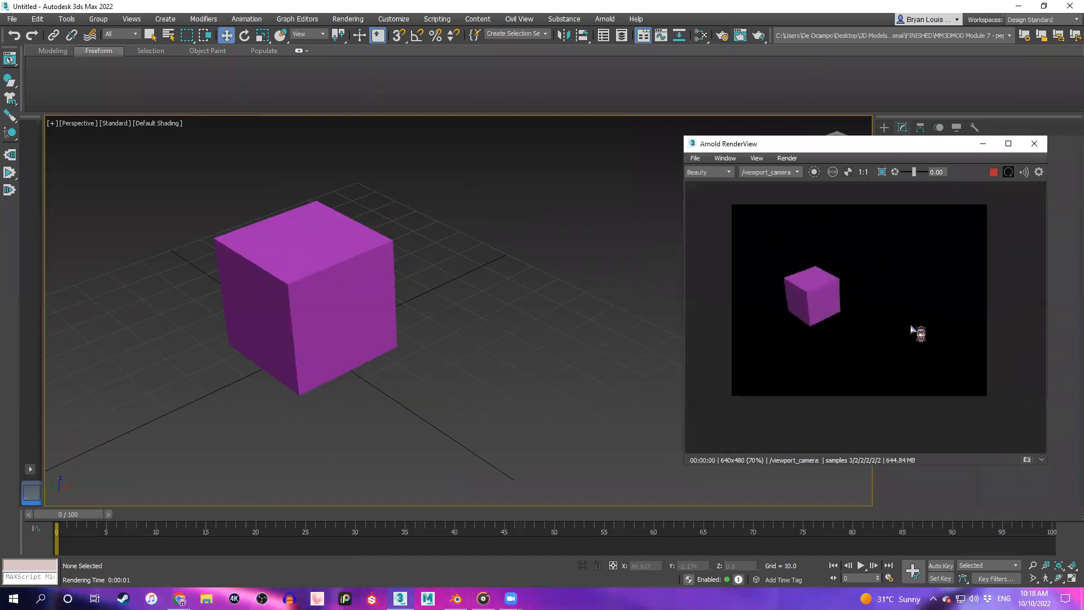
middle_click_drag(307, 327, 401, 336)
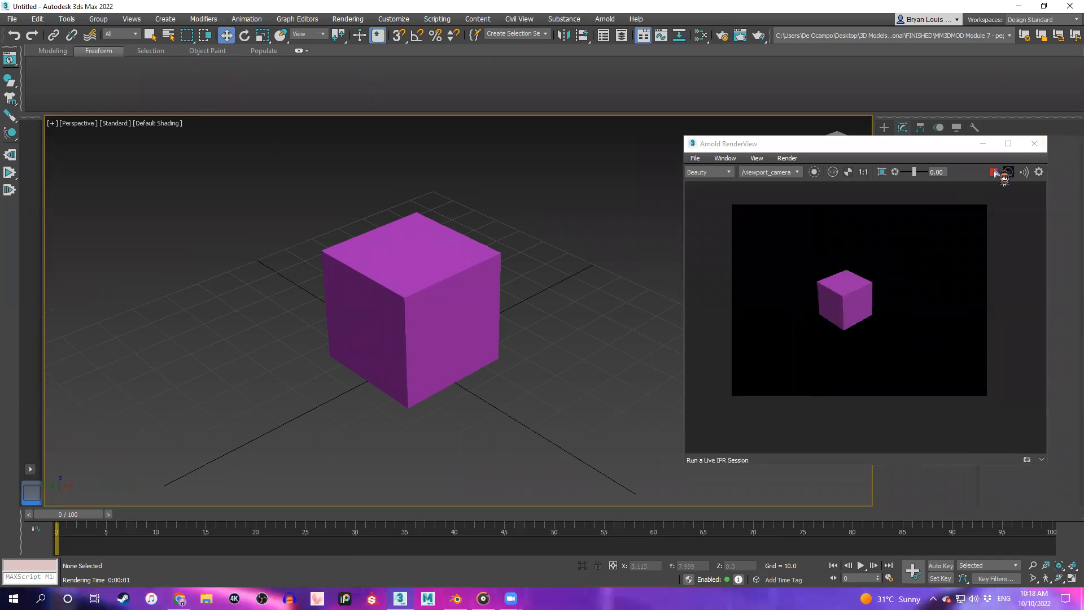
Switch to Blender, render the current frame, and move the render window clear of the cube in the viewport
key("alt+Tab")
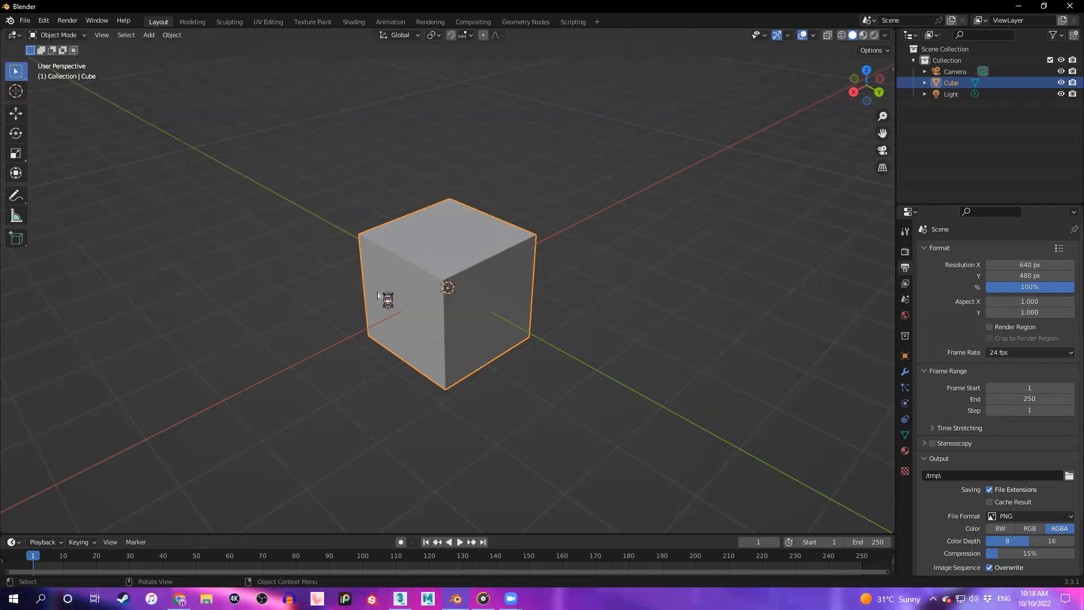
key("F12")
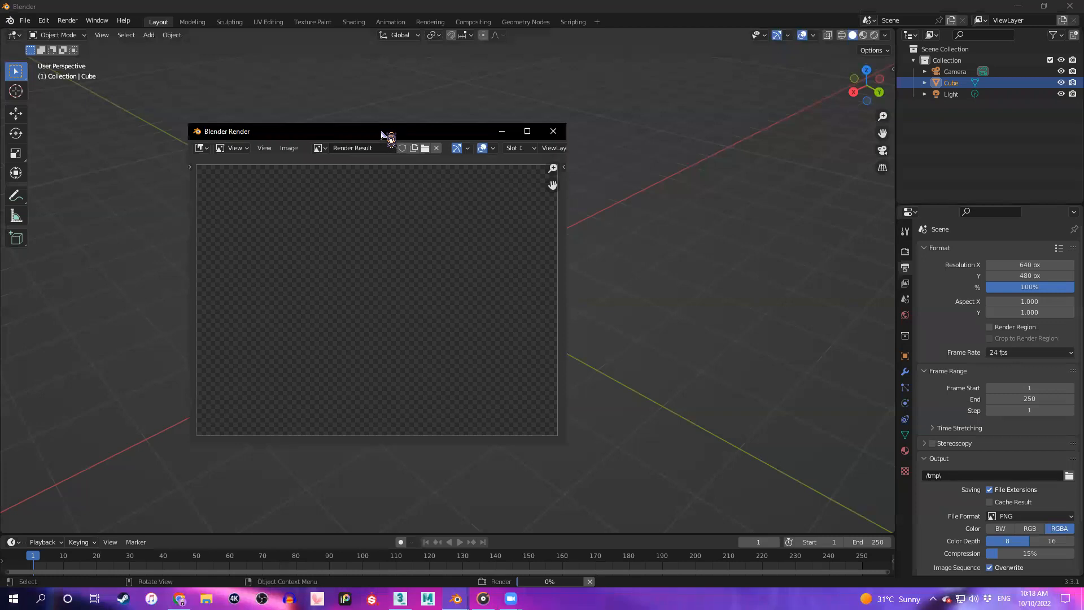
scroll(456, 279, "down", 1)
left_click_drag(354, 130, 749, 131)
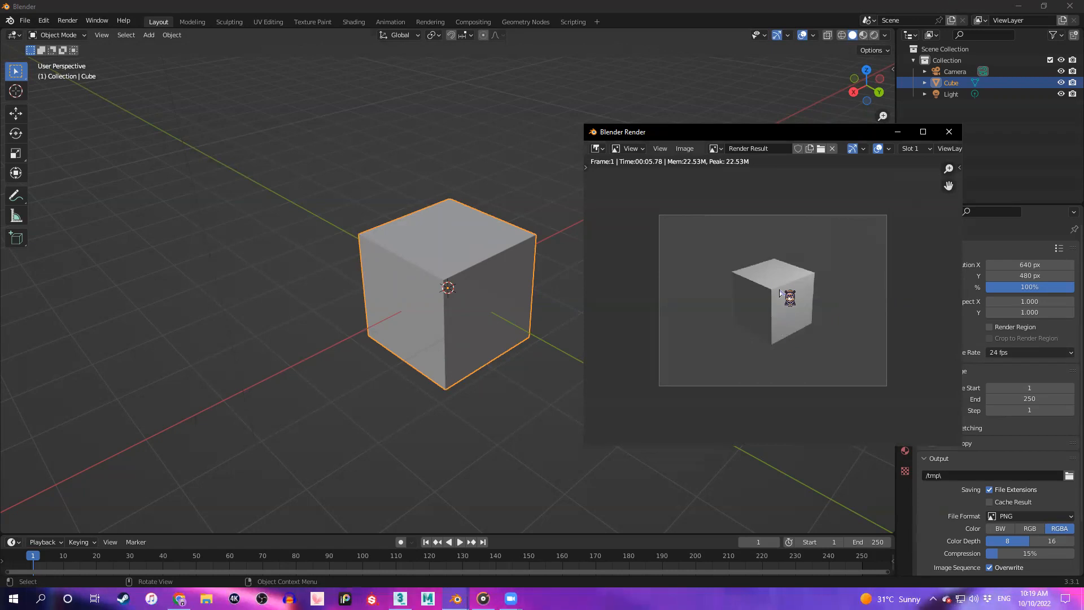
Pan the cube off-centre in the viewport, render the frame again to compare the framing, and close the render window
key("F11")
middle_click_drag(416, 406, 407, 366)
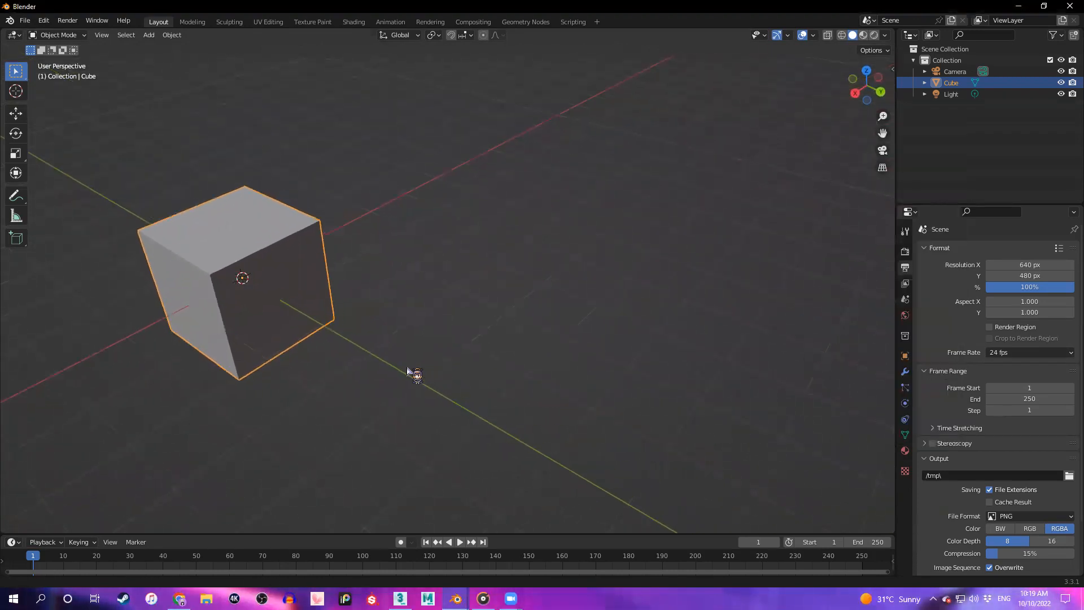
key("F12")
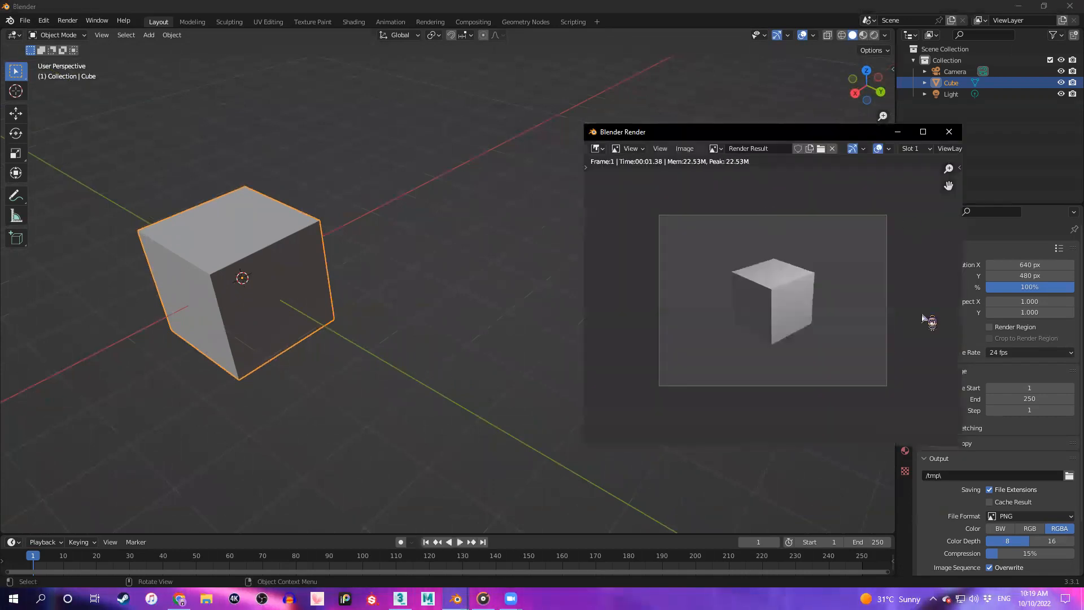
scroll(750, 293, "up", 1)
scroll(785, 291, "down", 2)
scroll(786, 291, "up", 2)
scroll(784, 291, "up", 1)
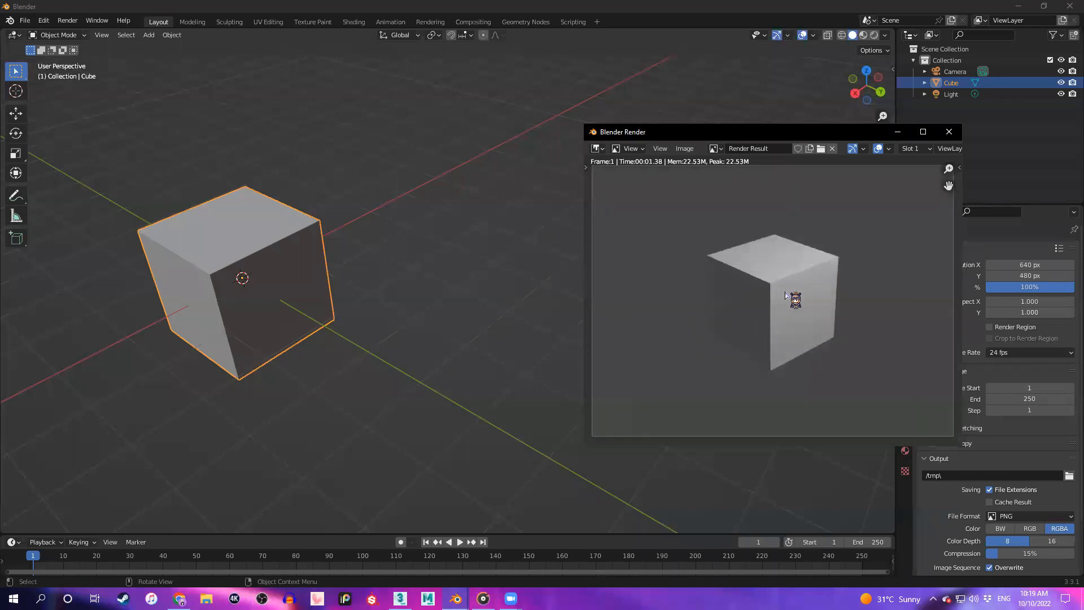
left_click(949, 132)
Delete the camera from the scene
middle_click_drag(301, 371, 504, 367)
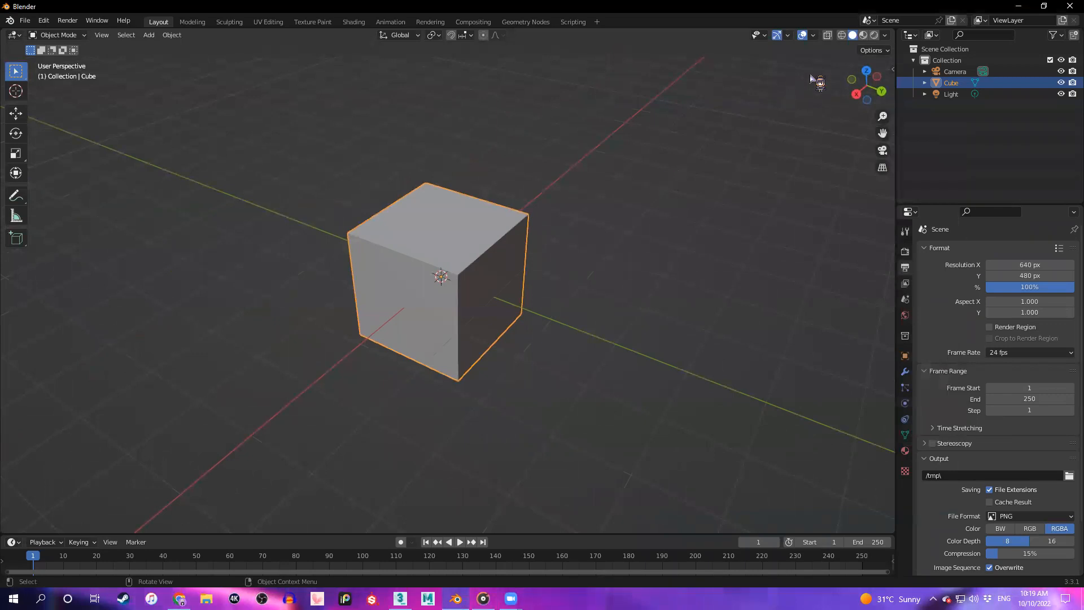
left_click(739, 280)
left_click(949, 72)
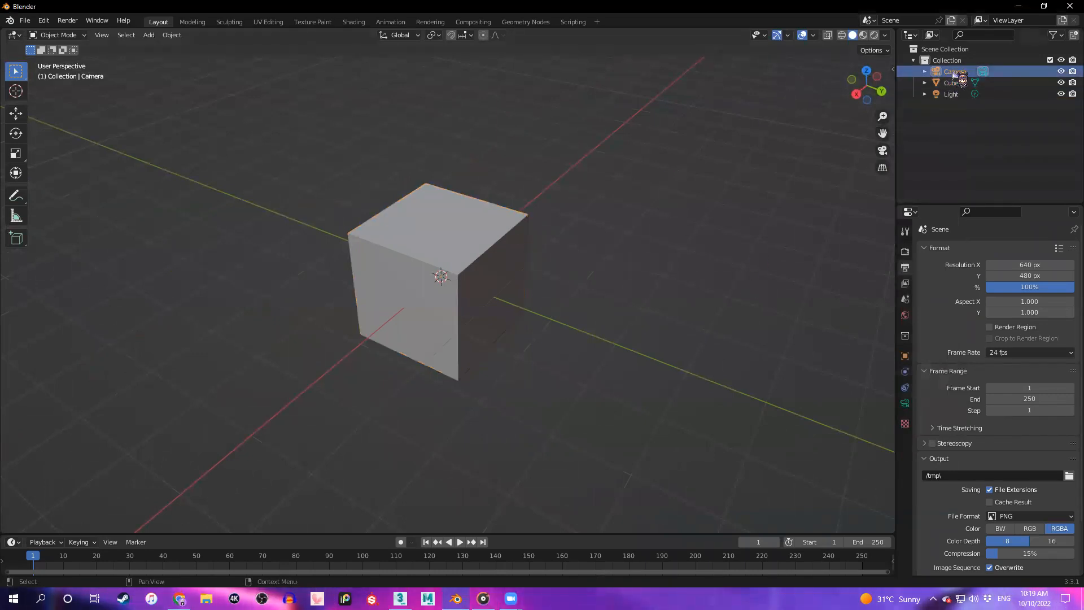
left_click_drag(953, 74, 937, 113)
left_click(942, 95)
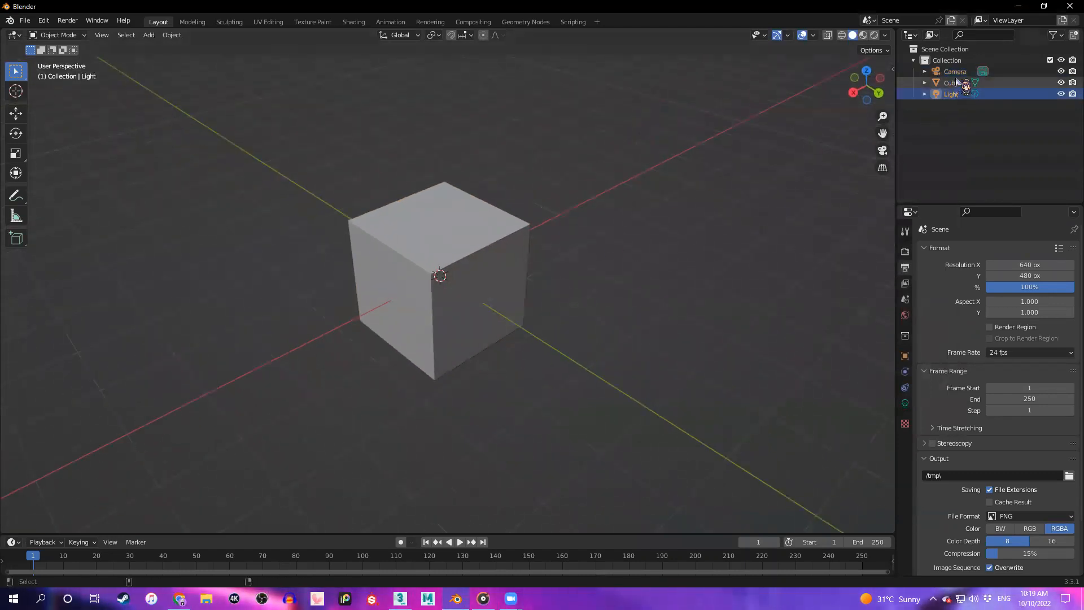
left_click(960, 71, "ctrl")
left_click(958, 73)
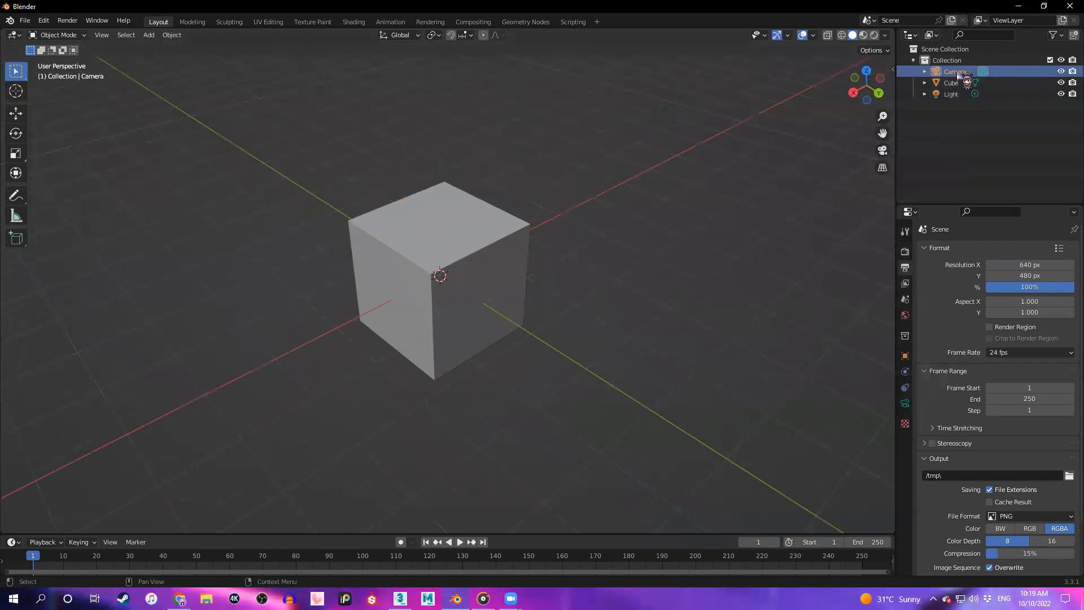
key("Delete")
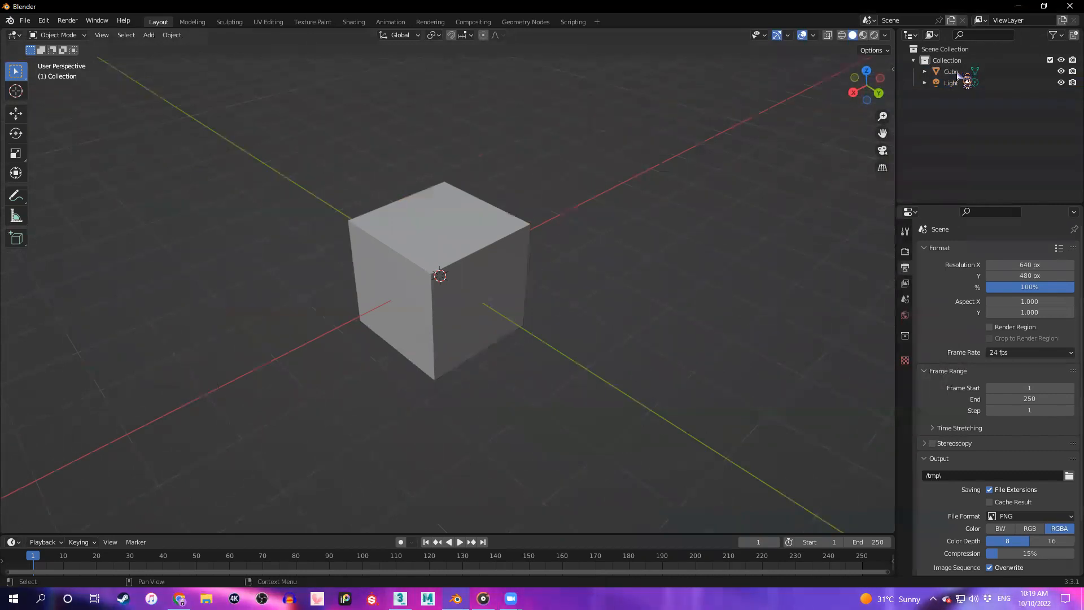
Show the Screencast Keys settings for the 3D viewport
middle_click_drag(455, 293, 556, 282)
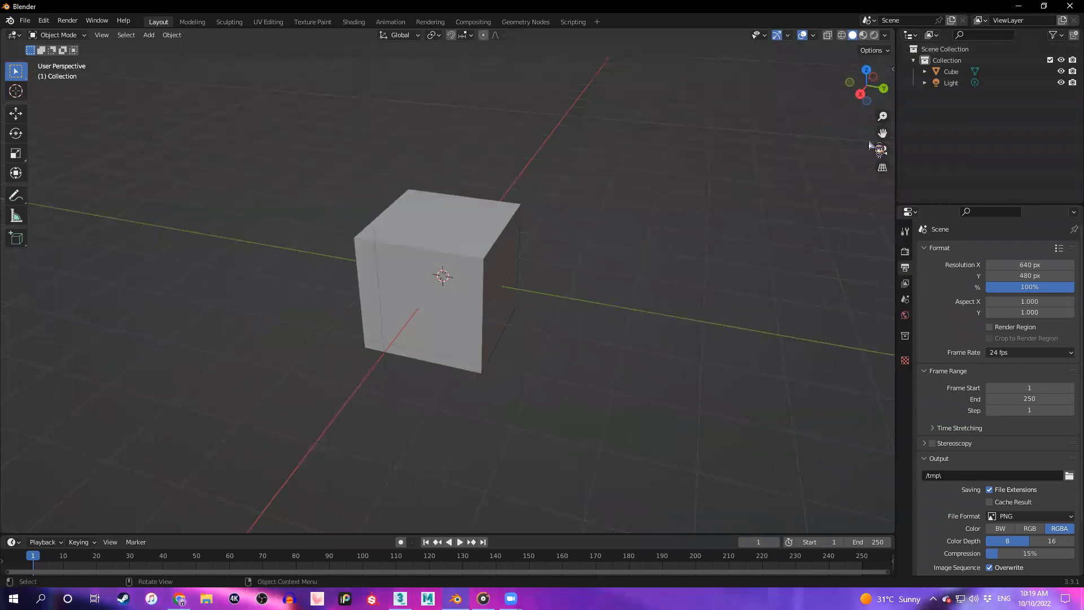
key("n")
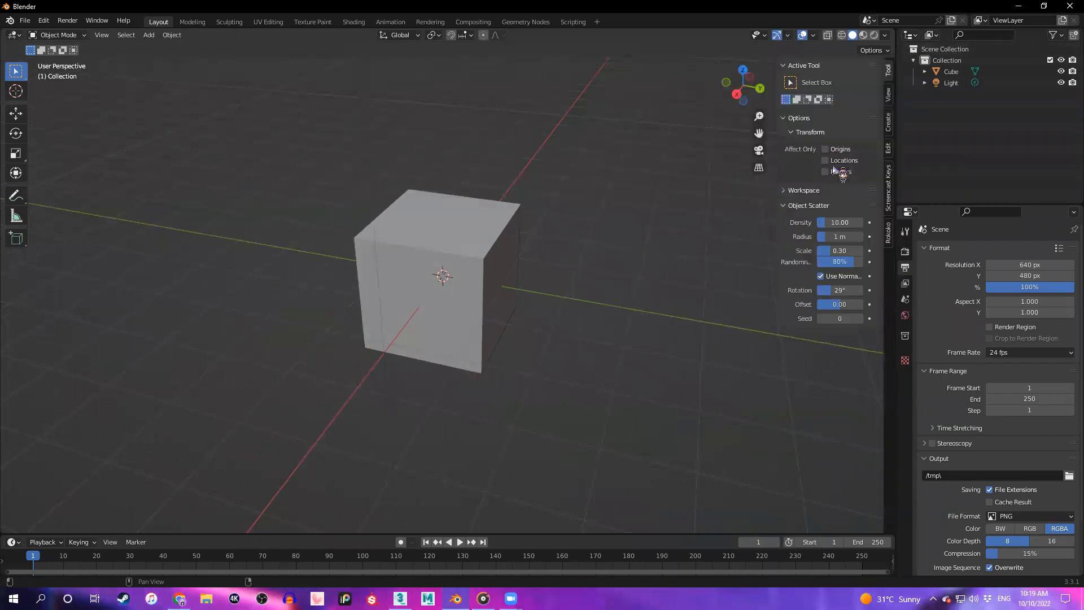
left_click(888, 191)
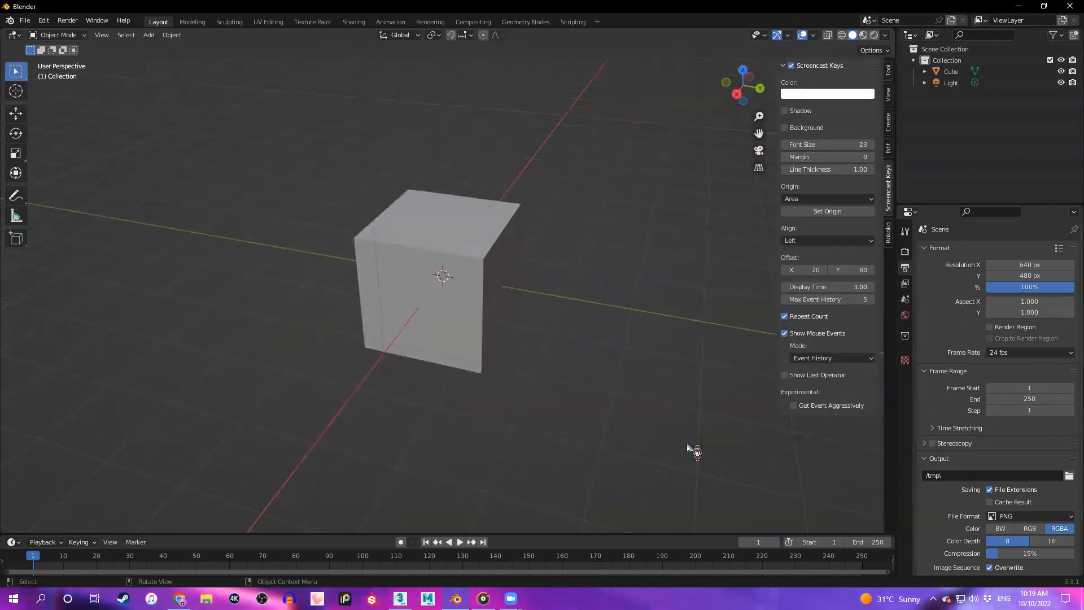
Hide the viewport sidebar, add a camera to the scene, and move it out of the cube to beside the X axis
key("n")
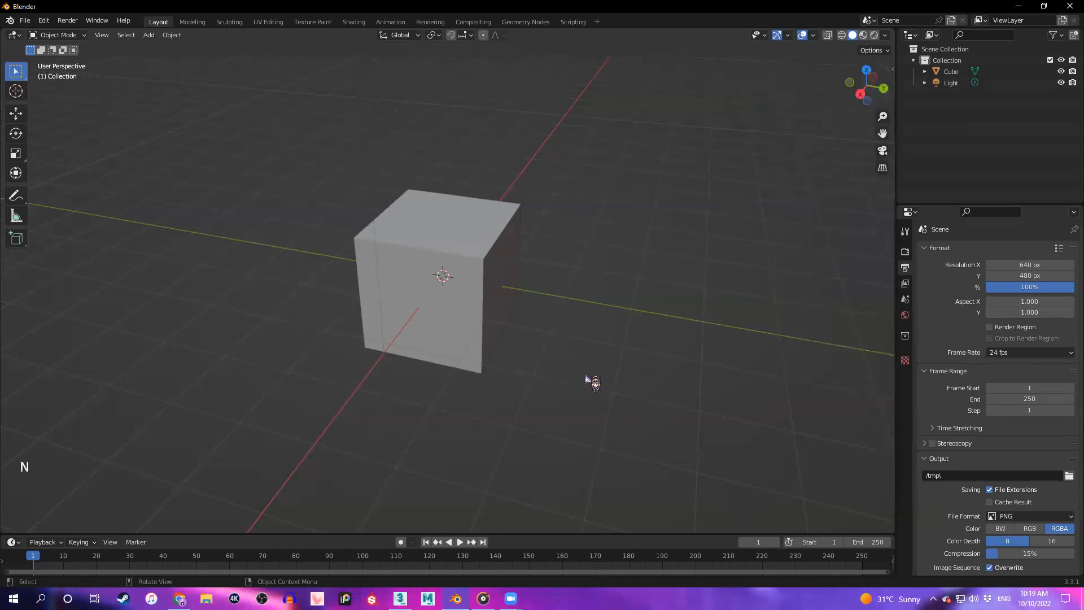
middle_click_drag(695, 422, 588, 263)
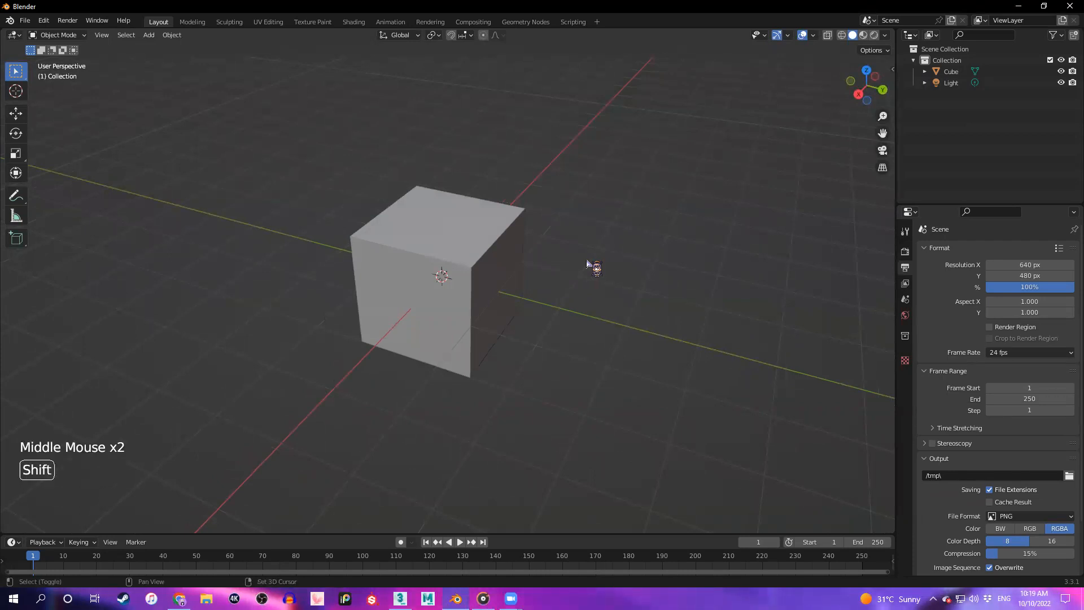
key("shift+a")
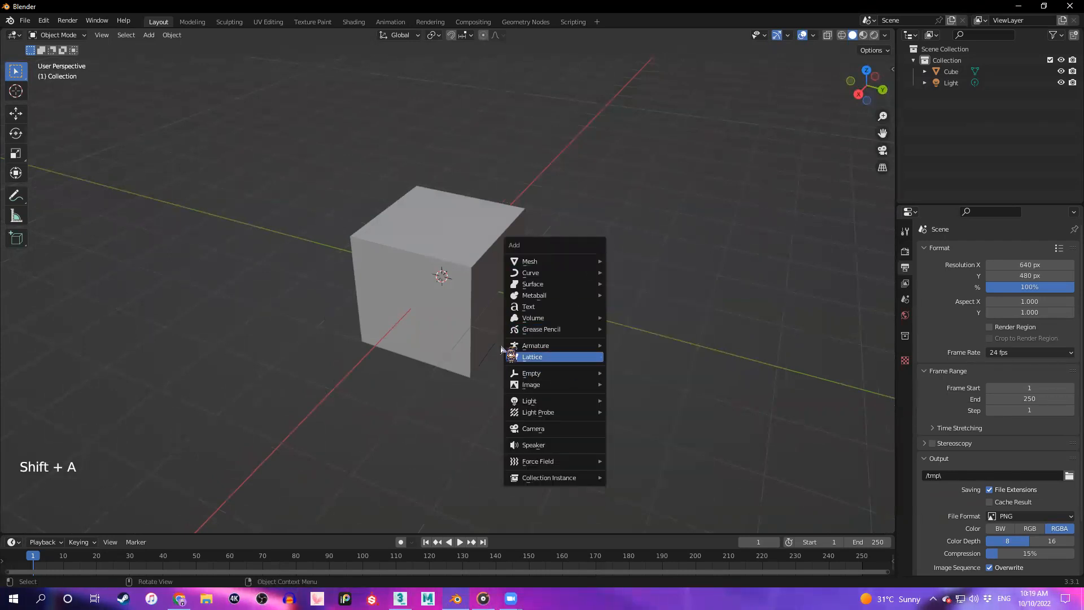
left_click(541, 431)
mouse_move(527, 310)
middle_mouse_down()
mouse_move(492, 312)
mouse_move(523, 327)
middle_mouse_up()
key("g")
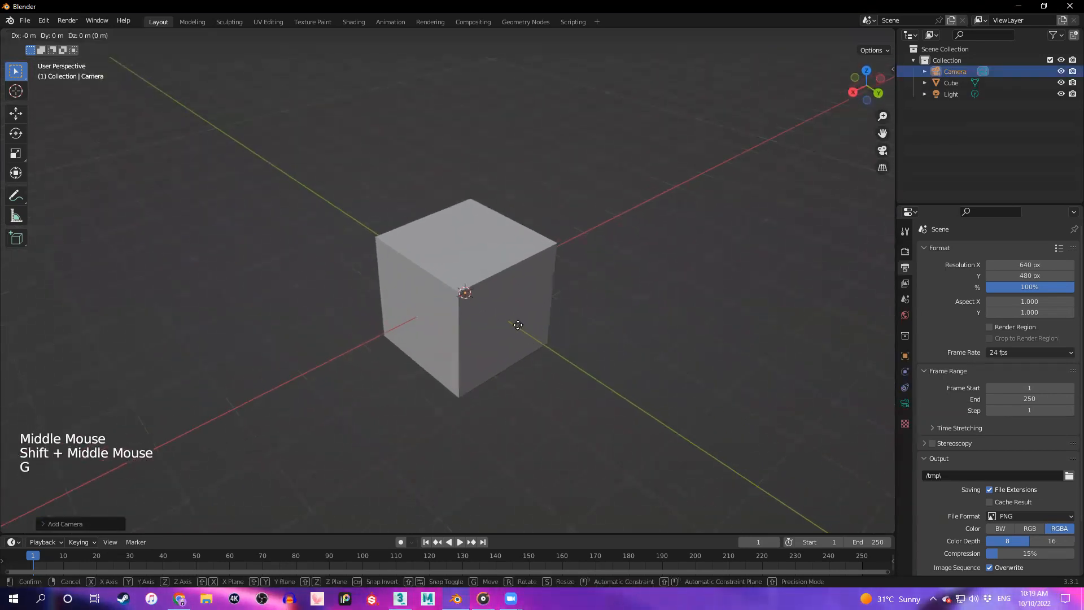
left_click(306, 432)
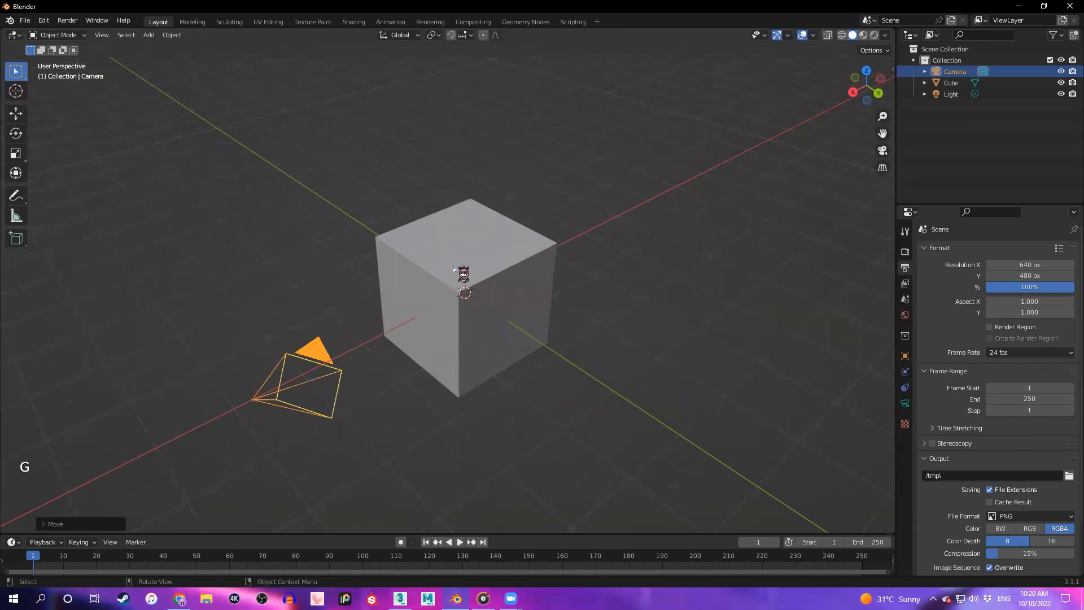
Inspect the new camera from several angles, and alternate between the perspective view and the view through the camera
middle_click_drag(328, 386, 568, 408)
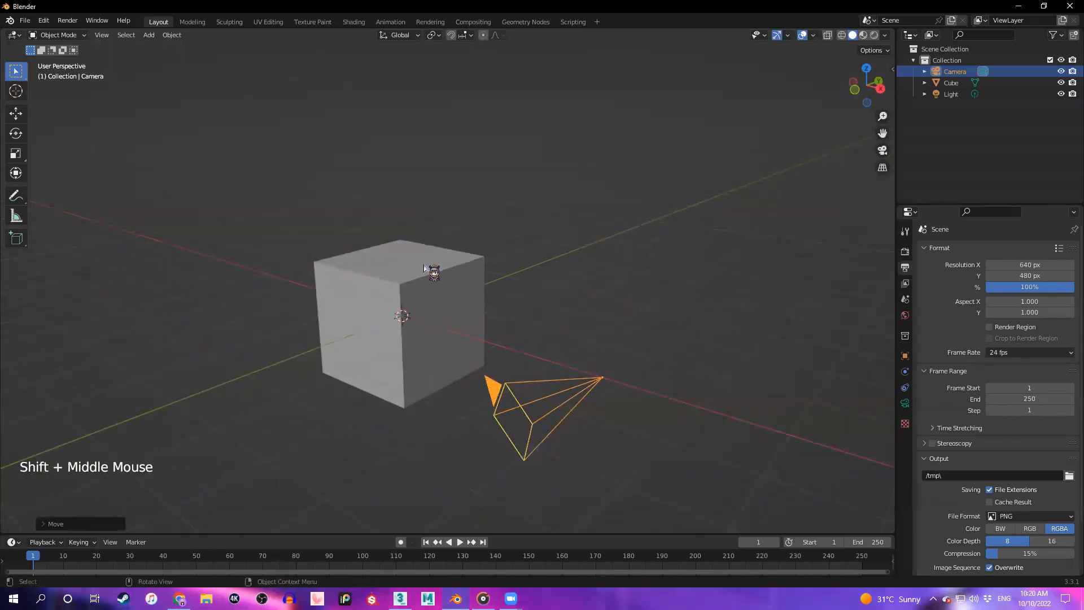
middle_click_drag(600, 405, 452, 421)
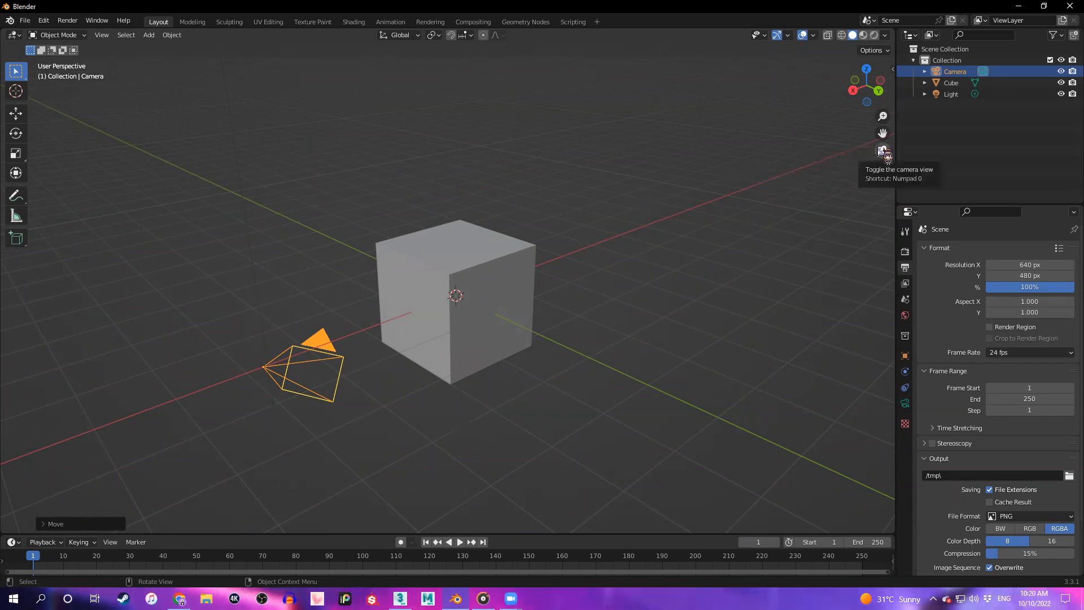
left_click(483, 452)
left_click(340, 368)
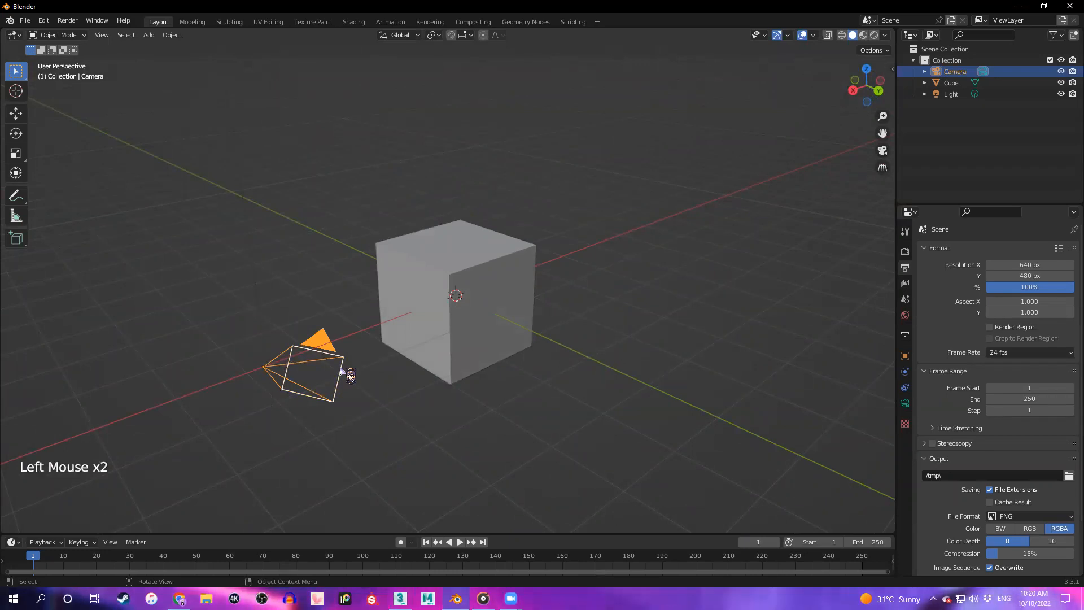
key("KP_0")
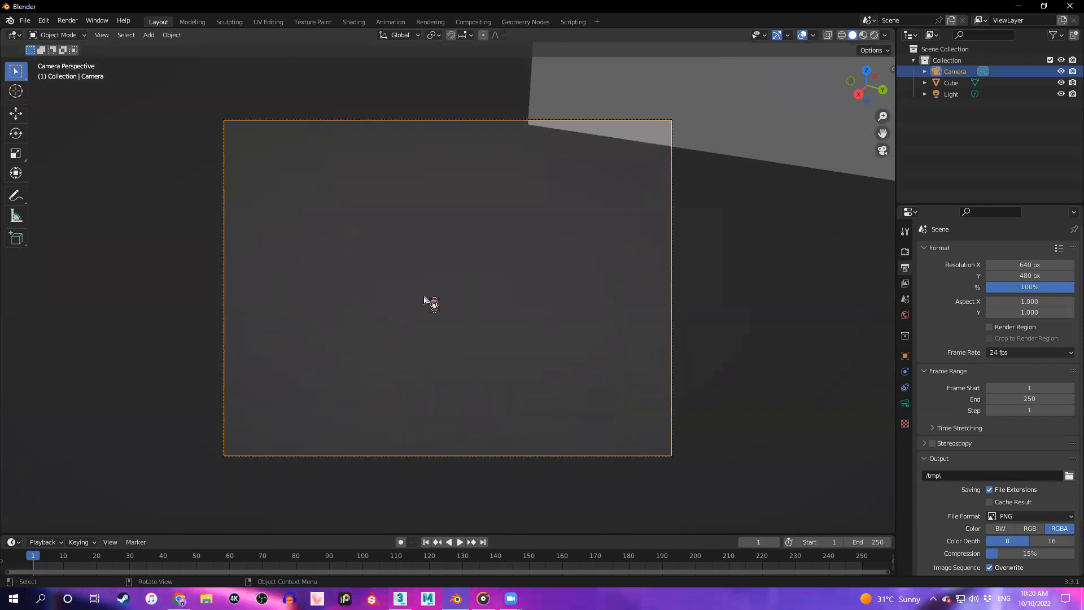
key("KP_0")
middle_click_drag(545, 372, 374, 381)
key("KP_0")
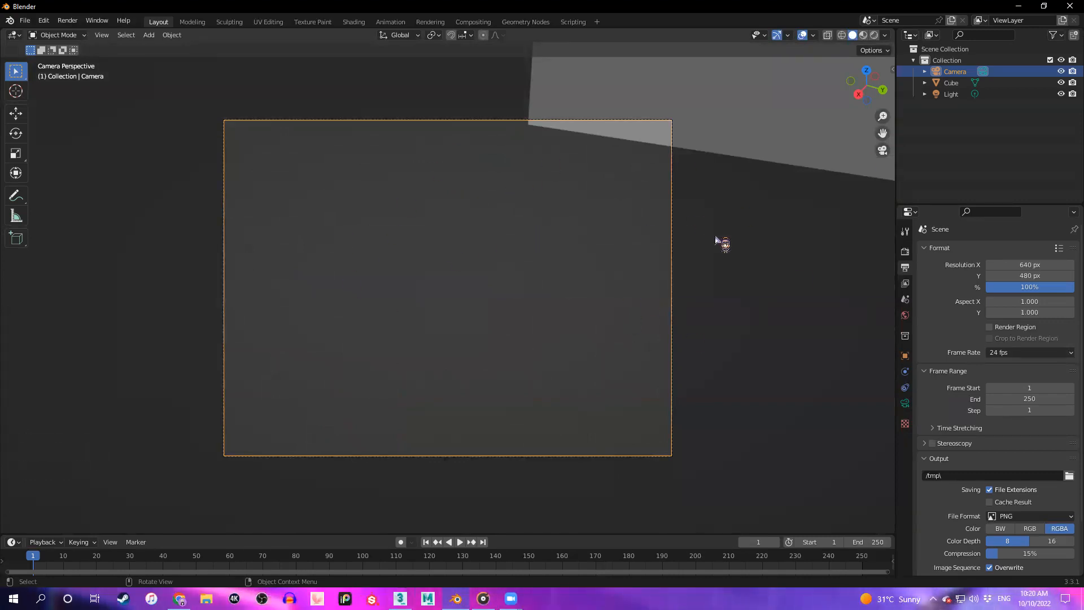
Leave the camera view, return to it, and shift the camera frame lower in the viewport
left_click(675, 261)
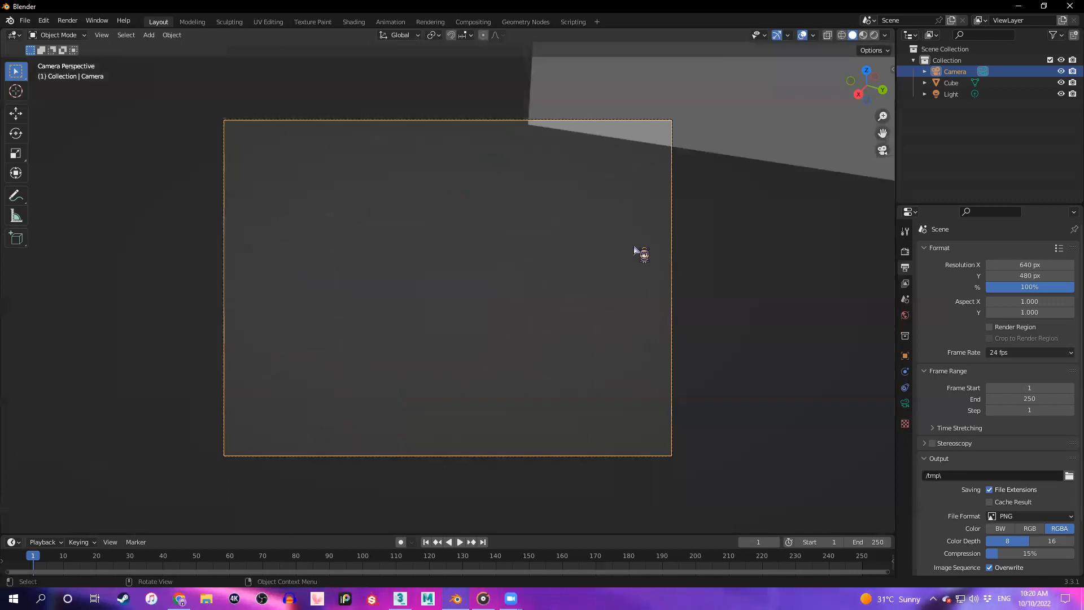
middle_click_drag(627, 252, 369, 280, "shift")
scroll(405, 274, "down", 2)
key("KP_0")
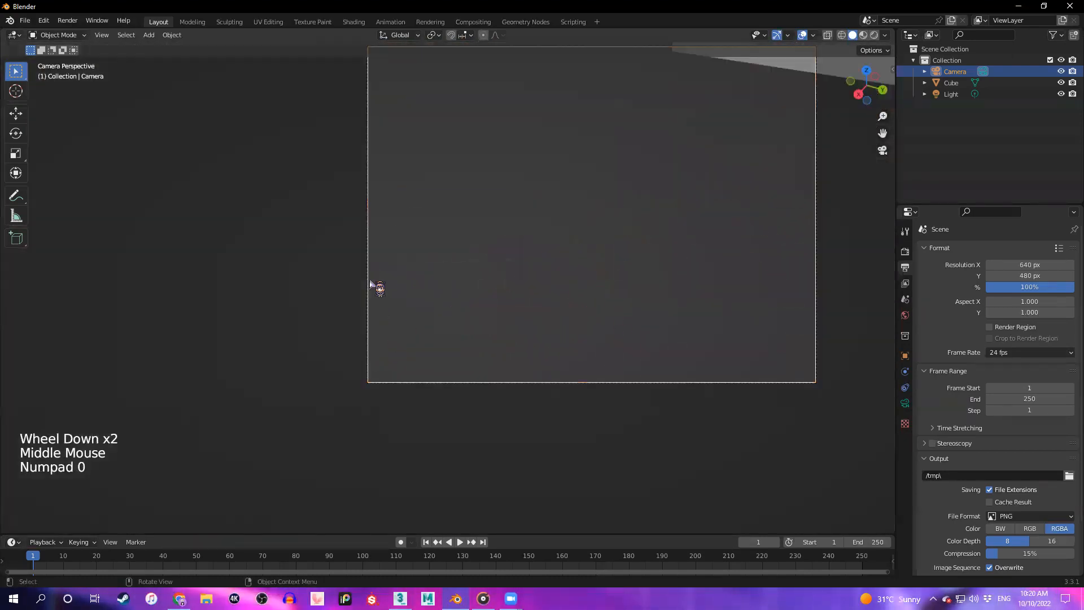
key("w")
middle_click_drag(524, 199, 482, 351, "shift")
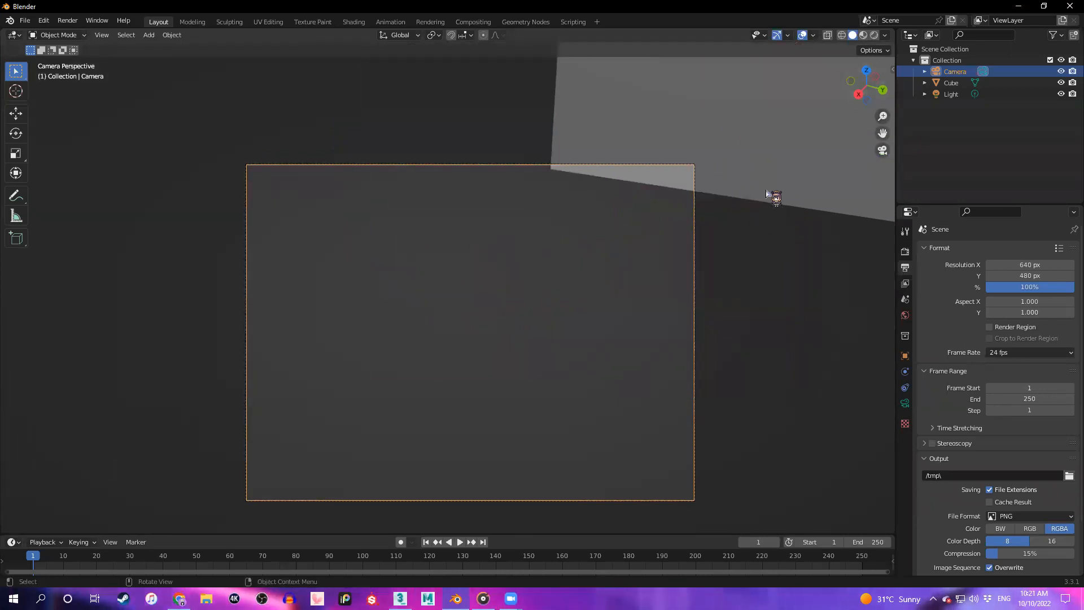
Show the 3D viewport's view settings and enable the Camera to View lock
key("n")
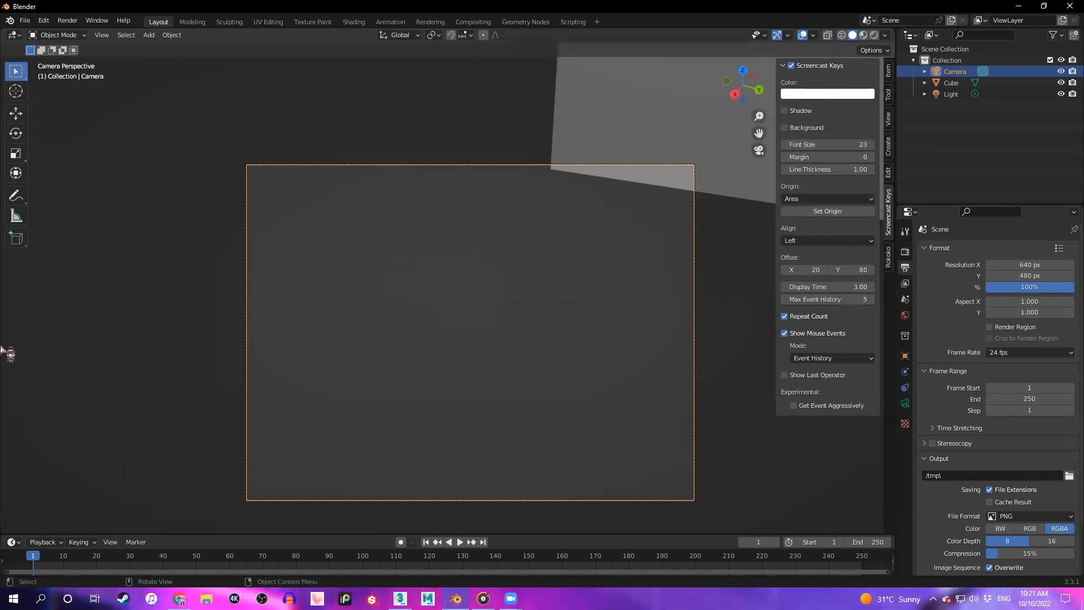
key("n")
key("n")
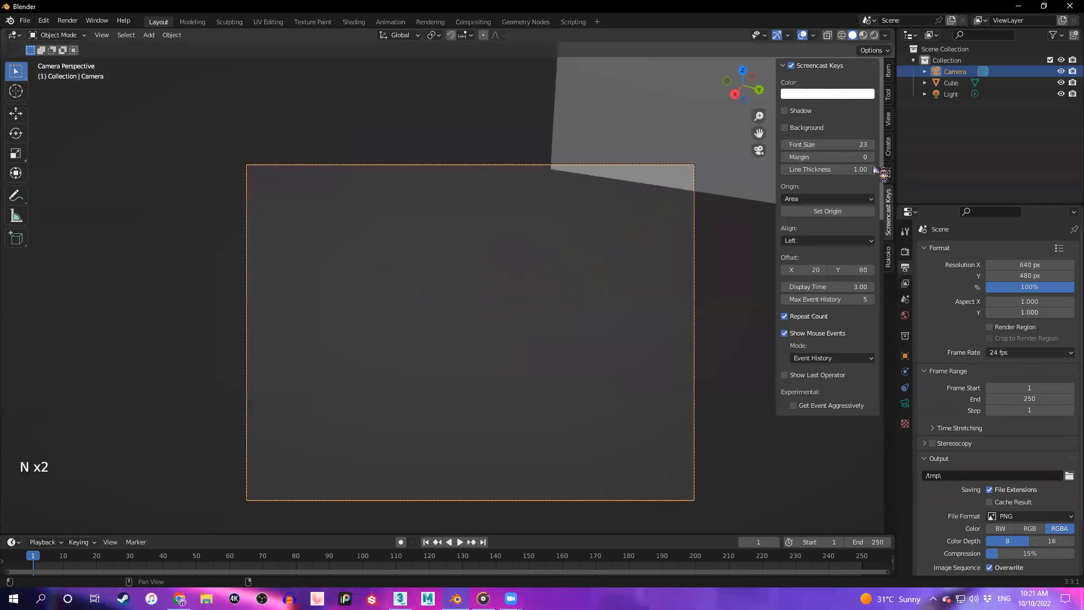
left_click(888, 120)
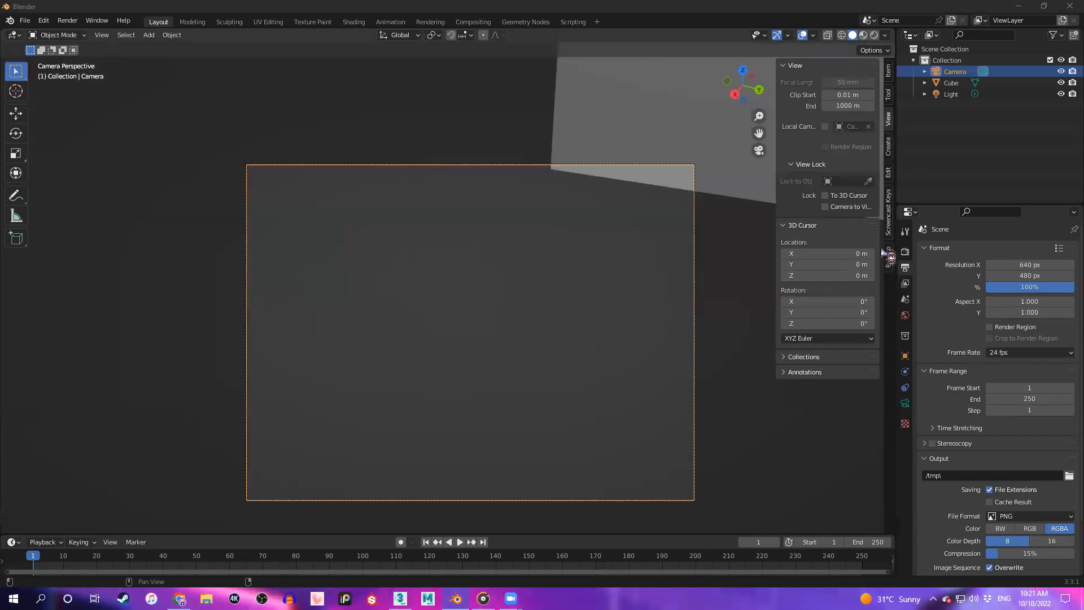
left_click(824, 207)
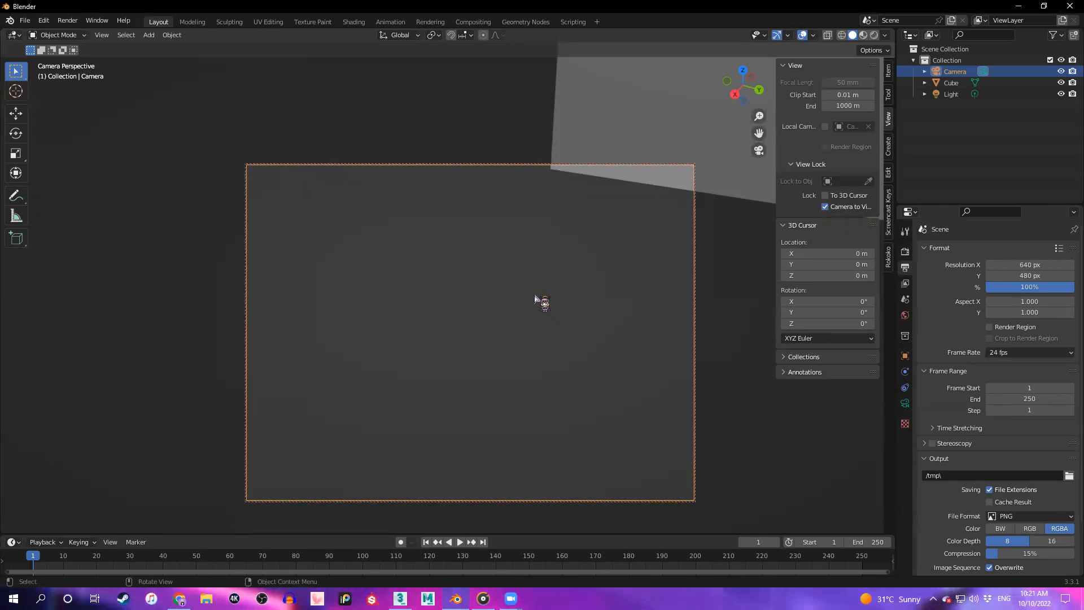
Reframe the locked camera so the whole cube fits inside its frame, seen at an angle from slightly above
middle_click_drag(488, 323, 436, 363)
scroll(535, 281, "down", 4)
middle_click_drag(576, 320, 525, 328, "shift")
scroll(490, 364, "down", 2)
scroll(508, 337, "up", 1)
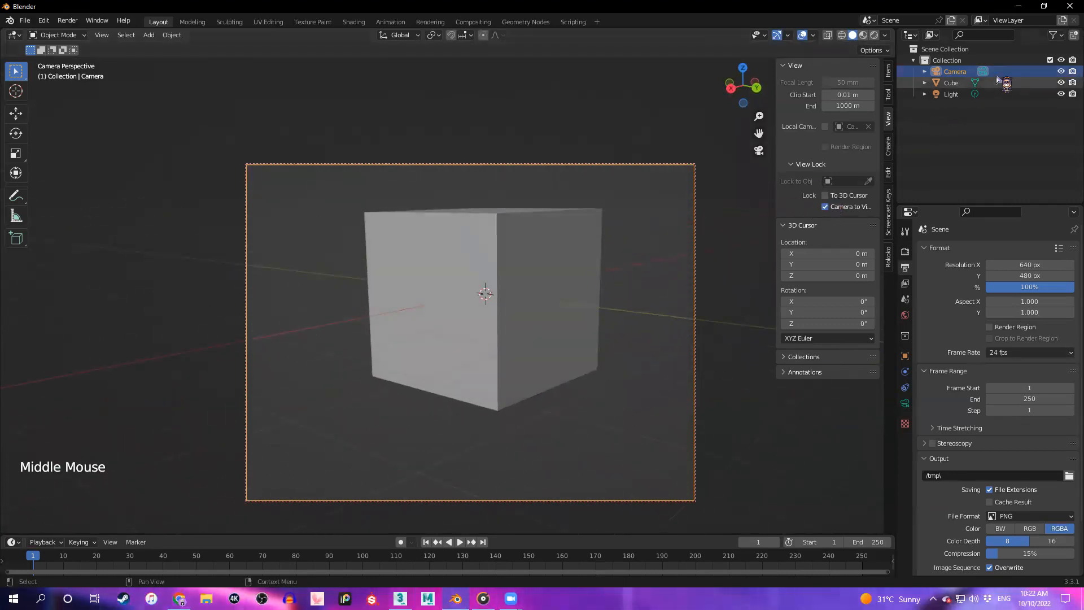
scroll(567, 330, "down", 1)
middle_click_drag(568, 329, 403, 333)
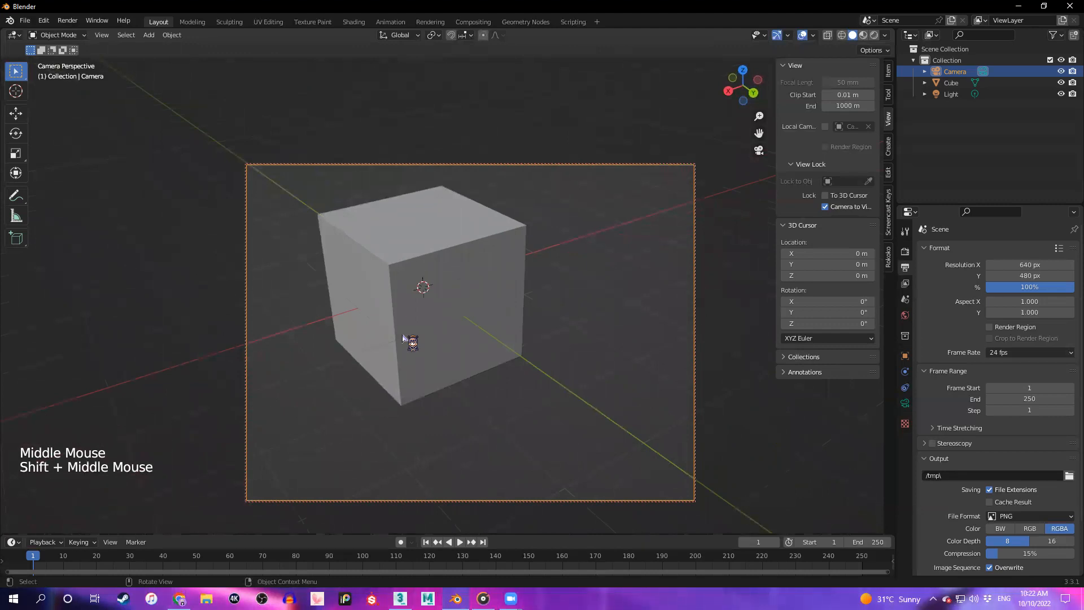
Render the current frame and move the render window beside the camera frame to compare the two
key("F12")
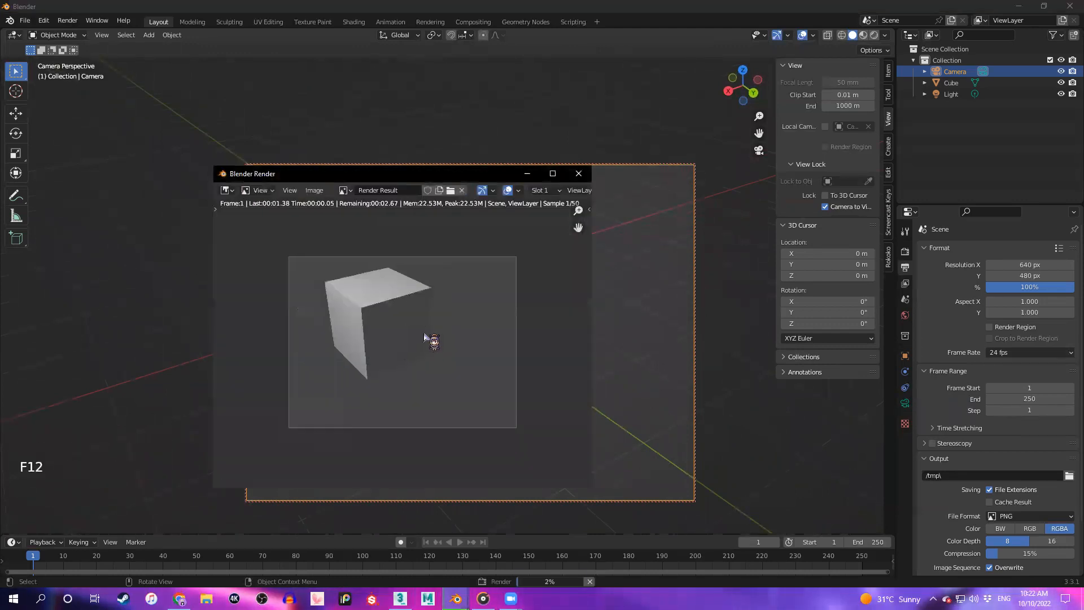
scroll(424, 336, "up", 1)
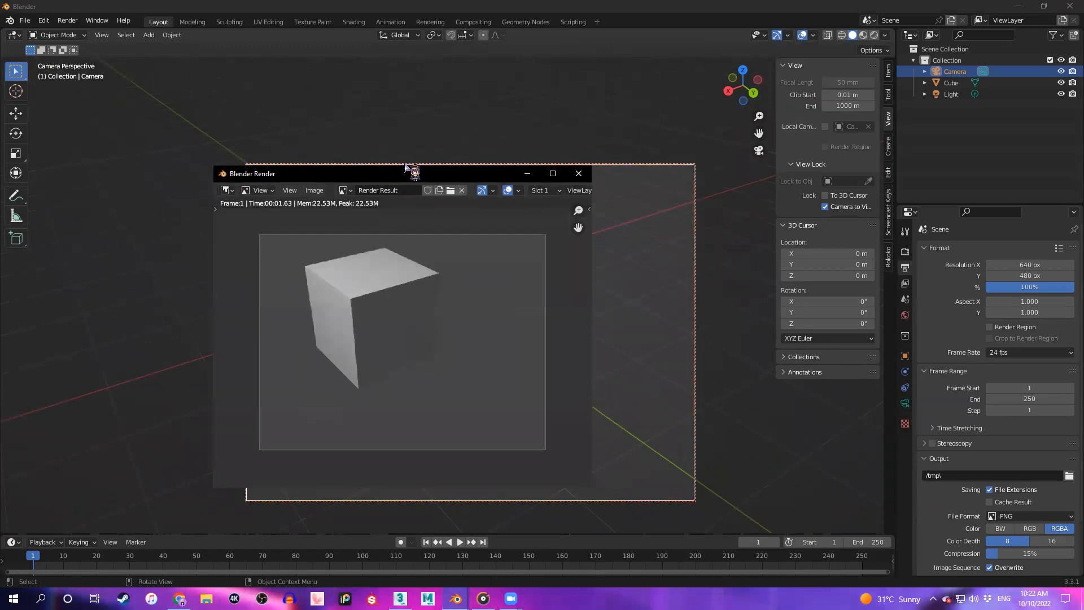
left_click_drag(420, 178, 921, 163)
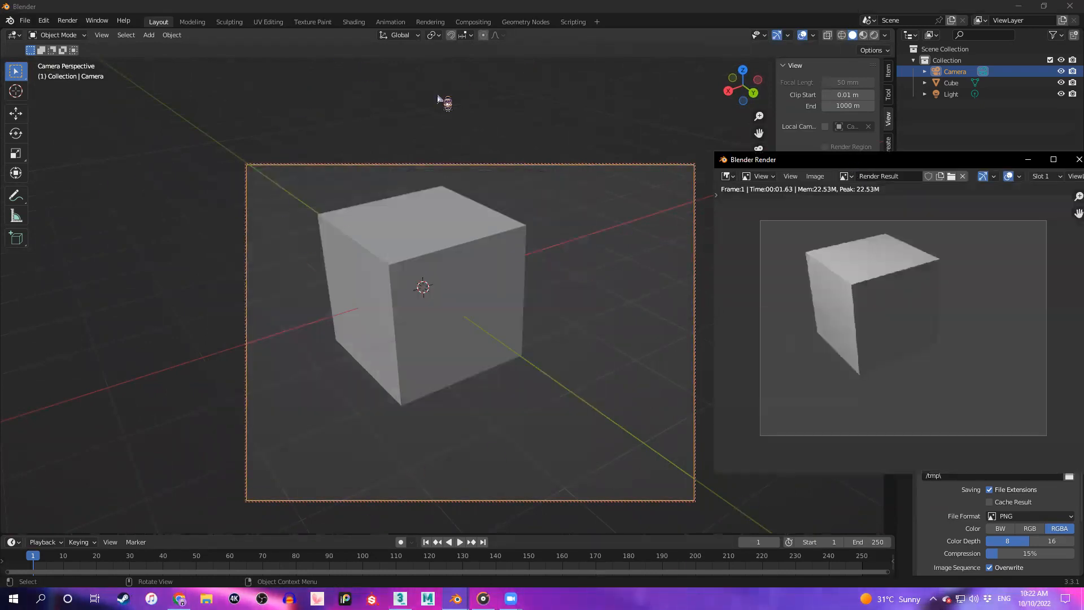
left_click_drag(939, 163, 936, 163)
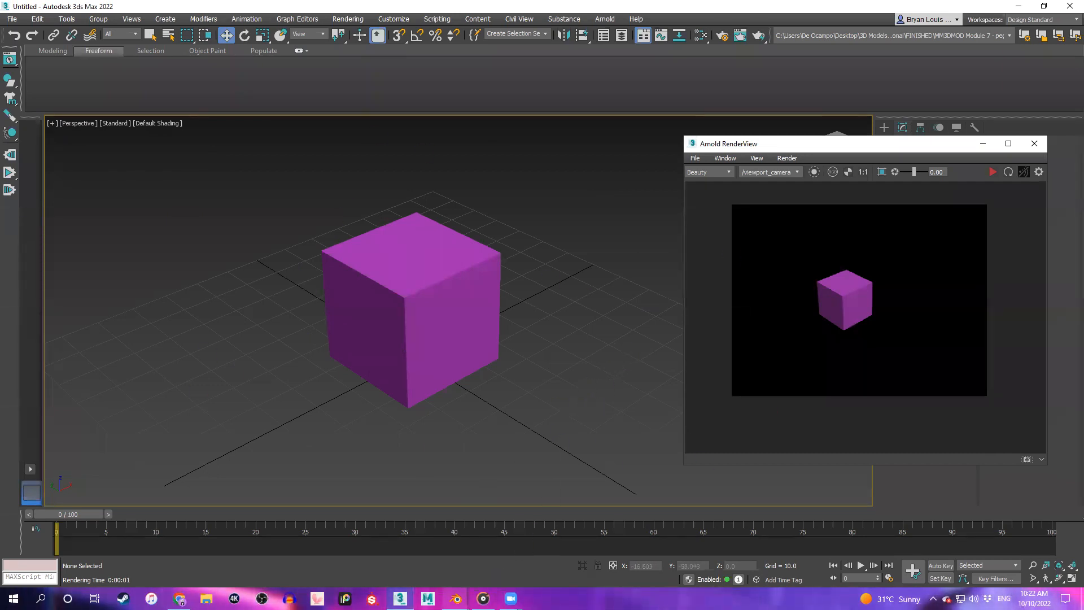
Switch back to Blender, orbit the locked camera slightly around the cube, and hide the viewport sidebar
left_click(456, 599)
left_click(445, 551)
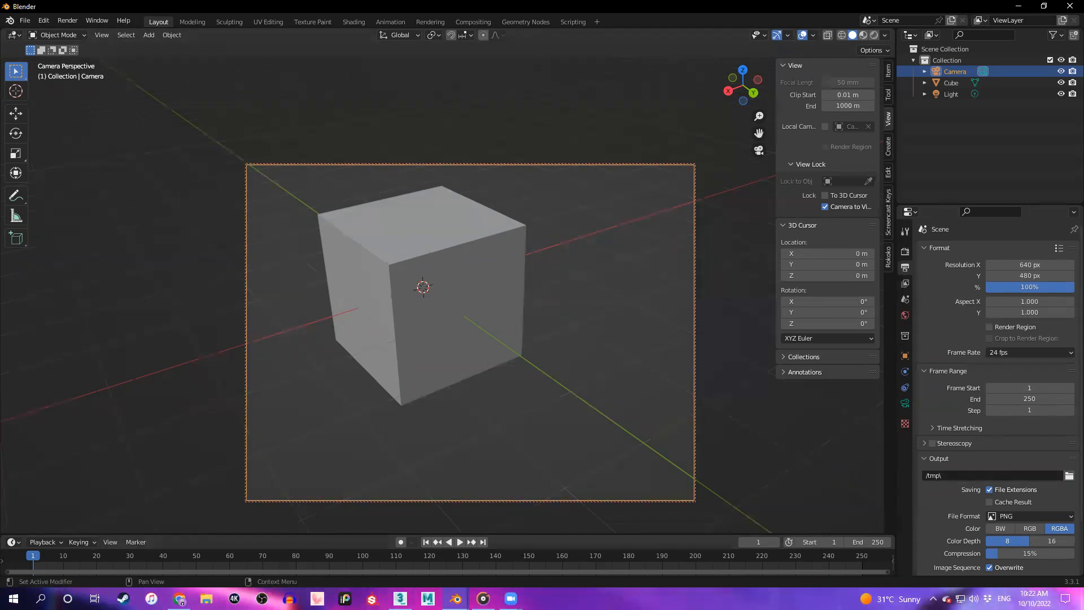
mouse_move(498, 353)
middle_mouse_down()
mouse_move(501, 363)
mouse_move(496, 355)
middle_mouse_up()
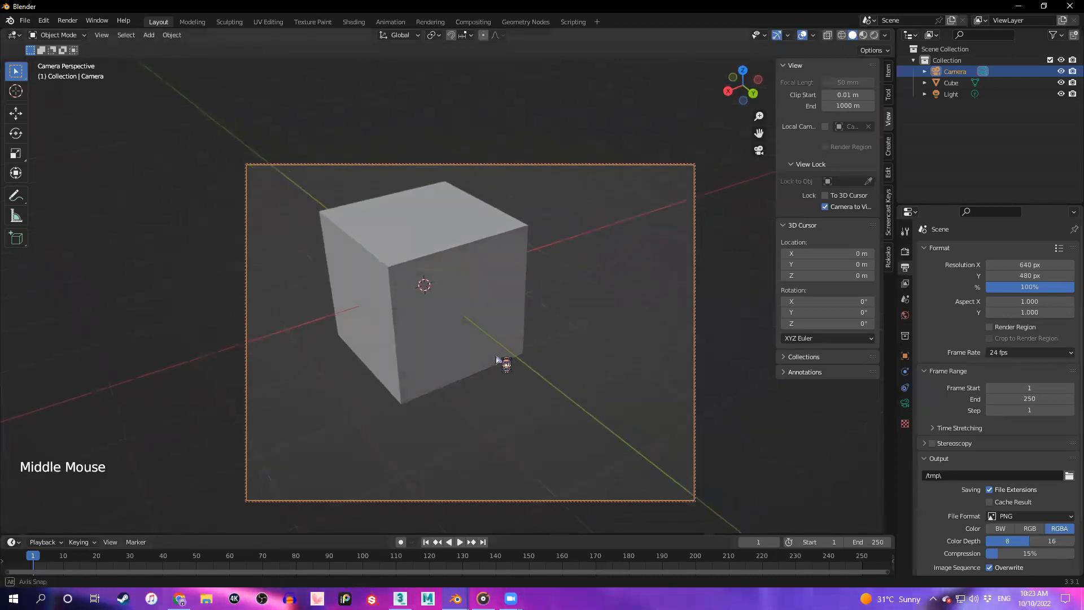
key("n")
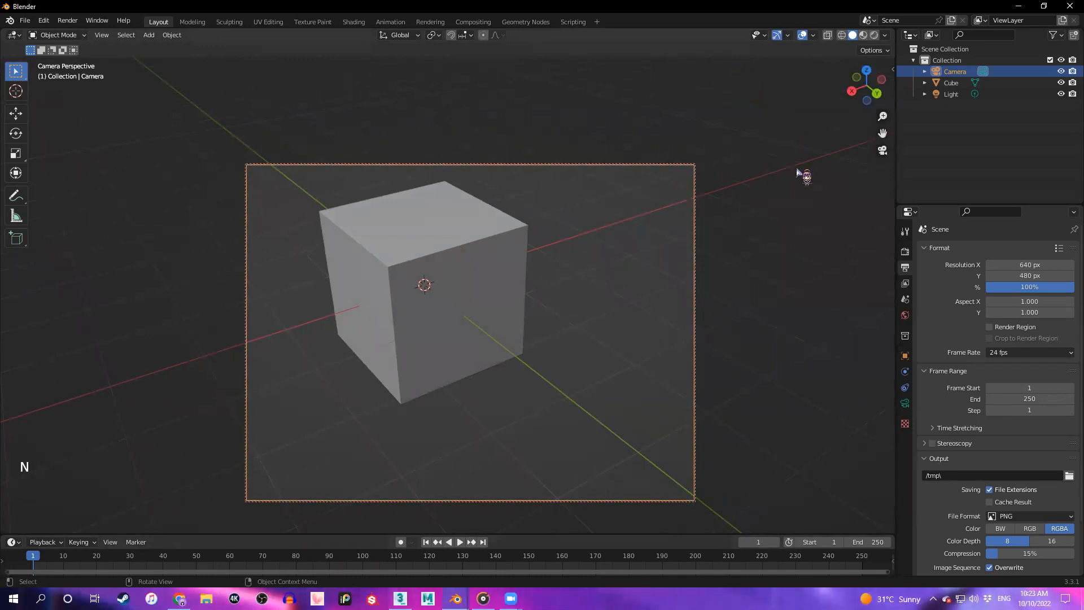
Toggle out of the camera view and back into it, and deselect the camera
left_click(700, 320)
double_click(1008, 73)
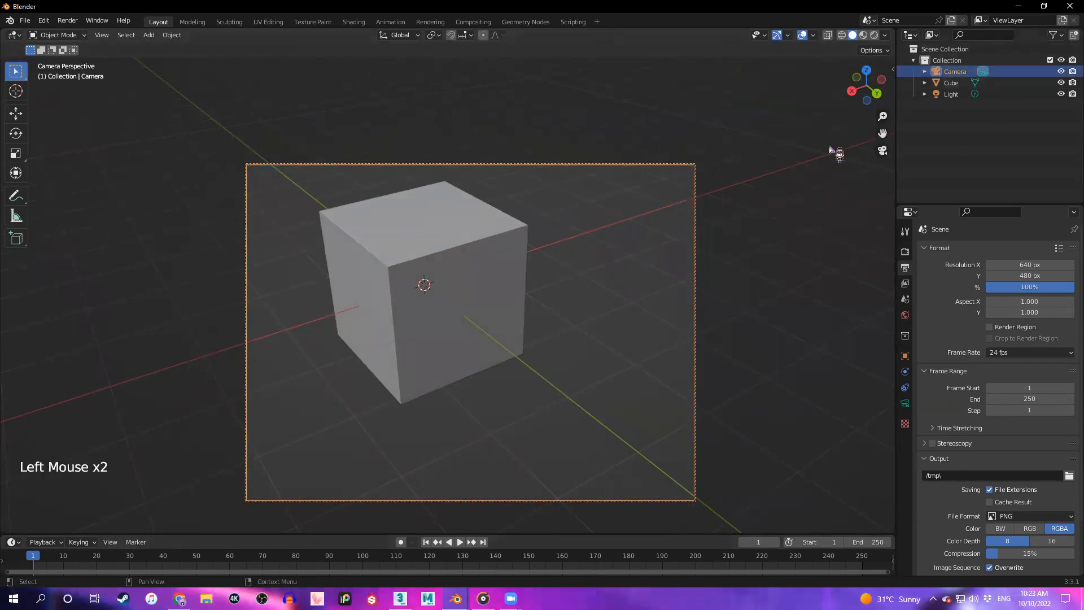
left_click(883, 152)
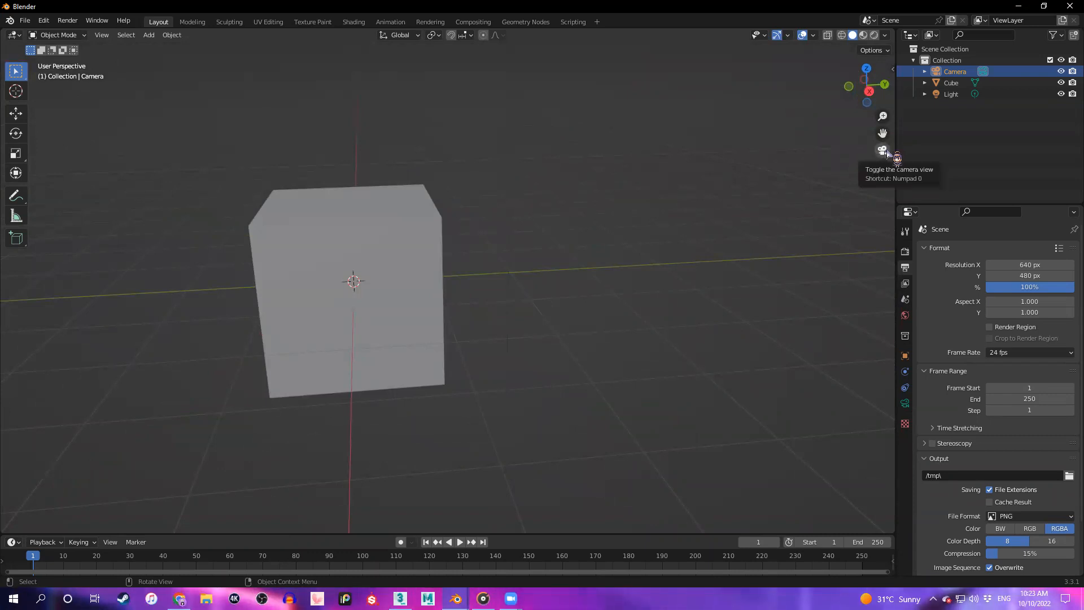
left_click(884, 152)
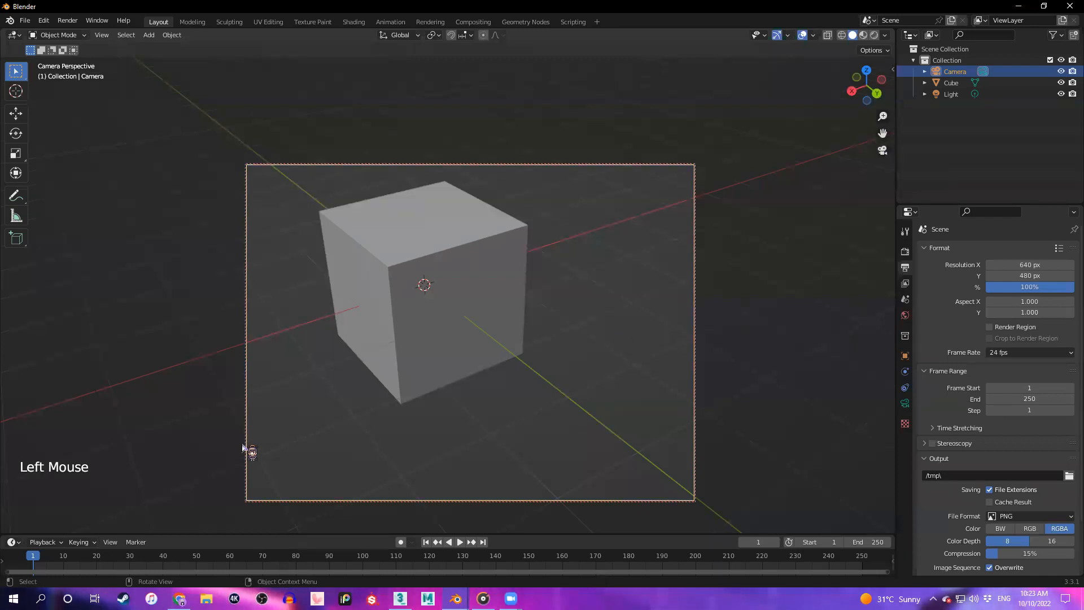
left_click(773, 342)
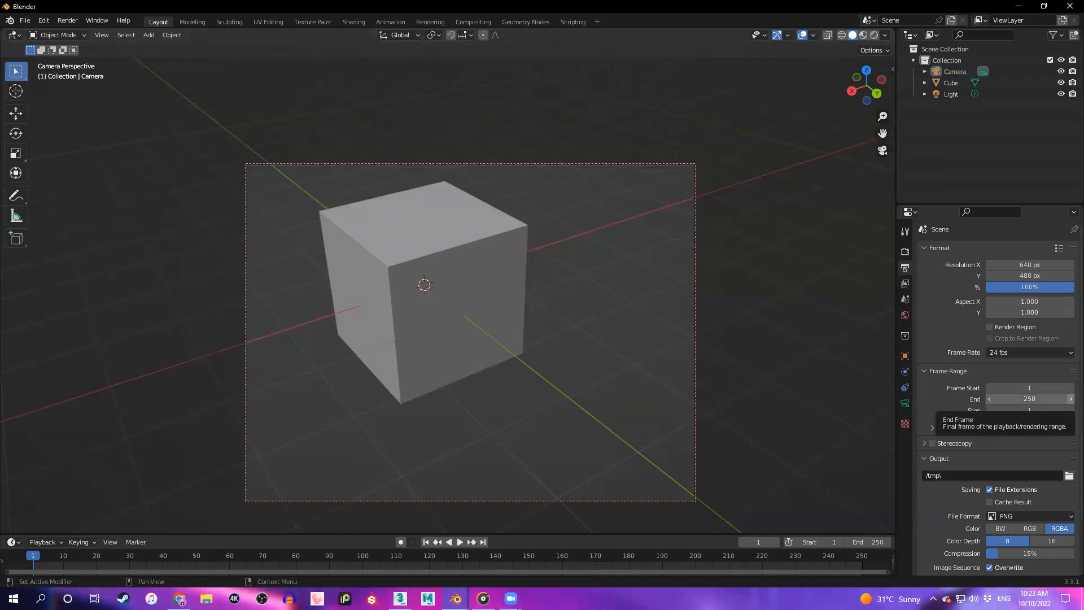
Reframe the locked camera closer to the cube from a higher angle, and check it by toggling the camera view
scroll(577, 351, "down", 2)
middle_click_drag(577, 351, 517, 396)
scroll(544, 346, "up", 2)
key("KP_0")
key("KP_0")
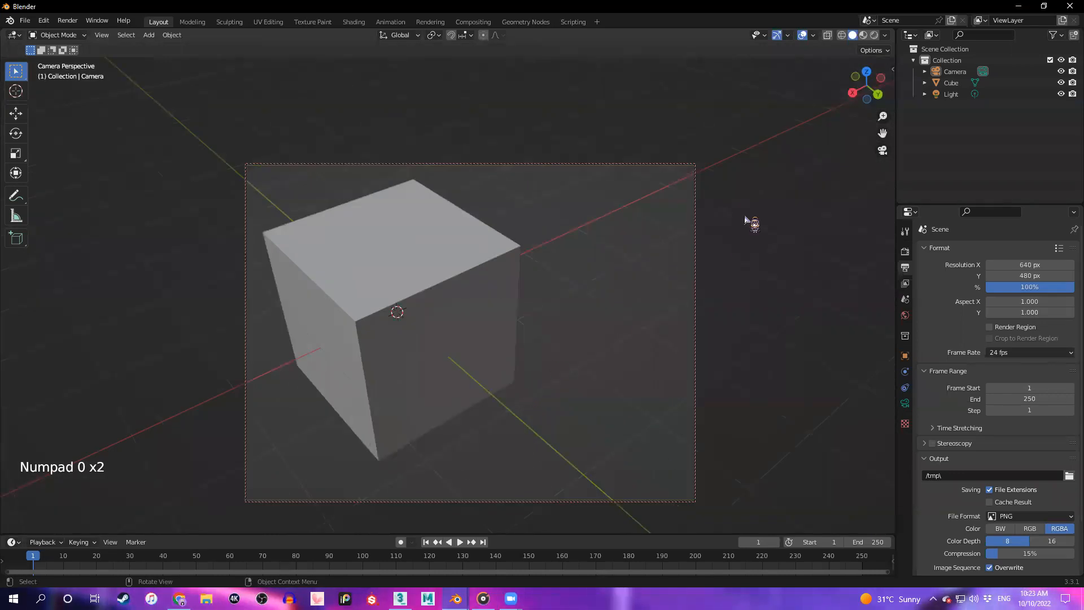
Turn off the Camera to View lock, select the camera, and show its transform values in the sidebar
key("n")
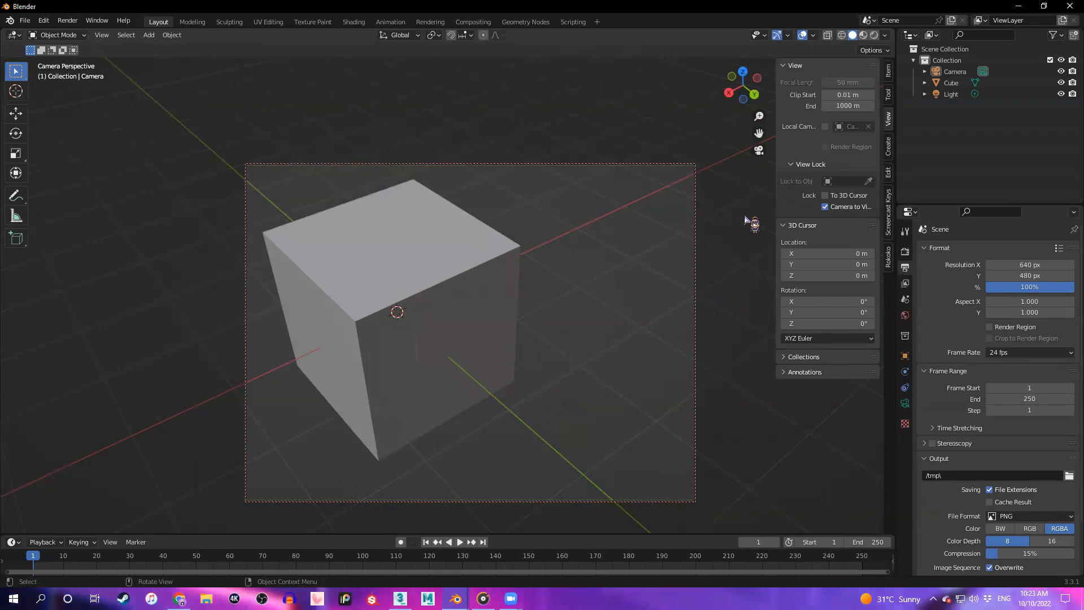
left_click(826, 207)
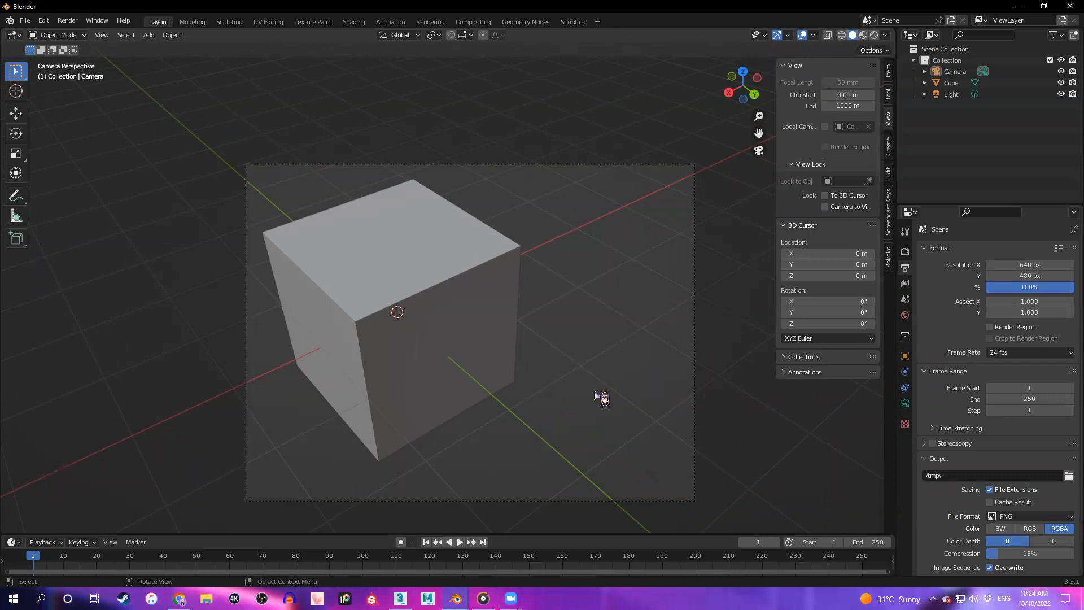
left_click(971, 72)
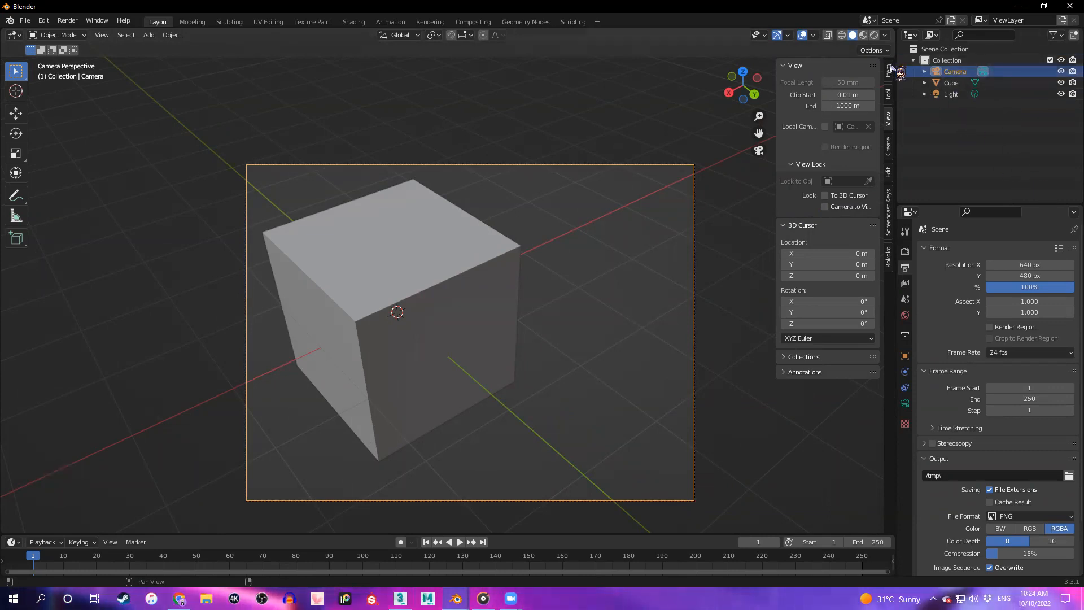
left_click(889, 70)
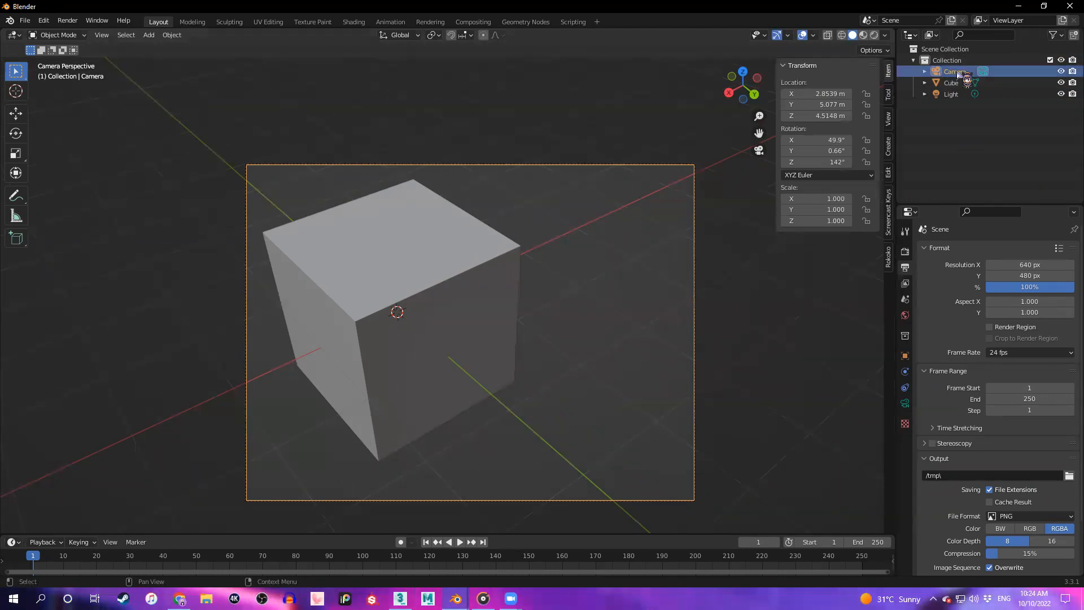
Lock all location, rotation and scale channels of the camera
left_click(866, 93)
left_click(866, 104)
left_click(866, 116)
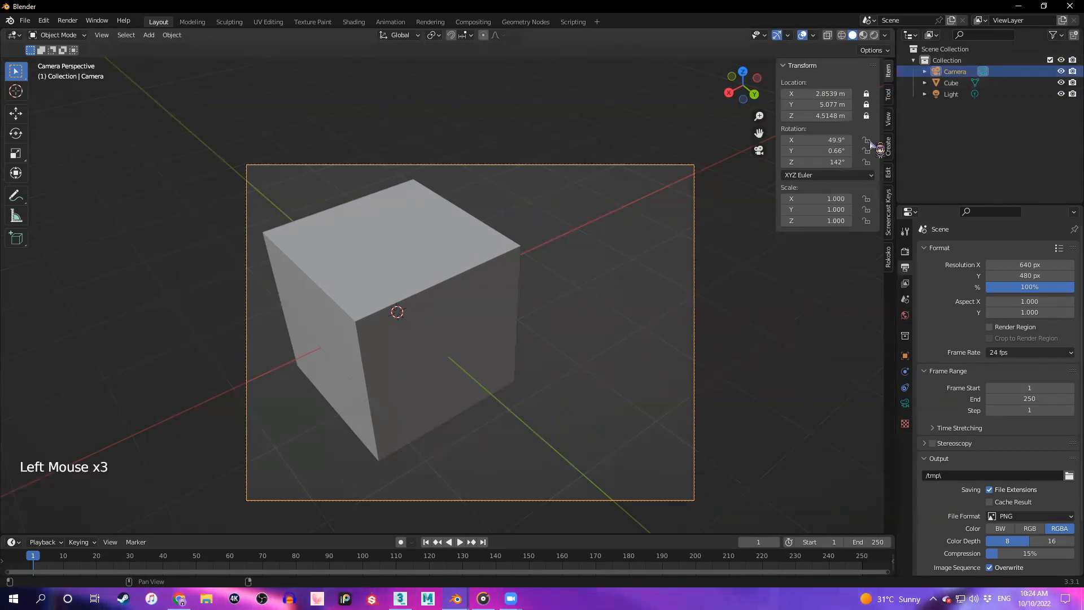
left_click(866, 140)
left_click(865, 150)
left_click(864, 162)
left_click(868, 199)
left_click(866, 209)
left_click(866, 221)
left_click(799, 396)
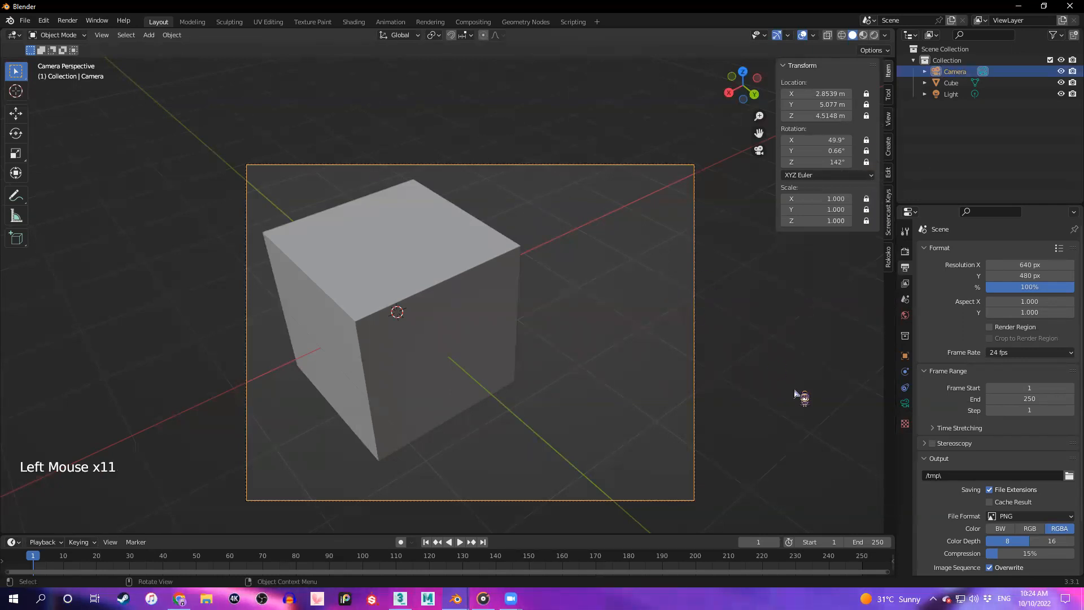
Leave the camera view and try to move the locked camera in the scene
scroll(623, 332, "down", 3)
middle_click_drag(623, 332, 564, 330)
scroll(510, 307, "down", 1)
scroll(510, 307, "down", 2)
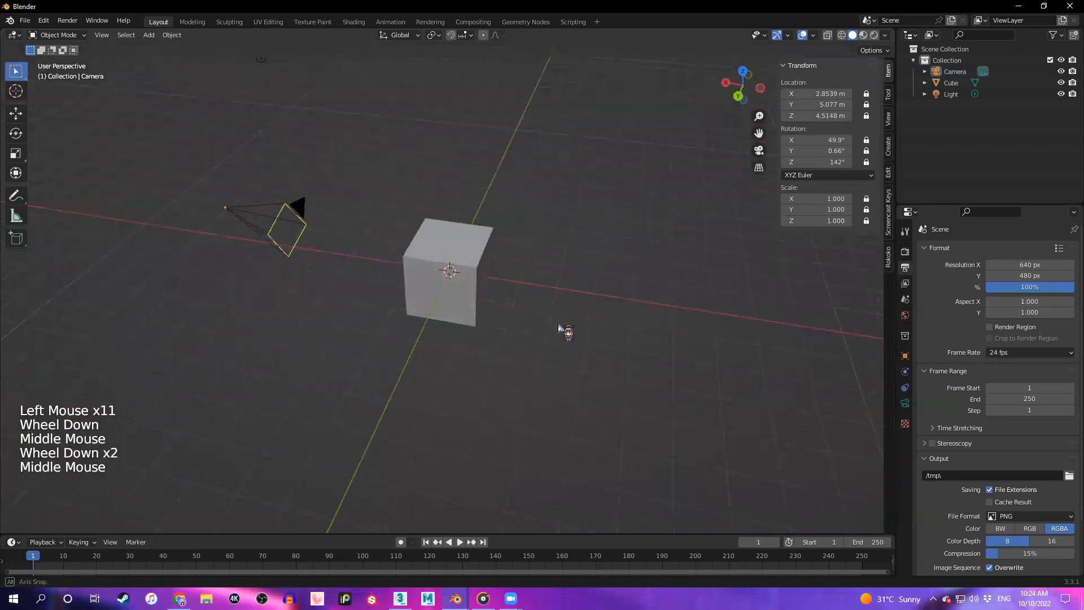
left_click(289, 229)
key("g")
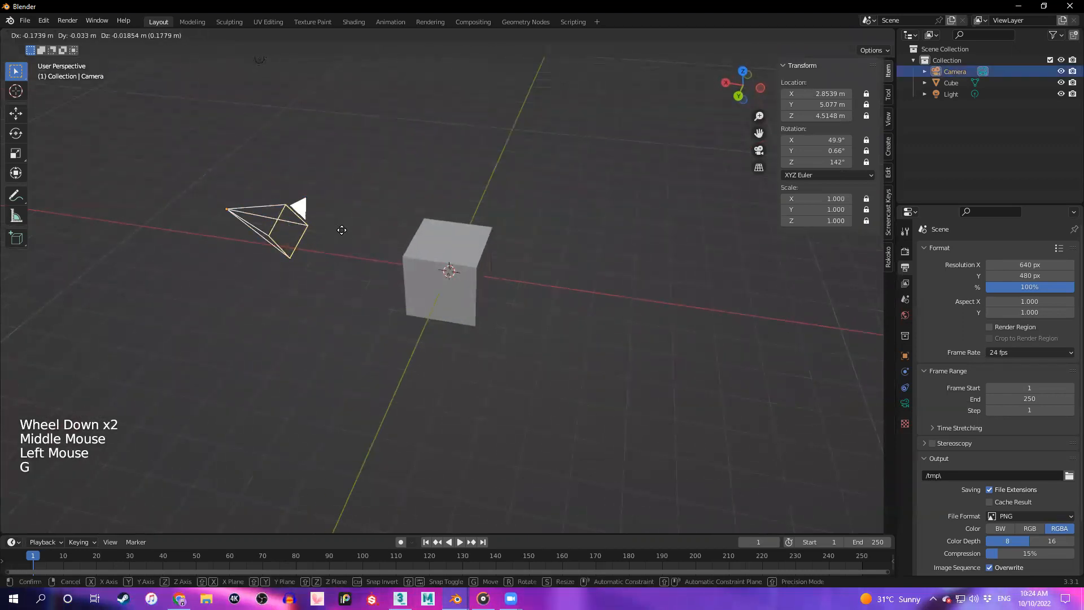
left_click(315, 312)
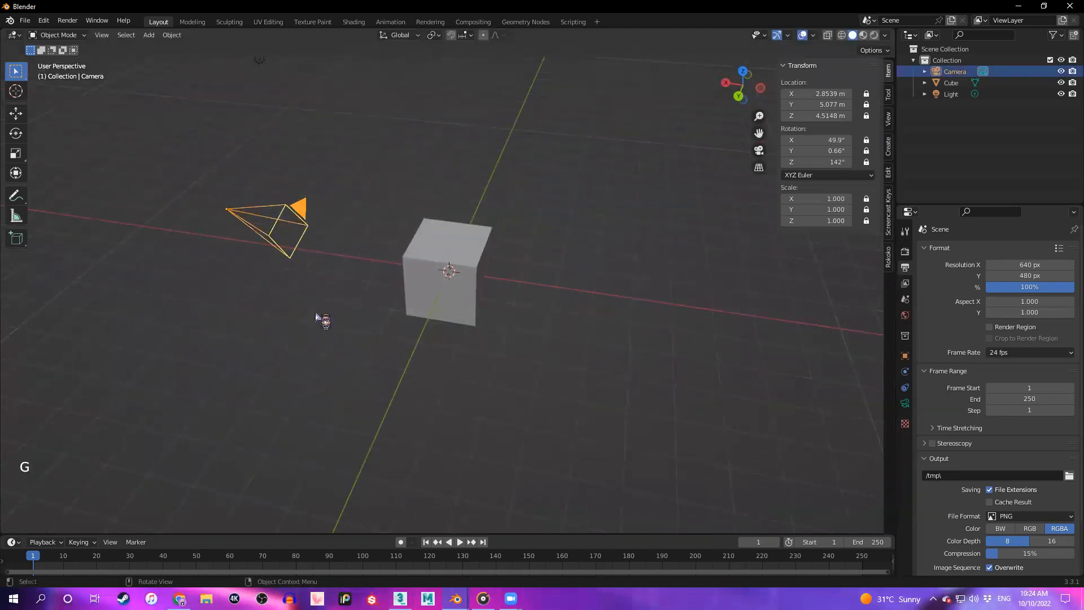
middle_click_drag(315, 312, 345, 333)
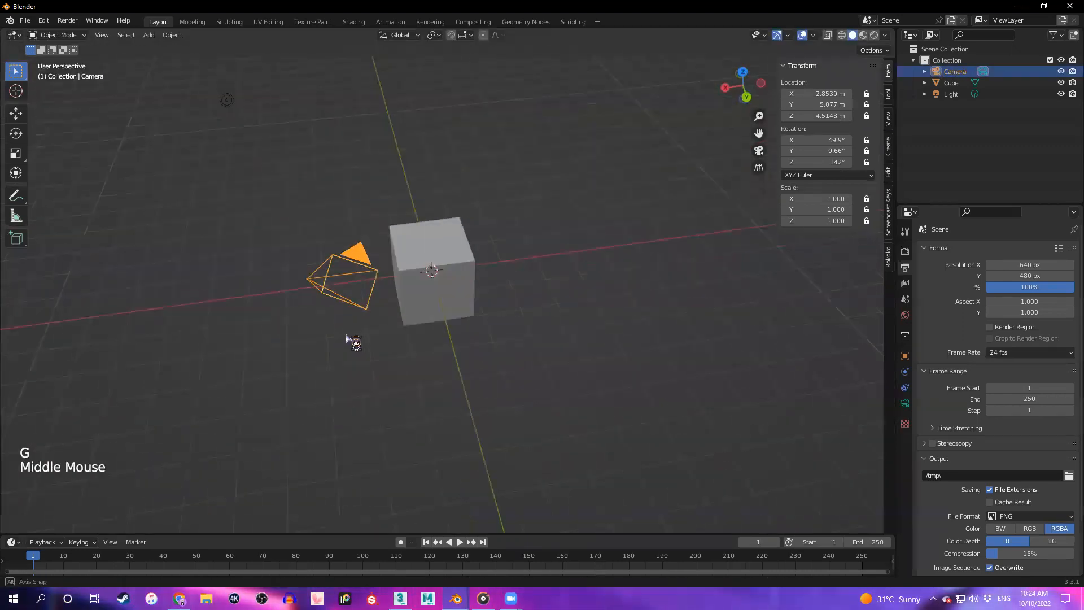
Try moving the camera with its location channels unlocked, cancel the move, and lock the location again
left_click(867, 95)
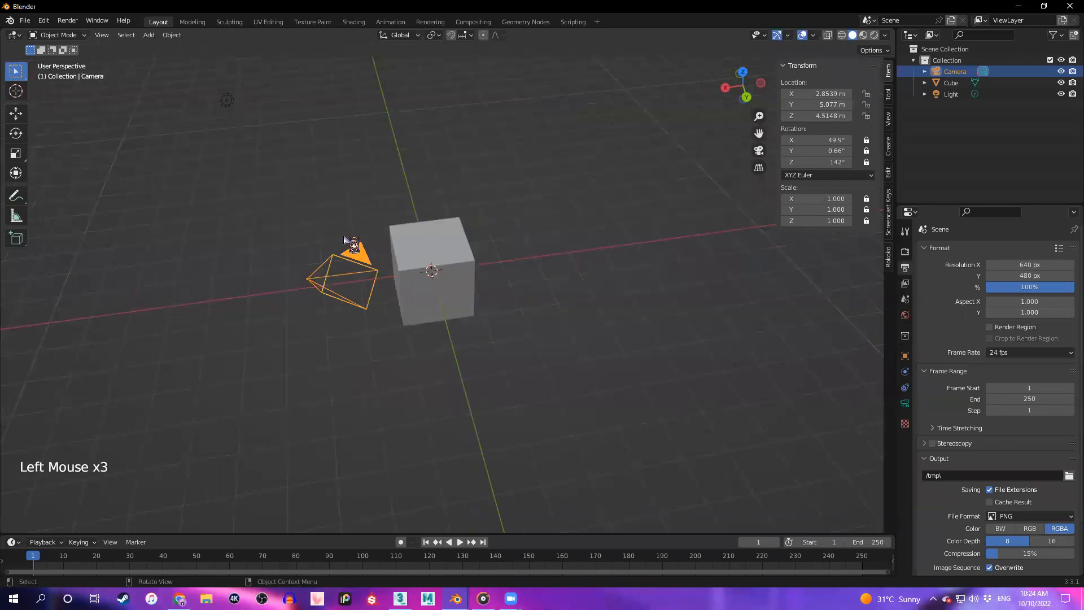
key("g")
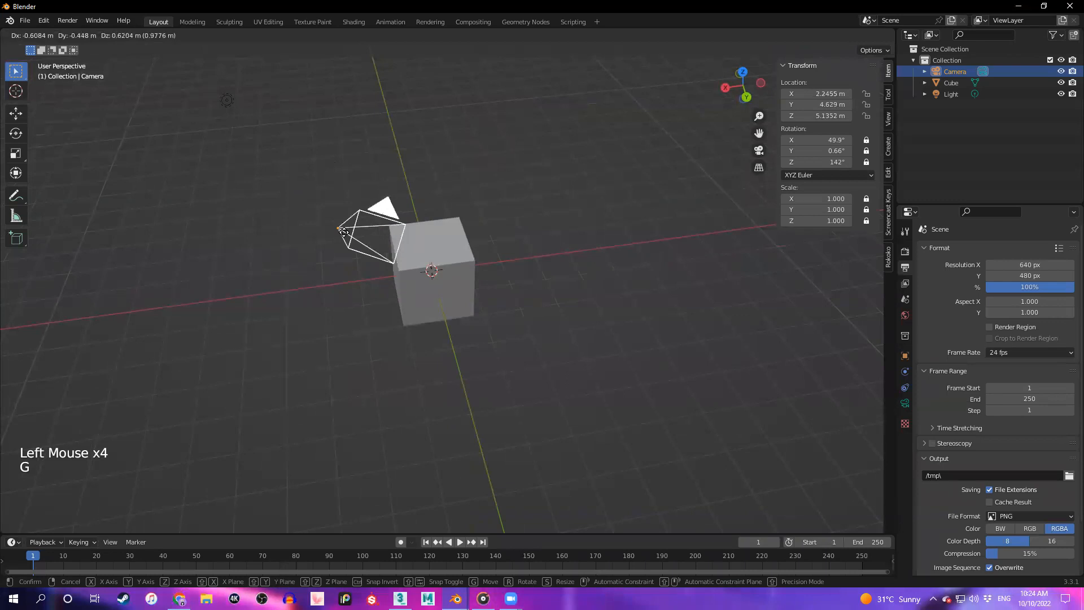
key("Escape")
left_click(866, 94)
left_click(866, 115)
Check the locked camera's framing of the cube, deselect the camera, and return to a perspective view
middle_click_drag(599, 233, 552, 260)
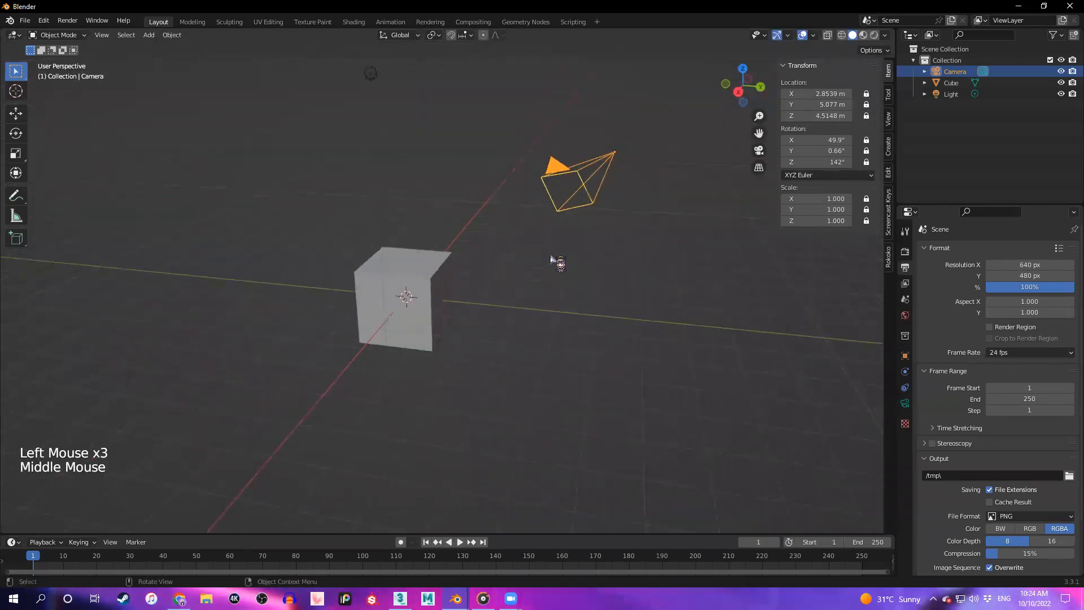
key("KP_0")
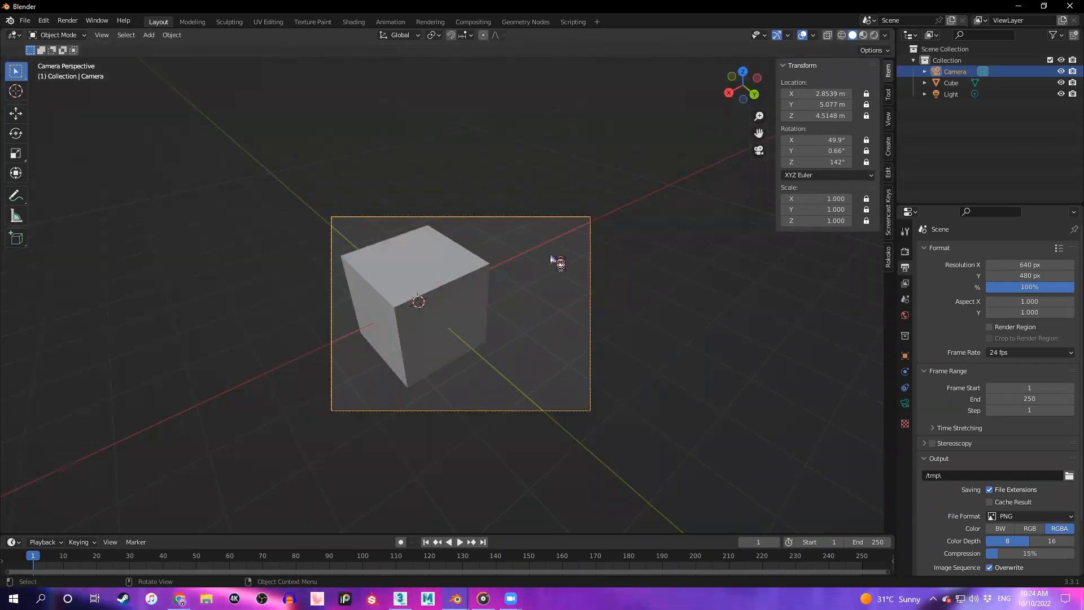
left_click(635, 323)
scroll(620, 331, "down", 1)
scroll(605, 336, "up", 2)
middle_click_drag(587, 338, 508, 307)
scroll(536, 313, "down", 2)
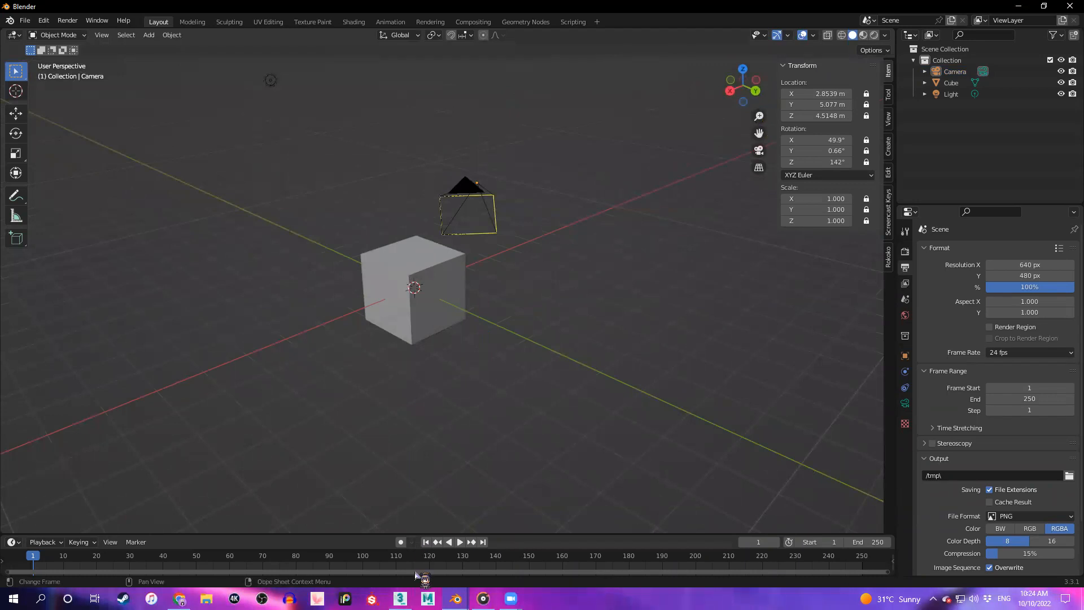
Switch to 3ds Max, close the Arnold RenderView window, and frame the purple box closer in the viewport
mouse_move(400, 598)
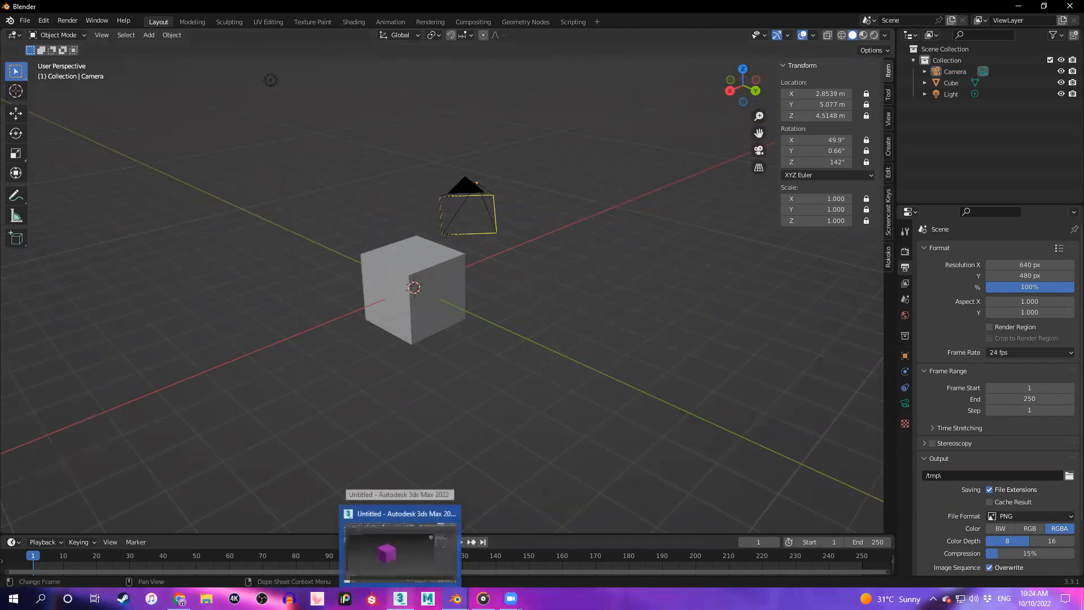
left_click(446, 550)
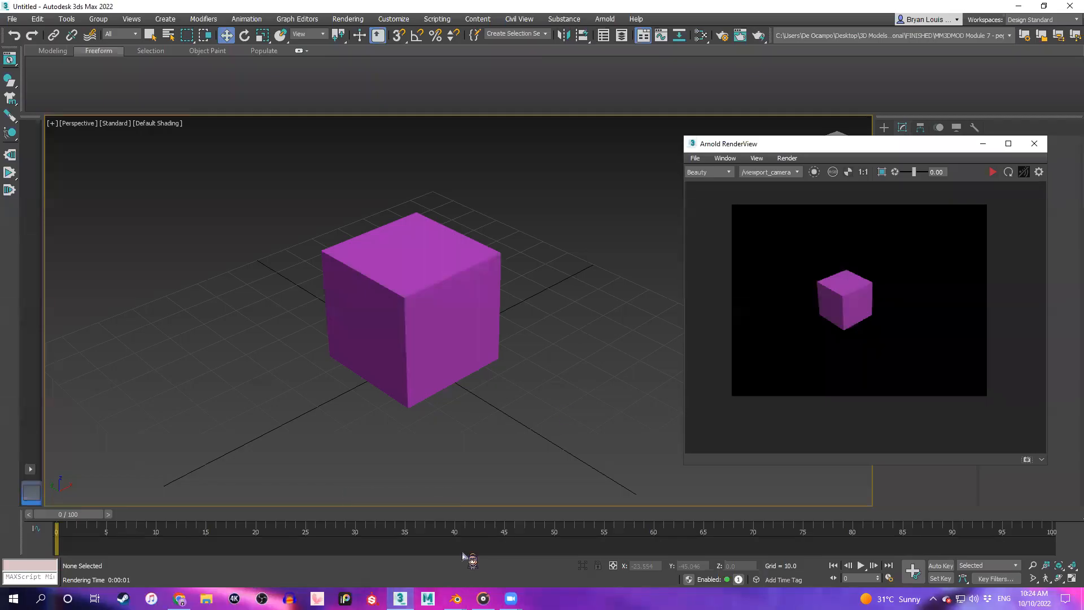
left_click(1027, 148)
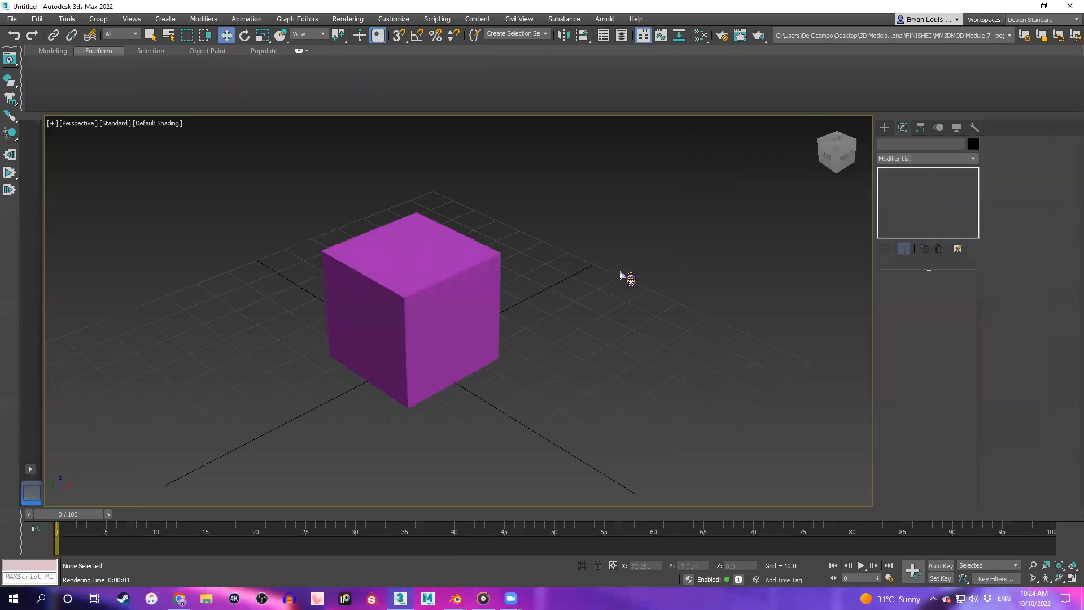
scroll(619, 270, "up", 3)
middle_click_drag(589, 308, 661, 298)
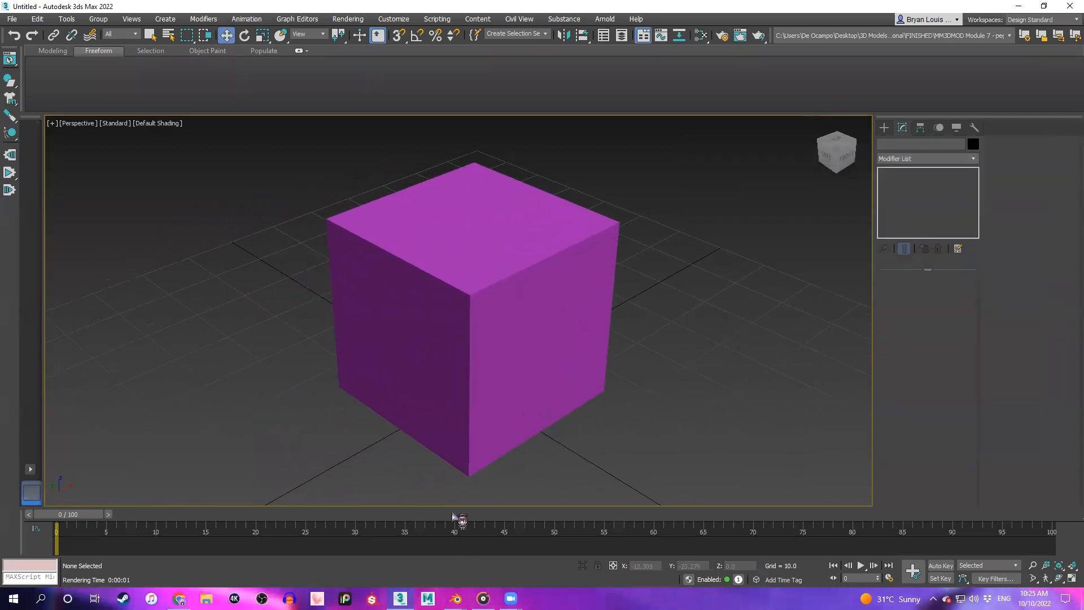
Switch to the Module 6 slides in Google Slides and review the slide on saving a render image from Arnold RenderView
left_click(180, 598)
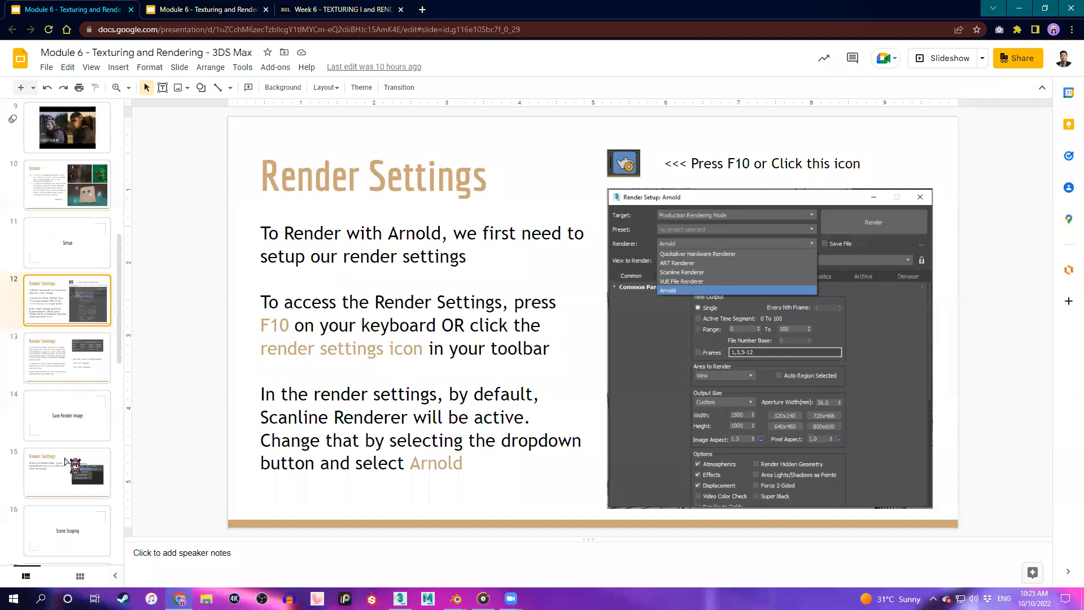
left_click(66, 464)
scroll(68, 354, "up", 1)
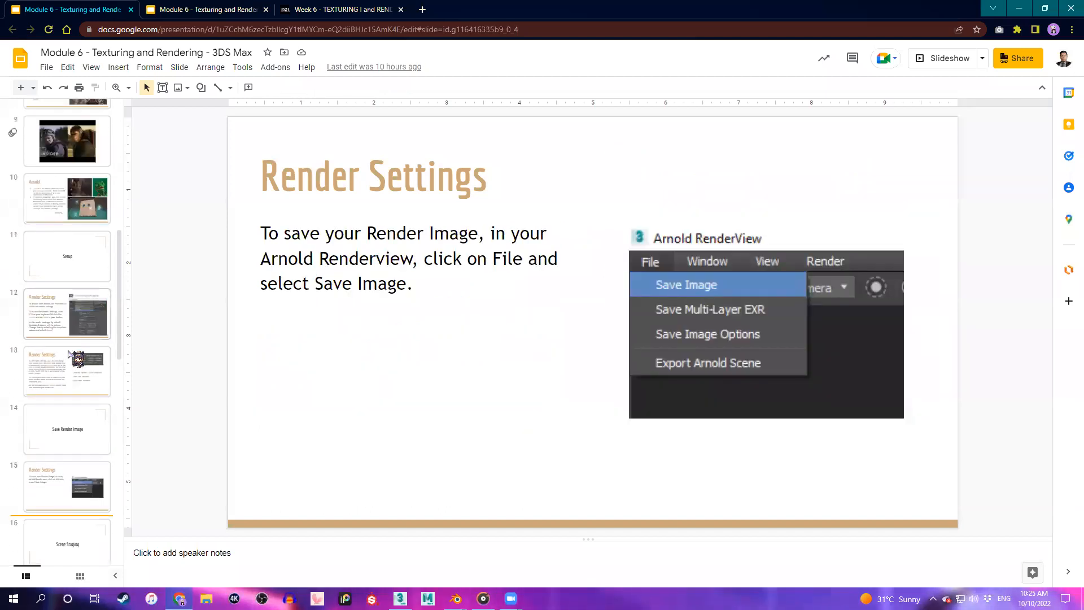
scroll(77, 358, "down", 1)
left_click(78, 358)
left_click(91, 418)
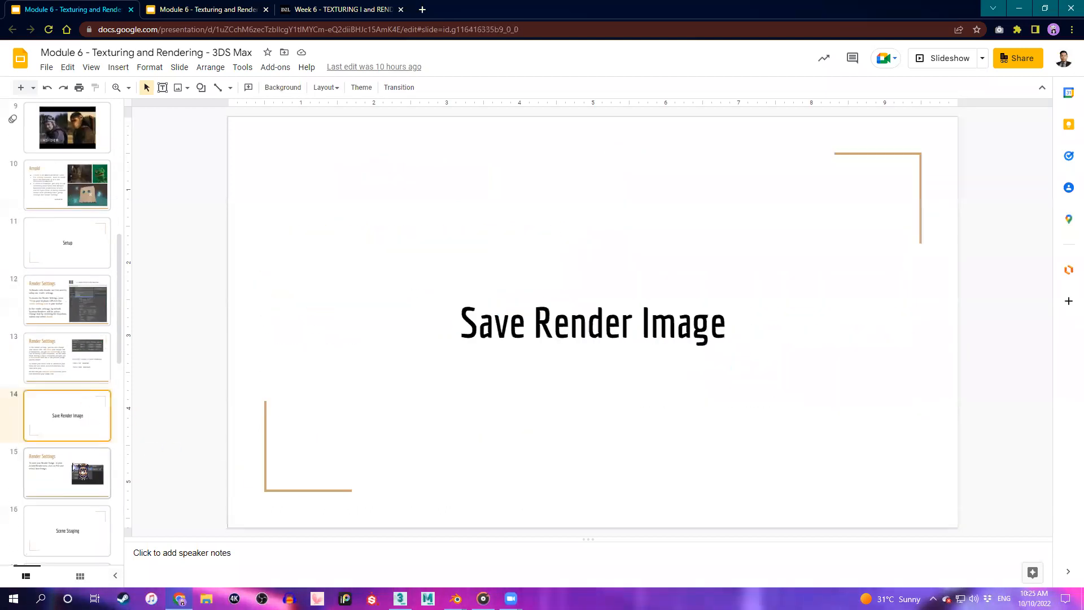
scroll(83, 471, "down", 1)
key("Down")
key("Down")
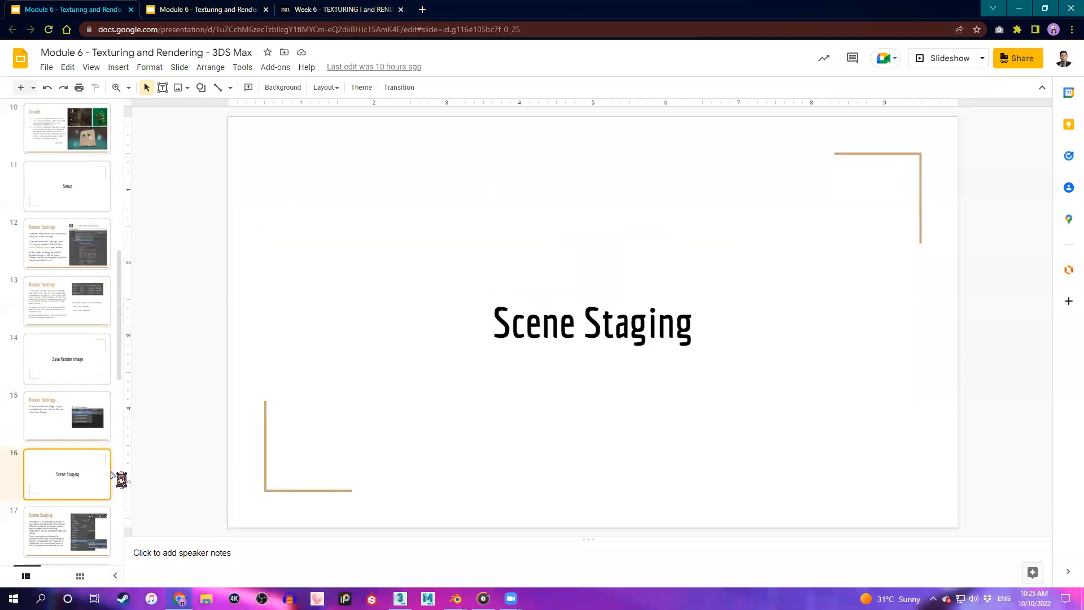
key("Up")
key("Up")
key("Down")
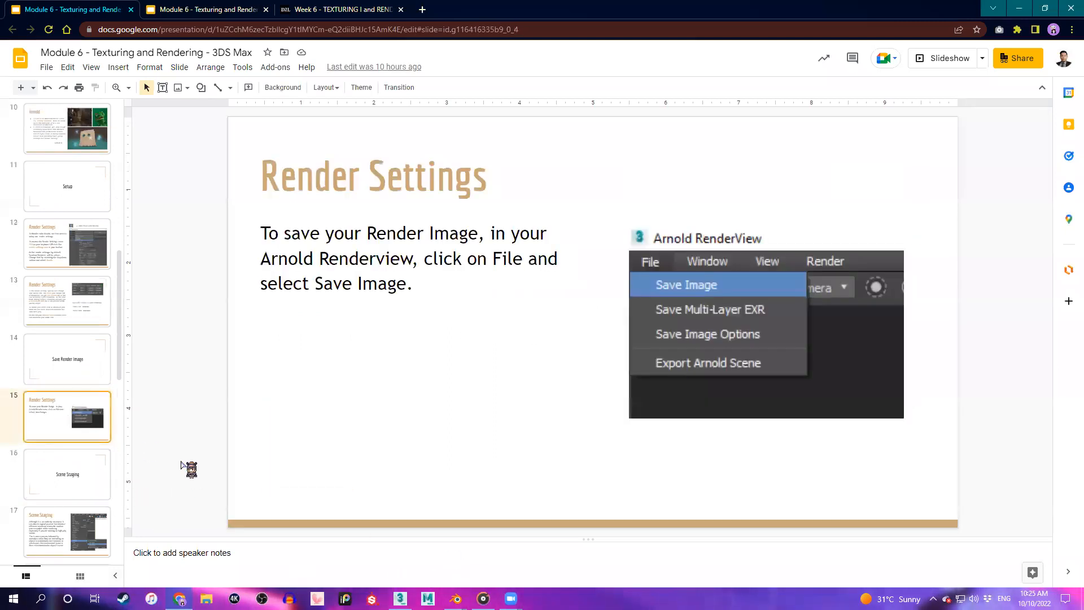
Switch back to 3ds Max, reopen Arnold RenderView, and start rendering the box
left_click(399, 599)
left_click(482, 295)
scroll(574, 363, "down", 2)
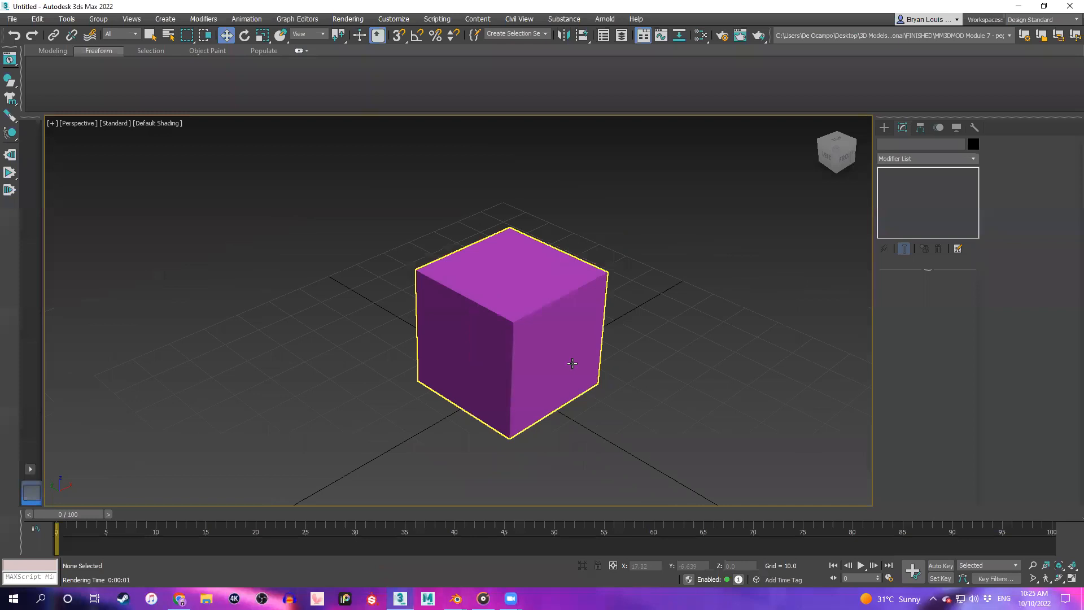
middle_click_drag(573, 363, 564, 344)
left_click(736, 161)
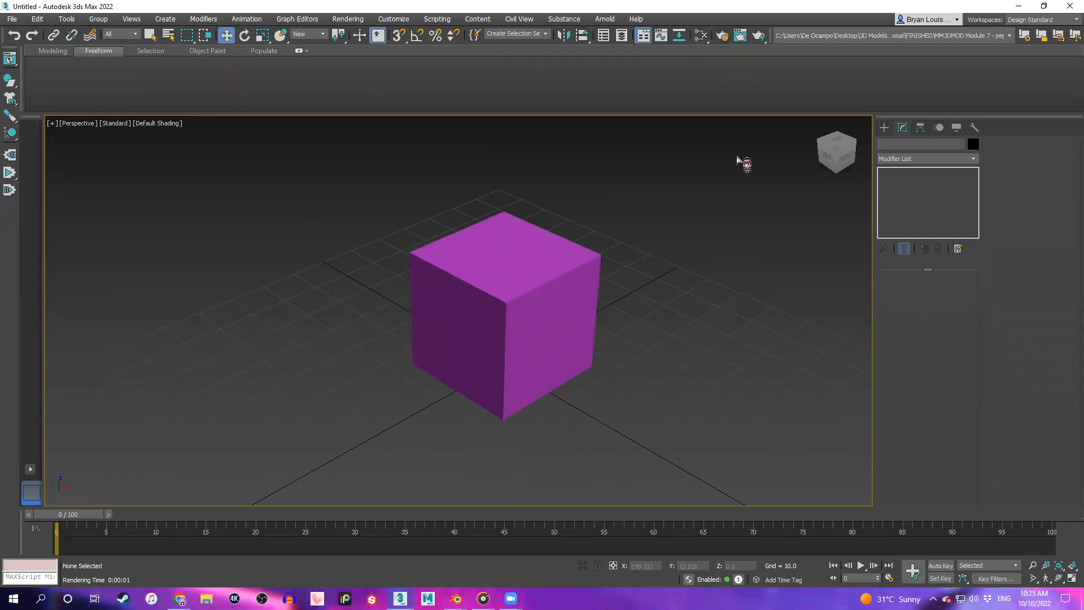
left_click(604, 19)
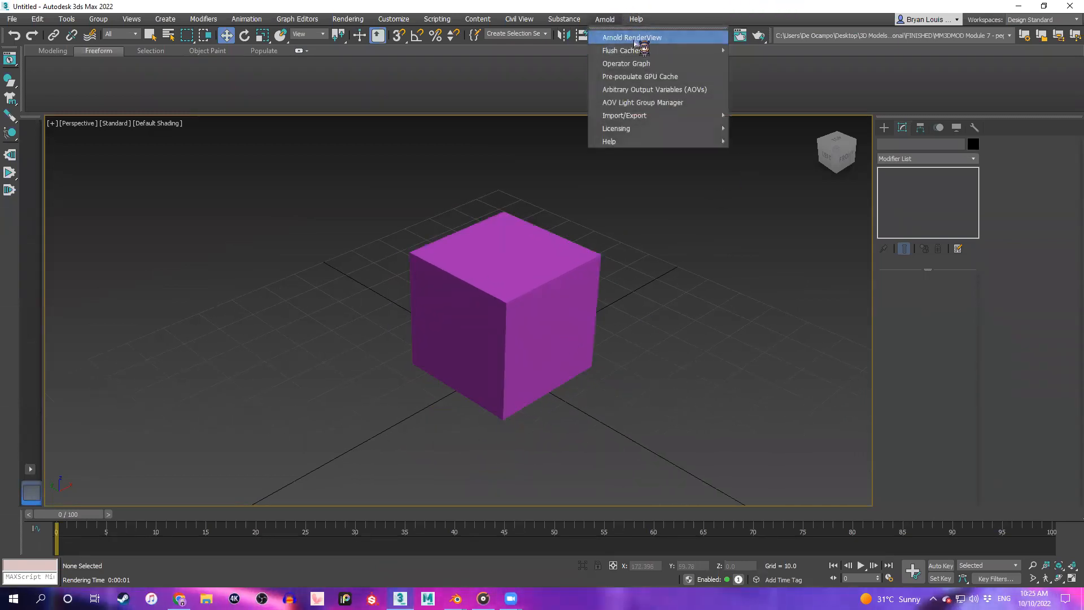
left_click(619, 36)
left_click(992, 172)
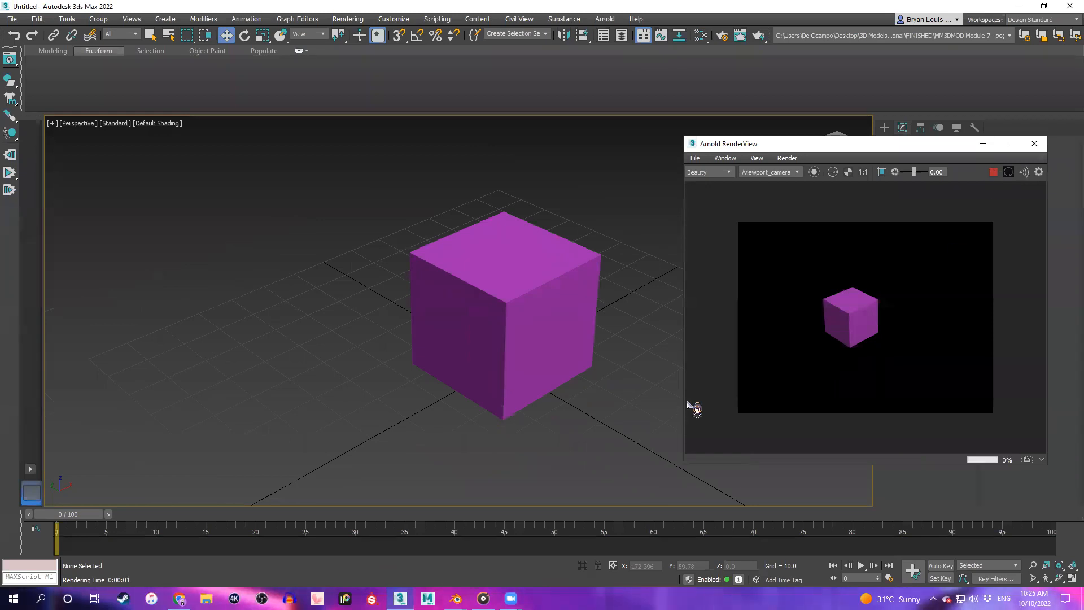
Reframe the box off-centre in the perspective view and shift the Arnold RenderView window closer to it
left_click(501, 225)
middle_click_drag(501, 225, 341, 220)
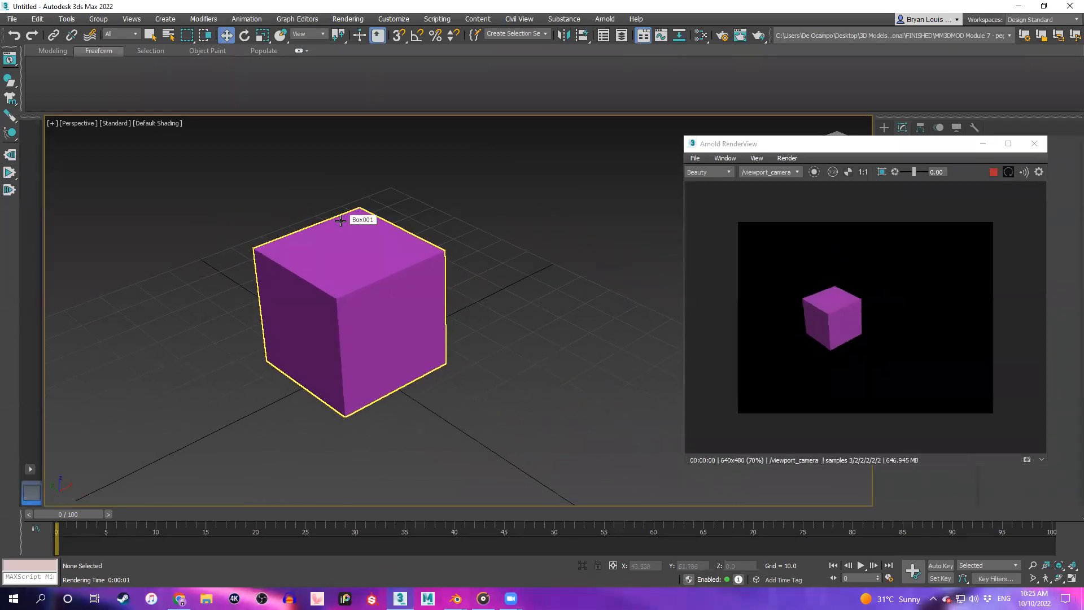
left_click(303, 216)
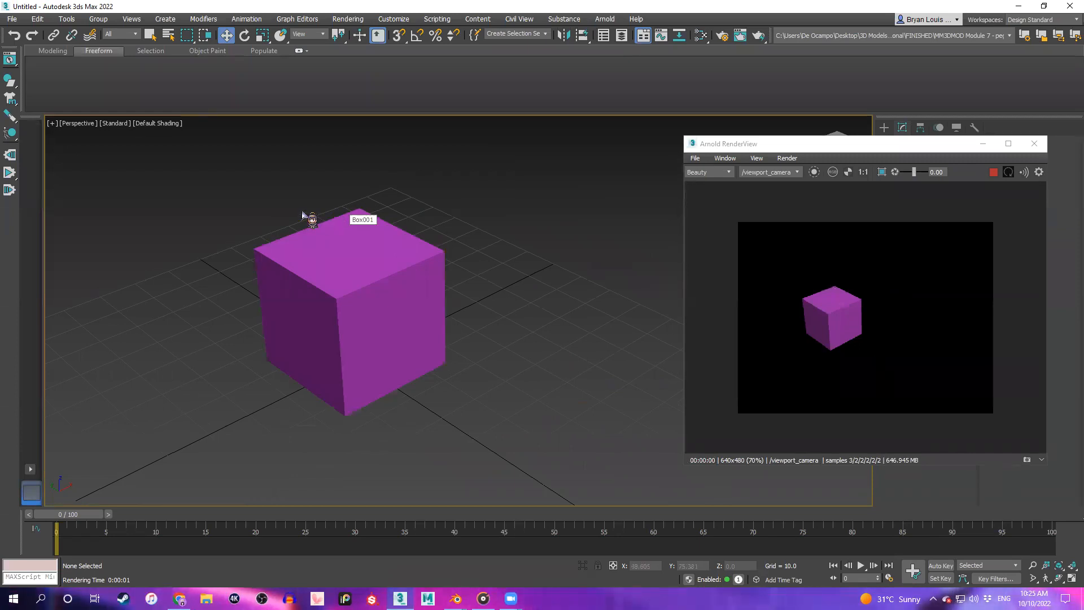
left_click_drag(865, 145, 737, 144)
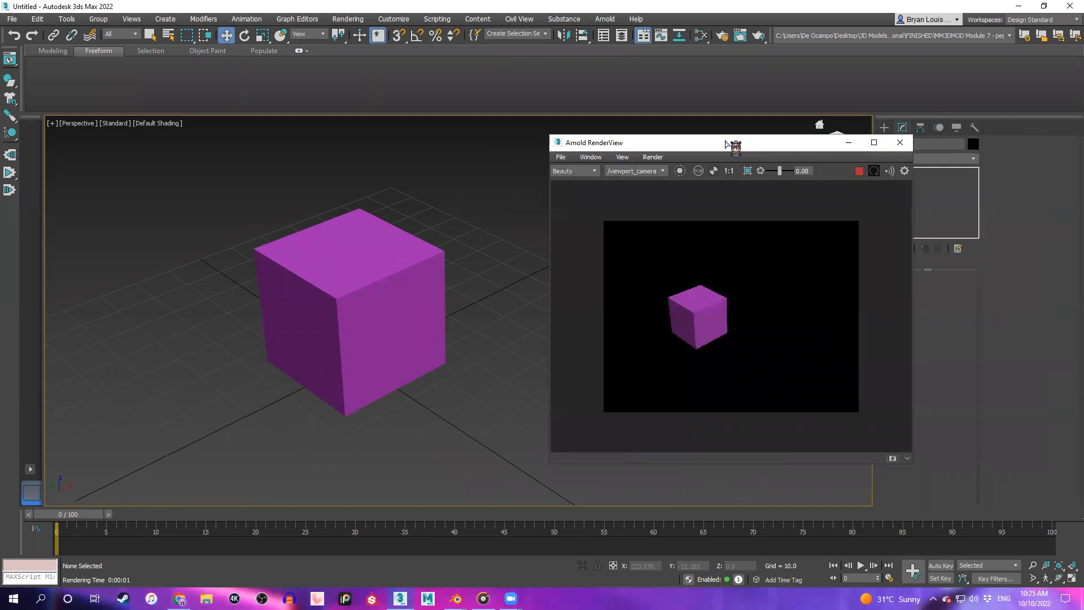
left_click_drag(734, 145, 743, 145)
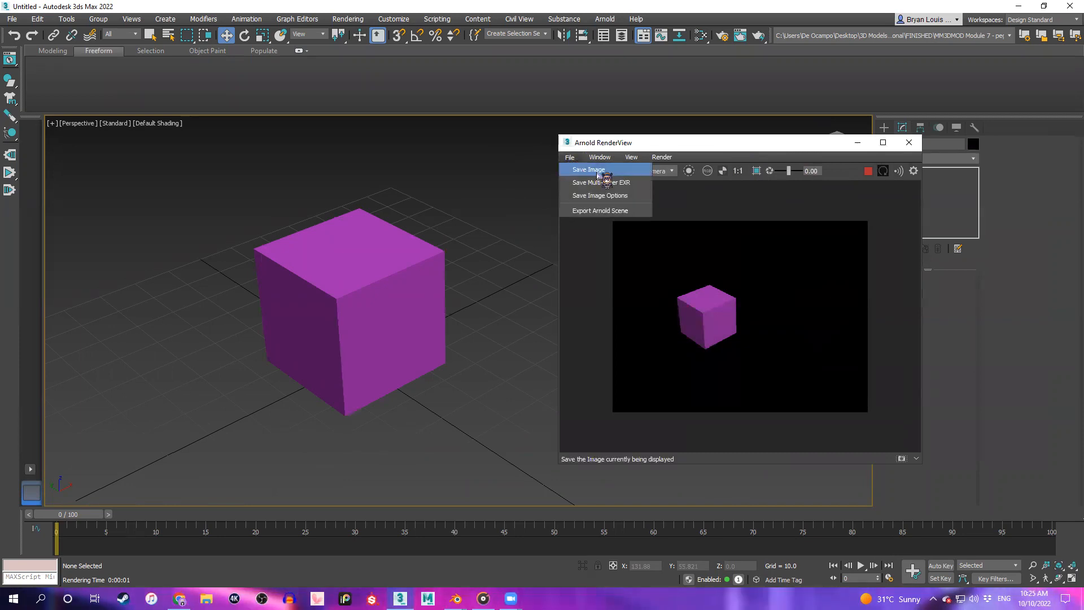
Start saving the rendered image to the Desktop, keeping Image files as the save type
left_click(592, 167)
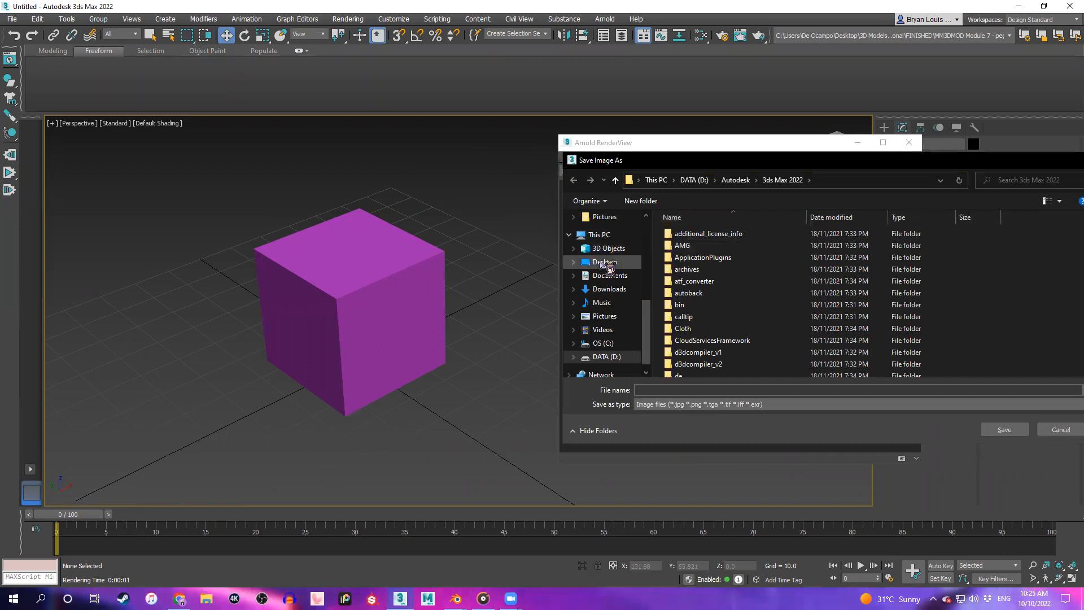
left_click(606, 264)
left_click_drag(765, 170, 651, 173)
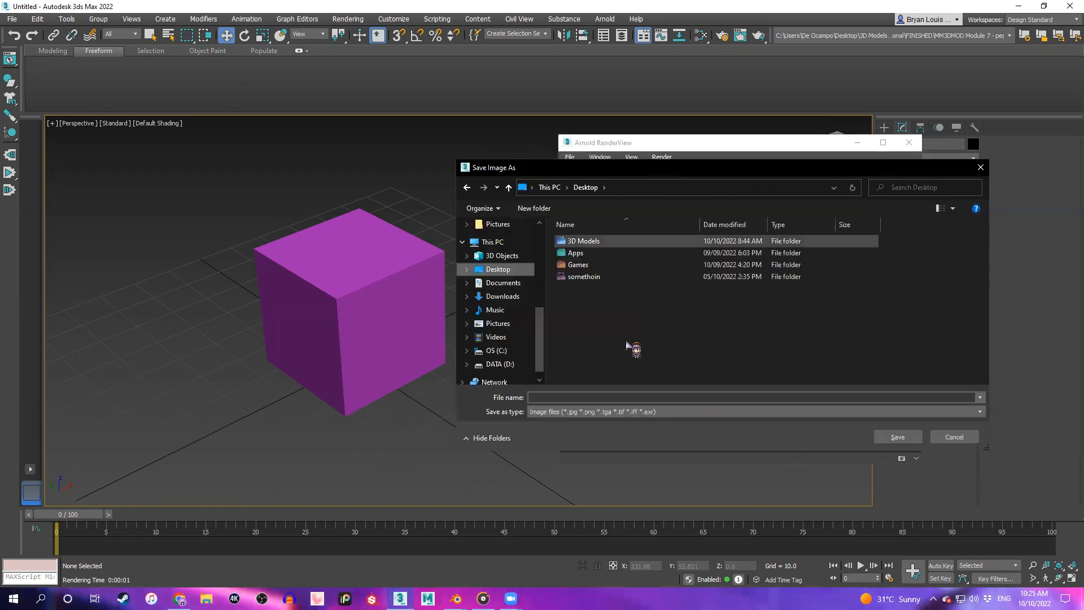
left_click(563, 416)
left_click(563, 423)
left_click(563, 416)
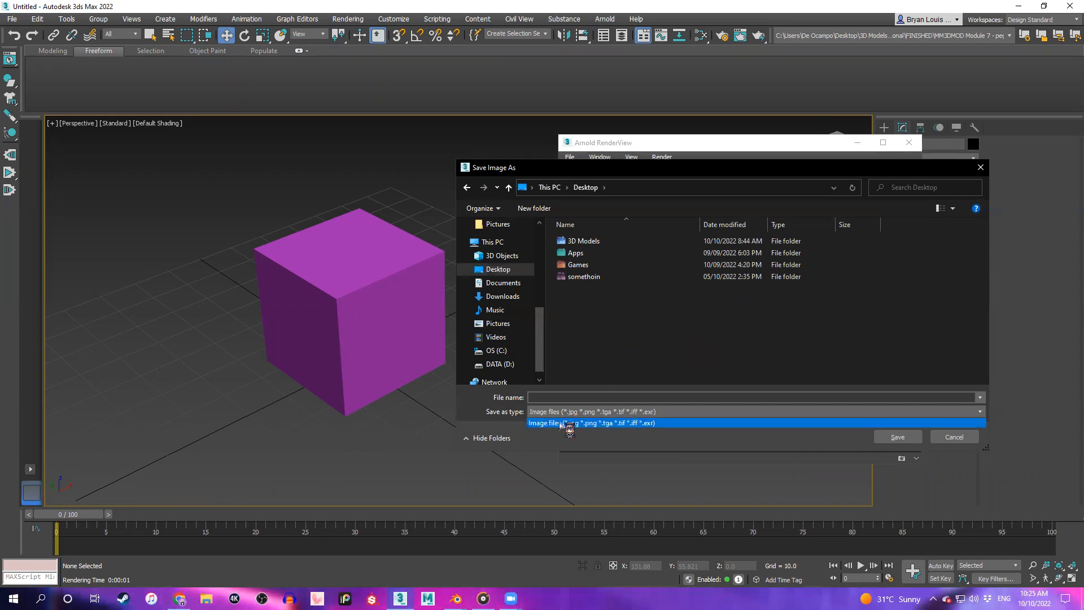
left_click(601, 421)
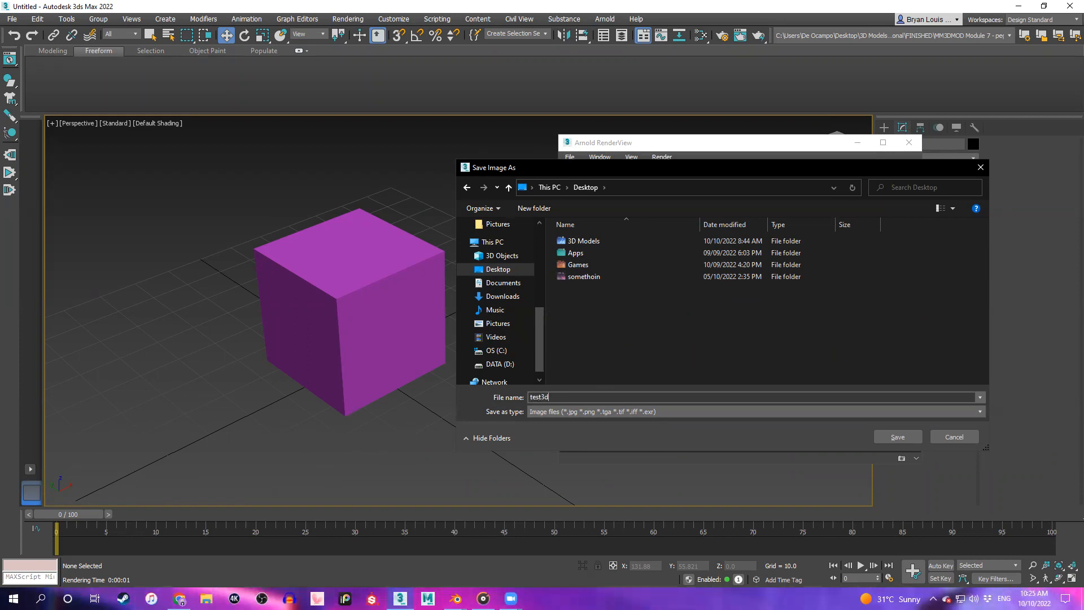
Save the rendered image to the Desktop as test3ds.png, moving the save dialog clear of the render
type(".")
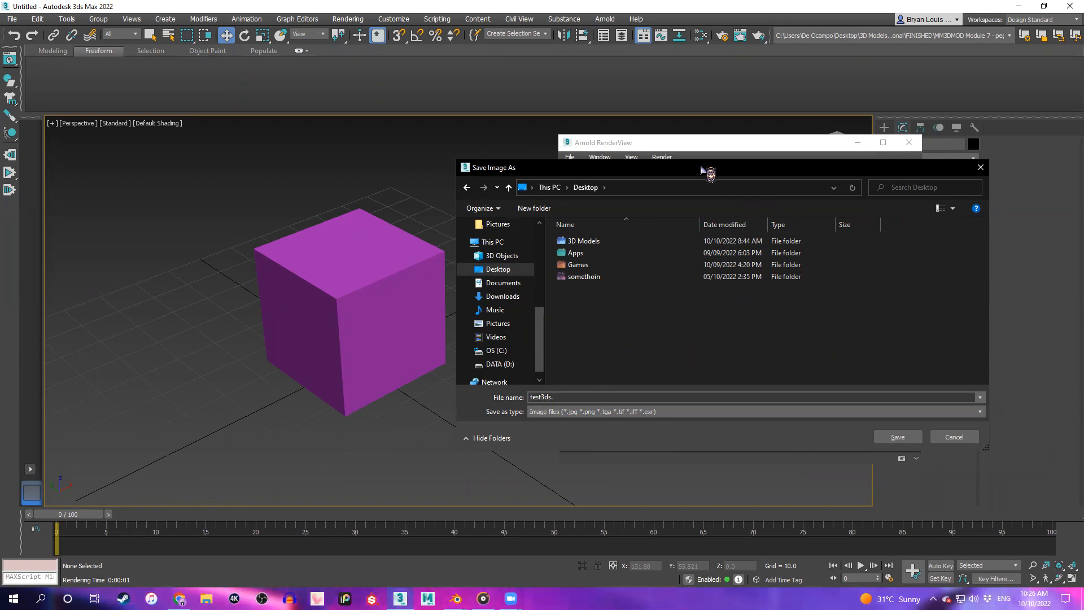
left_click_drag(702, 169, 753, 208)
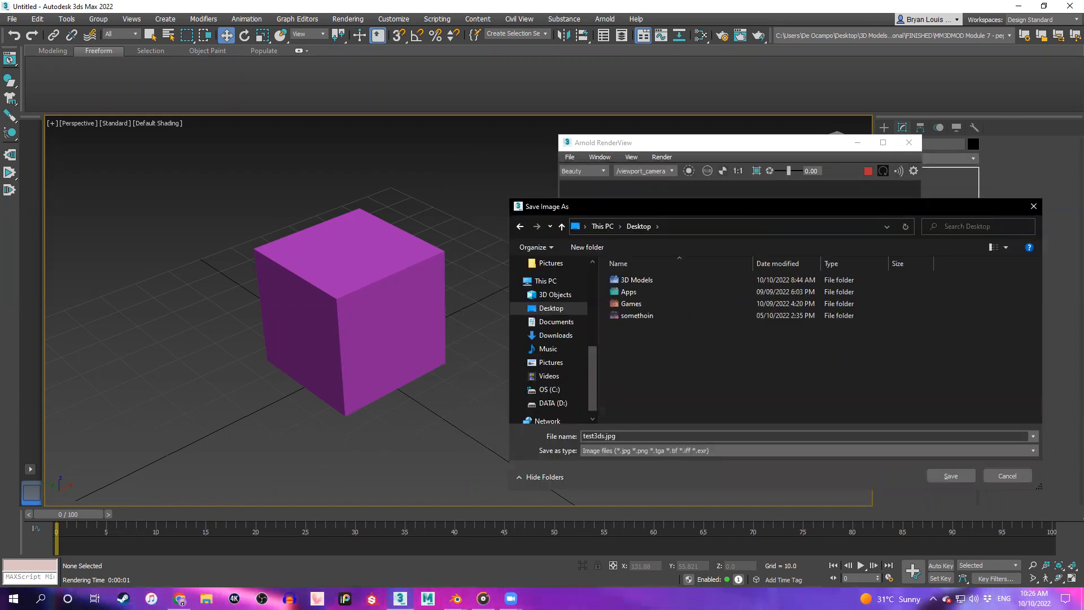
left_click_drag(787, 207, 283, 191)
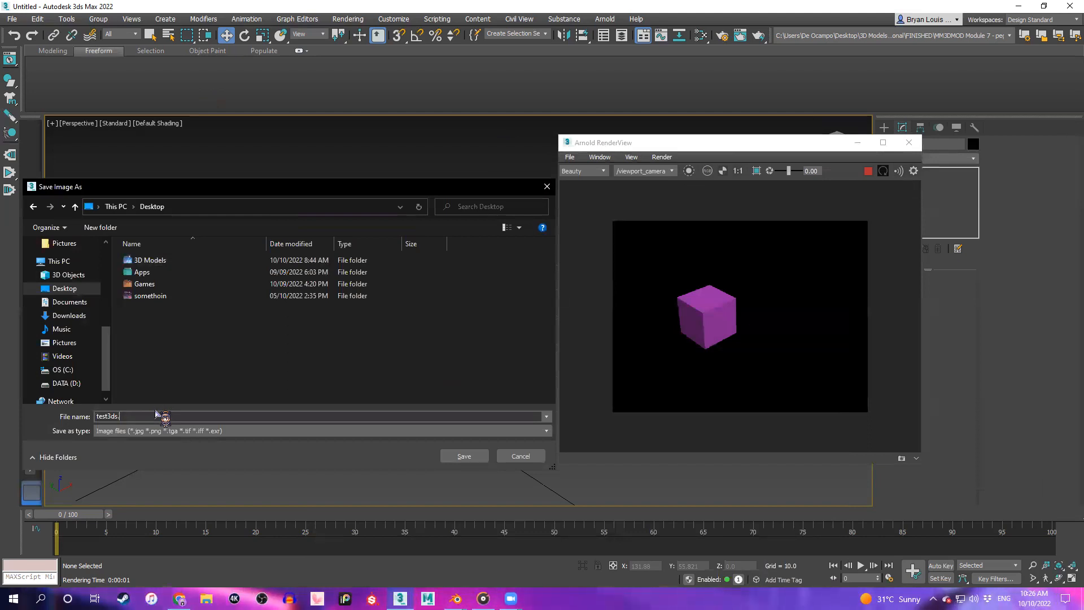
key("BackSpace")
key("BackSpace")
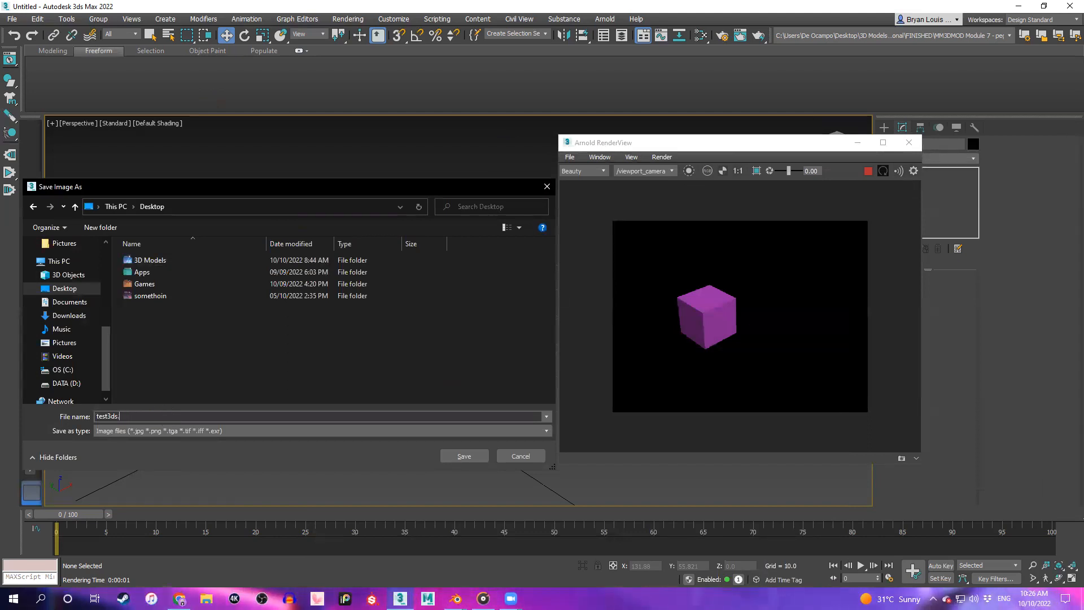
type("png")
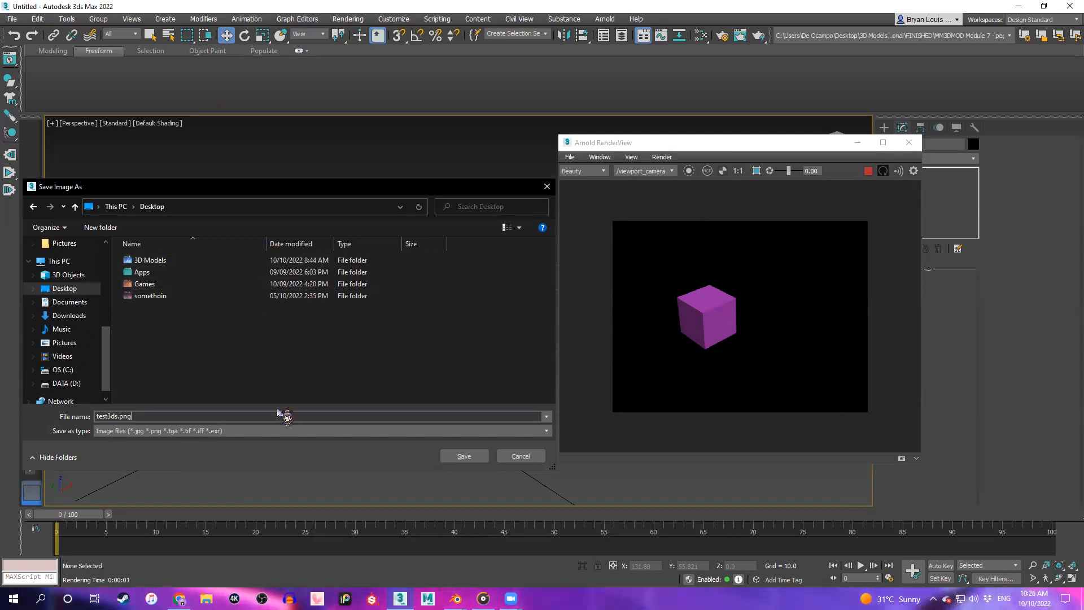
left_click(457, 459)
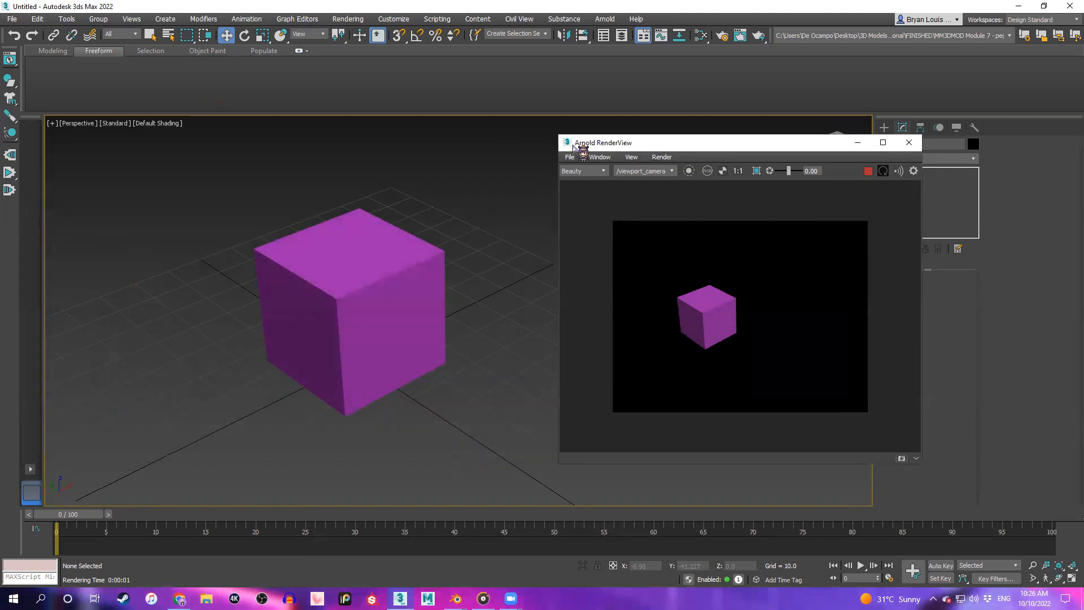
Save the same Arnold render to the Desktop again as test3ds.jpg
left_click(585, 171)
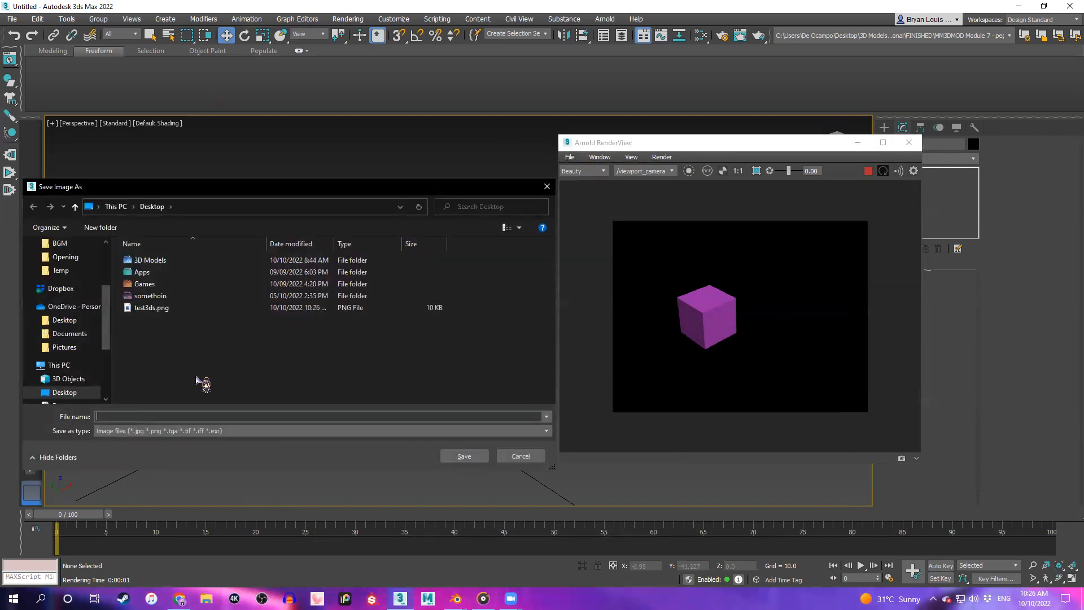
type("test3")
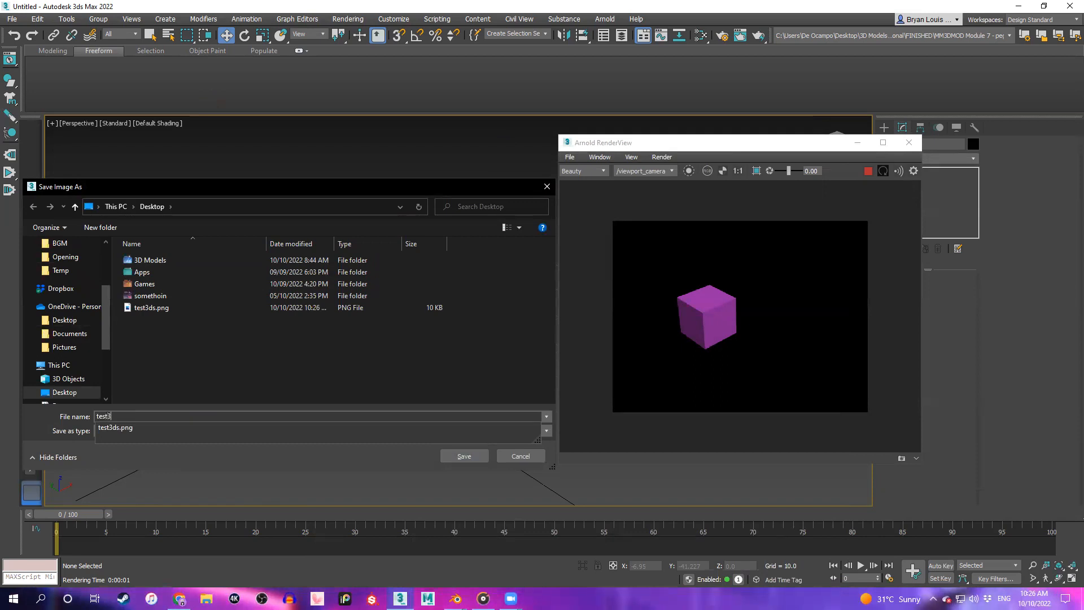
type("ds.")
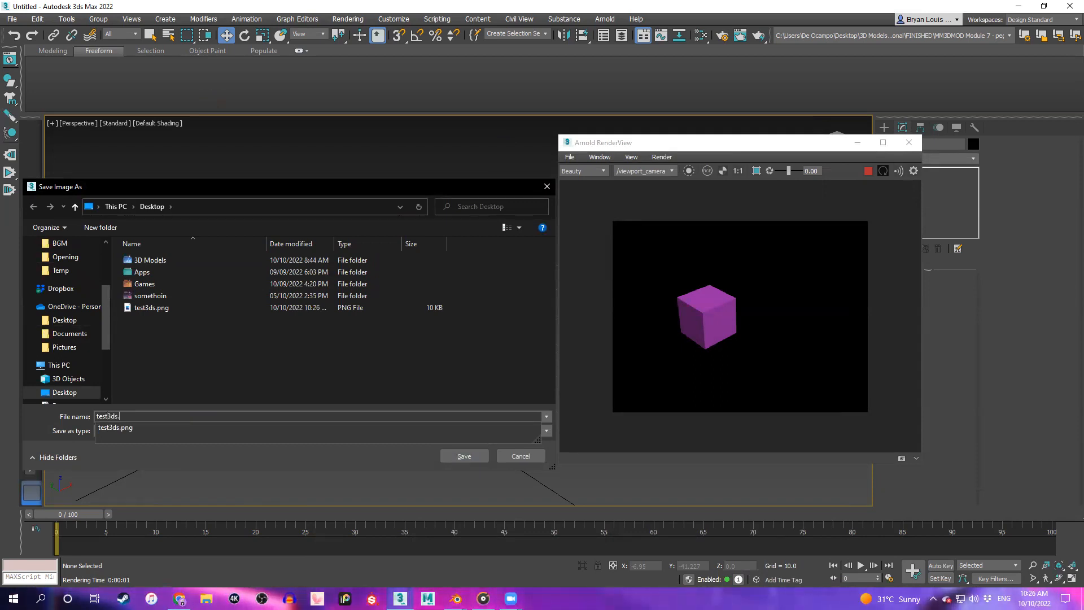
type("jp")
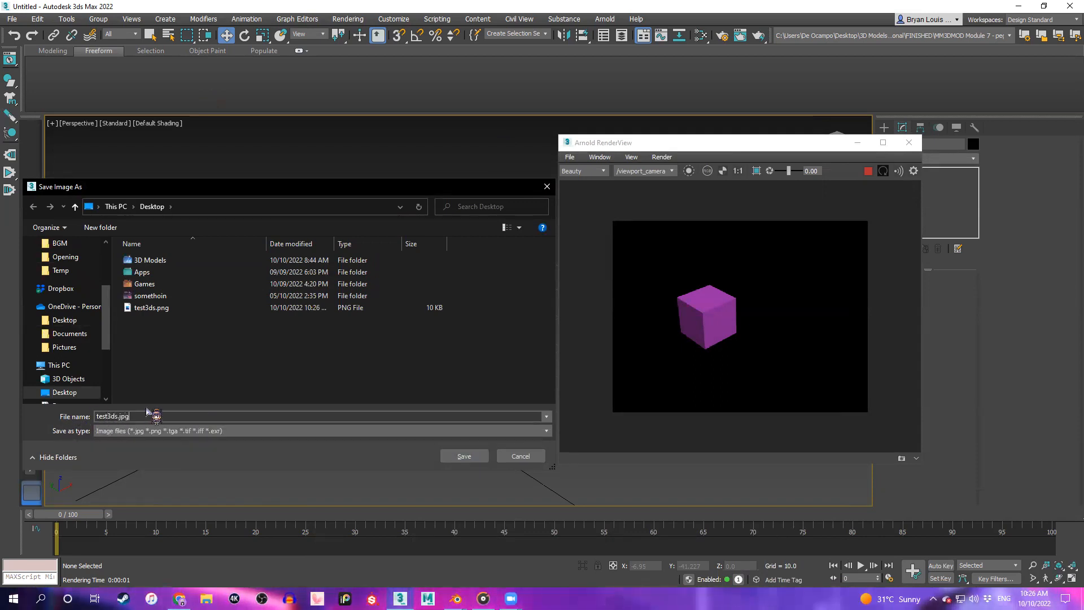
type("g")
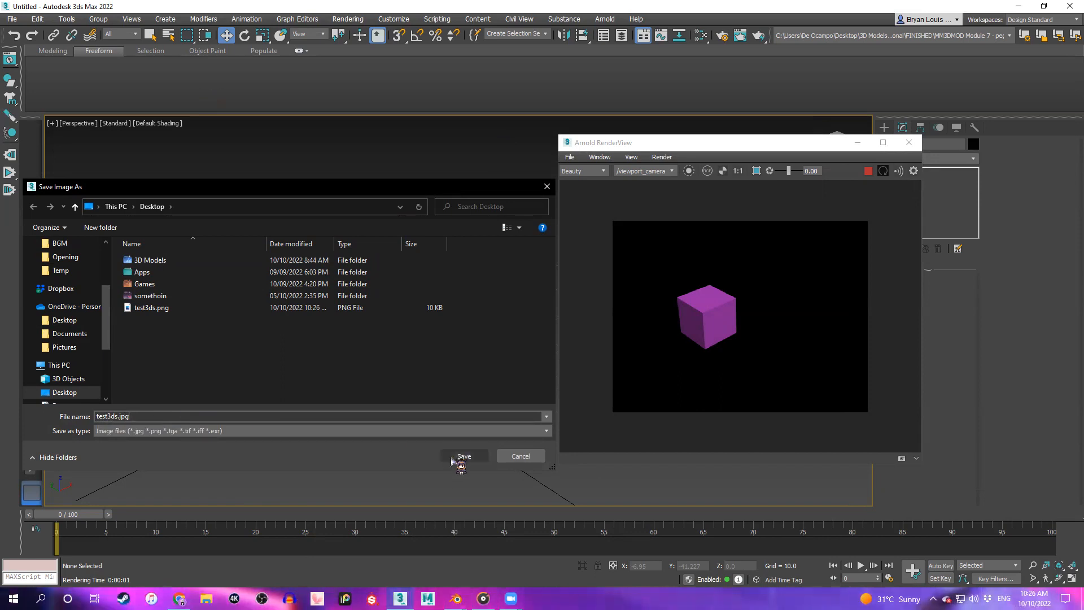
left_click(462, 456)
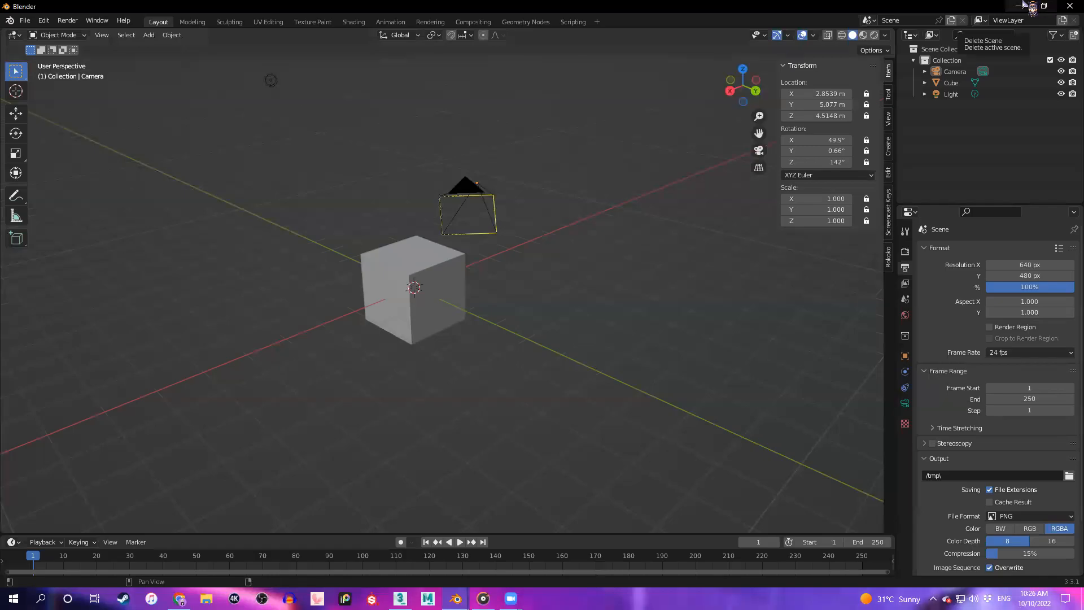
Minimize Blender, move the two saved renders to an open area of the desktop, and open test3ds.png
left_click(1016, 5)
left_click_drag(101, 52, 408, 356)
double_click(341, 286)
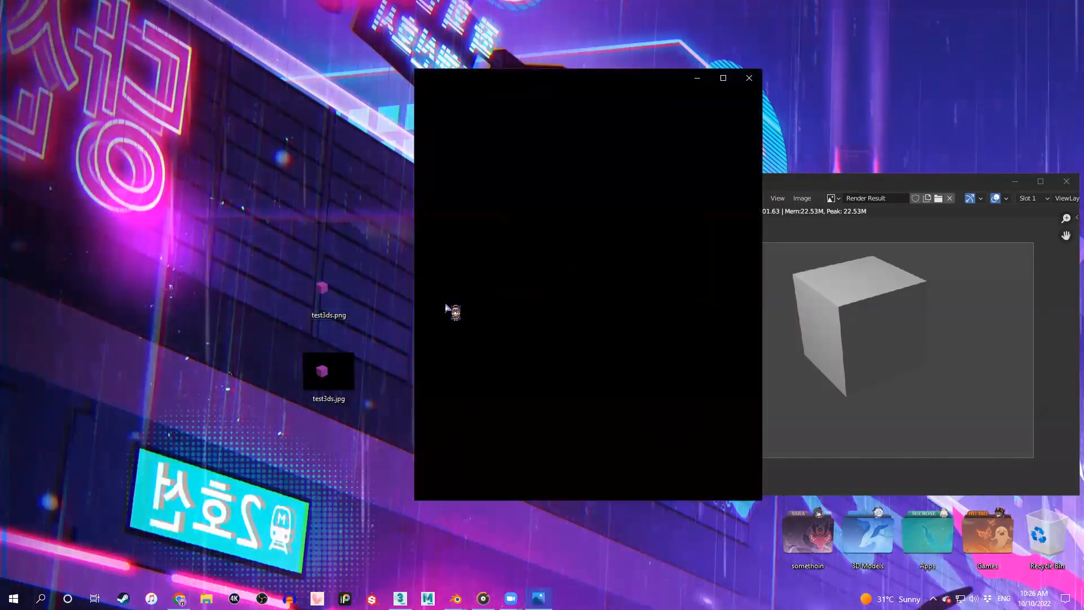
scroll(550, 278, "up", 1)
scroll(561, 282, "down", 1)
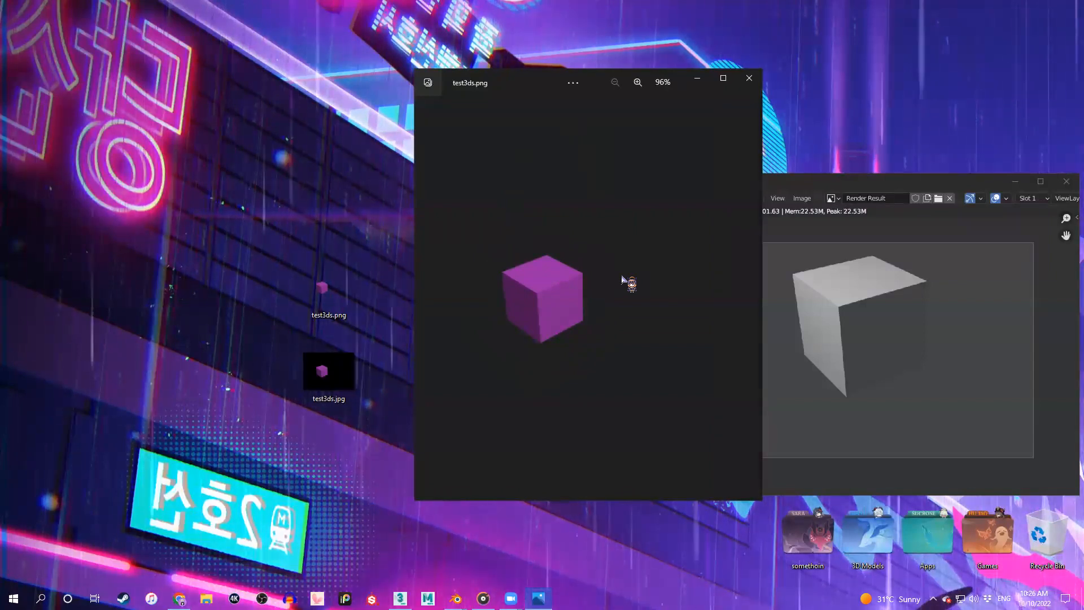
View test3ds.jpg in the image viewer and zoom in to compare its background with the PNG version
key("Right")
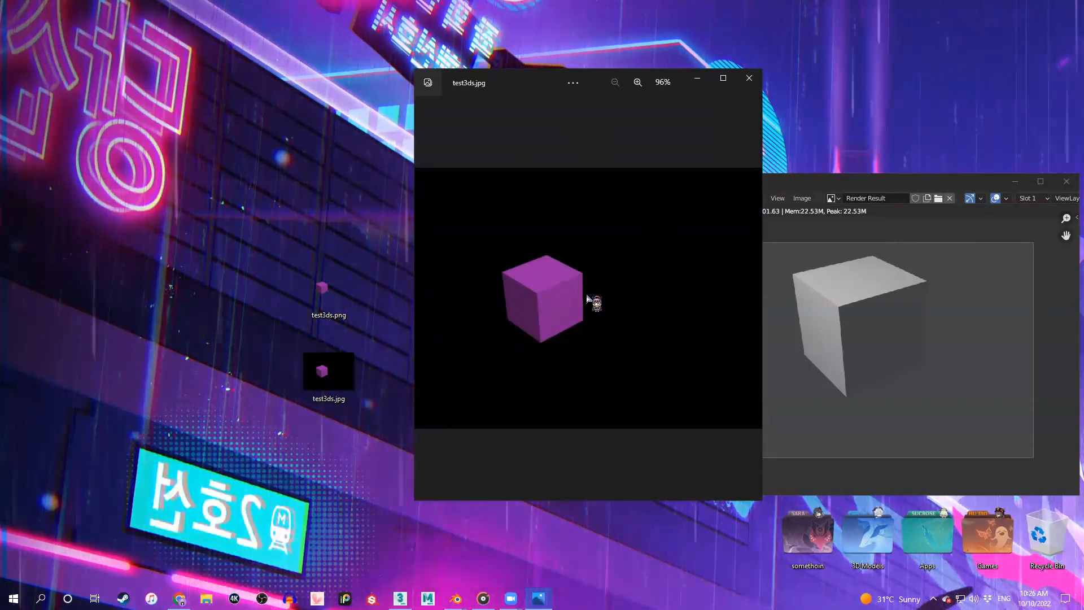
scroll(602, 272, "up", 1, "ctrl")
scroll(602, 274, "down", 1, "ctrl")
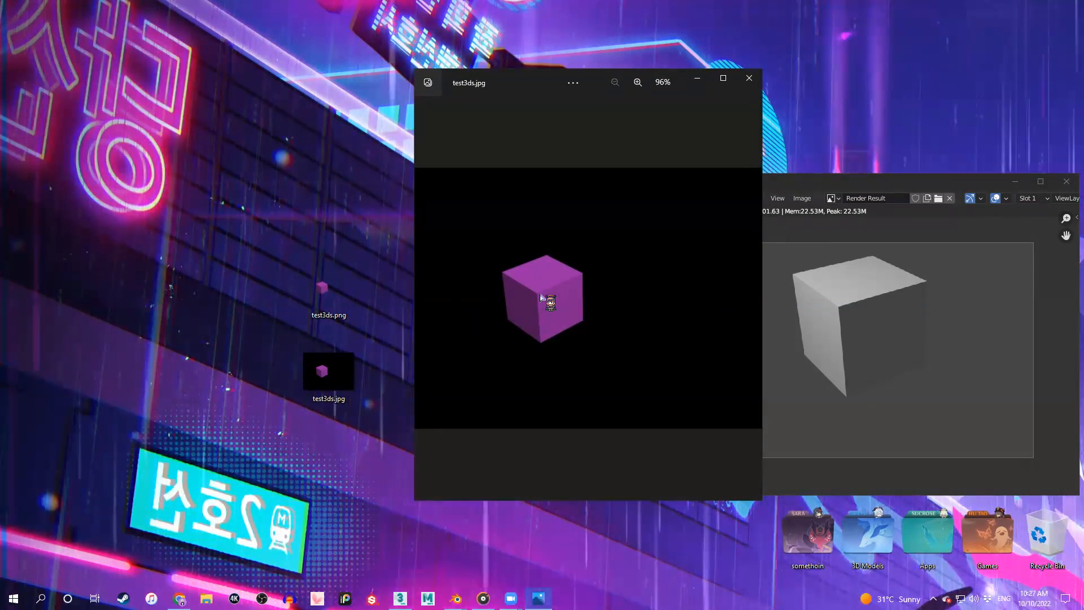
scroll(579, 285, "up", 2)
scroll(598, 277, "down", 2)
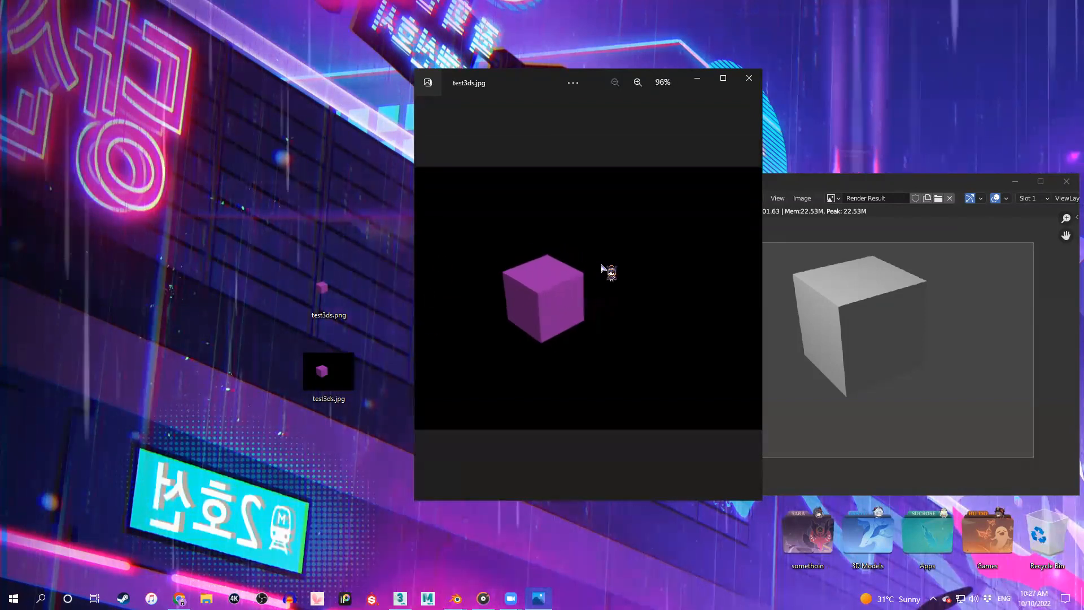
scroll(649, 294, "up", 3)
scroll(565, 271, "down", 3)
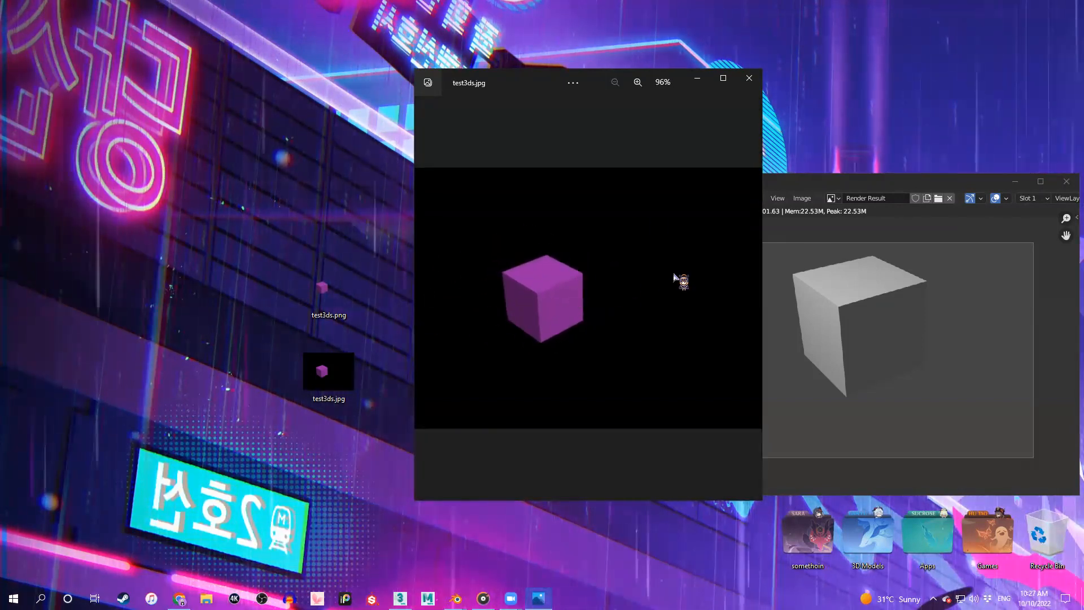
scroll(667, 282, "up", 2)
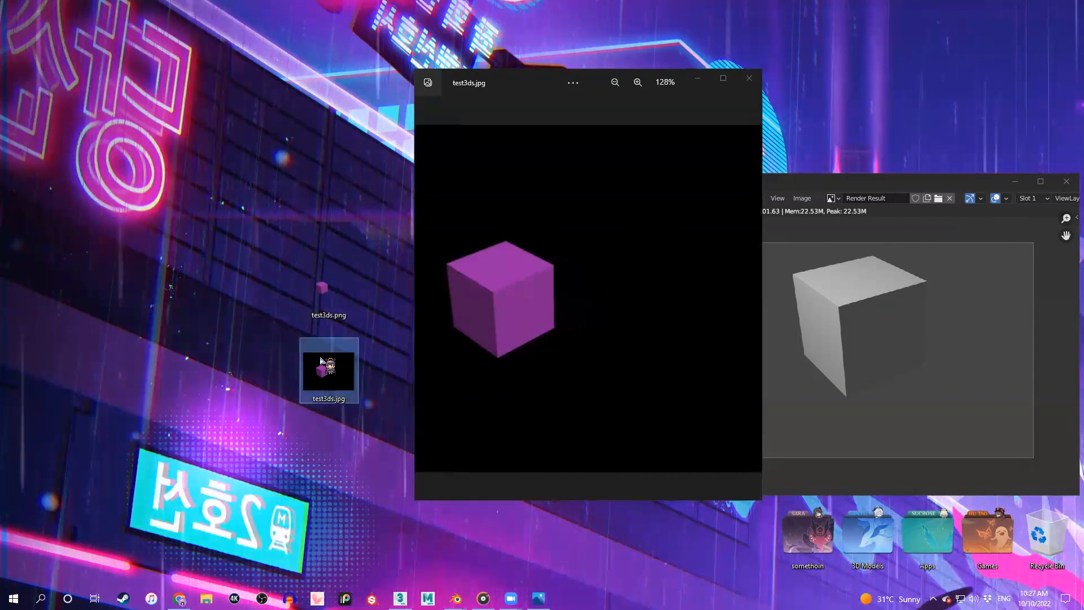
Close the image viewer and shift the two test3ds files slightly on the desktop
left_click(329, 288)
scroll(559, 347, "down", 2)
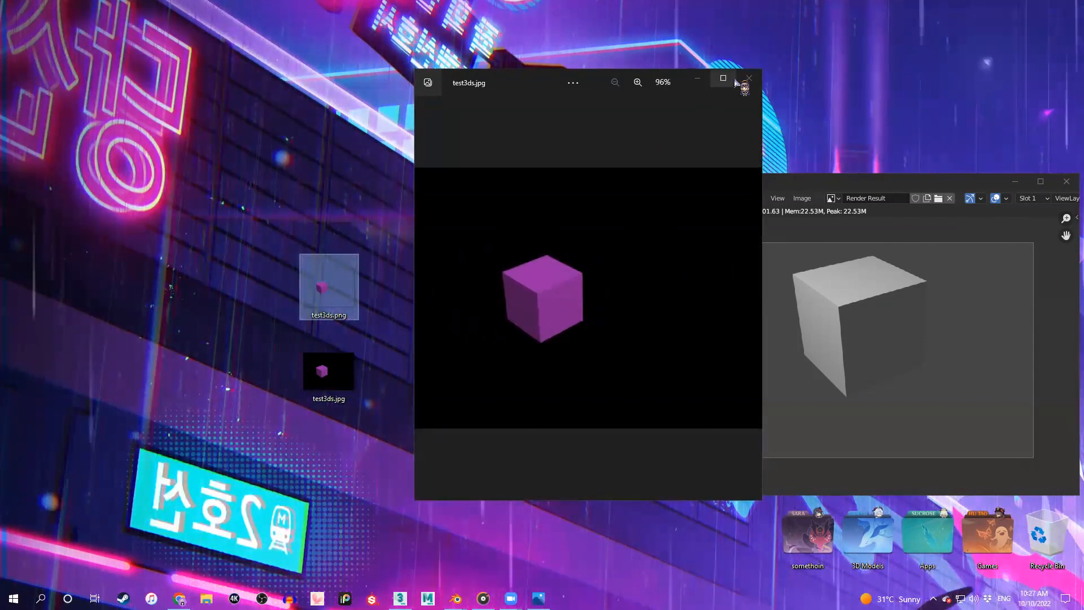
left_click(749, 78)
left_click_drag(465, 315, 266, 371)
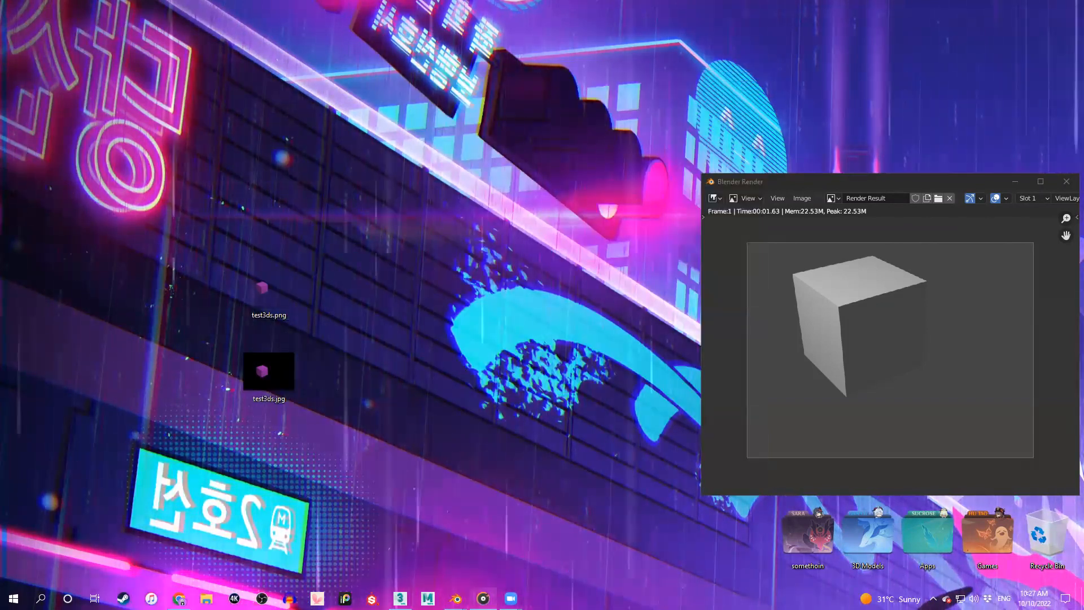
Switch back to 3ds Max and review the save image dialog of Arnold RenderView, closing it without saving
mouse_move(456, 598)
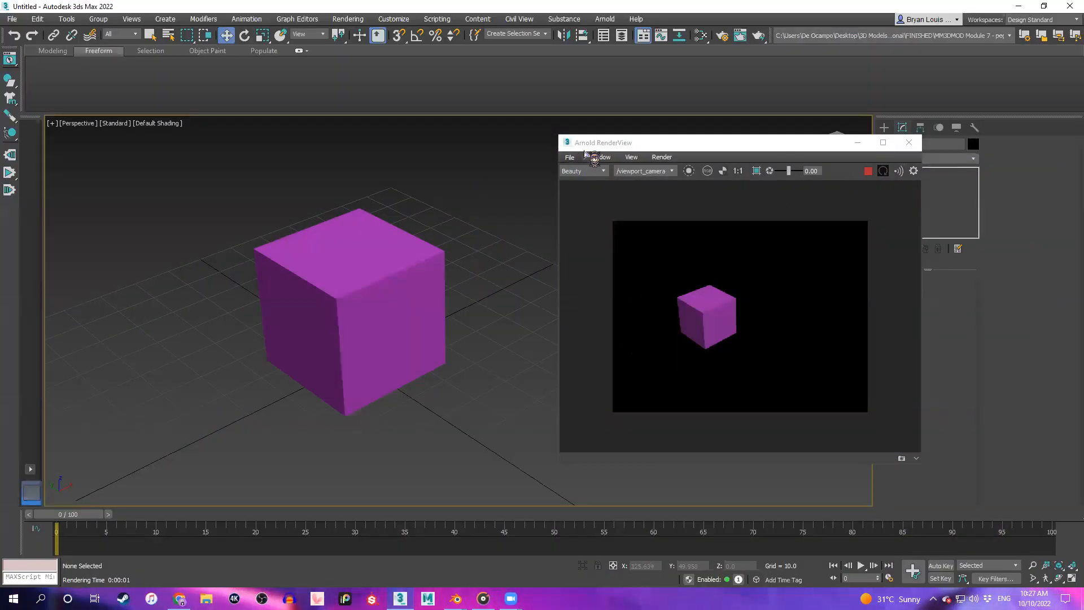
left_click_drag(647, 145, 657, 153)
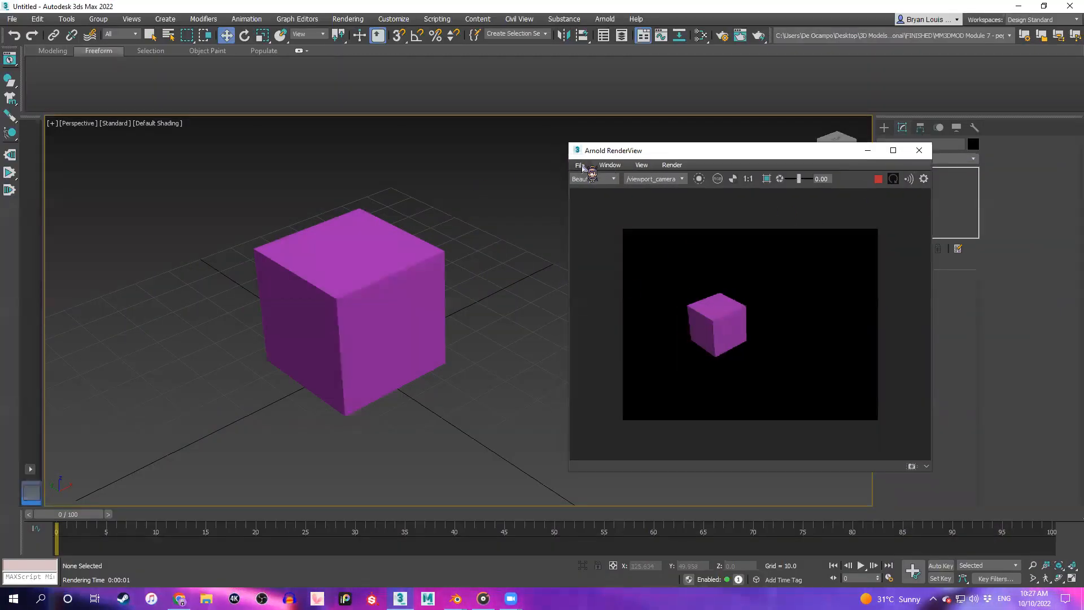
left_click(581, 165)
left_click(601, 175)
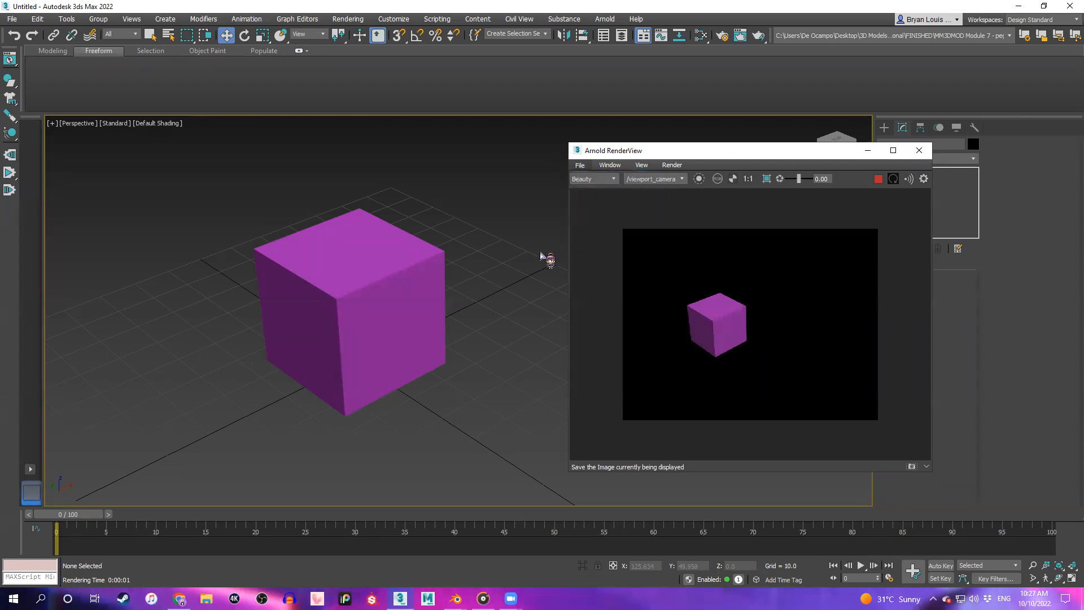
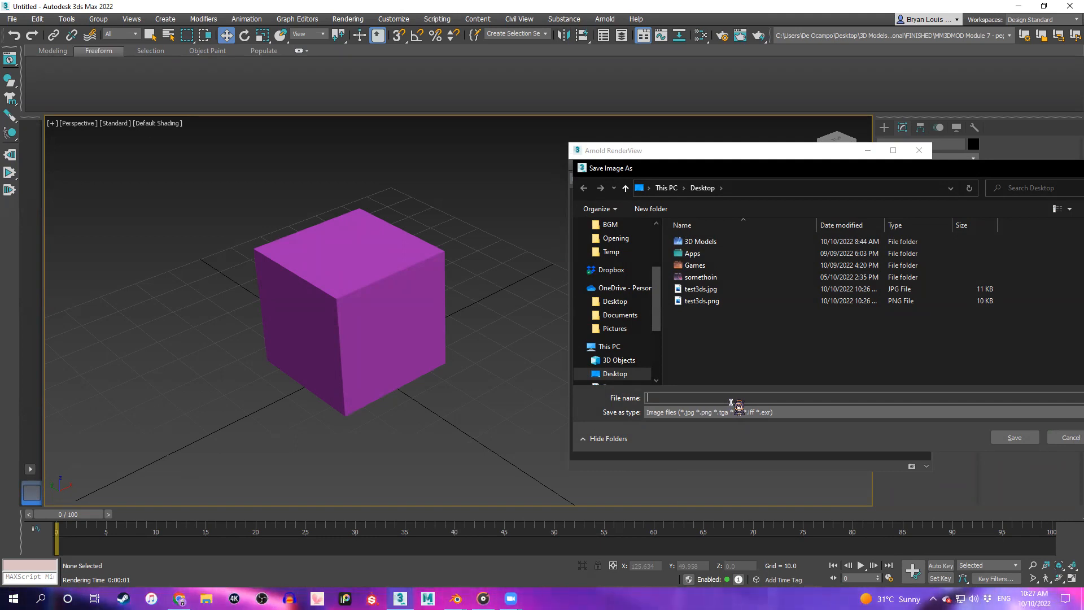
left_click_drag(894, 169, 863, 174)
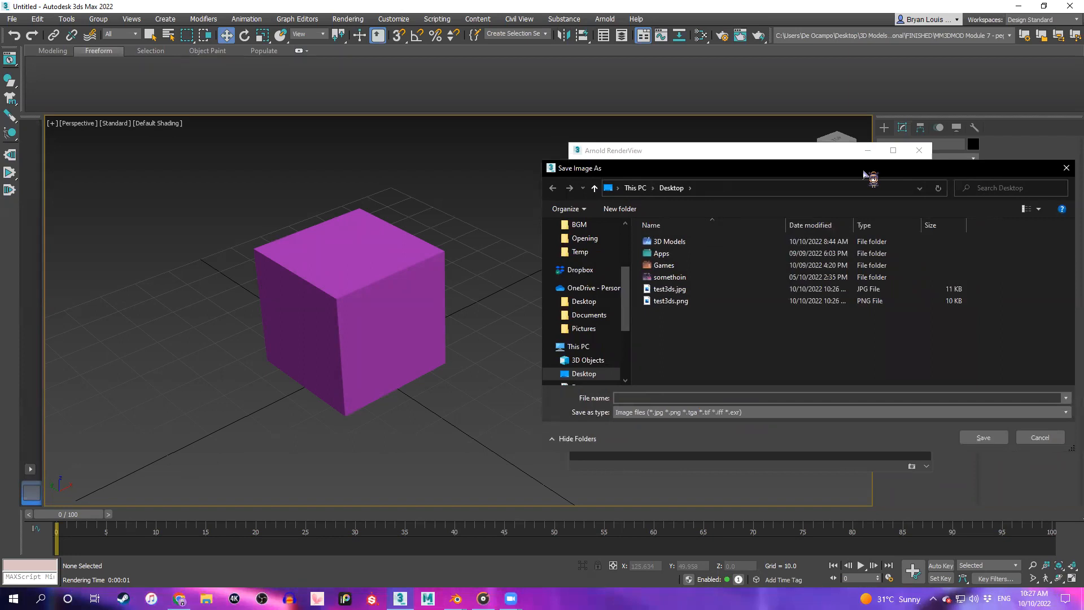
left_click_drag(864, 174, 455, 189)
left_click(550, 187)
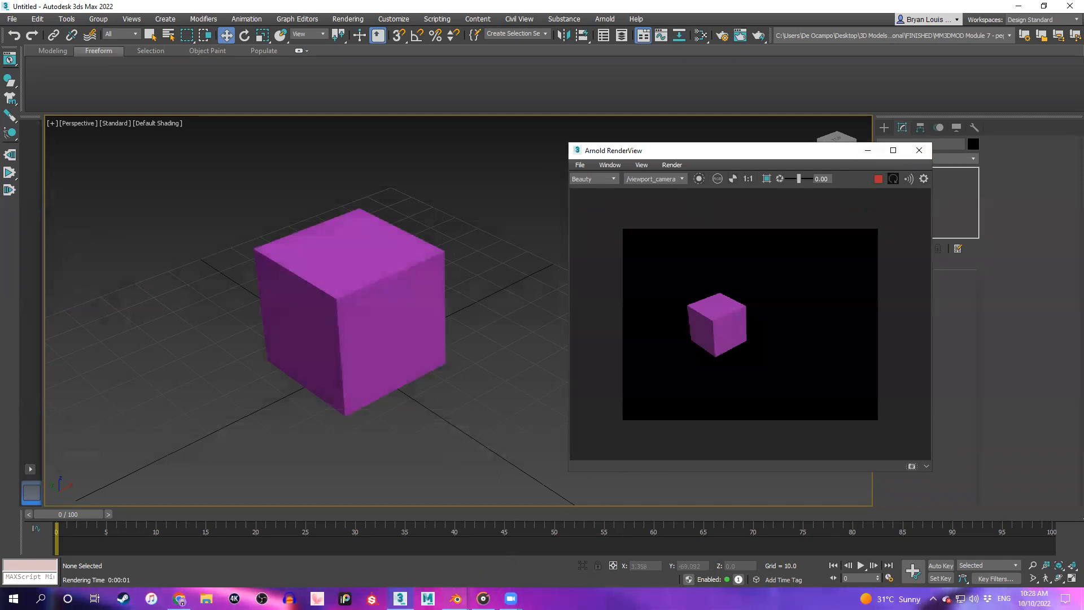
Stop the Arnold render, switch to Blender, and render the cube through the camera
left_click(879, 179)
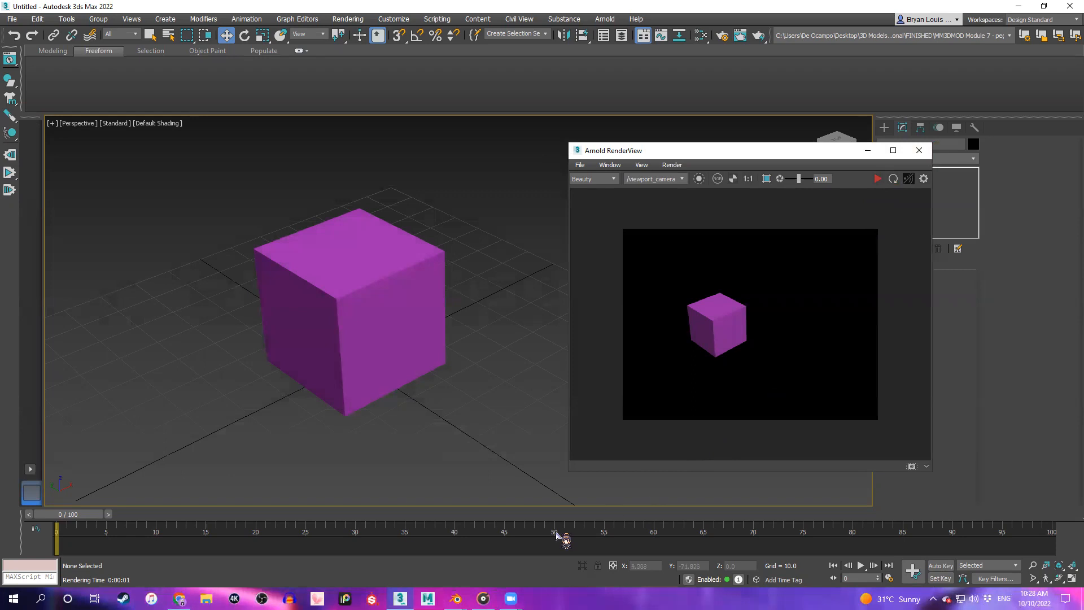
mouse_move(456, 598)
left_click(414, 552)
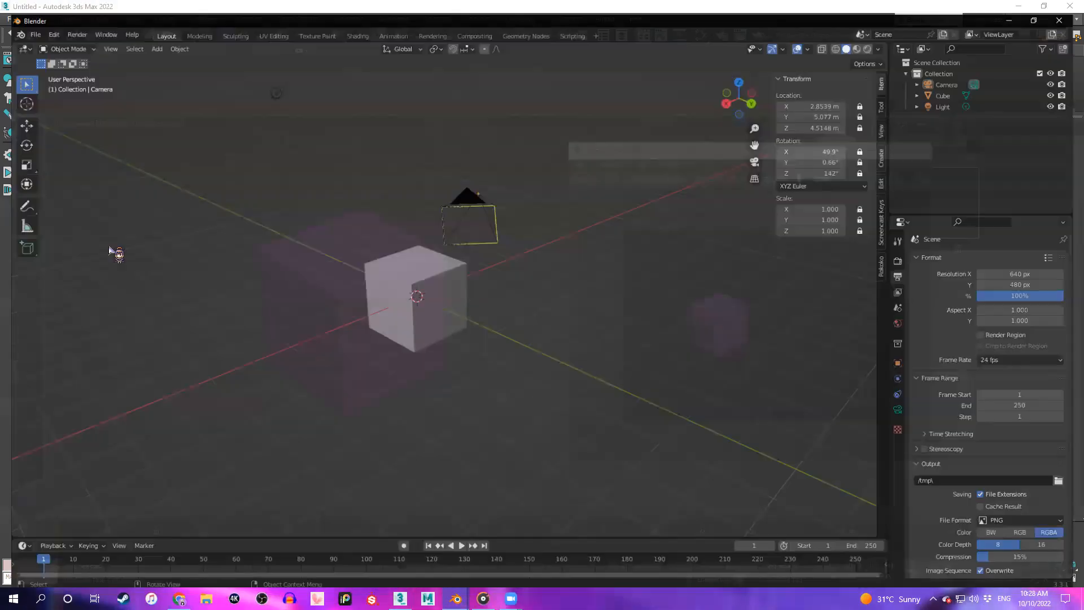
scroll(504, 163, "up", 3)
middle_click_drag(411, 205, 438, 261)
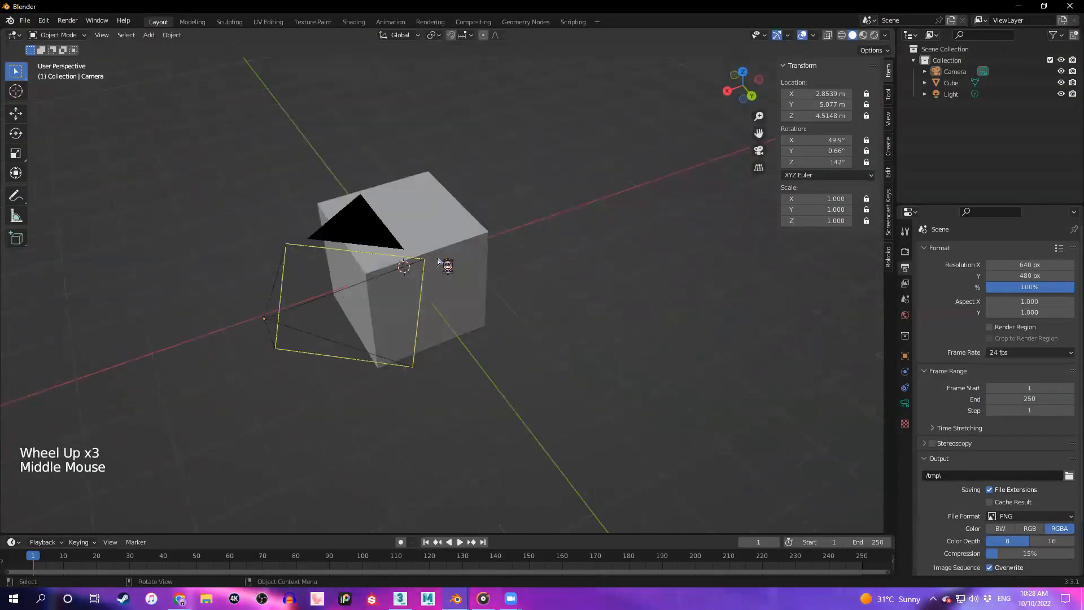
key("F12")
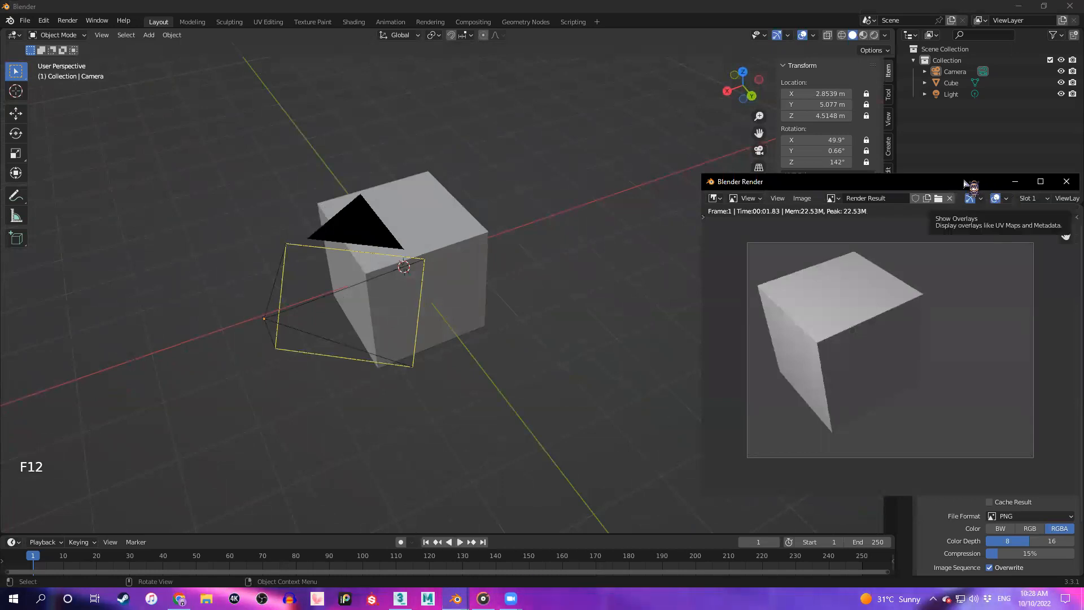
Enlarge the render window to full screen and start saving the rendered image
scroll(711, 270, "down", 1)
middle_click_drag(697, 283, 645, 291)
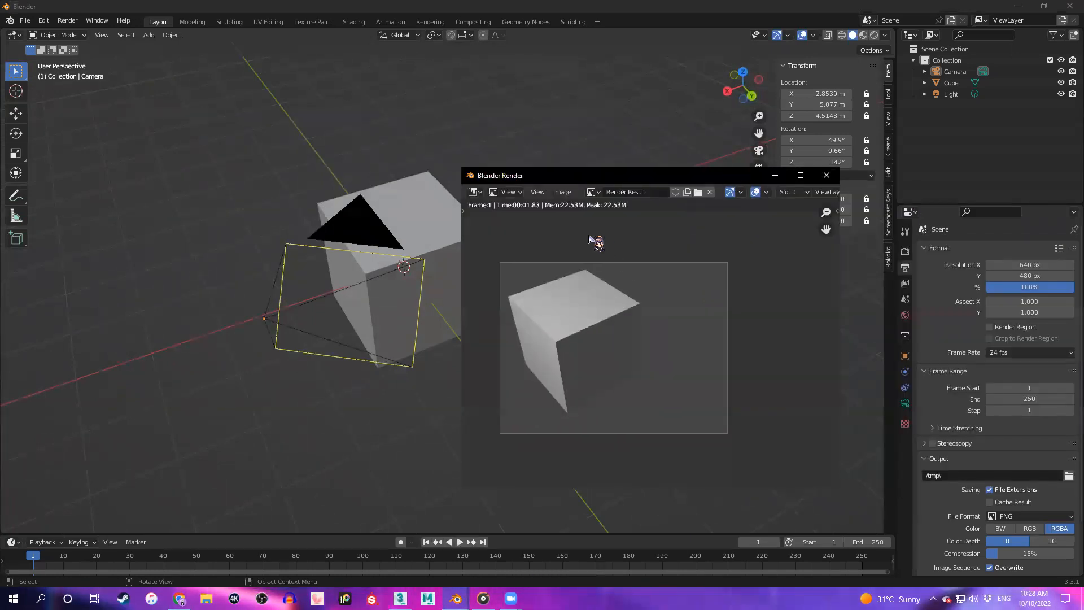
left_click(561, 192)
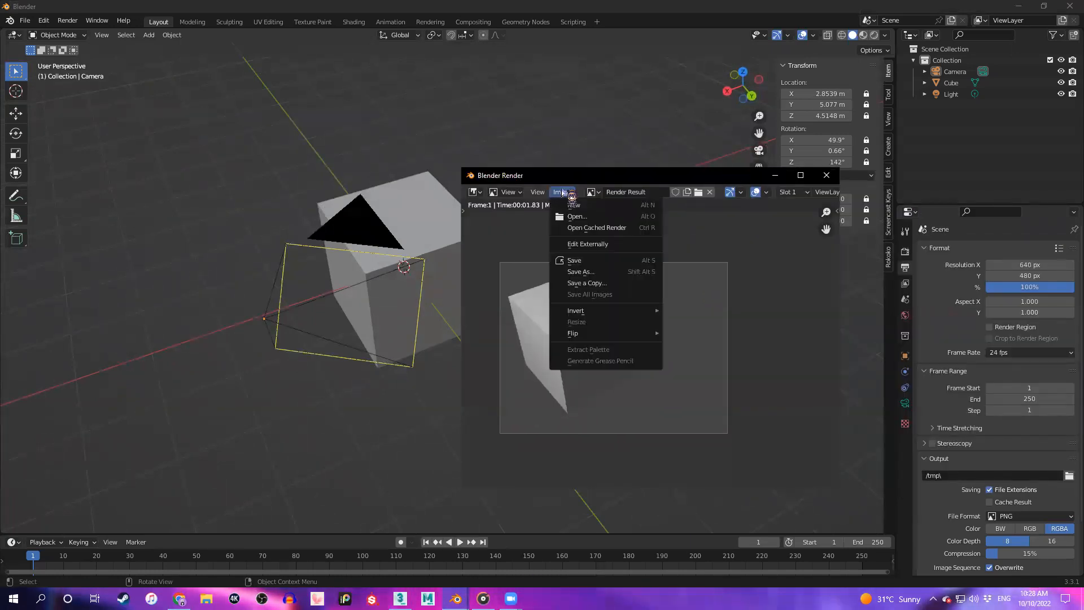
left_click(800, 175)
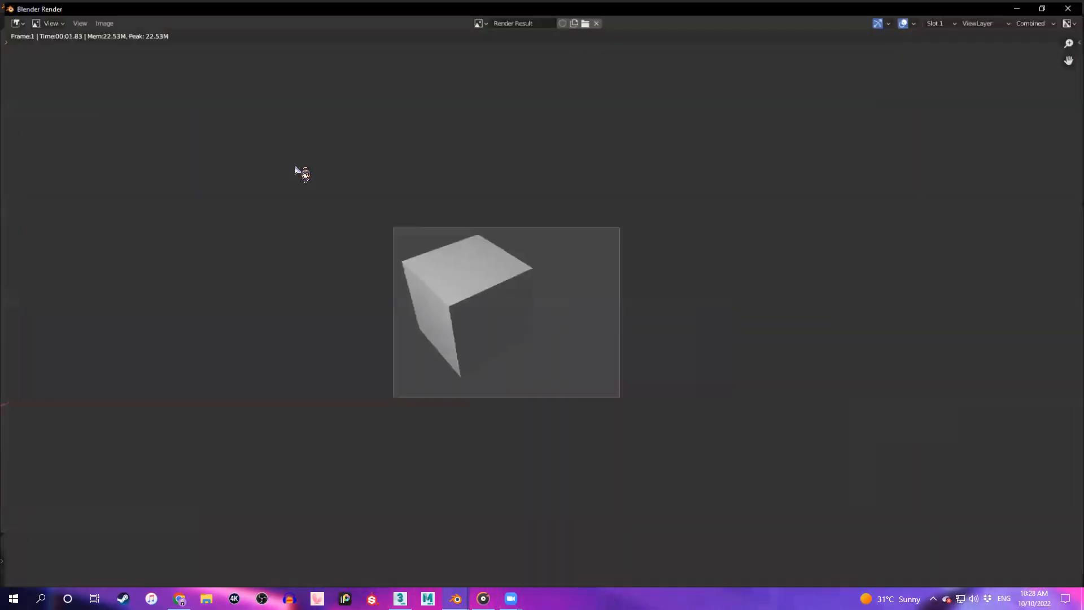
left_click(101, 23)
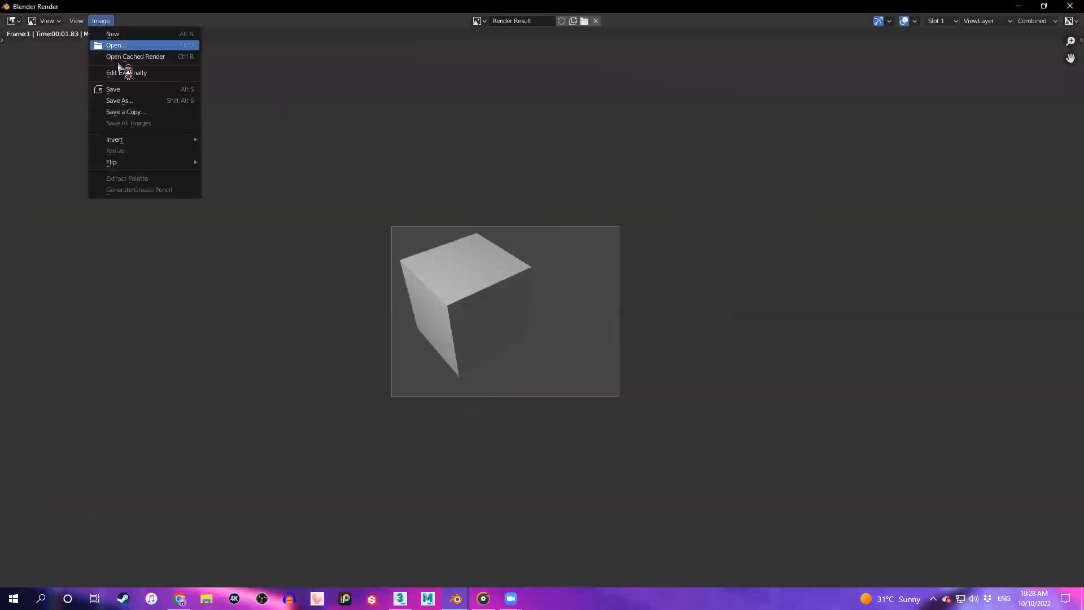
left_click(145, 92)
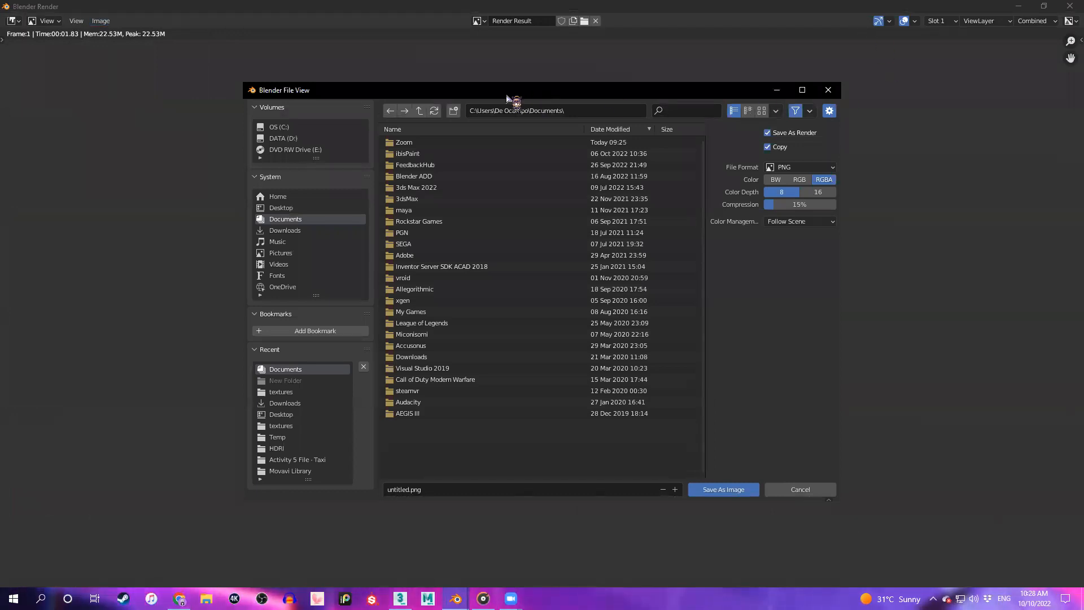
Choose the Desktop folder as the save location and name the image testblender.png
left_click_drag(529, 93, 592, 98)
left_click(361, 212)
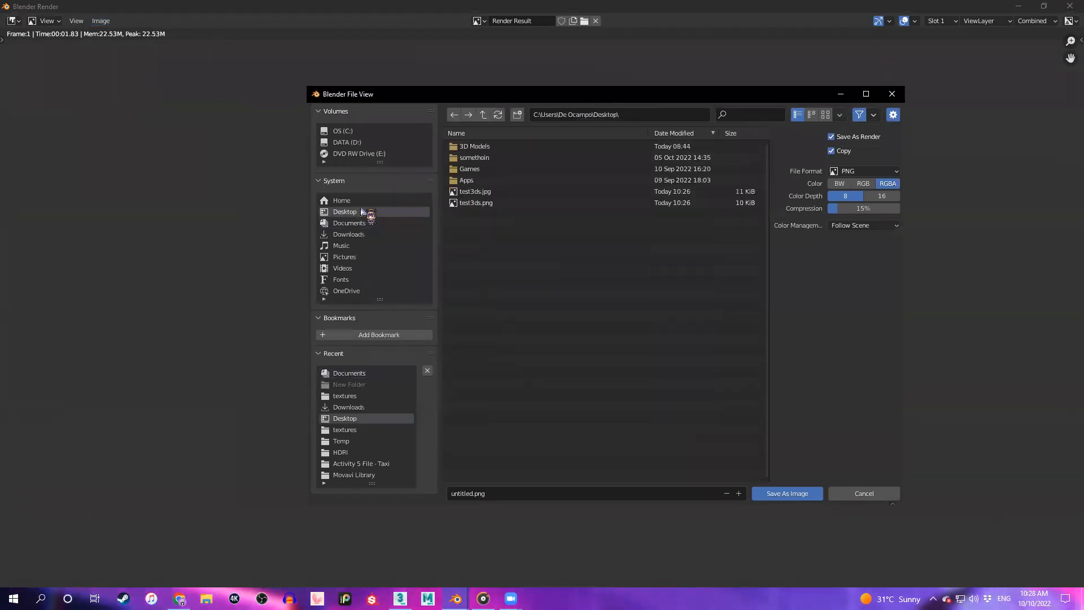
left_click(472, 494)
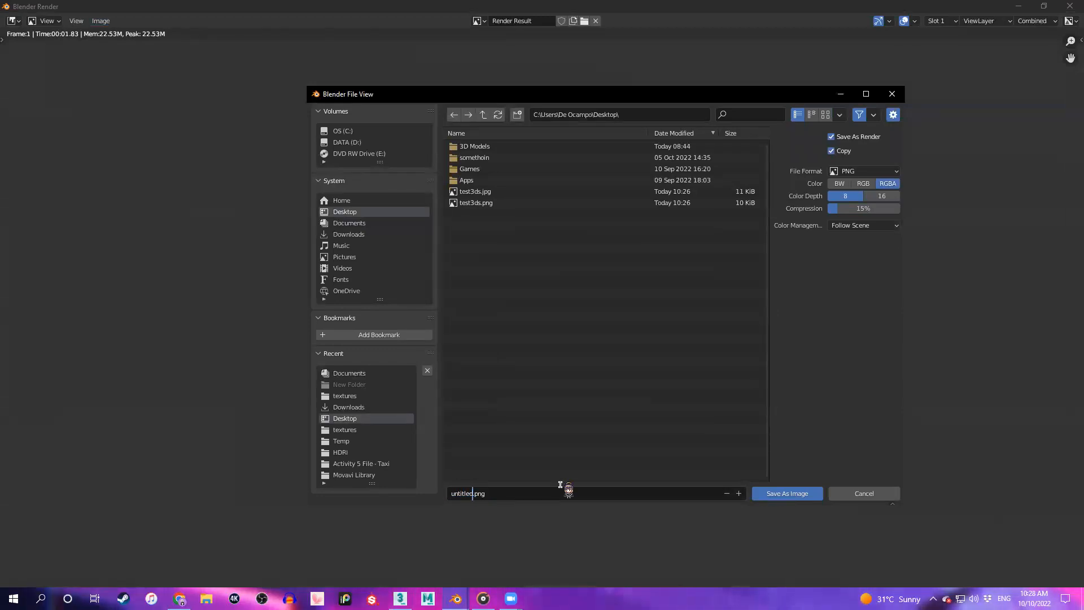
key("BackSpace")
key("BackSpace")
key("BackSpace")
key("BackSpace")
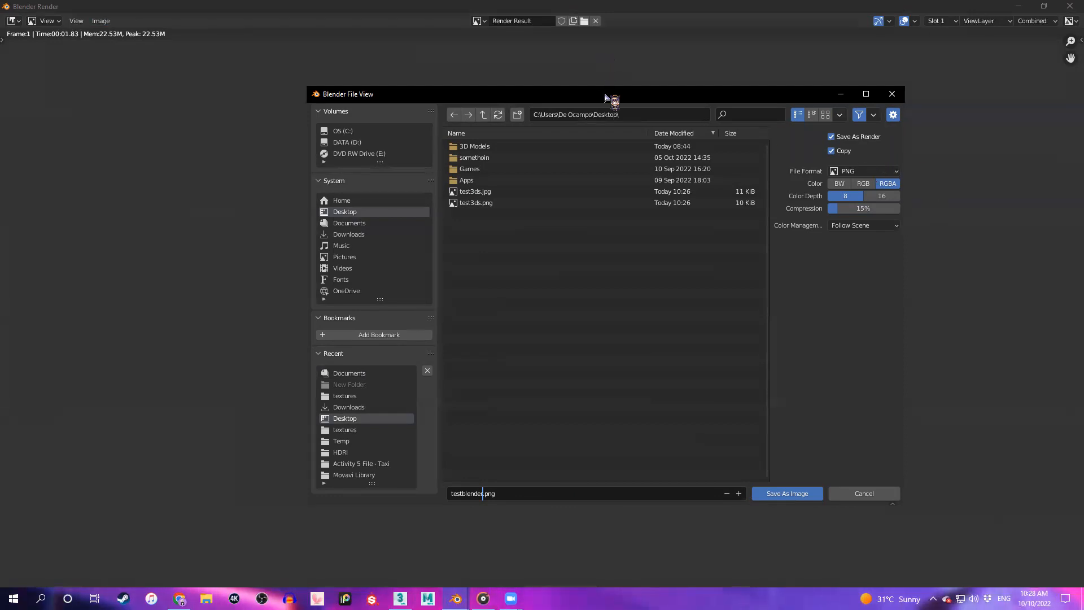
Check the available file formats, keep PNG with RGBA color, and save the rendered image
left_click_drag(605, 97, 570, 405)
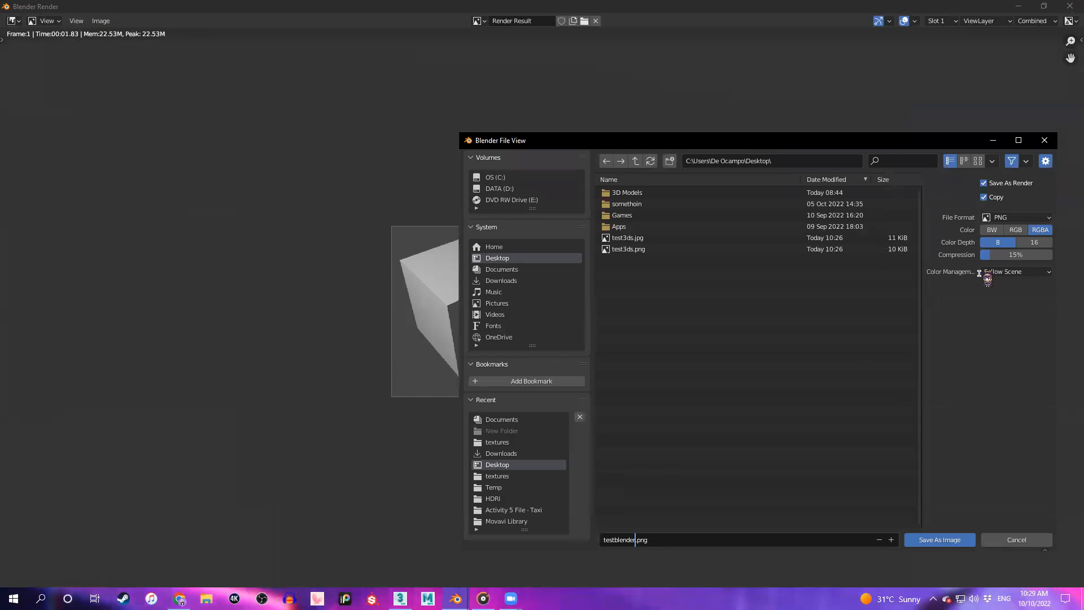
left_click(1047, 219)
left_click(1047, 220)
left_click(1047, 220)
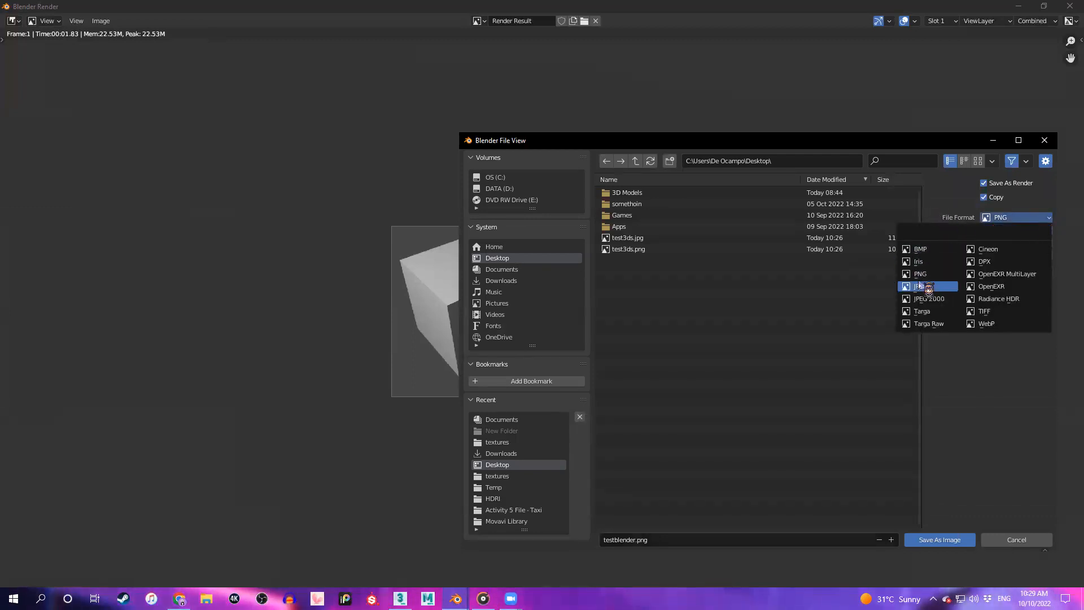
left_click(1042, 220)
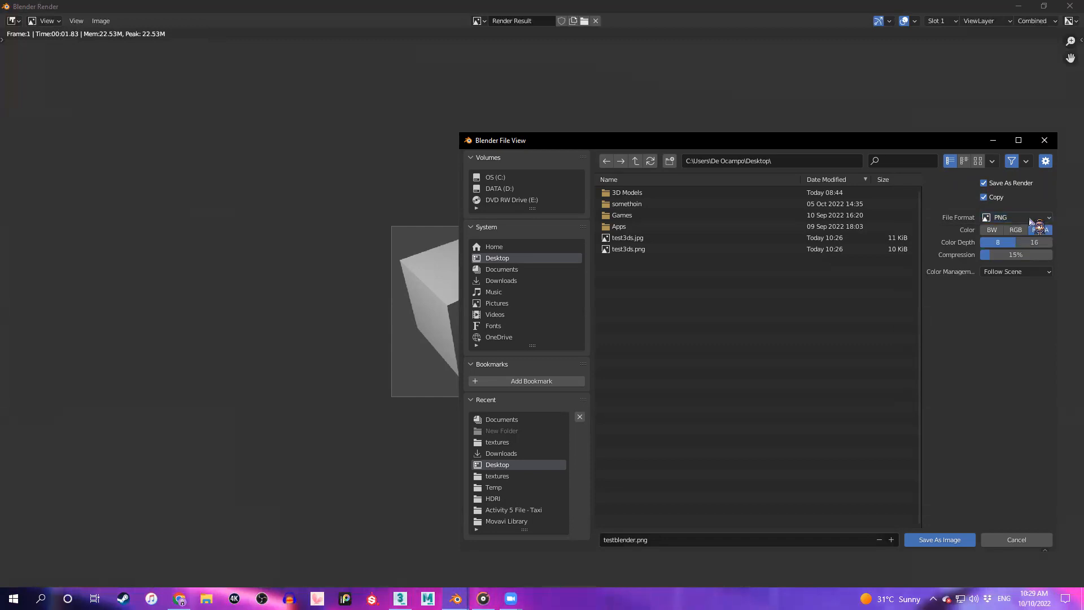
left_click(940, 539)
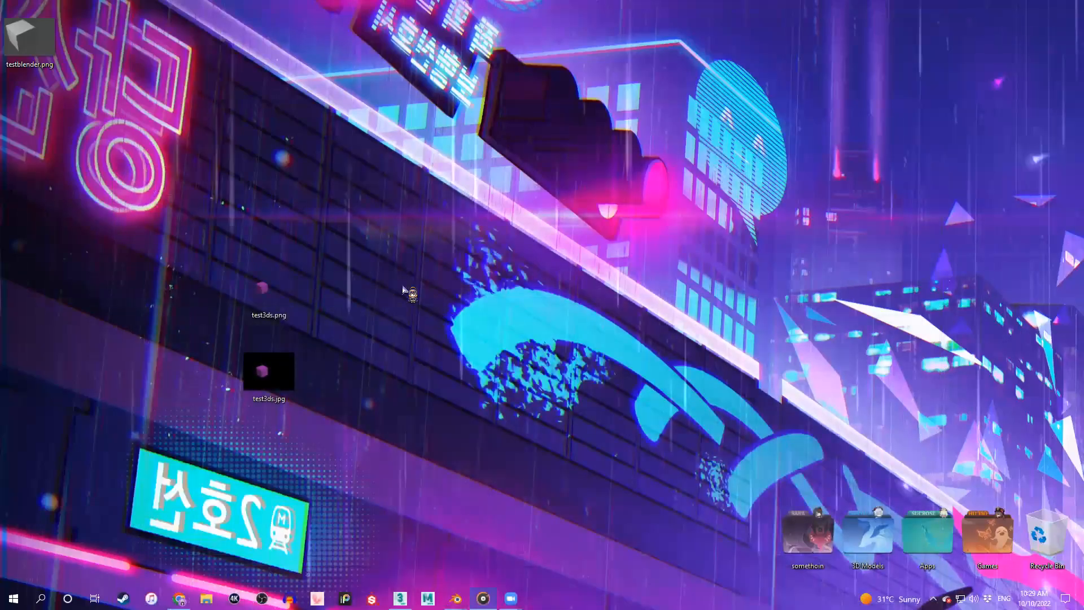
Inspect testblender.png in the image viewer and place the file beside test3ds.jpg on the desktop
left_click_drag(42, 28, 397, 300)
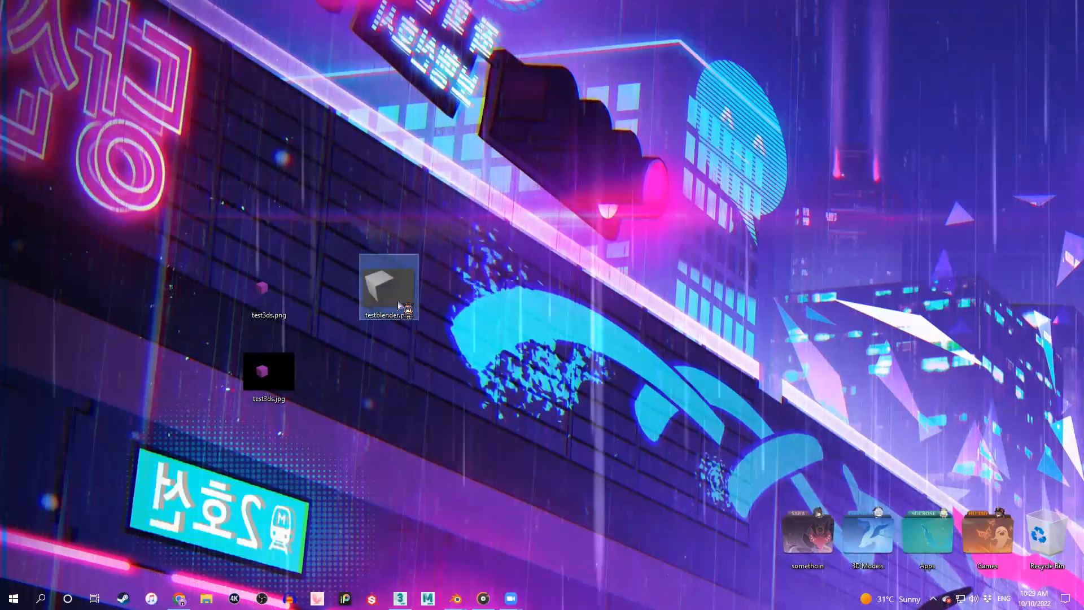
key("Return")
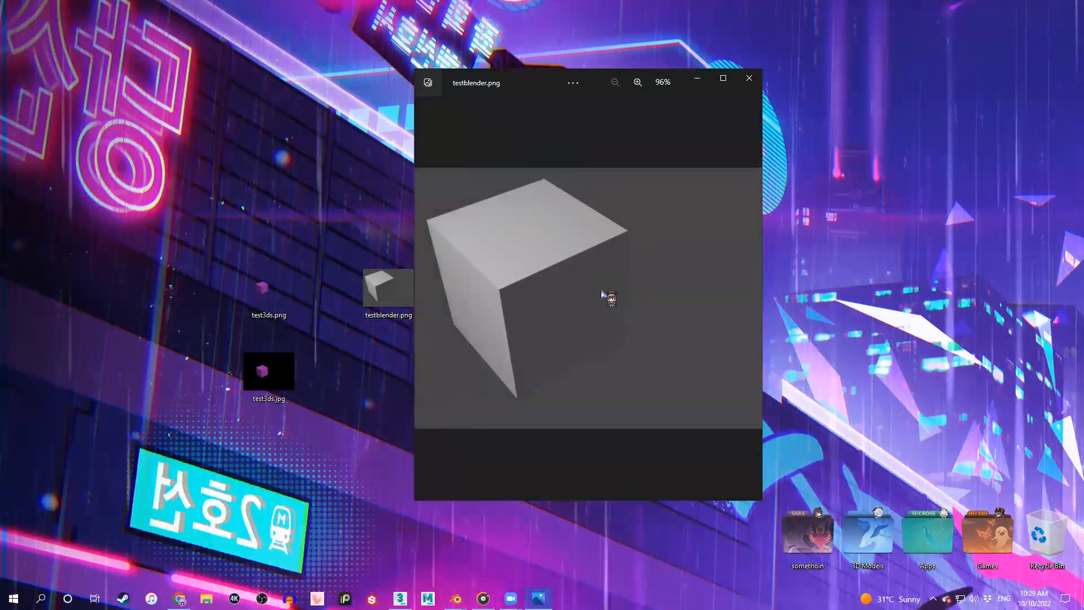
scroll(590, 260, "up", 1)
scroll(597, 266, "down", 1)
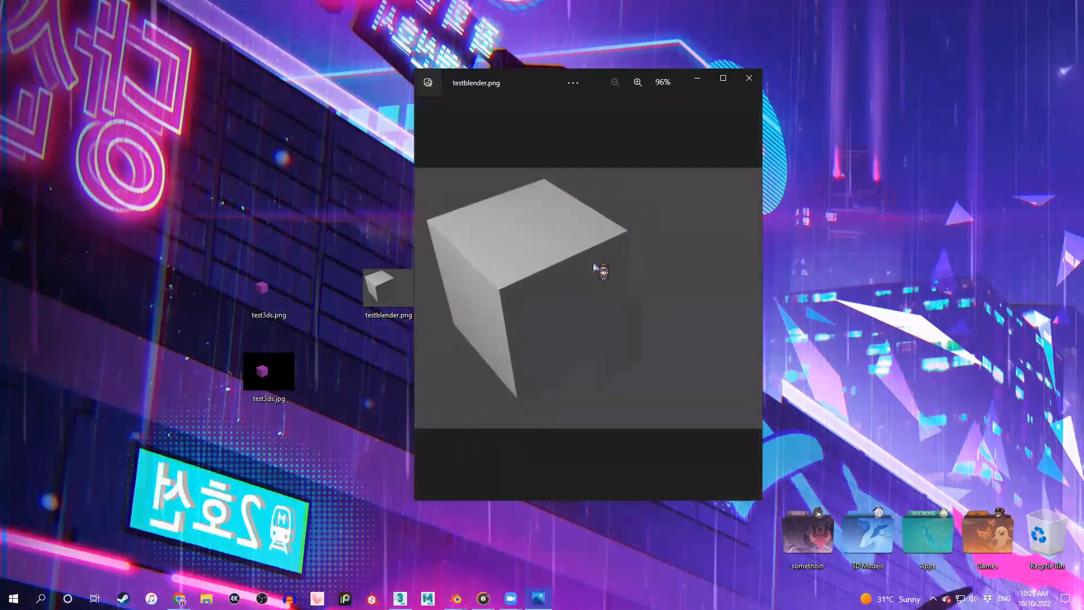
scroll(627, 313, "up", 1)
scroll(641, 305, "down", 1)
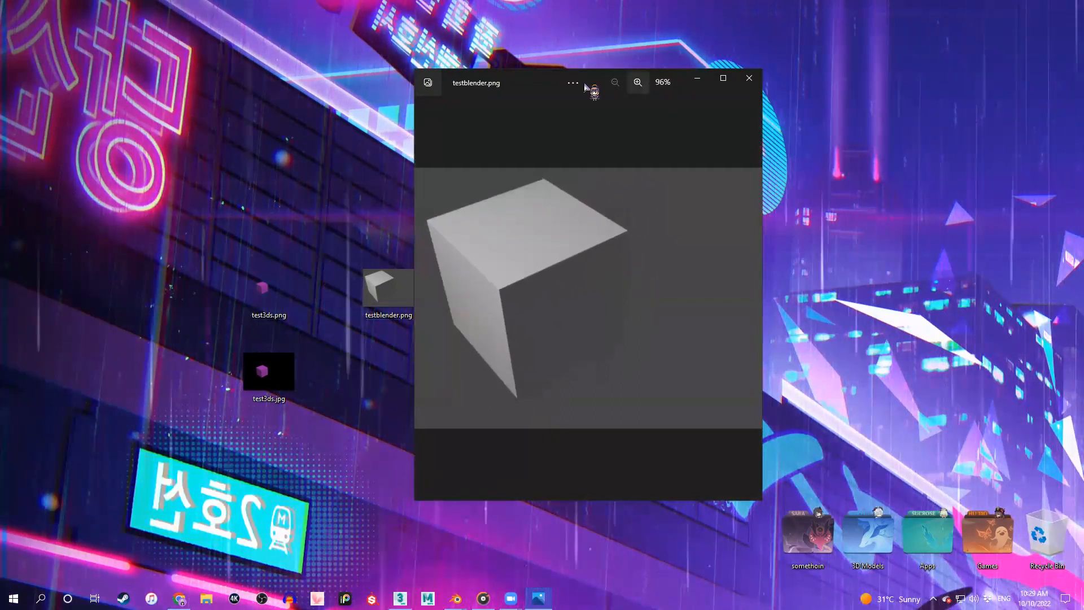
left_click(748, 78)
left_click_drag(388, 289, 390, 373)
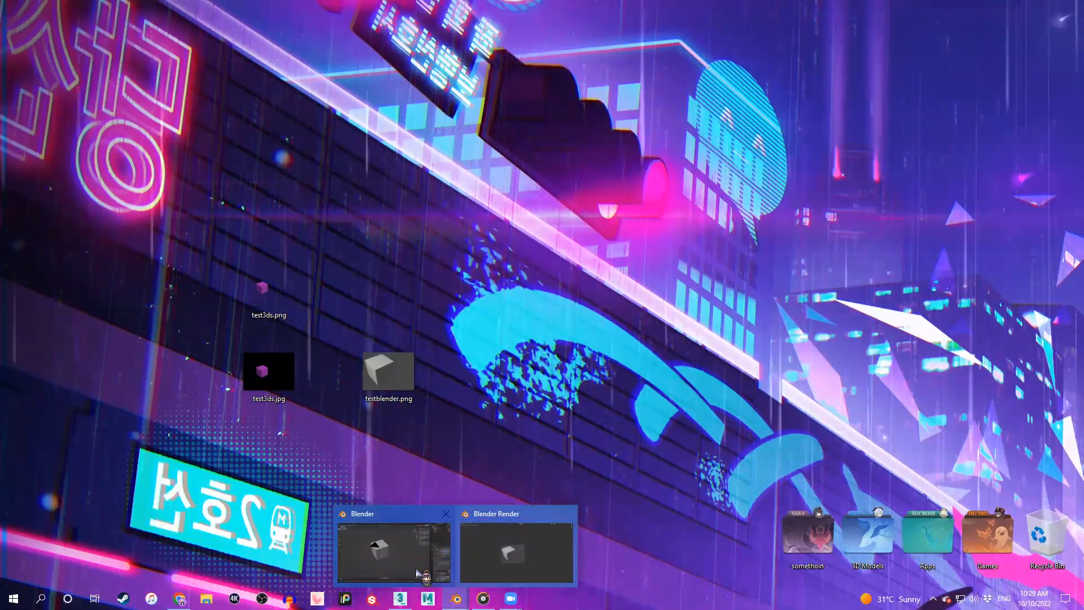
Switch back to the main Blender window and enable Transparent in the Film section of the render properties
left_click(426, 535)
scroll(668, 271, "up", 1)
middle_click_drag(668, 271, 557, 254)
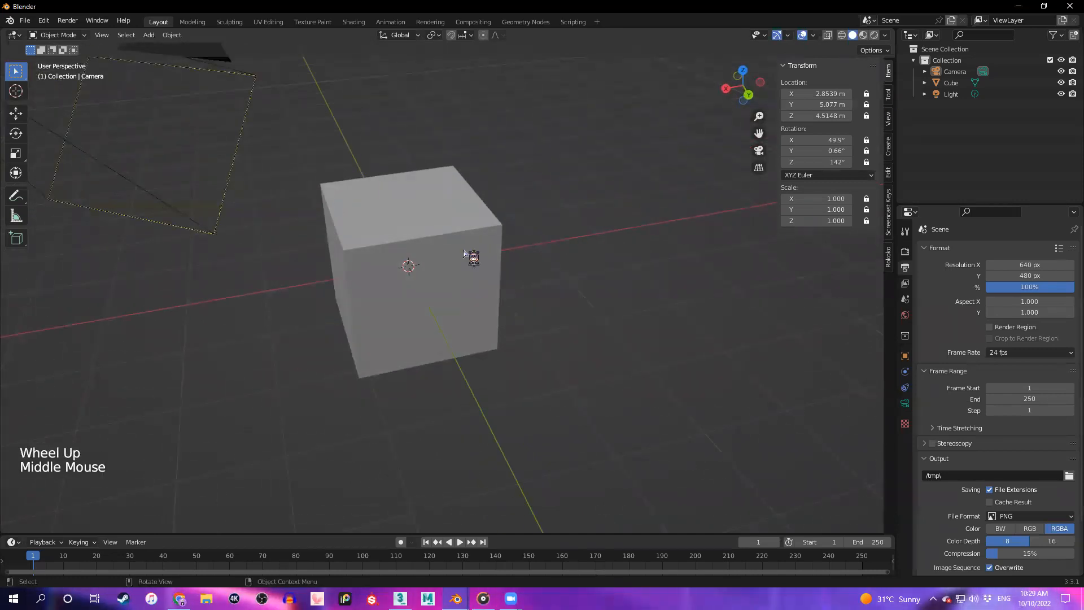
scroll(1000, 360, "down", 5)
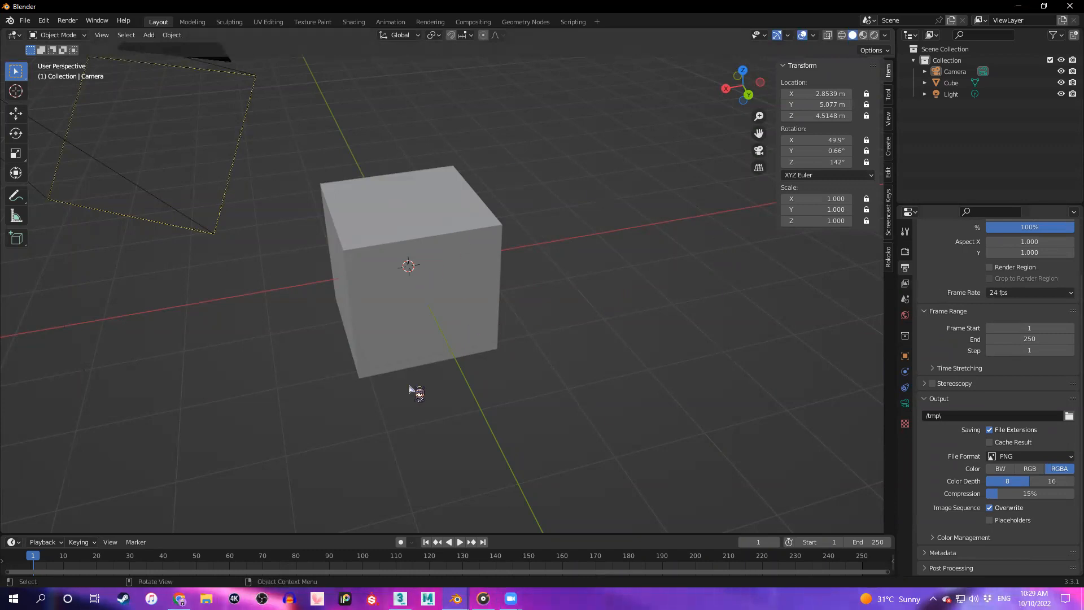
left_click(905, 252)
scroll(929, 353, "down", 3)
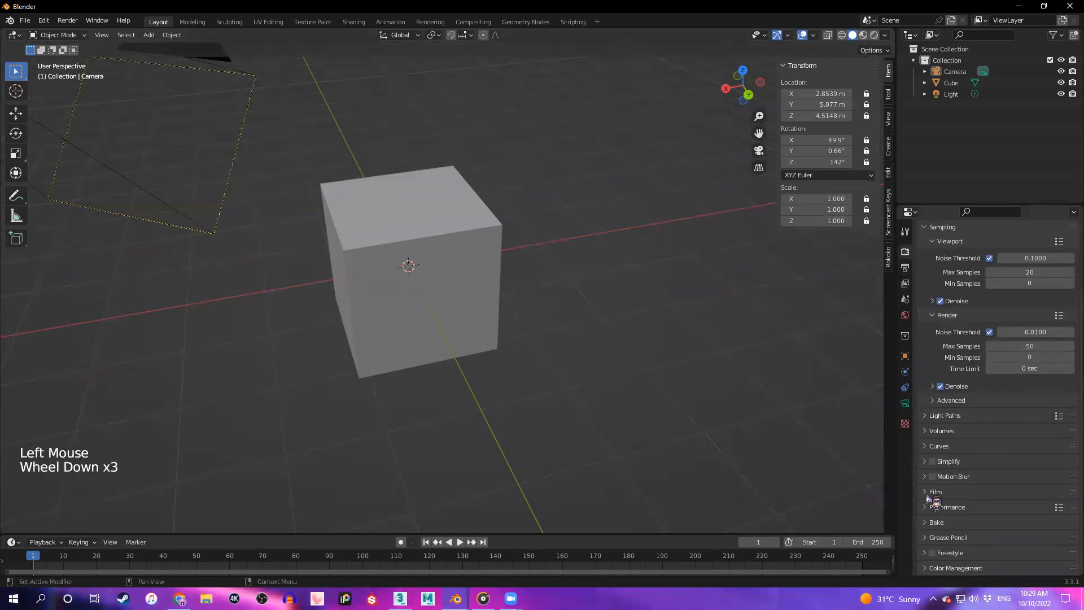
scroll(954, 316, "up", 4)
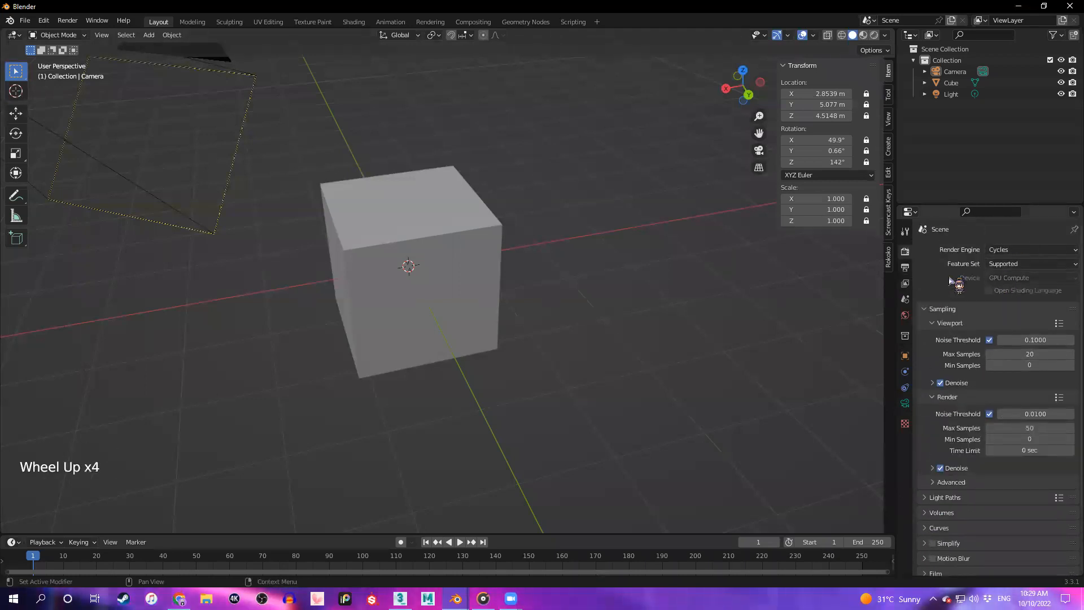
scroll(976, 350, "down", 3)
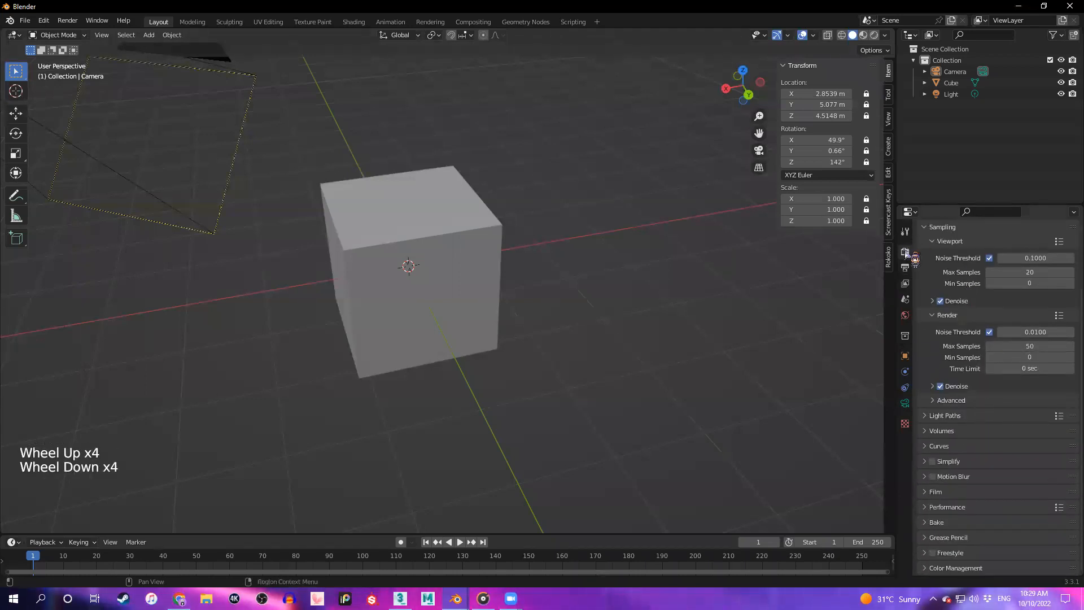
left_click(932, 492)
scroll(954, 489, "down", 4)
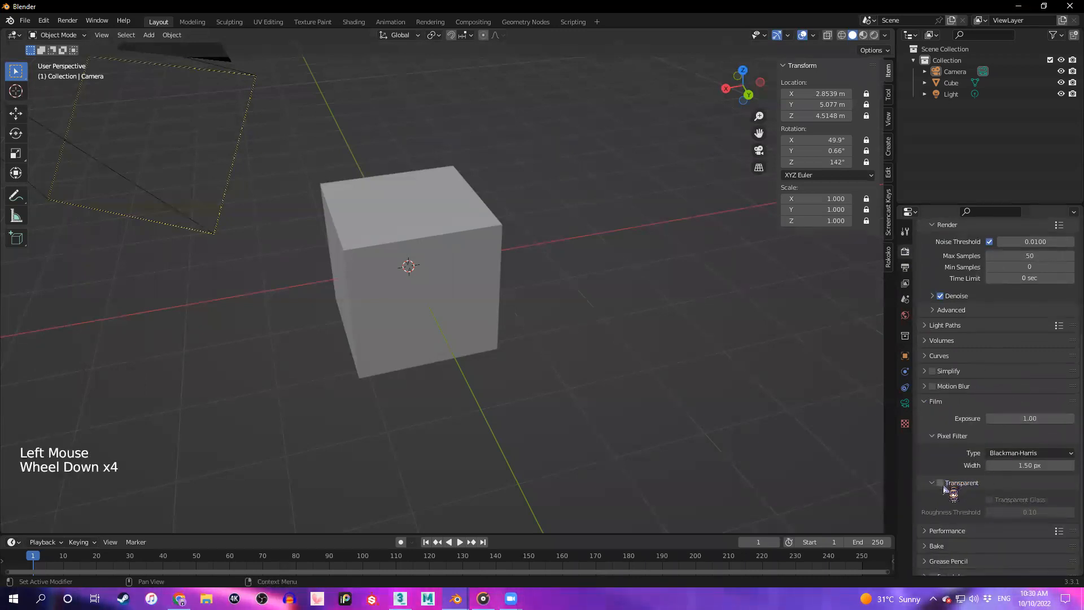
left_click(941, 483)
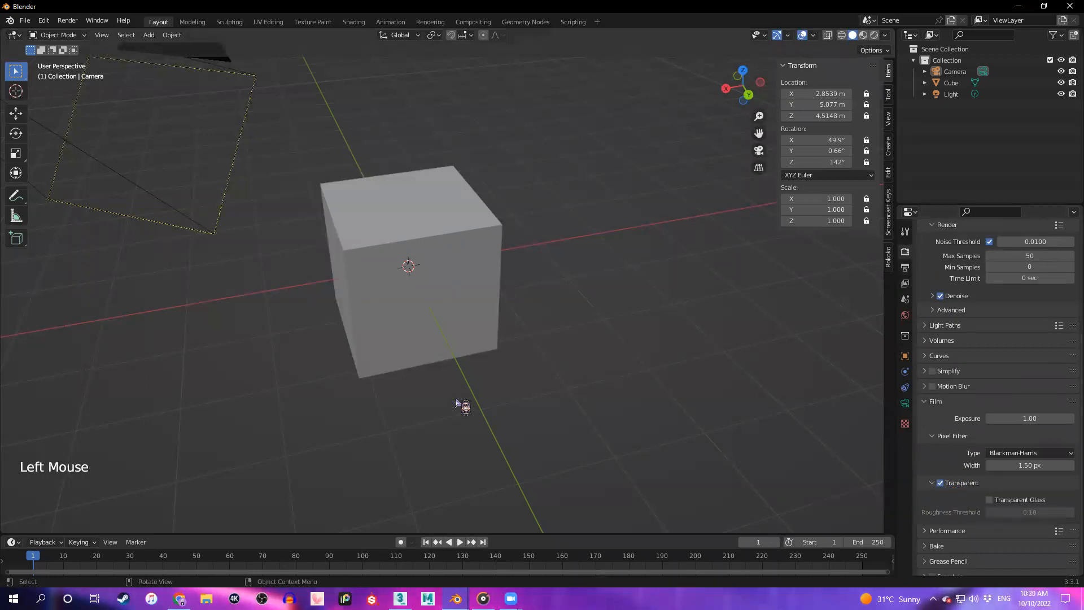
Render the cube again with the transparent film and zoom in on its background
key("F12")
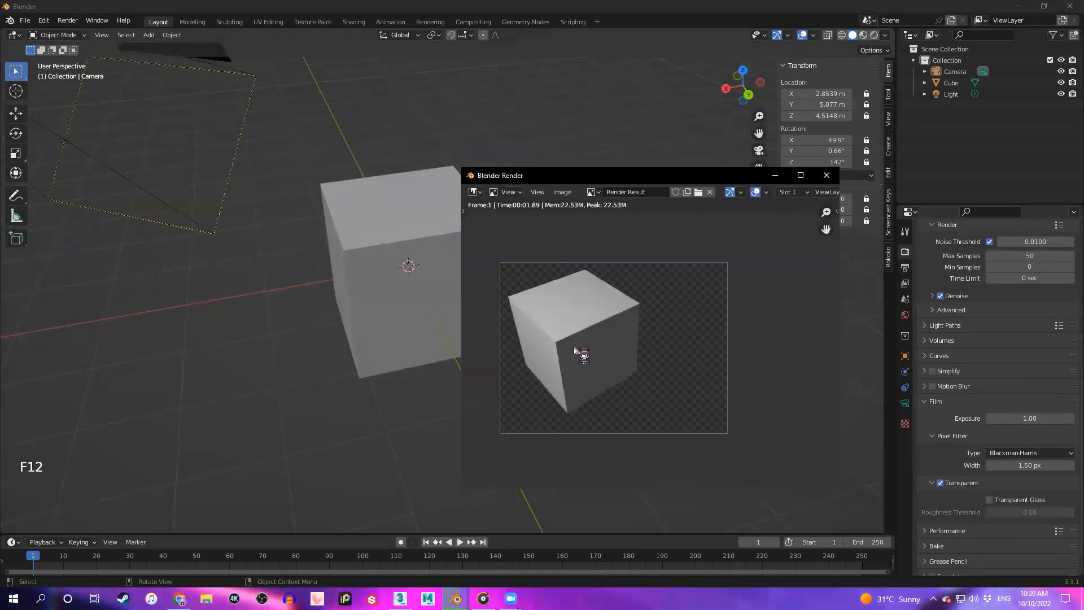
scroll(572, 339, "down", 2)
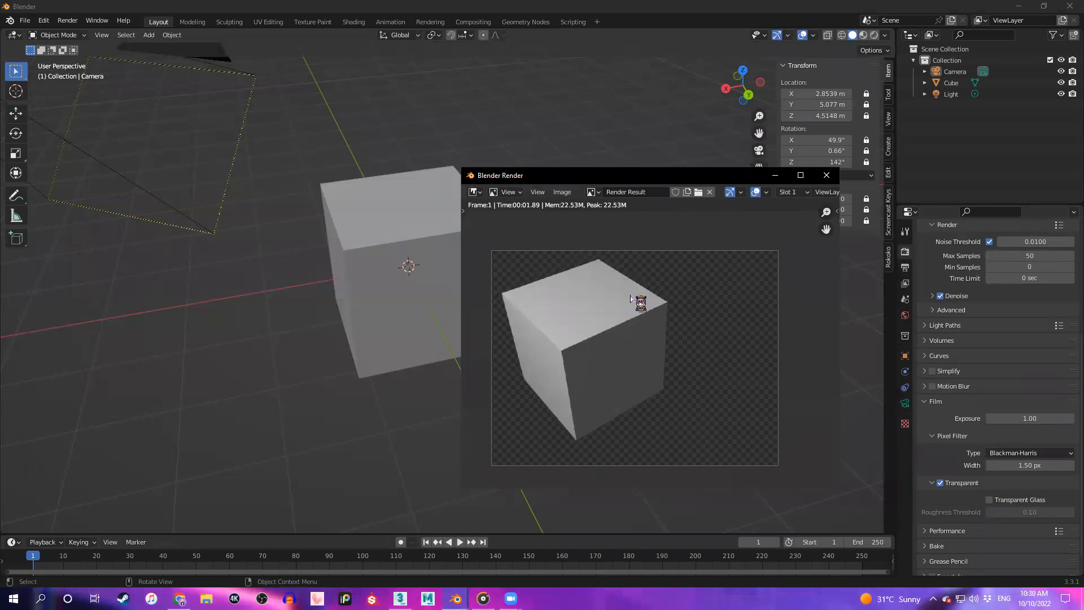
scroll(653, 326, "up", 1)
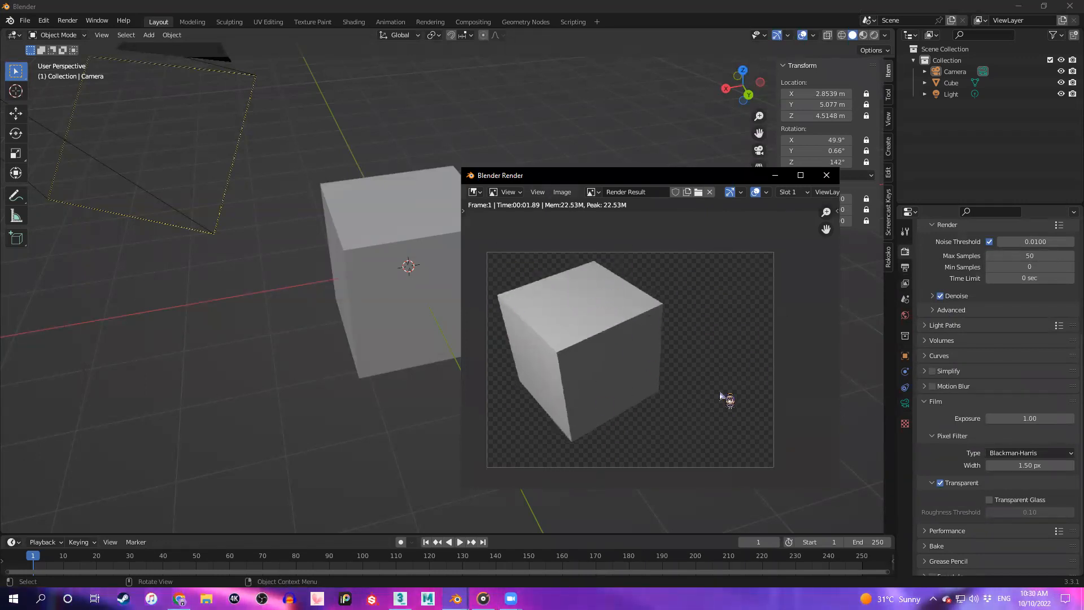
Start saving the new render to the Desktop folder as testblender2.png
left_click(561, 193)
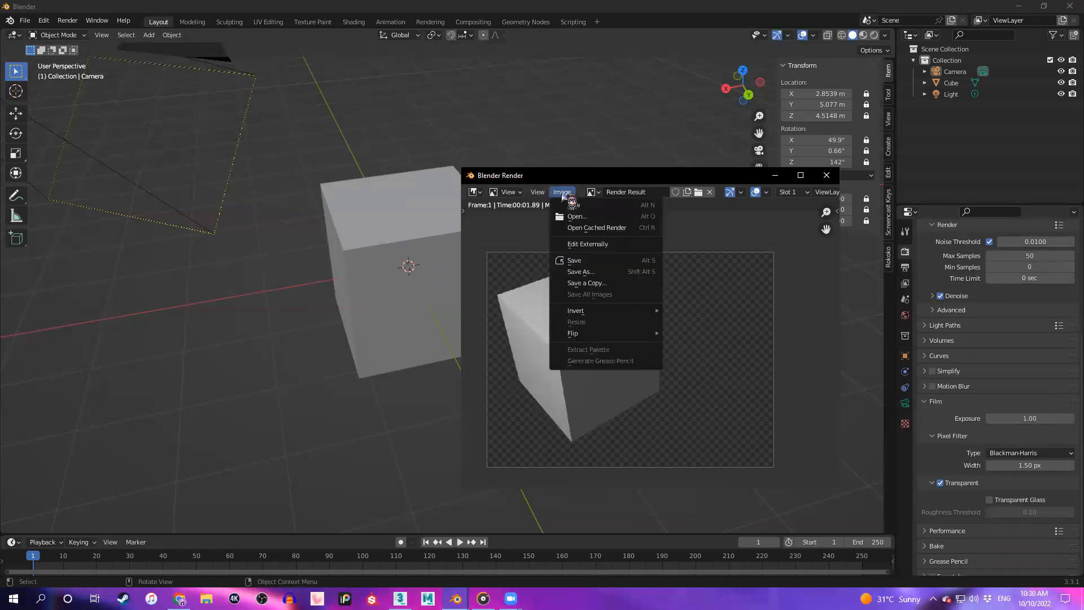
left_click(571, 260)
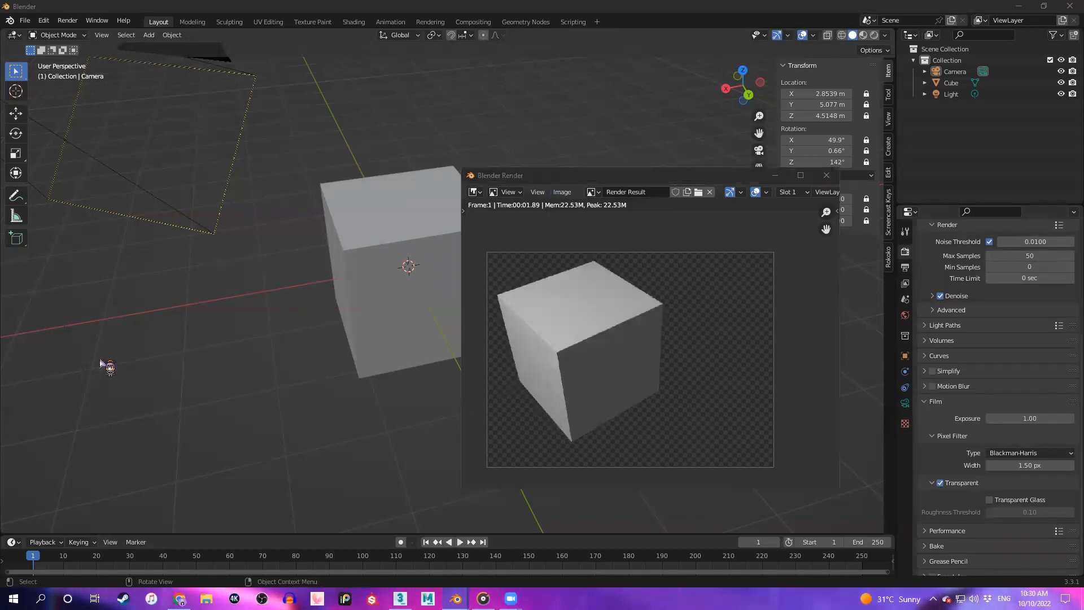
left_click(529, 527)
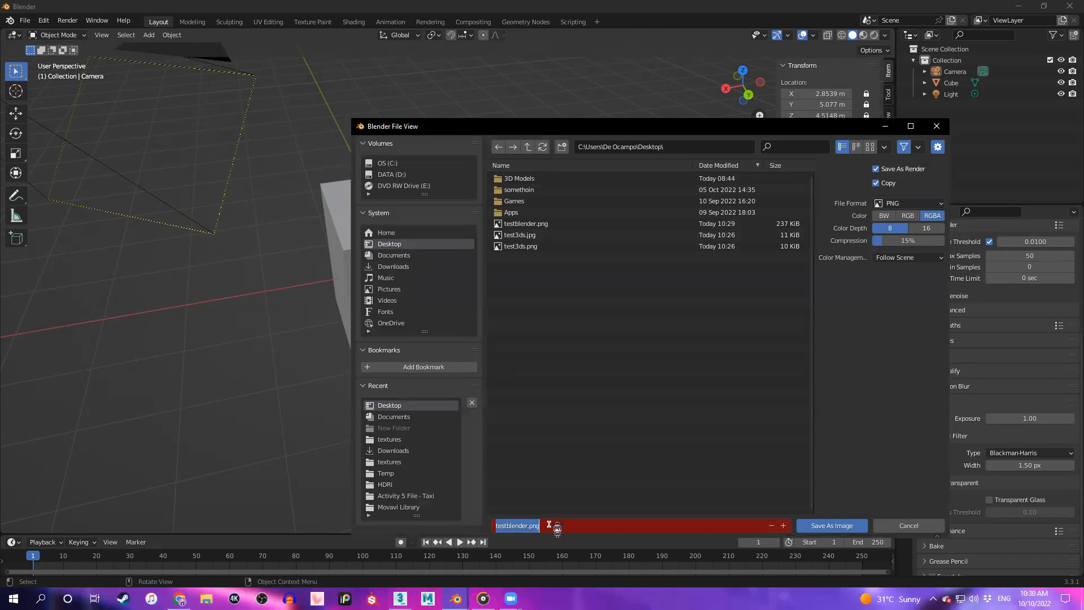
left_click(528, 526)
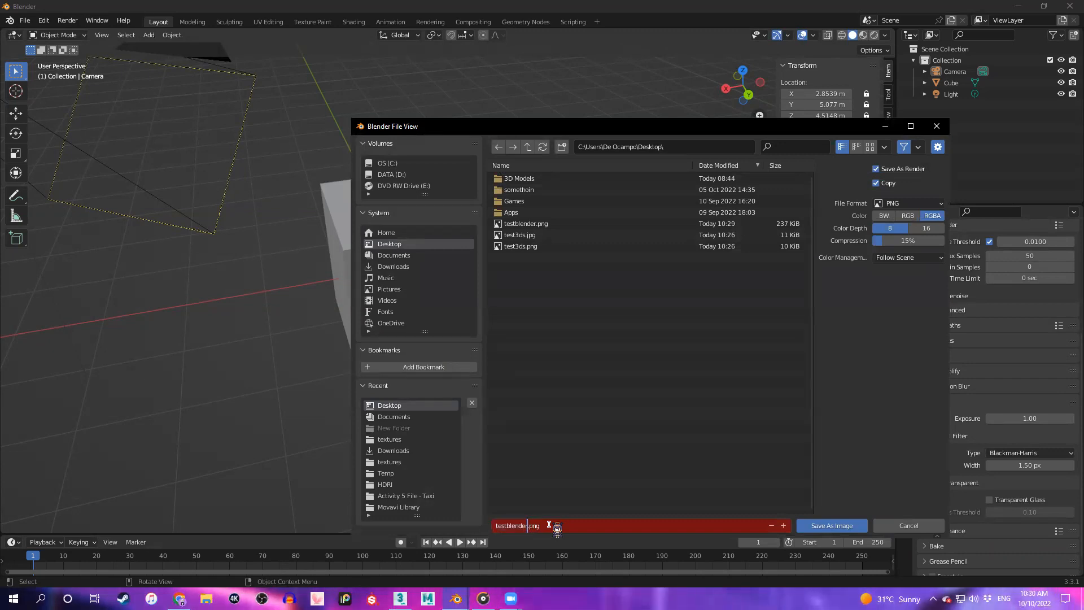
type("2")
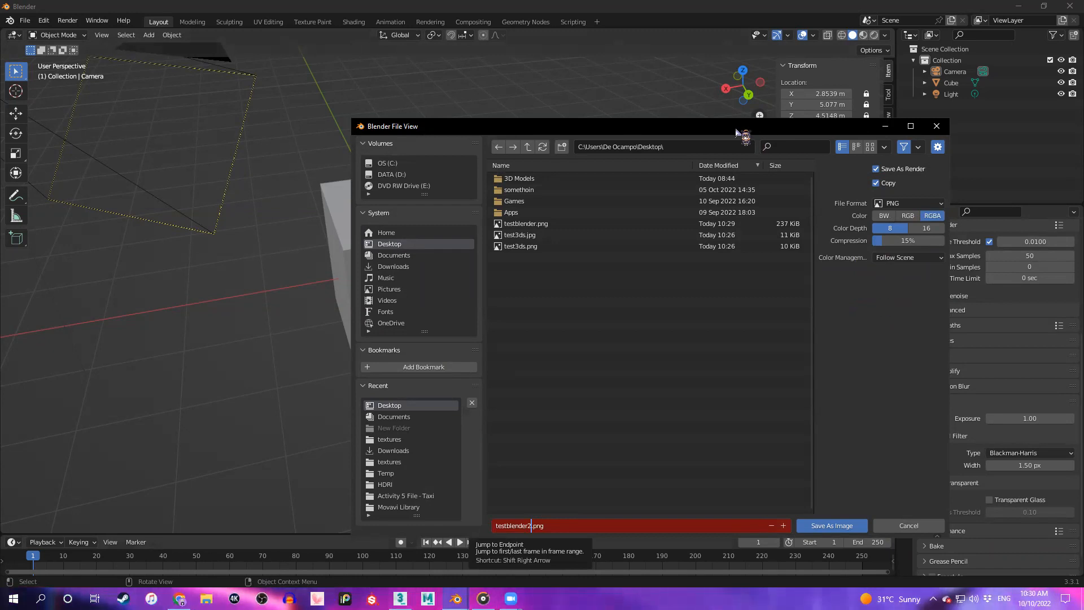
Arrange the save dialog and the render window side by side so both are fully readable
left_click_drag(736, 132, 247, 104)
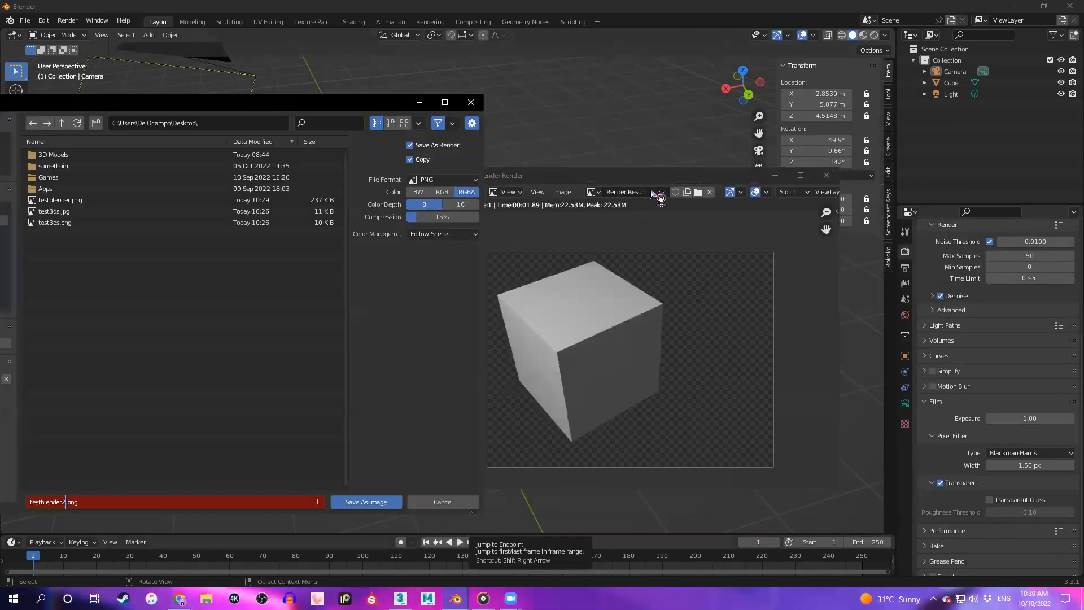
left_click(248, 104)
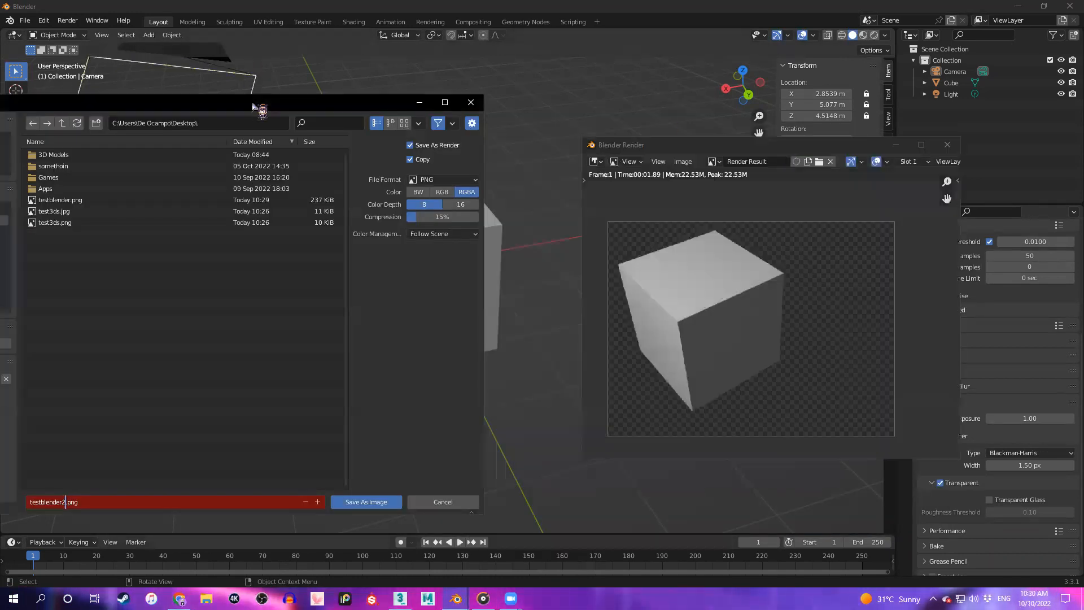
left_click_drag(252, 106, 348, 104)
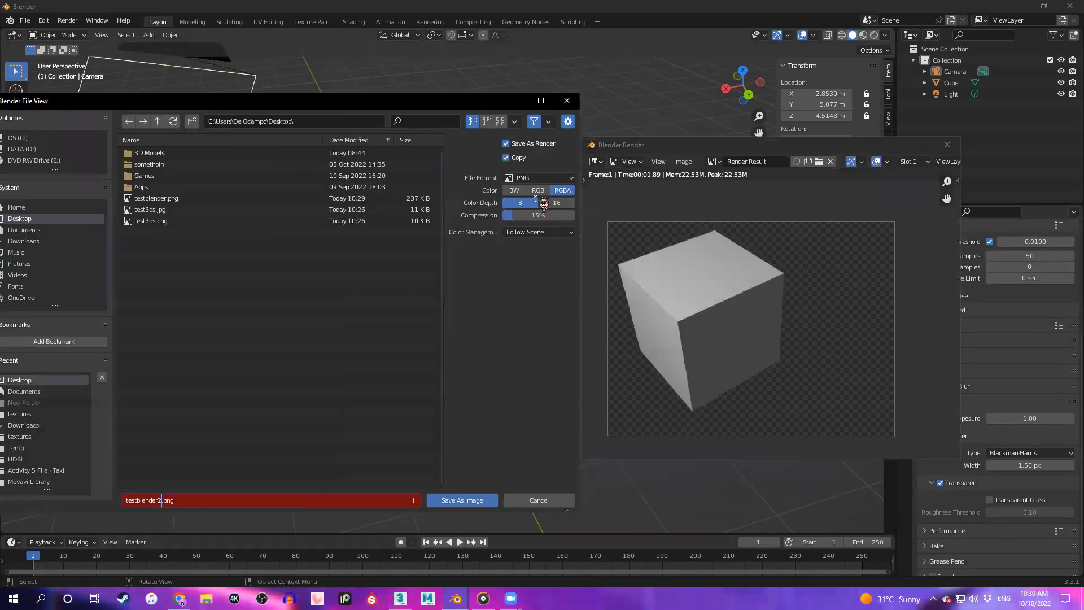
Finish saving the render as testblender2.png and place its desktop icon directly above testblender.png
left_click(482, 501)
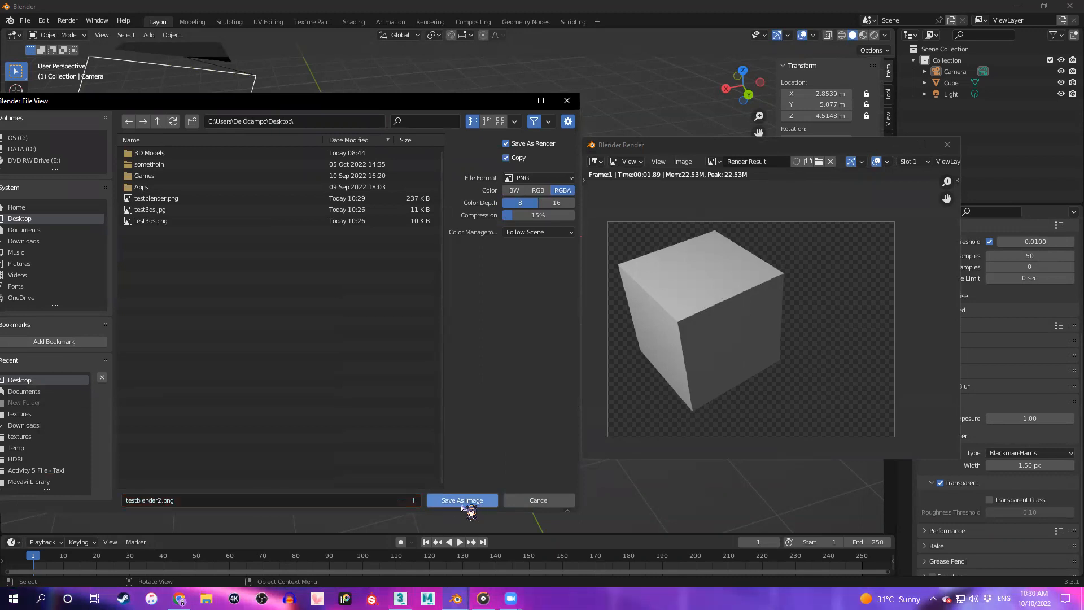
left_click(463, 501)
left_click(1016, 6)
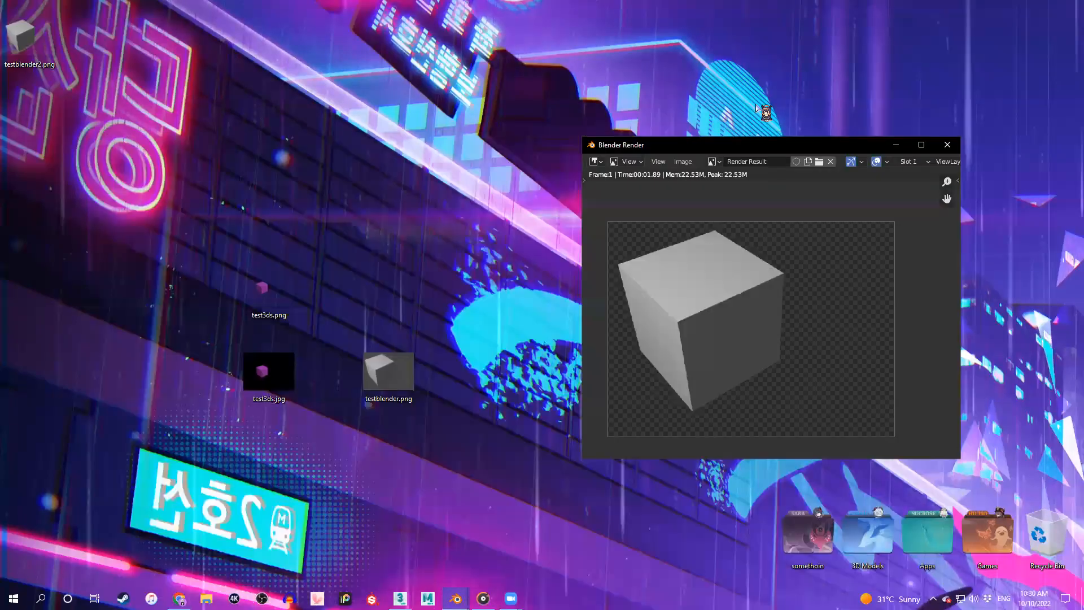
left_click_drag(28, 37, 381, 289)
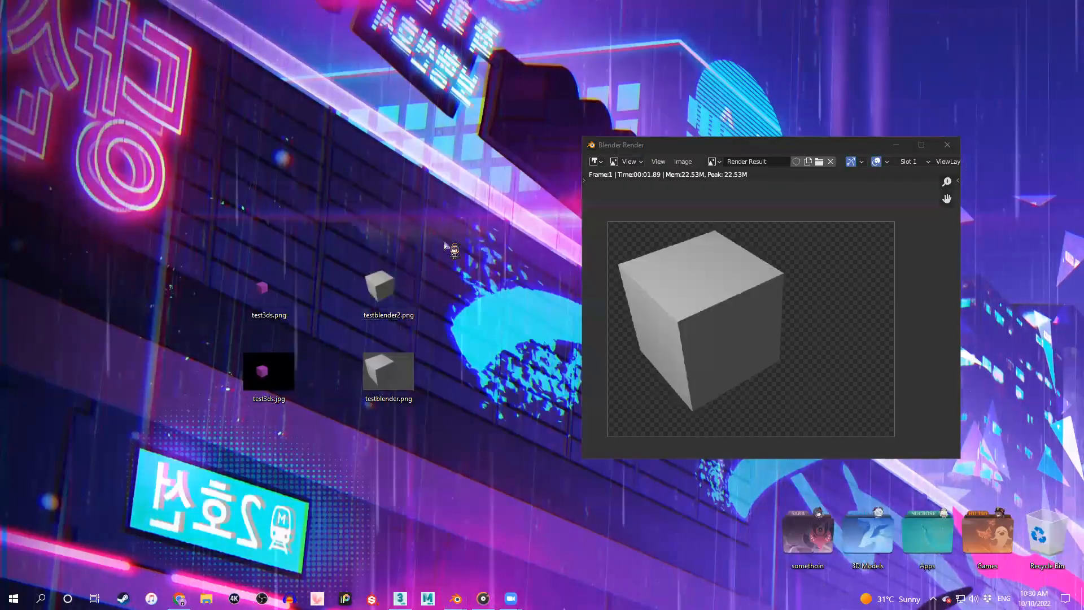
View the saved testblender2.png from the desktop, and close both the image and the Blender render window
double_click(390, 288)
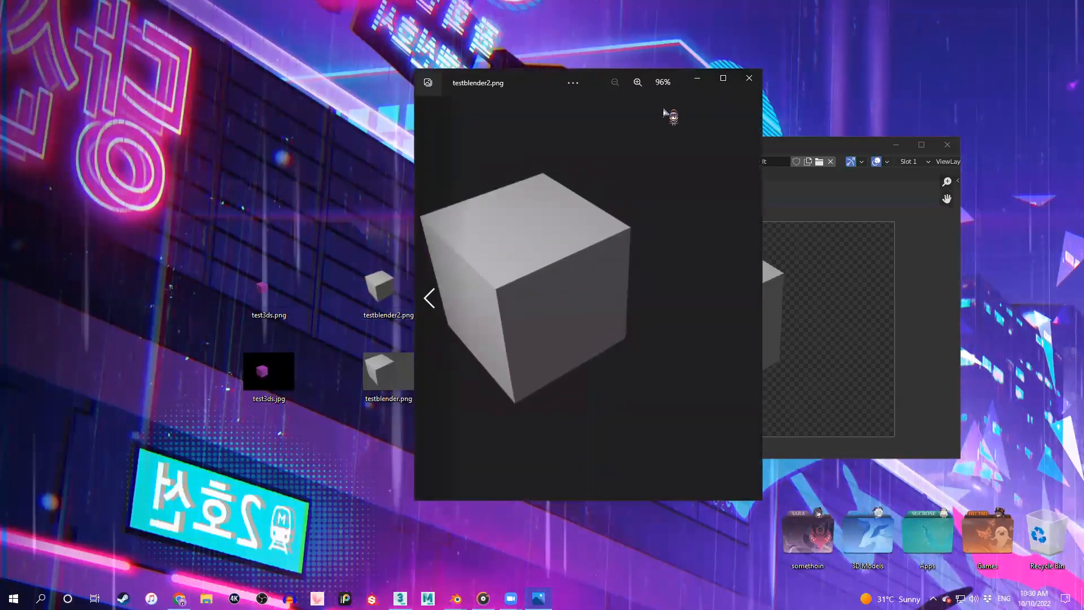
left_click(749, 80)
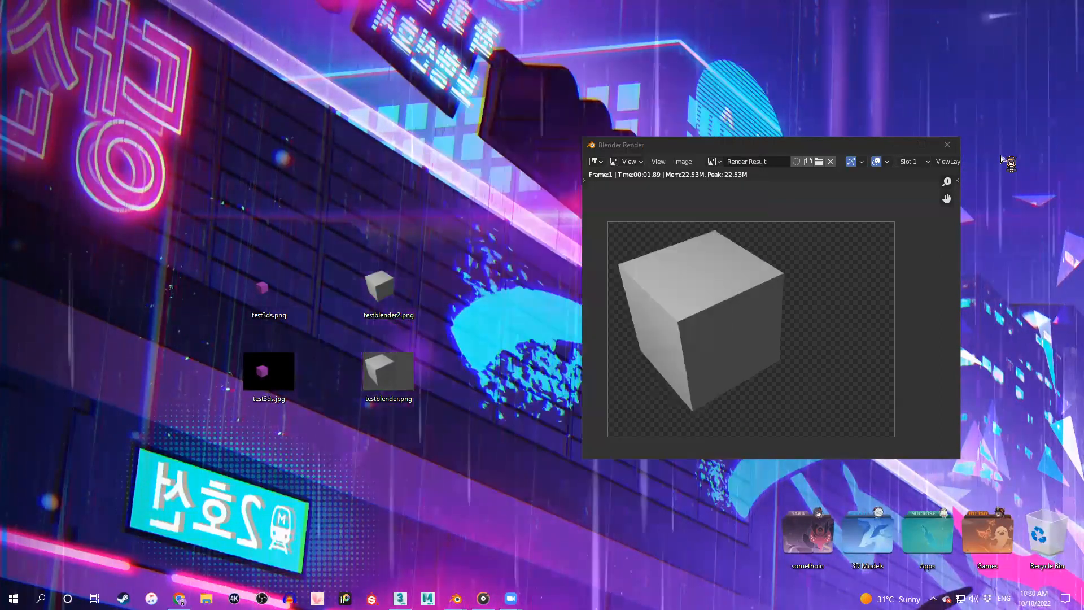
left_click(947, 149)
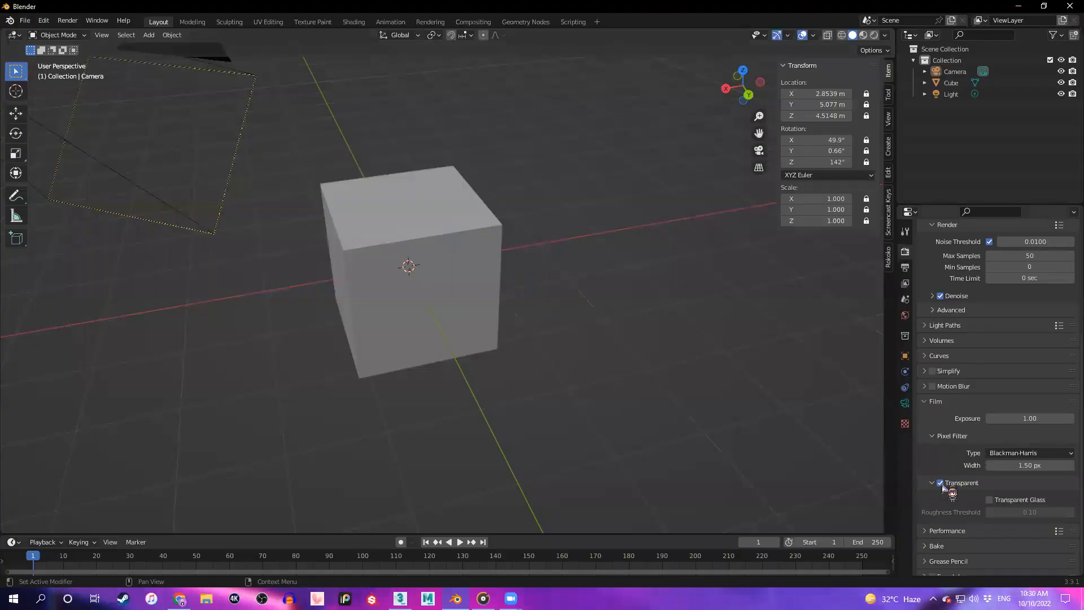
Disable Transparent in the Film section of Blender's render properties
left_click(940, 484)
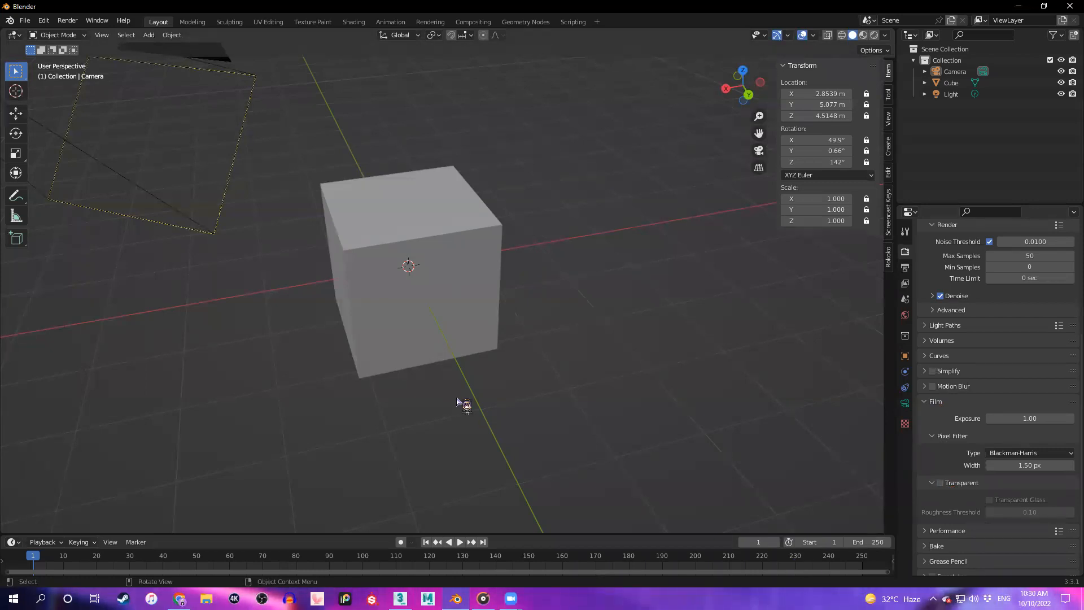
scroll(1041, 418, "up", 3)
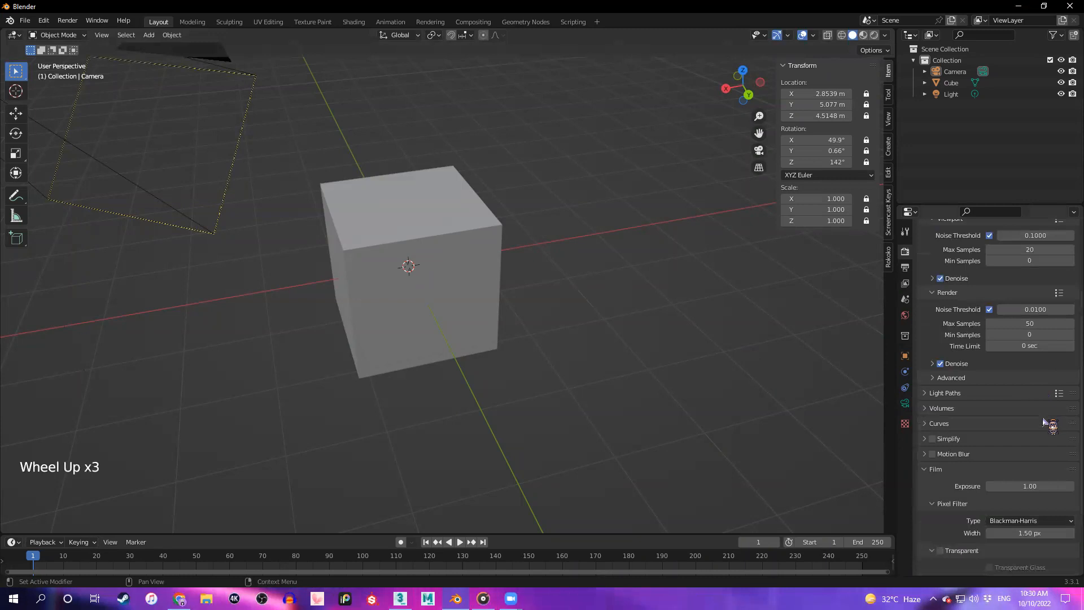
scroll(1041, 418, "down", 3)
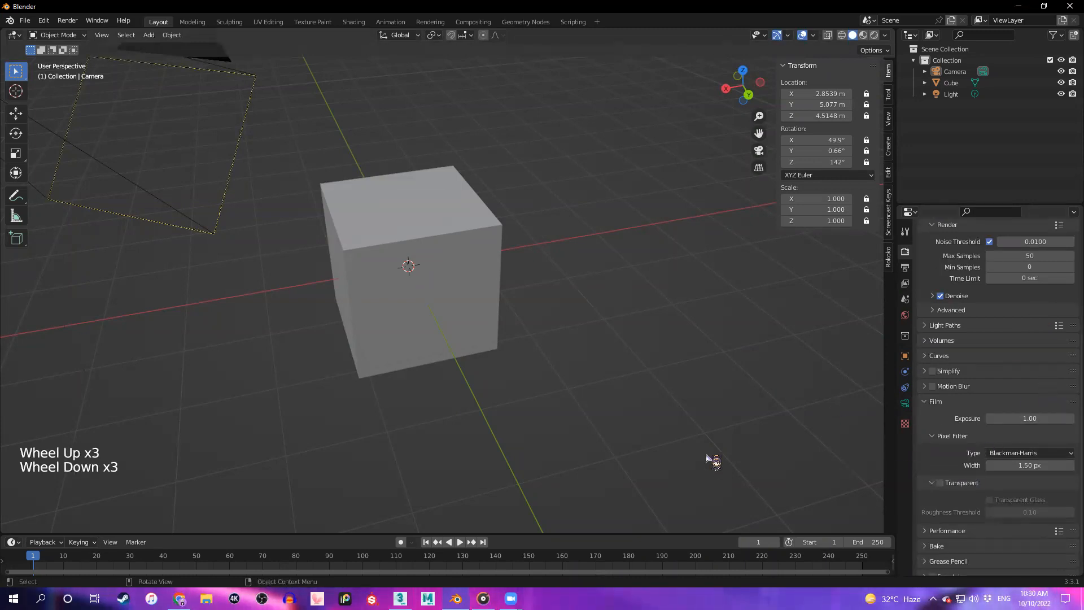
scroll(338, 285, "up", 1)
middle_click_drag(337, 285, 395, 317)
scroll(385, 269, "up", 1)
scroll(386, 312, "down", 2)
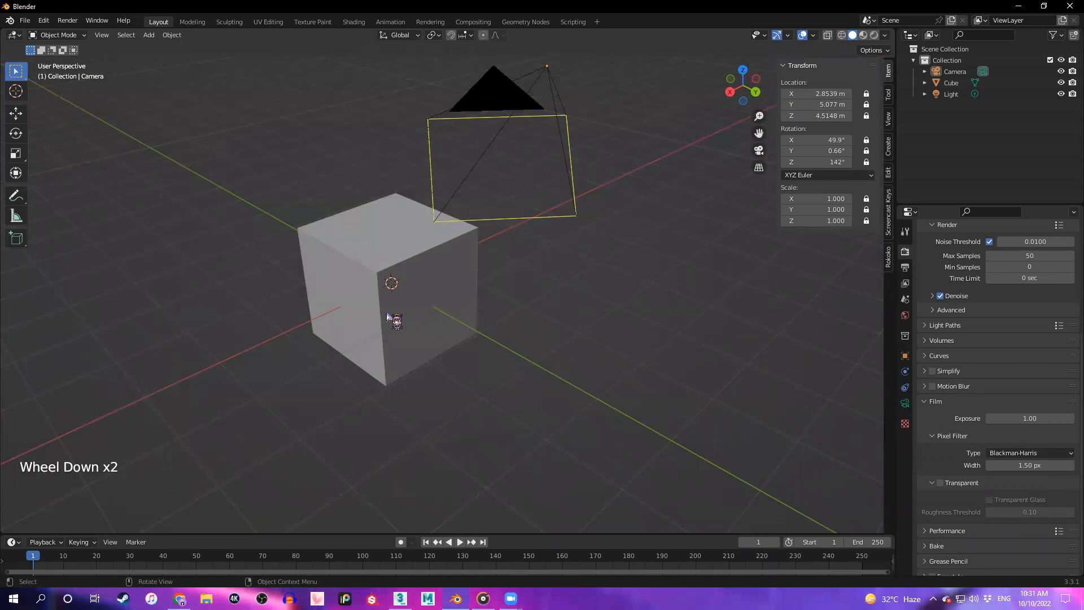
Render the cube without film transparency, bring up the image saving options, and leave them without saving
key("F12")
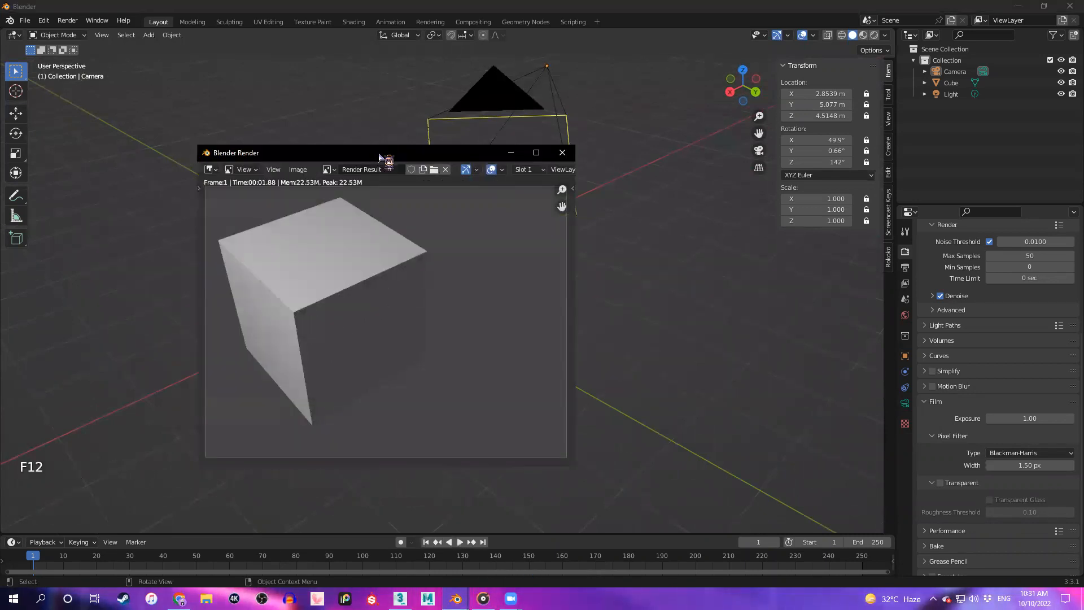
left_click_drag(382, 157, 685, 202)
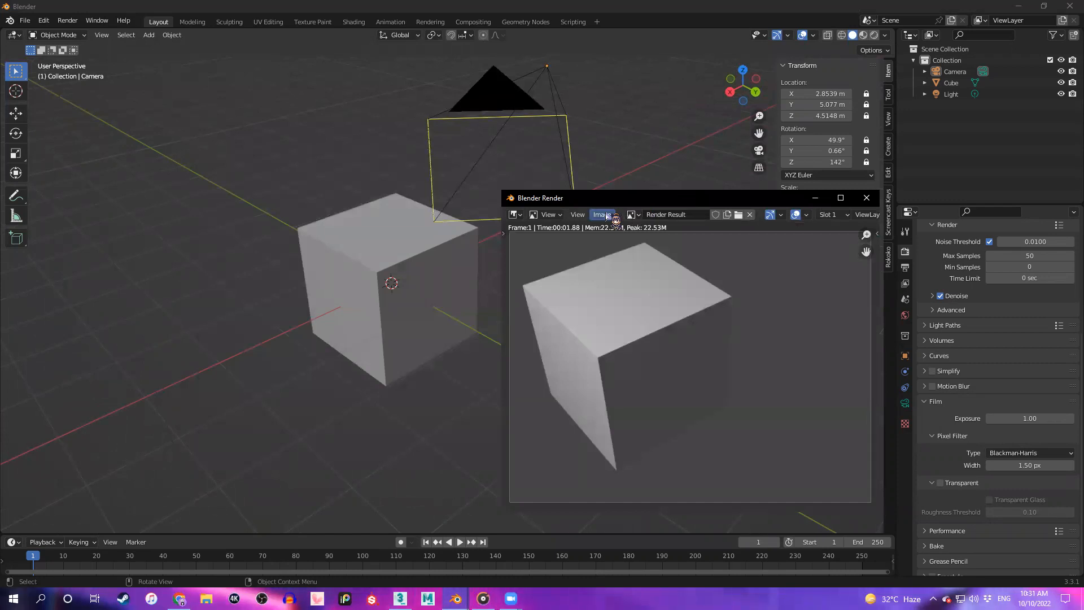
left_click(602, 215)
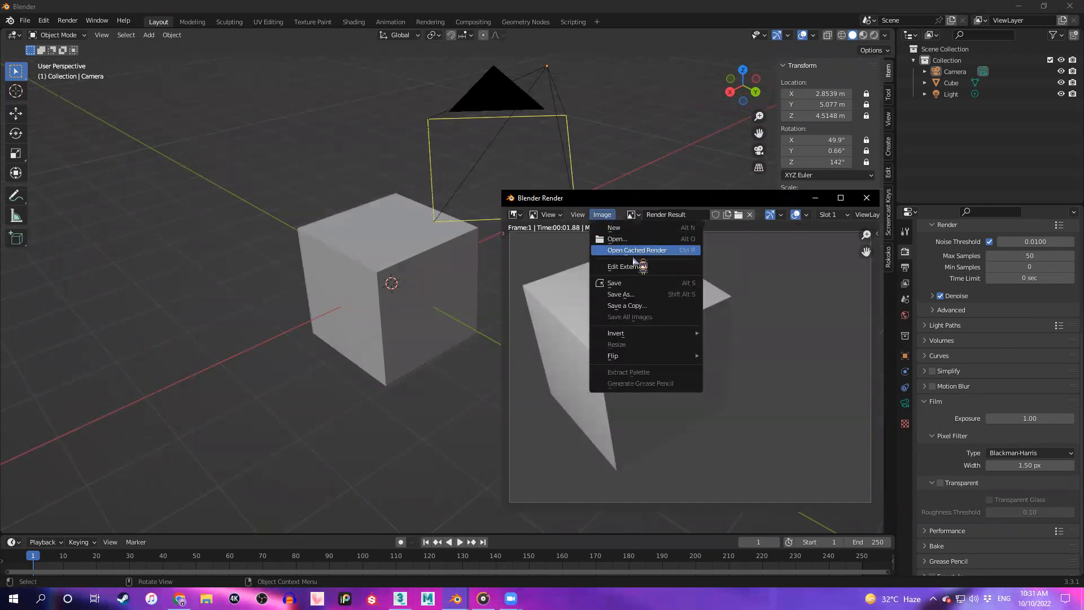
left_click(647, 284)
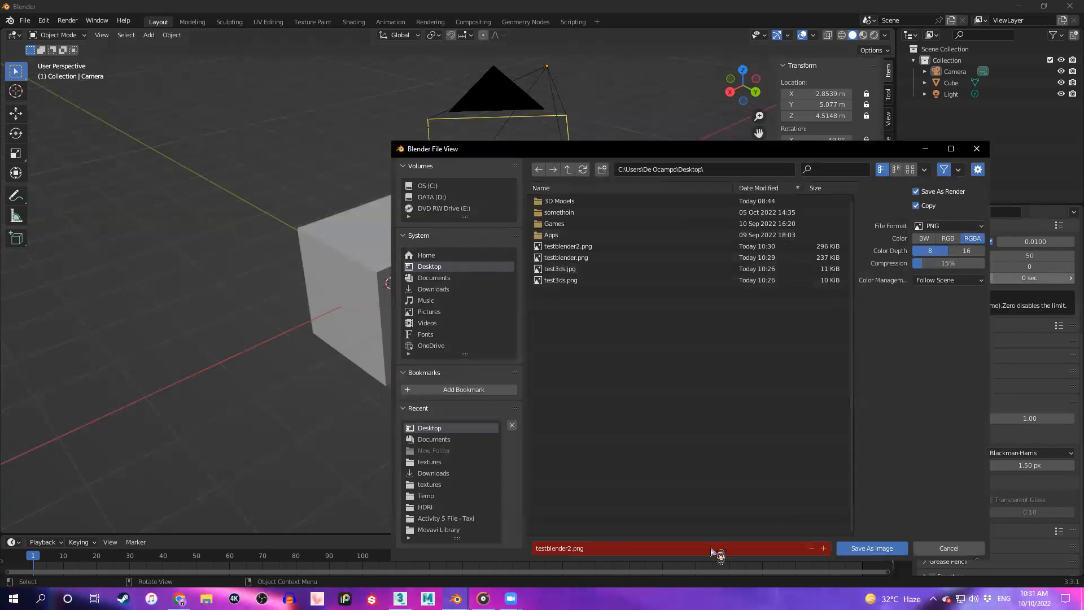
left_click(976, 148)
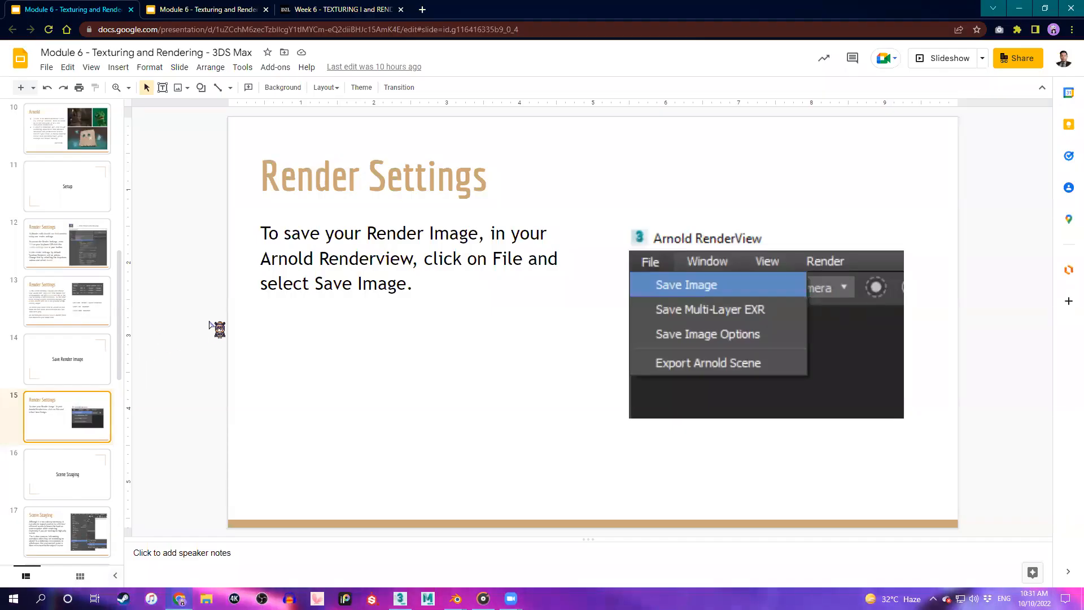
Return from the slides to the main Blender scene and select the light above the cube
mouse_move(455, 597)
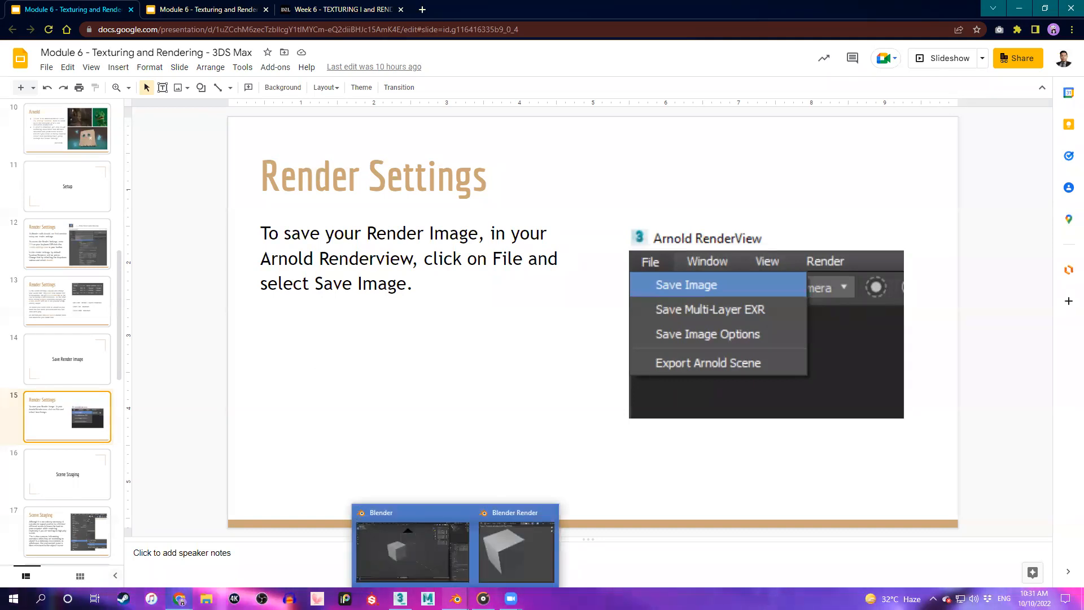
left_click(540, 549)
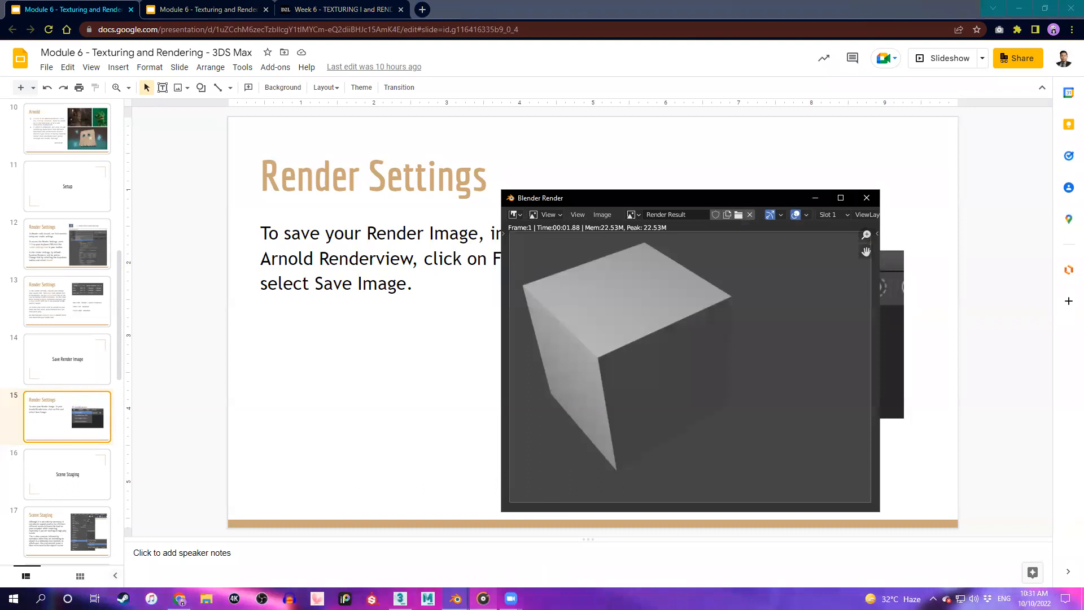
mouse_move(455, 597)
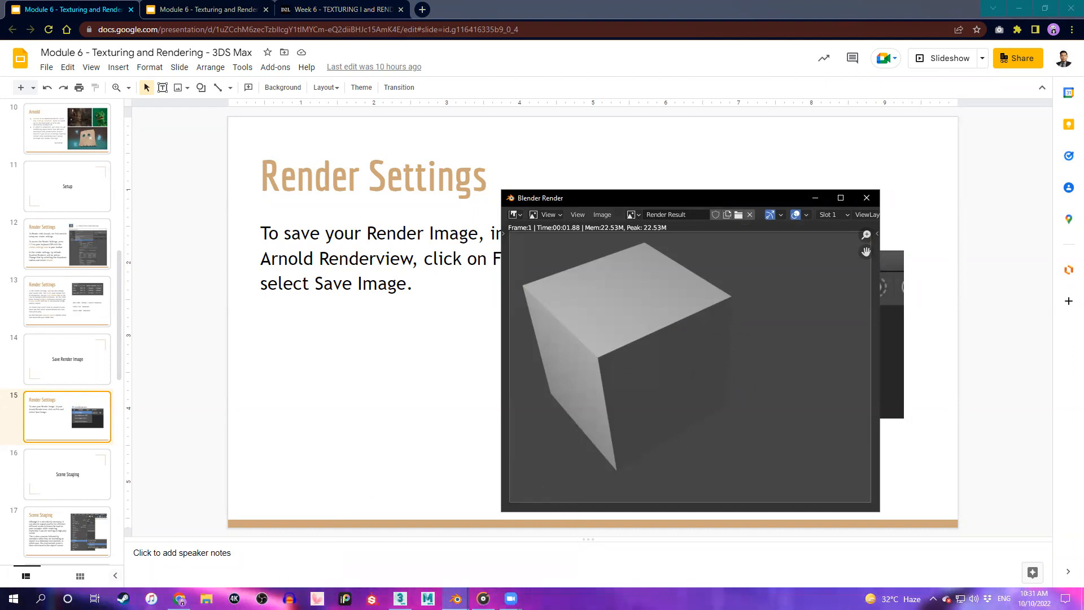
left_click(464, 556)
left_click(951, 94)
middle_click_drag(550, 270, 429, 296)
scroll(491, 287, "down", 2)
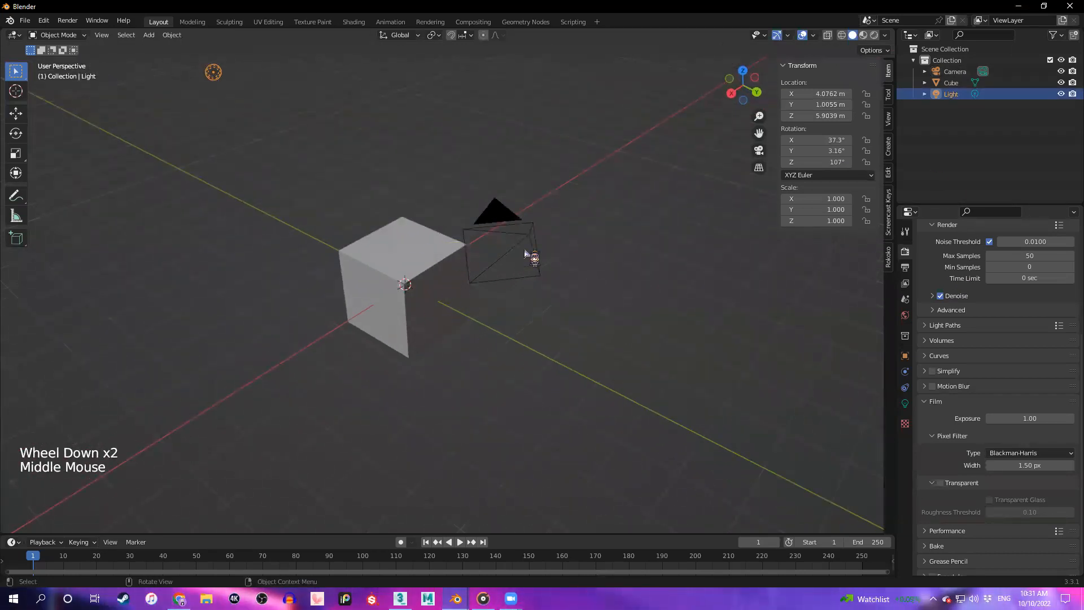
left_click(214, 73)
left_click(215, 74)
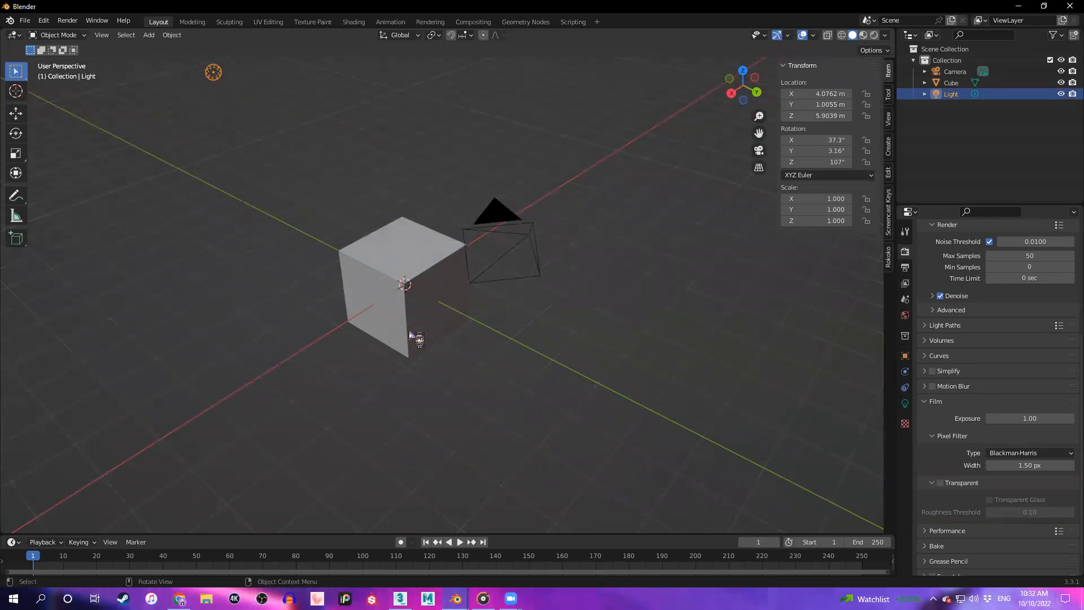
Preview the scene in Rendered shading and move the light to about X 2.31, Y 2.94, Z 6.01 m
middle_click_drag(435, 315, 391, 374)
mouse_move(411, 310)
middle_mouse_down()
mouse_move(395, 300)
mouse_move(428, 310)
middle_mouse_up()
middle_click_drag(264, 315, 255, 248)
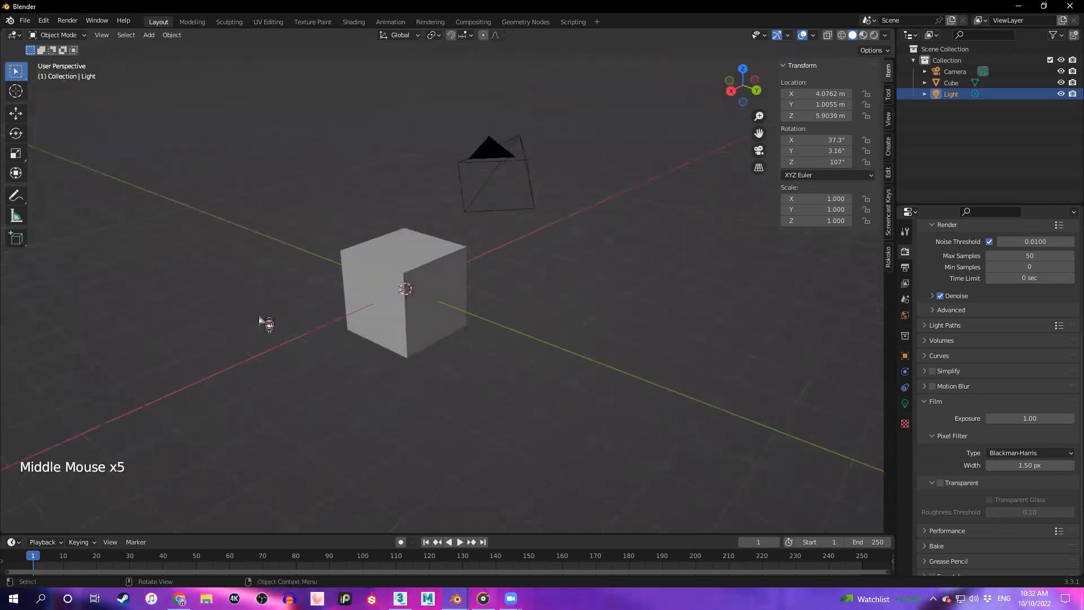
scroll(258, 315, "up", 2)
mouse_move(259, 315)
middle_mouse_down()
mouse_move(370, 306)
mouse_move(394, 292)
mouse_move(443, 349)
middle_mouse_up()
key("z")
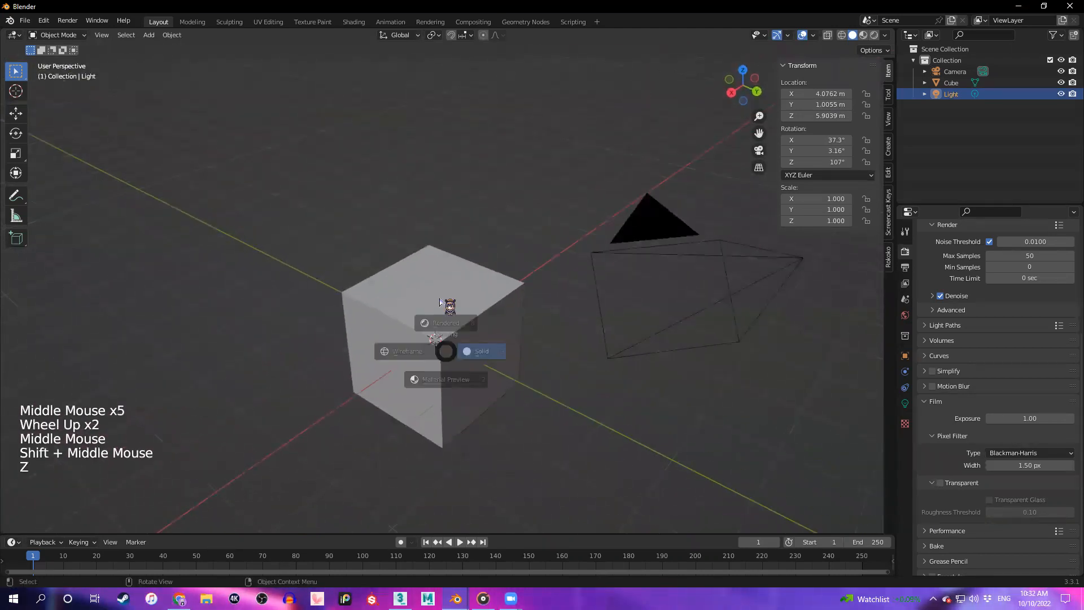
scroll(356, 339, "down", 1)
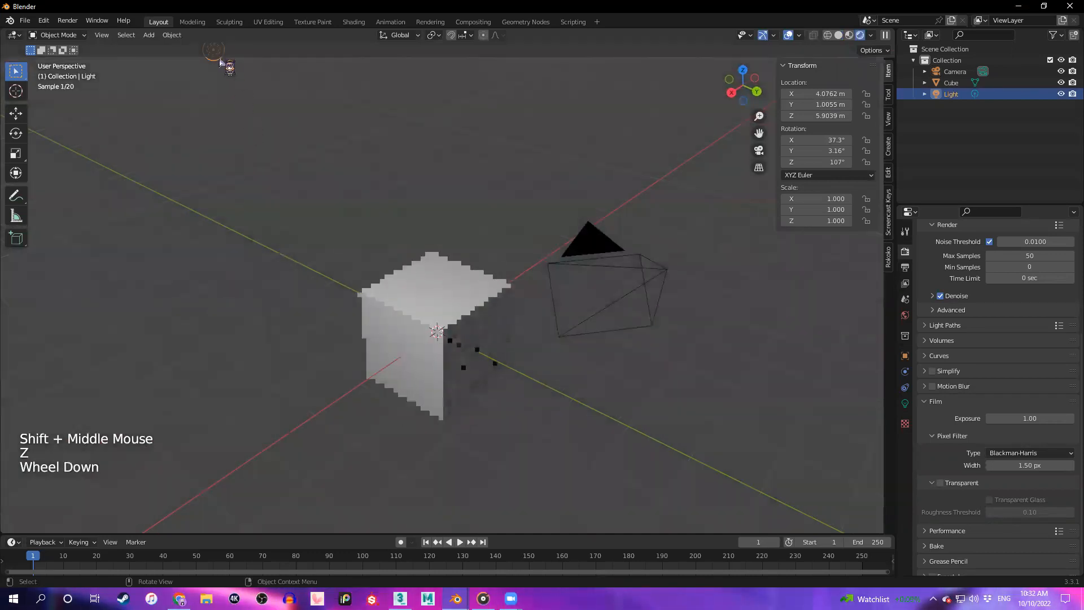
left_click(331, 300)
key("g")
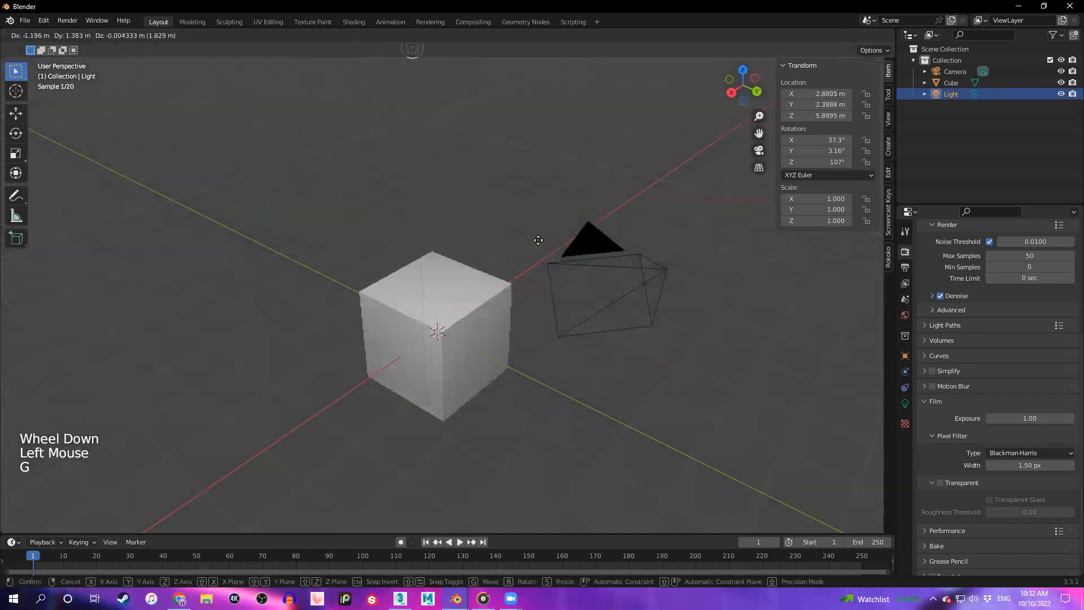
left_click(602, 229)
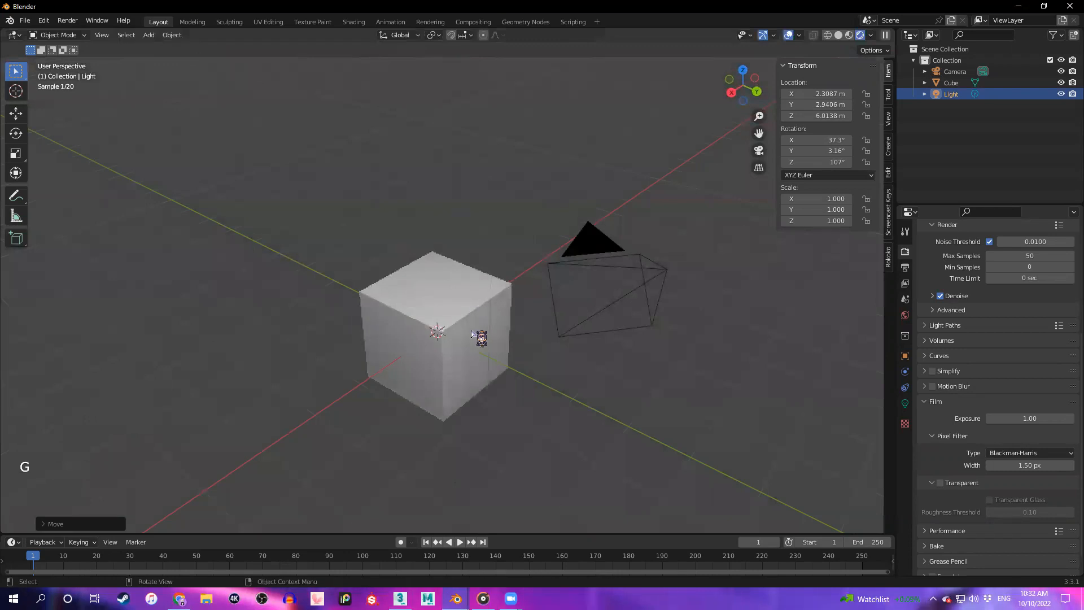
Set the viewport shading back to Solid
key("z")
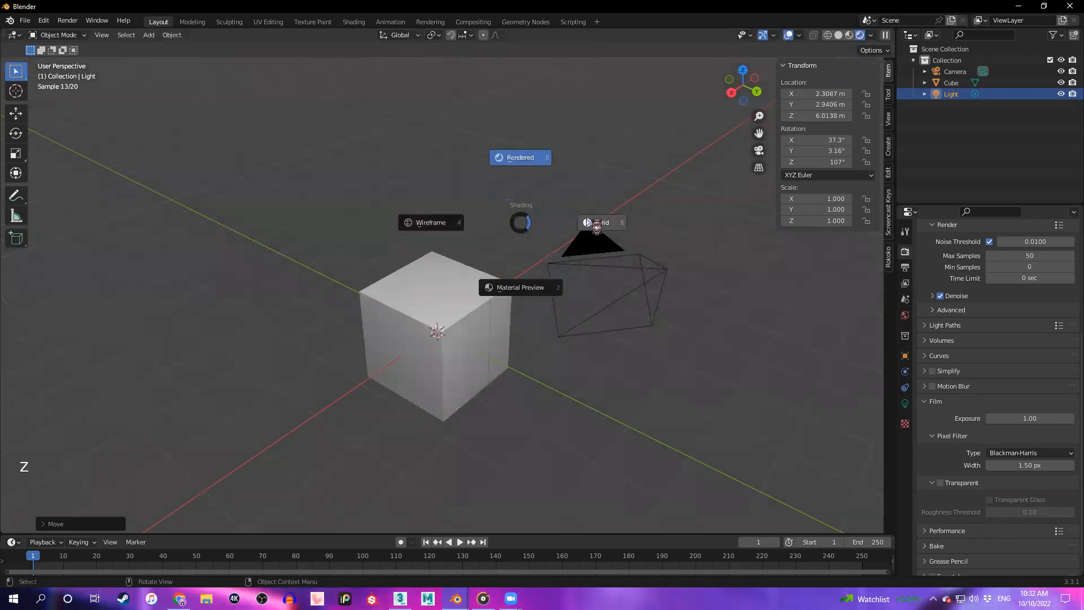
left_click(514, 229)
scroll(491, 232, "down", 1)
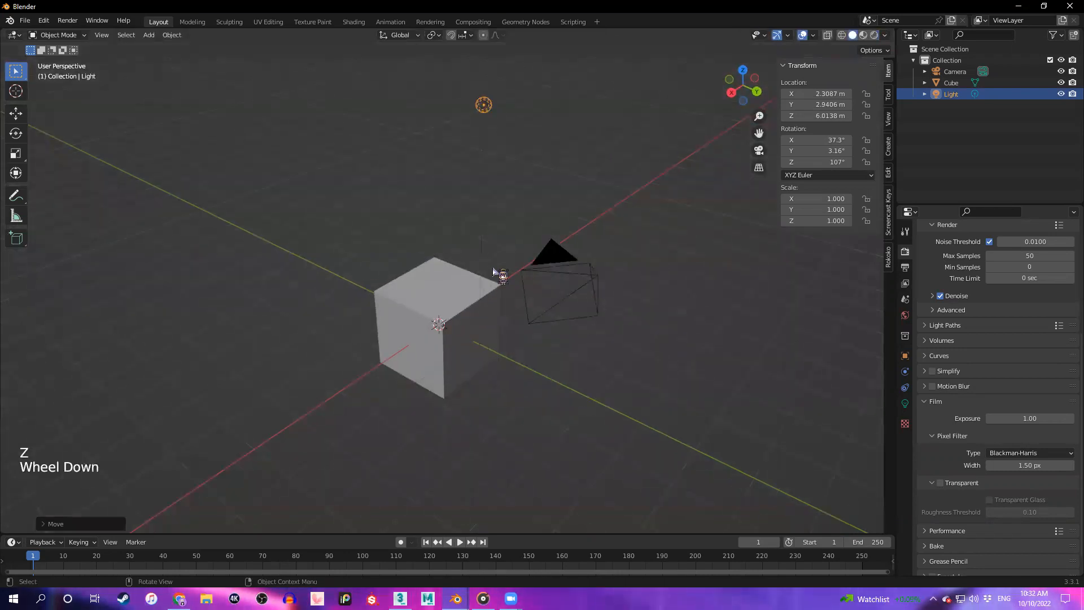
scroll(492, 269, "up", 2)
scroll(496, 238, "down", 1)
Delete the light, render the scene without it, and close the render window after inspecting the result
left_click(479, 157)
key("x")
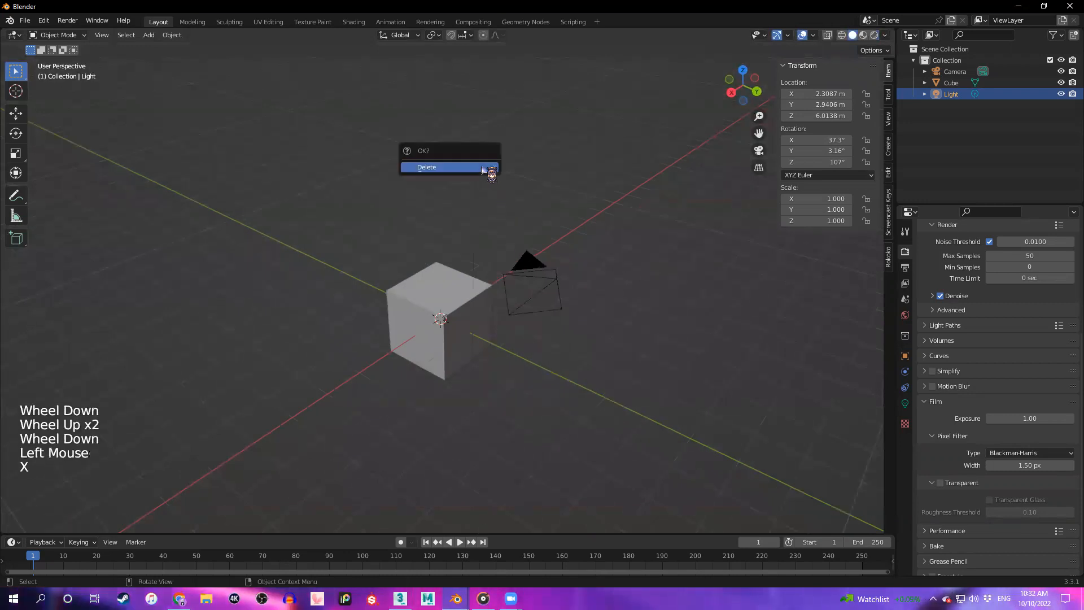
left_click(484, 167)
scroll(471, 285, "up", 1)
key("F12")
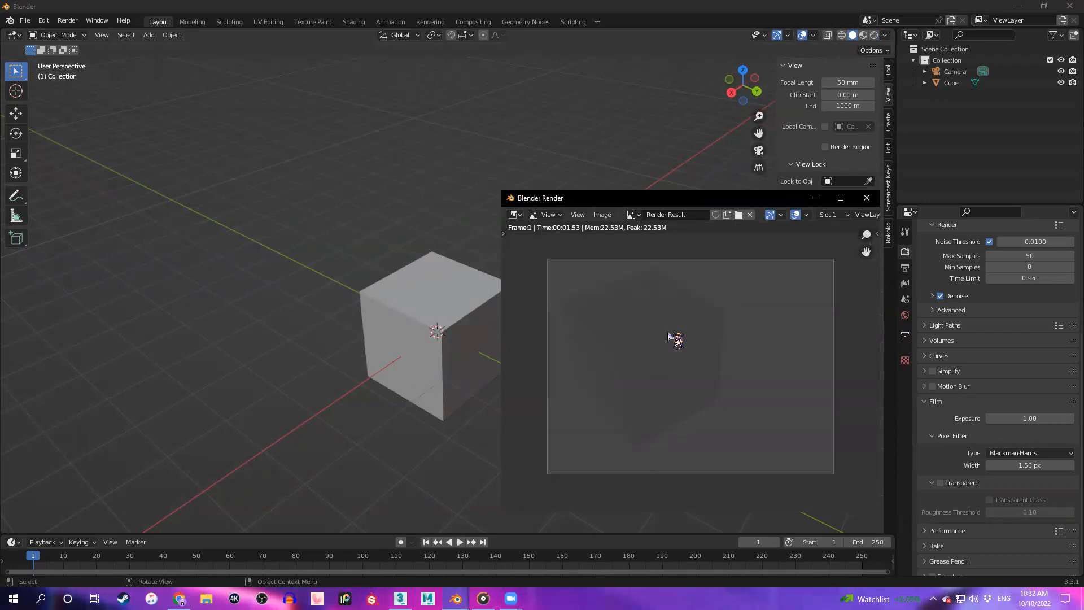
scroll(668, 331, "up", 1)
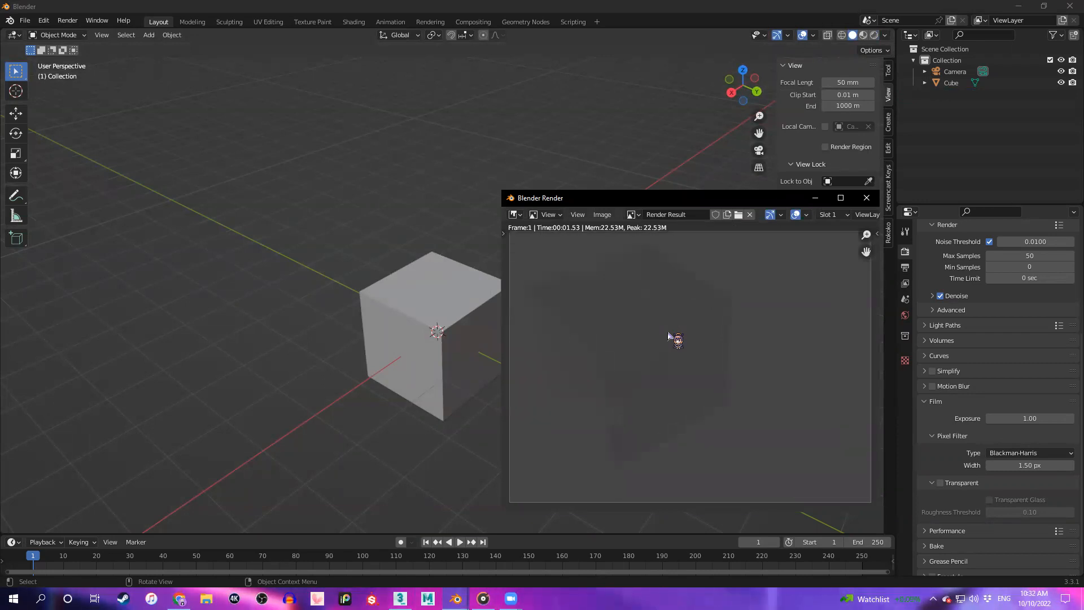
left_click(866, 199)
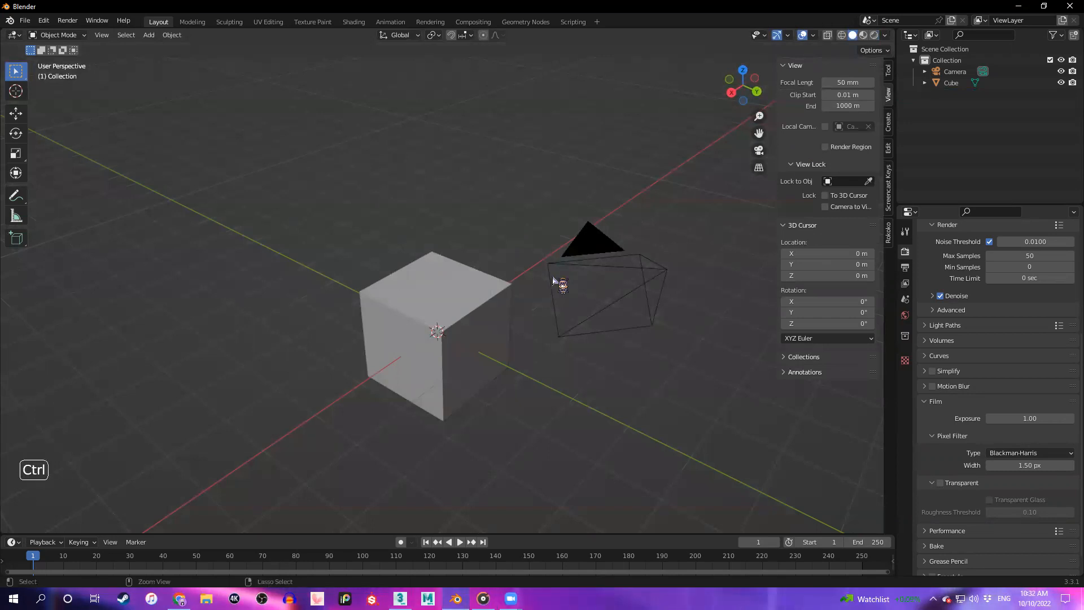
Undo the deletion of the light and select it in the scene collection
key("ctrl+z")
left_click(1000, 97)
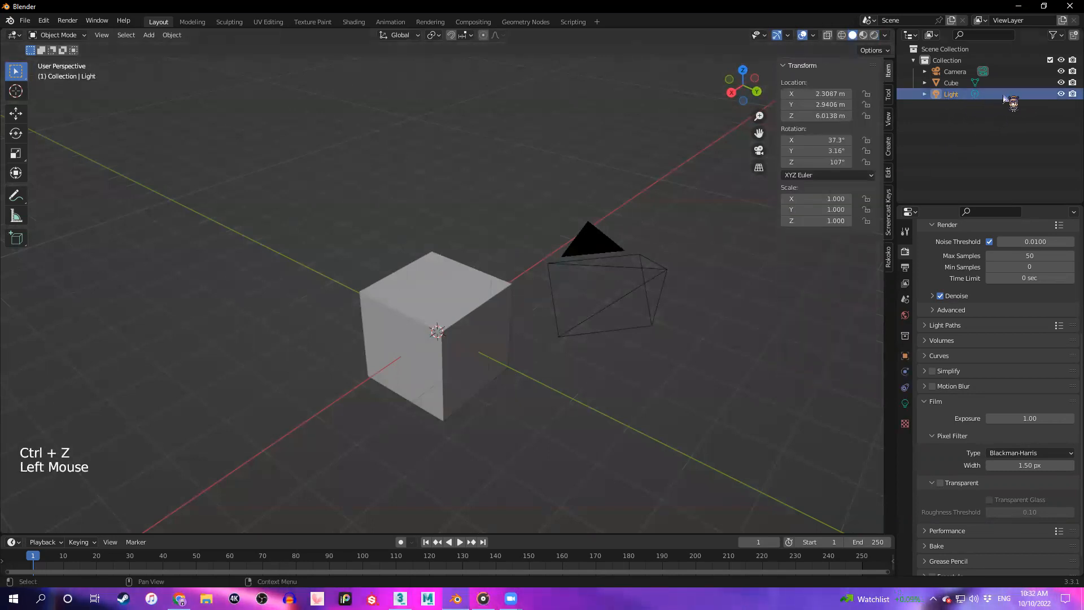
middle_click_drag(428, 303, 418, 310)
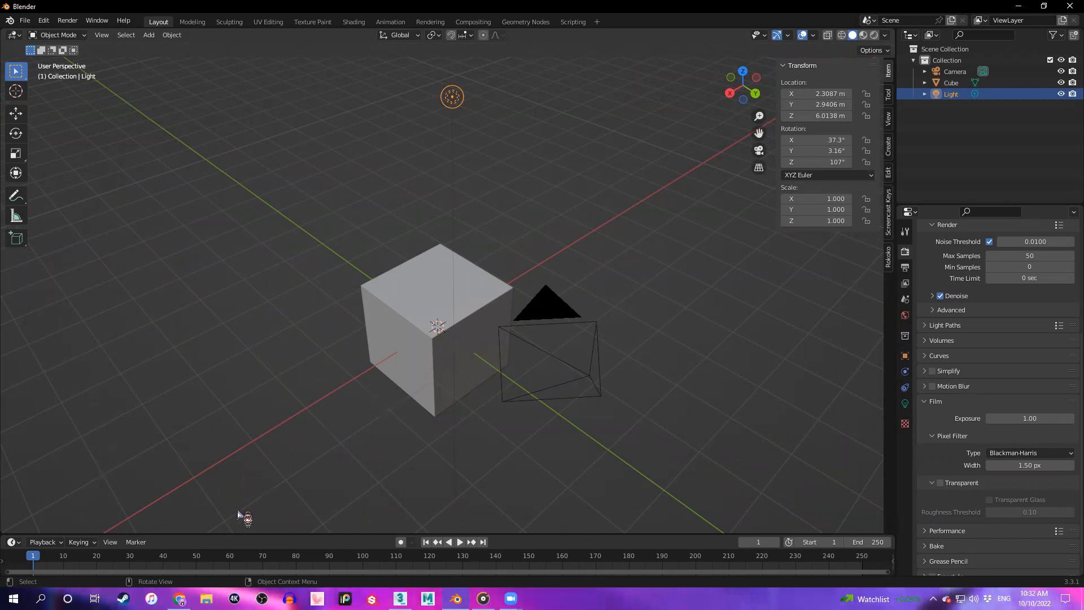
Switch to the Module 6 slides in Chrome and open slide 17 on Scene Staging
left_click(180, 598)
scroll(67, 339, "down", 4)
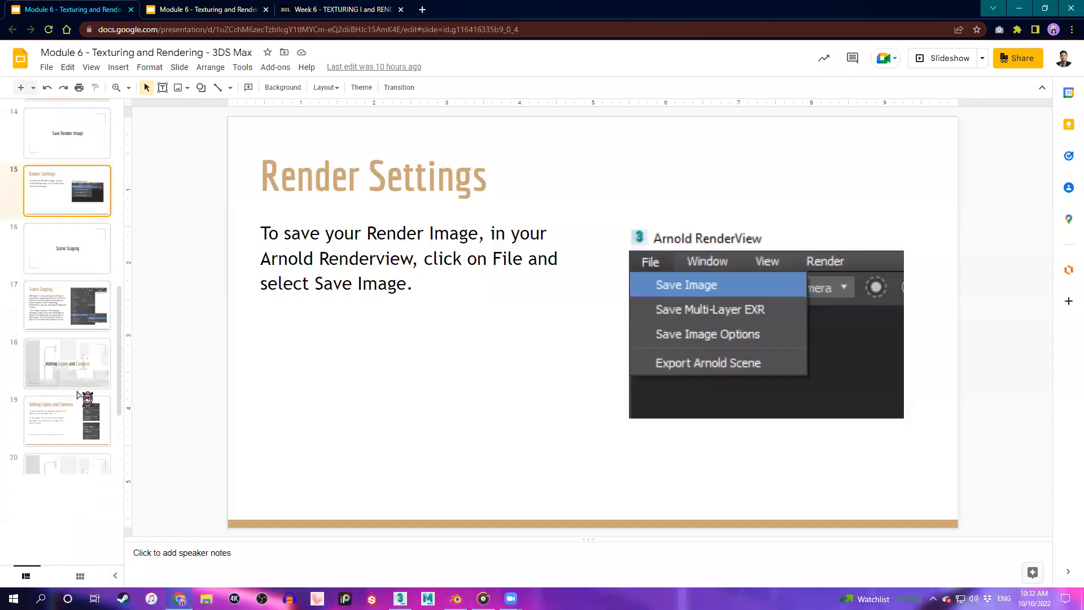
left_click(67, 322)
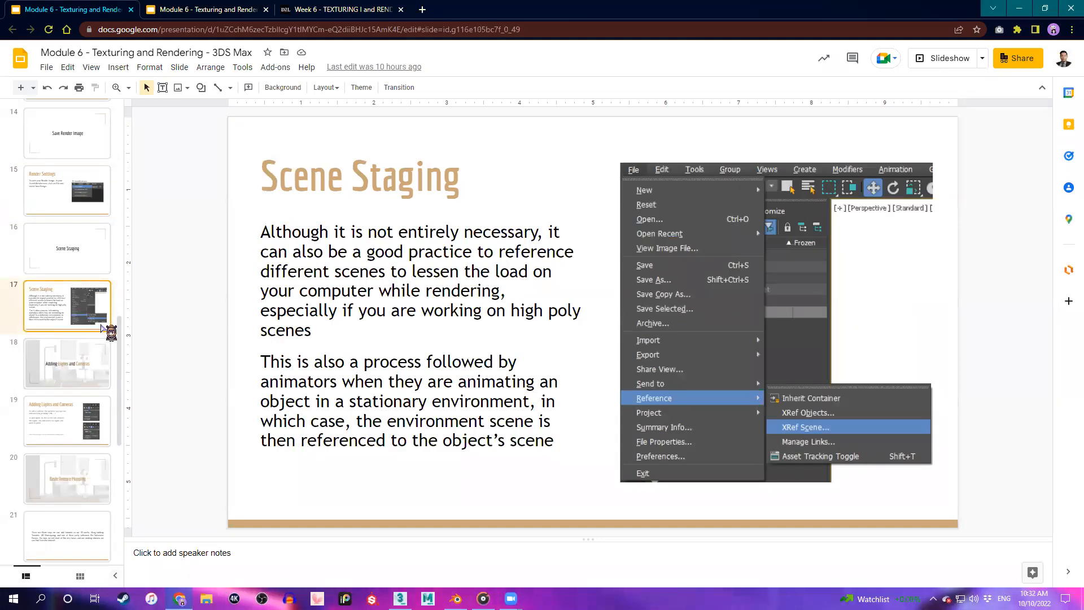
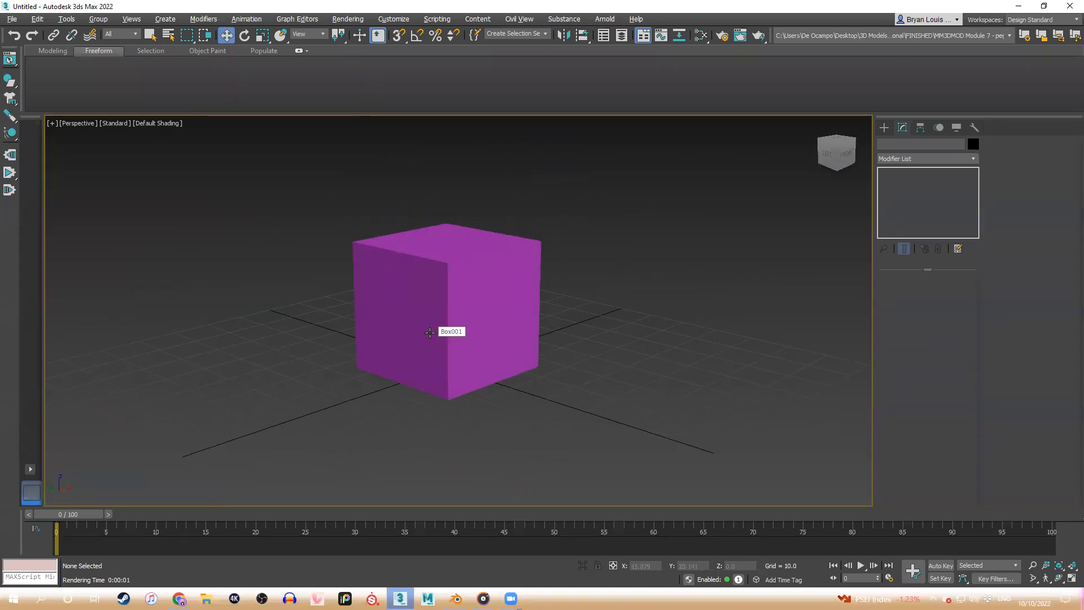
In 3ds Max, draw a targeted Physical camera beside the purple box with a target distance of about 47
middle_click_drag(578, 305, 551, 327, "alt")
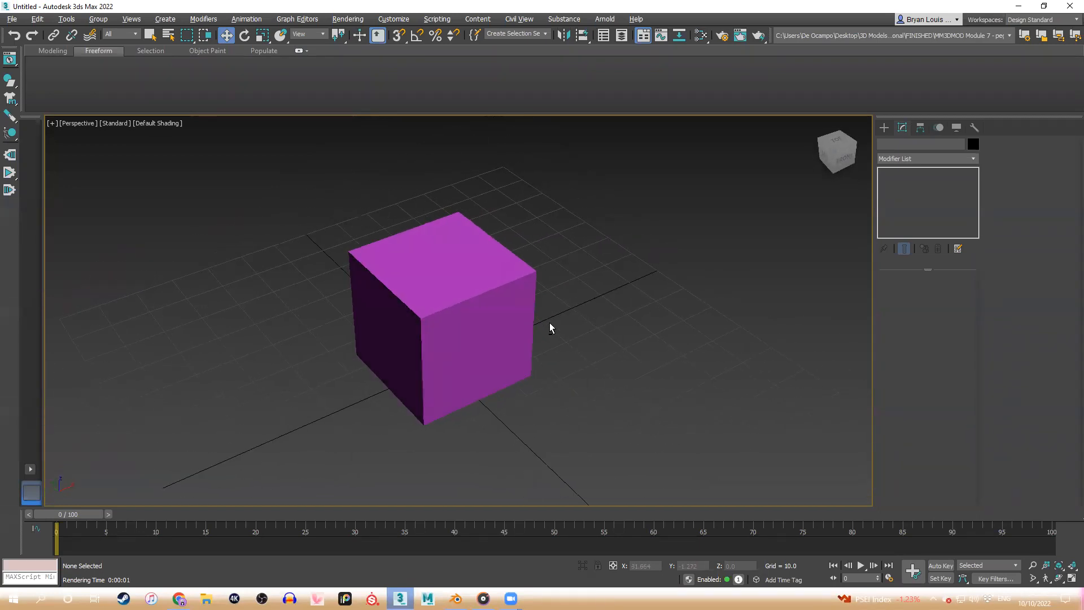
left_click(884, 127)
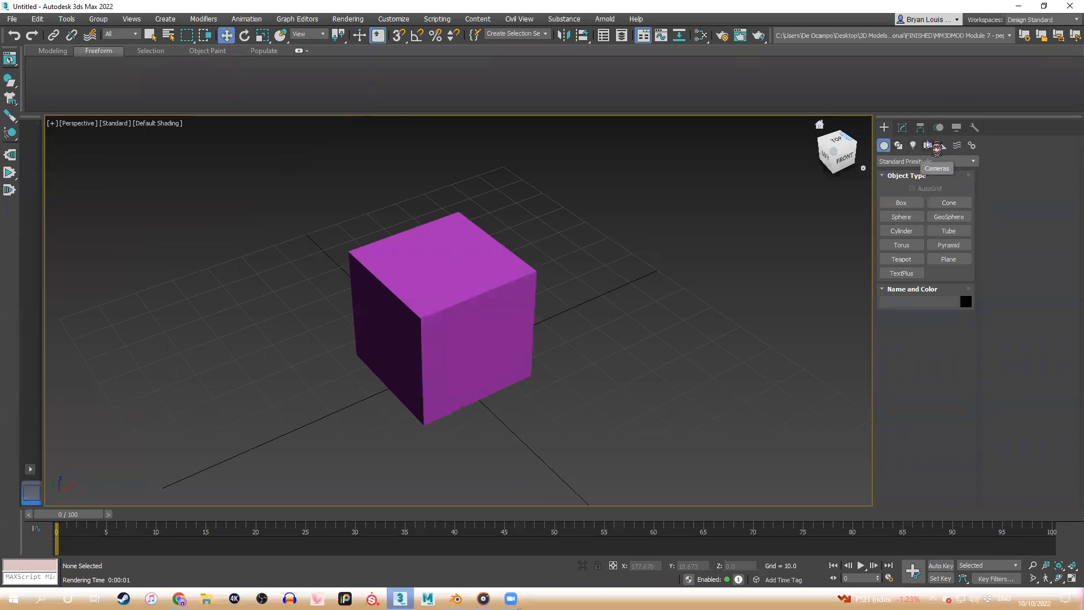
middle_click_drag(617, 334, 587, 305, "alt")
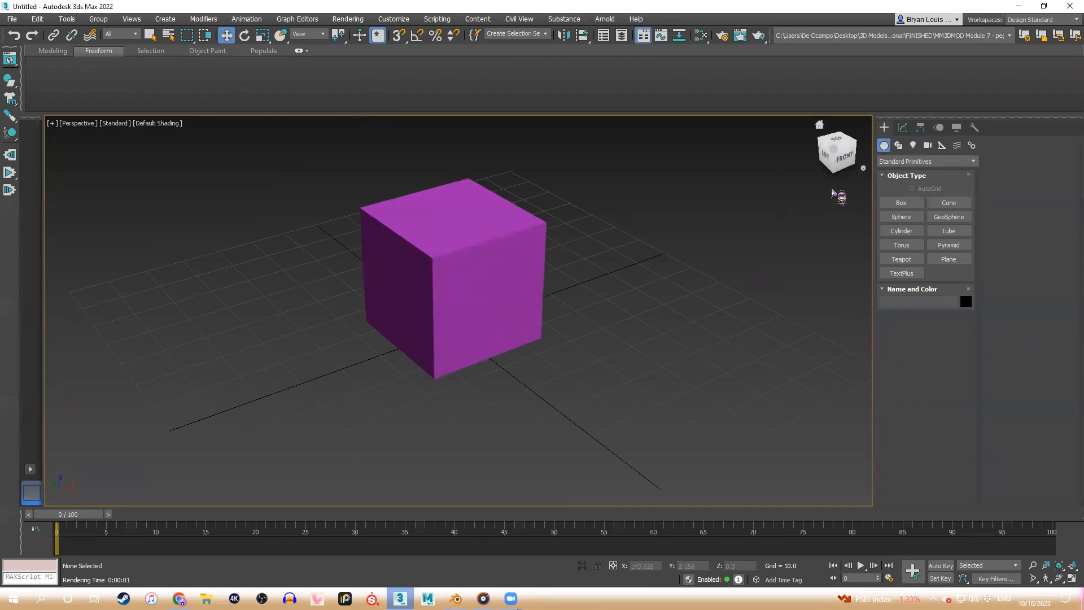
left_click(928, 145)
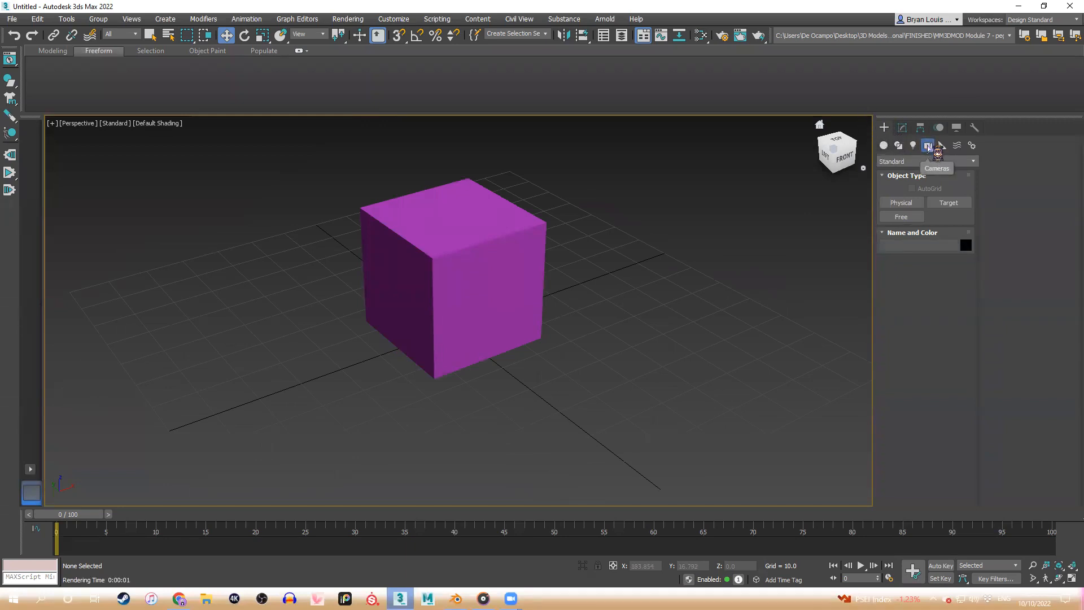
left_click(902, 202)
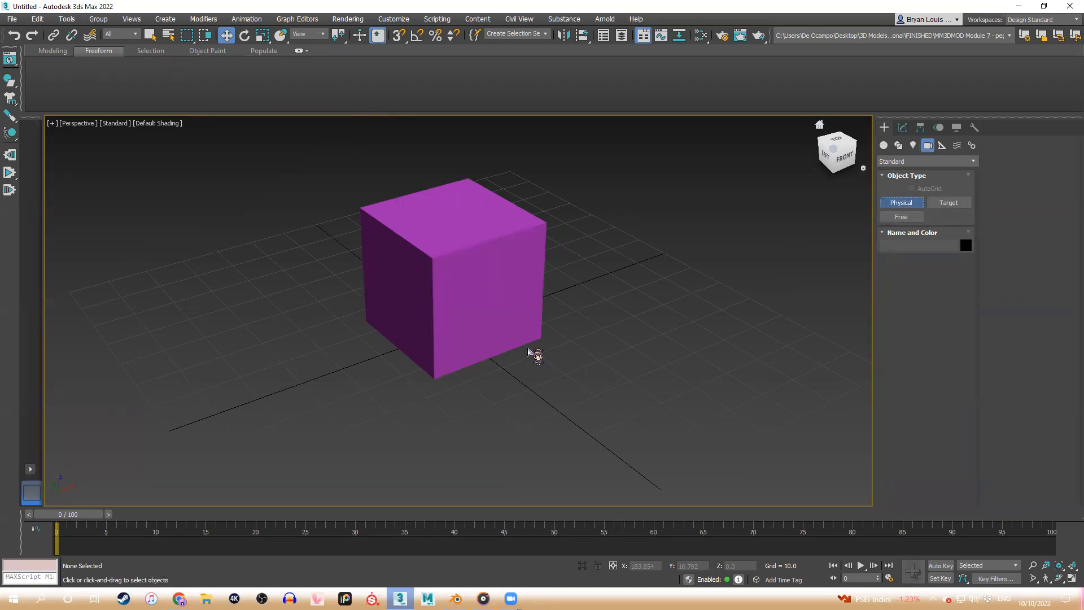
left_click_drag(657, 376, 659, 380)
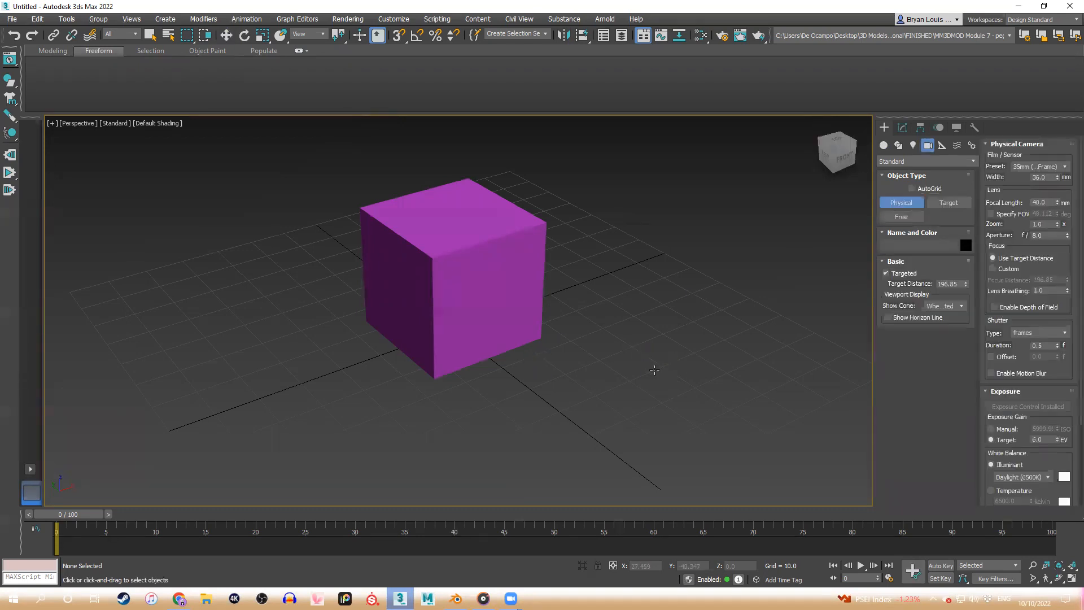
left_click_drag(583, 288, 711, 373)
middle_click_drag(664, 290, 411, 325, "alt")
scroll(418, 333, "up", 6)
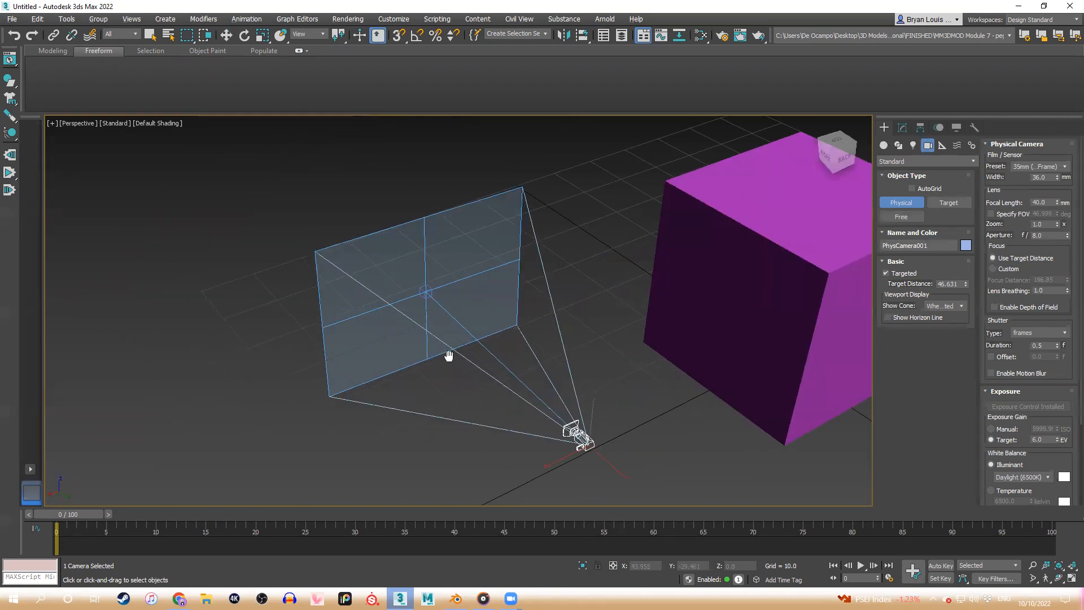
Open the Scene Explorer and leave camera creation with the Move tool active
left_click(65, 22)
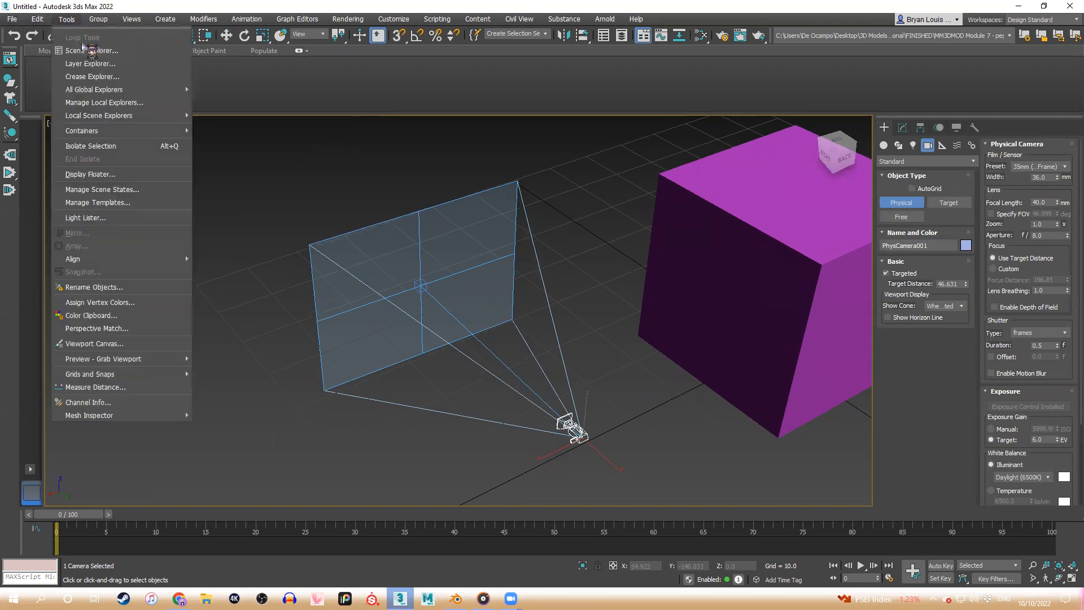
left_click(113, 55)
key("w")
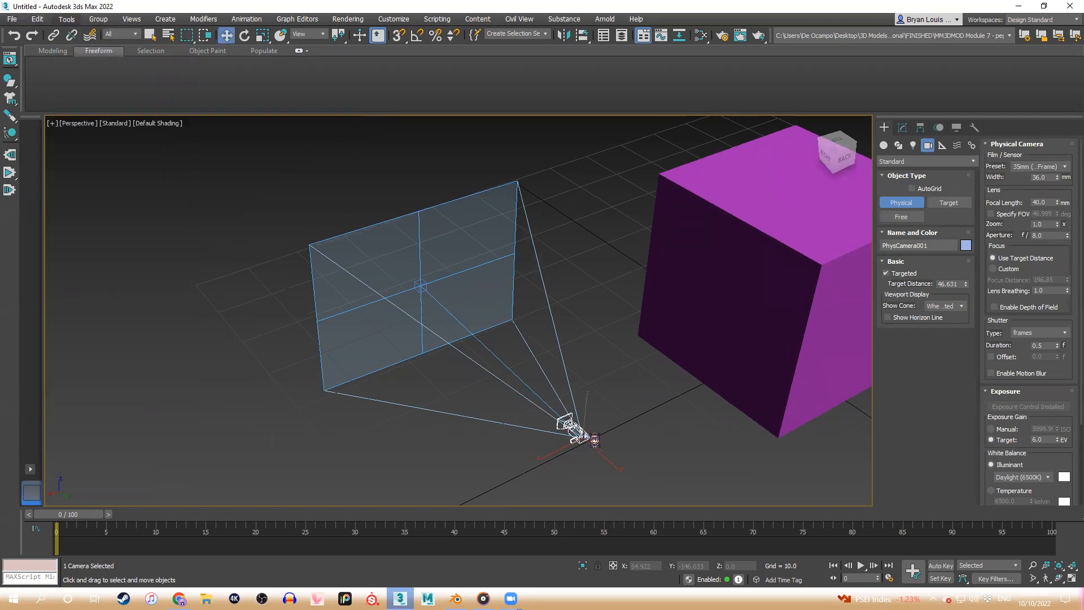
right_click(633, 397)
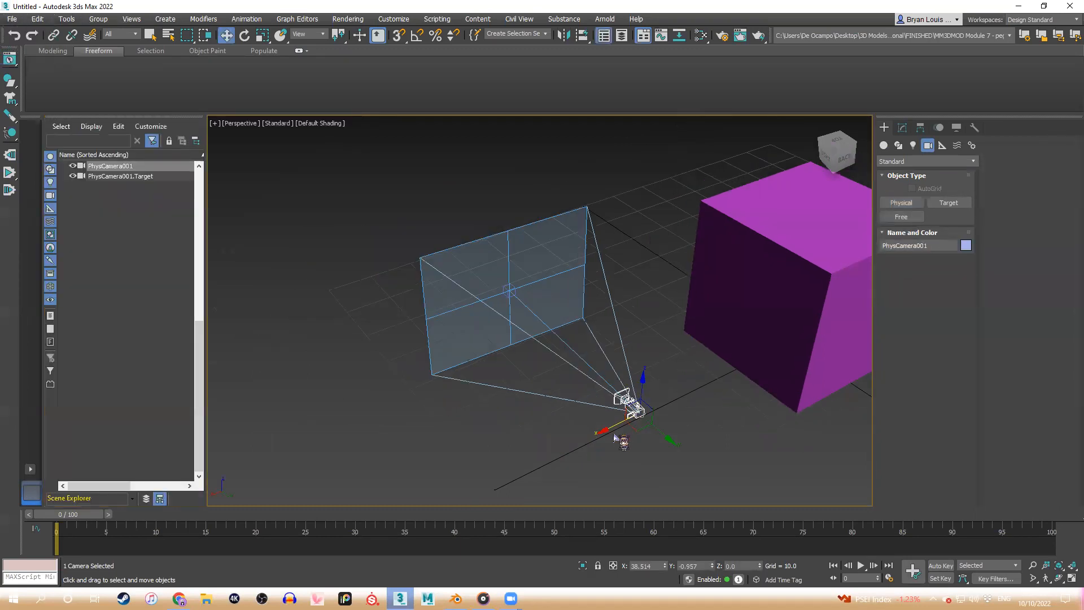
Delete the Physical camera and draw a new one near the box with a target distance of about 49
key("Delete")
left_click(901, 202)
left_click_drag(470, 283, 602, 398)
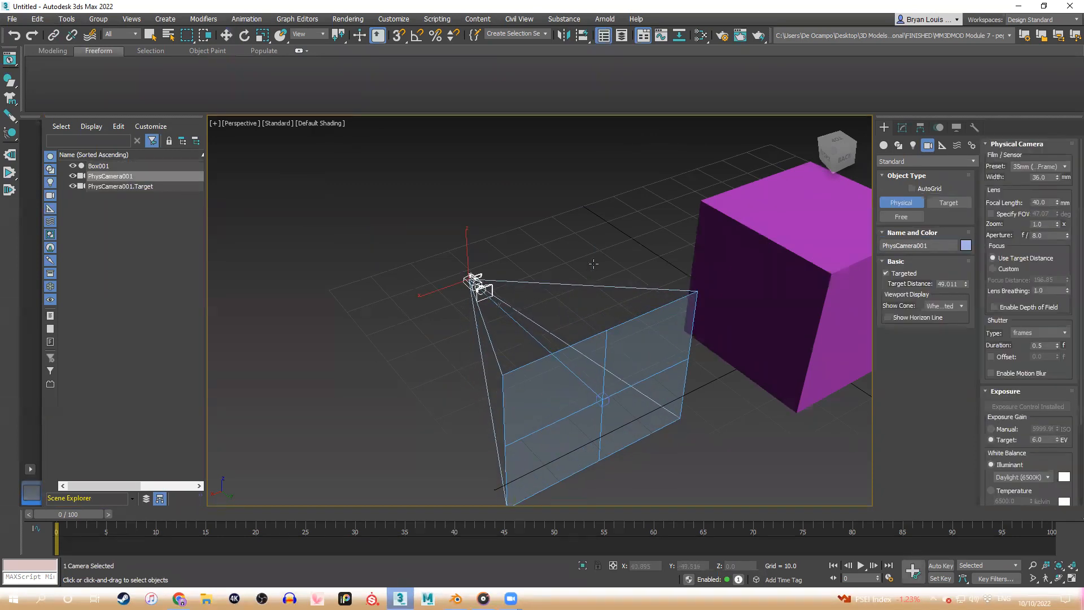
Examine the Physical camera and its target by selecting each one alternately in the Scene Explorer
left_click(164, 186)
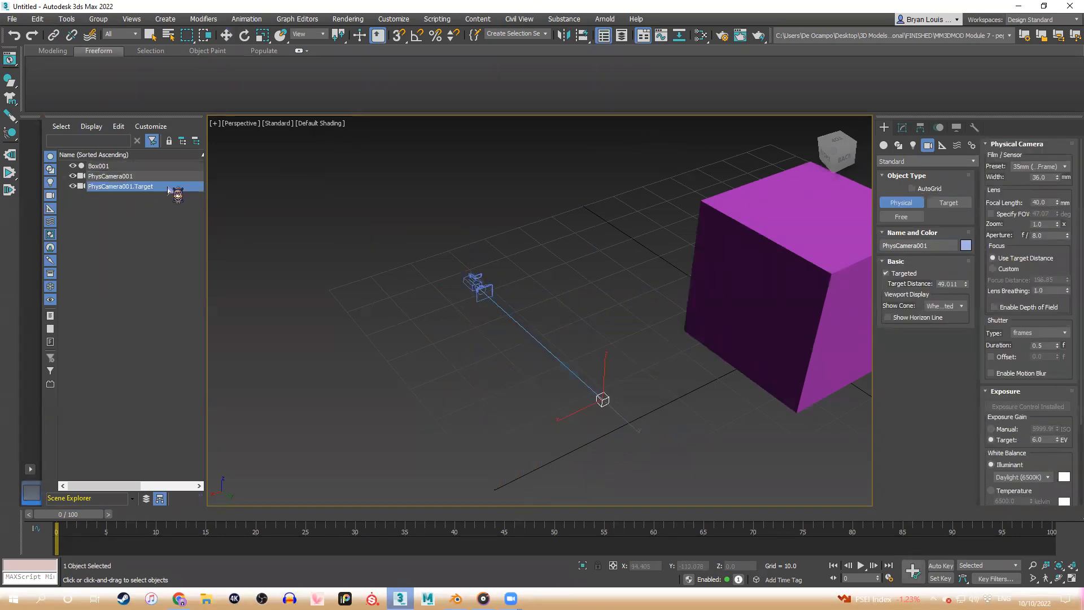
left_click(175, 179)
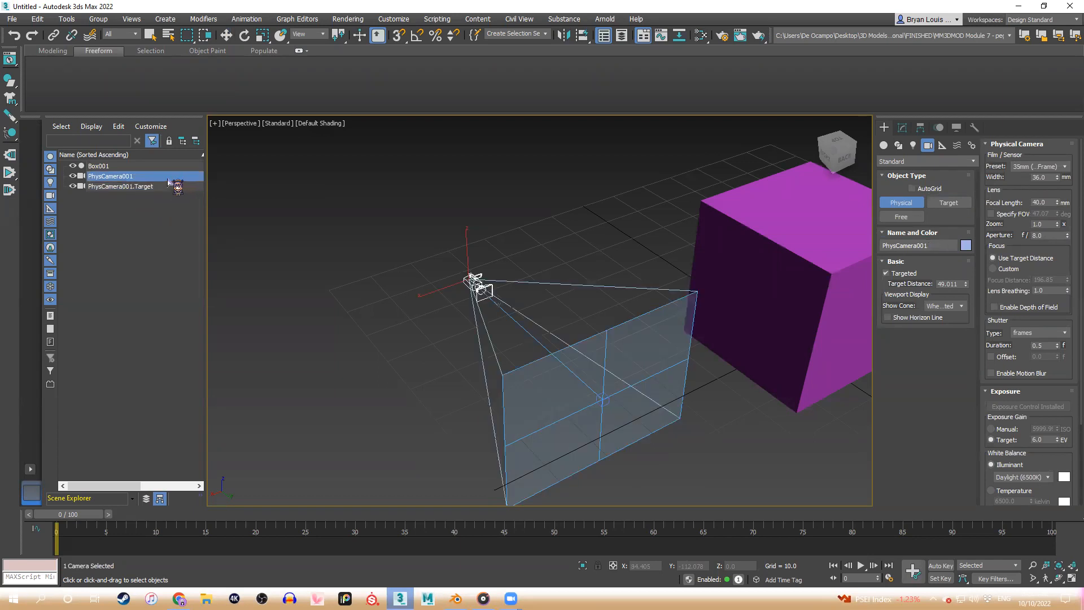
left_click(172, 185)
middle_click_drag(587, 293, 621, 278, "alt")
middle_click_drag(469, 298, 618, 271, "alt")
scroll(583, 315, "down", 3)
middle_click_drag(539, 331, 550, 289)
scroll(534, 332, "up", 3)
scroll(523, 390, "up", 3)
scroll(576, 367, "down", 3)
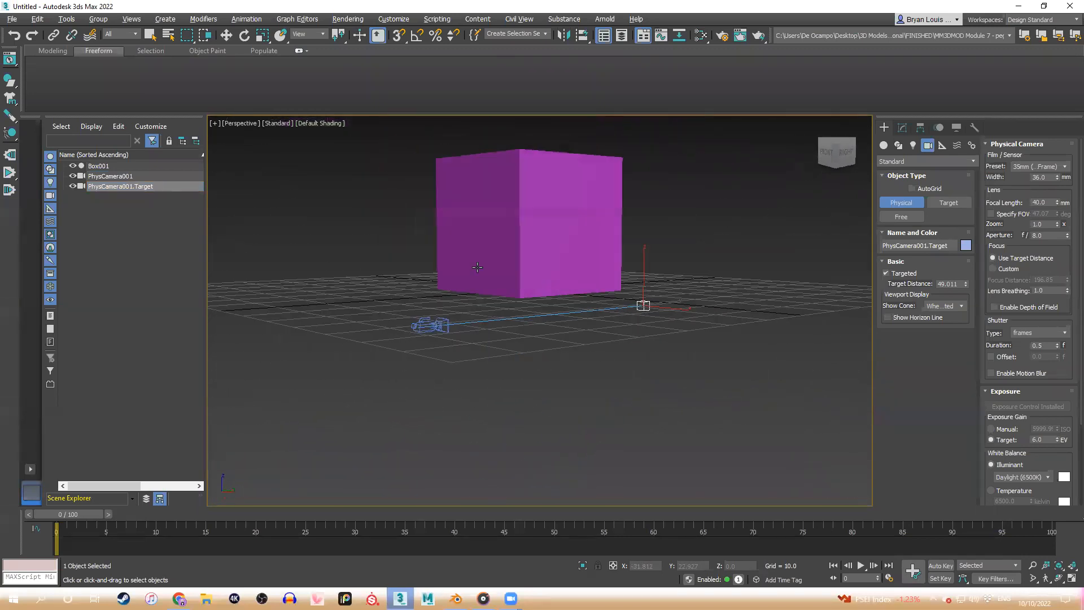
left_click(140, 177)
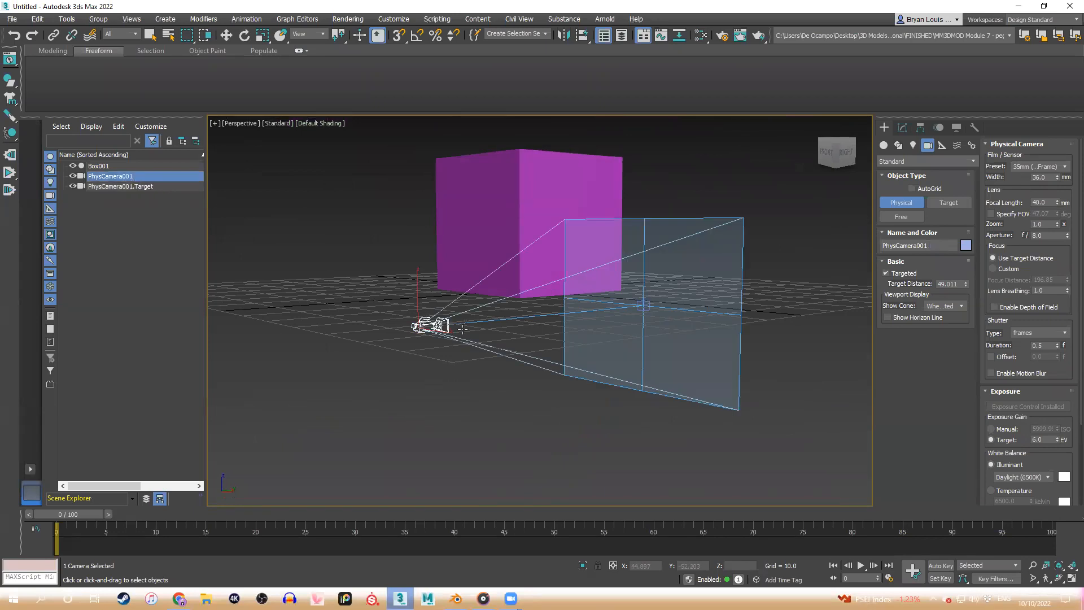
middle_click_drag(424, 339, 333, 318, "alt")
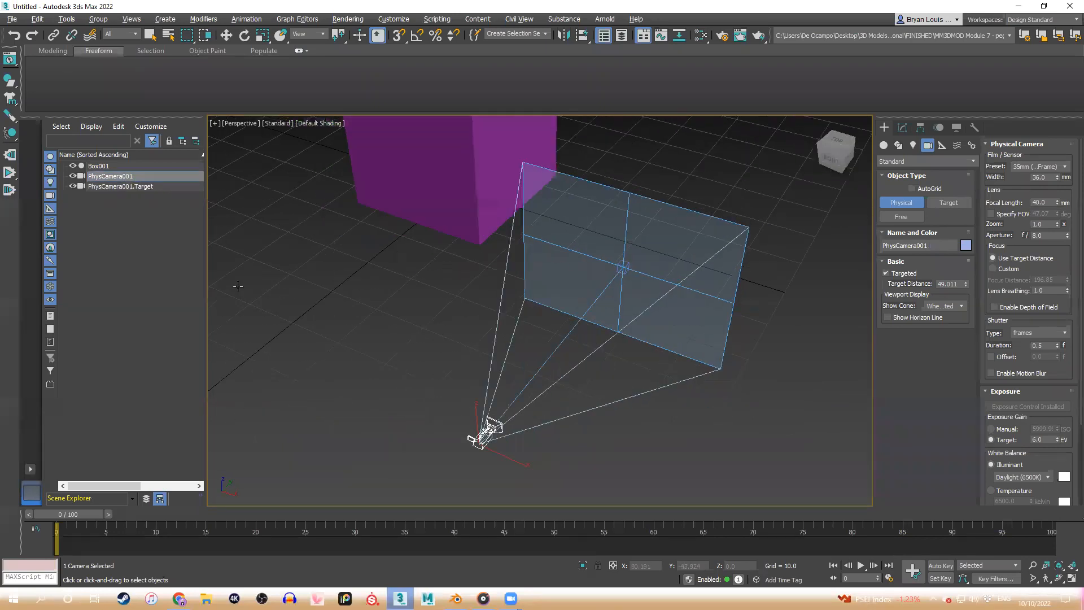
left_click(148, 186)
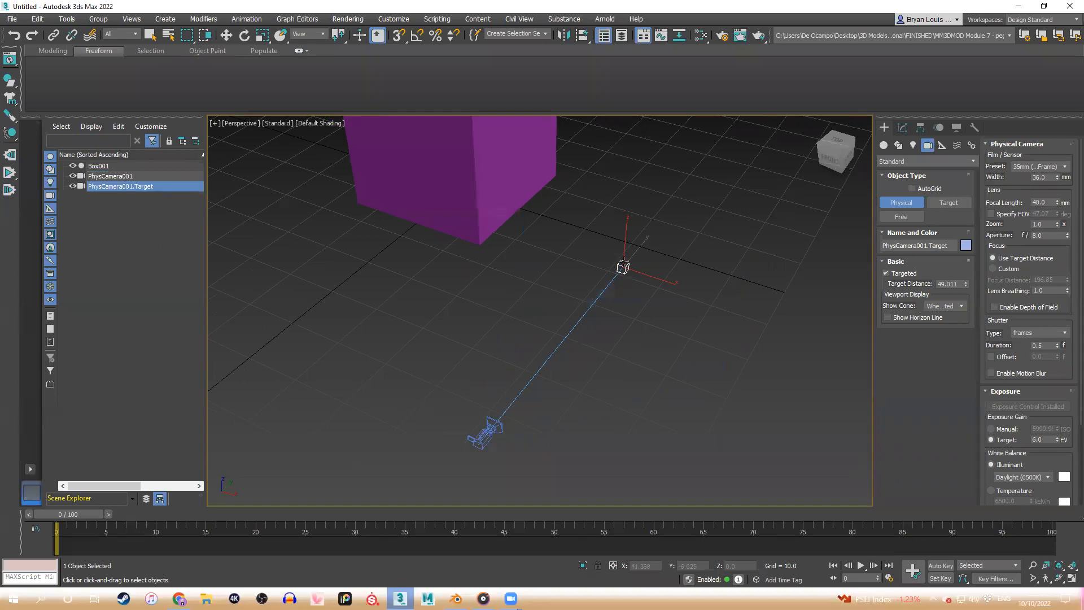
Try moving the Physical camera's target around the scene, and undo the moves
left_click(623, 267)
key("g")
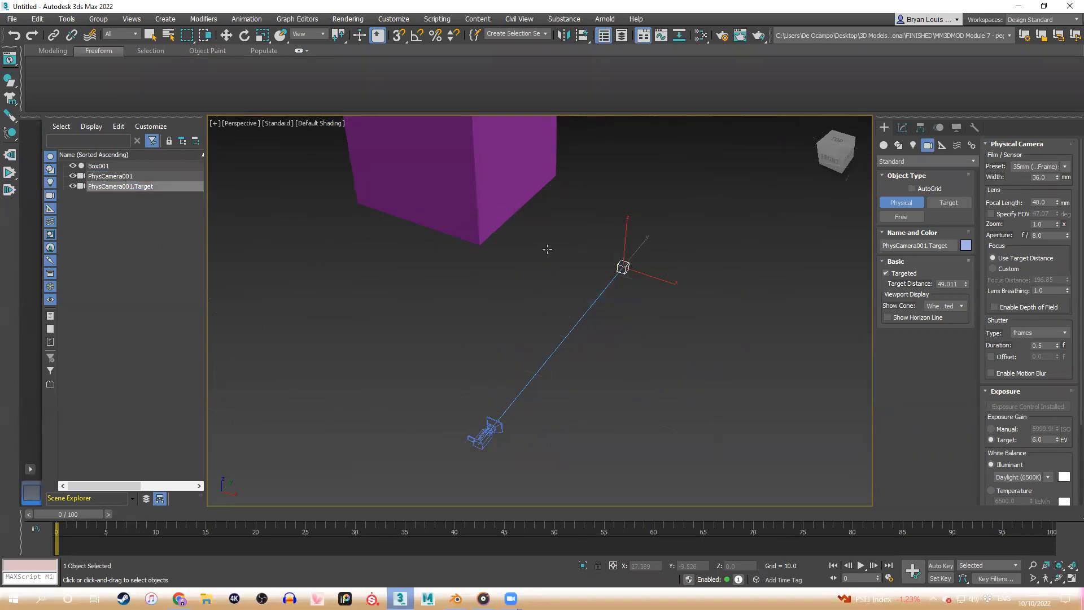
key("w")
key("g")
left_click_drag(625, 273, 515, 308)
middle_click_drag(515, 311, 517, 247, "alt")
left_click_drag(497, 230, 531, 176)
key("ctrl+z")
key("ctrl+z")
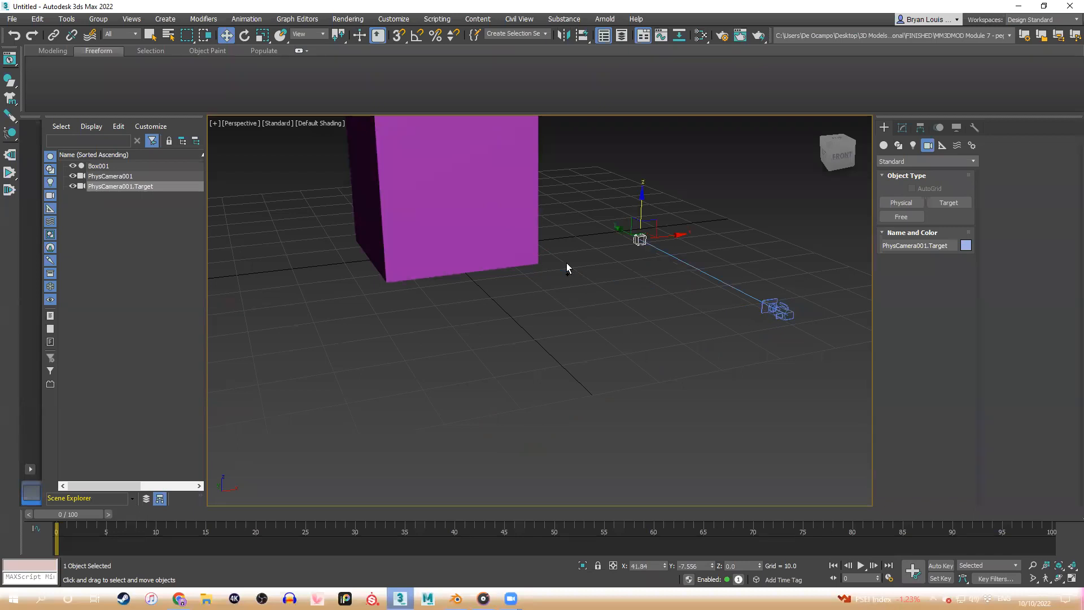
Delete the Physical camera together with its target, leaving only the box in the scene
left_click(110, 176)
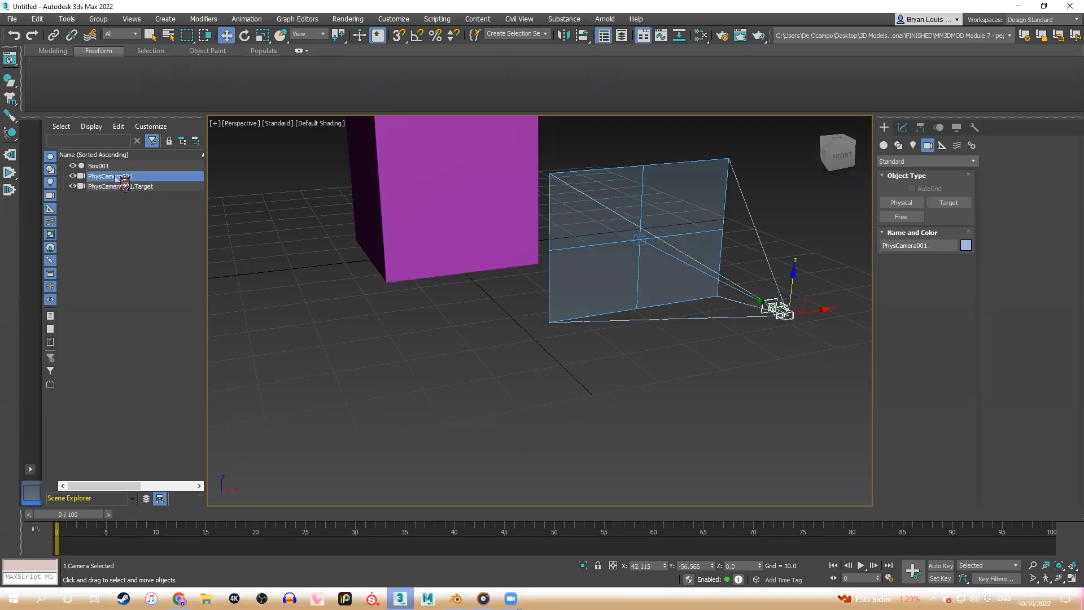
key("Delete")
scroll(452, 237, "down", 5)
middle_click_drag(523, 334, 617, 377, "alt")
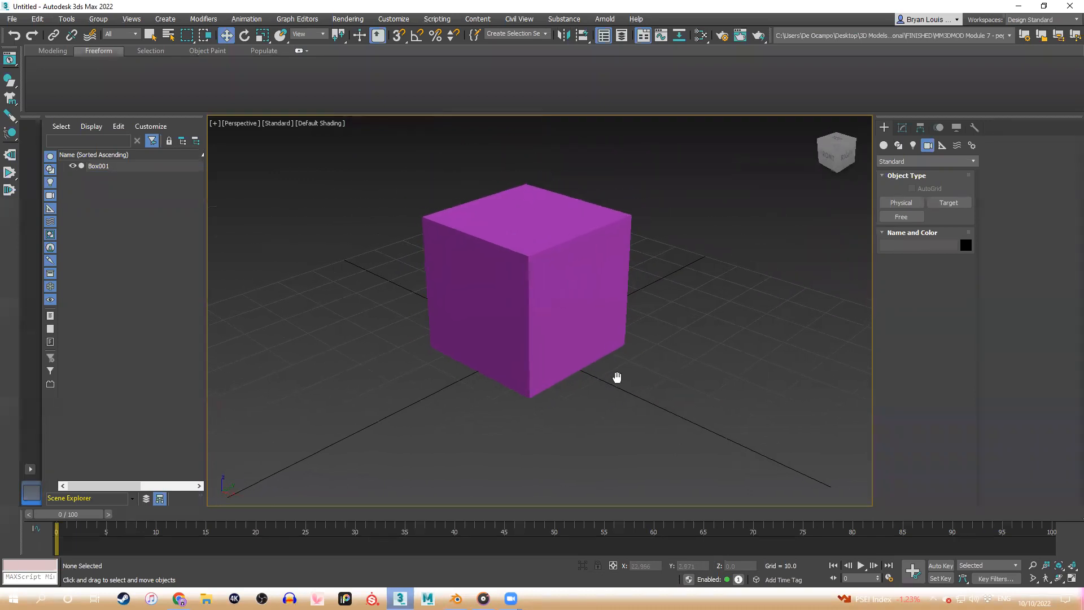
Draw a Physical camera in front of the box with a target distance of about 61, and undo its creation
left_click(901, 202)
left_click_drag(640, 422, 662, 391)
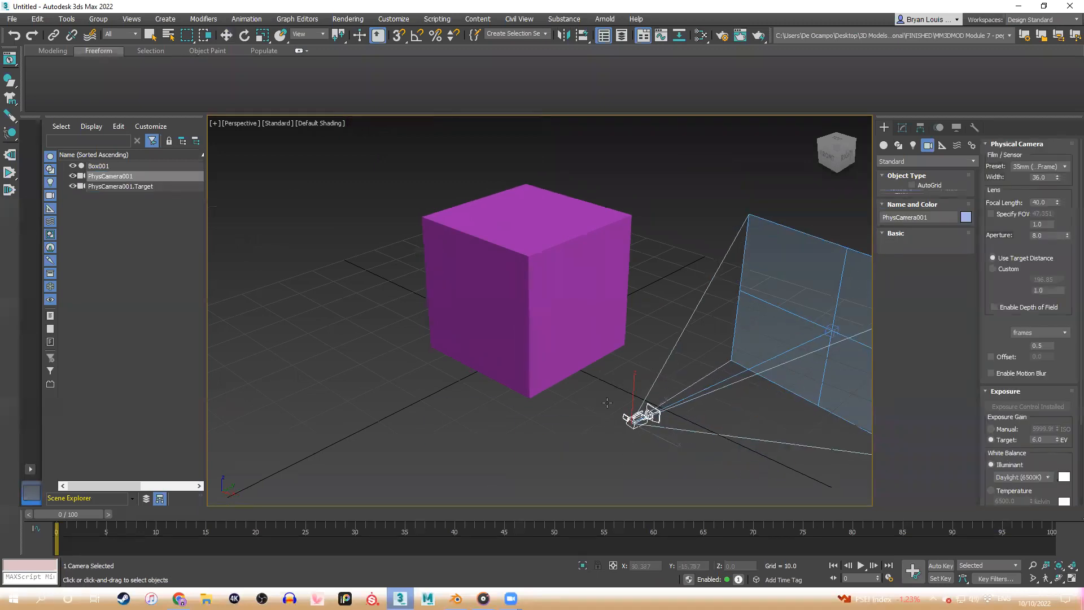
key("ctrl+z")
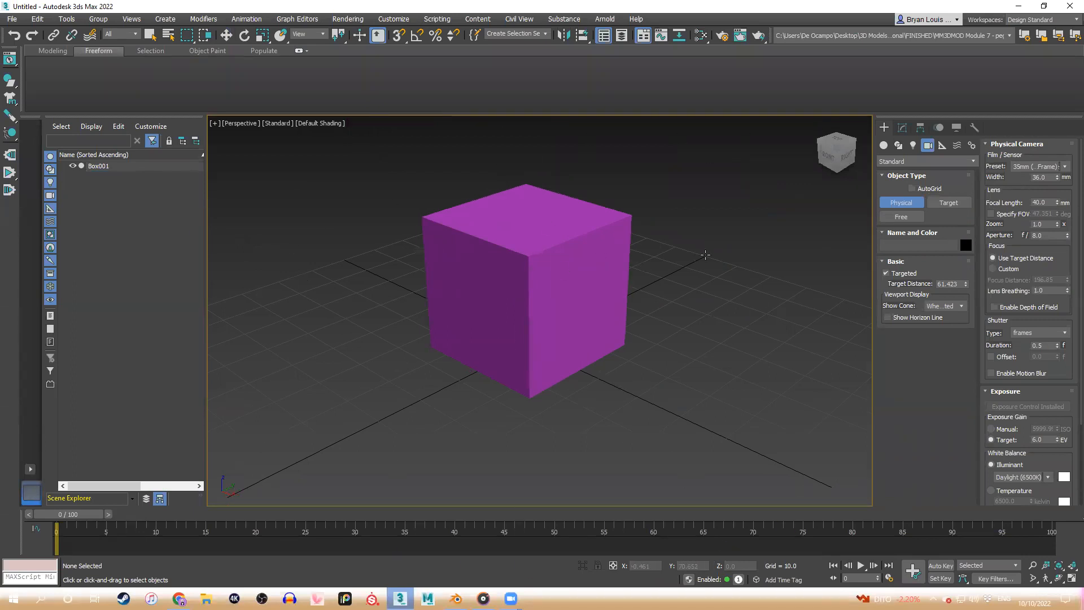
key("w")
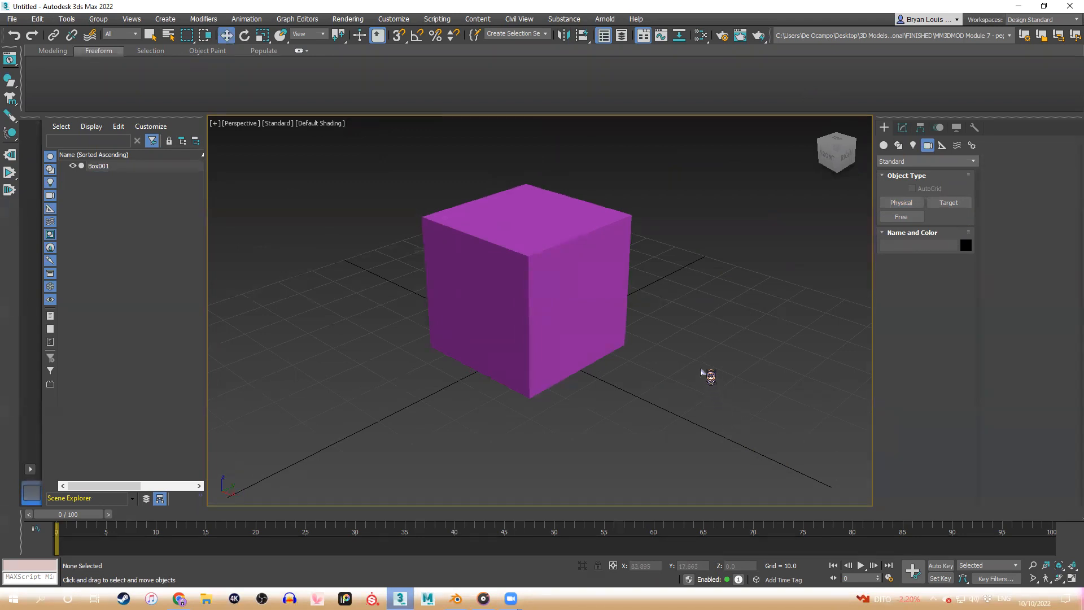
Create a Physical camera from the current Perspective view, compare the Perspective and camera views, and adjust the camera's framing slightly
key("ctrl+c")
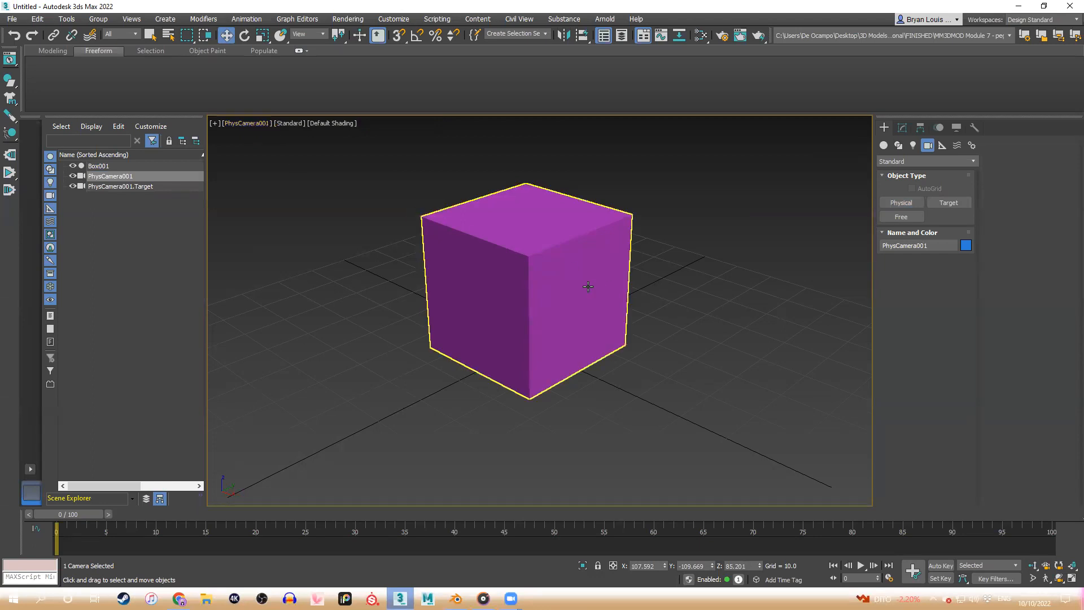
middle_click_drag(618, 330, 502, 330)
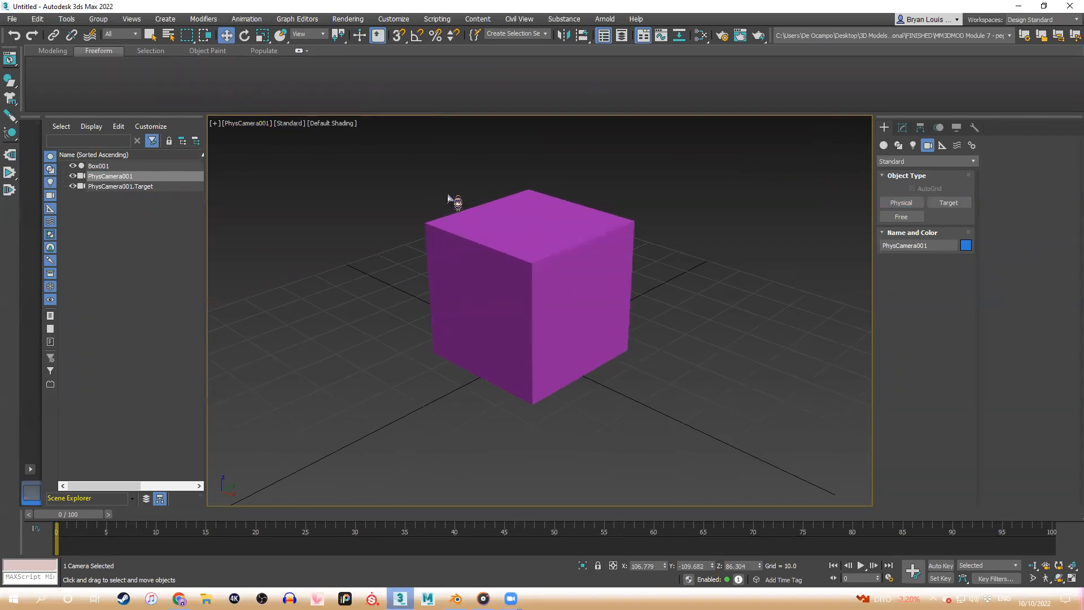
key("p")
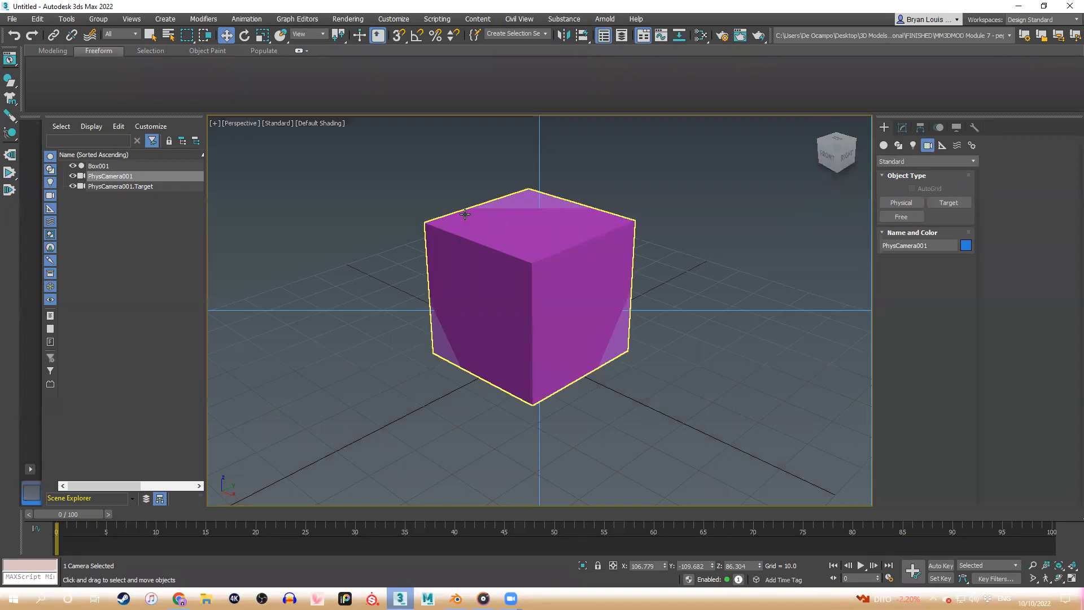
key("c")
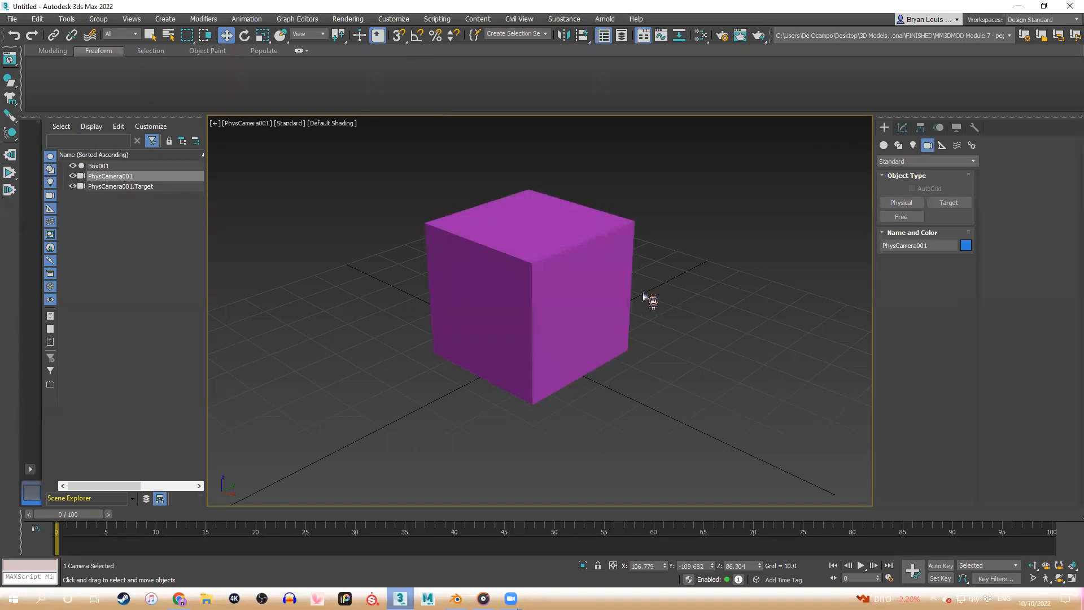
mouse_move(642, 295)
middle_mouse_down()
mouse_move(634, 290)
mouse_move(638, 334)
mouse_move(602, 280)
mouse_move(647, 300)
middle_mouse_up()
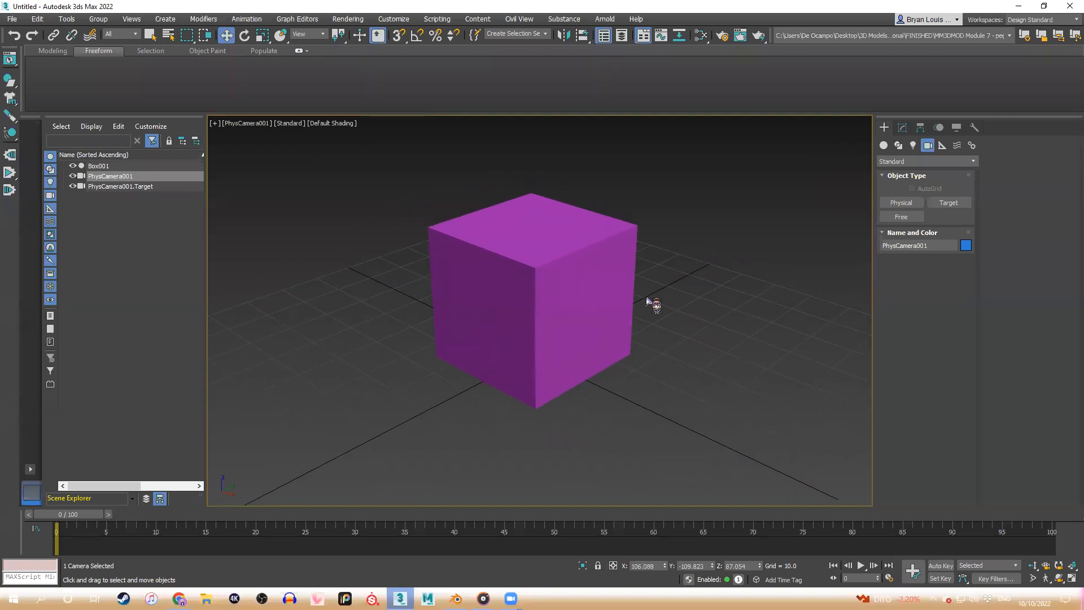
Open the Arnold RenderView, place its window clear of the box, and show its list of render cameras
left_click(605, 19)
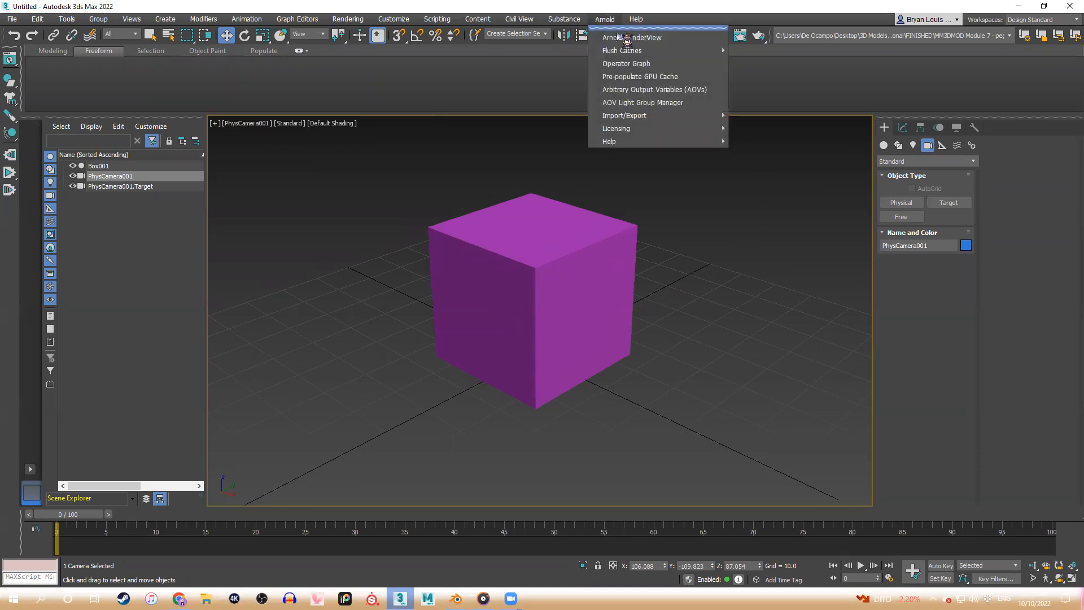
left_click(623, 32)
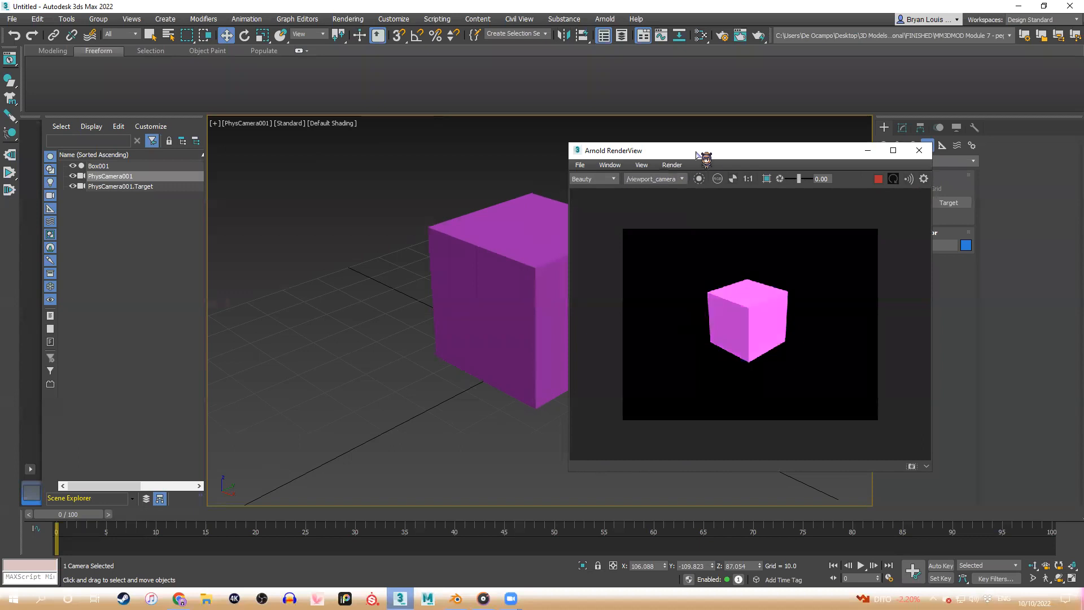
left_click_drag(716, 154, 812, 142)
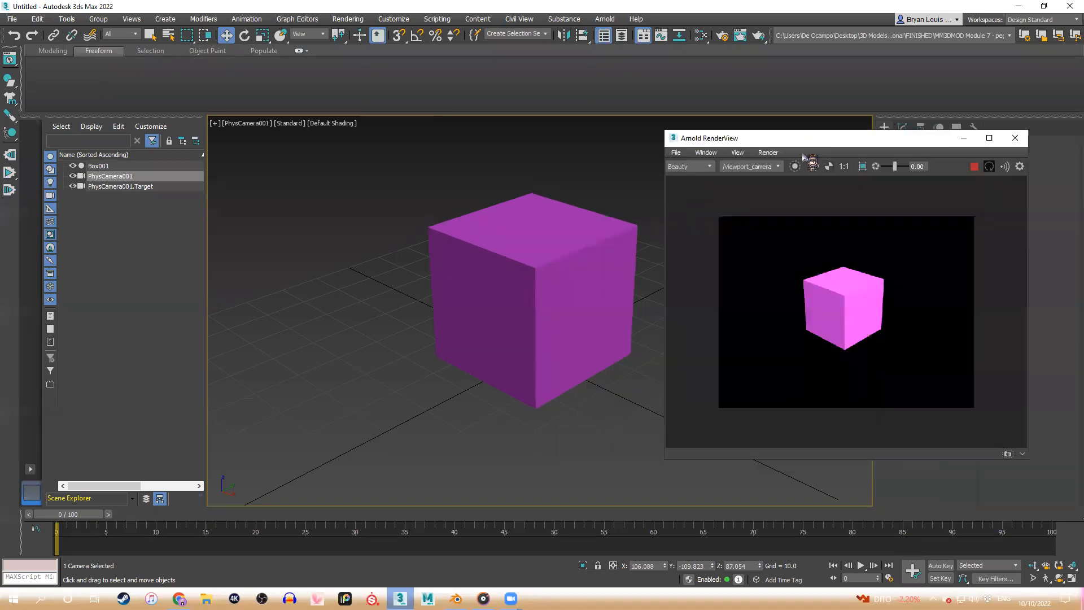
left_click(766, 167)
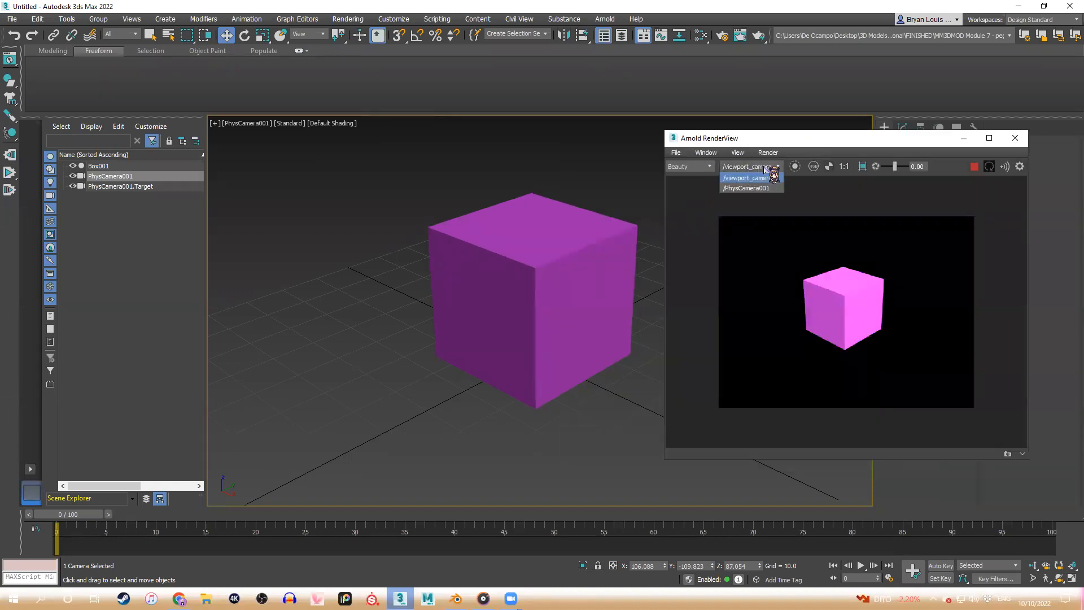
left_click(755, 168)
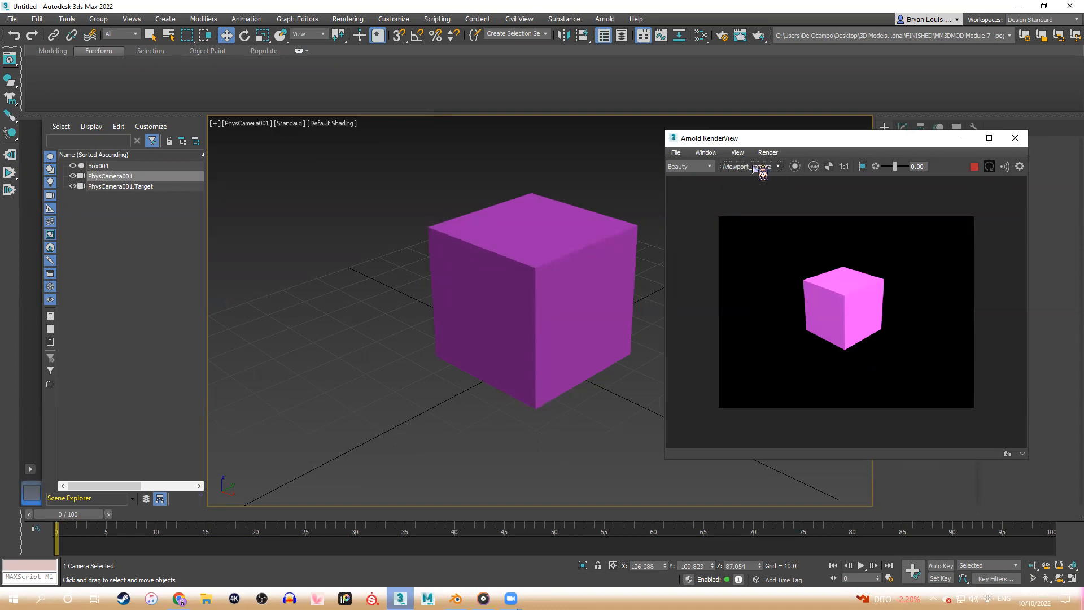
left_click_drag(855, 141, 899, 142)
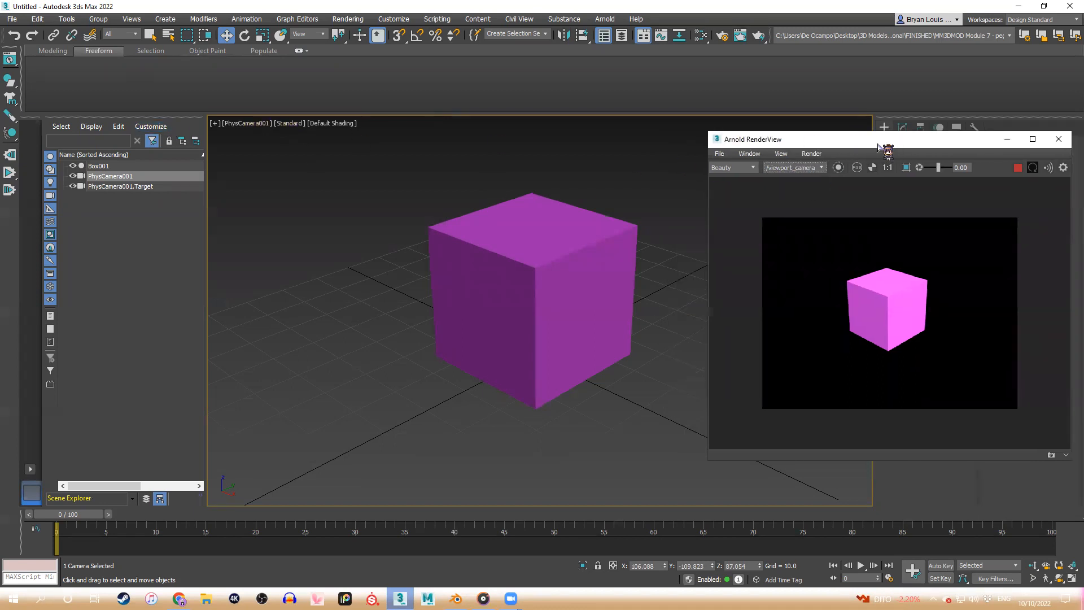
left_click_drag(879, 148, 872, 177)
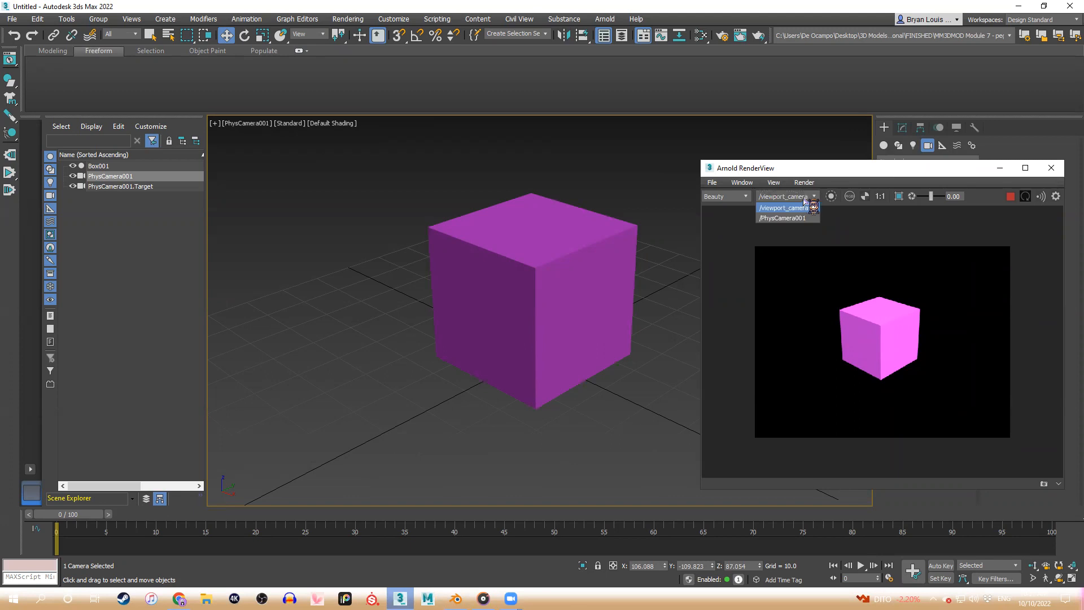
Set the Arnold render view's camera to PhysCamera001 and pan that camera slightly in its viewport
left_click(779, 201)
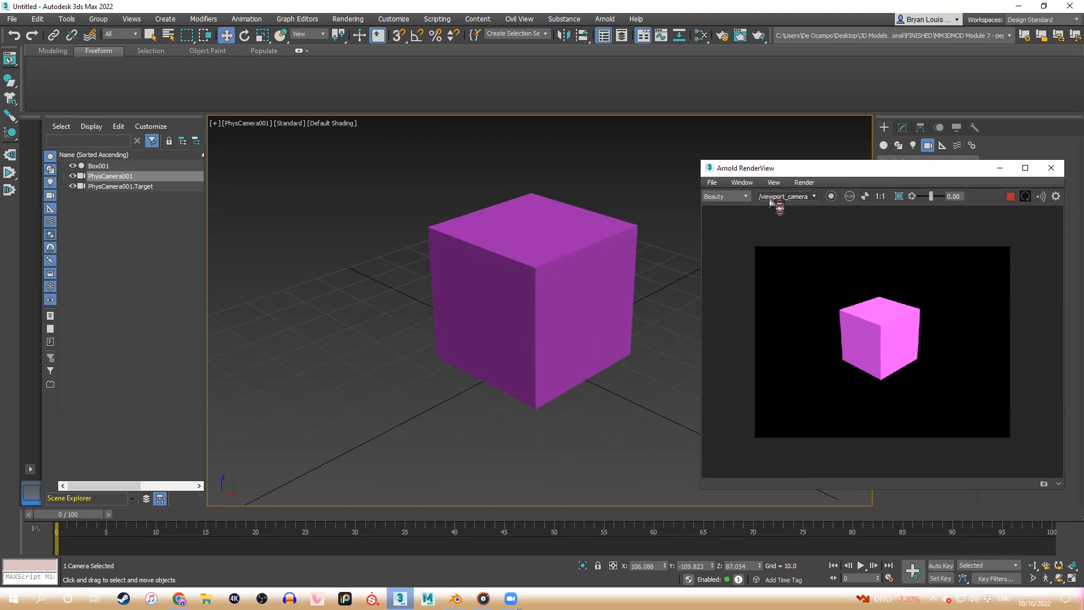
left_click(816, 196)
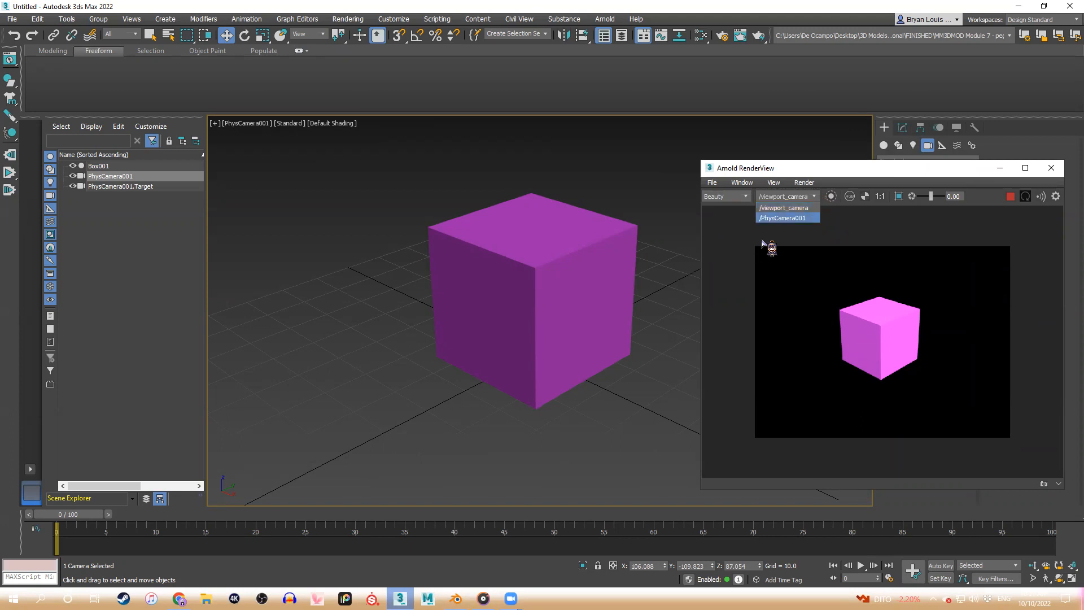
left_click(796, 218)
middle_click_drag(593, 273, 646, 295)
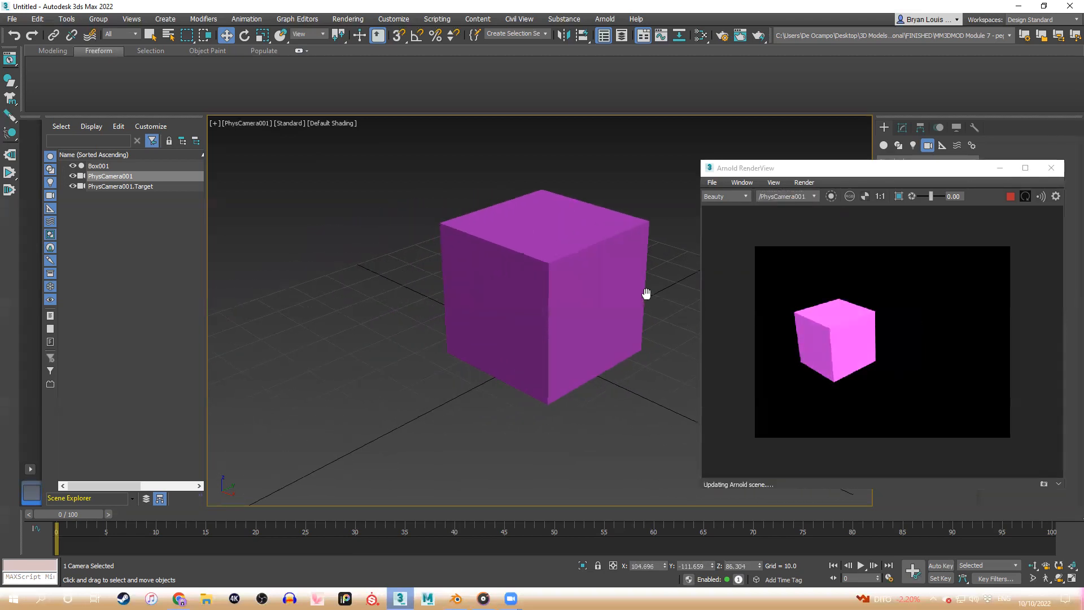
Switch the viewport from the PhysCamera001 view to Perspective and orbit around the box and the camera's view cone
left_click(246, 123)
left_click(249, 158)
middle_click_drag(508, 237, 527, 287, "alt")
middle_click_drag(369, 291, 251, 286)
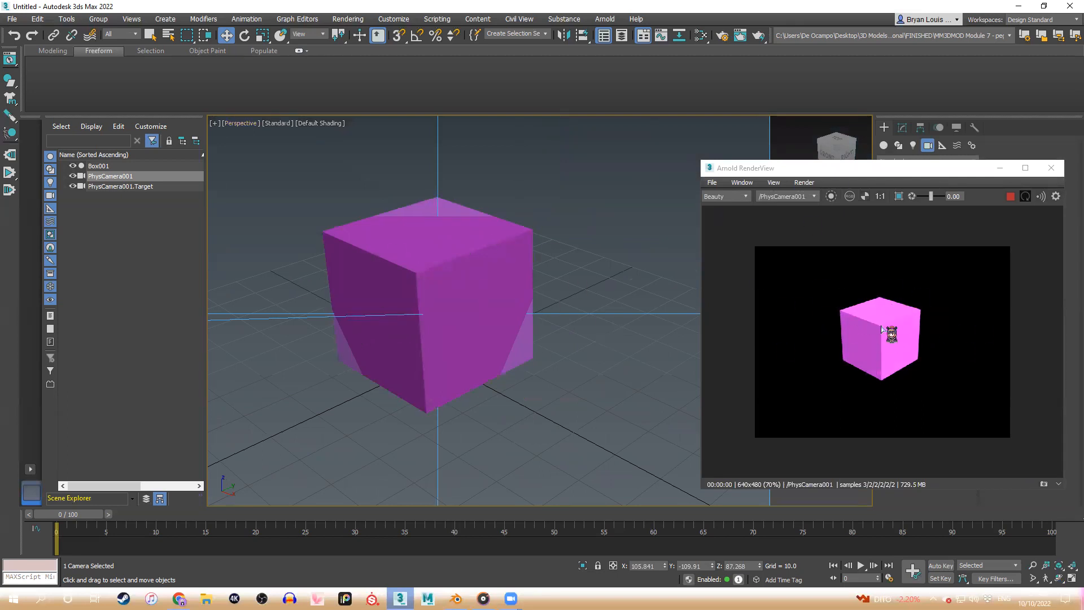
Check the cameras available to the Arnold render view and keep PhysCamera001 as the rendering camera
left_click(801, 198)
left_click(800, 198)
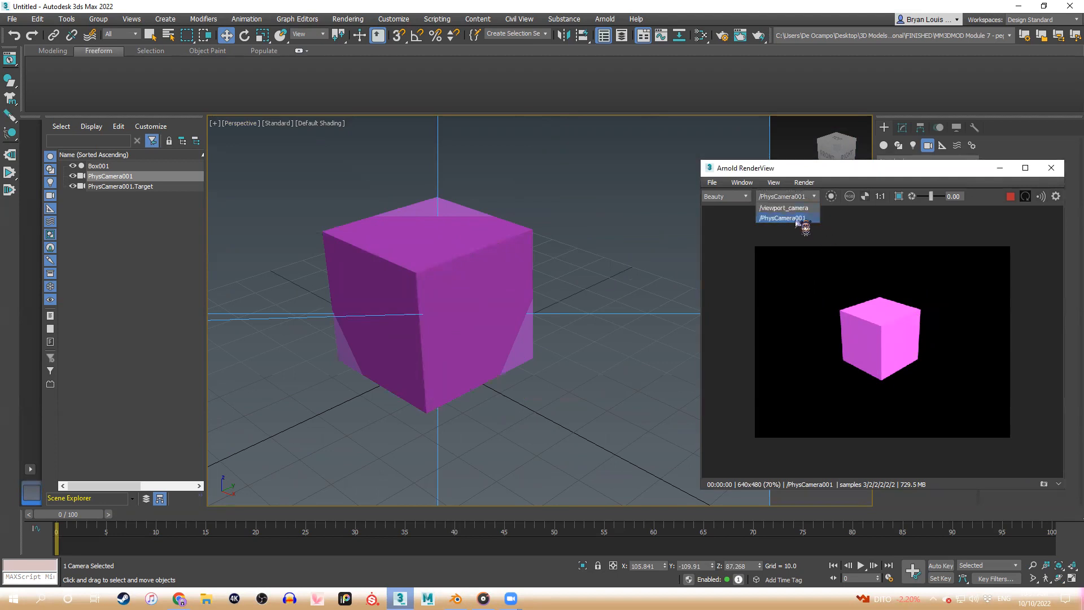
left_click(870, 263)
left_click(788, 198)
left_click(804, 219)
Widen the Scene Explorer and close the Arnold render view to clear the Perspective viewport
middle_click_drag(454, 367, 568, 366)
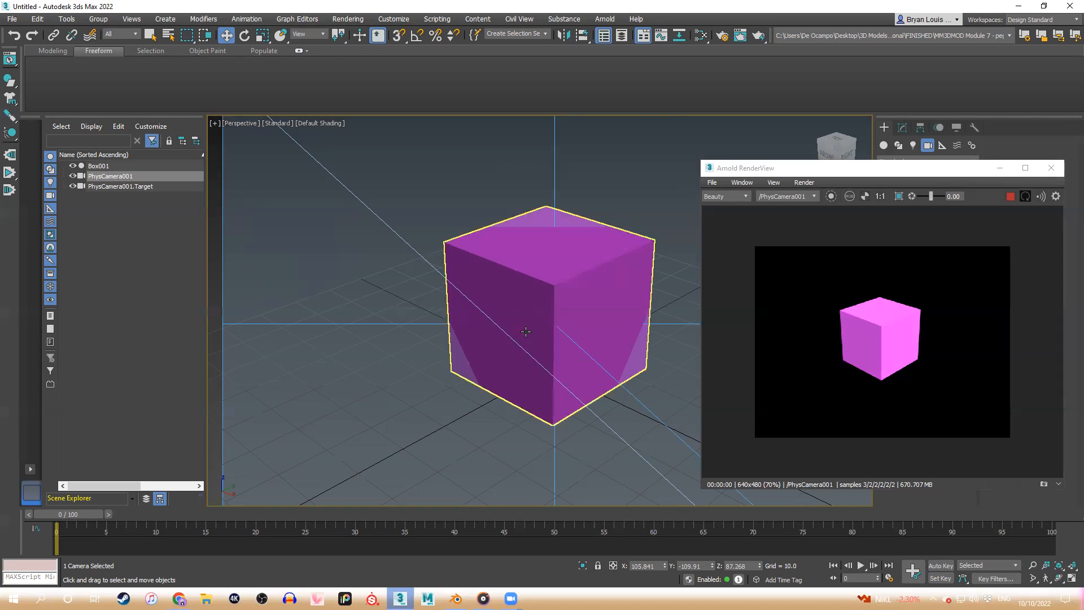
middle_click_drag(530, 310, 231, 276, "alt")
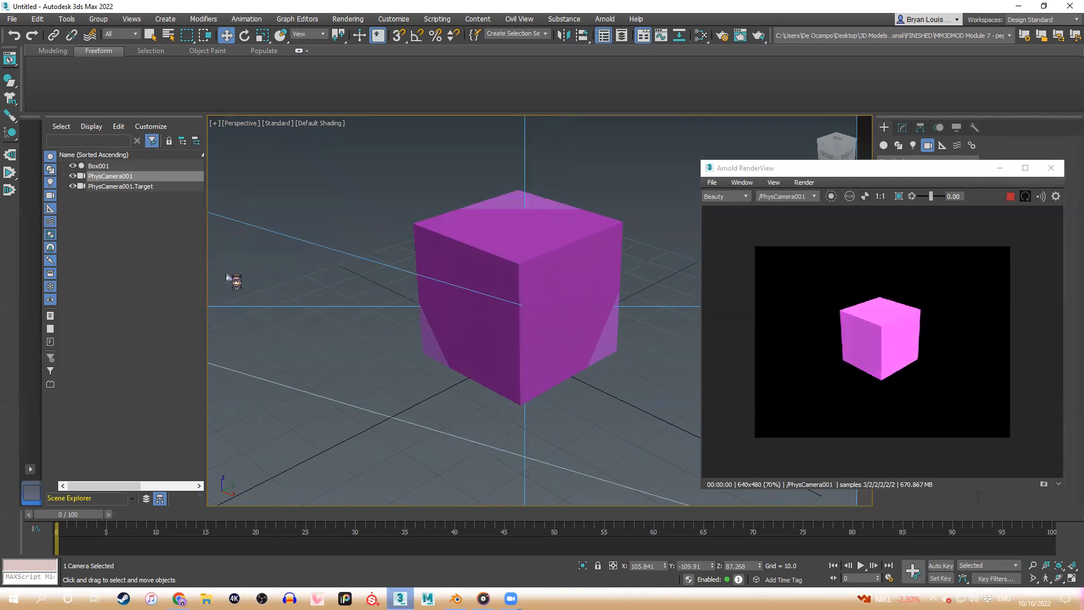
left_click_drag(204, 266, 274, 276)
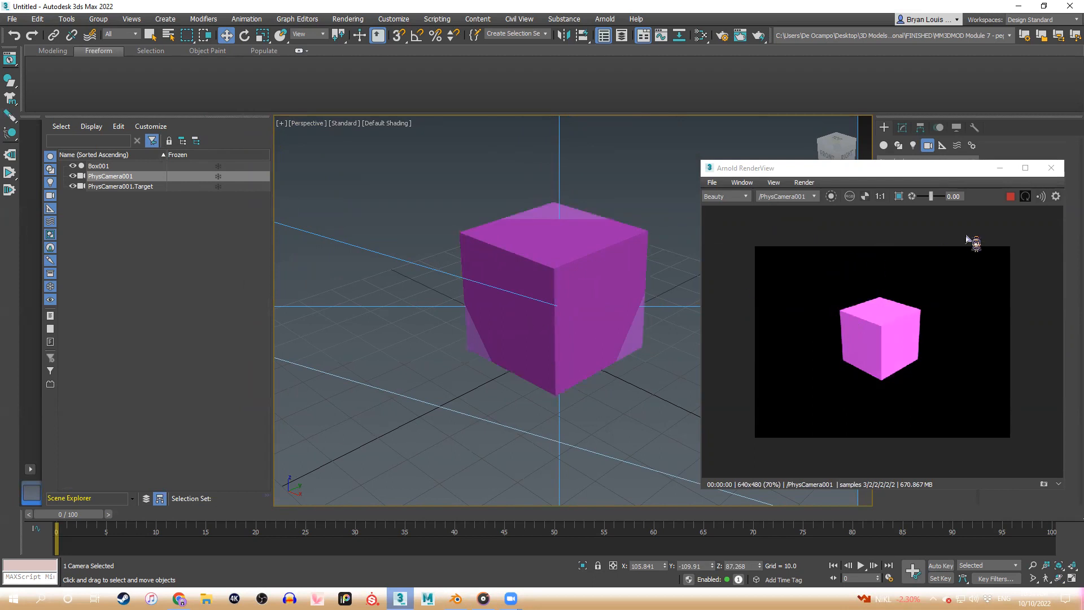
middle_click_drag(496, 317, 518, 328, "alt")
scroll(517, 328, "down", 10)
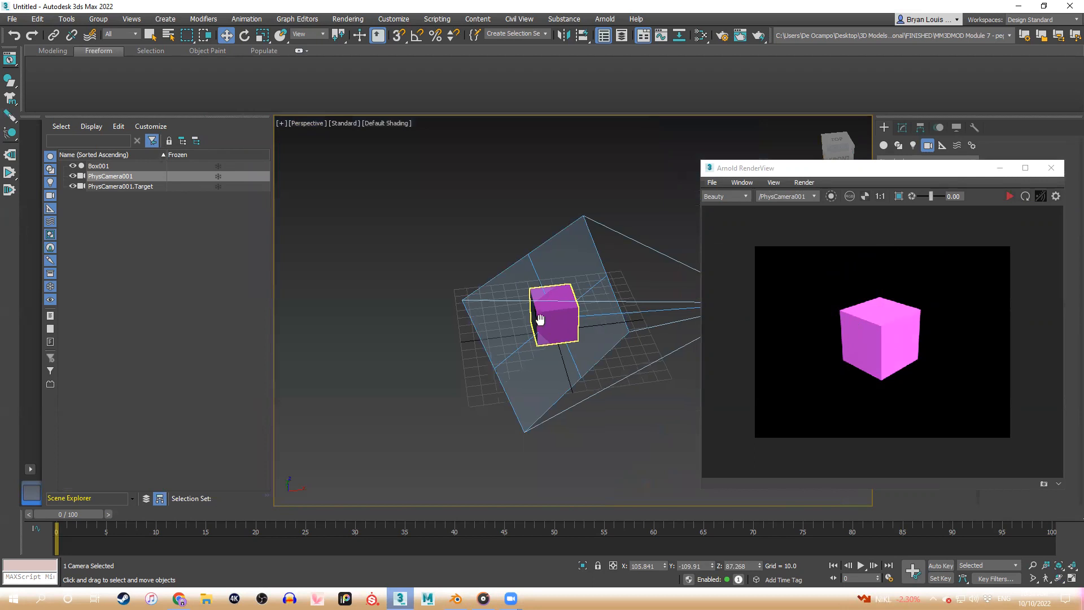
left_click_drag(896, 179, 796, 273)
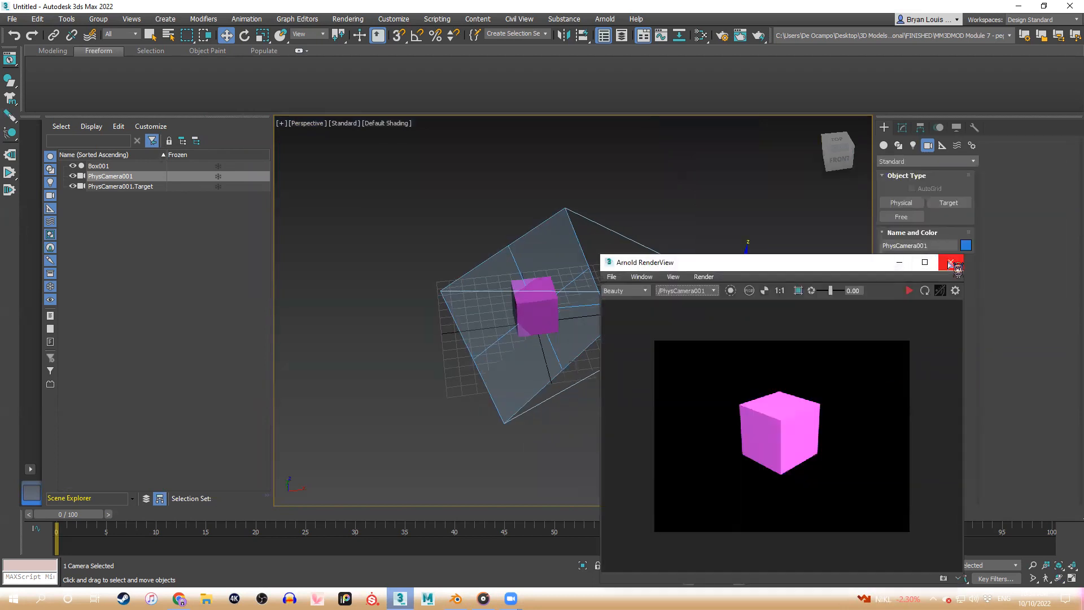
left_click(947, 262)
Create a second targeted Physical camera beside the box with a target distance of about 109 and end camera creation
middle_click_drag(604, 346, 666, 342)
left_click(901, 202)
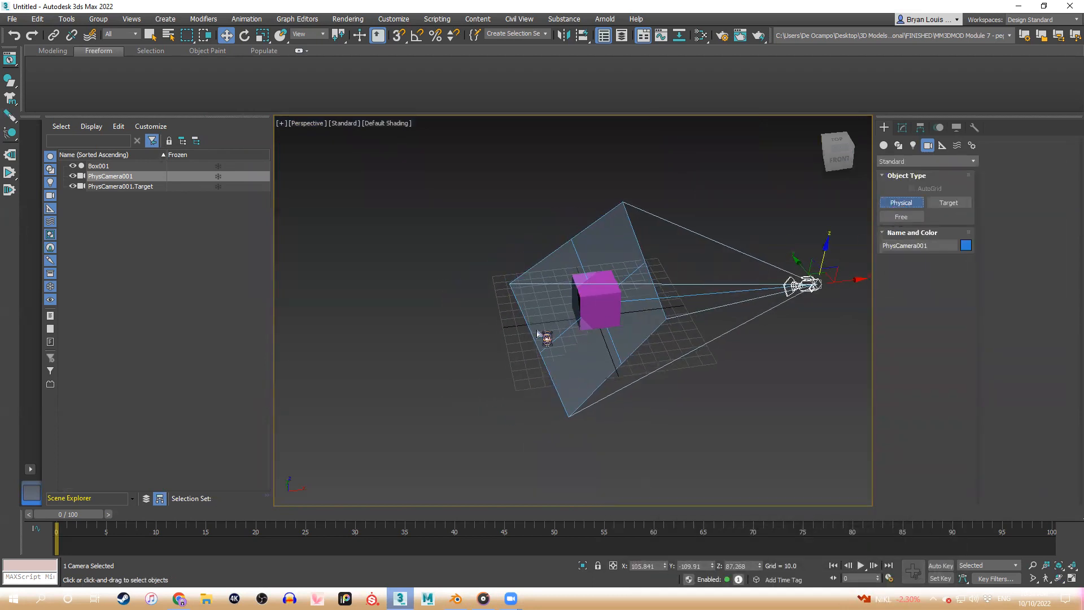
left_click_drag(473, 334, 619, 355)
middle_click_drag(504, 407, 490, 410)
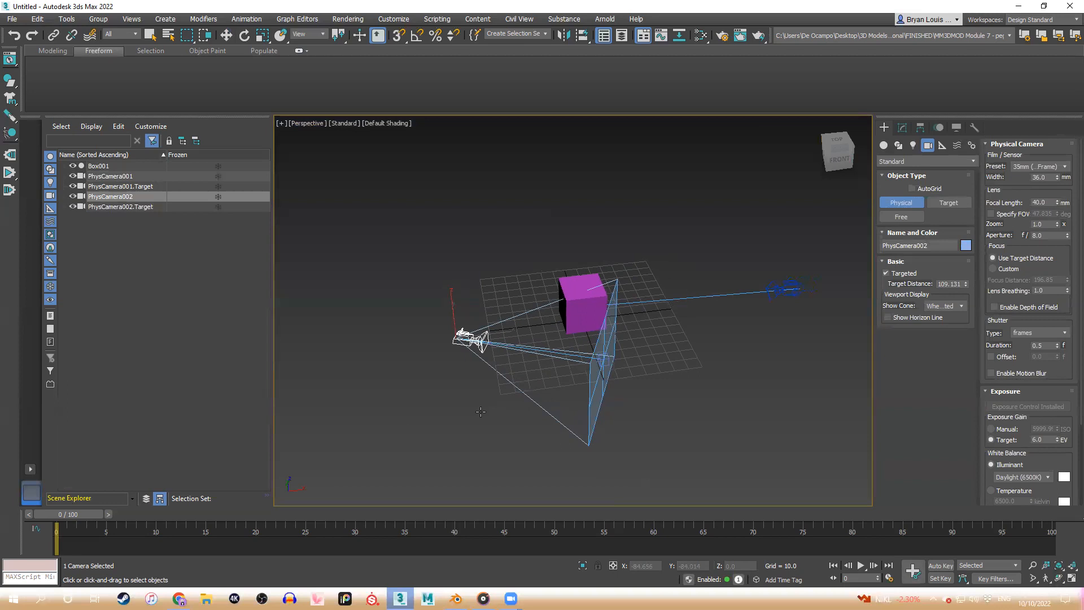
key("w")
left_click(485, 424)
Select each of the two physical cameras in turn in the Perspective viewport, ending with PhysCamera002 selected
left_click(774, 291)
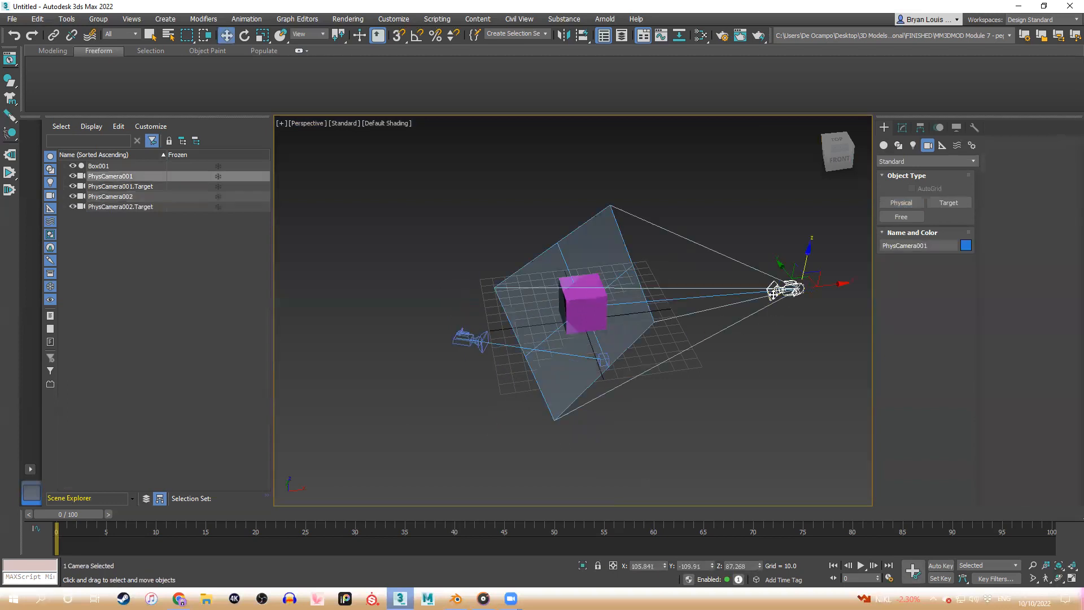
left_click(505, 353)
left_click(777, 294)
left_click(473, 353)
left_click(475, 344)
left_click(795, 287)
left_click(494, 342)
middle_click_drag(726, 339, 676, 362, "alt")
Switch to Blender, view its default scene through the active camera, and return to 3ds Max
left_click(456, 598)
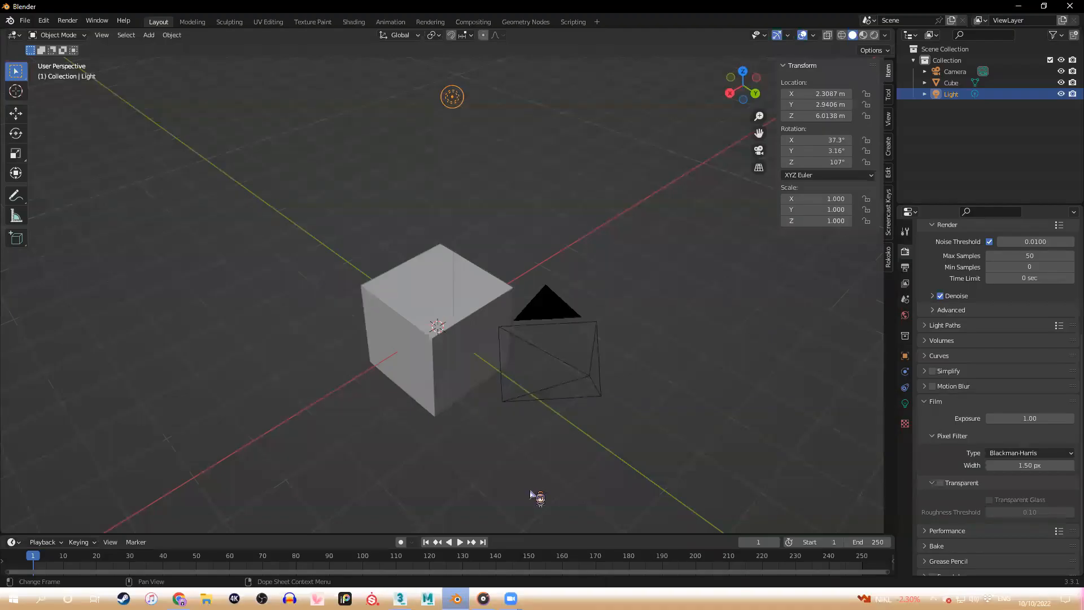
middle_click_drag(650, 423, 632, 413)
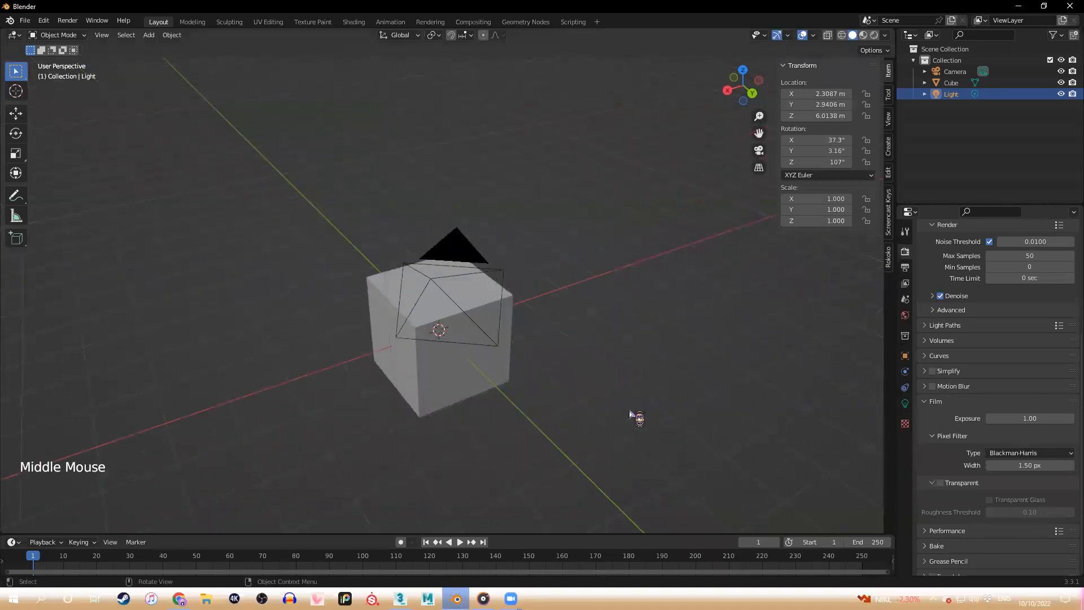
key("KP_0")
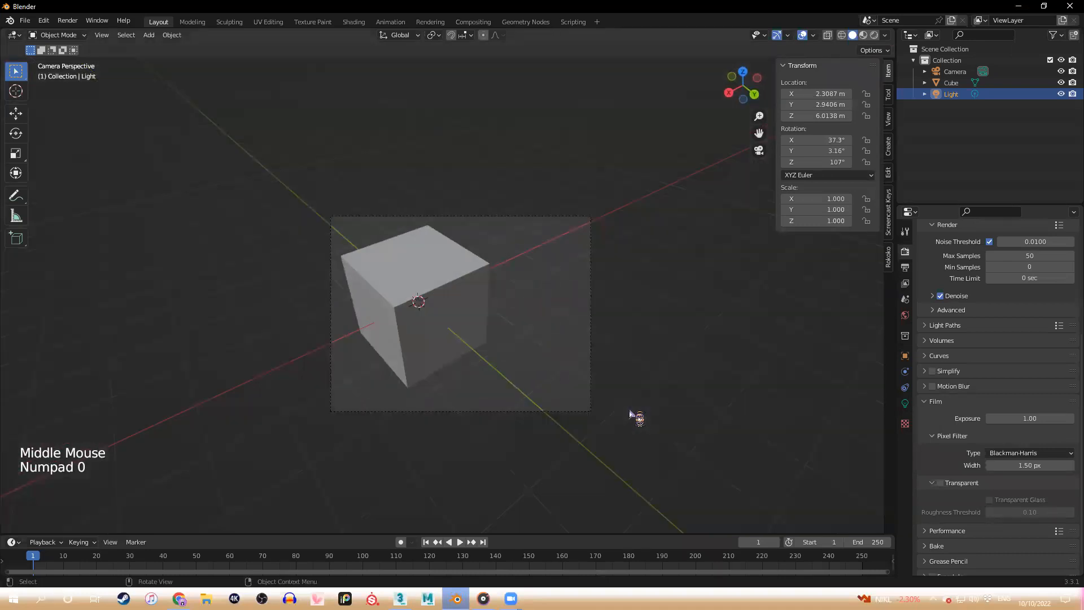
left_click(400, 599)
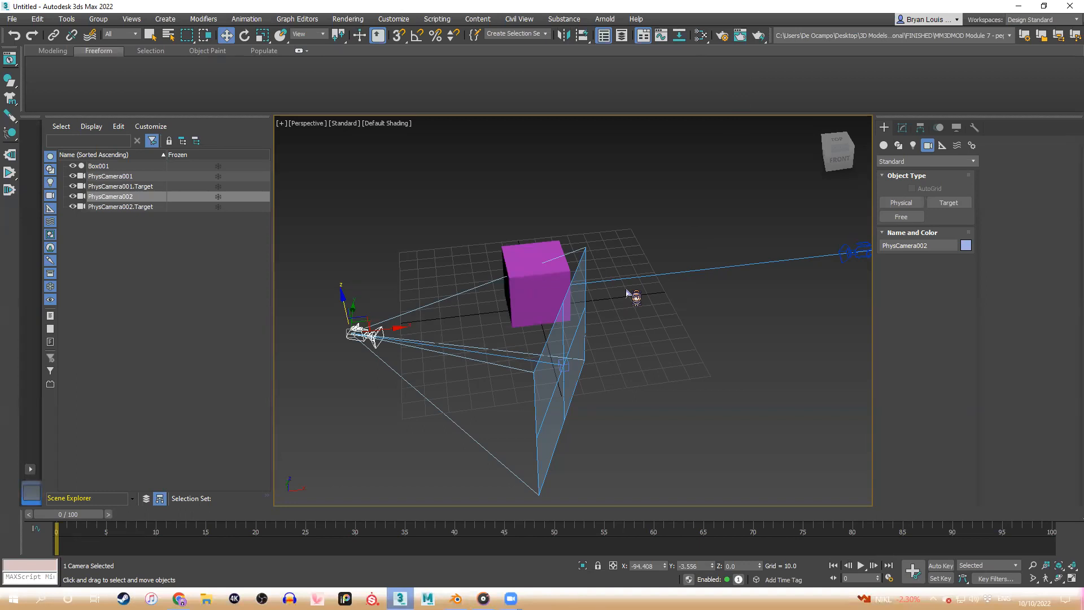
Show the viewport through PhysCamera002, and switch it to PhysCamera001 by selecting that camera
key("c")
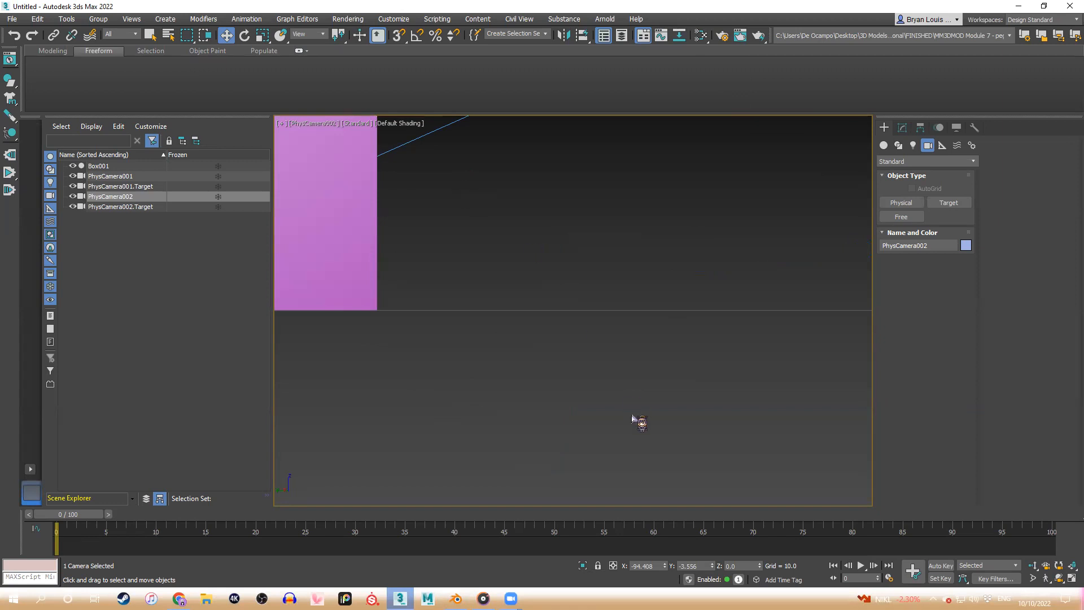
left_click(632, 415)
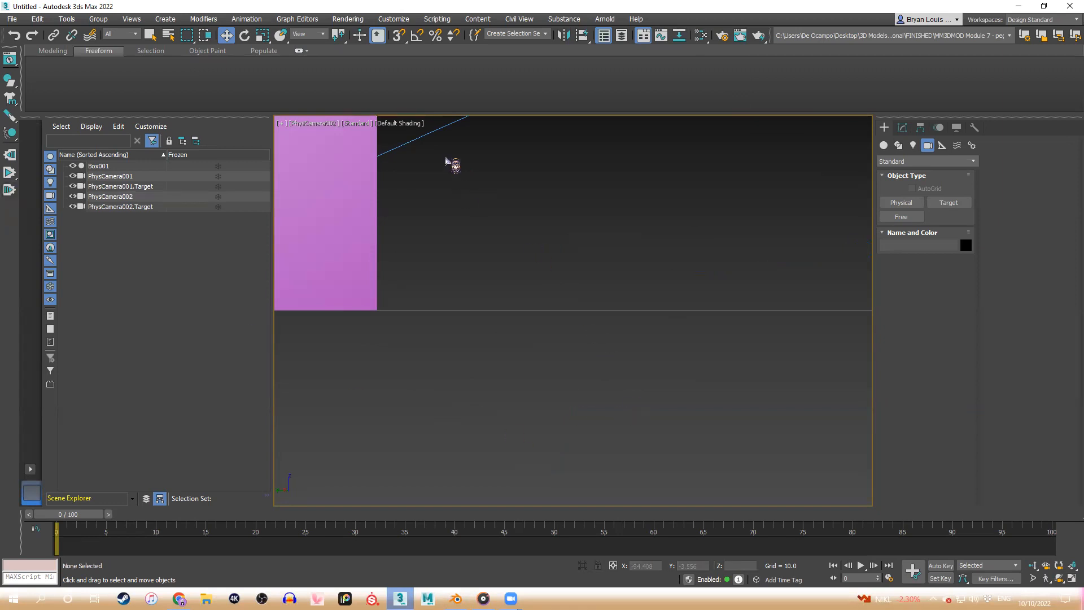
left_click(144, 196)
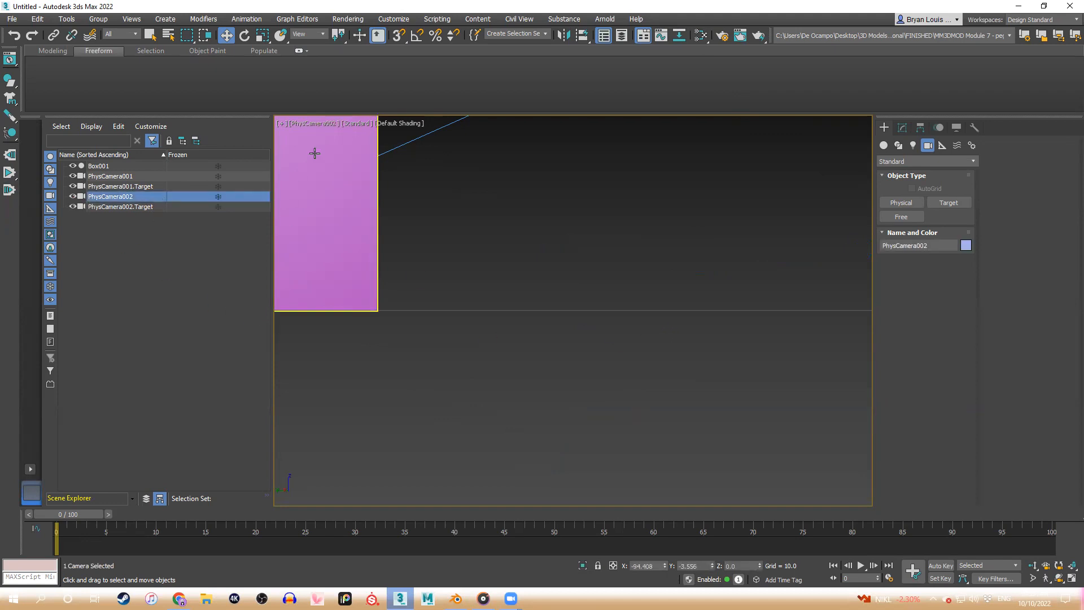
left_click(129, 176)
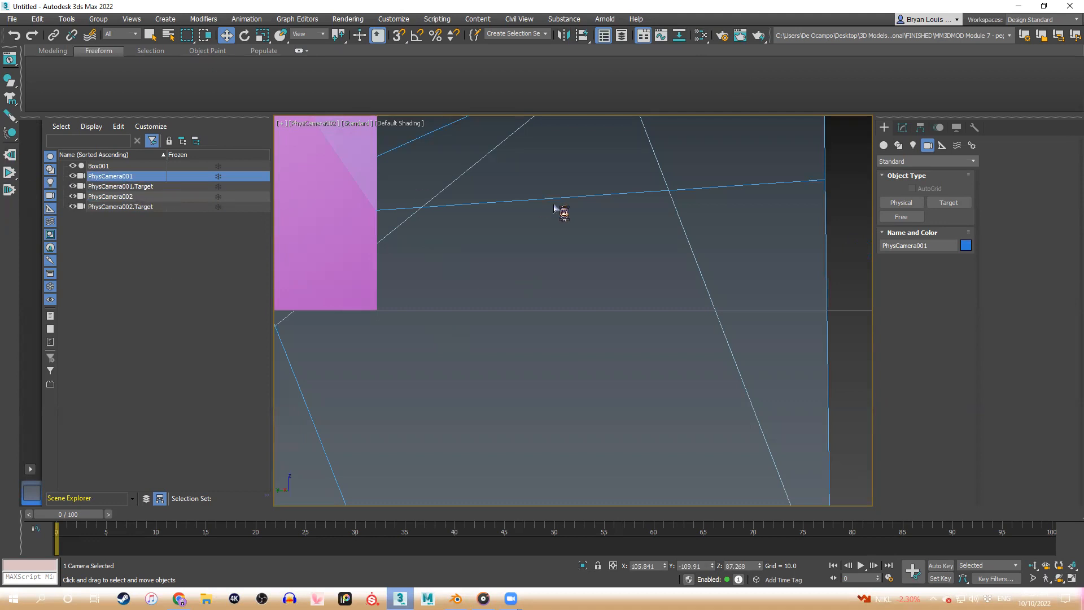
key("c")
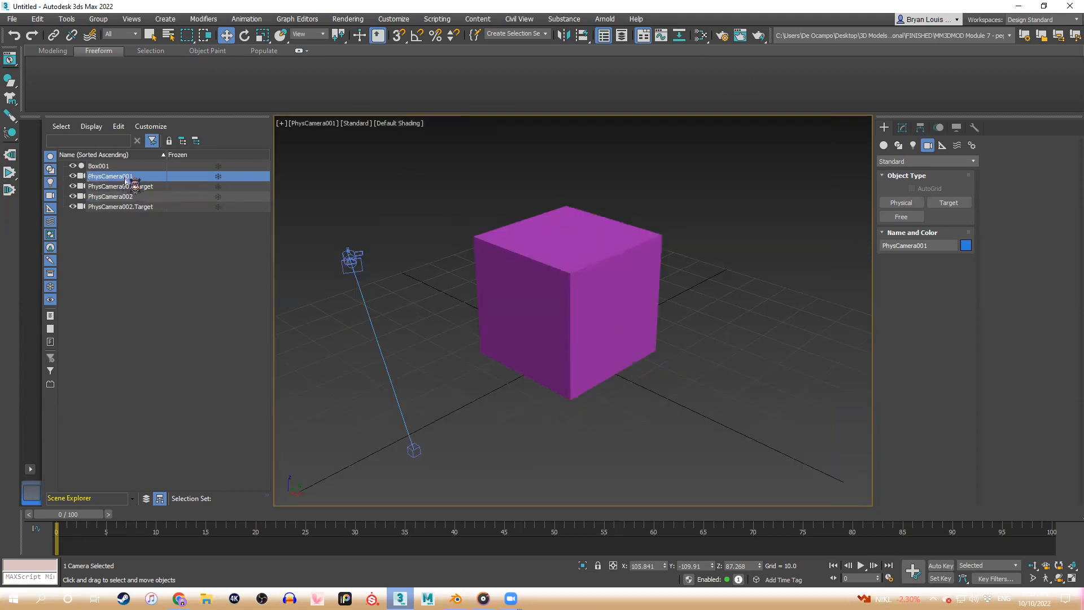
With nothing selected, choose PhysCamera002 from the camera list for the viewport and move that camera's view relative to the box
left_click(739, 253)
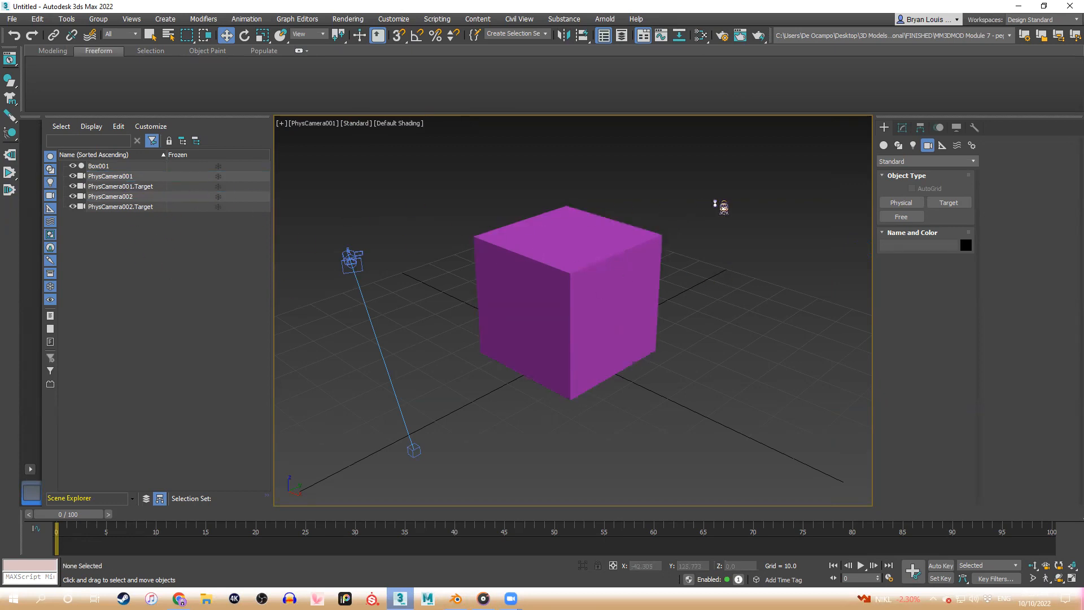
key("c")
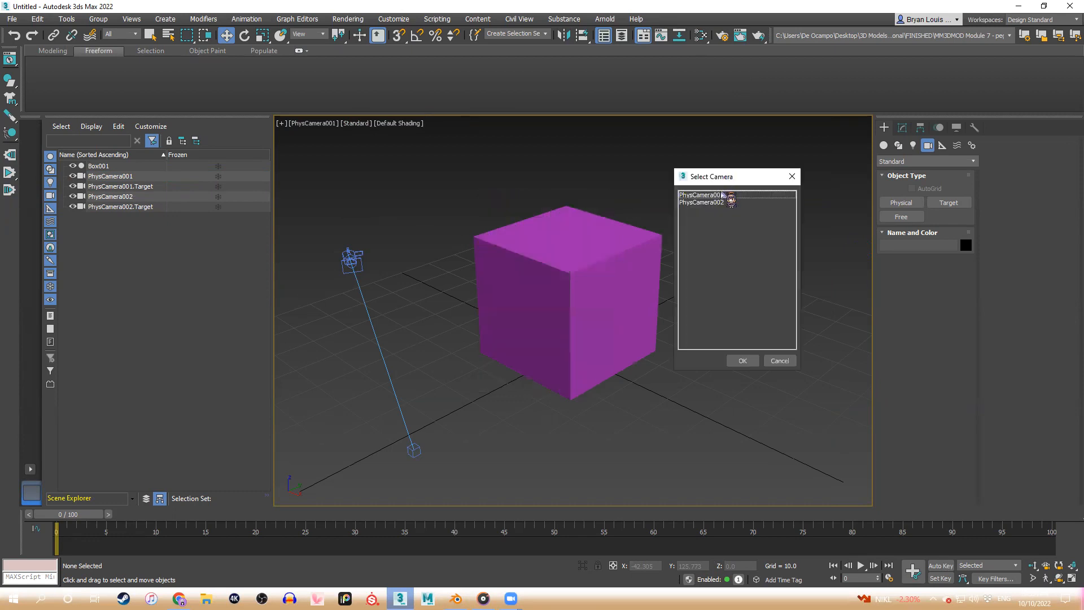
left_click_drag(726, 177, 735, 176)
left_click(733, 195)
left_click(733, 202)
left_click(725, 194)
left_click(740, 202)
left_click(731, 194)
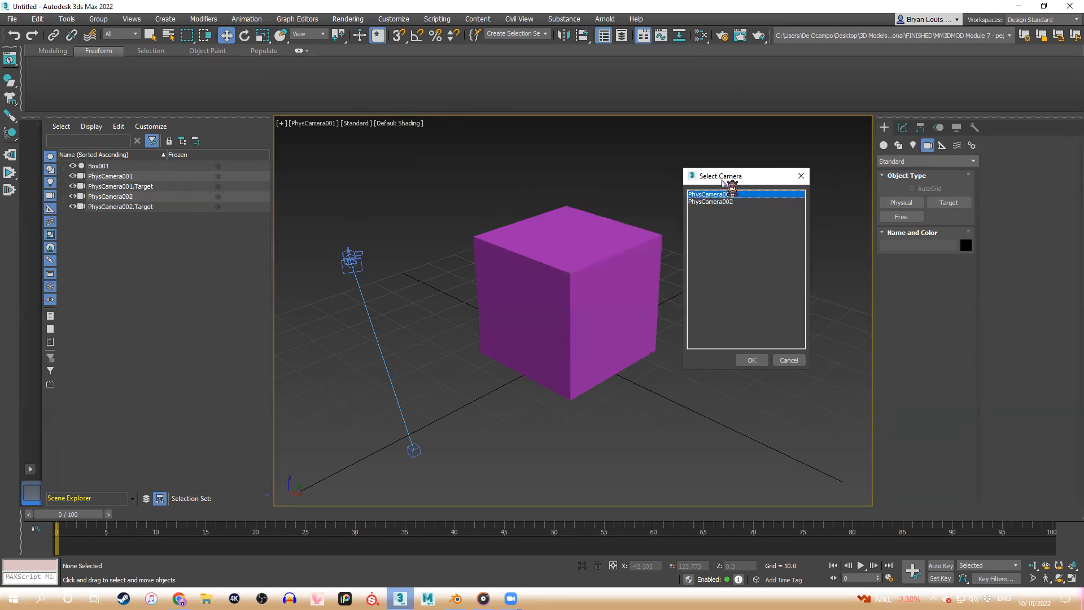
left_click(715, 201)
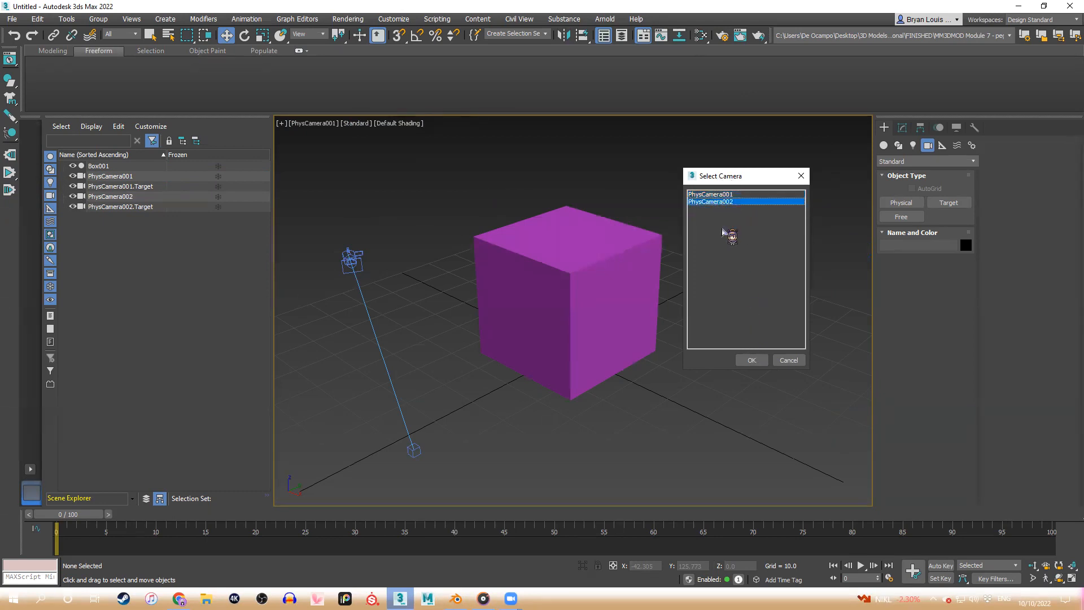
left_click(751, 360)
middle_click_drag(527, 230, 607, 329)
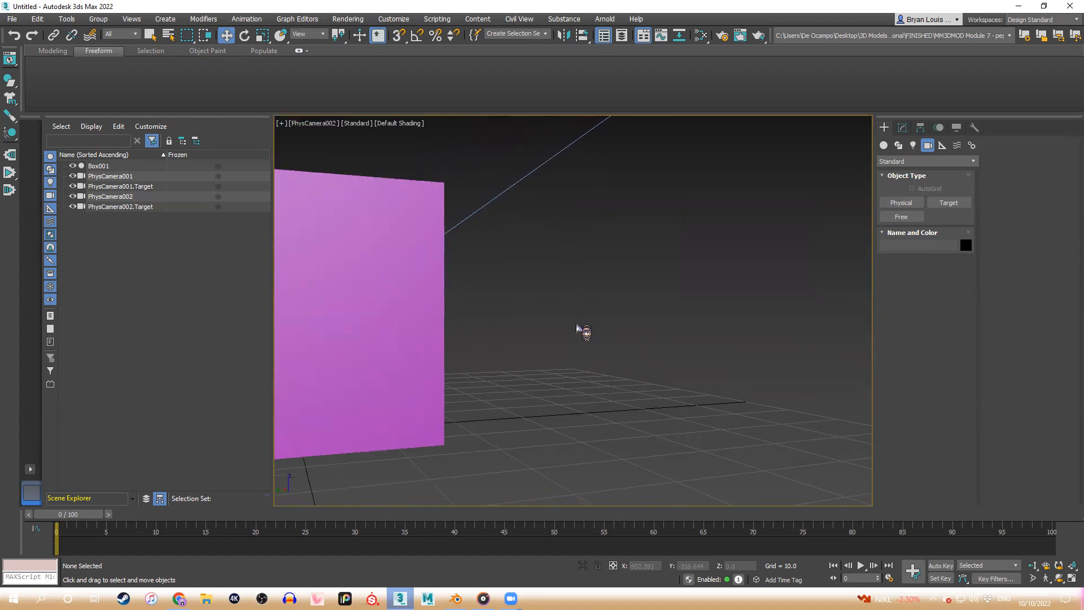
Switch the viewport back to PhysCamera001 through the camera selection list
key("c")
left_click(514, 218)
left_click(546, 384)
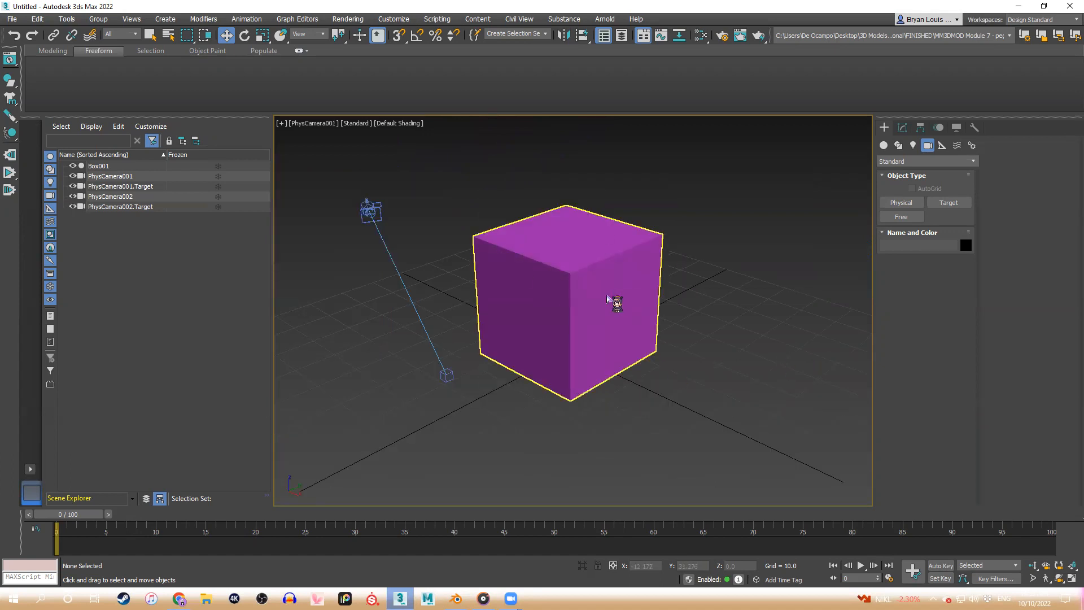
key("c")
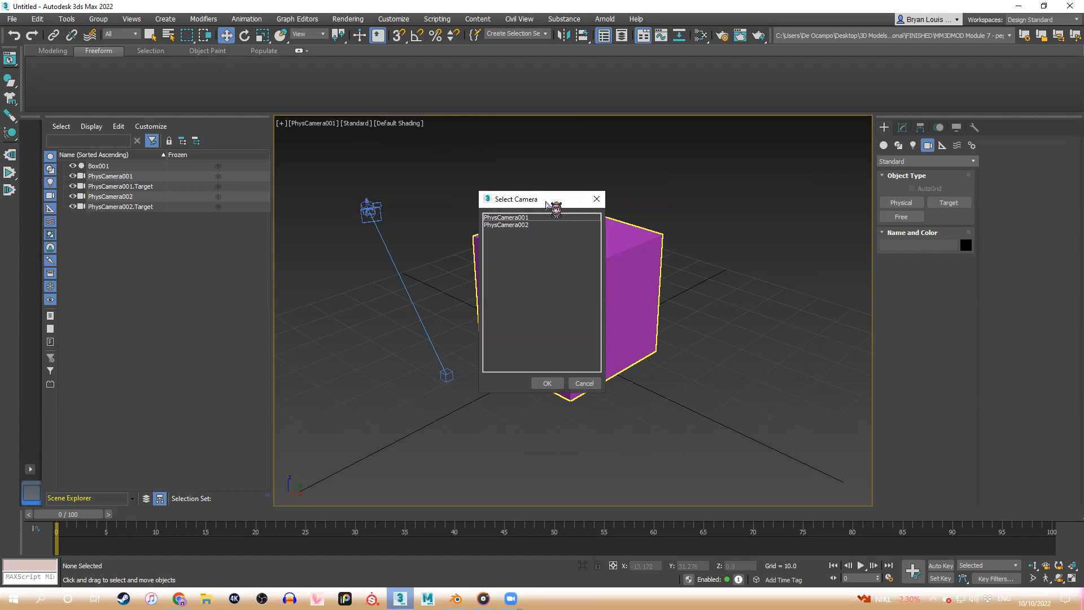
left_click_drag(546, 202, 728, 184)
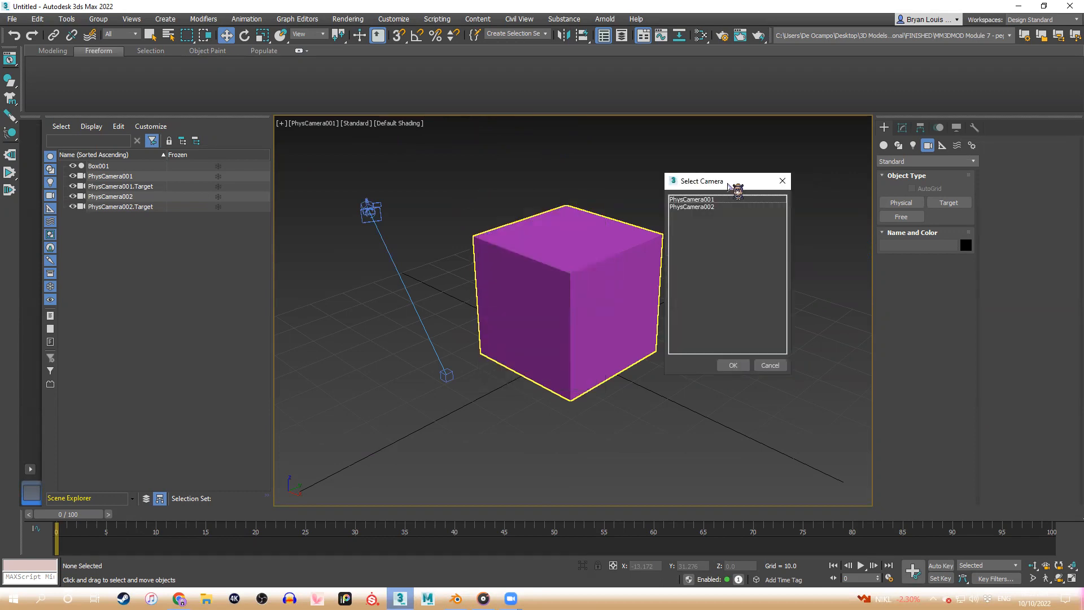
left_click(782, 181)
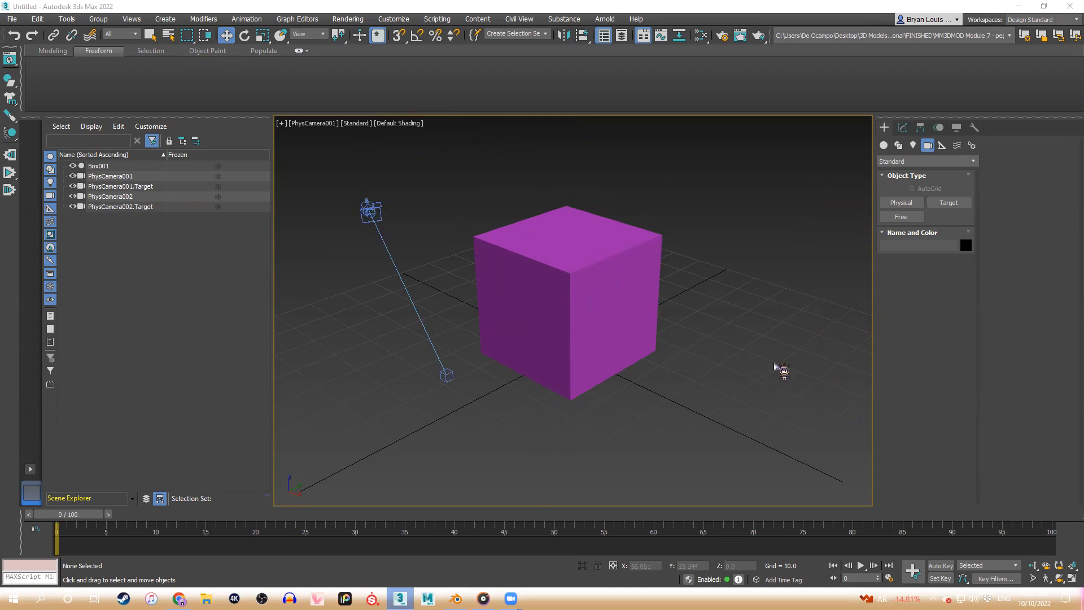
Switch to Blender, leave the camera view to see the cube and camera, and look over the object types that can be added
left_click(456, 598)
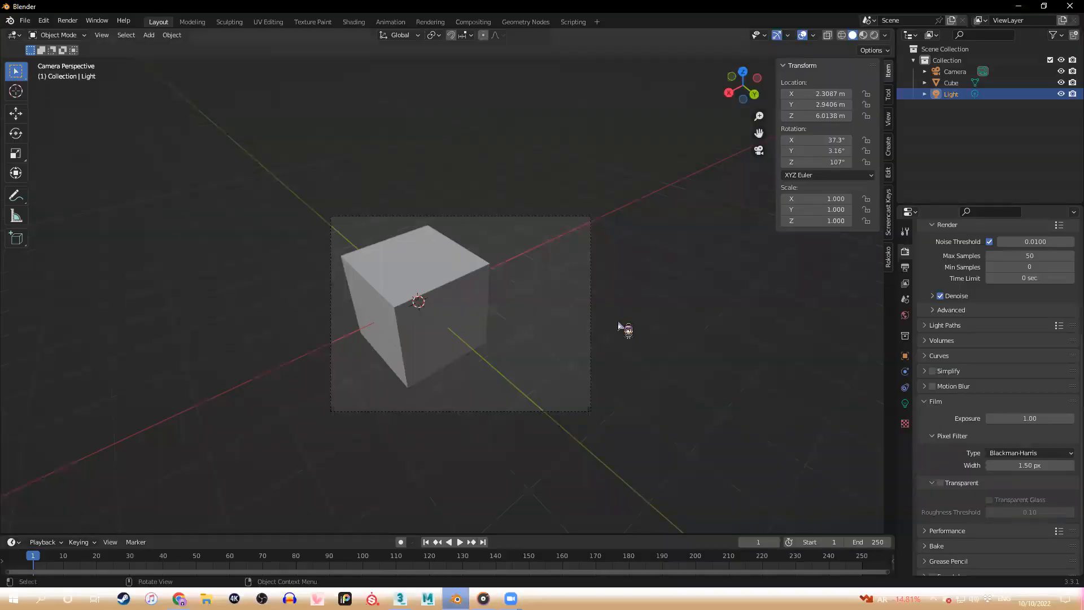
middle_click_drag(579, 337, 480, 338)
scroll(621, 309, "down", 2)
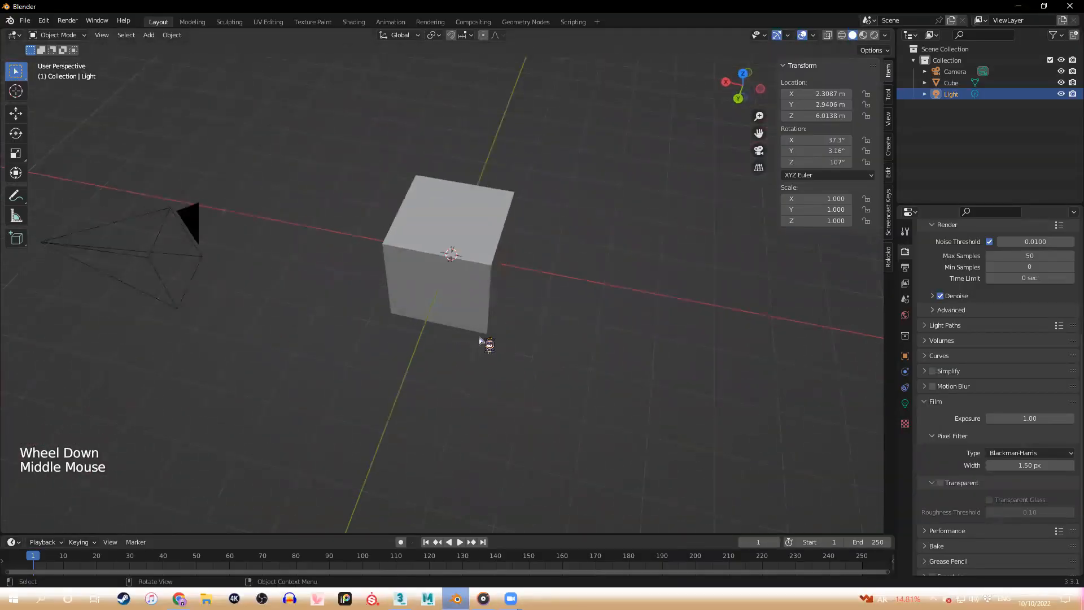
key("shift+a")
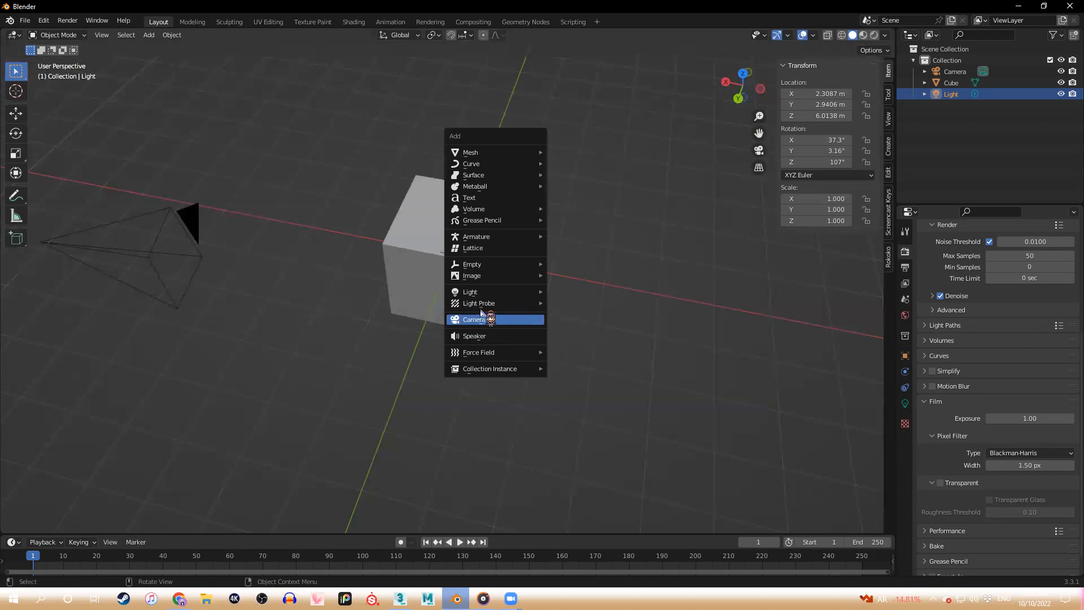
middle_click_drag(548, 305, 578, 291)
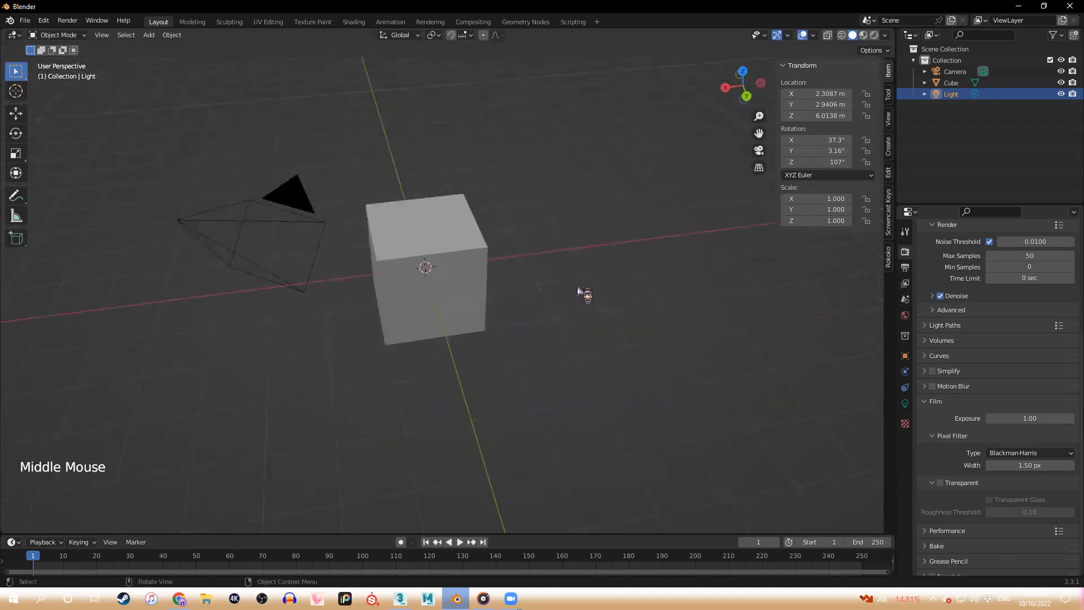
Look through the scene's camera at the cube, and deselect the light
key("KP_0")
middle_click_drag(578, 287, 594, 284)
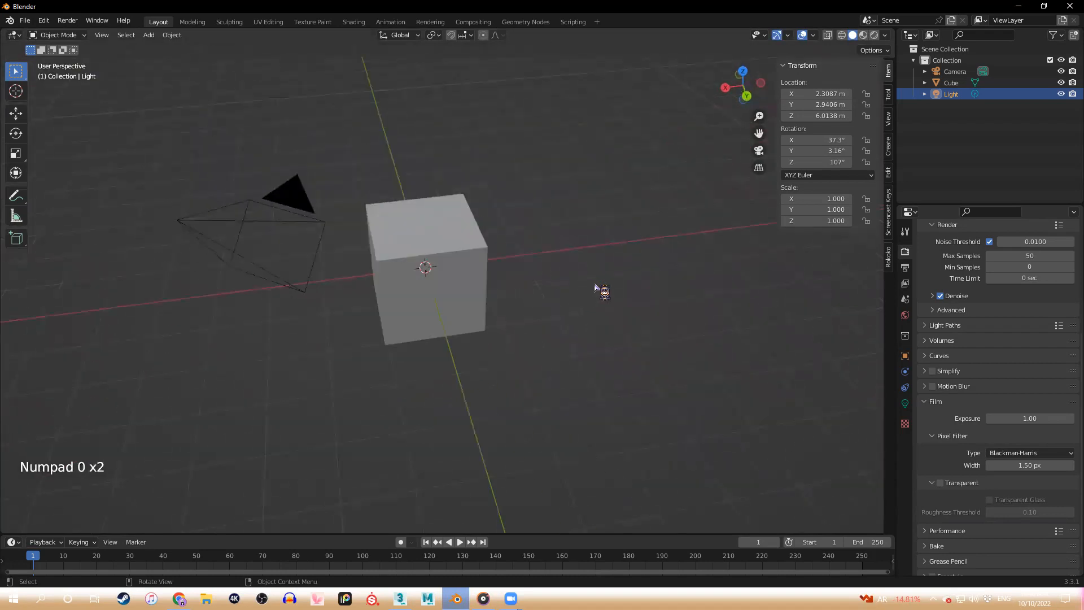
key("n")
key("n")
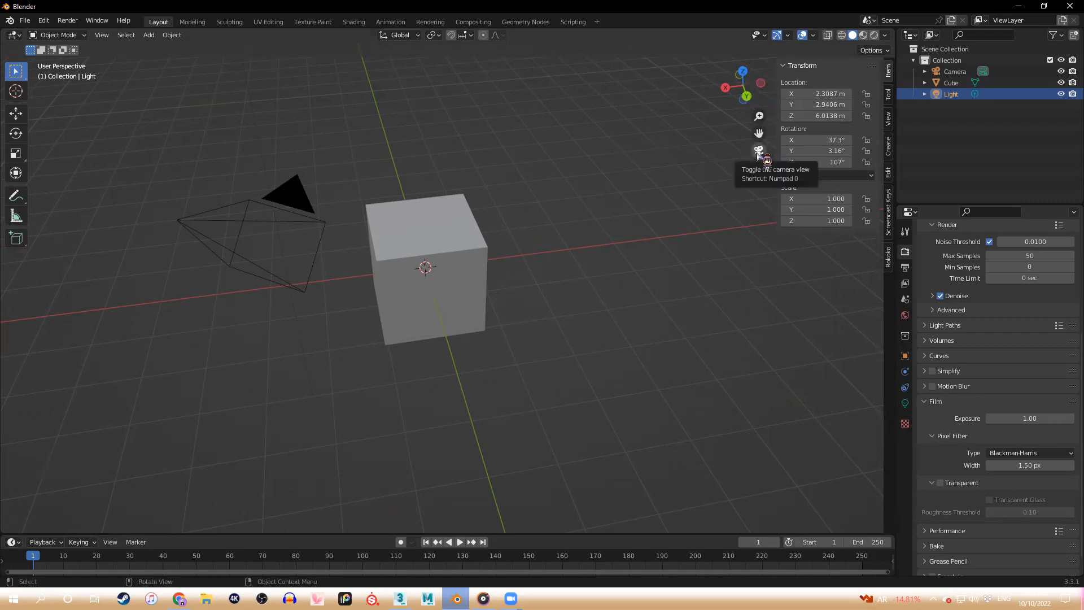
key("n")
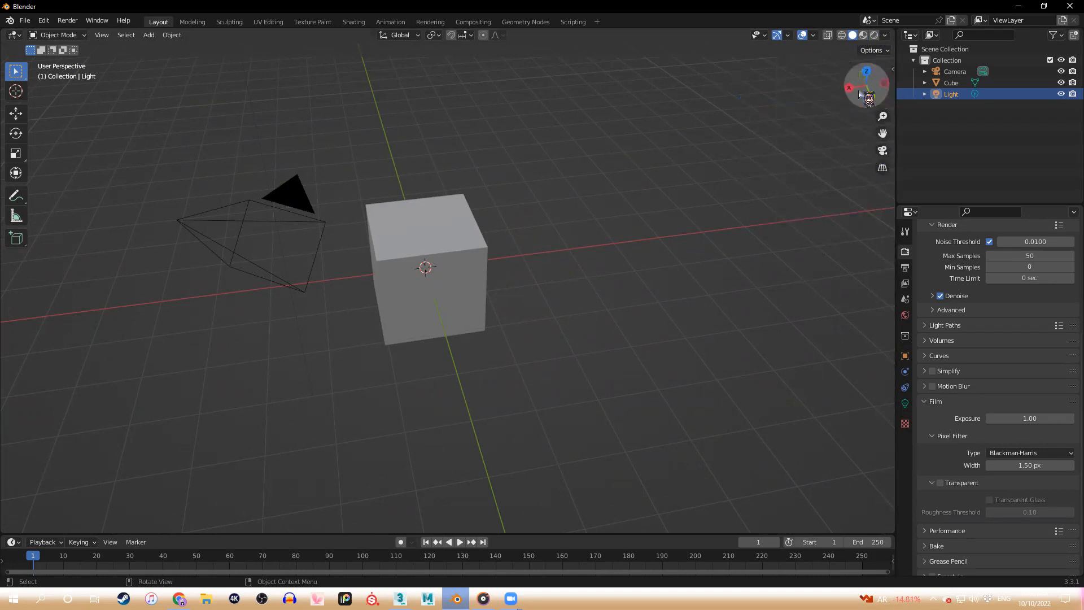
left_click(882, 150)
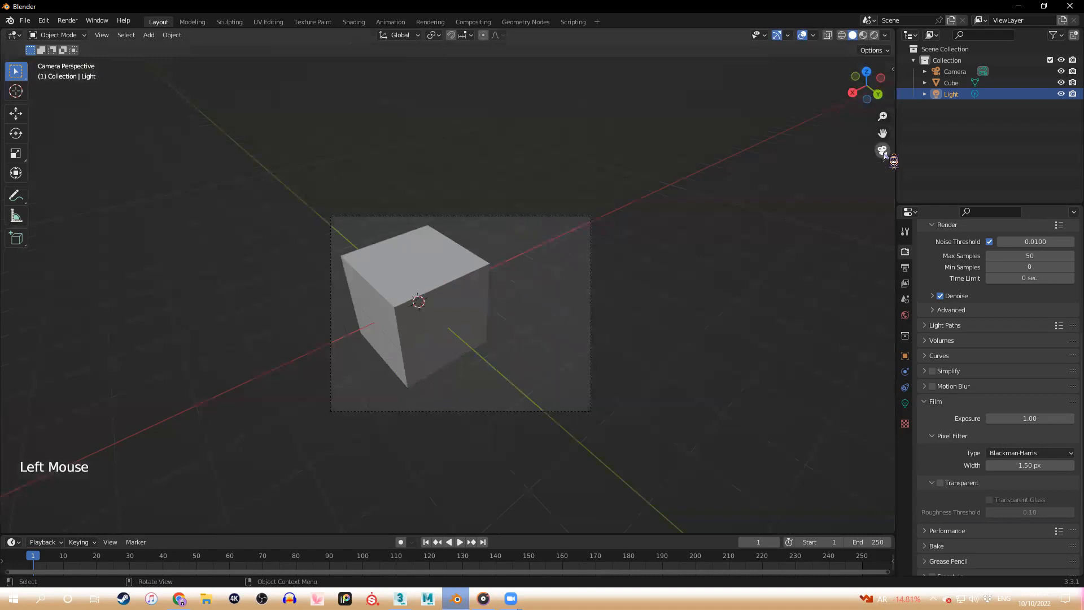
key("n")
left_click(635, 272)
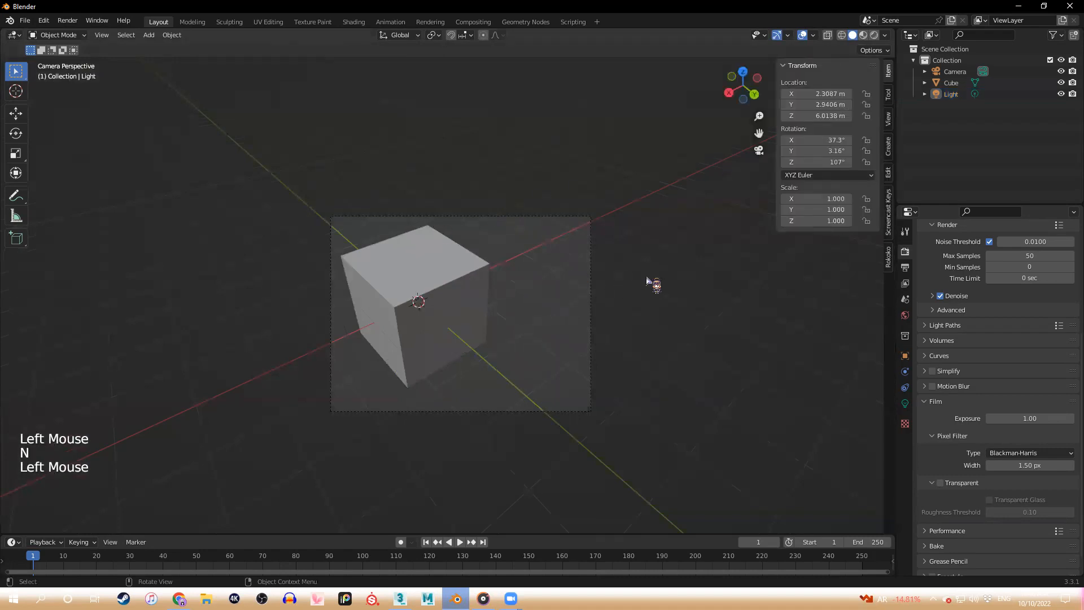
Leave the camera view, add a second camera, and move it along the X axis to about -4.96 m, beside the cube
key("KP_0")
mouse_move(577, 282)
middle_mouse_down()
mouse_move(557, 294)
mouse_move(572, 270)
middle_mouse_up()
key("shift+a")
left_click(582, 269)
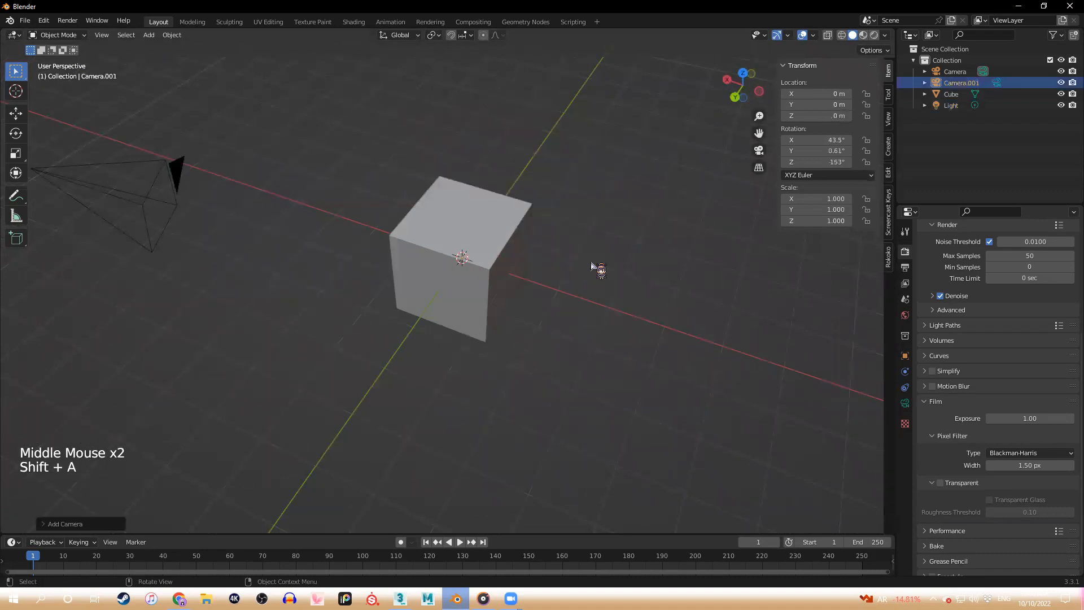
key("g")
key("x")
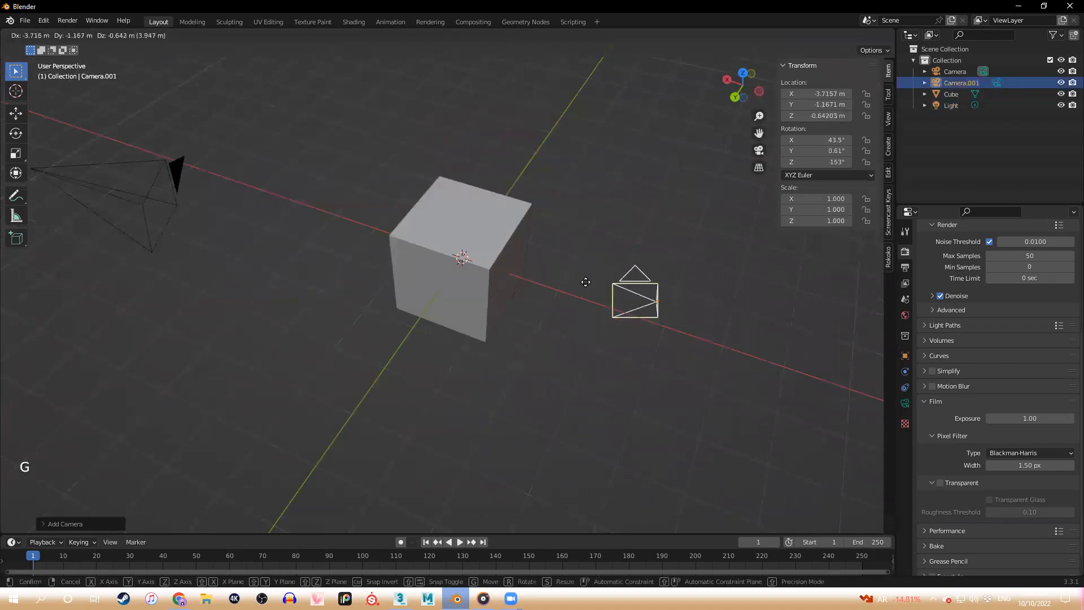
left_click(665, 308)
With nothing selected, examine the original camera and the new one around the cube from several angles
middle_click_drag(650, 307, 575, 295)
left_click(627, 251)
scroll(632, 259, "down", 2)
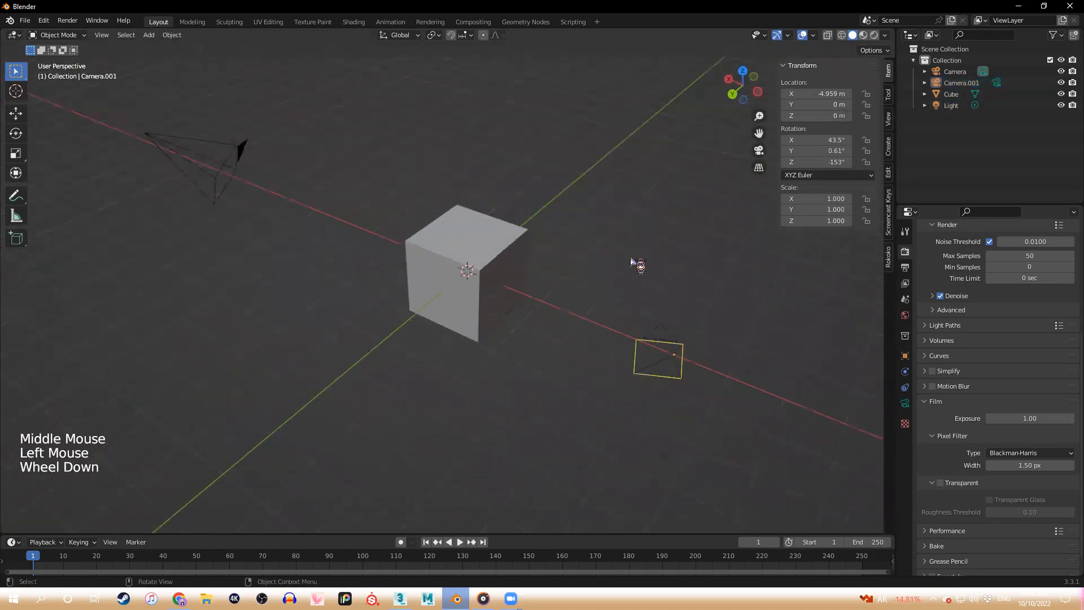
middle_click_drag(636, 264, 676, 269)
middle_click_drag(501, 215, 564, 317)
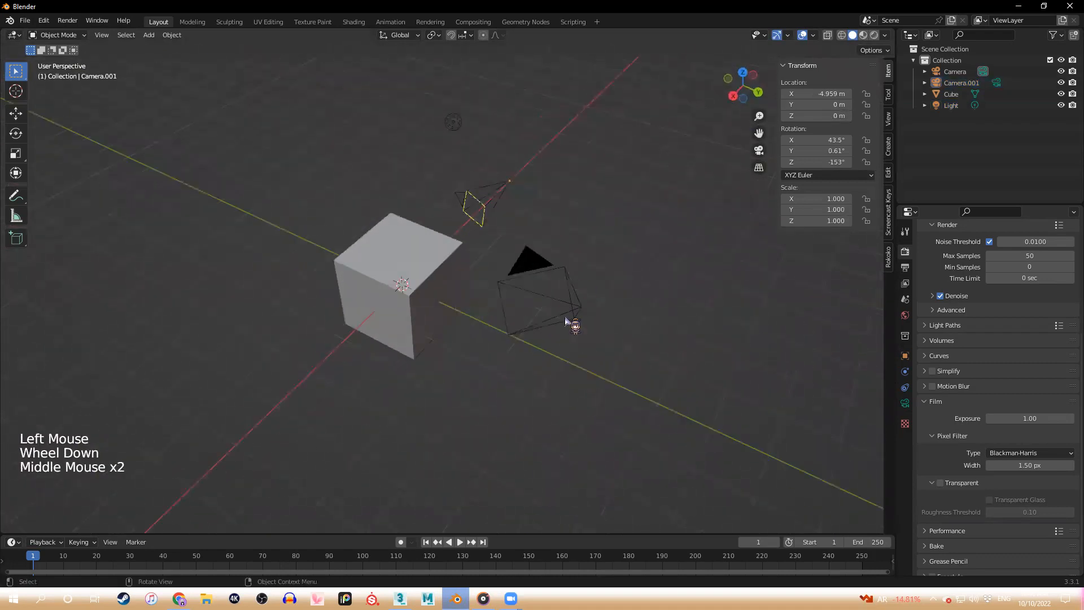
left_click(557, 268)
left_click(497, 198)
left_click(497, 197)
left_click(559, 308)
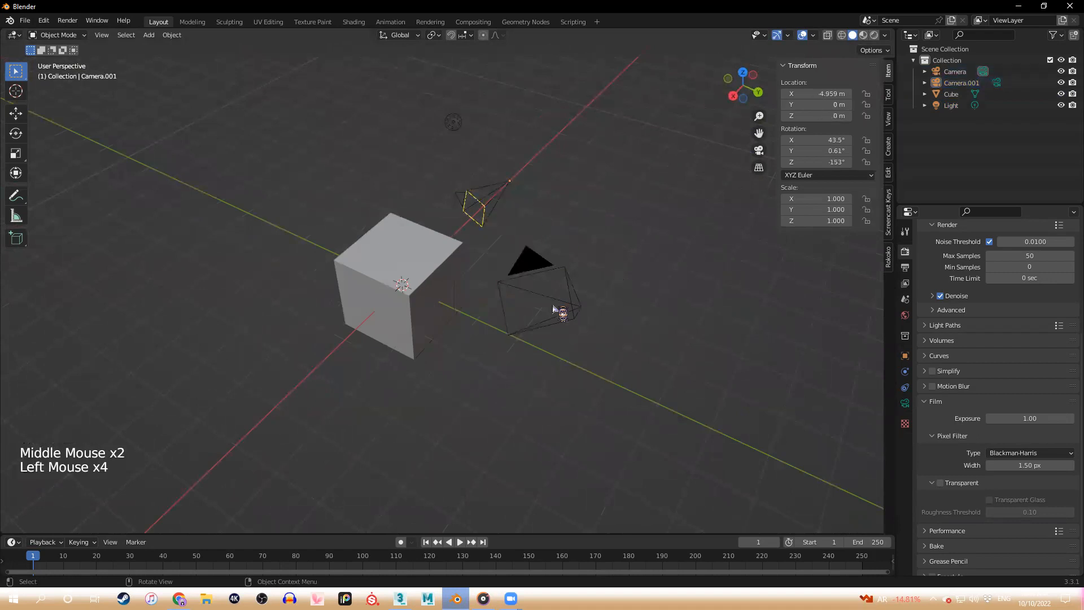
Select the original camera, check the camera view, and return to the perspective view of both cameras
middle_click_drag(583, 245, 327, 241)
left_click(507, 150)
key("KP_0")
scroll(503, 179, "down", 1)
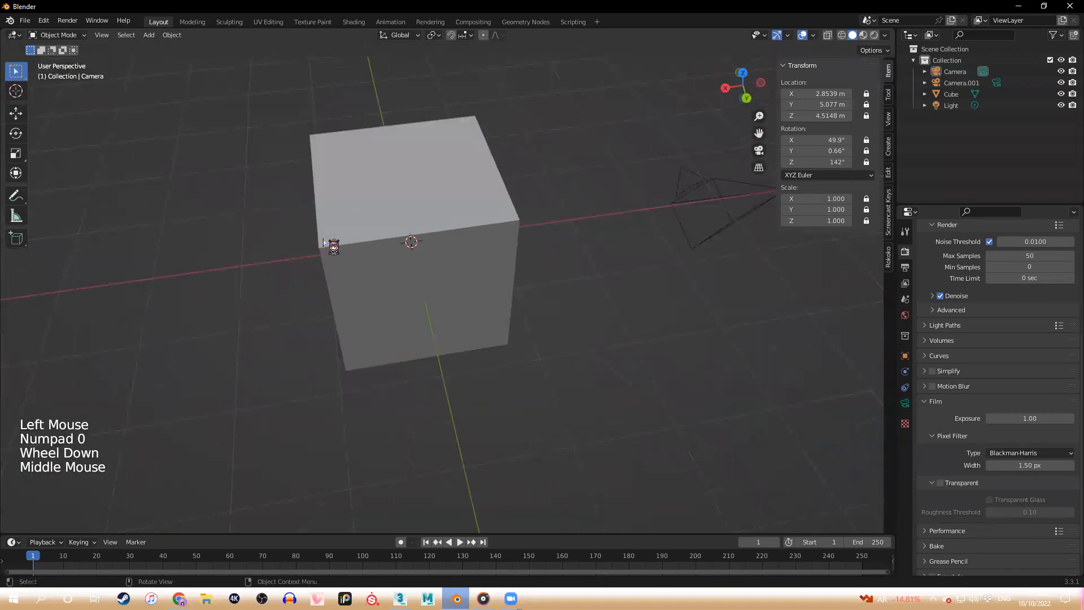
scroll(326, 240, "down", 2)
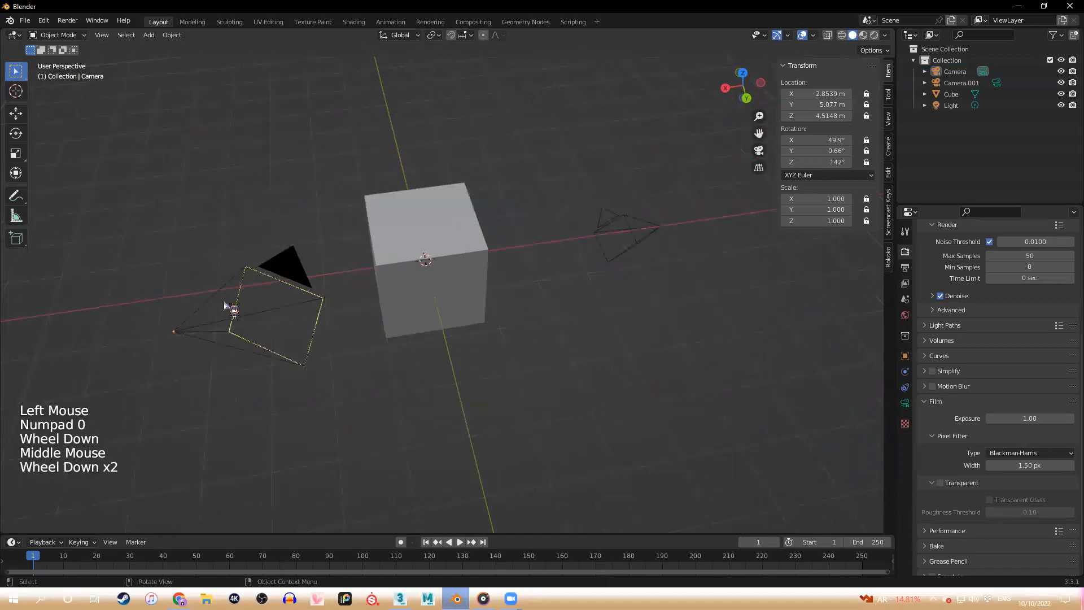
Select Camera.001, check which camera the camera view uses, and return to the perspective view
left_click(664, 225)
key("KP_0")
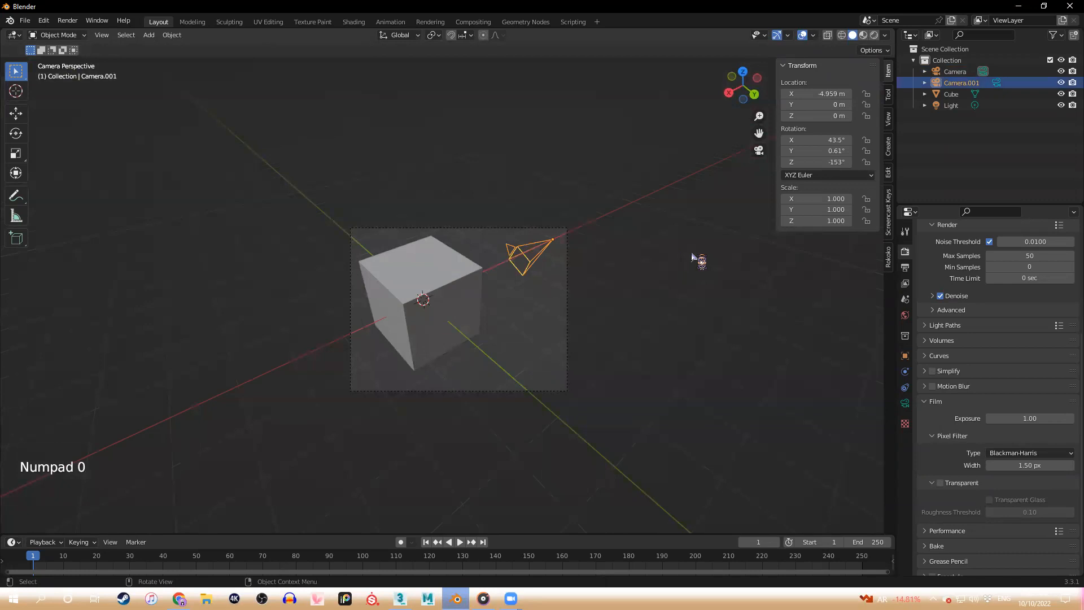
scroll(678, 283, "down", 2)
middle_click_drag(663, 284, 617, 300)
scroll(644, 303, "down", 2)
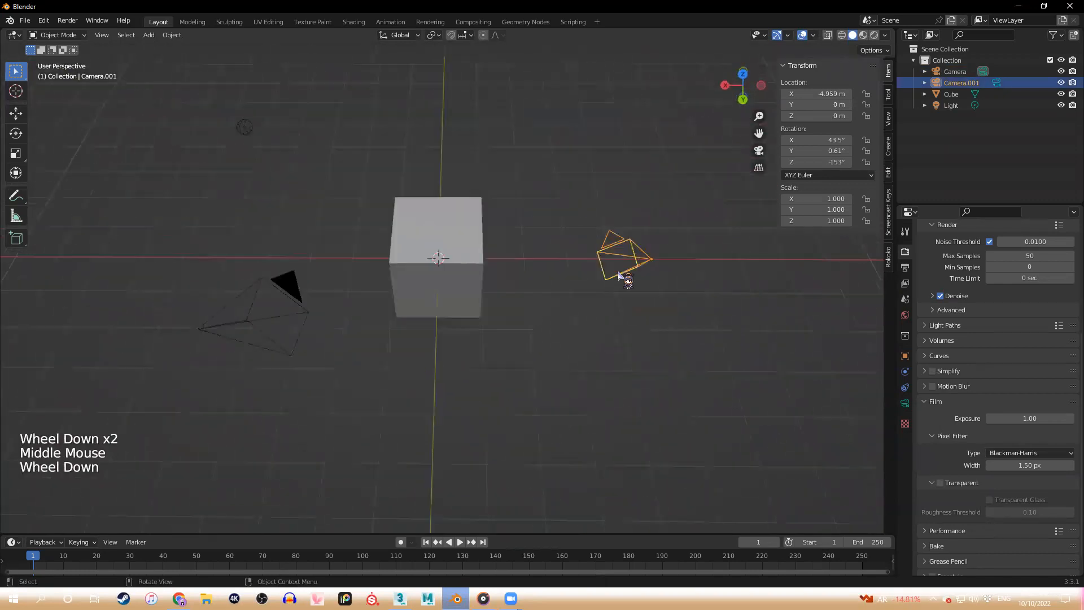
scroll(503, 320, "up", 1)
mouse_move(503, 320)
middle_mouse_down()
mouse_move(516, 293)
mouse_move(527, 315)
mouse_move(493, 356)
mouse_move(537, 341)
mouse_move(491, 364)
mouse_move(361, 336)
mouse_move(503, 338)
middle_mouse_up()
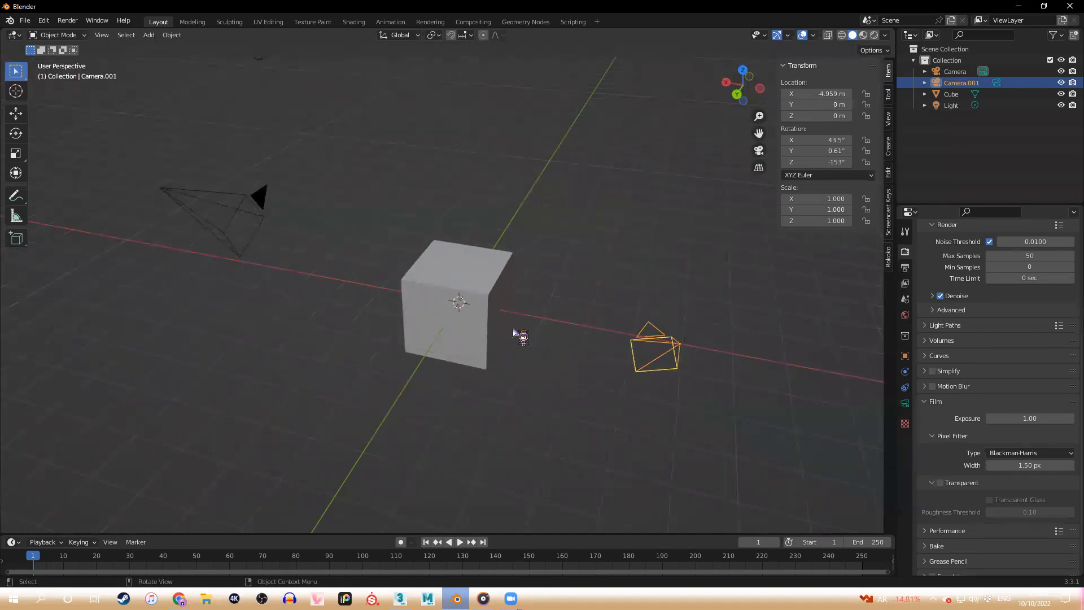
Compare Camera and Camera.001 by selecting them alternately in the scene and the outliner
left_click(573, 452)
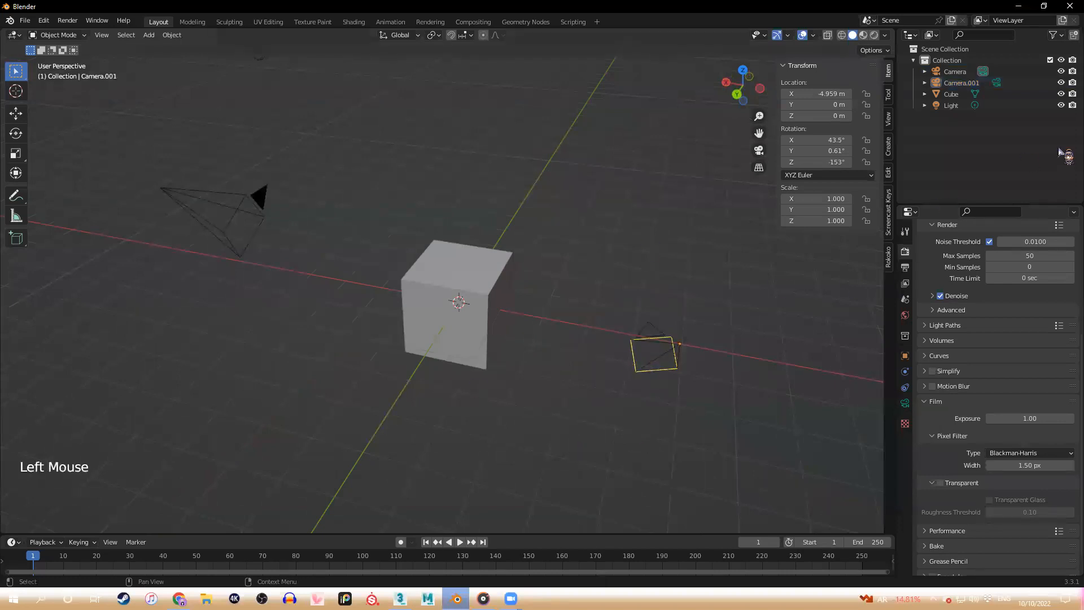
left_click(224, 245)
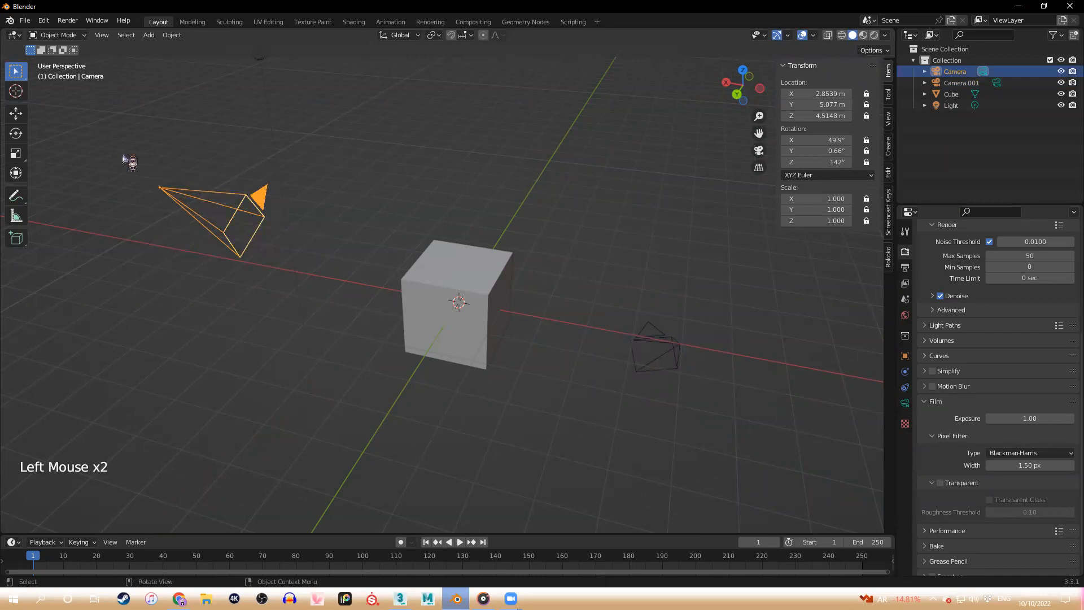
left_click(377, 279)
left_click(245, 205)
left_click(217, 325)
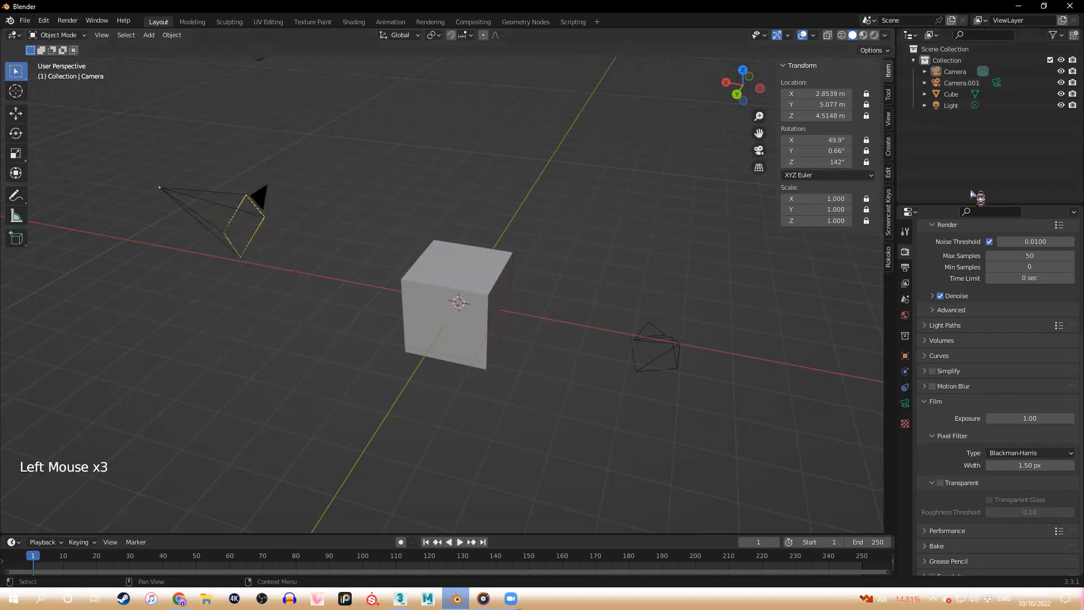
left_click(1019, 72)
left_click(1023, 82)
left_click(1018, 72)
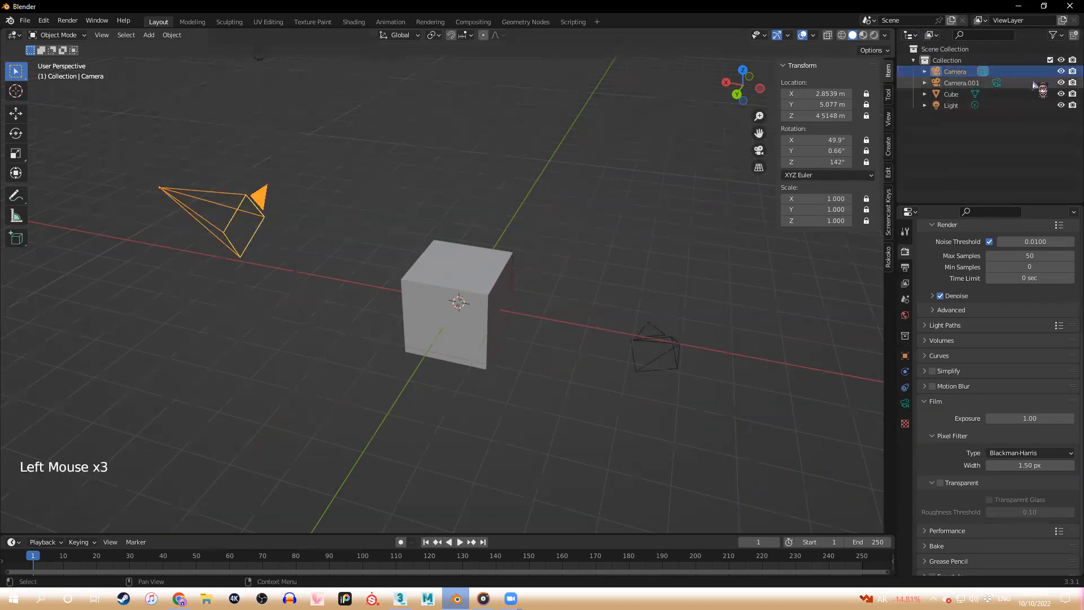
left_click(1011, 83)
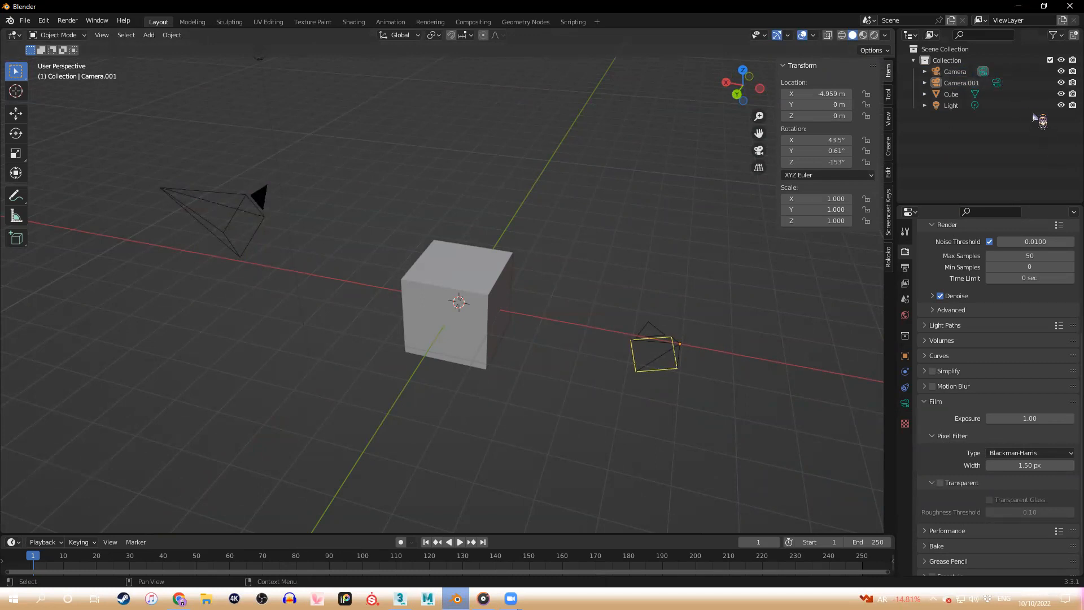
left_click(1044, 72)
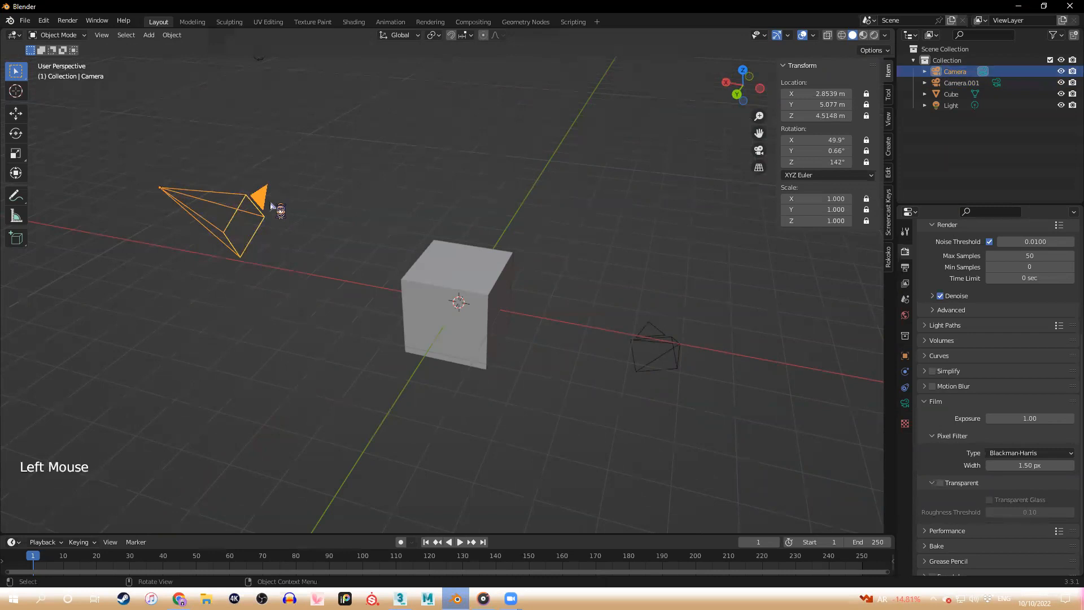
left_click(1017, 158)
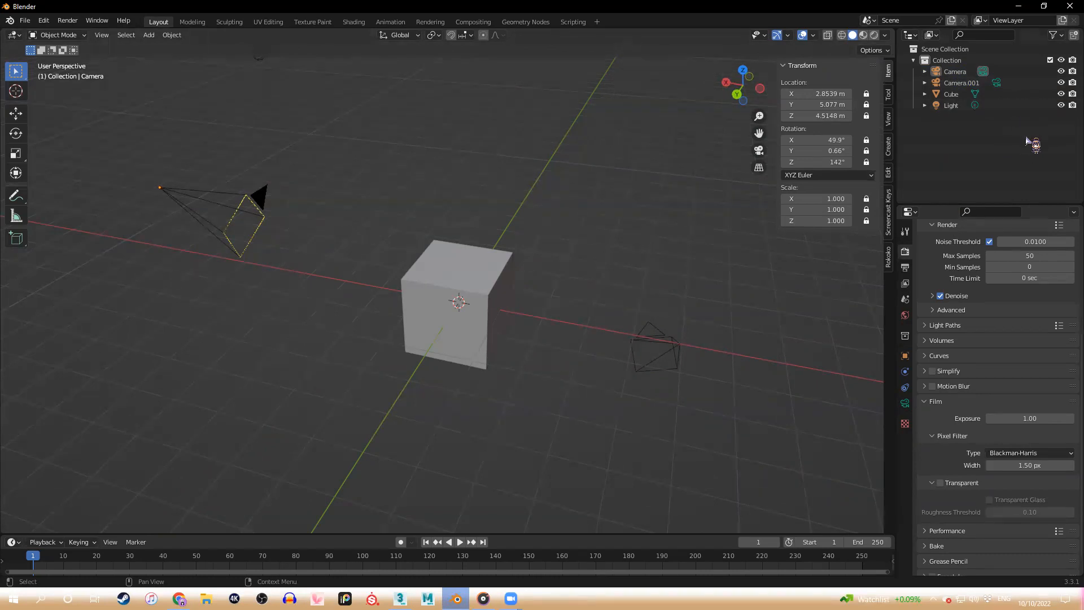
Make Camera.001 the active scene camera and look through it with nothing selected
left_click(680, 353)
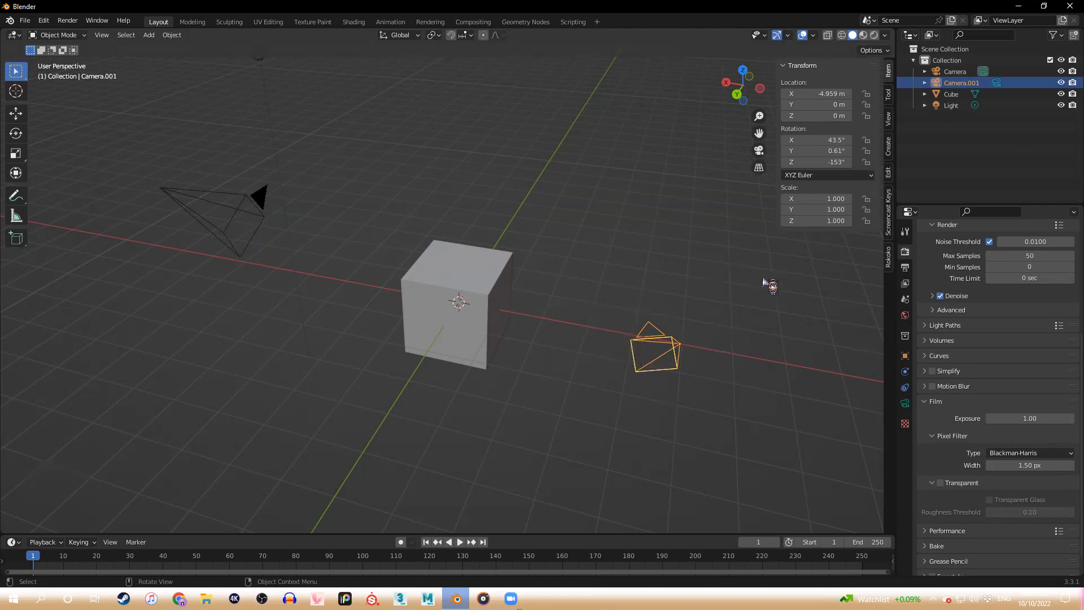
left_click(997, 83)
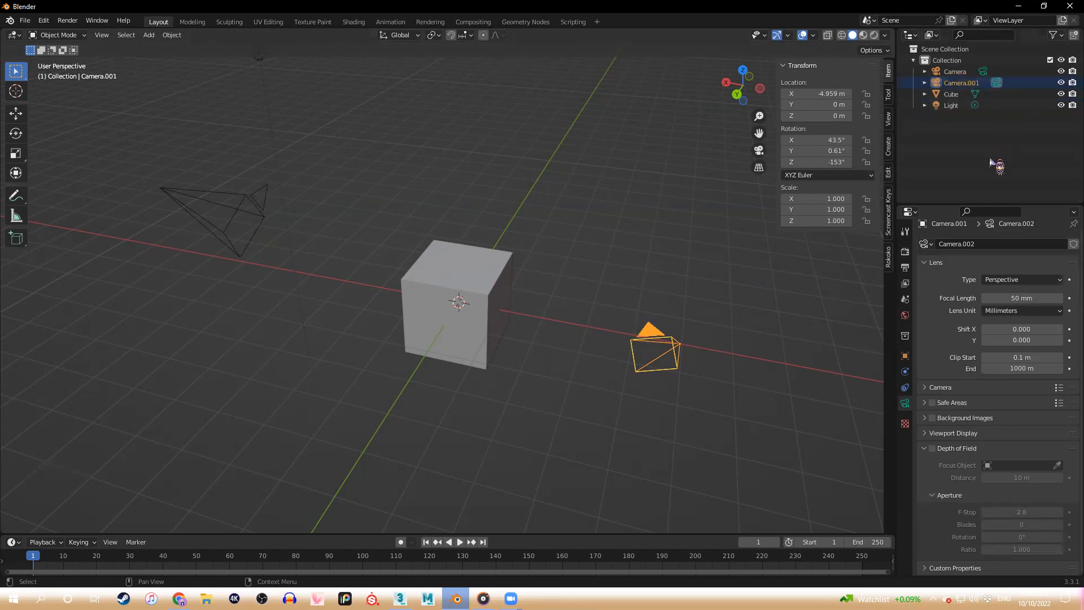
left_click(667, 249)
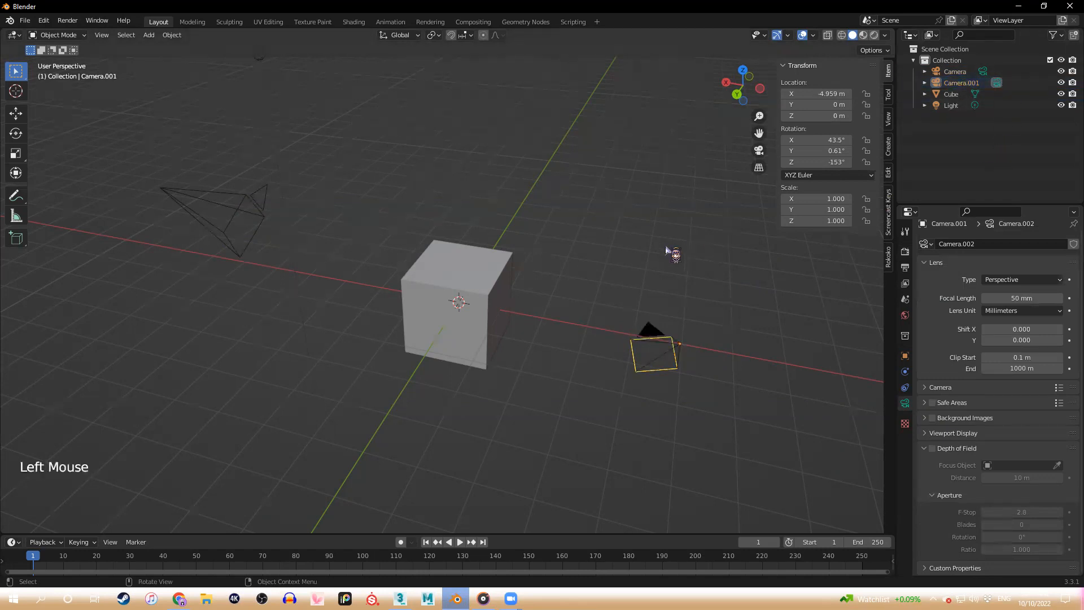
key("KP_0")
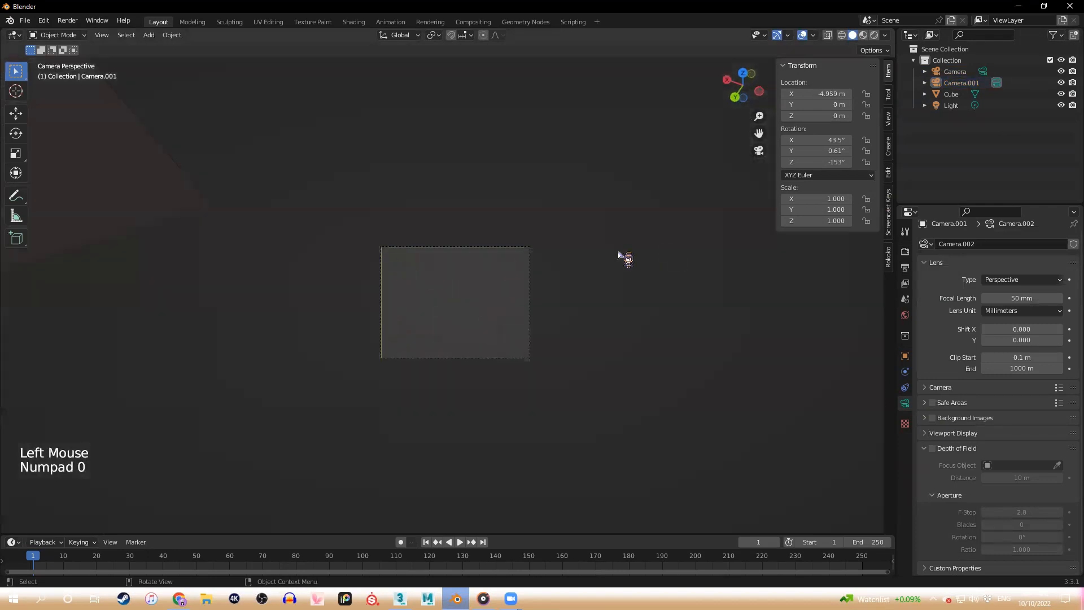
Lock the camera to the view and reposition Camera.001 until the cube is framed
key("n")
key("n")
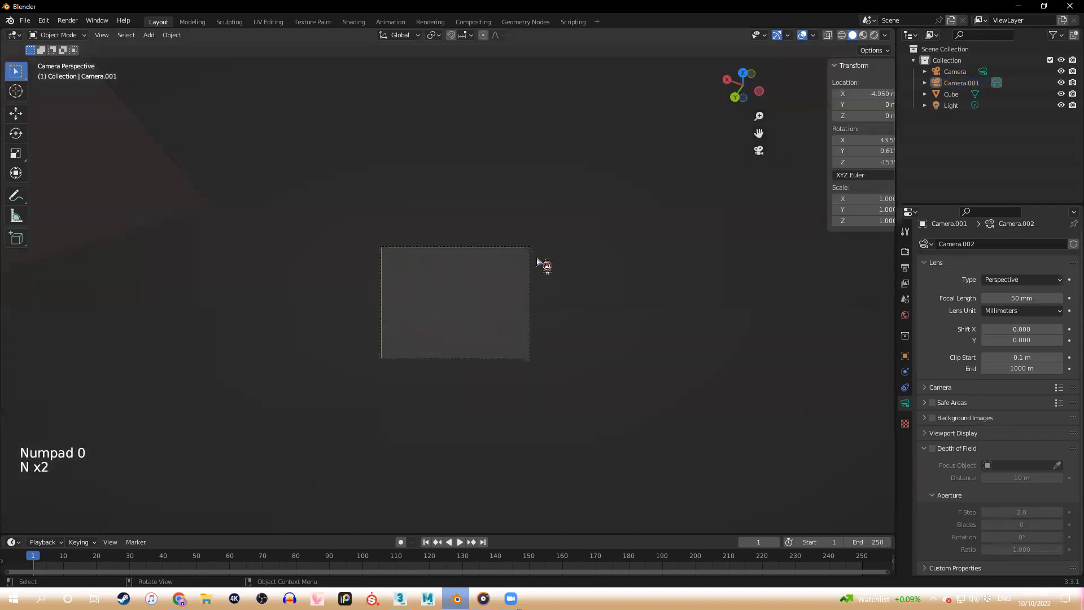
left_click(888, 119)
left_click(835, 206)
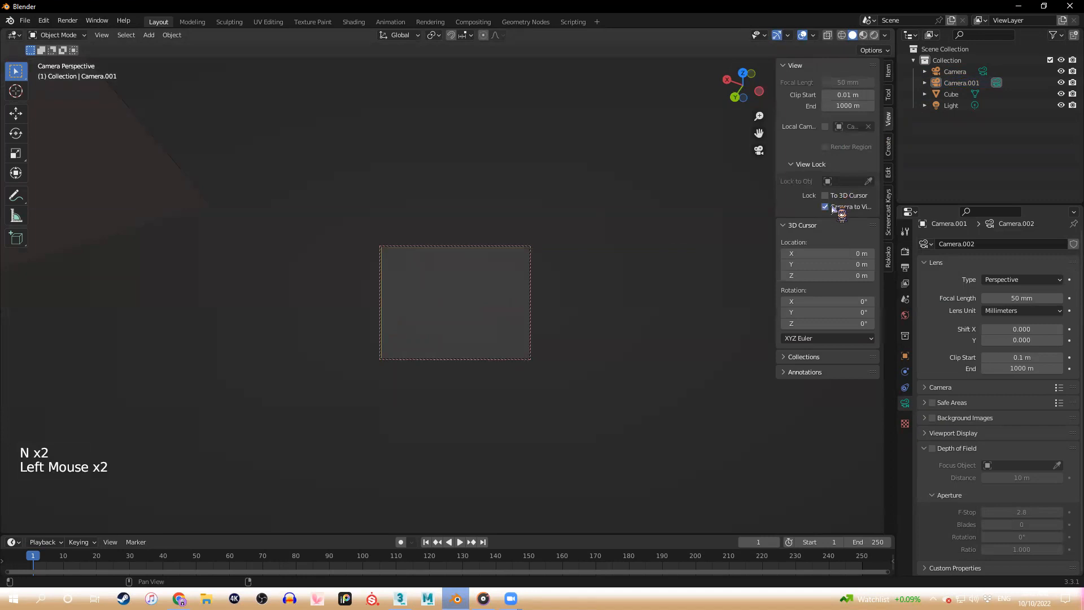
scroll(416, 216, "down", 5)
middle_click_drag(423, 219, 536, 322)
scroll(536, 310, "down", 1)
Render the cube through Camera.001 and move the render window aside to uncover the camera view
key("F12")
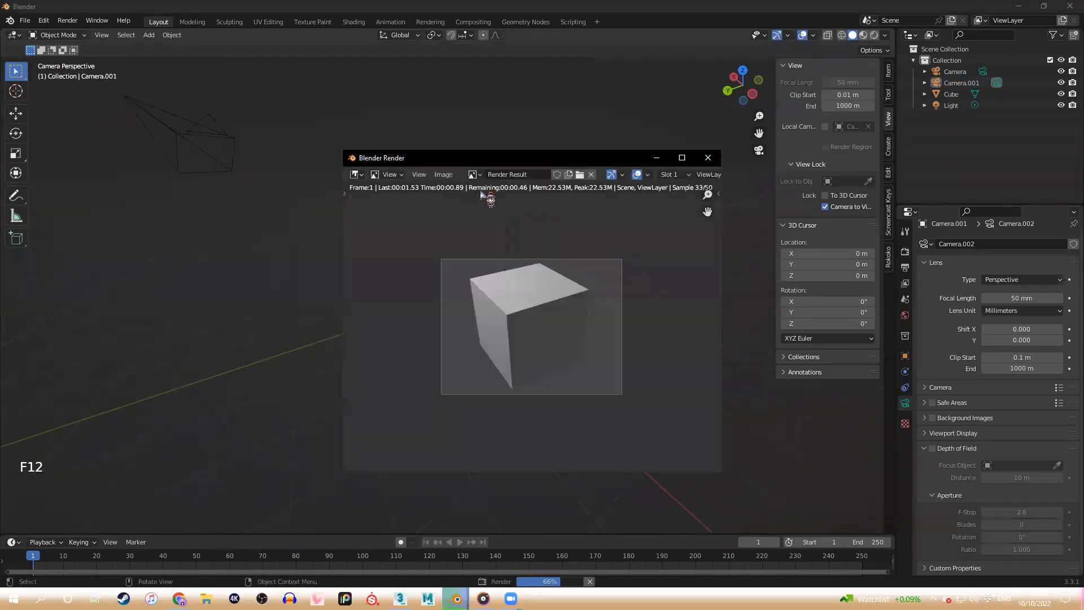
left_click_drag(505, 163, 726, 178)
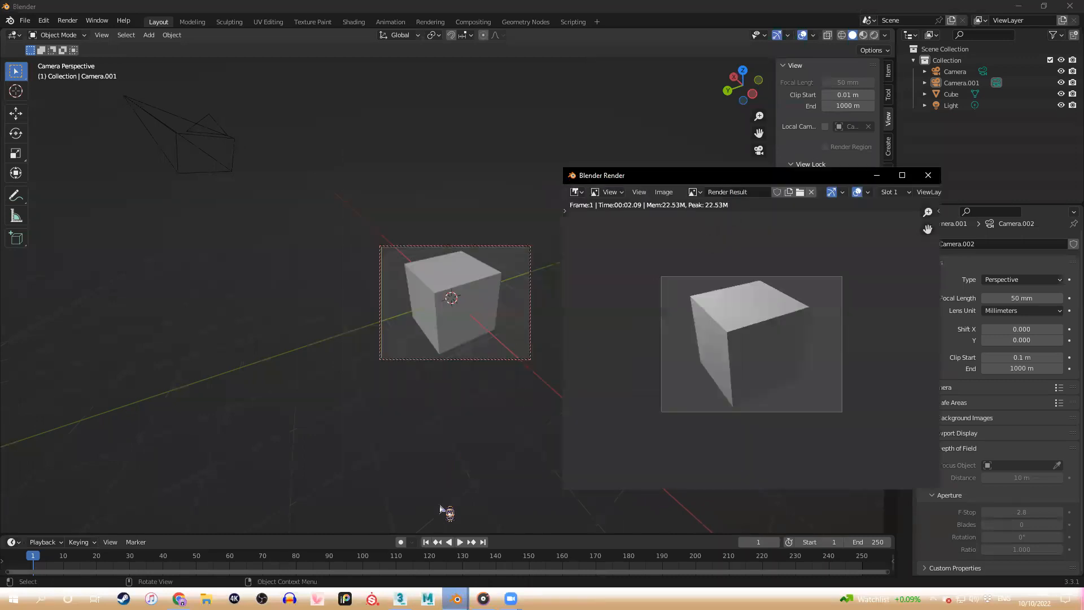
Switch to 3ds Max and open the Arnold RenderView for the purple box
left_click(399, 598)
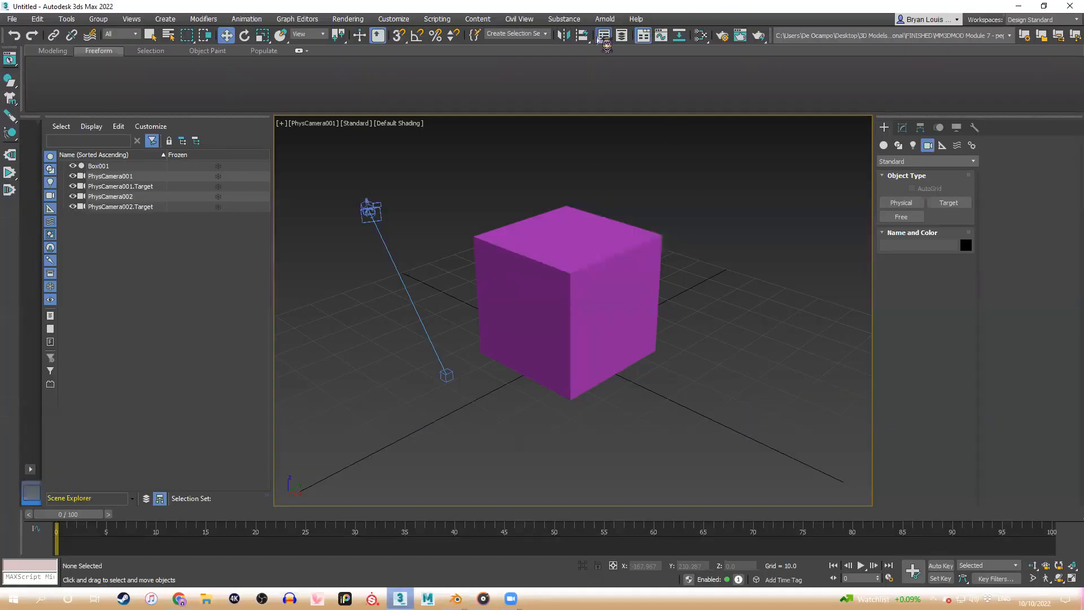
left_click(605, 19)
left_click(631, 38)
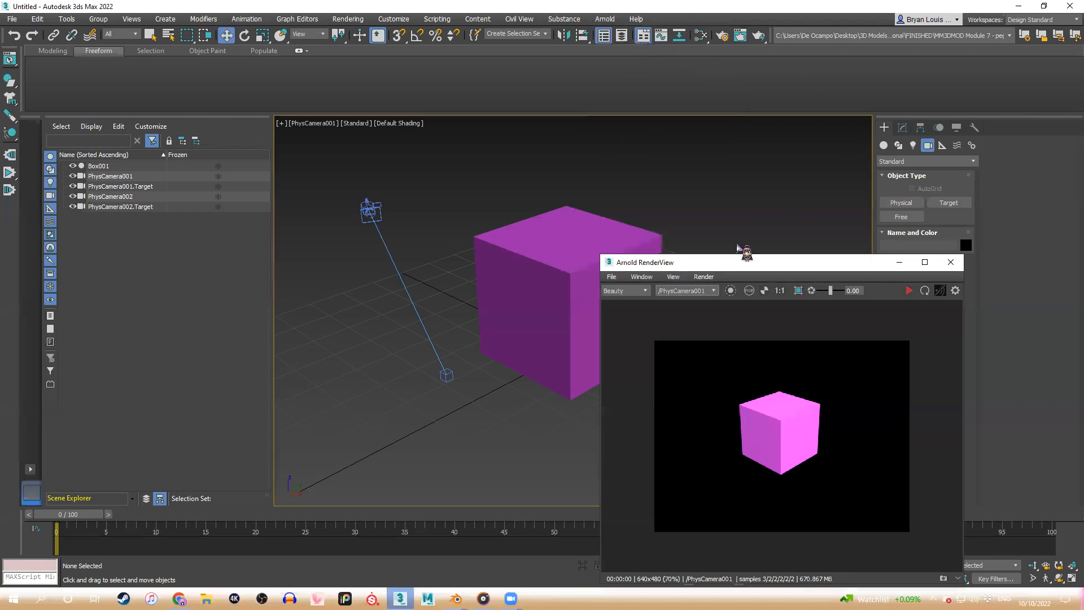
Check which cameras the Arnold RenderView offers for rendering
left_click(710, 291)
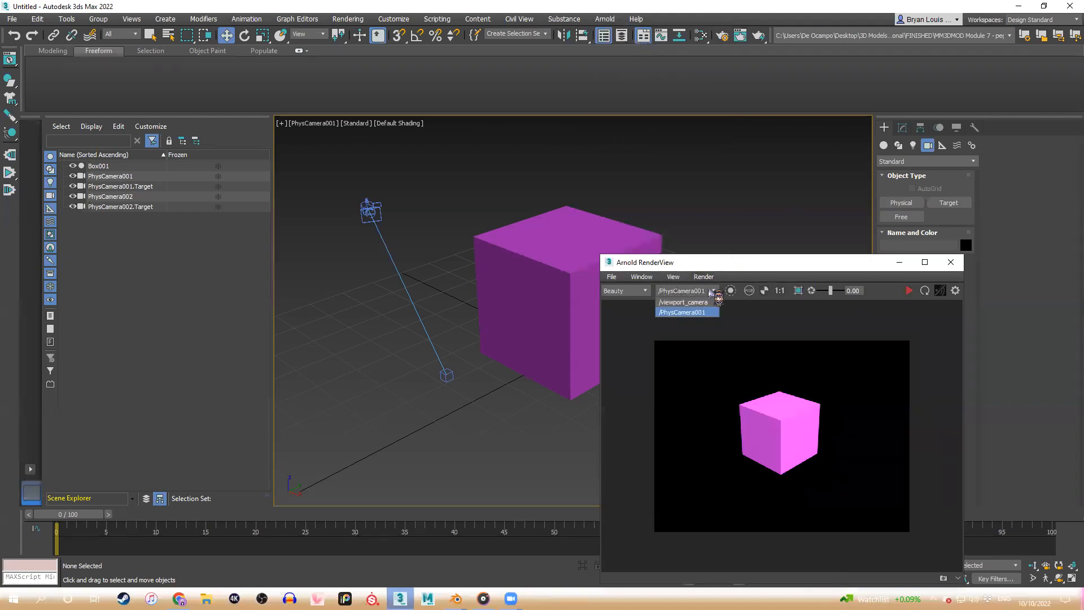
left_click(720, 339)
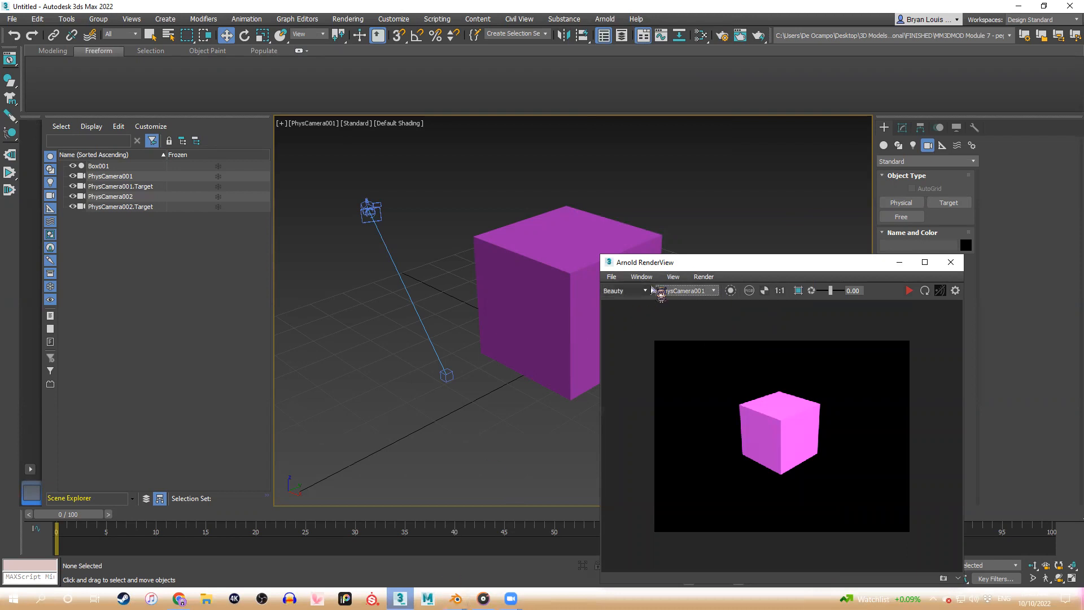
left_click(686, 290)
left_click(684, 305)
left_click(687, 290)
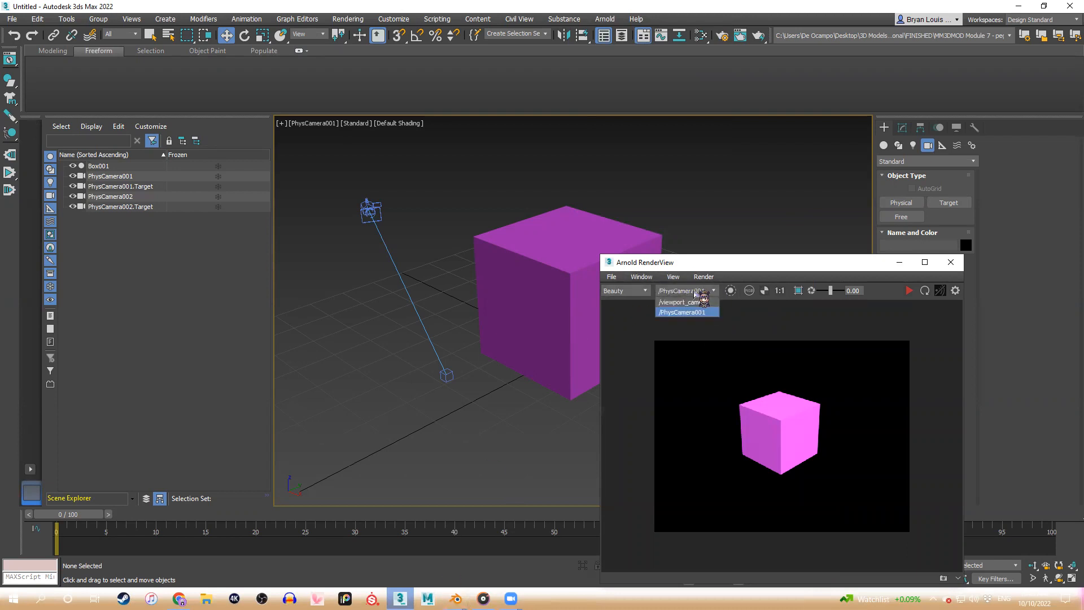
left_click(817, 388)
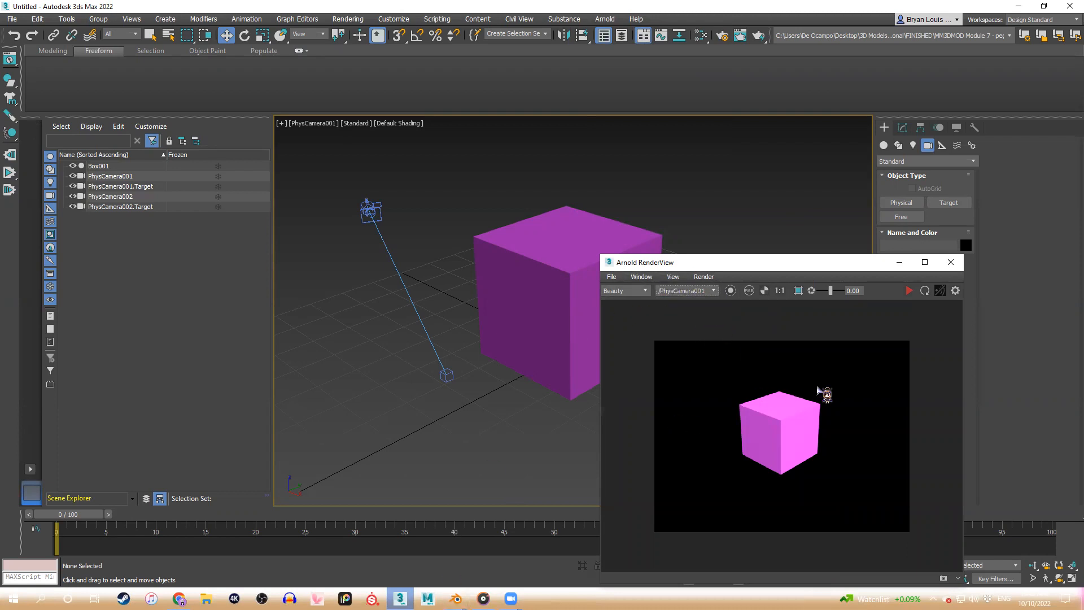
Switch to Blender and alternate the active scene camera between Camera and Camera.001, finishing on Camera.001
mouse_move(456, 599)
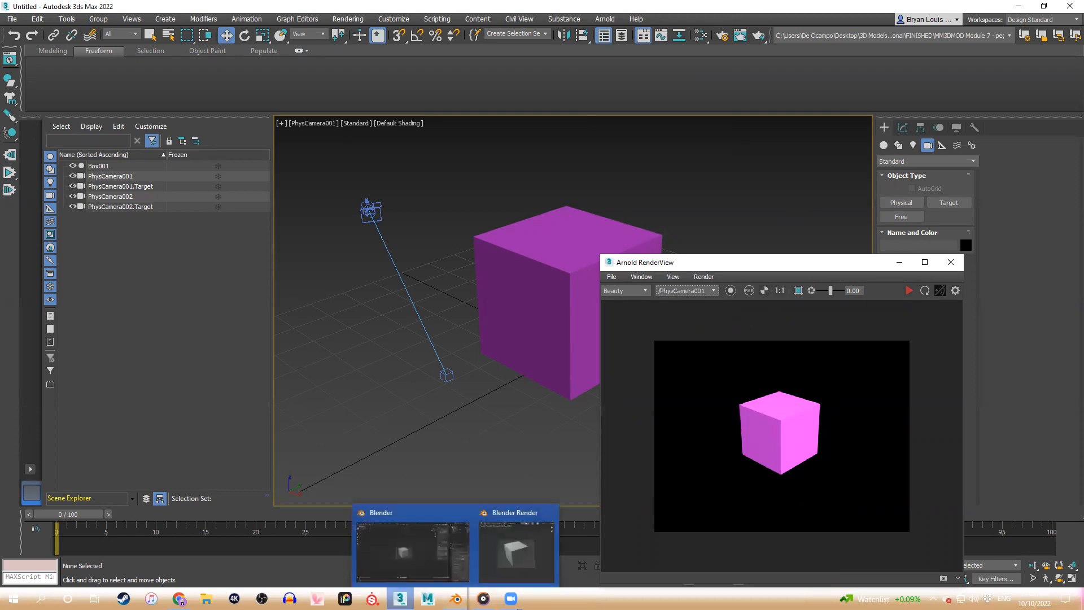
left_click(412, 551)
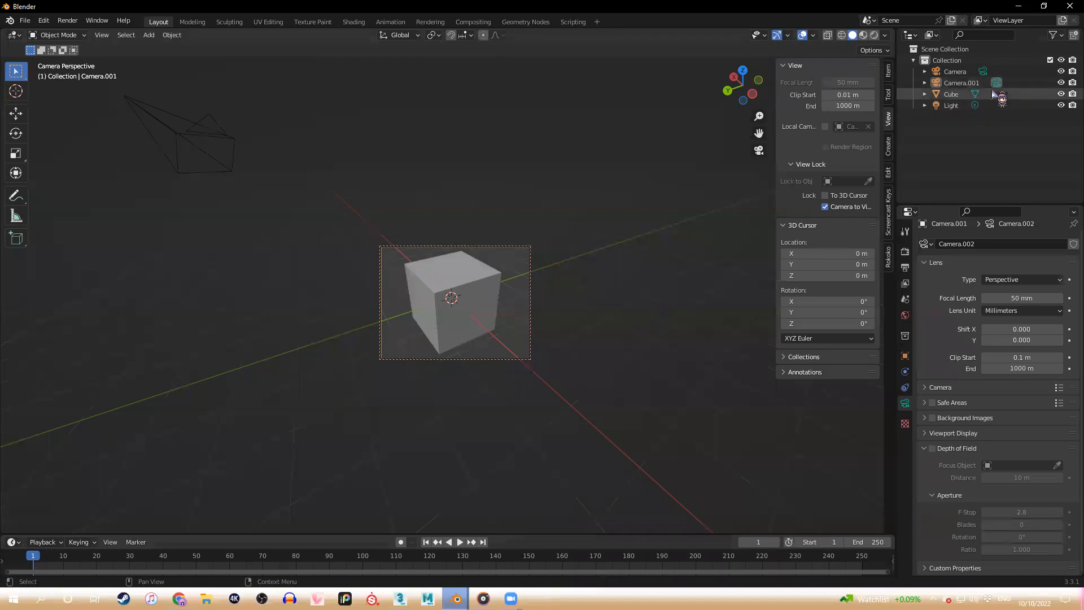
left_click(983, 71)
left_click(996, 83)
left_click(983, 71)
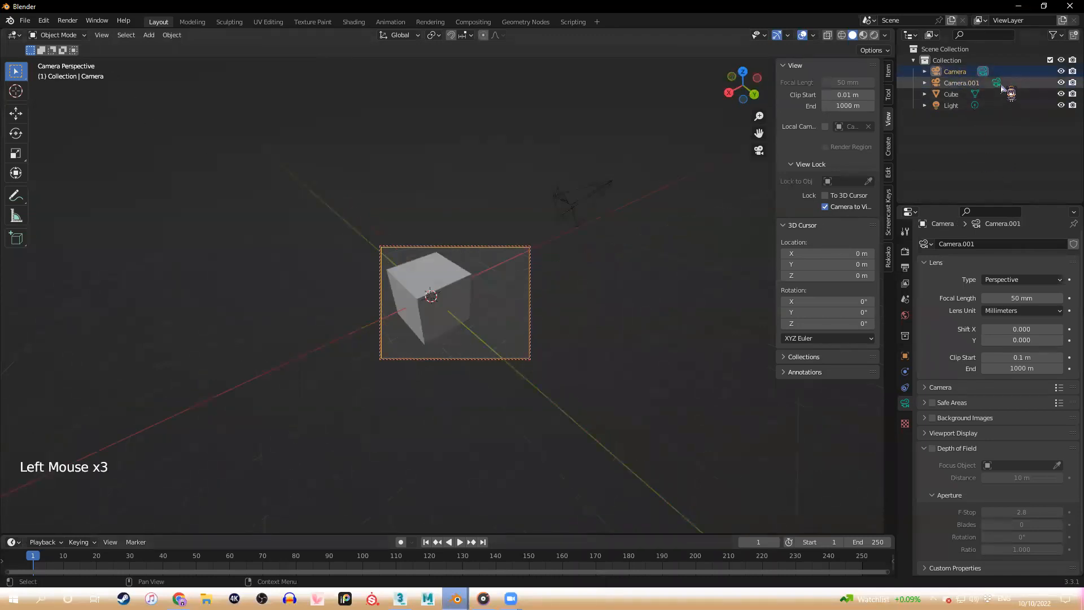
left_click(995, 83)
left_click(983, 71)
left_click(996, 83)
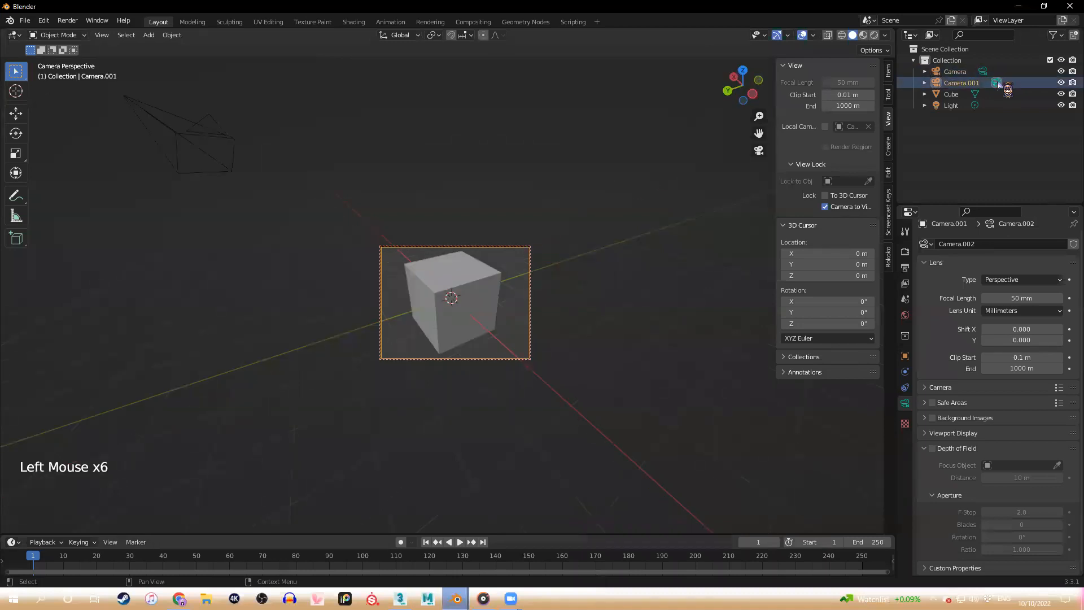
Hide the viewport sidebar and leave the camera view to look at the cube and Camera.001 from outside
mouse_move(614, 266)
middle_mouse_down()
mouse_move(473, 260)
mouse_move(576, 258)
mouse_move(608, 283)
middle_mouse_up()
key("n")
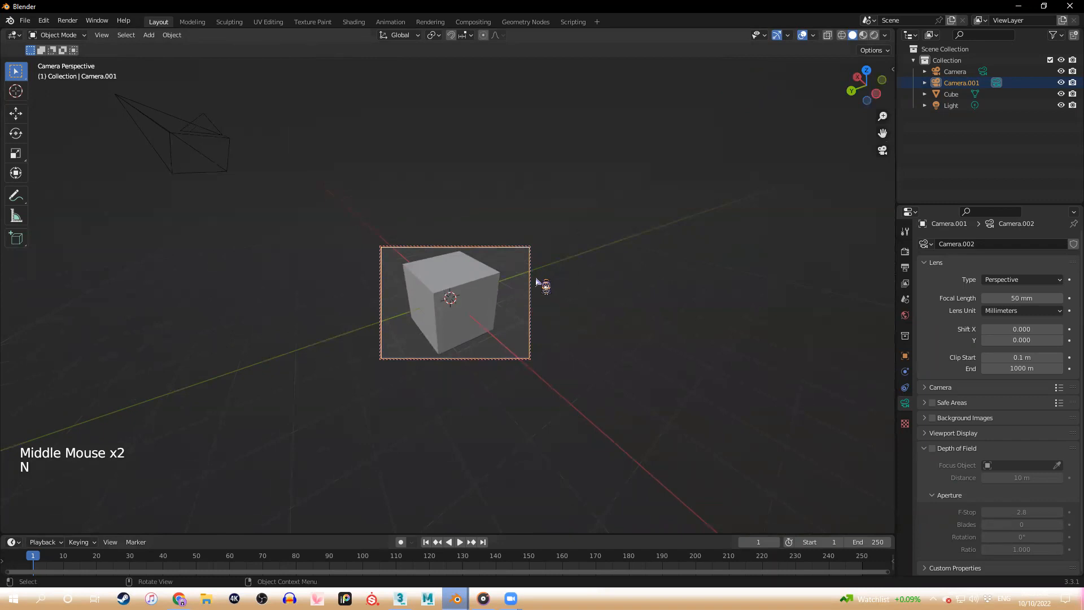
key("KP_0")
scroll(549, 278, "up", 1)
scroll(549, 279, "down", 3)
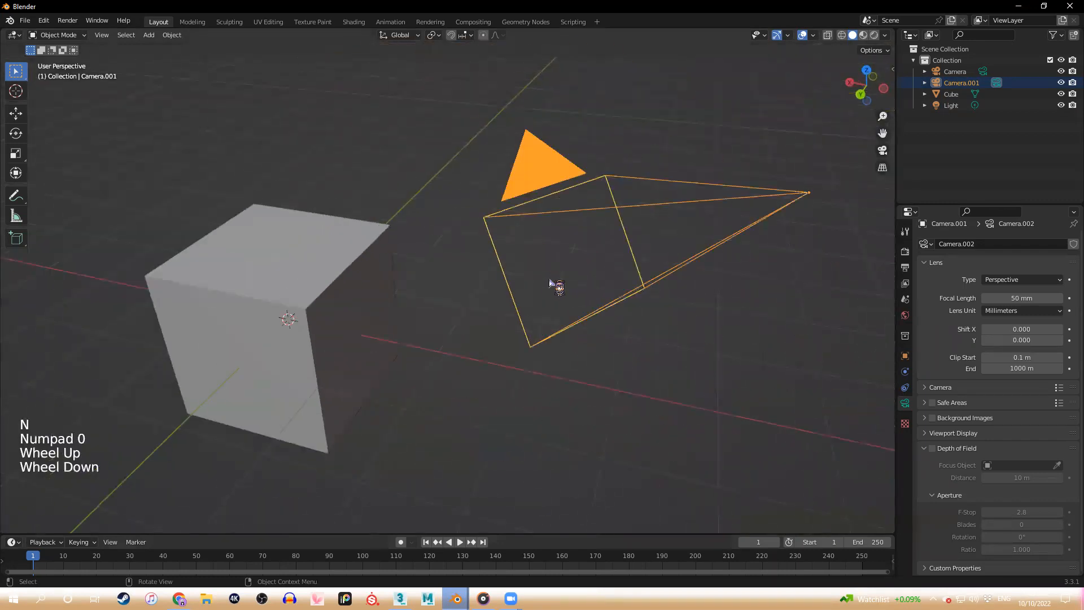
middle_click_drag(412, 305, 464, 357)
scroll(469, 287, "up", 1)
scroll(290, 280, "down", 1)
scroll(384, 298, "up", 1)
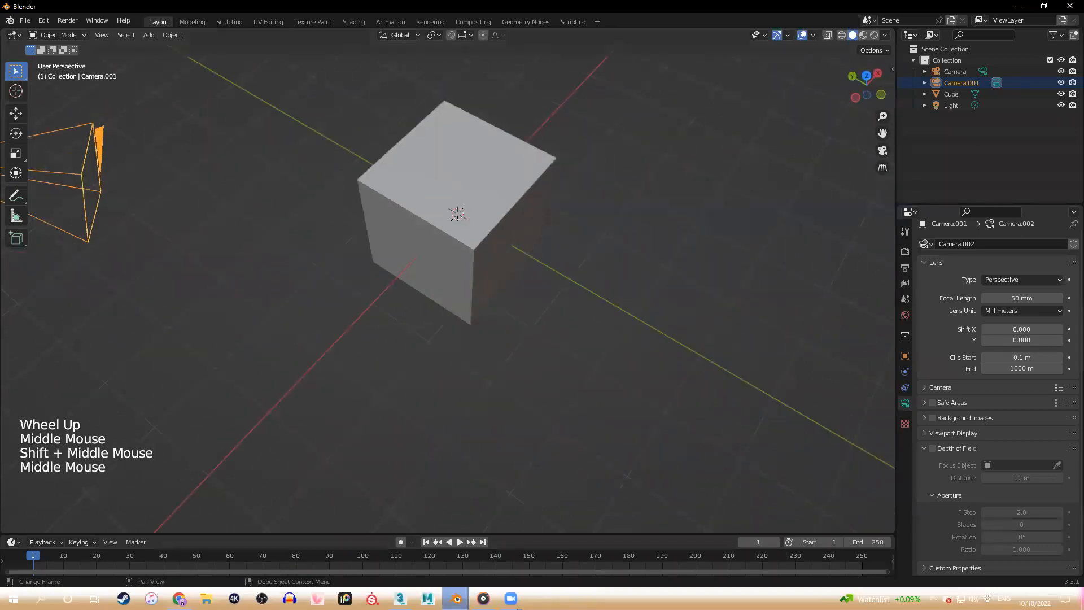
Switch to the Module 6 presentation in the browser, exit the slideshow and show the Adding Lights and Cameras slide
left_click(179, 544)
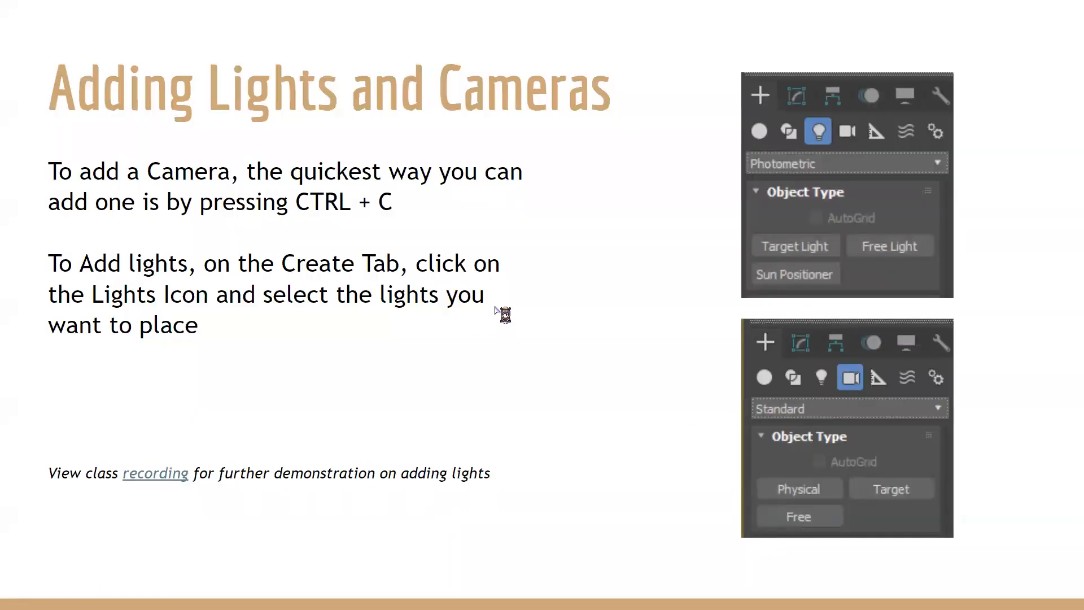
key("Escape")
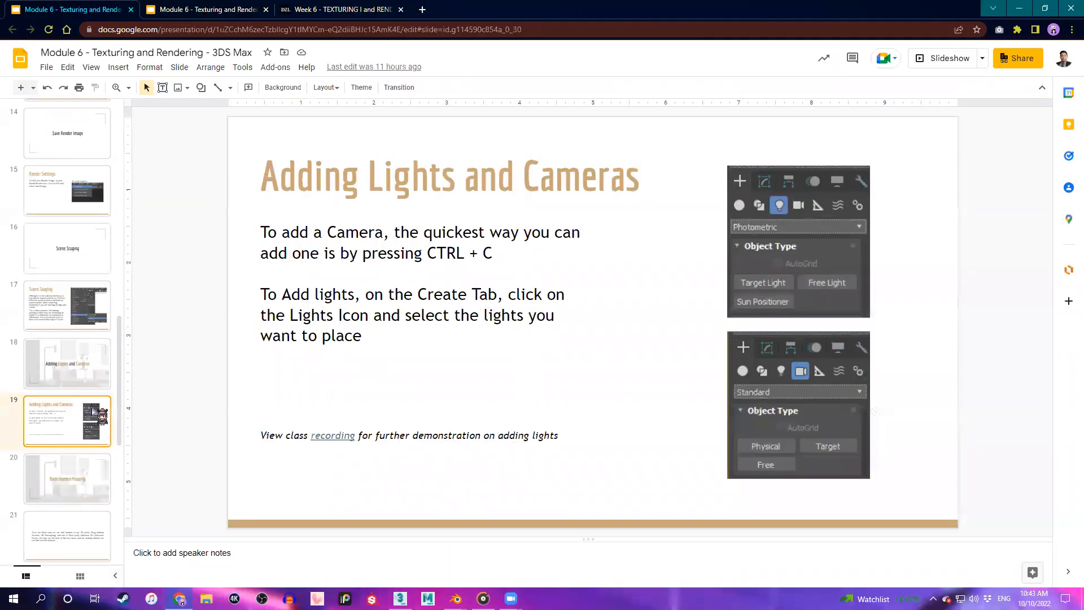
left_click(99, 469)
left_click(106, 423)
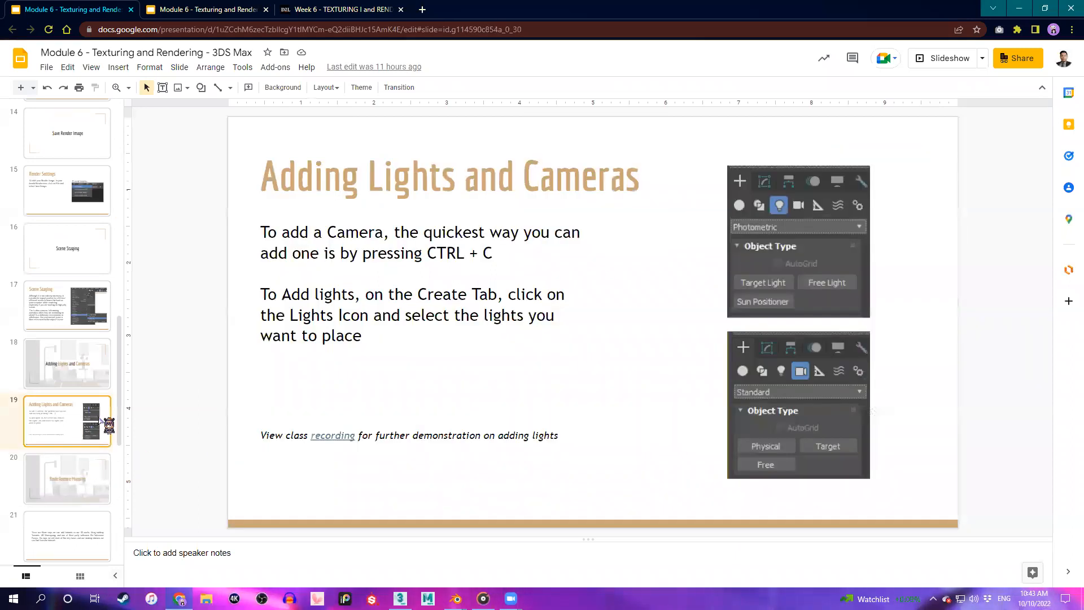
Return to Blender and delete the selected Camera.001 from the scene
left_click(456, 598)
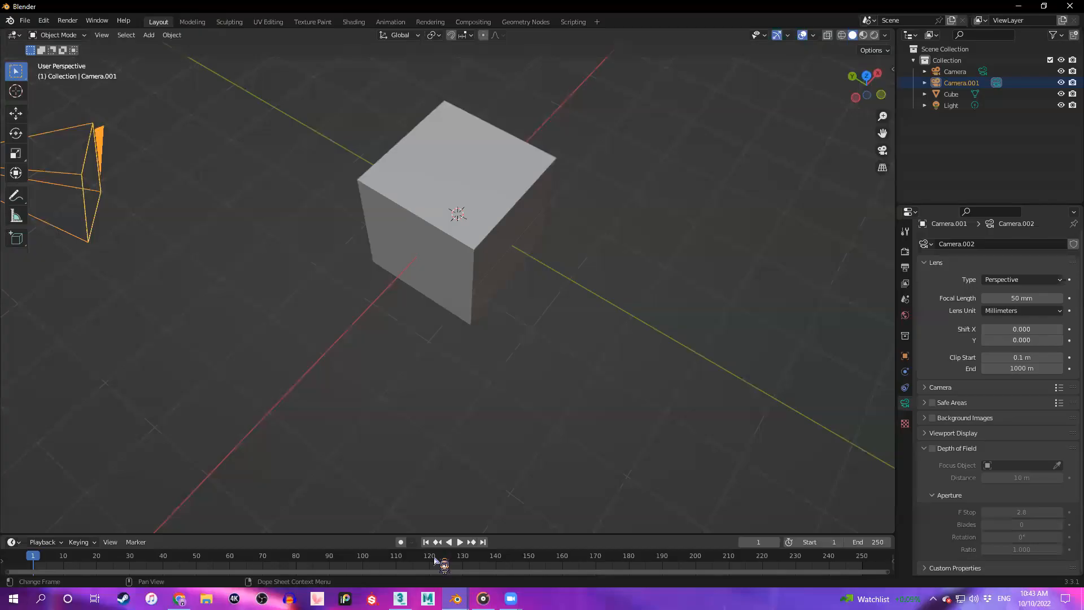
left_click(435, 560)
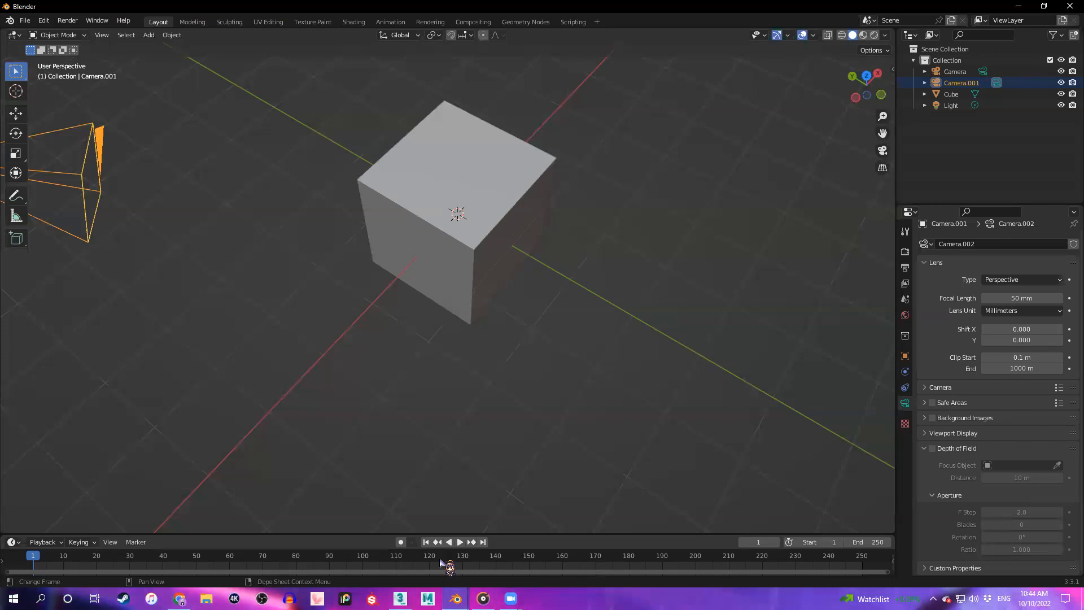
scroll(465, 237, "up", 2)
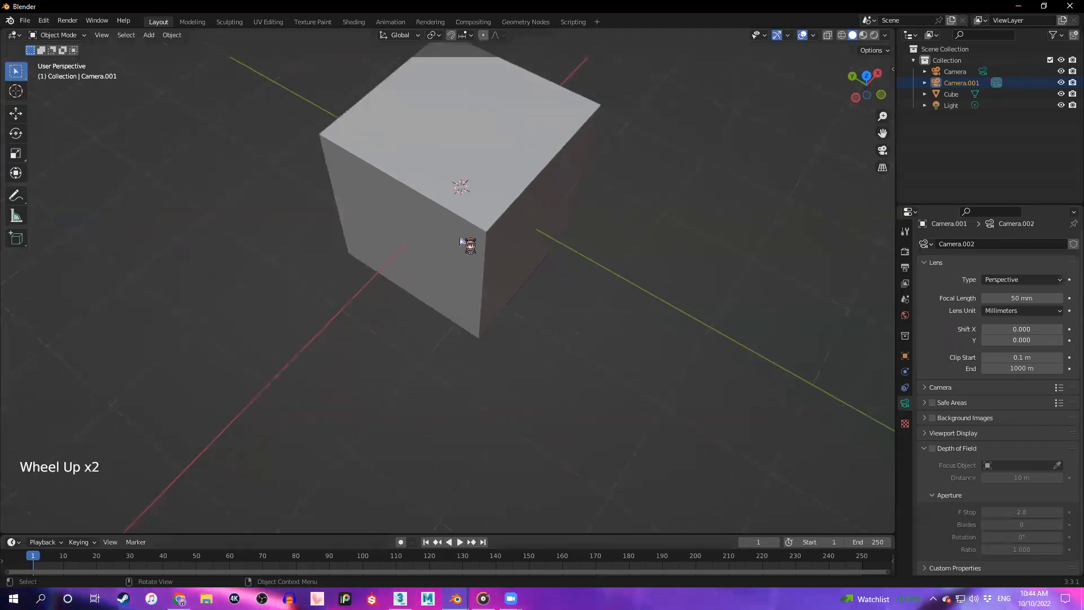
middle_click_drag(464, 237, 516, 188)
scroll(516, 187, "down", 2)
left_click(989, 108)
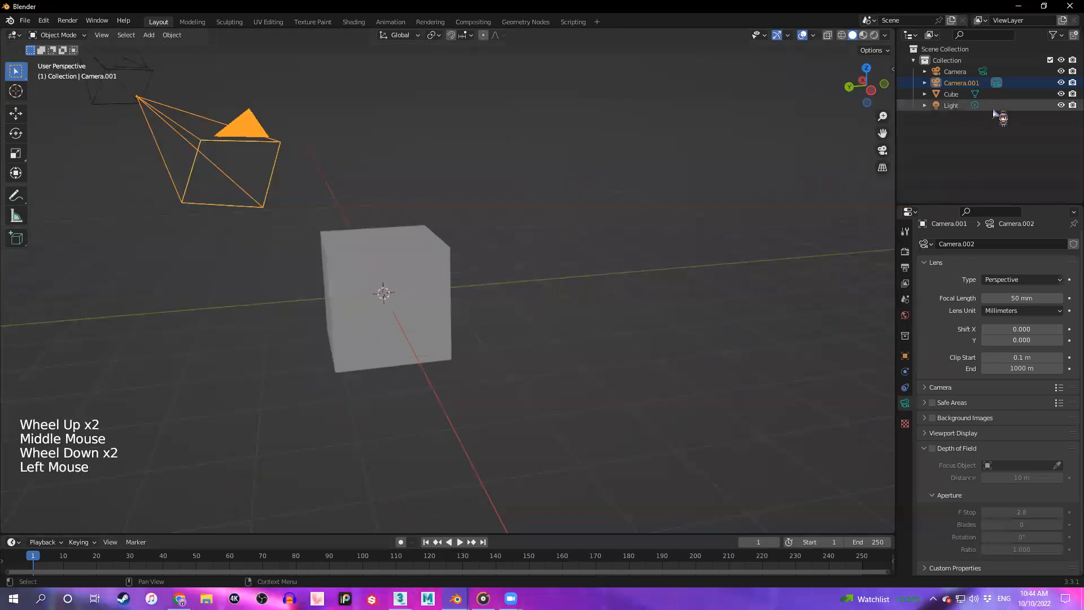
key("Delete")
middle_click_drag(270, 237, 307, 513)
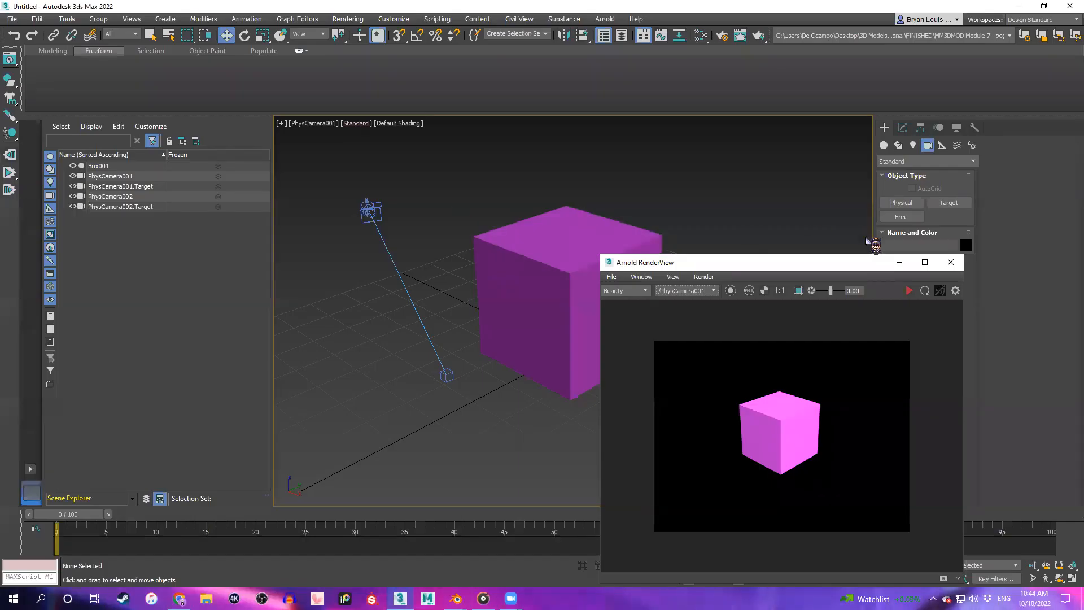
Close the Arnold RenderView in 3ds Max and change the viewport from PhysCamera001 to the Perspective view
left_click(951, 262)
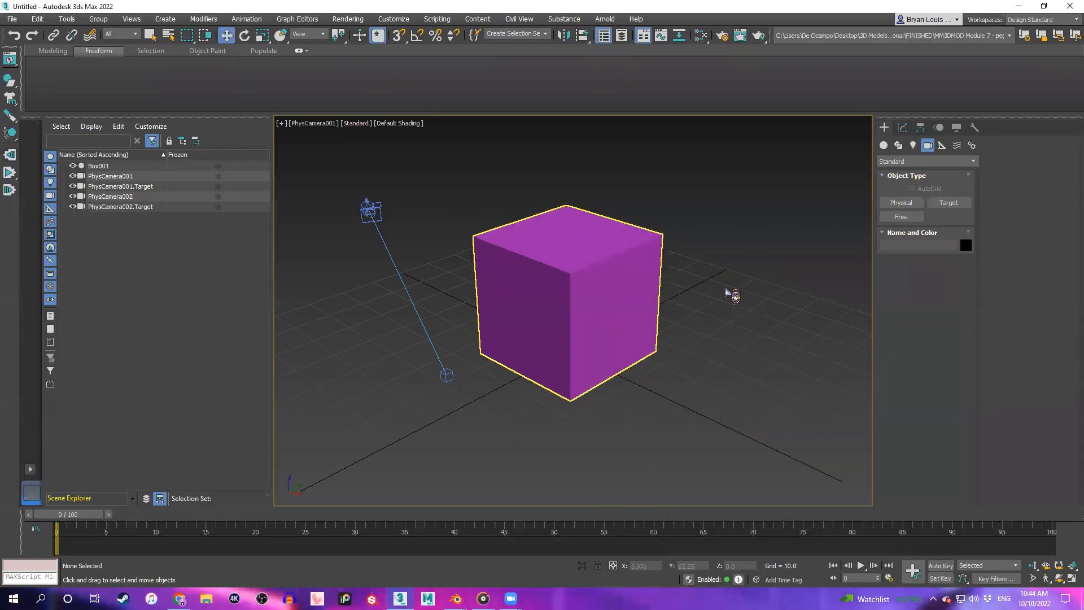
middle_click_drag(670, 285, 663, 285)
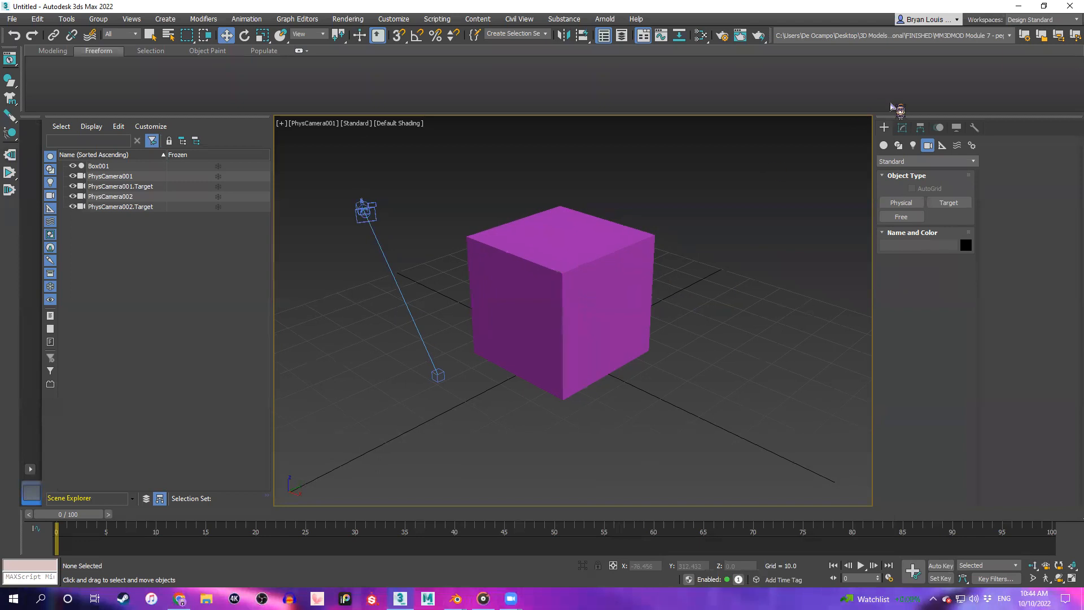
left_click(883, 145)
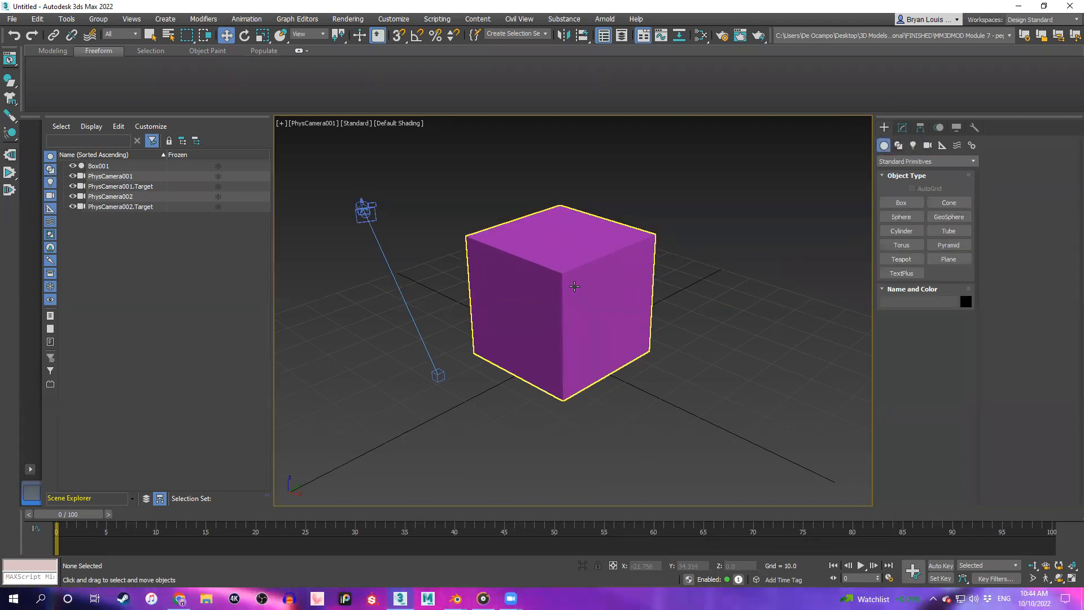
scroll(574, 286, "down", 2)
scroll(661, 247, "up", 2)
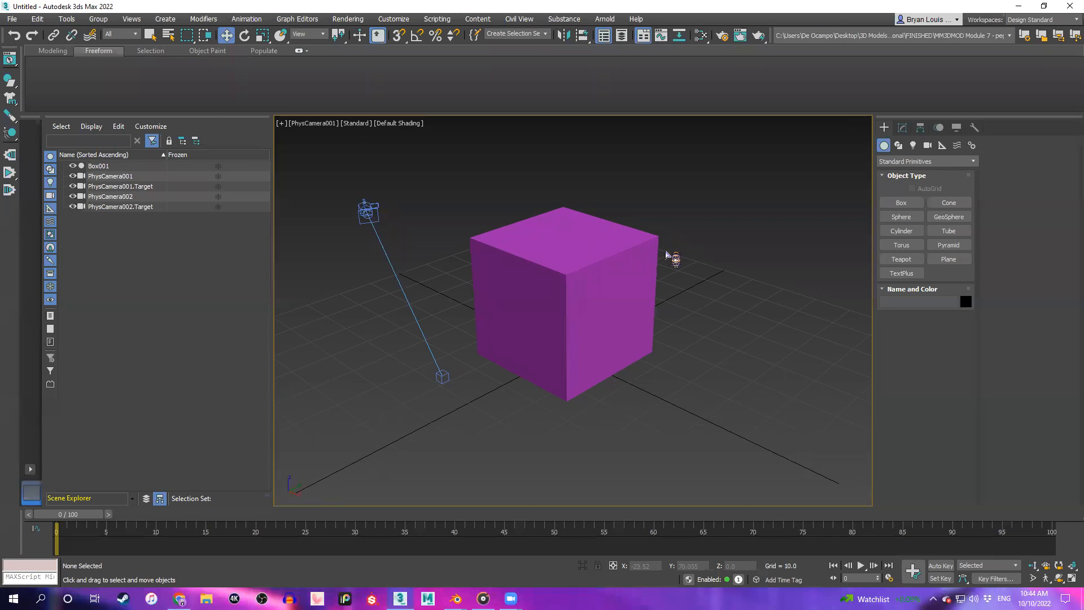
key("p")
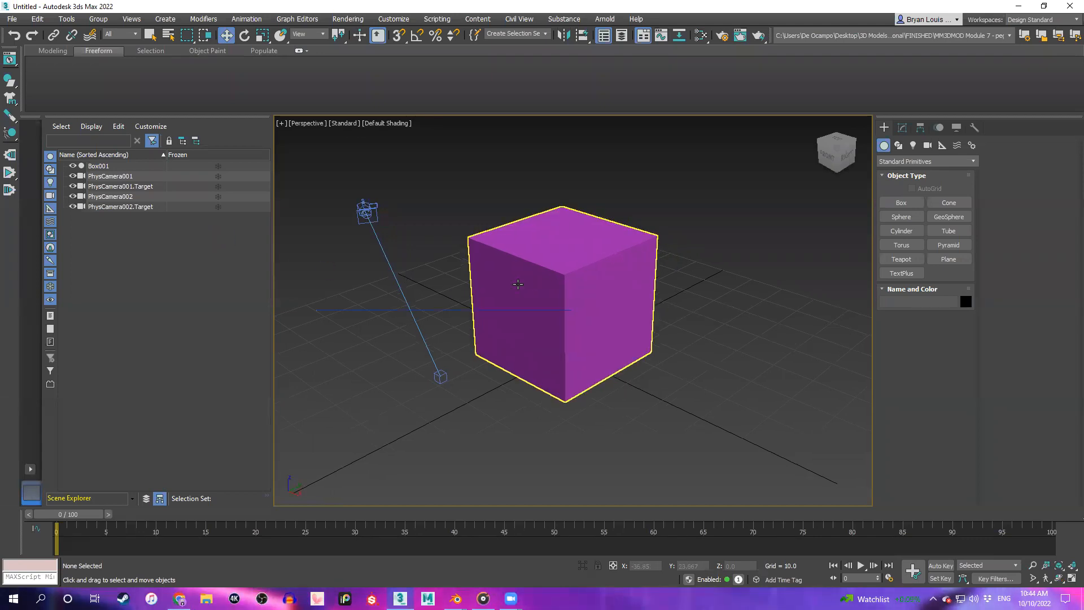
Delete PhysCamera002 and its target from the scene
middle_click_drag(556, 308, 542, 302, "alt")
scroll(538, 299, "down", 3)
left_click(466, 274)
key("Delete")
scroll(467, 275, "up", 3)
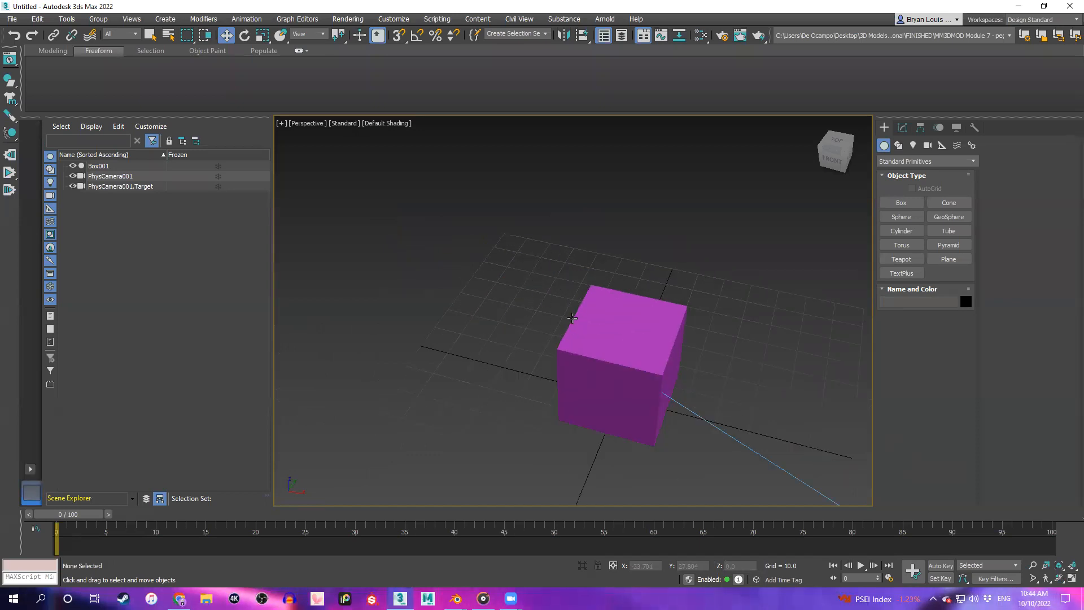
Create a standard plane about 208 long and 287 wide on the grid around the purple box
scroll(484, 298, "down", 4)
scroll(508, 304, "up", 3)
middle_click_drag(518, 303, 720, 270, "alt")
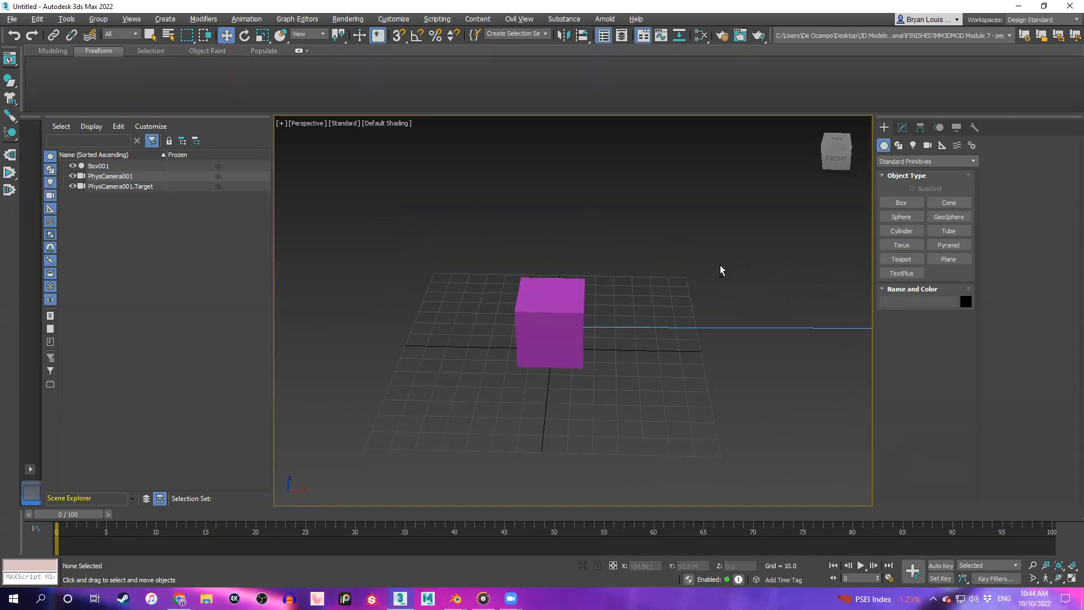
left_click(948, 263)
left_click_drag(342, 291, 924, 515)
right_click(713, 346)
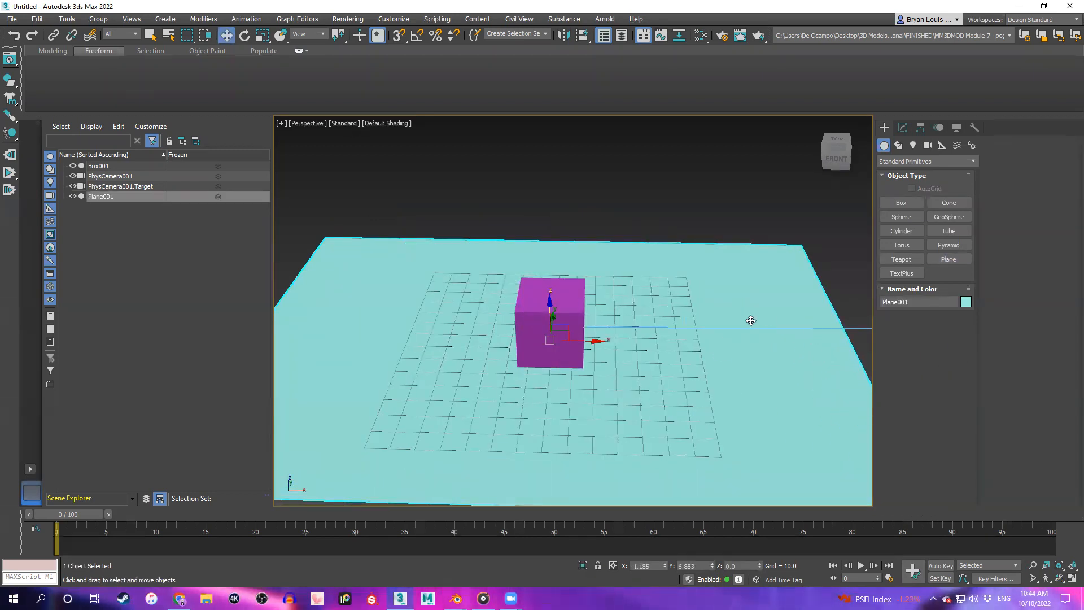
Set the plane's length and width segments to 1
left_click(902, 128)
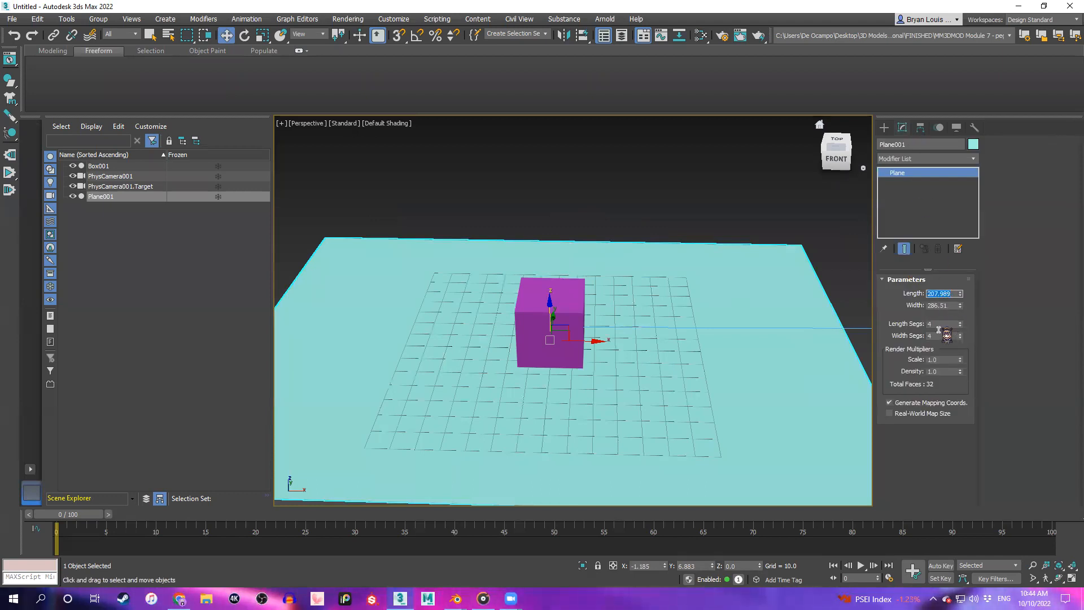
type("1")
key("Tab")
type("1")
key("Return")
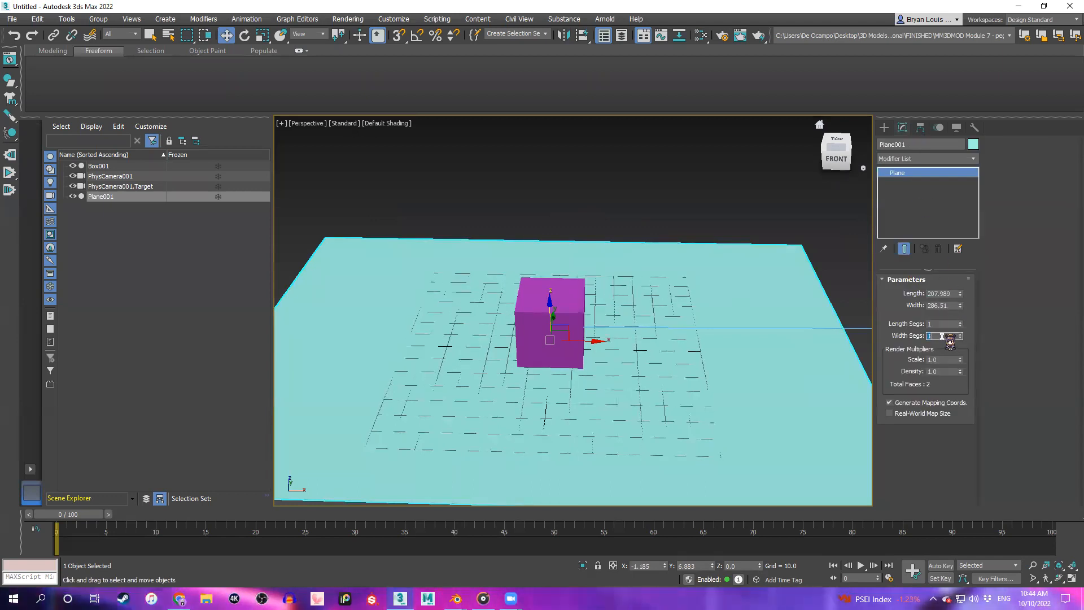
Rename the plane as cyc in the scene list
scroll(664, 386, "down", 3)
middle_click_drag(663, 388, 744, 358, "alt")
scroll(412, 371, "up", 4)
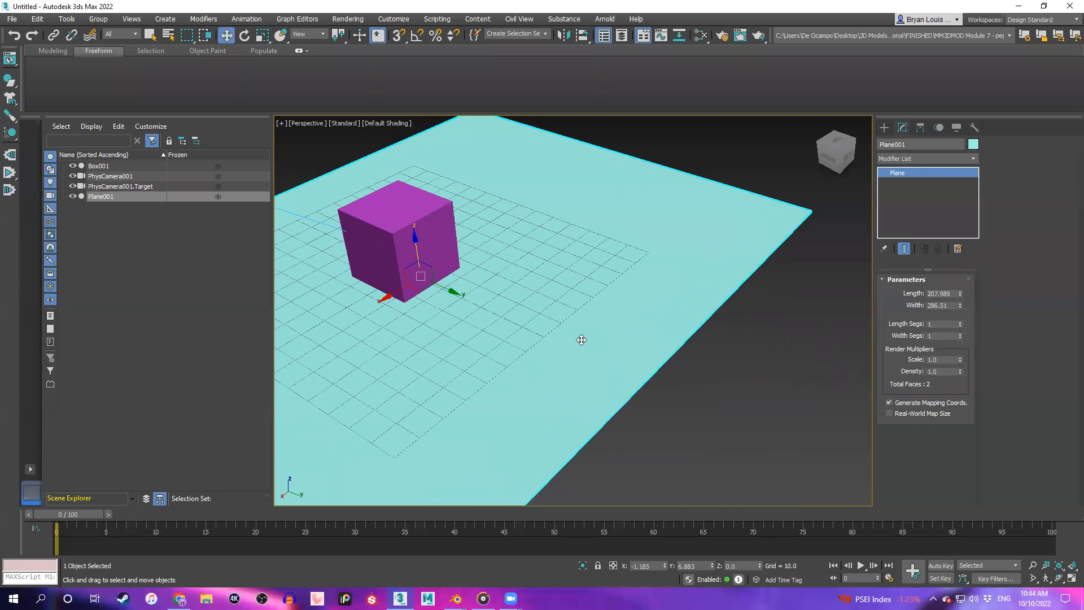
right_click(108, 196)
left_click(129, 238)
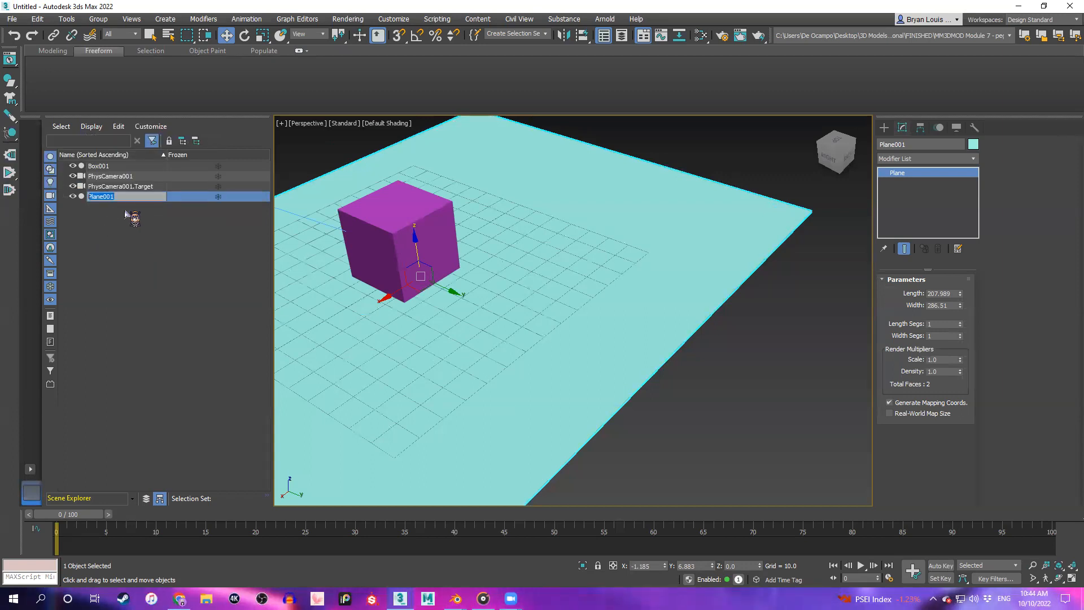
type("cytc")
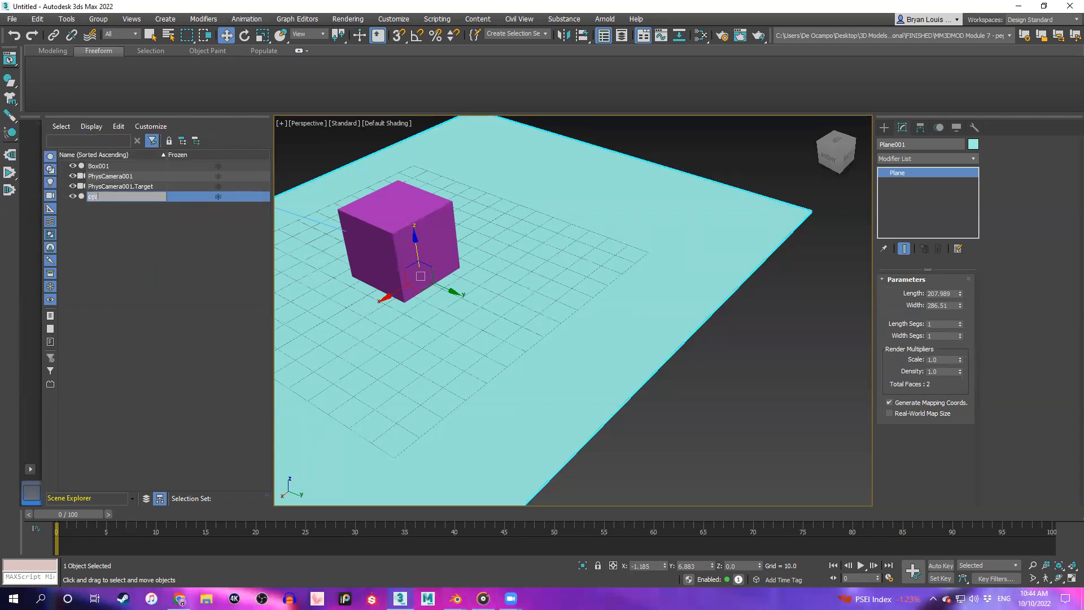
Convert the cyc plane to an Editable Poly
middle_click_drag(395, 265, 674, 217, "alt")
right_click(674, 217)
mouse_move(604, 335)
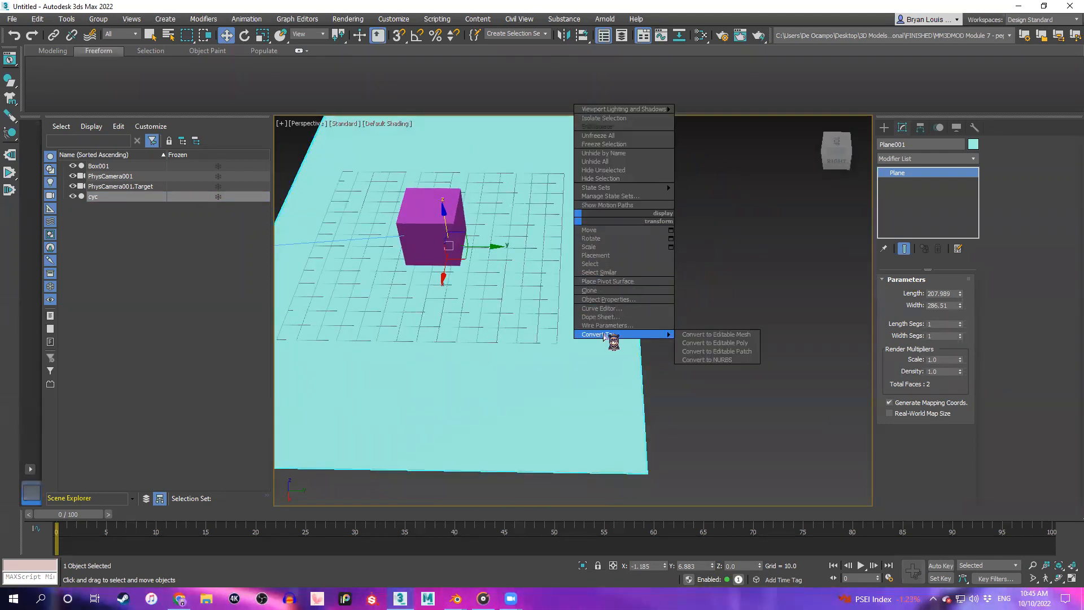
left_click(692, 305)
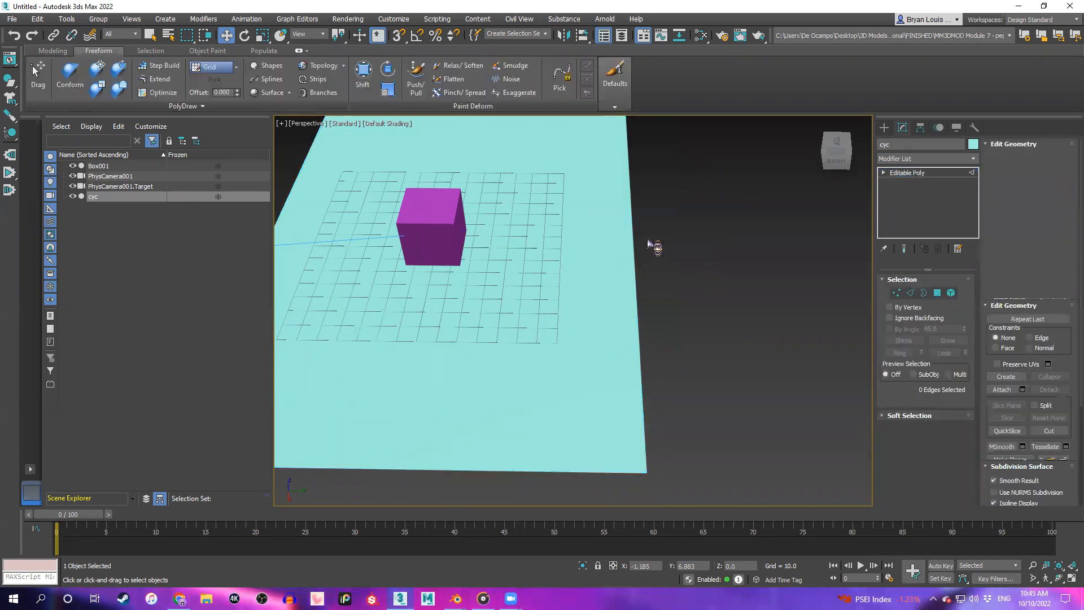
Extend the plane's edge beside the box upward by about 125 units to form a vertical backdrop wall
left_click(910, 293)
left_click(635, 243)
middle_click_drag(635, 242, 649, 220, "alt")
left_click_drag(596, 249, 644, 10, "shift")
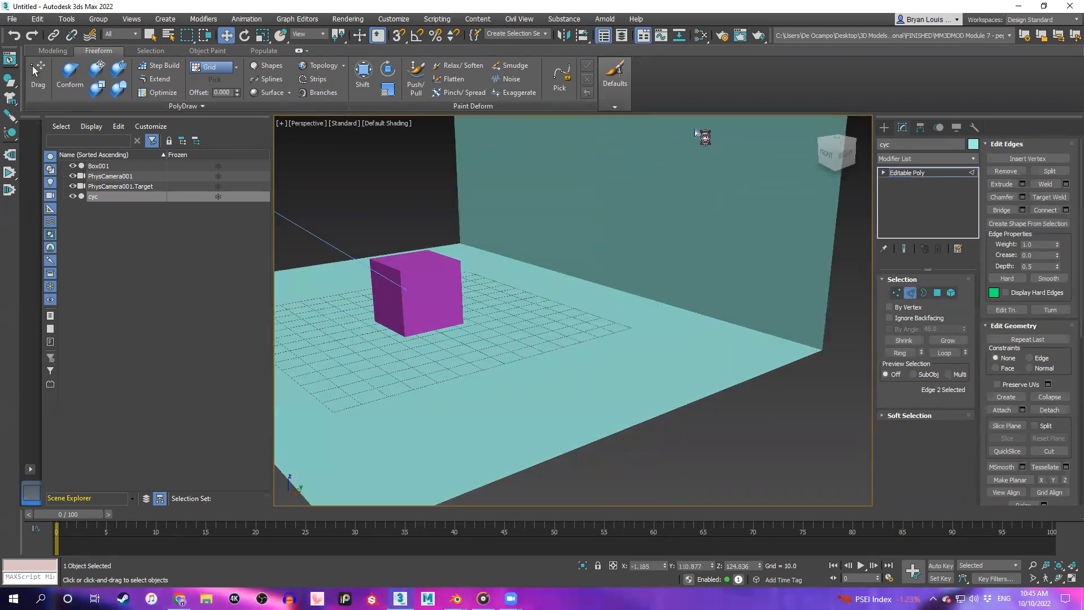
Chamfer the edge between the cyc's floor and wall by about 49.5 with 28 segments to form a smooth curve
left_click_drag(731, 315, 731, 315, "shift")
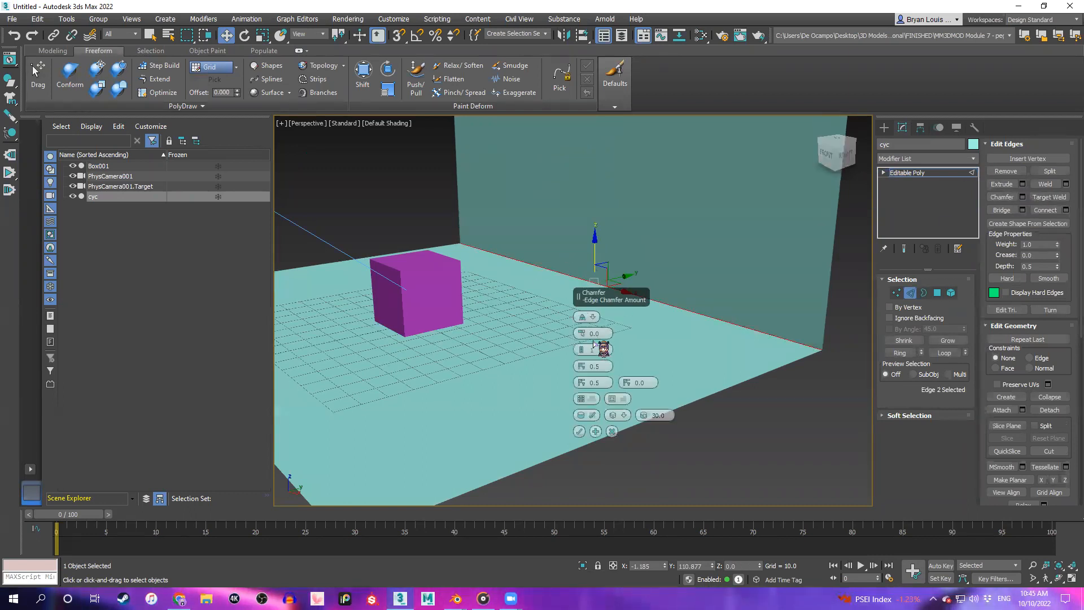
left_click_drag(593, 334, 621, 302)
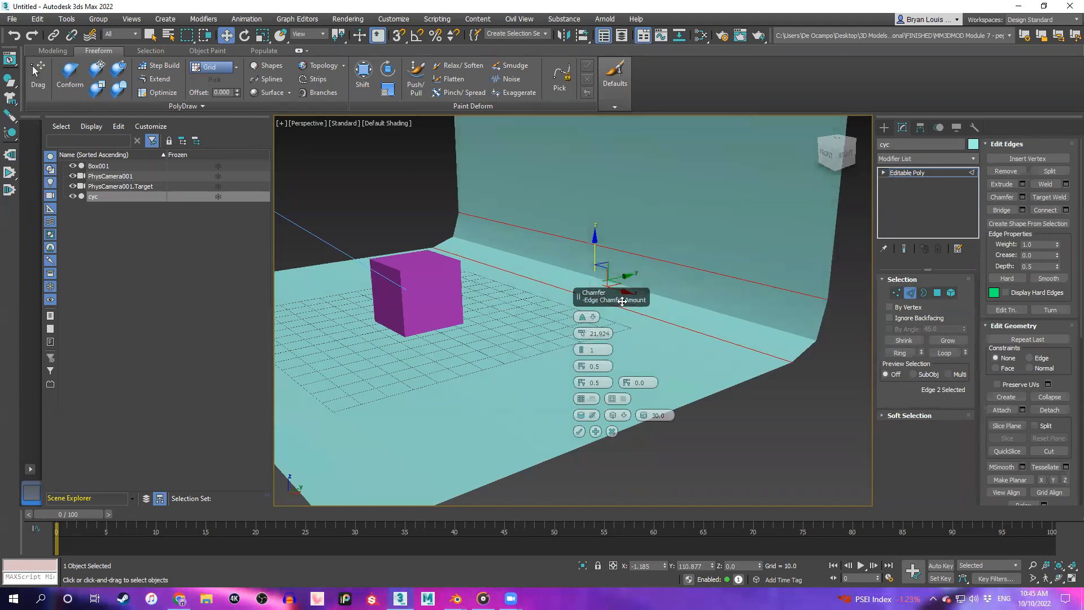
left_click_drag(592, 361, 613, 295)
left_click_drag(590, 333, 615, 279)
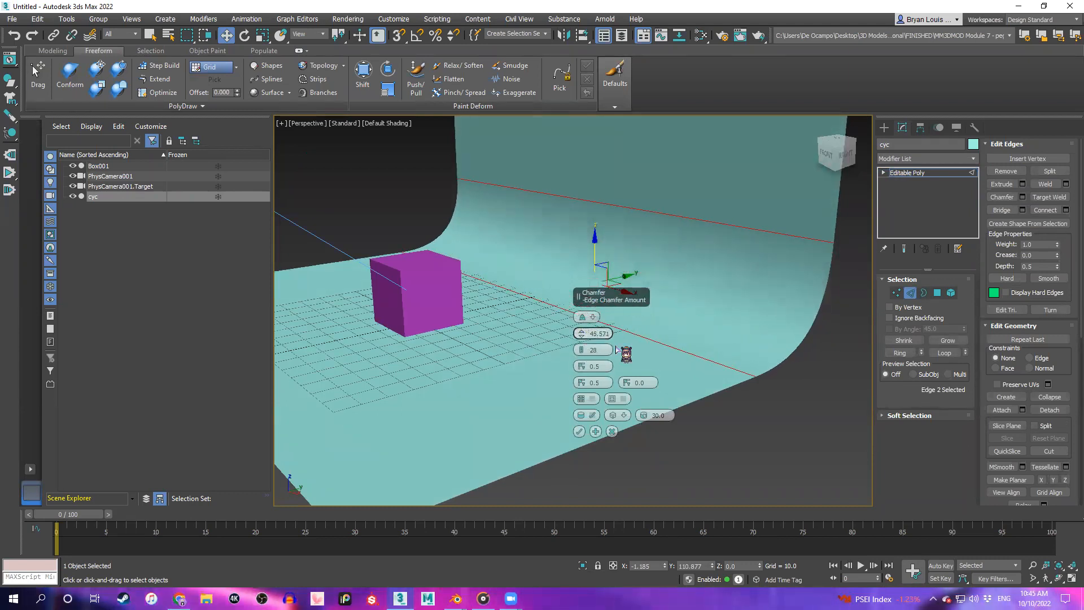
left_click(579, 431)
scroll(579, 431, "down", 3)
middle_click_drag(579, 432, 576, 297, "alt")
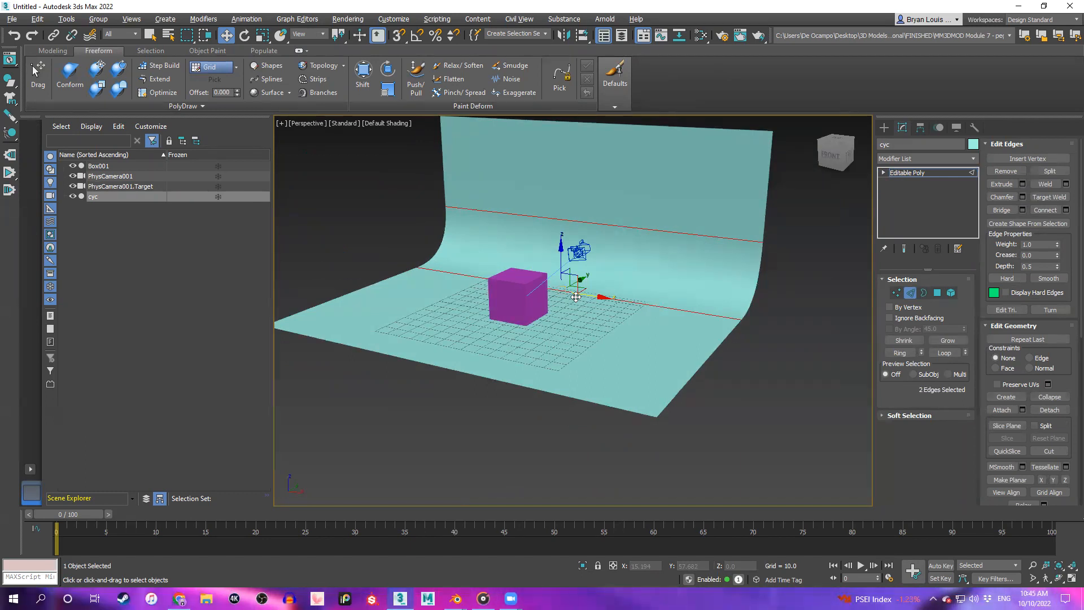
middle_click_drag(575, 298, 625, 340, "alt")
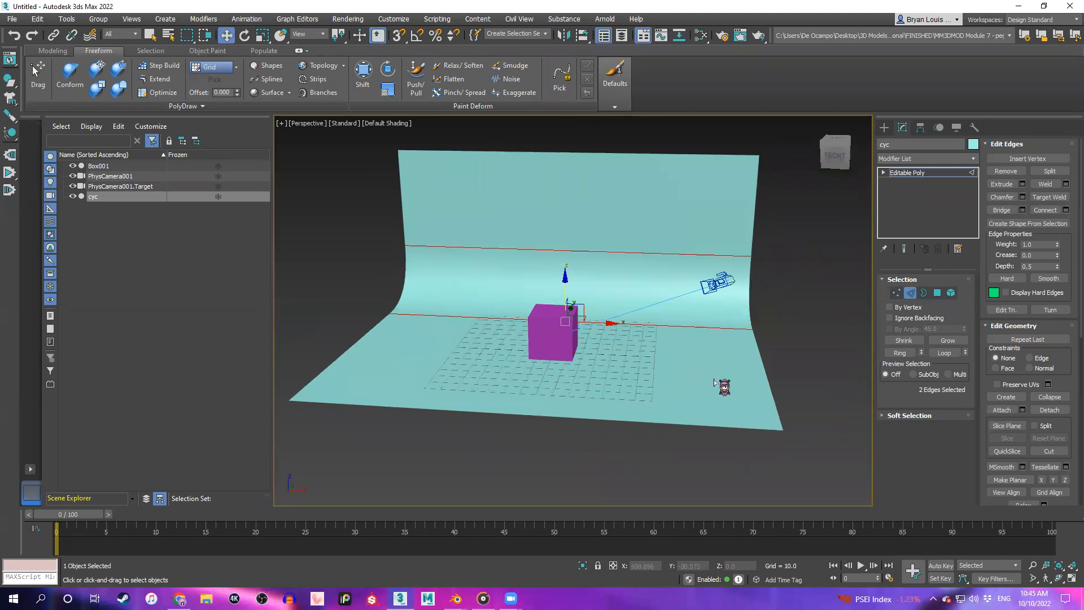
Leave edge editing, scale up the whole cyc around the box, and deselect it
left_click(884, 128)
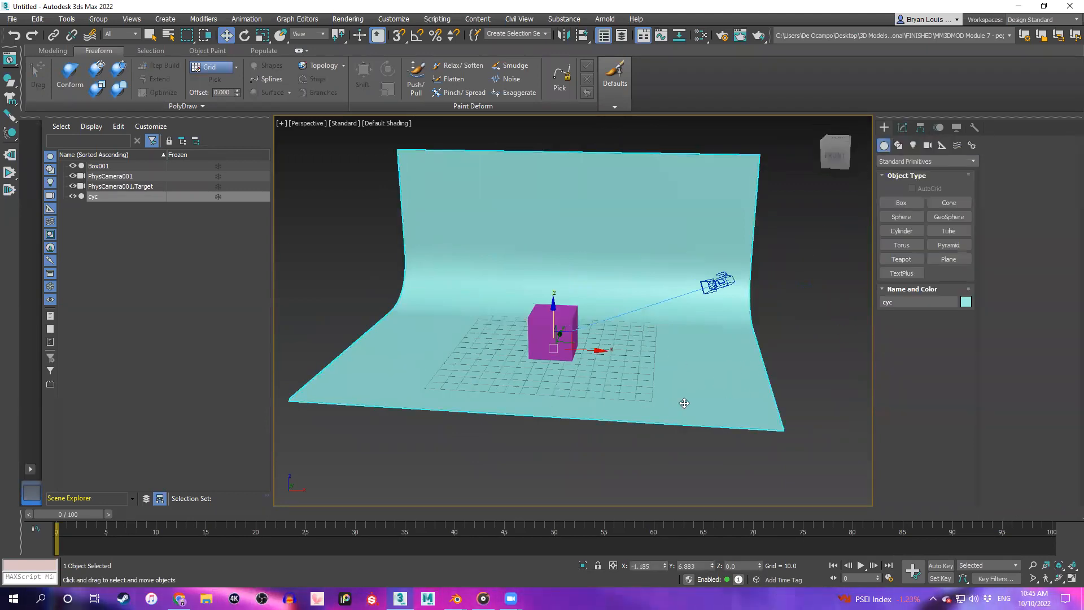
key("r")
left_click_drag(642, 357, 644, 340)
scroll(644, 340, "down", 3)
middle_click_drag(644, 341, 559, 353, "alt")
left_click(593, 210)
Switch the viewport to the PhysCamera001 view framing the box against the cyc
scroll(680, 365, "up", 4)
middle_click_drag(669, 384, 503, 368)
scroll(671, 355, "up", 2)
mouse_move(672, 356)
middle_mouse_down("alt")
mouse_move(581, 392)
mouse_move(655, 383)
mouse_move(680, 365)
mouse_move(672, 355)
middle_mouse_up("alt")
scroll(629, 373, "up", 2)
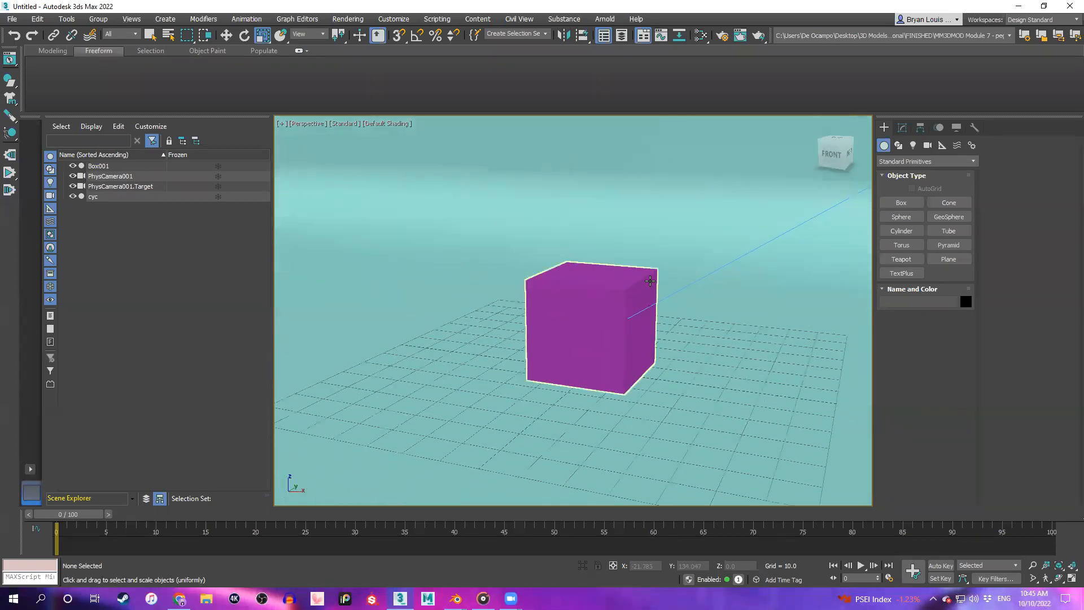
key("c")
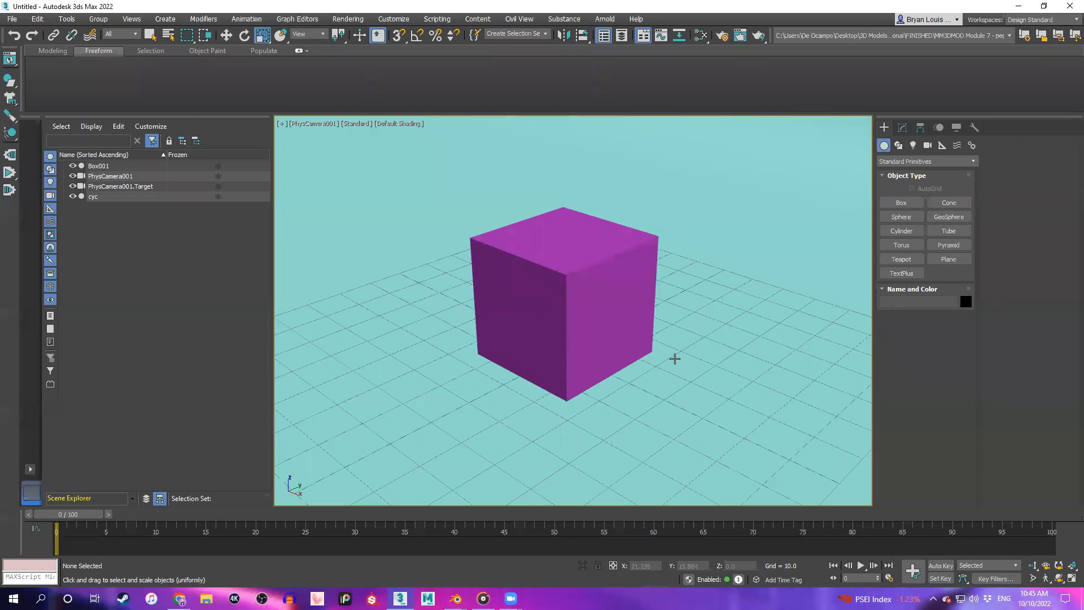
key("F12")
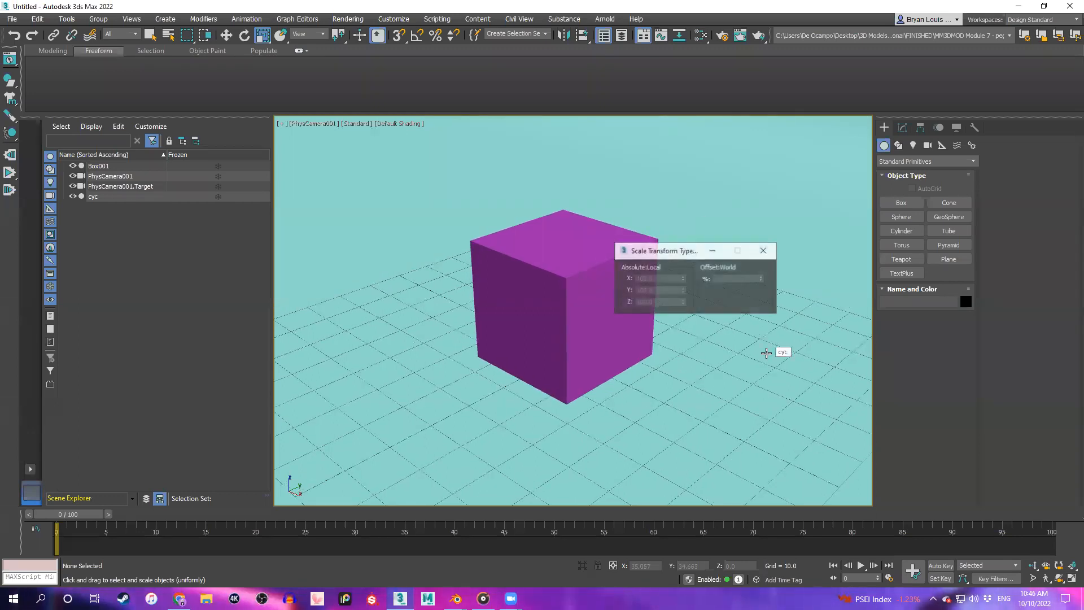
key("F12")
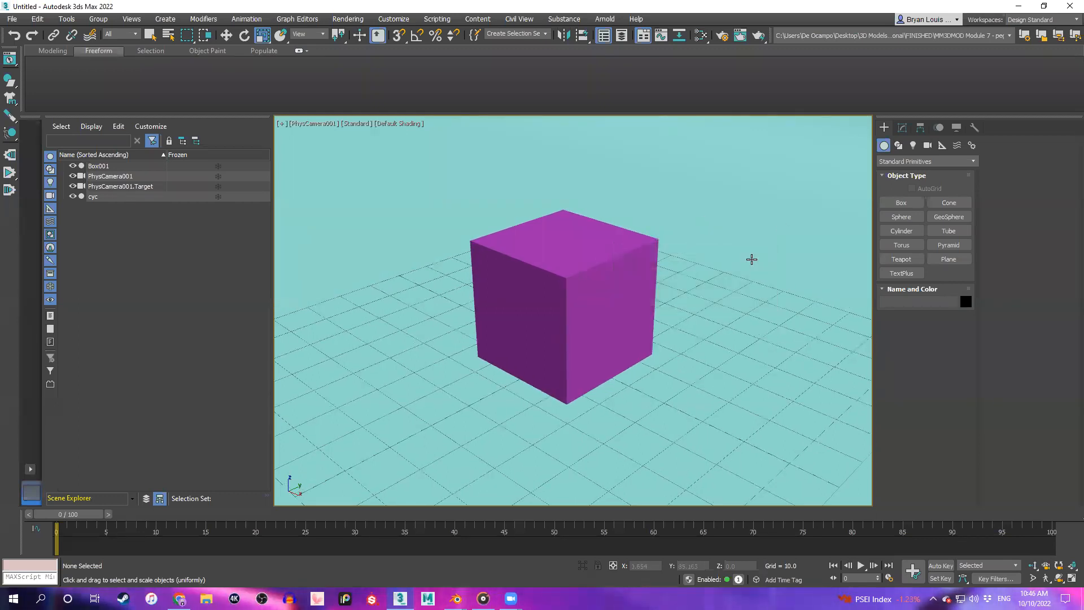
Render the PhysCamera001 view in Arnold RenderView to check its exposure, and close the render window
left_click(604, 19)
left_click(630, 34)
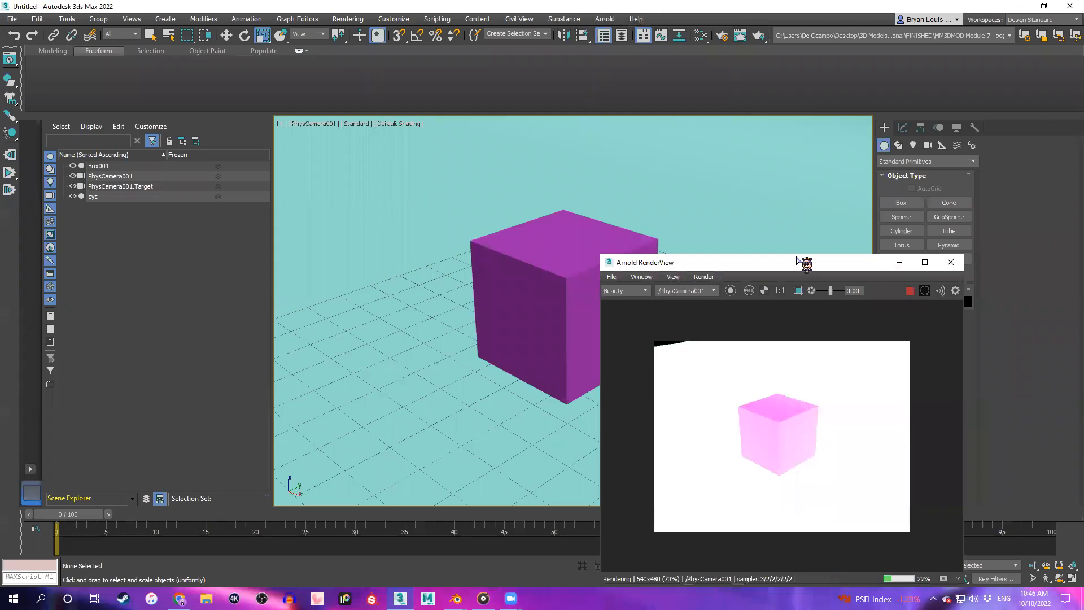
left_click_drag(798, 261, 875, 212)
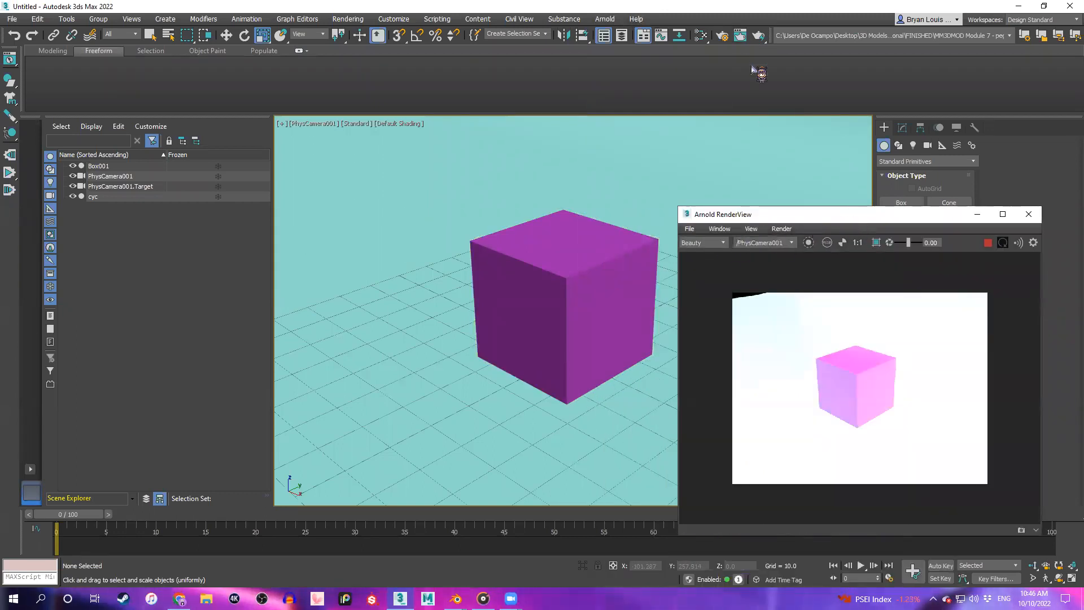
left_click(1029, 214)
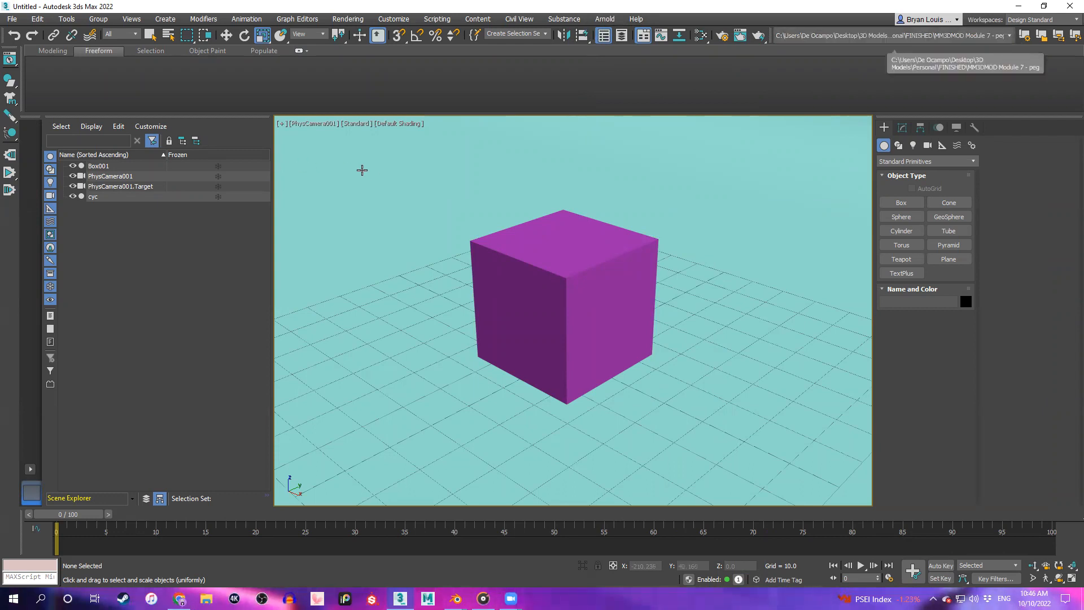
Set the environment's exposure control to <no exposure control>
key("8")
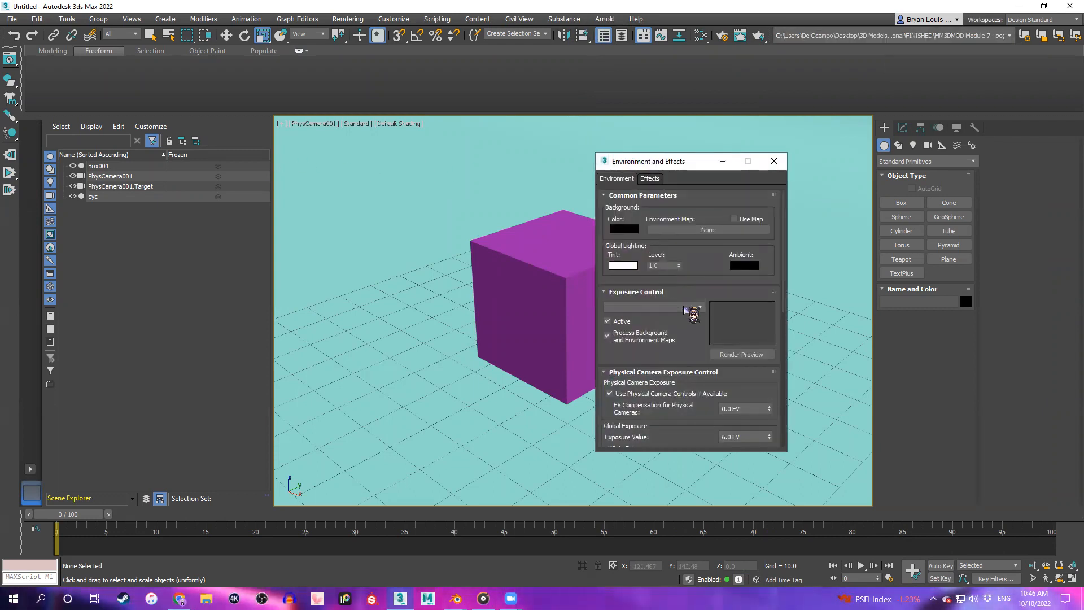
left_click(684, 308)
left_click(669, 308)
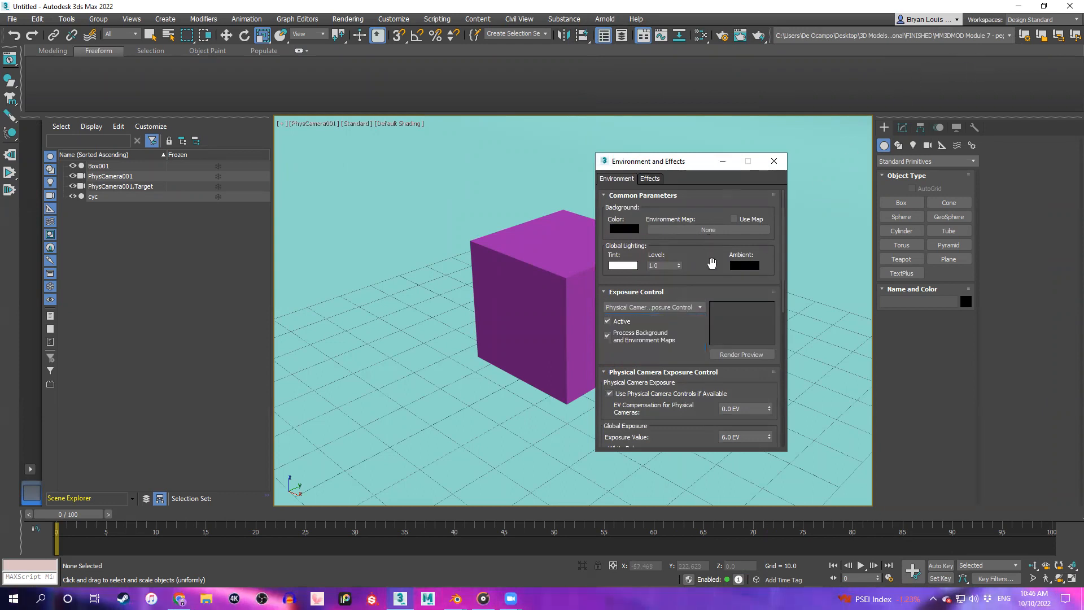
left_click(652, 307)
left_click(643, 314)
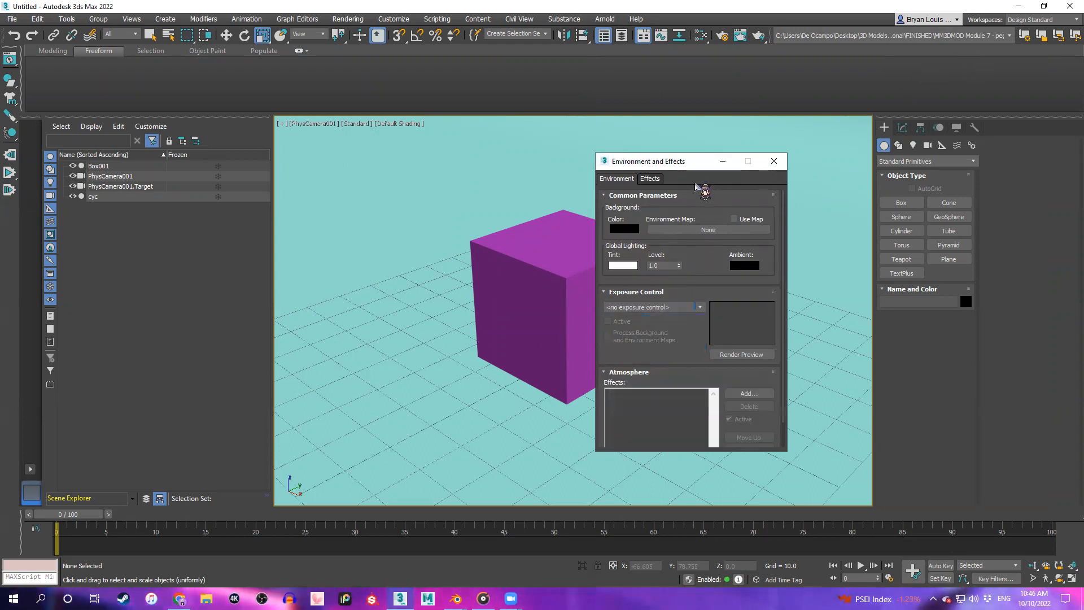
left_click_drag(665, 161, 787, 141)
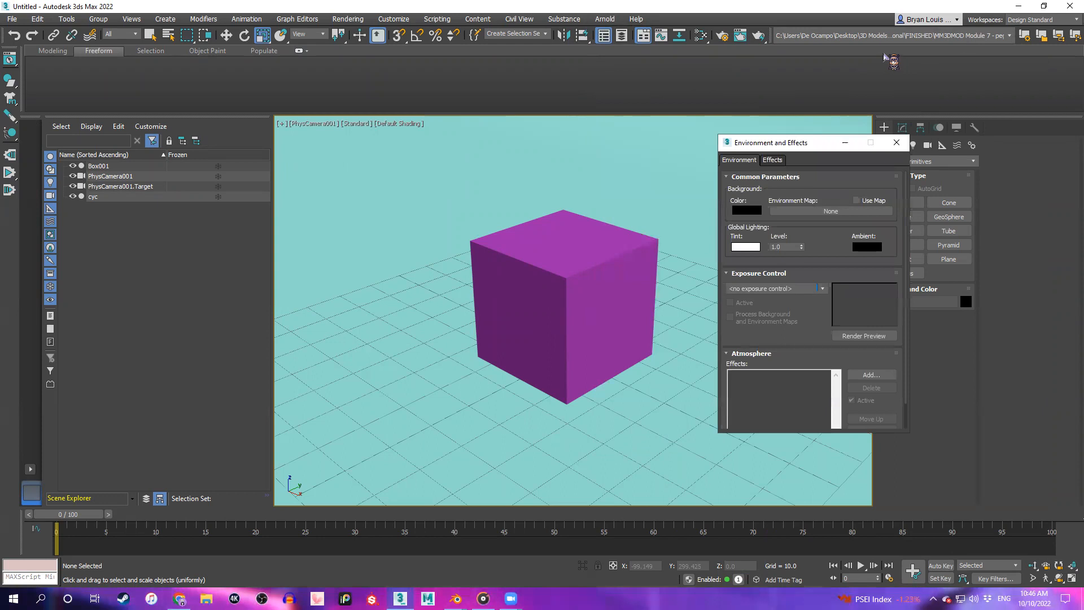
left_click(897, 142)
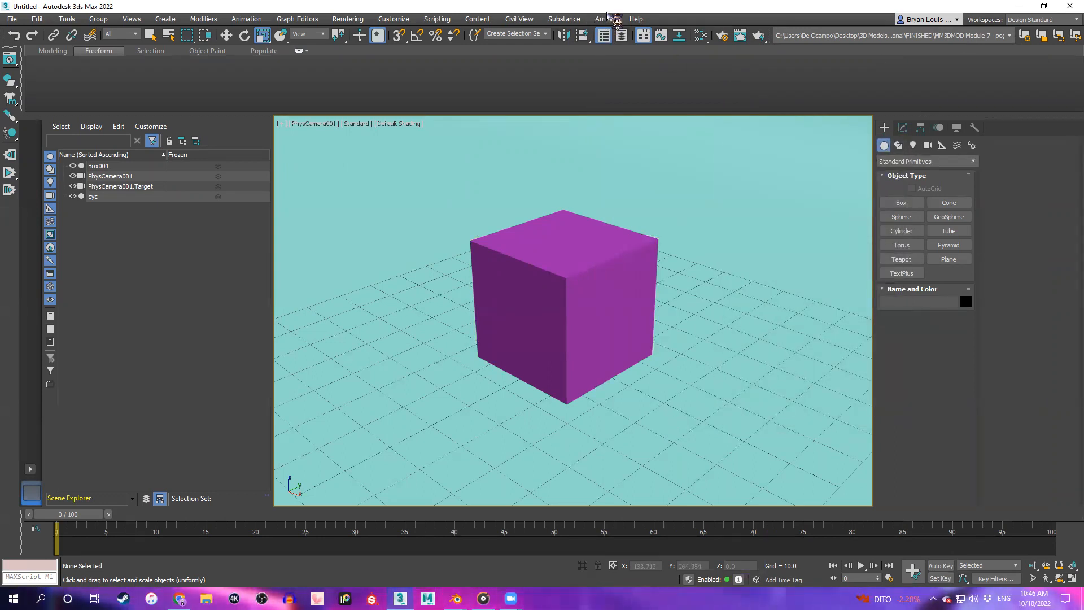
Render PhysCamera001 again in Arnold RenderView, shift the camera framing slightly, and move the render window clear of the box
left_click(605, 18)
left_click(620, 32)
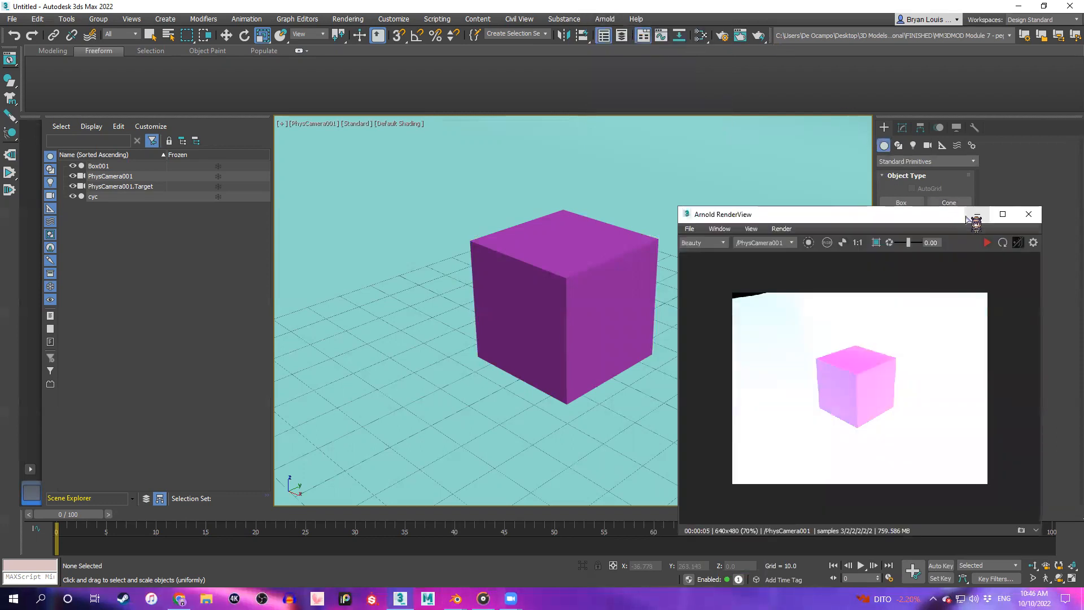
left_click(986, 242)
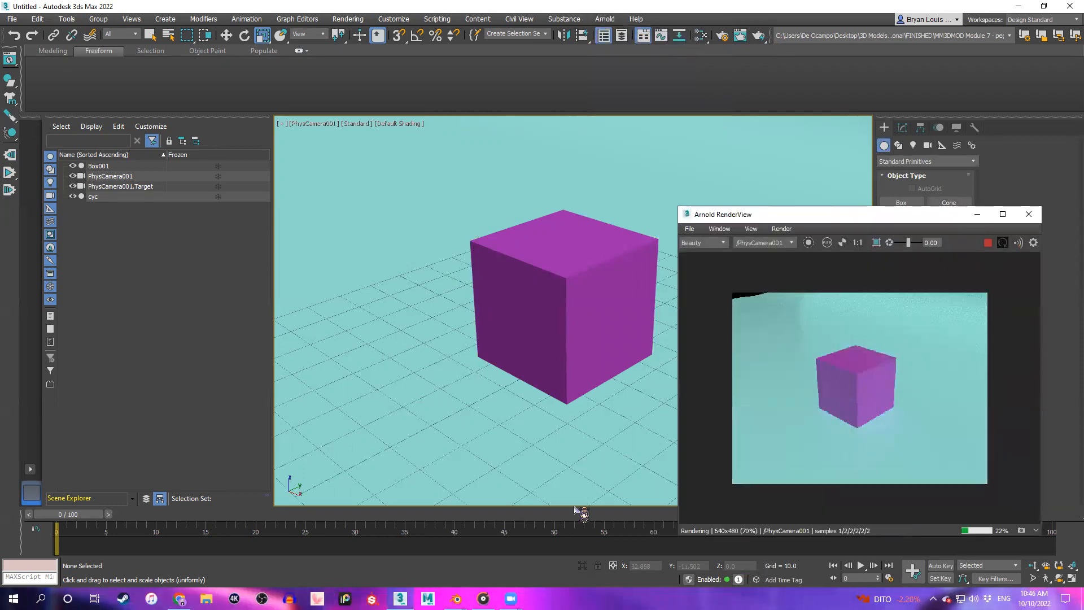
middle_click_drag(496, 322, 525, 347)
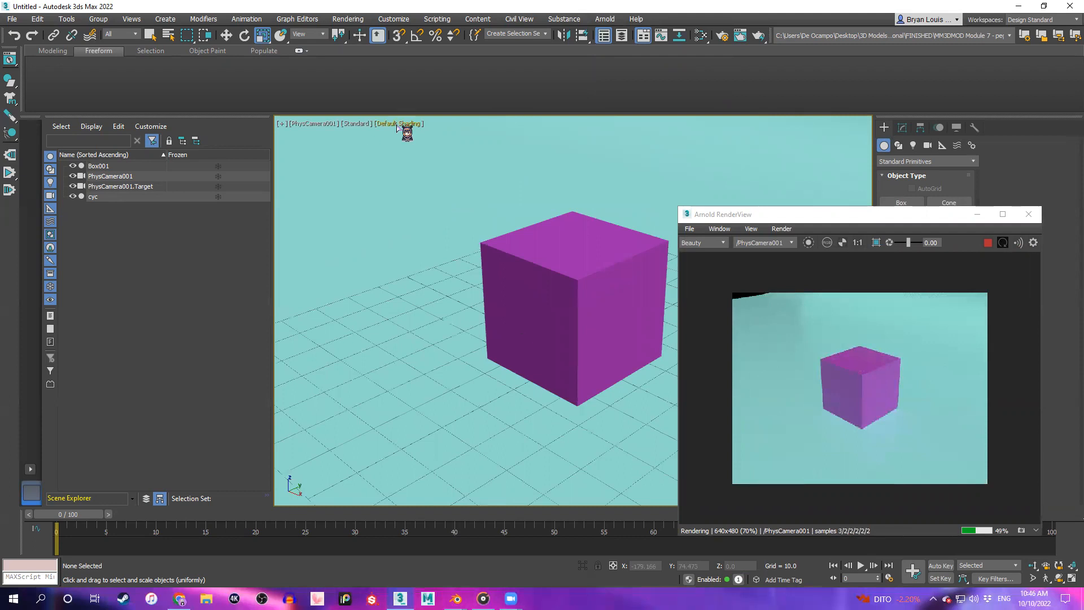
left_click(849, 221)
left_click_drag(851, 223, 890, 150)
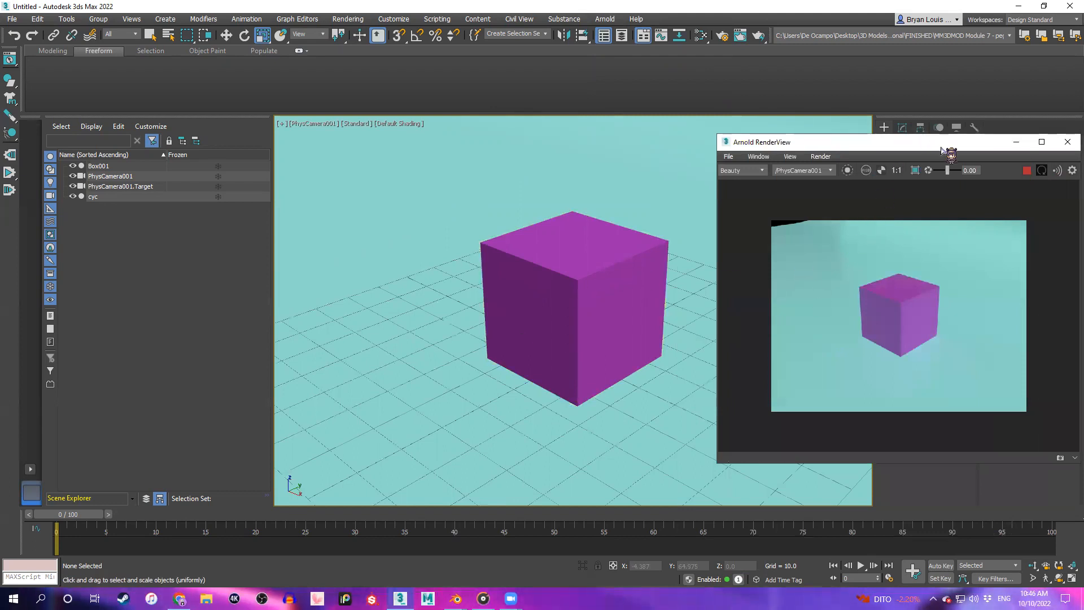
left_click_drag(951, 153, 290, 195)
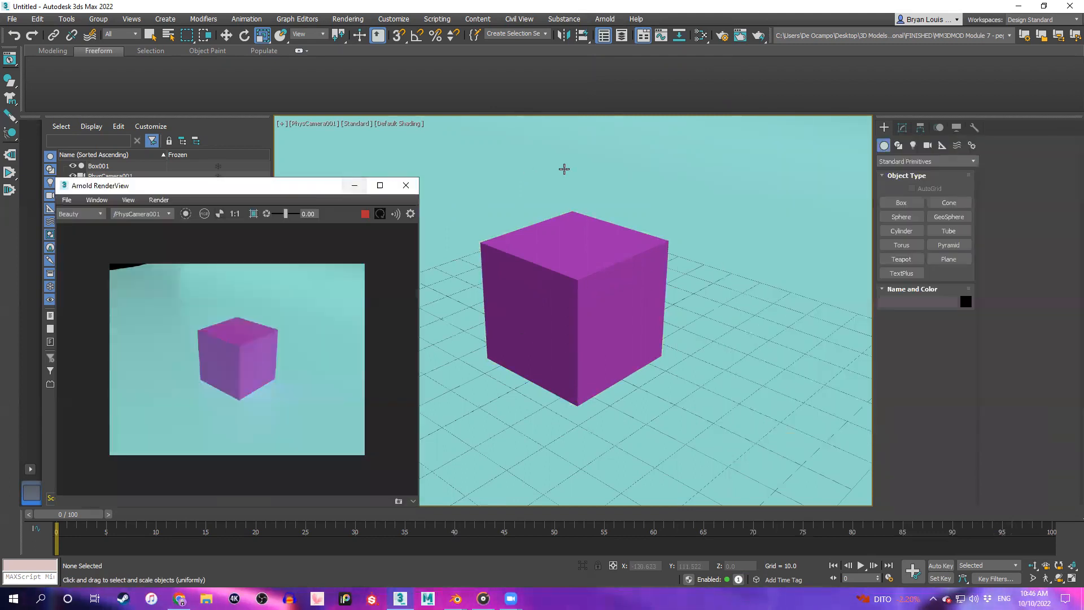
Select the cyc and enlarge it to about 427% in X and 216% in Y to fill the camera view
left_click(564, 169)
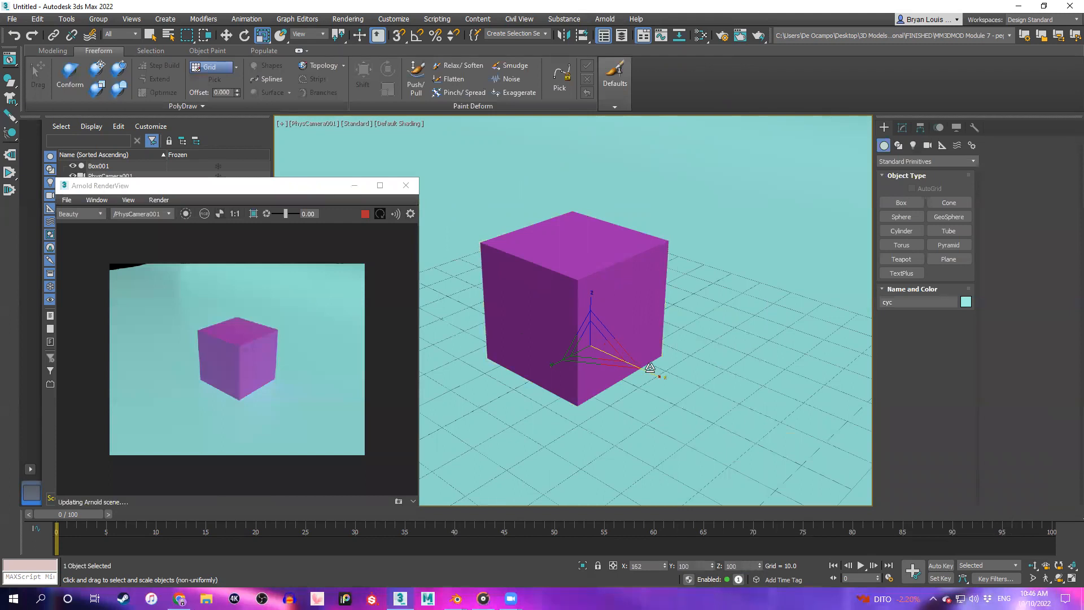
left_click_drag(587, 344, 590, 338)
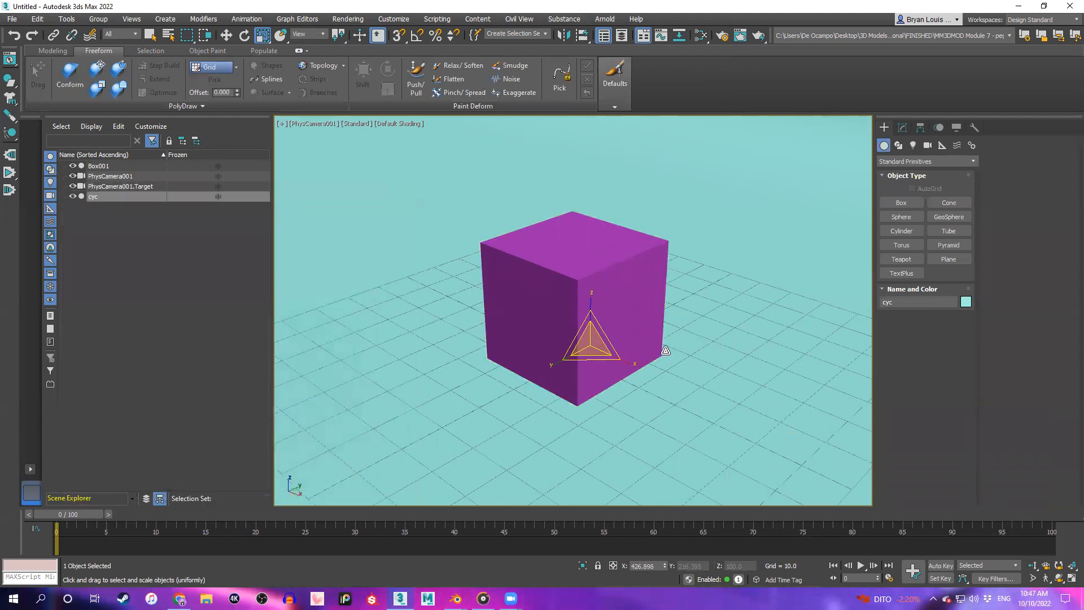
Return to the perspective view and create an Arnold quad light on the floor beside the box
key("p")
middle_click_drag(666, 351, 649, 297, "alt")
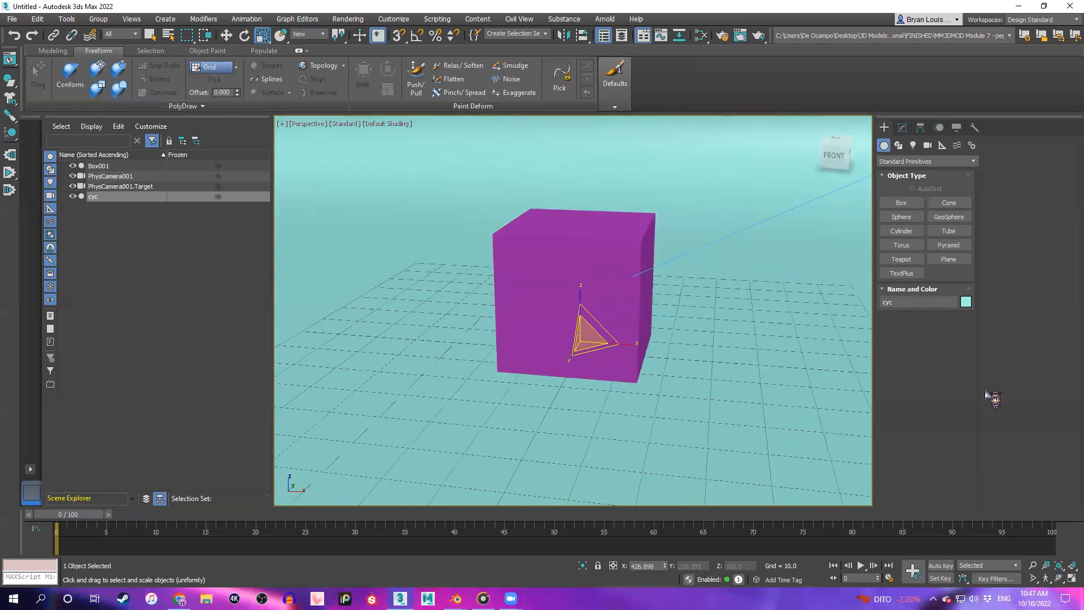
left_click(913, 146)
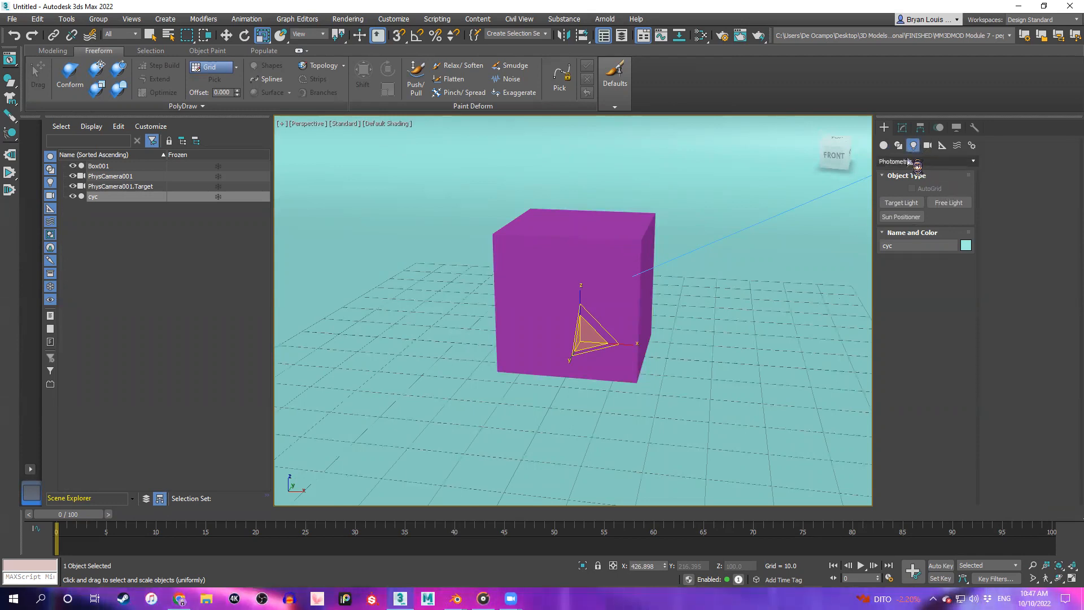
left_click(909, 162)
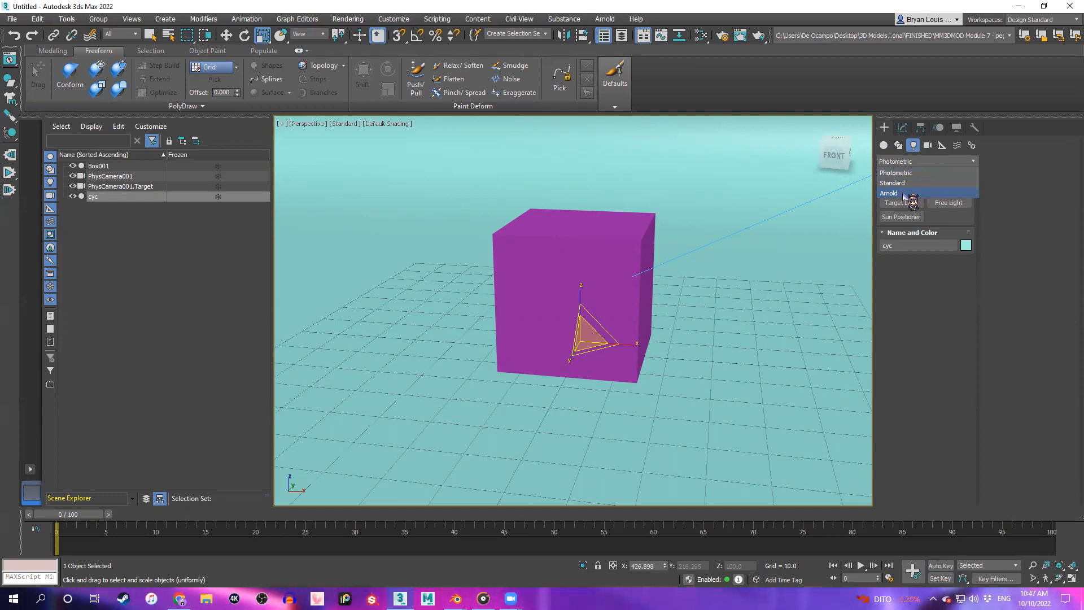
left_click(903, 194)
middle_click_drag(689, 235, 962, 209)
left_click(960, 203)
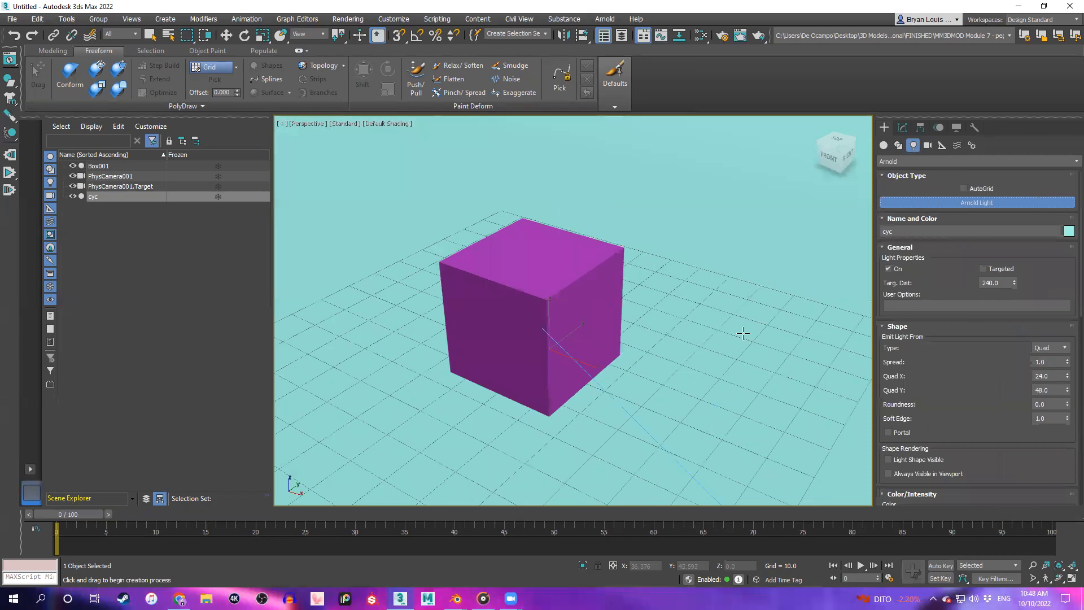
left_click(743, 333)
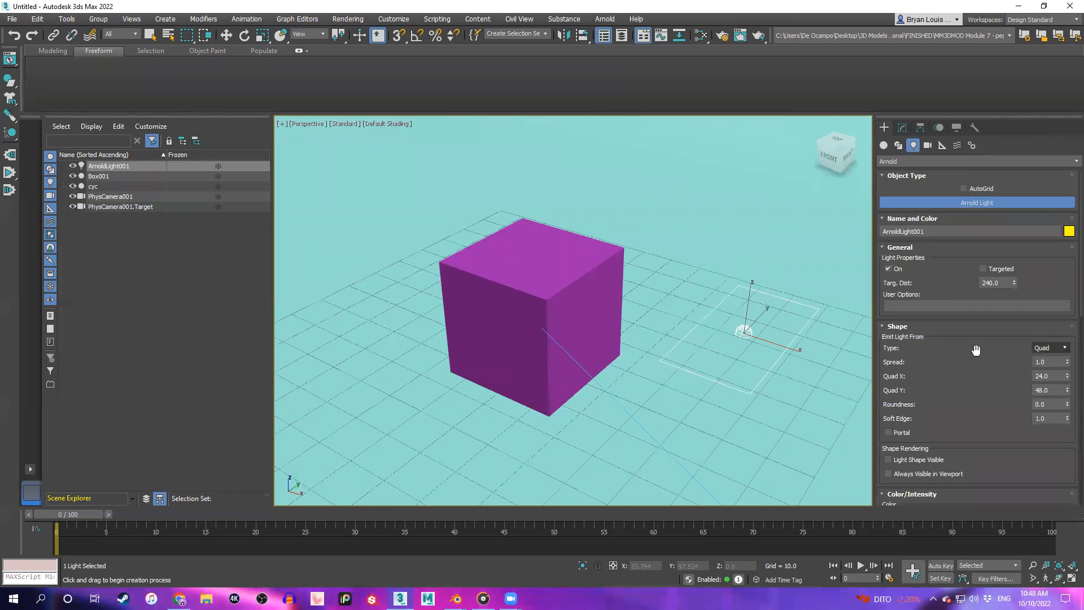
Start an Arnold RenderView render of PhysCamera001 to check the new light's effect
left_click(604, 19)
left_click(621, 29)
left_click(364, 214)
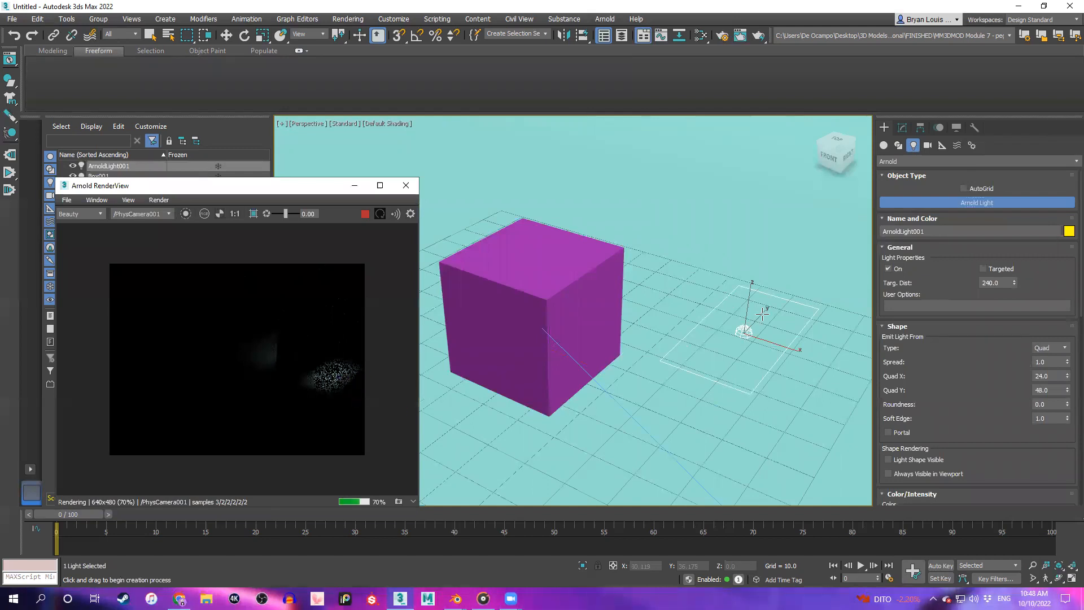
Raise the Arnold light to a height of about 57 units and shift it along X to about -3, above the box
right_click(783, 279)
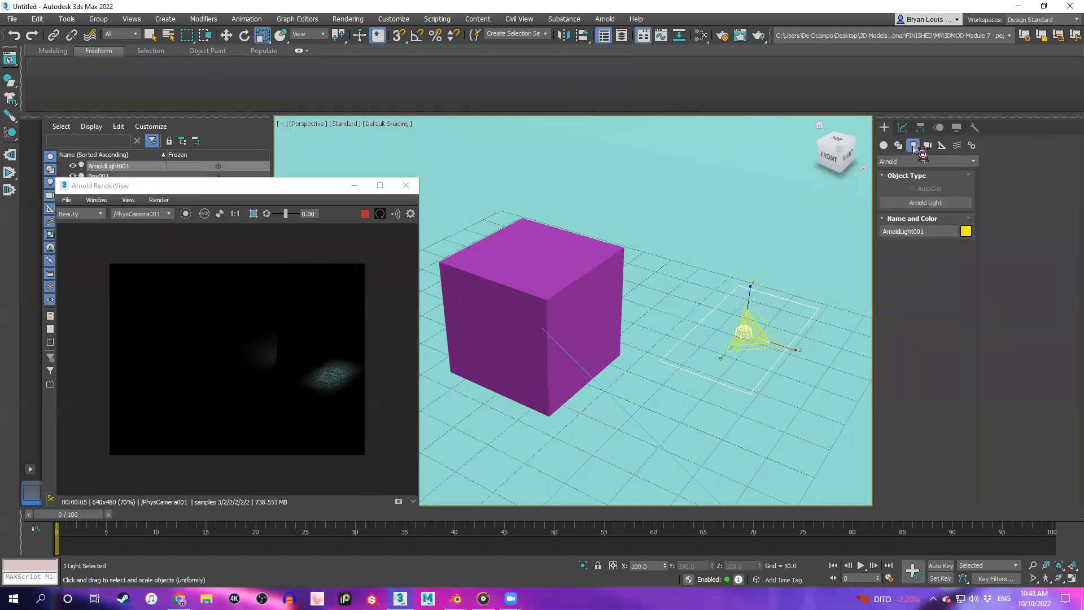
left_click(929, 202)
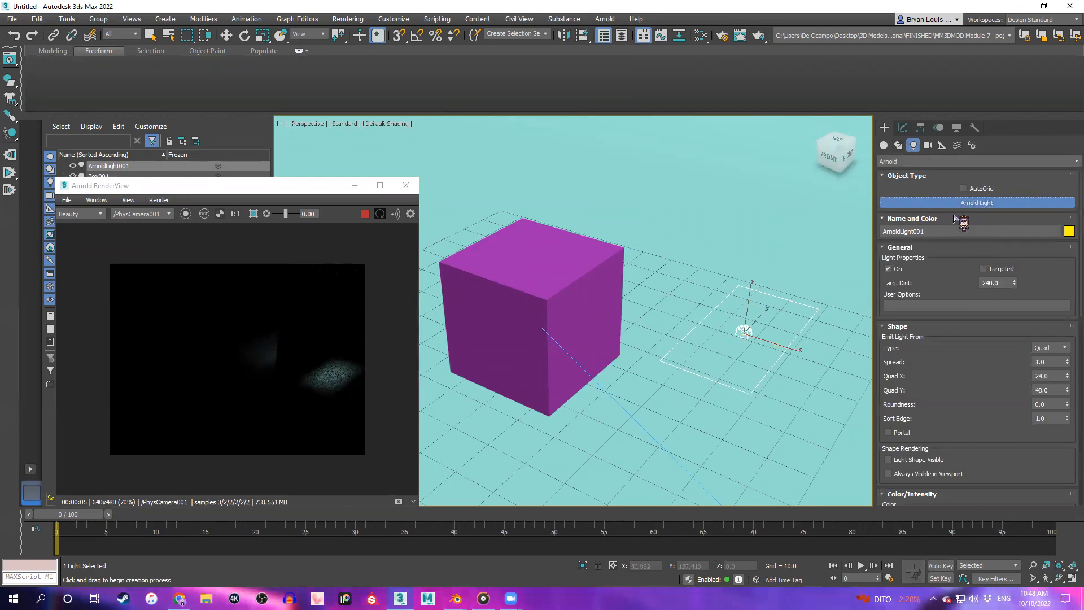
key("r")
key("w")
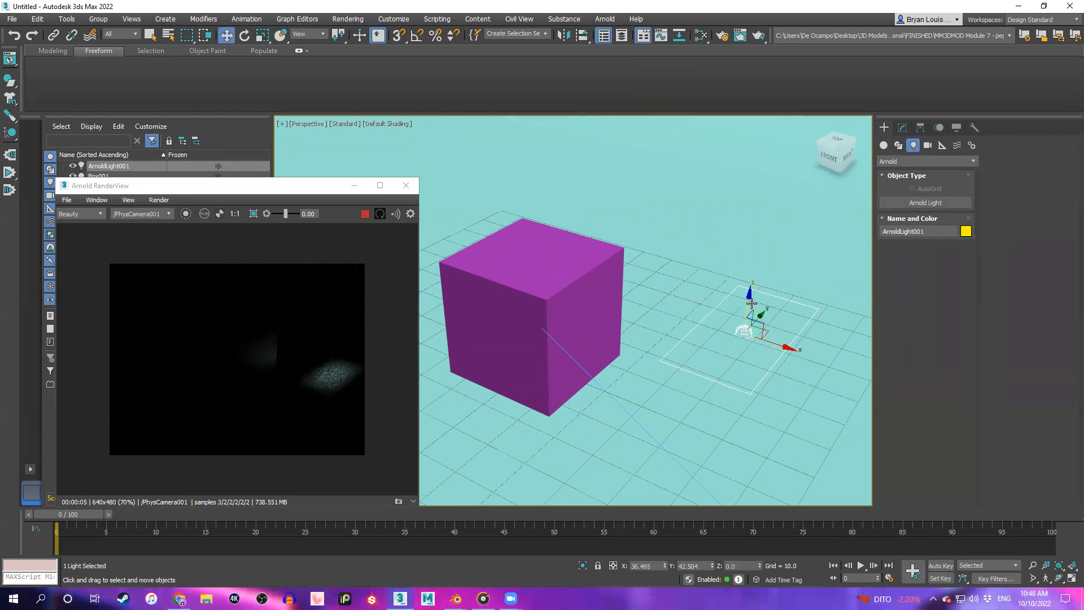
left_click_drag(751, 303, 764, 199)
left_click_drag(798, 246, 624, 57)
middle_click_drag(655, 184, 659, 217)
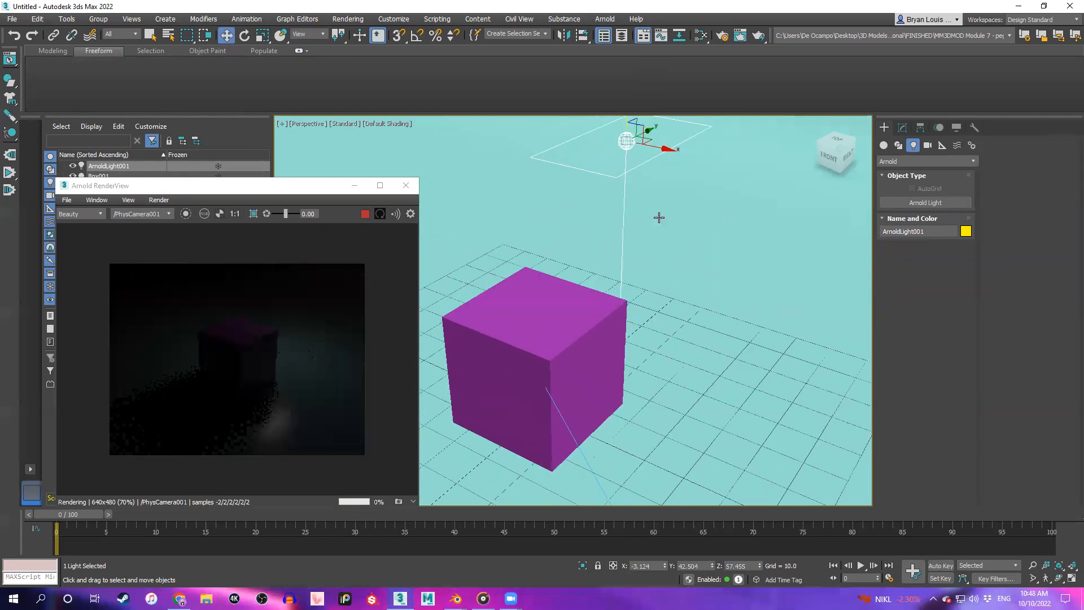
scroll(659, 218, "down", 5)
left_click_drag(677, 197, 708, 262)
key("e")
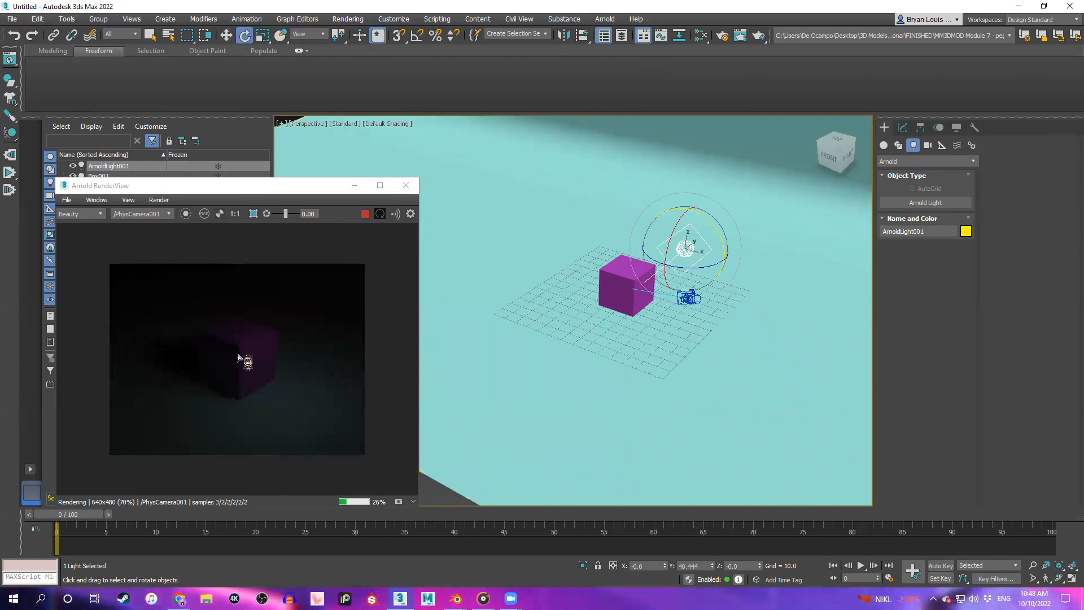
scroll(242, 361, "up", 3)
scroll(257, 361, "down", 3)
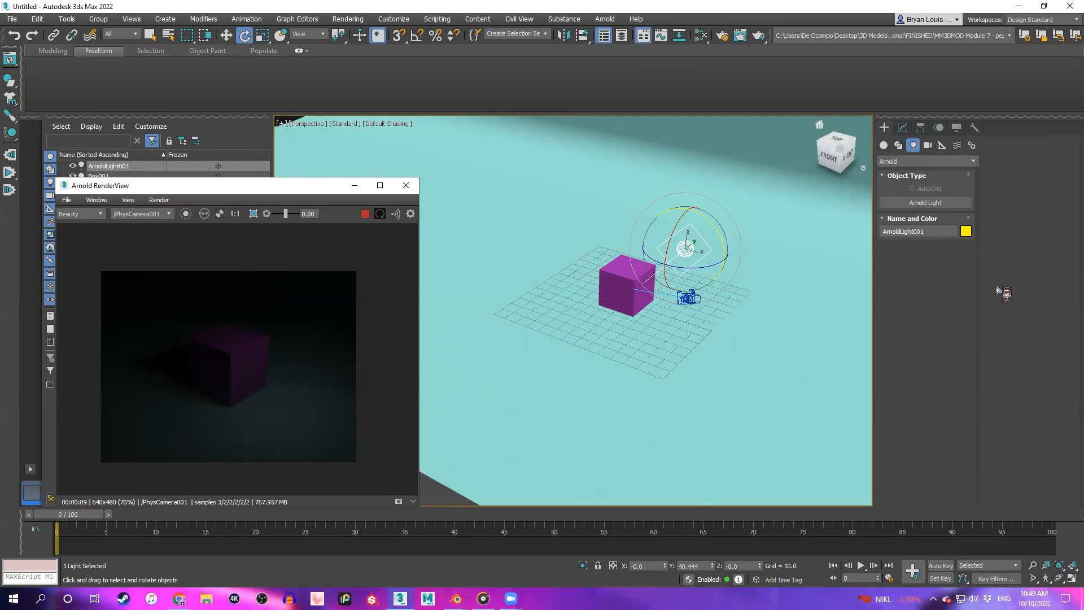
Set the roundness of the selected Arnold quad light's shape to 1.0
left_click(907, 131)
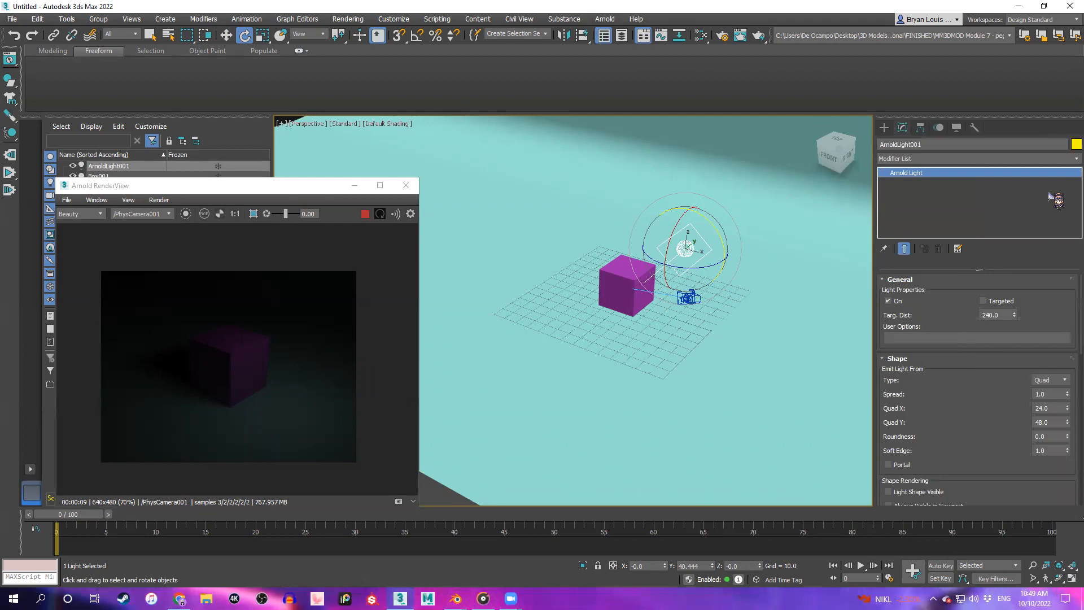
scroll(983, 384, "down", 3)
scroll(984, 384, "down", 2)
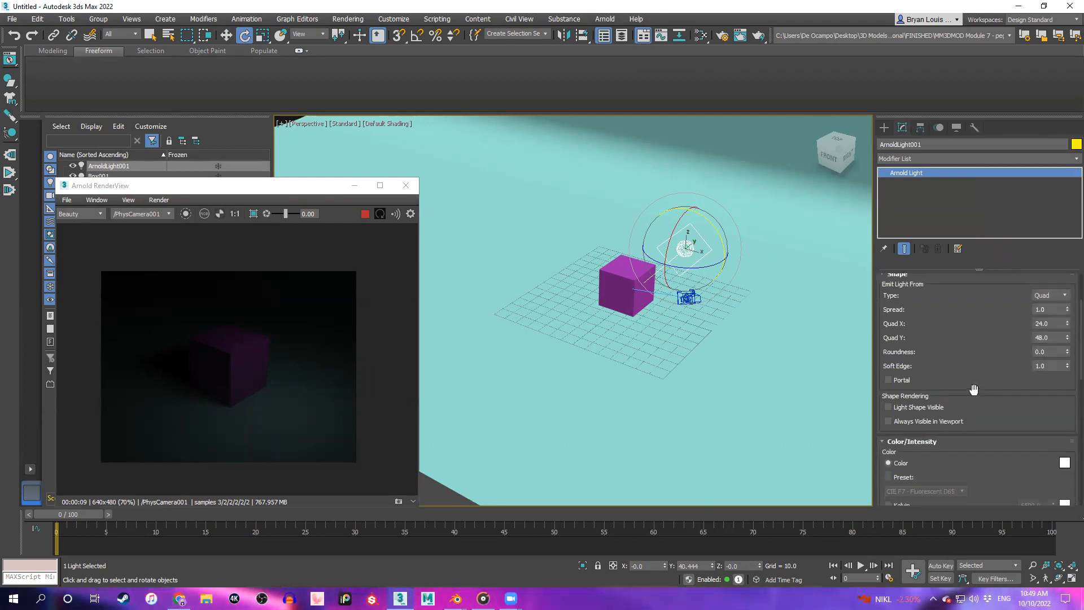
scroll(976, 339, "up", 2)
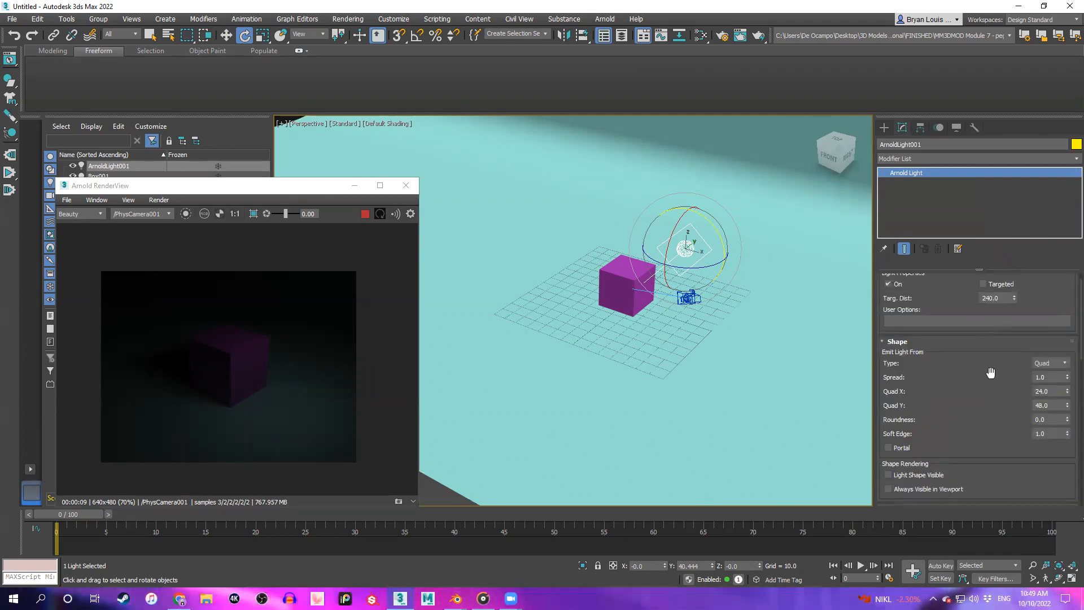
scroll(968, 396, "up", 1)
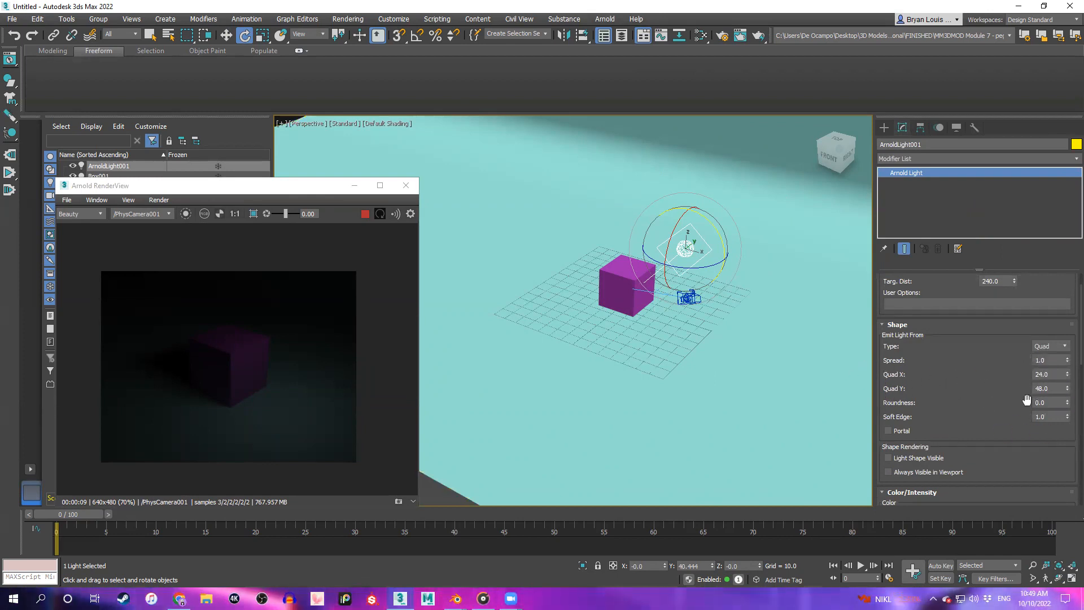
left_click(1067, 399)
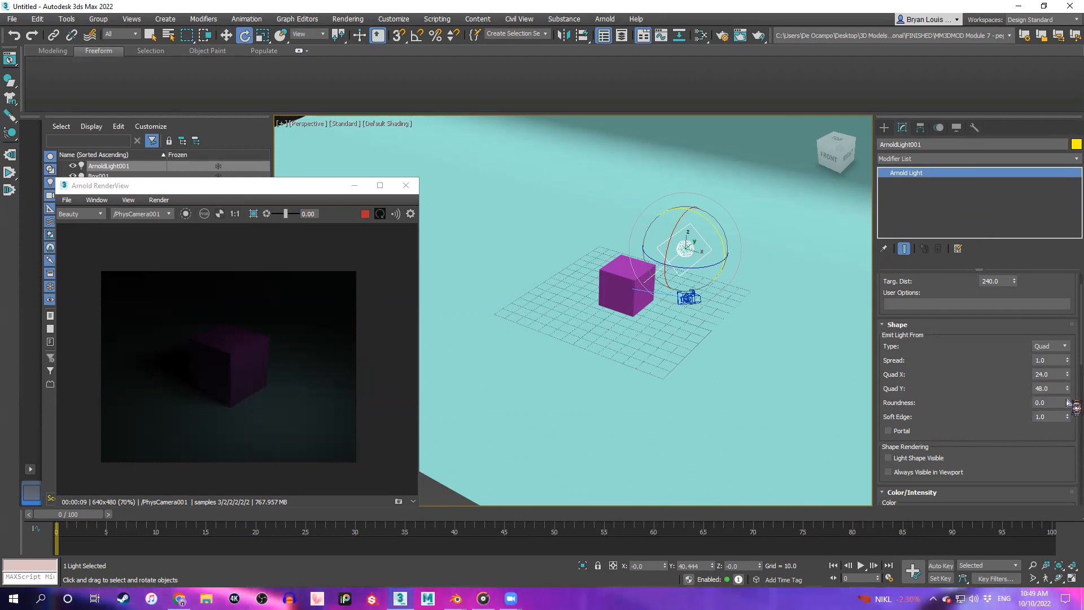
scroll(996, 379, "down", 7)
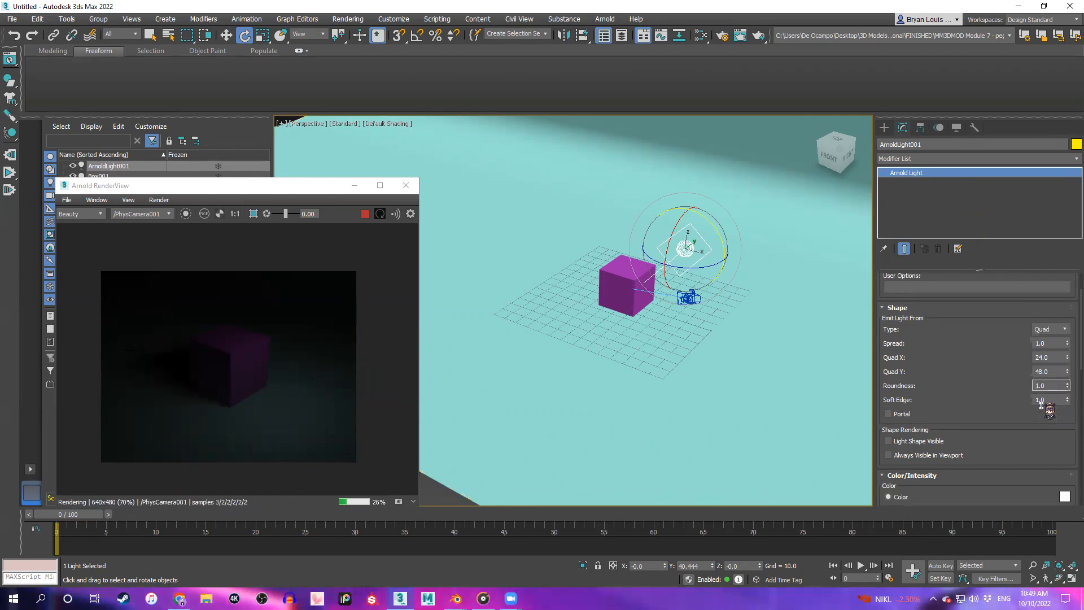
key("Tab")
Change the Arnold light's color to pure red and restart the RenderView render to check its effect
scroll(983, 375, "down", 4)
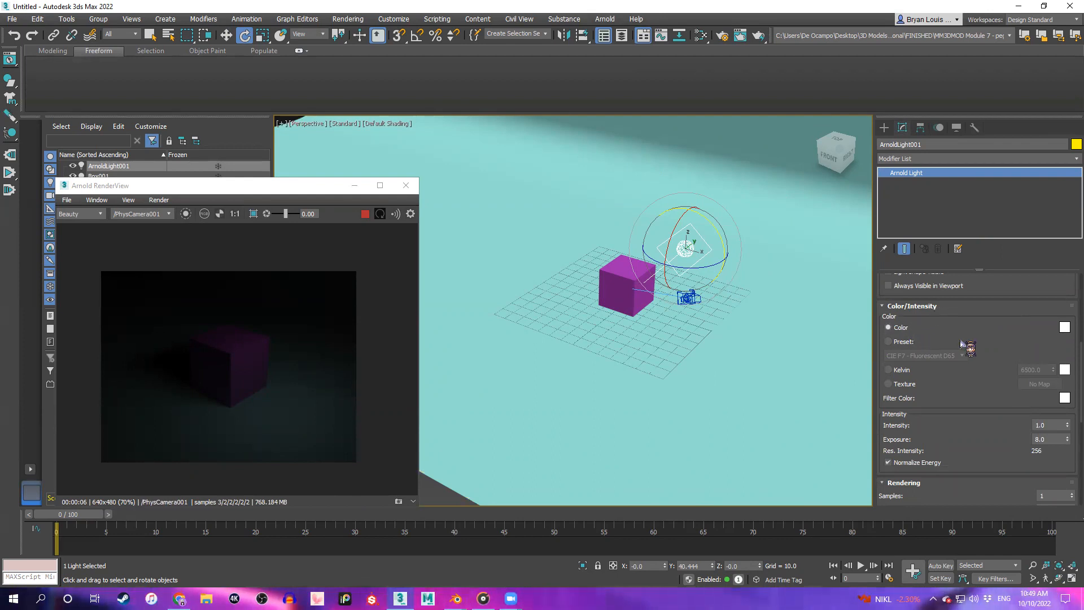
left_click(1064, 327)
left_click_drag(325, 158, 326, 76)
left_click(417, 173)
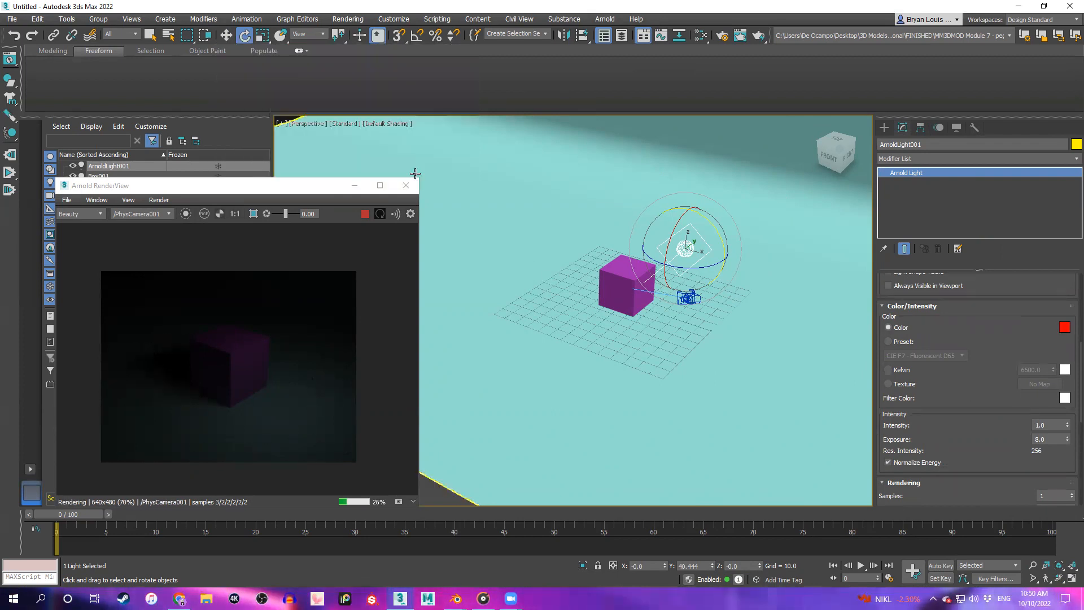
left_click(365, 214)
left_click(365, 215)
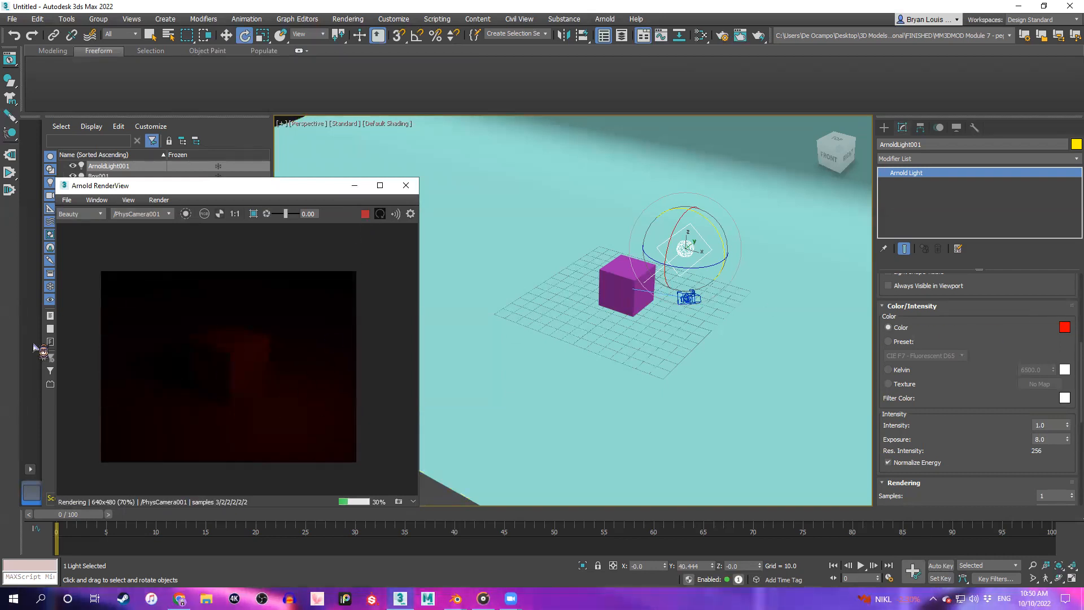
Set the Arnold light's color back to white and restart the RenderView render
left_click(1065, 327)
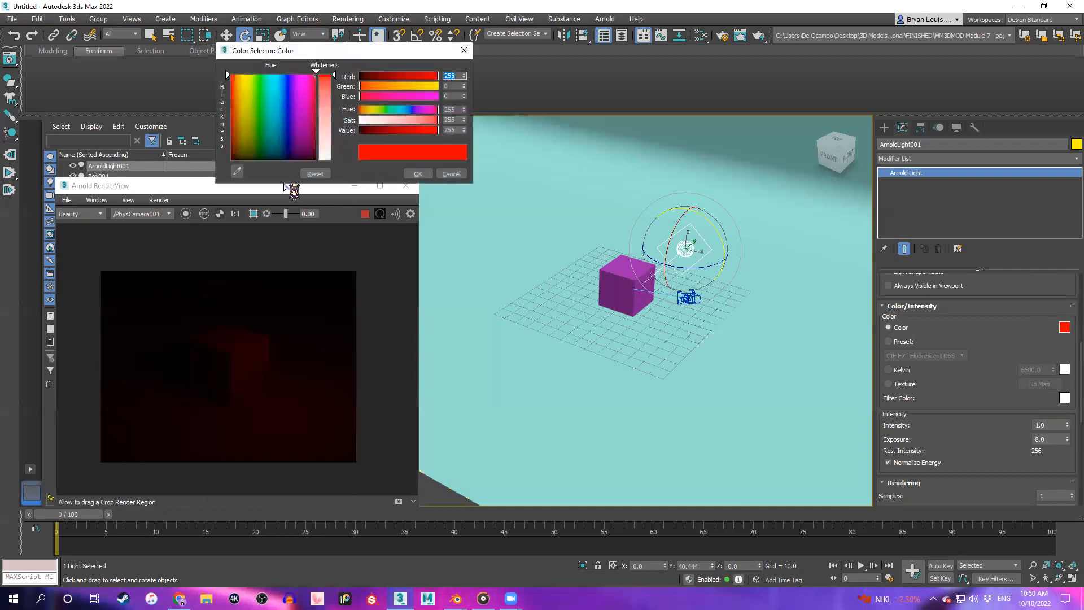
left_click_drag(325, 77, 325, 159)
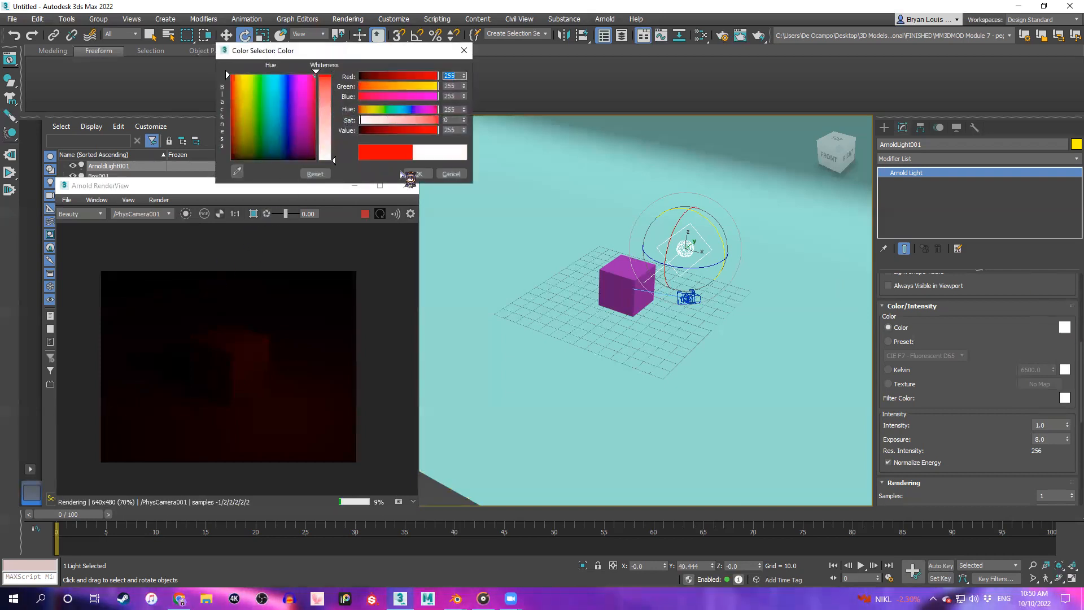
left_click(414, 174)
left_click(364, 215)
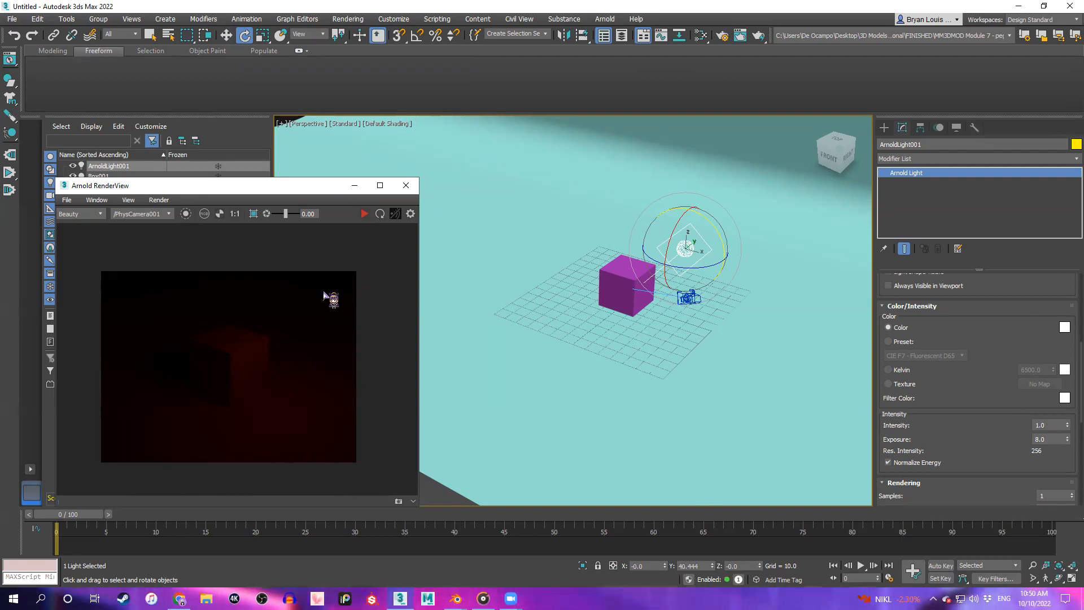
left_click(365, 214)
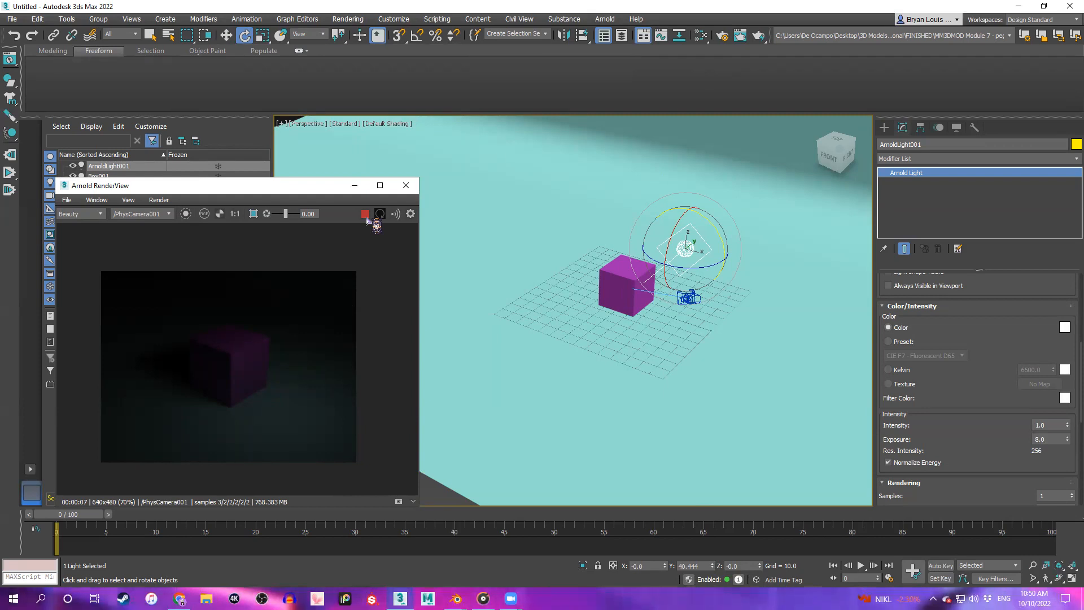
Open the Render Setup and set the Arnold renderer's compatibility mode to Arnold Compliant
mouse_move(456, 599)
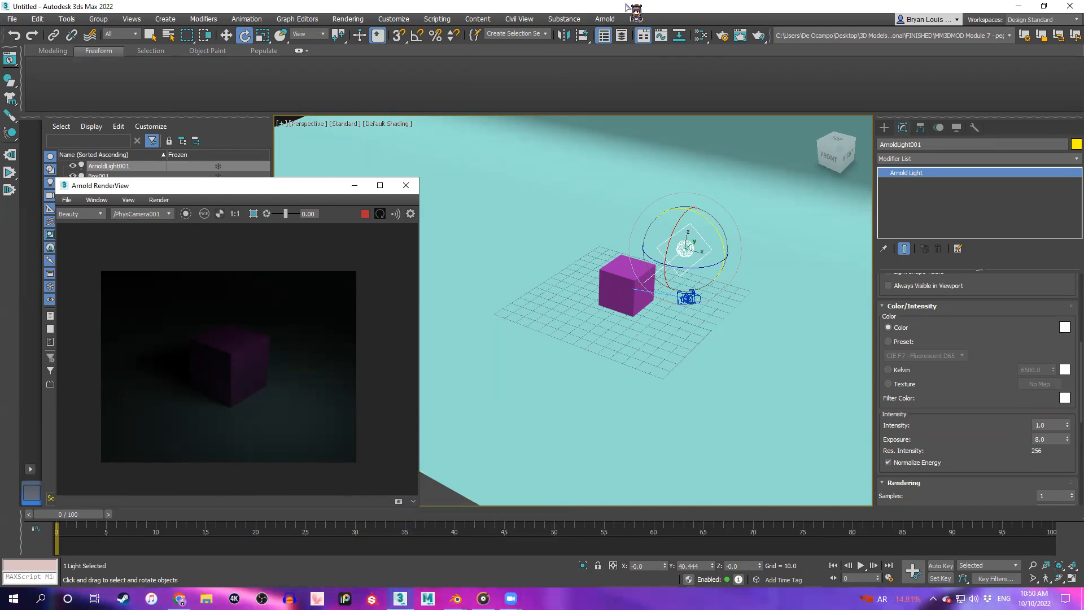
left_click(722, 36)
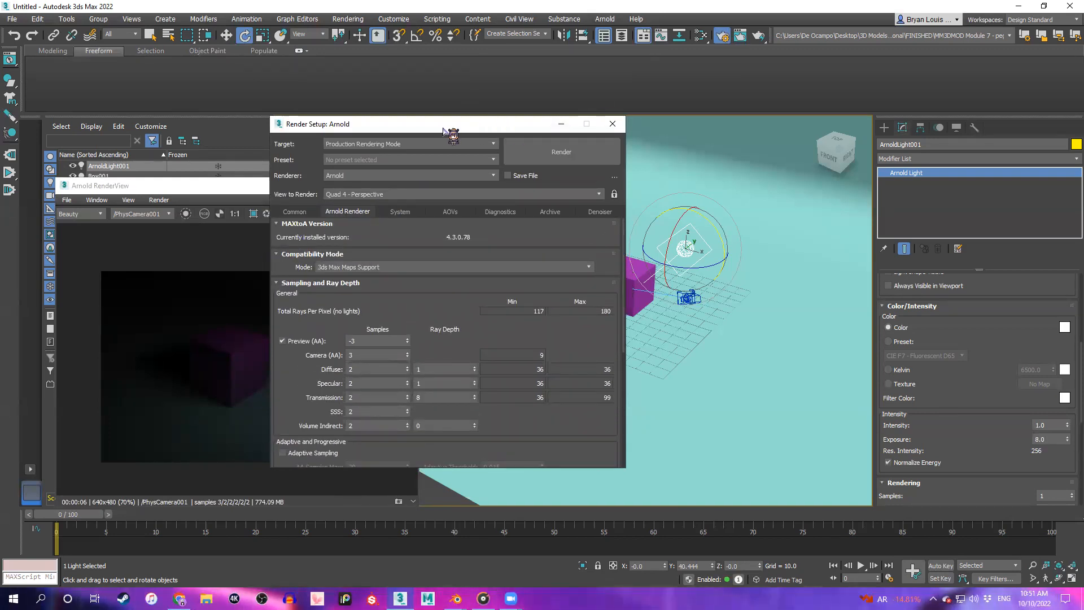
left_click_drag(443, 128, 599, 135)
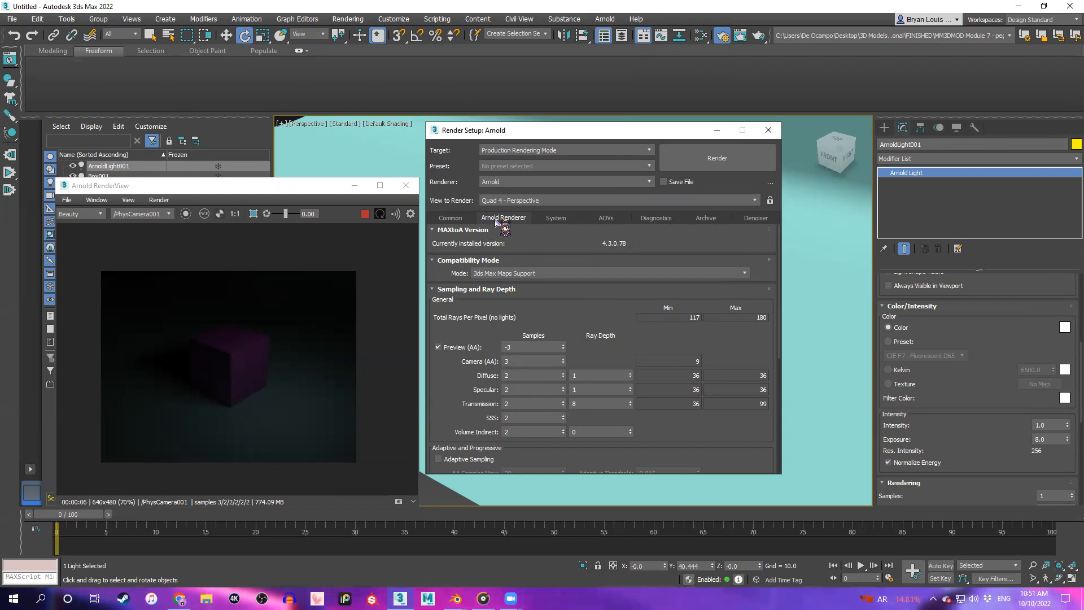
left_click(597, 273)
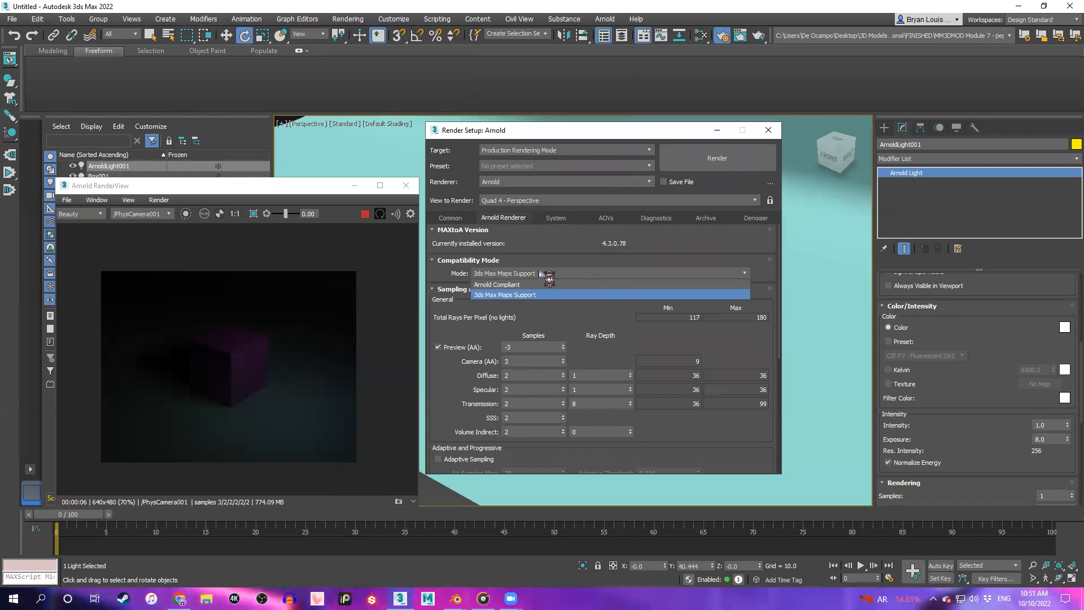
left_click(512, 285)
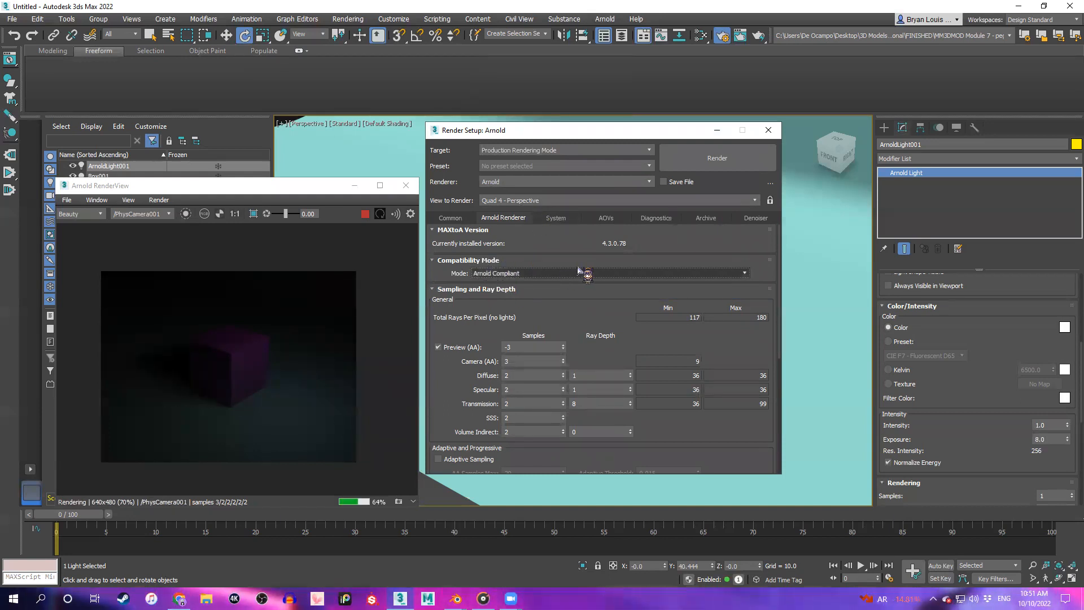
mouse_move(599, 275)
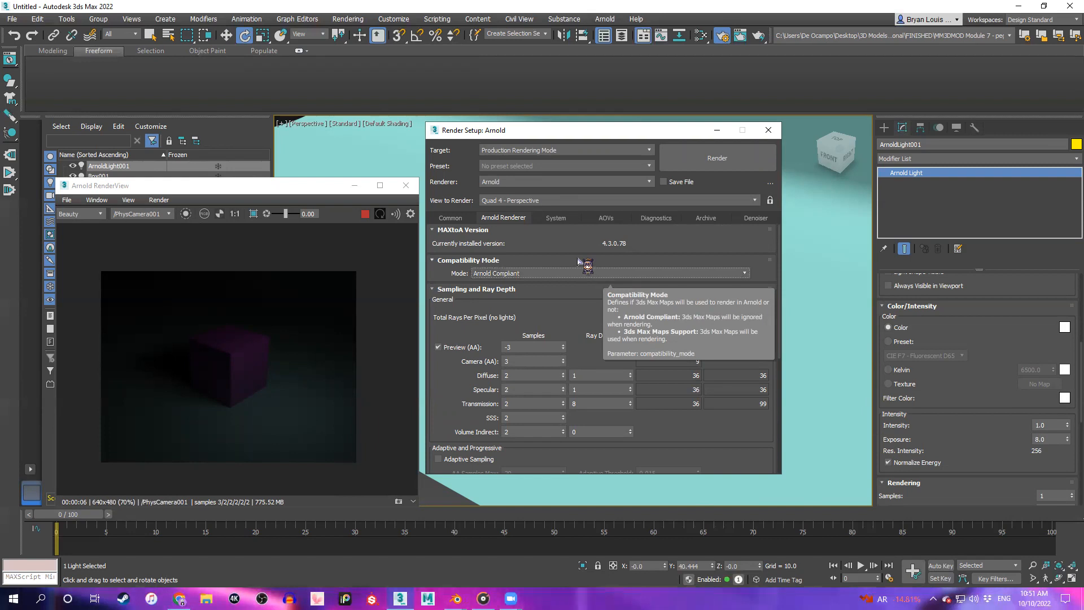
In Arnold's system settings, set the render device to GPU with CPU as the fallback
left_click(551, 221)
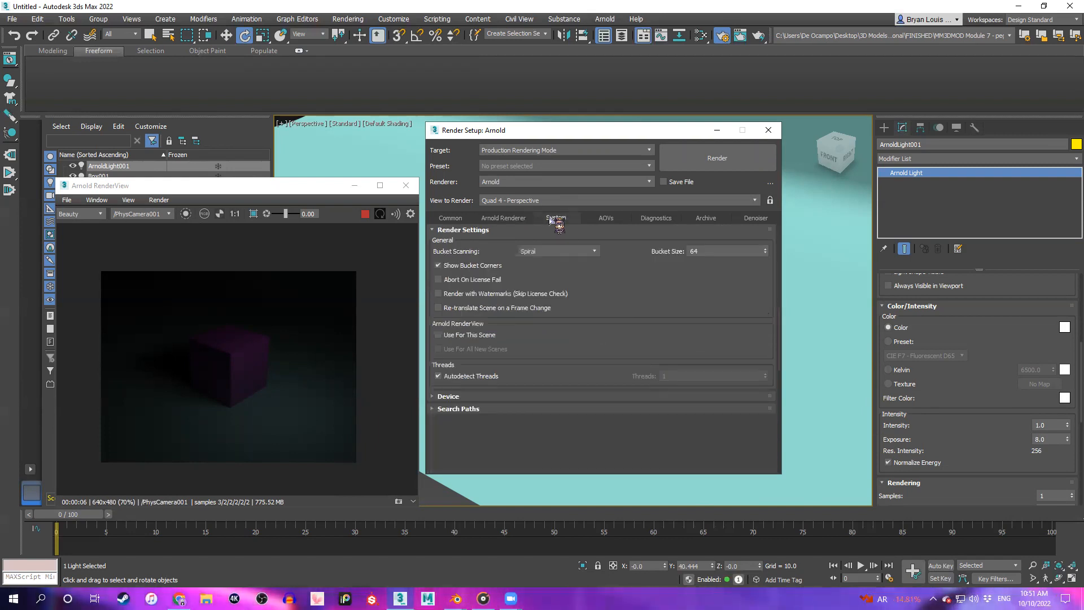
left_click(444, 397)
scroll(454, 385, "up", 3)
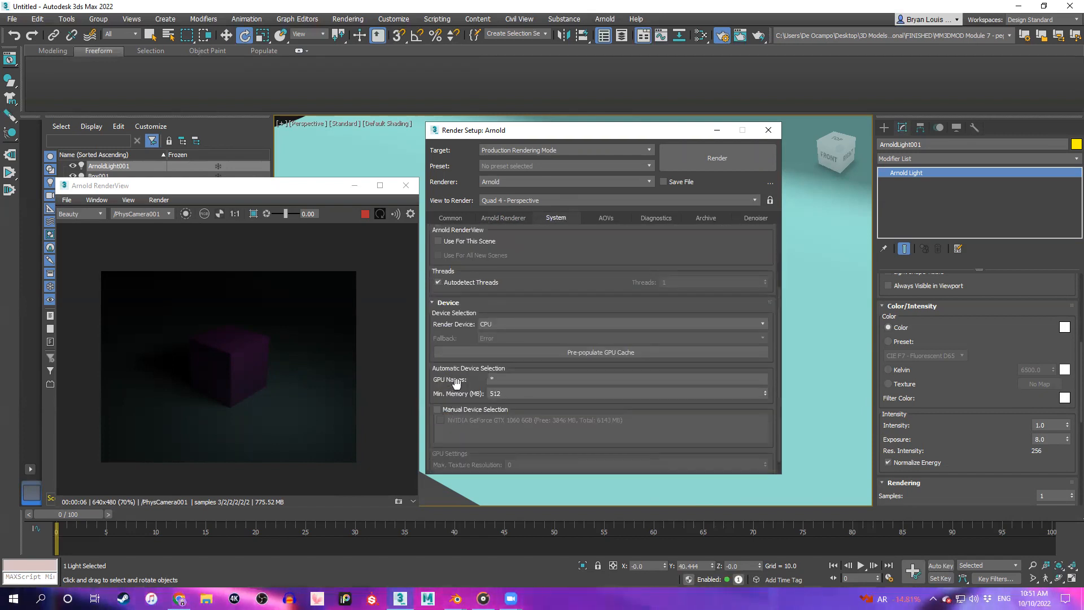
scroll(457, 347, "up", 1)
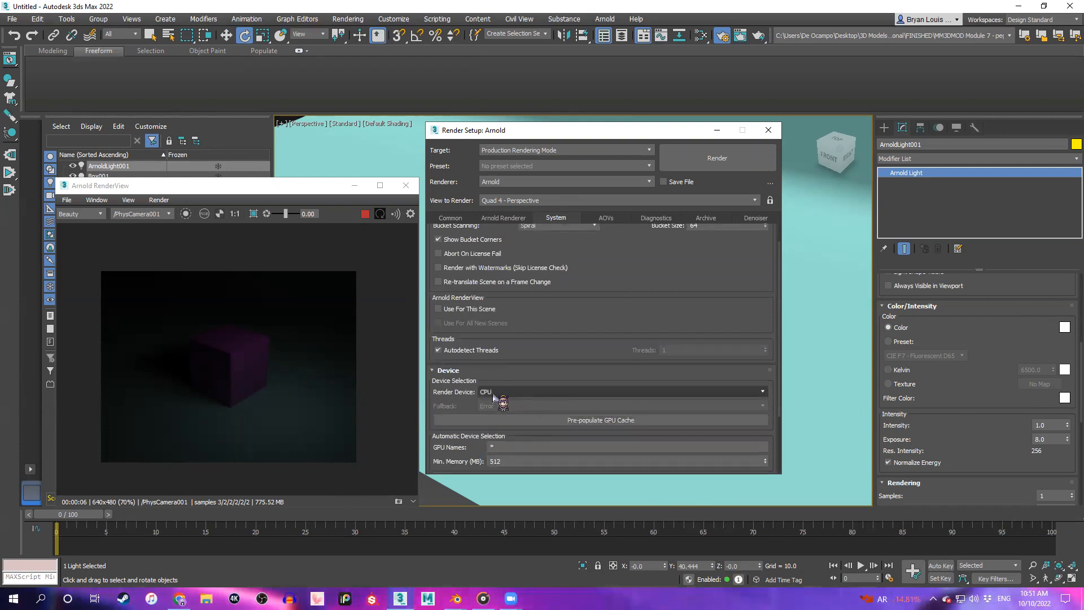
left_click(547, 392)
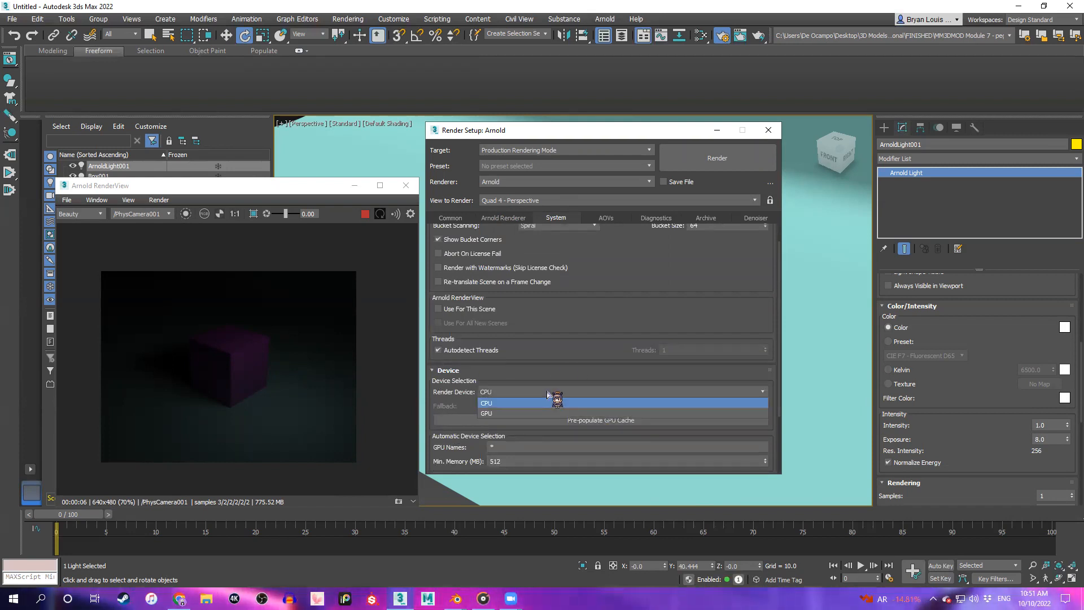
left_click(526, 412)
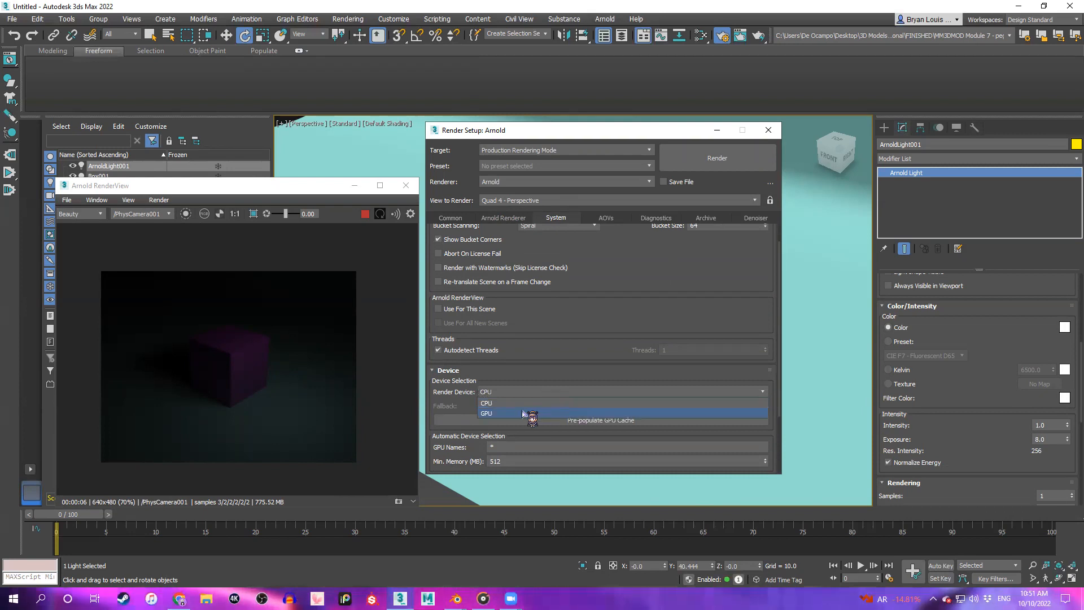
left_click(515, 406)
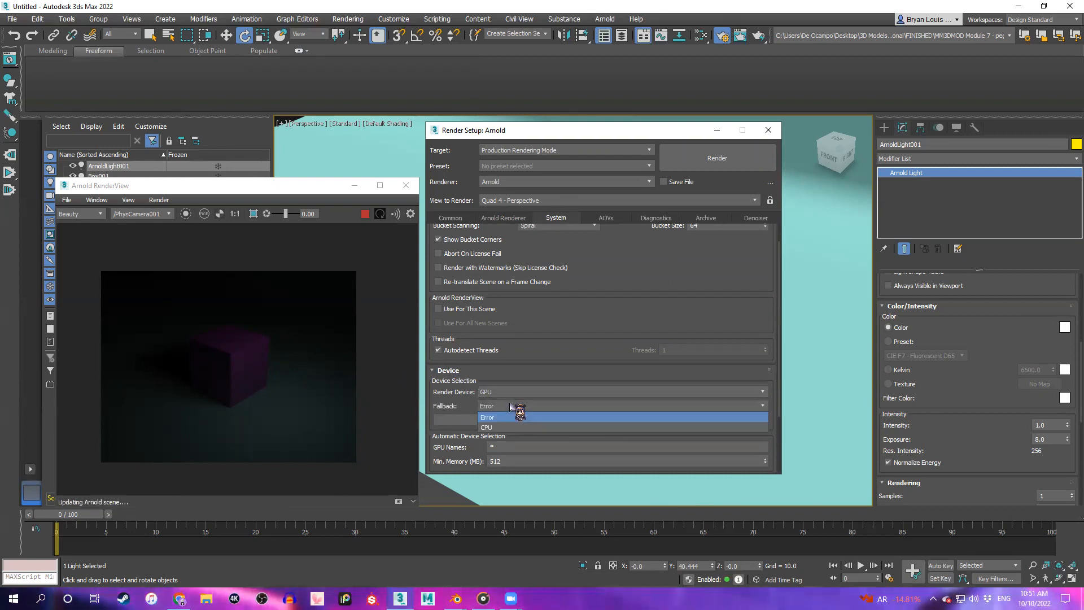
left_click(505, 427)
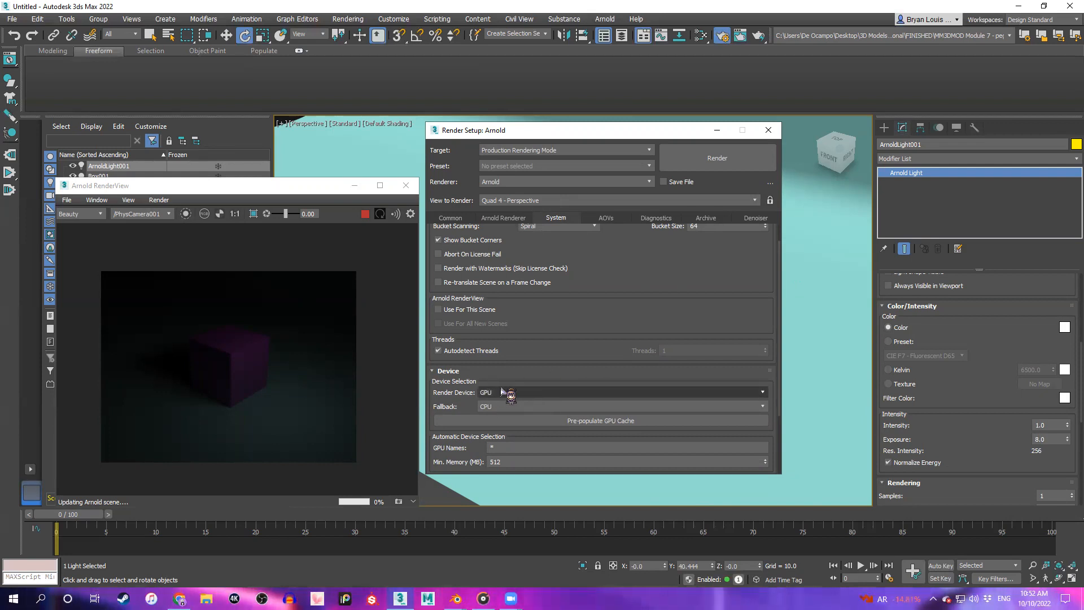
Switch Arnold's render device back to CPU
left_click(524, 391)
left_click(517, 404)
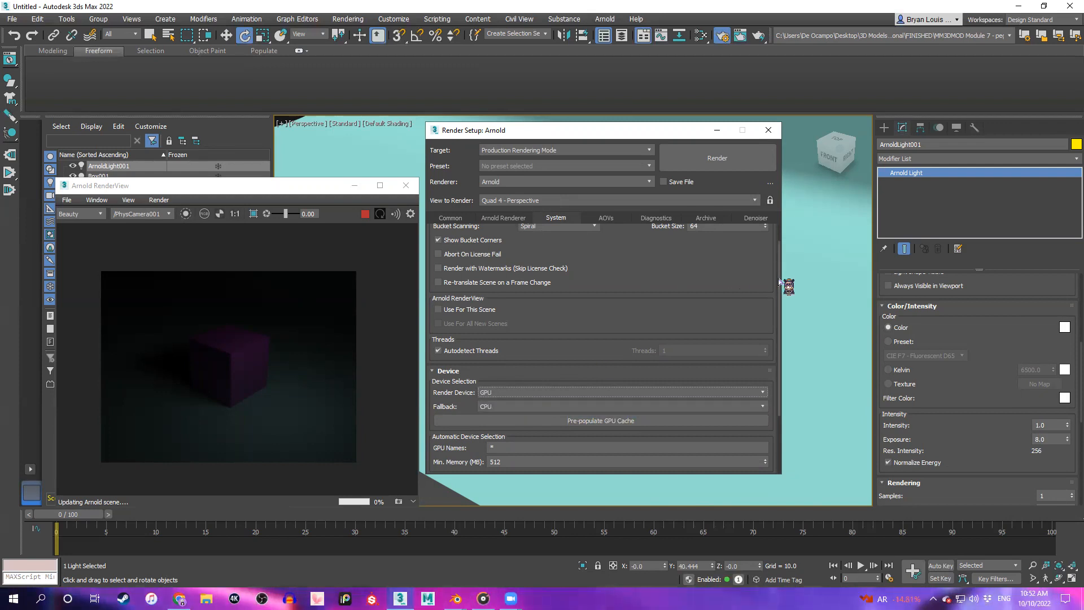
mouse_move(779, 299)
left_mouse_down()
mouse_move(775, 364)
mouse_move(773, 310)
mouse_move(789, 300)
left_mouse_up()
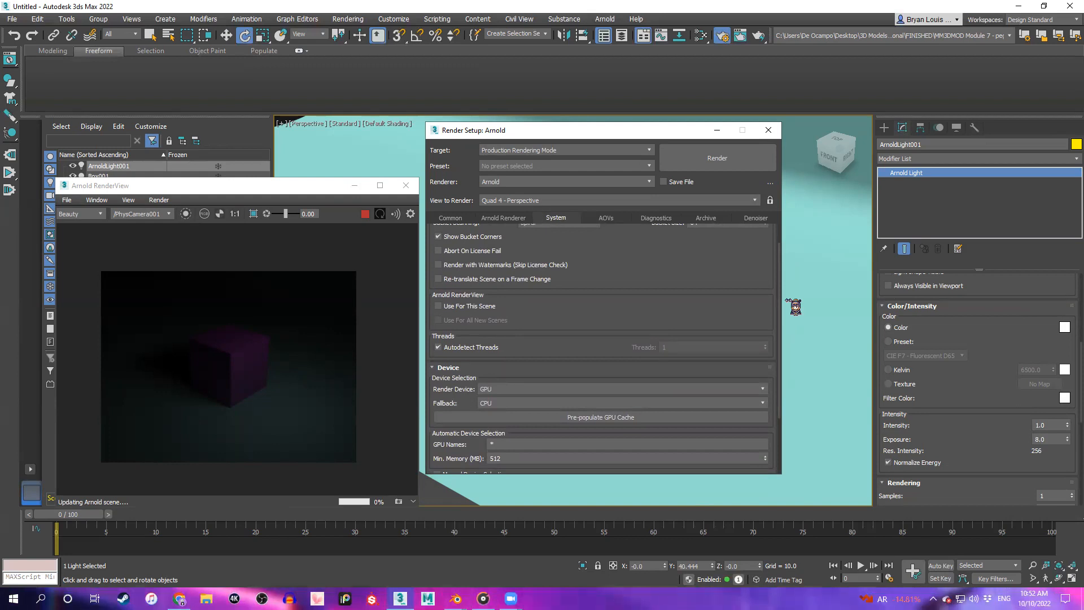
left_click_drag(780, 304, 782, 300)
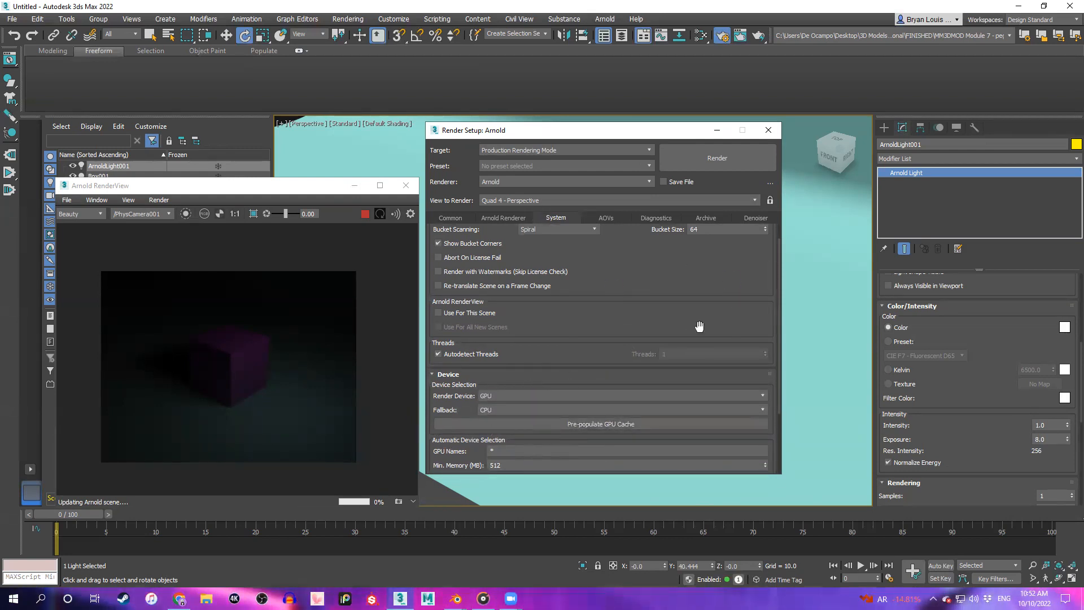
left_click(539, 397)
left_click(511, 418)
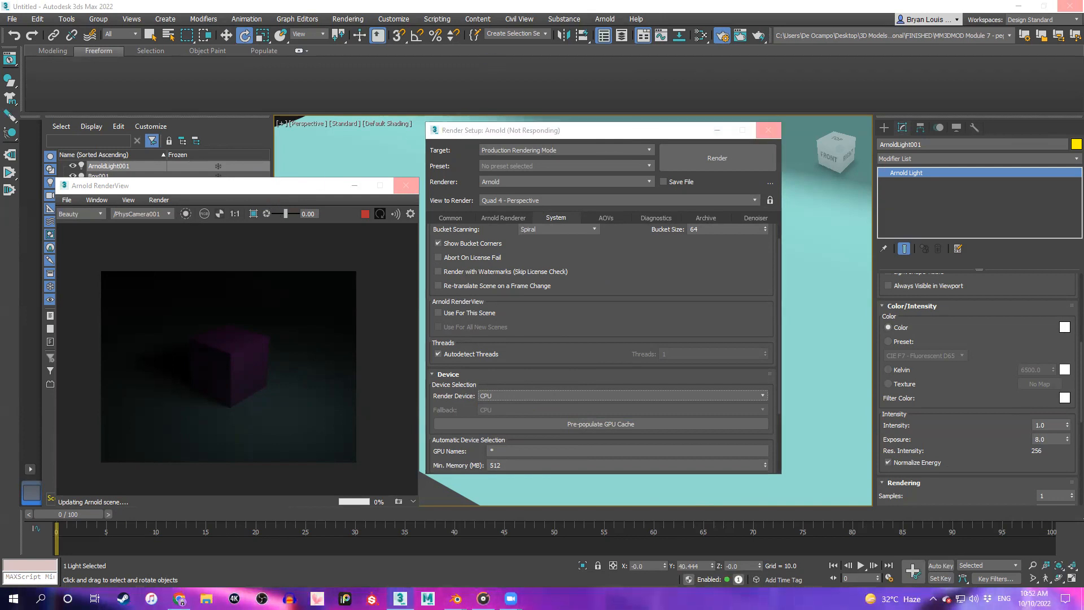
Switch to Blender, display the scene's render settings and take its window out of full size
key("alt+Tab")
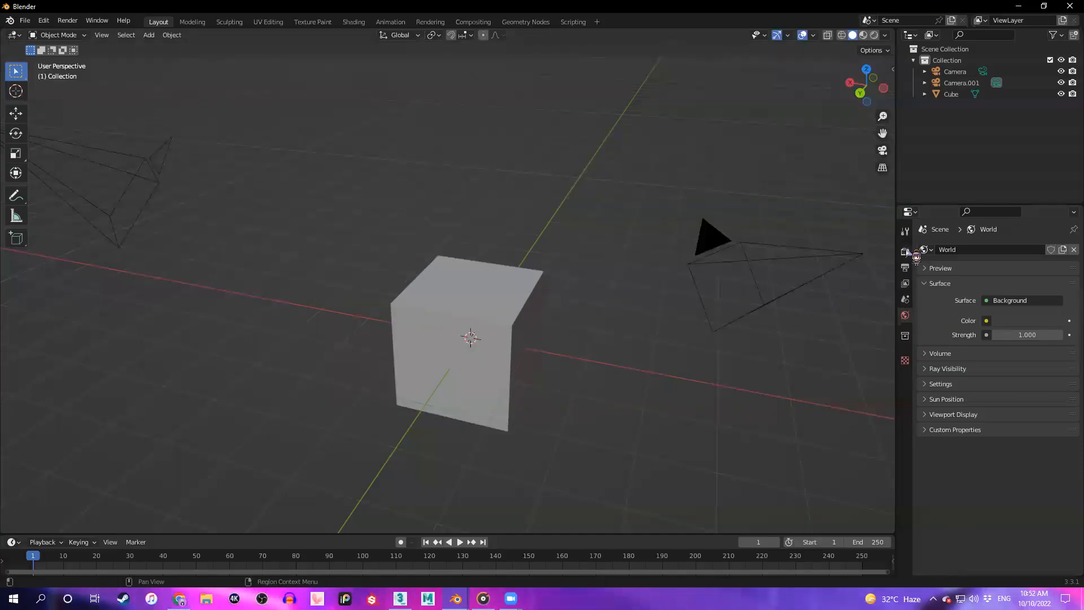
left_click(905, 250)
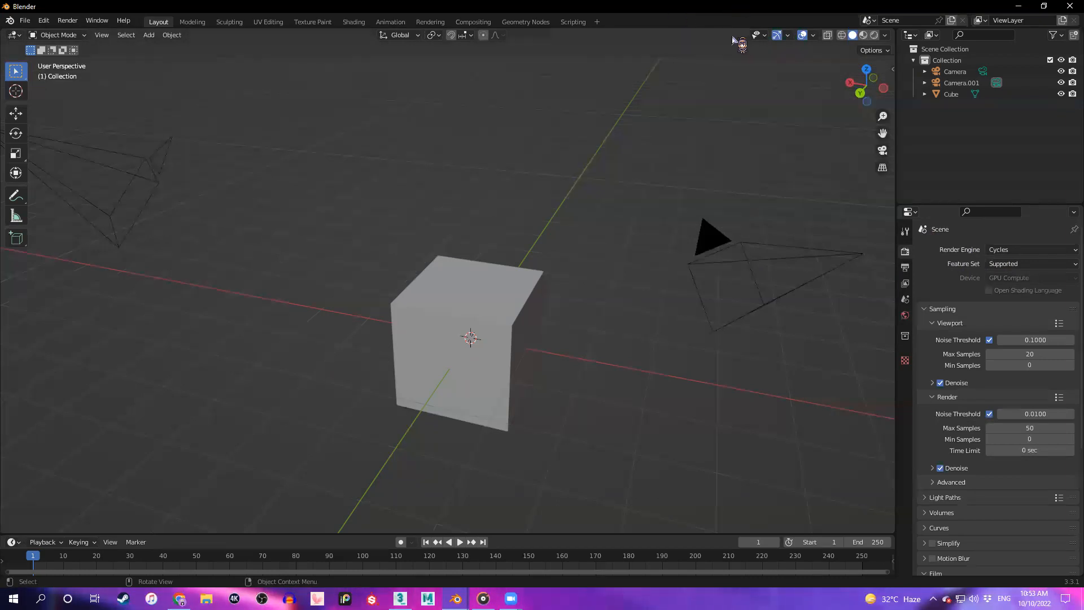
double_click(627, 12)
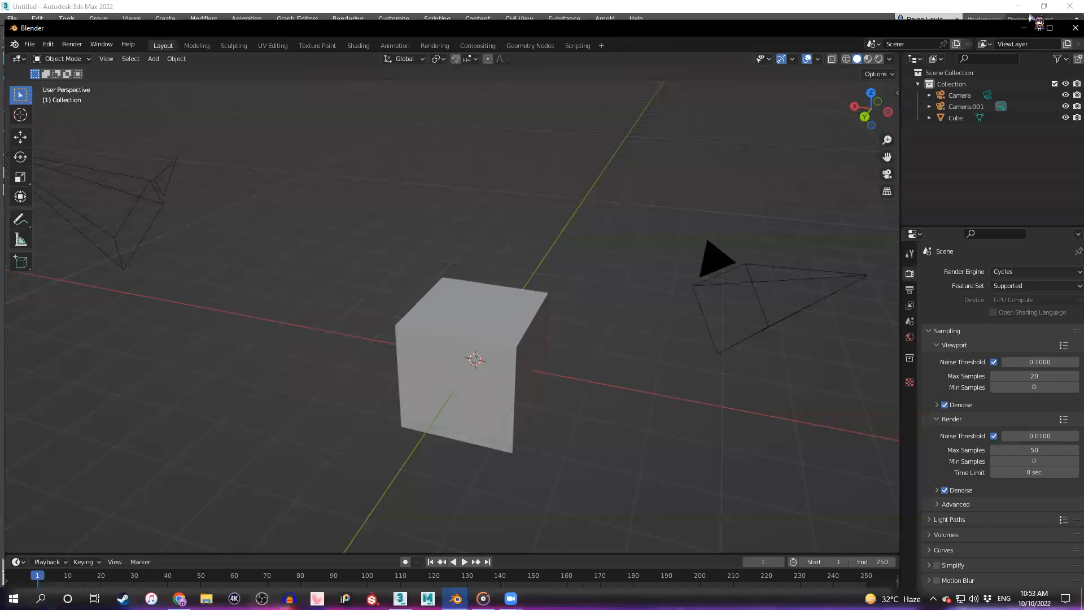
Restore the Blender window to full size, and switch back to 3ds Max to close the Render Setup dialog
left_click(1049, 27)
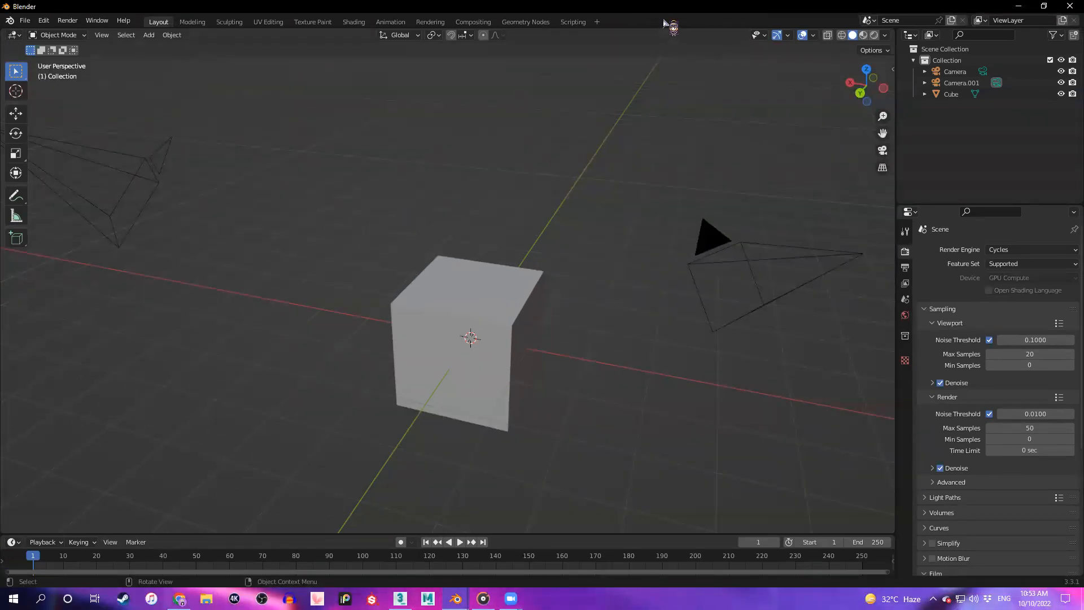
middle_click_drag(614, 290, 499, 276)
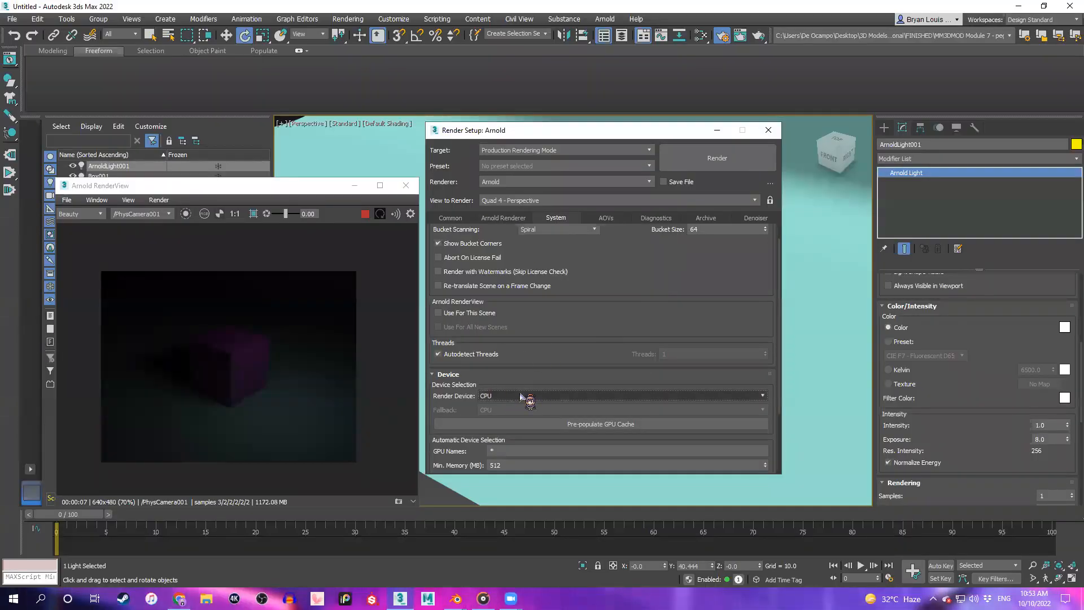
left_click(767, 130)
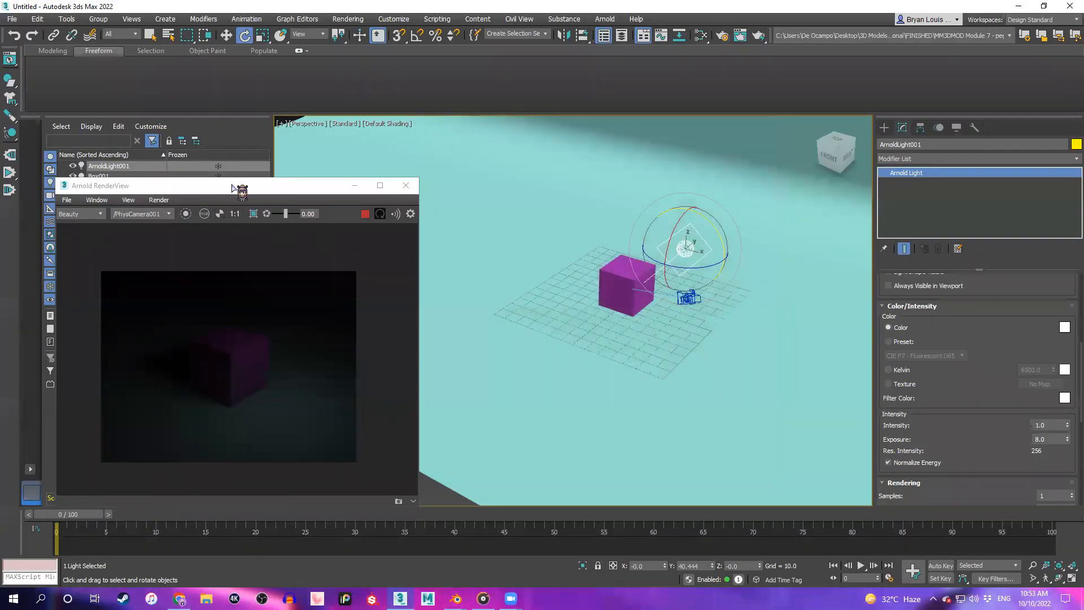
left_click_drag(259, 190, 288, 155)
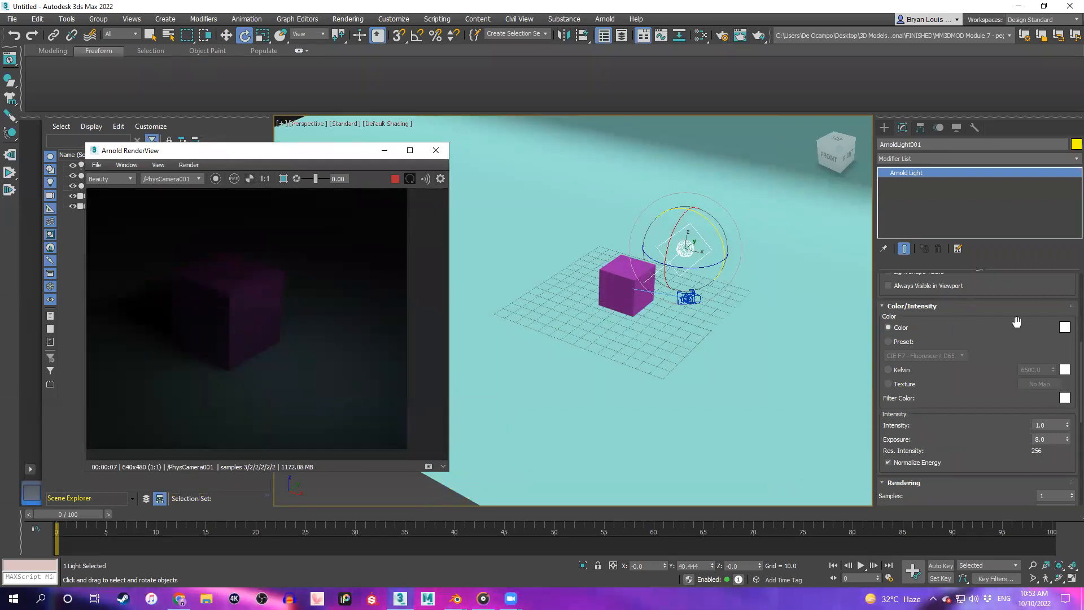
Try the Preset option for the Arnold light's color, look through the preset list and return to the Color option
scroll(1007, 373, "down", 1)
scroll(994, 334, "down", 1)
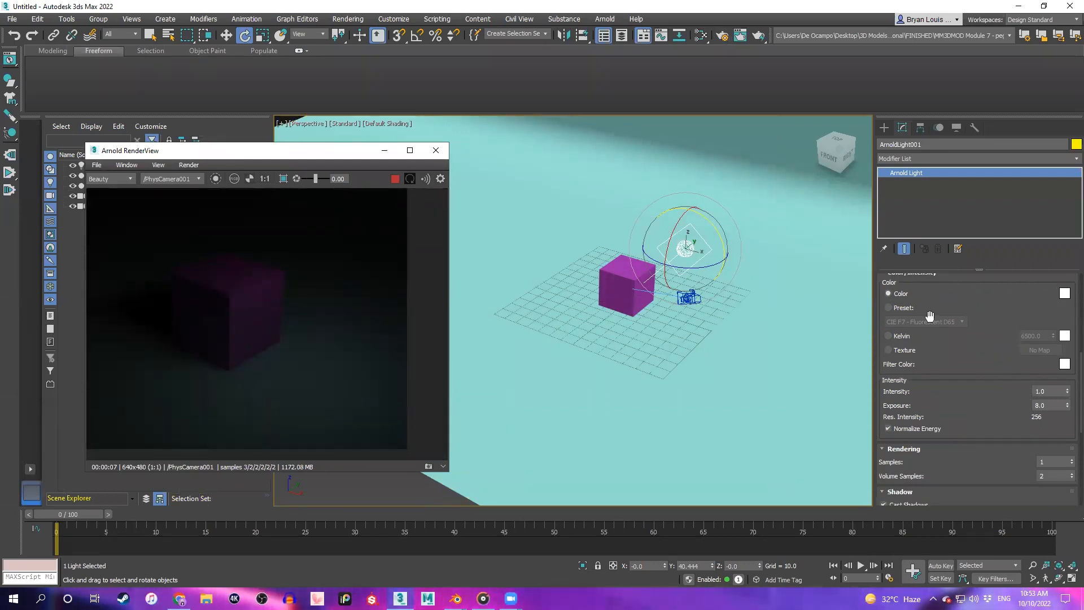
scroll(903, 331, "up", 1)
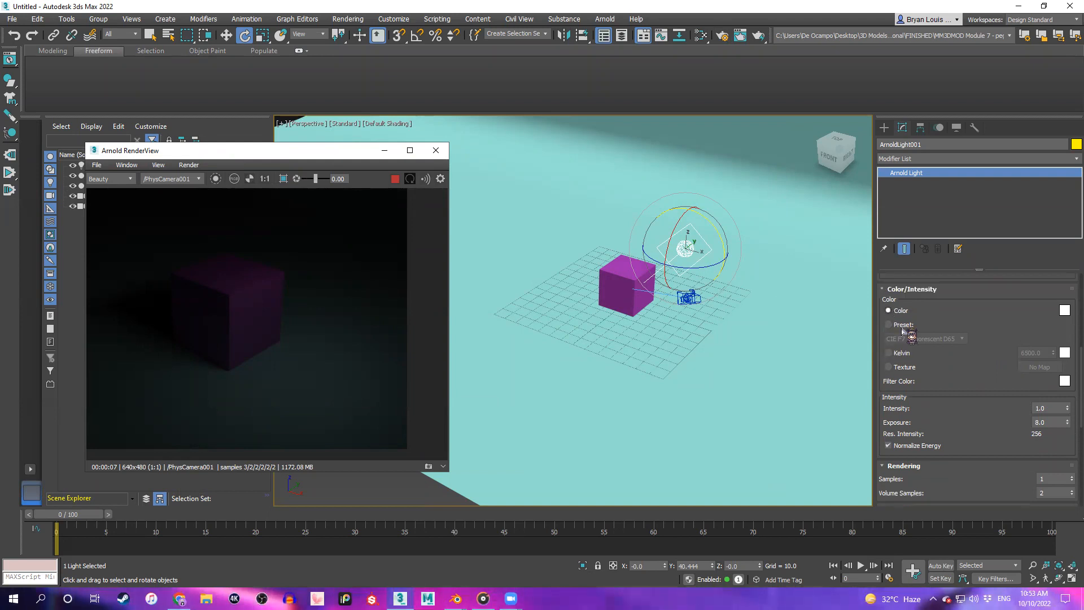
left_click(890, 326)
left_click(959, 339)
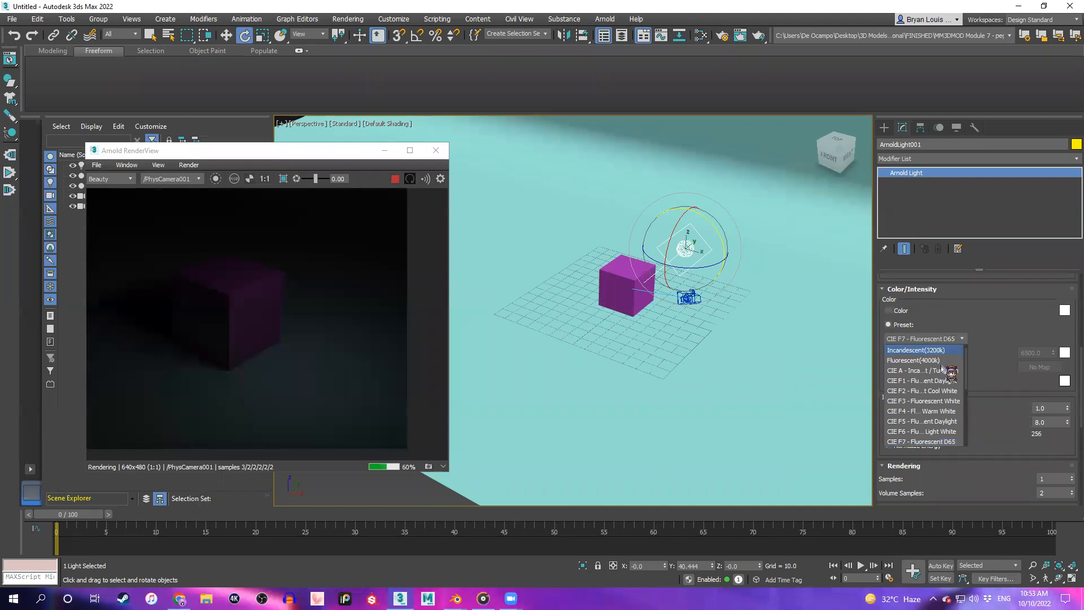
left_click(960, 339)
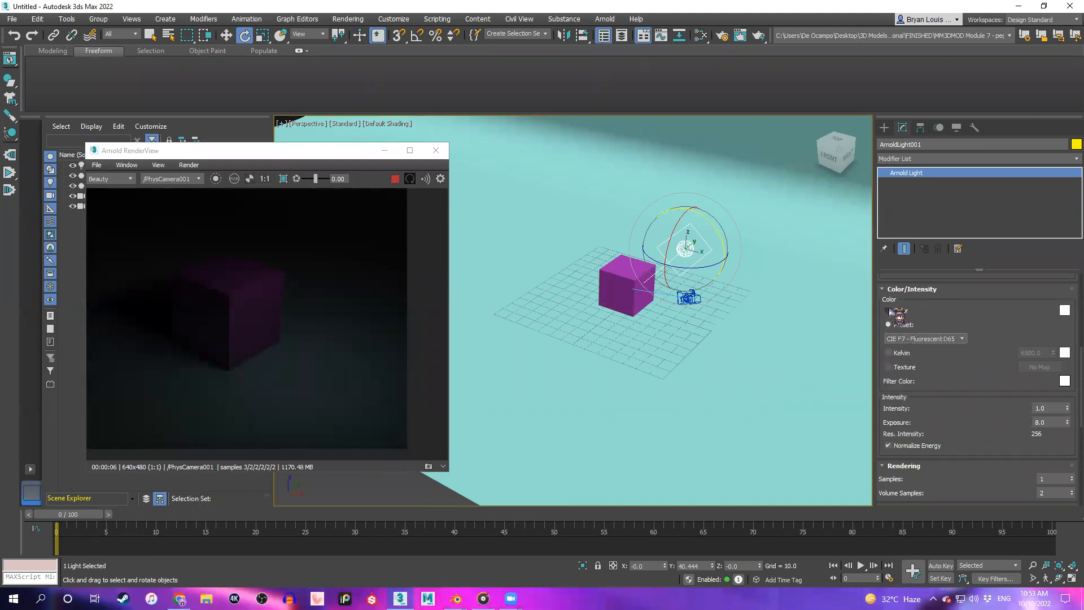
left_click(949, 338)
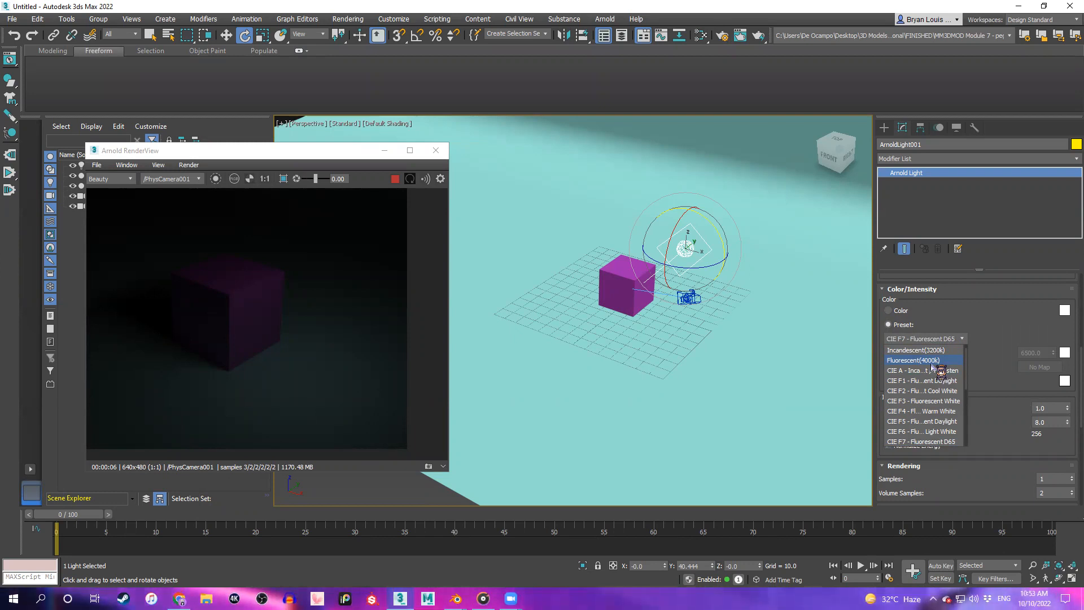
left_click(954, 339)
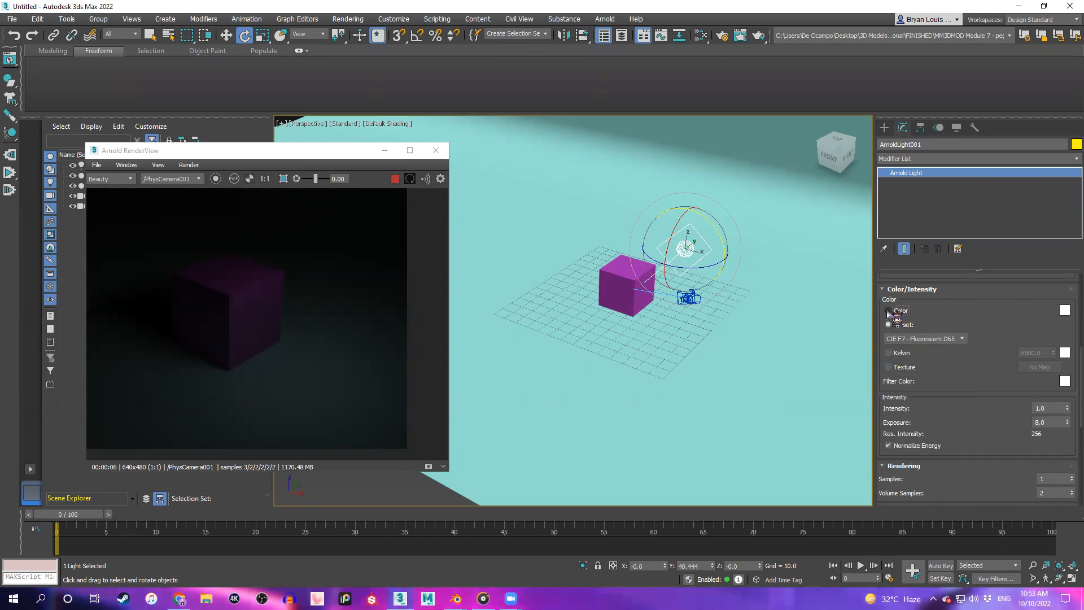
left_click(888, 311)
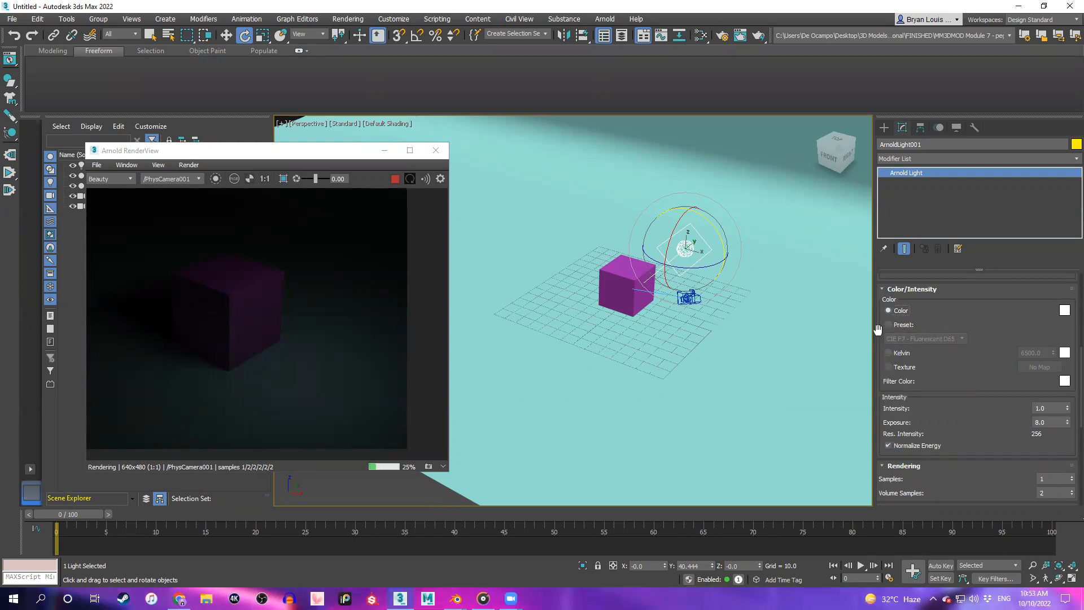
Stop the live render and try Kelvin temperatures of 3000 and 1000 for the Arnold light's color
left_click(890, 353)
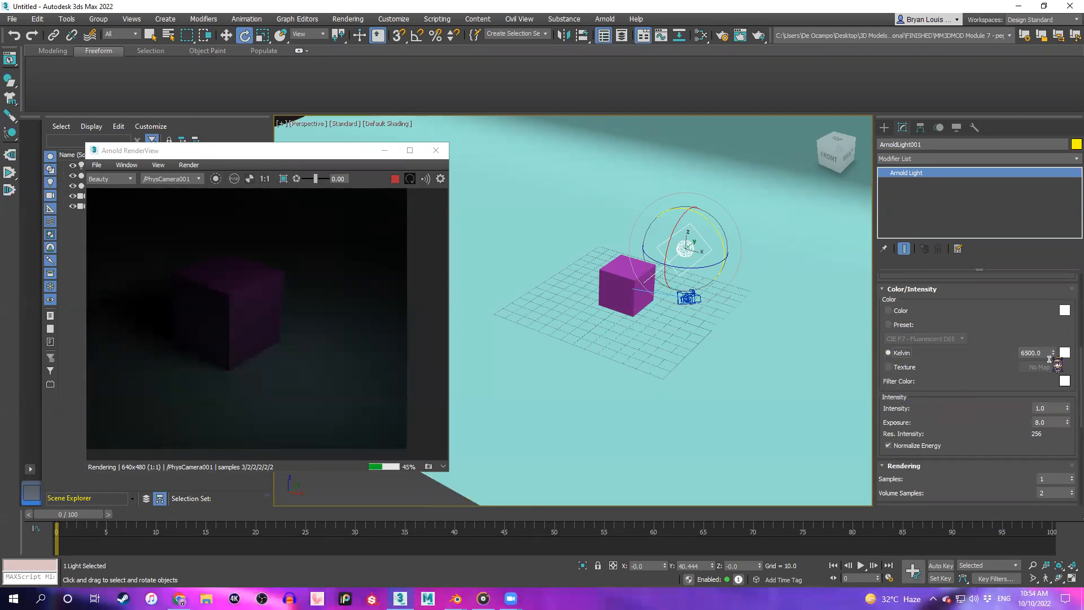
left_click(395, 179)
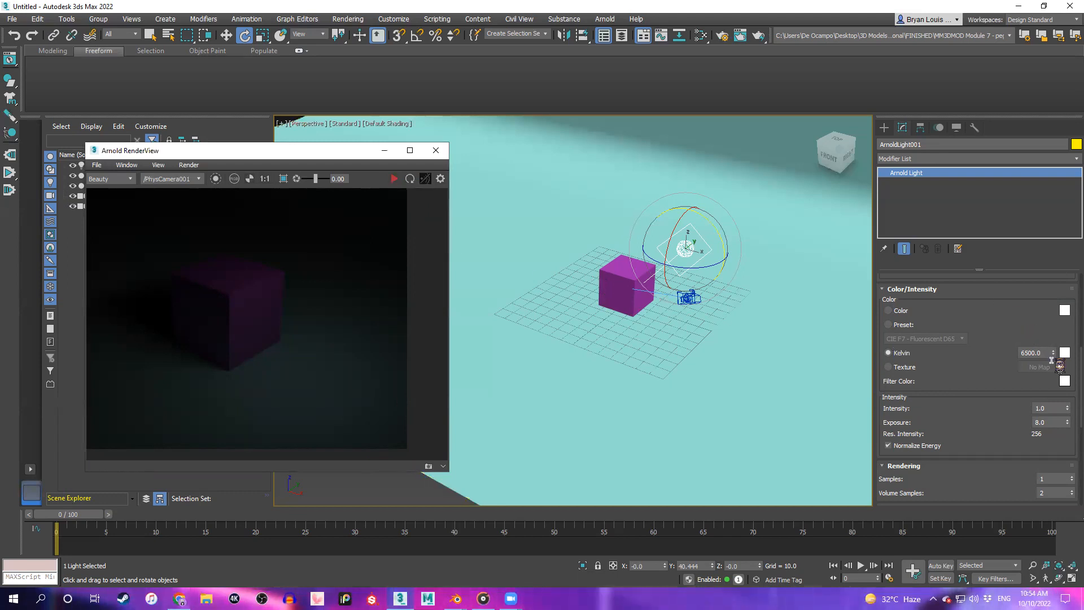
left_click_drag(1052, 355, 1053, 359)
type("3000")
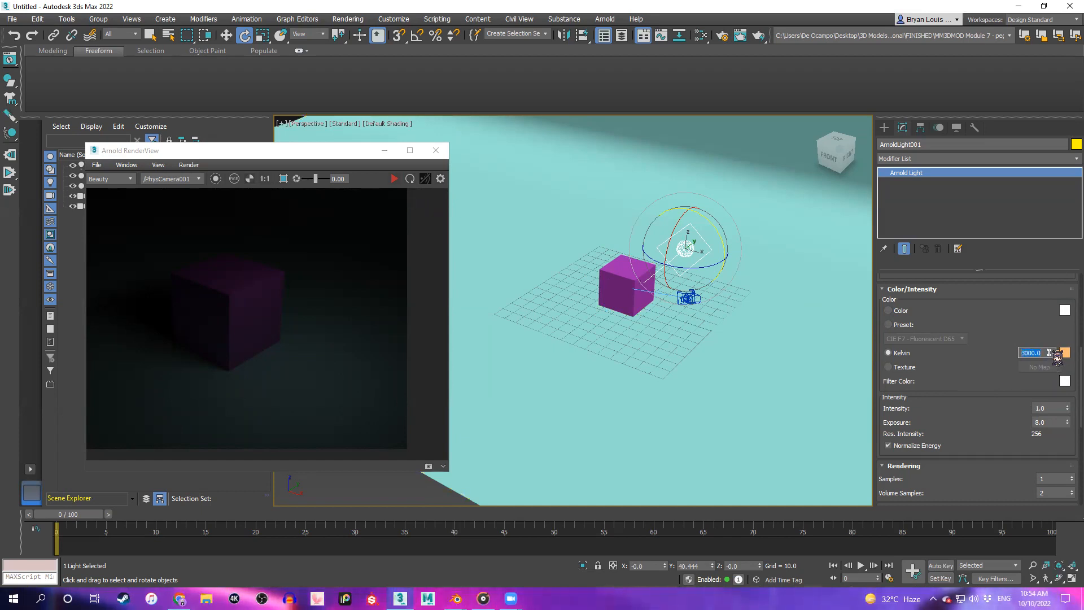
type("000.0")
key("Return")
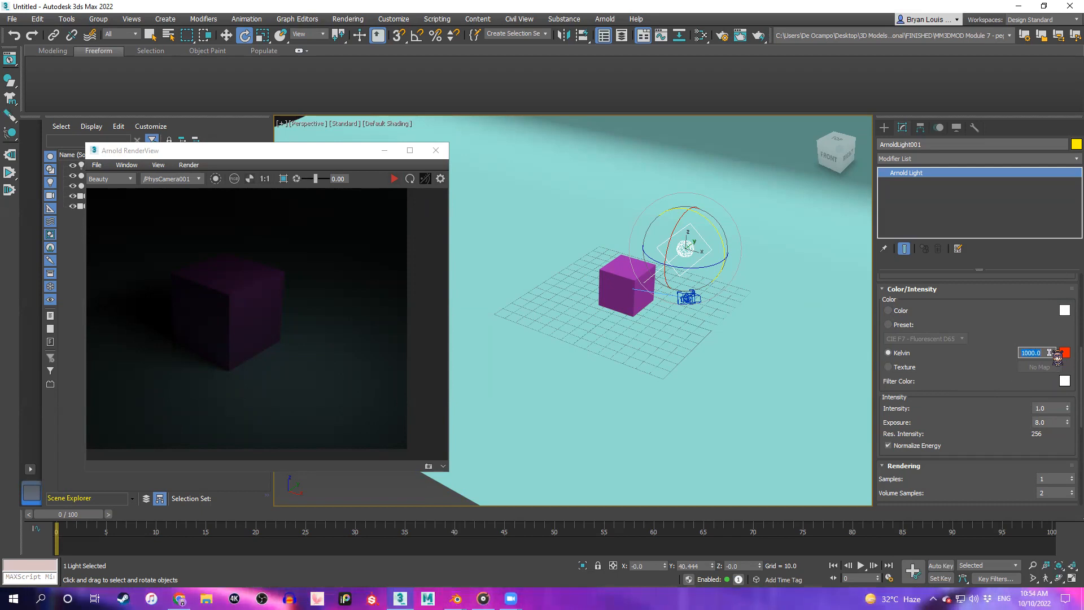
key("Return")
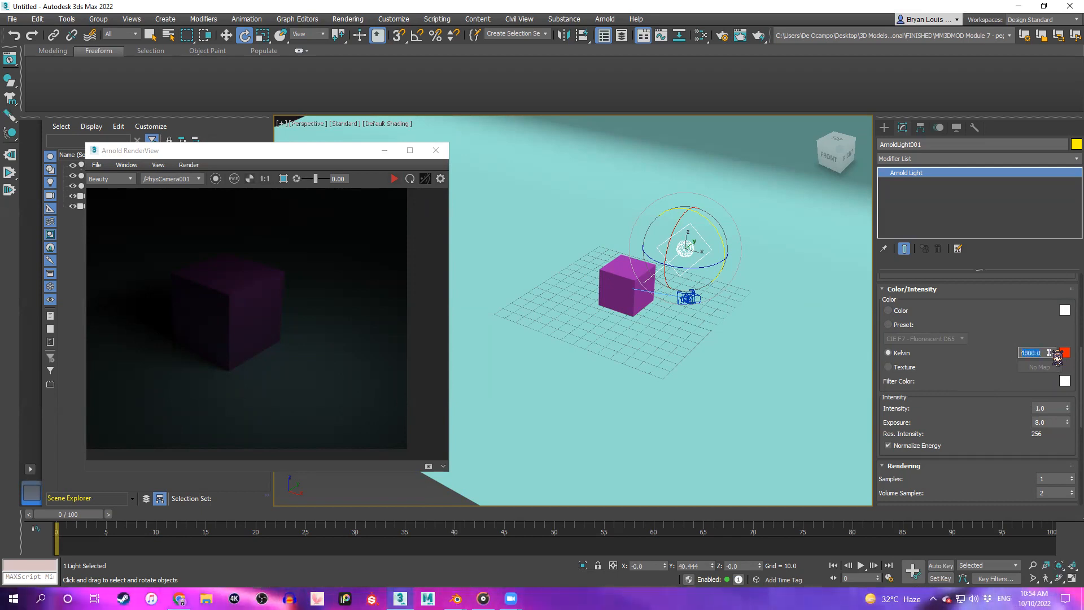
Set the light's Kelvin temperature to 7000 and return its color source to the Color option
type("7000")
key("Return")
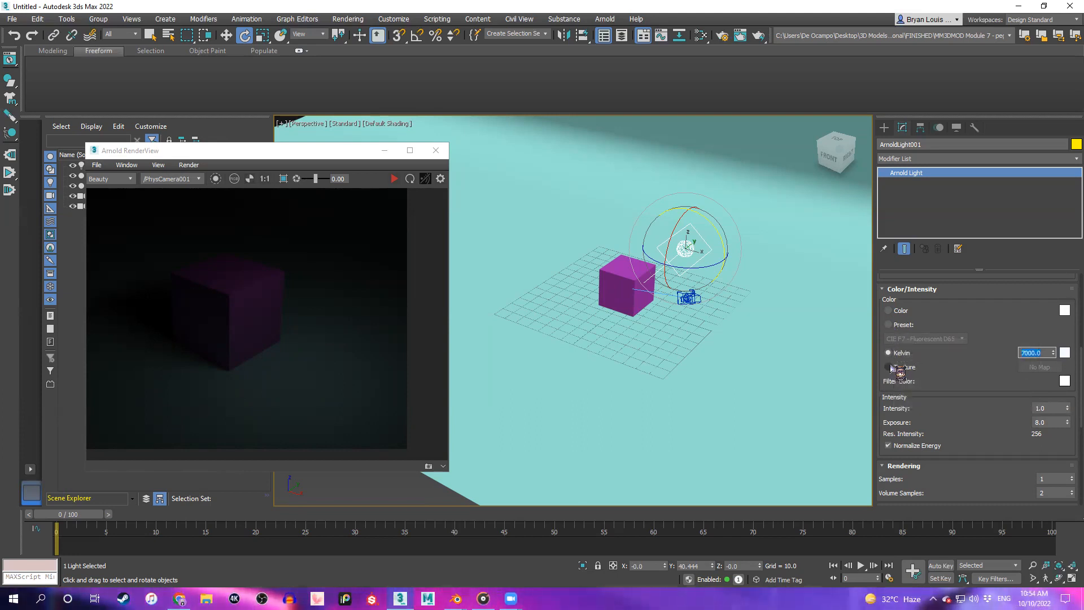
left_click(897, 309)
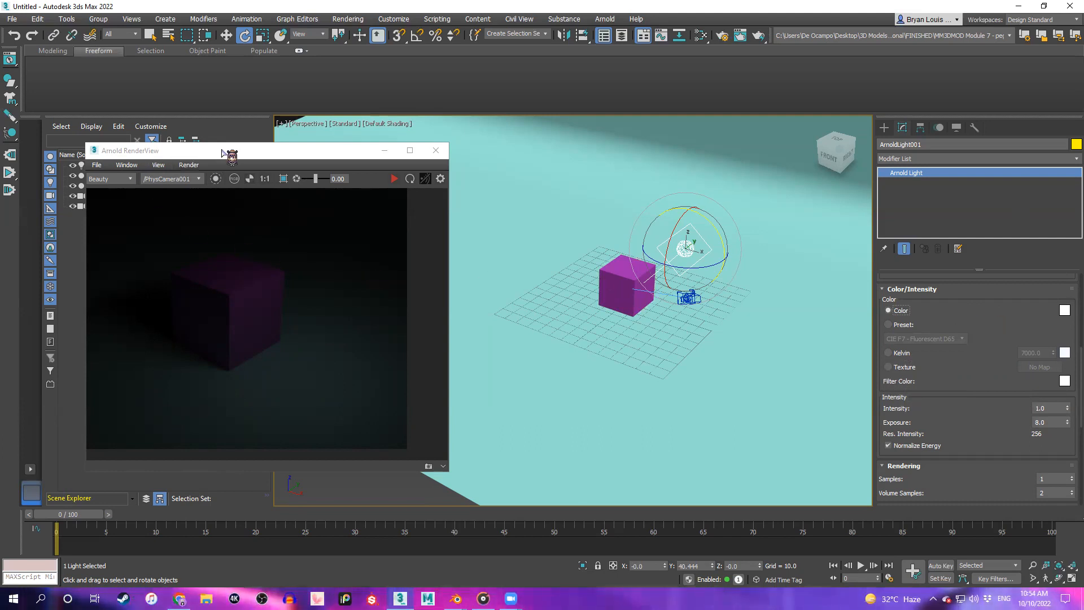
Raise the Arnold light's intensity to 28.6 and restart the render of the box
left_click_drag(237, 150, 323, 135)
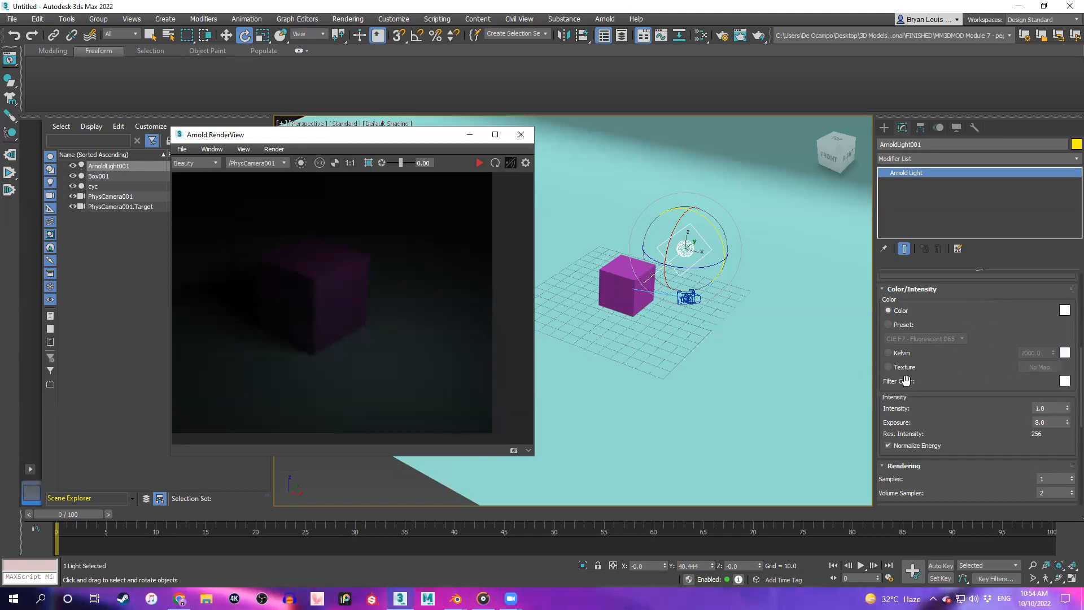
scroll(990, 412, "down", 1)
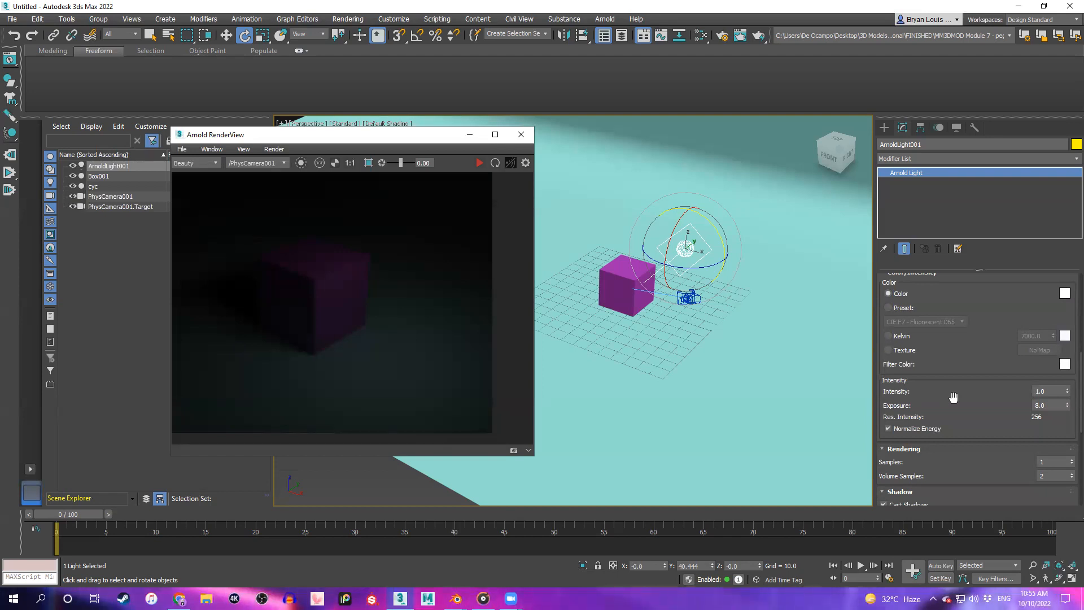
scroll(344, 254, "up", 4)
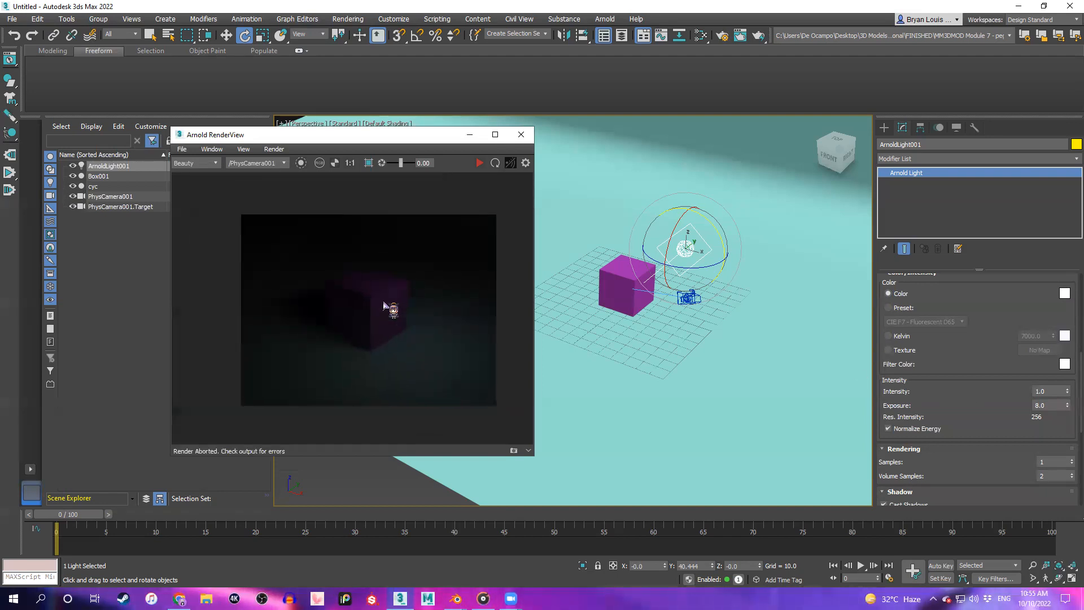
middle_click_drag(381, 306, 357, 297)
scroll(375, 282, "down", 3)
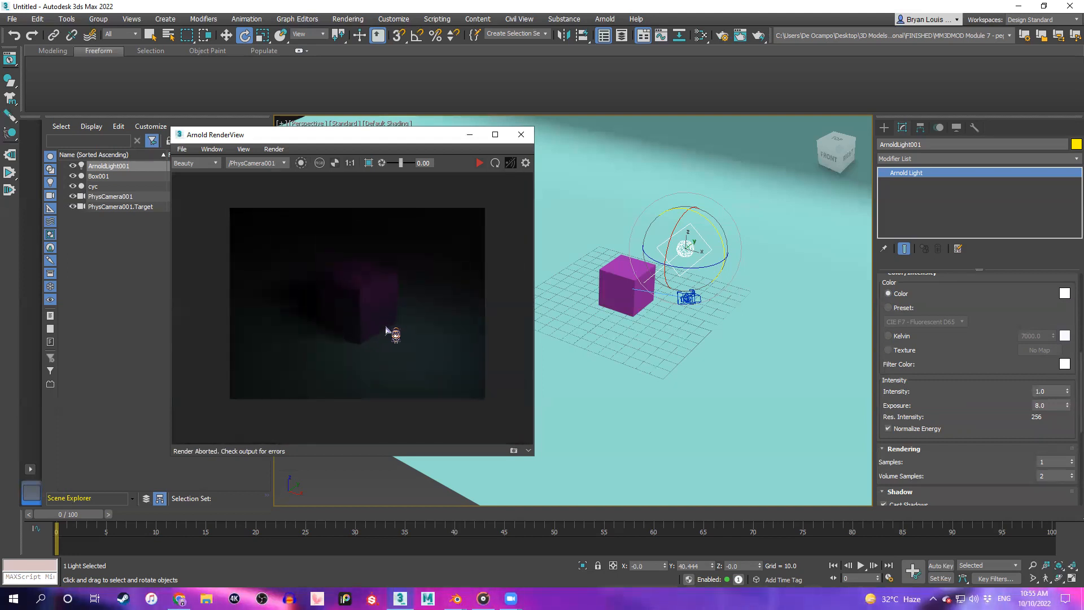
scroll(389, 339, "up", 2)
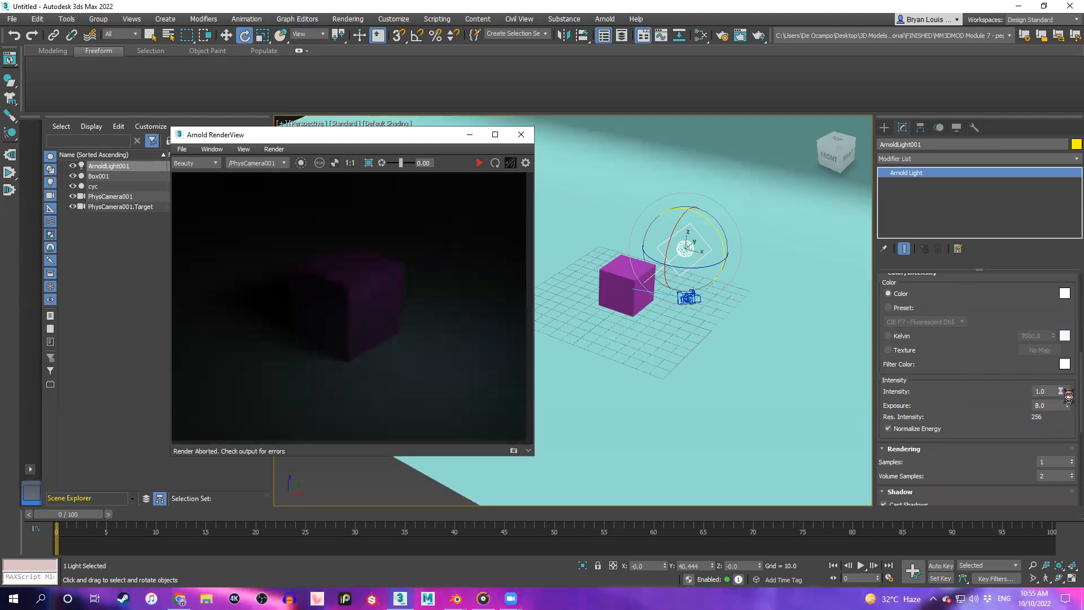
left_click_drag(1067, 391, 1045, 344)
left_click(496, 163)
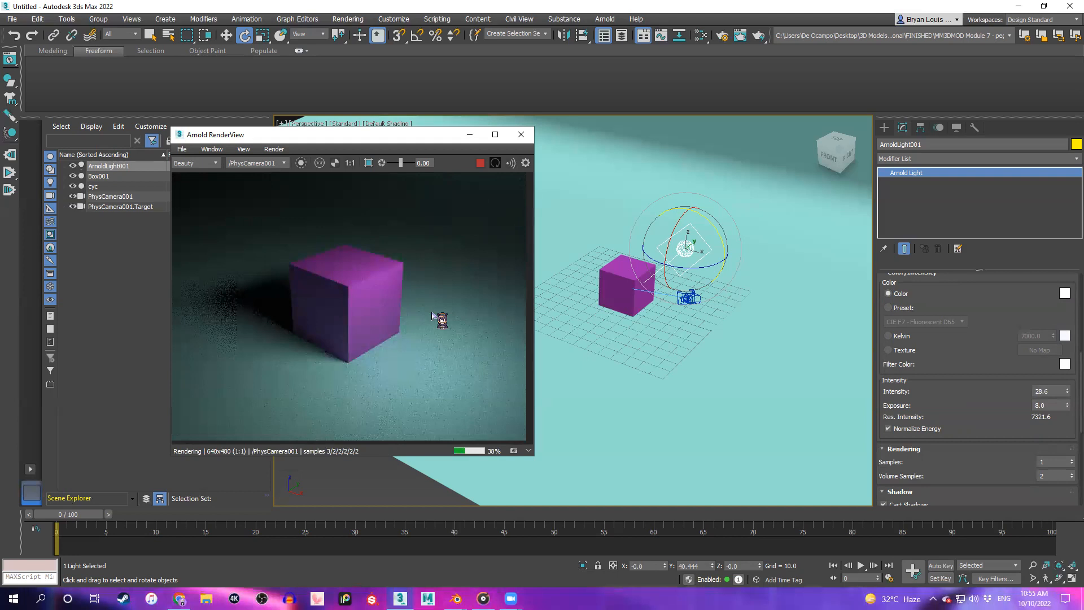
Reset the Arnold light's intensity to 1.0 and set its exposure to 16
double_click(1051, 391)
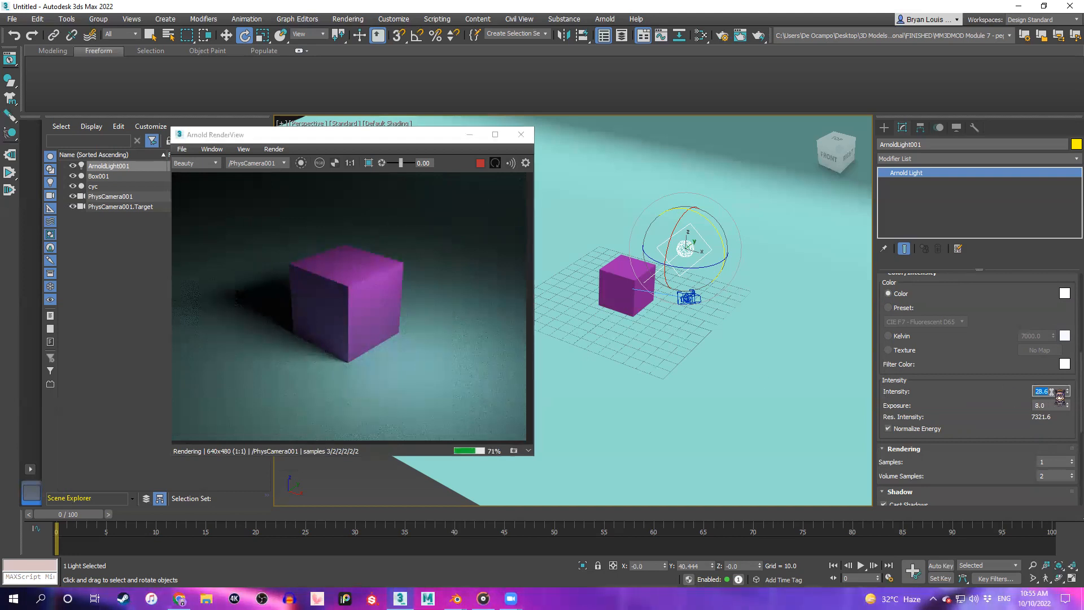
key("Return")
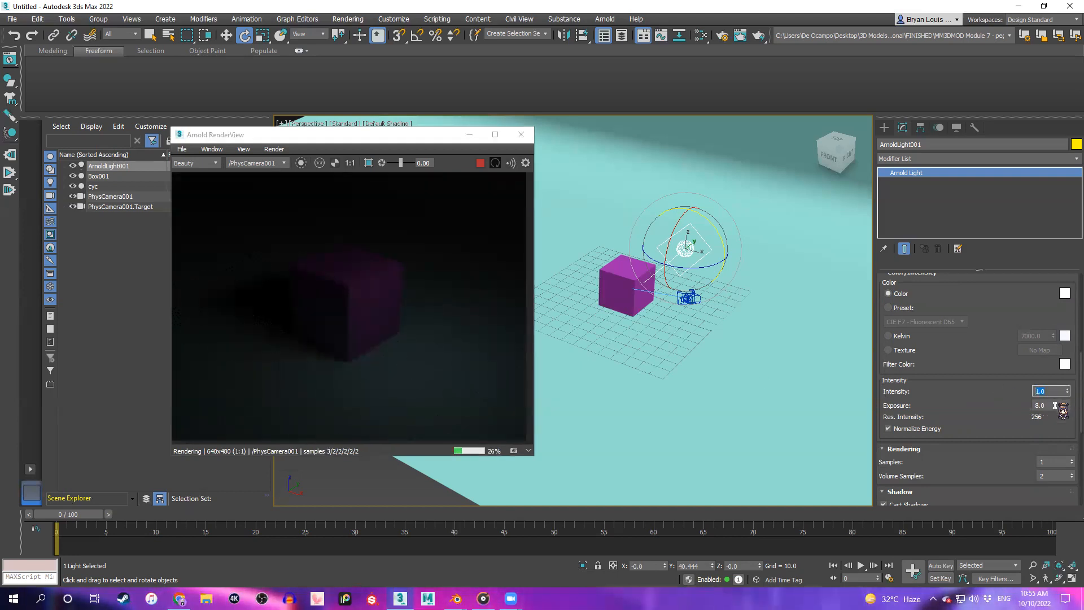
double_click(1055, 404)
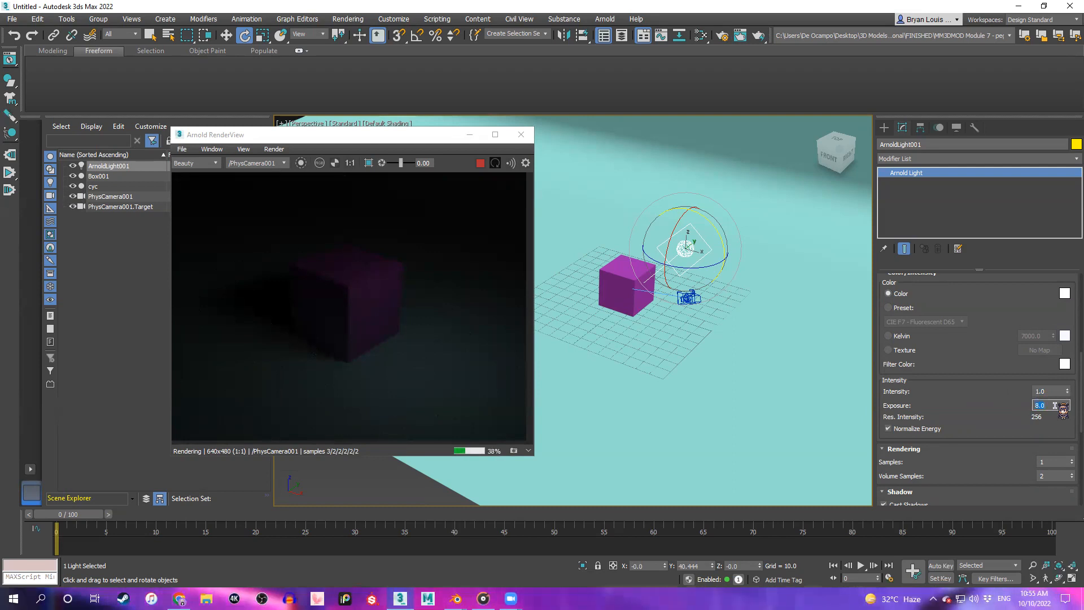
type("16")
key("Return")
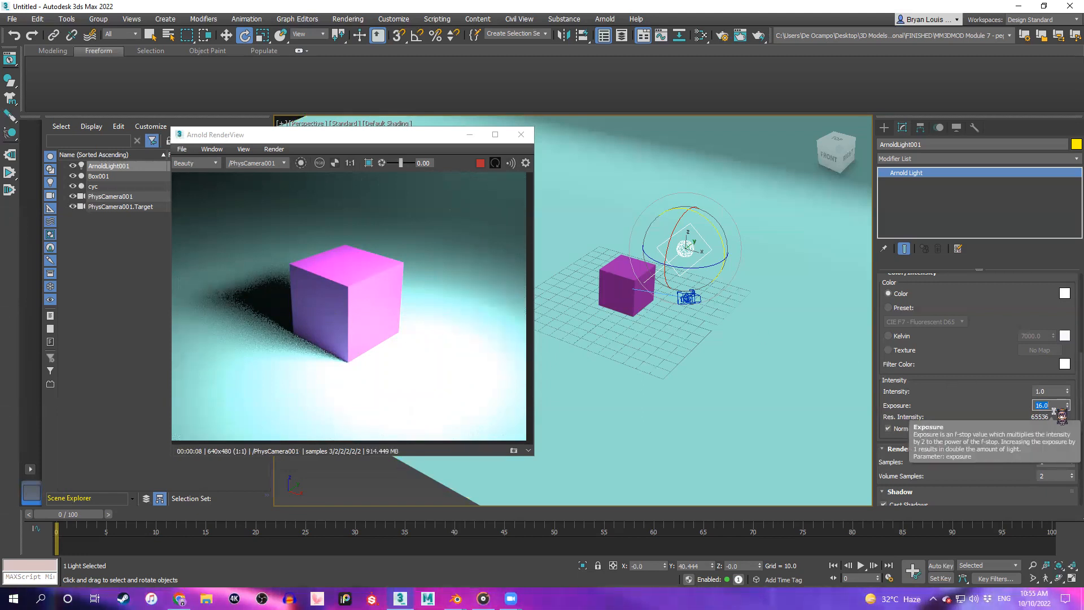
Try exposure values of 10 and 12 on the Arnold light, and return the exposure to 8
key("Return")
type("15")
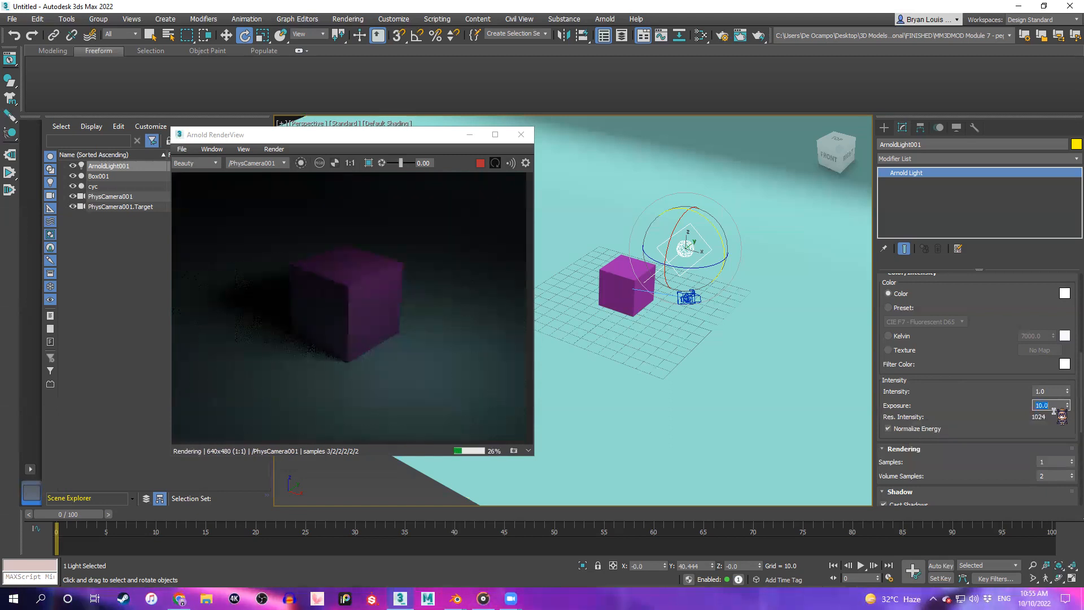
key("Return")
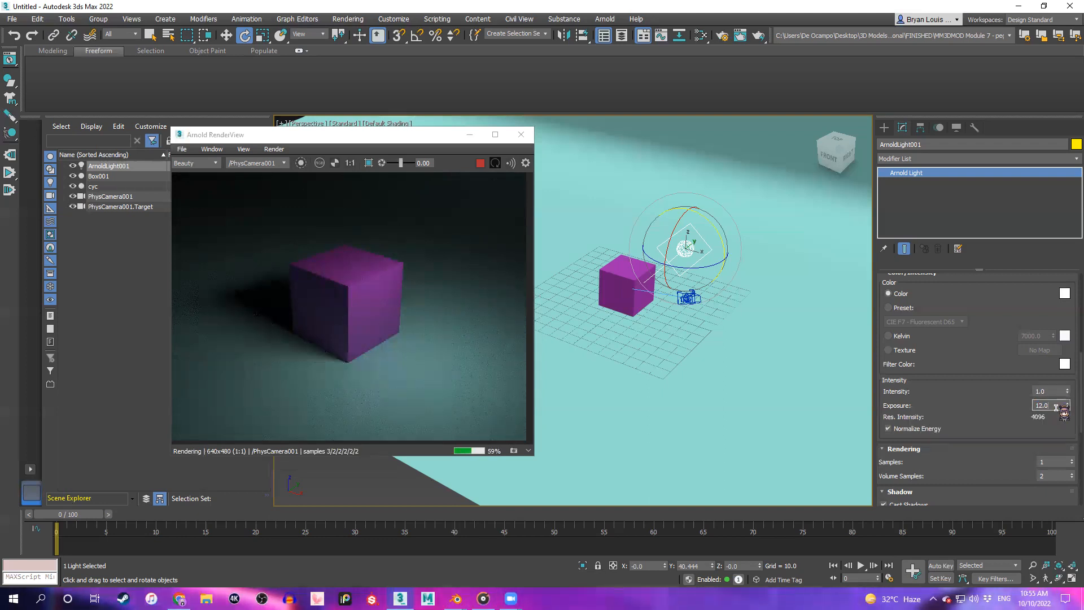
type("8")
key("Return")
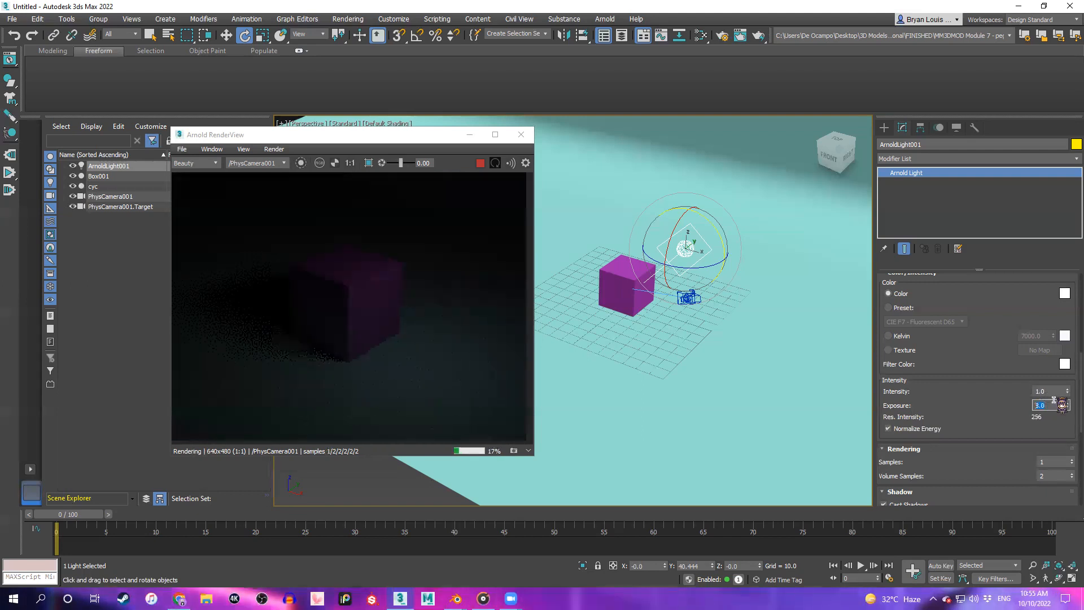
Set the Arnold light's intensity to 30
left_click(1051, 392)
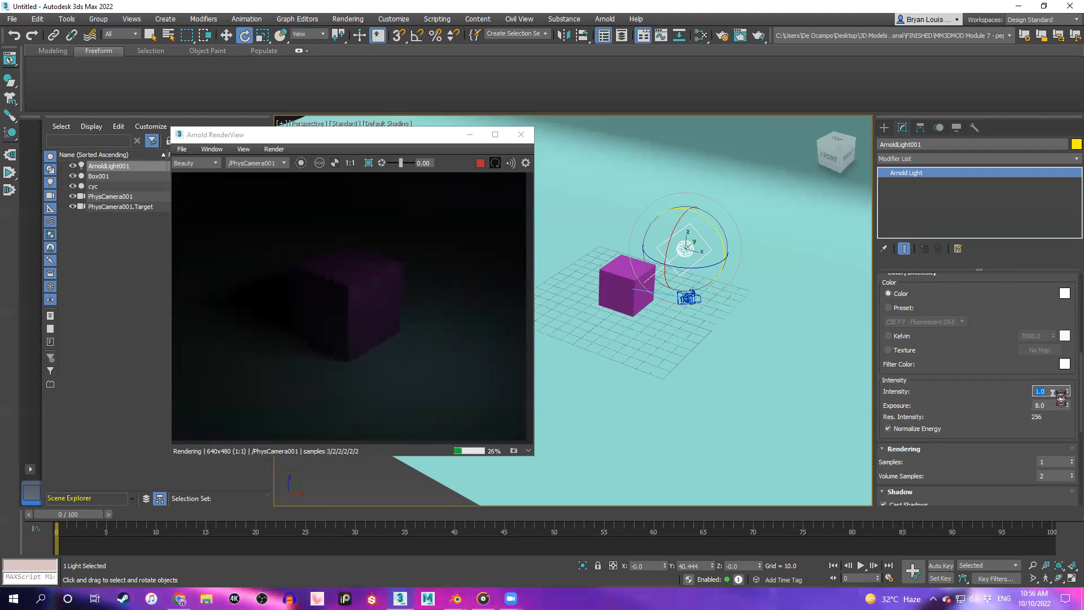
type("30")
key("Return")
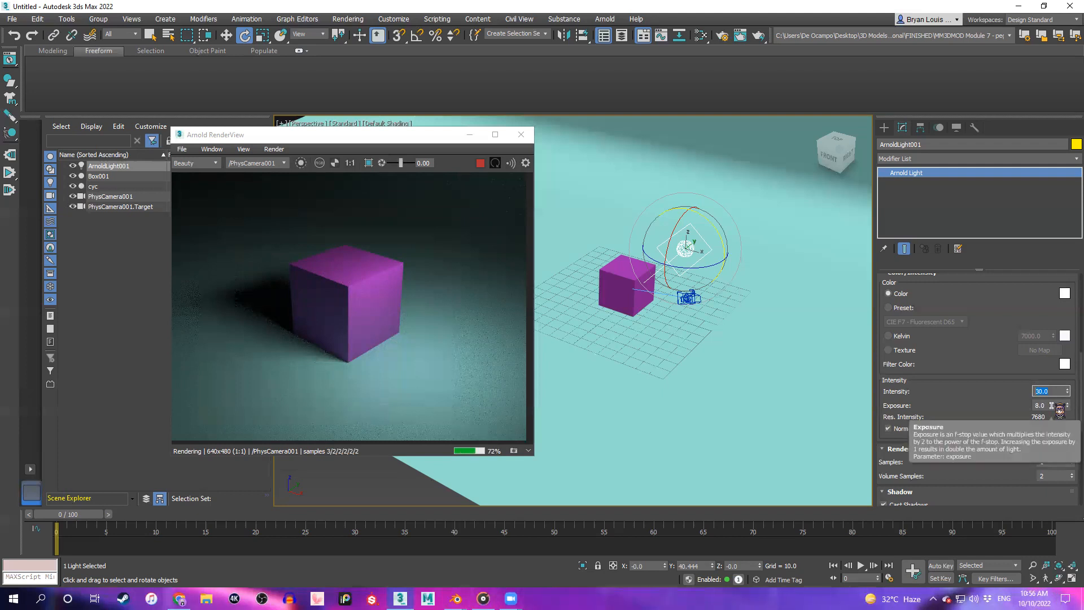
Try an exposure of 12 on the Arnold light, and lower the exposure to 10
double_click(1051, 405)
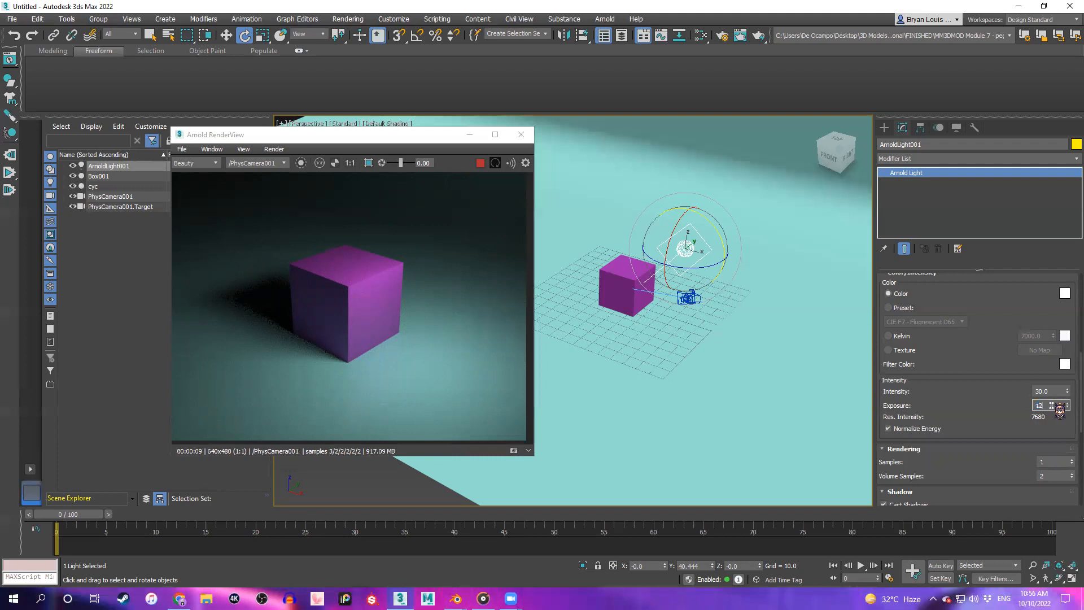
type("12")
key("Return")
type("1")
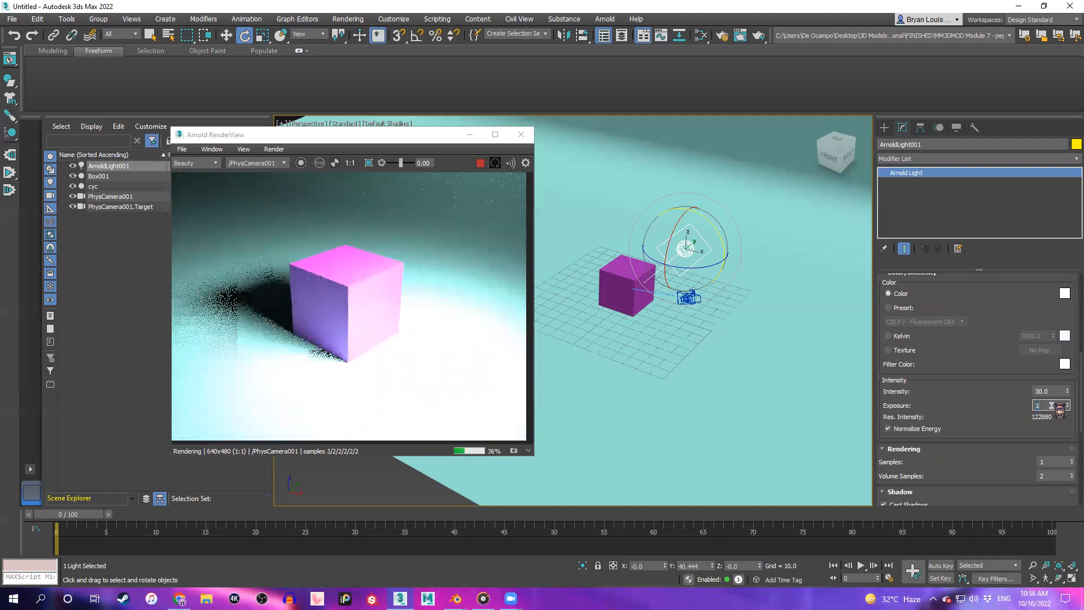
type("0")
key("Return")
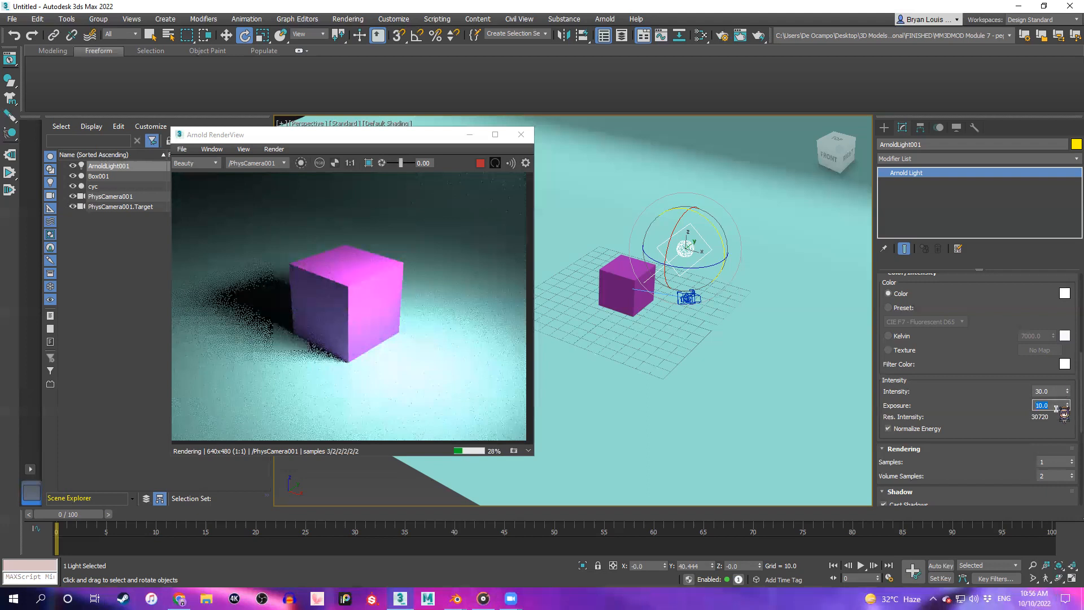
Set the Arnold light's intensity to 5 and its exposure to 12
key("shift+Tab")
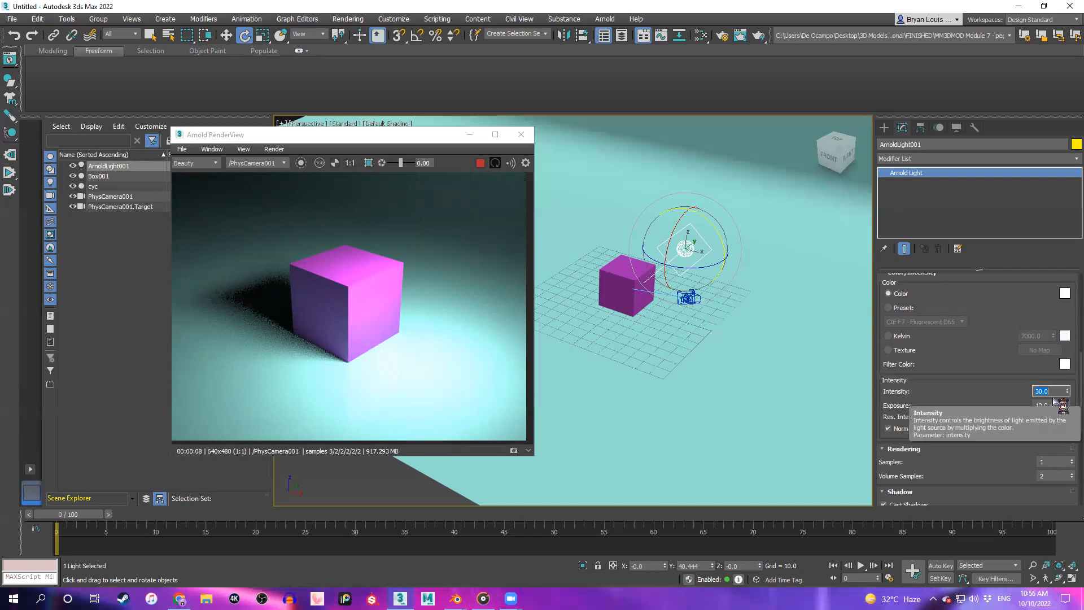
double_click(1056, 405)
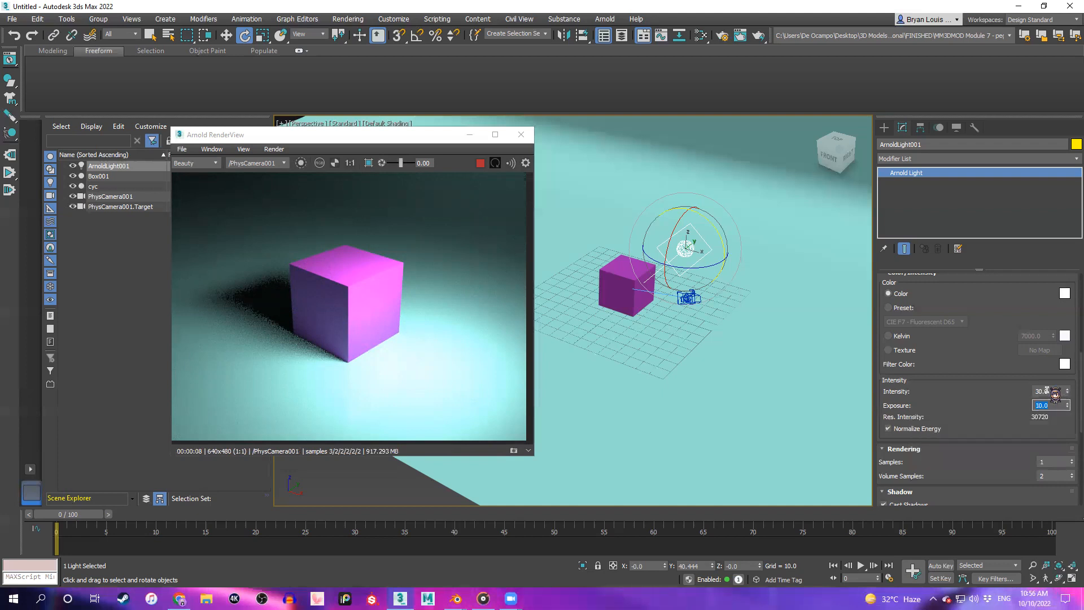
type("5")
key("Return")
double_click(1046, 405)
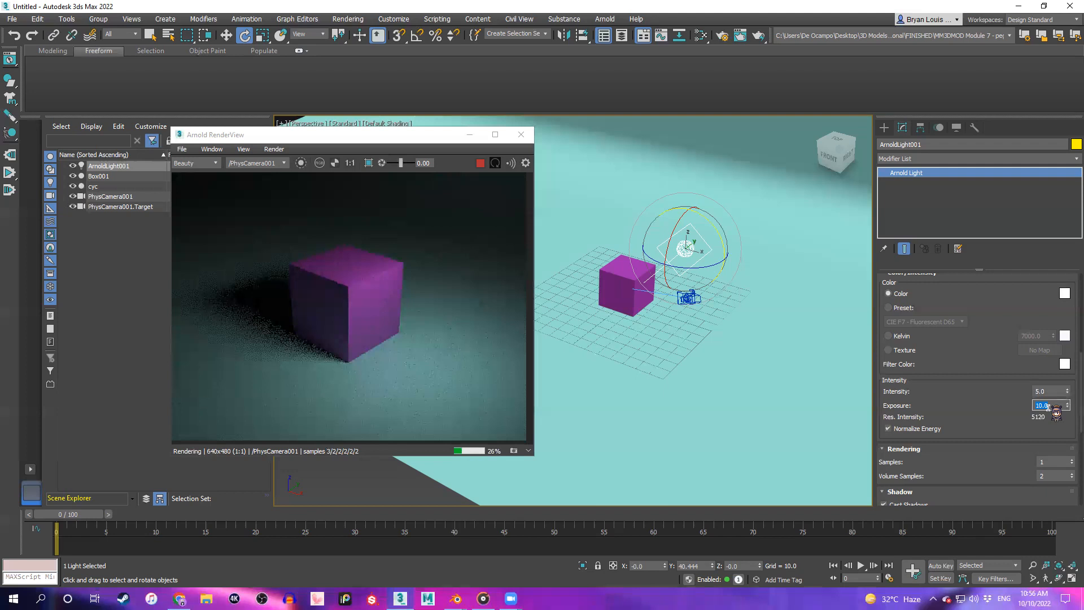
type("12")
key("Return")
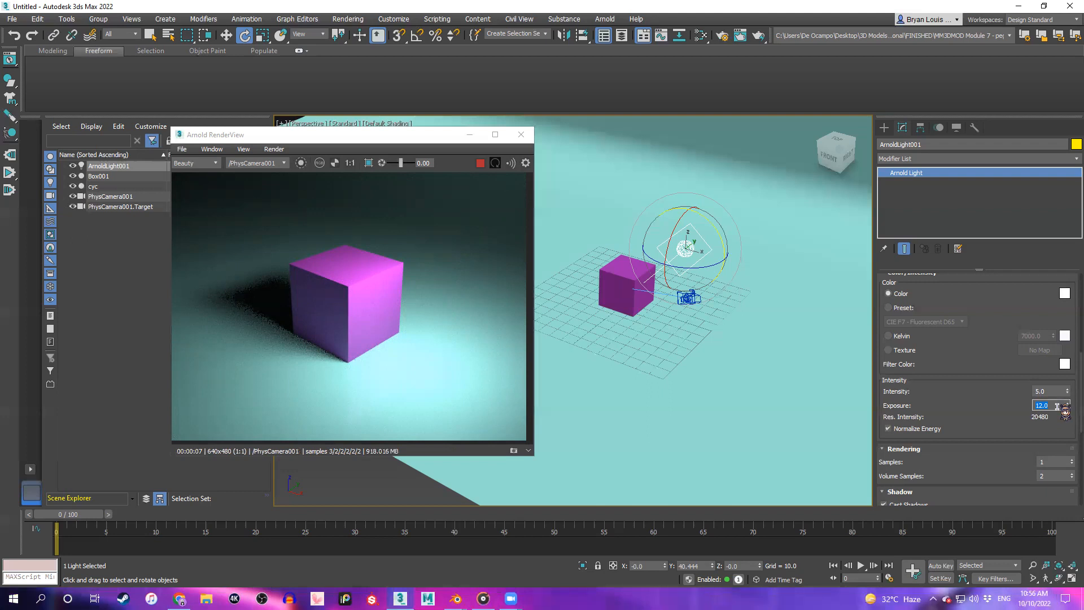
Set the Arnold light's intensity to 10 and its exposure to 5
left_click(1052, 391)
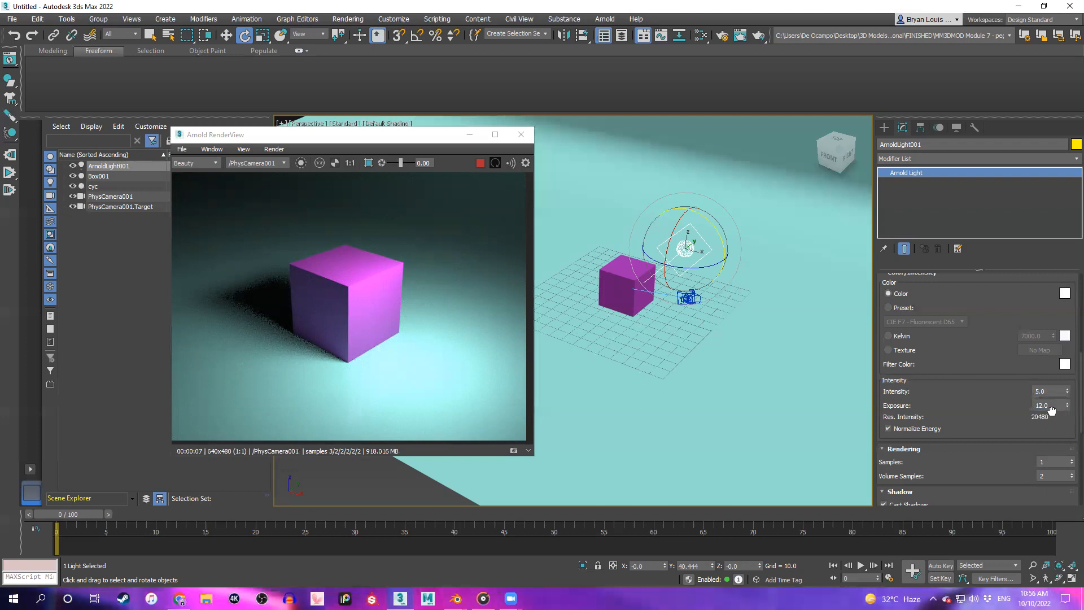
key("Tab")
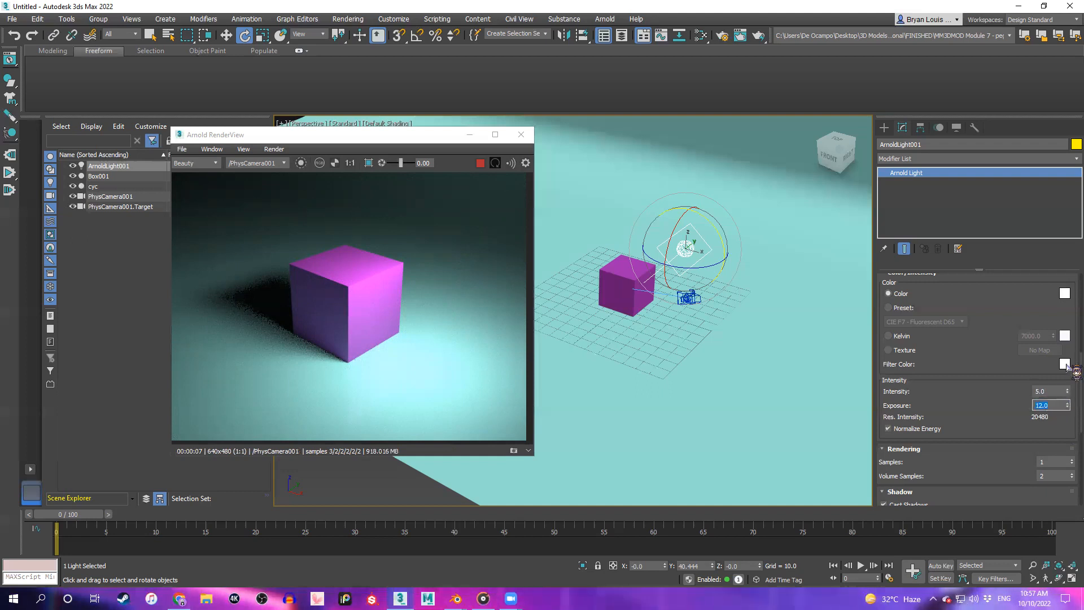
left_click_drag(1068, 395, 1066, 359)
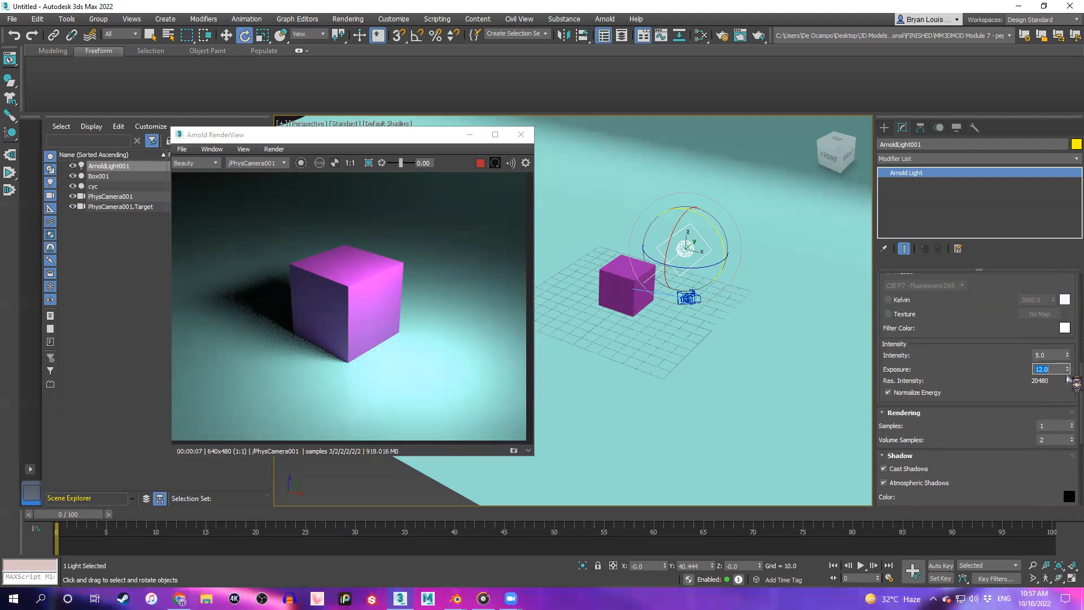
double_click(1051, 355)
type("10")
key("Return")
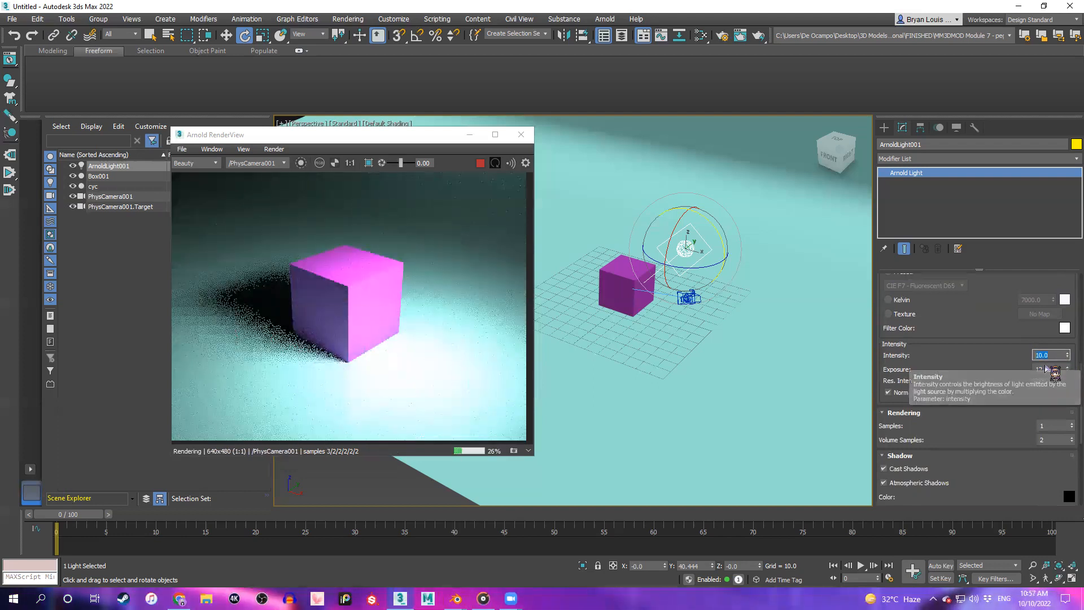
double_click(1046, 369)
type("5")
key("Return")
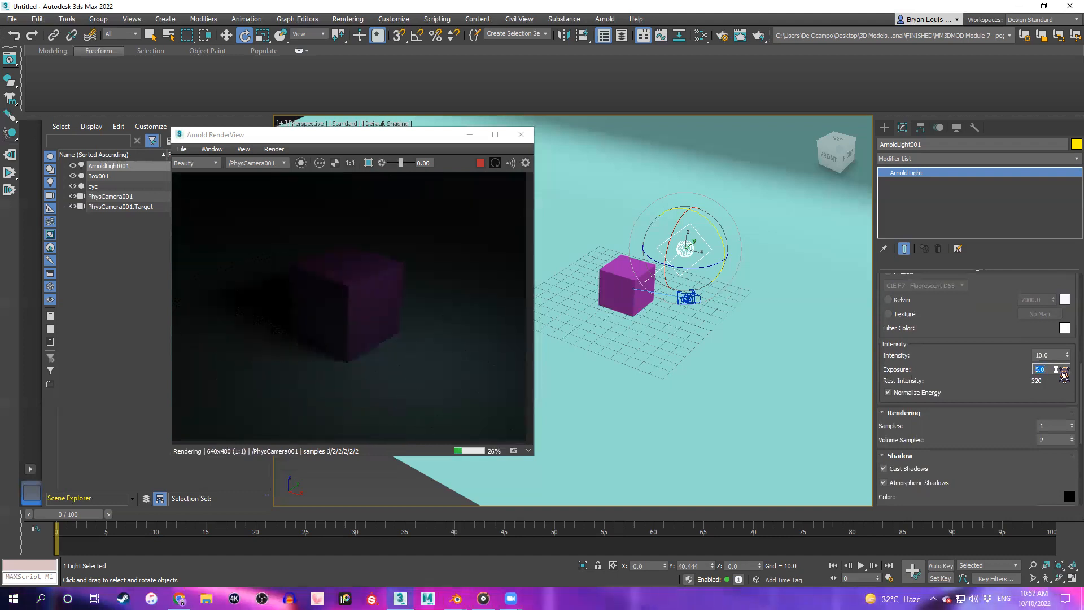
Raise the Arnold light's exposure in stages through 8 and 9 up to 10
left_click(1056, 356)
left_click_drag(1062, 372, 207, 309)
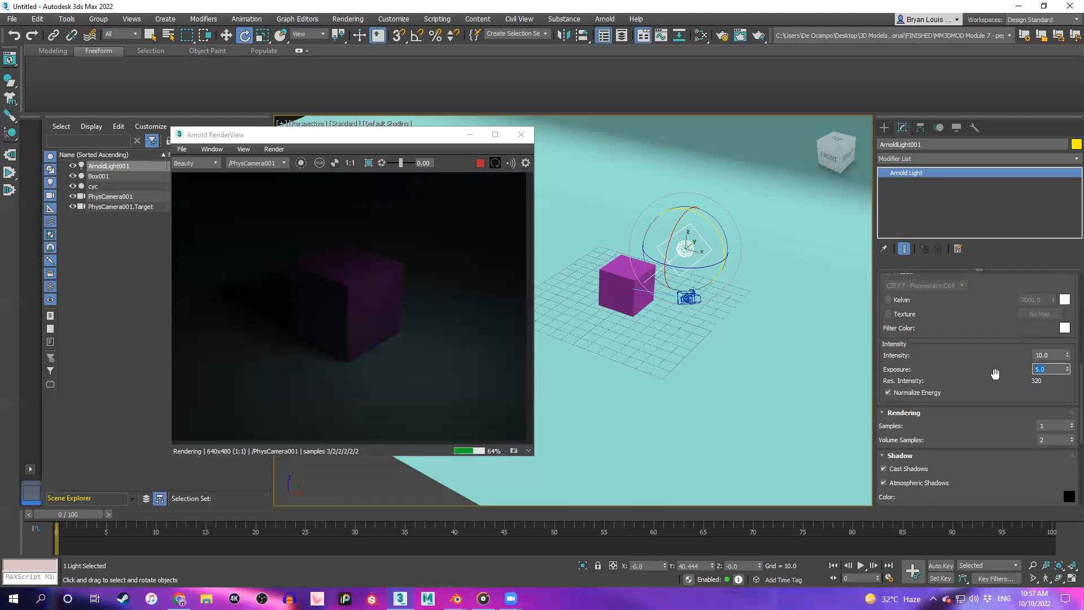
left_click(1066, 367)
type("8")
key("Return")
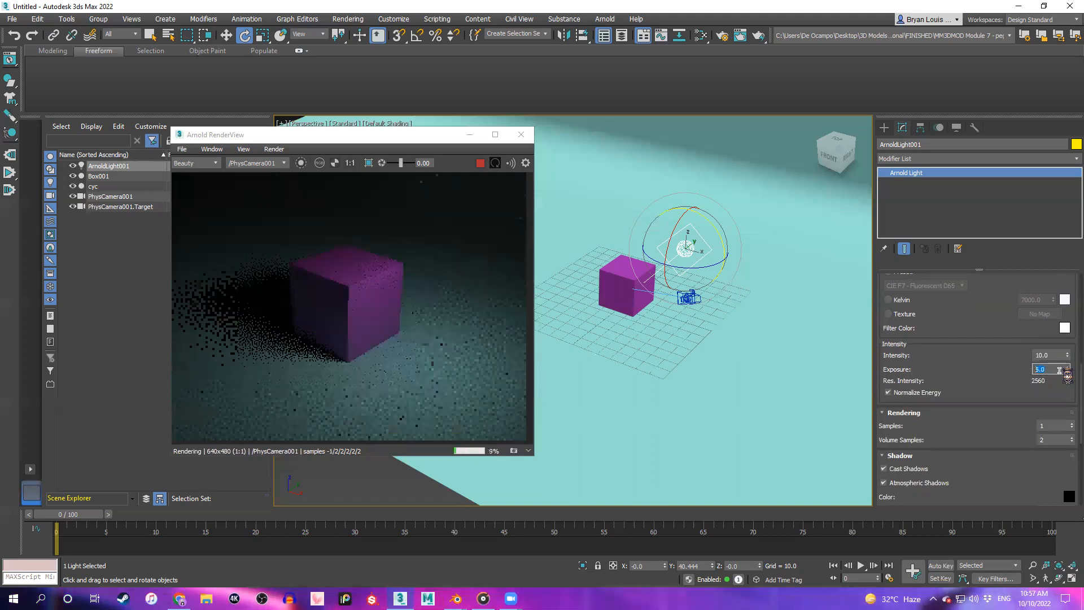
key("Return")
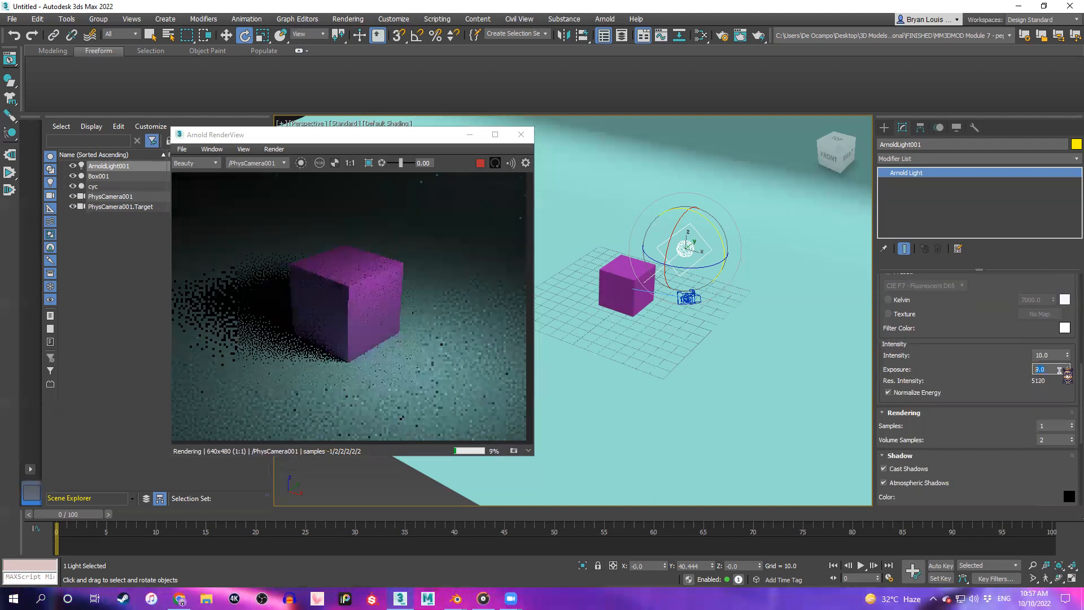
type("10")
key("Return")
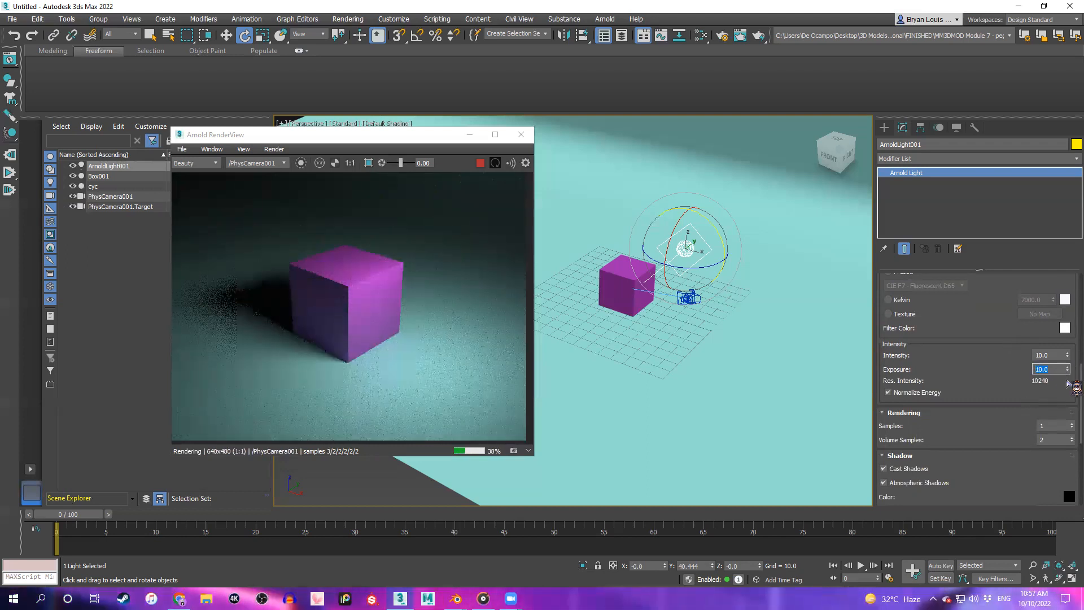
Look through the Arnold light's remaining parameters, from Rendering, Shadow and Contribution back to Color/Intensity, Shape and General
scroll(1070, 390, "down", 5)
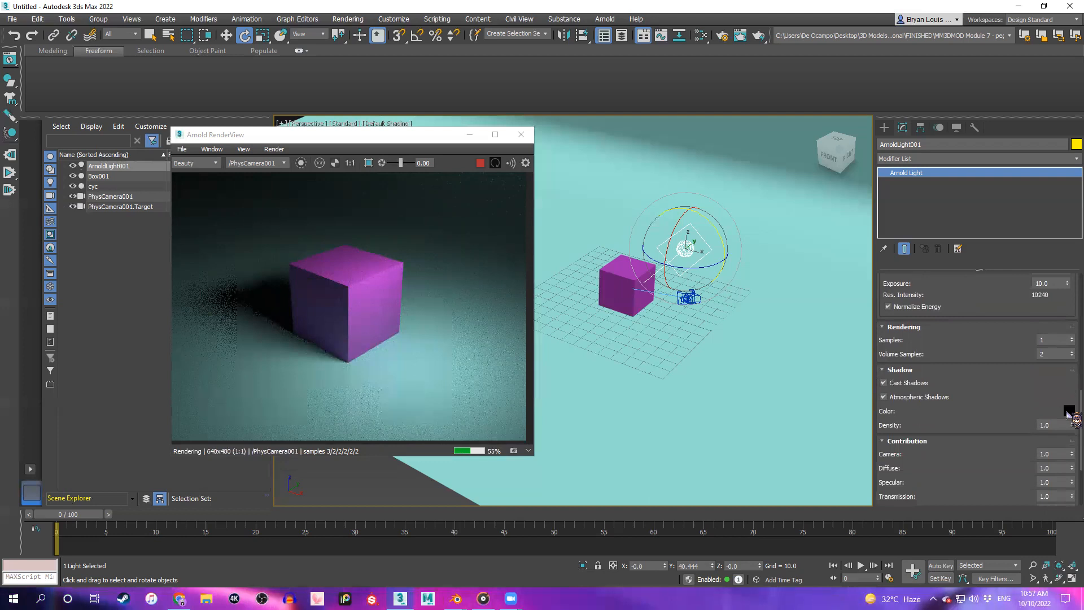
scroll(1068, 421, "down", 1)
scroll(980, 390, "down", 6)
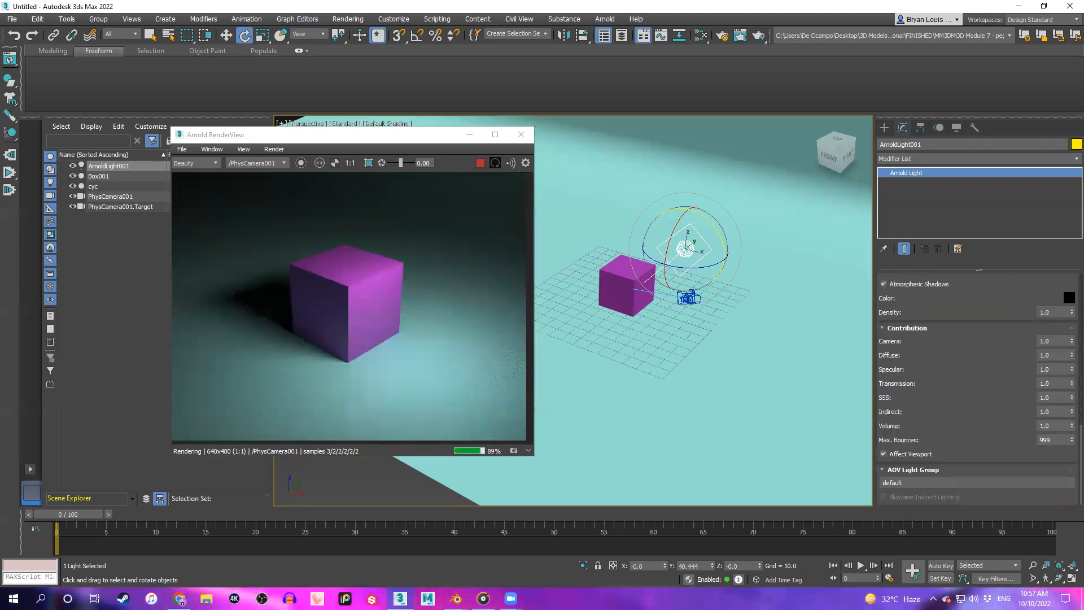
scroll(979, 389, "up", 7)
scroll(979, 389, "up", 4)
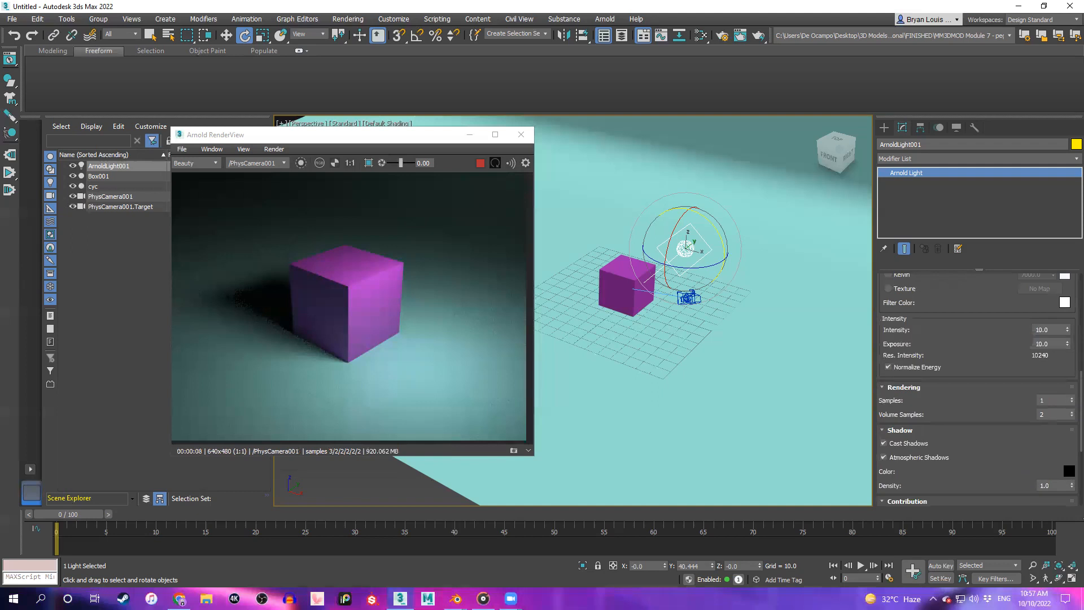
scroll(979, 390, "up", 11)
scroll(980, 390, "up", 8)
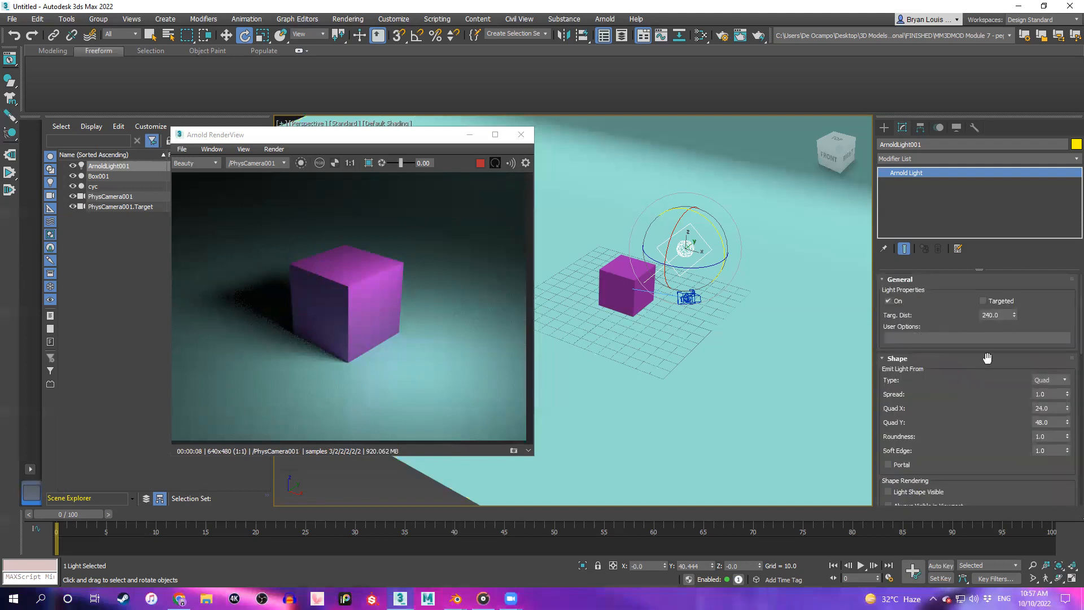
scroll(1039, 330, "down", 3)
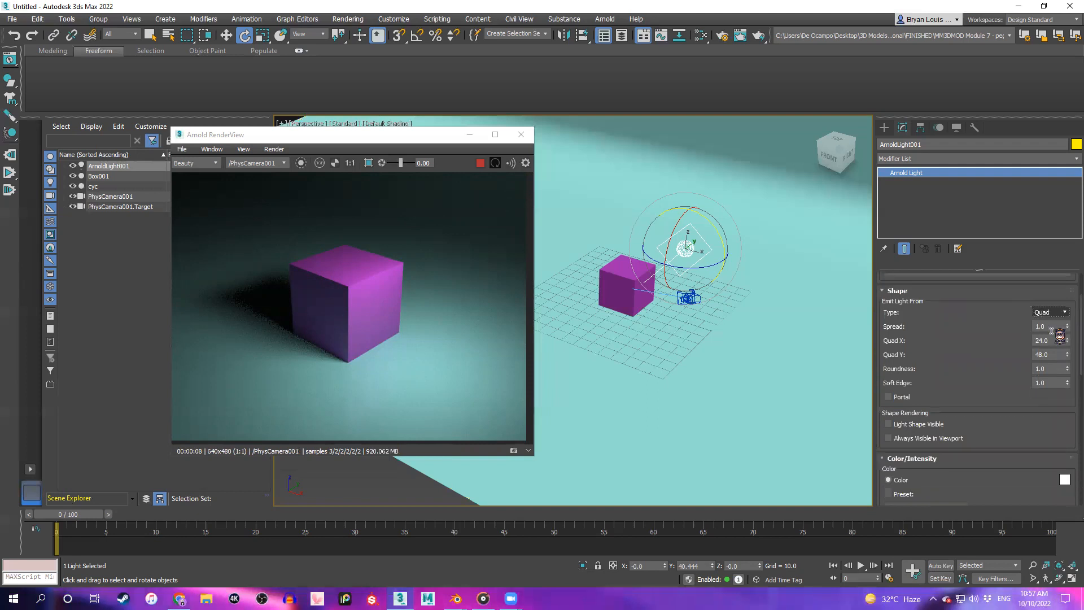
scroll(903, 342, "down", 6)
scroll(965, 347, "down", 5)
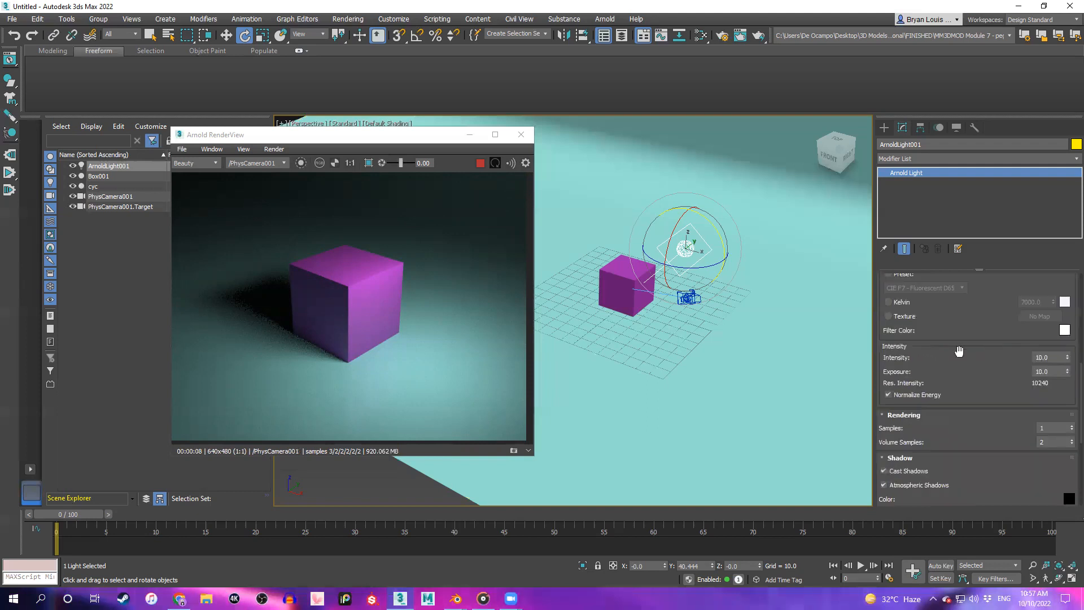
scroll(980, 368, "up", 3)
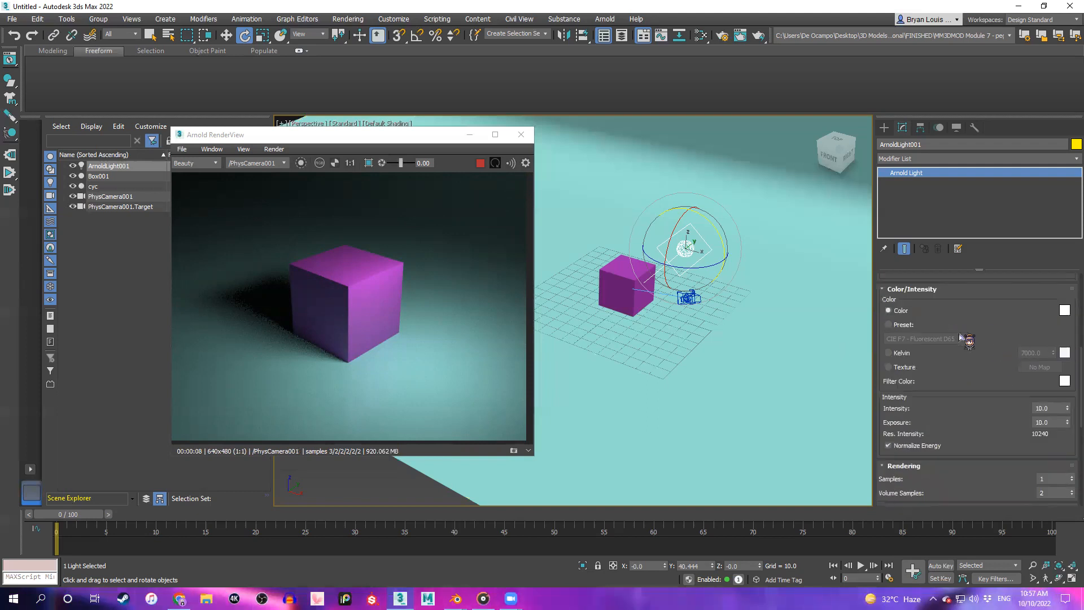
scroll(959, 335, "up", 1)
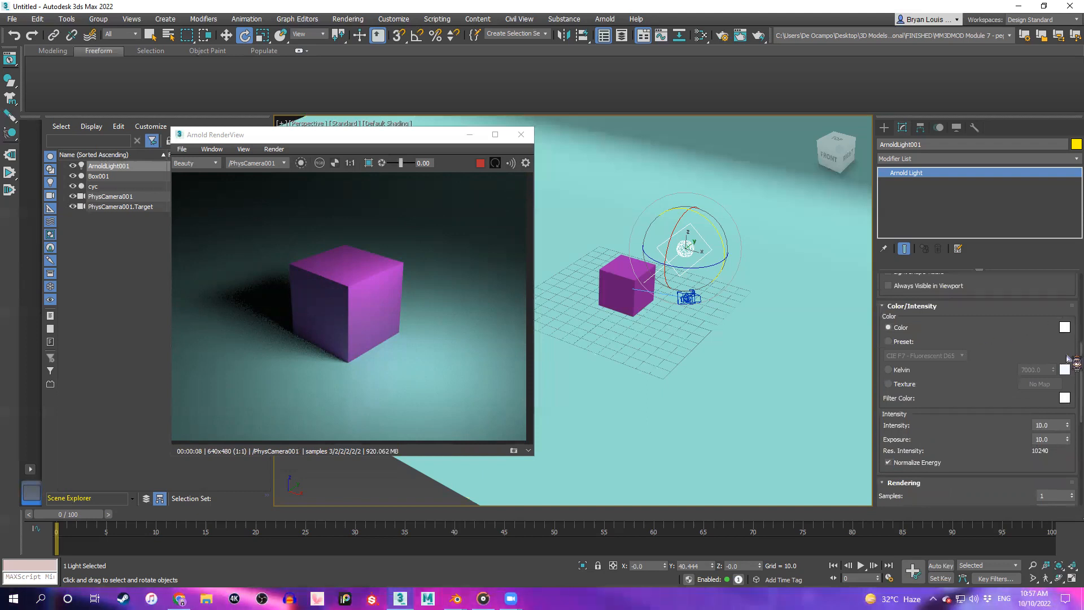
scroll(1068, 359, "down", 1)
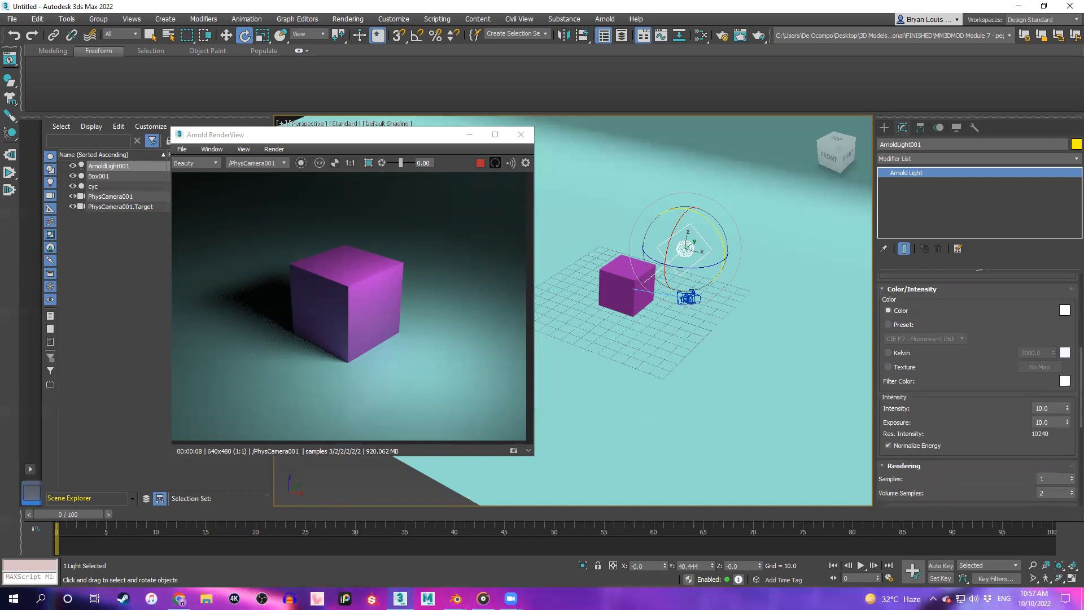
scroll(980, 390, "up", 2)
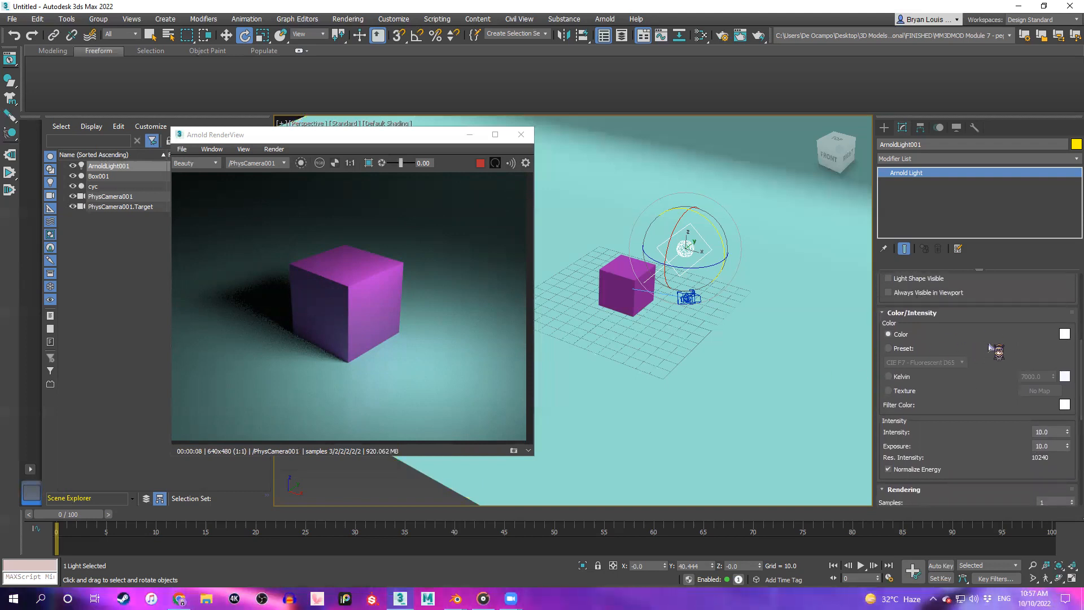
scroll(961, 419, "up", 5)
scroll(970, 390, "up", 1)
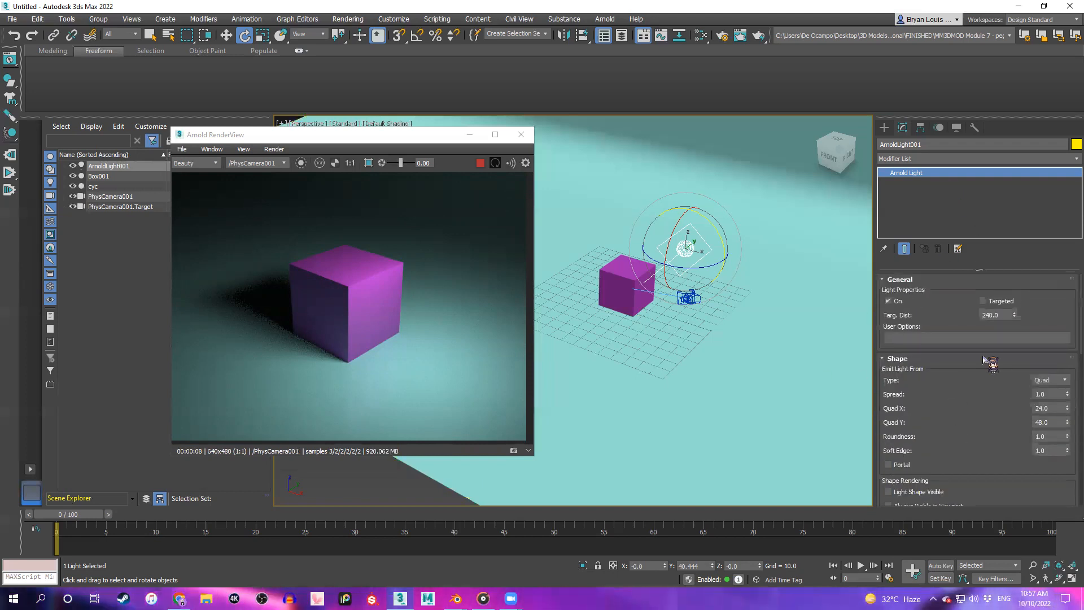
Compare the shadows of the Point and Quad light types by switching the Arnold light between them twice, ending on Quad
left_click(1062, 381)
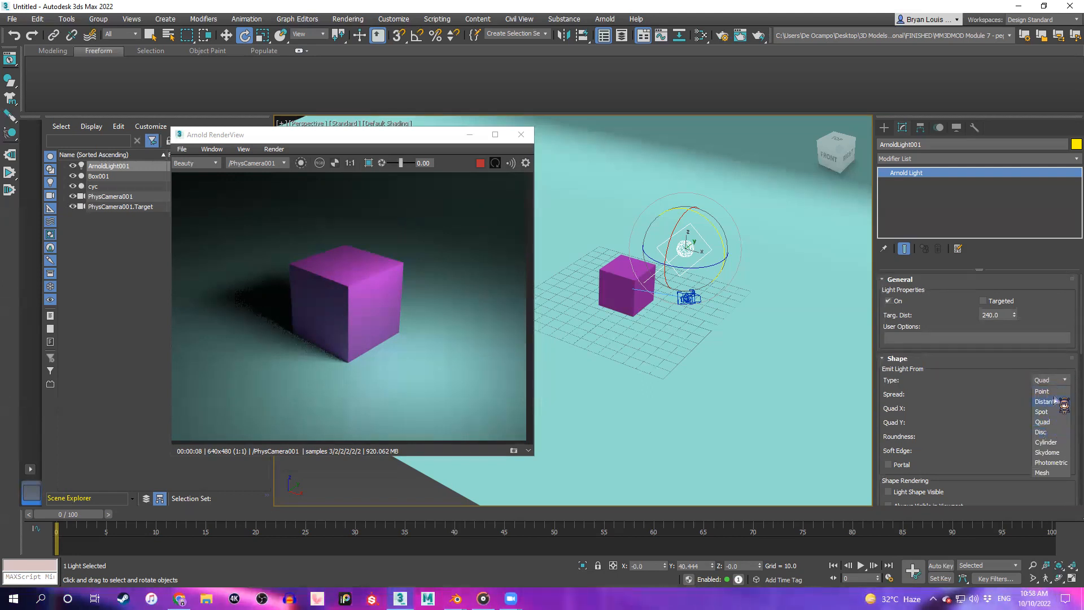
left_click(1042, 391)
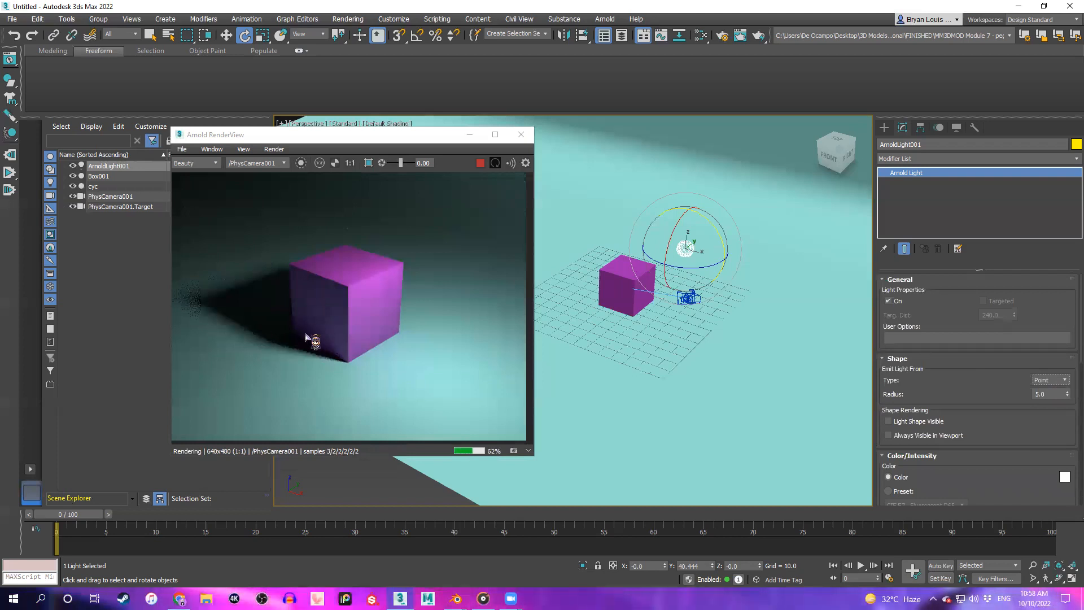
left_click(1065, 380)
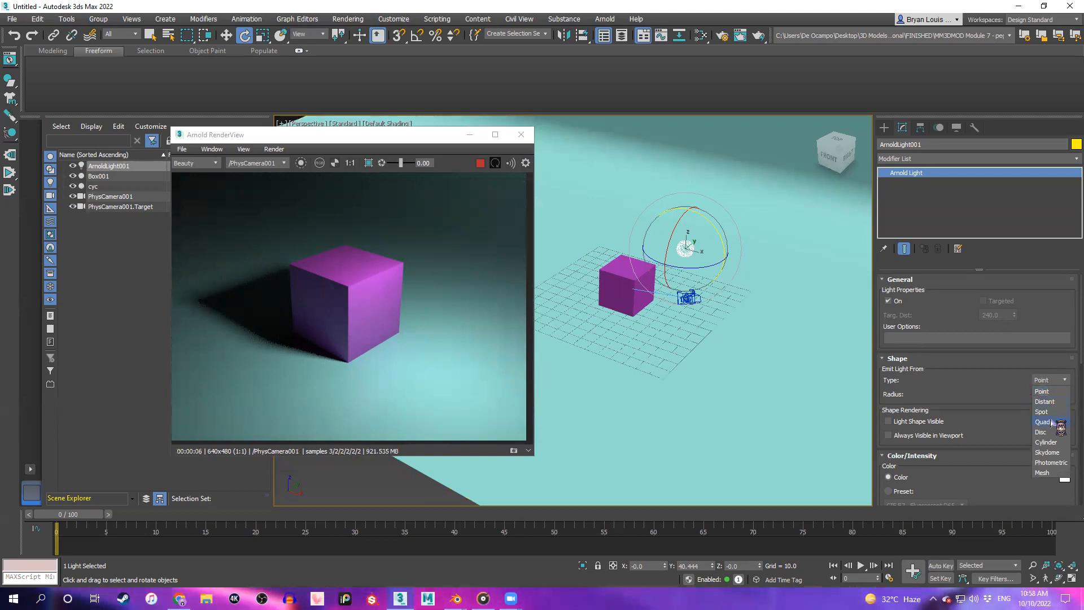
left_click(1052, 421)
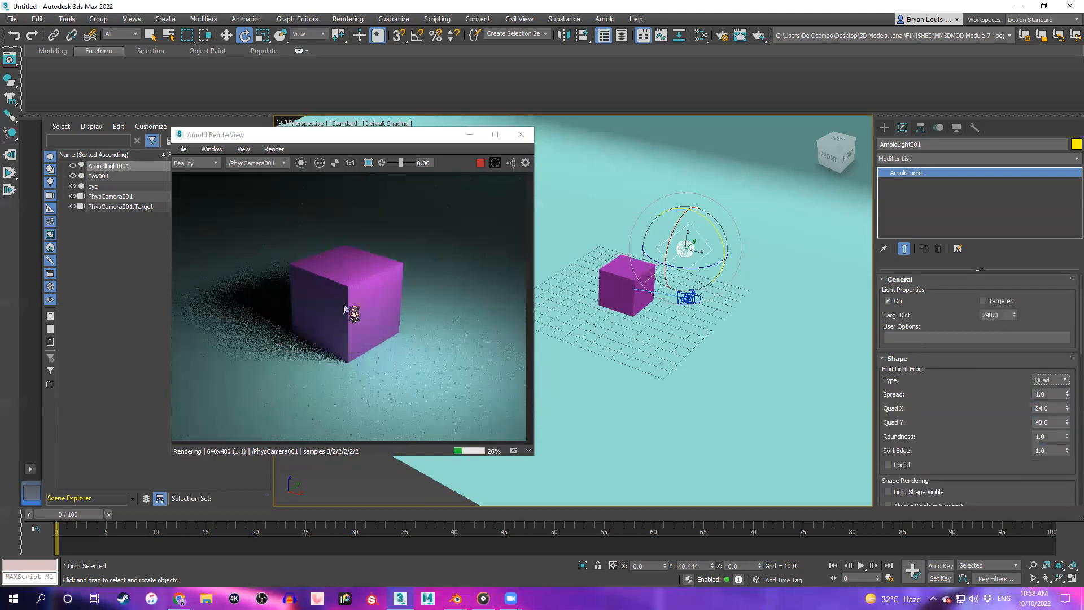
left_click(1044, 380)
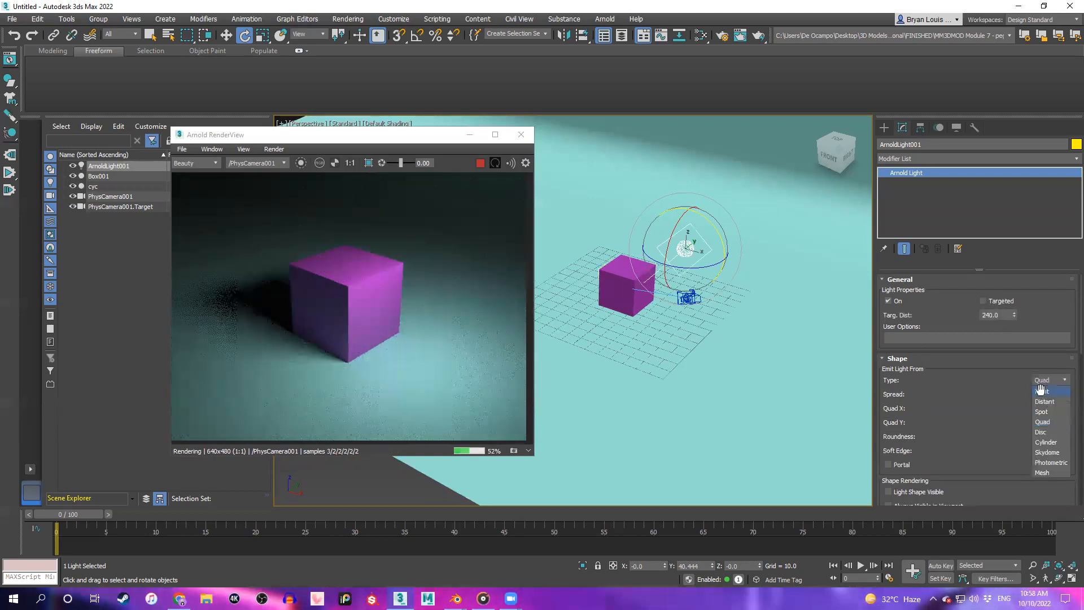
left_click(1042, 390)
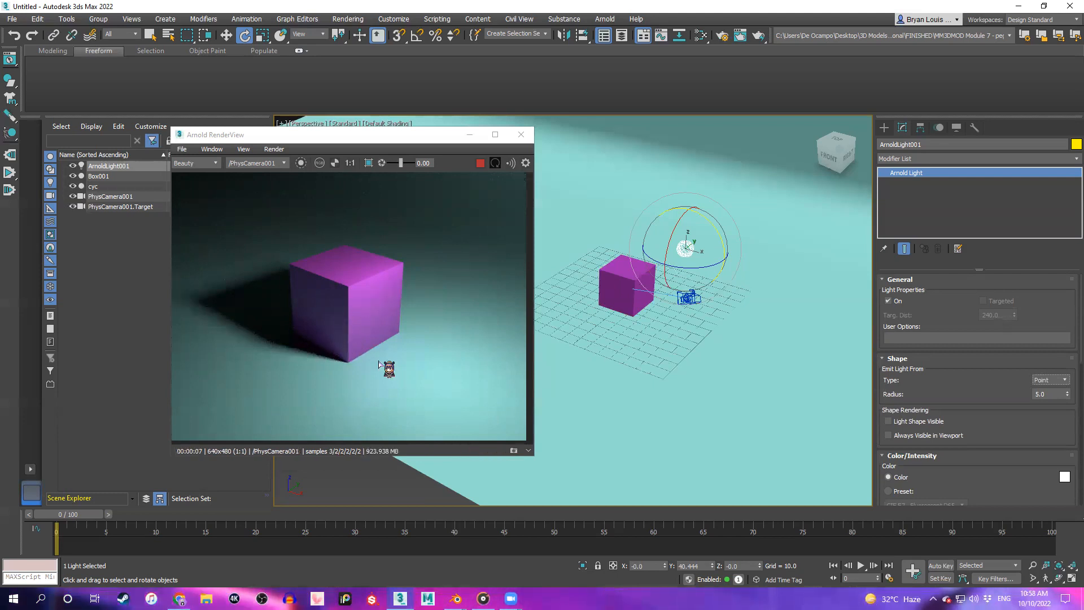
left_click(1045, 380)
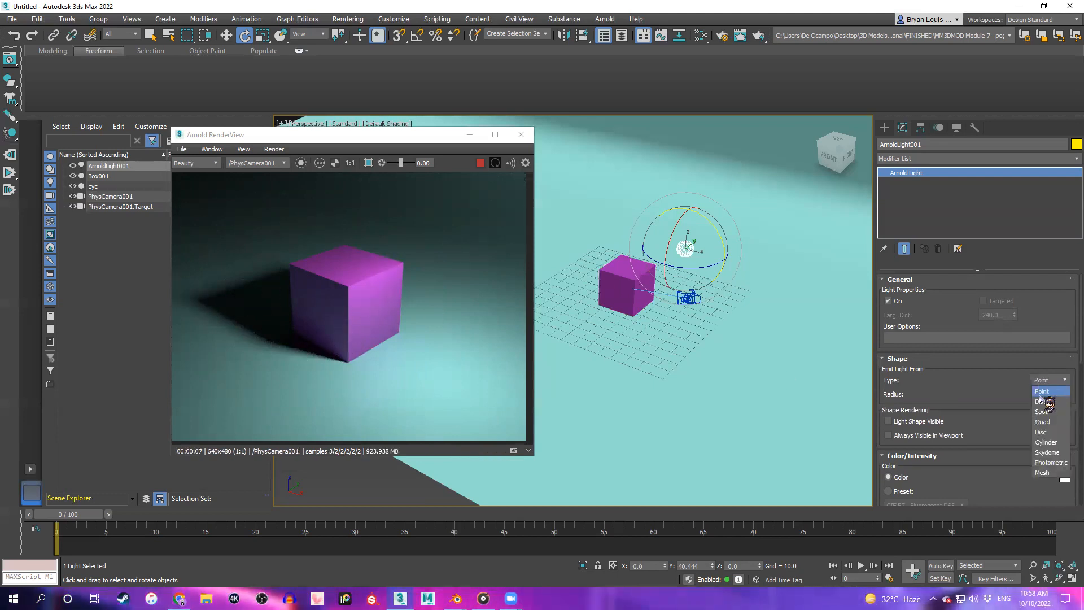
left_click(1041, 421)
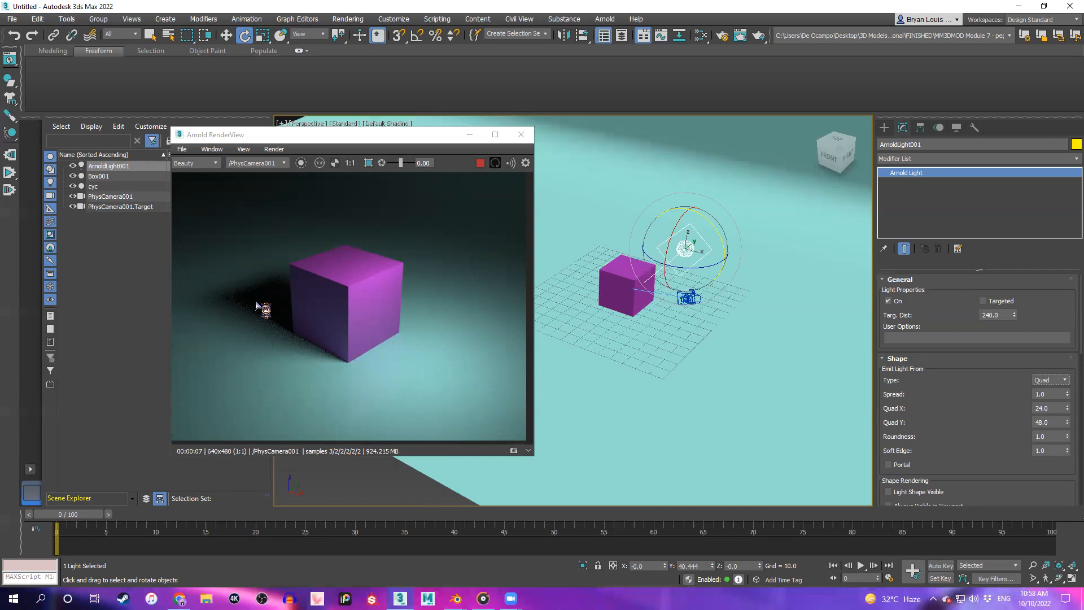
Compare the Spot and Point types on the Arnold light, ending on Point
left_click(1059, 380)
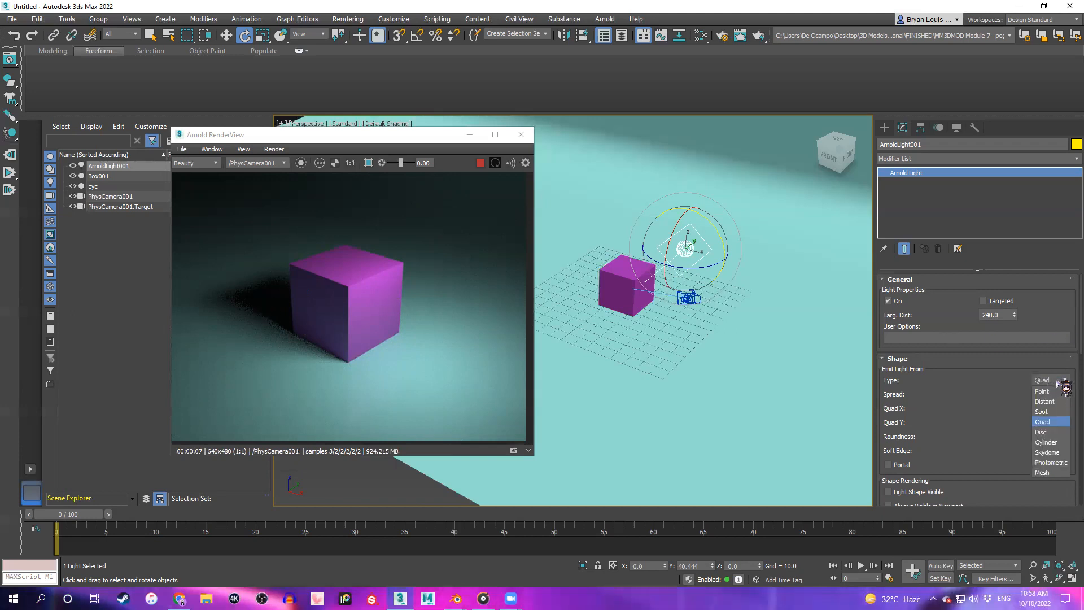
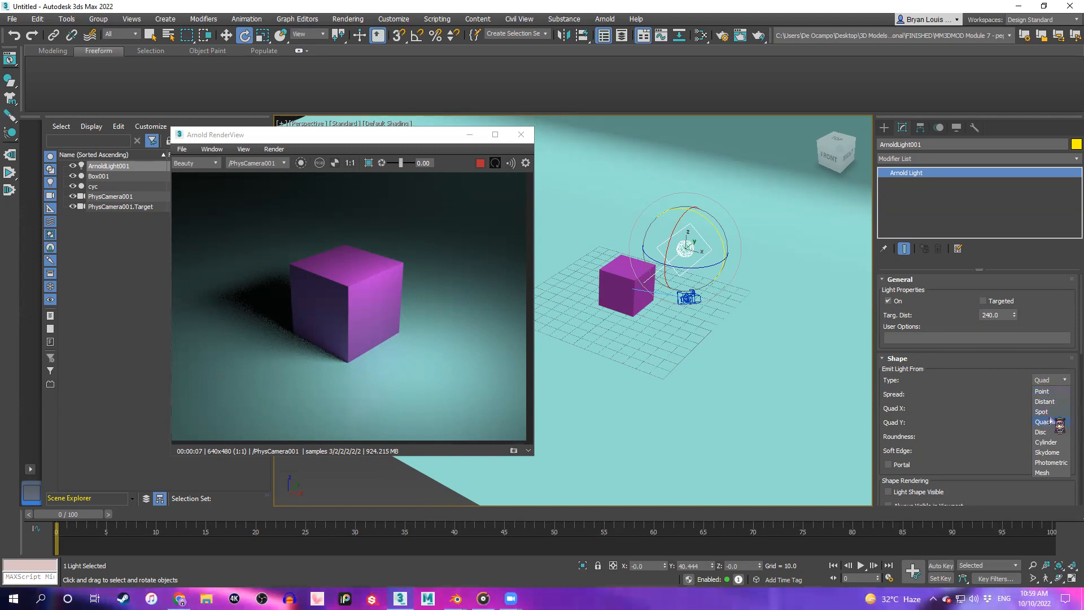
left_click(1044, 412)
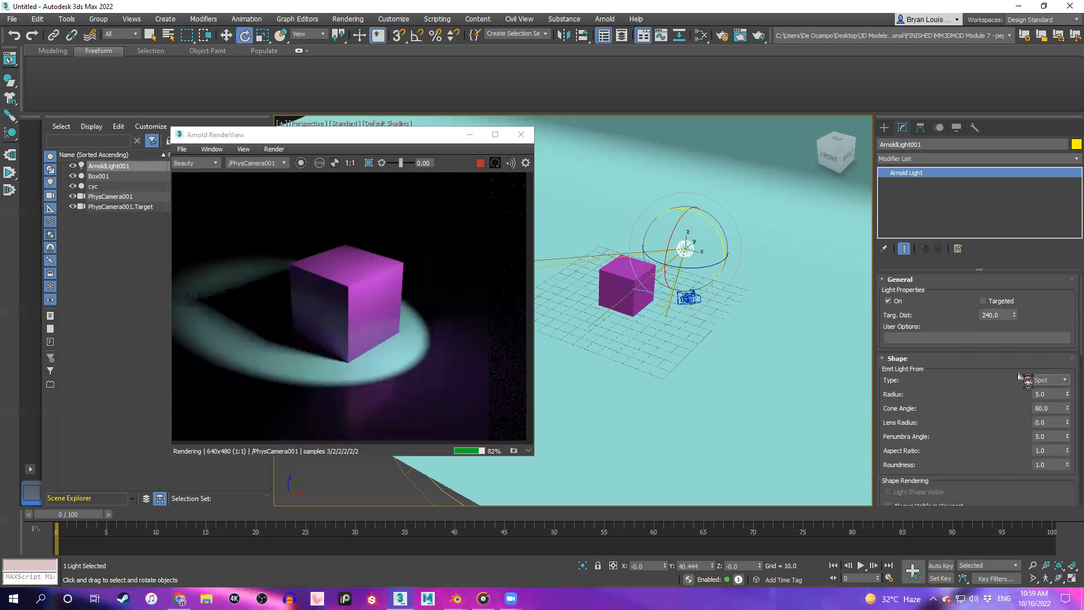
left_click(1036, 379)
left_click(1023, 388)
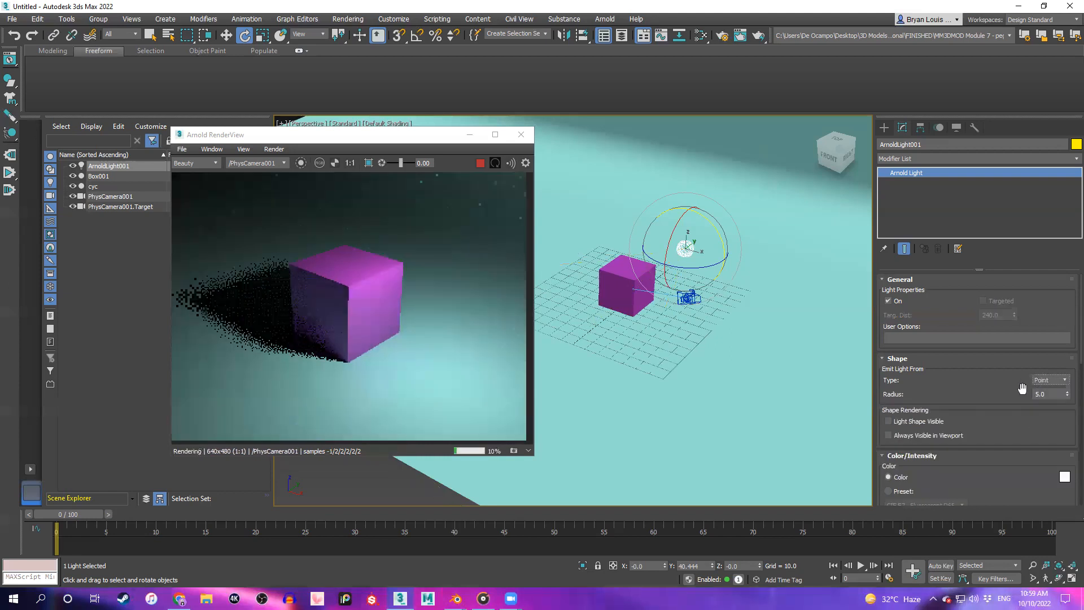
Look through the Point light's Color/Intensity, Rendering and Shadow parameters and examine its lighting in the render
scroll(1022, 388, "down", 8)
scroll(1026, 386, "down", 4)
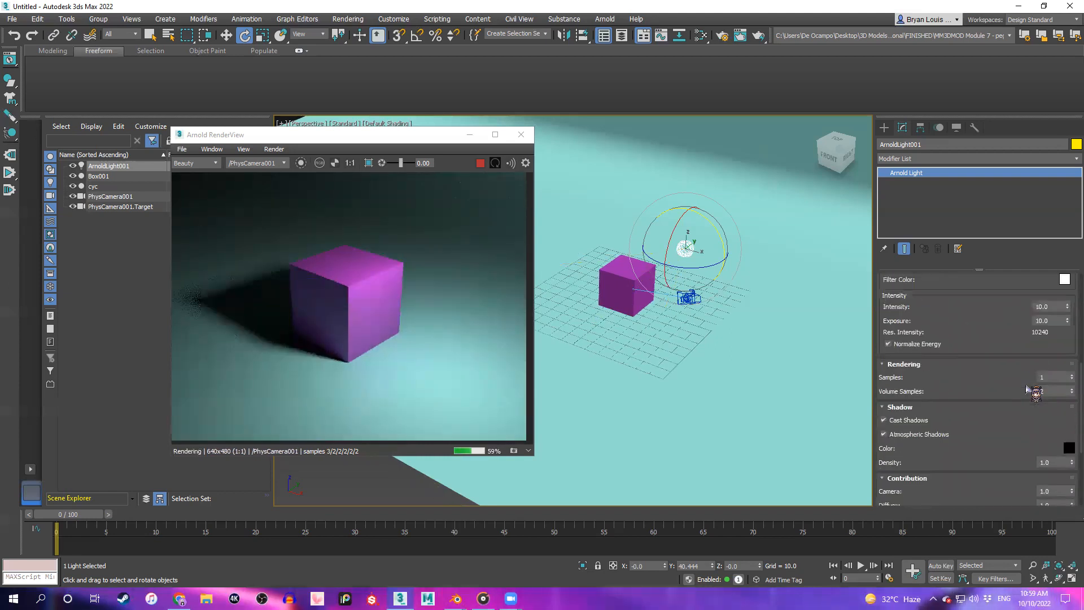
scroll(1026, 388, "up", 2)
scroll(1025, 383, "up", 2)
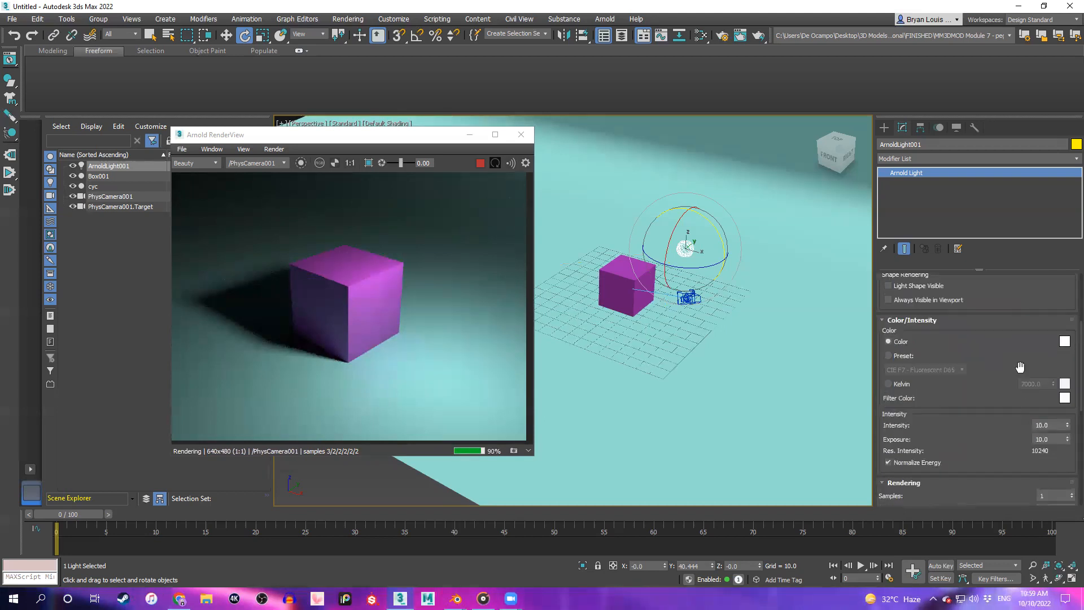
scroll(1005, 367, "down", 3)
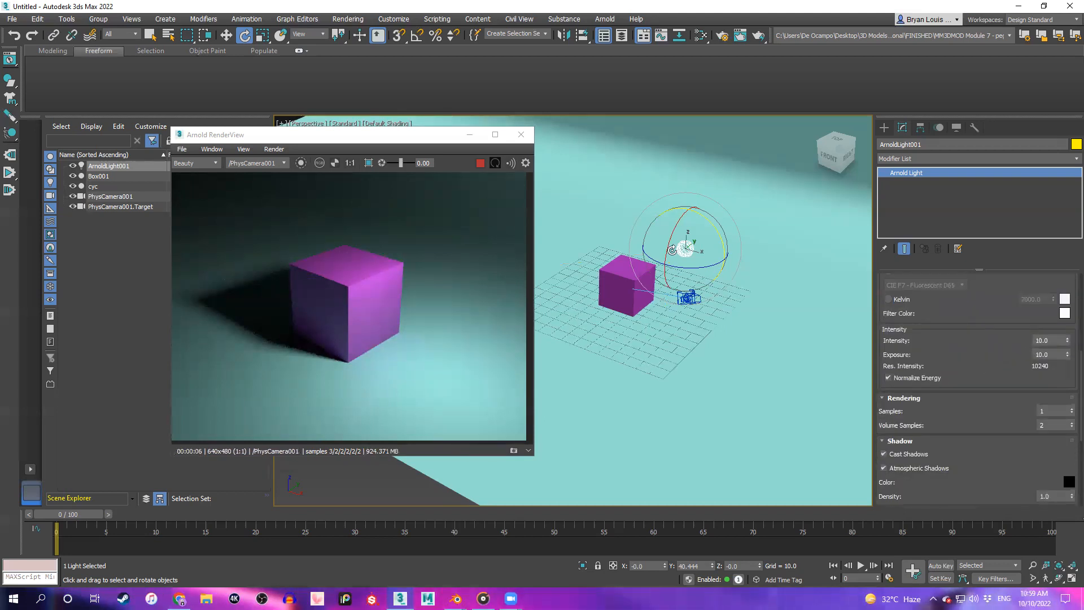
scroll(1042, 354, "up", 4)
scroll(1011, 399, "down", 2)
scroll(994, 406, "down", 2)
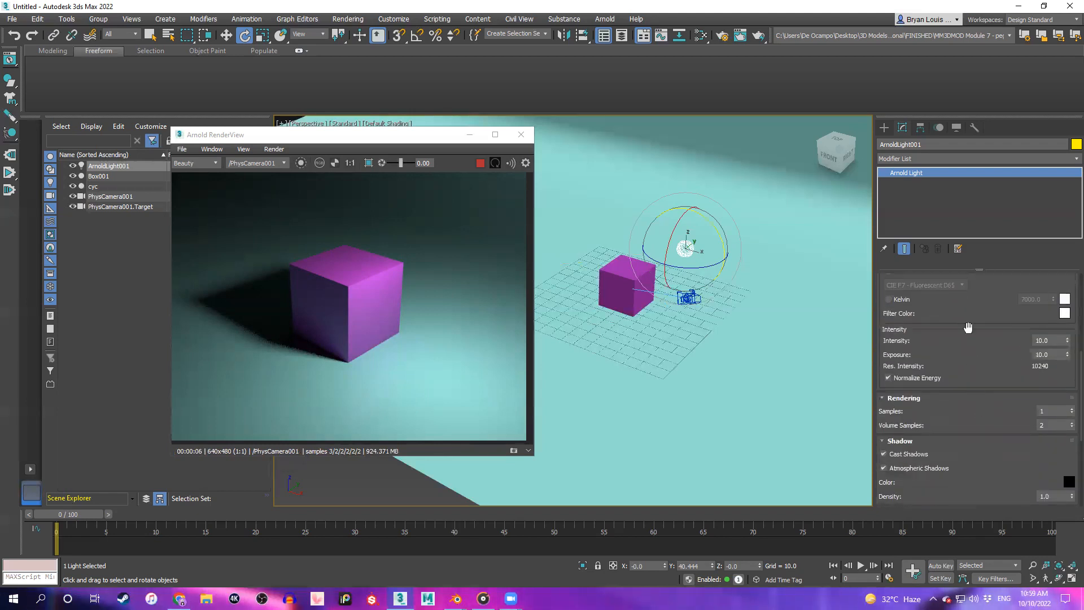
scroll(1027, 382, "up", 8)
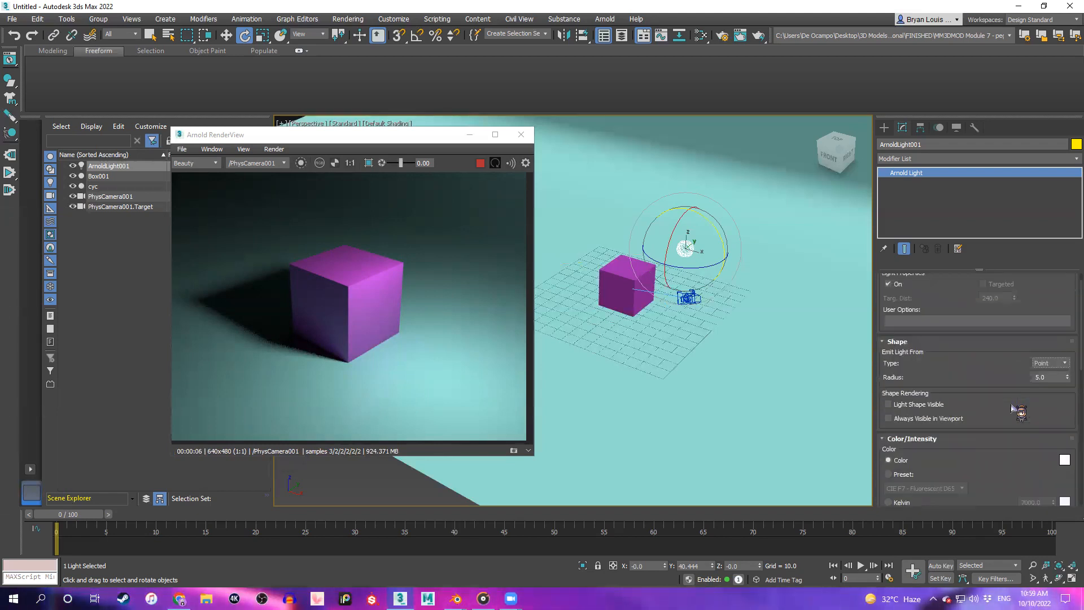
Switch the Arnold light's type to Spot and check its Shape parameters
left_click(1051, 380)
left_click(1047, 406)
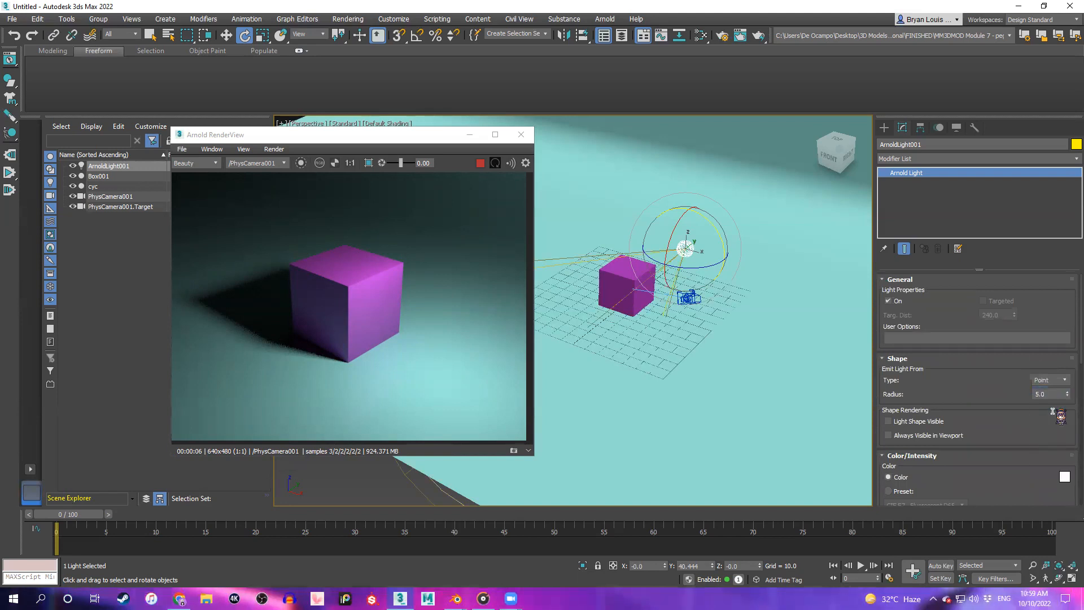
scroll(976, 417, "down", 2)
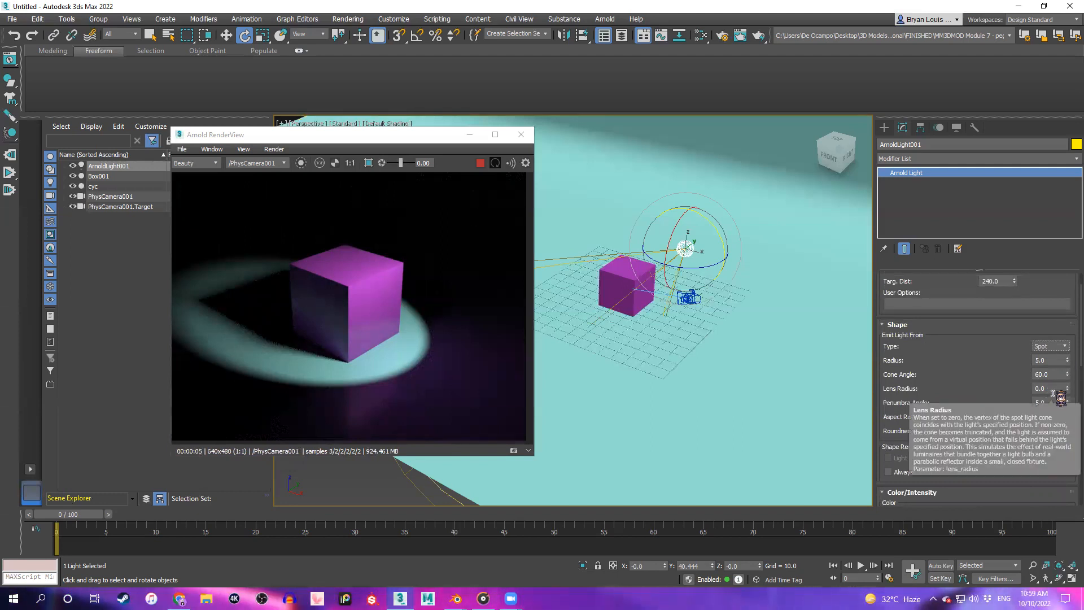
scroll(989, 426, "down", 3)
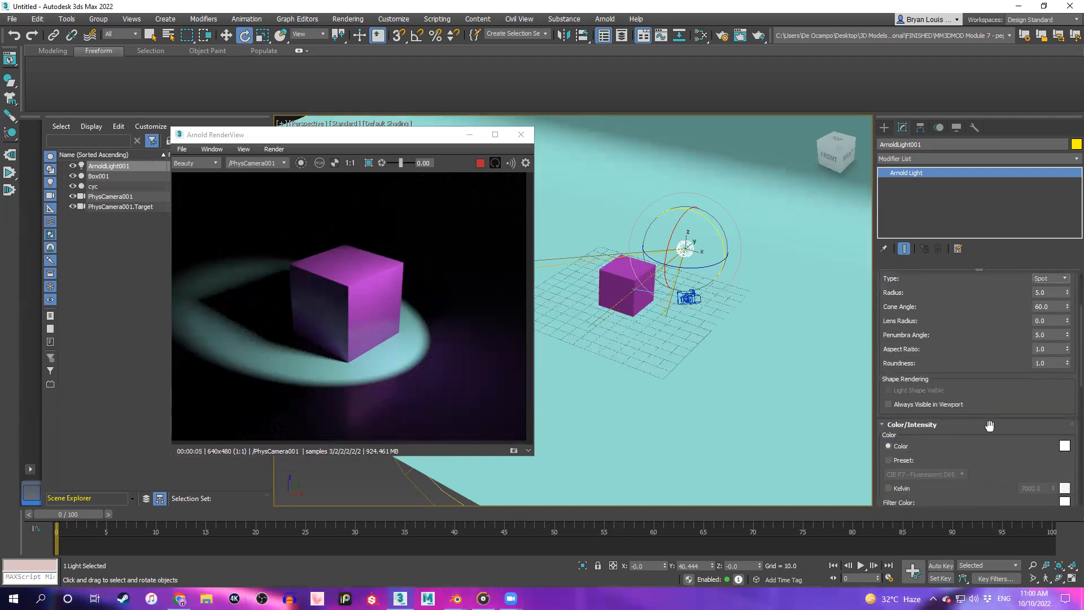
Examine the Spot light's cone around the box and review its Color/Intensity, Shape and General parameters
middle_click_drag(733, 373, 680, 378, "alt")
scroll(680, 378, "up", 5)
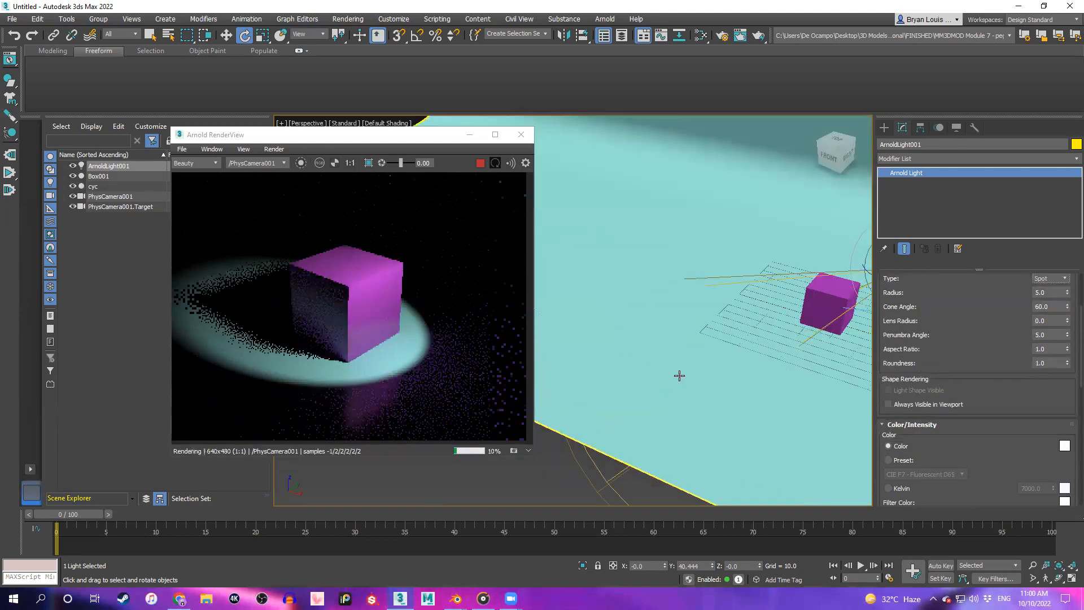
scroll(997, 422, "down", 1)
scroll(996, 422, "down", 3)
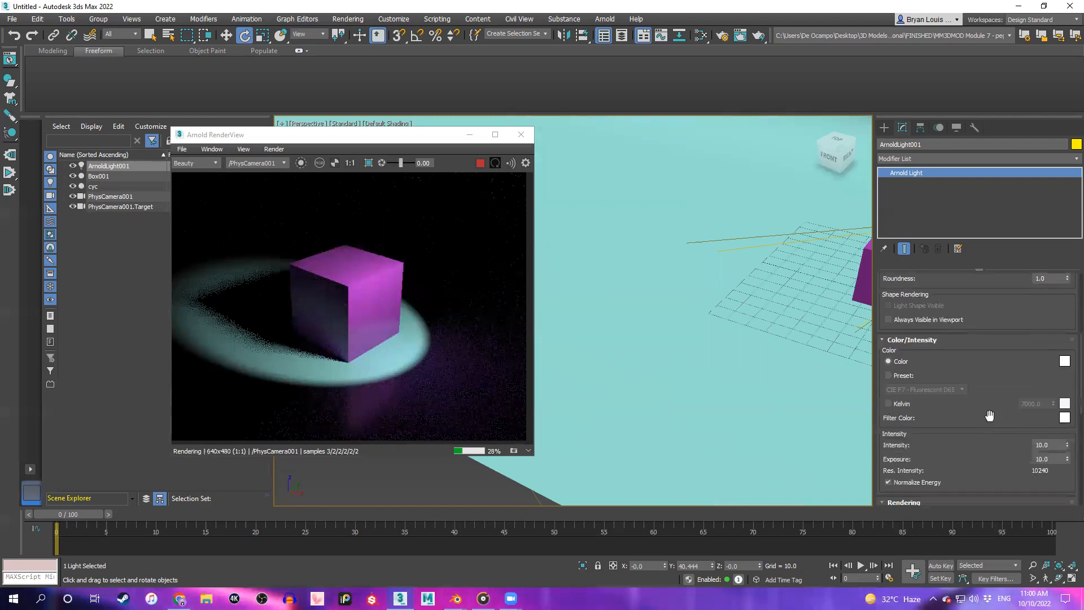
scroll(607, 380, "up", 1)
scroll(606, 380, "down", 5)
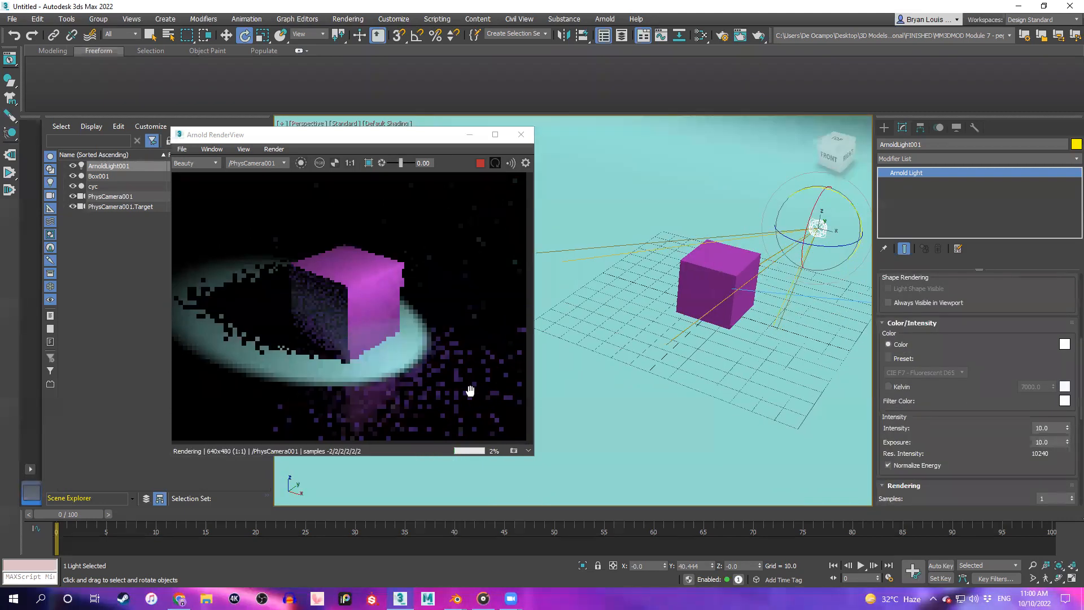
scroll(750, 363, "down", 3)
scroll(750, 363, "up", 2)
scroll(924, 336, "up", 7)
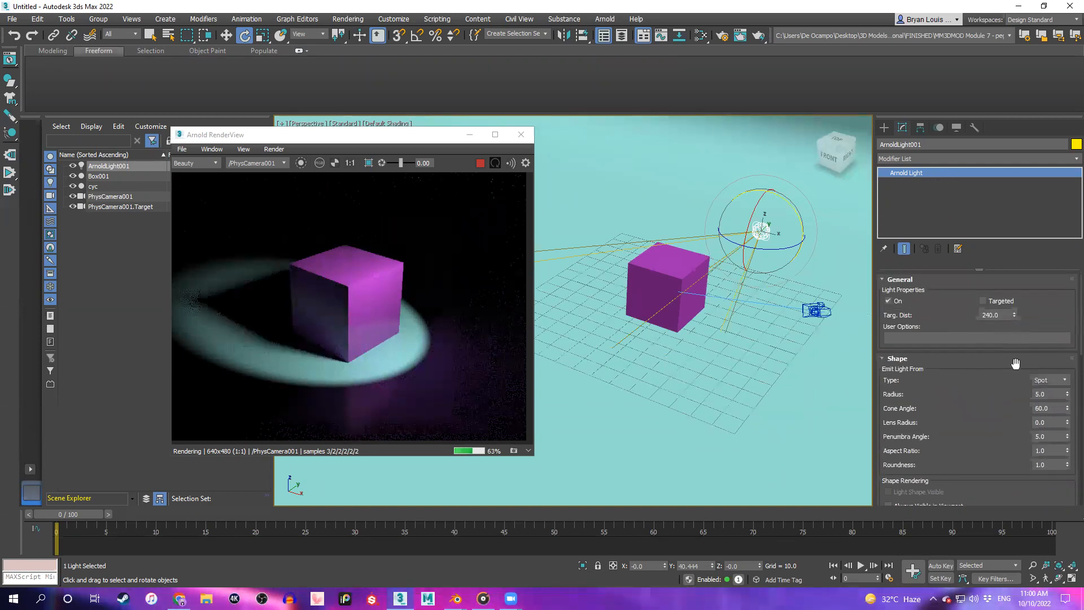
Create a second Arnold light on the grid in front of the box
left_click(884, 128)
left_click(976, 202)
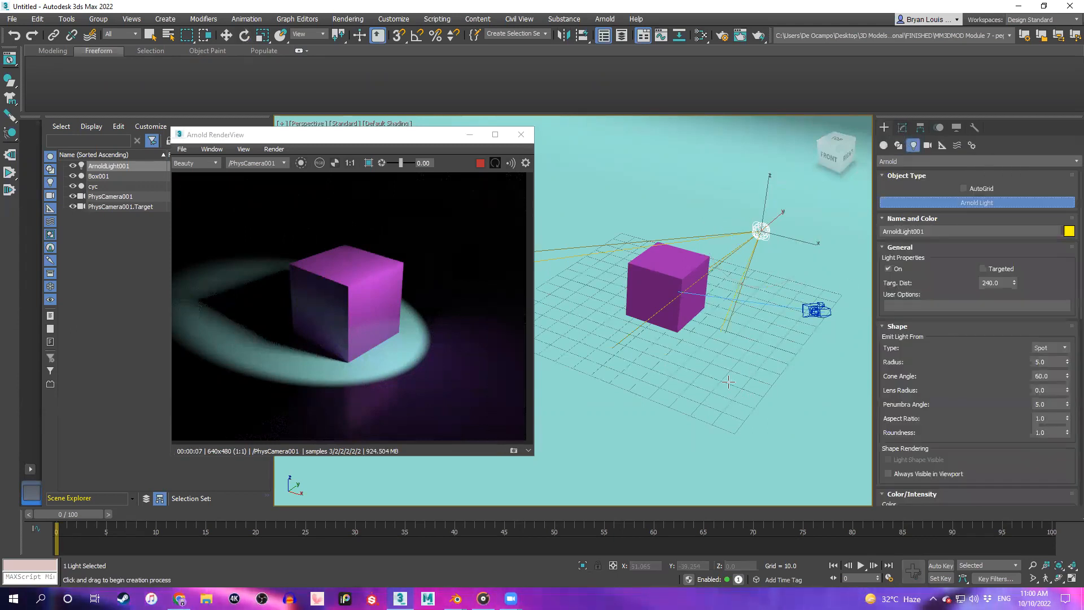
left_click(608, 376)
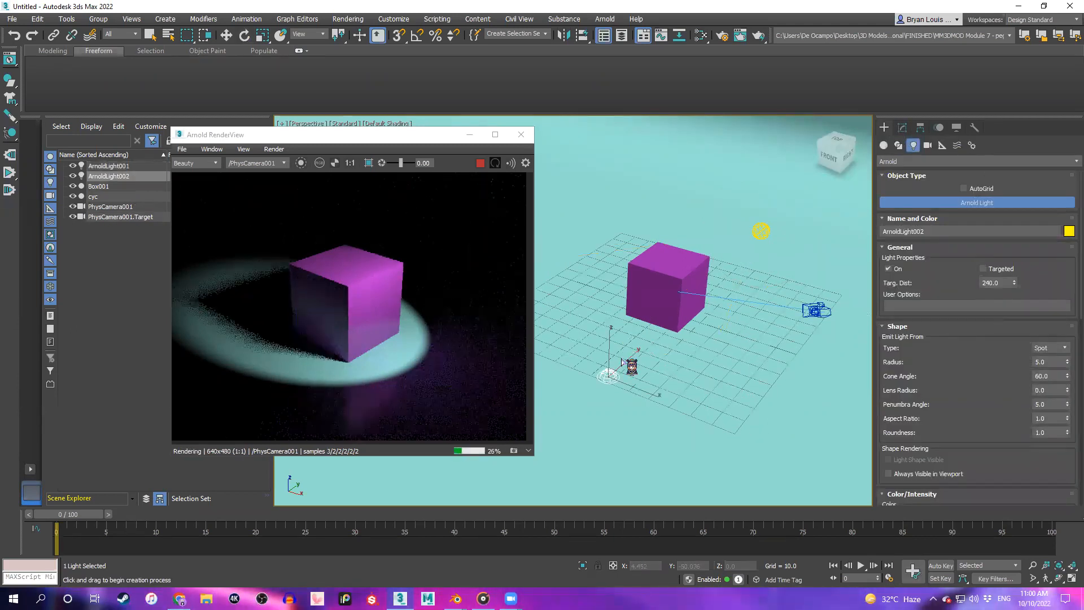
Raise the second Arnold light about 74 units and rotate it about 35 degrees on X to aim at the box
key("w")
left_click_drag(623, 361, 621, 191)
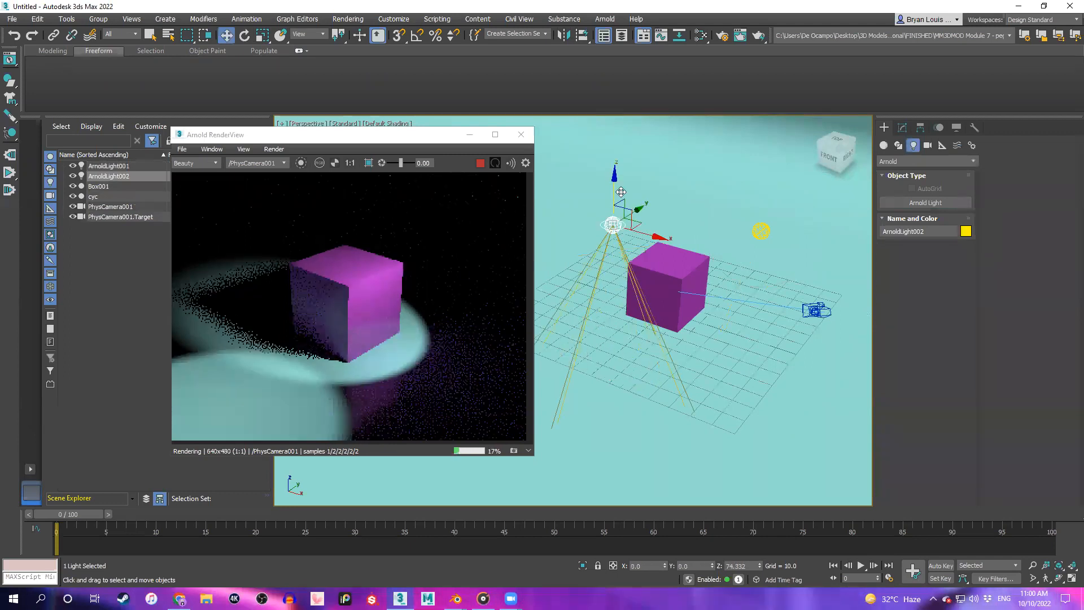
key("e")
left_click_drag(655, 257, 840, 328)
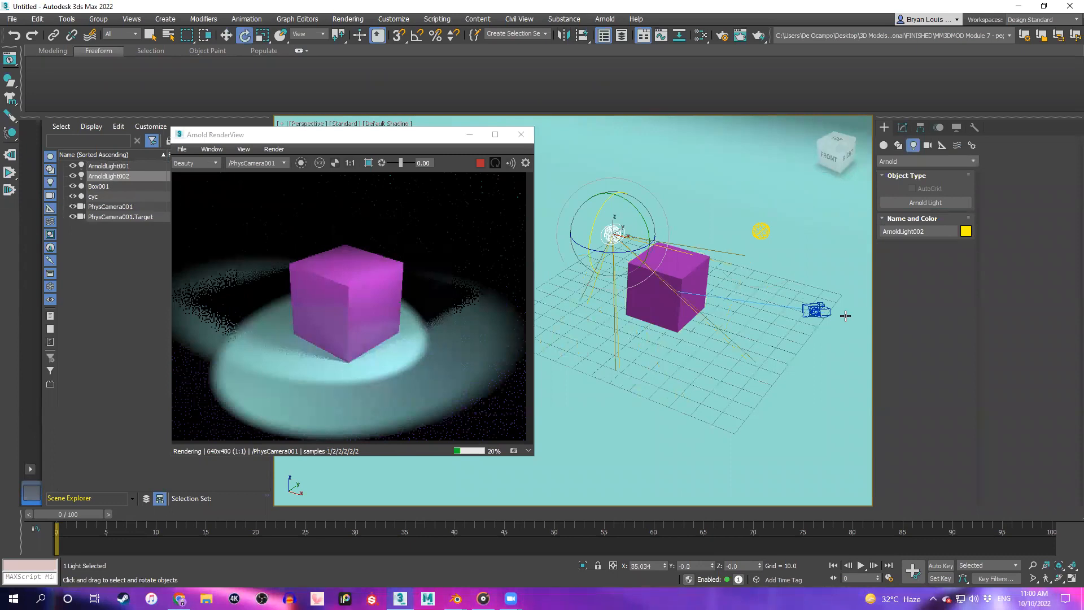
Compare the Shape and Color/Intensity parameters of the two Arnold lights by selecting each in turn, ending on the second light
left_click(902, 127)
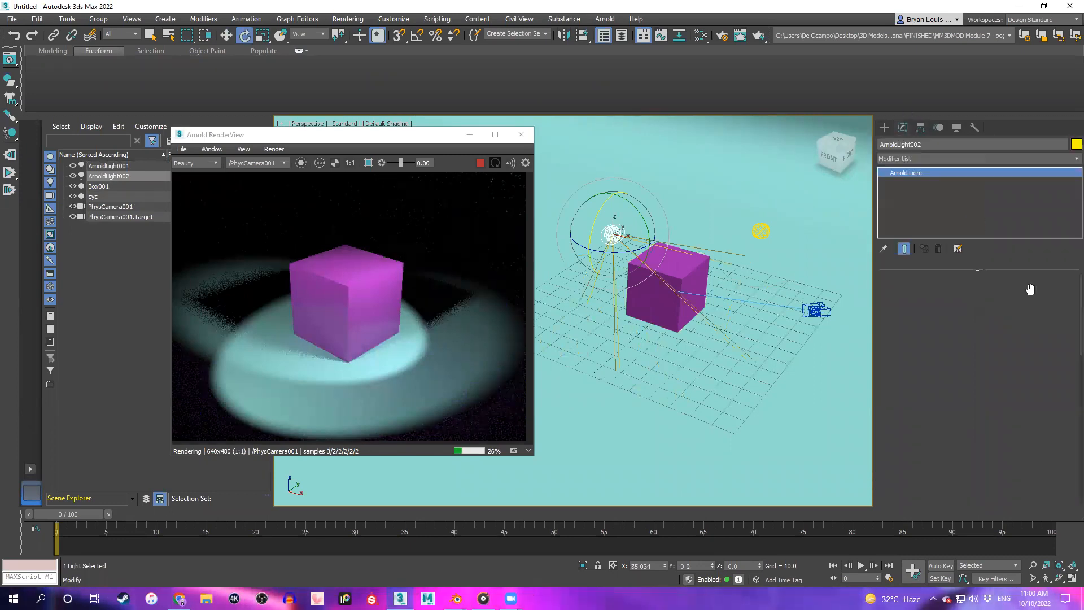
scroll(1020, 337, "down", 5)
scroll(1020, 337, "down", 1)
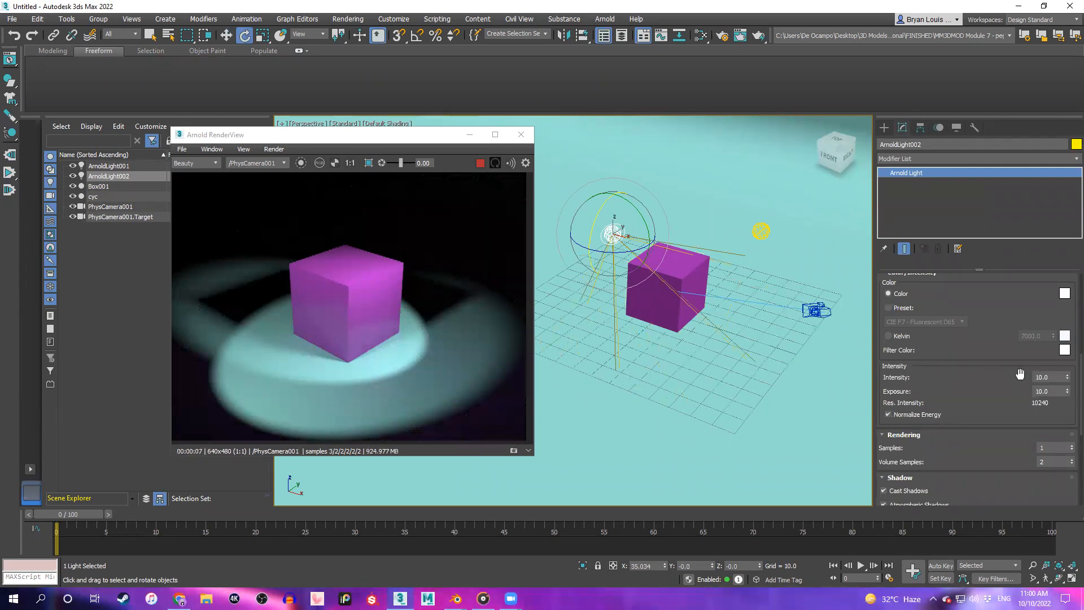
left_click(761, 232)
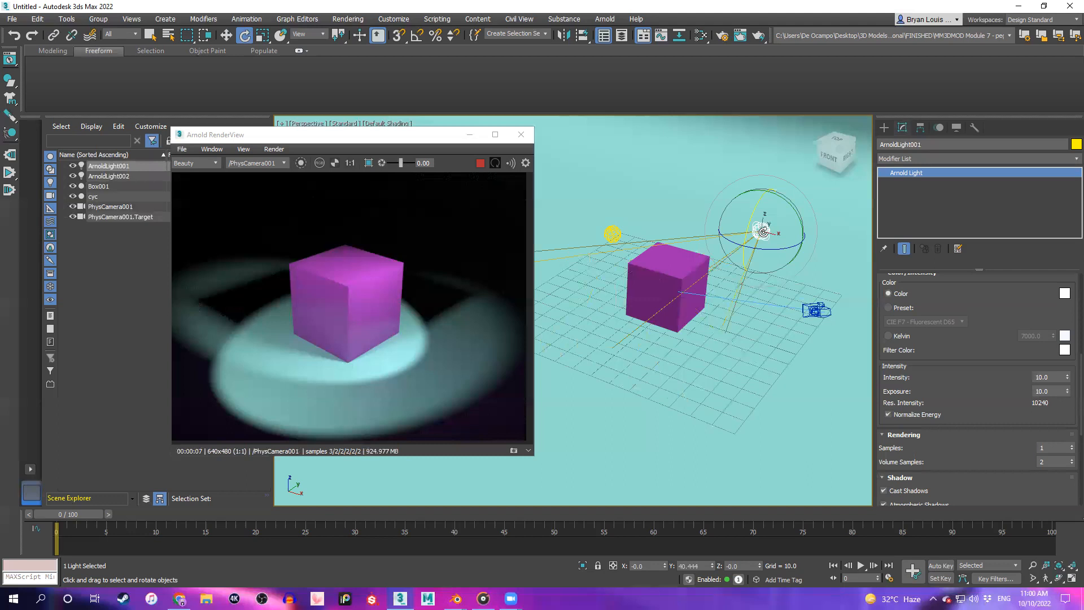
left_click(612, 234)
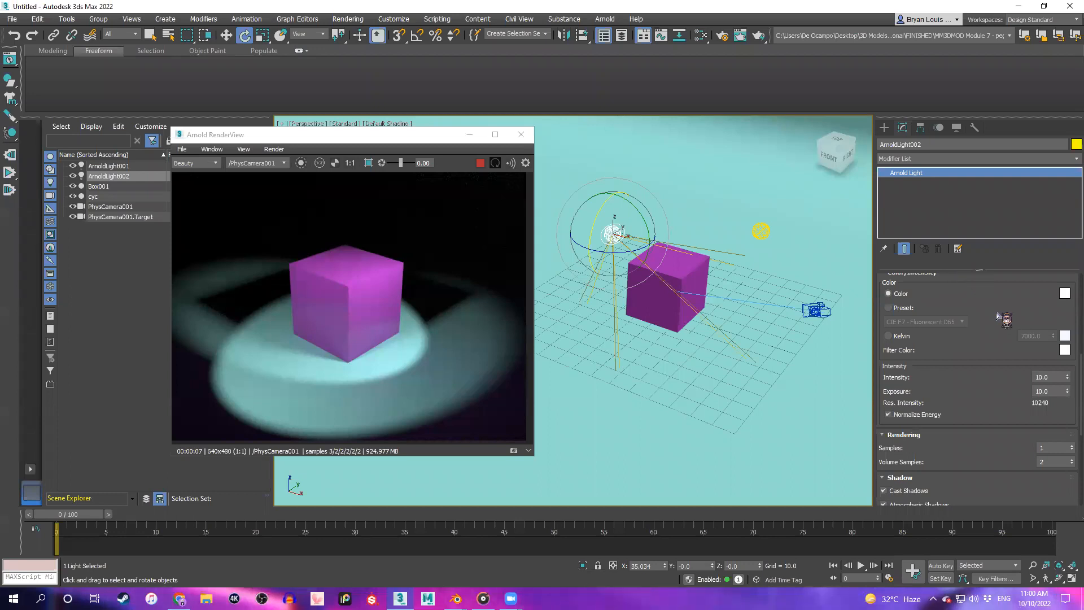
scroll(996, 343, "up", 2)
scroll(996, 349, "up", 4)
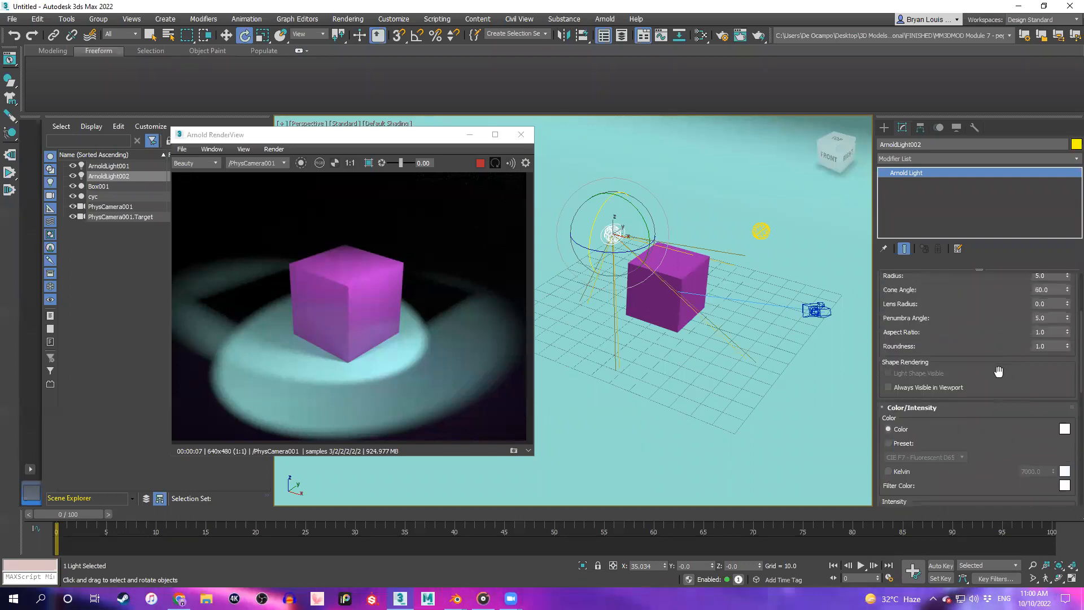
scroll(996, 375, "up", 1)
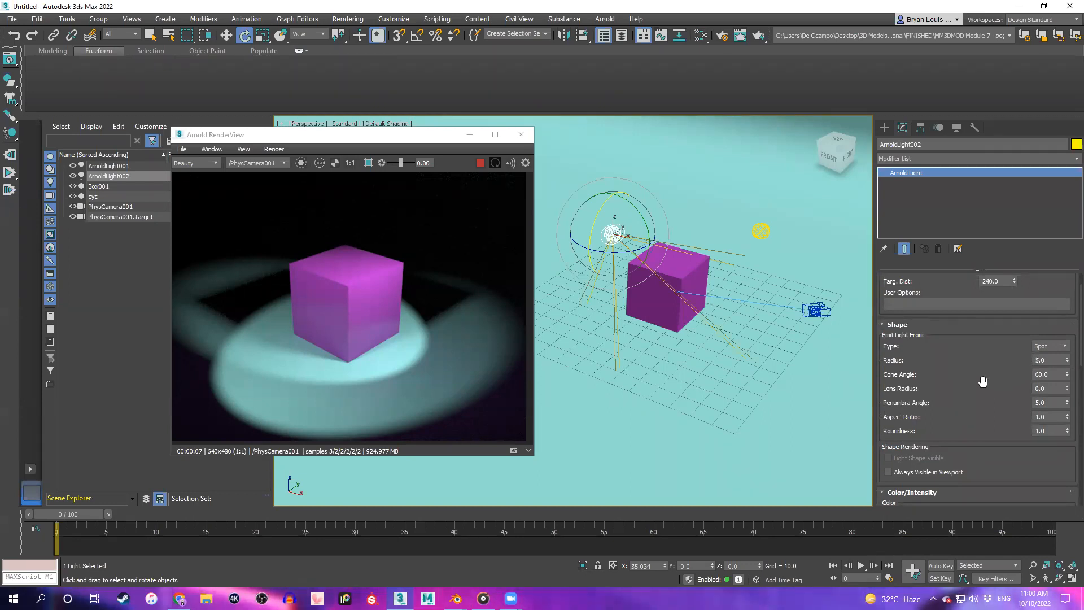
left_click(763, 232)
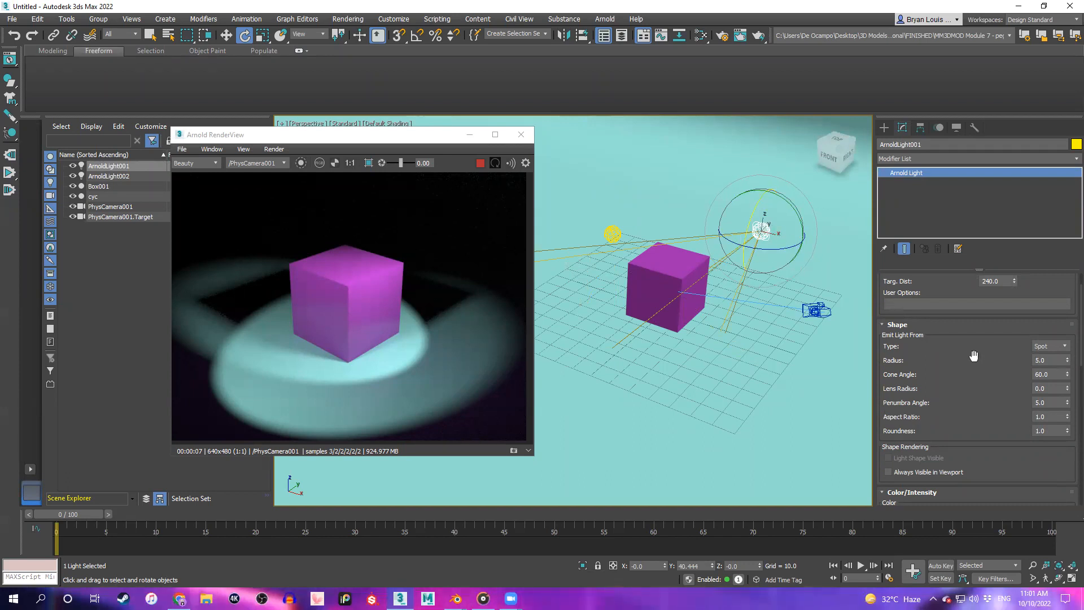
left_click(612, 233)
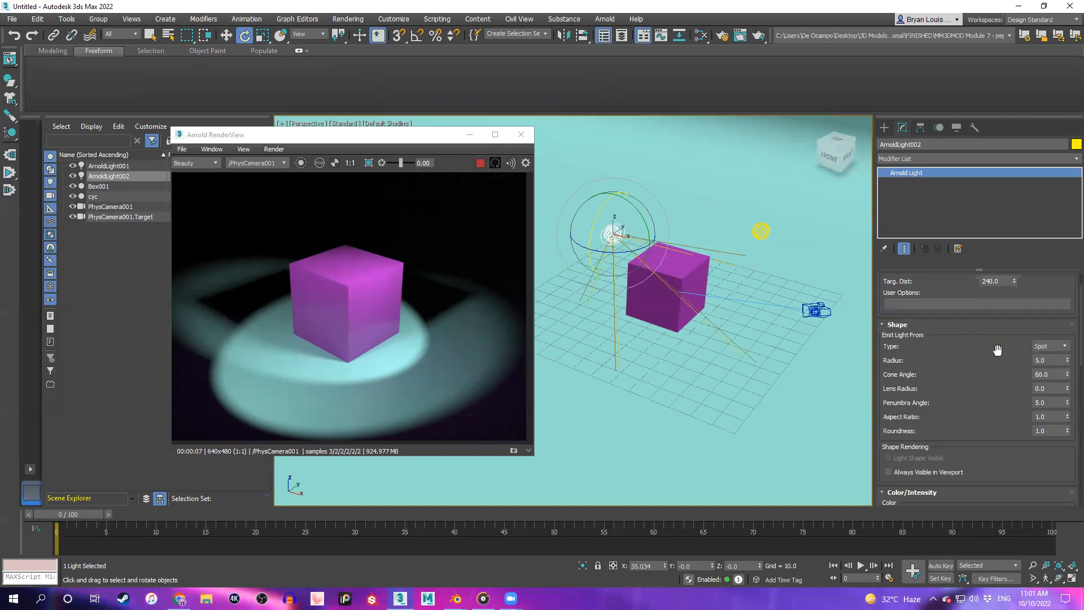
Tilt the second Arnold light to about 45.5 degrees on X and set its color to light red (255, 78, 78)
scroll(994, 348, "down", 10)
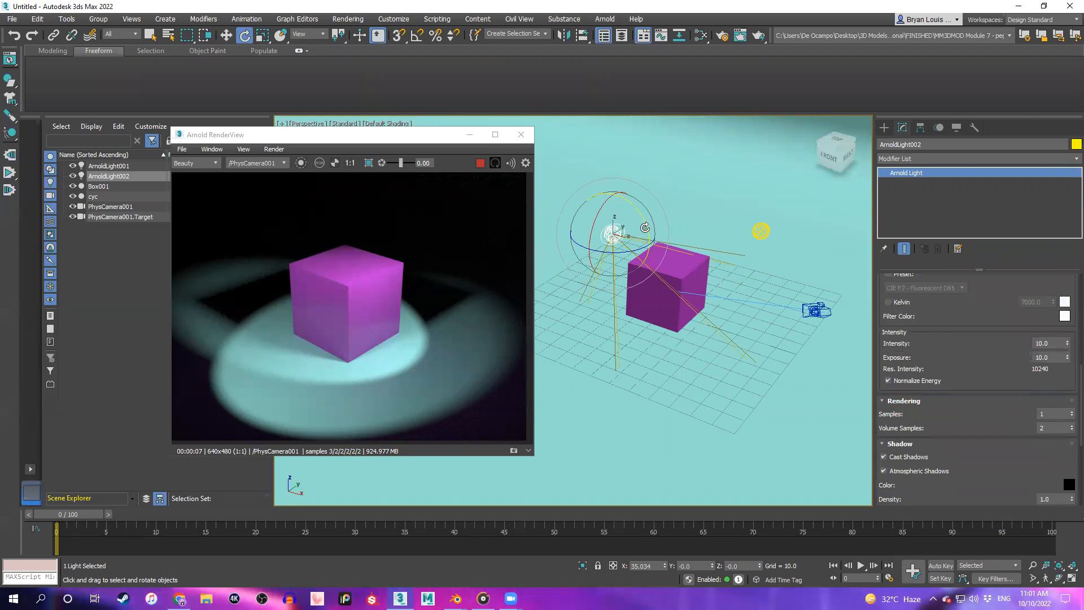
left_click_drag(596, 220, 587, 201)
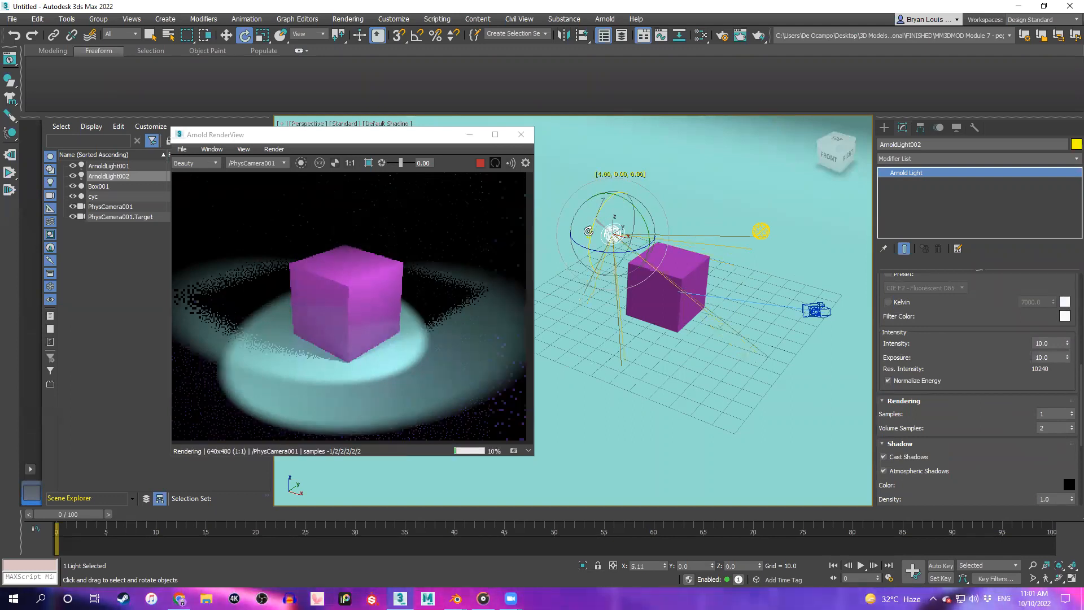
scroll(1065, 316, "up", 2)
left_click(1064, 310)
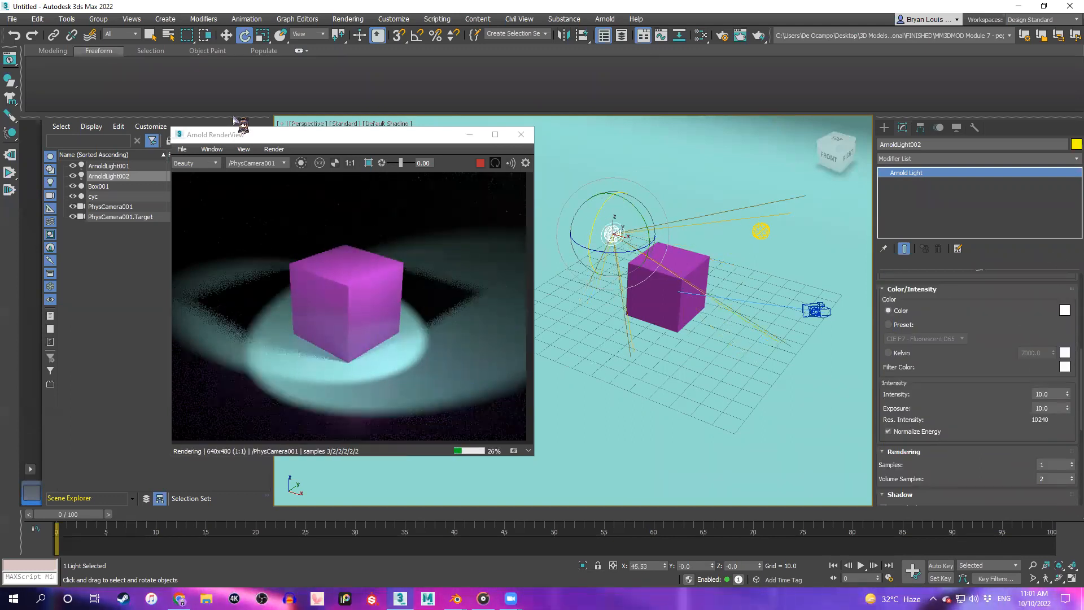
left_click_drag(385, 121, 395, 121)
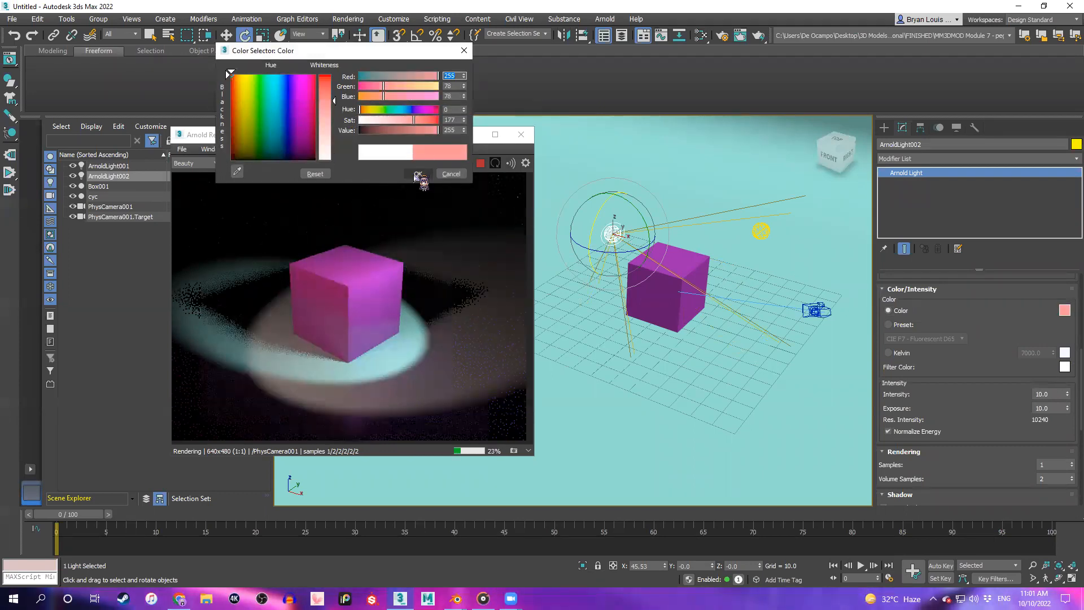
left_click(418, 173)
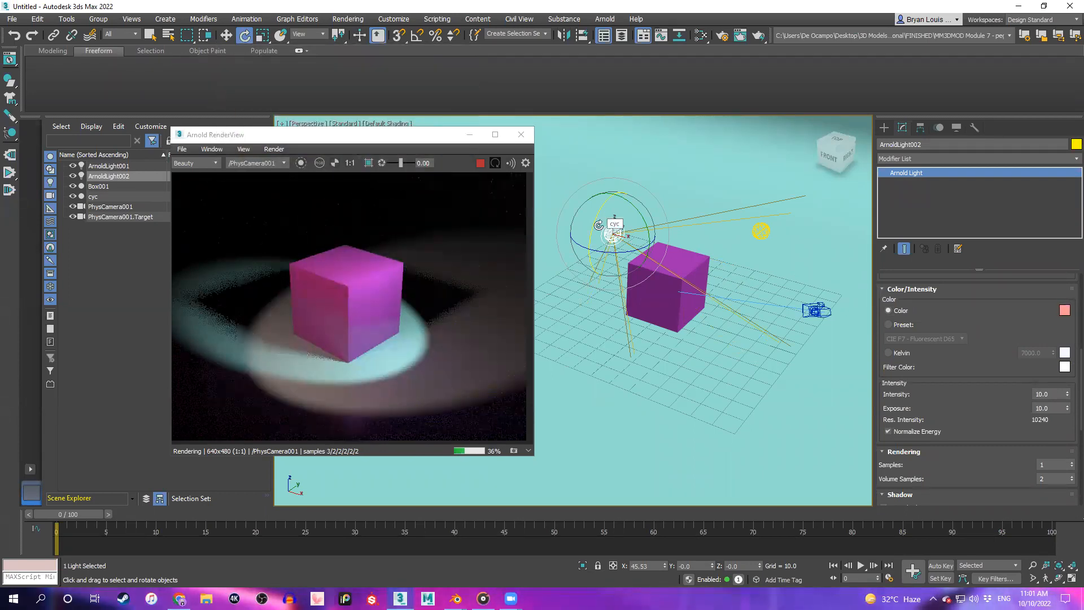
Change the second Arnold light's shape type from Spot to Point
scroll(1016, 389, "up", 3)
scroll(1016, 389, "up", 3)
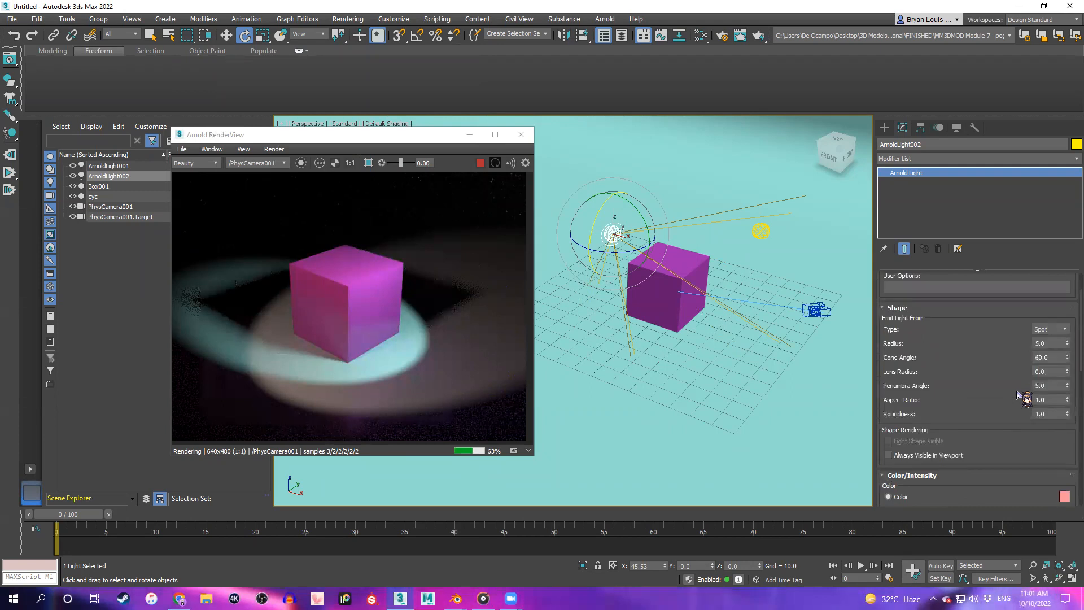
left_click(1054, 330)
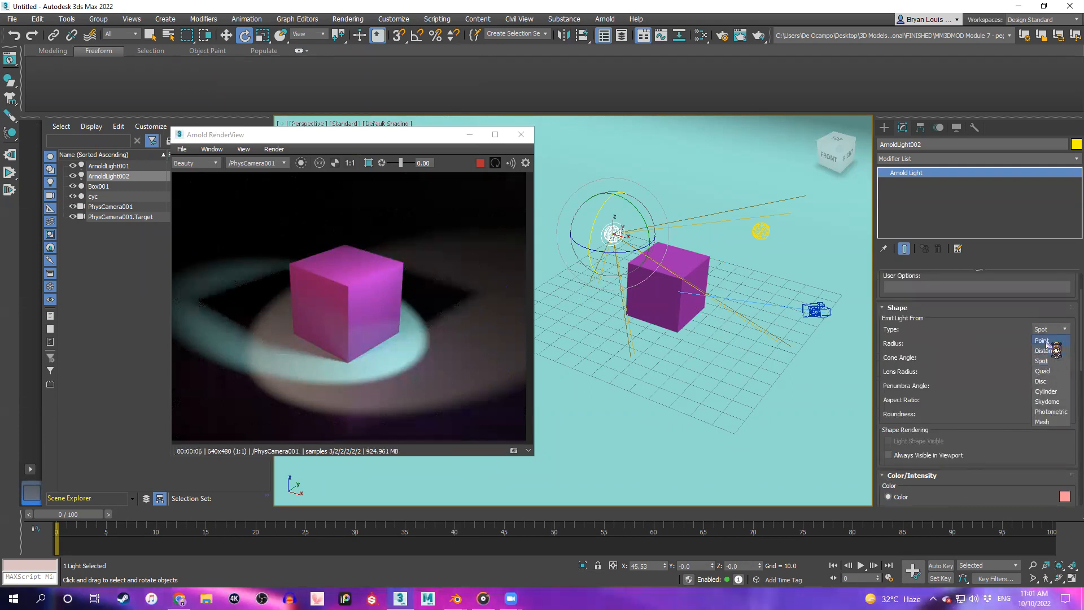
left_click(1043, 340)
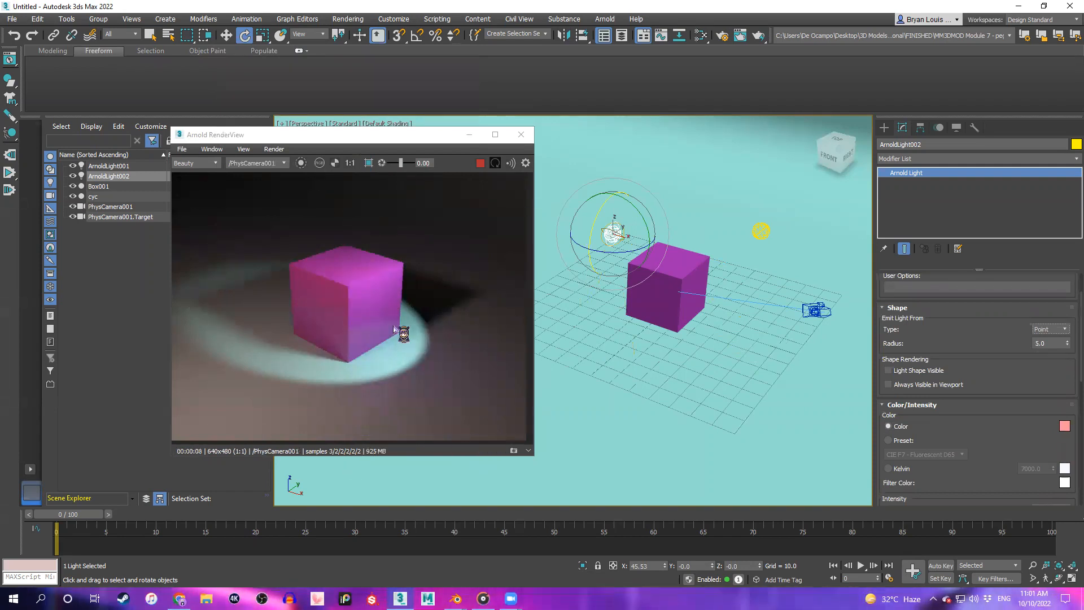
Examine the box's shading, highlights and cast shadow up close in the Arnold render
scroll(350, 326, "up", 2)
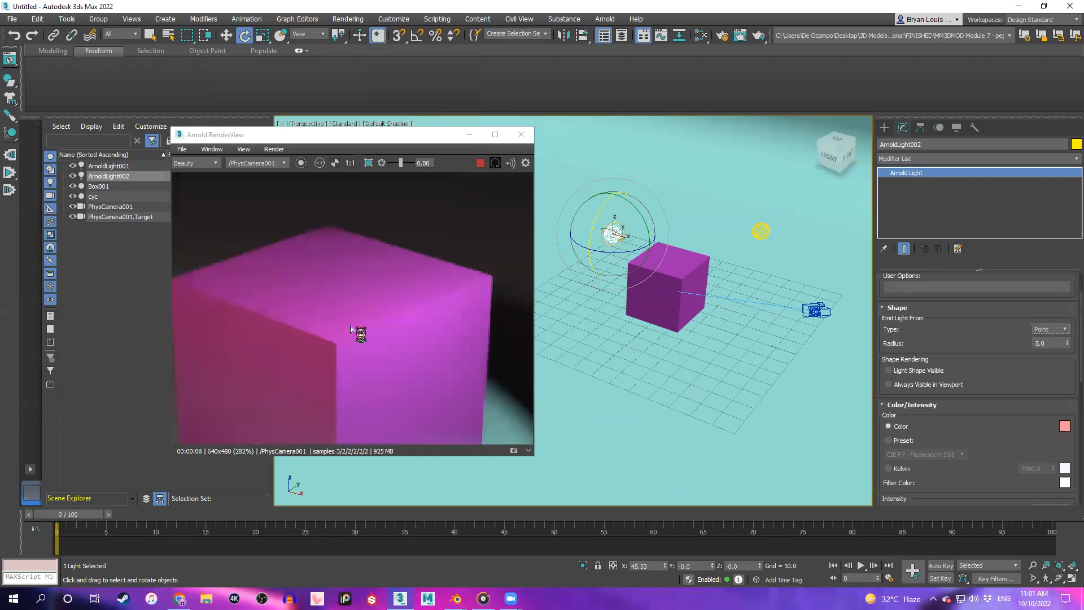
scroll(339, 331, "down", 1)
scroll(338, 331, "down", 1)
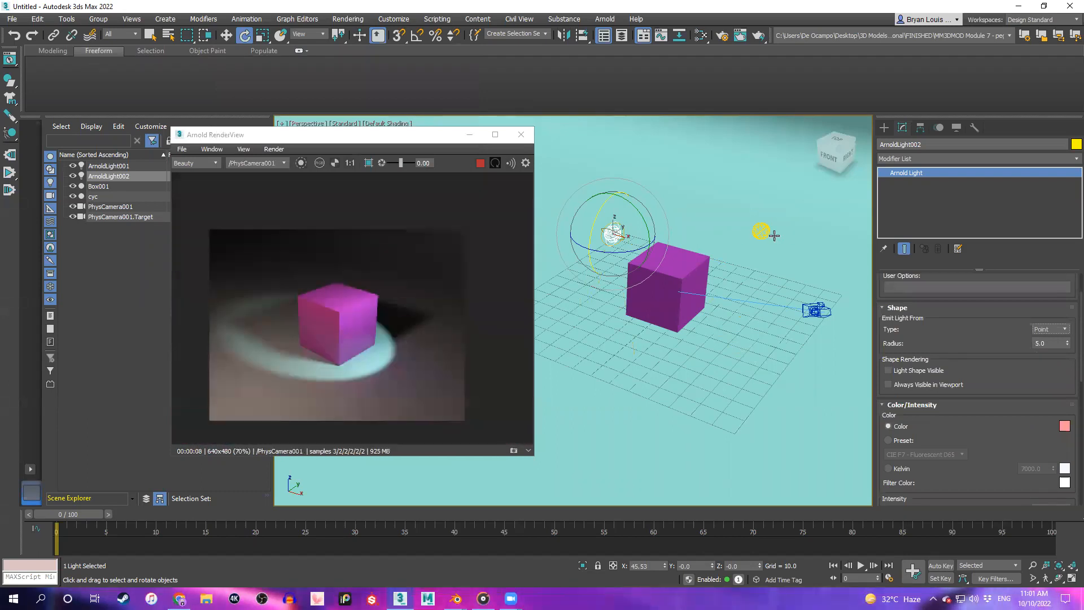
scroll(328, 330, "up", 3)
scroll(389, 302, "down", 2)
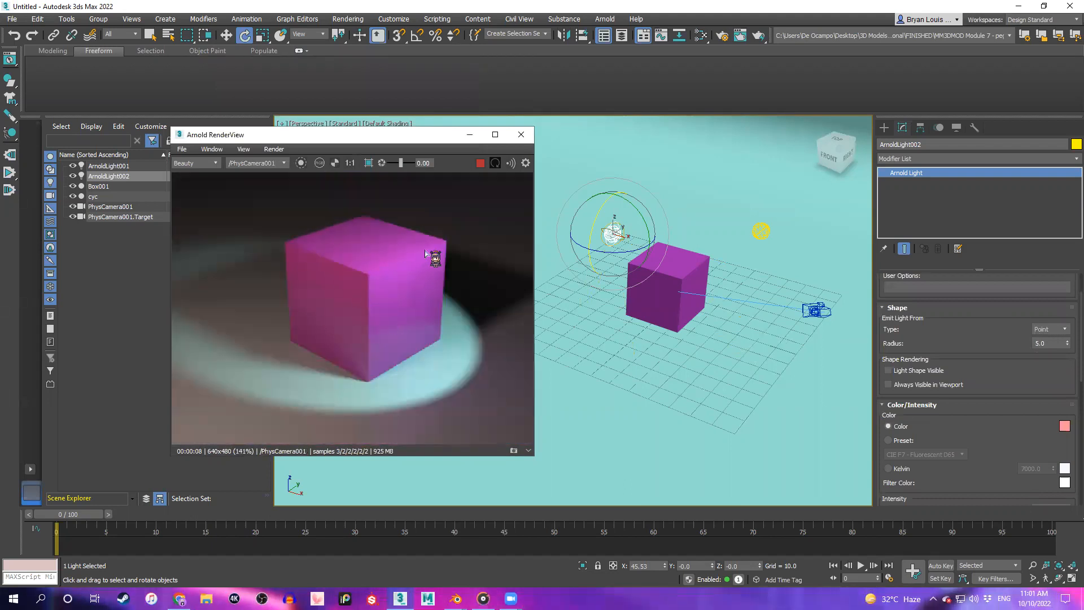
scroll(367, 276, "down", 1)
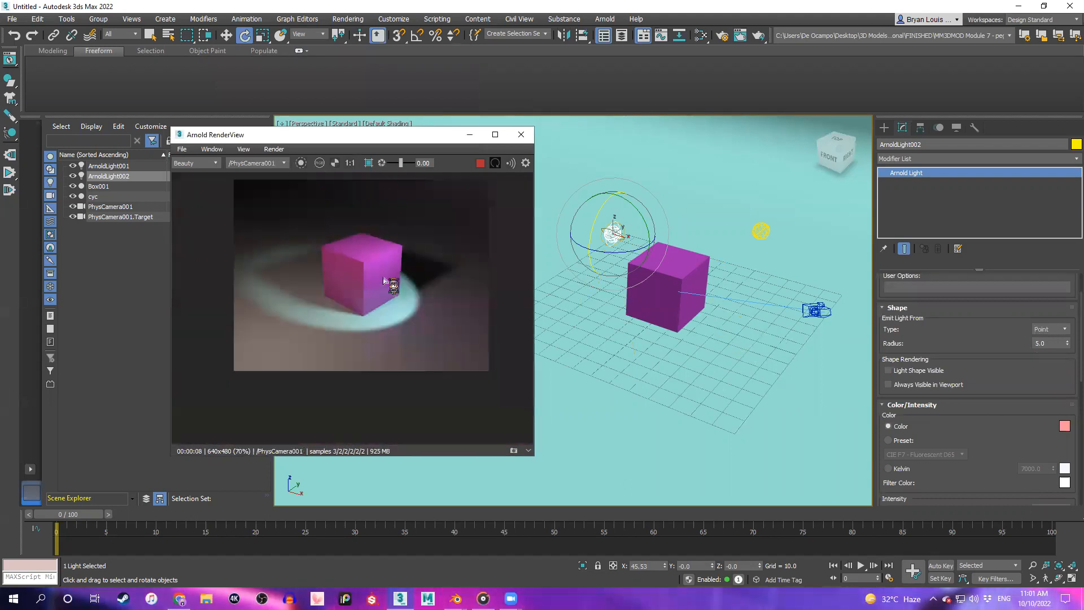
scroll(383, 277, "up", 2)
scroll(380, 272, "down", 2)
scroll(389, 275, "up", 1)
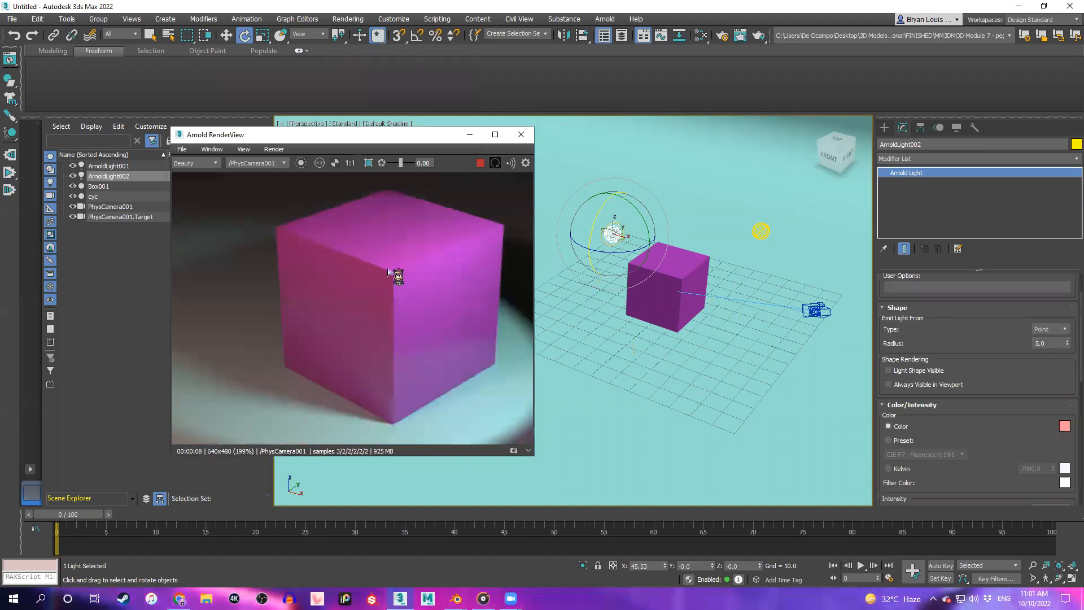
scroll(361, 298, "down", 2)
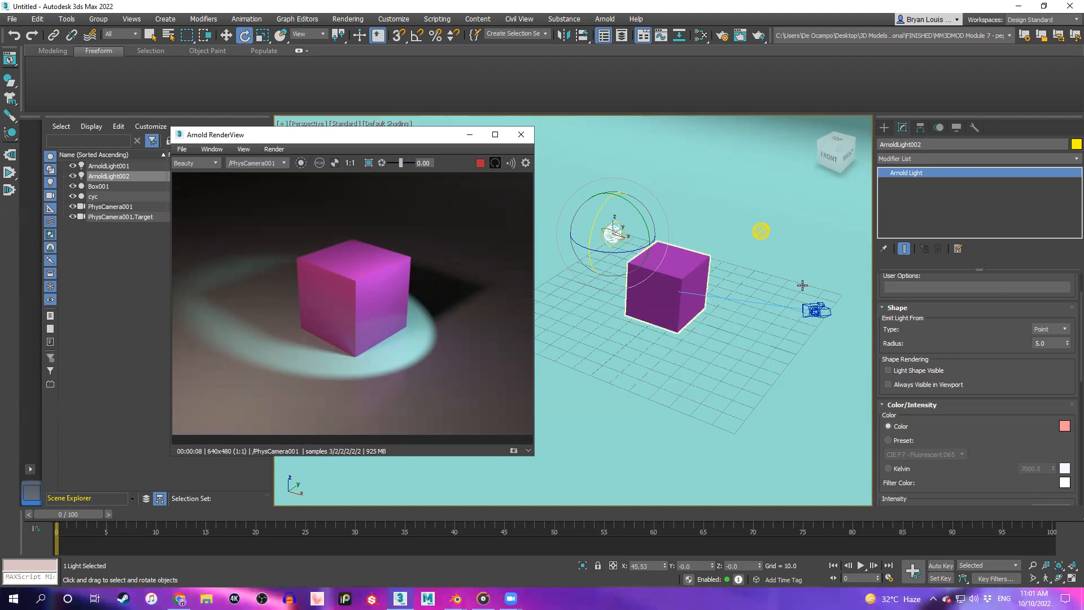
Bring up the light creation options and move the Arnold render window clear of the box and lights in the viewport
scroll(986, 314, "up", 3)
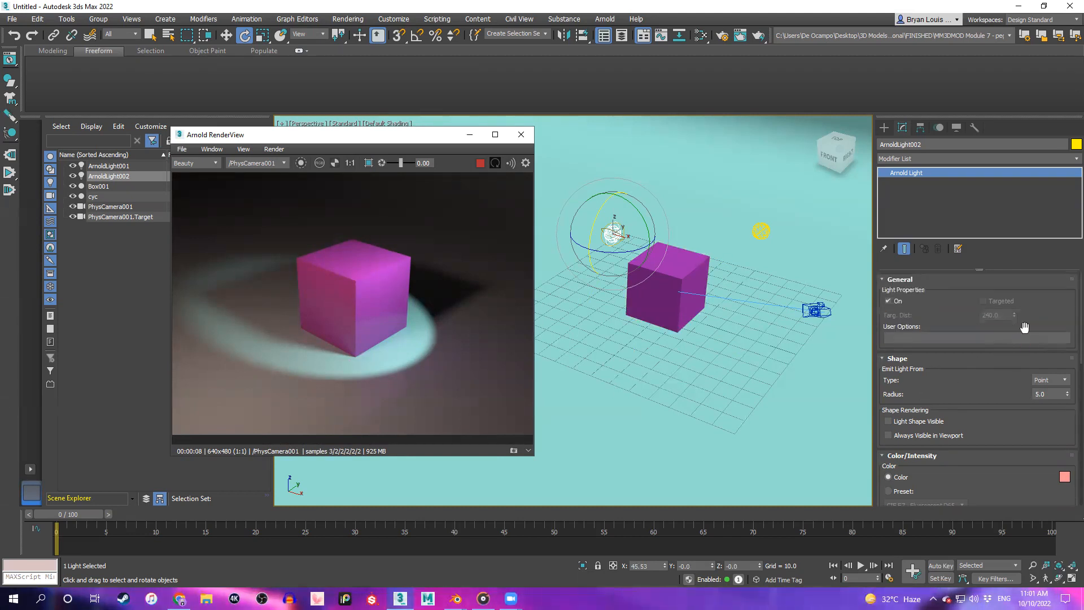
left_click(884, 128)
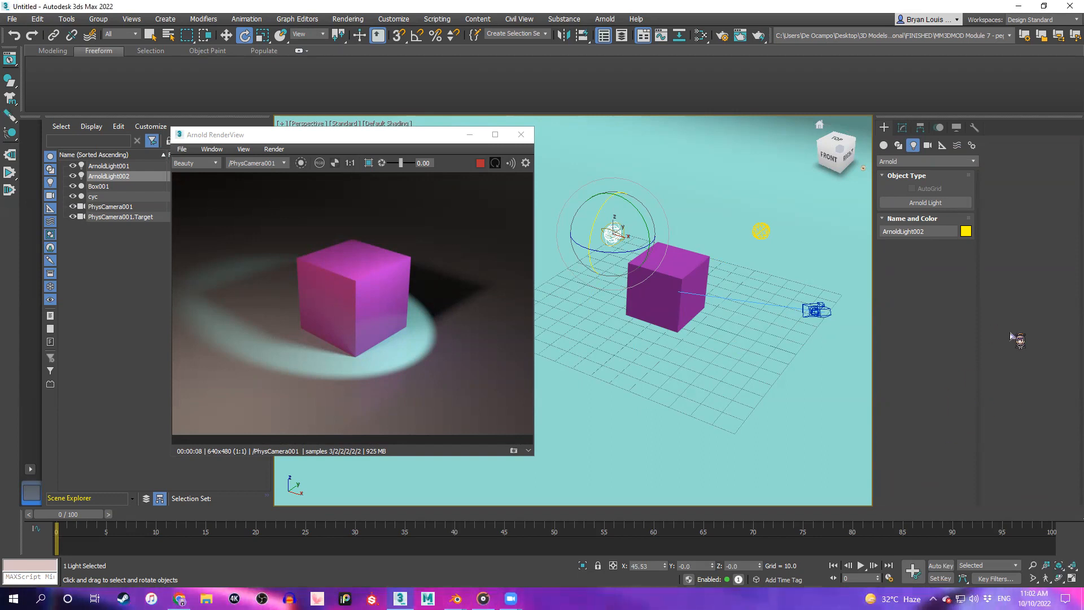
left_click(300, 137)
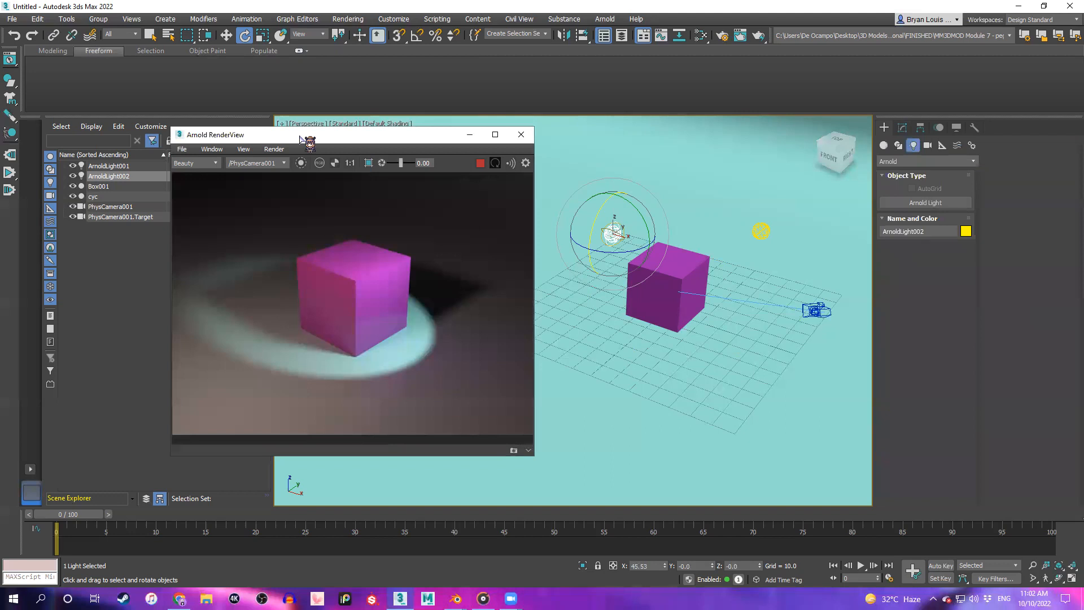
left_click_drag(300, 136, 181, 162)
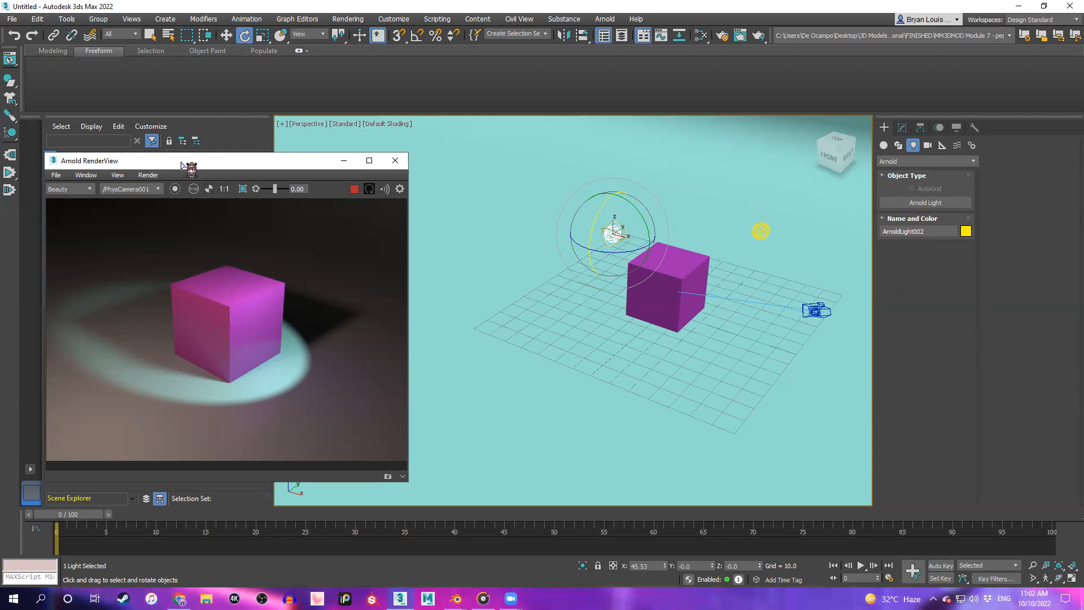
Review the available light categories: Photometric, Standard and Arnold
left_click(971, 161)
left_click(971, 161)
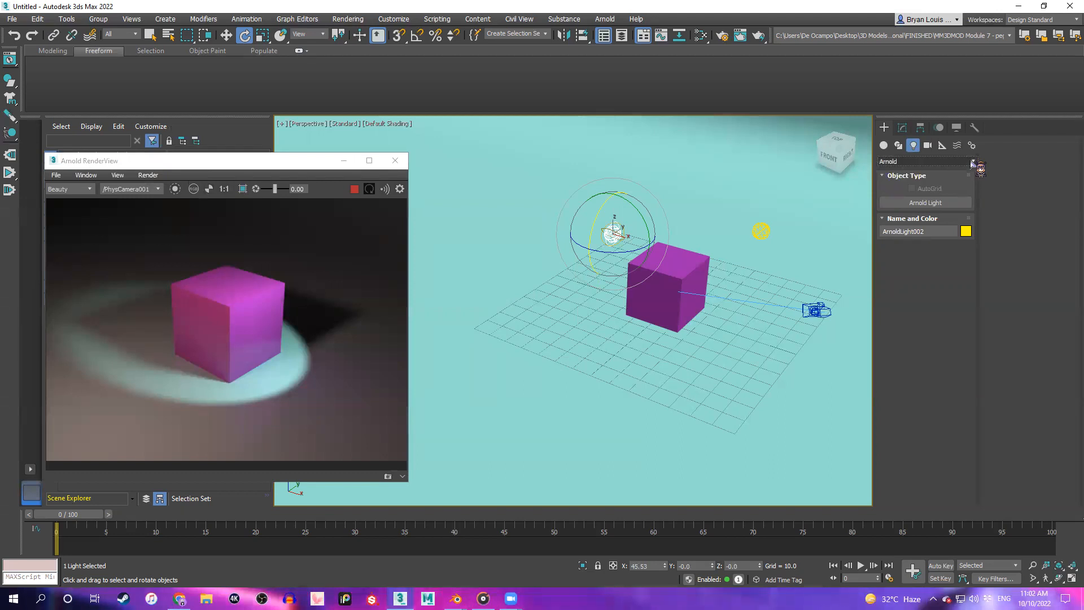
left_click(971, 161)
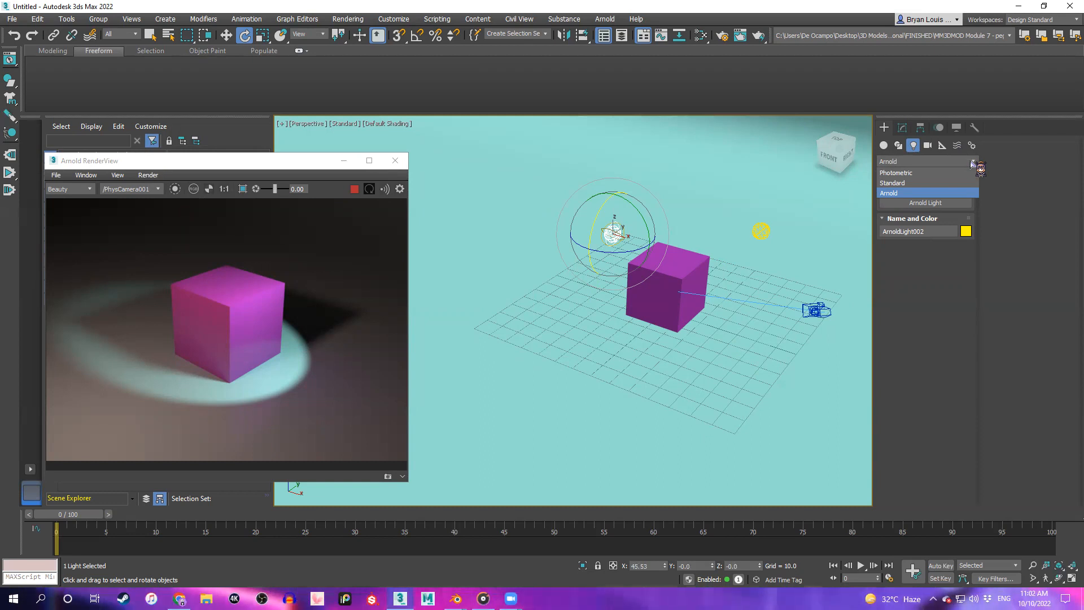
left_click(971, 162)
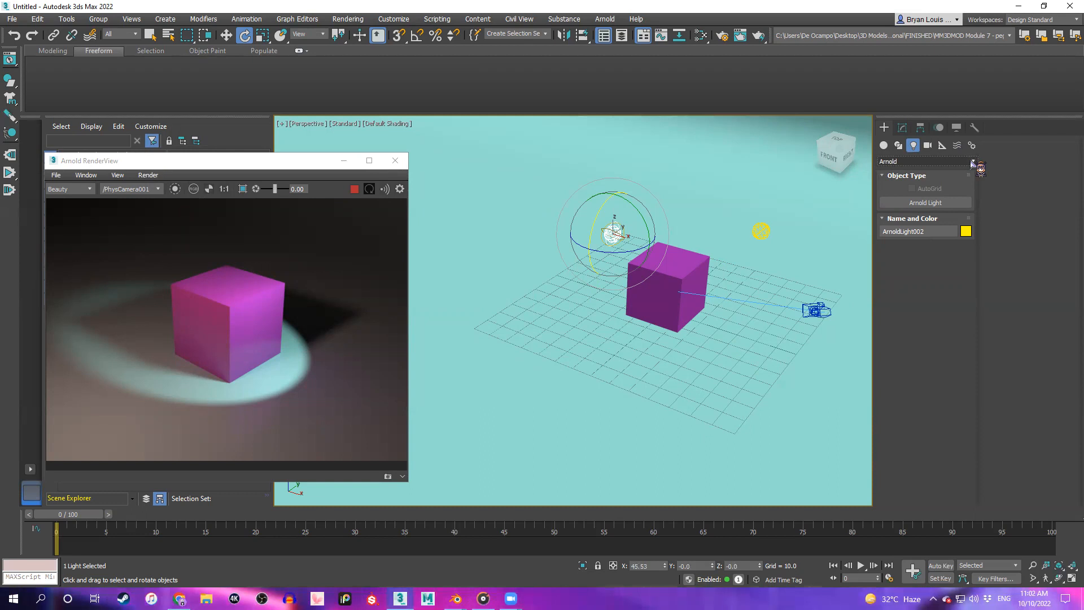
left_click(971, 162)
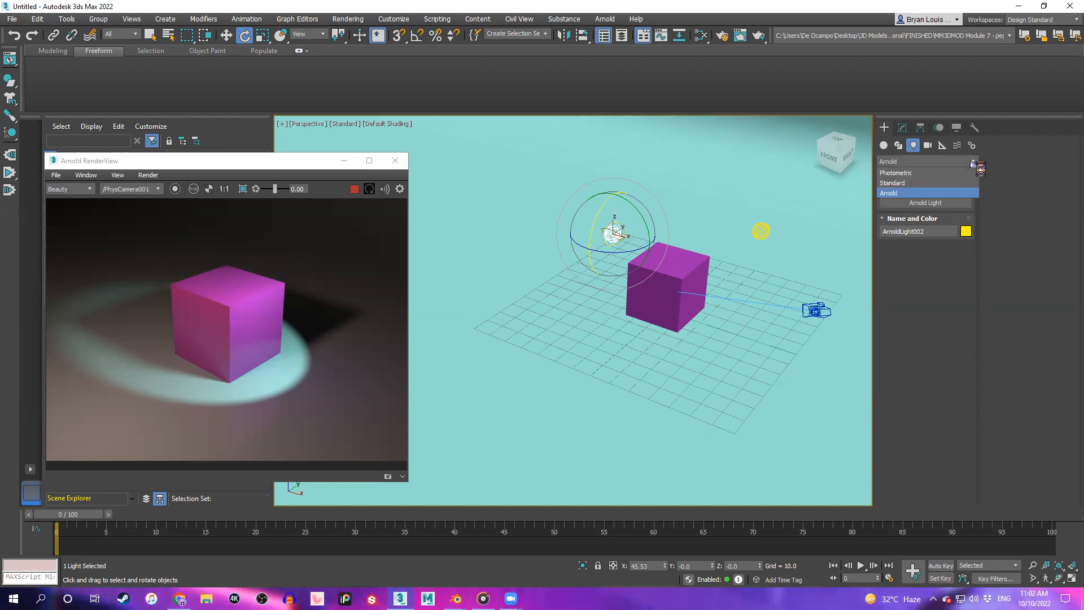
left_click(971, 162)
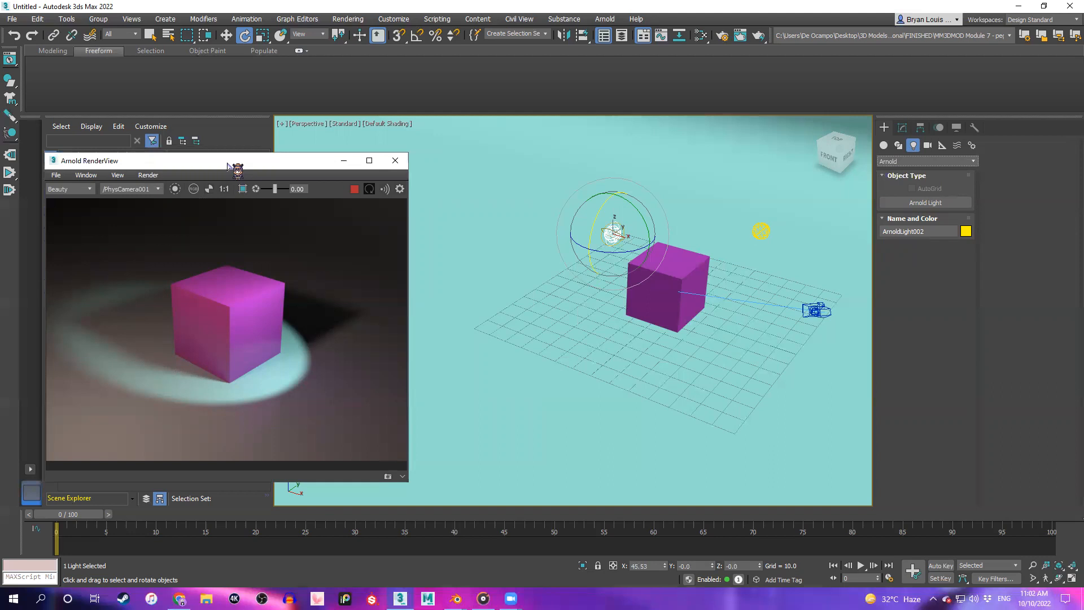
left_click_drag(228, 166, 227, 167)
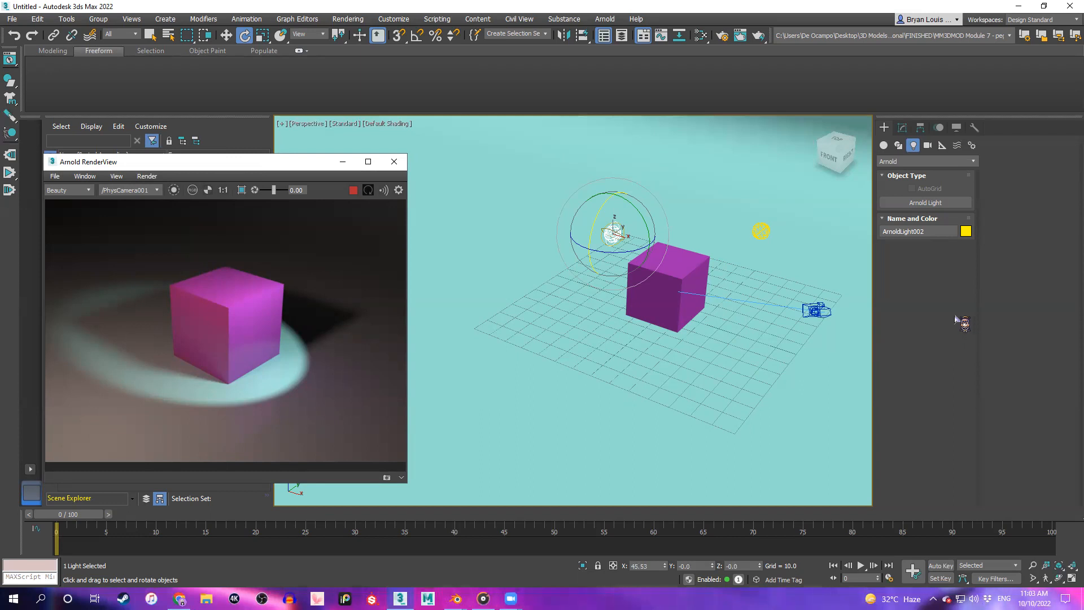
left_click(935, 163)
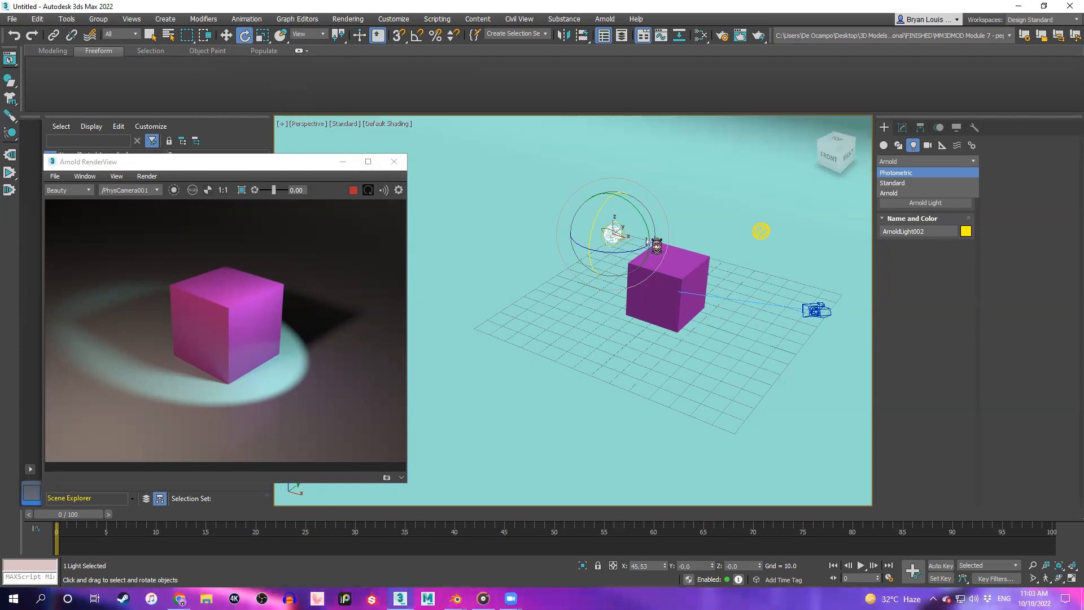
Delete both Arnold lights from the scene
left_click(796, 266)
left_click(765, 233)
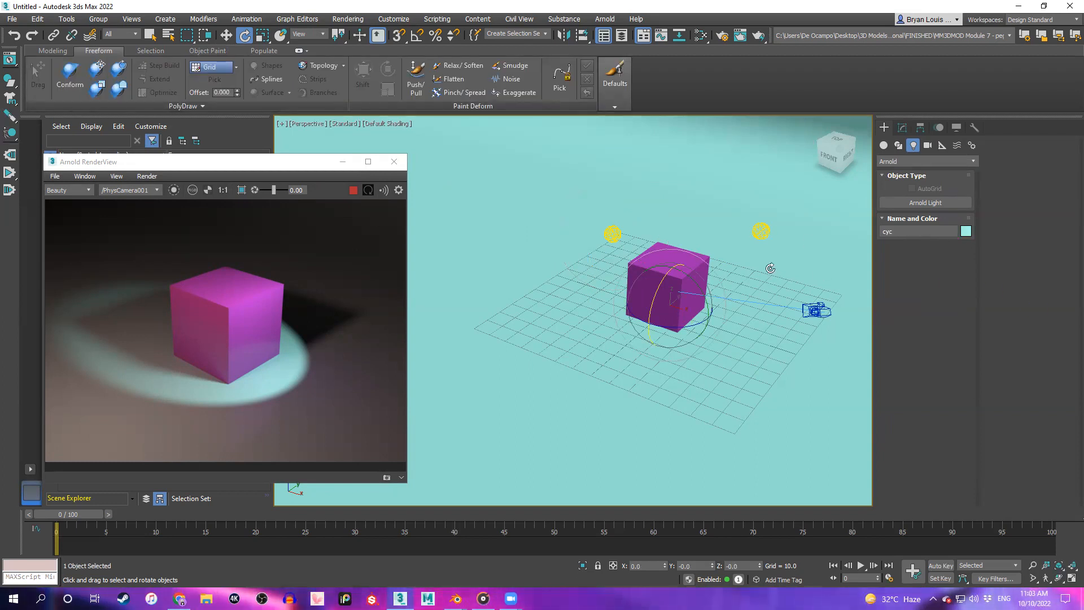
left_click(763, 231)
key("Delete")
left_click(615, 235)
key("Delete")
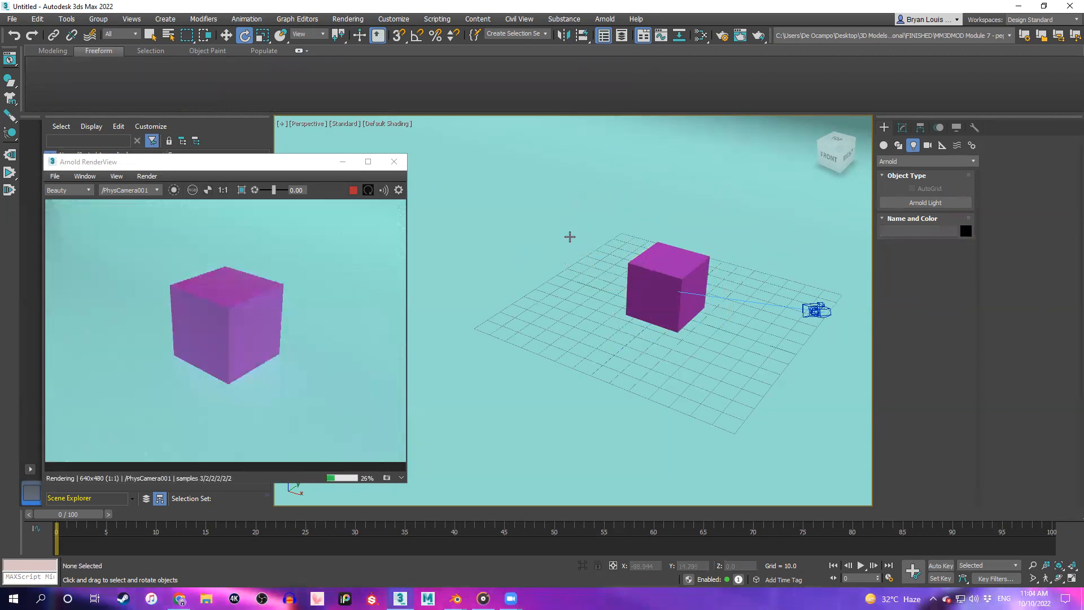
Switch the light category to Photometric and stop the interactive Arnold render
left_click(951, 162)
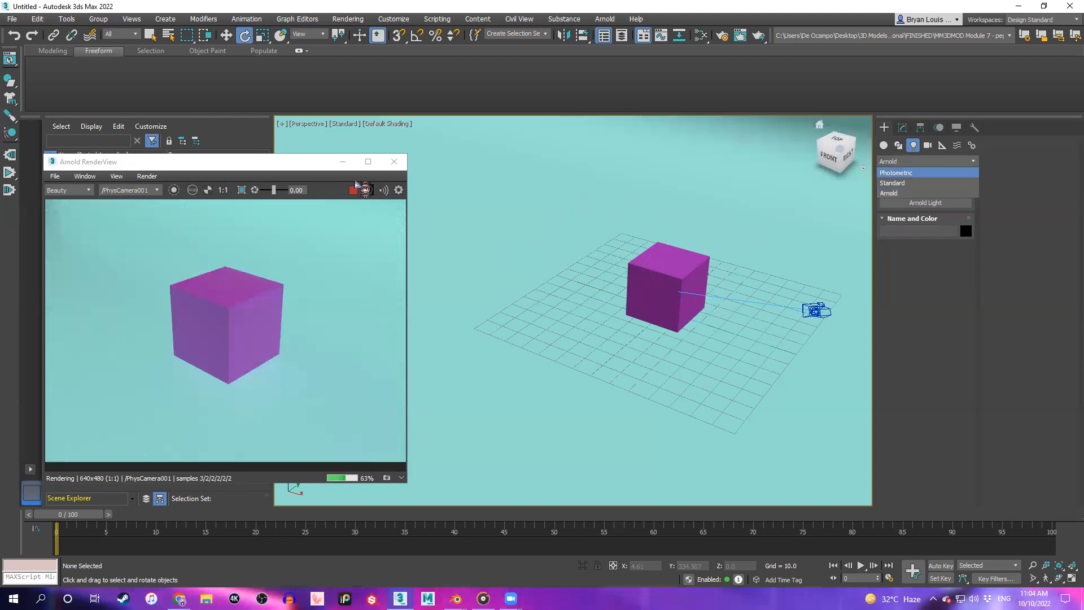
left_click(906, 172)
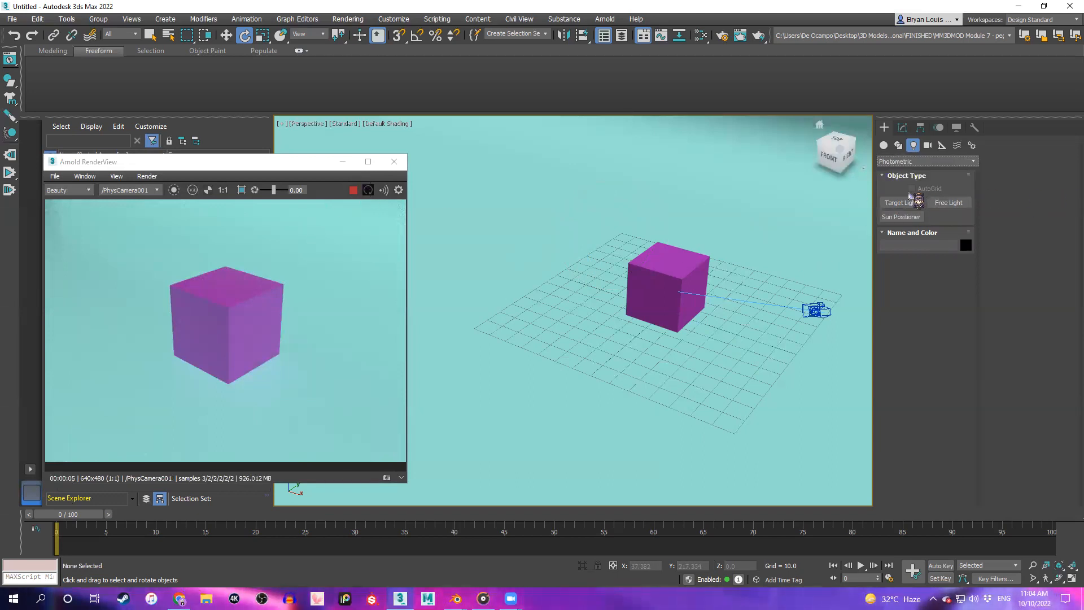
left_click(949, 203)
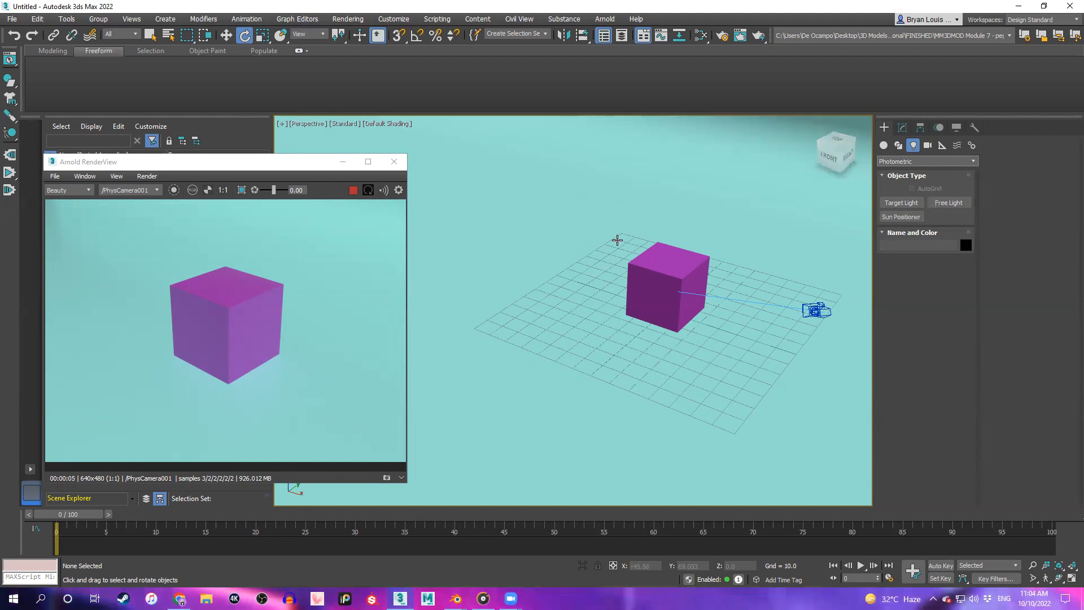
middle_click_drag(670, 235, 339, 225, "alt")
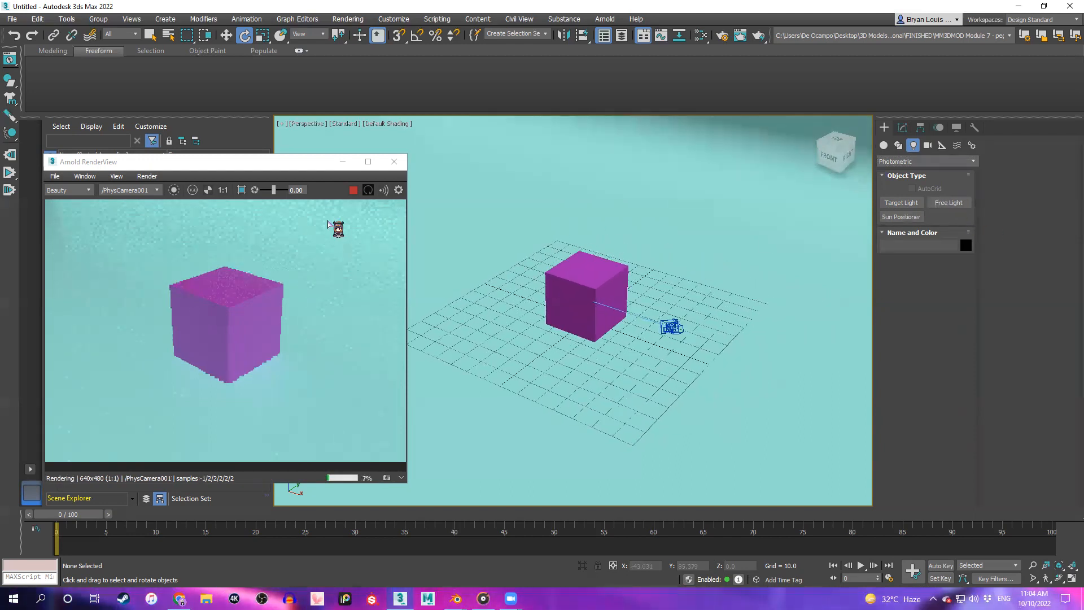
left_click(353, 190)
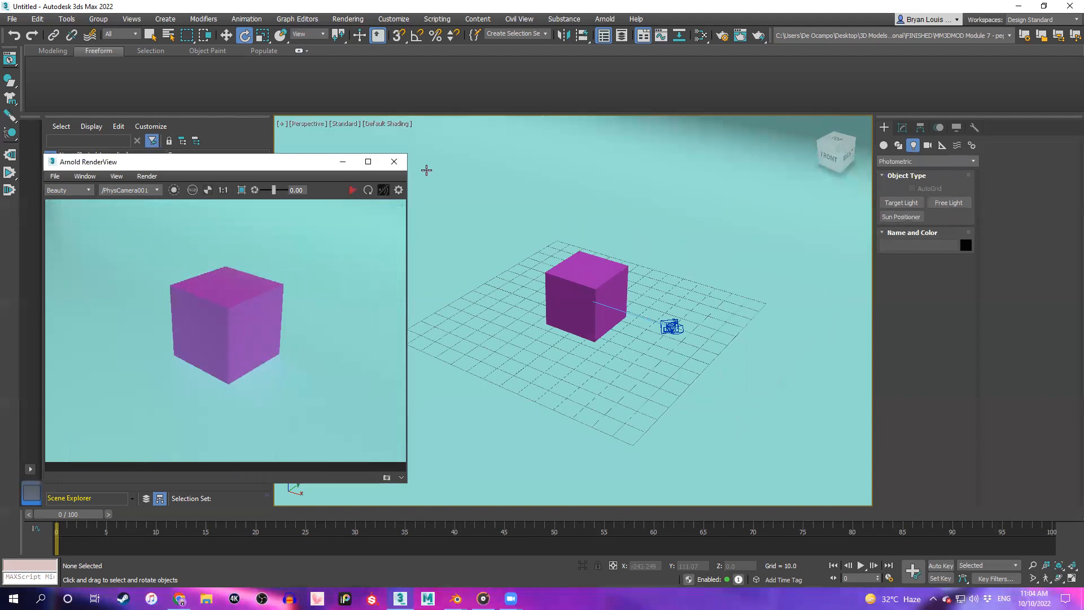
Create a photometric Free Light on the grid behind the camera, accepting the recommended Physical Camera Exposure Control
left_click(931, 204)
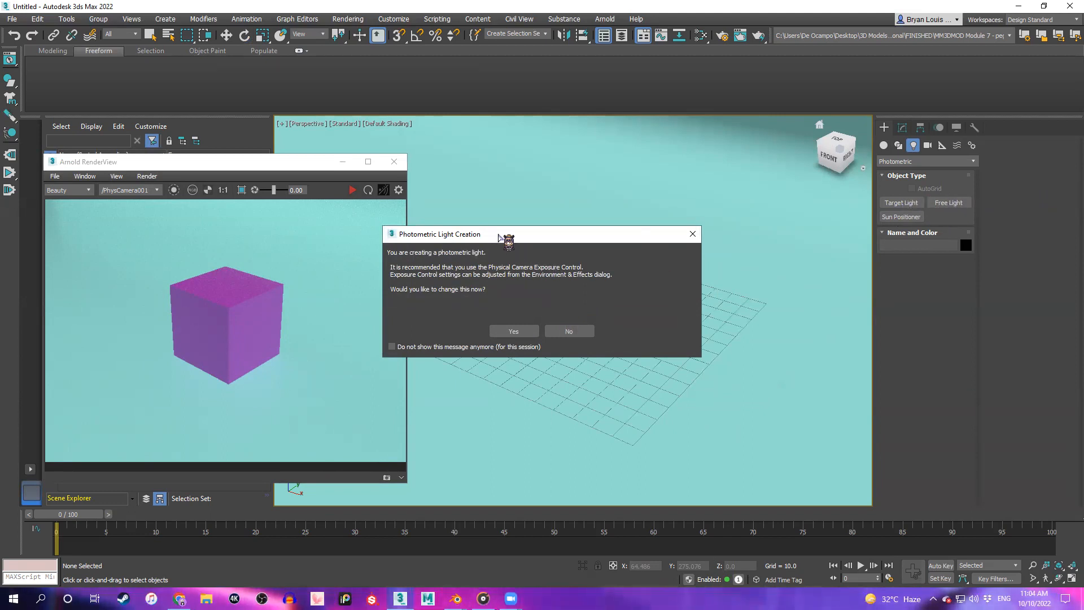
left_click_drag(499, 234, 560, 224)
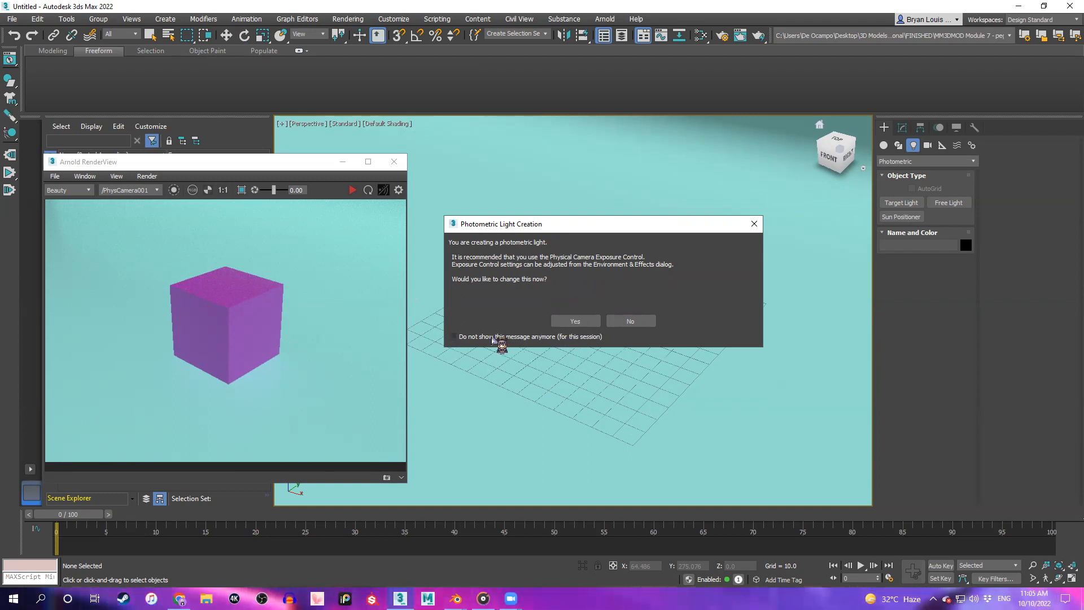
left_click(577, 322)
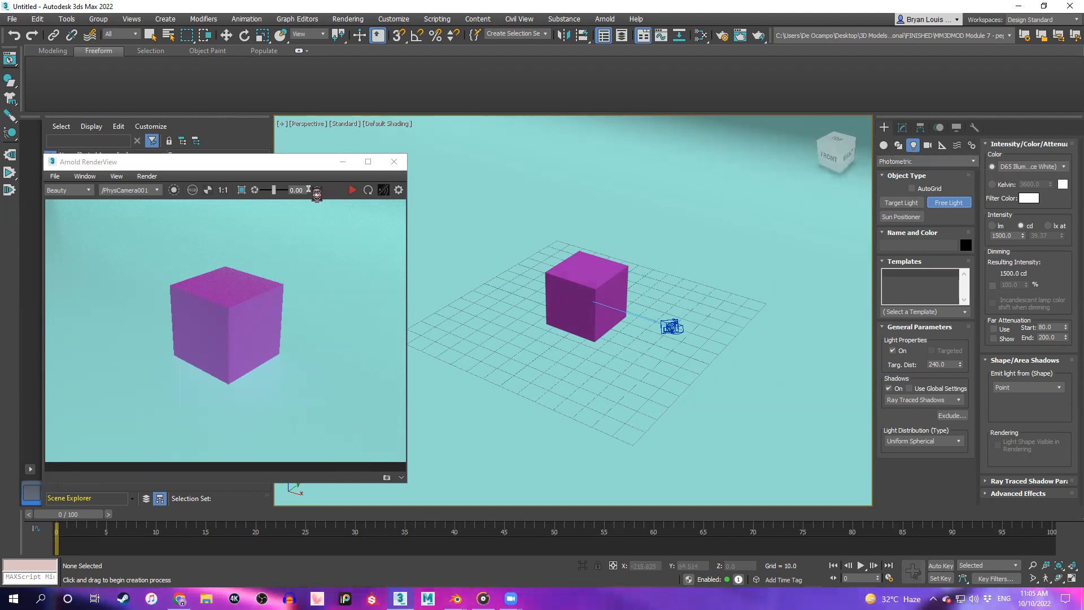
left_click_drag(226, 167, 229, 170)
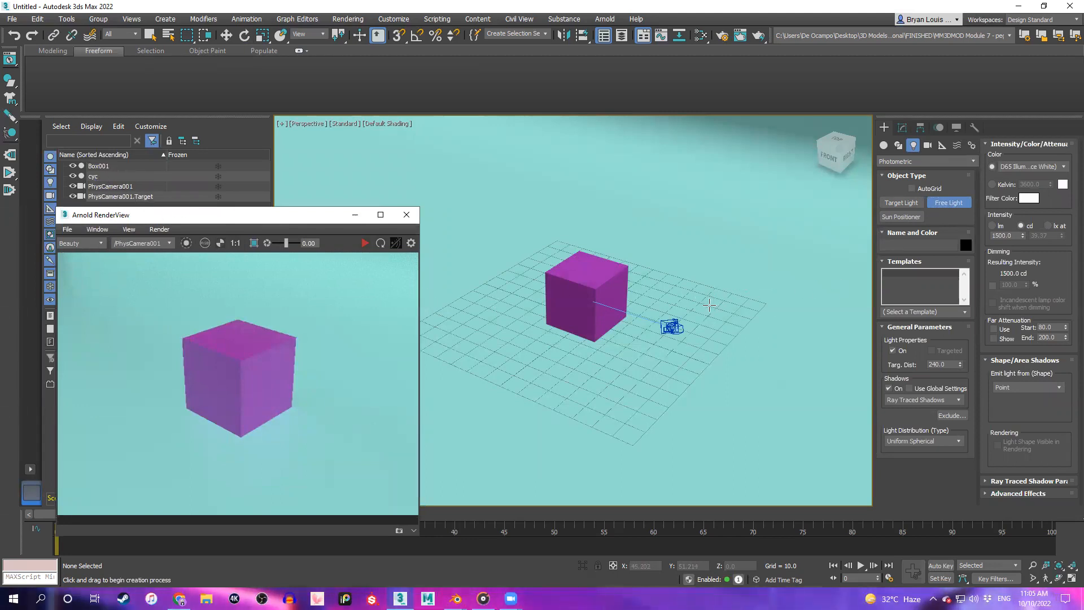
left_click(709, 304)
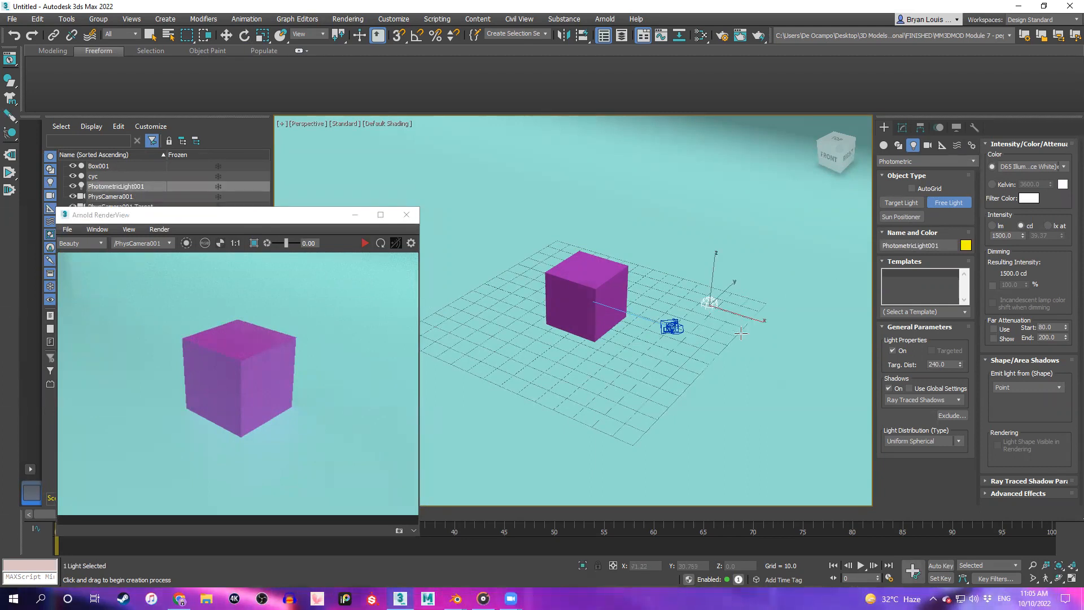
right_click(728, 313)
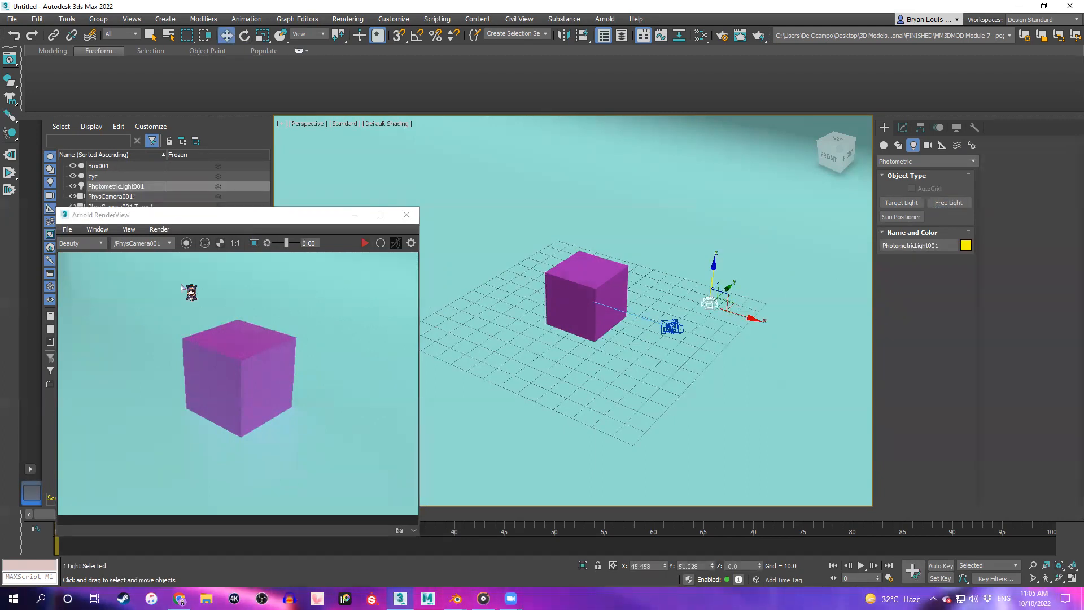
Restart the interactive render and move the photometric light to about X 2.1, Y -37.4, Z 51.9, beside the box's top
left_click(366, 244)
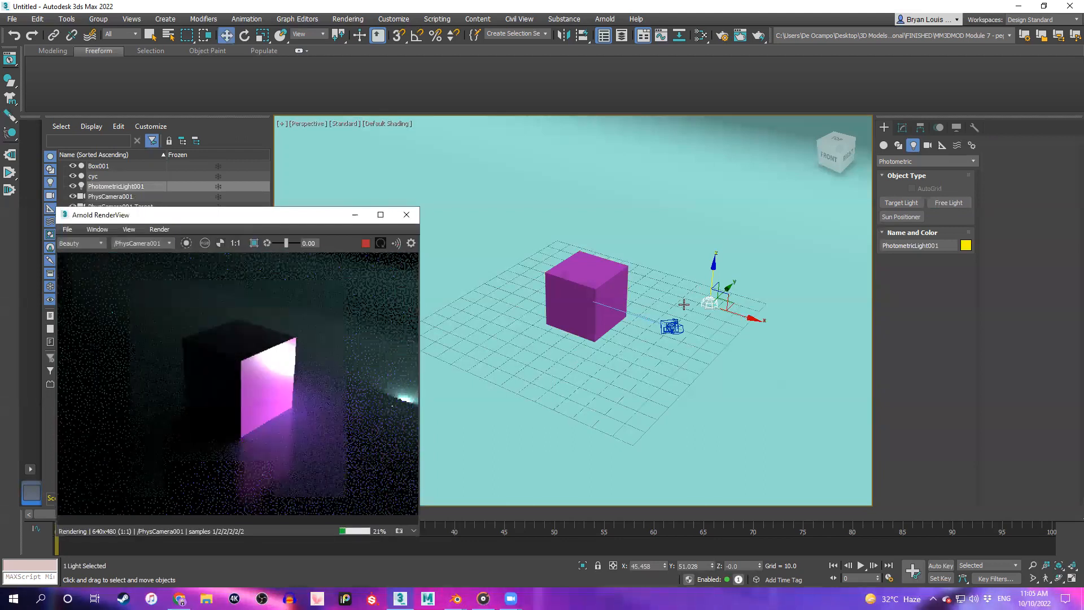
left_click_drag(714, 268, 568, 261)
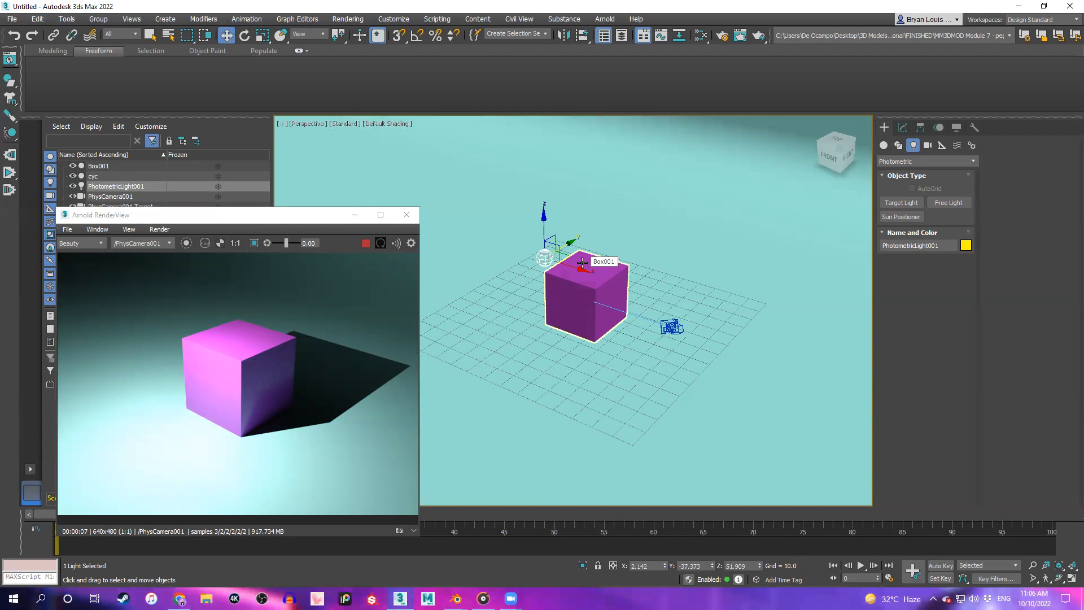
Nudge the photometric light to about X 1.7 and turn on its Targeted property
mouse_move(582, 262)
left_mouse_down()
mouse_move(587, 277)
mouse_move(565, 274)
left_mouse_up()
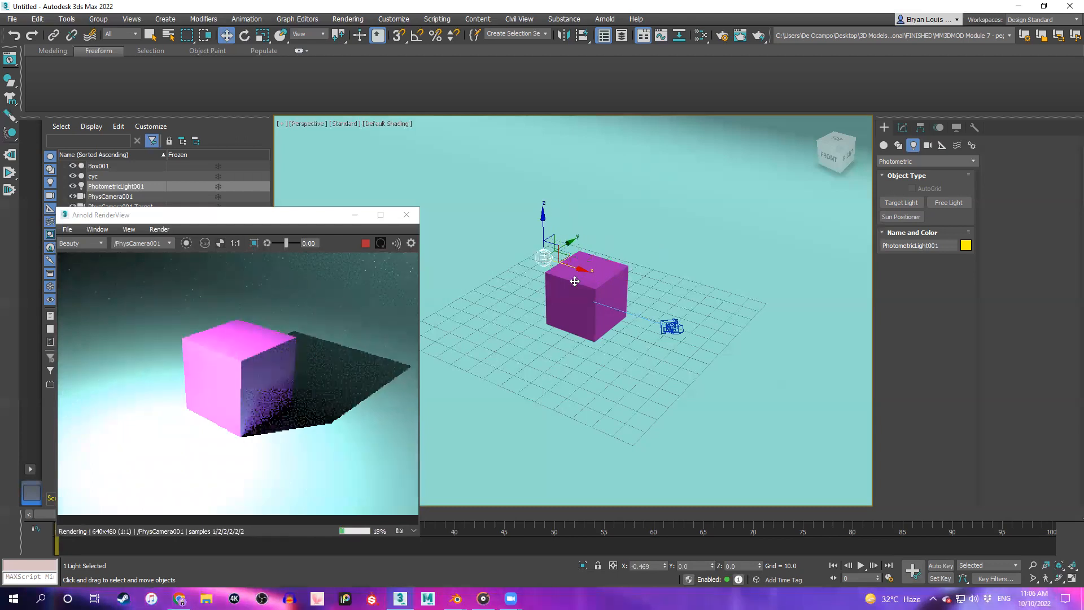
left_click(902, 128)
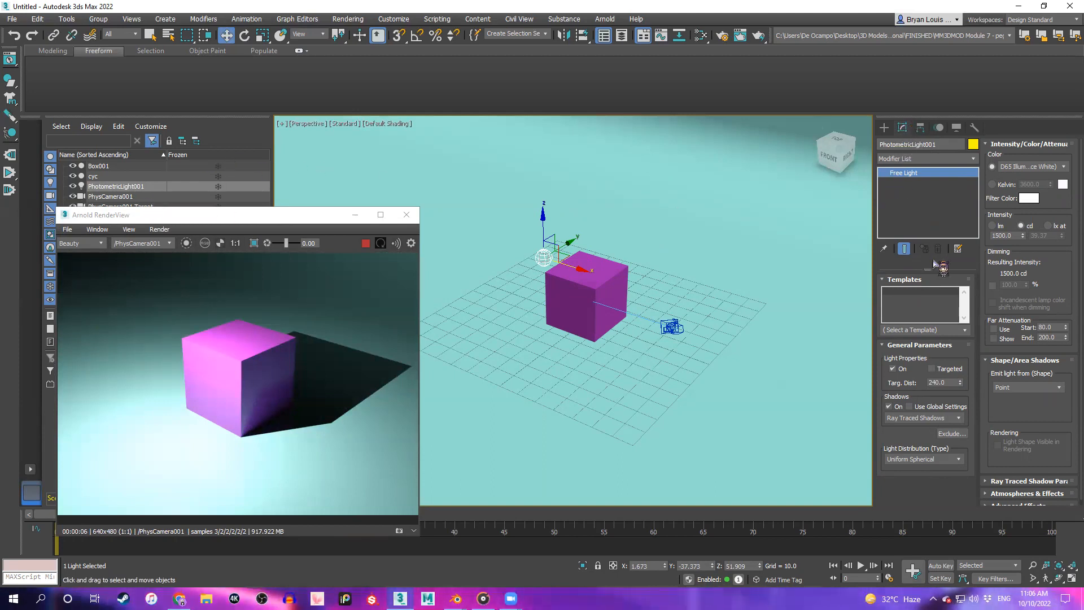
left_click(888, 129)
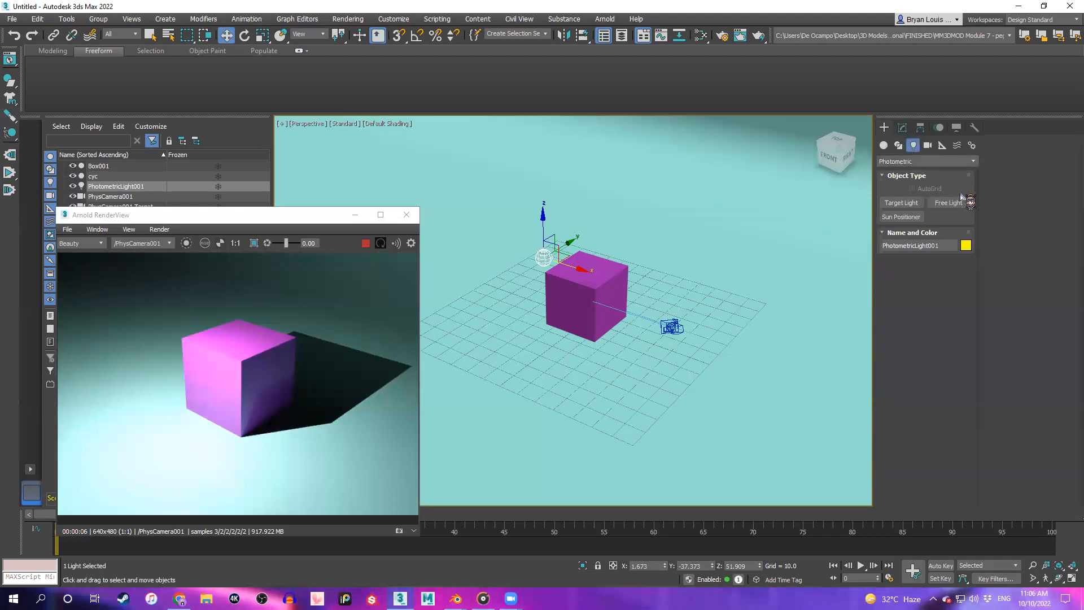
left_click(903, 130)
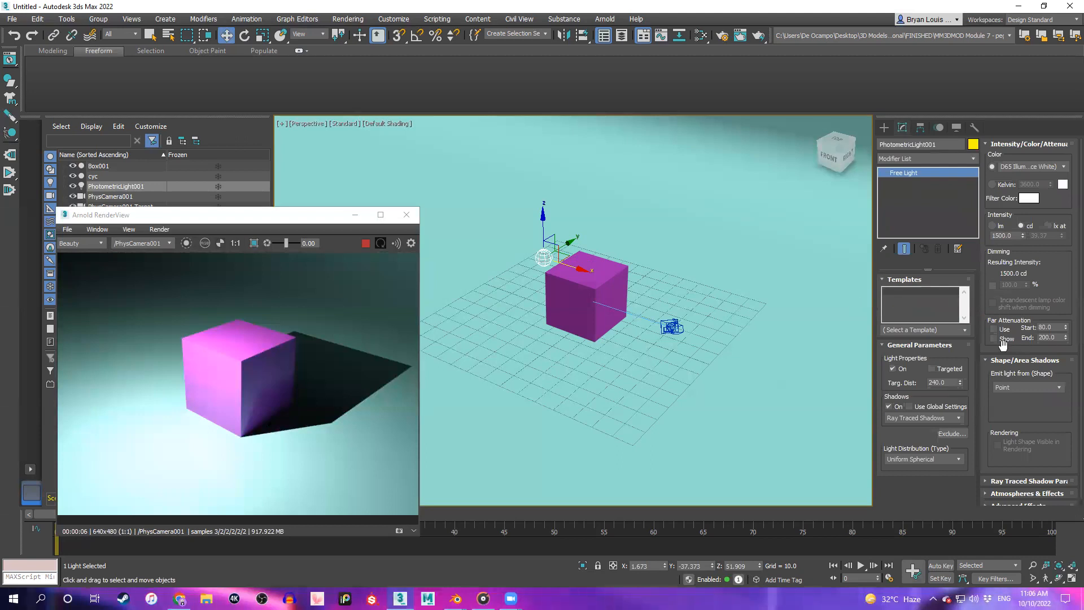
left_click(933, 369)
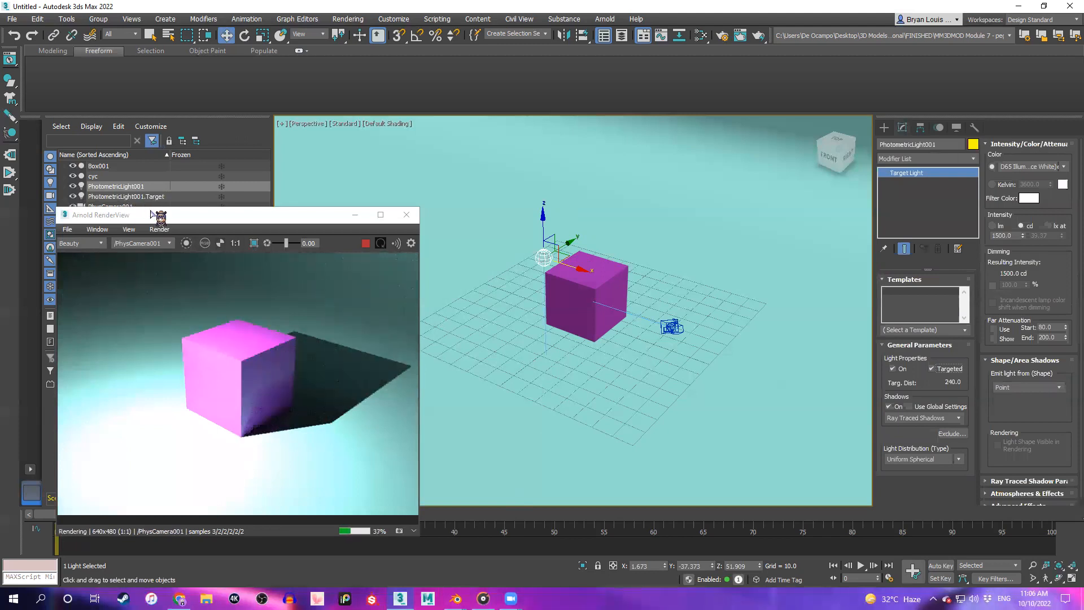
Uncover the object list and move the light's target up into the box at about X 1.7, Y -5.4, Z 14.1
left_click_drag(151, 212, 156, 231)
left_click(136, 196)
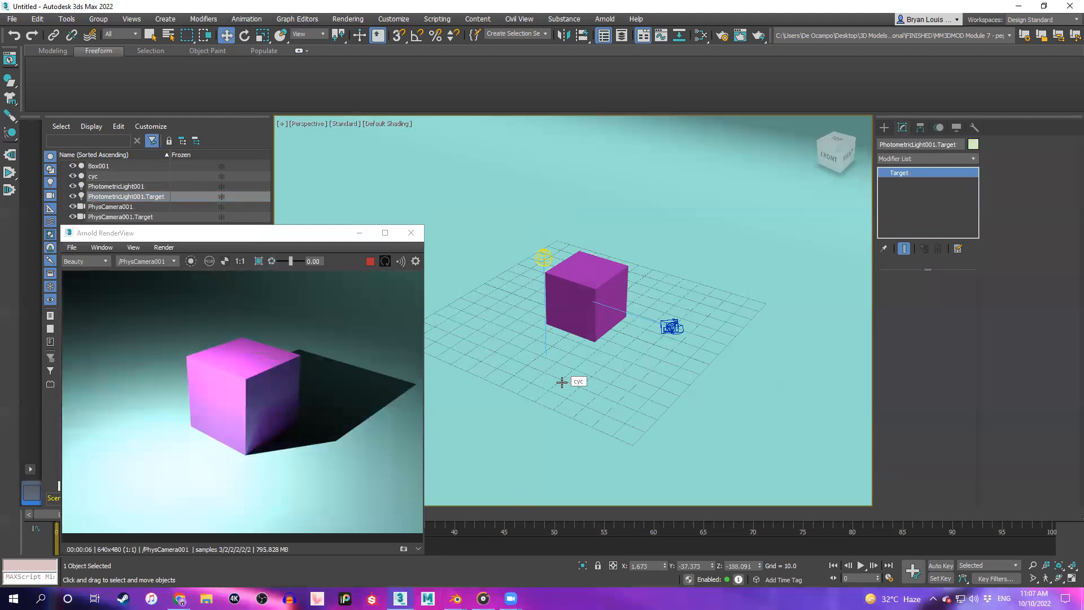
scroll(551, 378, "down", 2)
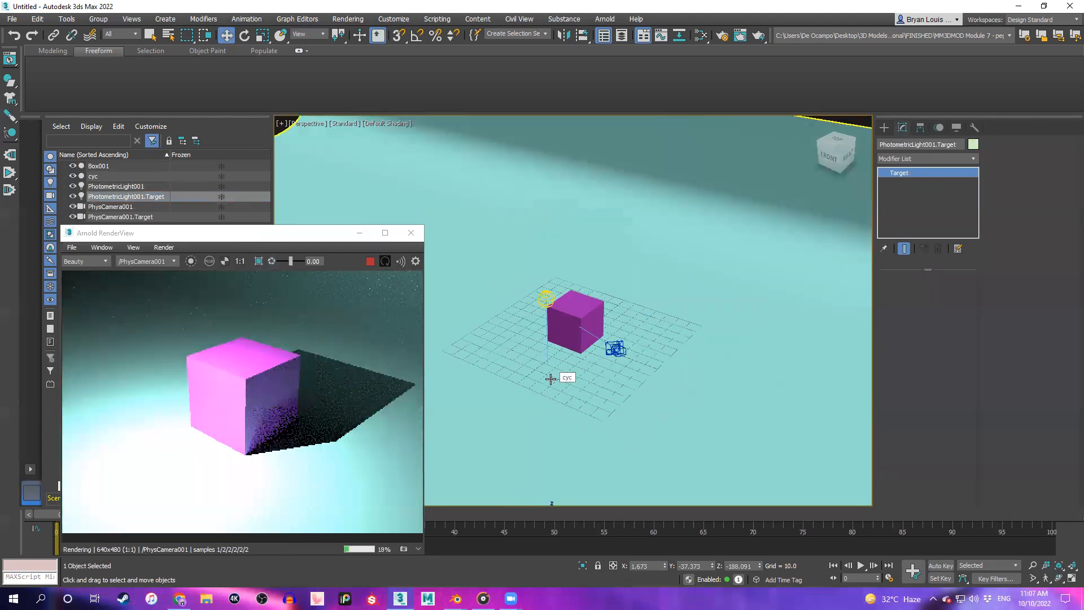
scroll(533, 375, "down", 3)
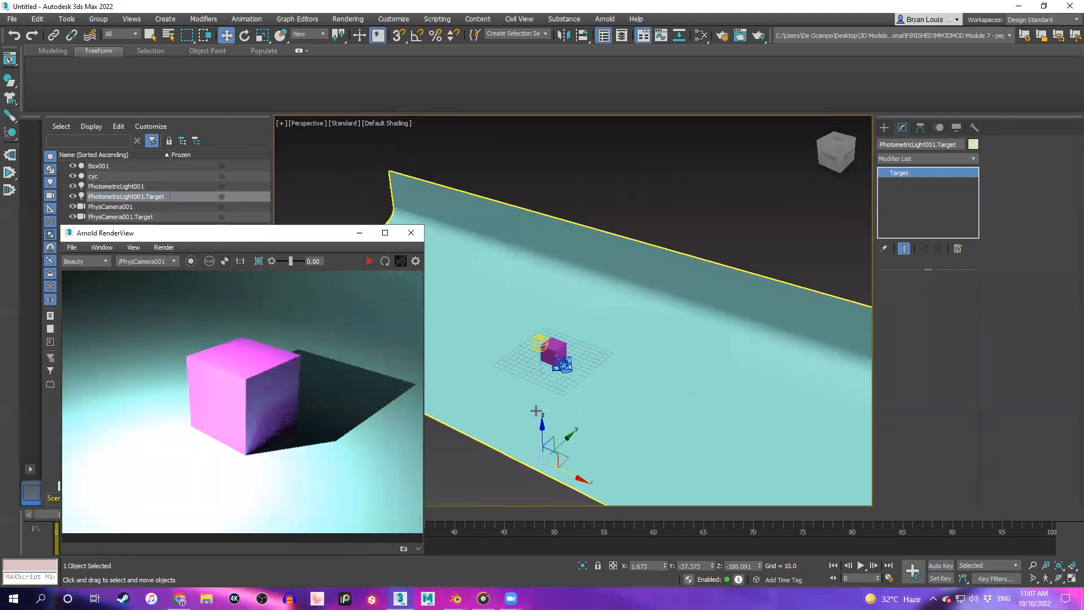
left_click_drag(542, 422, 543, 362)
scroll(543, 362, "up", 4)
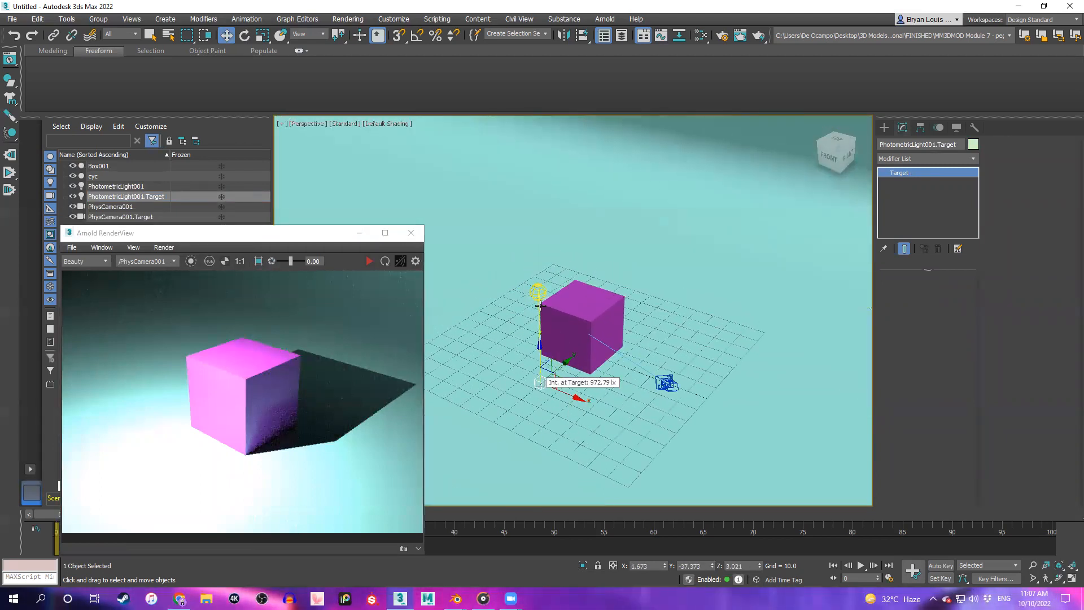
left_click_drag(538, 341, 608, 316)
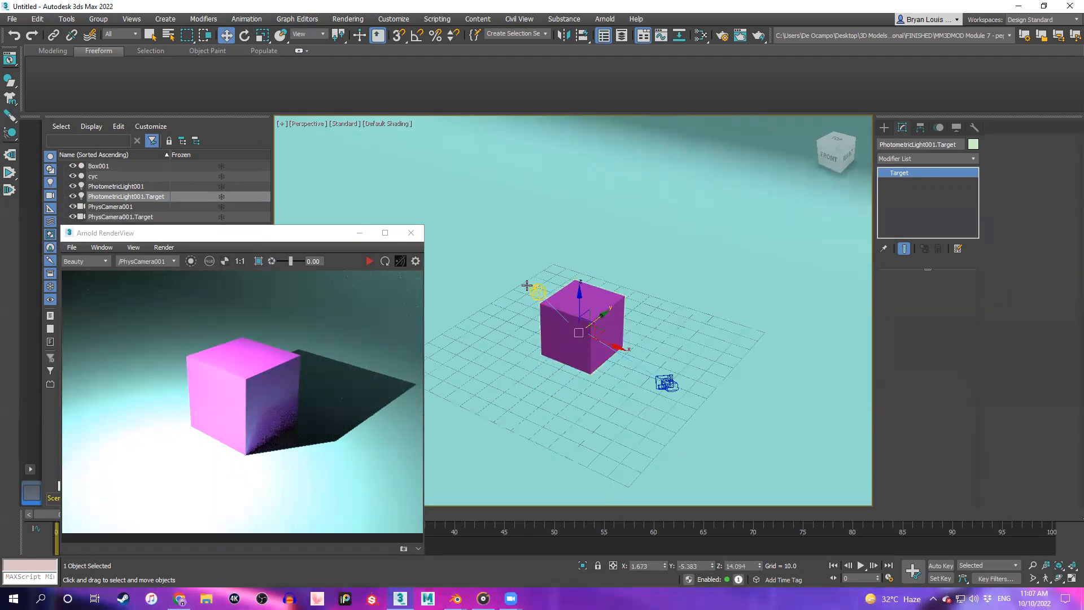
Pull the photometric light back from the box to about Y -71.3, Z 79.5 and restart the interactive render
left_click(538, 289)
left_click_drag(540, 270, 509, 251)
left_click(370, 261)
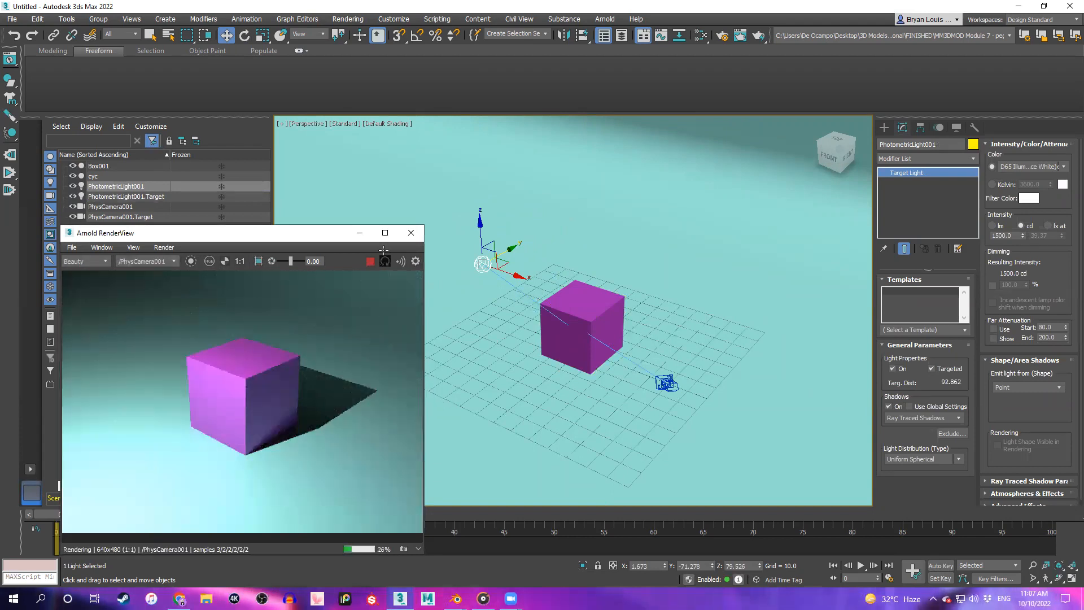
Lower the light's target to about X -10.8, Y -5.4, Z -2.3 and shift the light sideways
left_click(579, 302)
left_click_drag(579, 262, 565, 332)
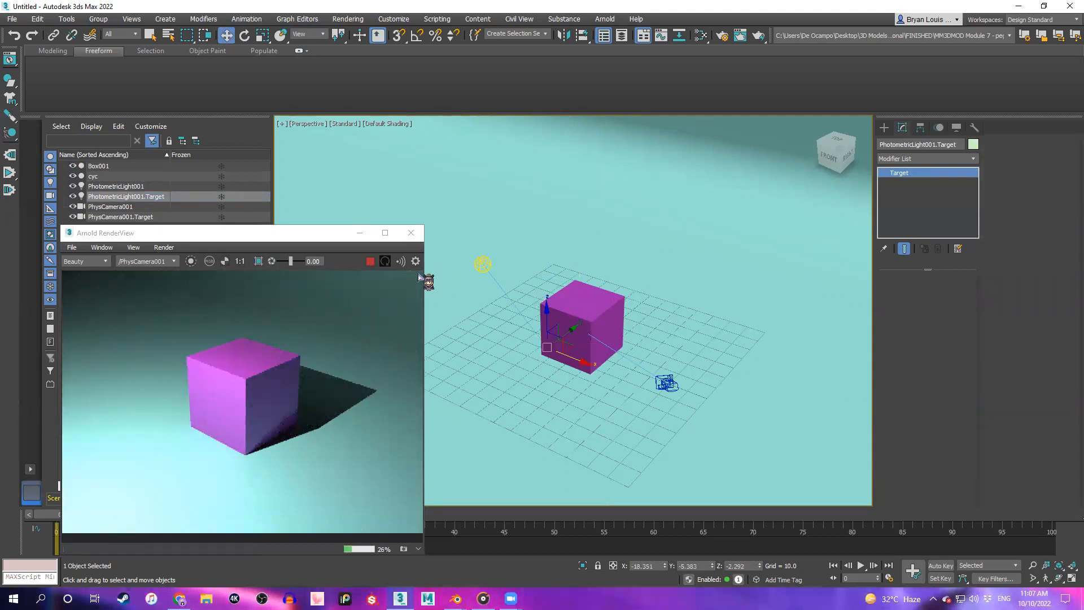
mouse_move(492, 273)
left_mouse_down()
mouse_move(562, 299)
mouse_move(681, 316)
mouse_move(599, 315)
mouse_move(483, 257)
left_mouse_up()
left_click(195, 197)
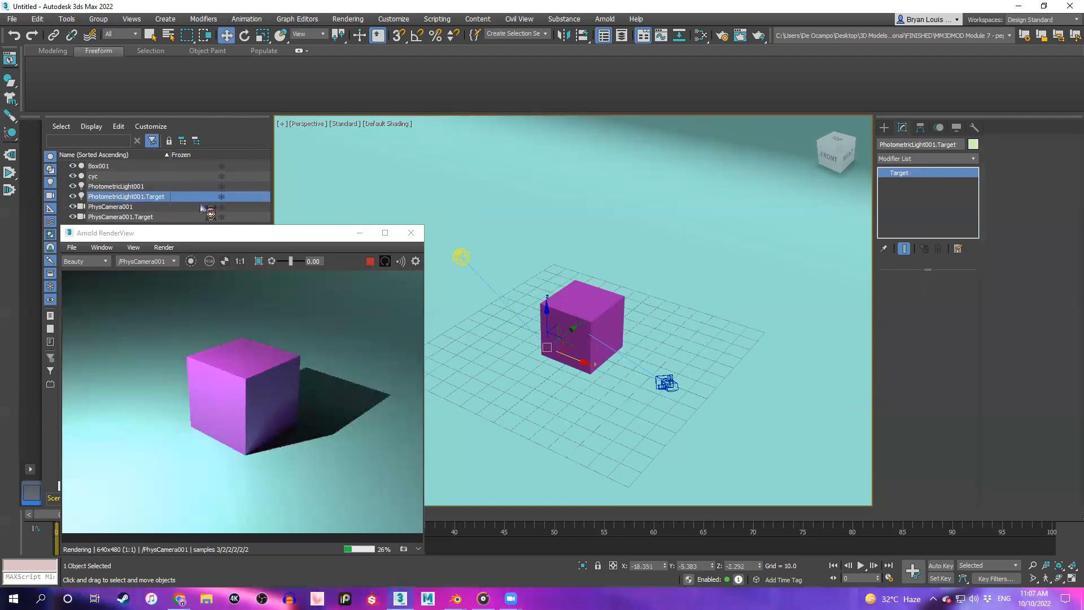
middle_click_drag(564, 347, 581, 355)
left_click_drag(596, 368, 599, 393)
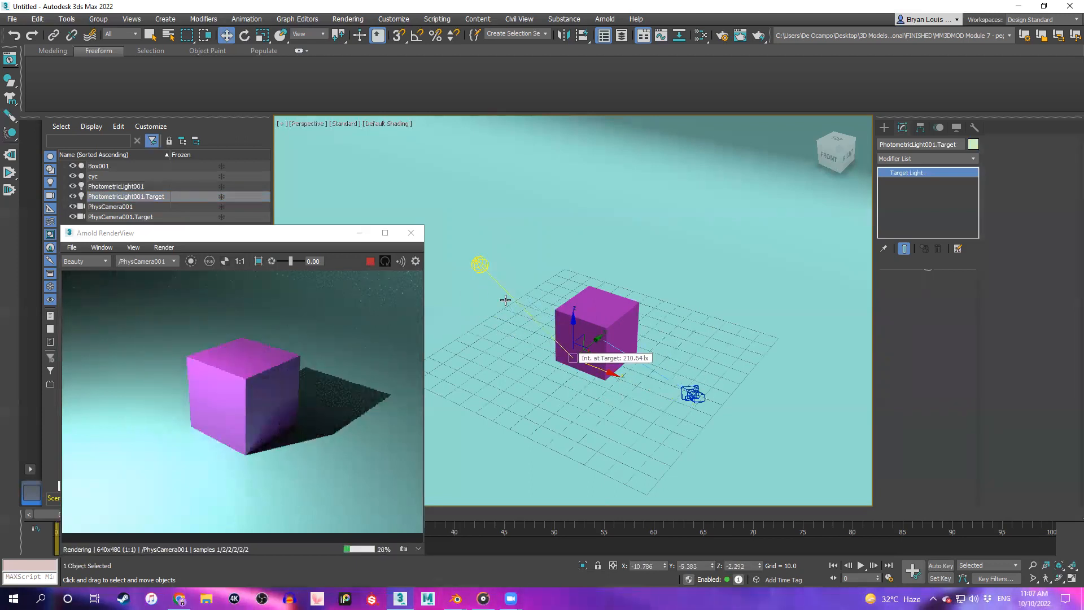
Shift the photometric light to about X -0.3 and its target to about X -30.6
left_click(479, 280)
mouse_move(508, 276)
left_mouse_down()
mouse_move(609, 288)
mouse_move(504, 262)
left_mouse_up()
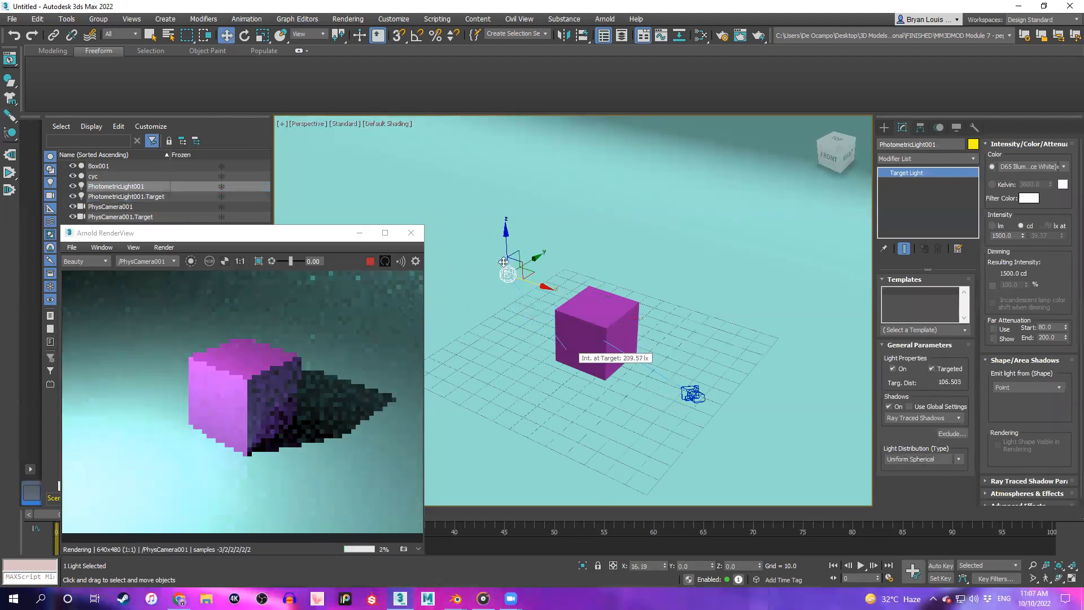
left_click(551, 294)
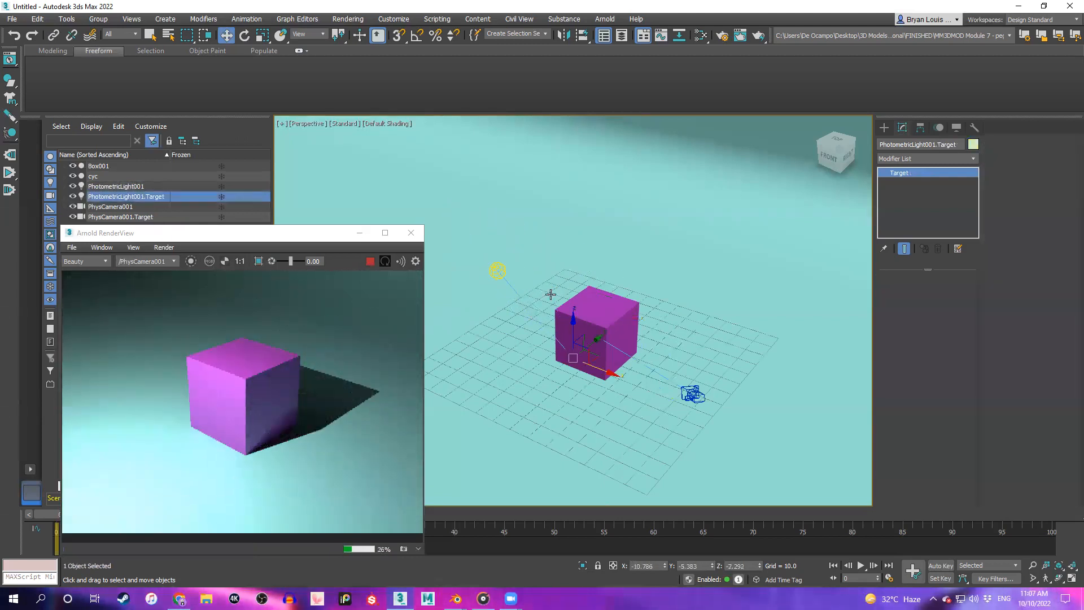
left_click_drag(575, 342, 474, 310)
left_click_drag(588, 333, 542, 334)
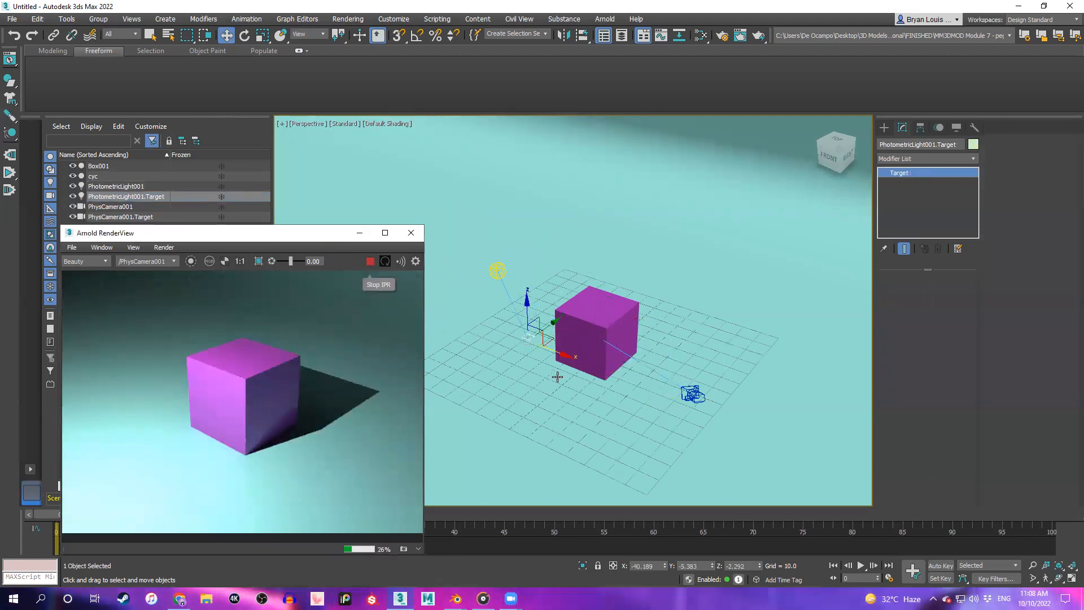
left_click_drag(549, 348, 483, 309)
key("ctrl+z")
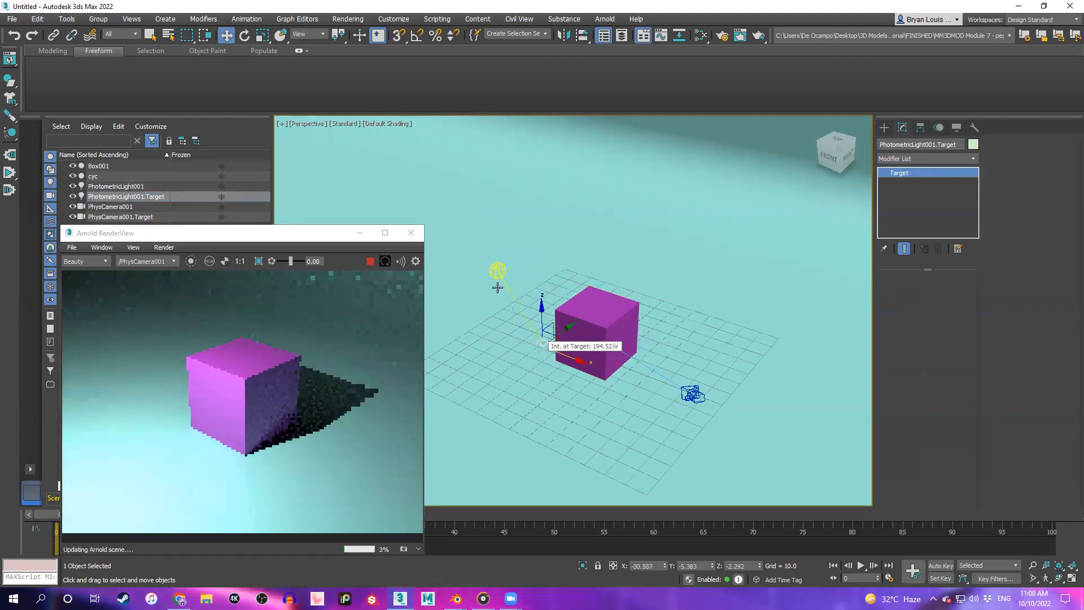
Slide the photometric light along the X axis to about X -13.7
left_click(499, 274)
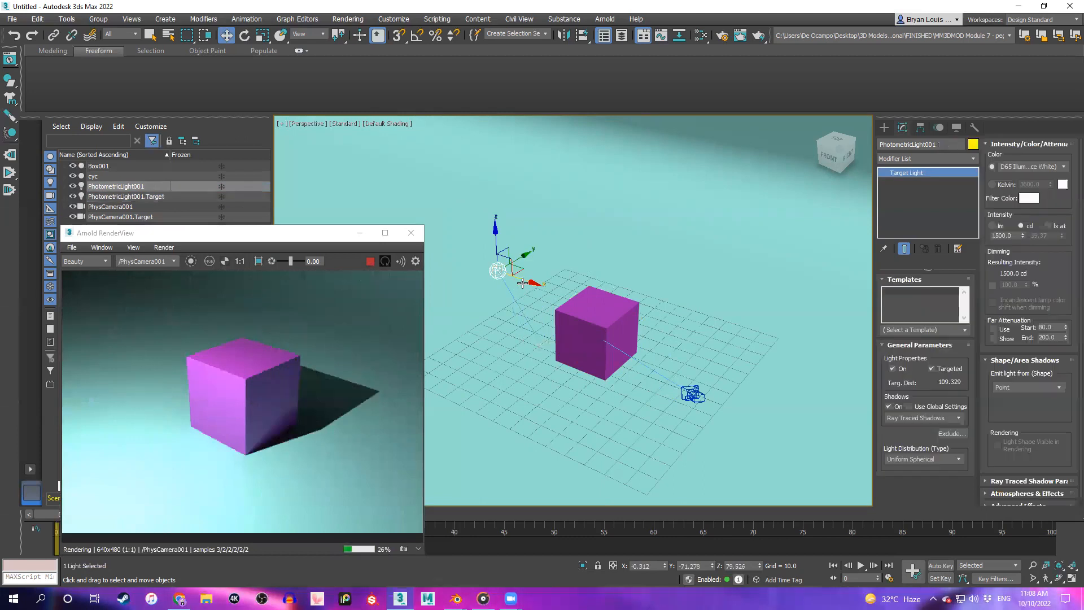
left_click_drag(532, 285, 731, 333)
left_click_drag(459, 269, 507, 262)
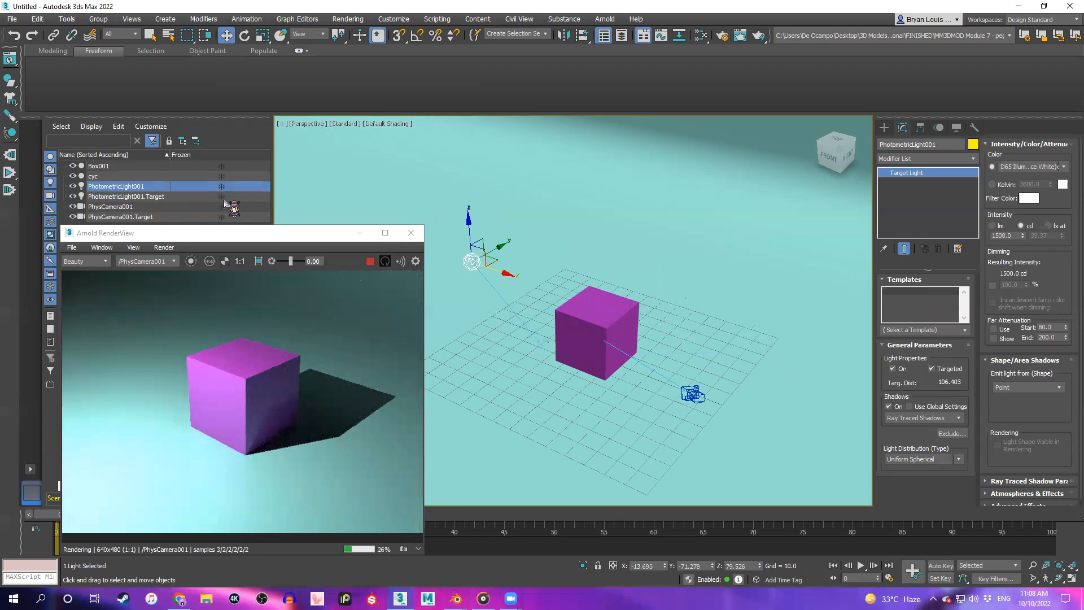
Slide the light's target along the Y axis toward the box
left_click(572, 361)
left_click_drag(606, 382, 508, 358)
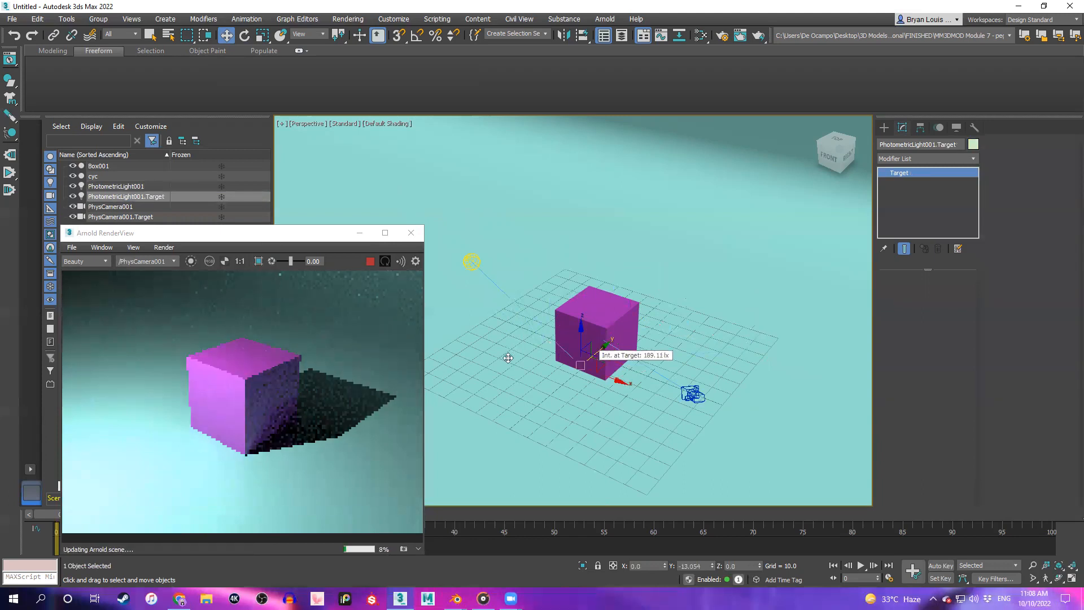
left_click_drag(569, 319, 656, 210)
Swing the photometric light around behind and beside the box, ending in front at about X 9.8, Y -95.3, Z 79.5
left_click(472, 261)
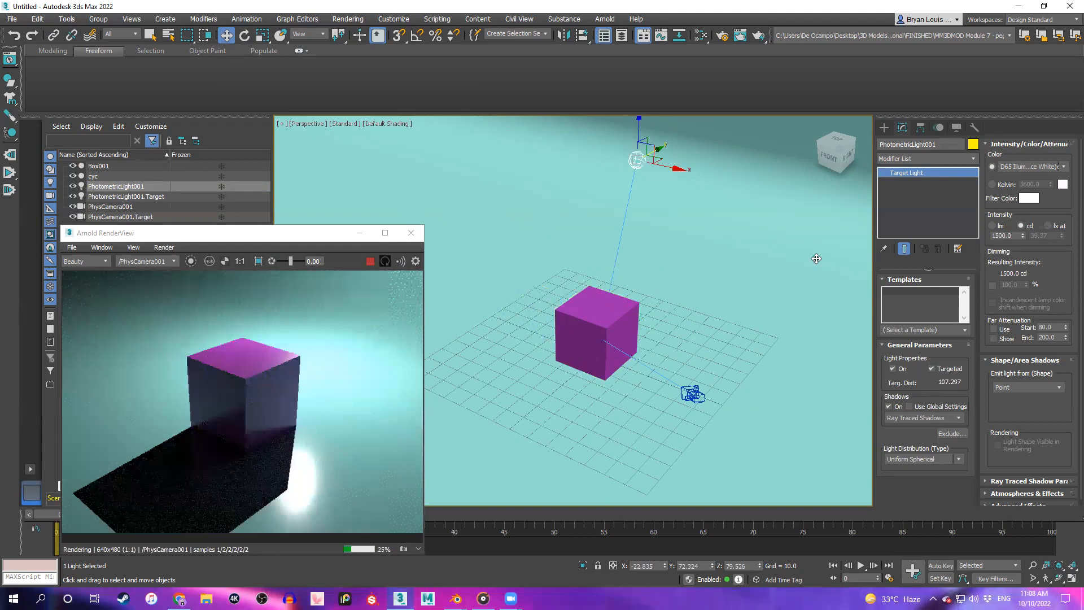
left_click_drag(670, 165, 809, 193)
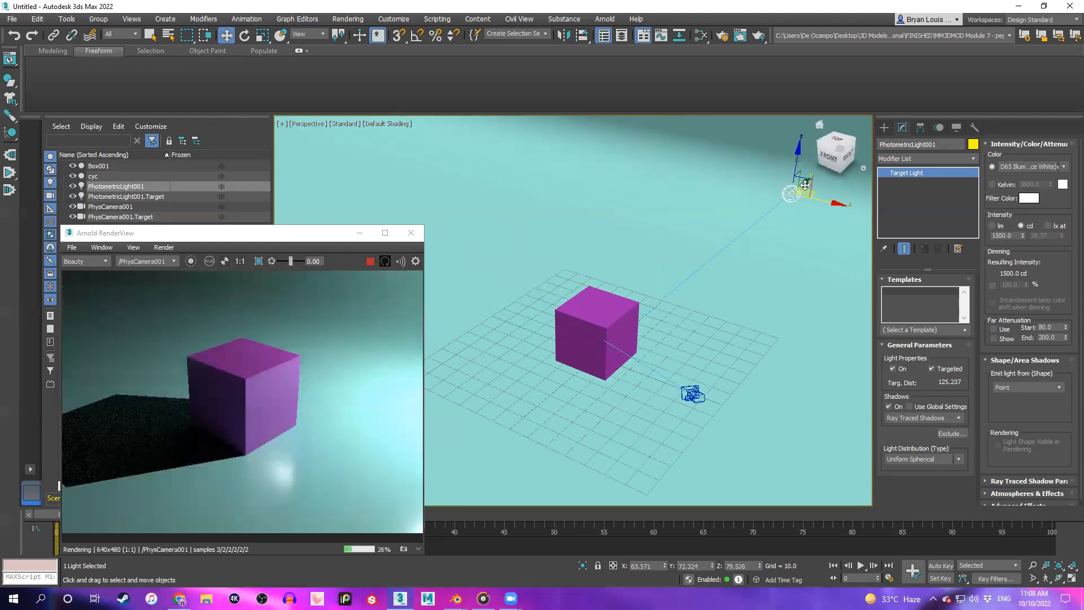
left_click_drag(712, 268, 701, 274)
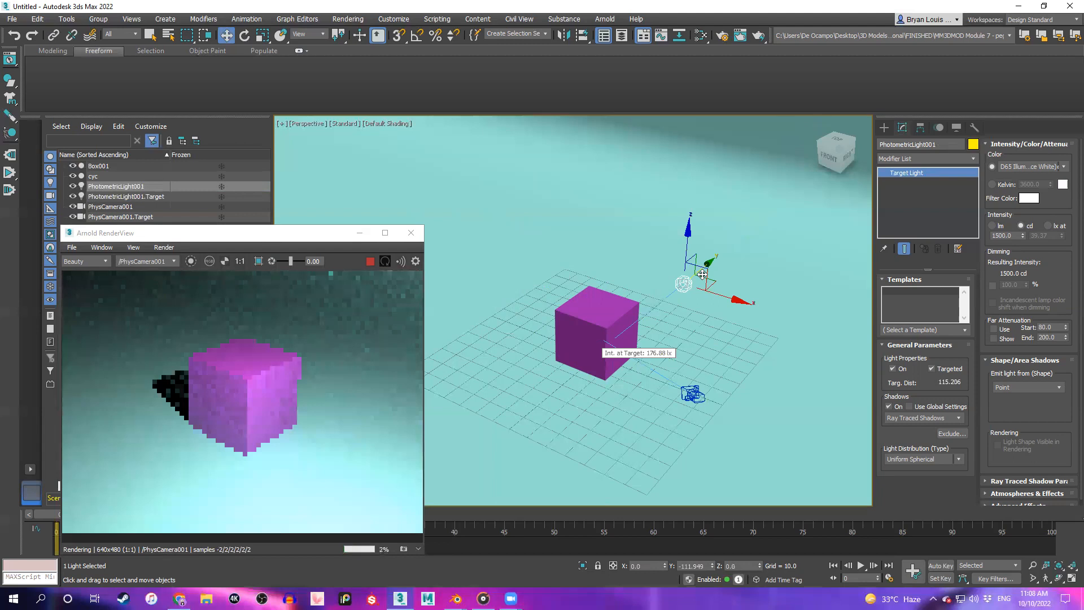
left_click_drag(608, 335, 574, 321)
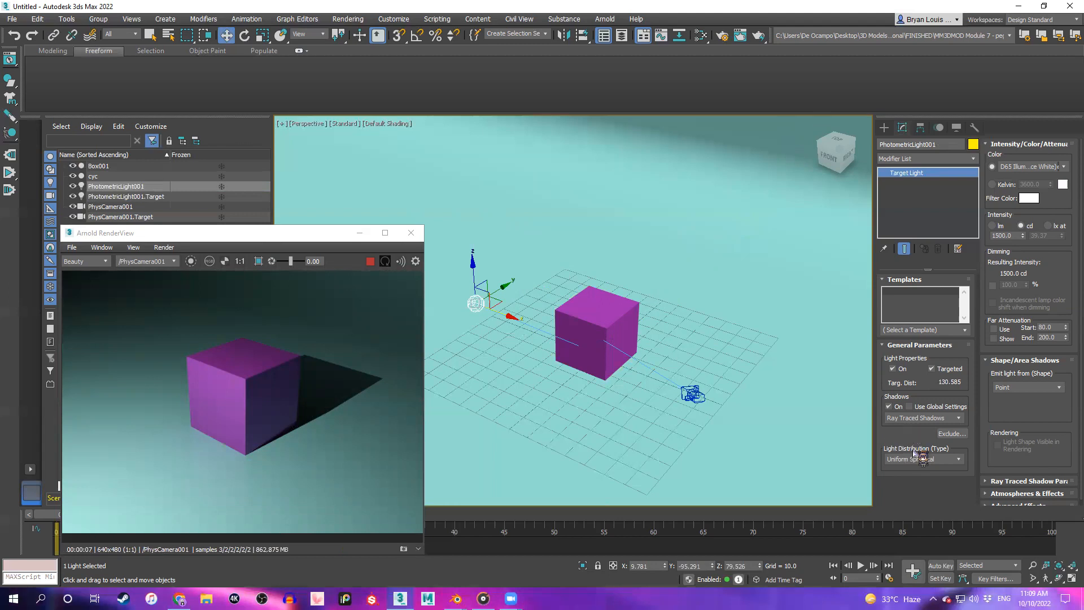
Check the light distribution types, try a colour of 3600 Kelvin and return to the D65 Illuminant preset
left_click(951, 459)
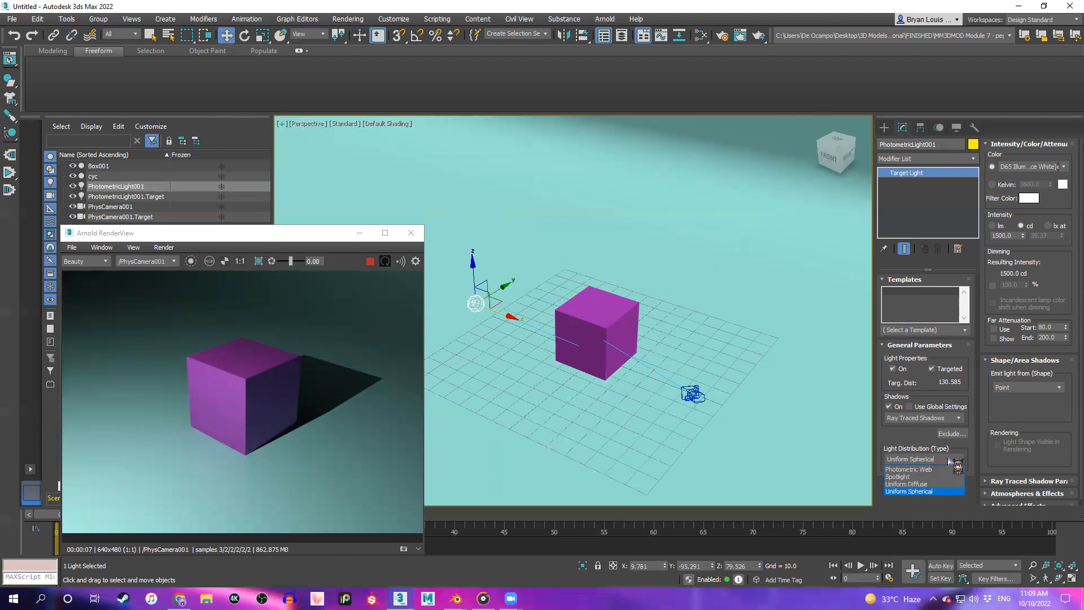
left_click(957, 462)
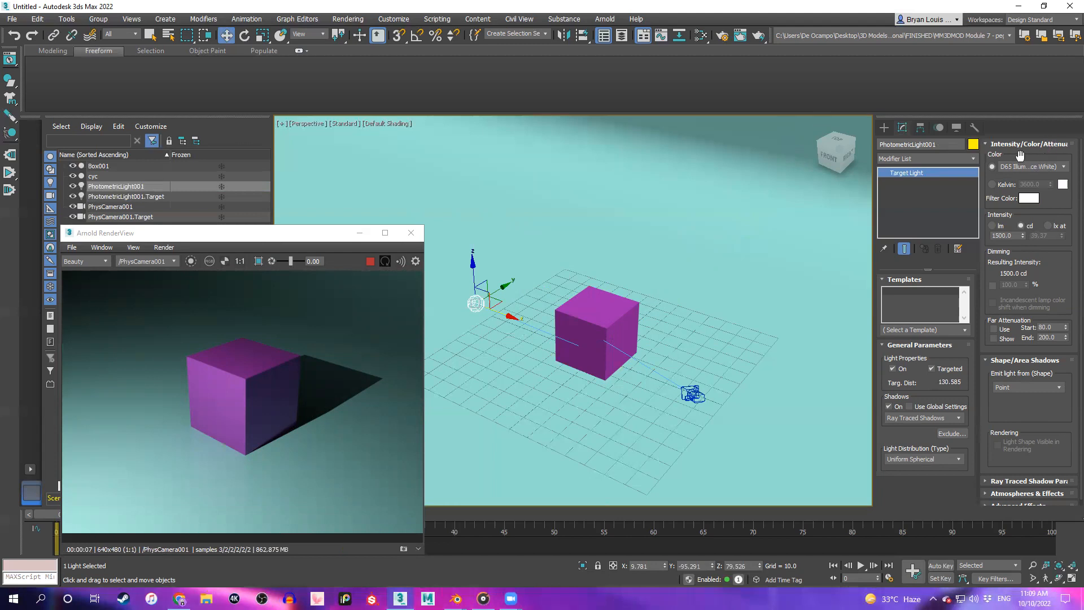
left_click(993, 184)
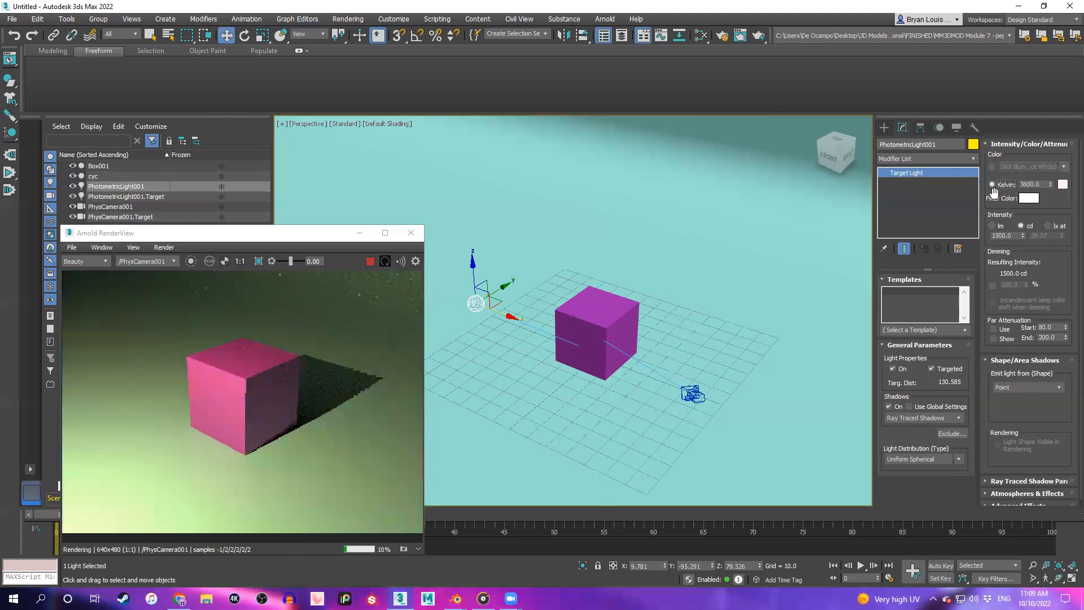
left_click(991, 167)
Try a fully saturated red filter color on the photometric light and reset it to white
left_click(1029, 198)
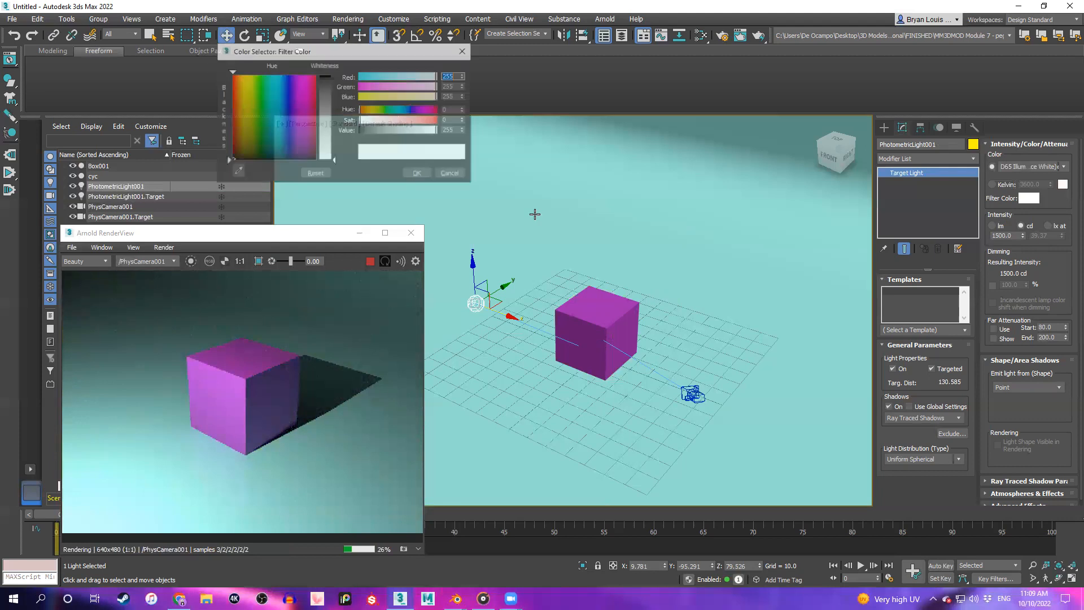
left_click_drag(423, 119, 439, 120)
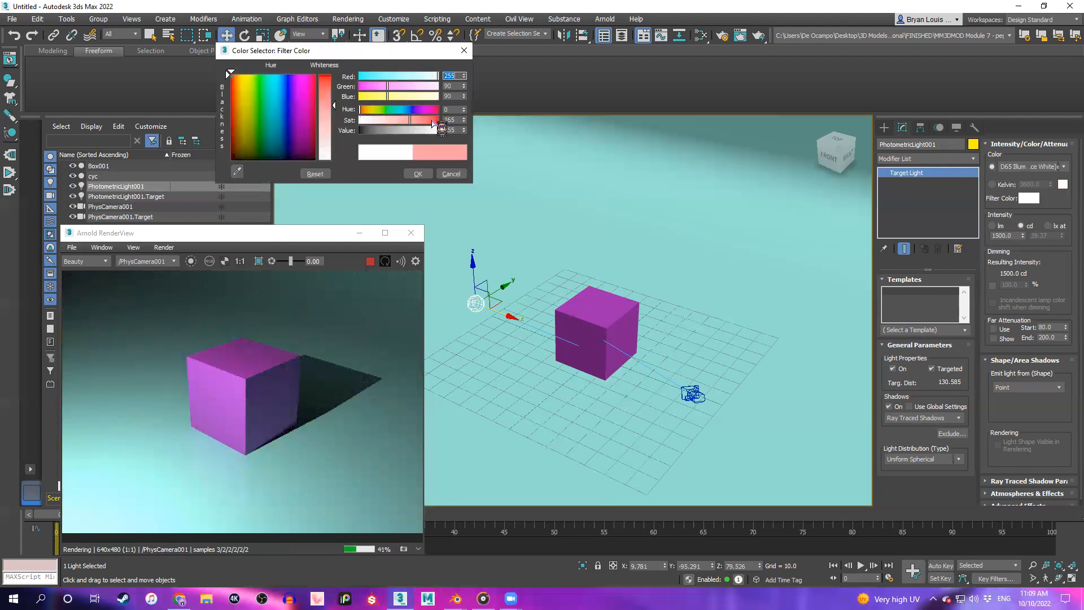
left_click(418, 173)
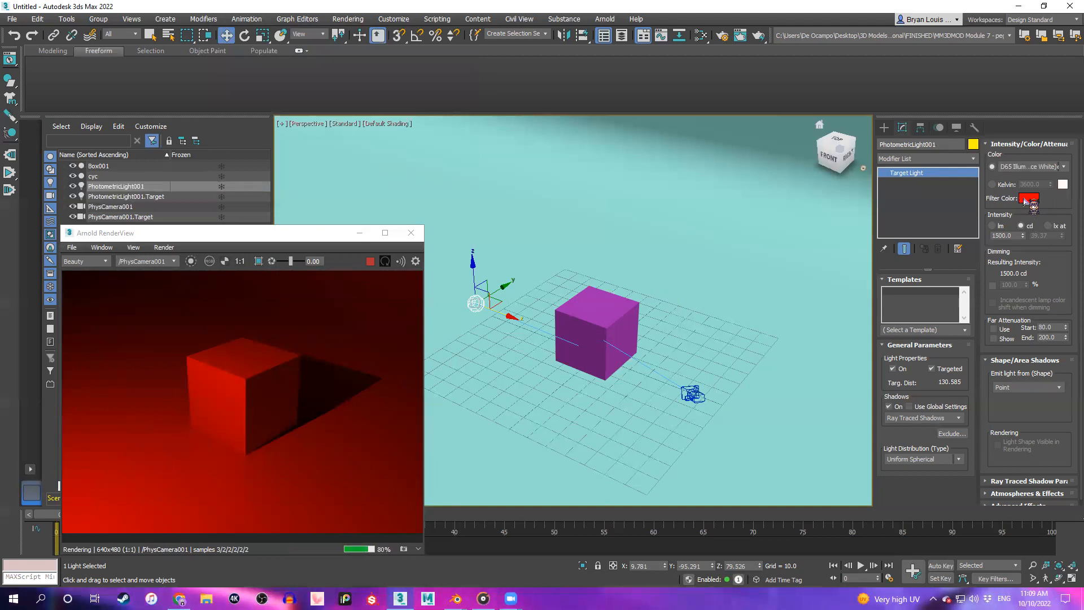
left_click(1028, 198)
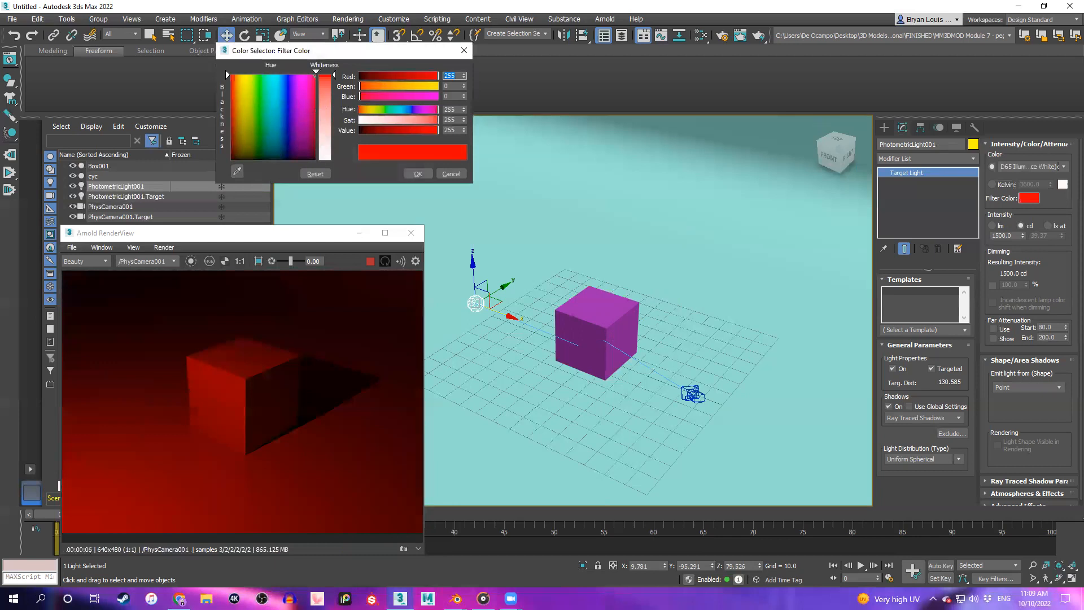
left_click(418, 174)
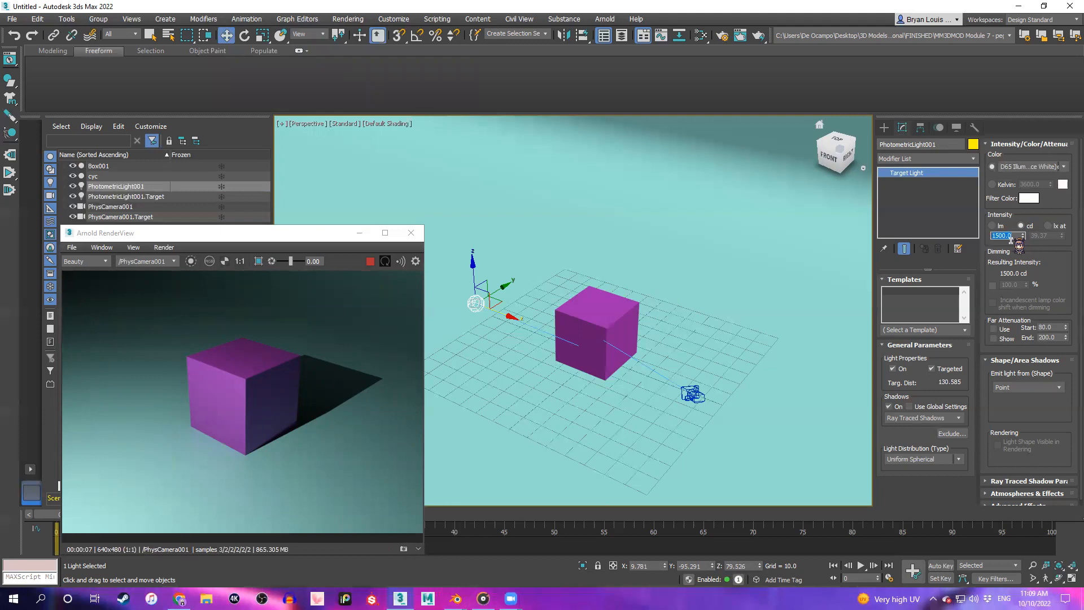
Test the photometric light's intensity at 2000 cd and 50 cd, and finish with it set to 5000 cd
type("200")
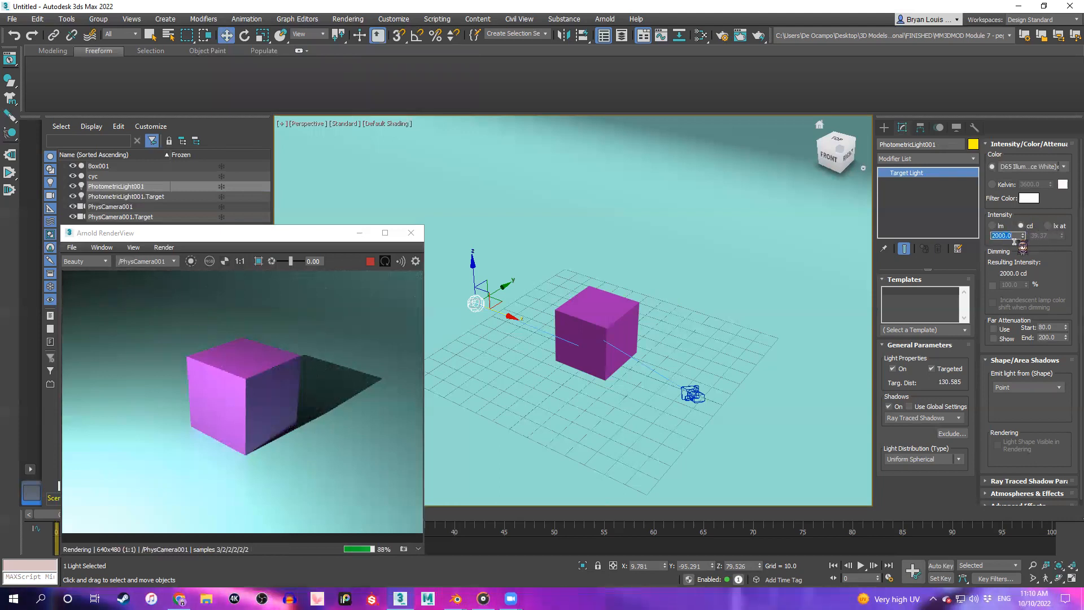
type("50")
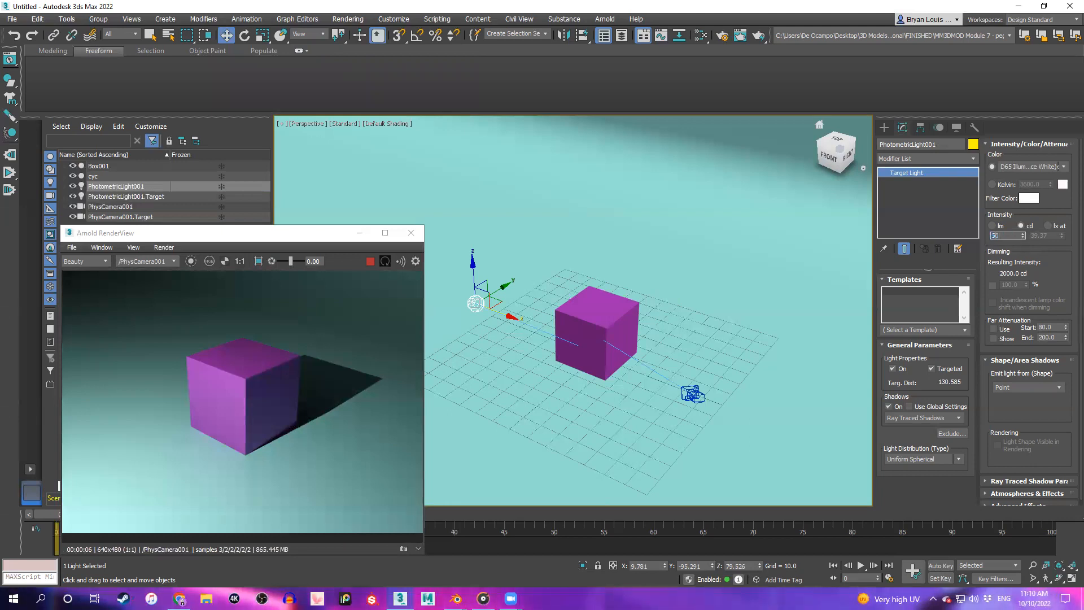
key("Return")
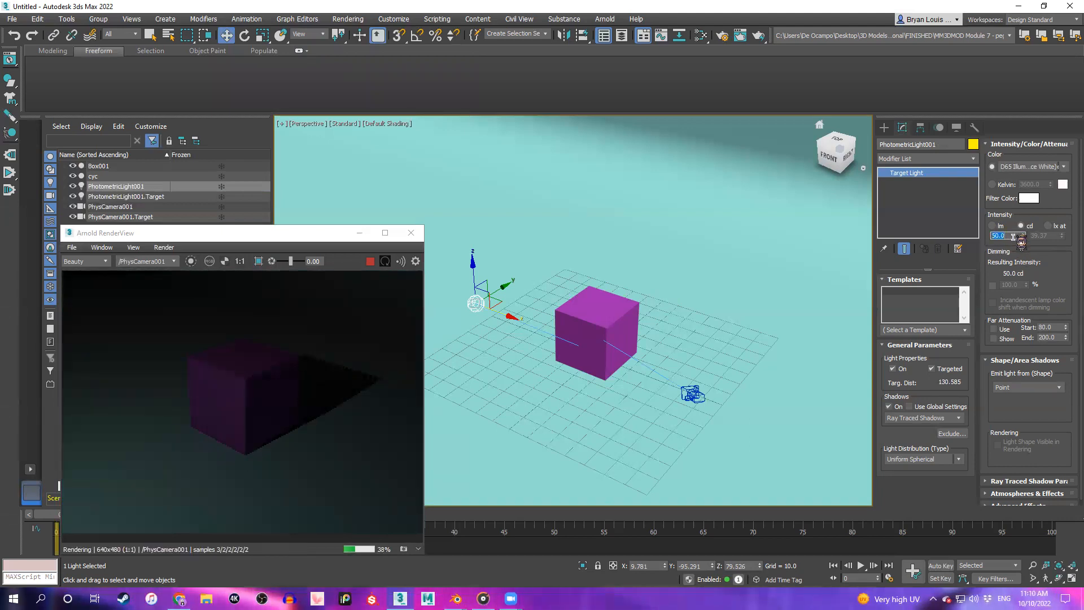
type("5000")
key("Return")
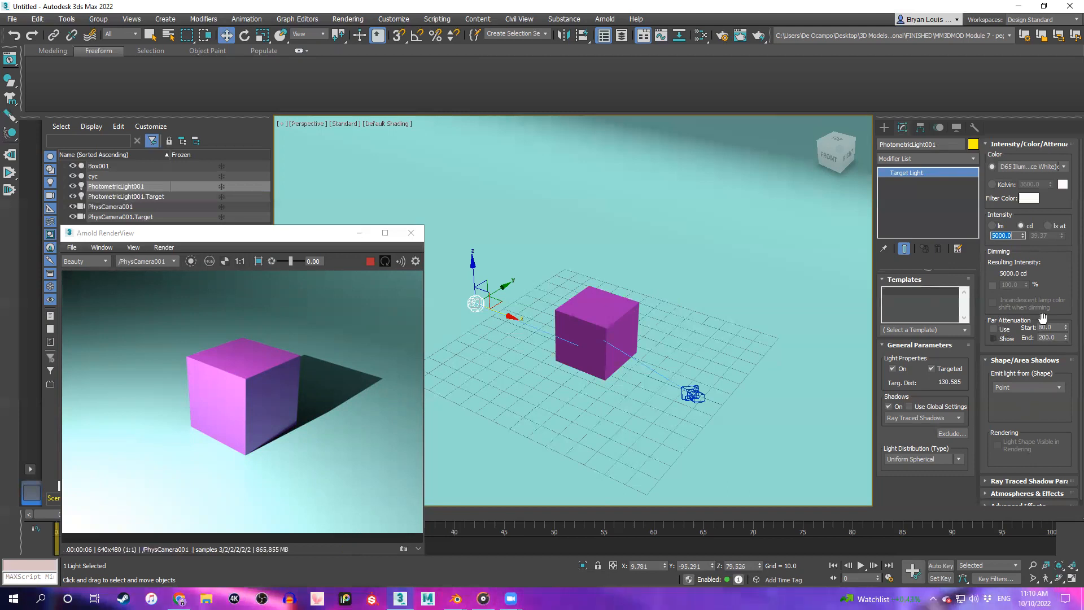
Change the photometric light's emitting shape from Point to Line
scroll(1050, 421, "down", 1)
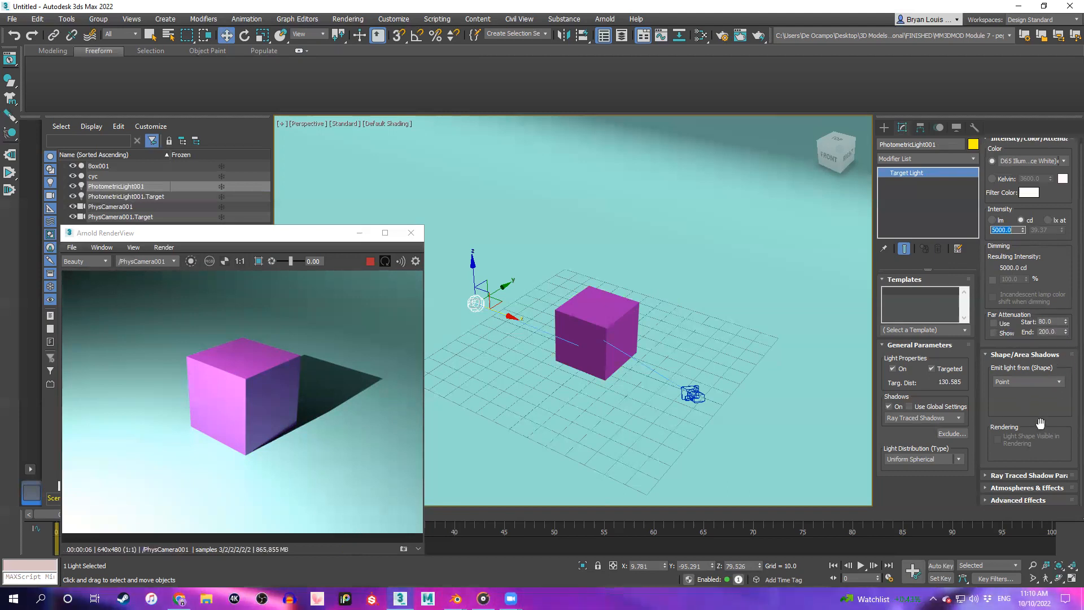
left_click(1019, 383)
left_click(1030, 383)
left_click(1030, 383)
left_click(1029, 381)
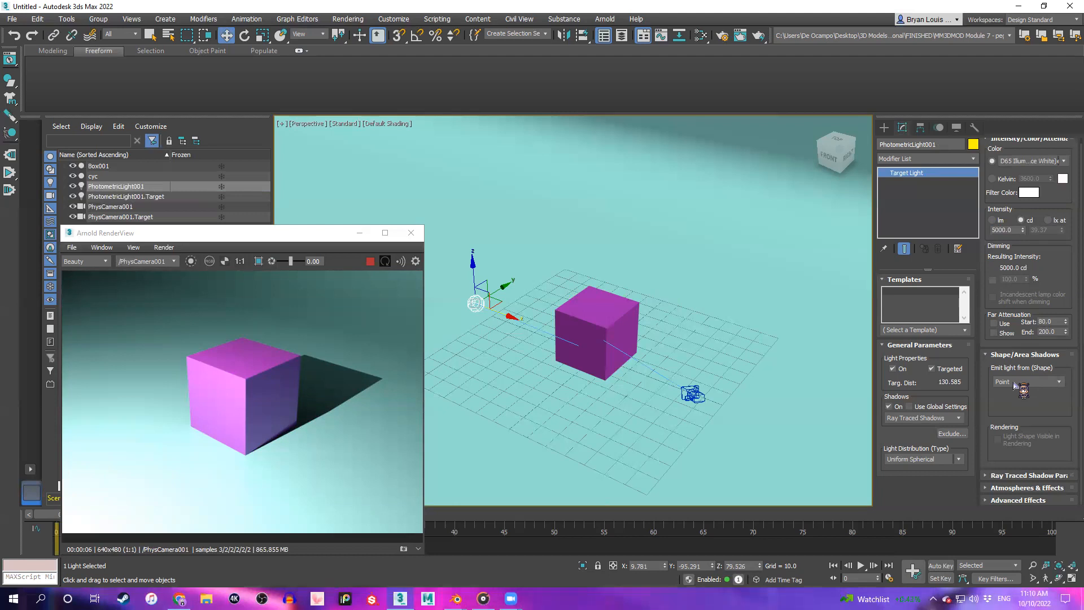
left_click(1016, 383)
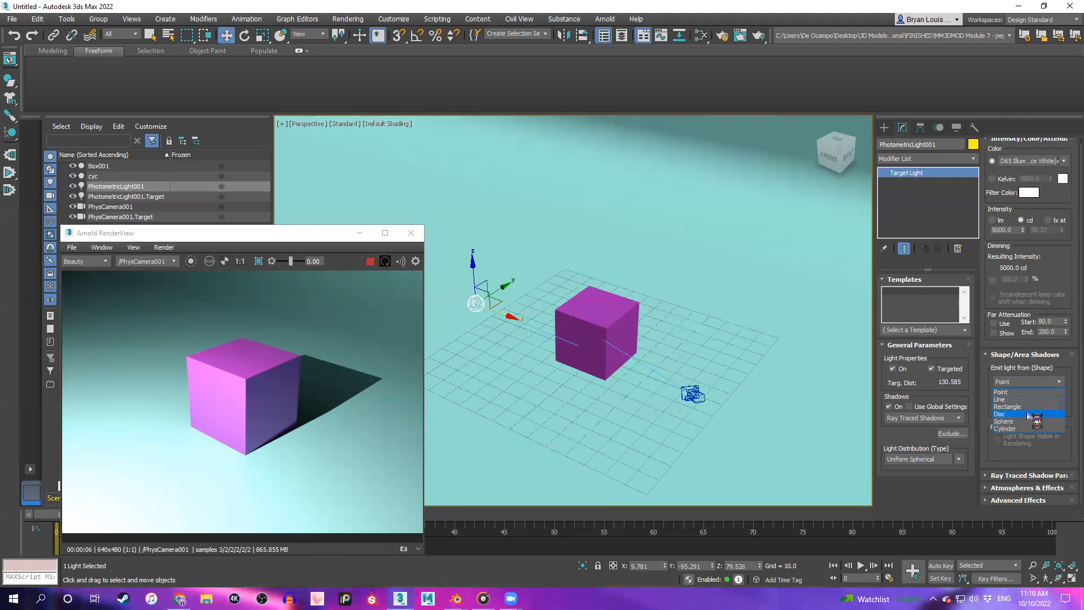
left_click(1025, 393)
left_click(1033, 382)
left_click(1039, 399)
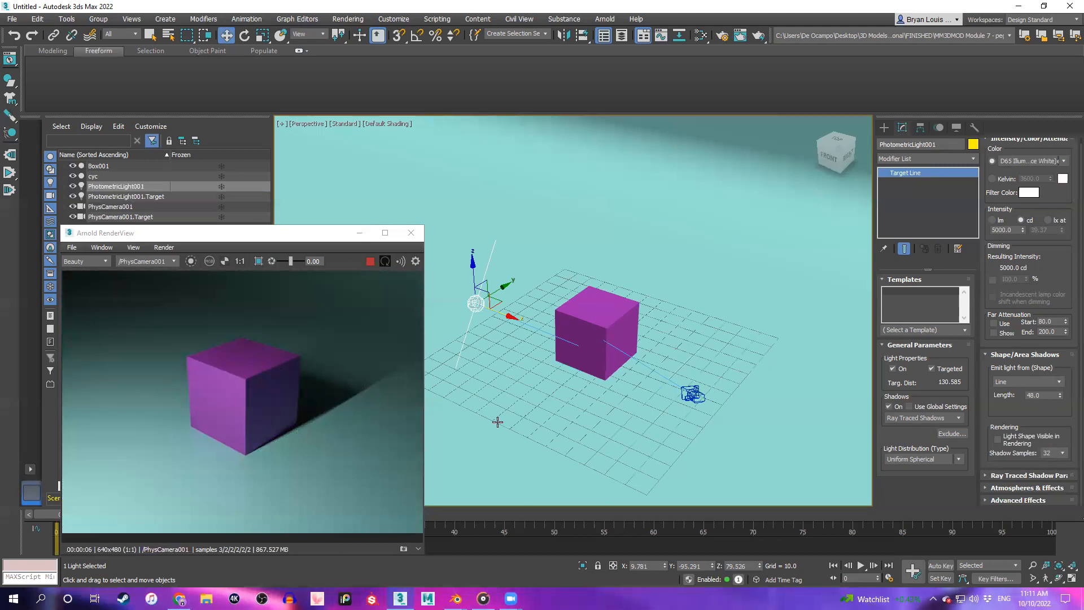
Set the light's emitting shape to Rectangle, with a length of 50.4 and a width of 34.32
left_click(1028, 381)
left_click(1029, 406)
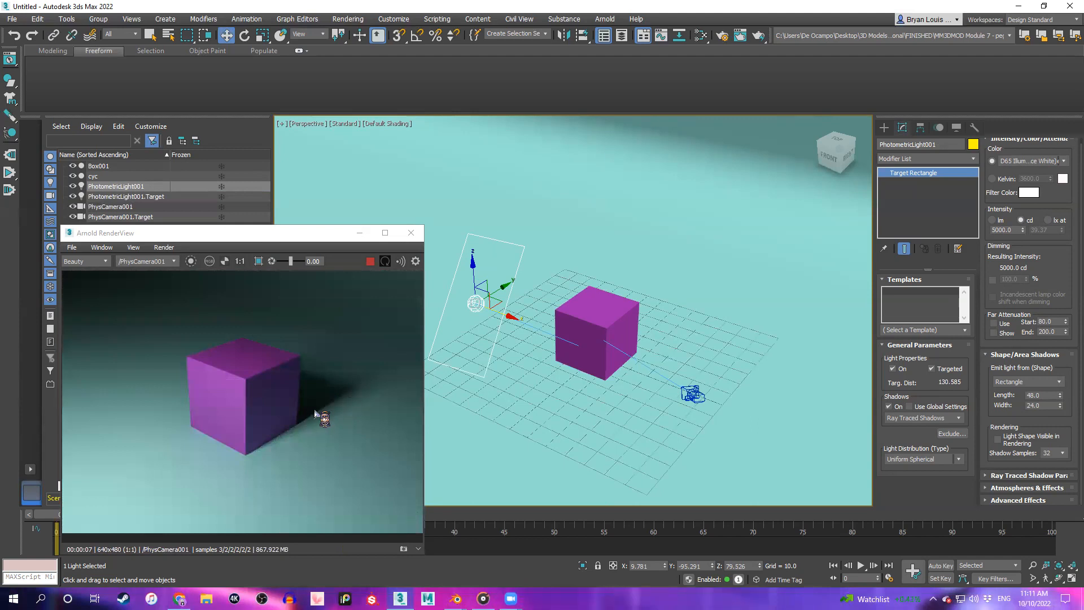
left_click(1034, 383)
left_click(1036, 387)
left_click_drag(1060, 395, 1030, 401)
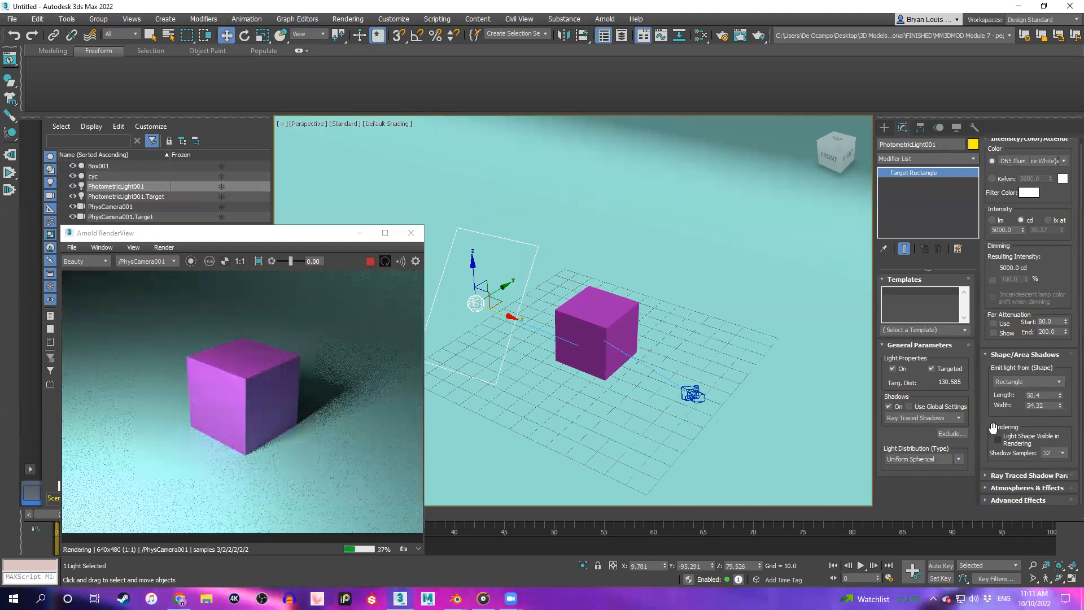
Try the Disc and Sphere emitting shapes and inspect the cube's shadow in the render
left_click(1027, 381)
left_click(1013, 413)
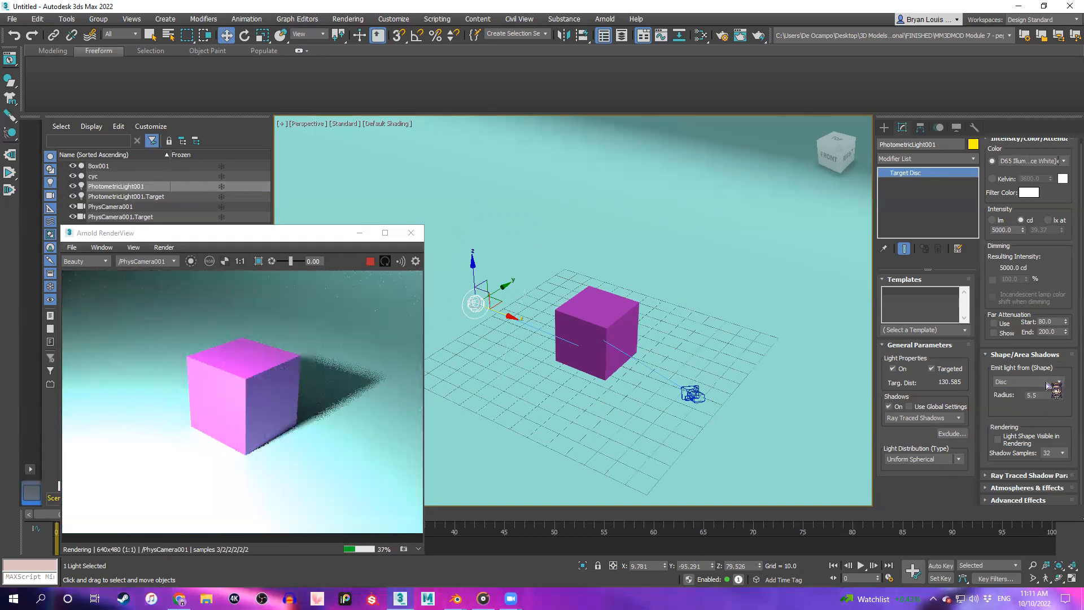
left_click(1048, 383)
left_click(1037, 419)
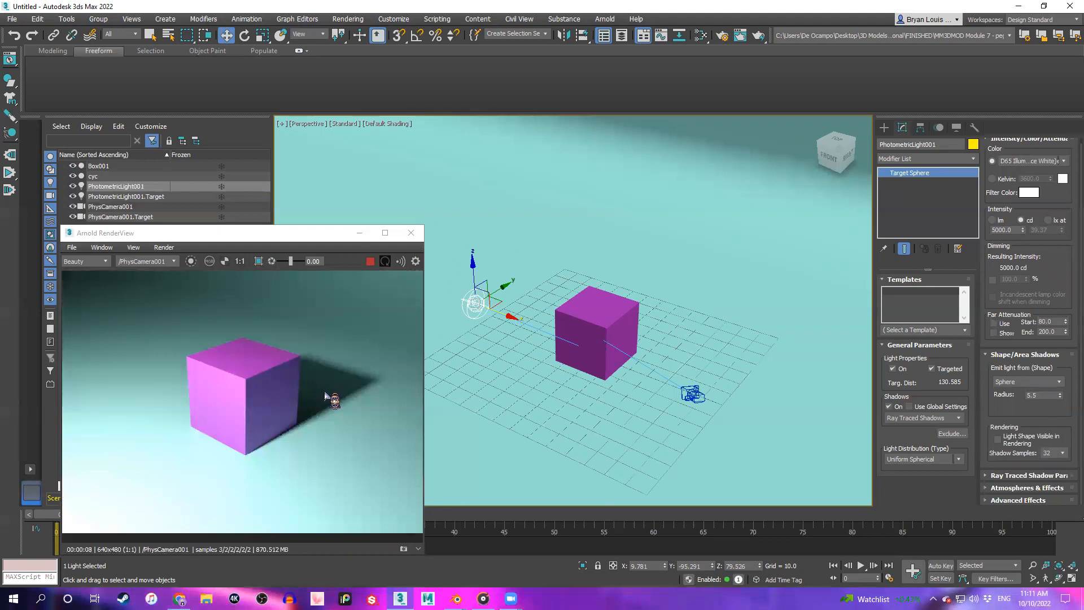
scroll(299, 392, "up", 3)
scroll(290, 399, "down", 3)
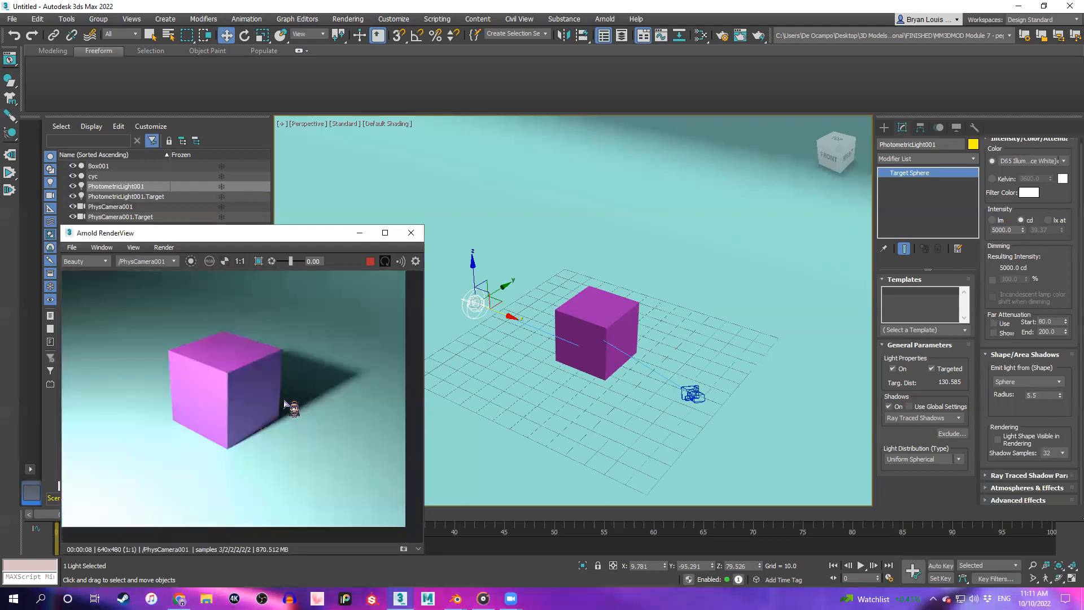
middle_click_drag(284, 405, 285, 373)
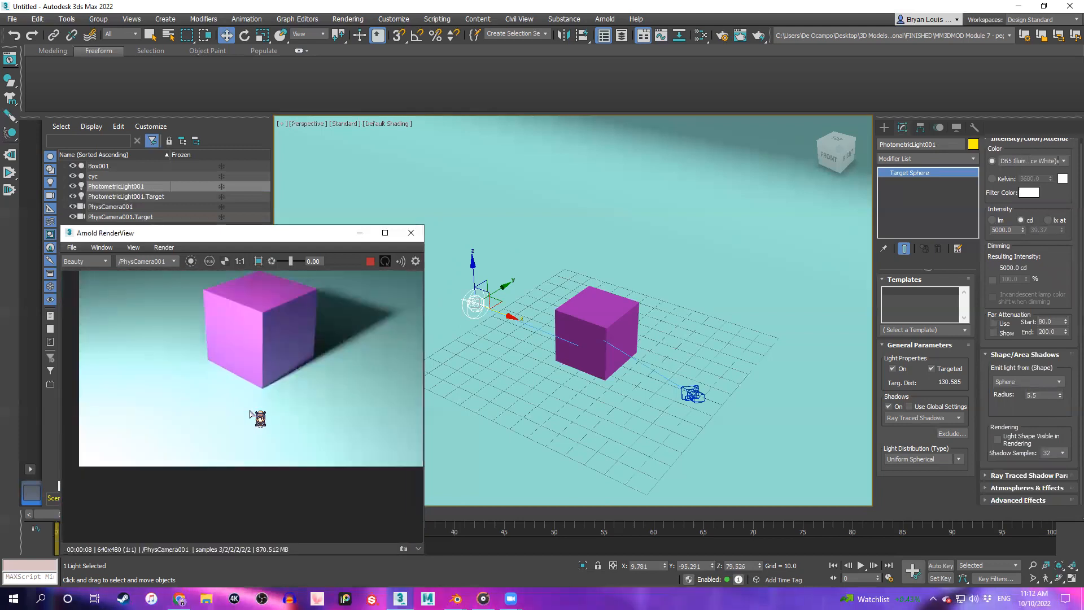
Switch the light's emitting shape to Point and back to Sphere to compare the rendered shadows
left_click(1028, 382)
left_click(1011, 392)
scroll(276, 350, "down", 2)
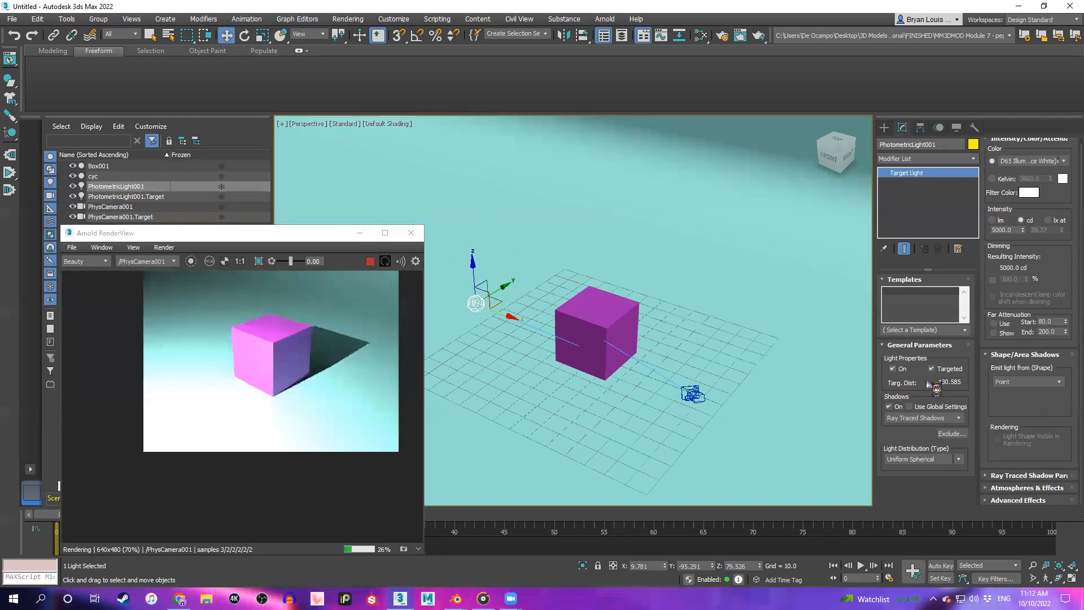
scroll(282, 419, "up", 2)
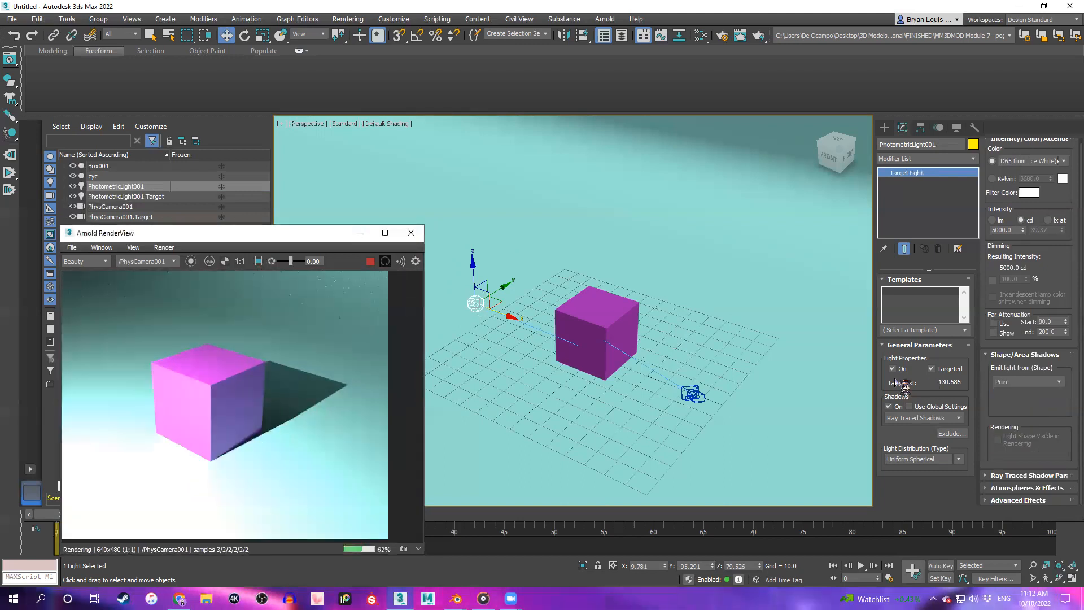
left_click(1018, 382)
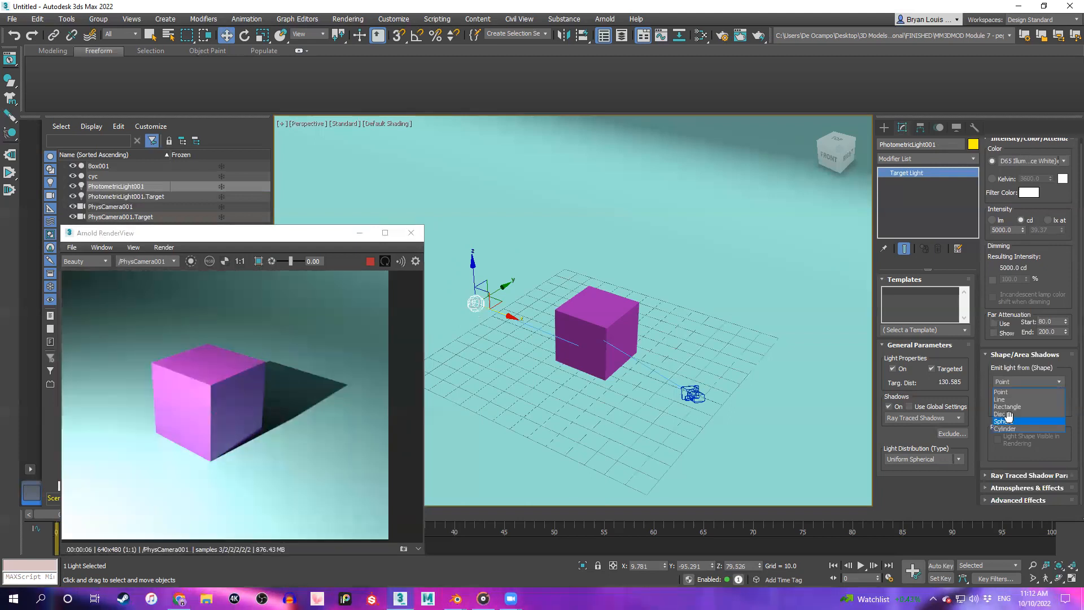
left_click(319, 406)
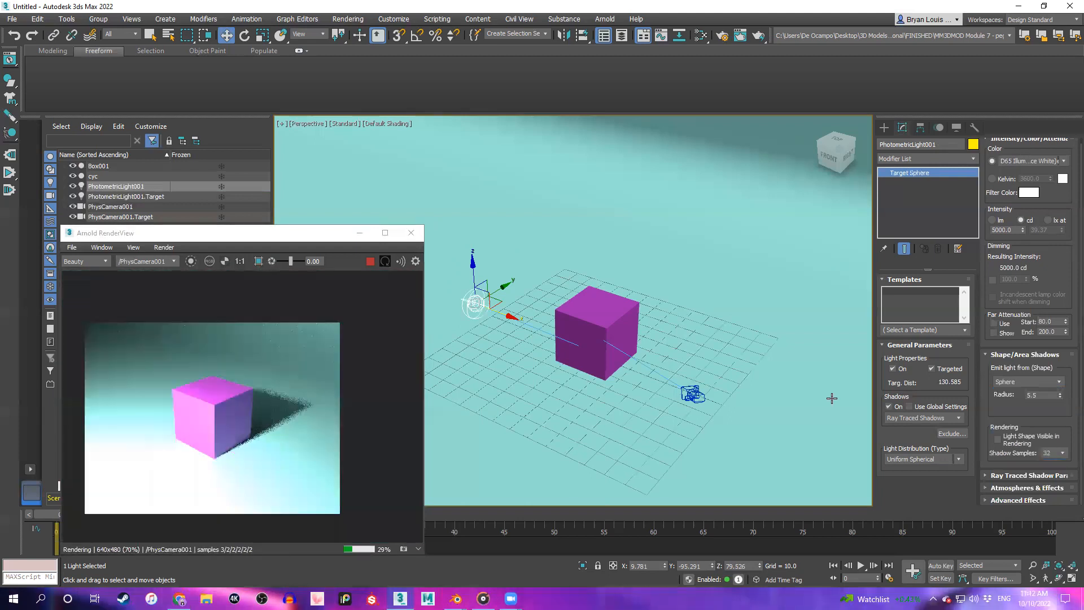
Change the light's emitting shape from Sphere to Cylinder
left_click(1037, 383)
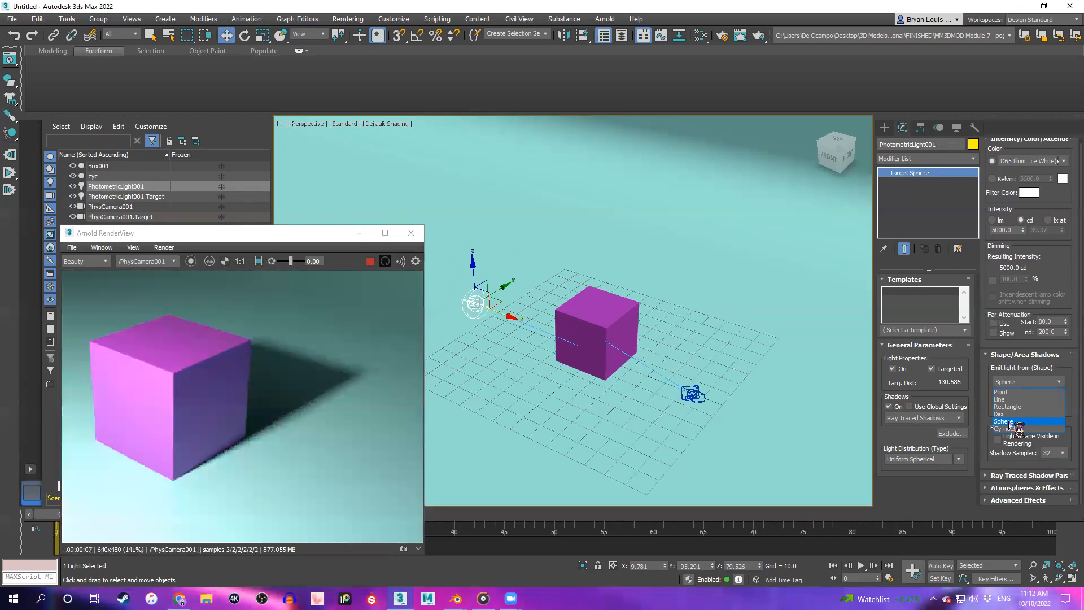
left_click(1009, 420)
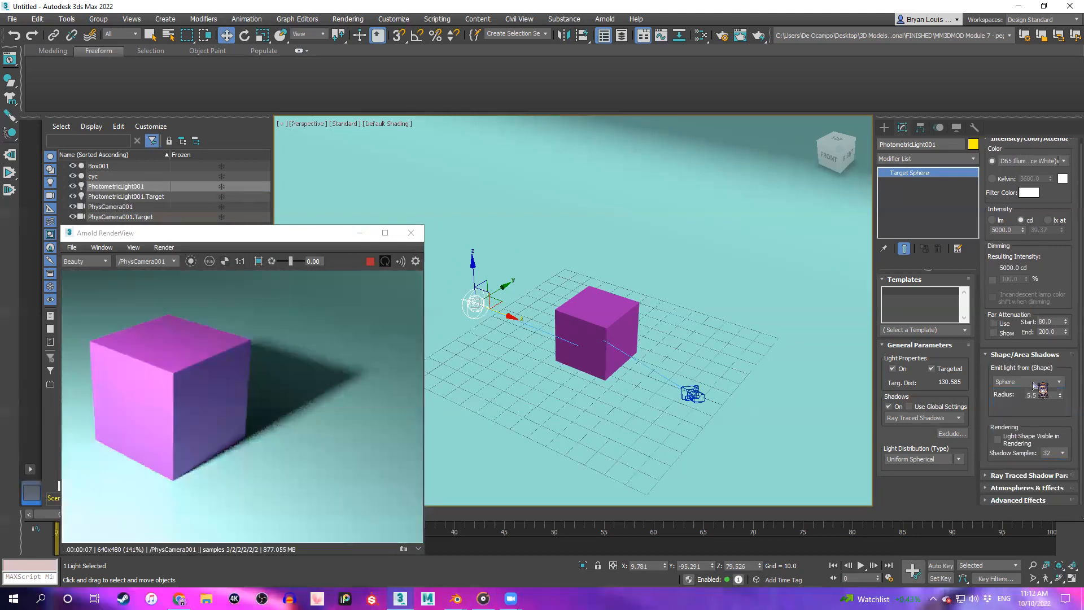
left_click(1004, 429)
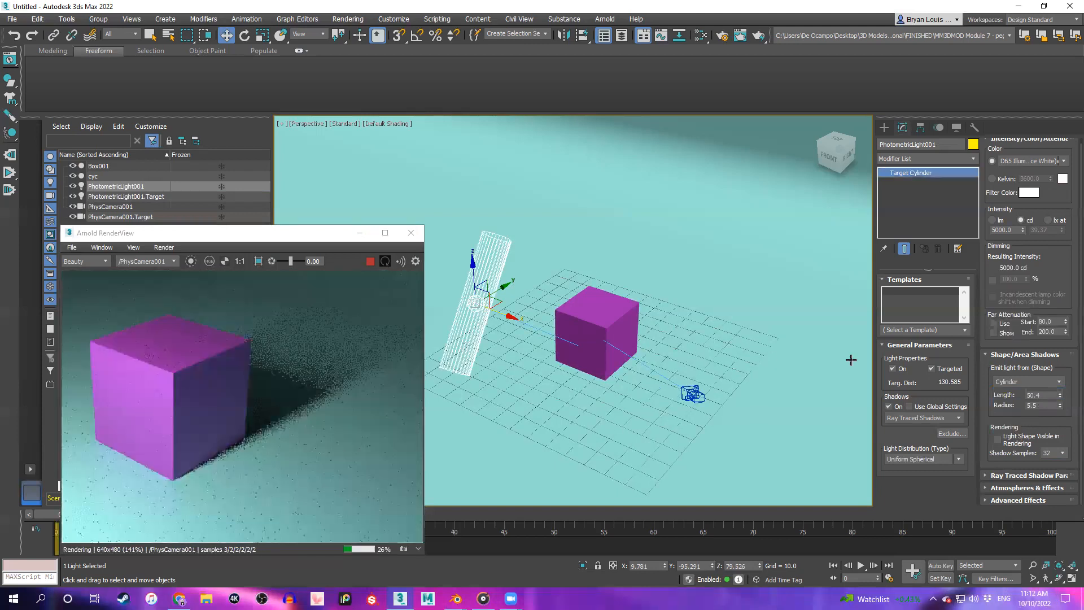
Switch the emitting shape to Line and back to Cylinder, comparing the cube's shadow in the render
left_click(1027, 382)
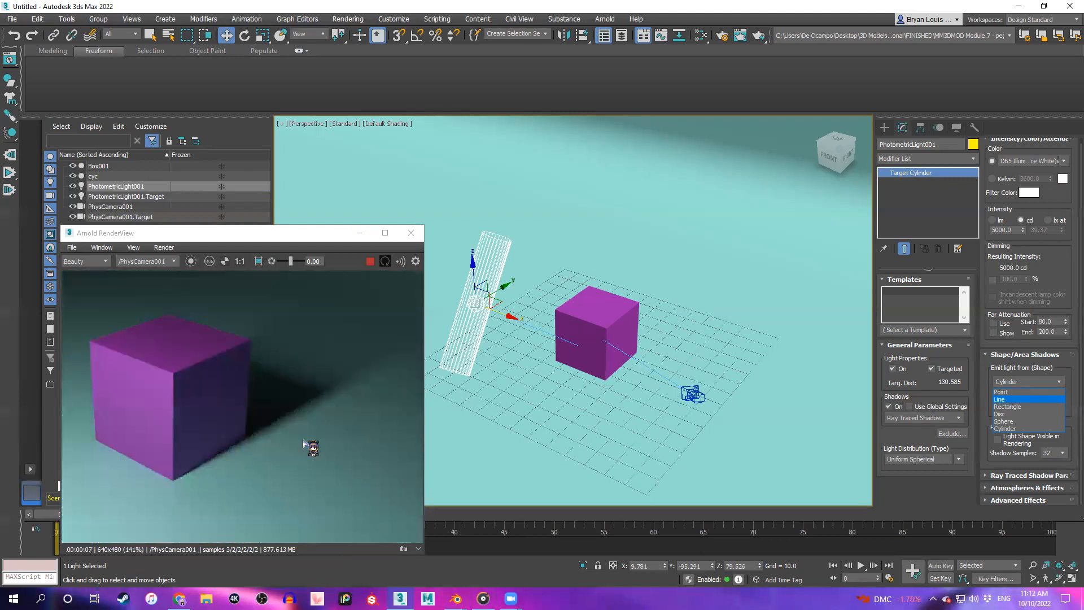
key("Return")
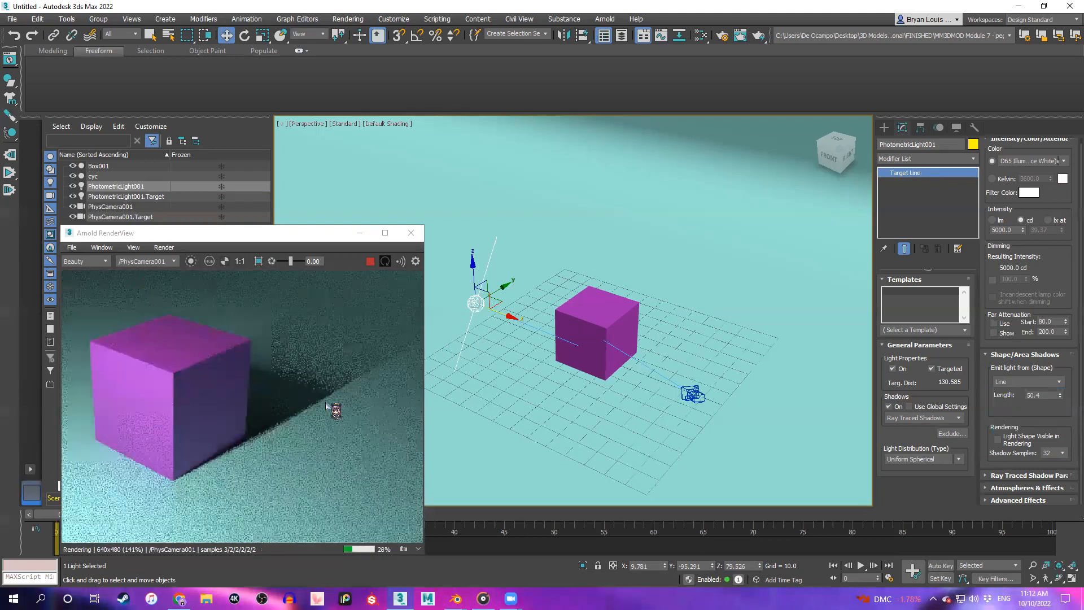
left_click(1025, 382)
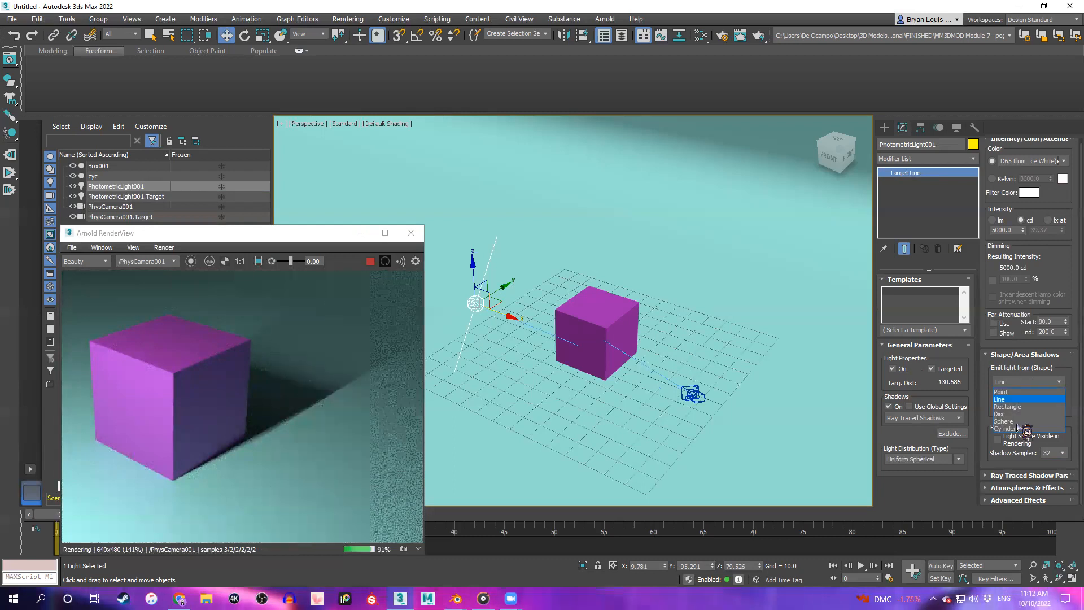
left_click(1007, 429)
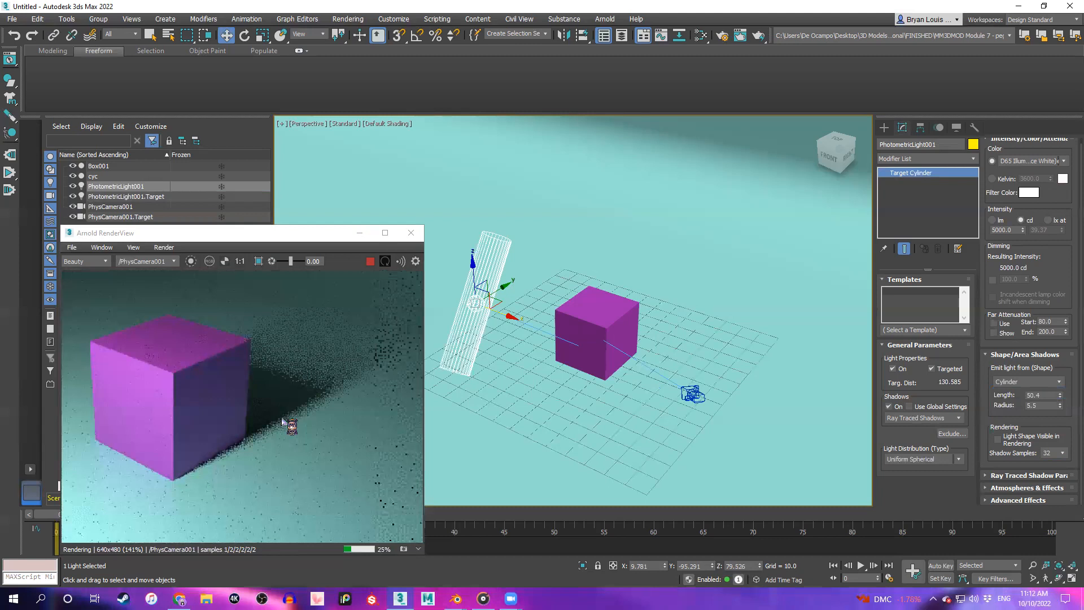
scroll(277, 425, "down", 3)
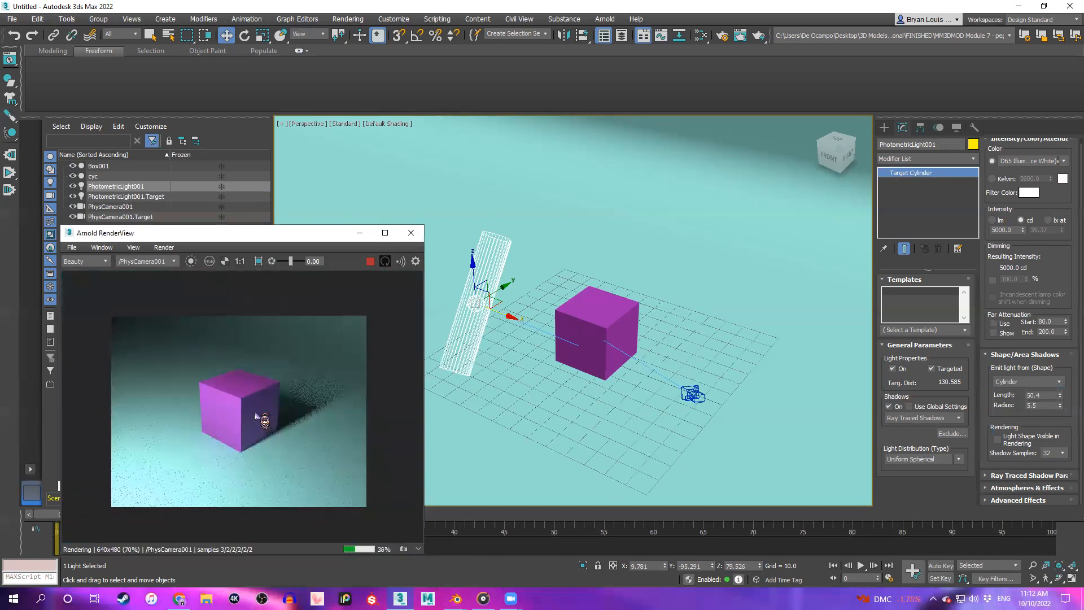
scroll(253, 421, "up", 2)
scroll(300, 415, "up", 1)
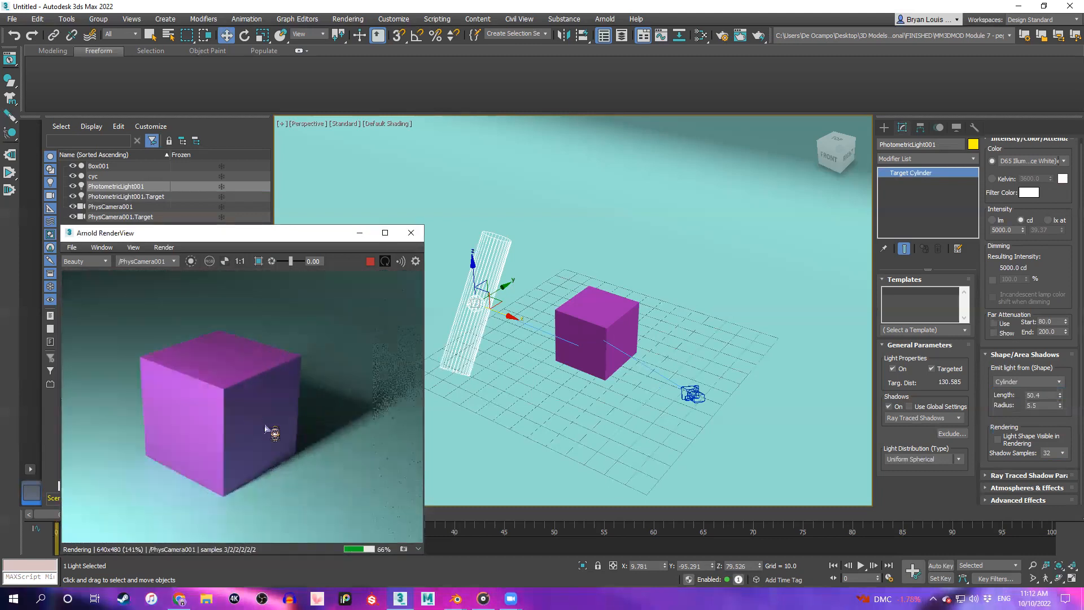
left_click_drag(347, 401, 293, 408)
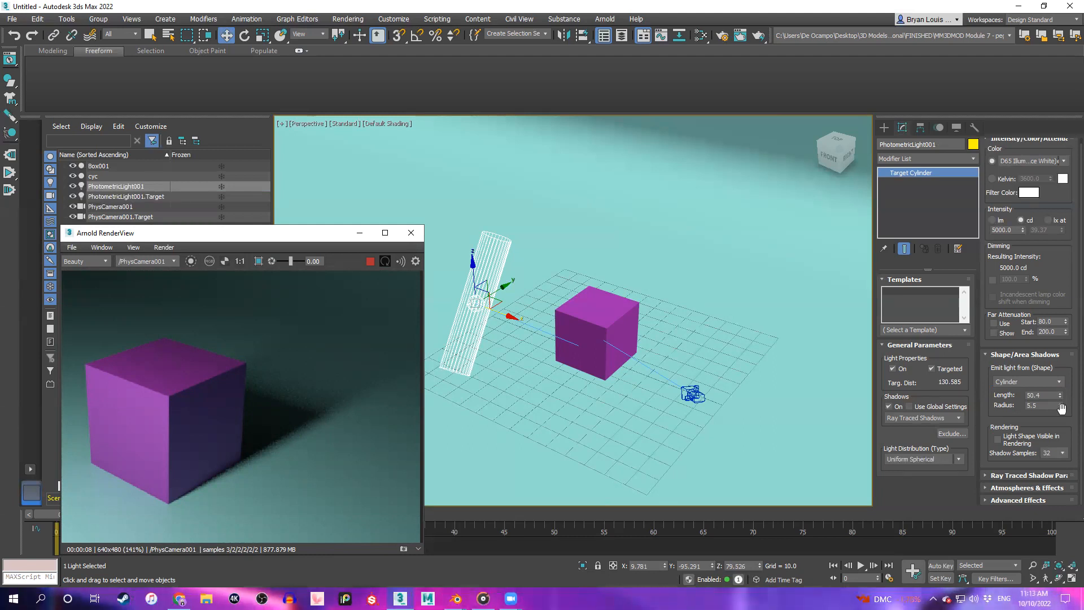
Check which light distribution types are offered for the Cylinder emitting shape, keeping Uniform Spherical
left_click(935, 459)
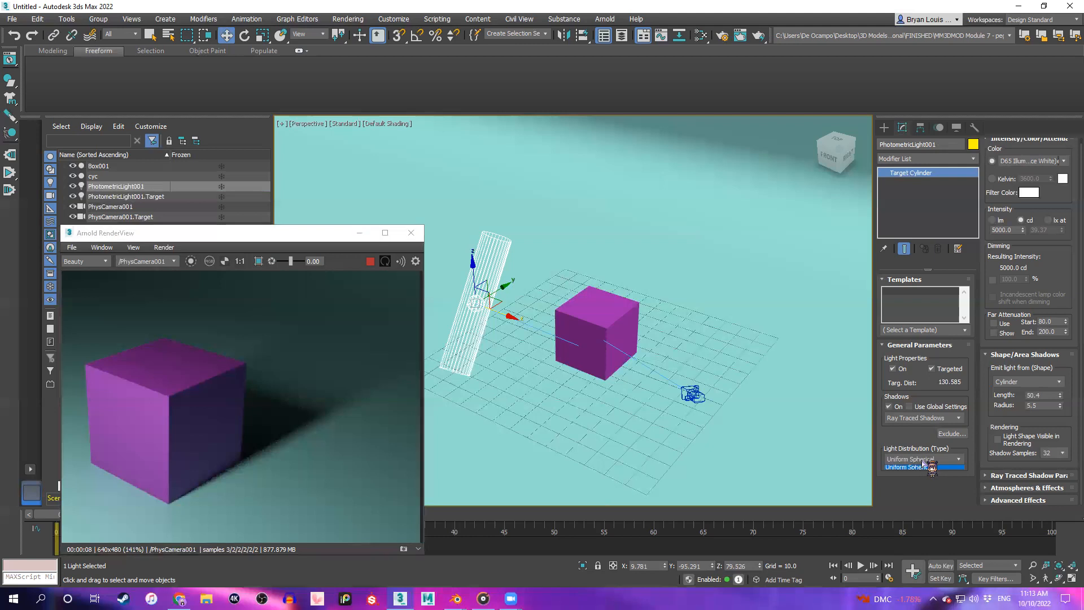
left_click(937, 467)
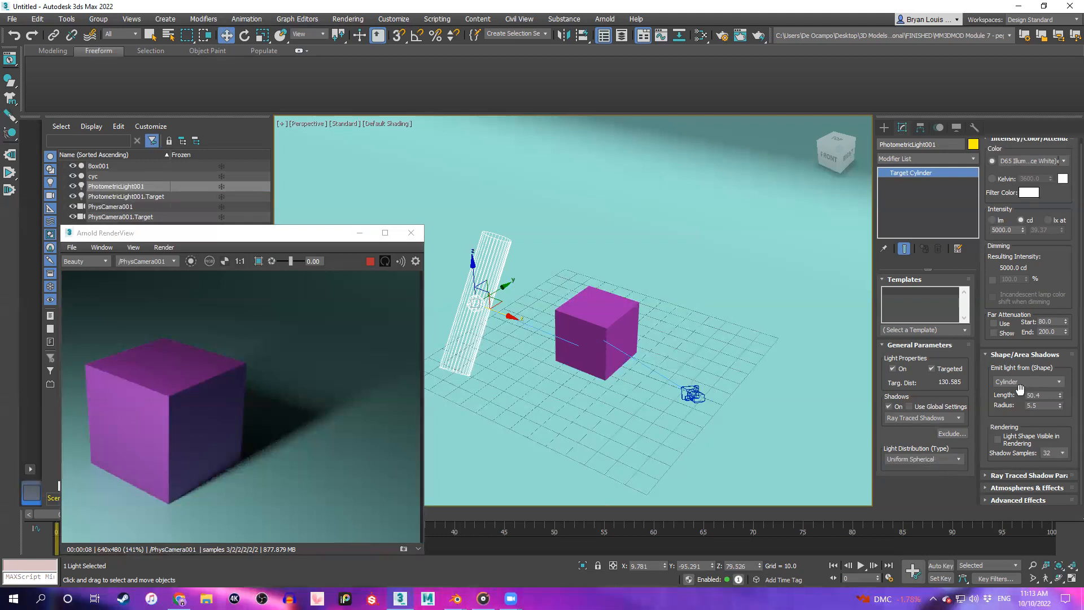
left_click(1038, 382)
left_click(1005, 428)
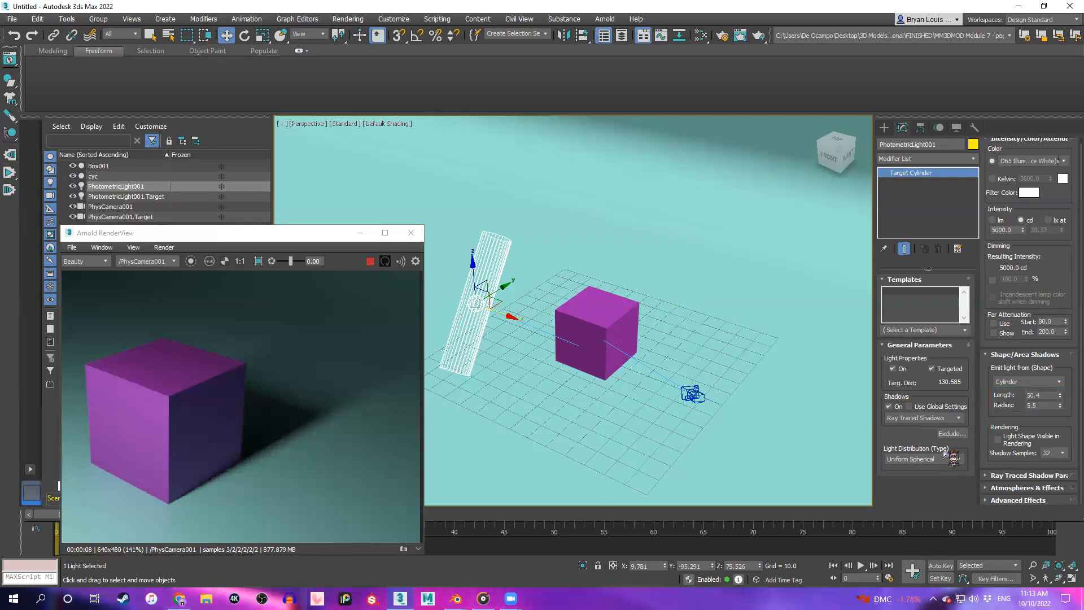
left_click(942, 459)
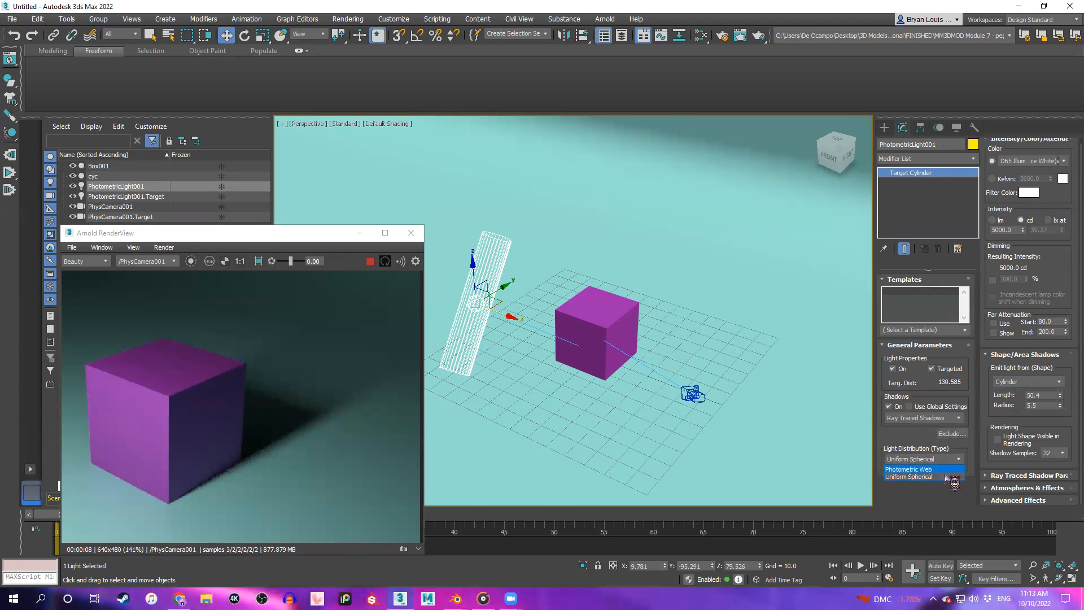
left_click(940, 459)
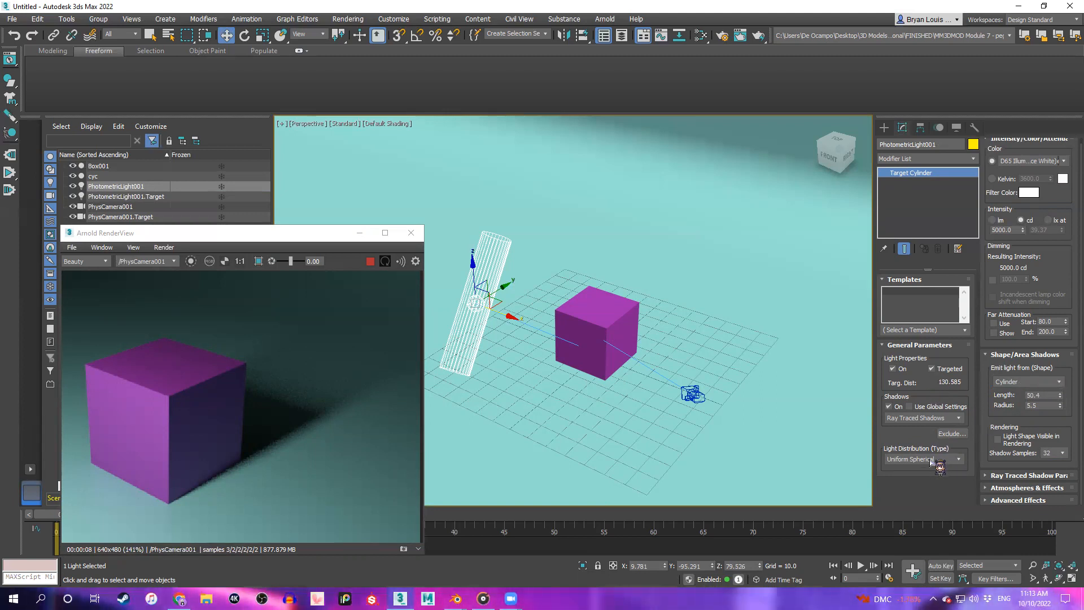
Set the light's emitting shape to Point and its light distribution to Spotlight
left_click(1036, 383)
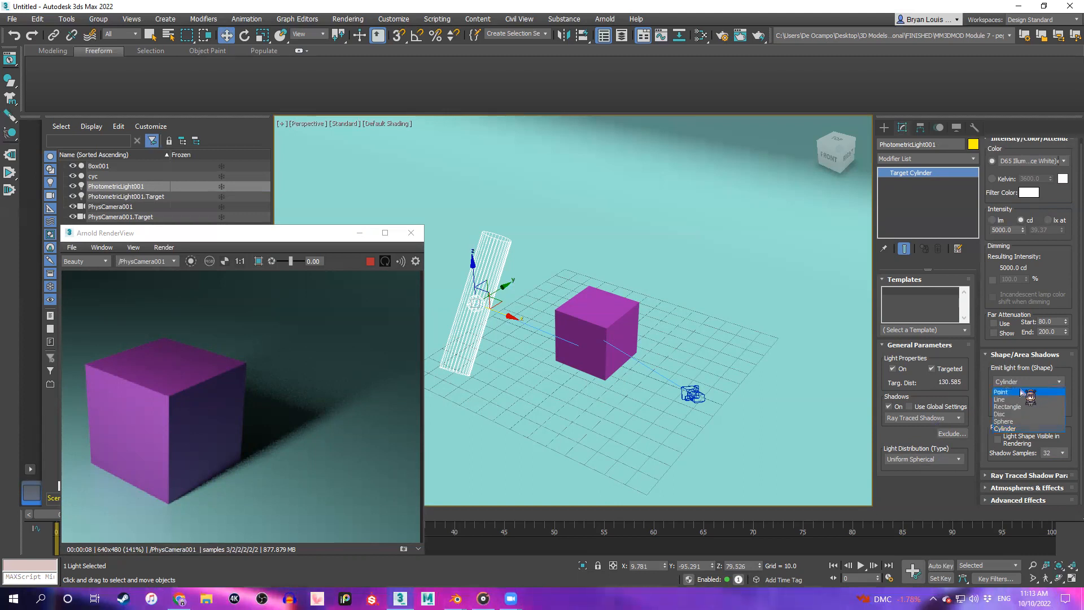
left_click(1025, 393)
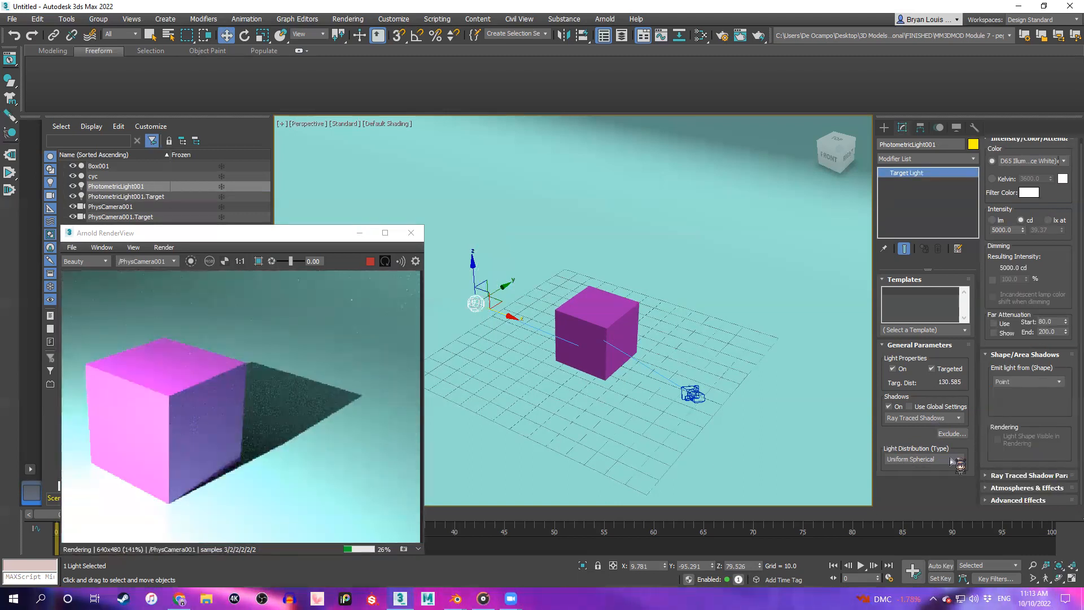
left_click(958, 460)
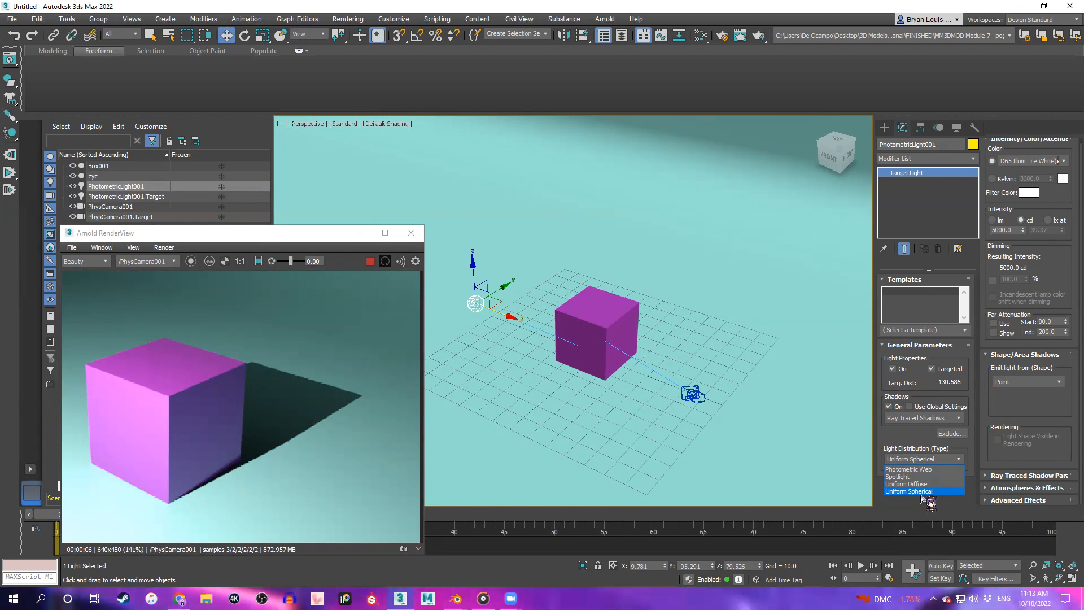
left_click(902, 477)
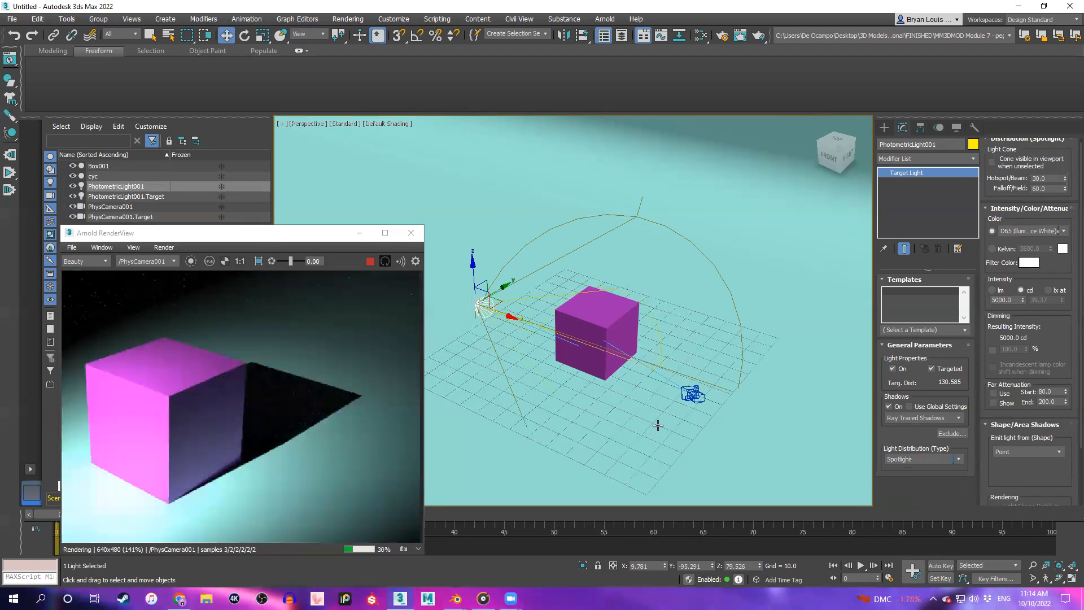
Review the spotlight's emitting shape options, keeping Point, and examine the lit area around the cube in the render
scroll(1046, 440, "down", 1)
left_click(1041, 436)
left_click(1042, 436)
left_click(1043, 437)
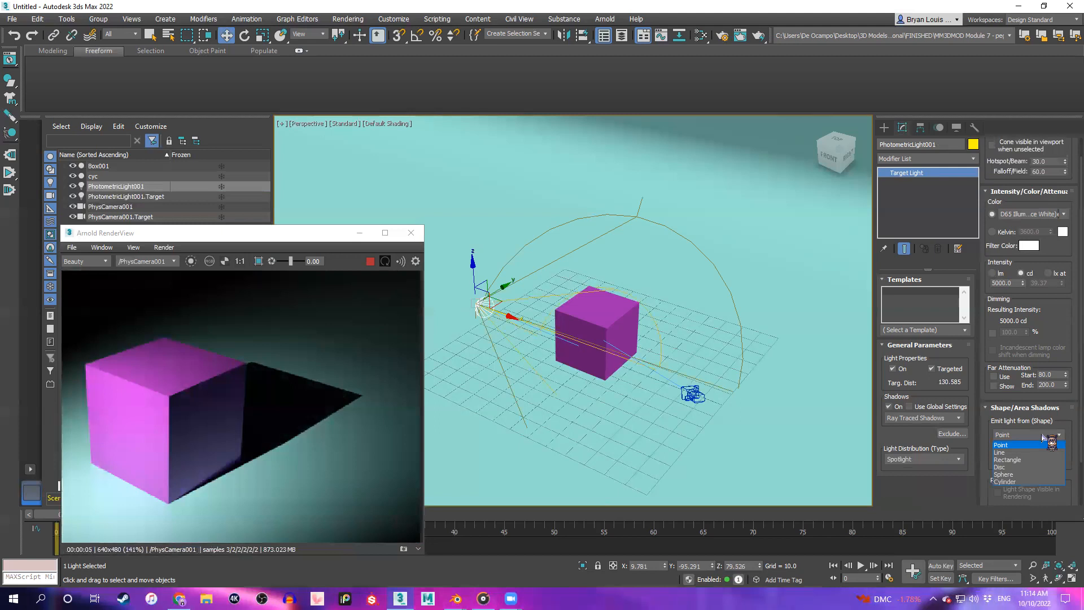
left_click(1043, 444)
scroll(295, 387, "down", 2)
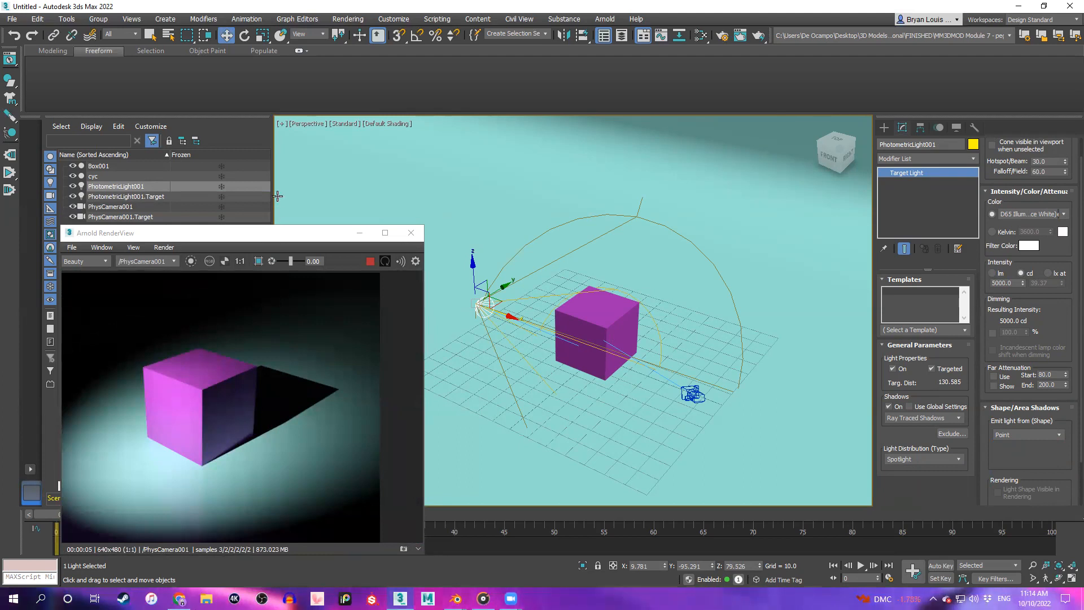
Widen the photometric spotlight's cone by setting Hotspot/Beam to 41 and Falloff/Field to 76
scroll(1009, 286, "up", 2)
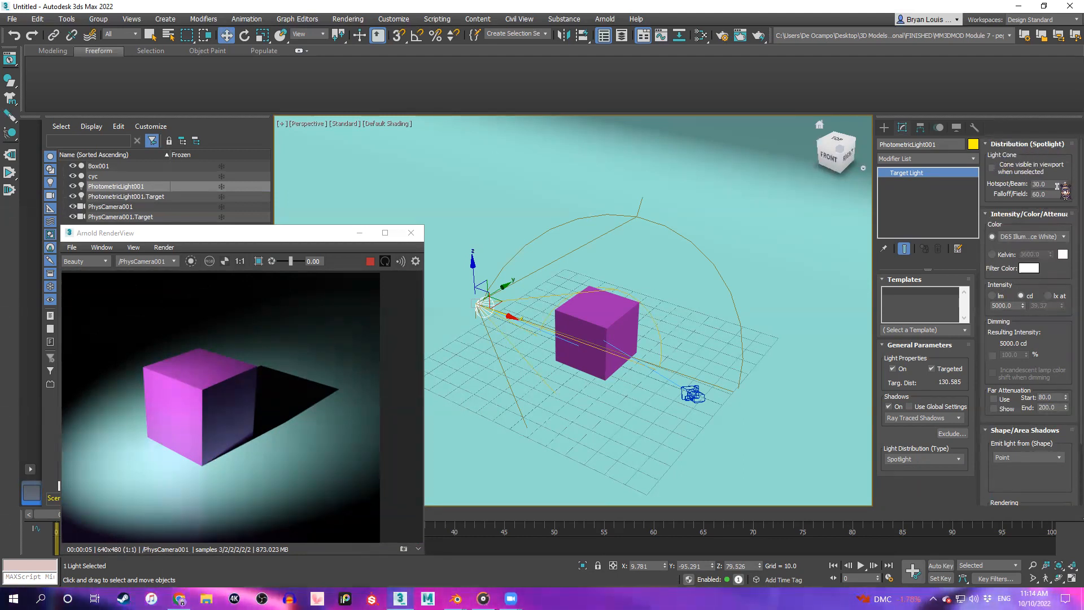
left_click_drag(1065, 184, 1069, 173)
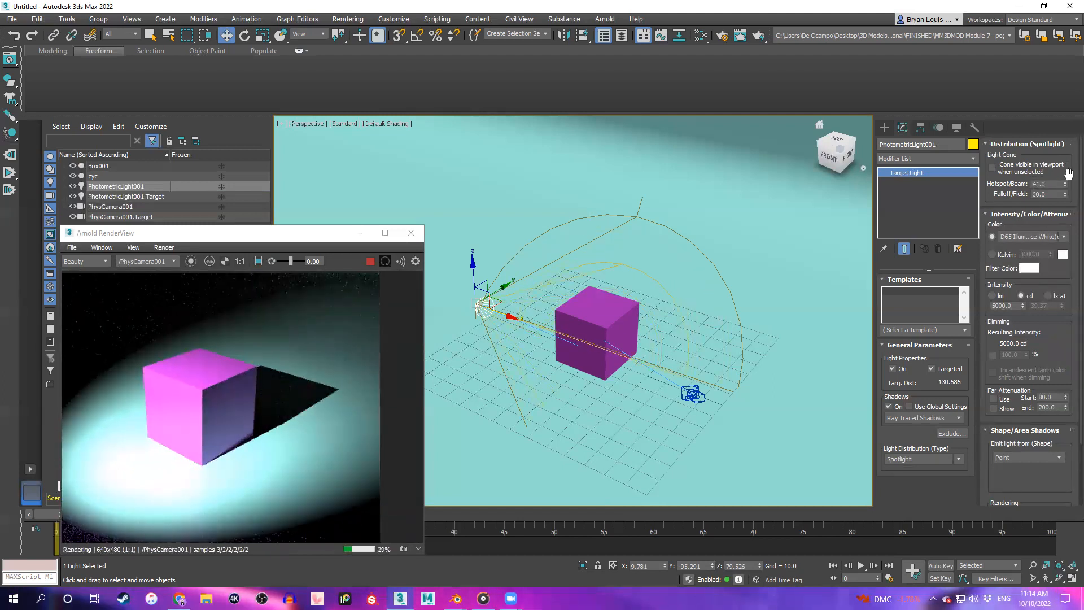
mouse_move(1065, 193)
left_mouse_down()
mouse_move(1069, 168)
mouse_move(1069, 183)
left_mouse_up()
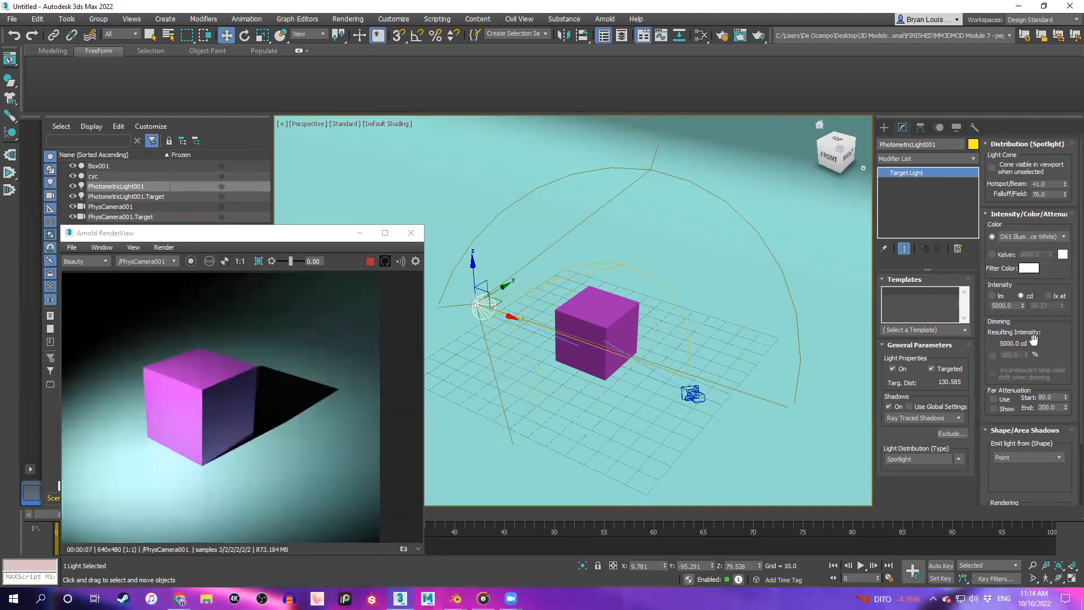
Check the emitting shape options again, keeping Point, and examine the spotlight's softened edge and the cube's shadow in the render
left_click(1053, 458)
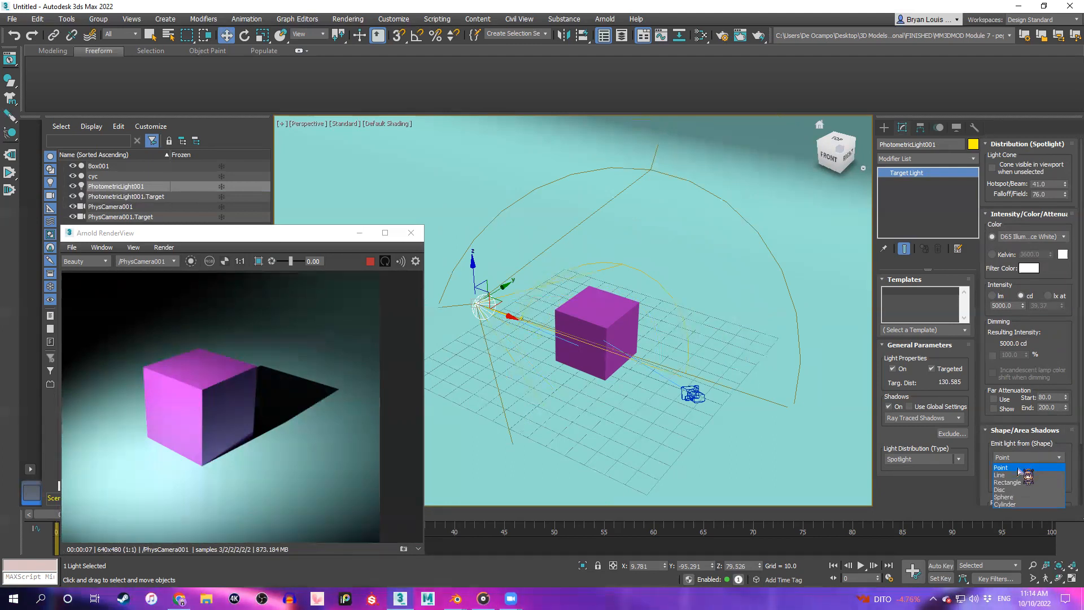
left_click(1017, 467)
left_click(1025, 458)
left_click(1026, 458)
left_click(1045, 458)
left_click(1046, 459)
scroll(251, 372, "down", 2)
middle_click_drag(254, 380, 272, 399)
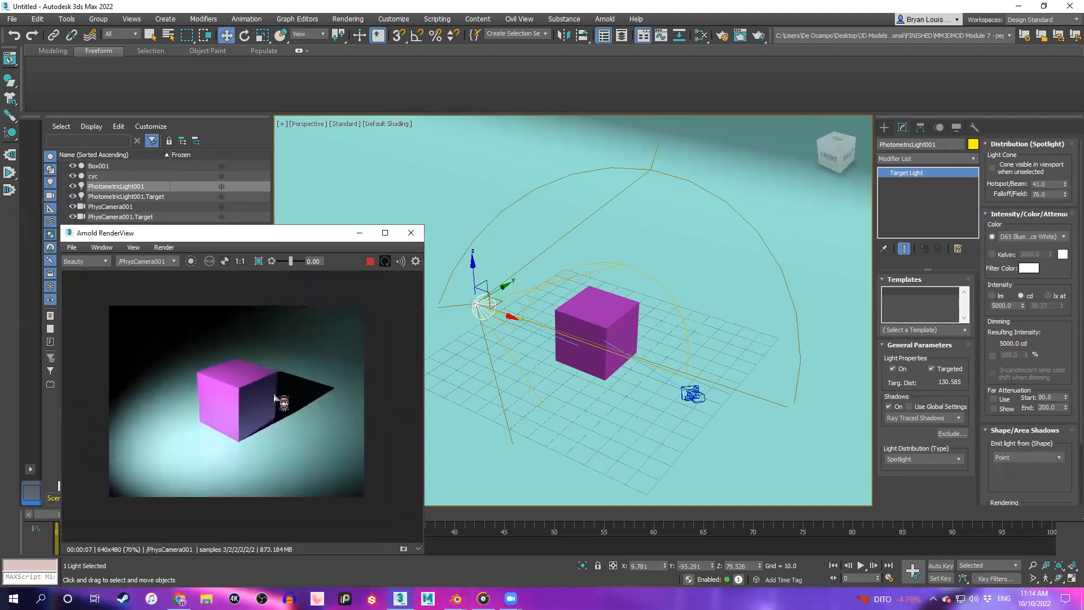
scroll(274, 399, "up", 2)
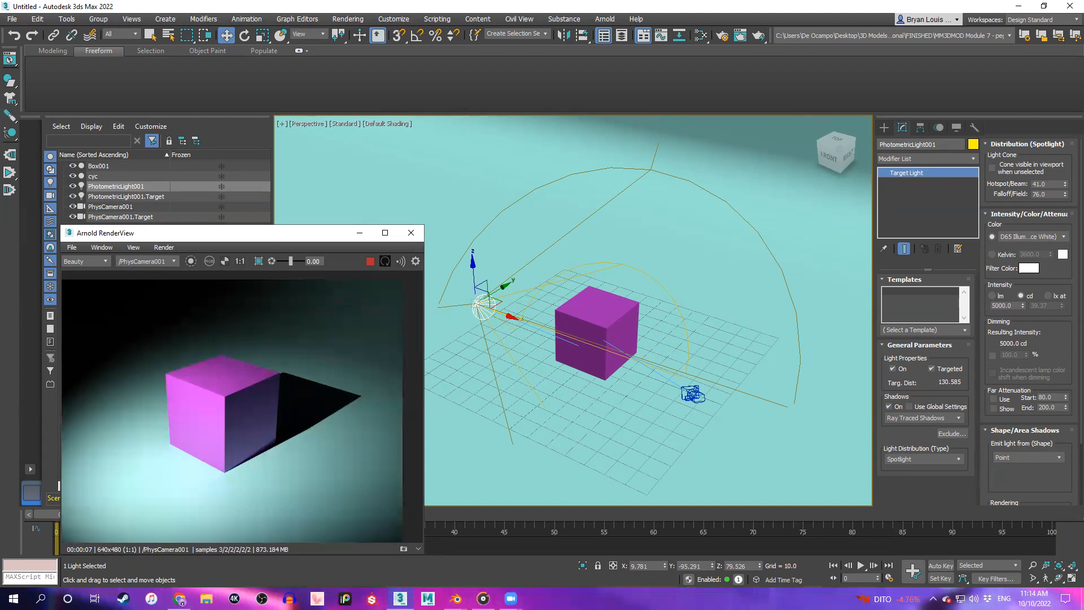
scroll(296, 398, "down", 2)
scroll(274, 403, "up", 2)
middle_click_drag(279, 431, 250, 390)
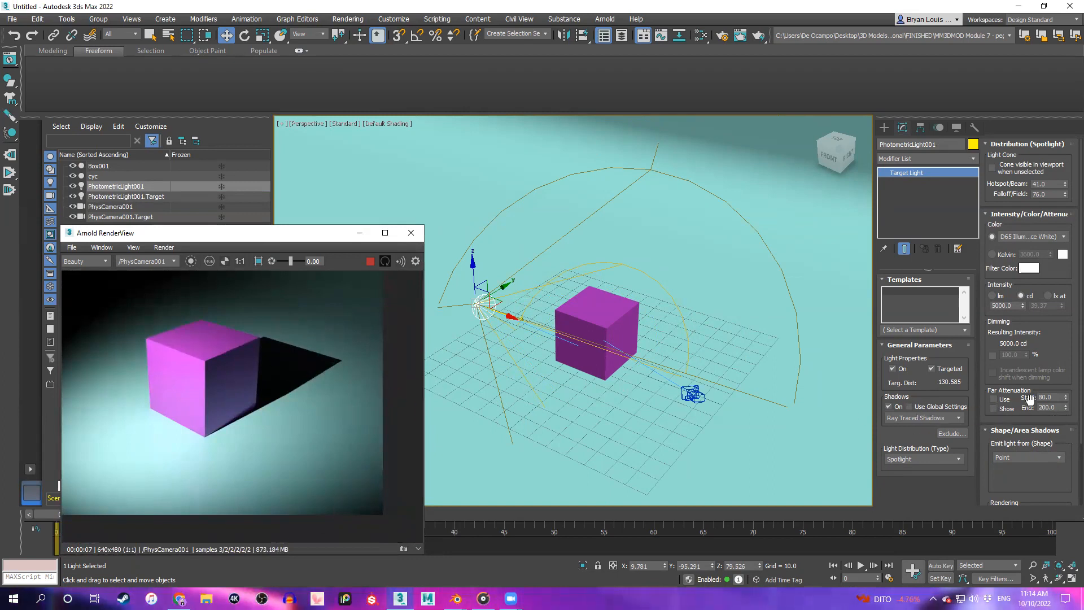
Move the Arnold RenderView window up clear of the timeline and check the modifier list without adding a modifier
scroll(1029, 399, "down", 4)
left_click_drag(236, 237, 218, 193)
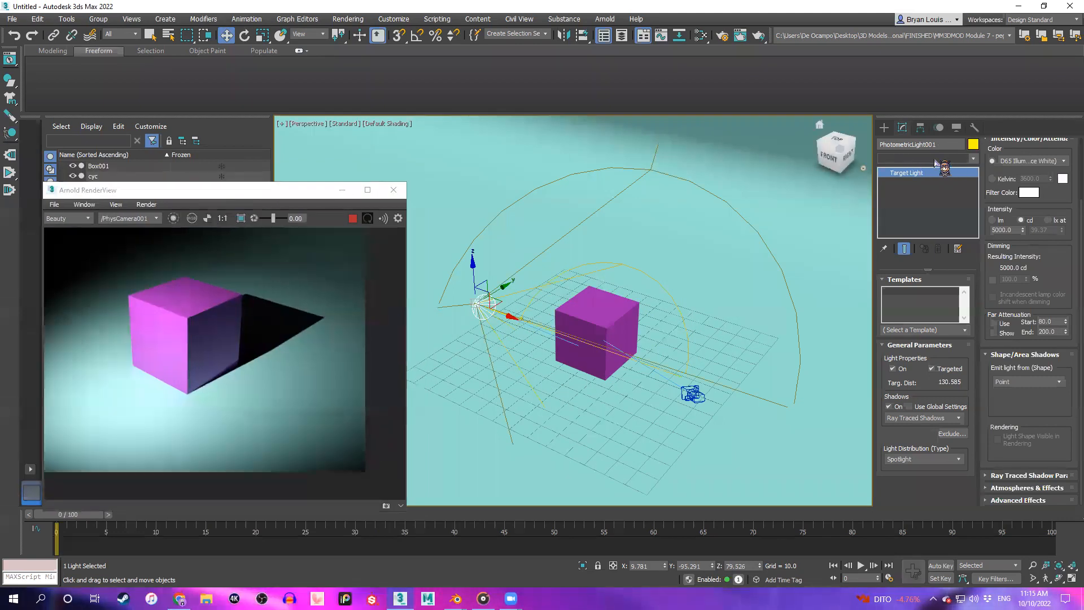
left_click(972, 160)
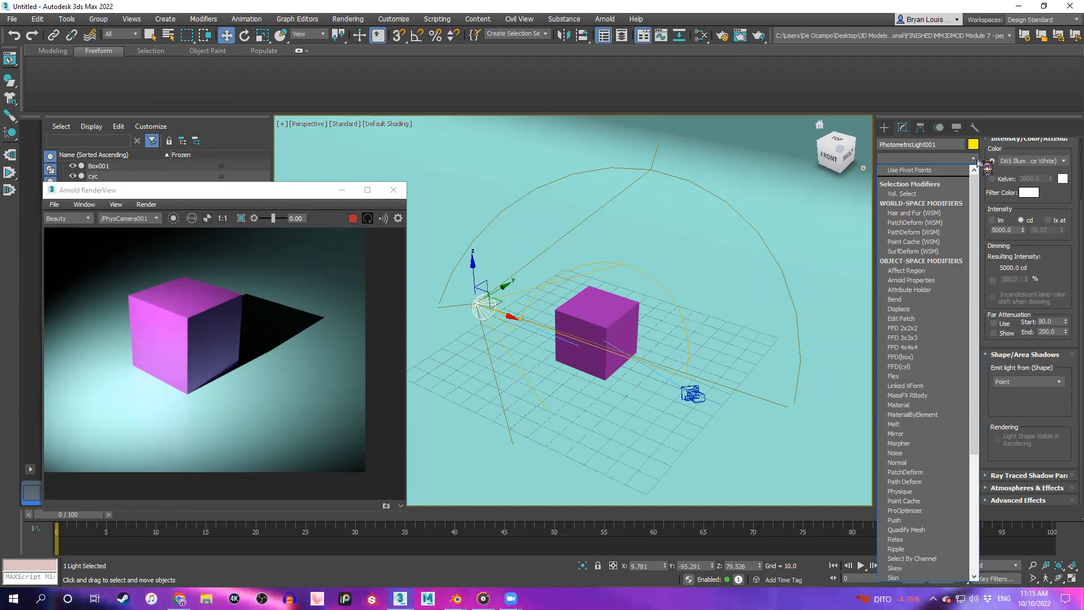
left_click(978, 161)
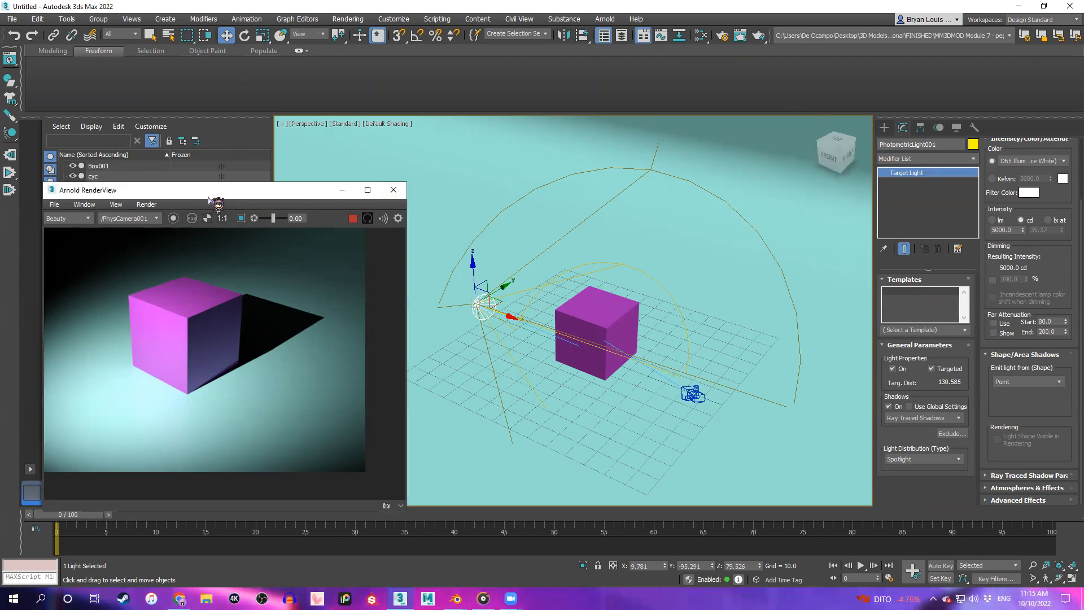
left_click_drag(205, 197, 226, 192)
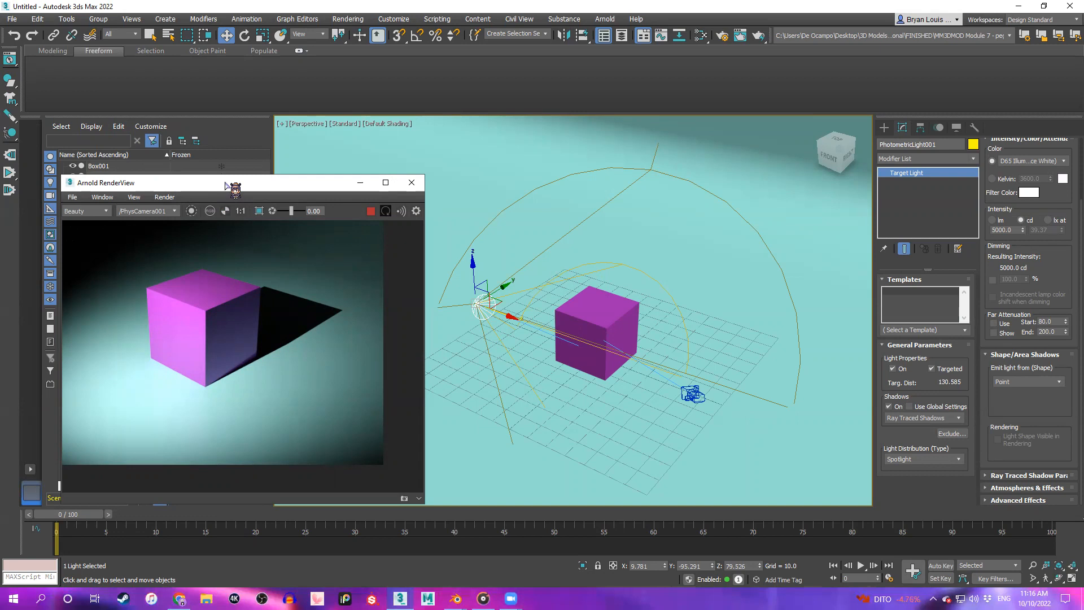
left_click_drag(225, 182, 209, 146)
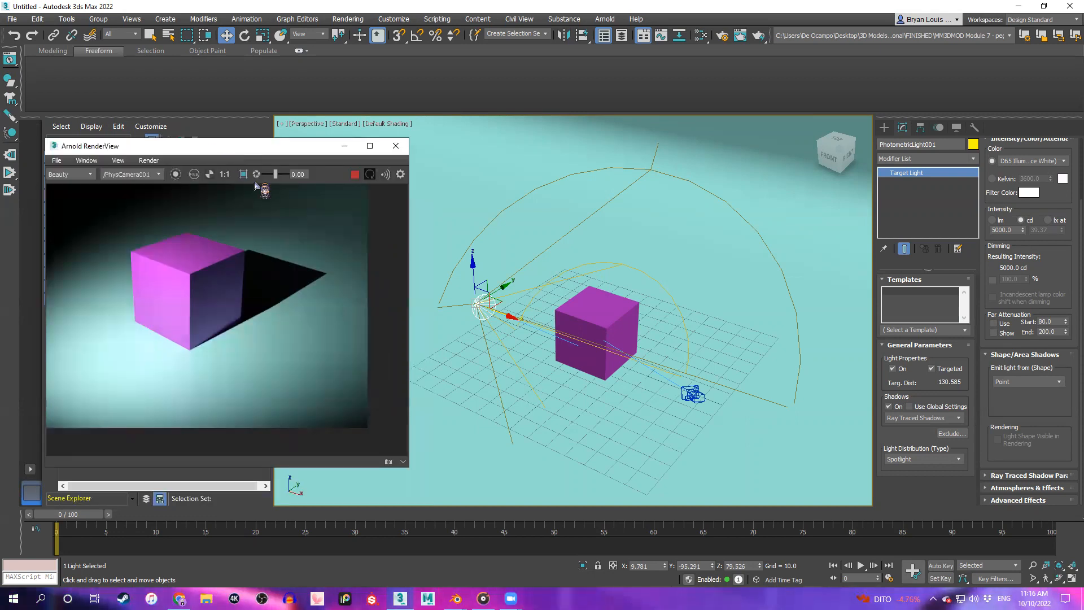
Review the light categories Photometric, Standard and Arnold, and set the category for creating lights to Arnold
left_click(884, 127)
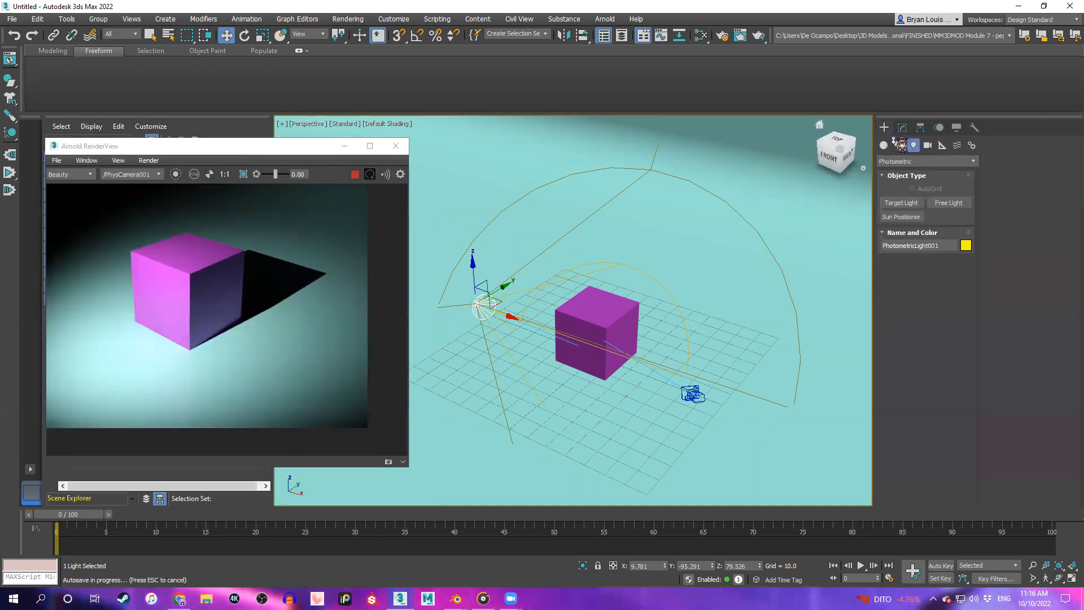
left_click(926, 162)
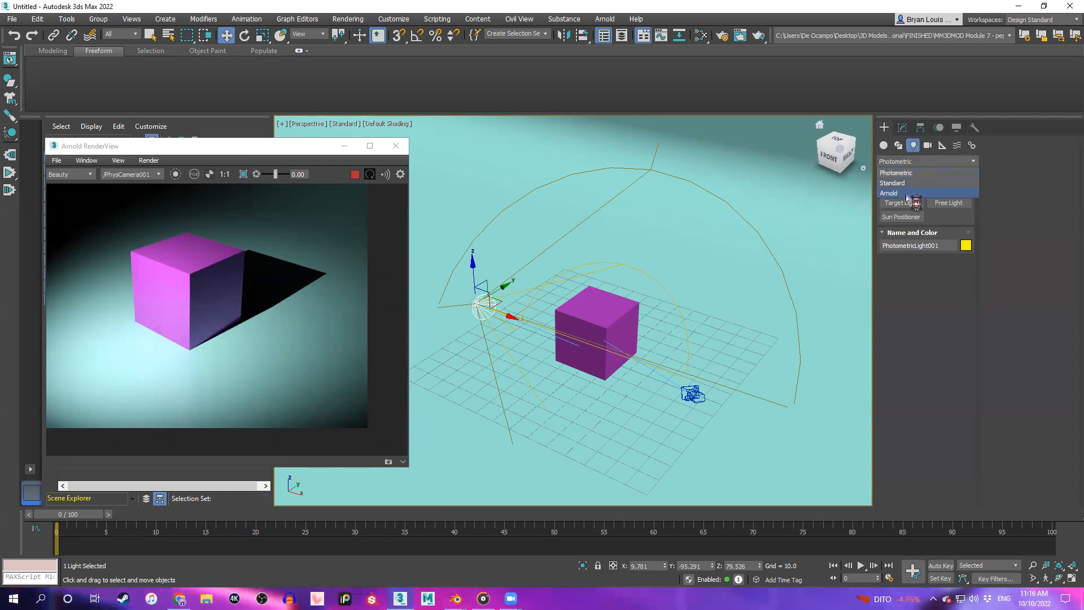
left_click(974, 162)
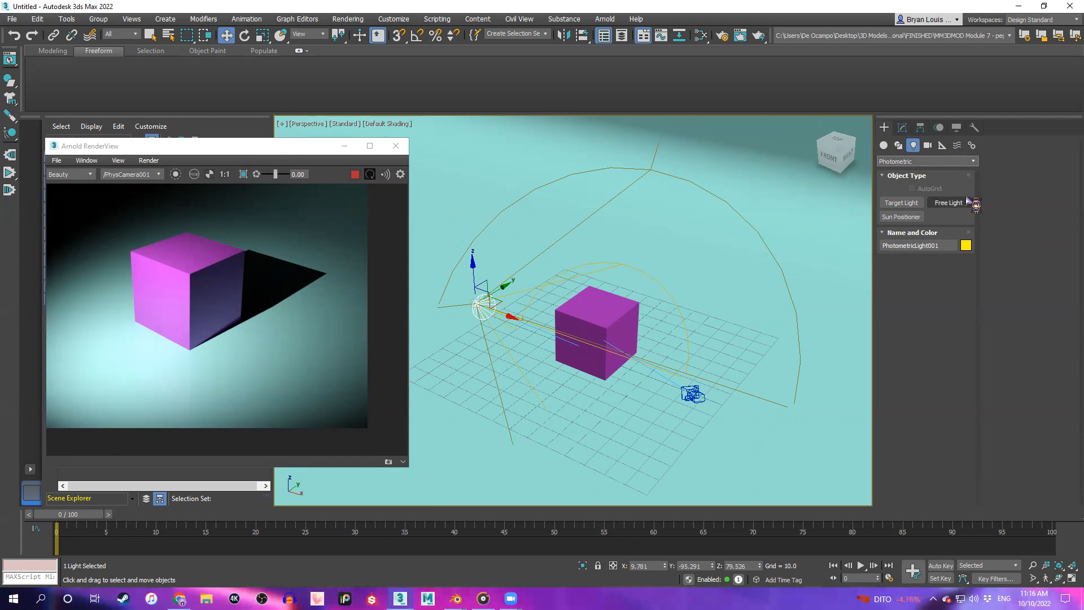
left_click(960, 162)
left_click(919, 186)
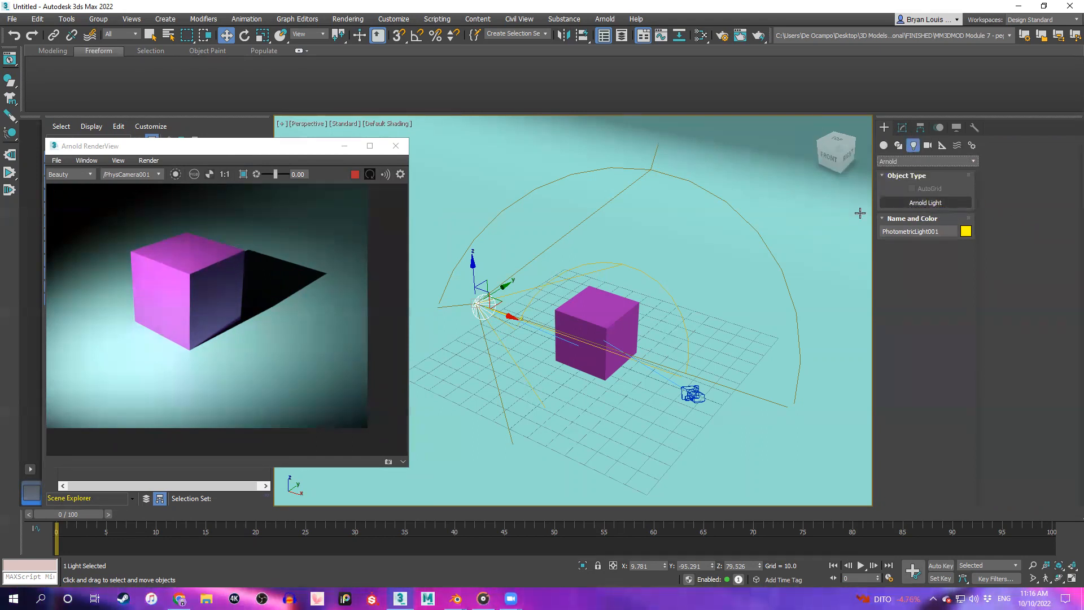
left_click(899, 162)
left_click(898, 161)
left_click(911, 162)
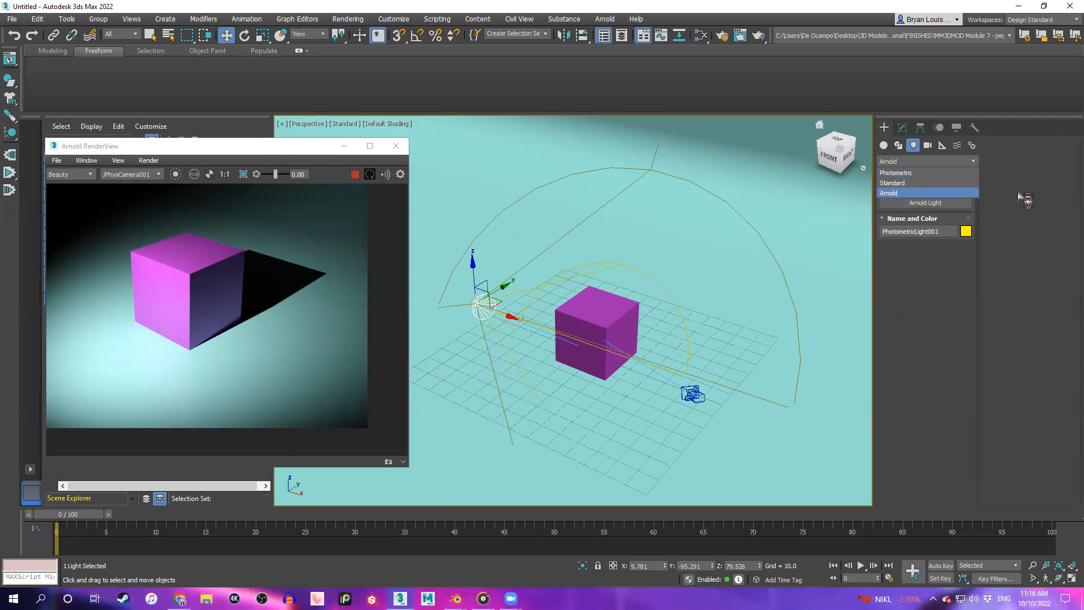
left_click(932, 193)
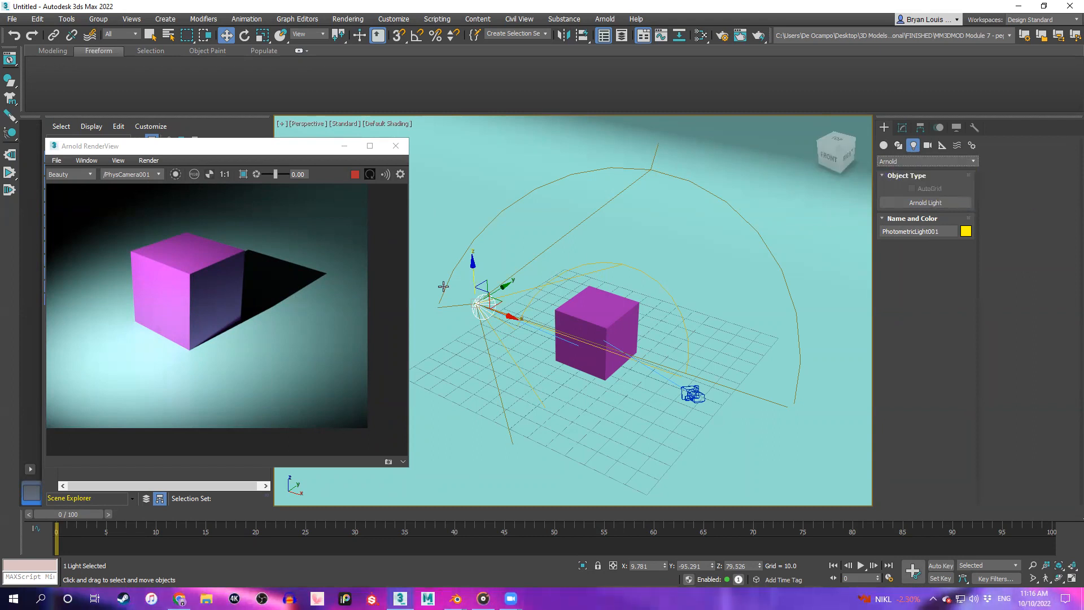
Try an Arnold light by creating it beside the grid, raising it and moving it near the photometric light, and delete it
left_click(925, 202)
left_click(740, 421)
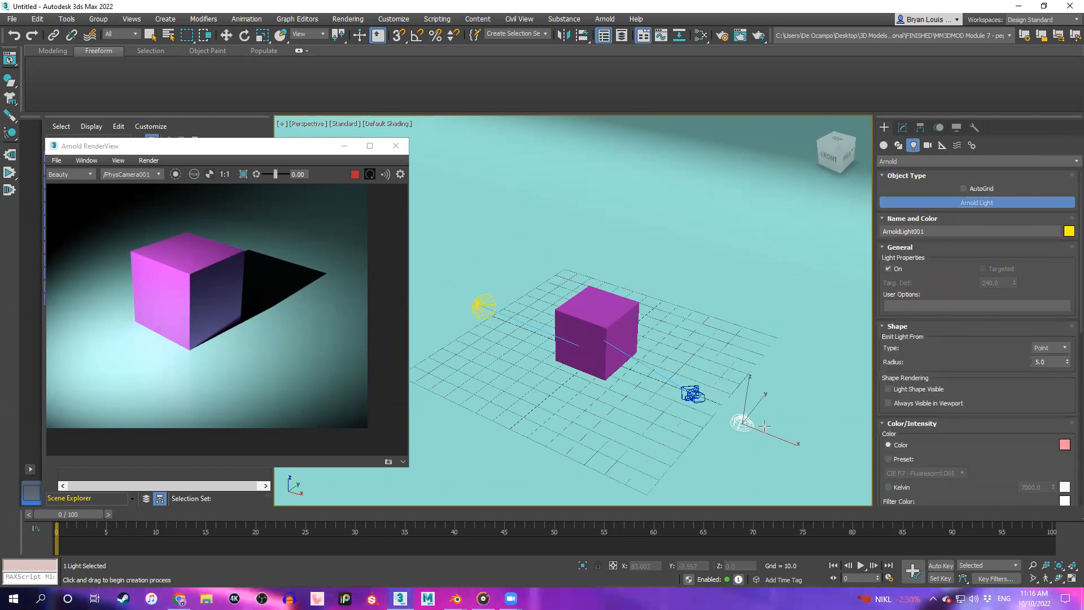
key("w")
left_click_drag(748, 391, 740, 305)
left_click_drag(754, 346, 561, 280)
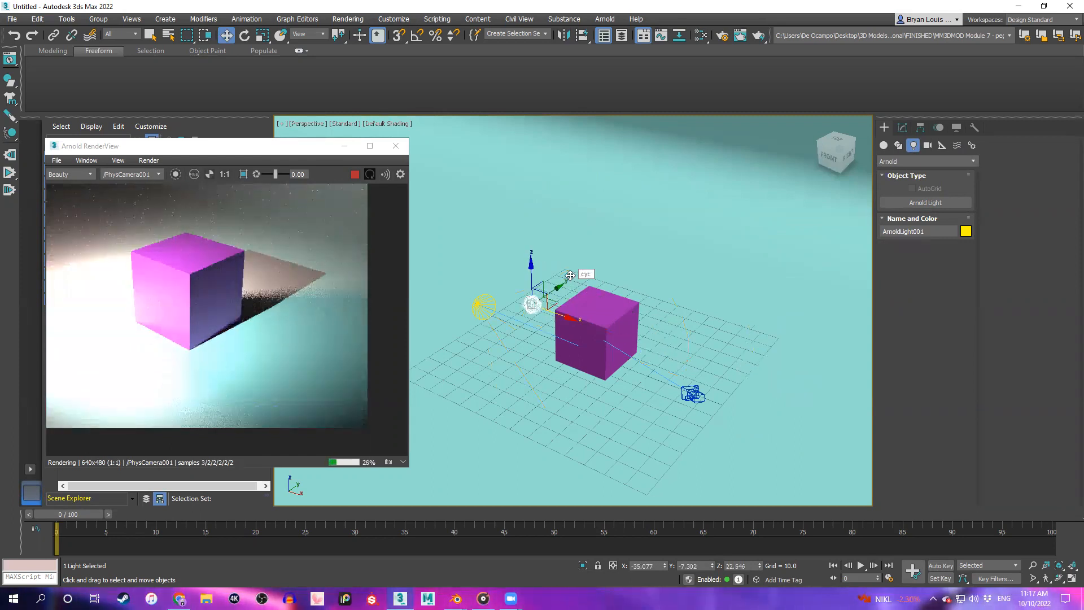
key("Delete")
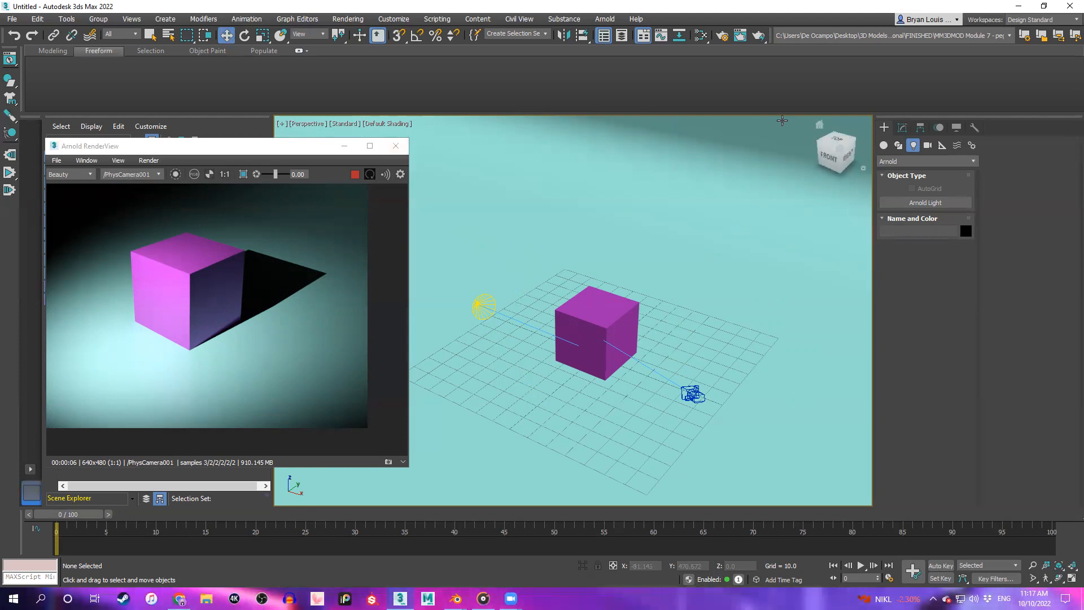
Stop the interactive render in Arnold RenderView and switch to the main Blender window
mouse_move(456, 599)
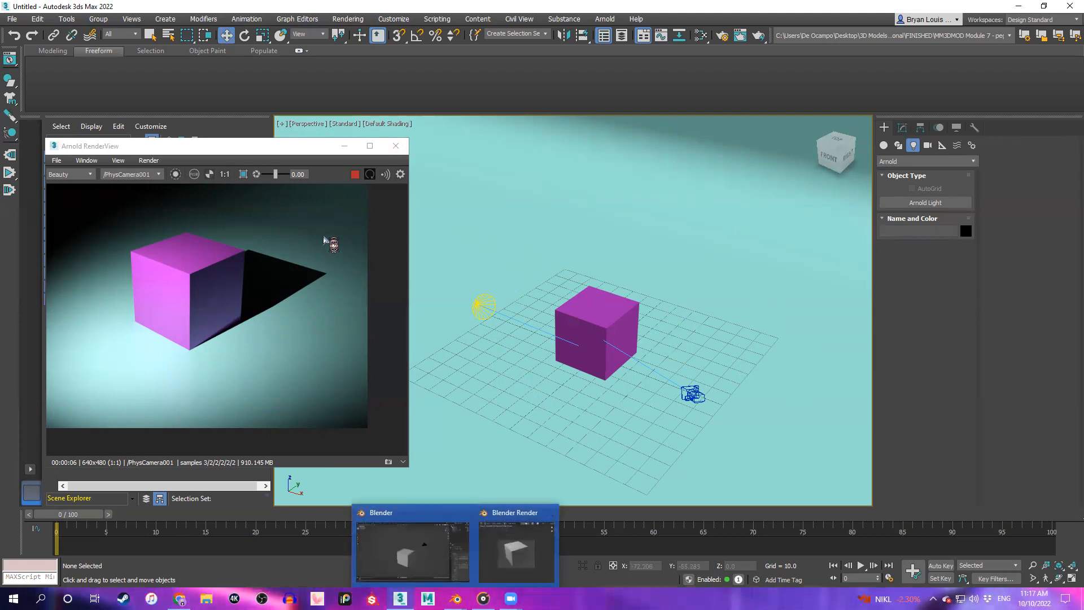
left_click(354, 174)
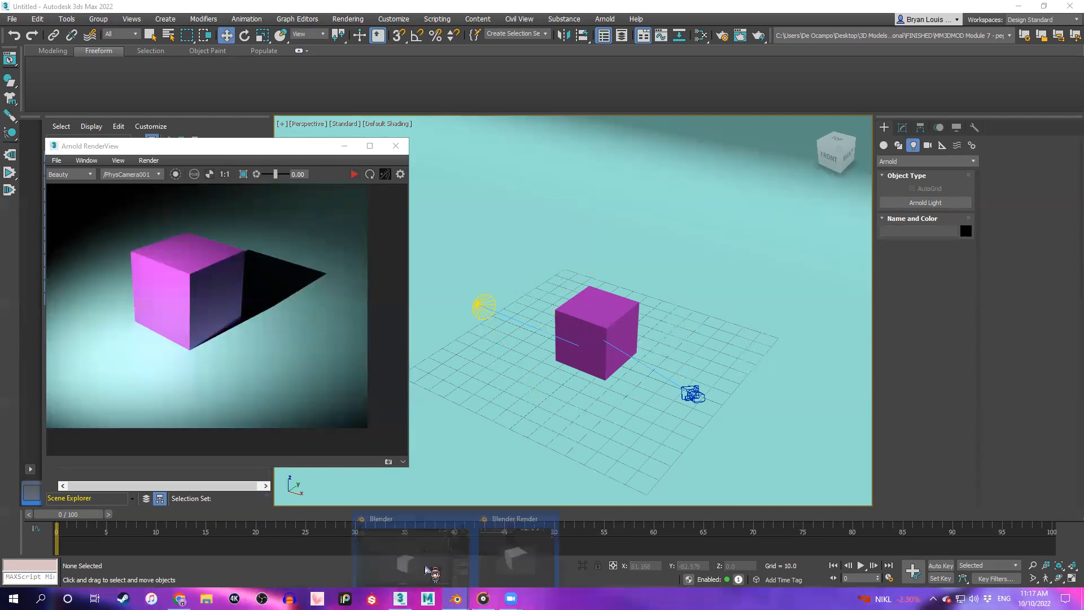
left_click(402, 551)
Add a Point light to the cube scene in Blender
scroll(583, 256, "up", 2)
scroll(583, 256, "down", 1)
middle_click_drag(584, 256, 582, 230)
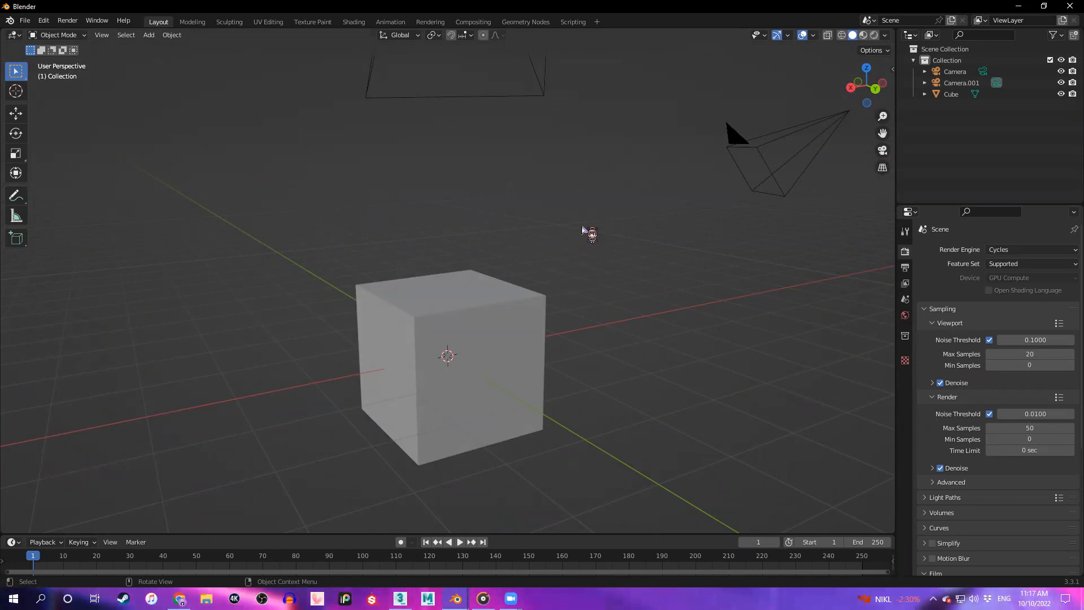
middle_click_drag(583, 226, 608, 231)
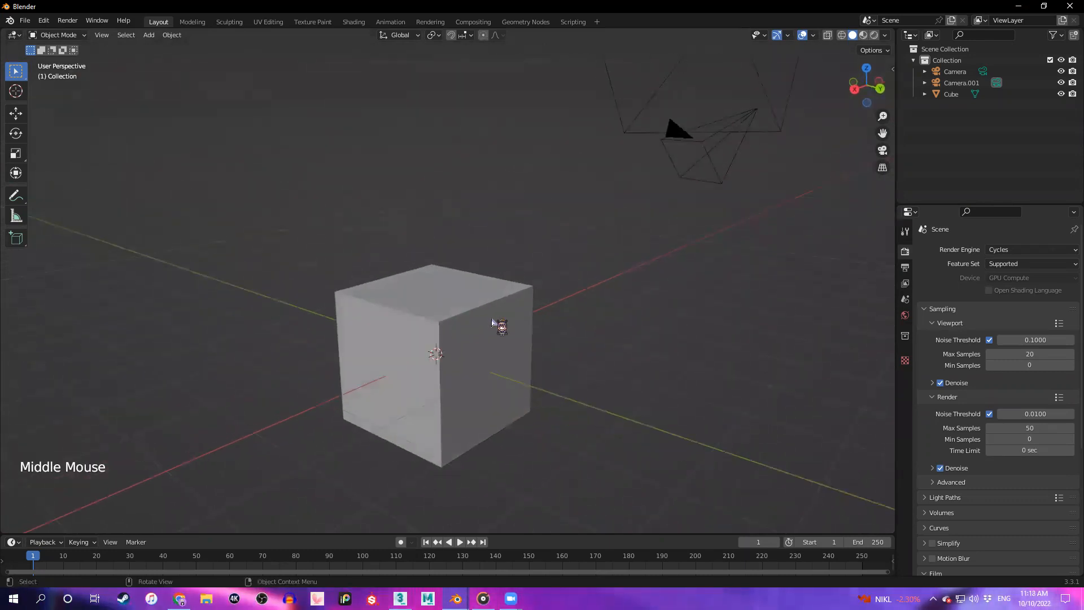
middle_click_drag(525, 338, 581, 322, "shift")
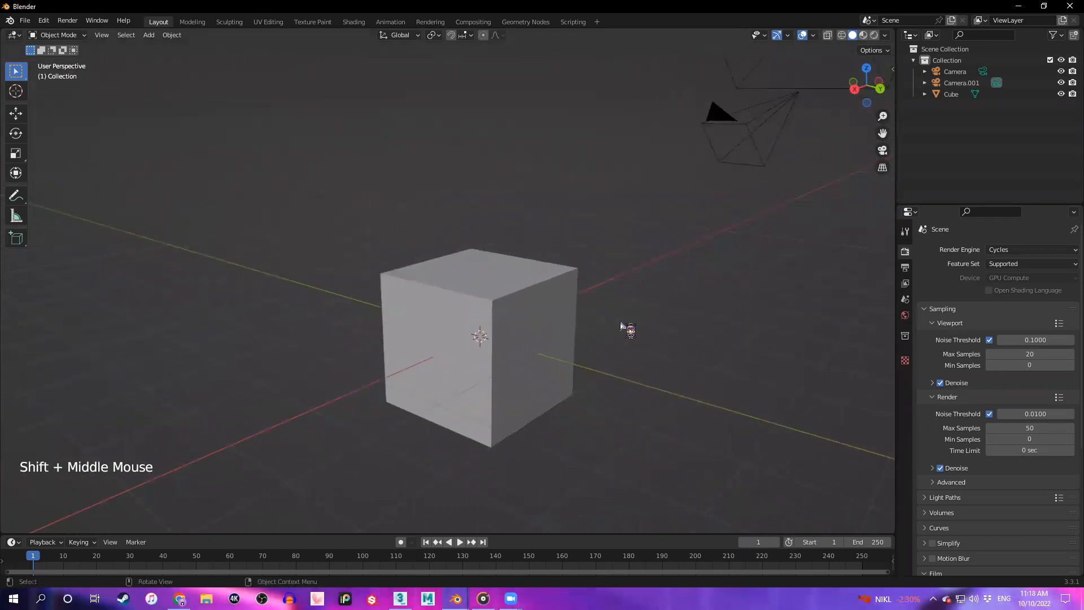
left_click(692, 286)
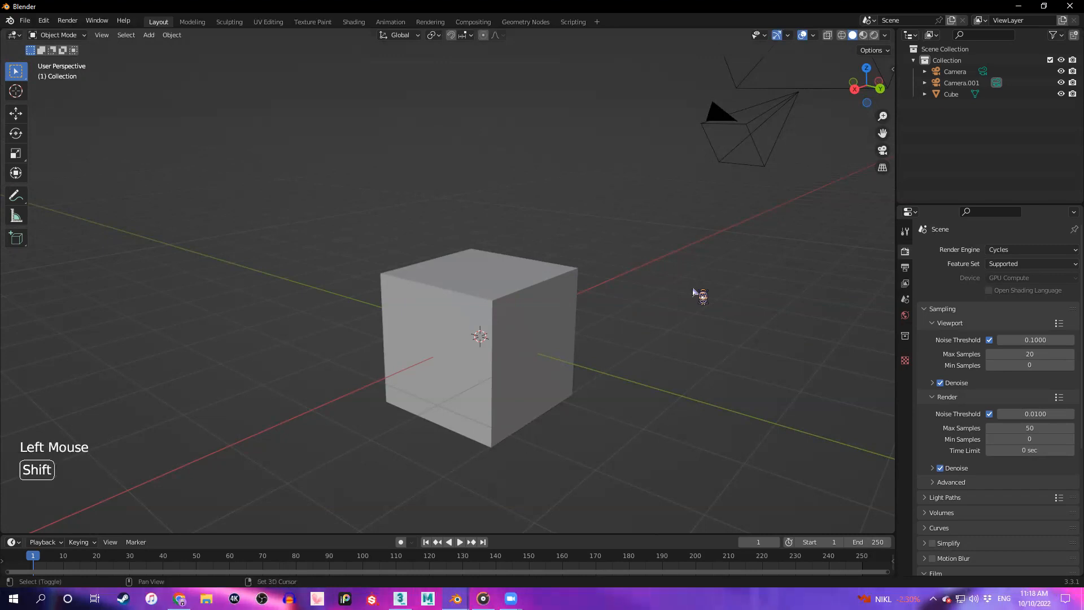
key("shift+a")
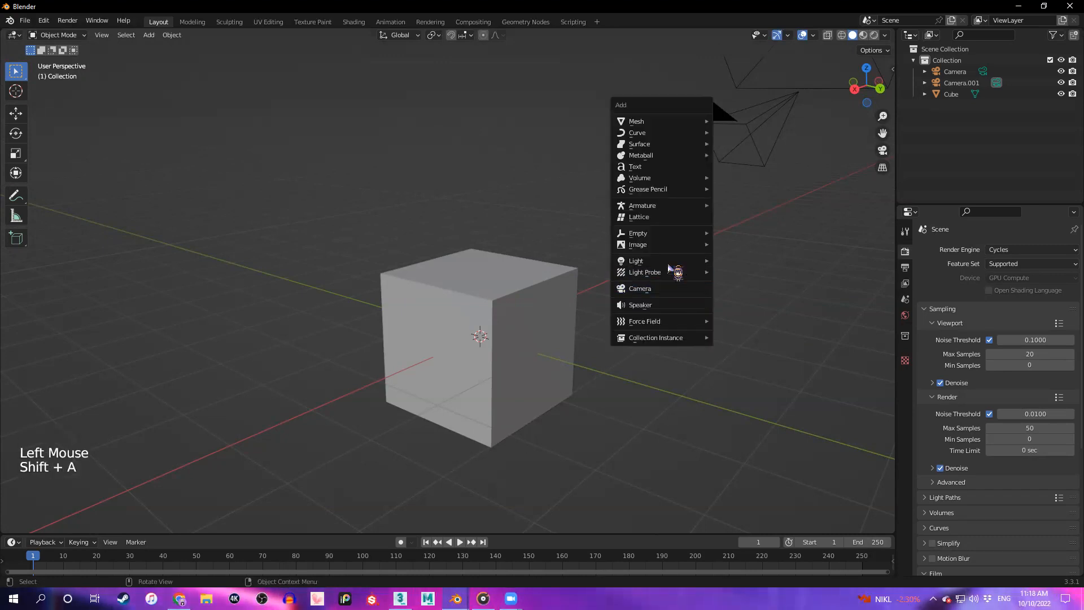
mouse_move(678, 262)
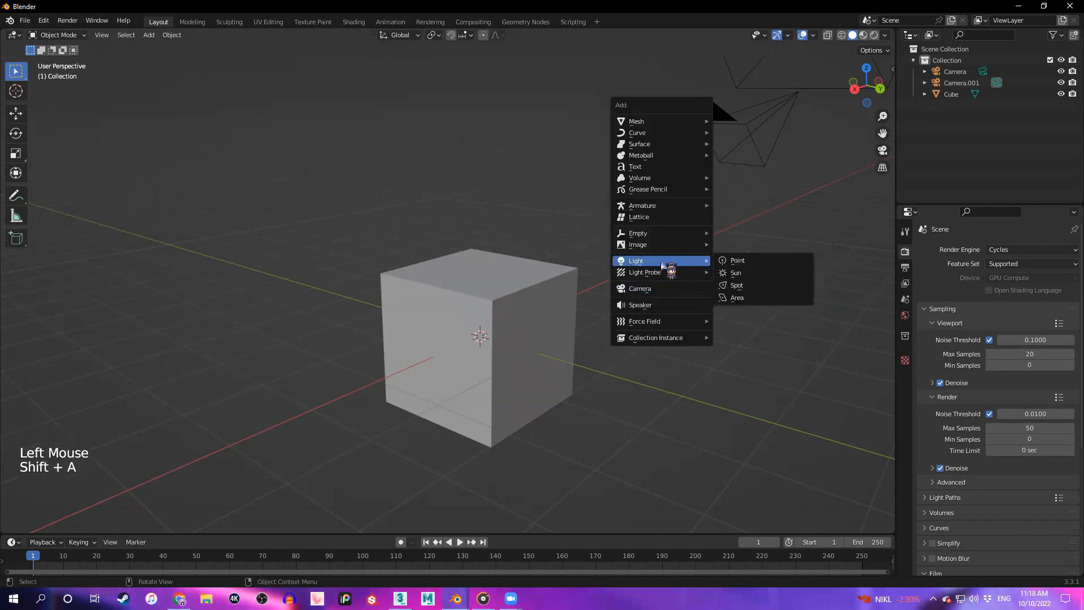
left_click(763, 263)
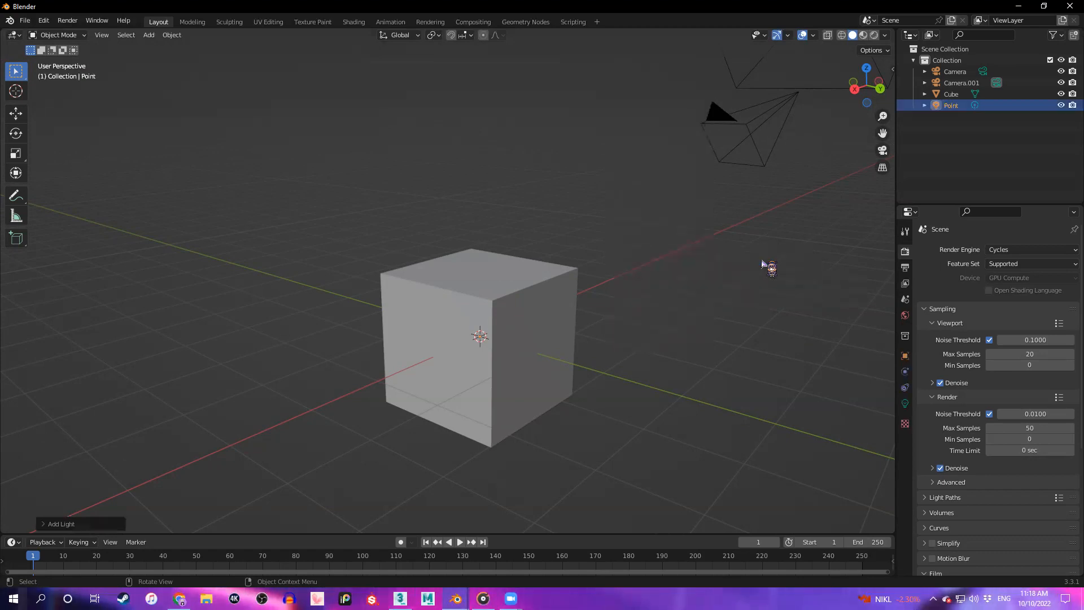
Move the Point light out of the cube to a free spot beside it
scroll(511, 295, "down", 2)
middle_click_drag(536, 299, 525, 319)
key("g")
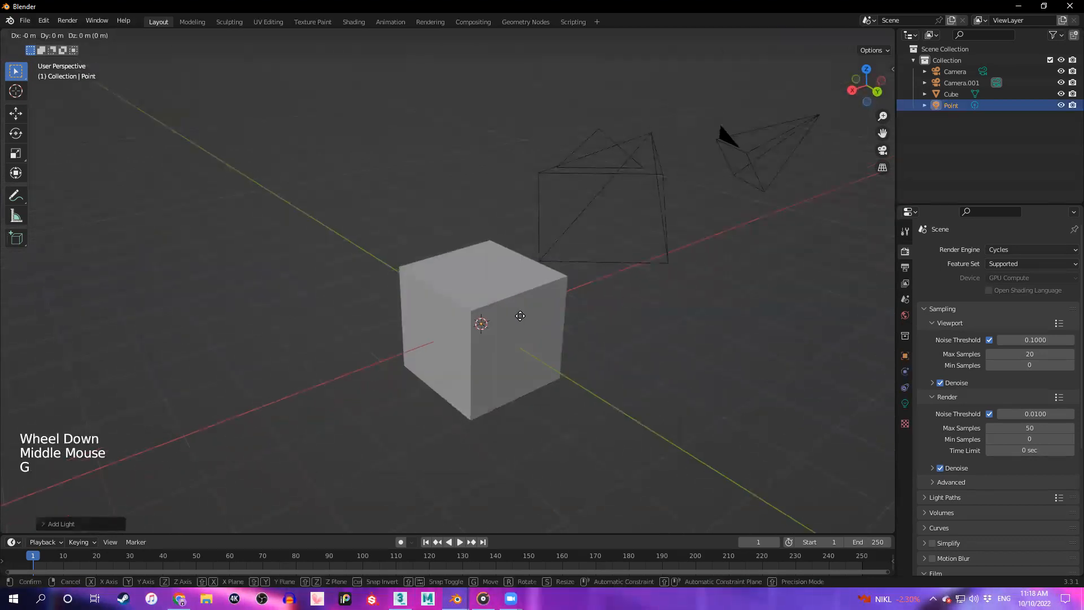
left_click(682, 249)
Raise the Point light along the Z axis to above the height of the cube
middle_click_drag(683, 249, 566, 324)
scroll(406, 268, "up", 2)
scroll(477, 284, "up", 2)
scroll(472, 286, "down", 1)
key("g")
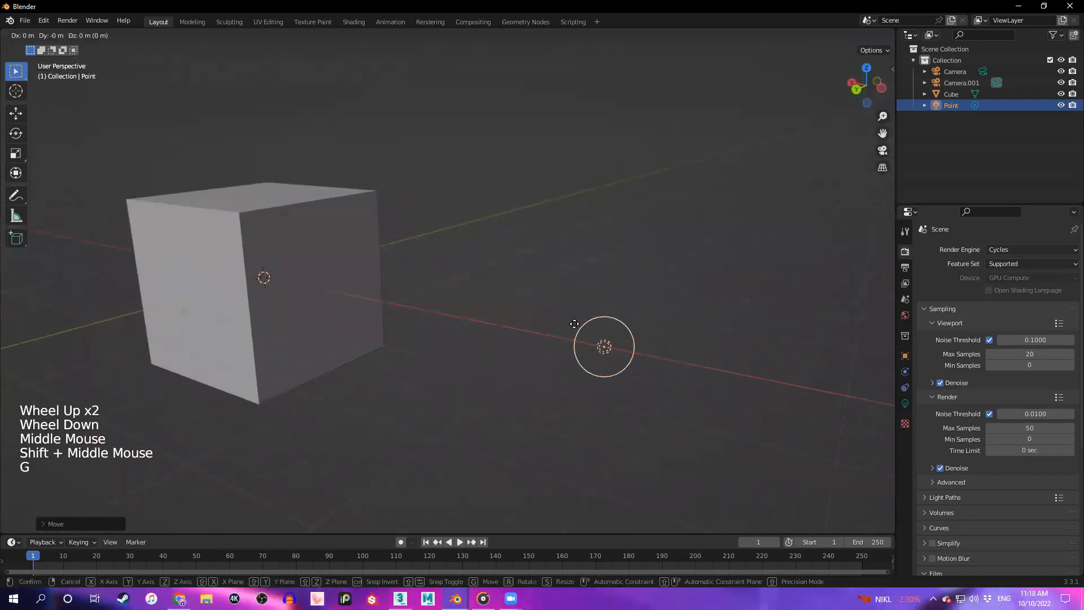
key("z")
left_click(593, 62)
Move the Point light about -3 m along the global Y axis and check its placement relative to the cube
scroll(582, 234, "down", 3)
middle_click_drag(581, 233, 549, 363)
key("g")
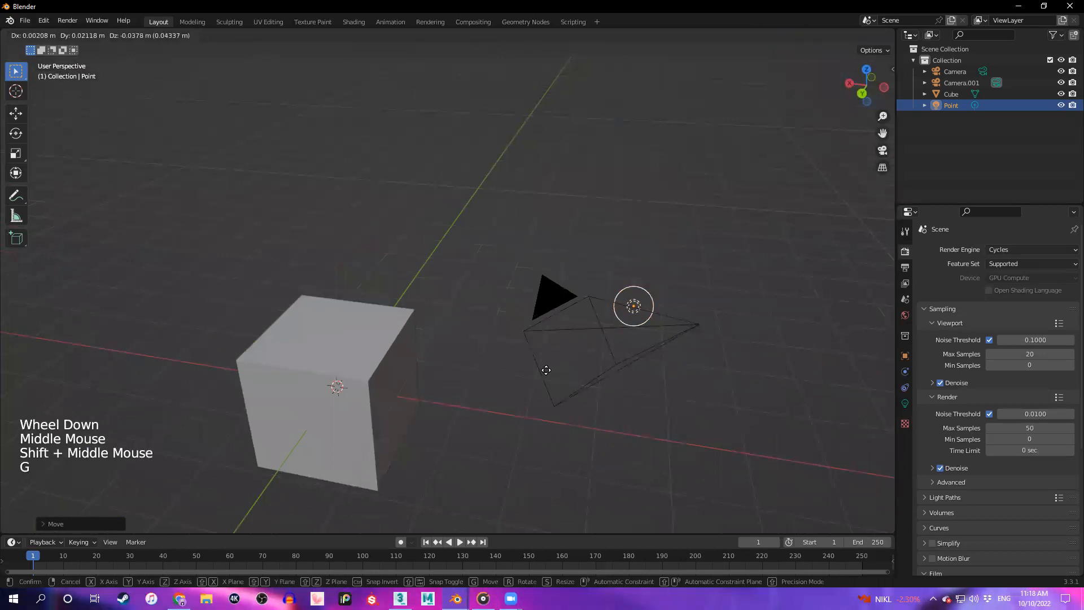
key("z")
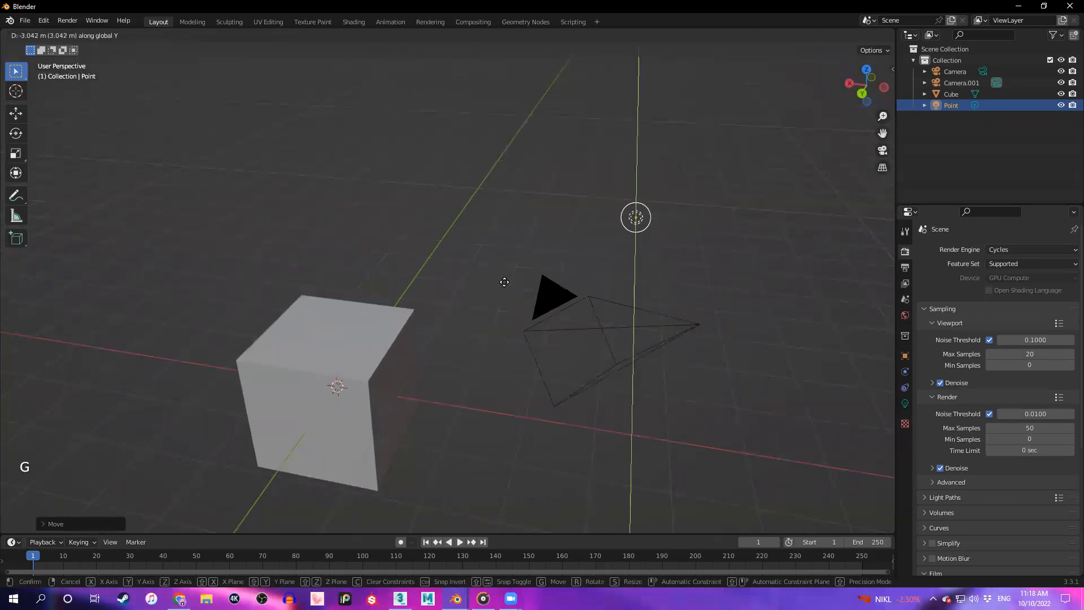
left_click(515, 291)
middle_click_drag(506, 288, 307, 329)
scroll(307, 328, "down", 2)
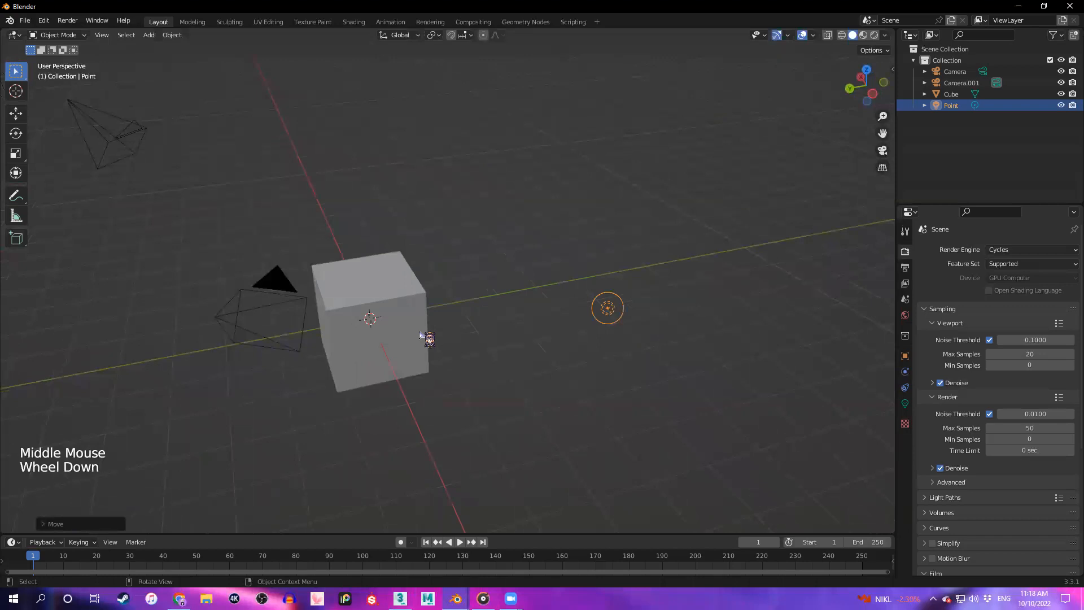
Raise the Point light further along the global Z axis and check its height against the cube
key("g")
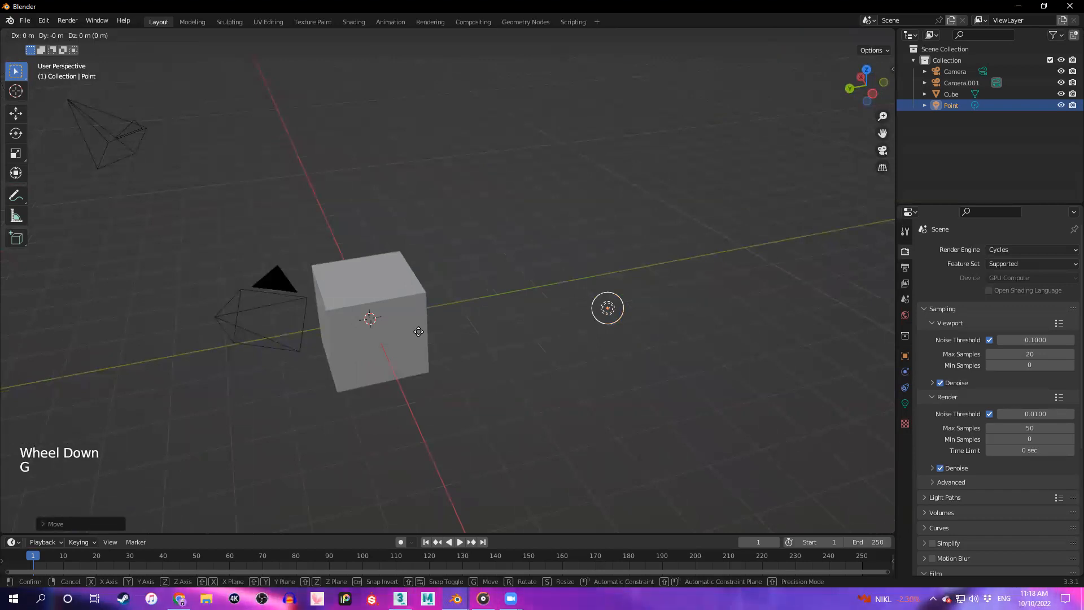
key("z")
left_click(511, 286)
middle_click_drag(510, 285, 638, 335)
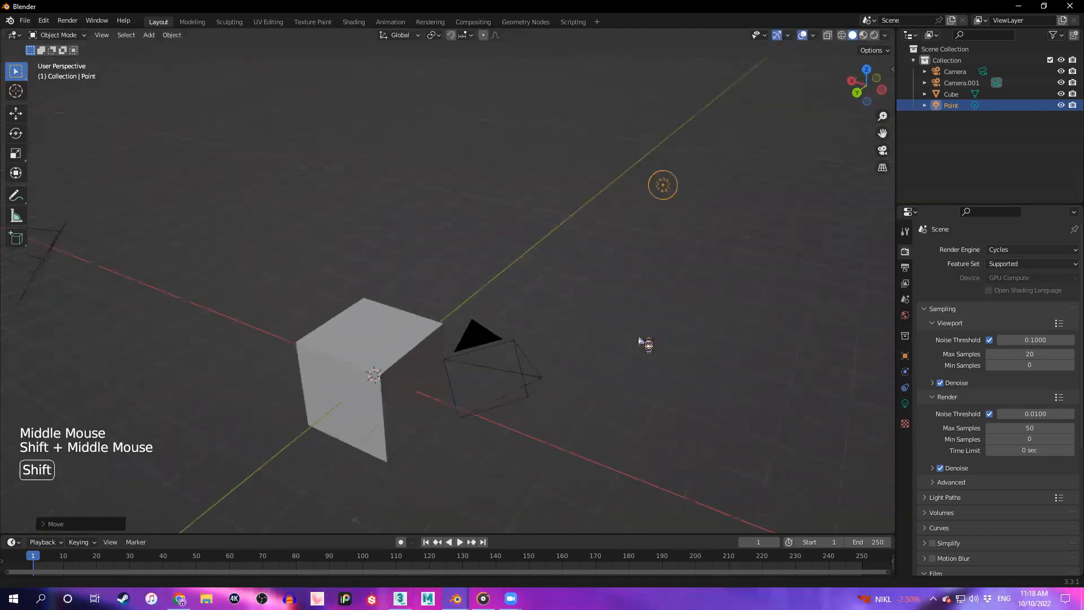
scroll(445, 348, "down", 1)
mouse_move(444, 347)
middle_mouse_down()
mouse_move(484, 351)
mouse_move(420, 350)
mouse_move(446, 330)
middle_mouse_up()
scroll(455, 344, "up", 1)
scroll(529, 389, "up", 1)
middle_click_drag(529, 389, 668, 264)
Add a plane mesh and scale it up uniformly into a large floor surrounding the cube
key("shift+a")
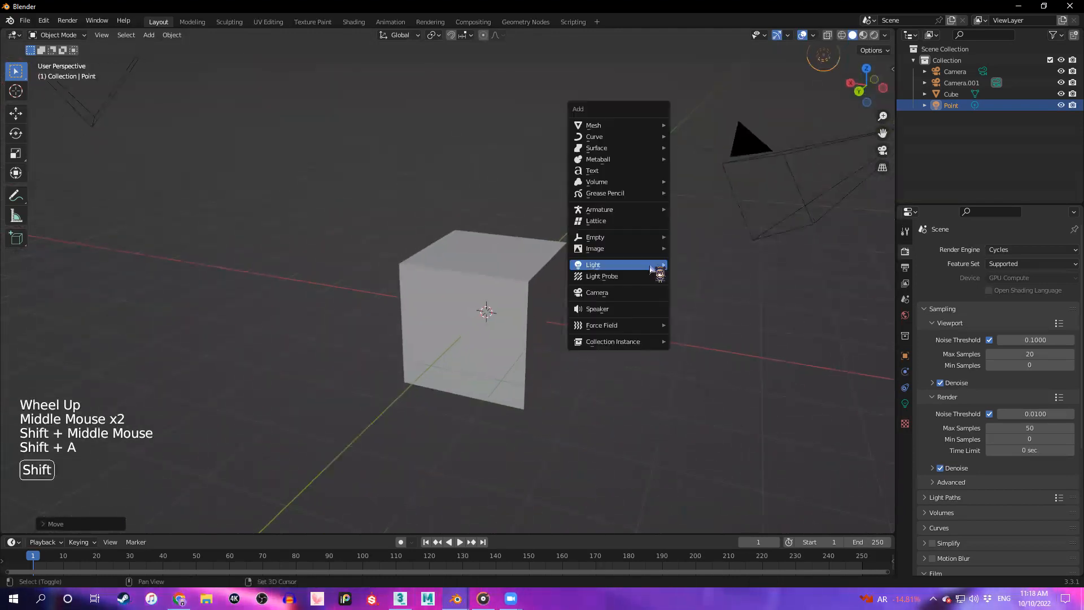
mouse_move(642, 121)
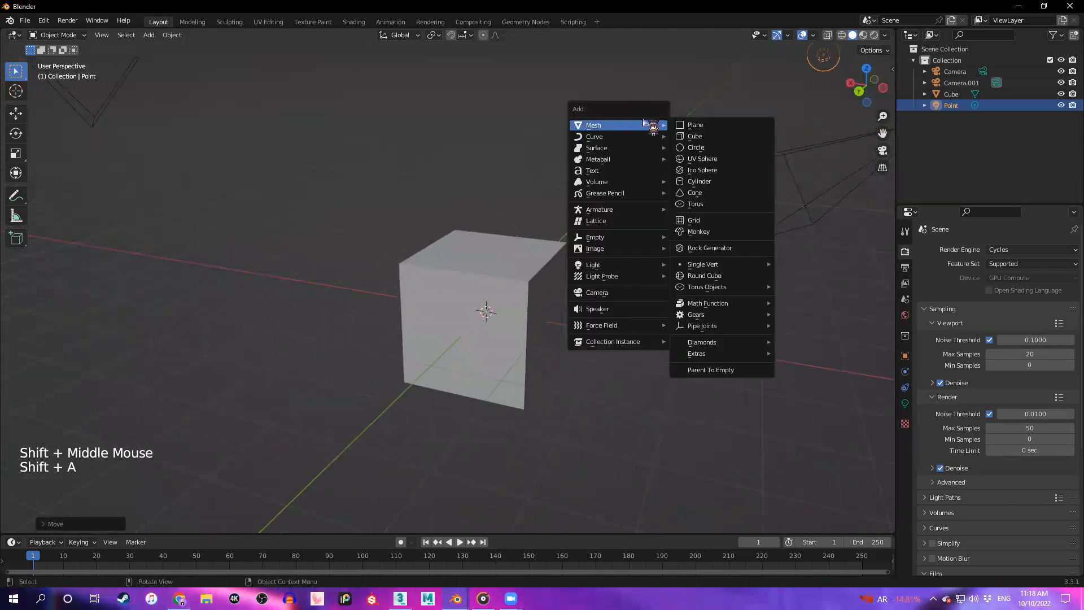
left_click(699, 125)
key("s")
scroll(567, 353, "down", 3)
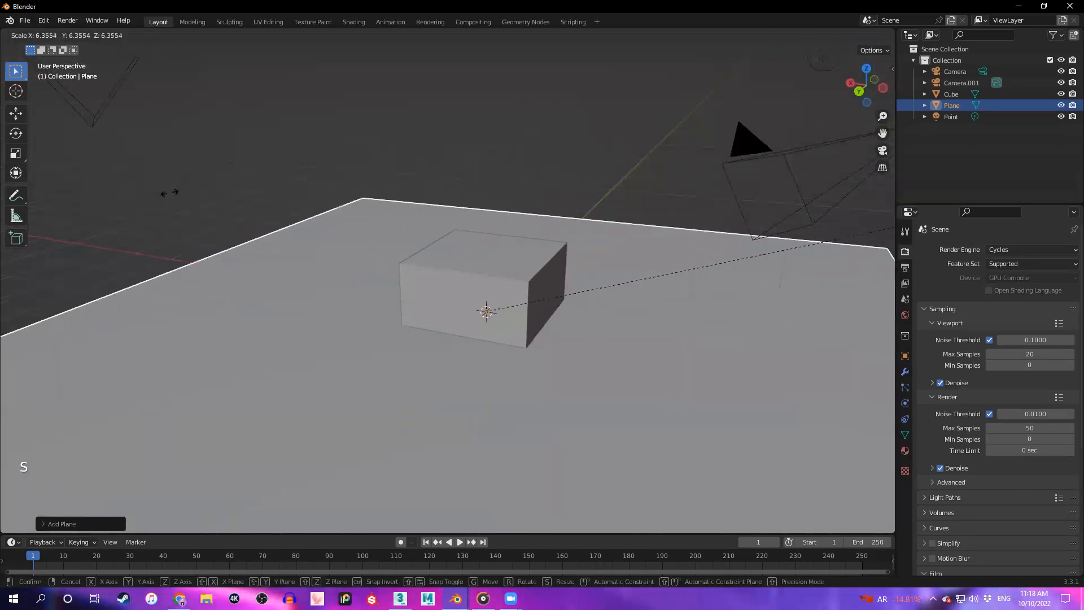
left_click(597, 213)
middle_click_drag(597, 212, 443, 279)
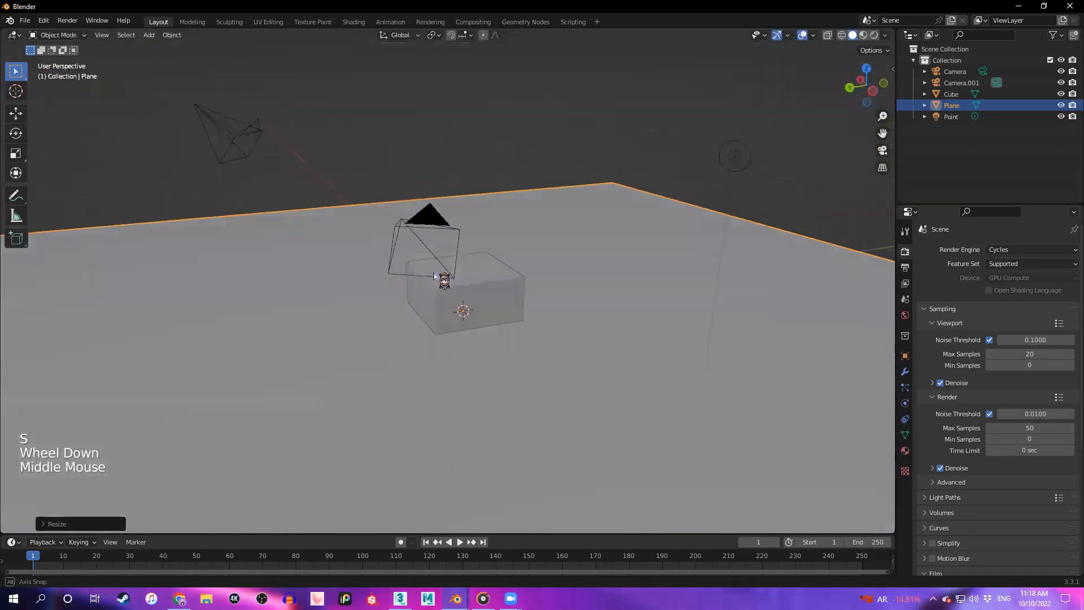
Turn on Vertex snapping and lower the plane along the Z axis to the cube's bottom corner
left_click(468, 35)
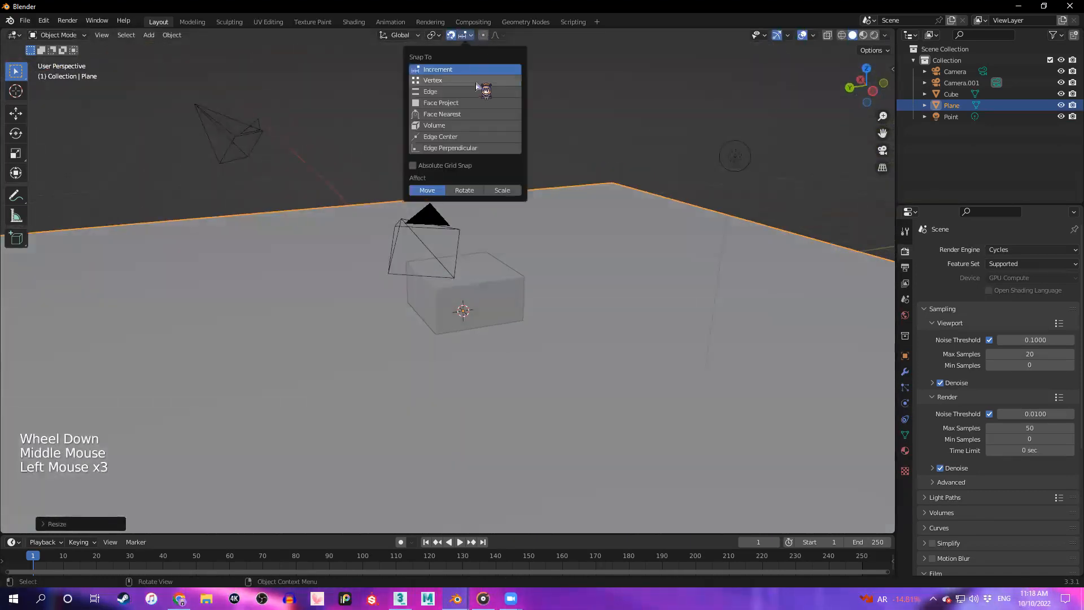
left_click(469, 81)
left_click(569, 324)
key("g")
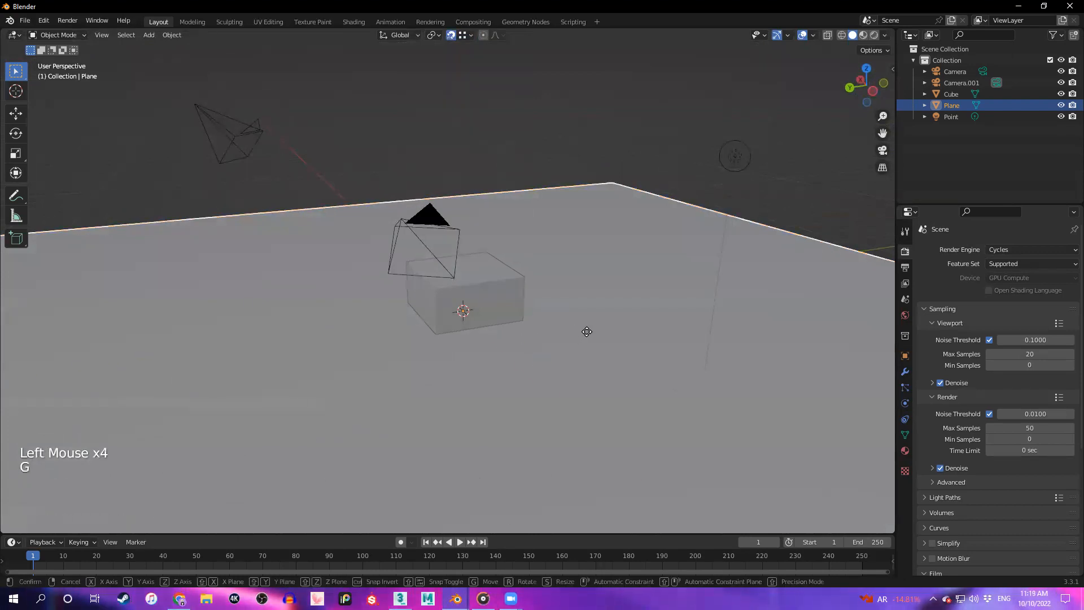
key("z")
left_click(518, 363)
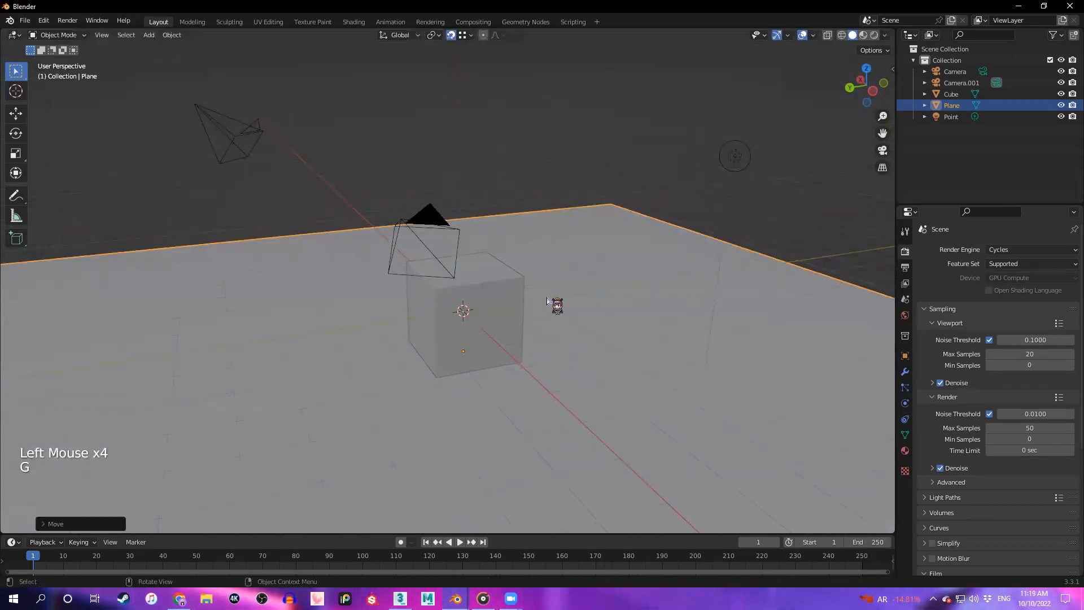
Extrude the plane's edge behind the Point light upward to form a back wall
scroll(518, 337, "down", 2)
middle_click_drag(518, 337, 468, 345)
key("Tab")
key("2")
left_click(630, 278)
key("e")
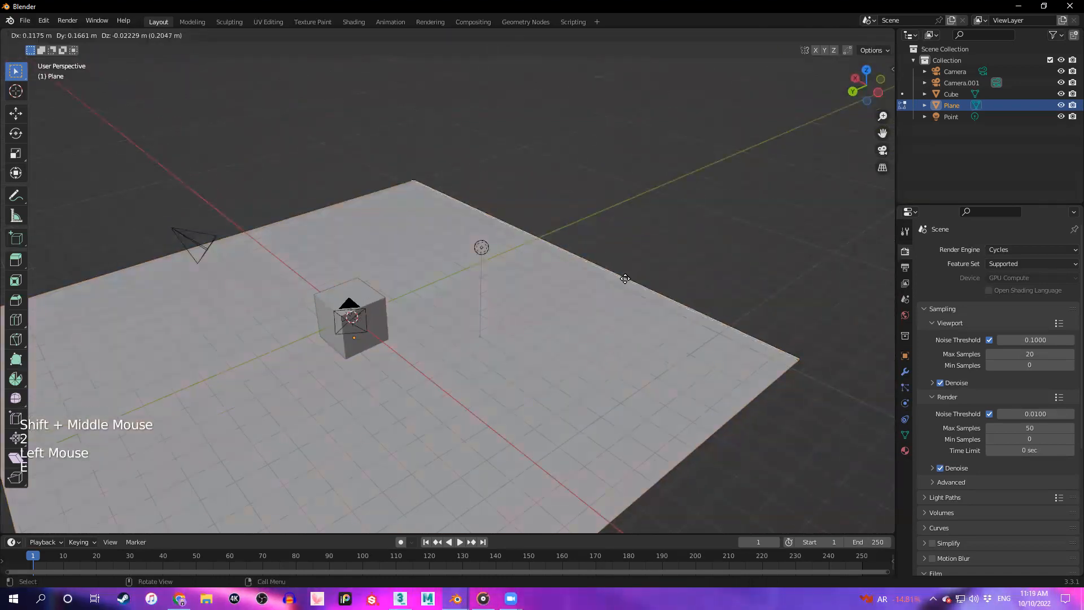
left_click(685, 491)
Bevel the edge between floor and wall with a 0.378 m width and 37 segments, and return to Object Mode
left_click(635, 279)
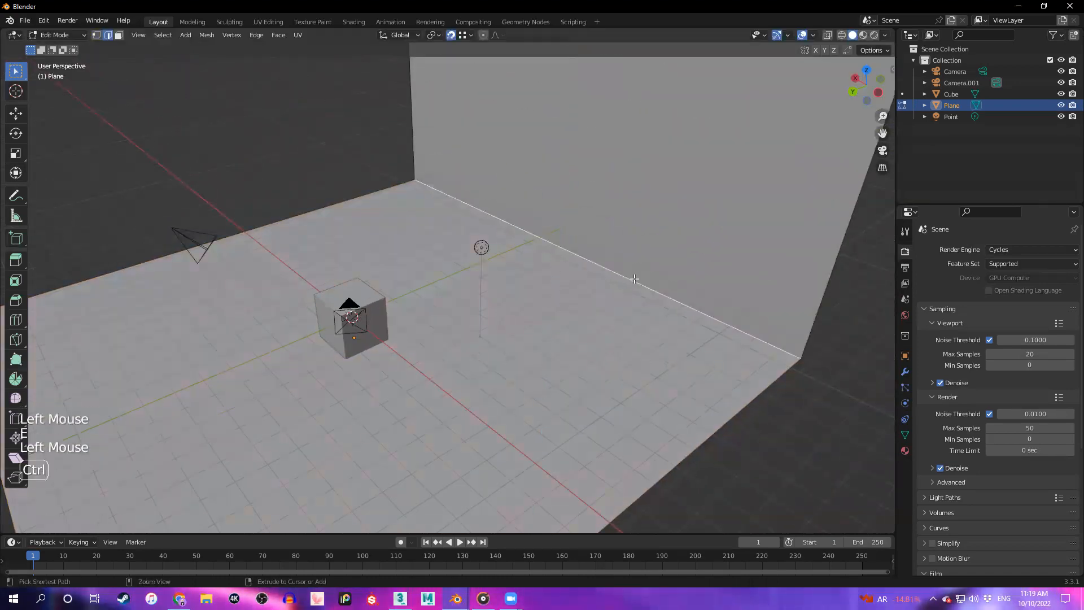
key("ctrl+b")
left_click(735, 259)
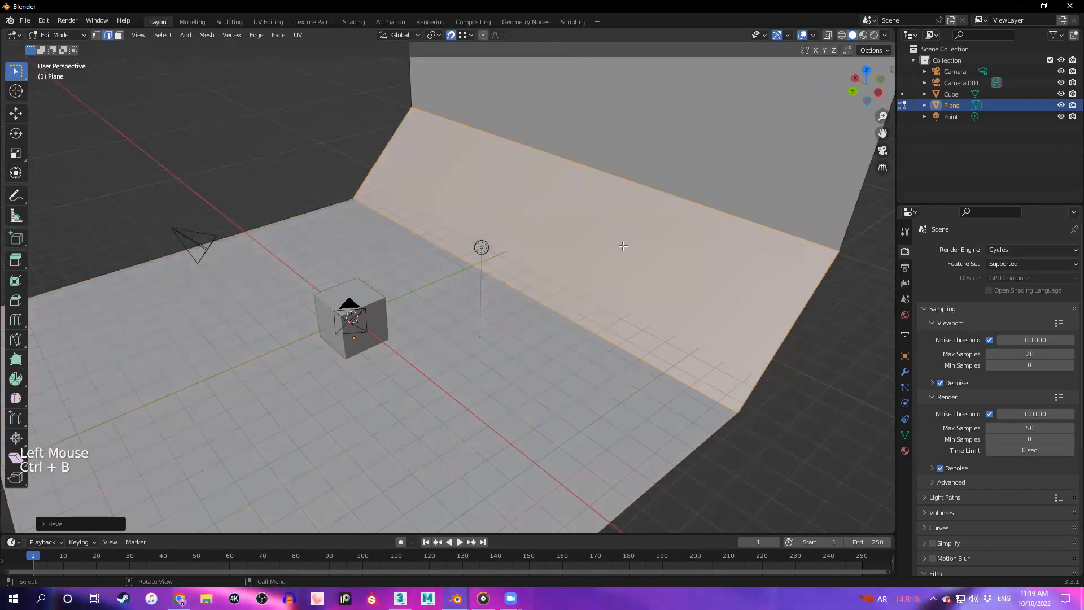
left_click(53, 523)
left_click_drag(145, 361, 186, 362)
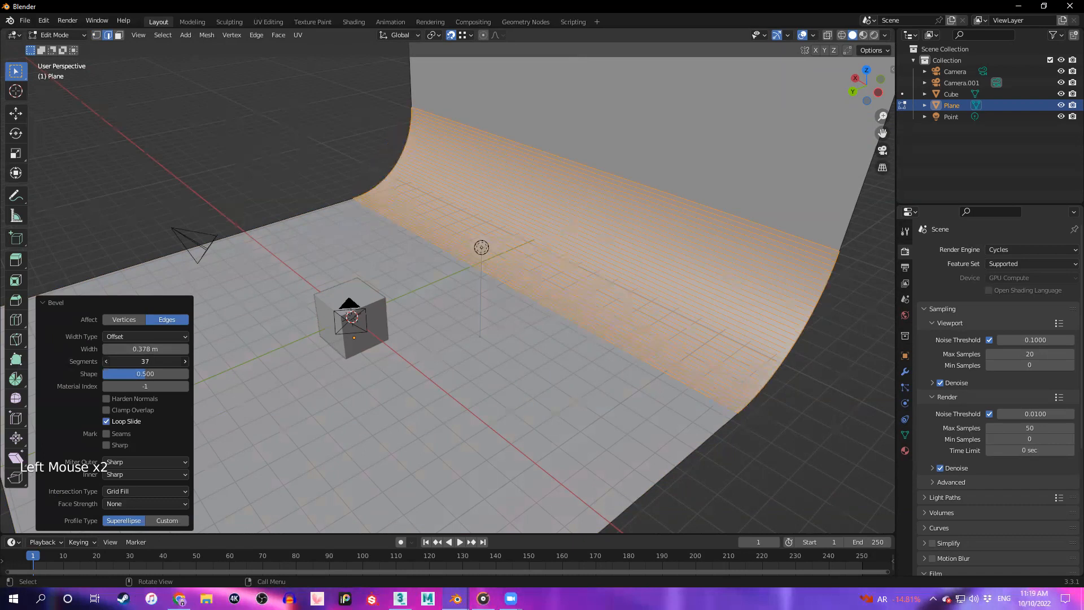
left_click(785, 438)
middle_click_drag(515, 314, 569, 308)
key("Tab")
Widen the curved backdrop by scaling it along the X axis by a factor of 2.604
middle_click_drag(545, 370, 558, 351)
left_click(559, 350)
key("s")
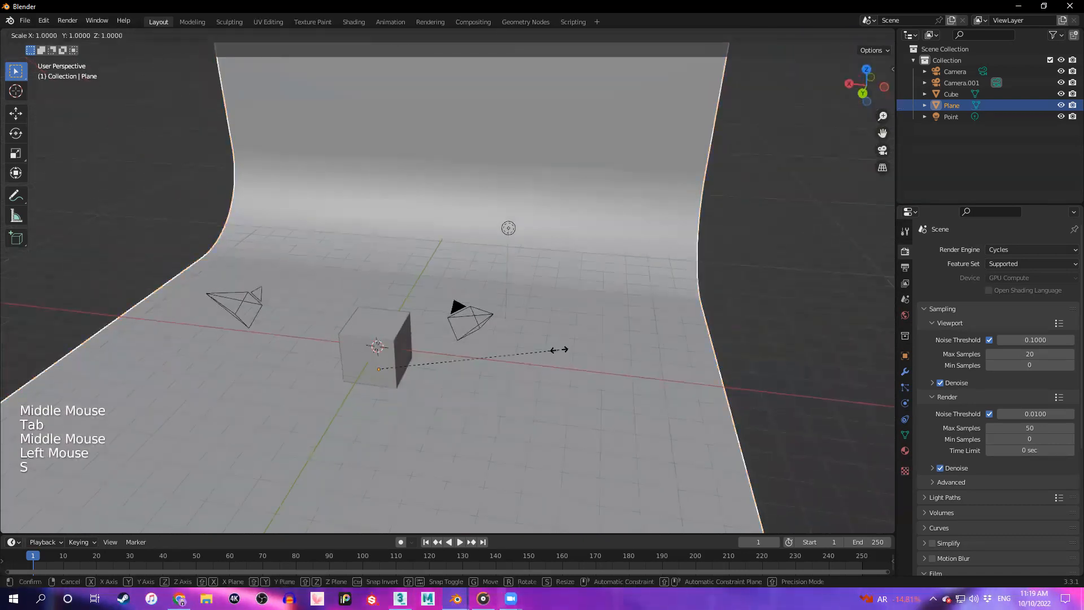
key("x")
left_click(846, 343)
middle_click_drag(455, 331, 486, 353)
scroll(384, 338, "up", 2)
scroll(488, 308, "up", 1)
scroll(464, 367, "up", 1)
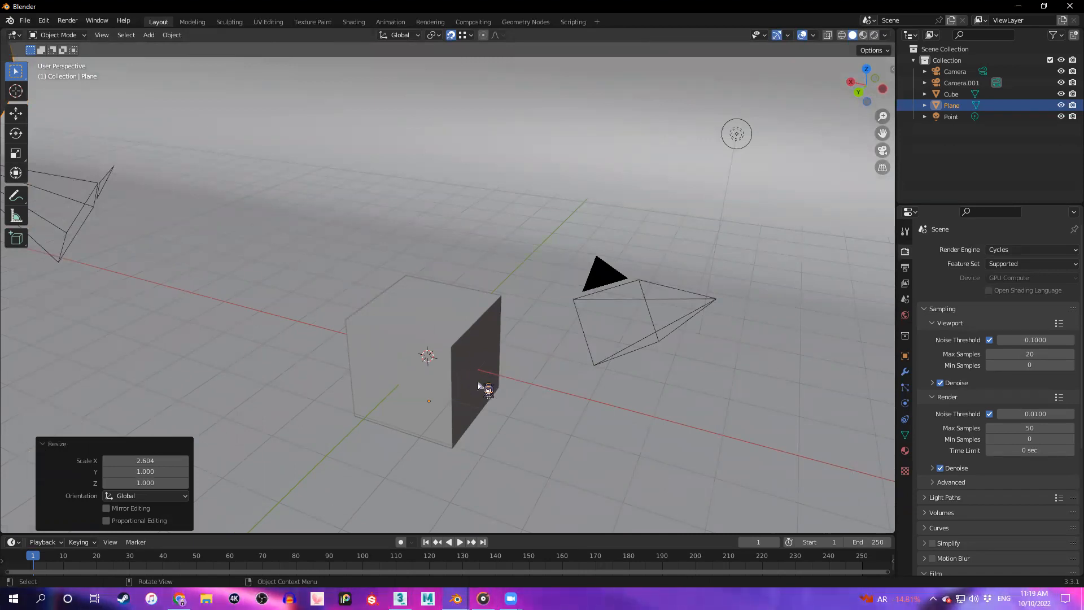
middle_click_drag(445, 389, 476, 392)
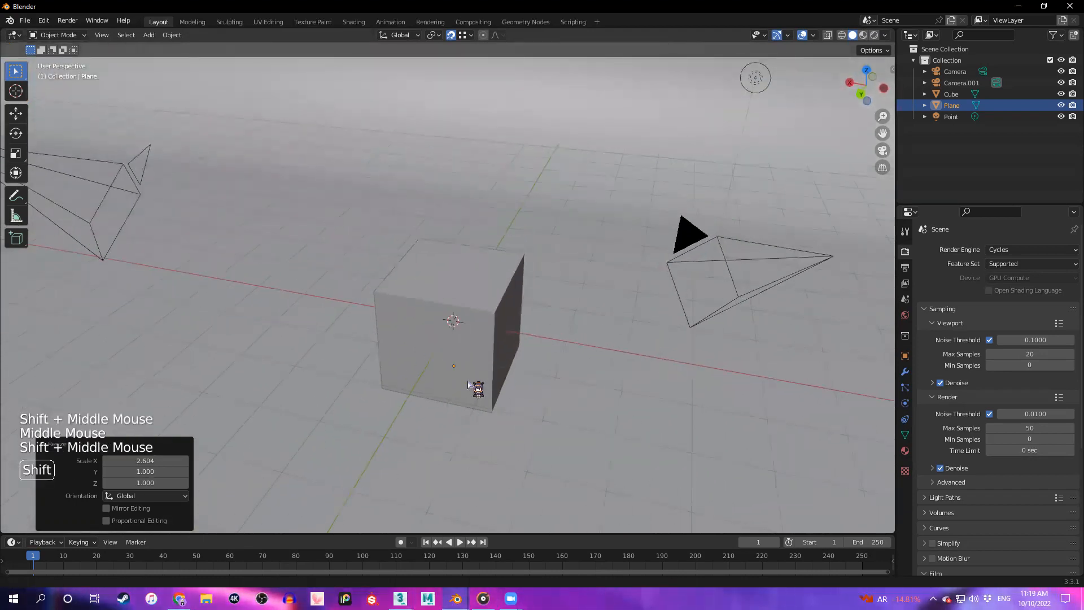
Check the scene's lighting in Rendered viewport shading and in a test render of the frame
key("z")
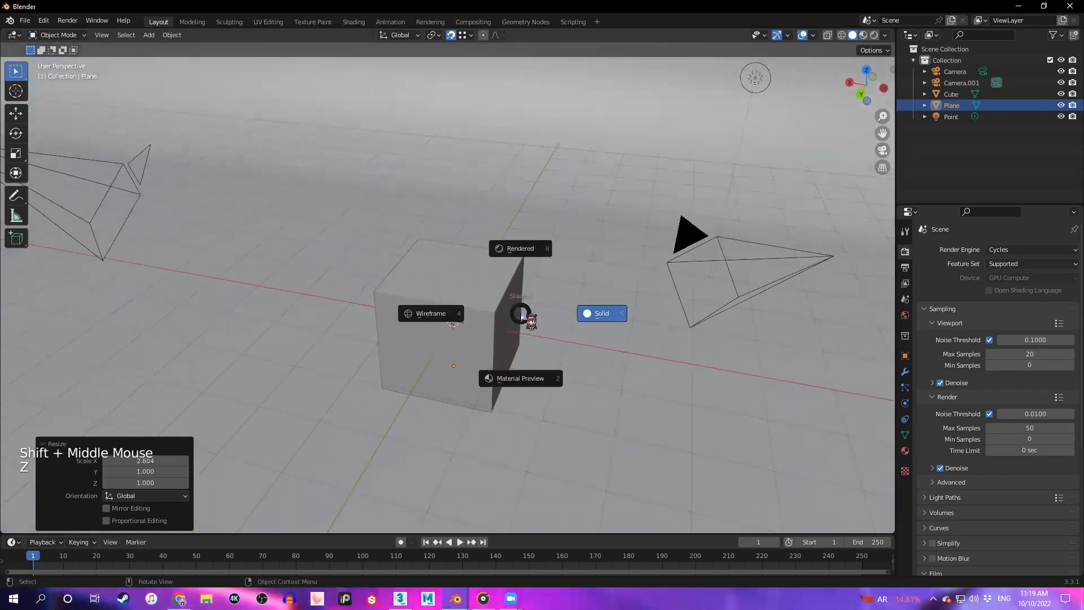
left_click(529, 249)
mouse_move(552, 264)
middle_mouse_down()
mouse_move(583, 259)
mouse_move(514, 246)
mouse_move(547, 258)
middle_mouse_up()
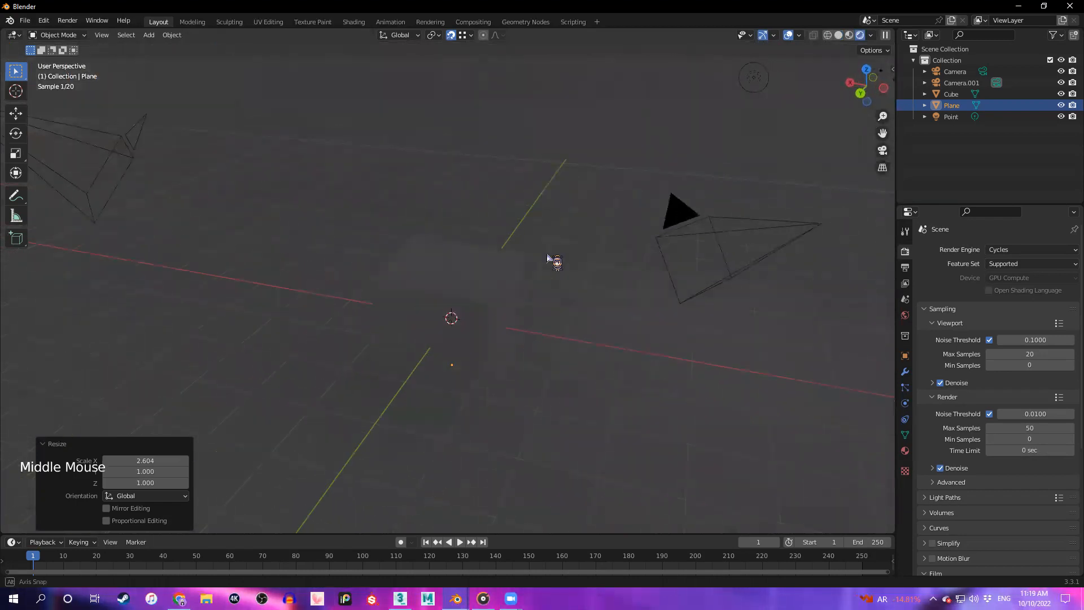
key("z")
left_click(604, 256)
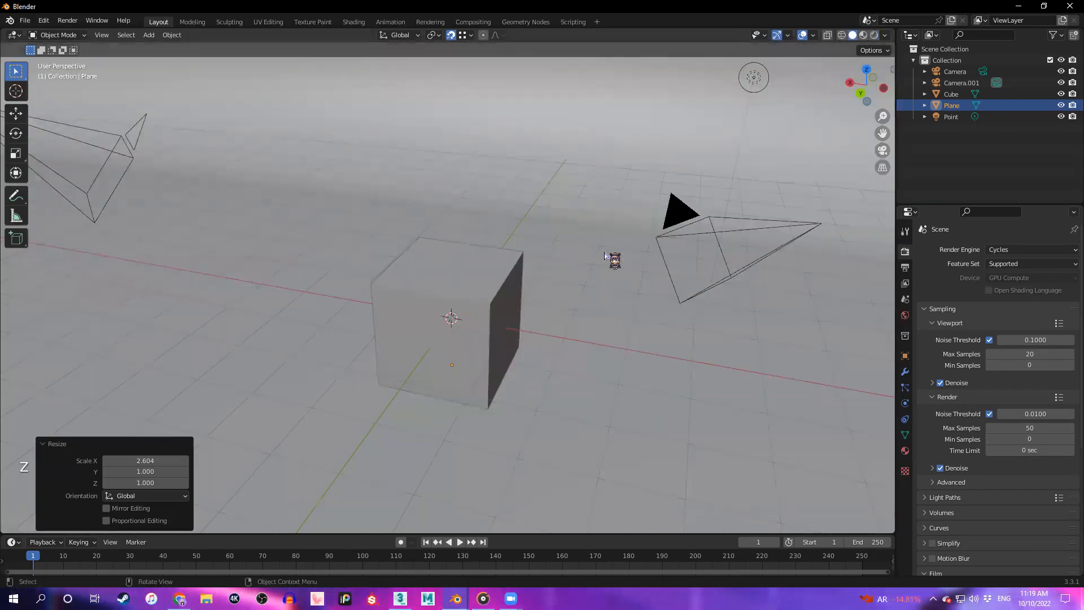
key("F12")
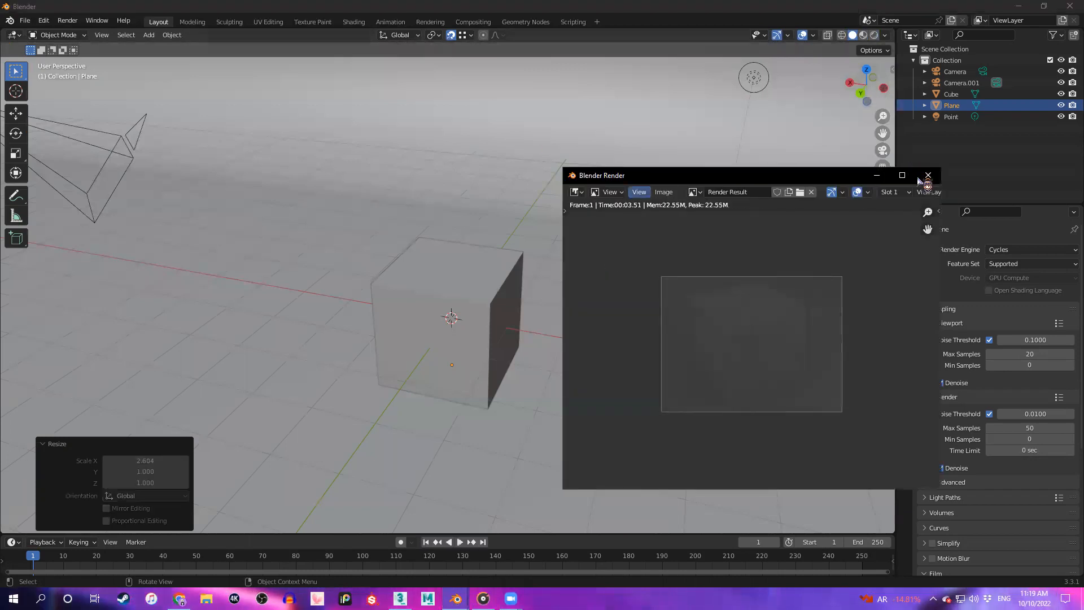
left_click(928, 175)
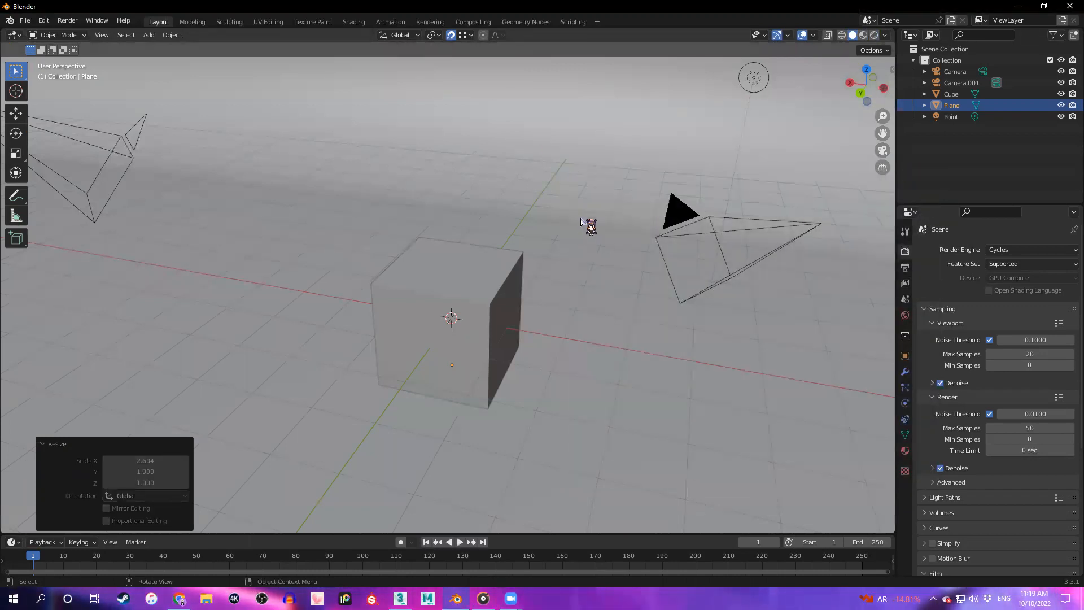
Compare the cube and backdrop in Solid and Rendered viewport shading
key("z")
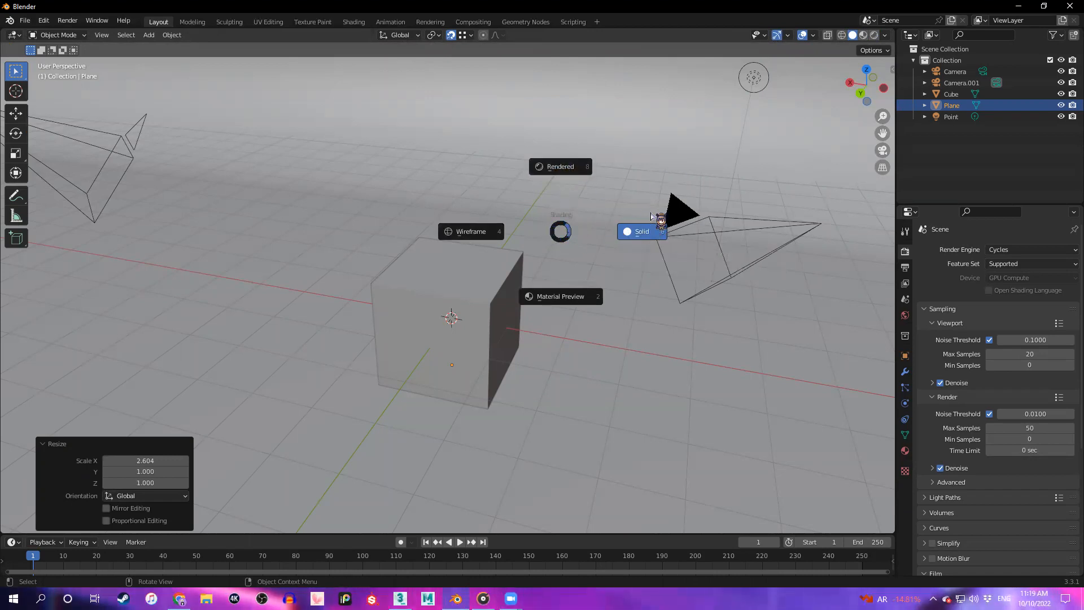
left_click(643, 231)
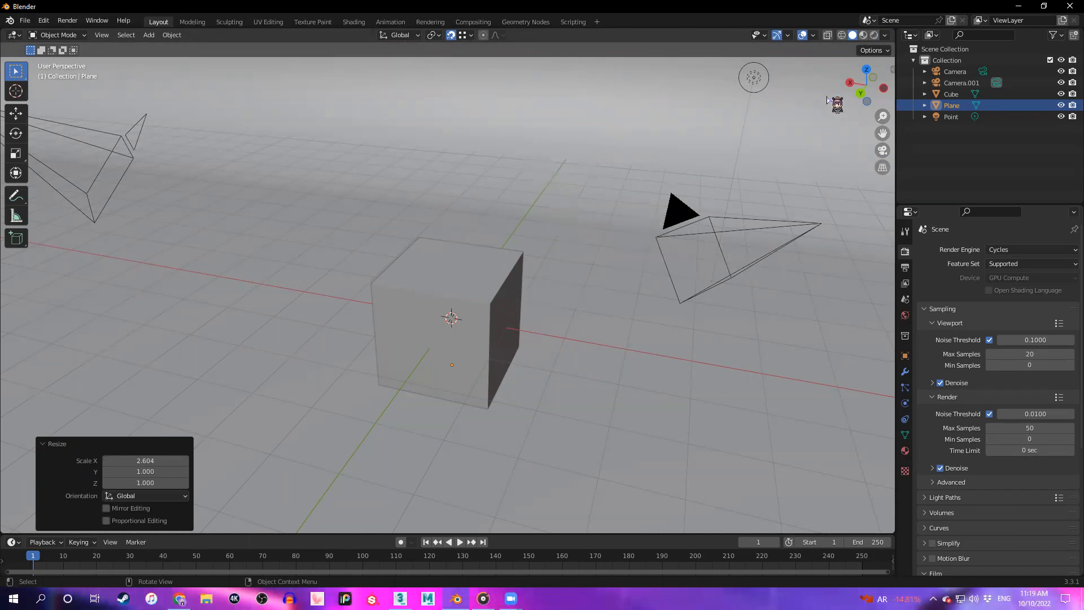
left_click(883, 38)
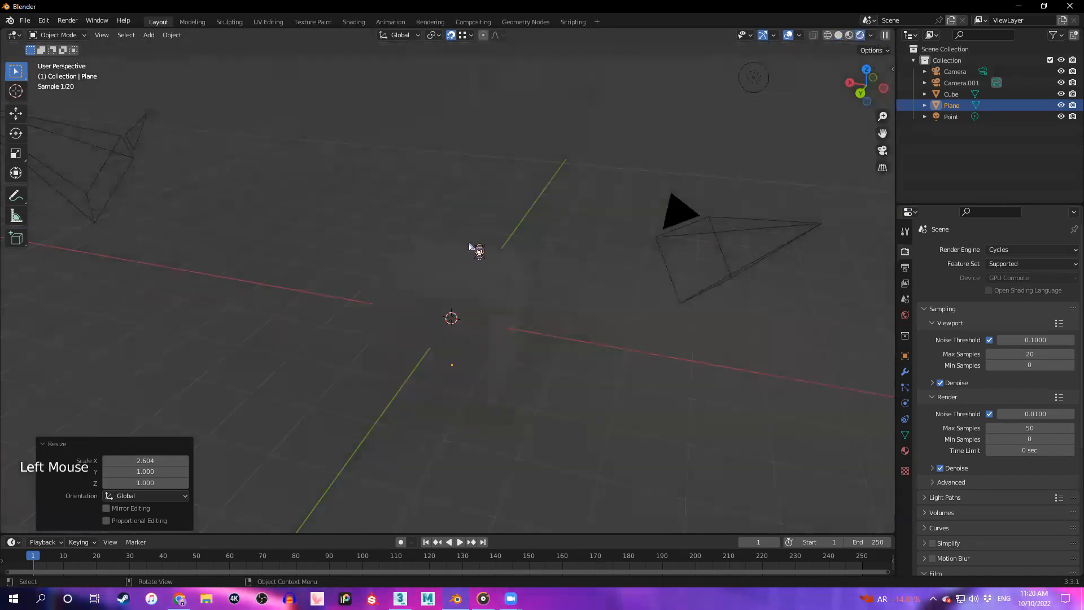
left_click(839, 35)
key("z")
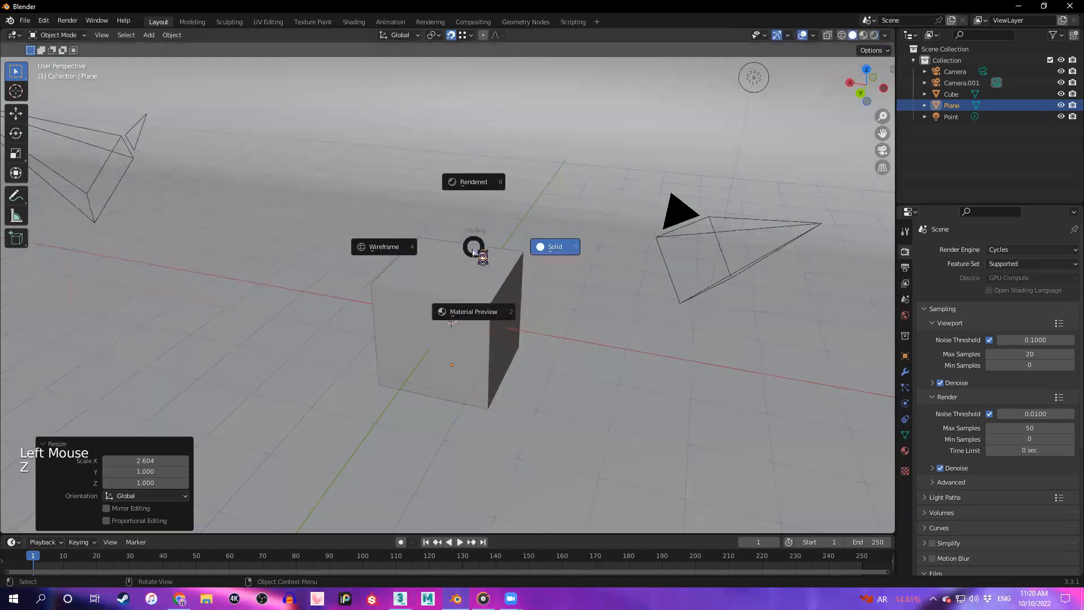
left_click(460, 181)
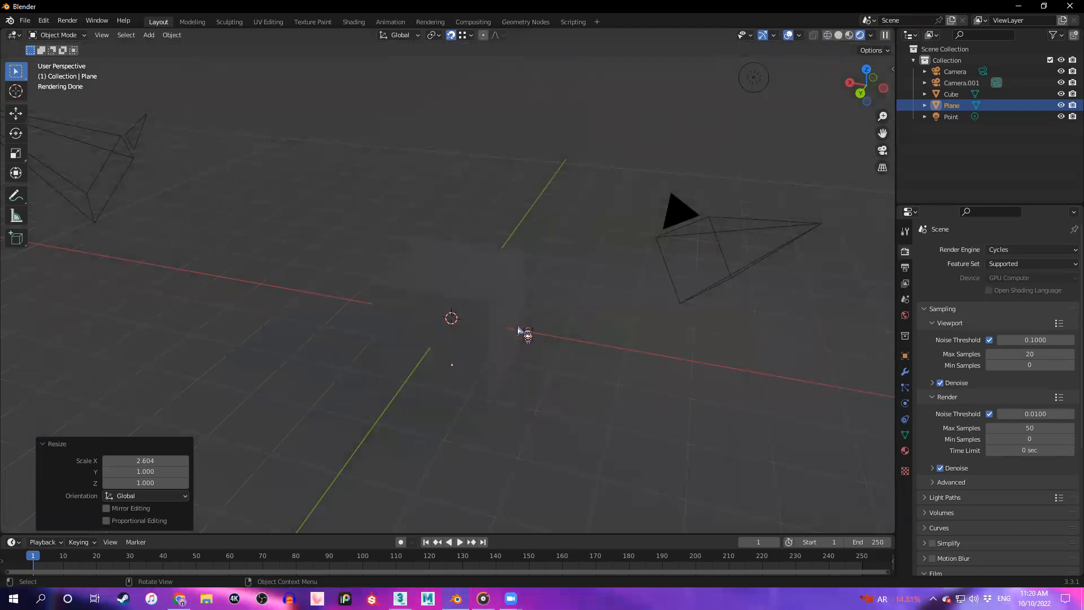
key("z")
left_click(639, 317)
Set the viewport to Rendered shading and frame the cube together with the Point light
key("z")
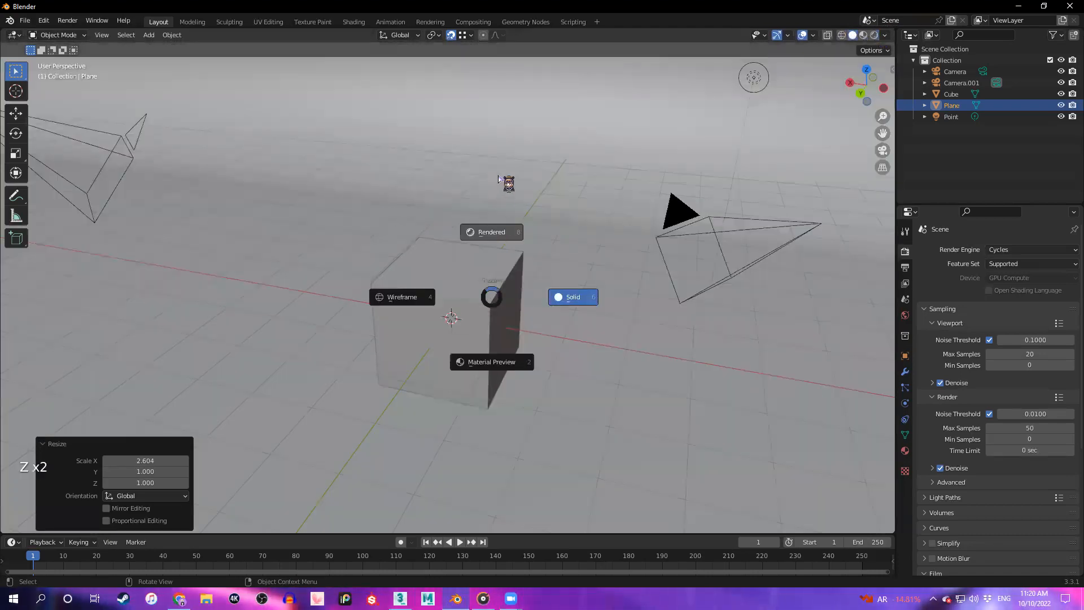
left_click(498, 176)
mouse_move(455, 320)
middle_mouse_down()
mouse_move(484, 307)
mouse_move(469, 297)
mouse_move(506, 273)
middle_mouse_up()
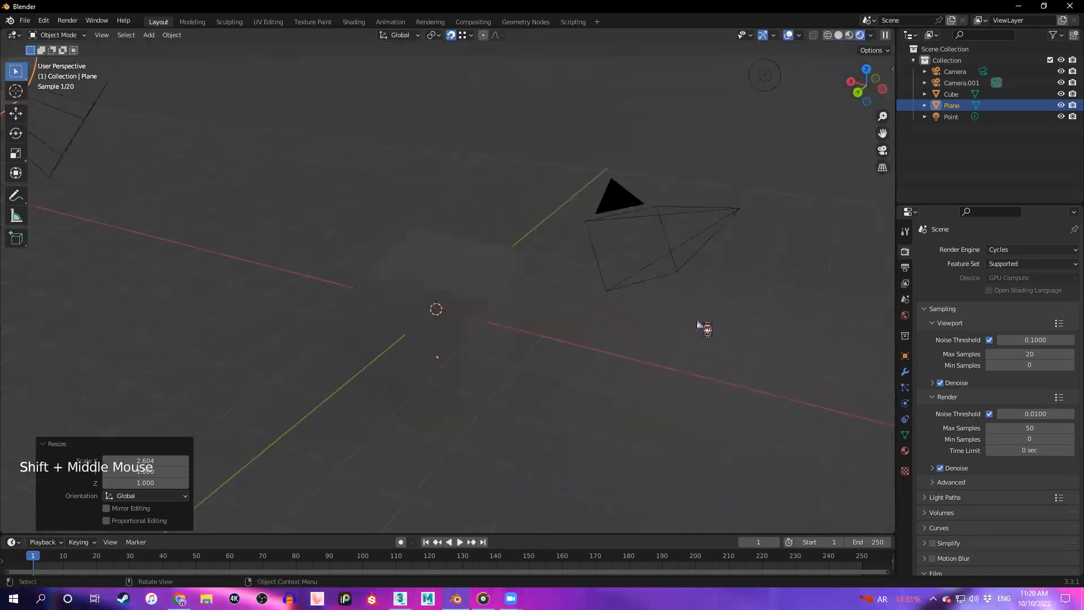
Set the Point light's power to 1000 W and inspect the cube's lighting and shadow
left_click(764, 75)
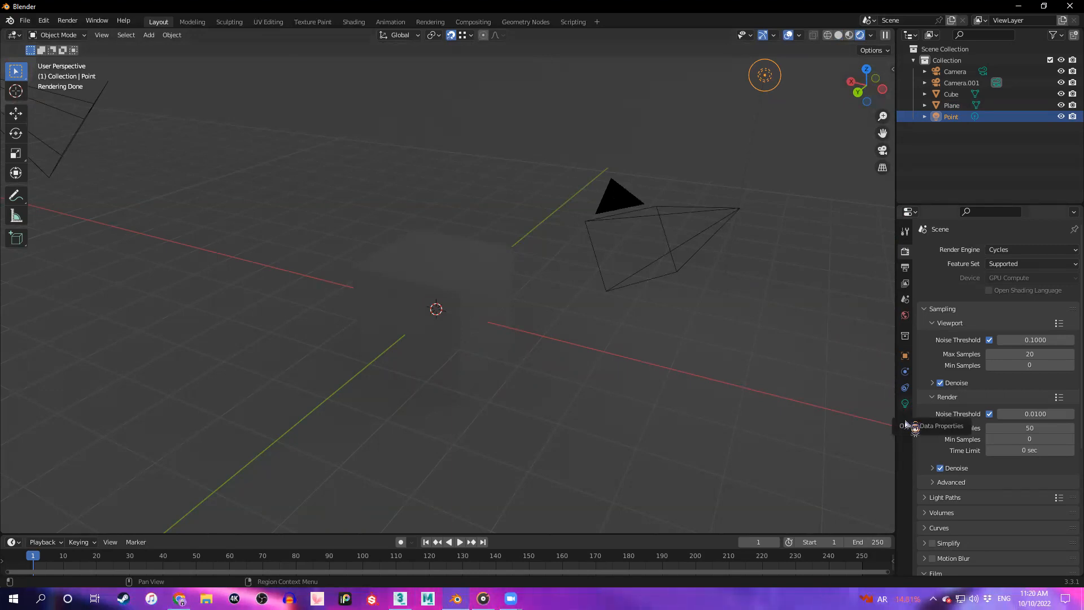
left_click(908, 436)
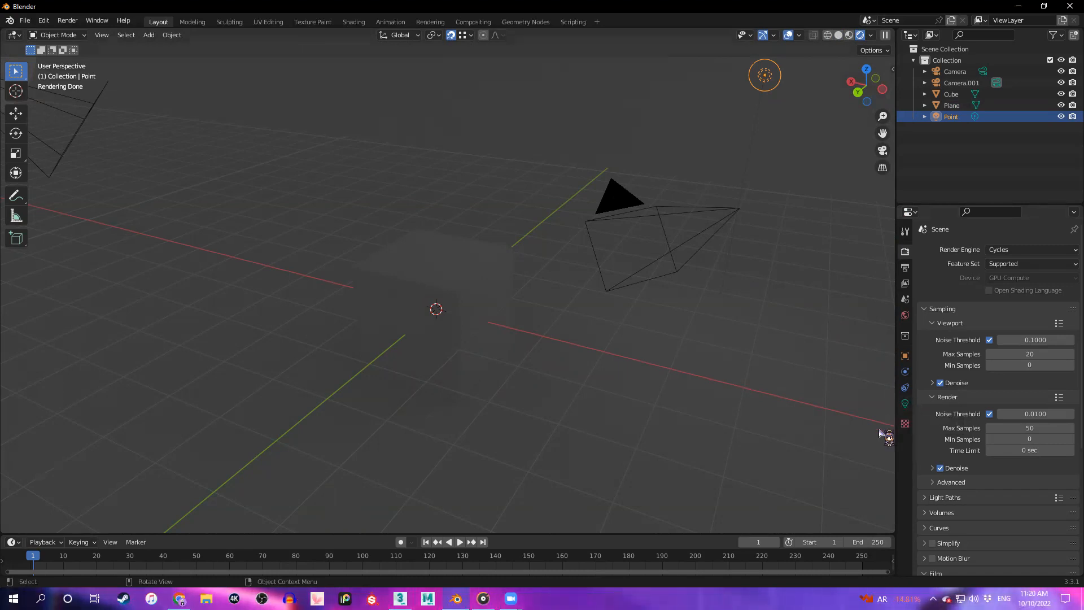
left_click(905, 404)
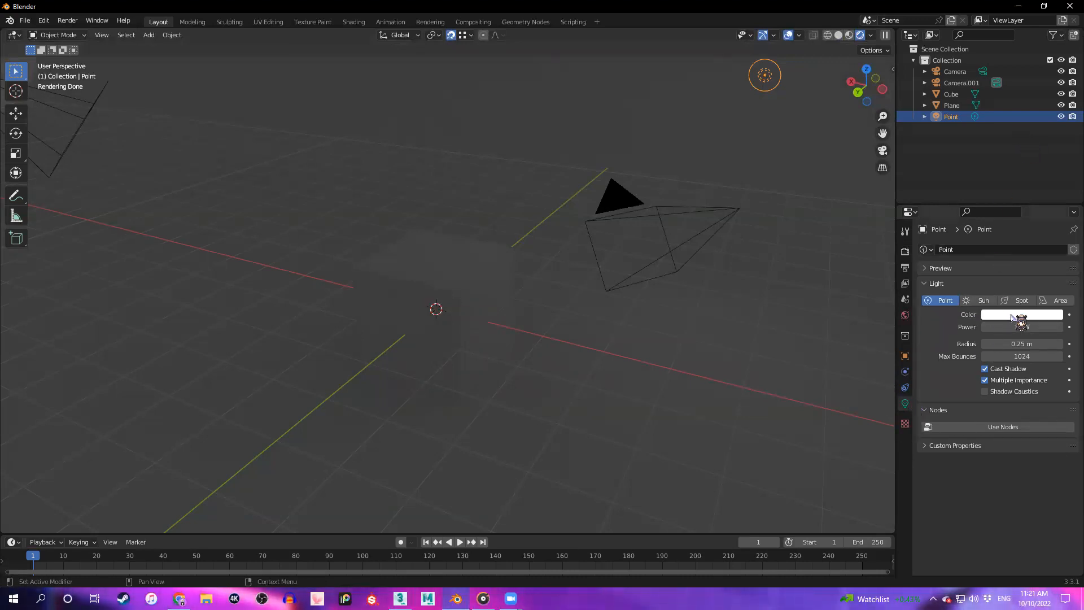
left_click(940, 316)
double_click(1010, 327)
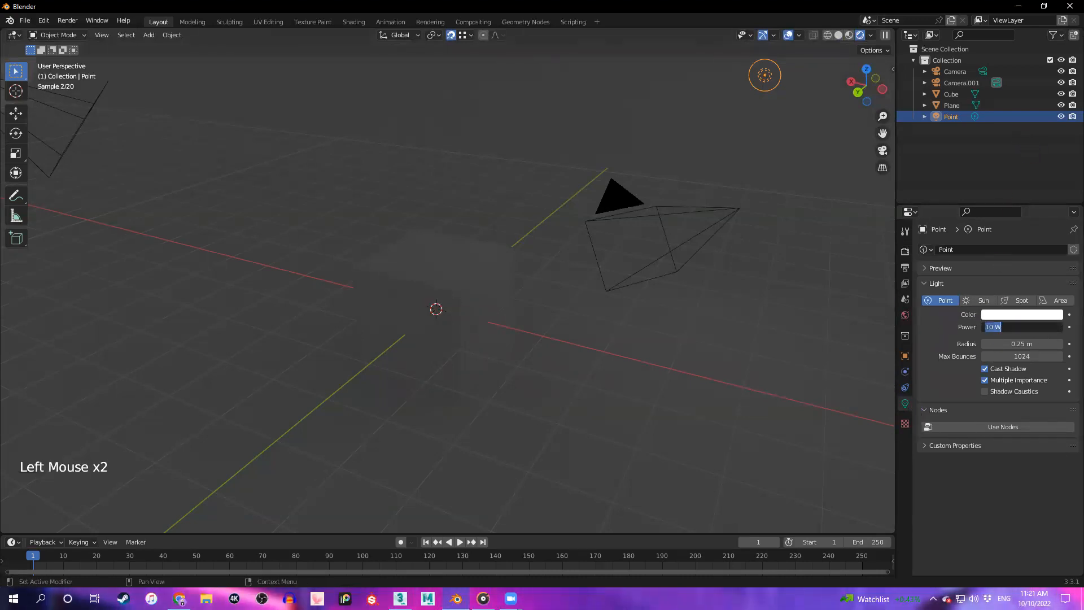
type("1000")
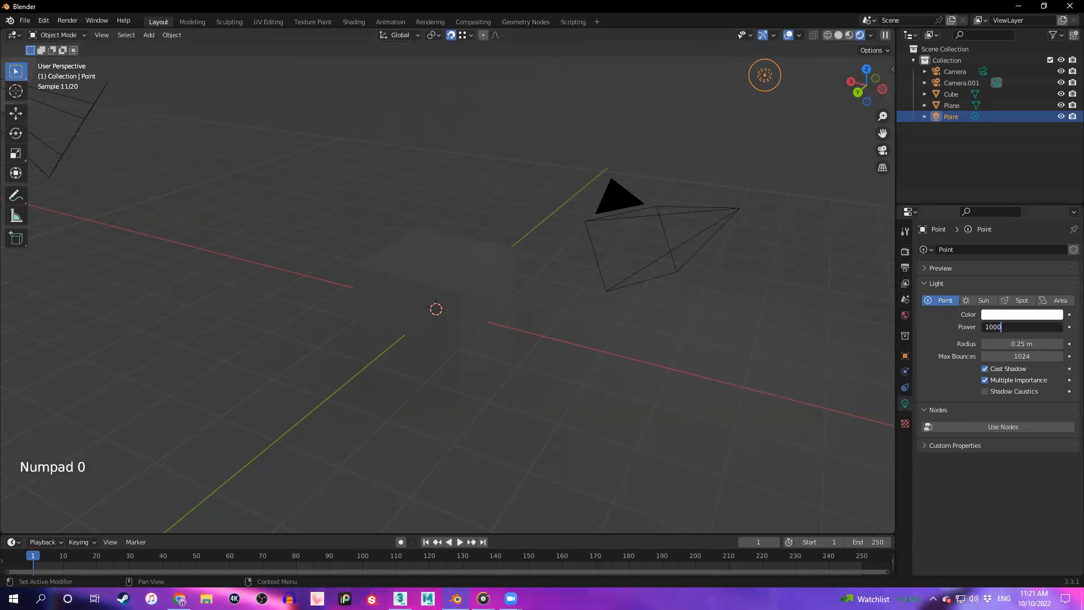
key("Return")
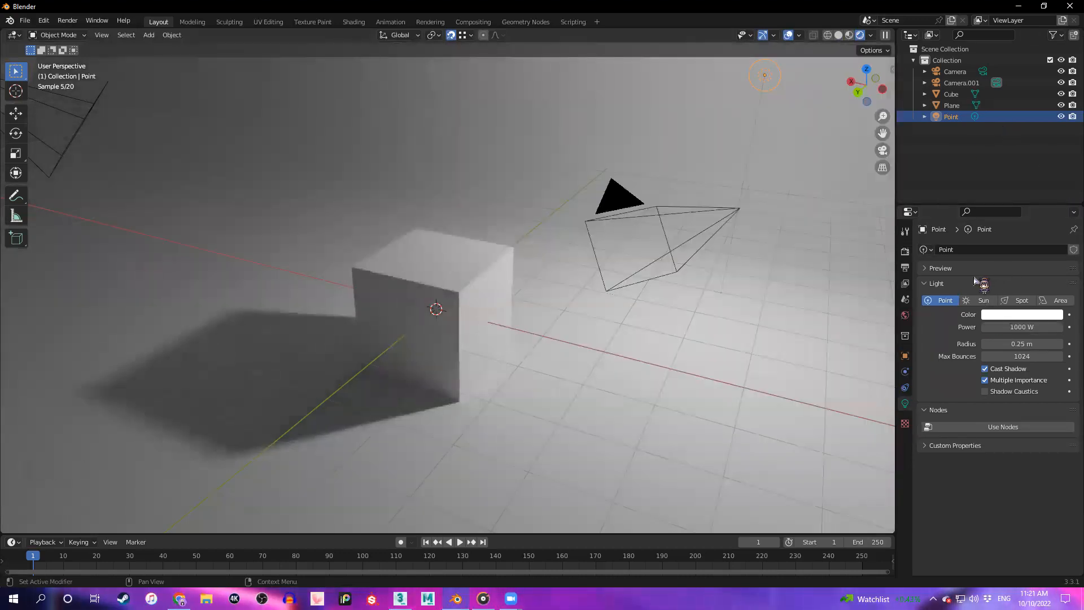
middle_click_drag(442, 411, 567, 406)
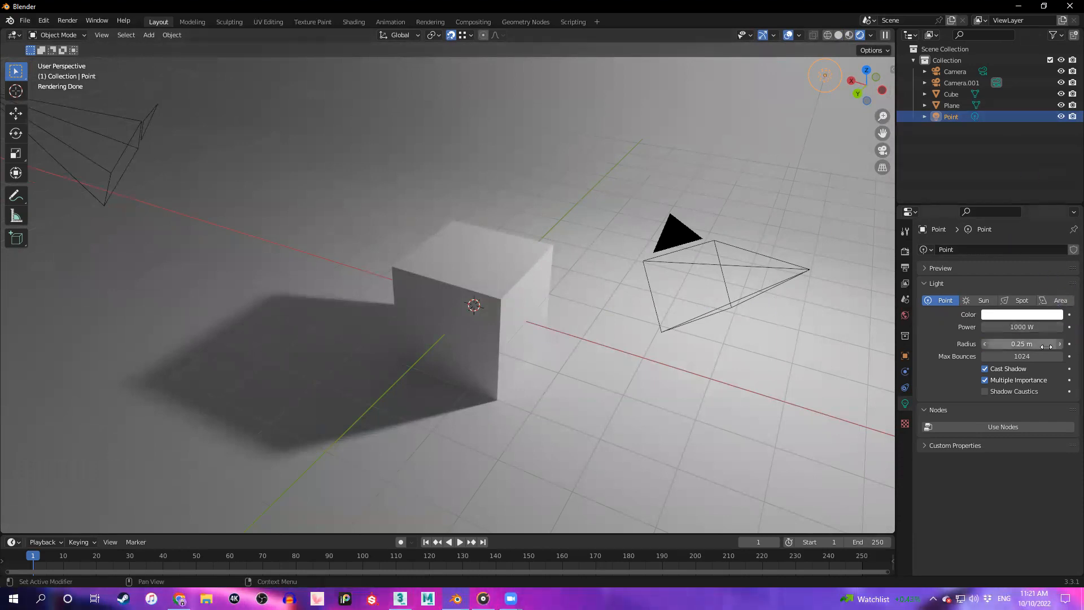
Try Point light radii of 1.44 m, 1.55 m and 0.1 m to compare the softness of the cube's shadow
left_click_drag(1016, 343, 1050, 343)
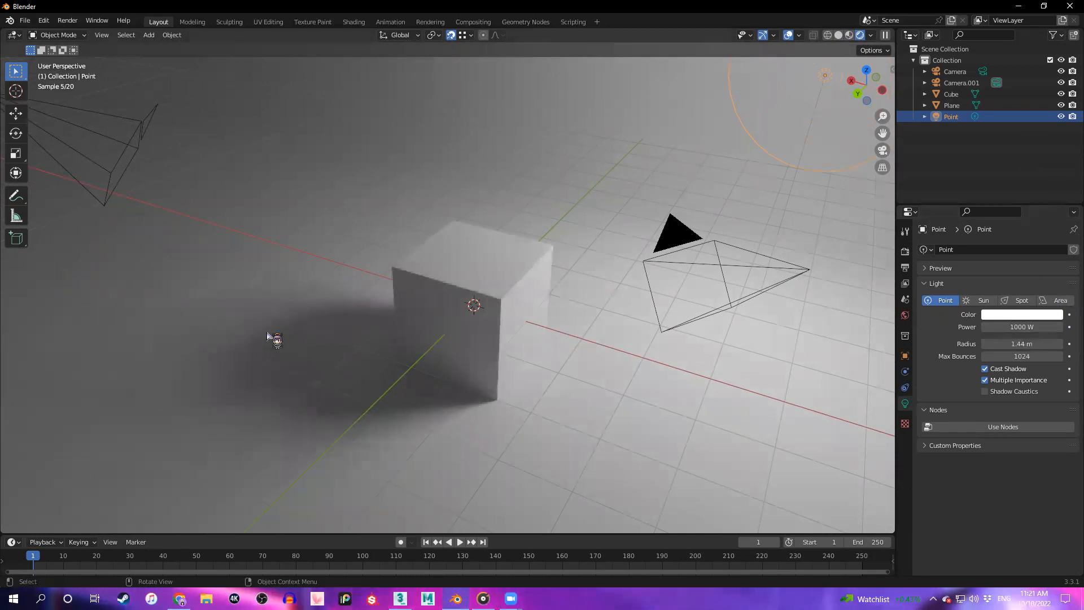
mouse_move(1021, 344)
left_mouse_down()
mouse_move(982, 344)
mouse_move(1018, 343)
left_mouse_up()
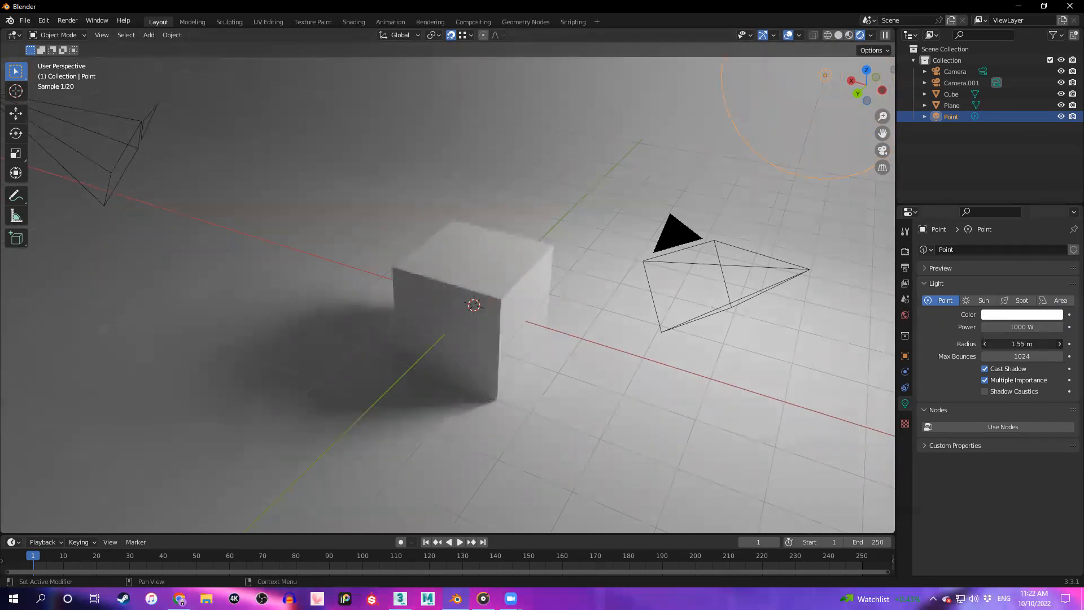
left_click_drag(1014, 344, 989, 344)
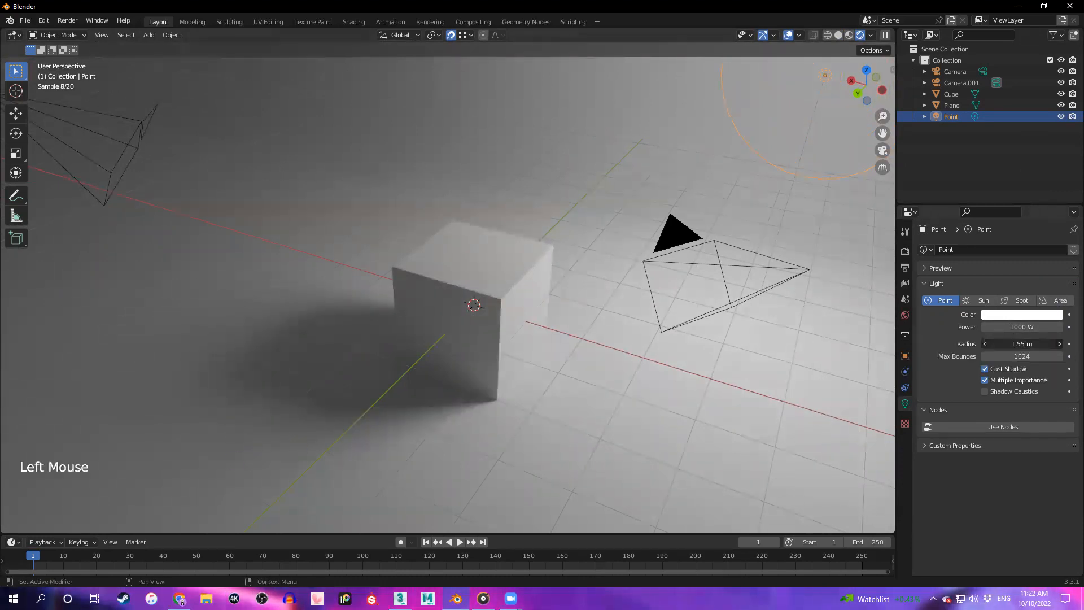
double_click(1014, 344)
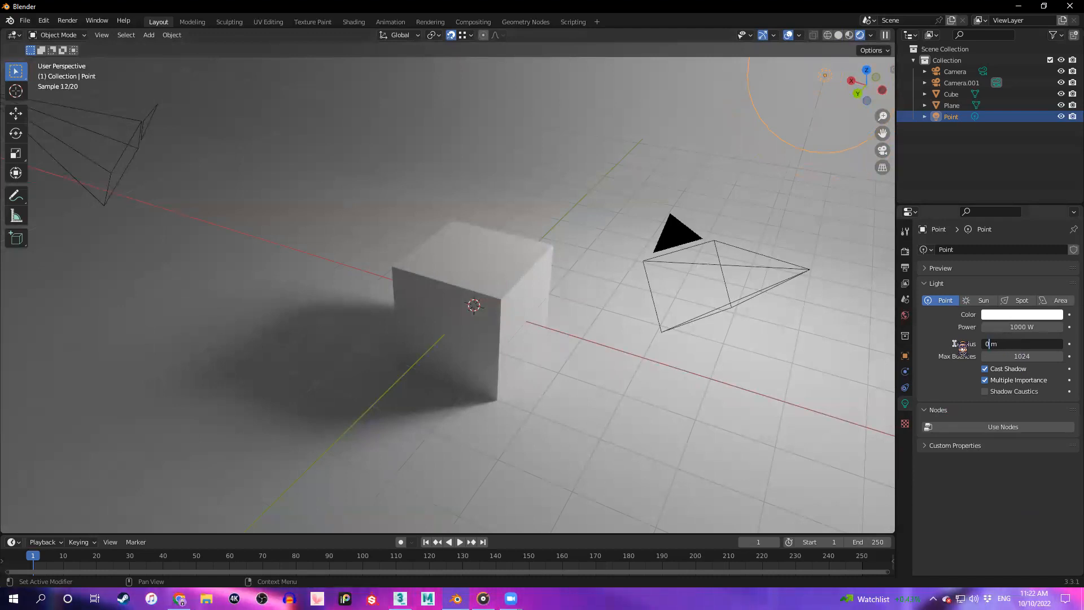
mouse_move(1001, 343)
left_mouse_down()
mouse_move(939, 341)
mouse_move(1001, 338)
left_mouse_up()
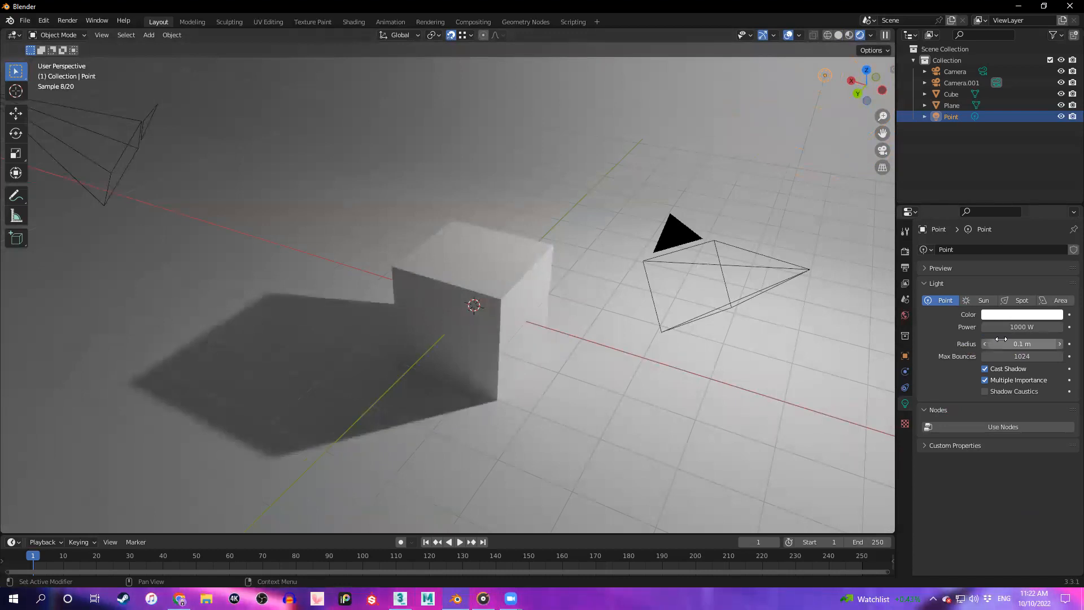
Set the Point light's radius to 1 m, then compare with the 3ds Max scene and return to Blender
left_click(1001, 340)
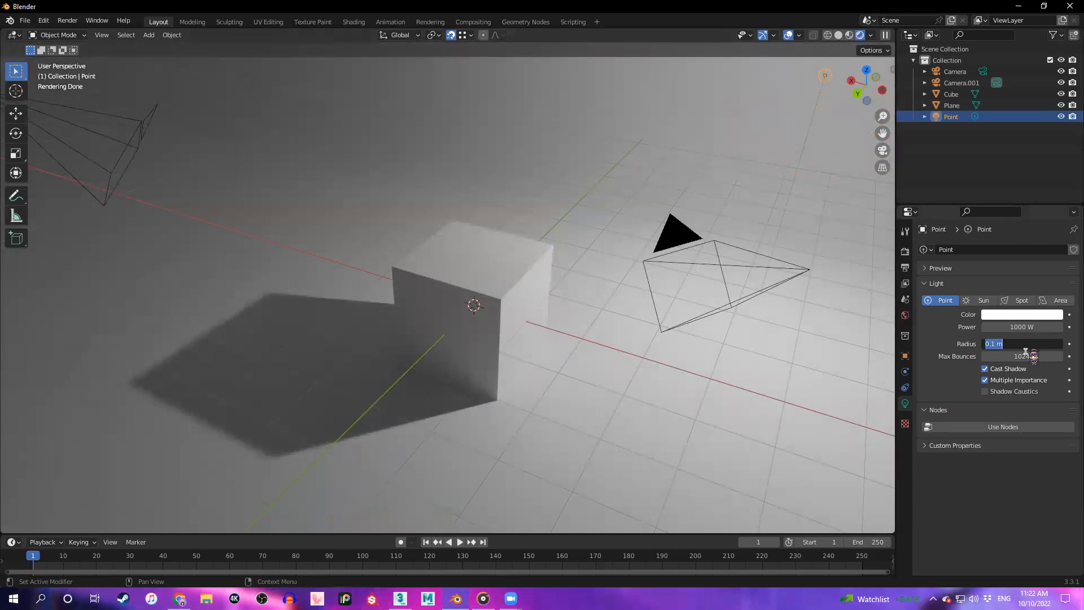
type("1")
key("Return")
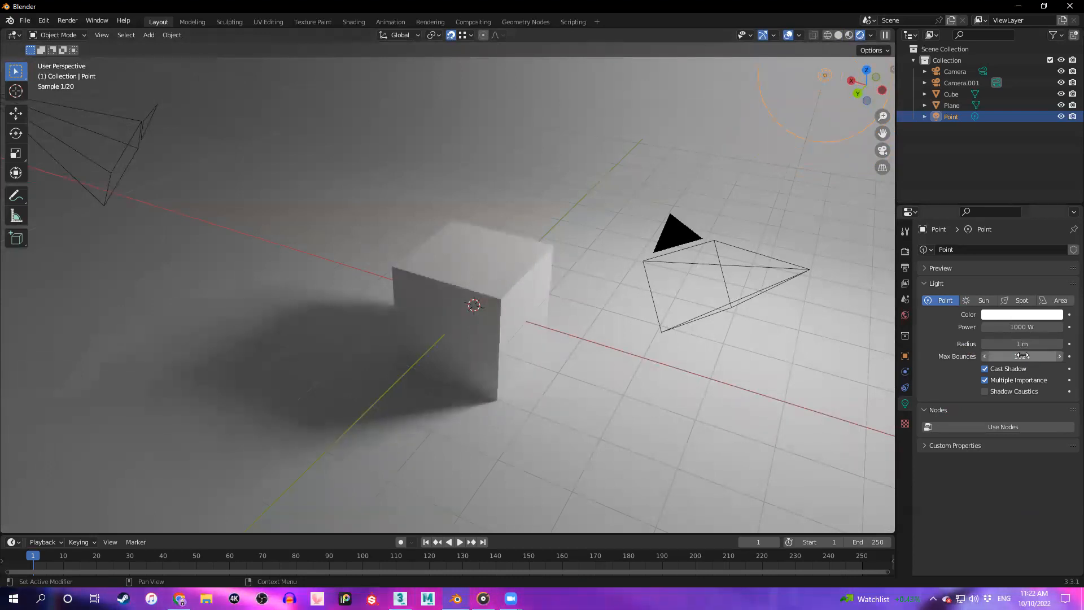
key("alt+Tab")
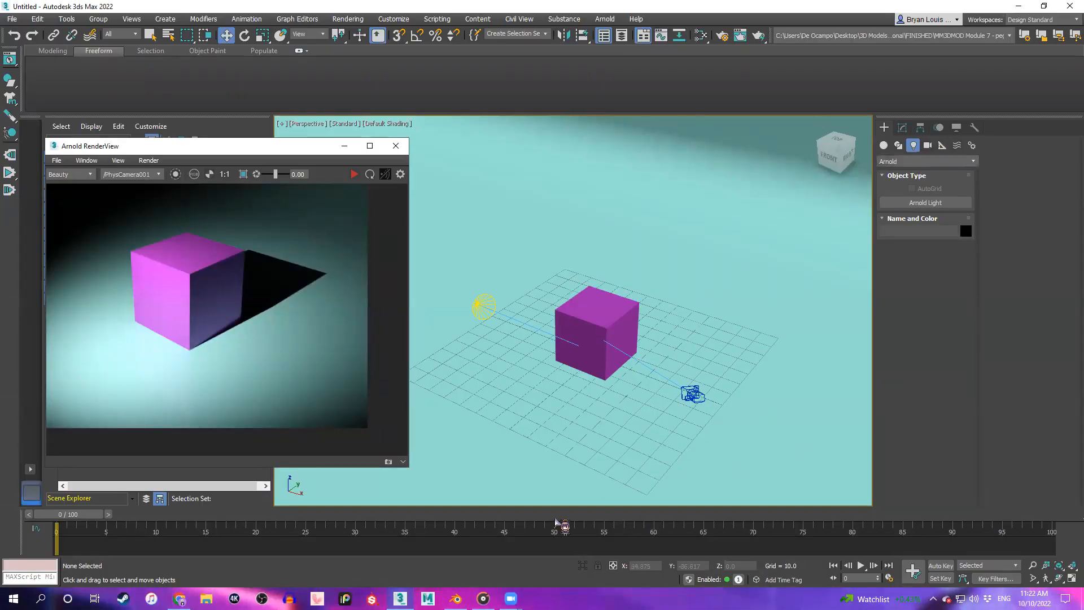
left_click(456, 599)
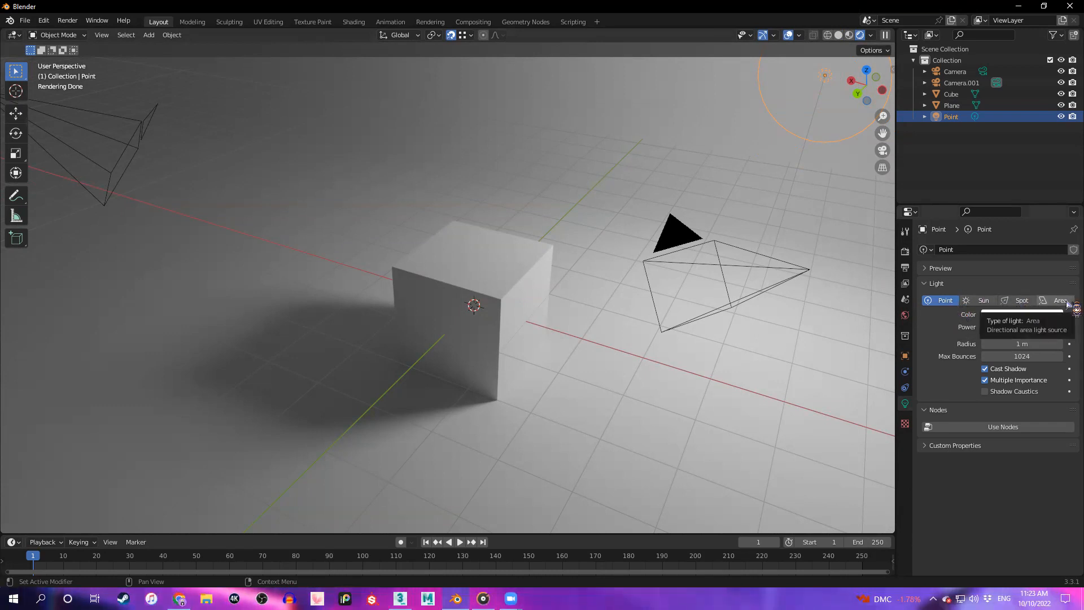
Change the light type to Spot and aim it towards the cube, rotating about 71.7° in the view and 40.6° about global Z
left_click(1011, 301)
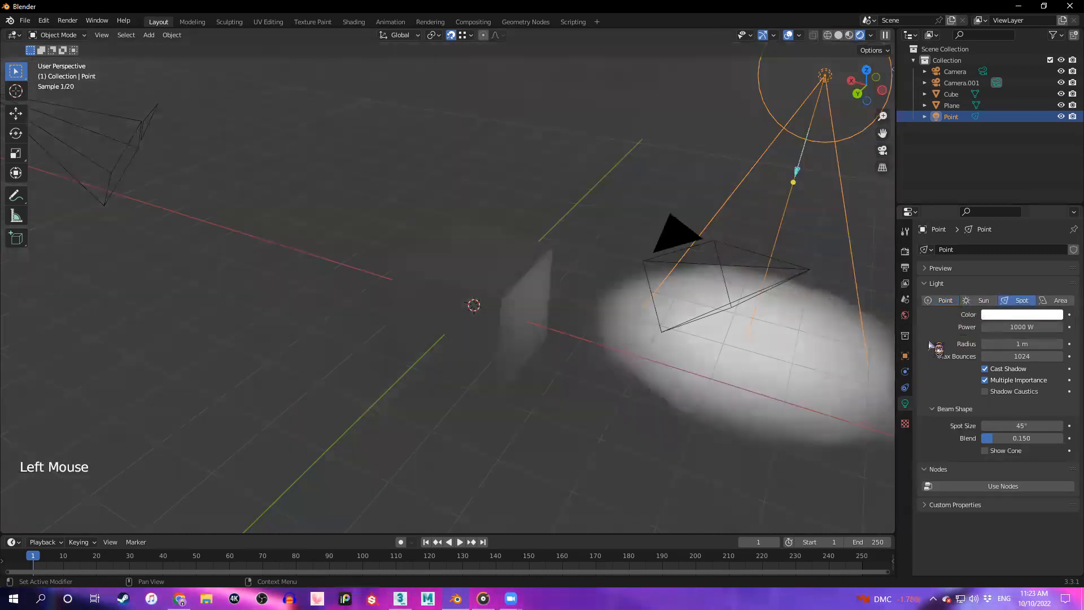
left_click(15, 133)
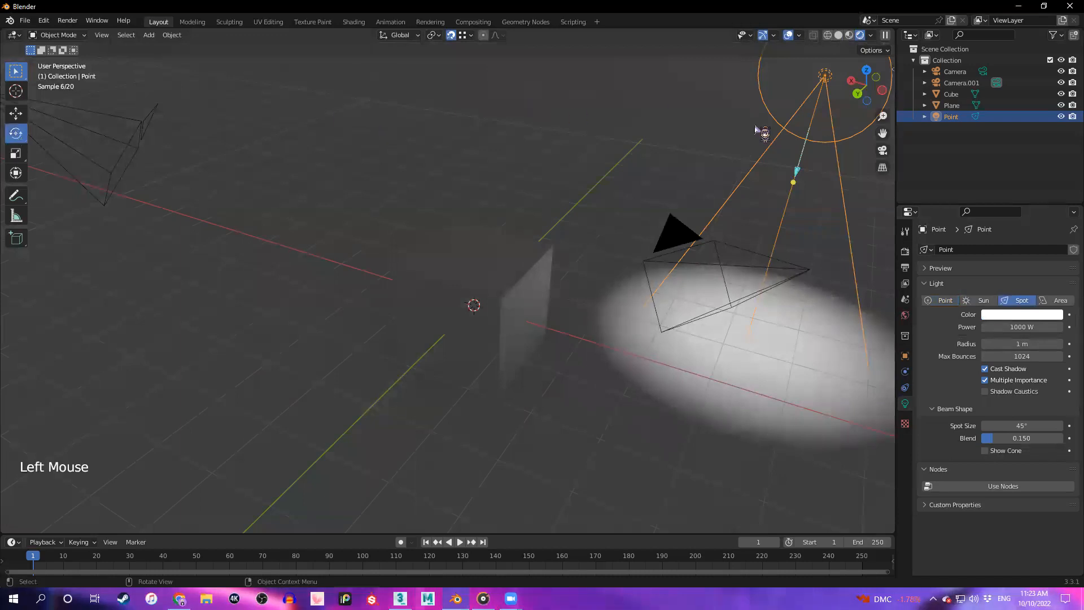
left_click_drag(858, 122, 790, 528)
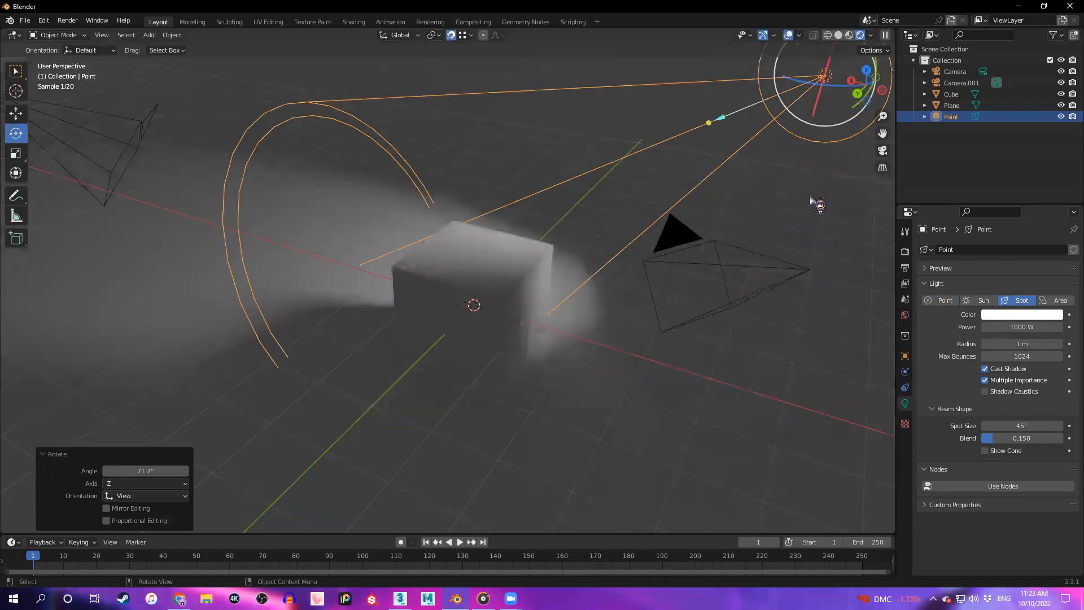
left_click_drag(813, 84, 825, 83)
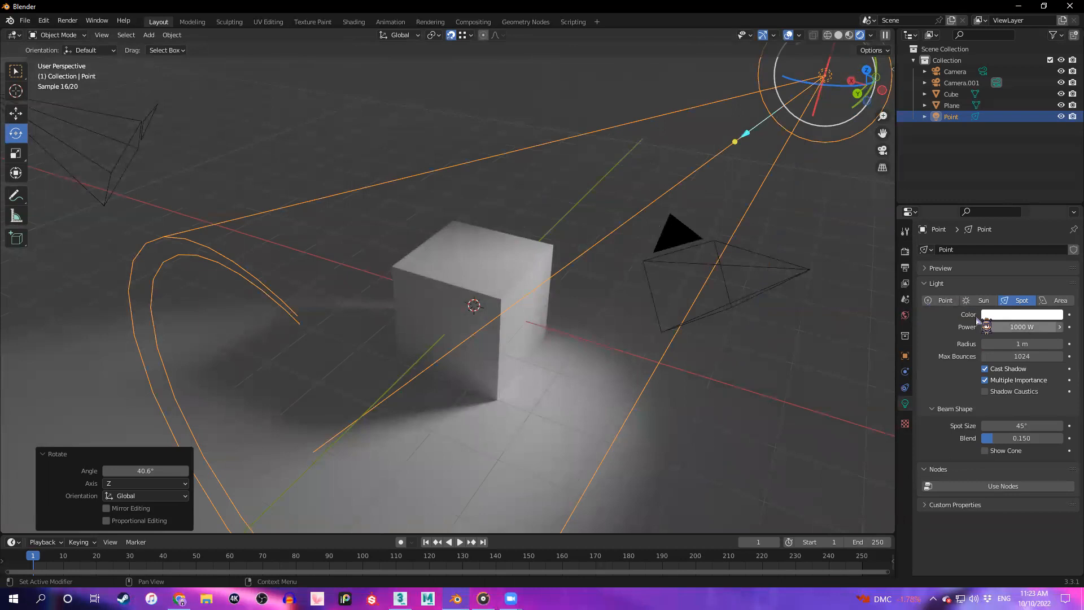
Change the light type to Area and review its shape options, keeping Square
left_click(1056, 300)
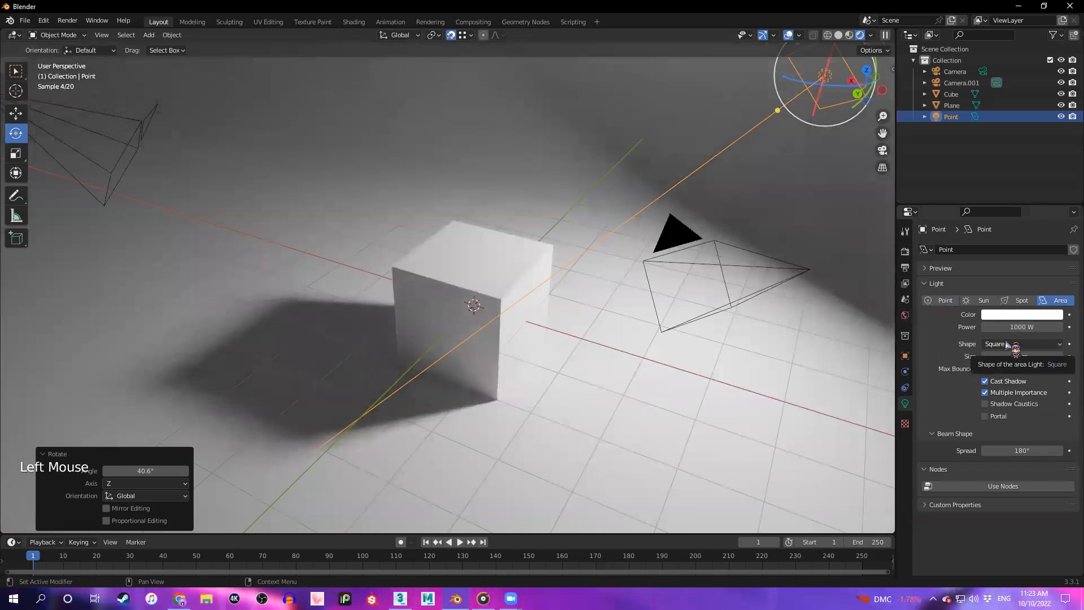
left_click(1006, 344)
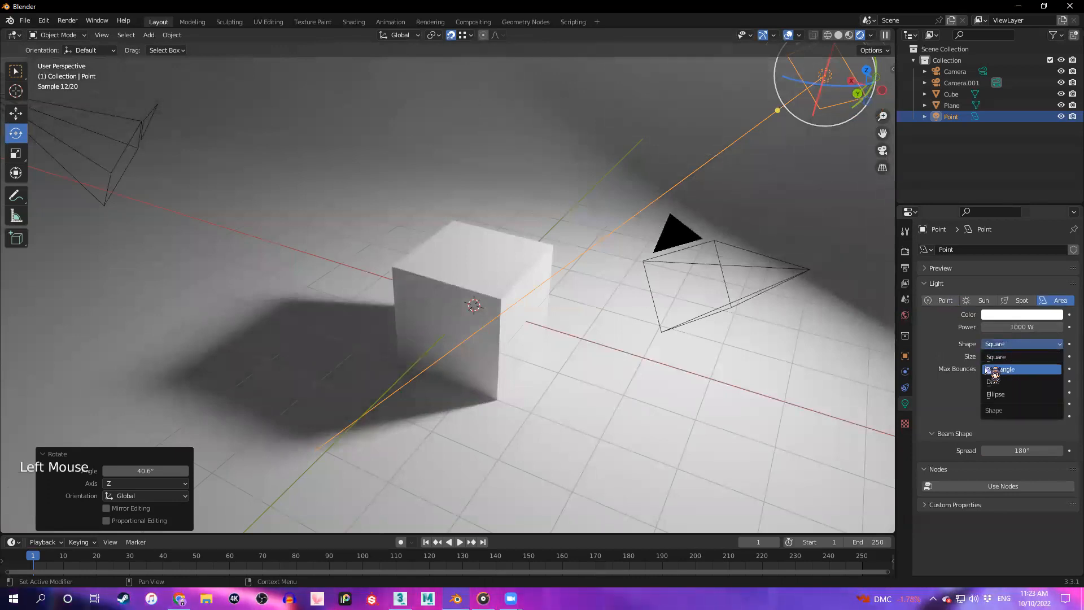
left_click(1031, 355)
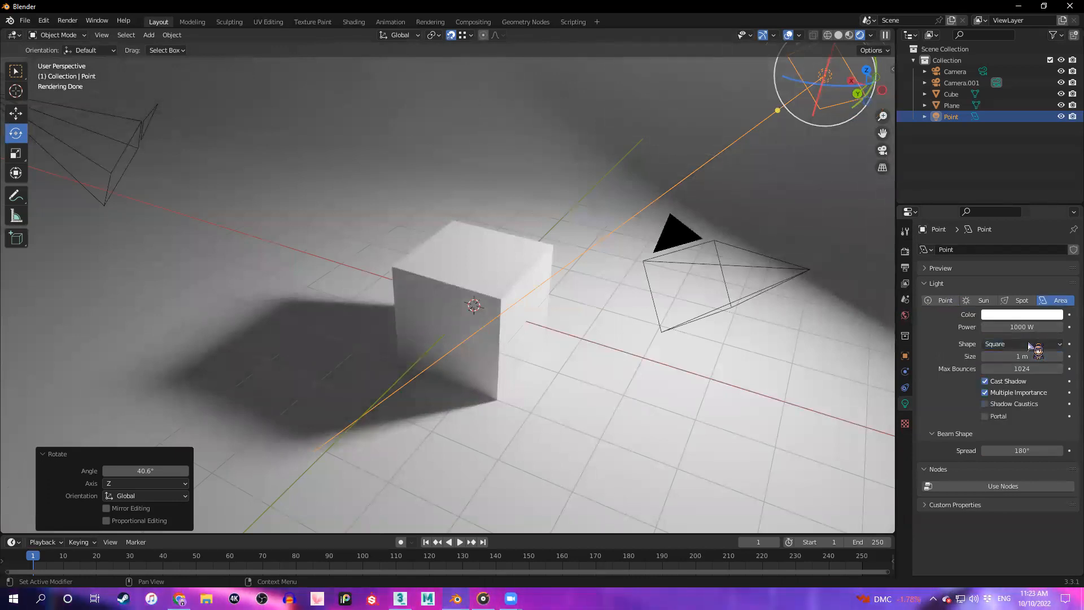
left_click(1005, 345)
left_click(996, 346)
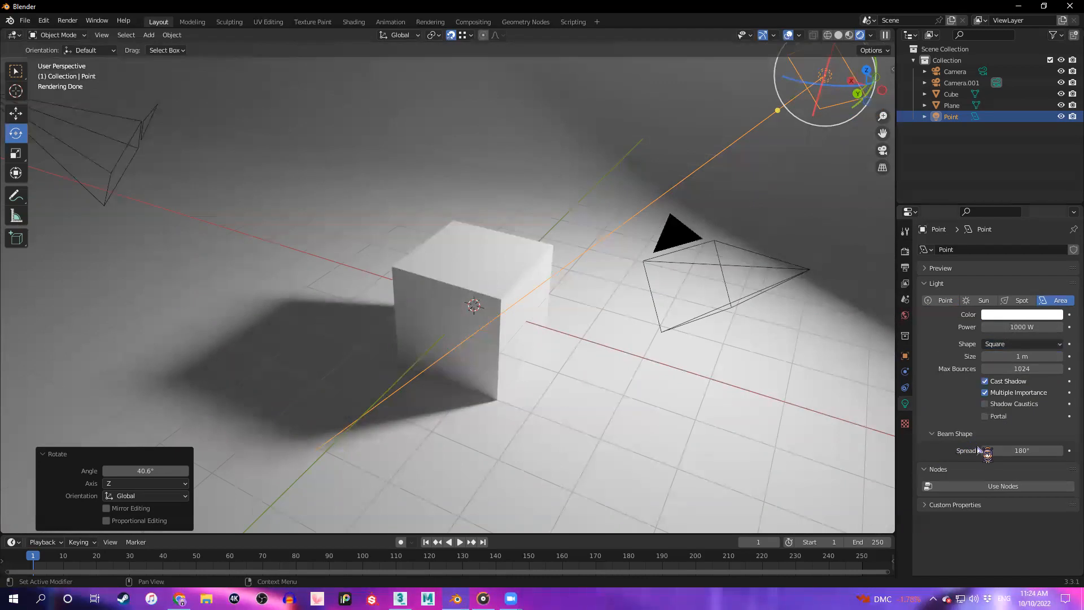
left_click(1000, 344)
left_click(999, 344)
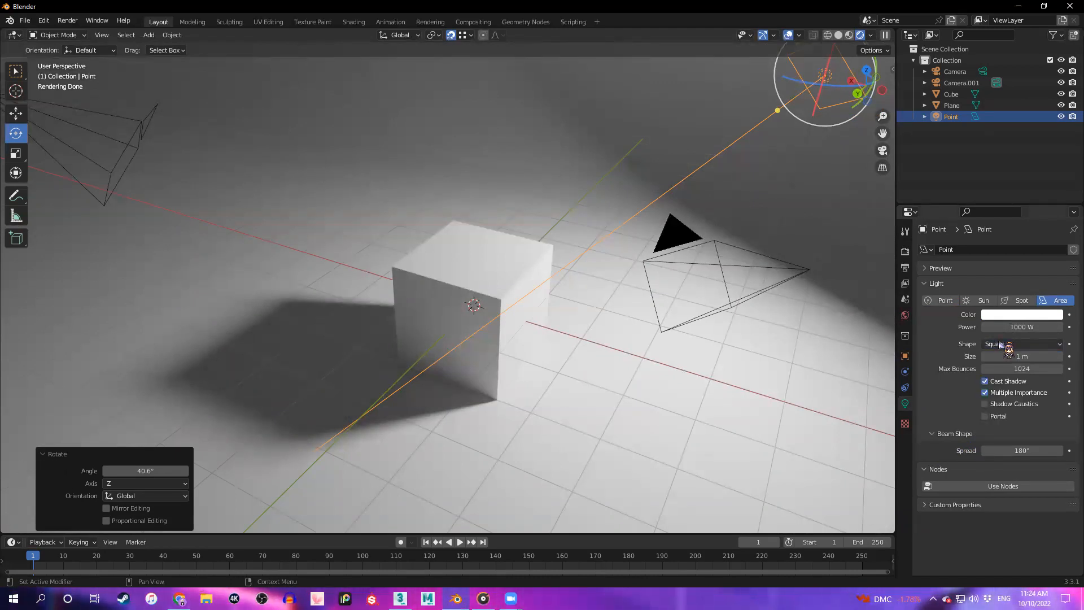
Set the area light's color to red with hue 0.000, saturation 0.998 and value 1.000
left_click(1022, 314)
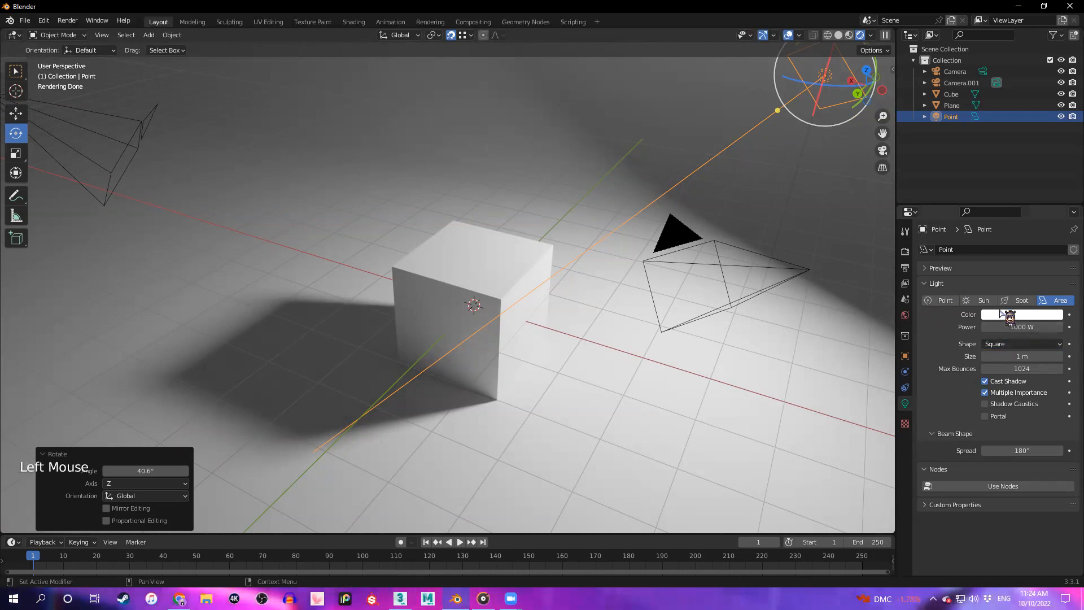
left_click(1004, 215)
left_click_drag(1004, 215, 1004, 246)
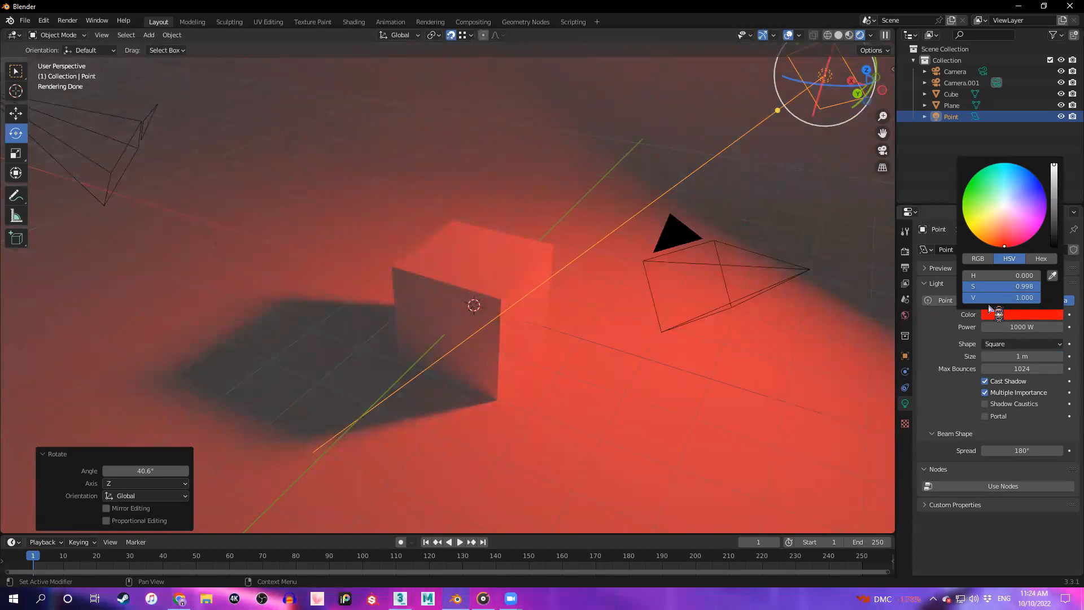
left_click(993, 543)
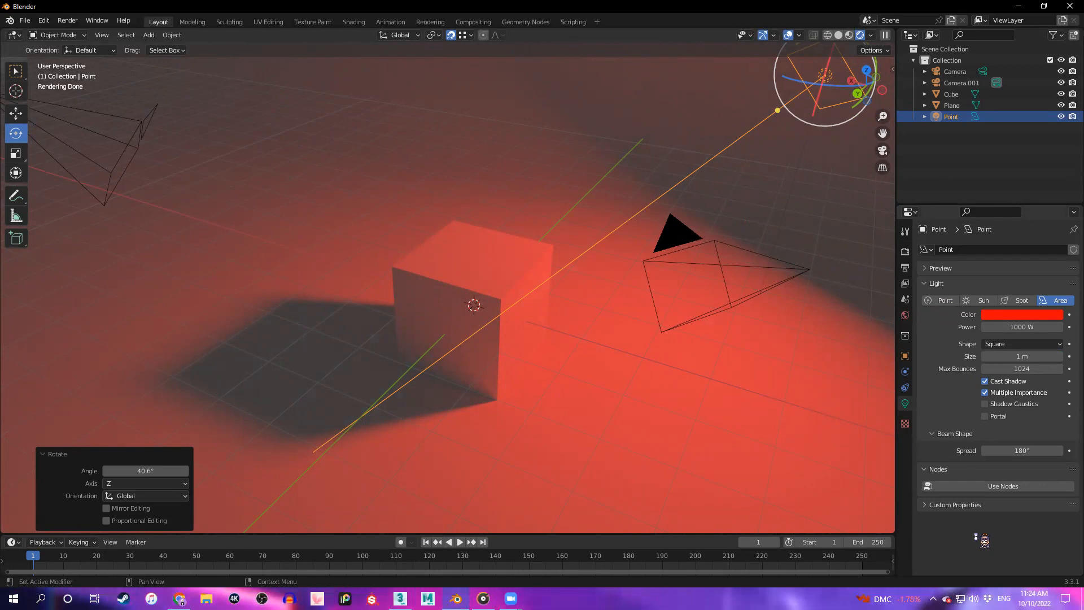
Render the current frame and place the render window so the light's settings stay uncovered
key("F12")
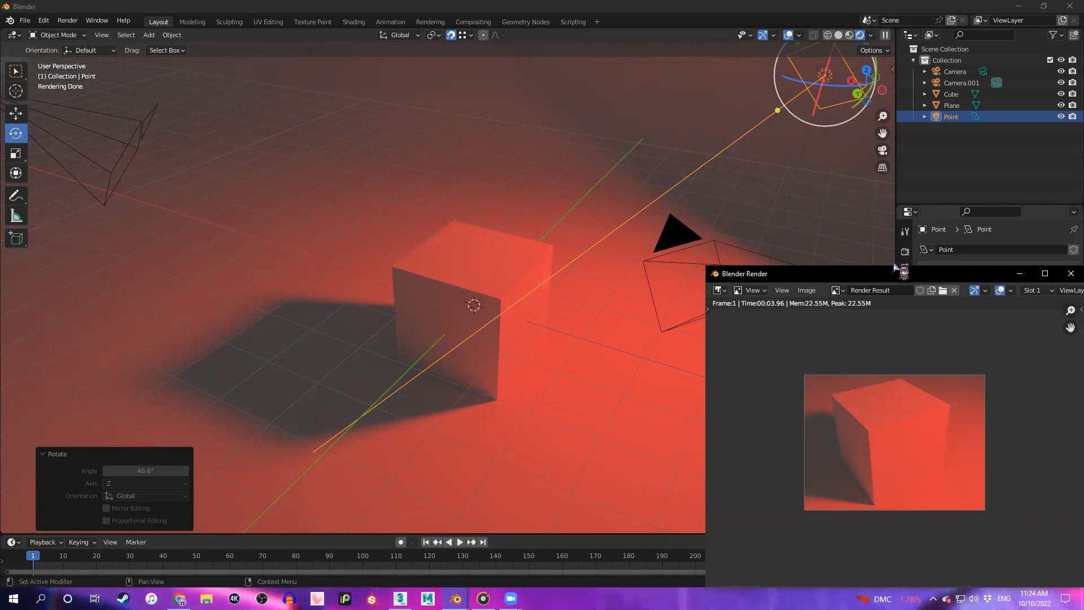
left_click_drag(895, 267, 838, 210)
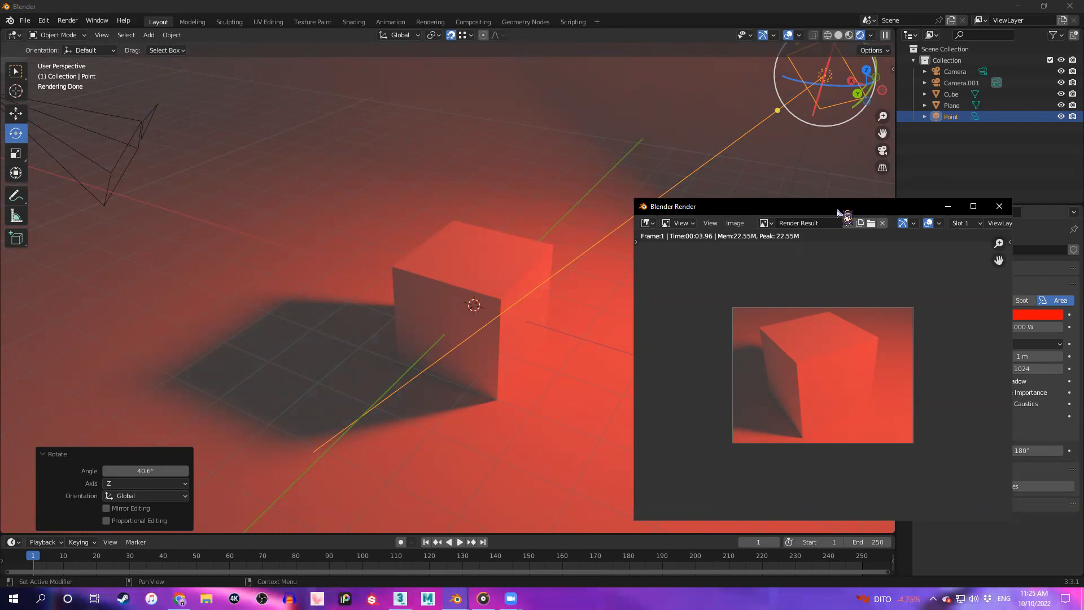
mouse_move(400, 598)
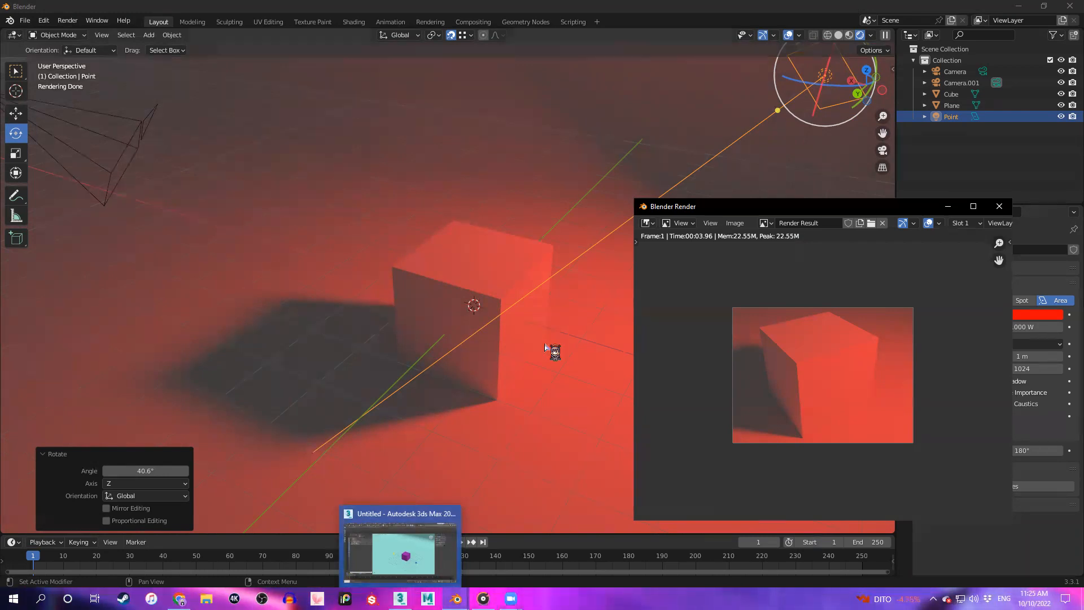
left_click_drag(798, 213, 687, 221)
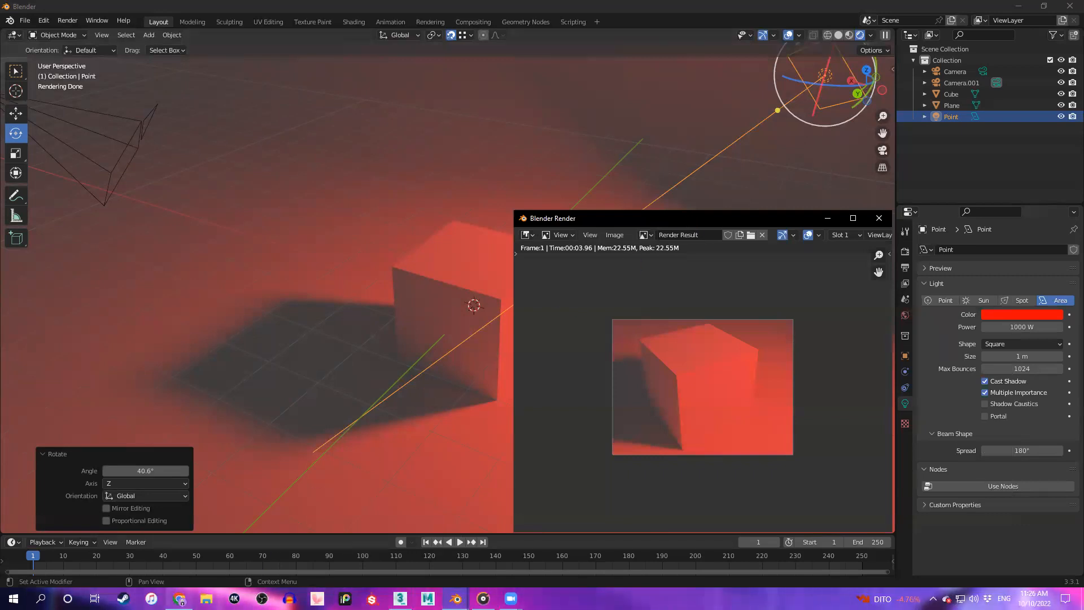
Switch to the Google Slides lesson in Chrome and look over the Basic Texture Mapping title slide and the slide after it
left_click(179, 599)
scroll(105, 388, "down", 2)
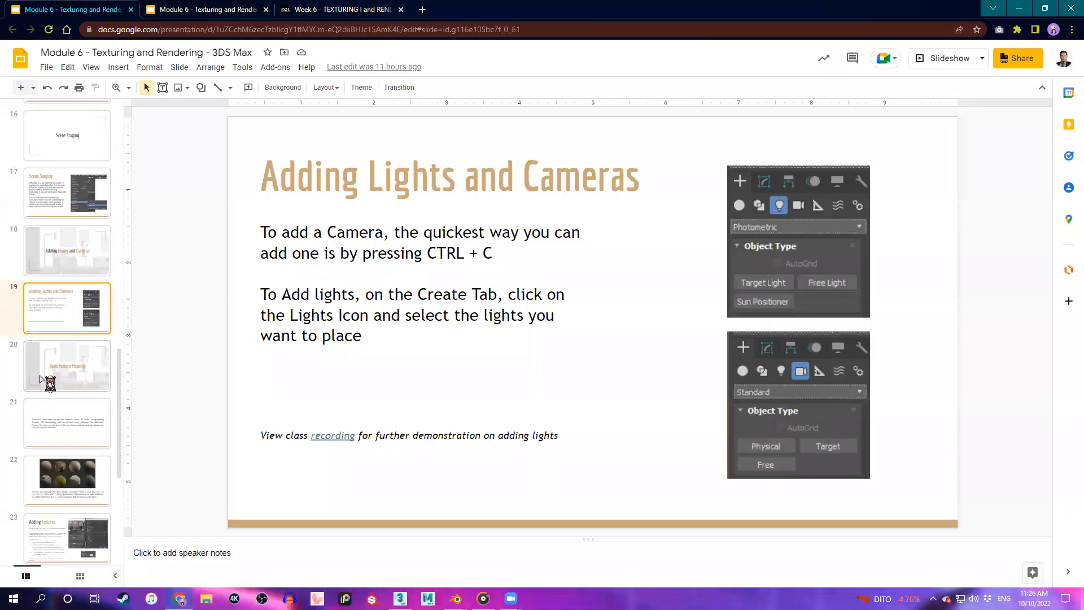
left_click(69, 421)
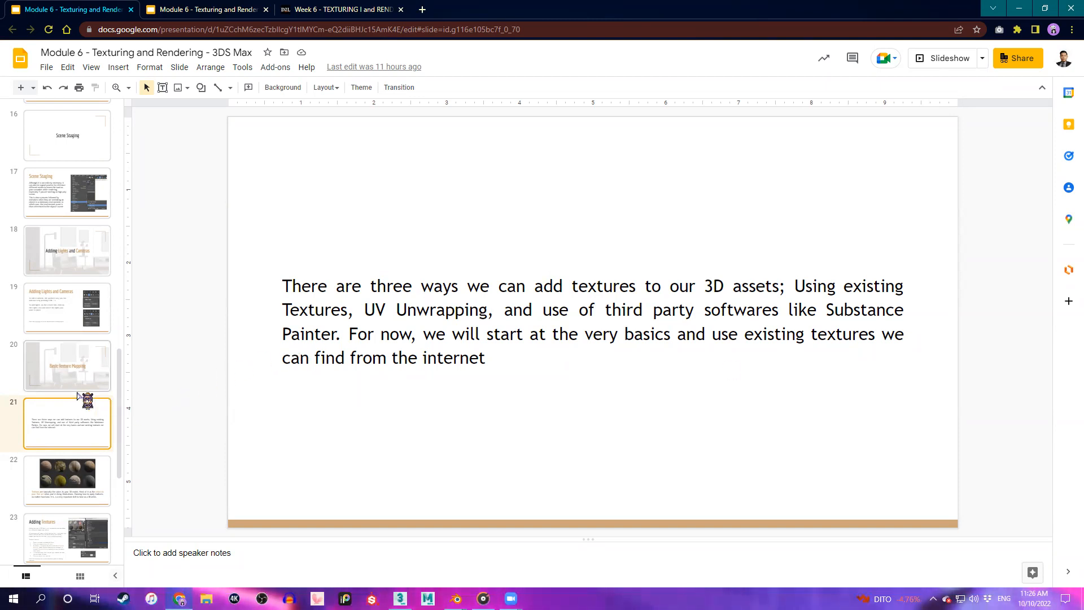
left_click(79, 373)
left_click(88, 420)
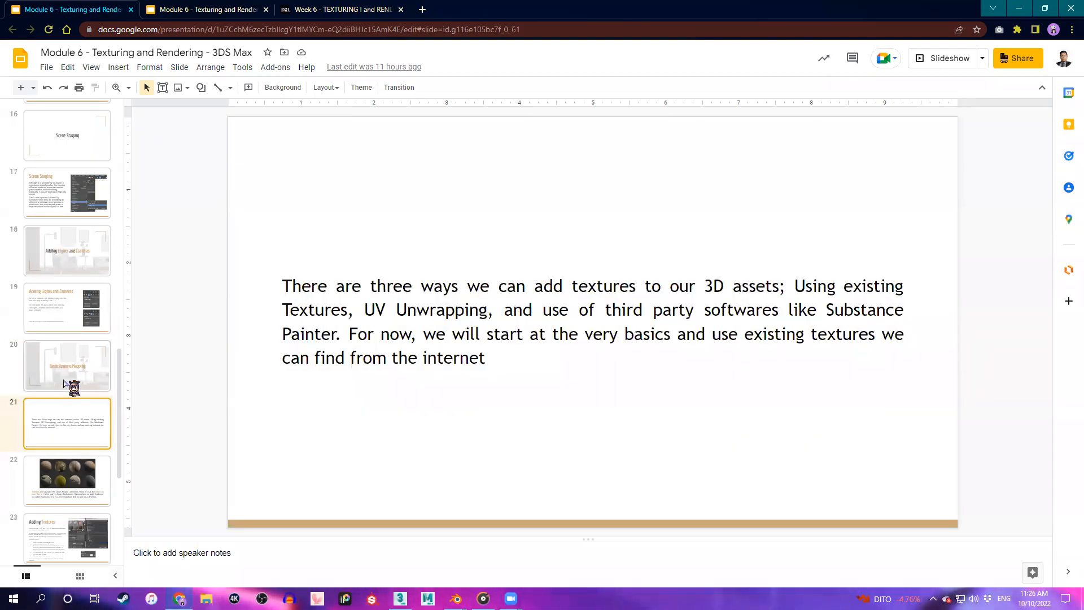
left_click(71, 388)
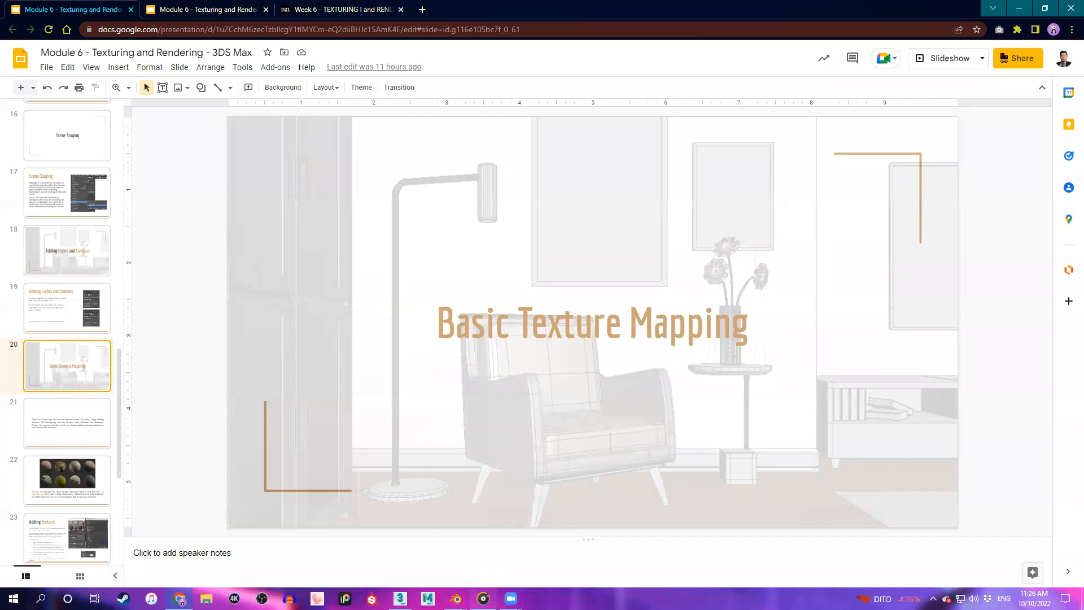
Switch to Blender and open md6.blend from the Desktop folder somethoin/Module 6/scenes, discarding the unsaved cube scene
left_click(456, 598)
left_click(417, 545)
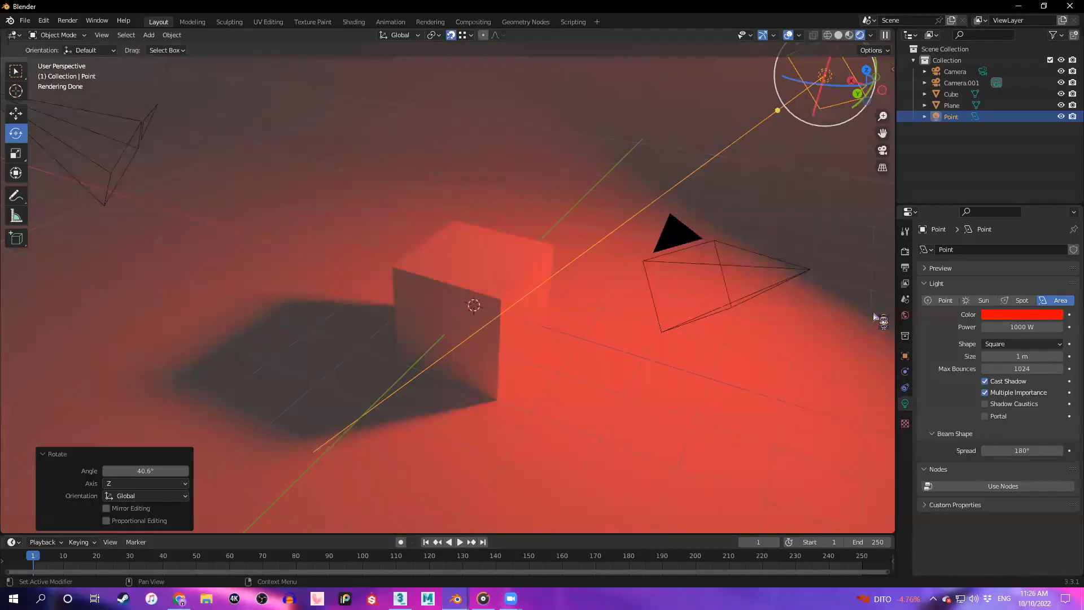
left_click(31, 20)
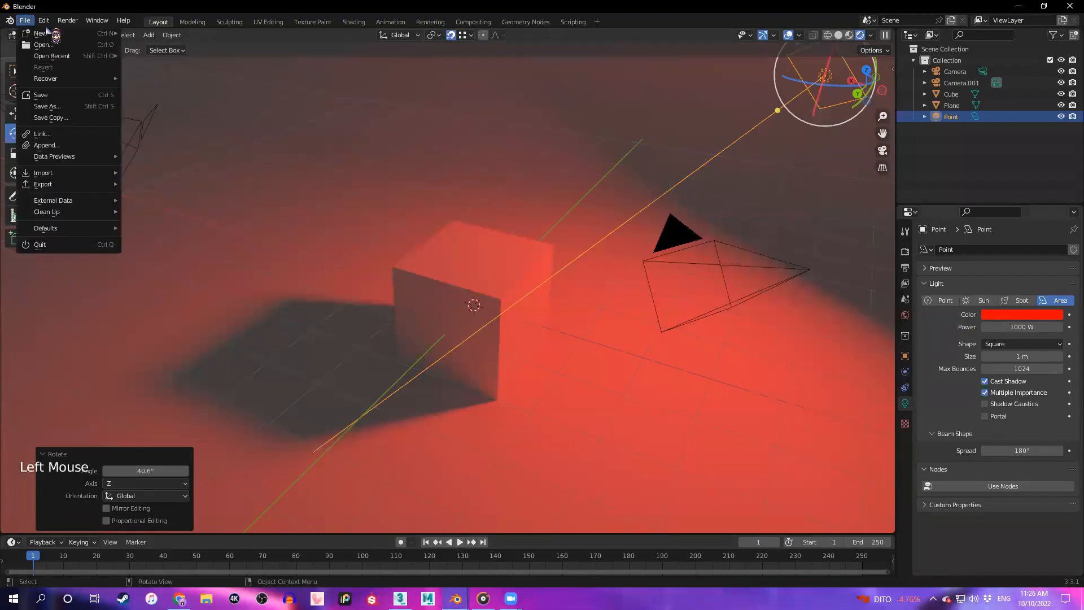
mouse_move(41, 21)
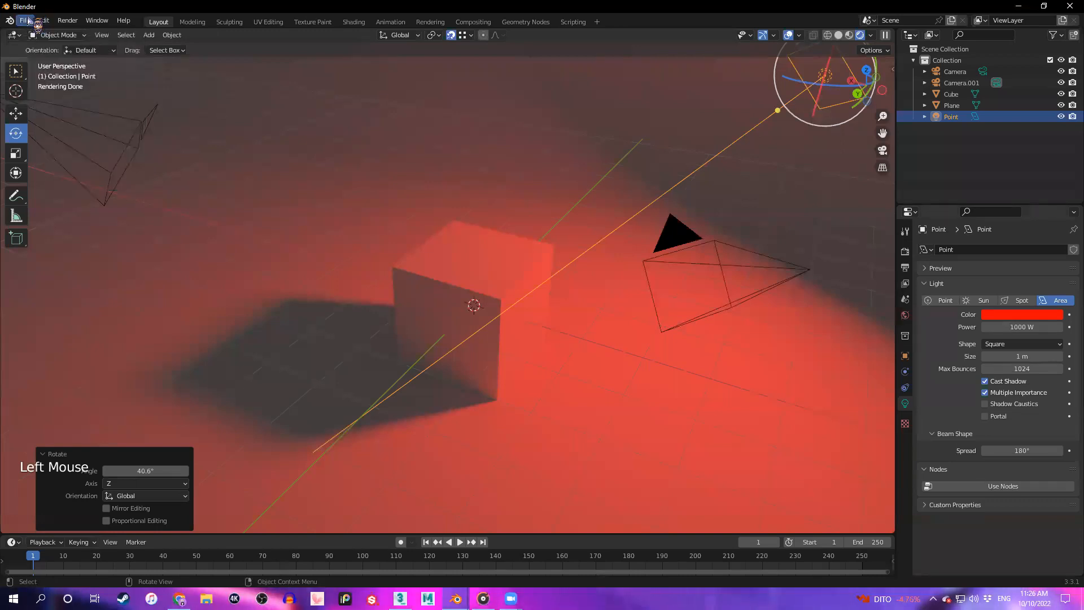
left_click(25, 20)
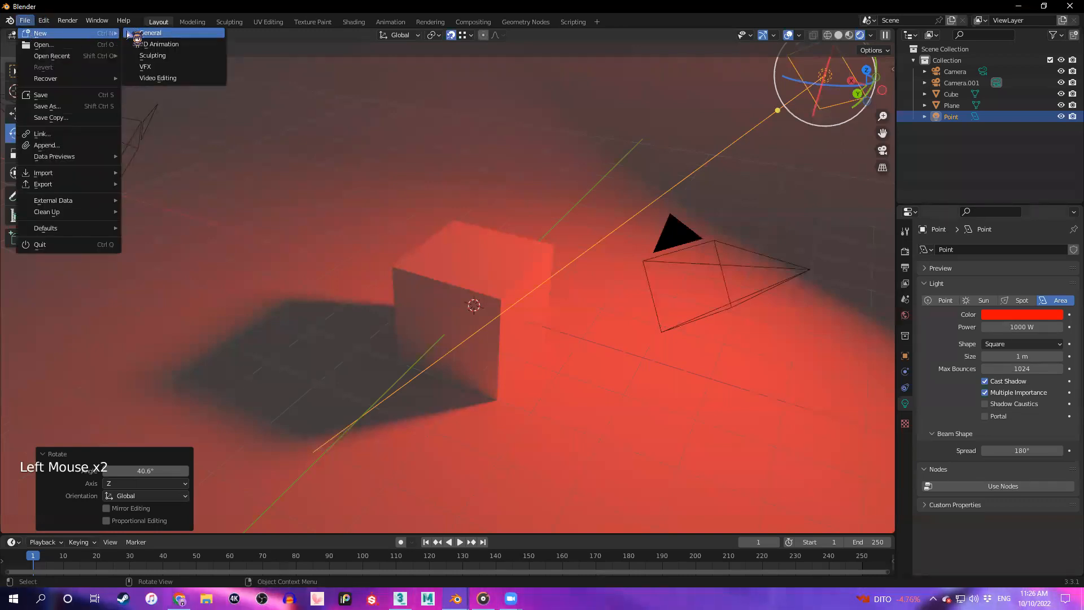
left_click(150, 32)
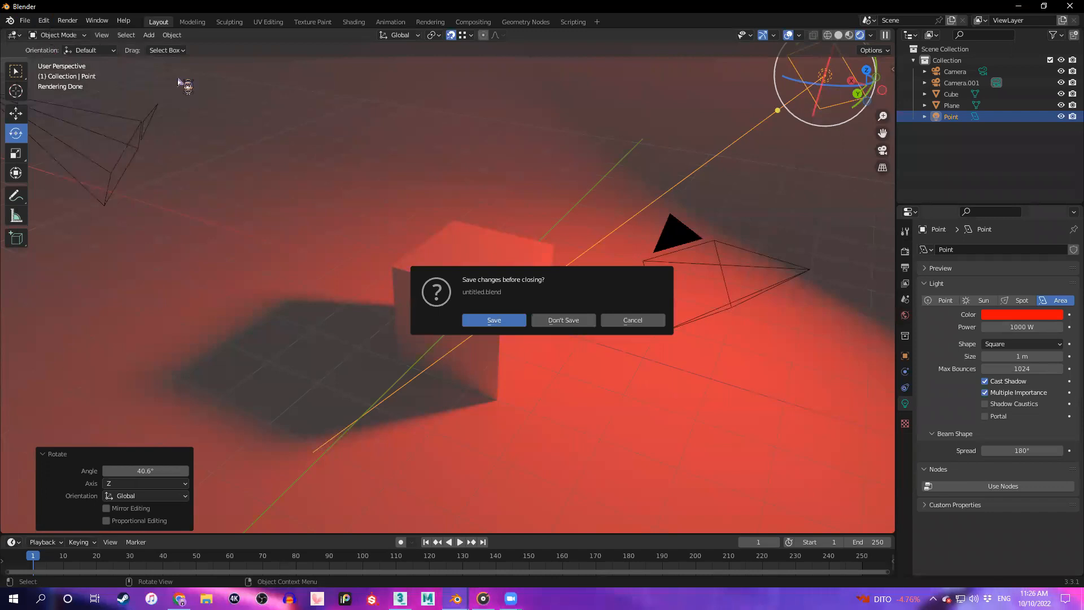
left_click(557, 320)
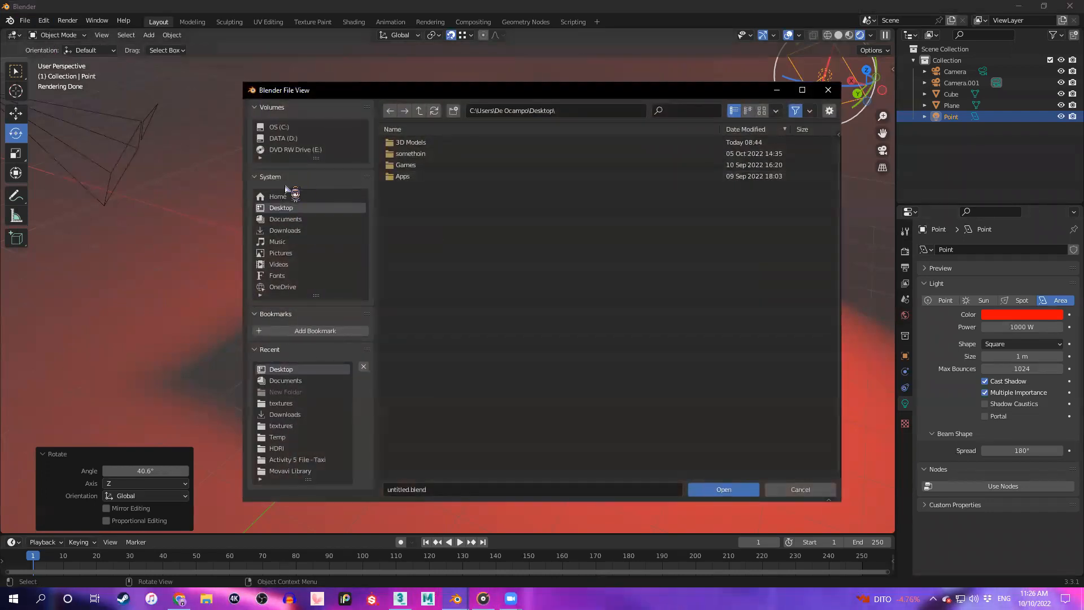
double_click(403, 157)
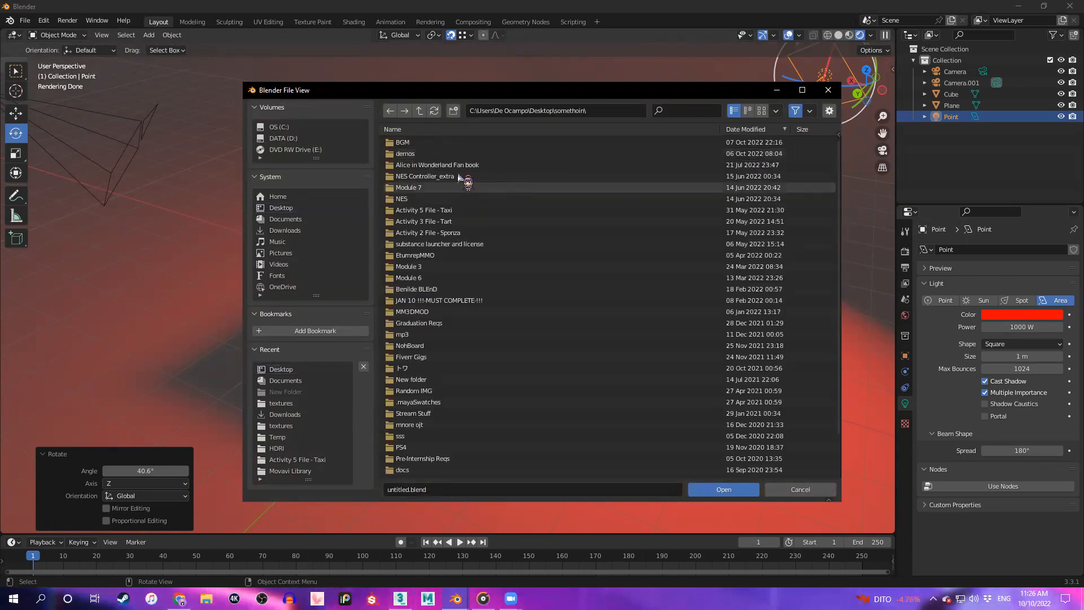
double_click(430, 277)
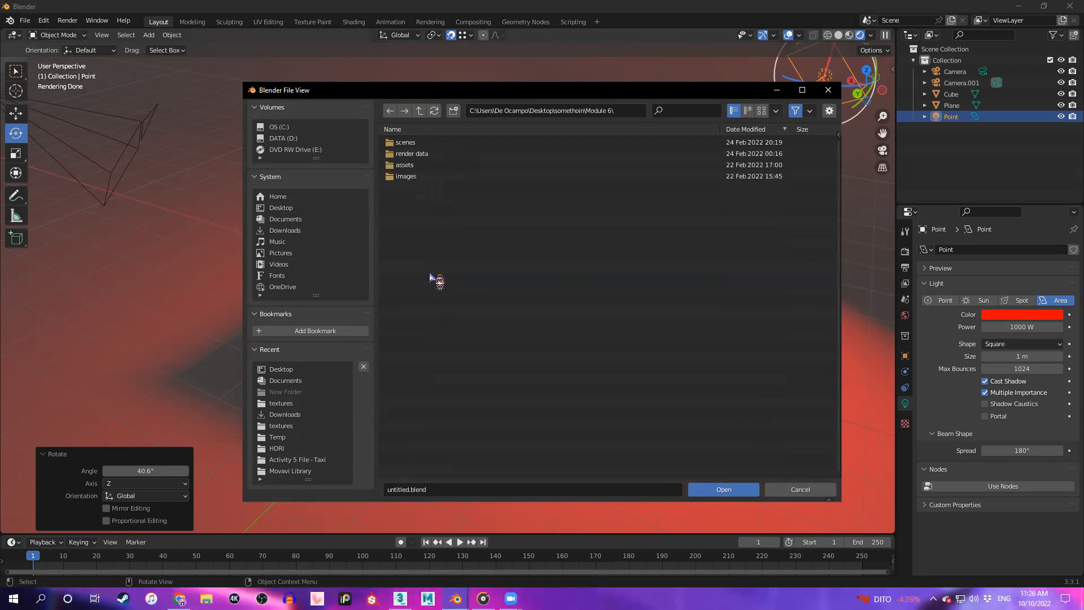
double_click(435, 143)
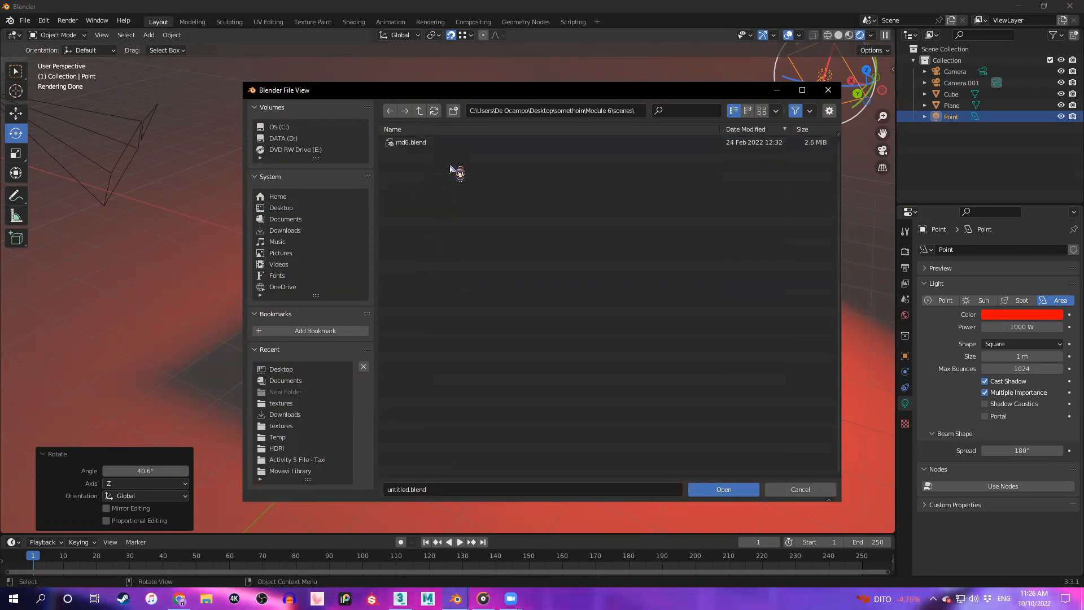
double_click(421, 143)
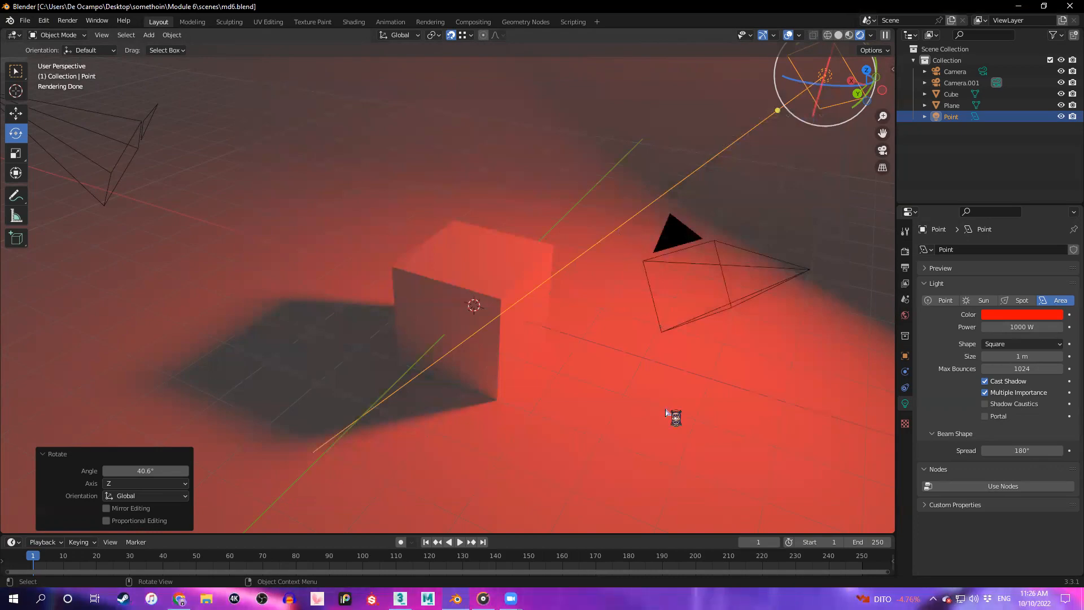
Switch to 3ds Max, close the Arnold RenderView and start opening another scene without saving the current one
key("alt+Tab")
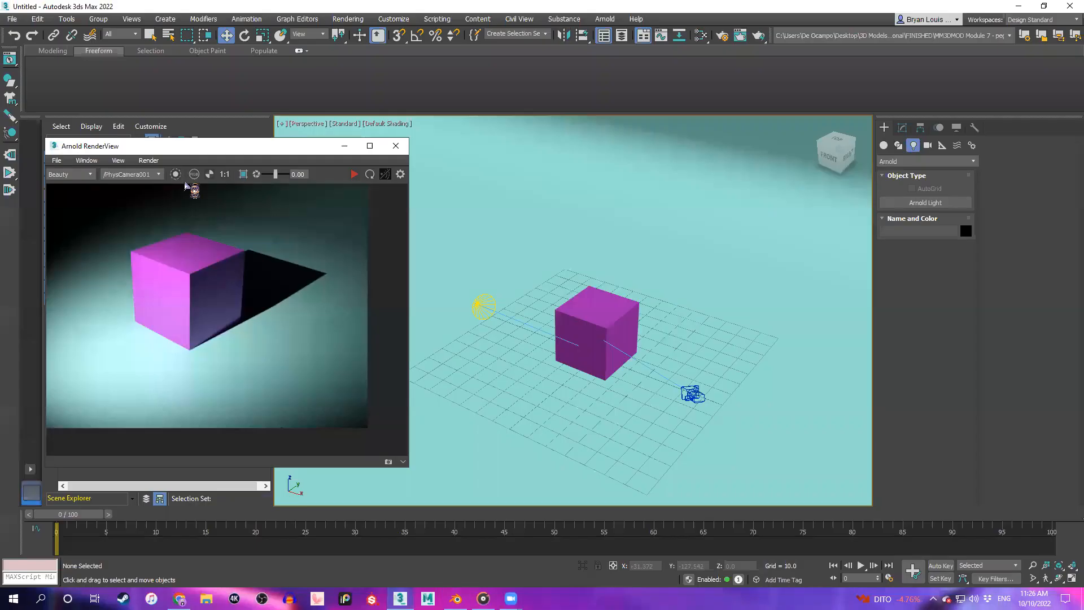
left_click(395, 146)
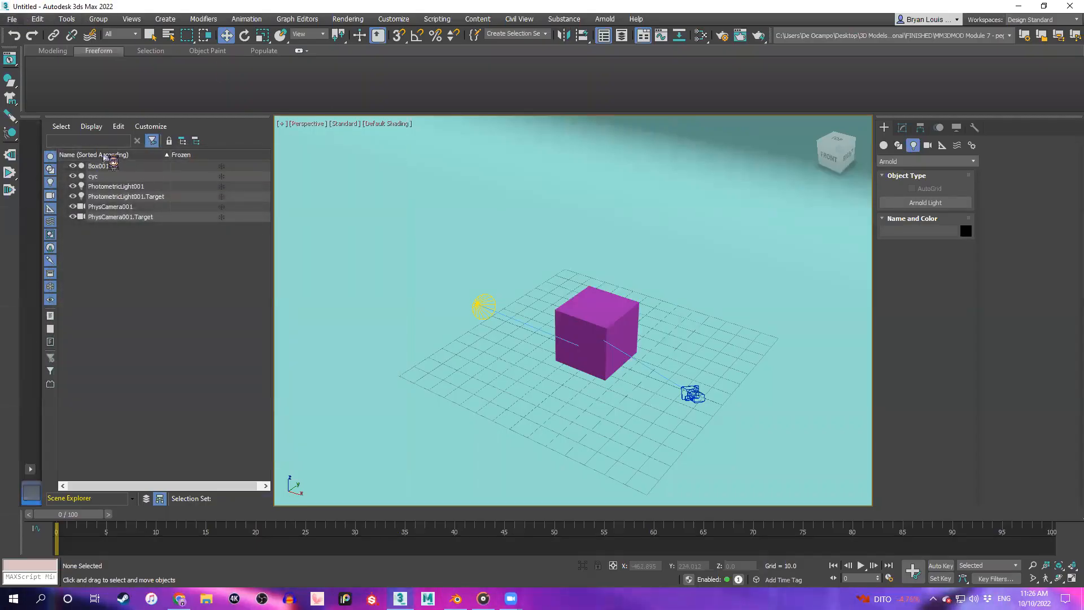
key("alt+f")
mouse_move(69, 181)
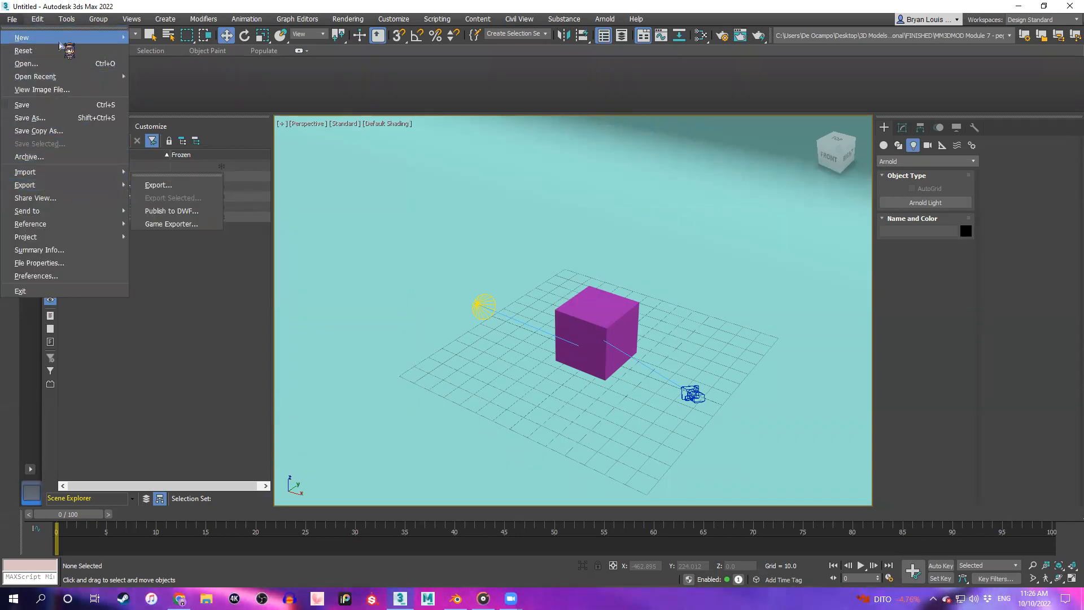
left_click(83, 66)
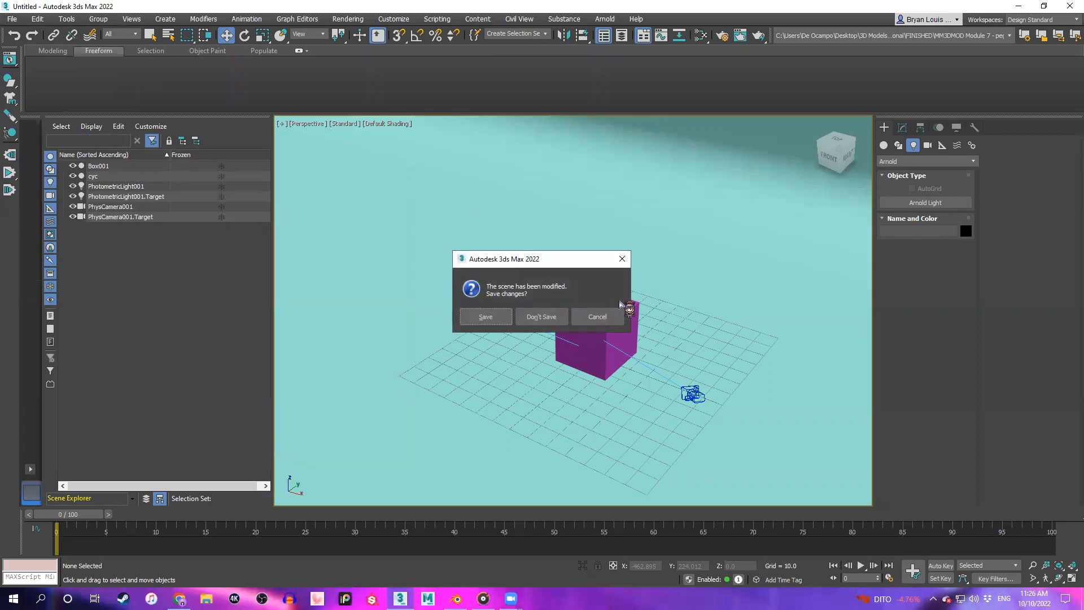
left_click(525, 320)
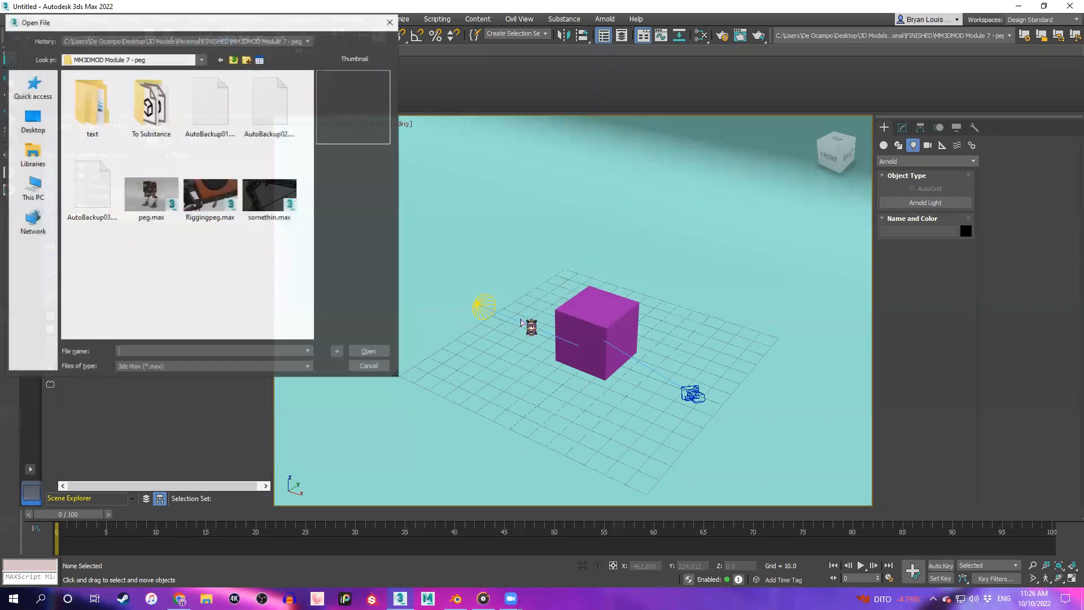
Open md6-peg.max from the Desktop folder somethoin/Module 6/scenes and change the project to match the file
left_click(32, 120)
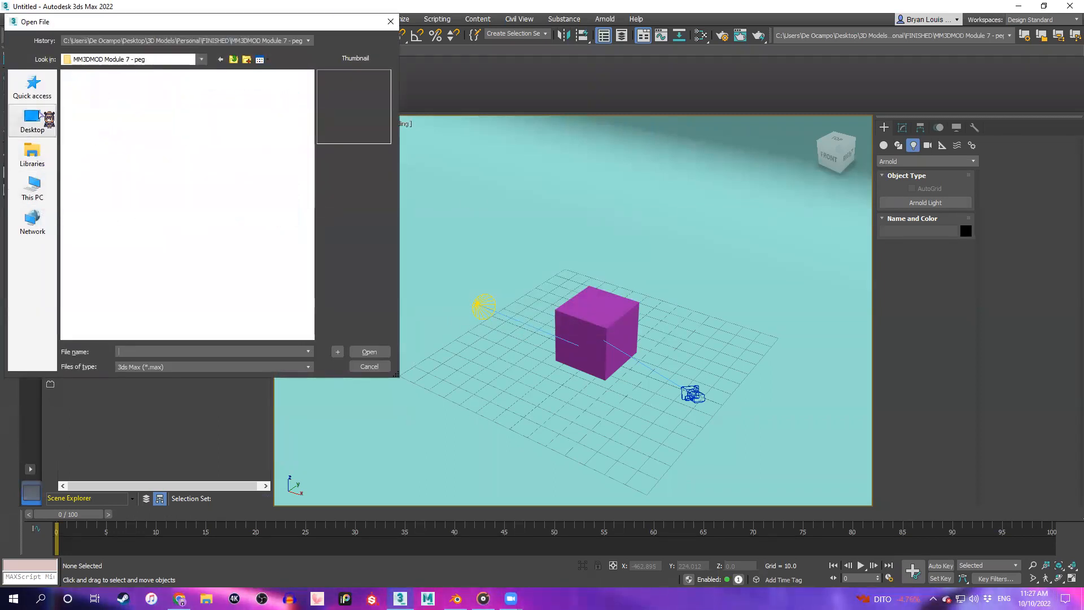
double_click(237, 213)
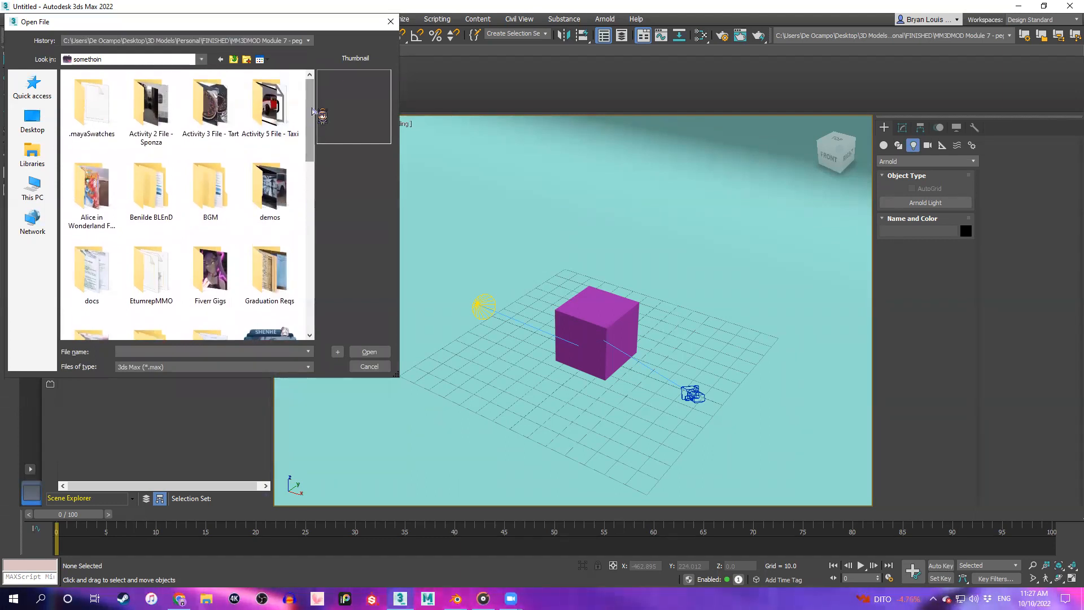
left_click_drag(310, 111, 322, 186)
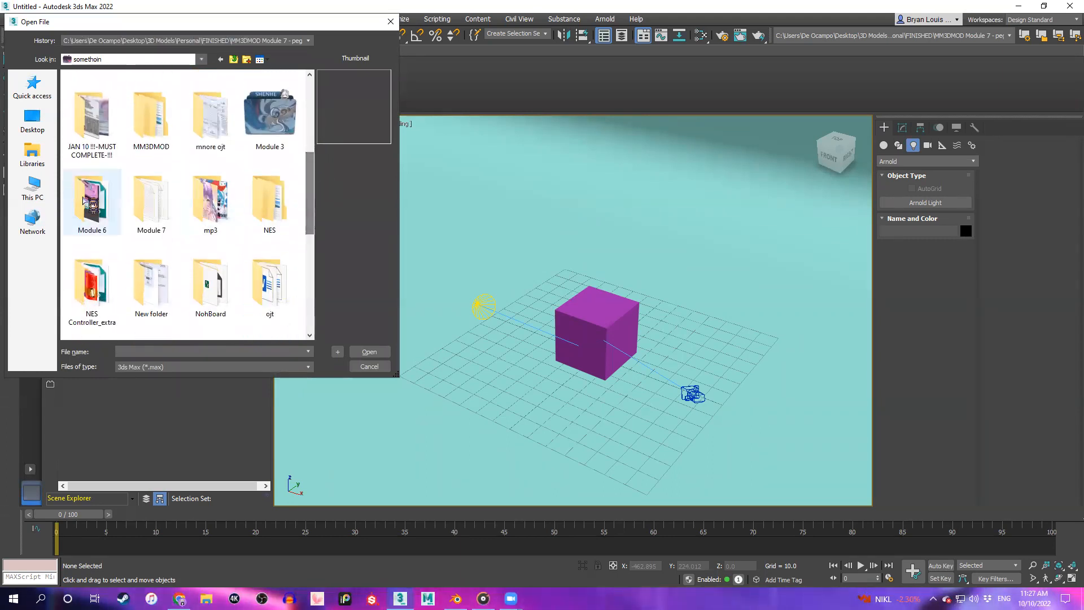
double_click(115, 216)
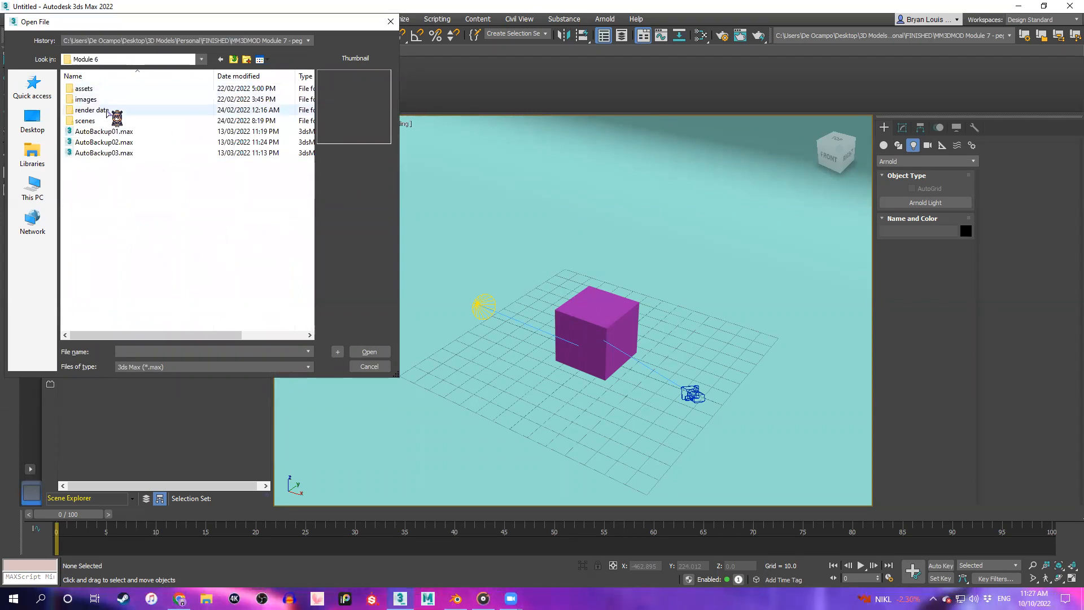
double_click(113, 120)
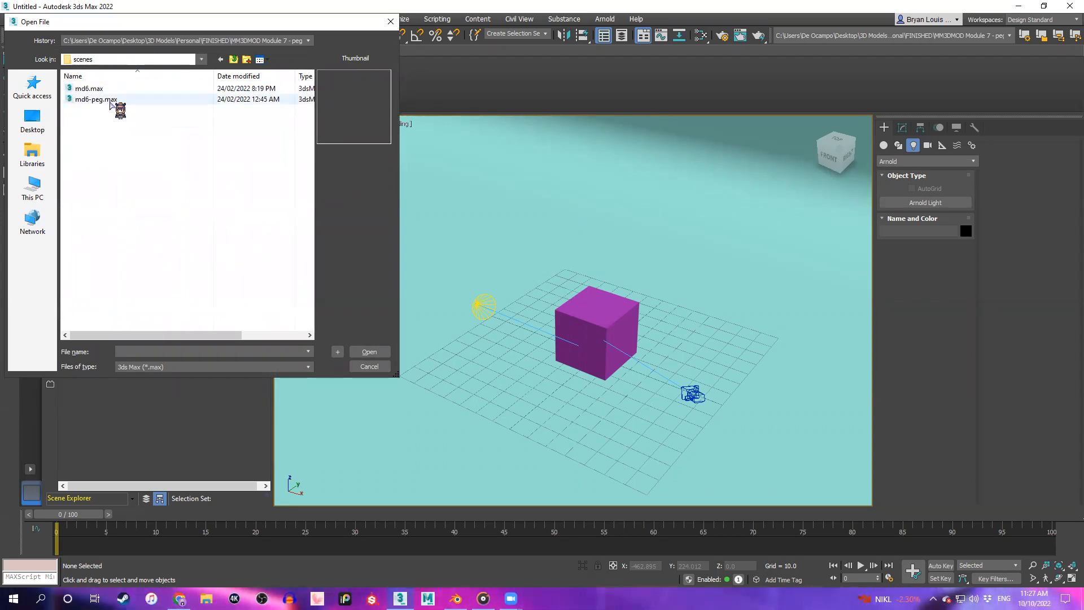
double_click(96, 99)
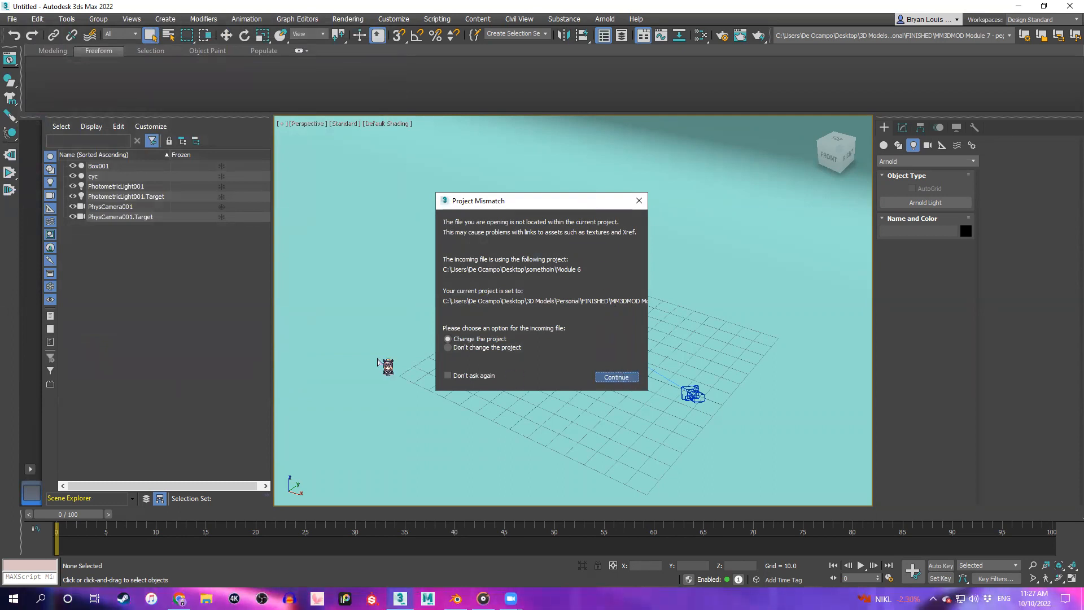
key("Return")
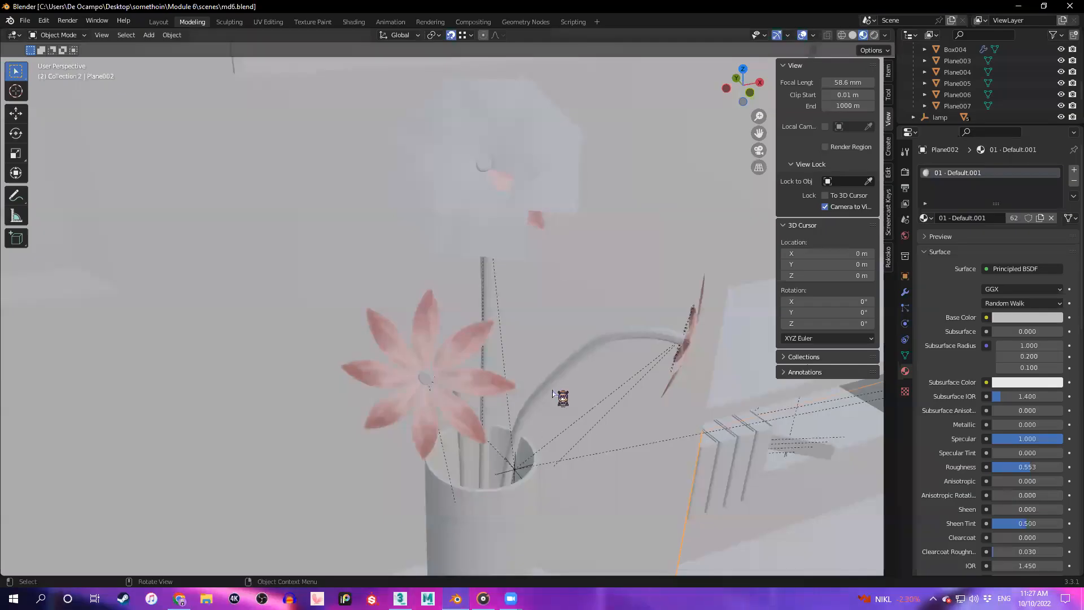
Look over the furnished room scene in Blender, and return to the Google Slides lesson in Chrome to view the remaining slide thumbnails
middle_click_drag(552, 390, 495, 381)
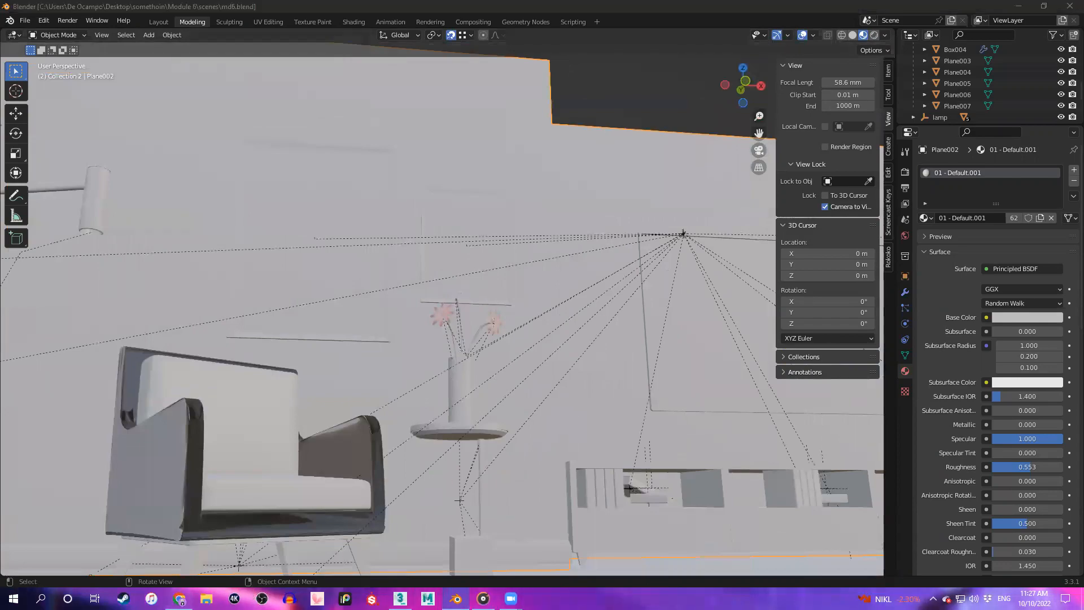
left_click(179, 598)
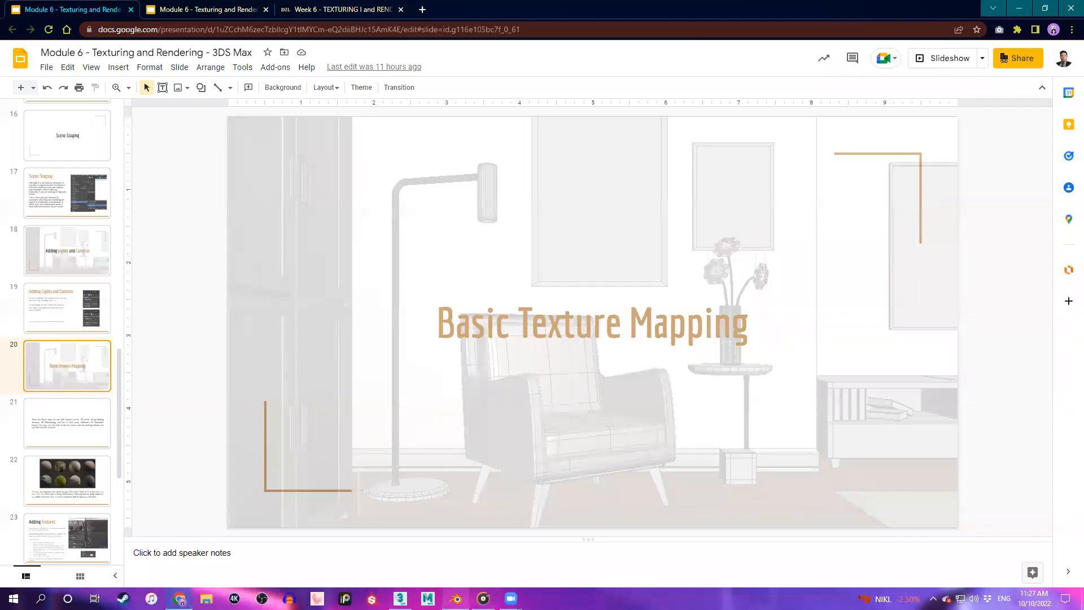
key("alt+Tab")
middle_click_drag(491, 384, 355, 491)
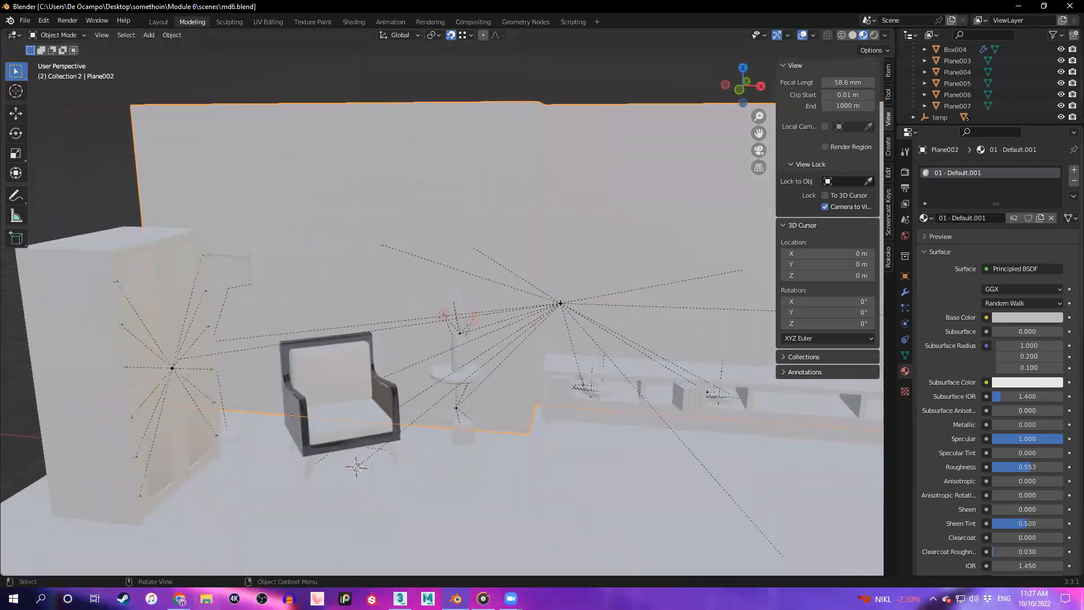
left_click(179, 598)
scroll(58, 435, "down", 5)
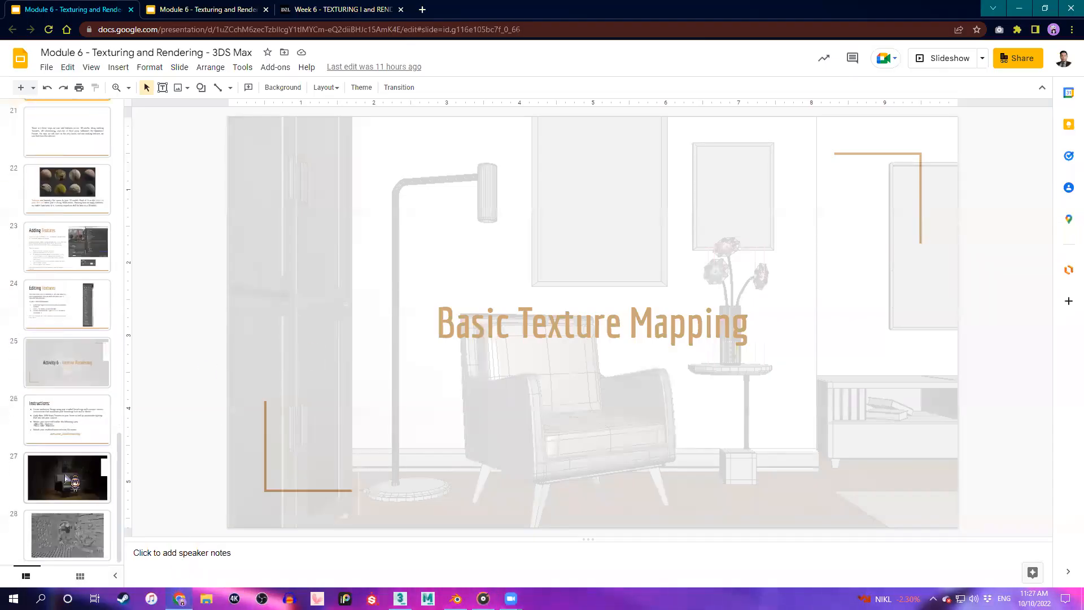
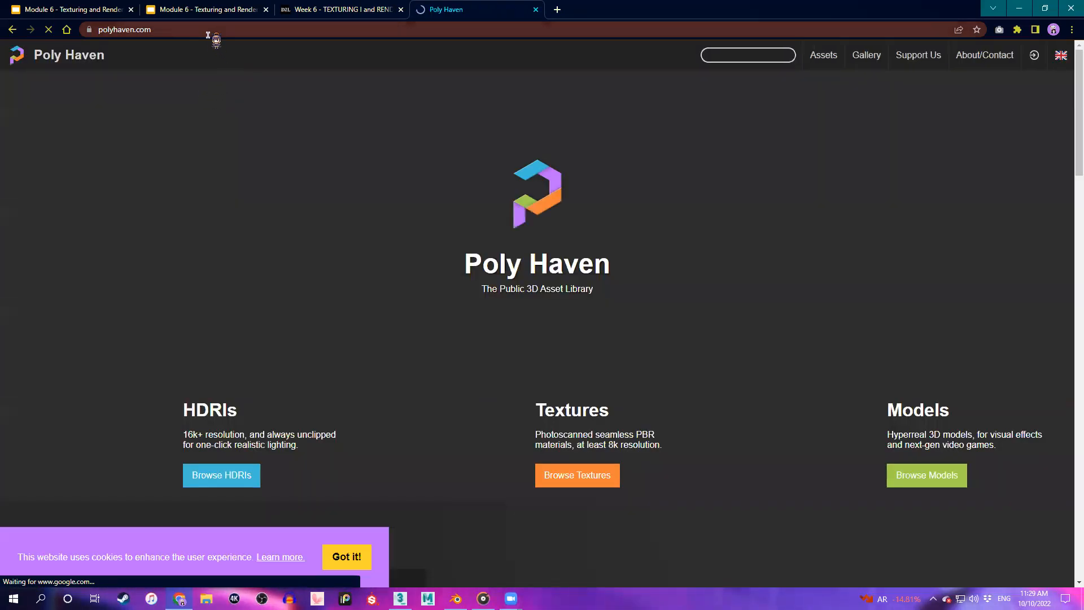
Open the Textures library on Poly Haven and select the page's full web address
left_click(208, 34)
scroll(609, 460, "down", 1)
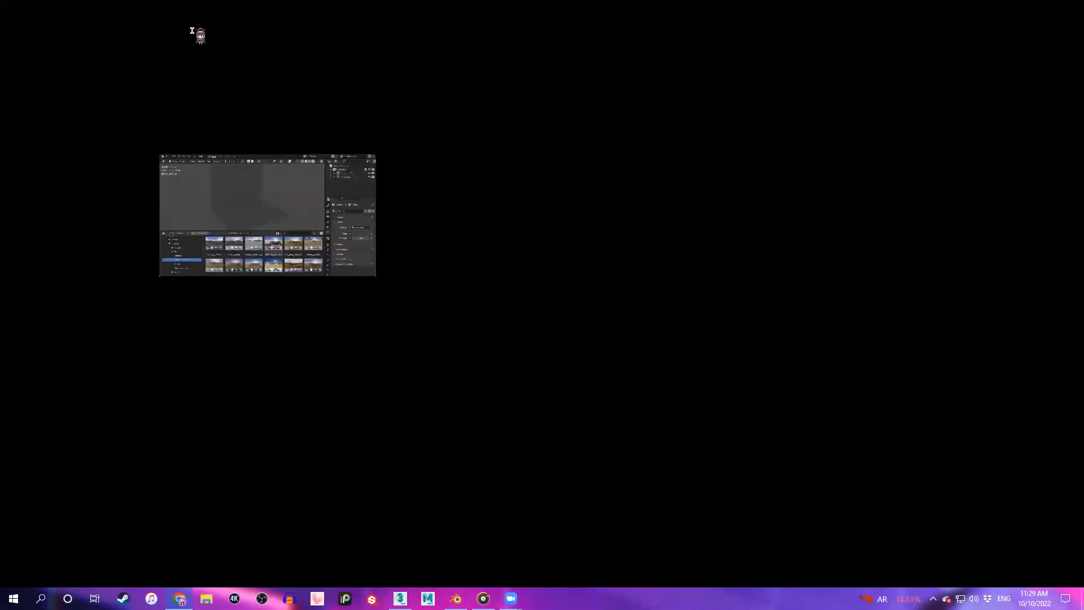
left_click(192, 31)
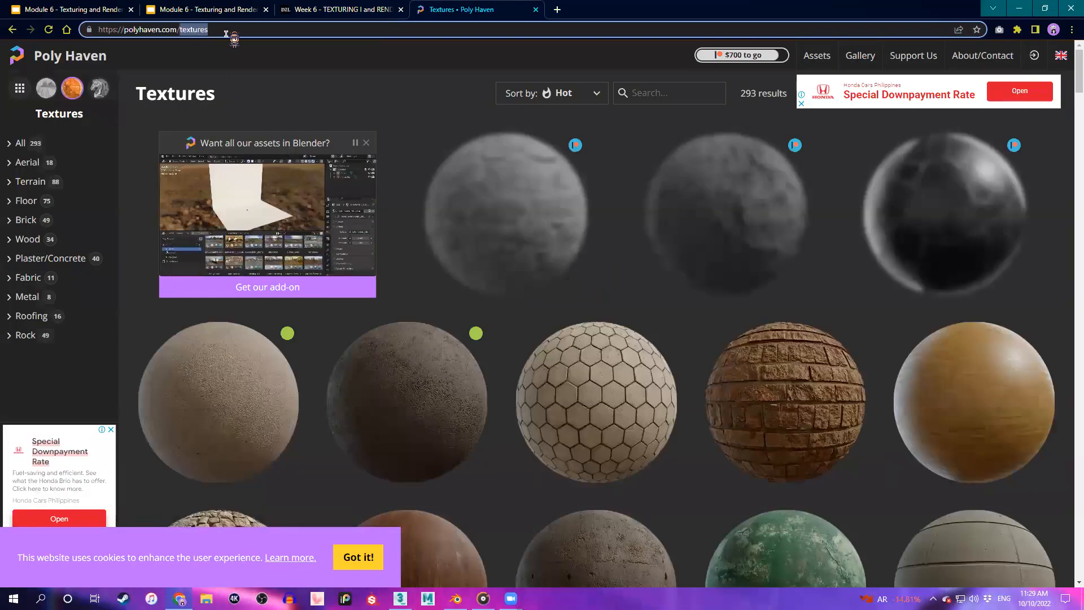
key("ctrl+a")
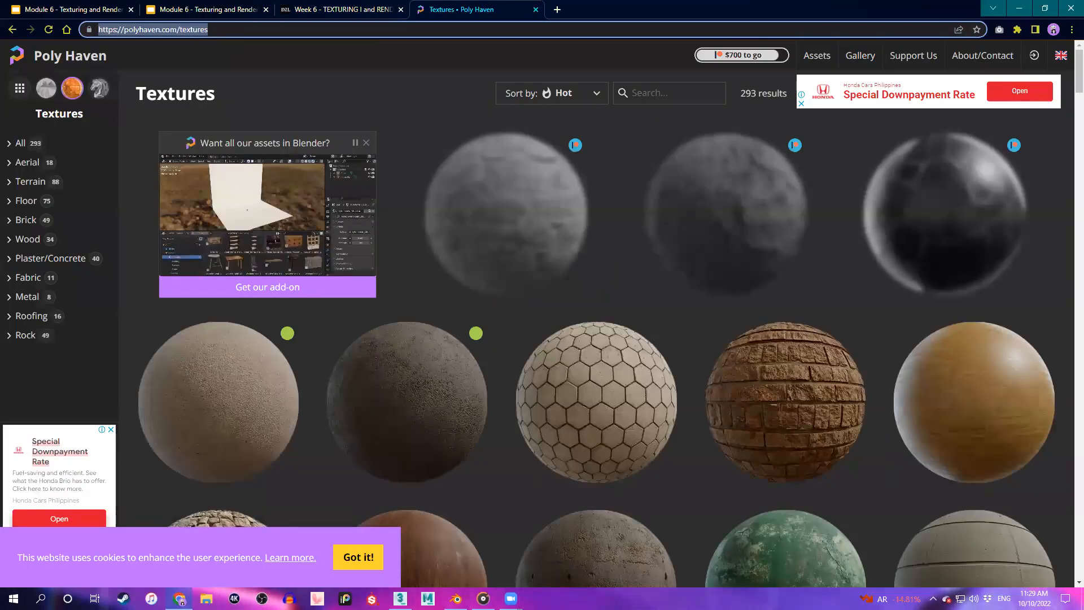
key("alt+Tab")
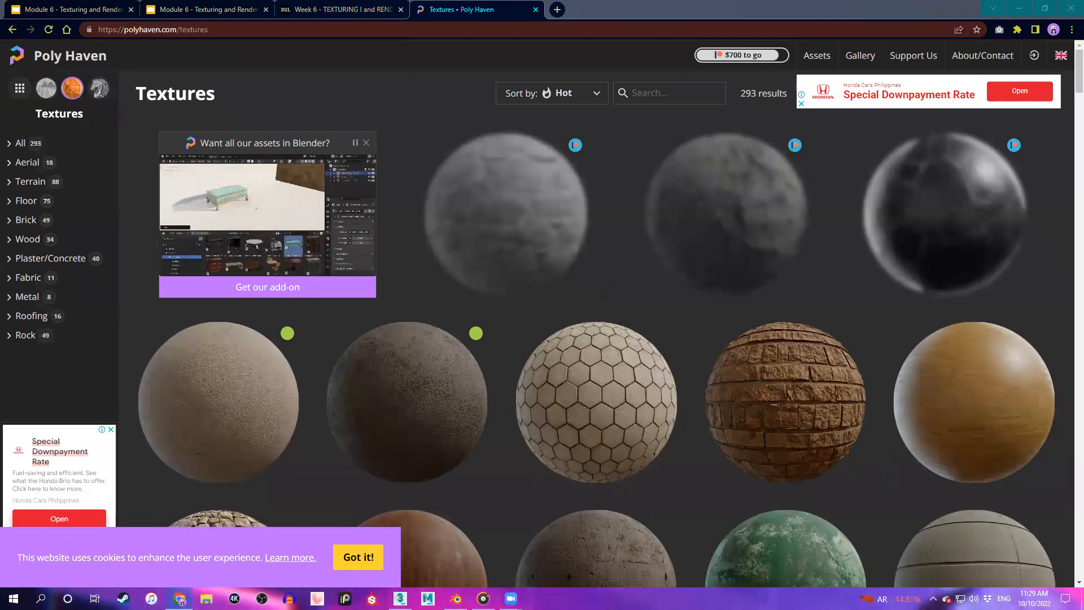
Browse the texture previews in Poly Haven's Textures library and return to the start of the list
scroll(655, 362, "down", 2)
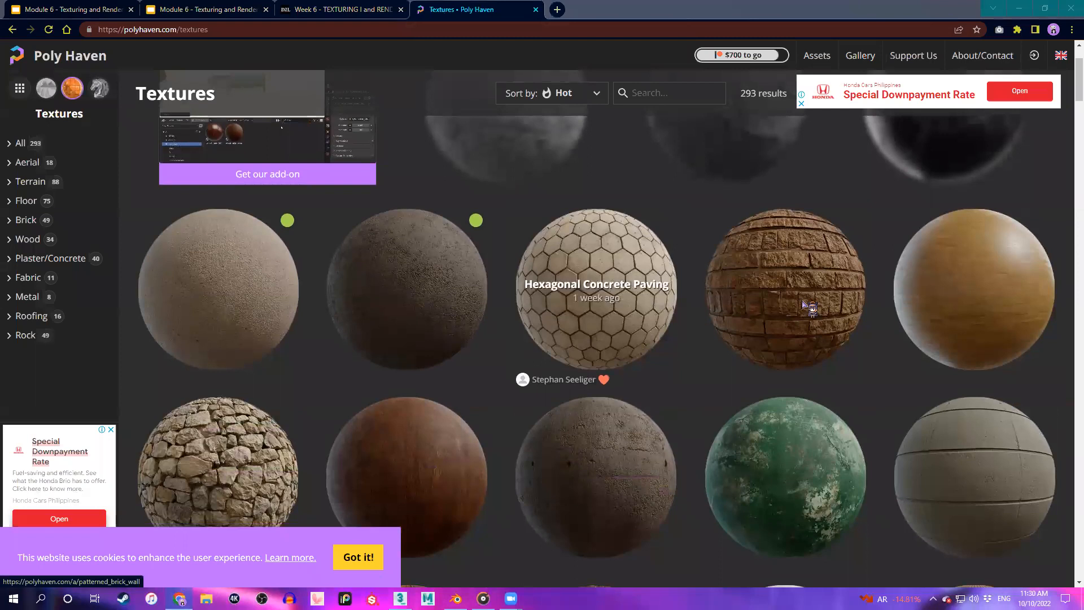
scroll(922, 358, "down", 10)
scroll(926, 361, "up", 12)
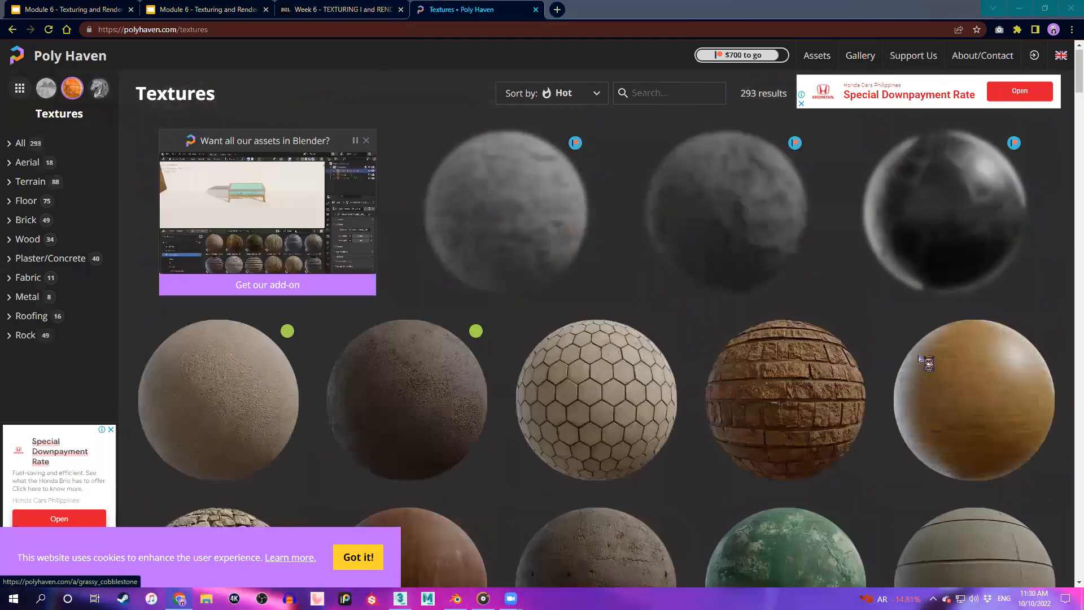
scroll(767, 339, "down", 2)
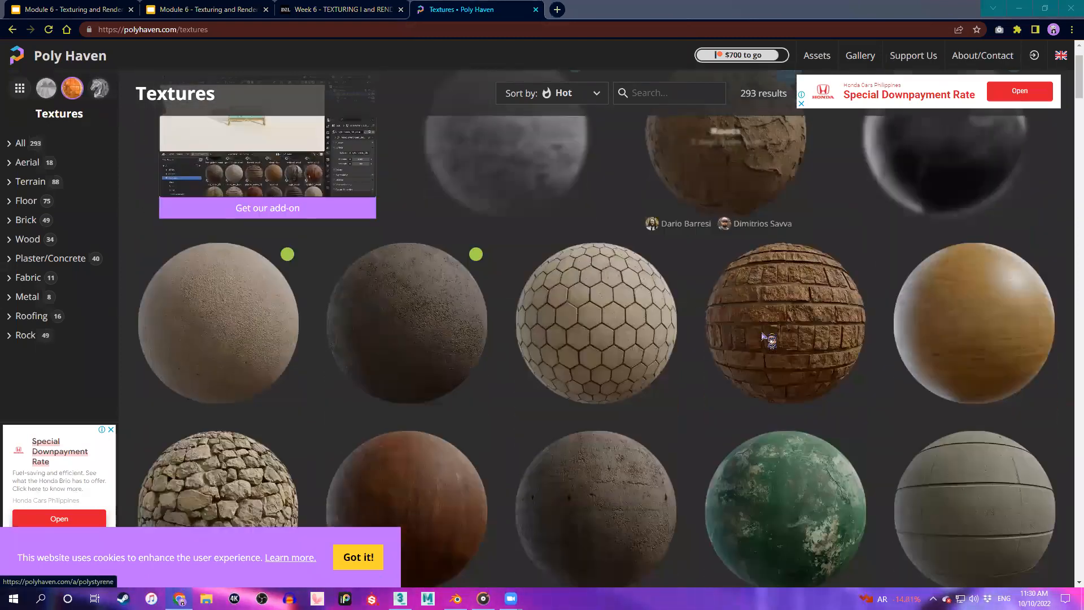
scroll(768, 339, "down", 5)
scroll(785, 373, "up", 6)
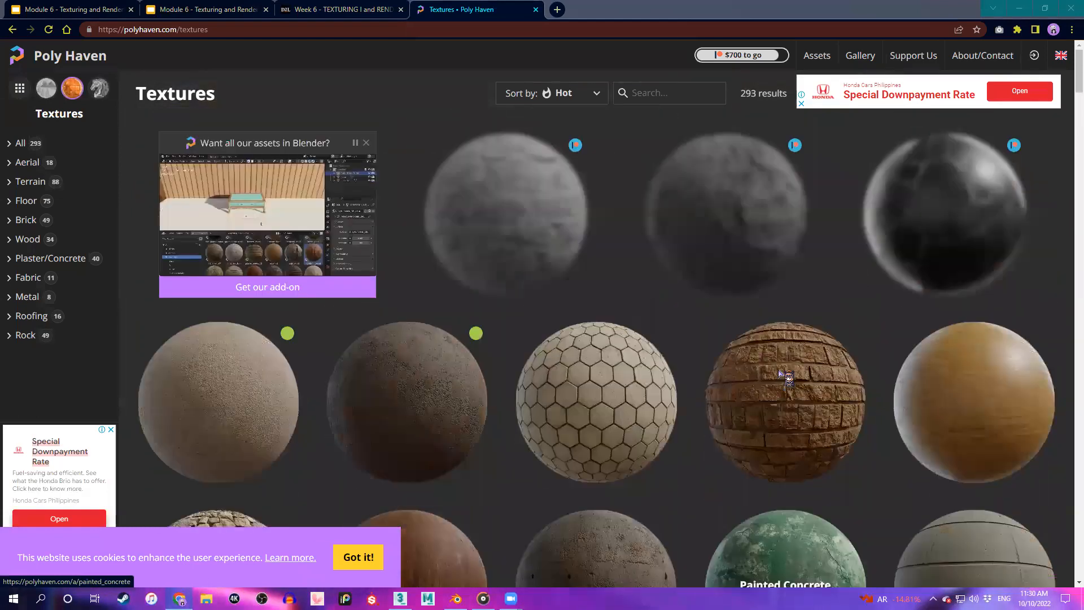
Browse the texture previews further down Poly Haven's Textures library for possible room materials
scroll(768, 362, "down", 6)
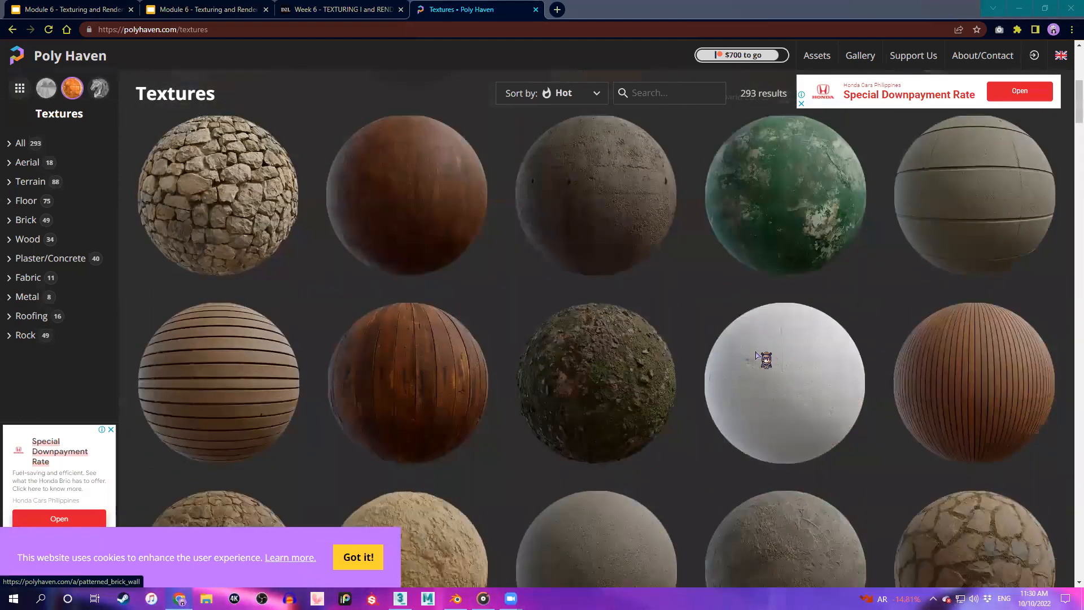
scroll(755, 352, "down", 3)
scroll(756, 362, "up", 9)
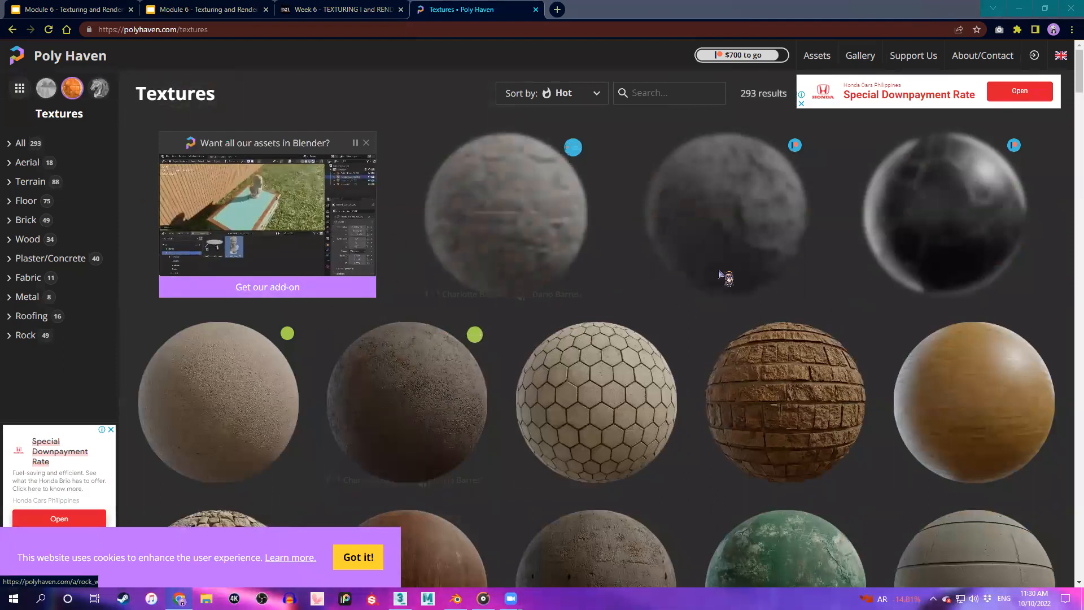
scroll(751, 293, "down", 8)
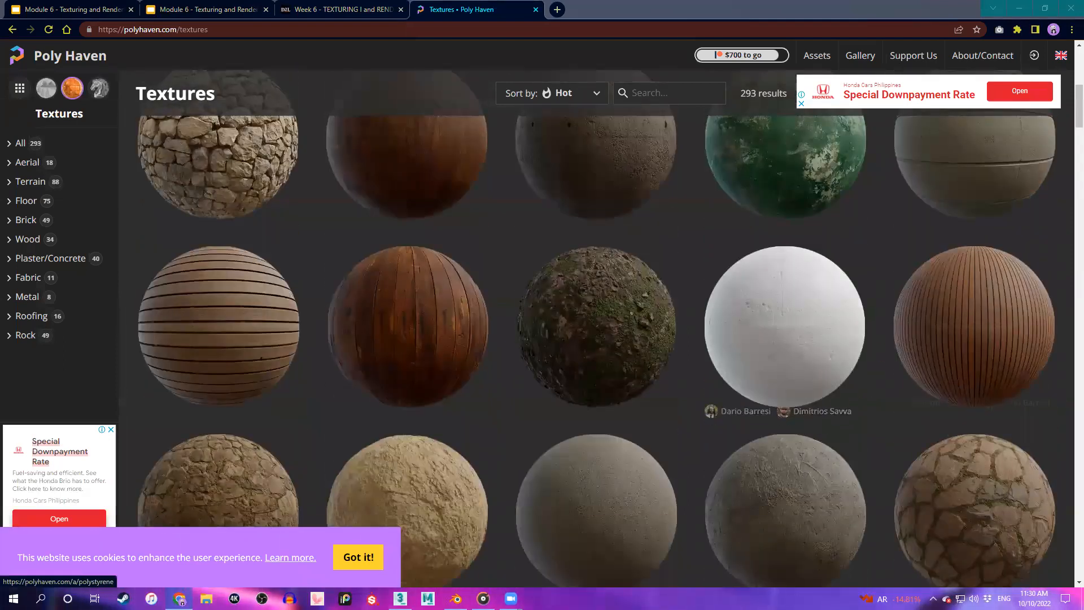
scroll(449, 358, "down", 5)
scroll(485, 367, "down", 10)
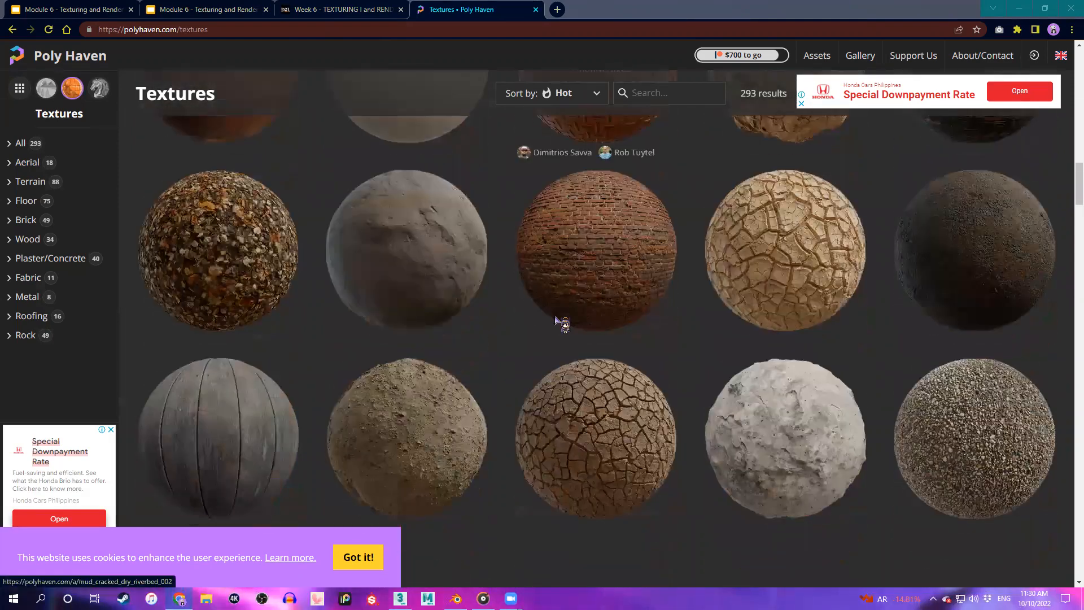
scroll(570, 316, "down", 10)
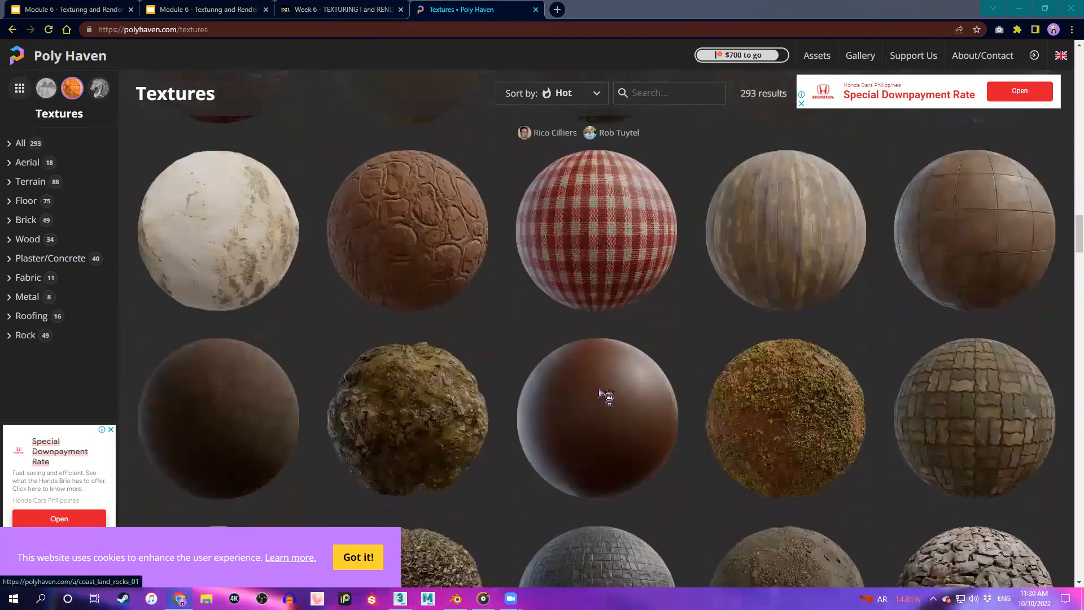
scroll(605, 397, "up", 6)
Switch to the room scene in 3ds Max and set the perspective viewport's shading to High Quality
left_click(400, 598)
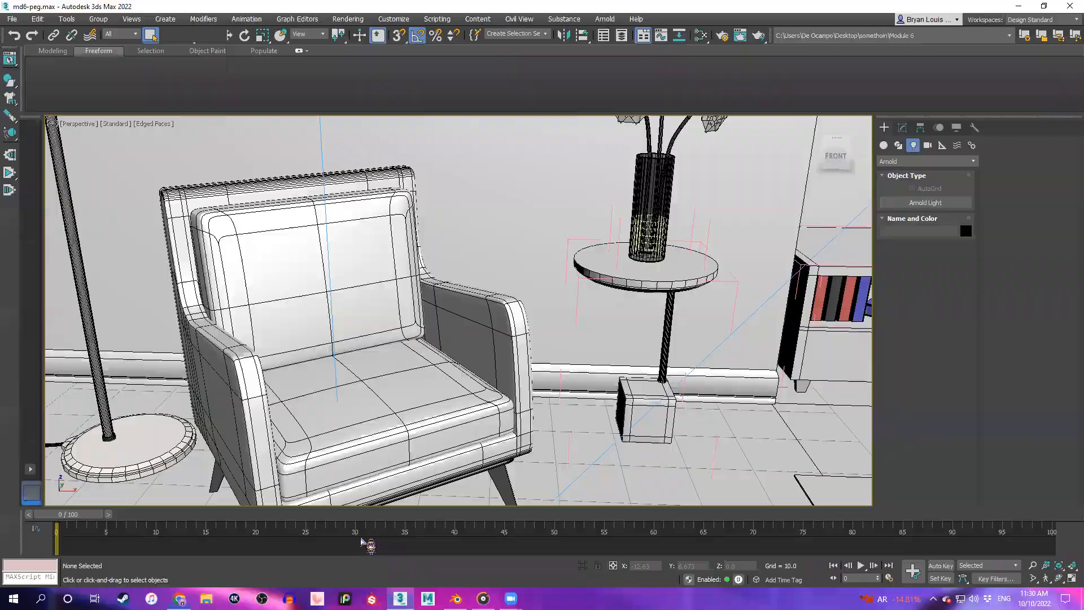
middle_click_drag(535, 299, 450, 237, "alt")
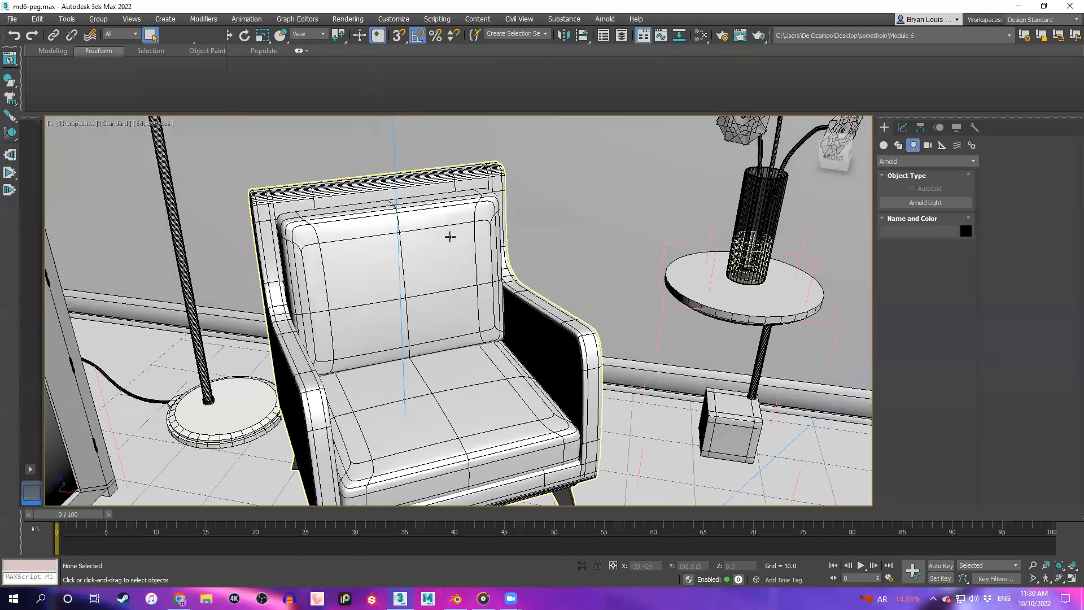
left_click(121, 125)
left_click(151, 164)
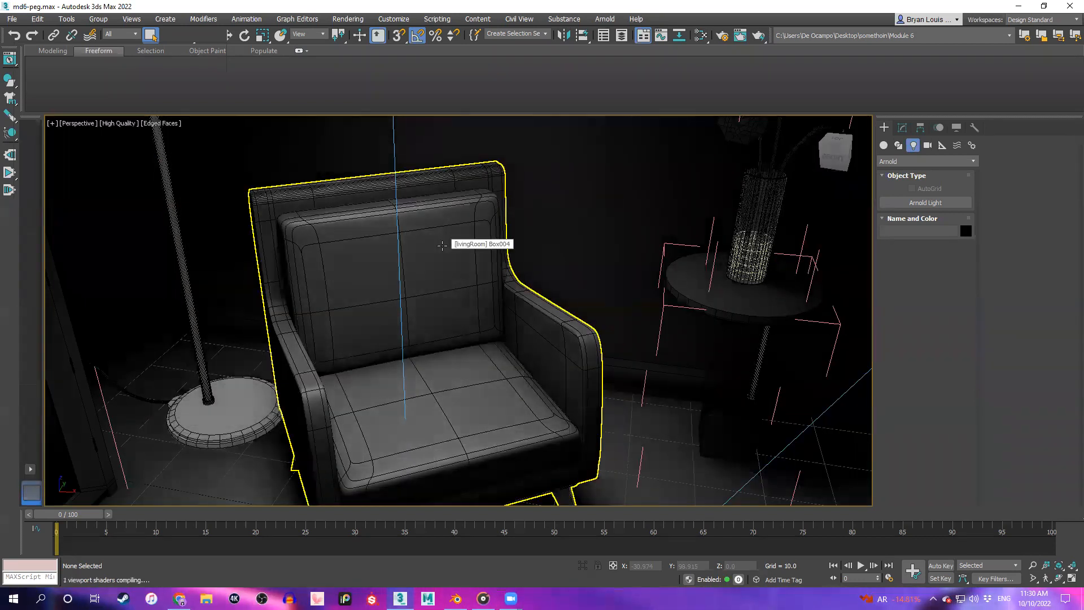
scroll(447, 302, "down", 5)
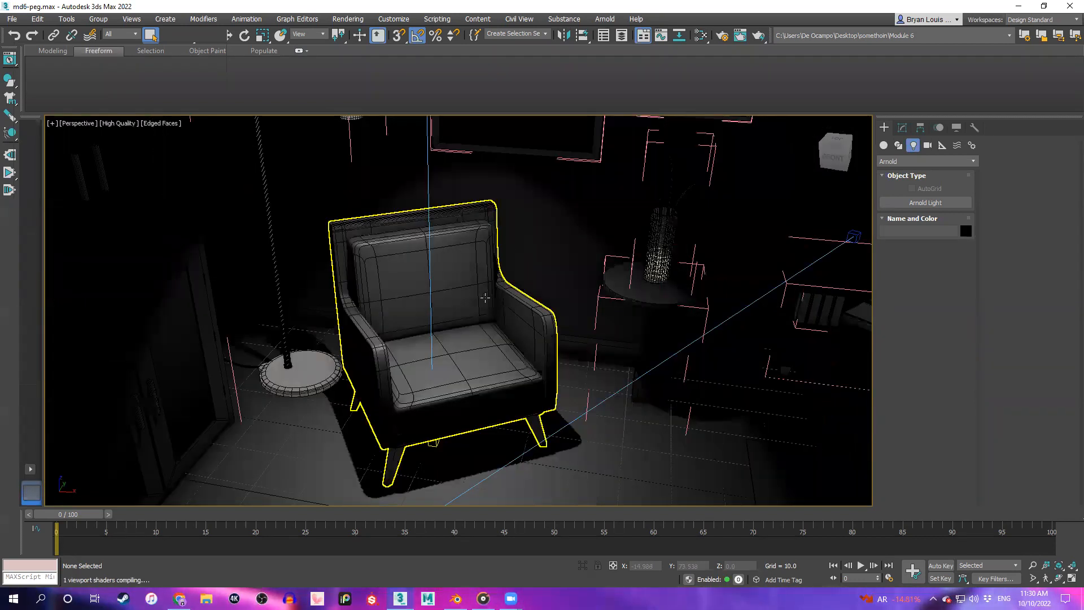
middle_click_drag(447, 301, 481, 285, "alt")
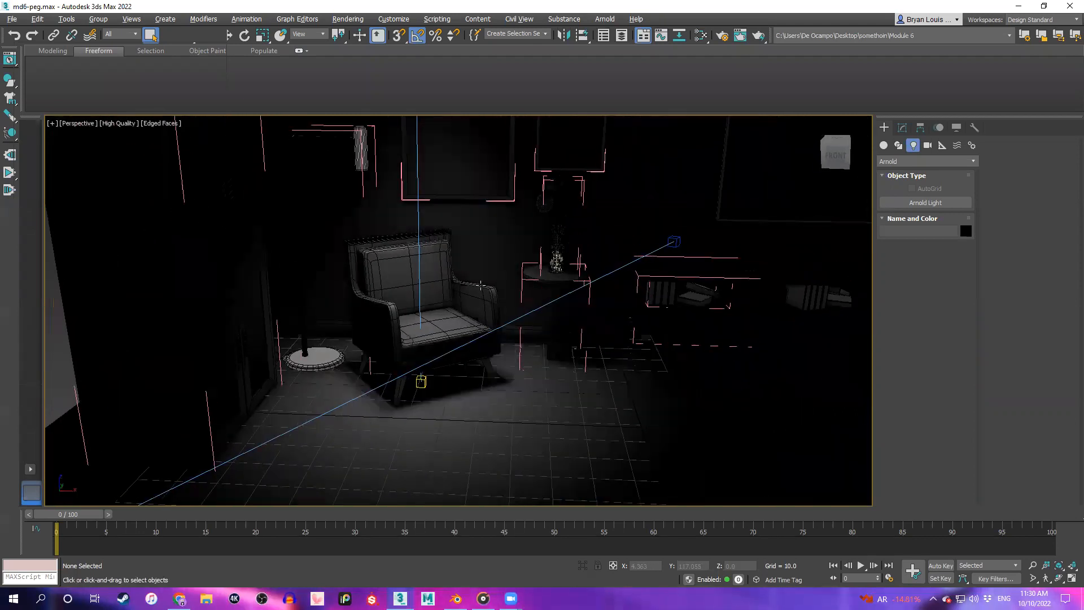
Display the Scene Explorer and turn off edged faces in the perspective viewport
left_click(66, 20)
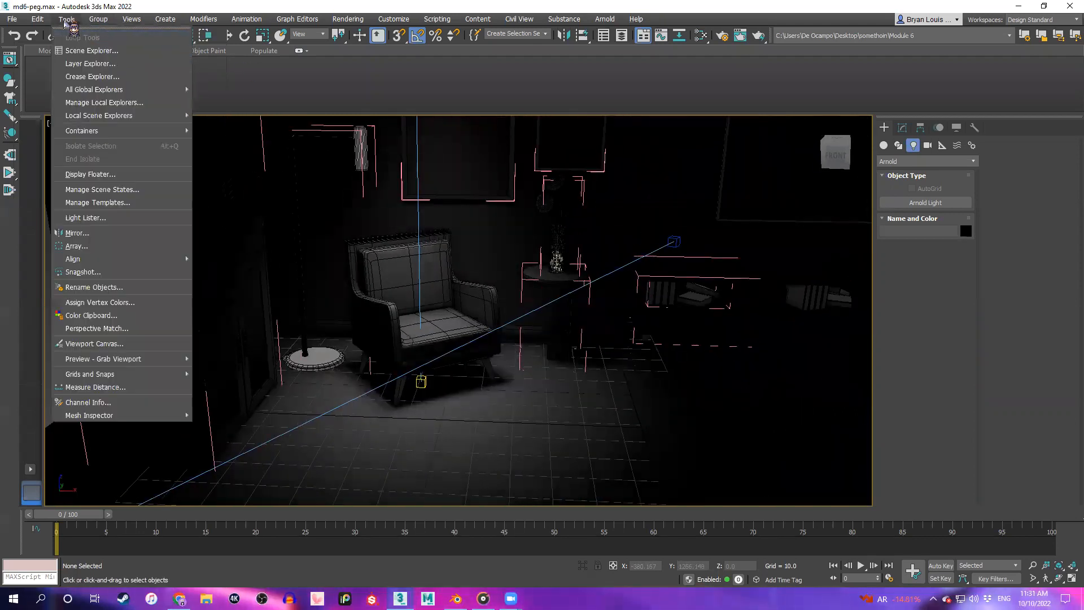
left_click(85, 51)
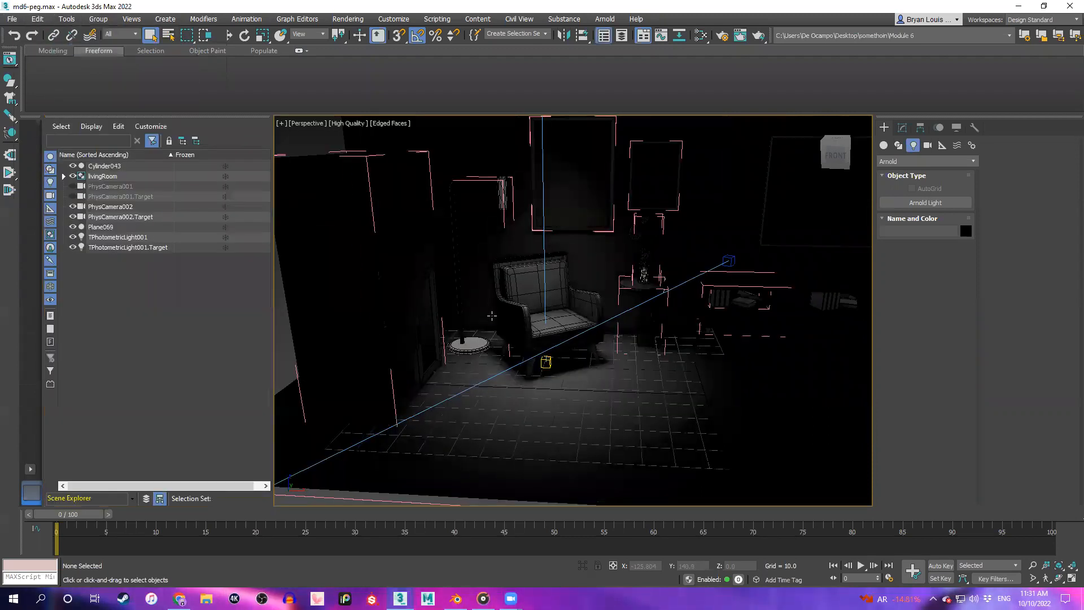
scroll(491, 315, "up", 10)
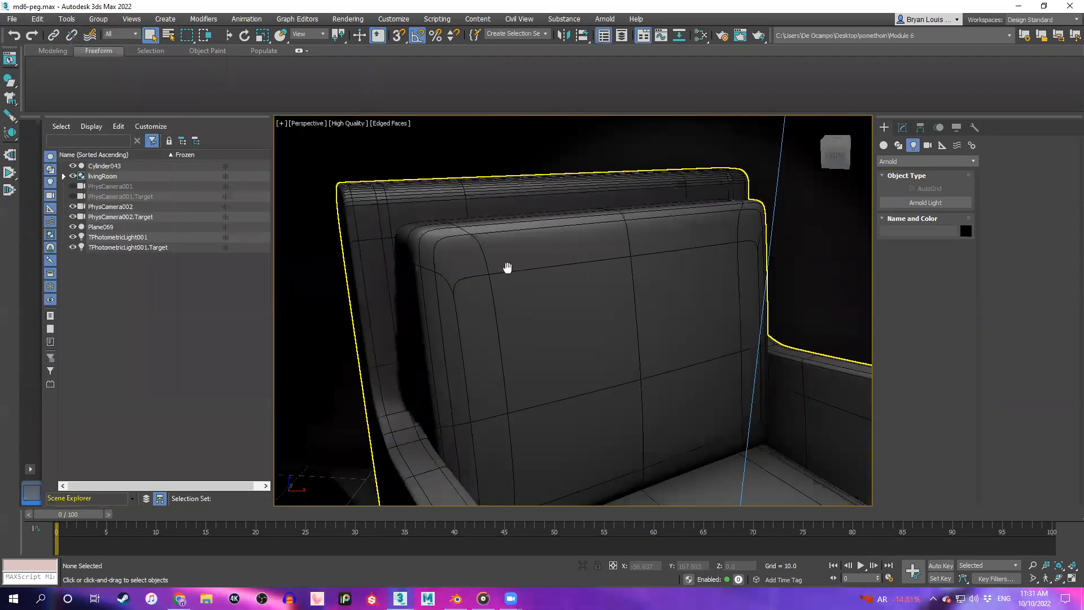
scroll(507, 267, "up", 8)
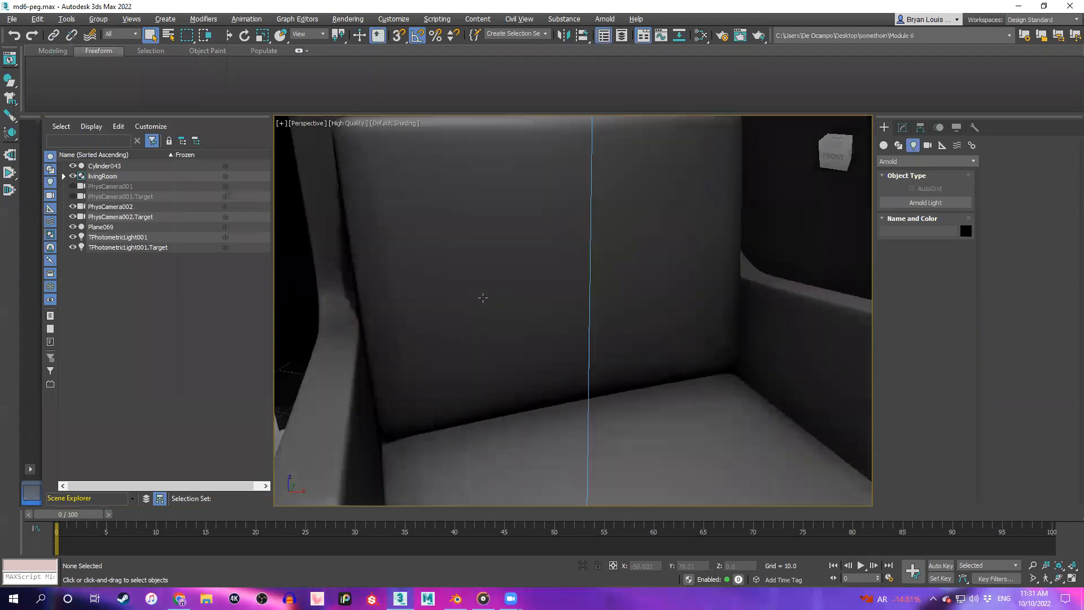
Select the chair group inside the livingRoom group and show its parts in the Scene Explorer
scroll(482, 297, "down", 5)
middle_click_drag(480, 302, 339, 283, "alt")
left_click(473, 276)
scroll(473, 276, "down", 3)
left_click(129, 265)
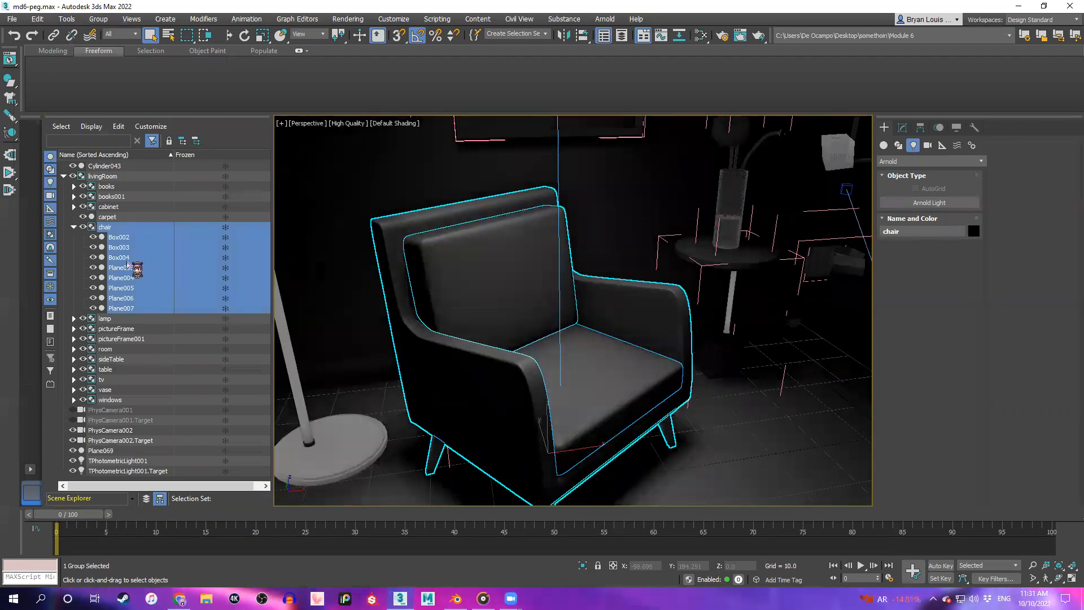
Open the chair group for editing its individual parts and select the back cushion, Box004
scroll(535, 286, "down", 4)
middle_click_drag(534, 286, 514, 272, "alt")
scroll(535, 286, "up", 6)
scroll(535, 286, "down", 4)
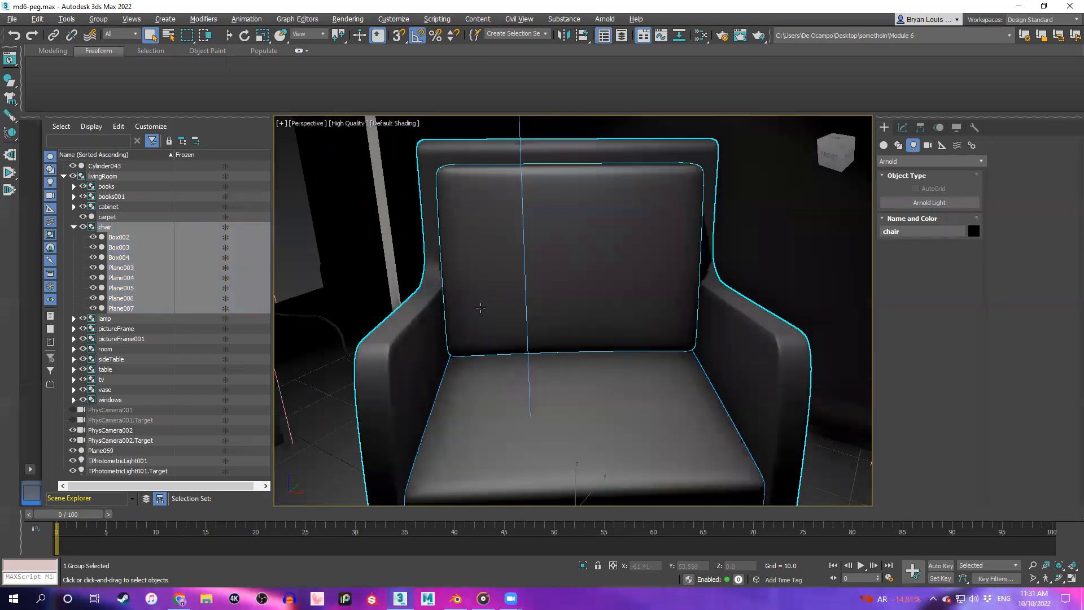
scroll(512, 271, "up", 2)
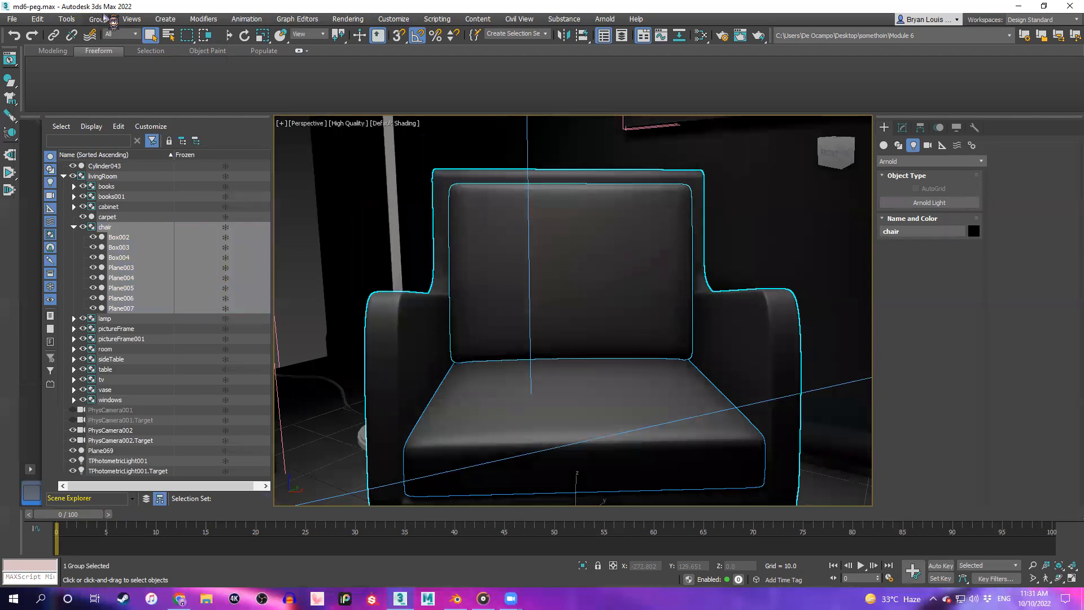
left_click(98, 19)
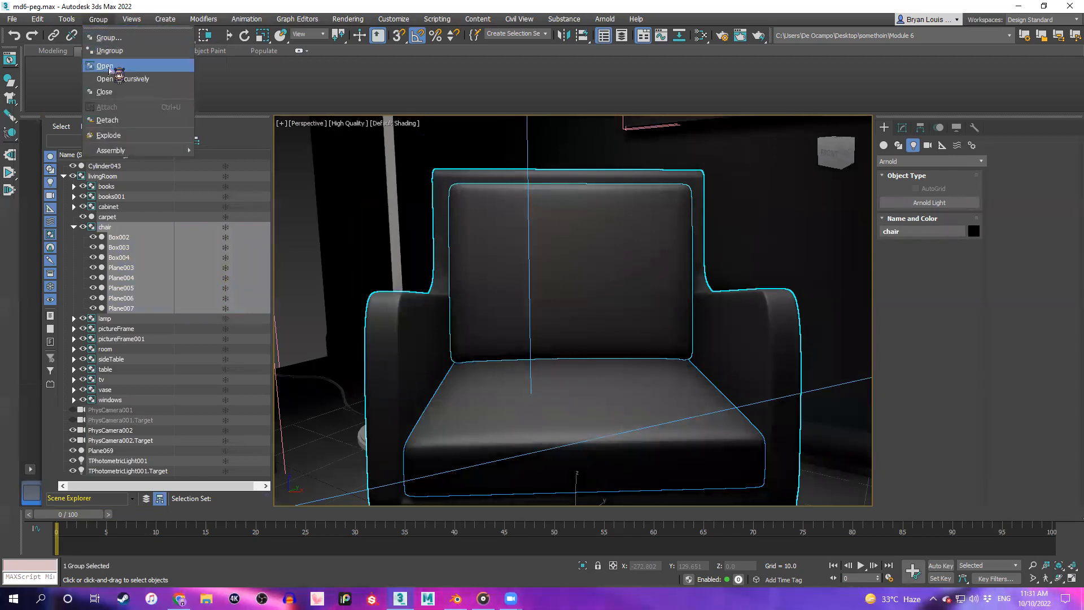
left_click(109, 51)
scroll(571, 236, "up", 2)
middle_click_drag(571, 237, 571, 236, "alt")
left_click(571, 236)
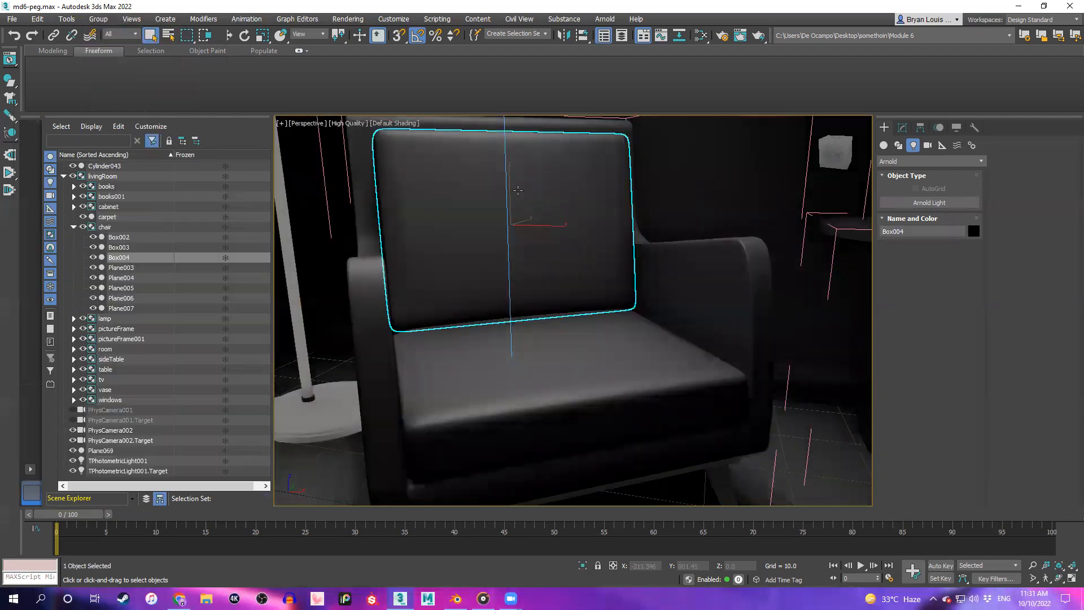
Check that the armchair's seat and back cushions can be selected separately, ending with the back cushion selected
middle_click_drag(569, 317, 568, 316, "alt")
left_click(568, 316)
left_click(567, 268)
left_click(573, 270)
left_click(573, 269)
left_click(573, 254)
left_click(574, 254)
left_click(592, 351)
left_click(592, 350)
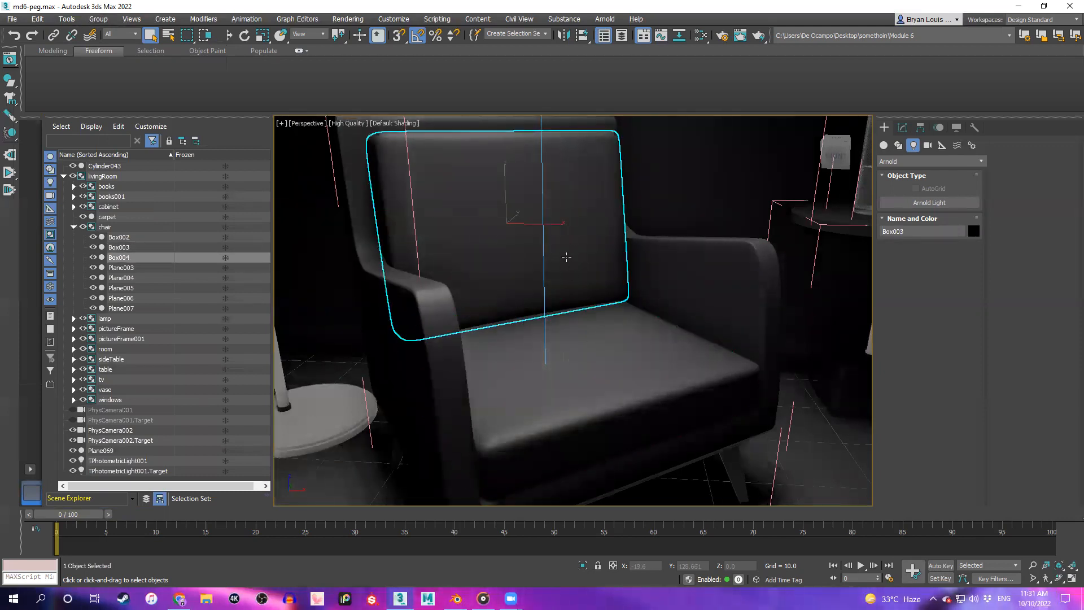
left_click(593, 351)
middle_click_drag(587, 327, 538, 299, "alt")
left_click(549, 289)
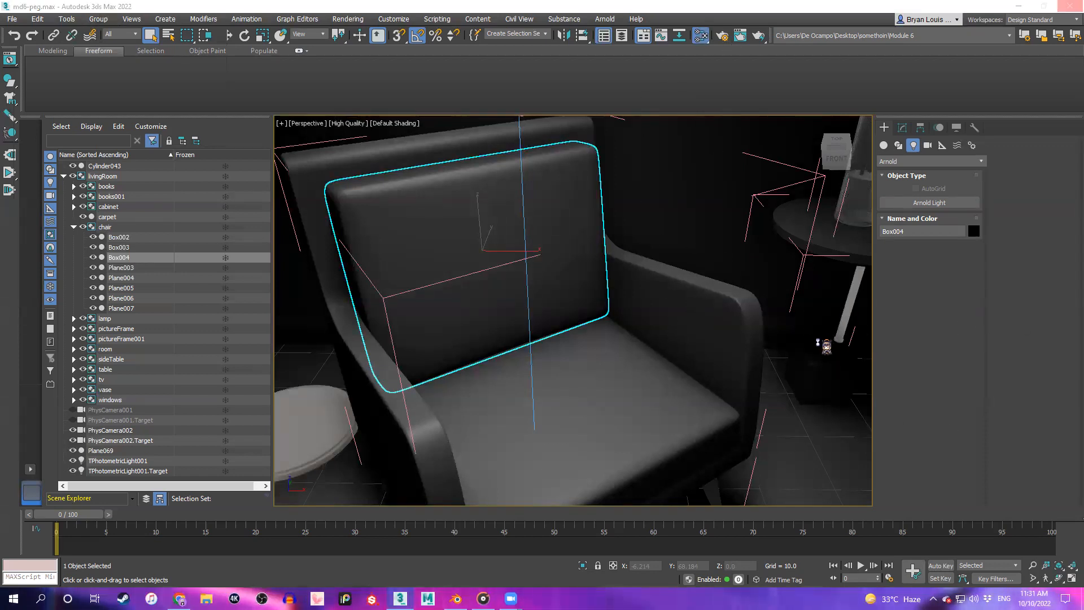
Open the Slate Material Editor and move its window aside to keep the armchair in view
key("m")
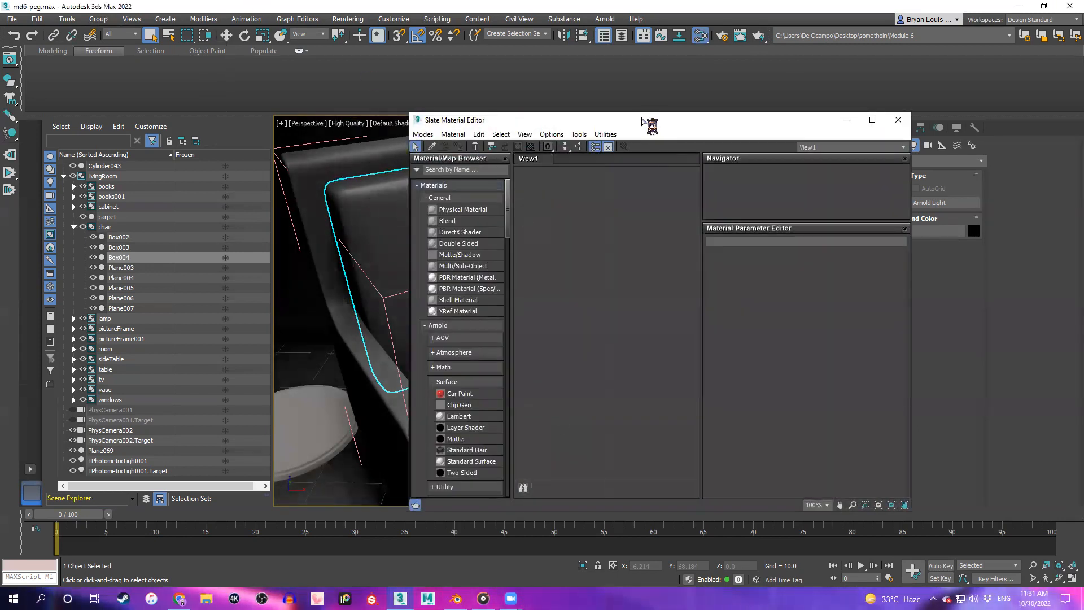
left_click_drag(642, 121, 840, 110)
middle_click_drag(443, 310, 397, 330, "alt")
scroll(367, 318, "down", 4)
Consult the Adding Textures slide and its material editor picture in the Chrome lesson, and return to 3ds Max
left_click(179, 598)
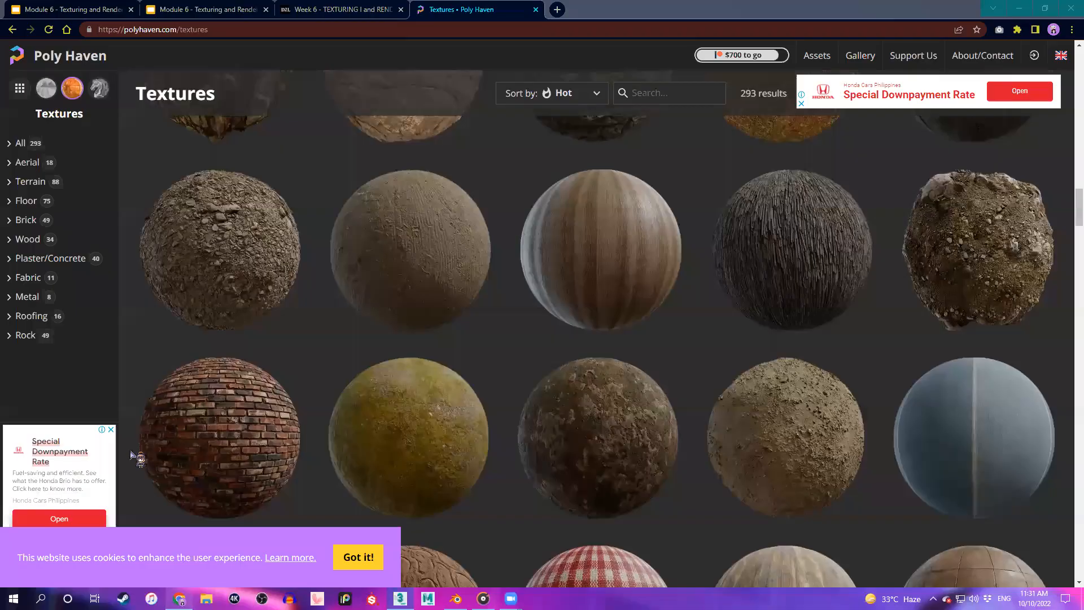
left_click(27, 5)
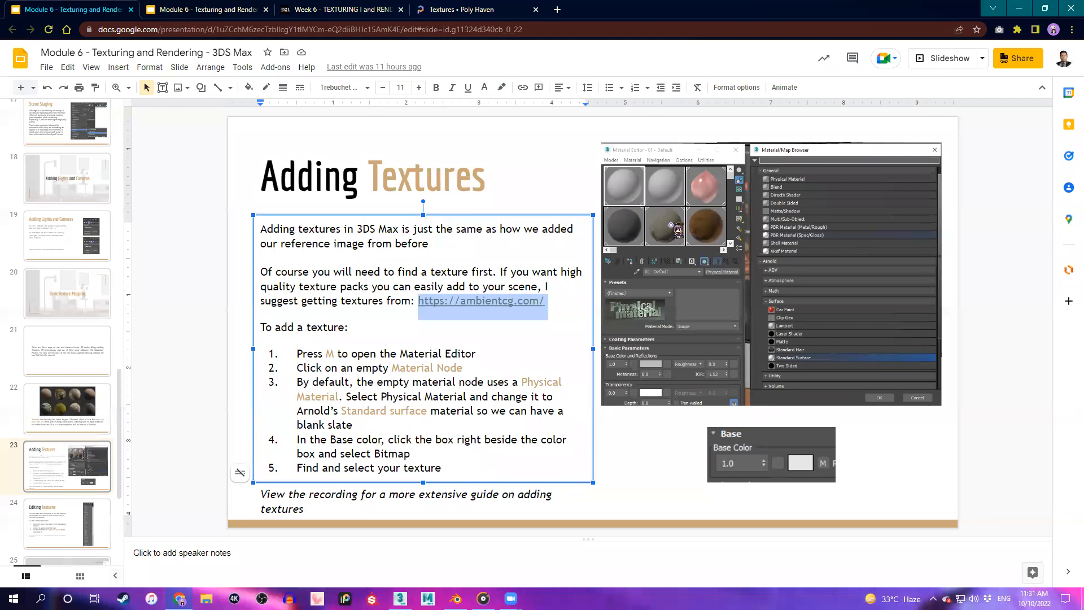
left_click(698, 222)
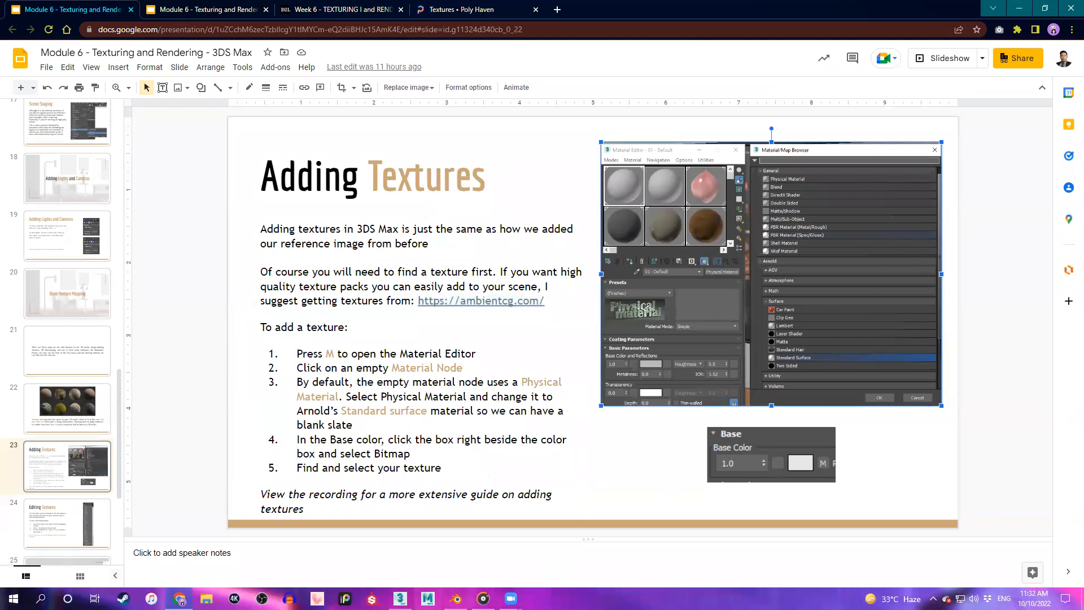
left_click(403, 598)
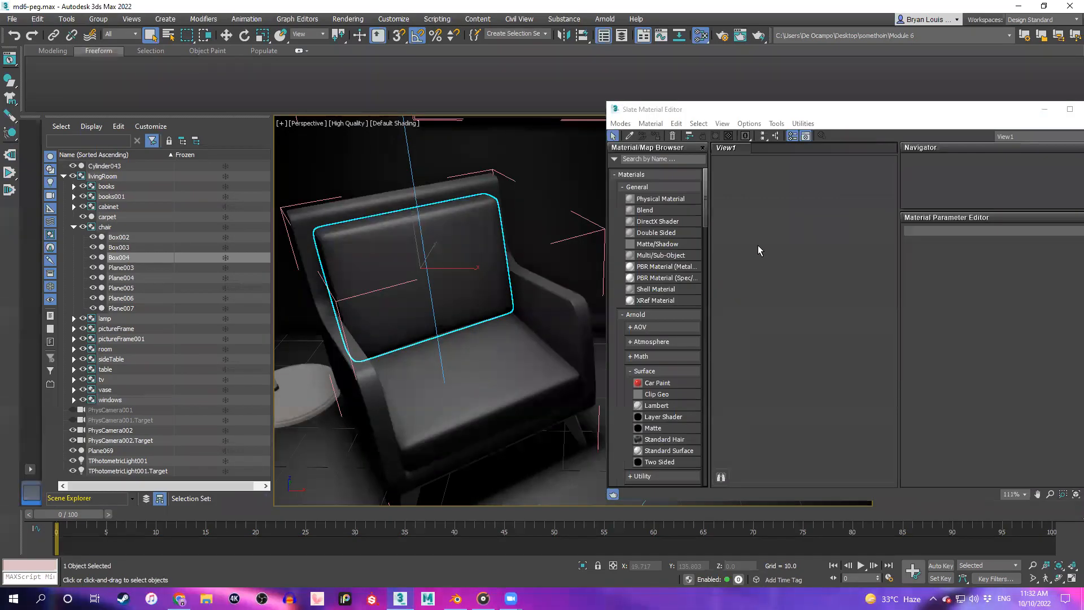
Reposition the Slate Material Editor beside the armchair and widen its material browser so the full material names fit
scroll(795, 283, "up", 1)
middle_click_drag(795, 284, 764, 290)
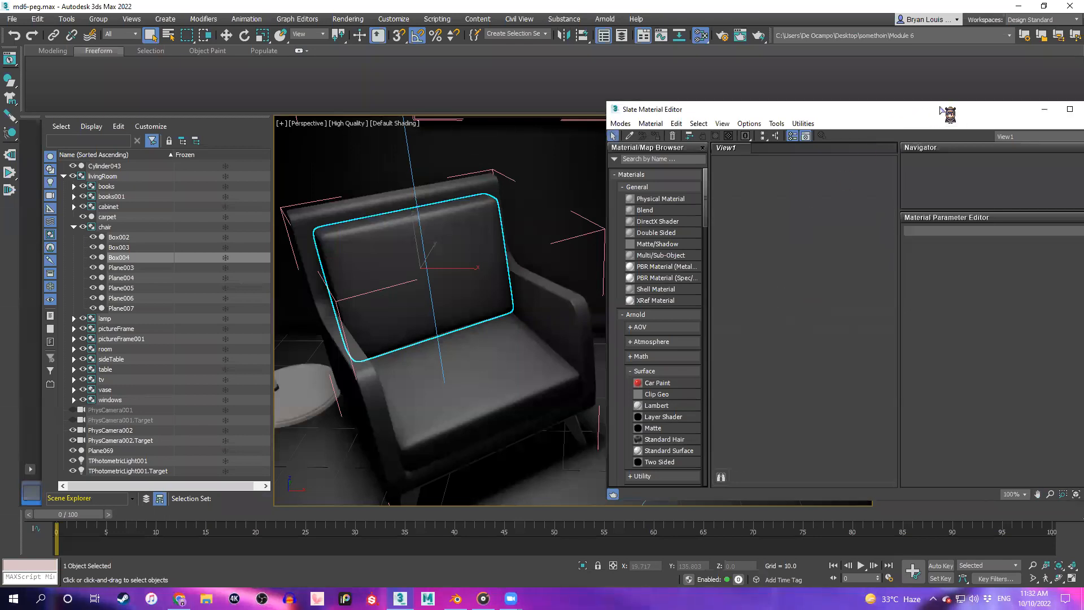
left_click_drag(941, 109, 901, 115)
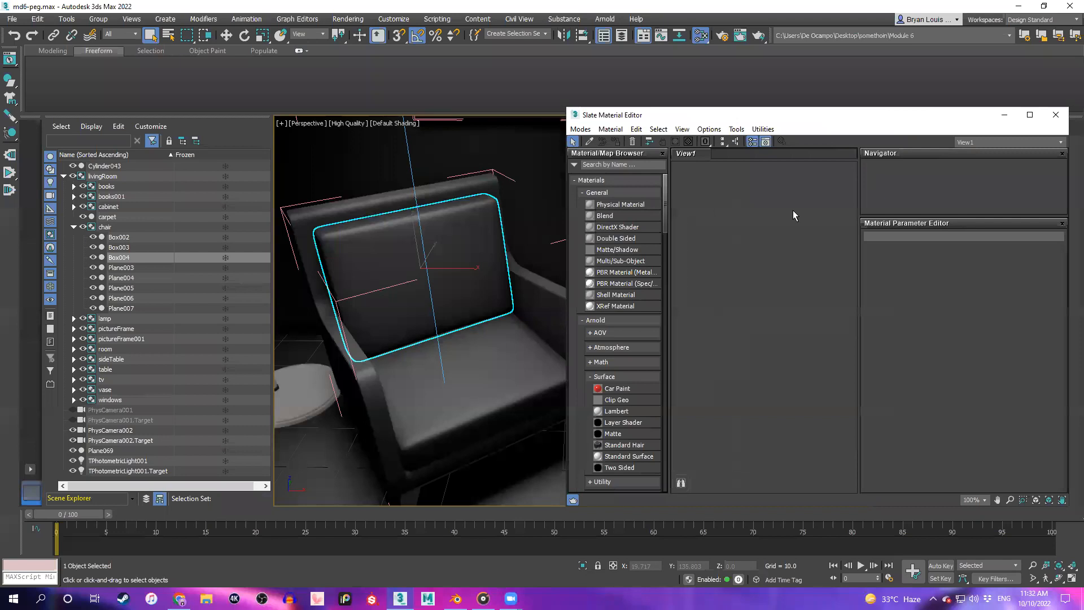
scroll(736, 281, "up", 1)
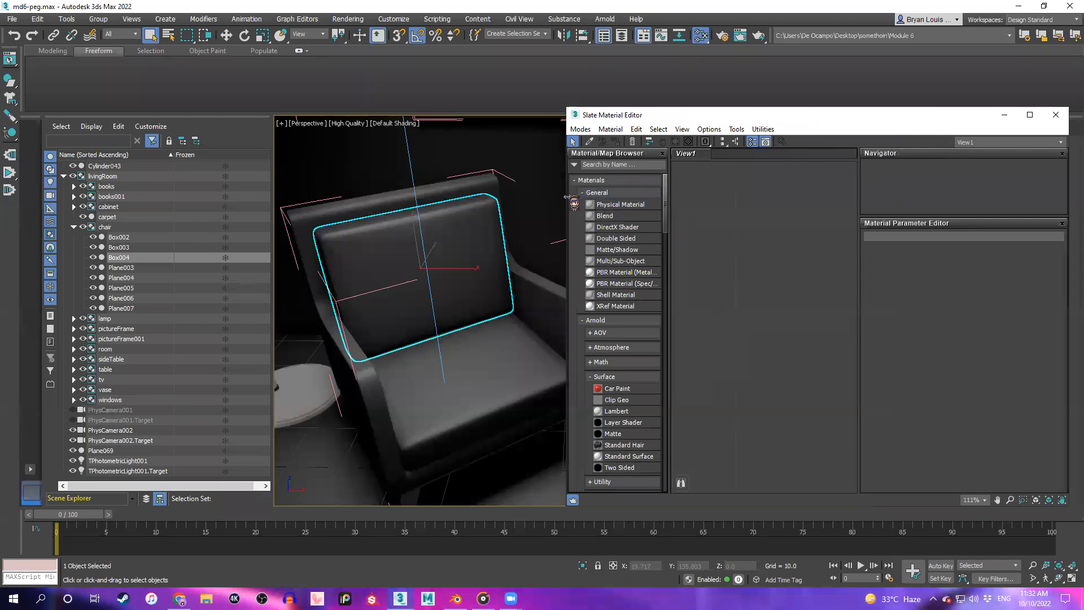
left_click_drag(567, 198, 510, 197)
left_click_drag(616, 202, 659, 189)
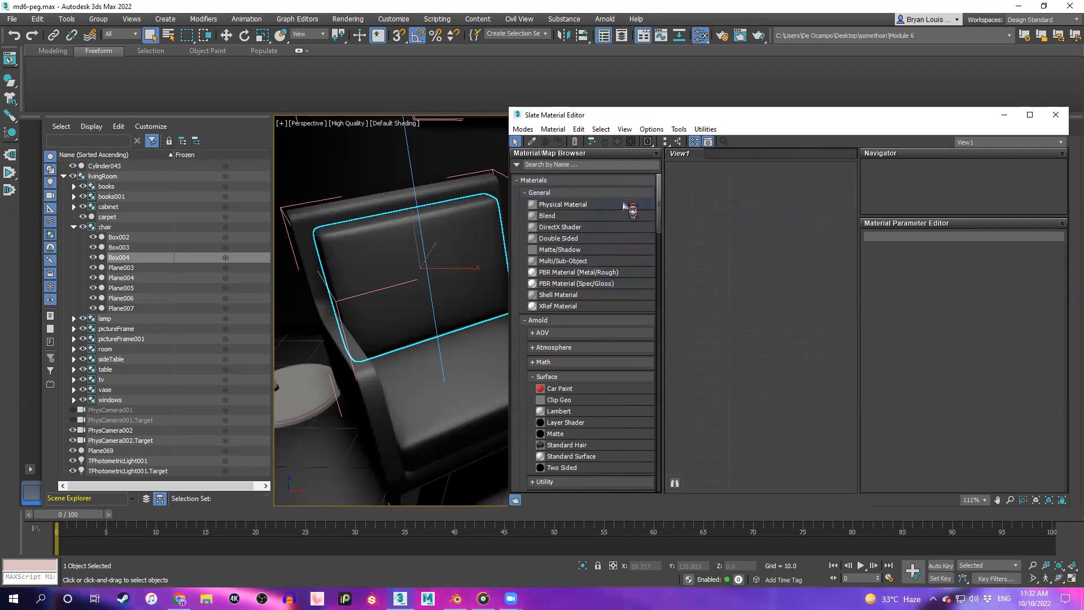
left_click_drag(692, 119, 705, 113)
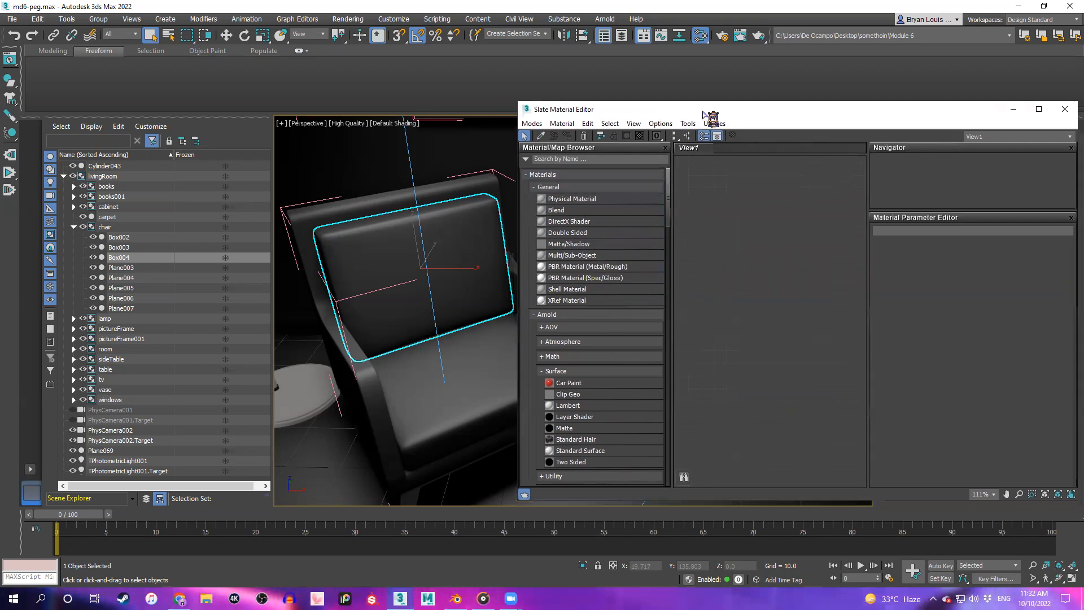
Add an Arnold Standard Surface material node to View1 and show its parameters
left_click(585, 204)
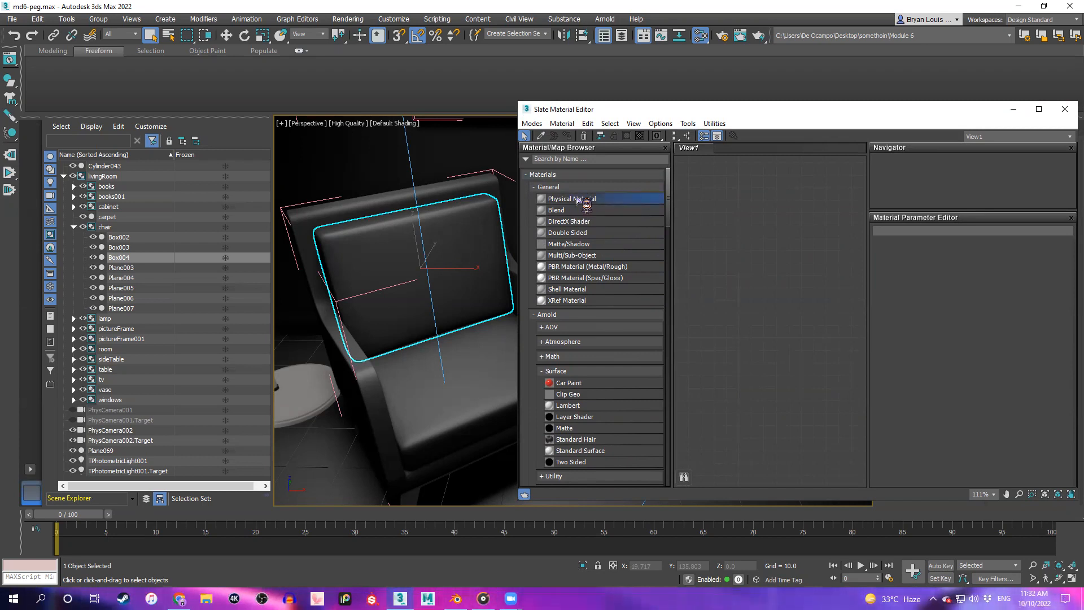
left_click(592, 451)
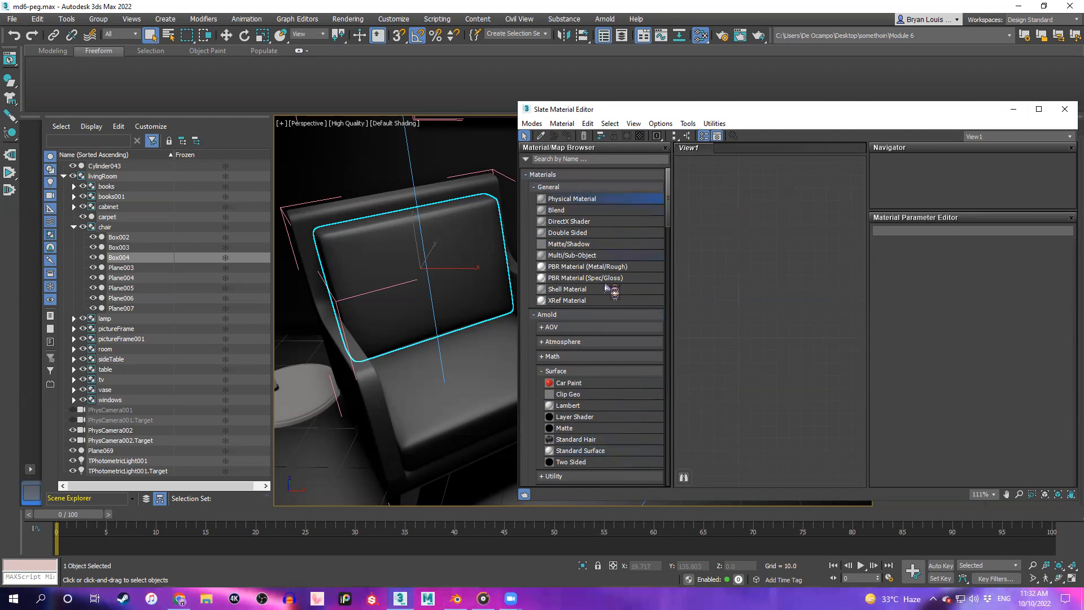
left_click(595, 451)
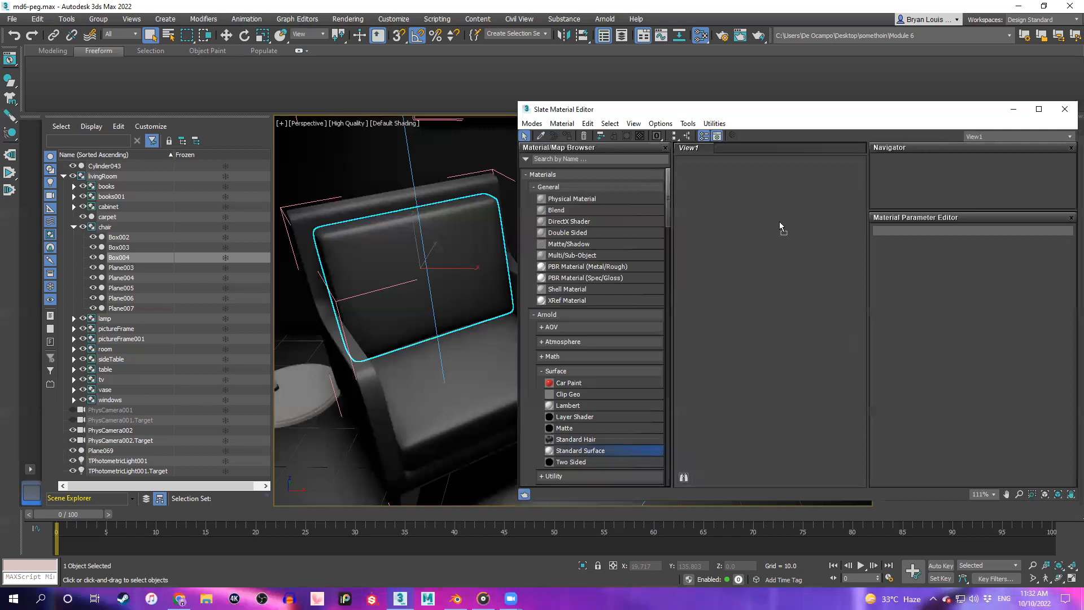
left_click_drag(780, 226, 781, 227)
double_click(763, 310)
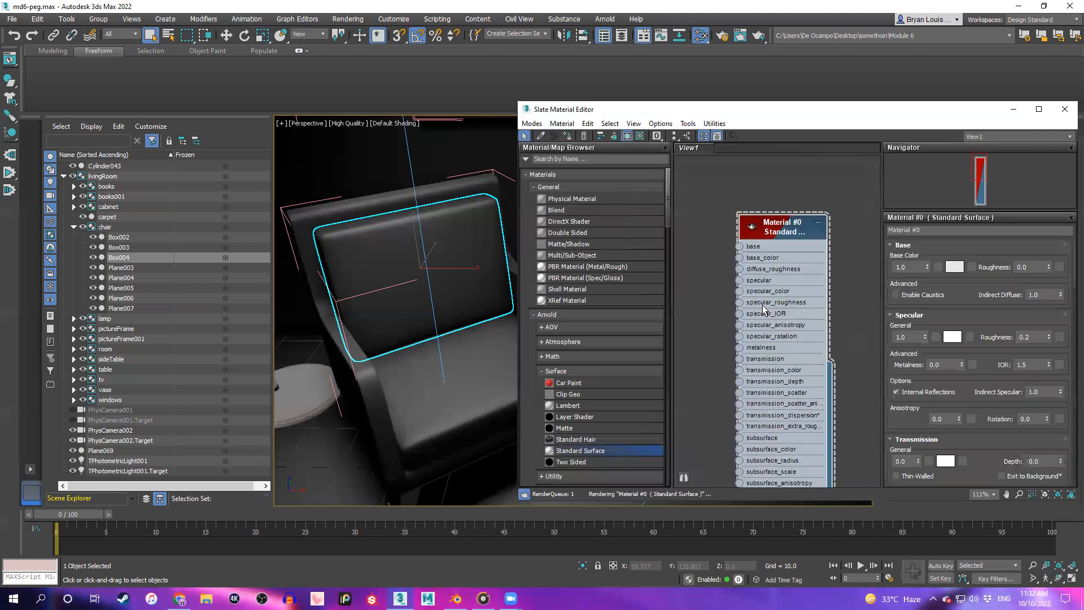
Place the Standard Surface node higher in View1 and rename its material Cushion_tex
left_click_drag(782, 228, 809, 190)
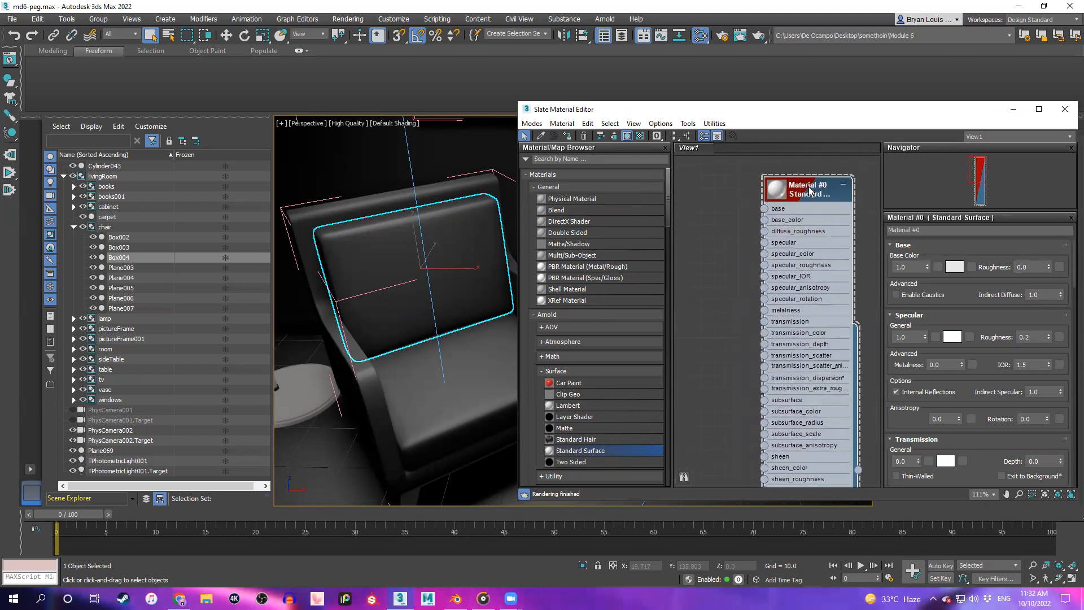
middle_click_drag(741, 257, 730, 261)
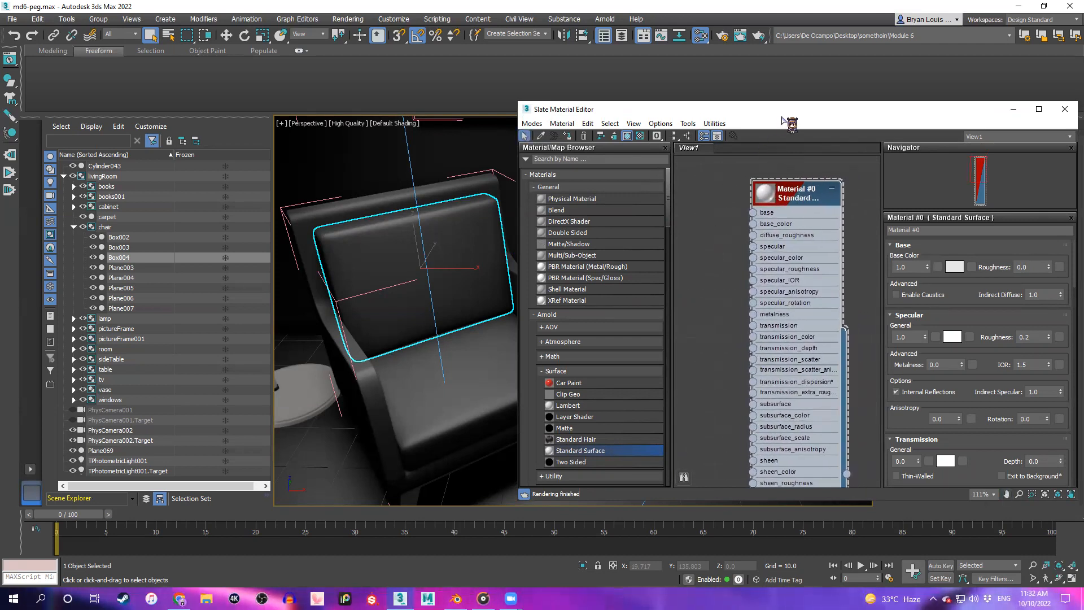
left_click_drag(794, 123, 800, 120)
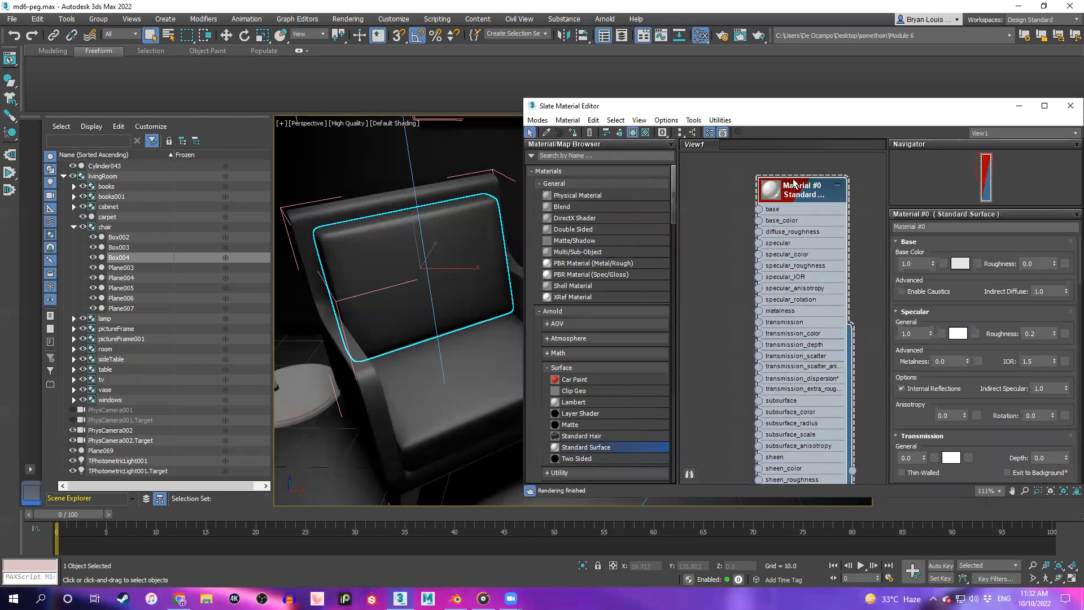
left_click(931, 227)
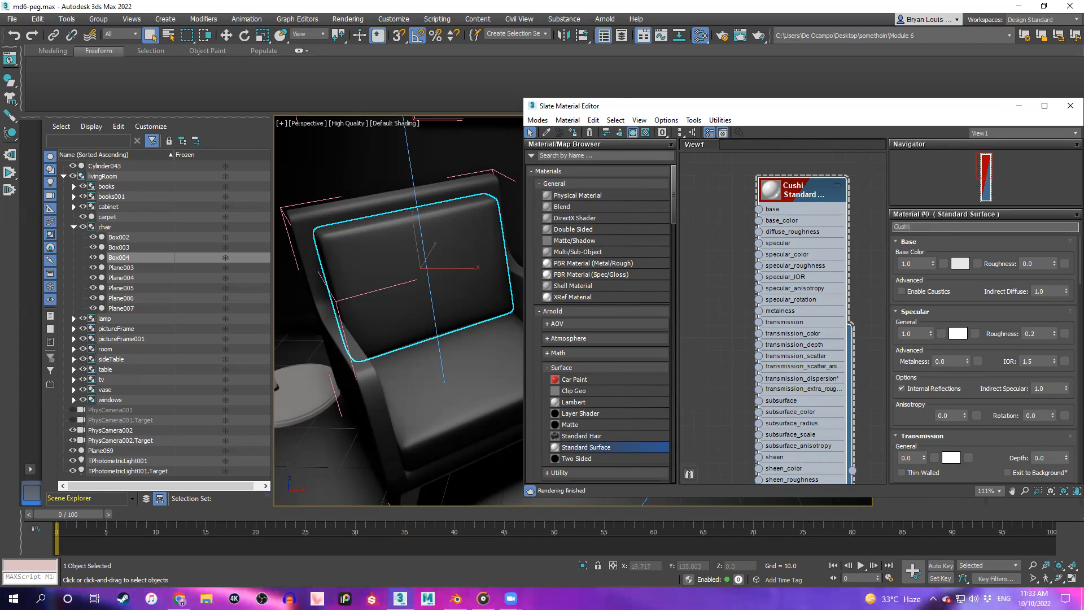
type("x")
key("Return")
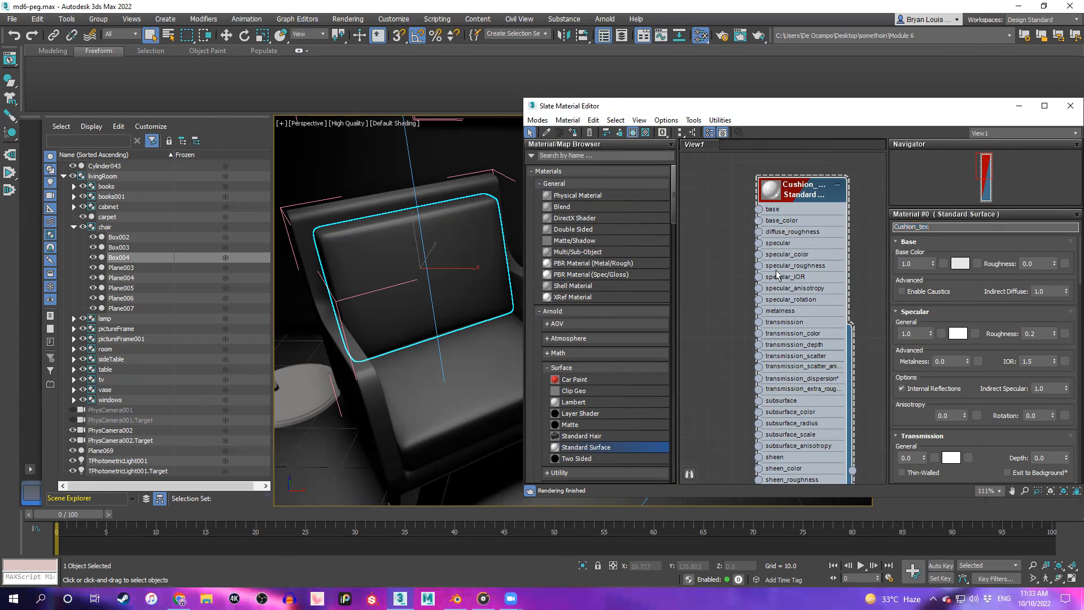
Check the seat and backrest cushions in the viewport, and collapse and re-expand the Cushion_tex node to show where its output is
middle_click_drag(775, 274, 772, 223)
left_click(439, 368)
left_click(433, 285)
left_click(452, 361)
scroll(807, 198, "down", 1)
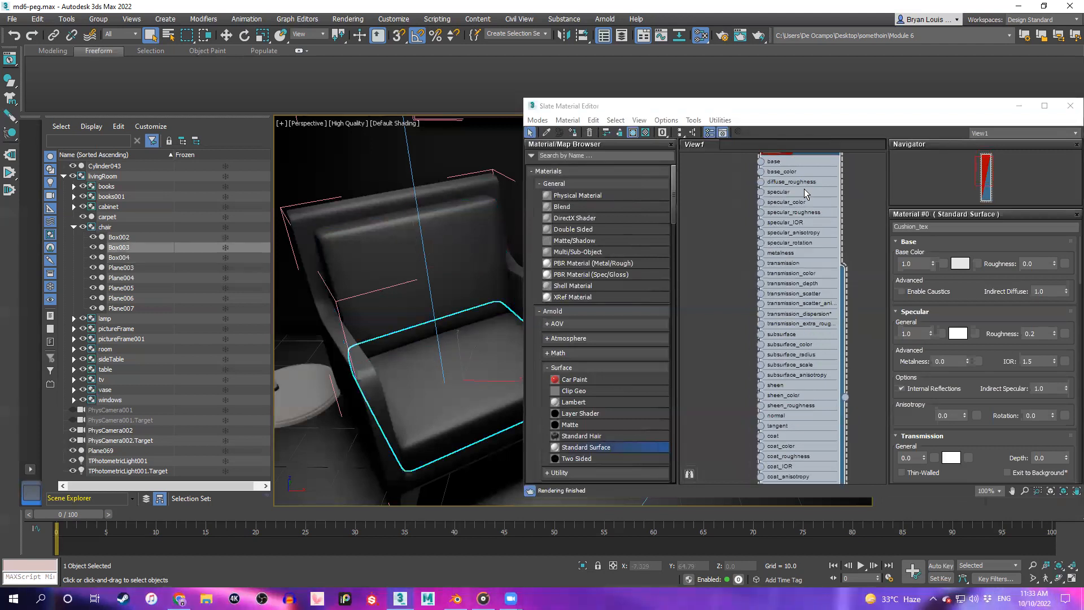
middle_click_drag(808, 198, 806, 271)
left_click(828, 214)
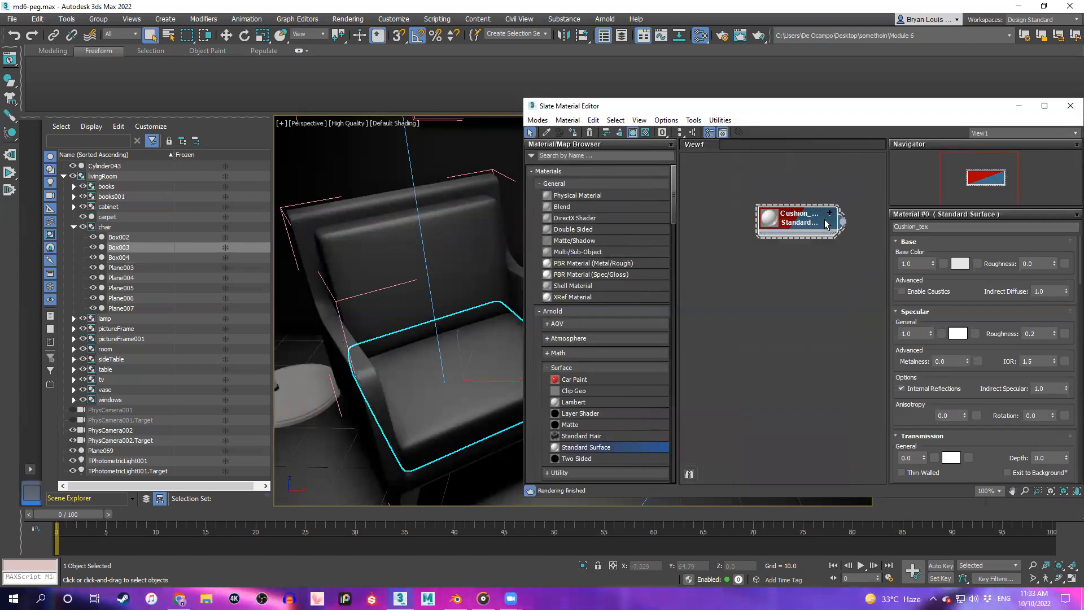
scroll(790, 268, "up", 3)
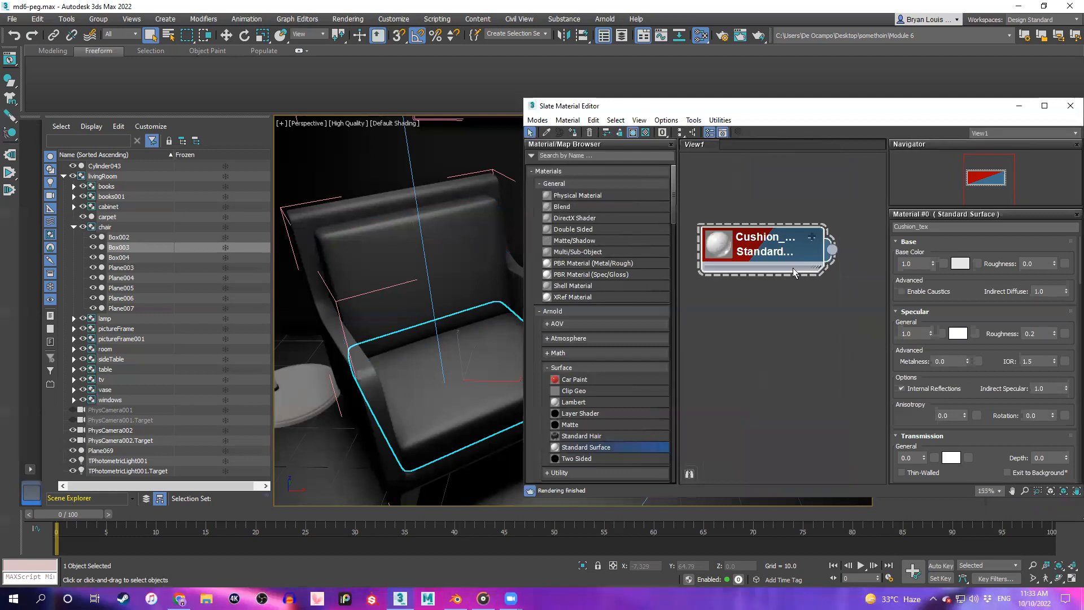
left_click_drag(793, 272, 818, 259)
left_click(825, 243)
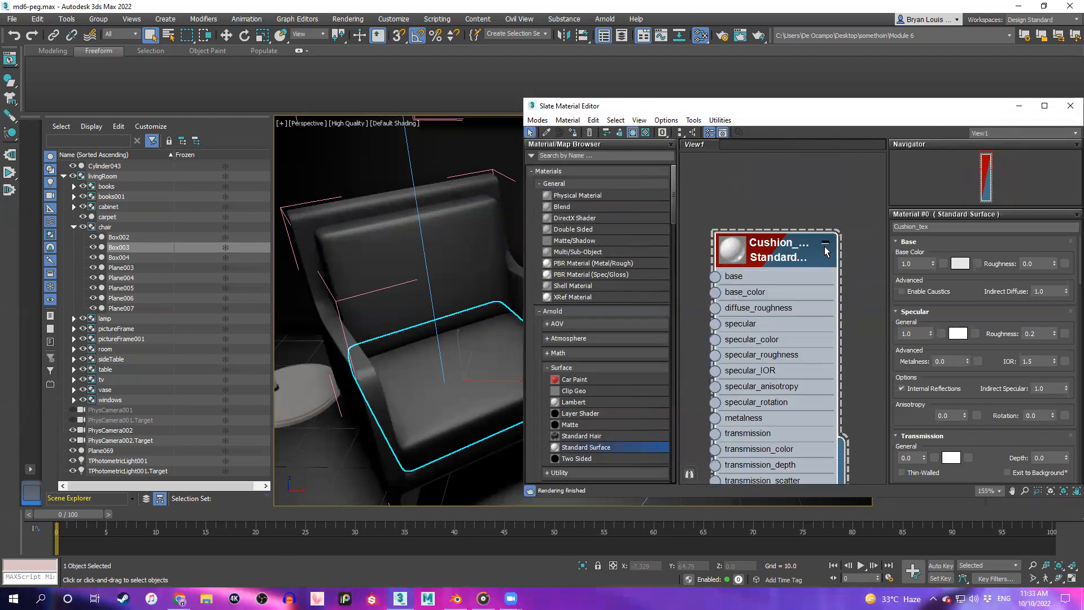
left_click(825, 242)
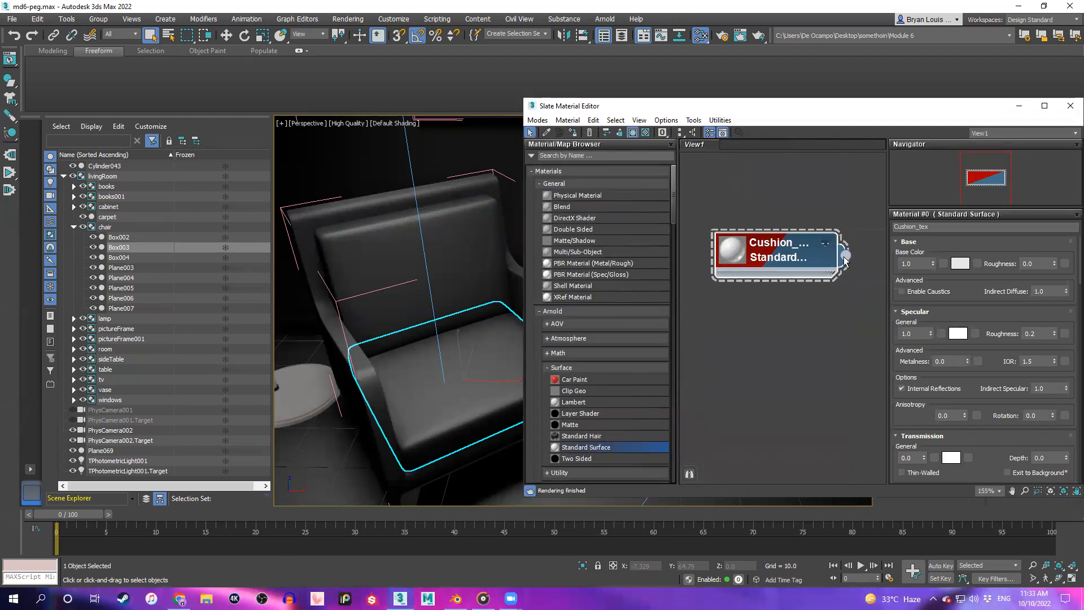
left_click(825, 243)
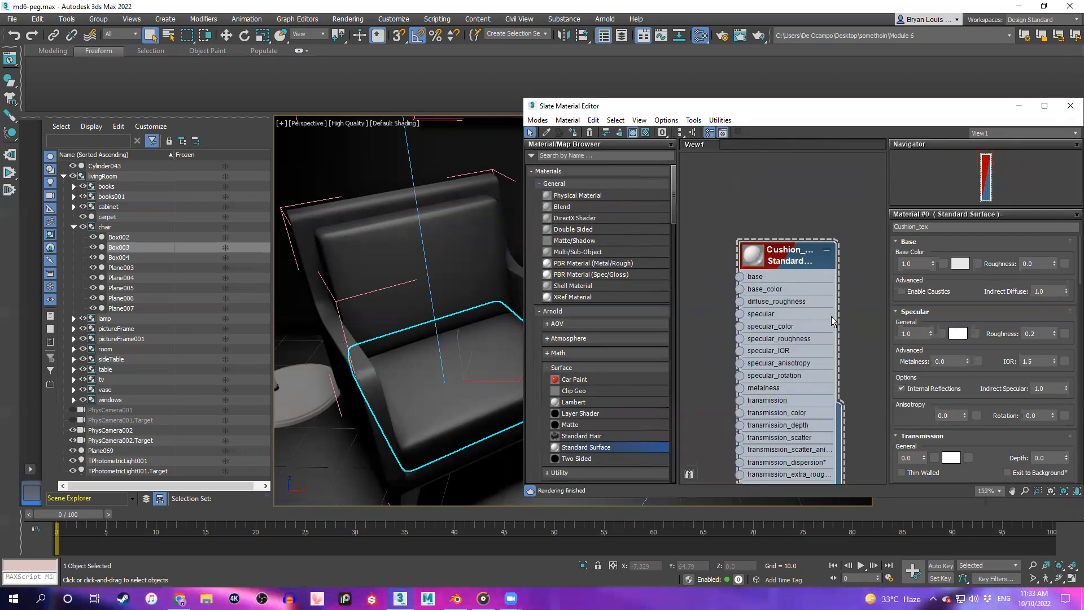
Assign the Cushion_tex material from its node output to the chair's backrest cushion and select that cushion
scroll(811, 310, "down", 3)
scroll(803, 311, "up", 4)
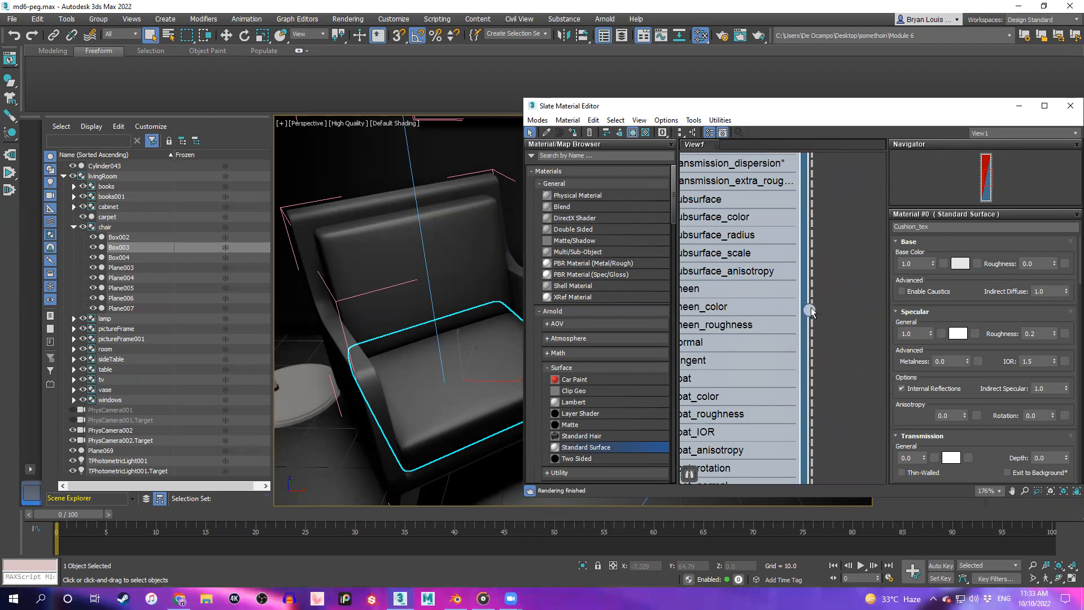
left_click_drag(810, 310, 452, 281)
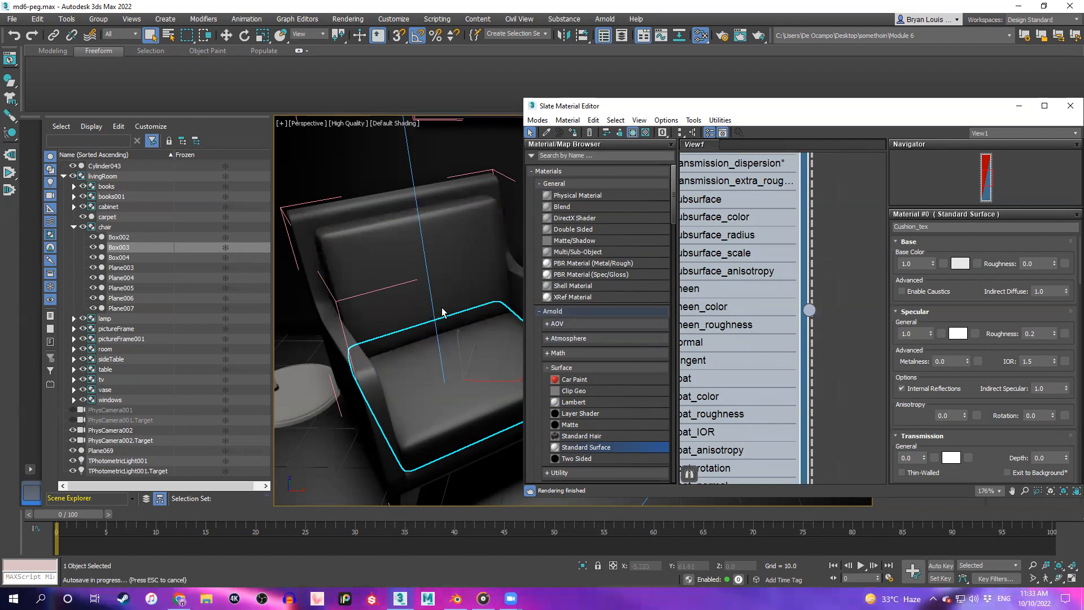
left_click_drag(838, 320, 407, 267)
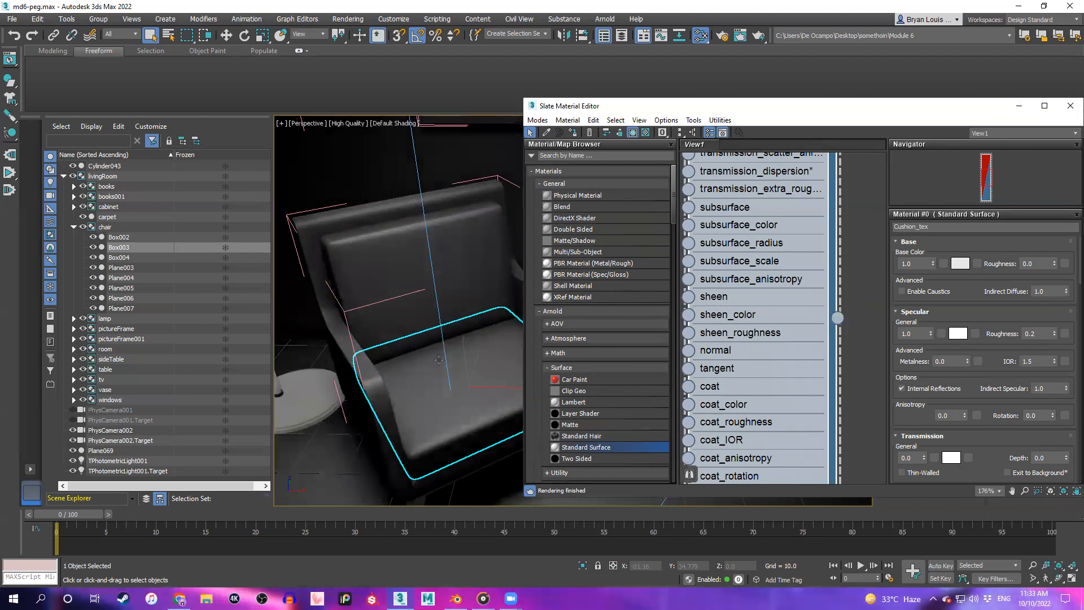
left_click(417, 271)
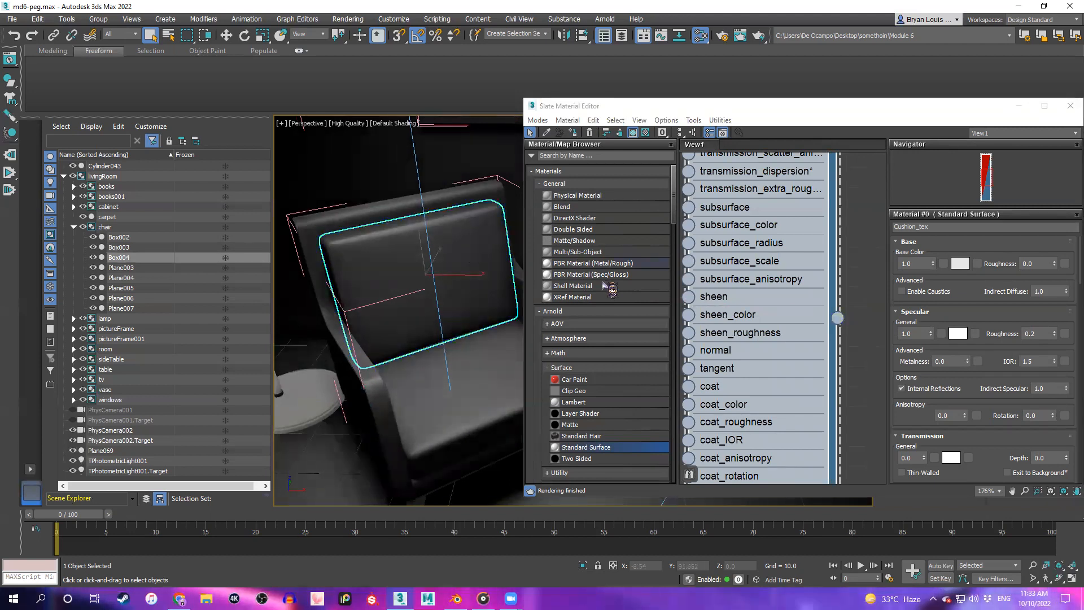
Set the base color of Cushion_tex to white
scroll(852, 275, "down", 2)
left_click(960, 263)
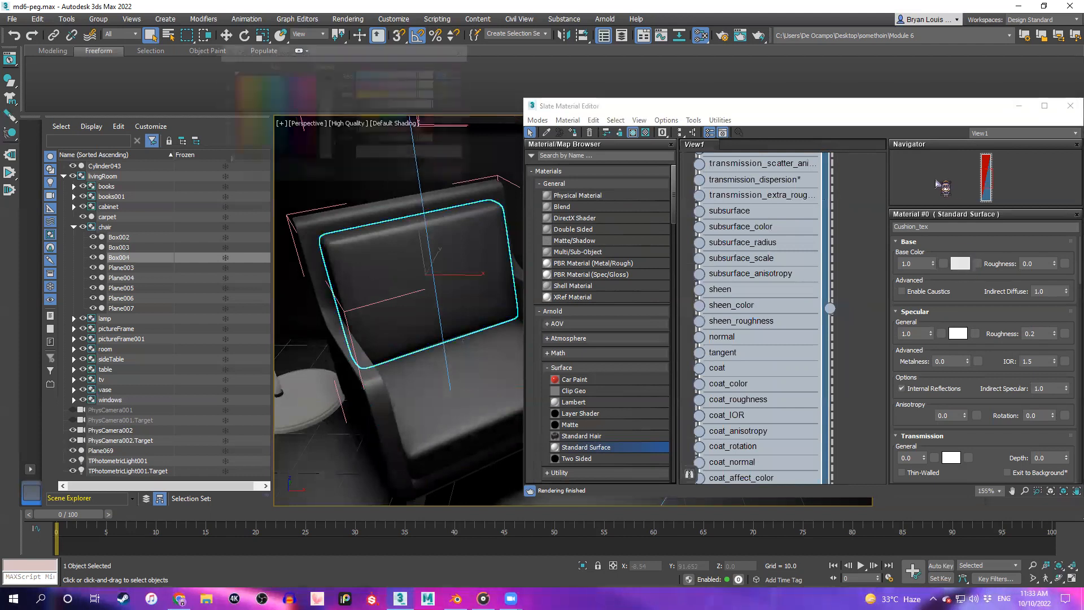
left_click_drag(420, 138, 435, 139)
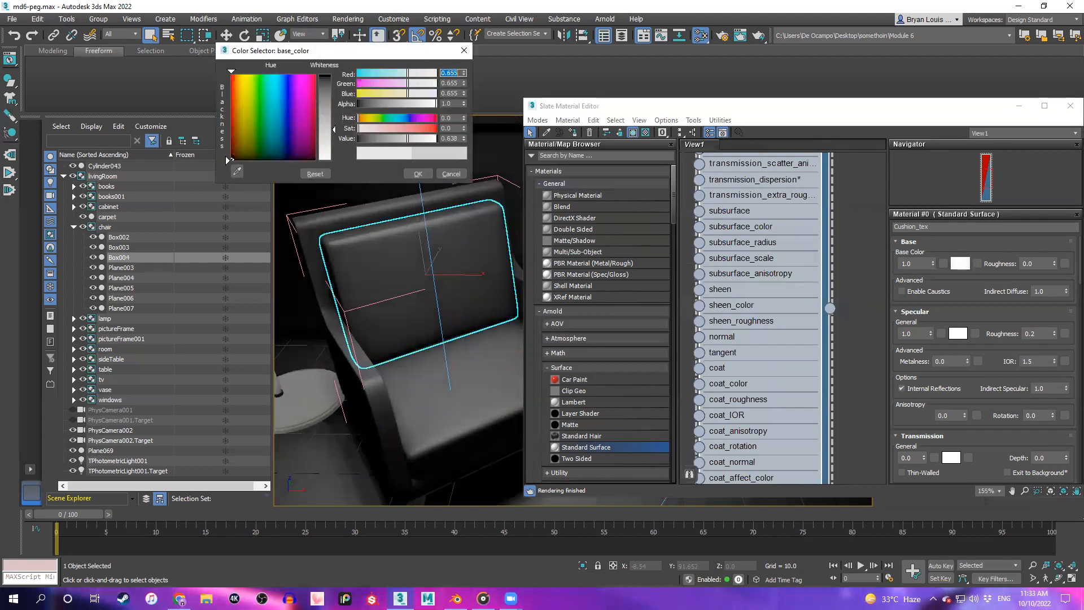
left_click(418, 173)
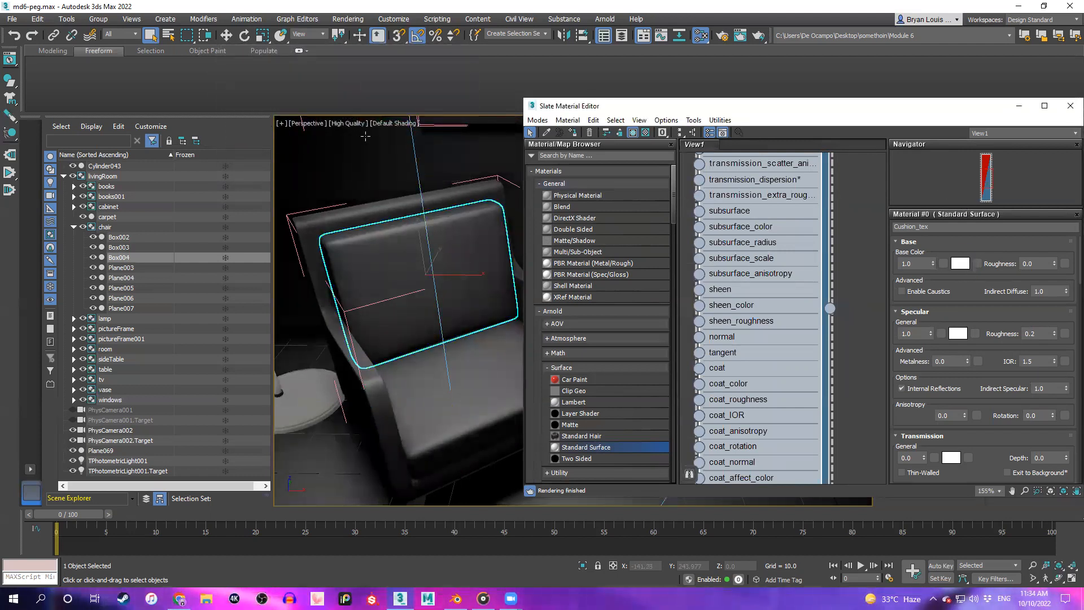
Switch the perspective viewport quality to Standard and set the base color of Cushion_tex to red
left_click(361, 124)
left_click(373, 164)
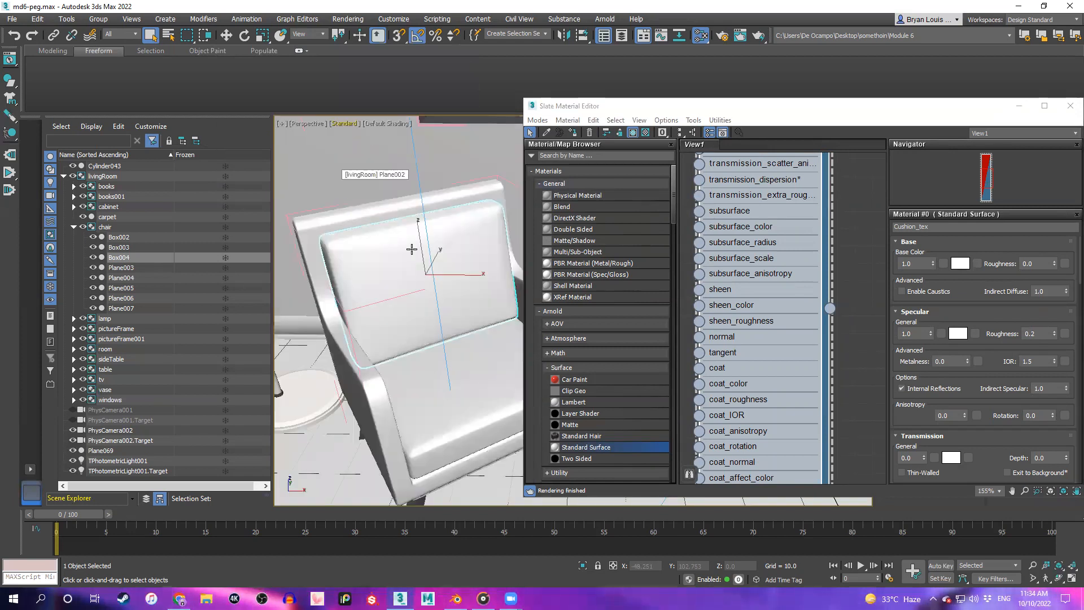
left_click(961, 264)
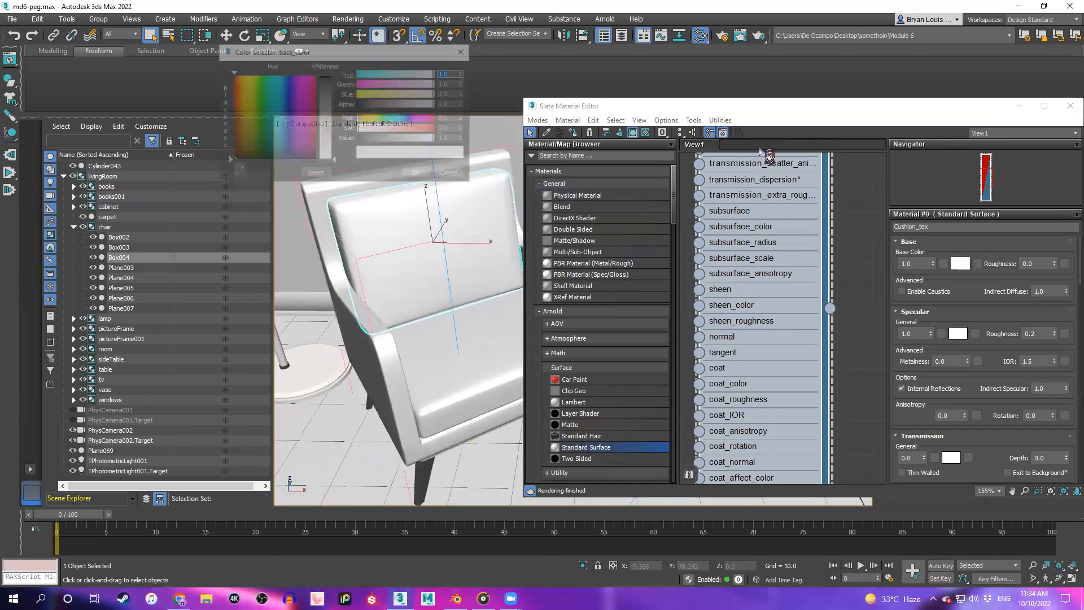
left_click_drag(361, 128, 436, 129)
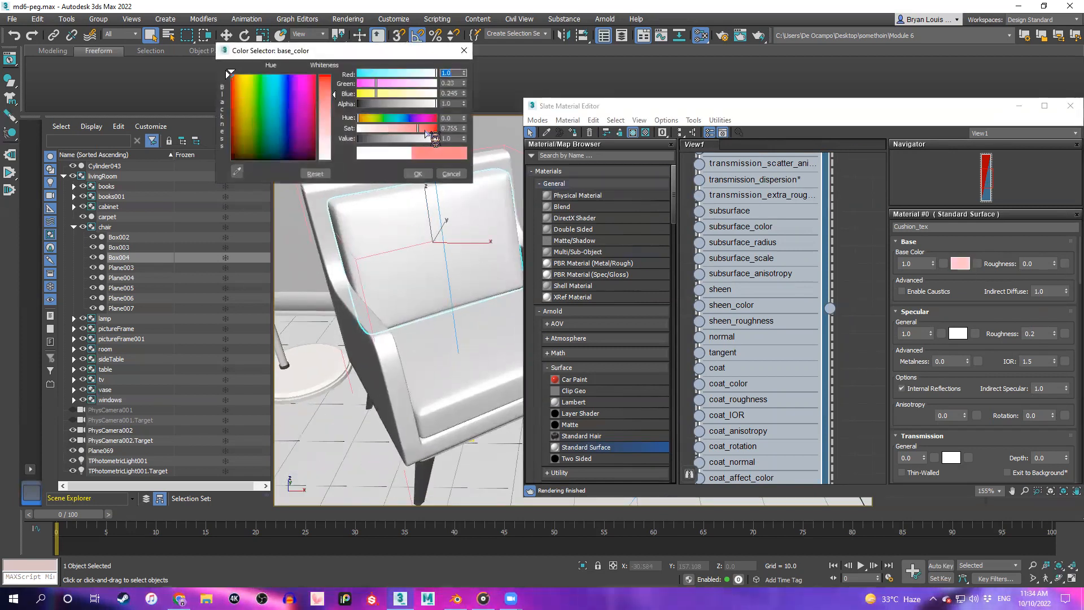
left_click(418, 172)
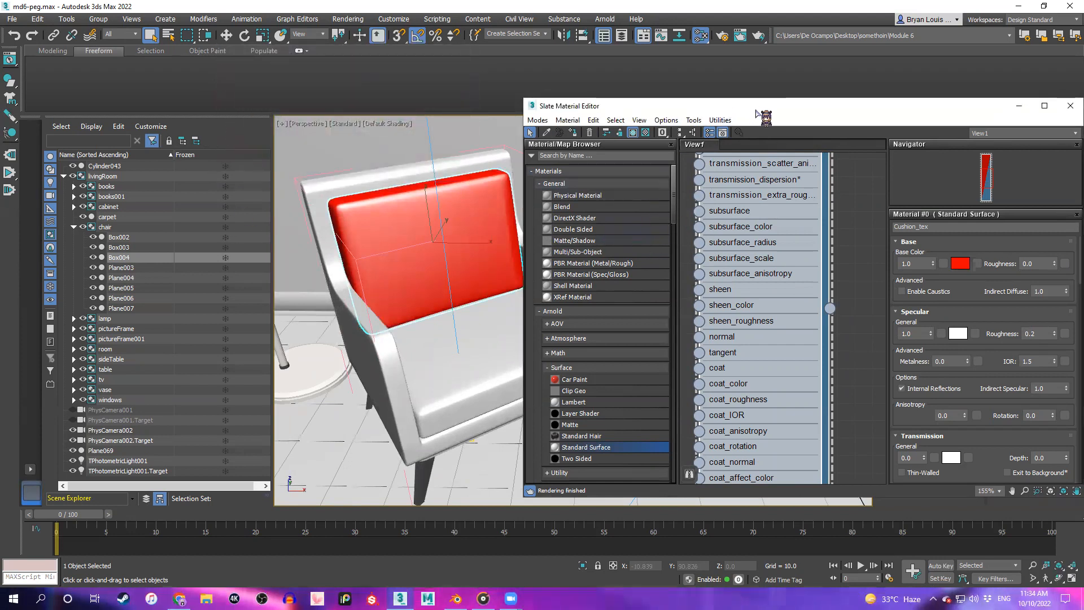
Move the Slate Material Editor clear of the armchair and assign Cushion_tex to the backrest cushion again
left_click_drag(758, 112, 807, 109)
middle_click_drag(357, 130, 475, 305, "alt")
scroll(474, 305, "up", 10)
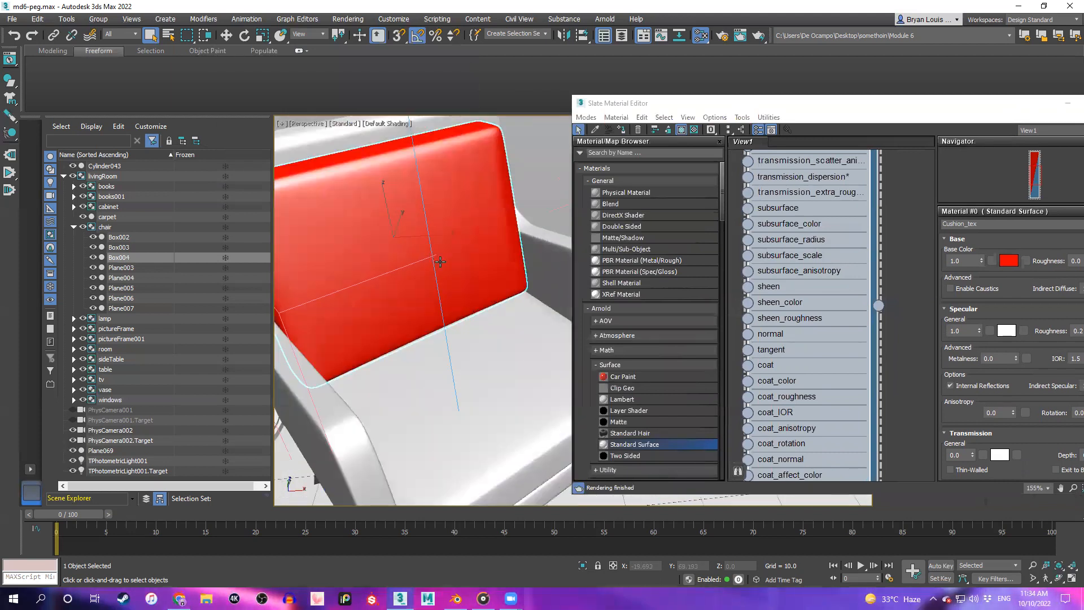
scroll(480, 293, "down", 10)
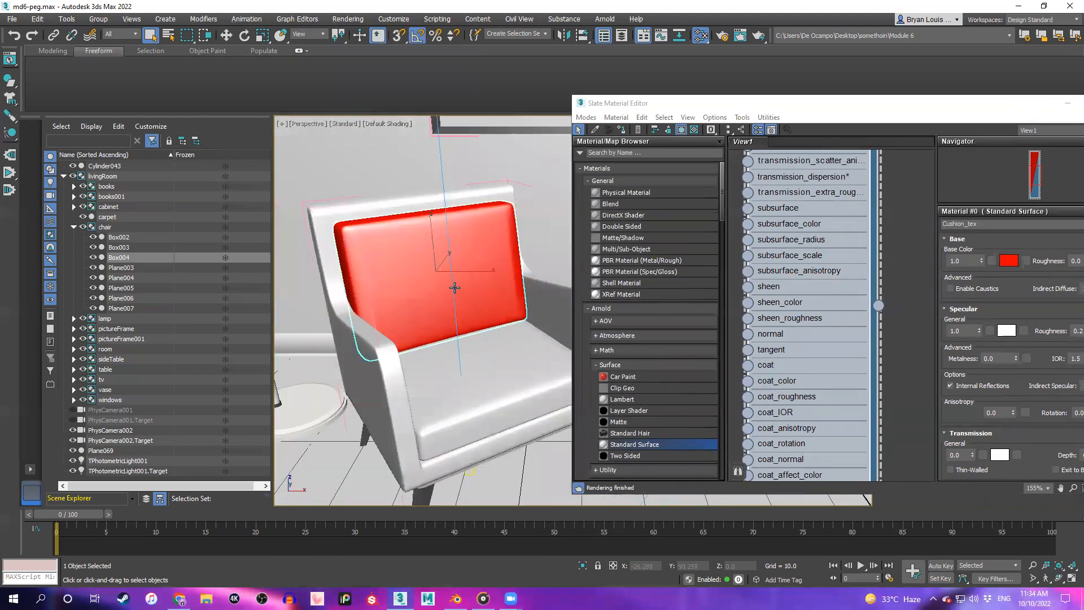
left_click_drag(878, 305, 466, 259)
Set the base color of Cushion_tex to a neutral gray with a value of about 0.273
left_click(1008, 261)
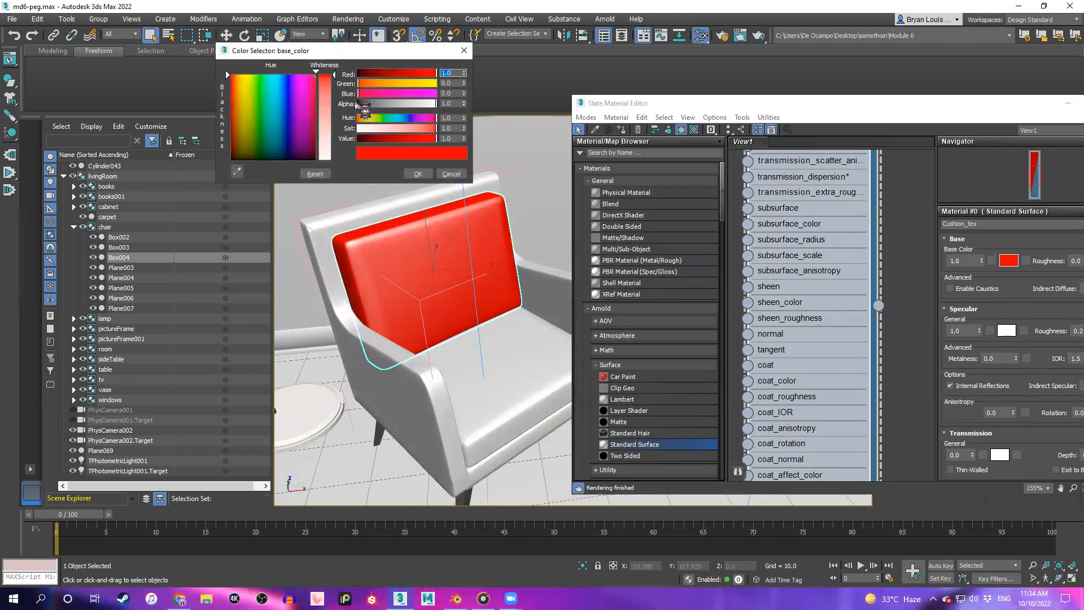
left_click_drag(334, 76, 334, 162)
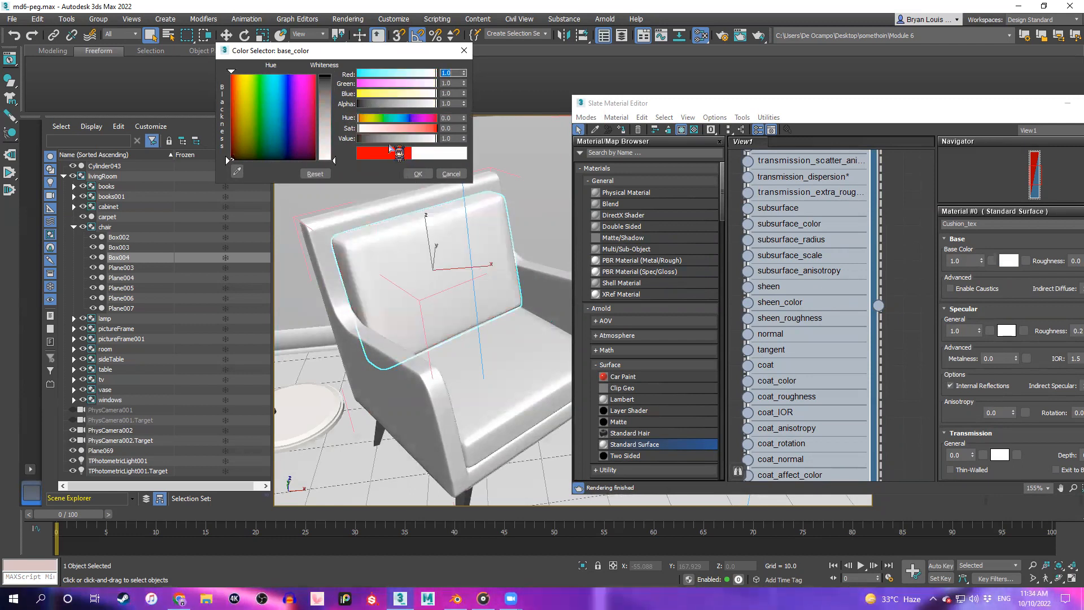
mouse_move(369, 140)
left_mouse_down()
mouse_move(398, 140)
mouse_move(386, 141)
left_mouse_up()
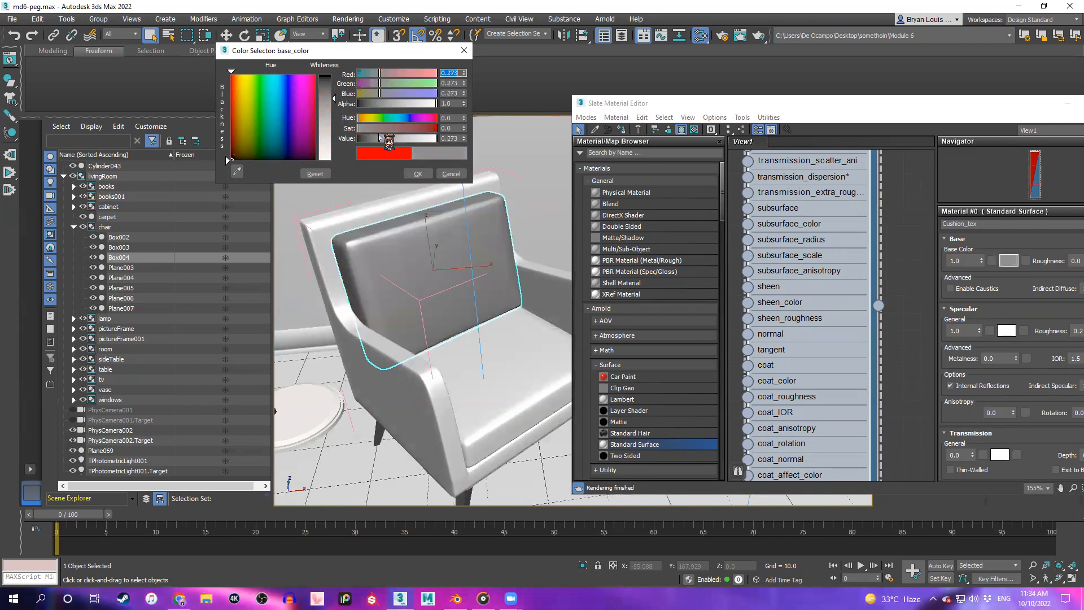
left_click(417, 173)
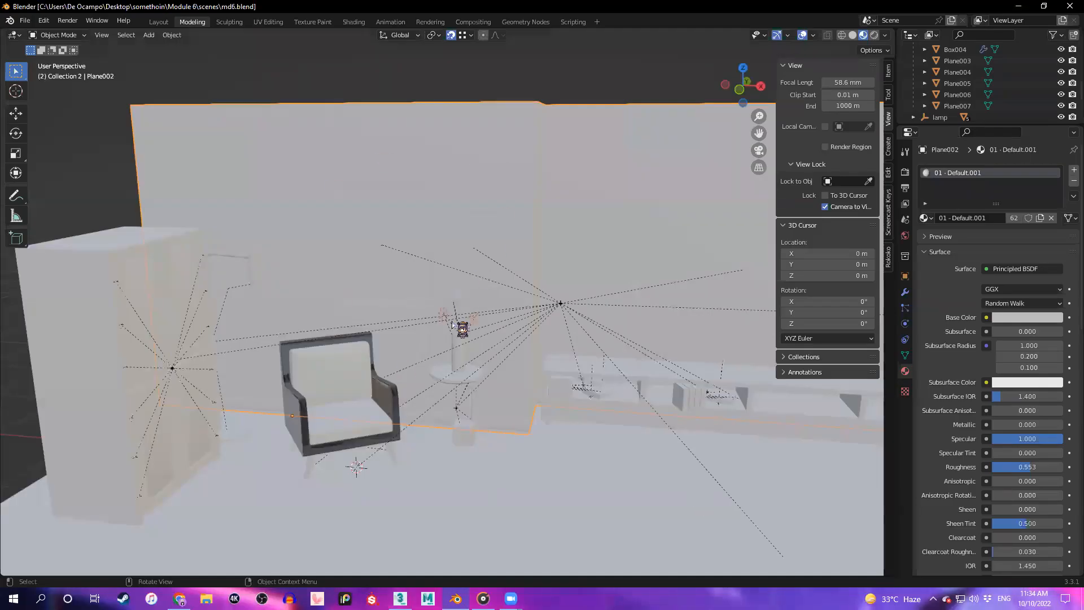
Switch to Blender, select the armchair's backrest cushion Box004 and display the scene in Solid shading
scroll(397, 392, "up", 5)
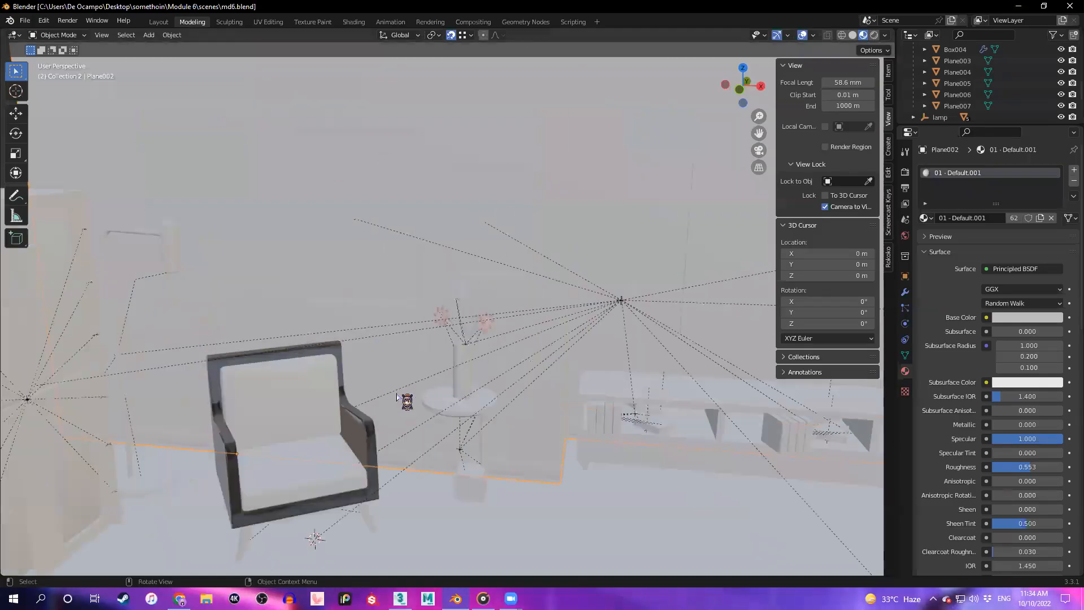
middle_click_drag(481, 279, 348, 252)
left_click(347, 252)
scroll(334, 262, "up", 4)
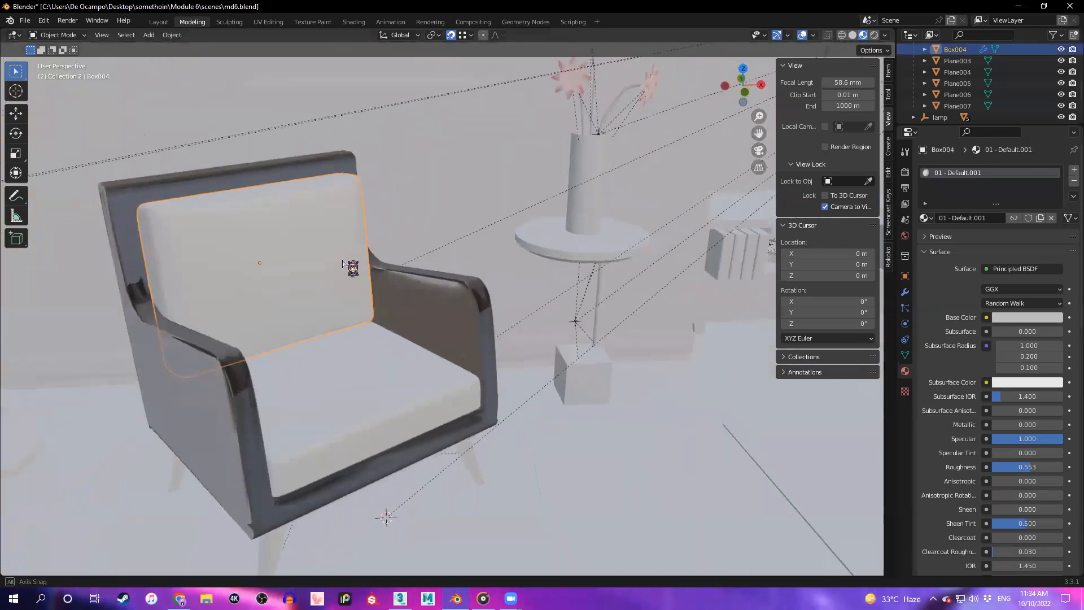
key("z")
left_click(390, 273)
scroll(316, 240, "up", 4)
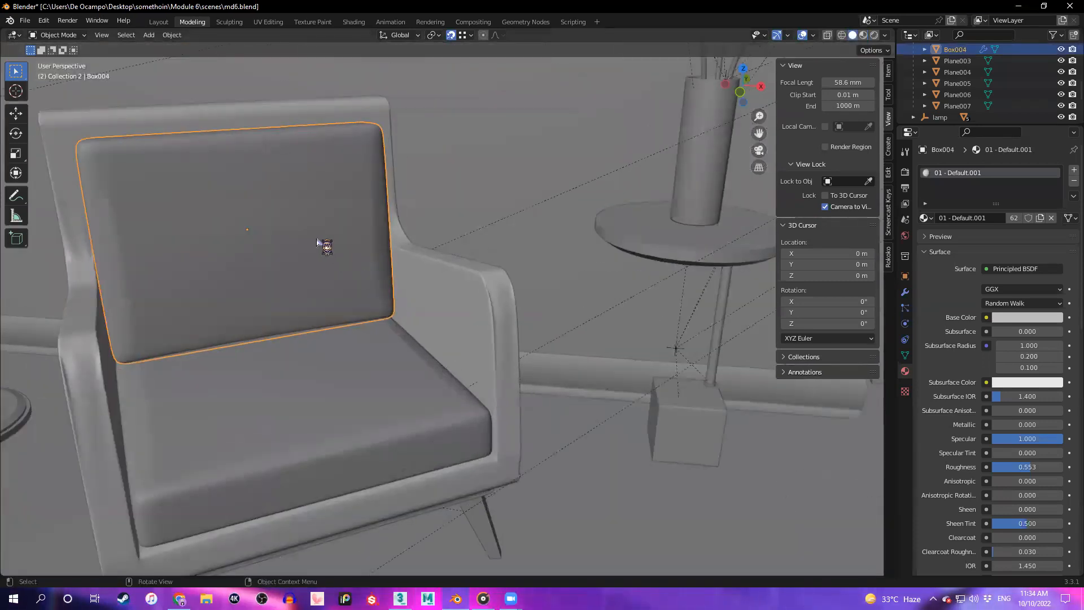
scroll(316, 332, "down", 2)
middle_click_drag(328, 324, 455, 340, "shift")
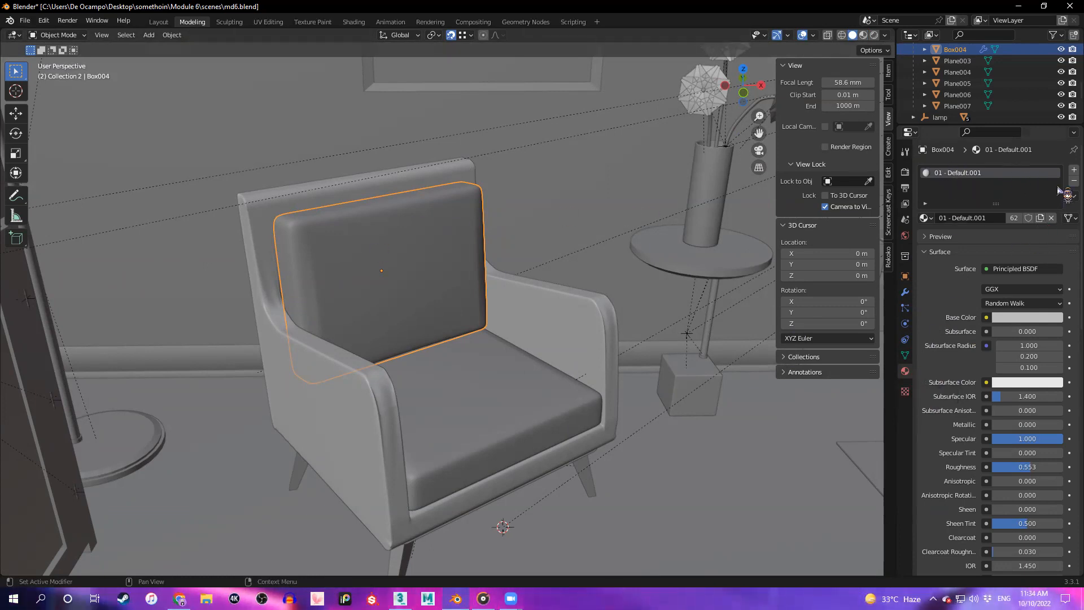
Replace the backrest cushion's 01 - Default.001 material with a new material named Cushion_tex
left_click(1073, 181)
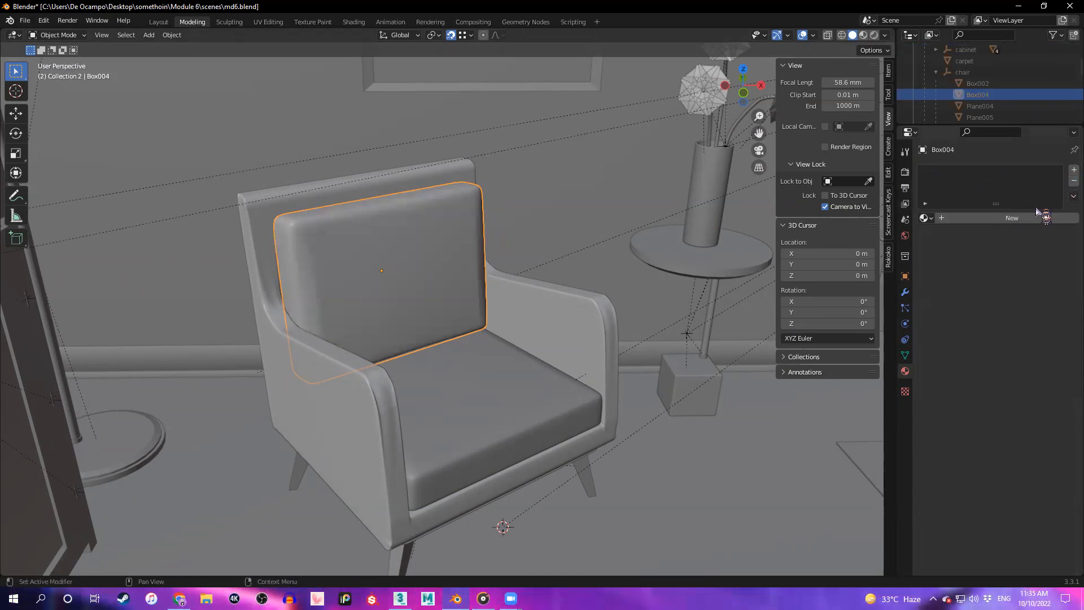
left_click(1012, 217)
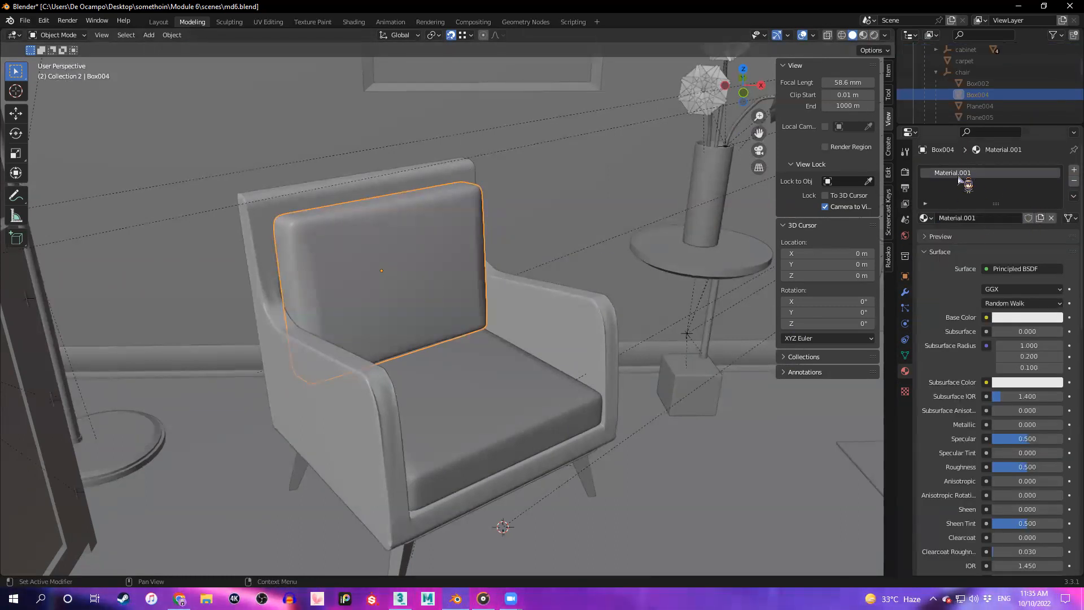
scroll(398, 304, "up", 2)
middle_click_drag(397, 307, 368, 315)
double_click(990, 219)
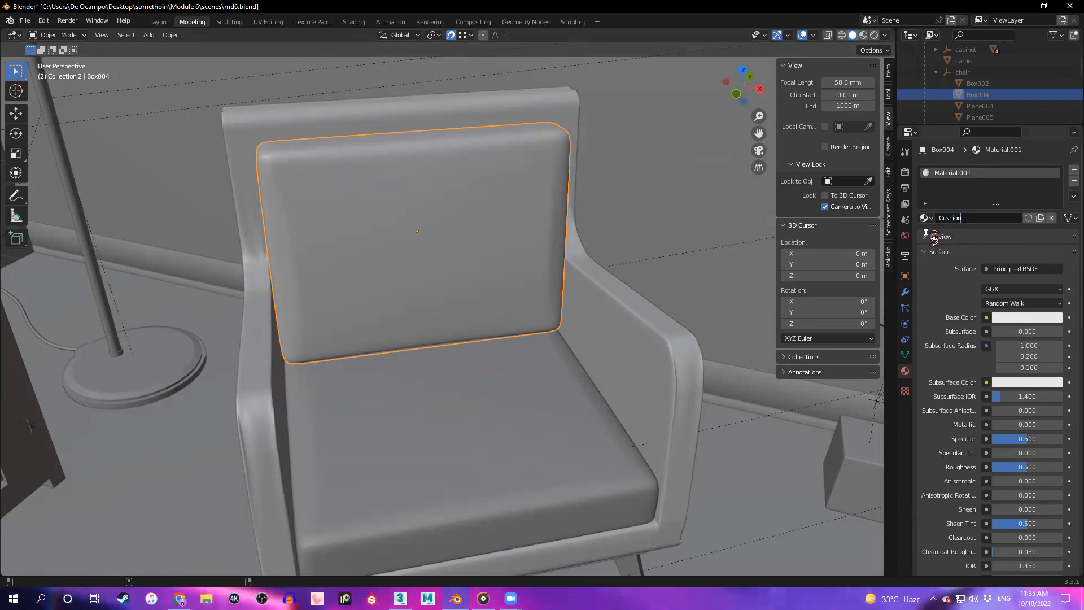
key("BackSpace")
key("Return")
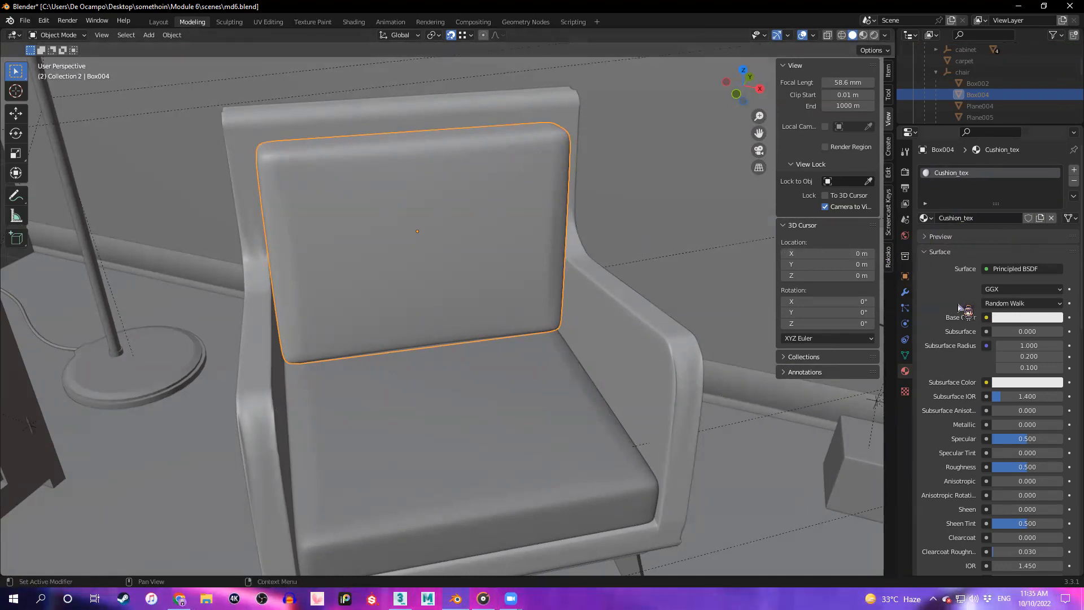
Set the base color of Cushion_tex to red by raising its saturation
middle_click_drag(489, 321, 363, 307)
scroll(551, 274, "up", 2)
middle_click_drag(551, 274, 492, 217)
left_click(1044, 317)
left_click(1016, 317)
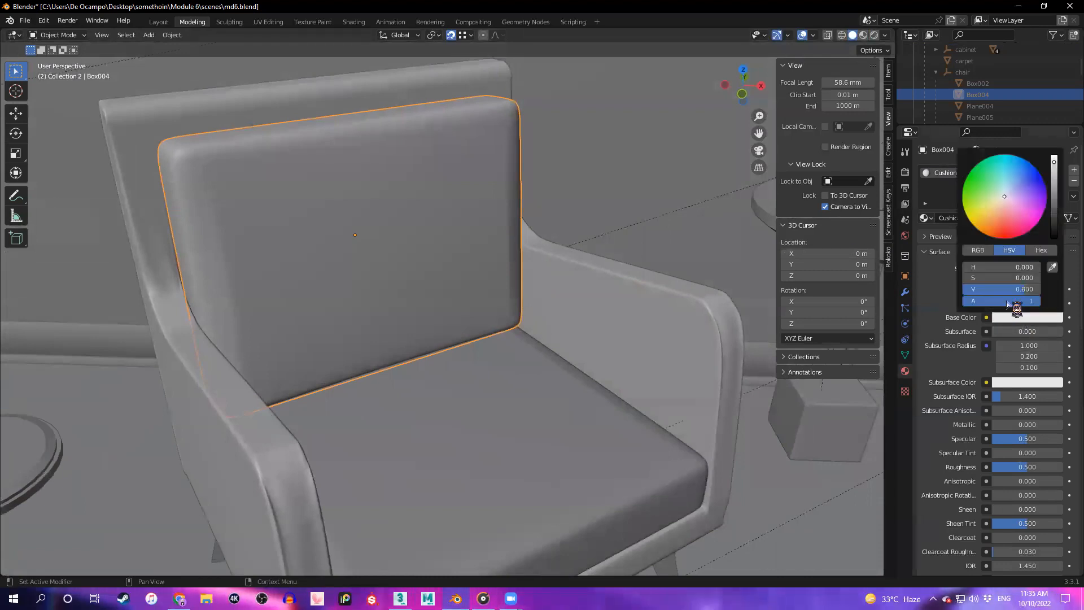
left_click_drag(994, 277, 1039, 277)
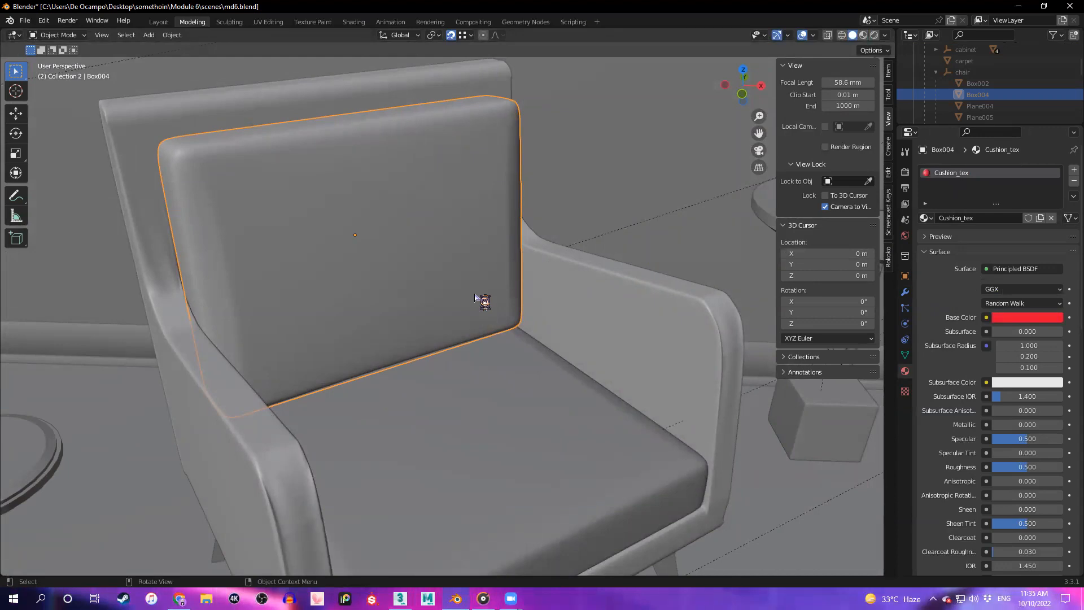
Display the scene in Material Preview shading and check the armchair's backrest cushion
middle_click_drag(475, 293, 479, 282)
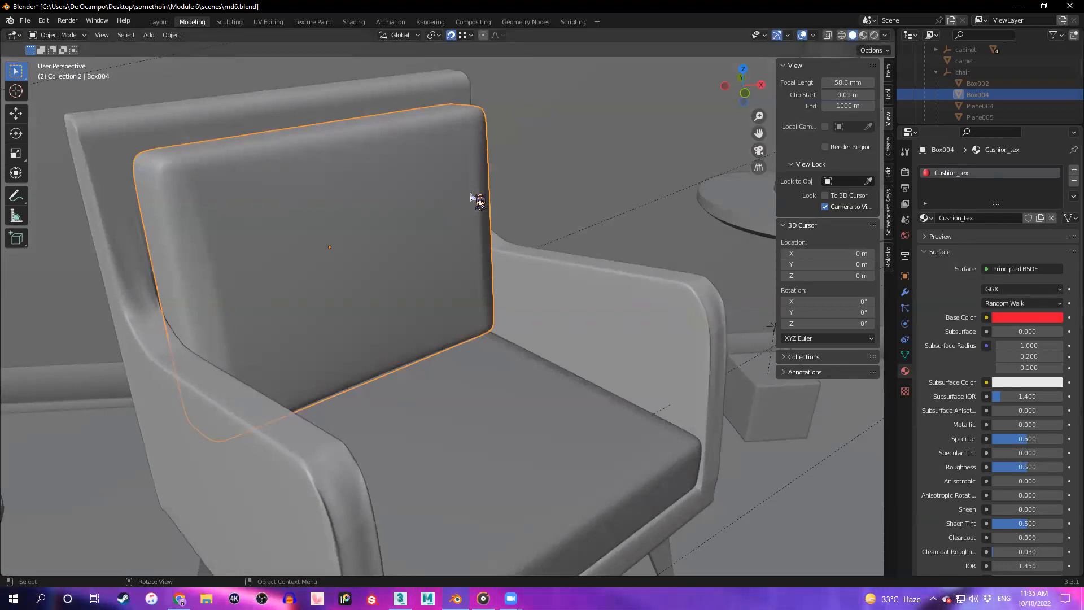
key("z")
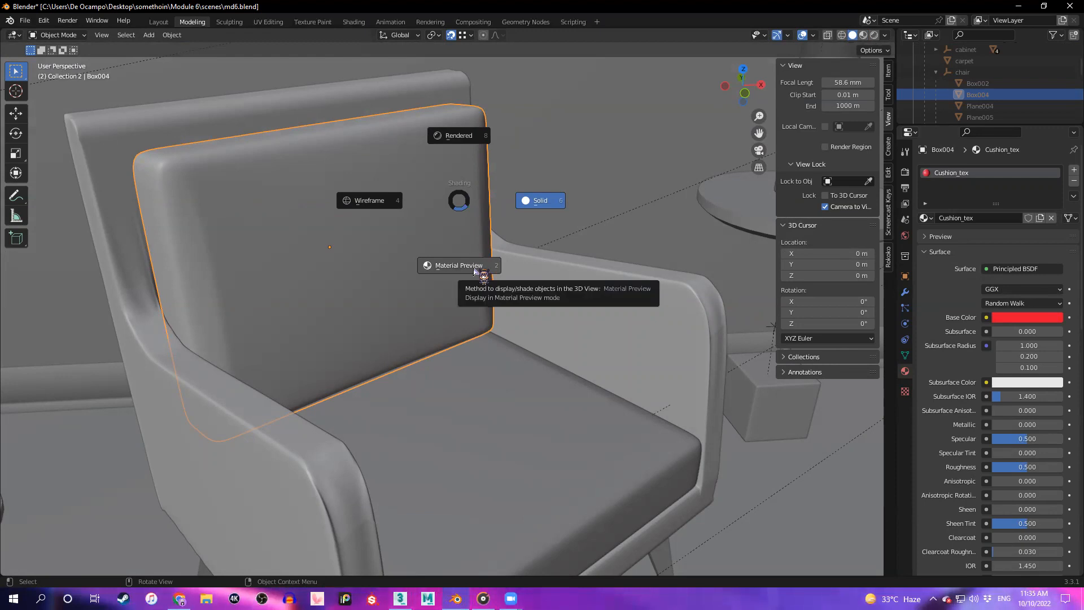
left_click(444, 282)
middle_click_drag(397, 283, 424, 395)
left_click(573, 499)
scroll(591, 455, "down", 3)
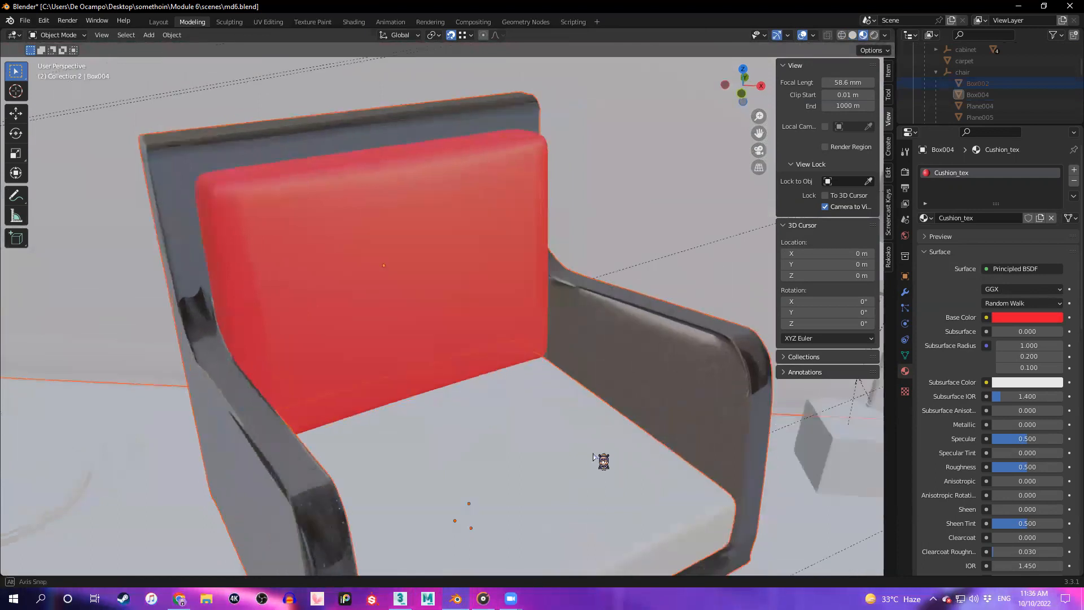
Select the armchair's seat cushion Box003 and remove its 01 - Default.001 material
middle_click_drag(593, 455, 544, 297)
left_click(486, 406)
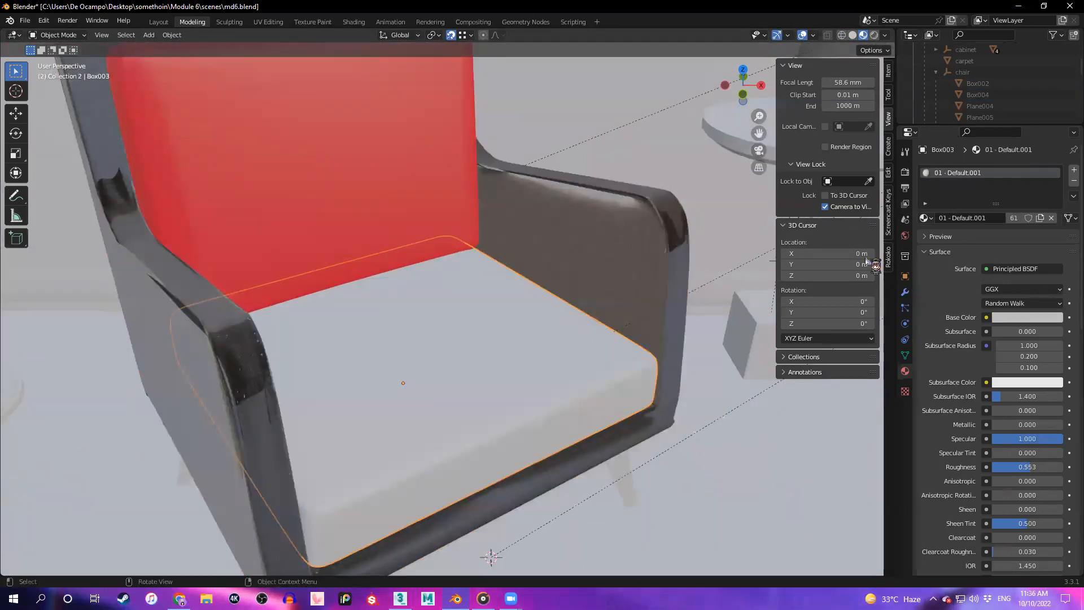
left_click(1073, 181)
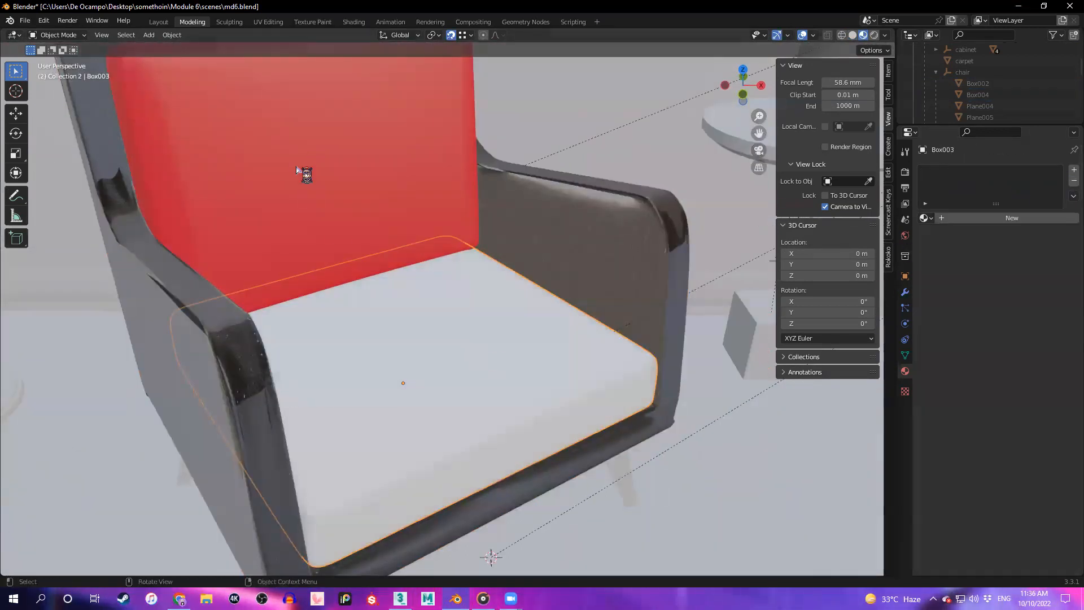
left_click(339, 191)
left_click(462, 339)
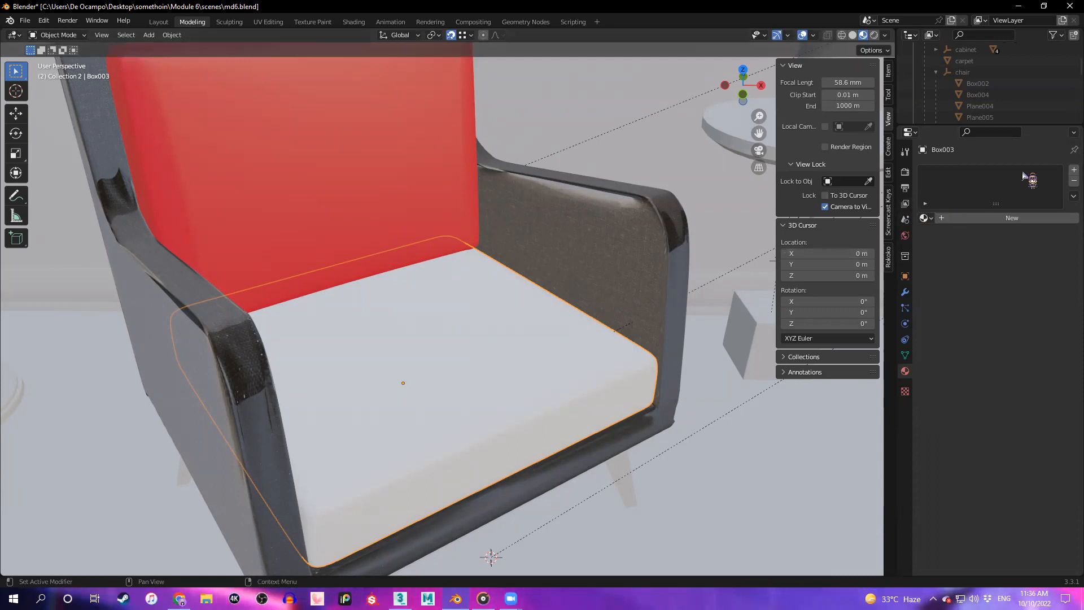
Add a material slot to the seat cushion and assign the existing Cushion_tex material to it
left_click(1072, 170)
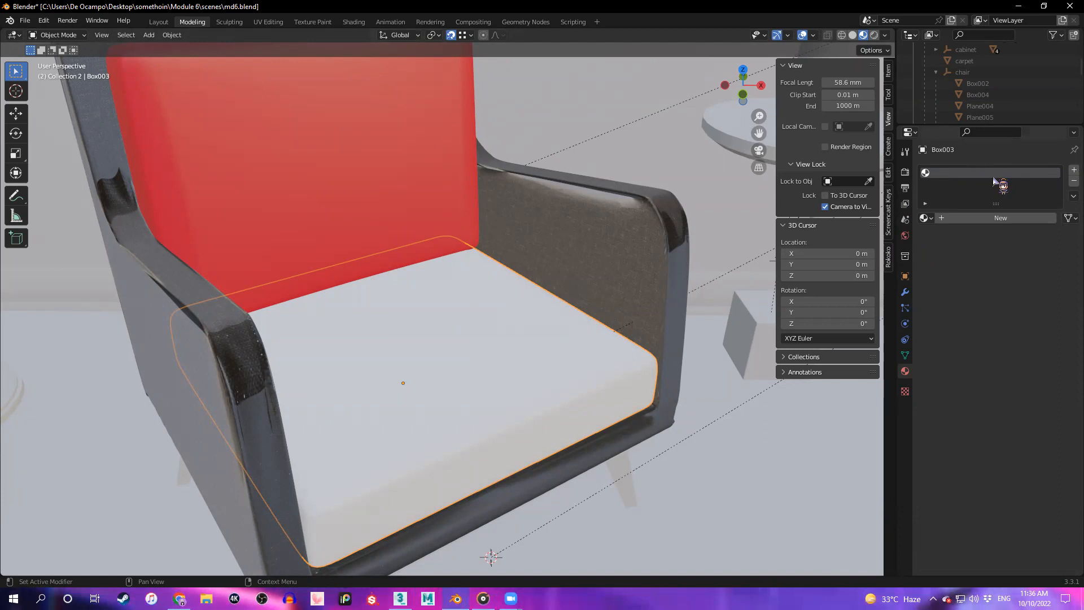
left_click(930, 220)
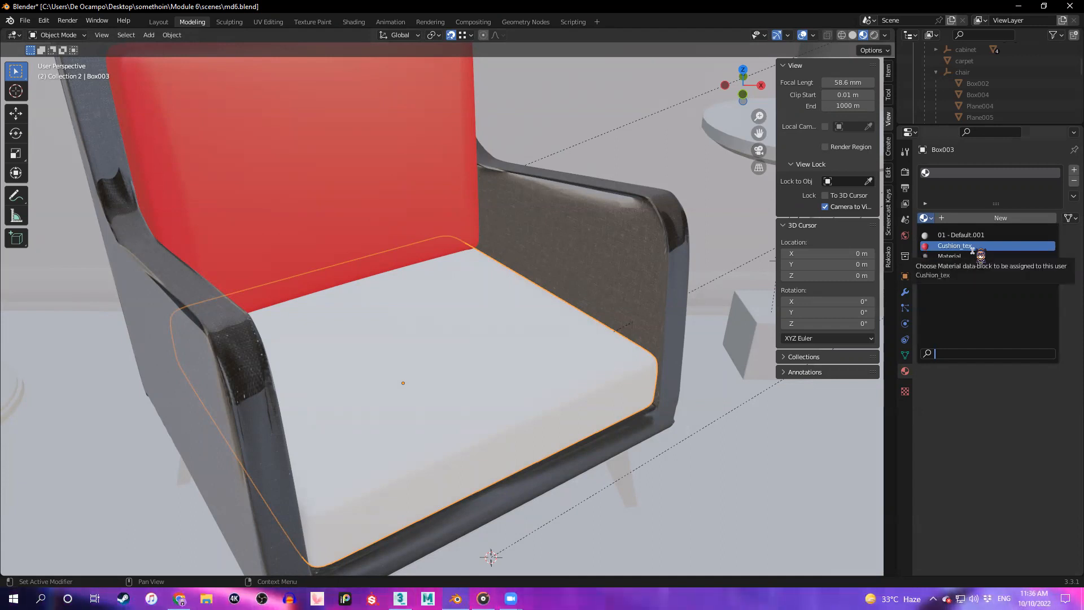
left_click(971, 246)
middle_click_drag(360, 281, 519, 265)
scroll(403, 321, "up", 3)
middle_click_drag(403, 320, 449, 421)
scroll(406, 305, "down", 3)
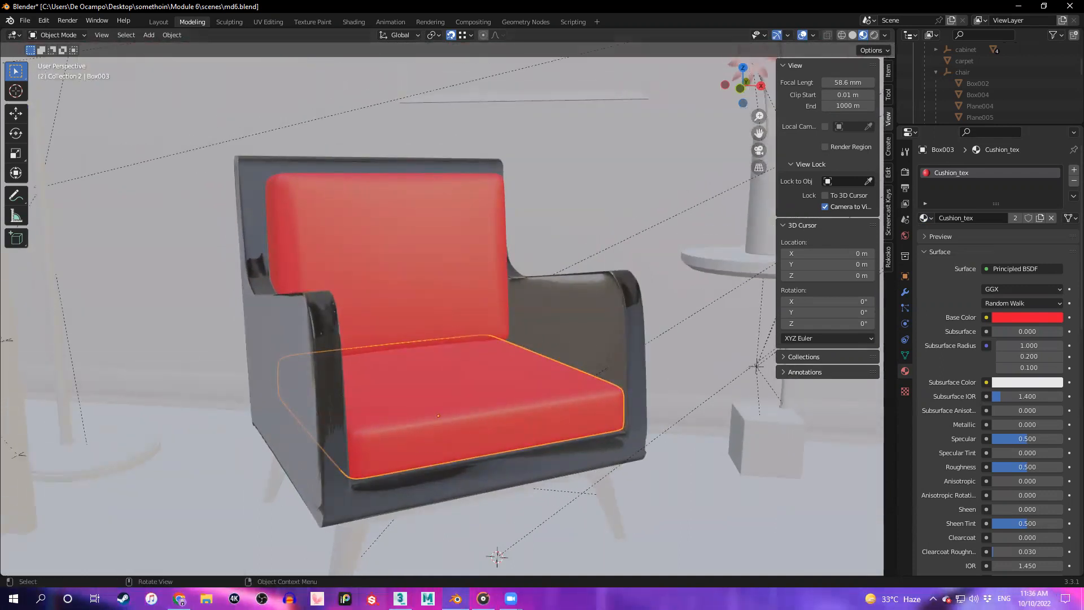
Switch to the browser, close the Poly Haven textures page and show the Adding Textures slide of the 3DS Max presentation
left_click(400, 598)
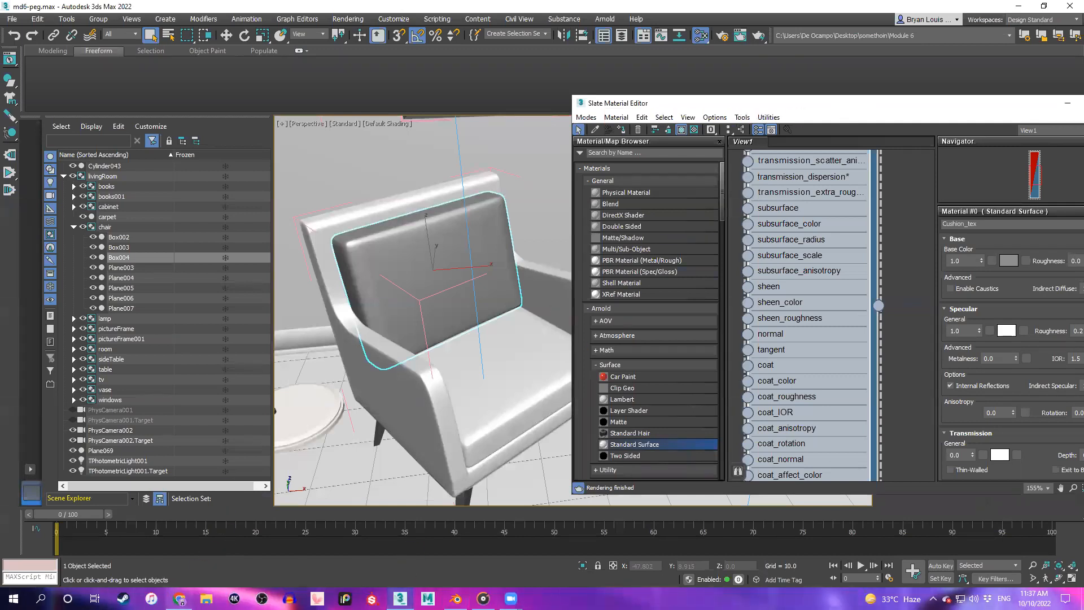
left_click(180, 598)
left_click(463, 7)
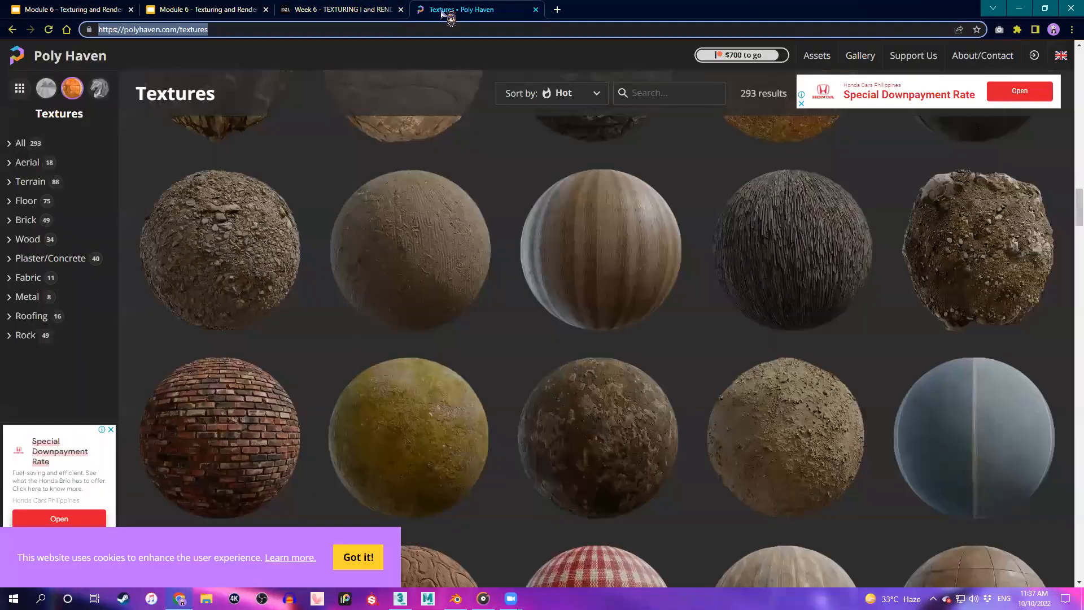
left_click(327, 9)
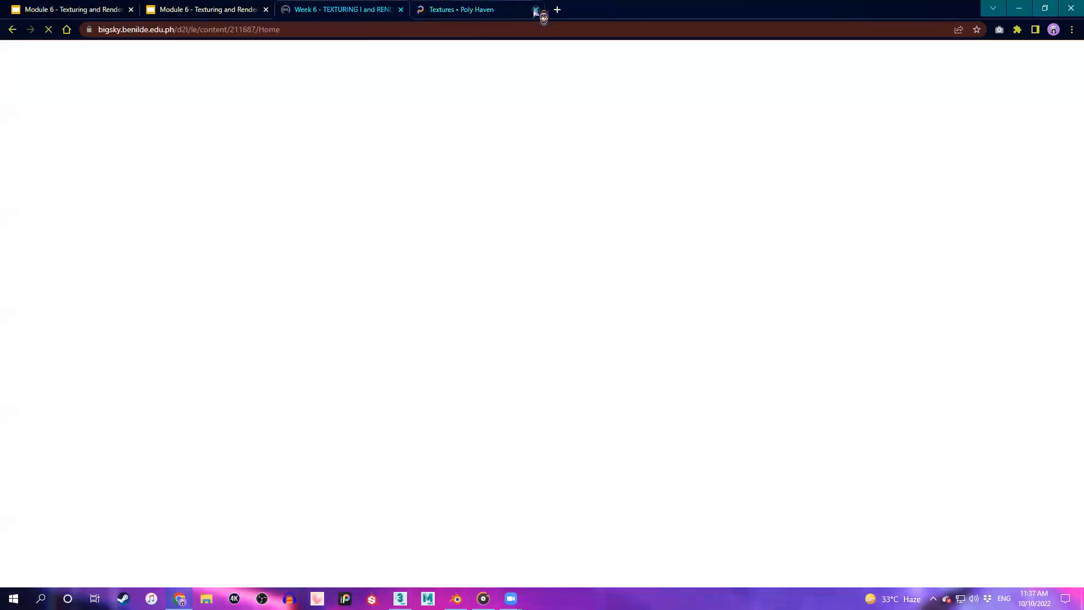
left_click(535, 10)
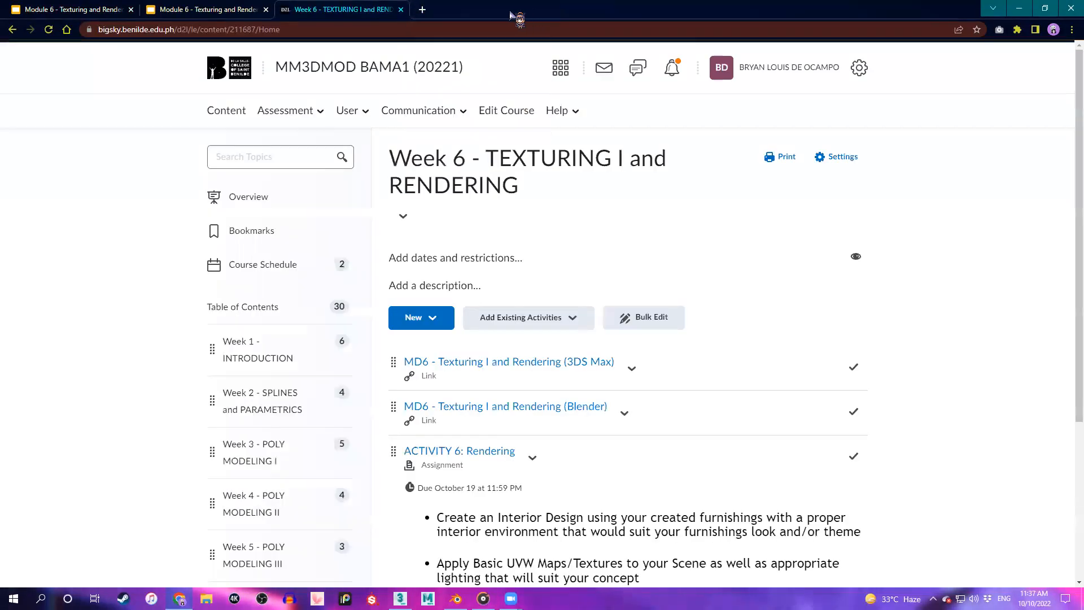
left_click(85, 9)
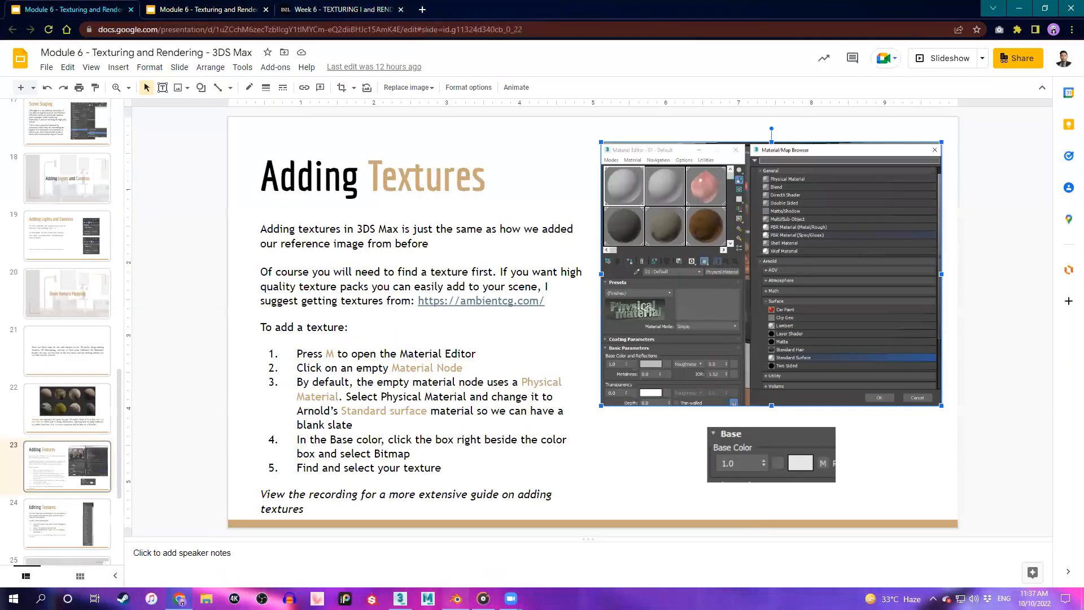
Switch to 3ds Max, bring the whole Slate Material Editor into view and show more of the Cushion_tex node
mouse_move(399, 598)
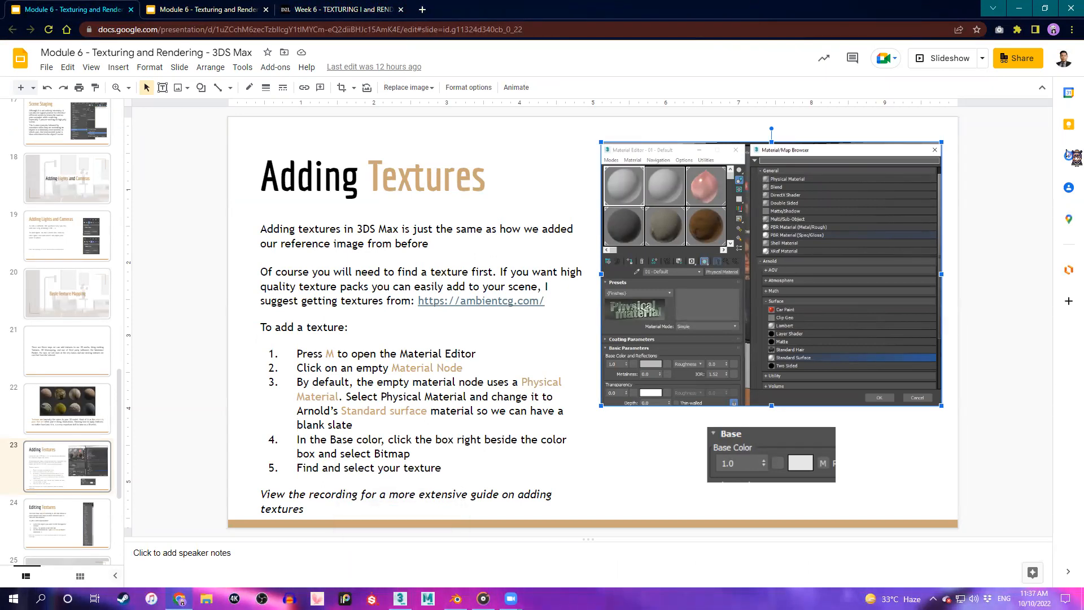
left_click(400, 598)
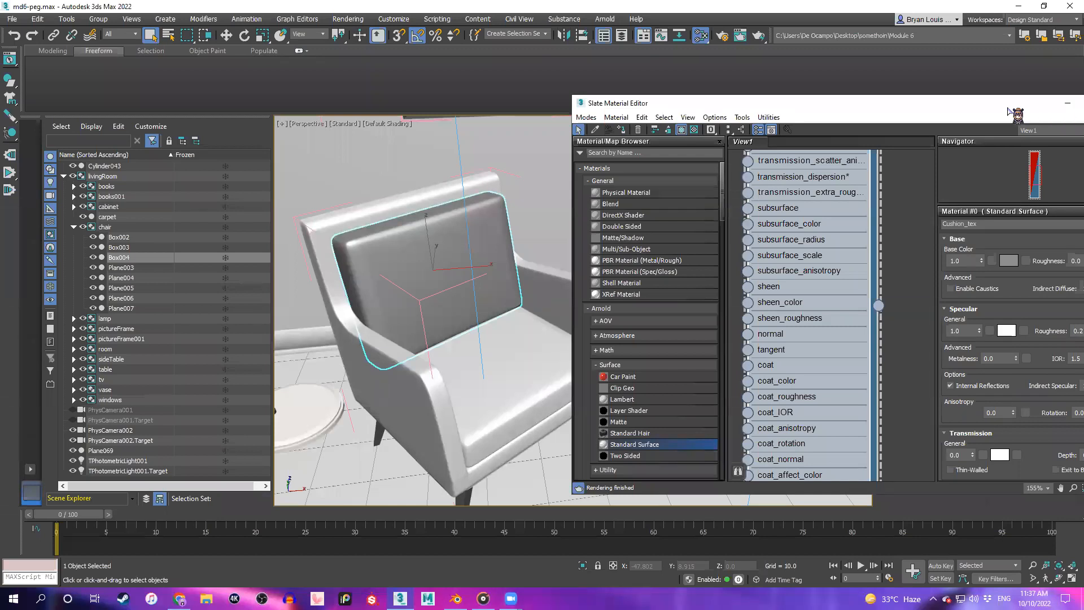
double_click(1016, 103)
scroll(653, 270, "down", 5)
scroll(653, 269, "down", 2)
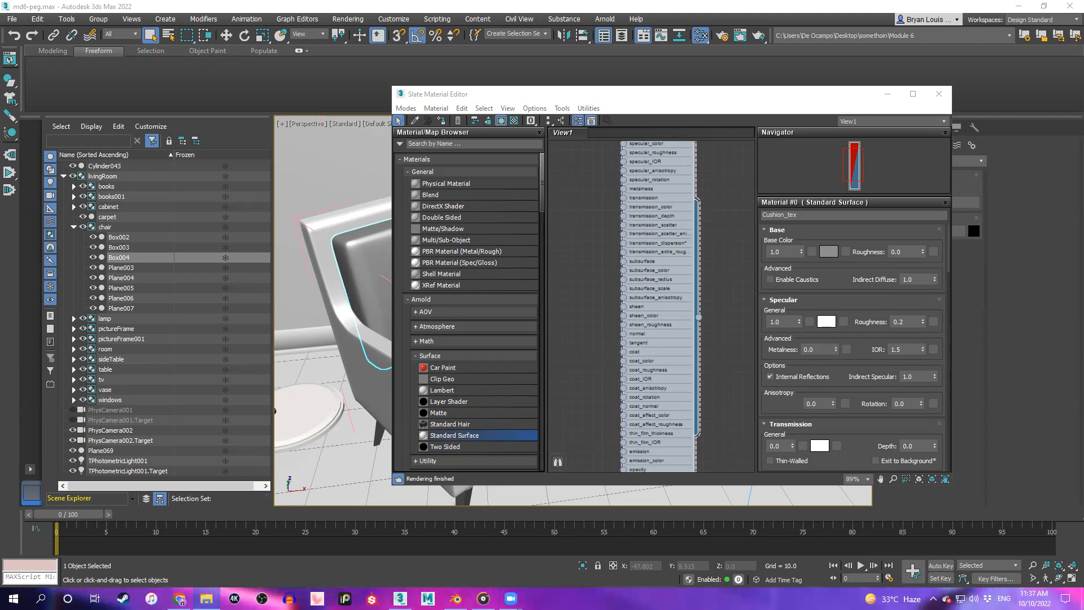
left_click_drag(1083, 125, 245, 141)
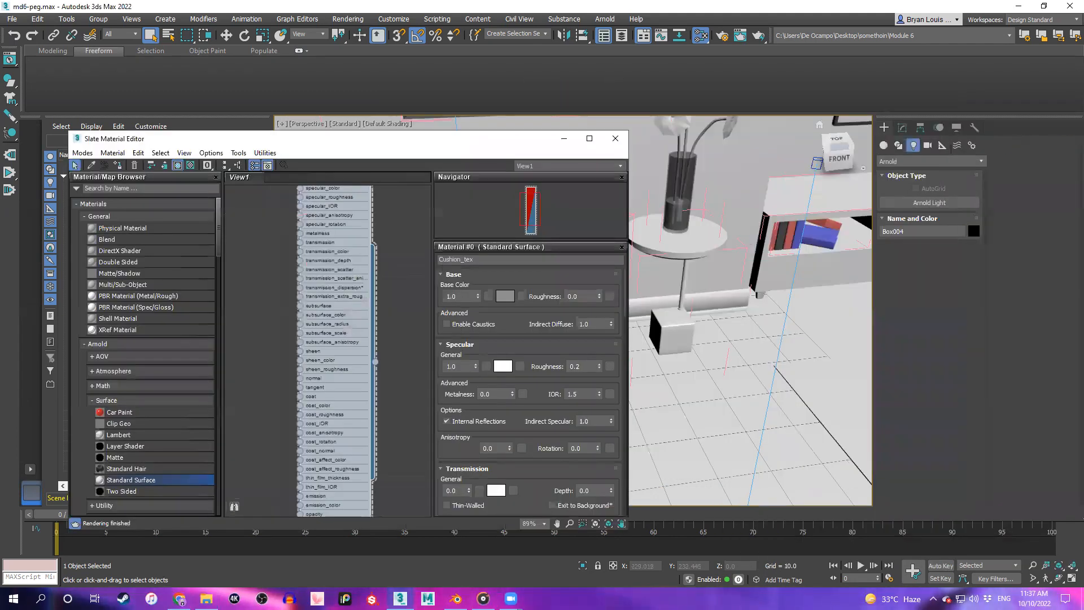
Place File Explorer beside the Slate Material Editor and open the fabric2 folder inside the Module 6 textures folder
key("alt+Tab")
left_click_drag(846, 125, 628, 123)
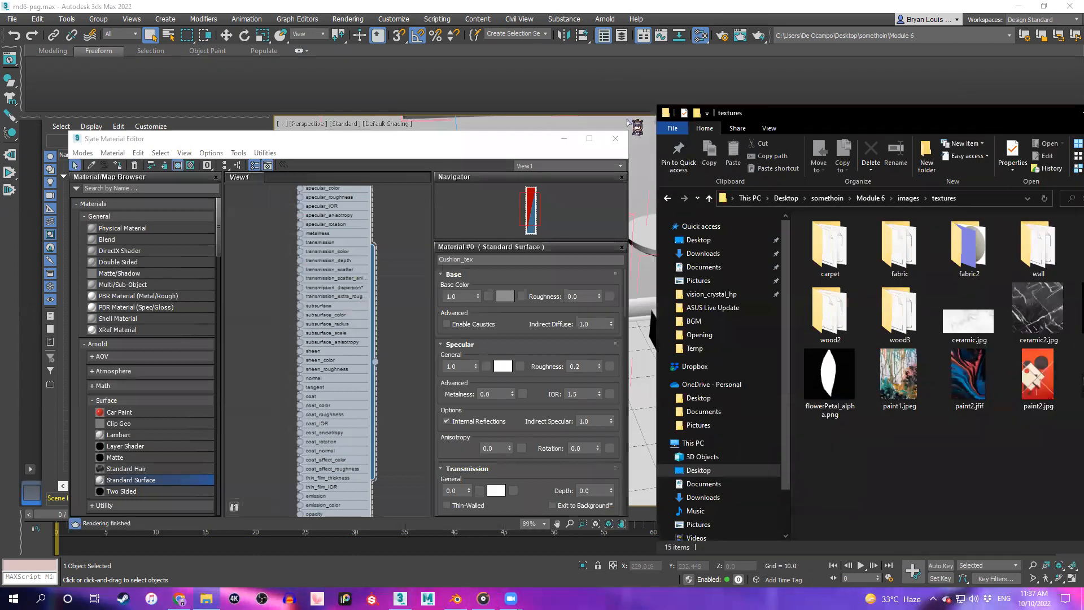
left_click(485, 142)
left_click_drag(486, 142, 481, 308)
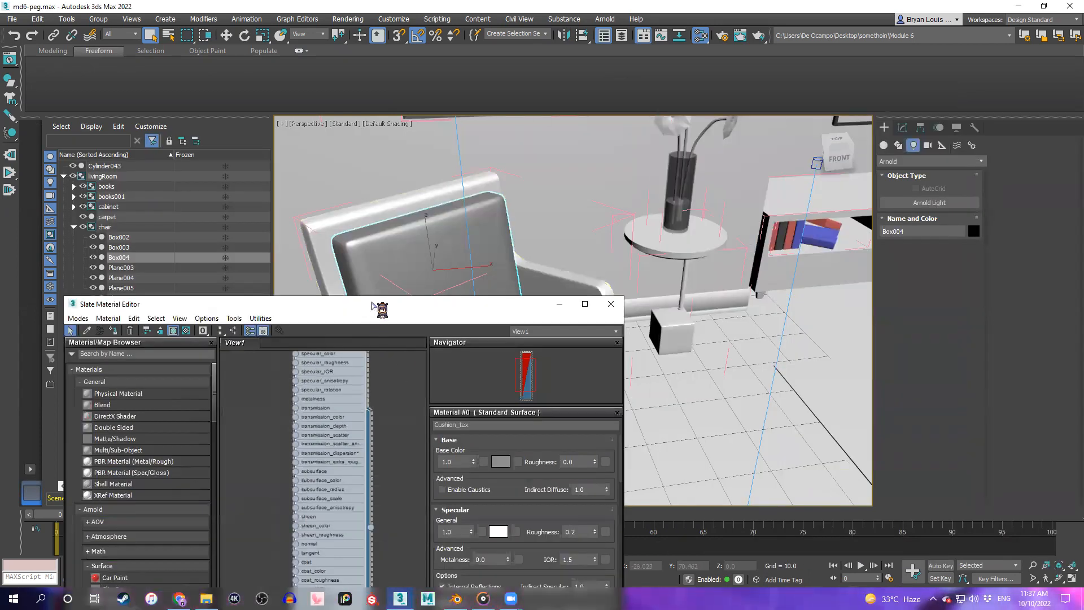
left_click_drag(373, 306, 383, 142)
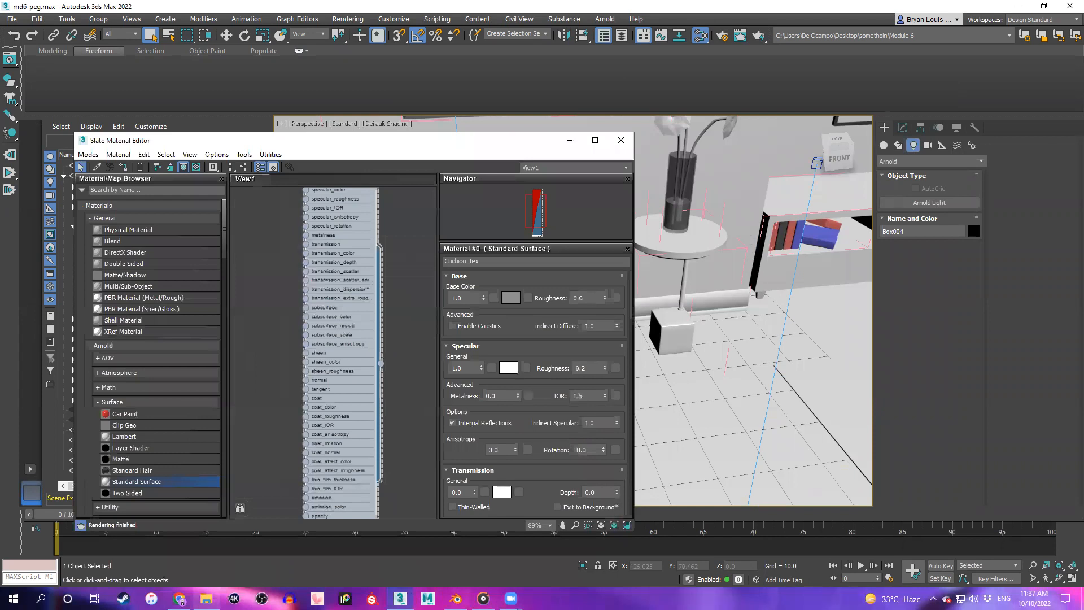
left_click(206, 598)
double_click(969, 246)
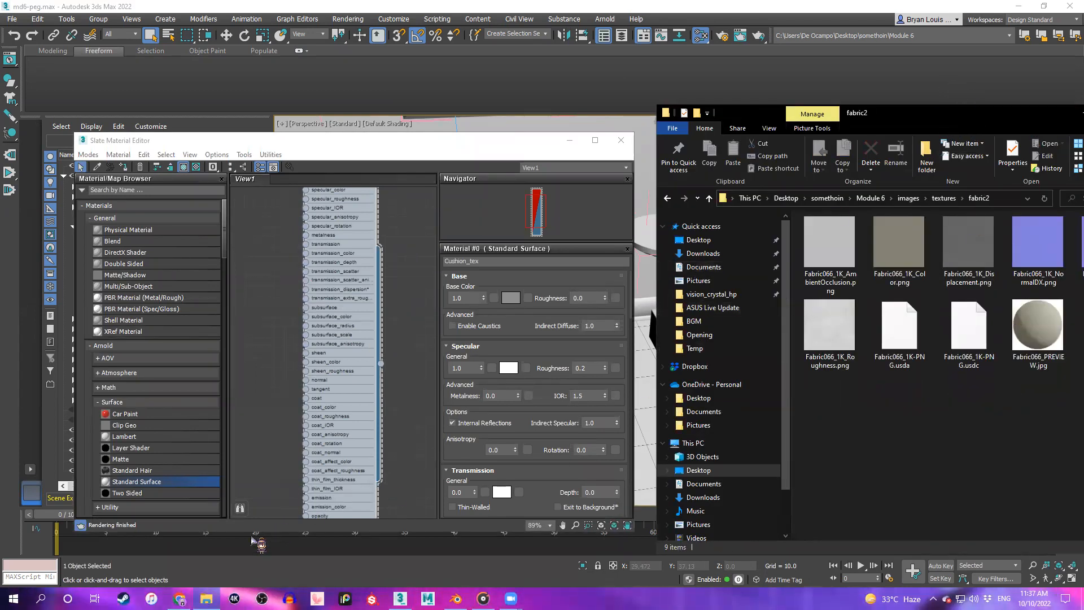
Return from the browser to 3ds Max and reposition the fabric2 folder window so all its files show
left_click(179, 599)
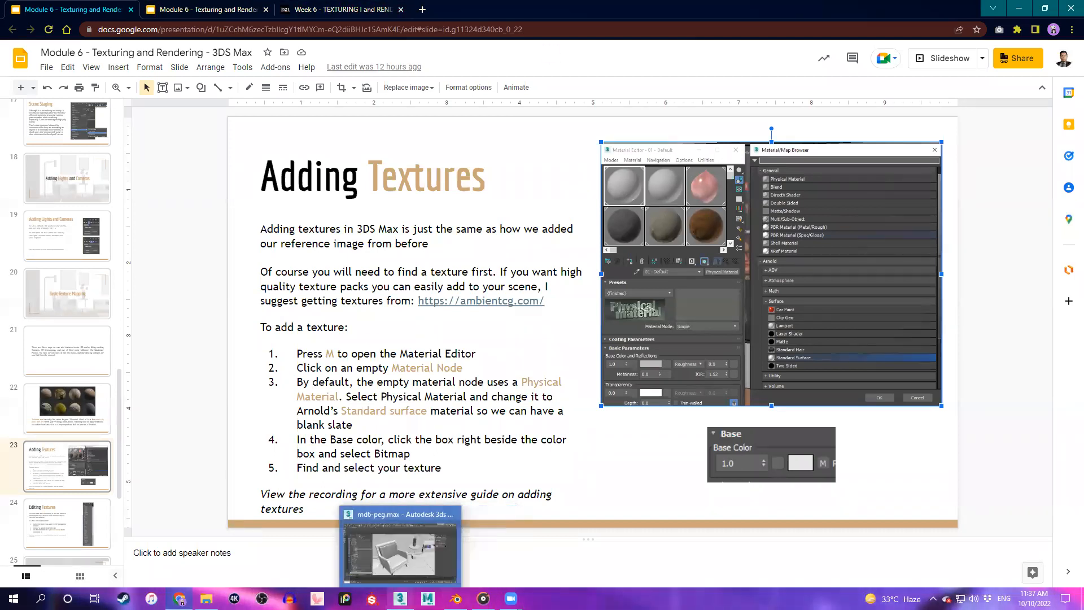
left_click(400, 599)
key("alt+Tab")
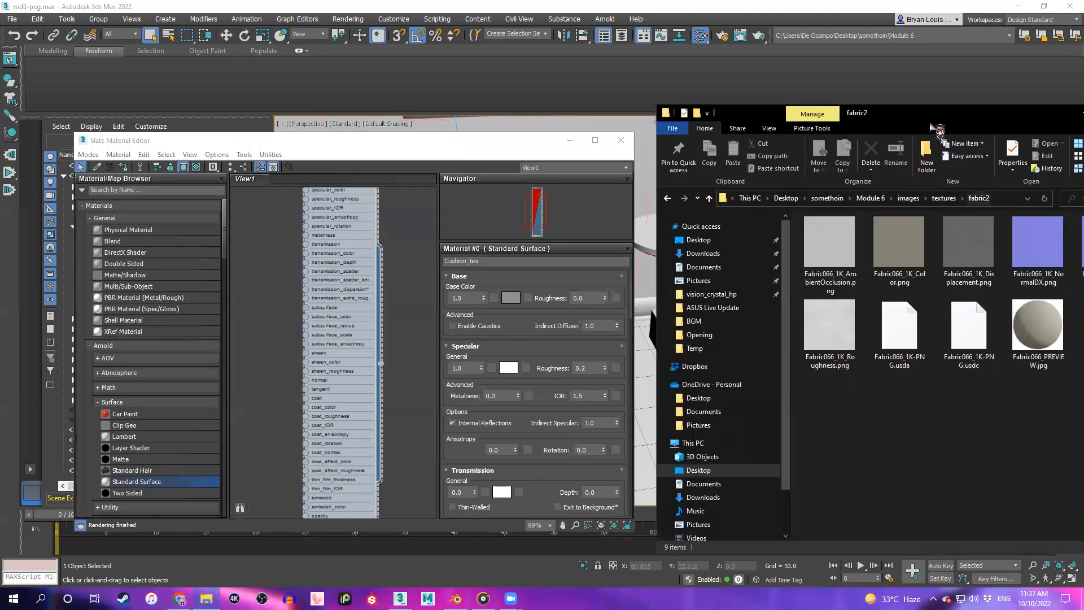
left_click_drag(930, 120, 857, 107)
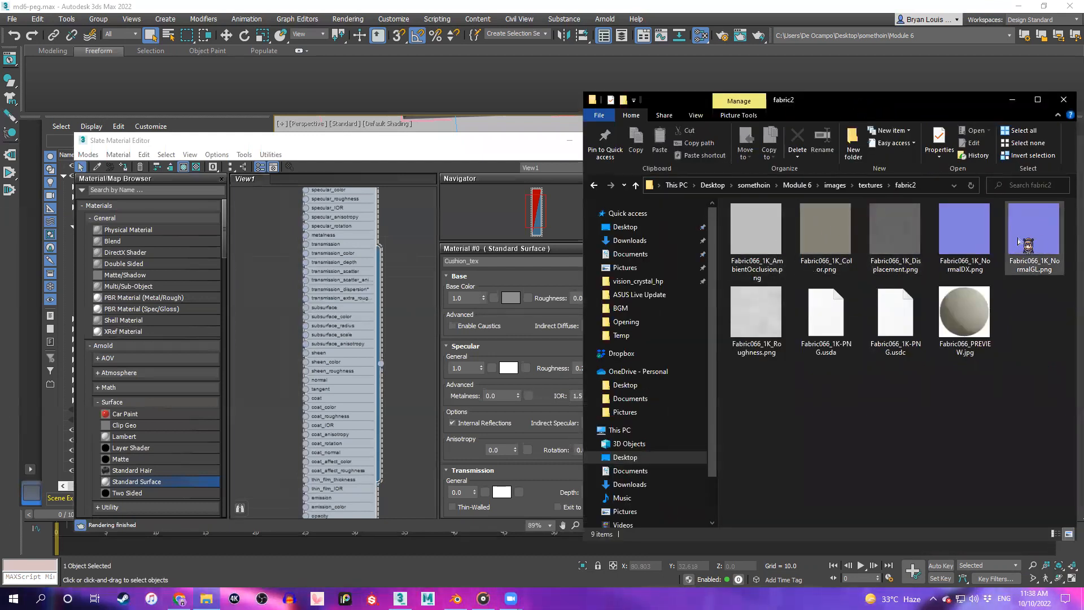
Examine the Fabric066 texture maps in fabric2: ambient occlusion, color, displacement, normal and roughness
left_click(751, 256)
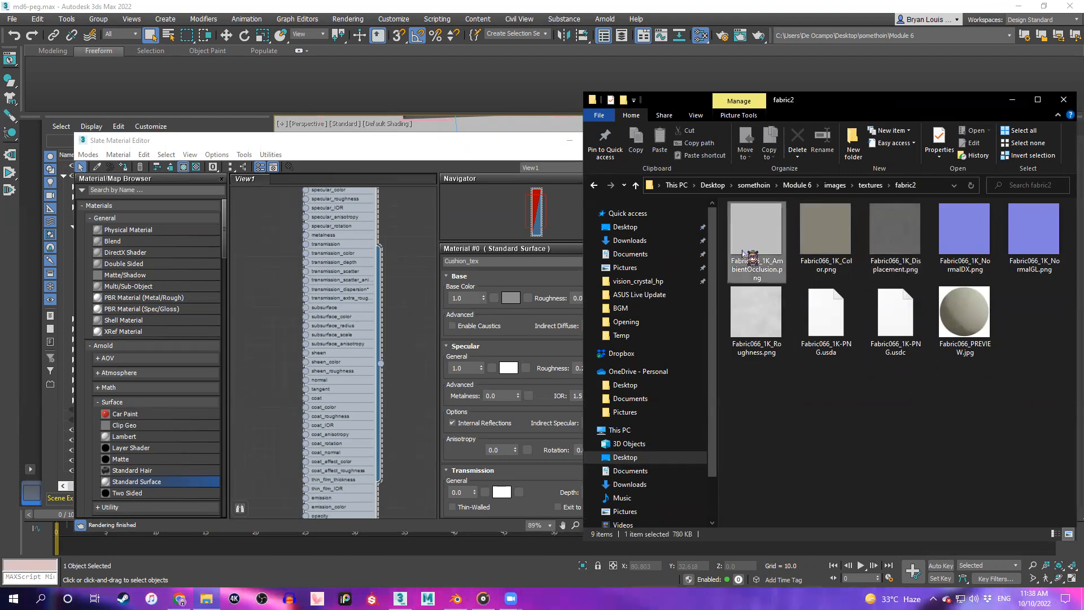
left_click(829, 247)
left_click(898, 243)
left_click(949, 260)
left_click(733, 367)
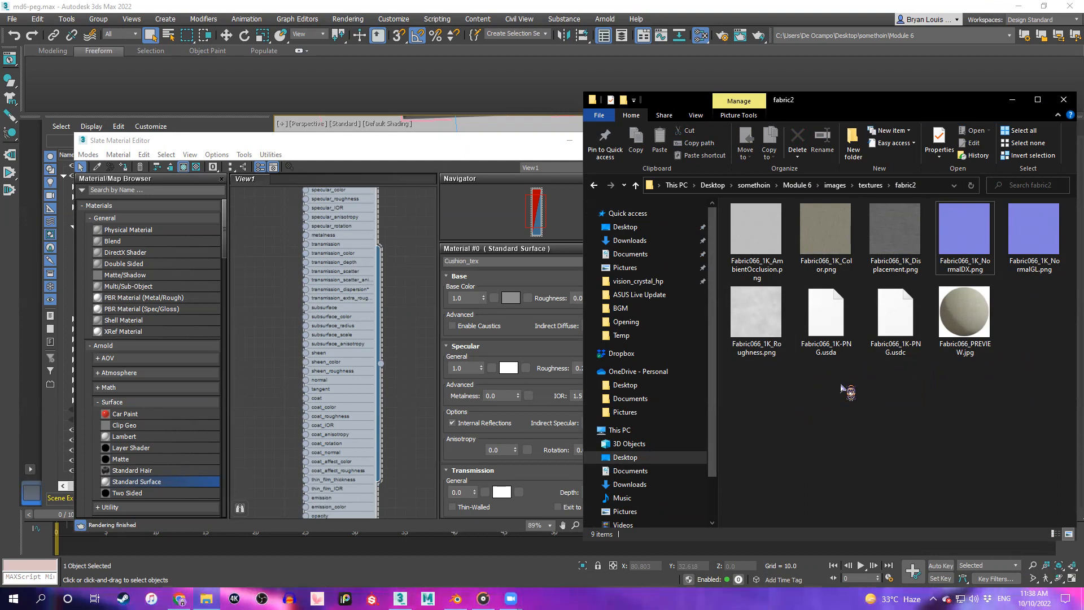
Shift the Slate Material Editor away from the fabric2 folder window and bring that folder back to the front
left_click_drag(406, 150, 374, 141)
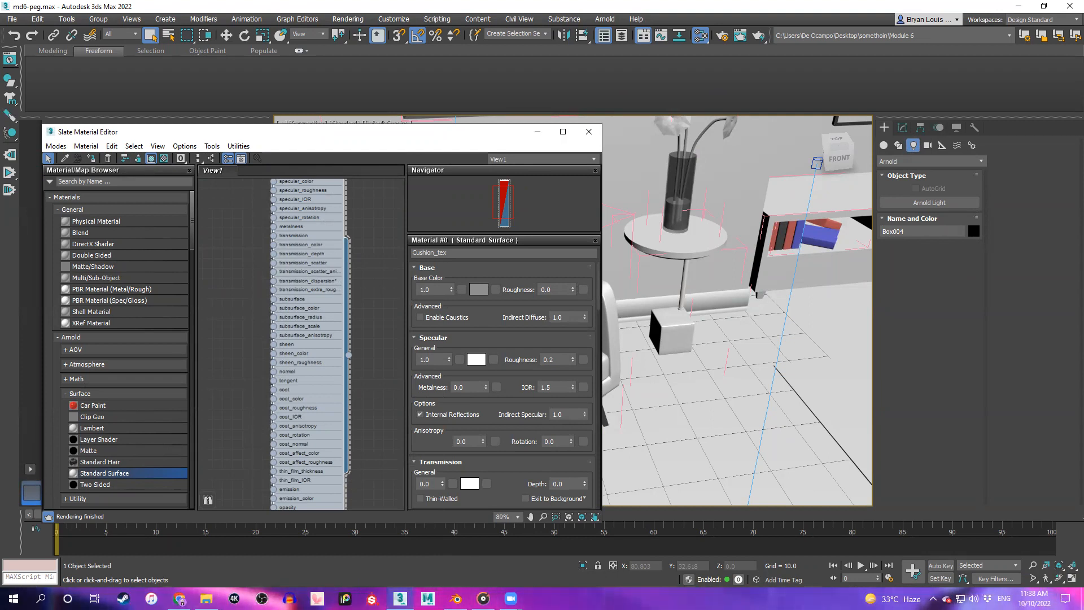
left_click(206, 598)
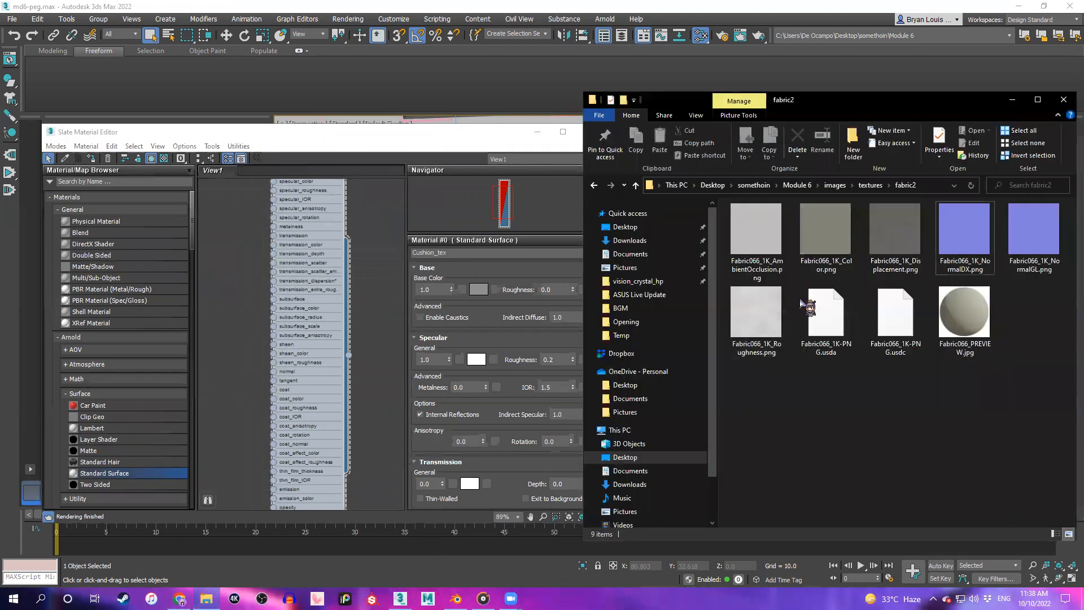
Select the Fabric066 Color, NormalDX and Roughness maps together in the fabric2 folder to single them out, and clear the selection
left_click(832, 244)
left_click(966, 235, "ctrl")
left_click(761, 336, "ctrl")
left_click(844, 448)
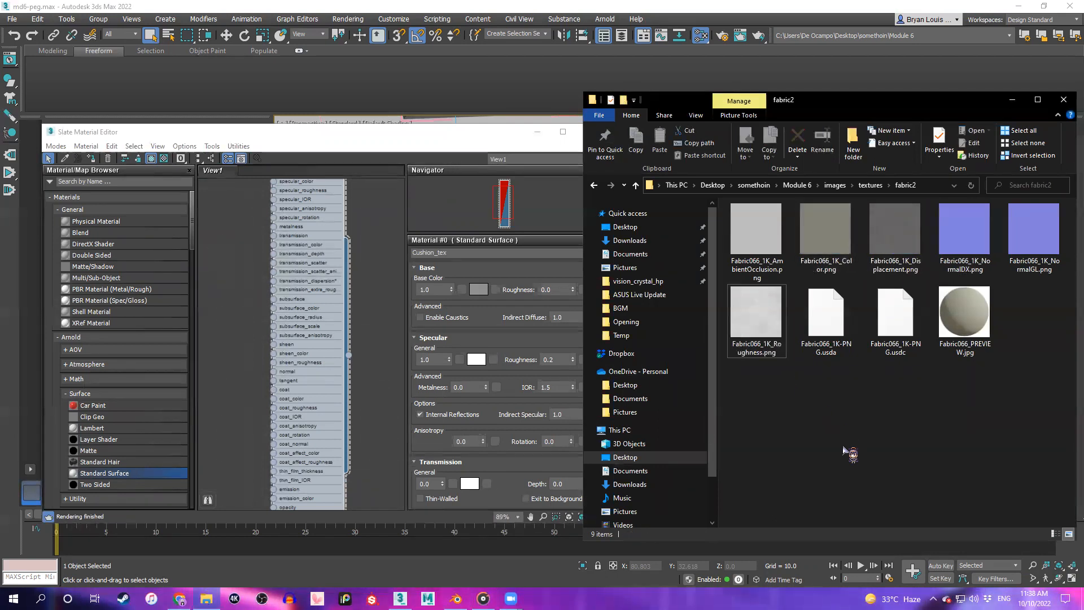
left_click(827, 236)
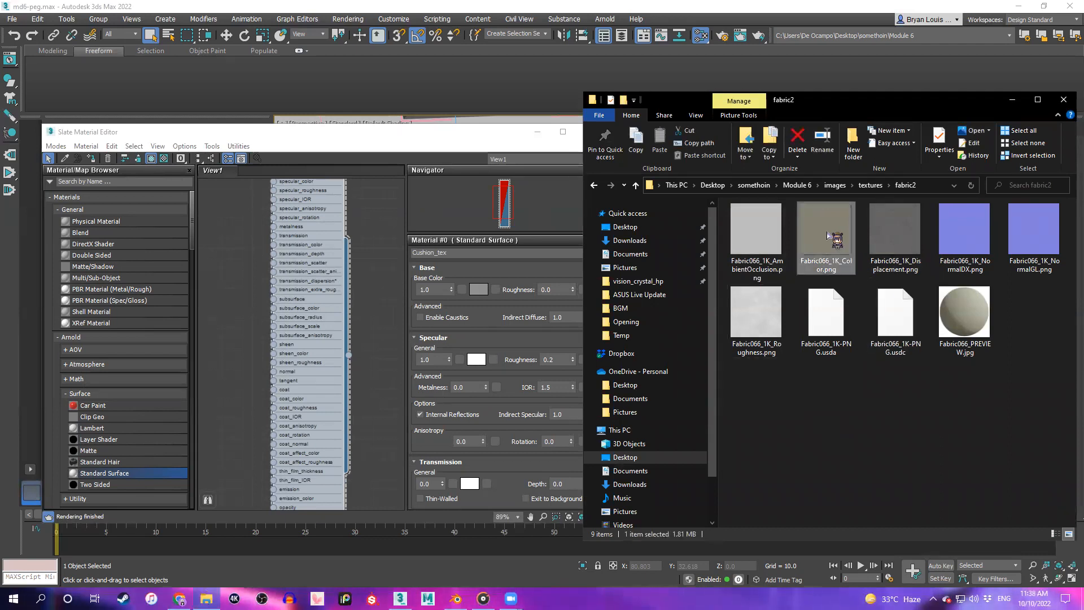
left_click(963, 234, "ctrl")
left_click(757, 313, "ctrl")
left_click(770, 231)
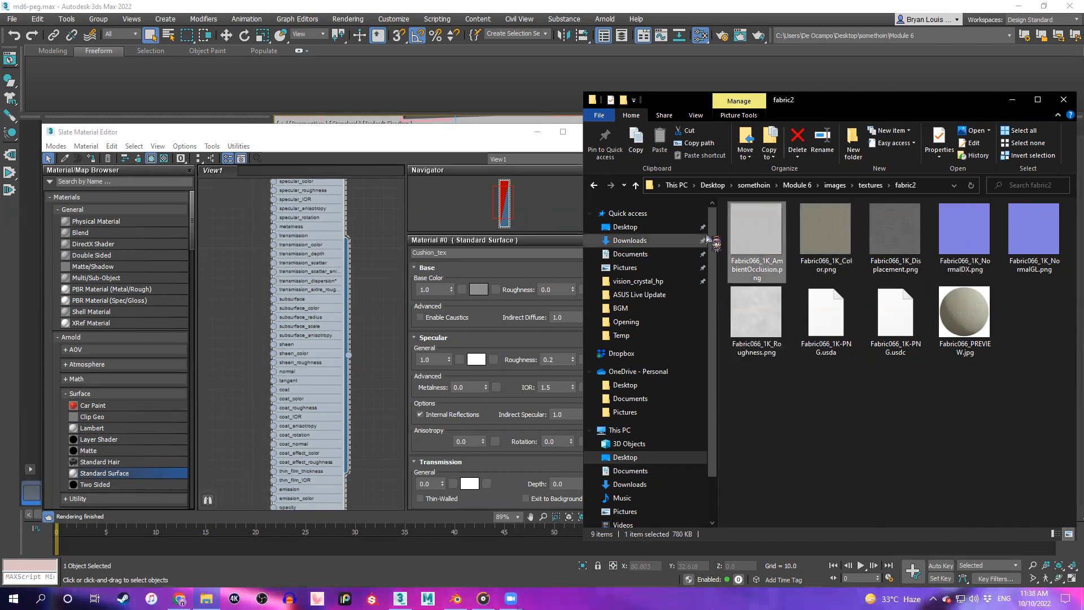
left_click(827, 240)
left_click(963, 234, "ctrl")
left_click(772, 326, "ctrl")
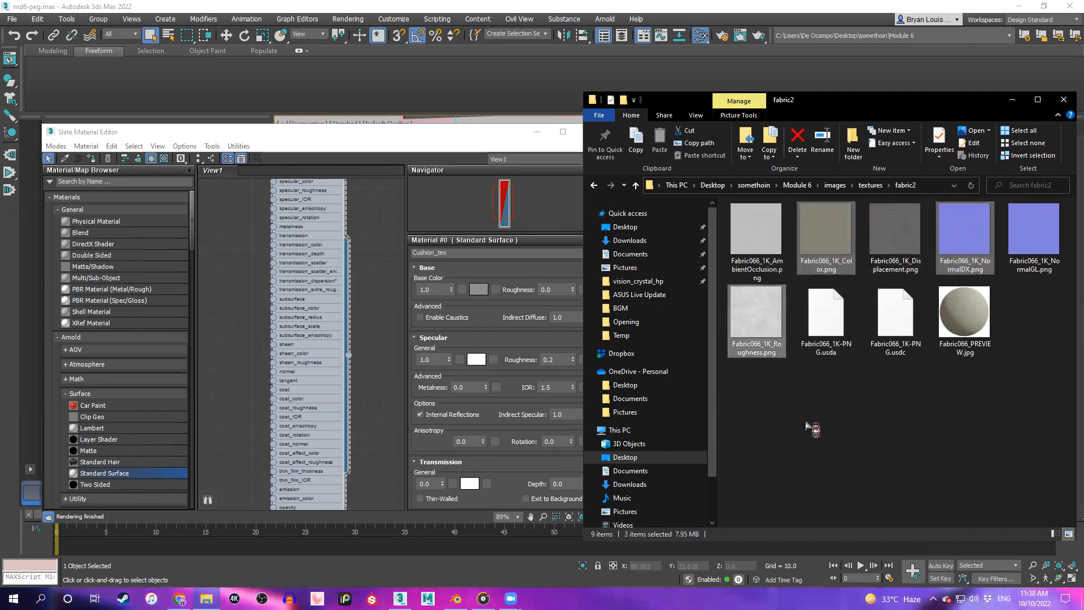
left_click(810, 427)
Frame the header and upper inputs of the Cushion_tex node in the Slate Material Editor and return to the fabric2 folder
scroll(384, 376, "up", 1)
middle_click_drag(276, 342, 306, 417)
scroll(306, 418, "up", 1)
scroll(306, 418, "down", 1)
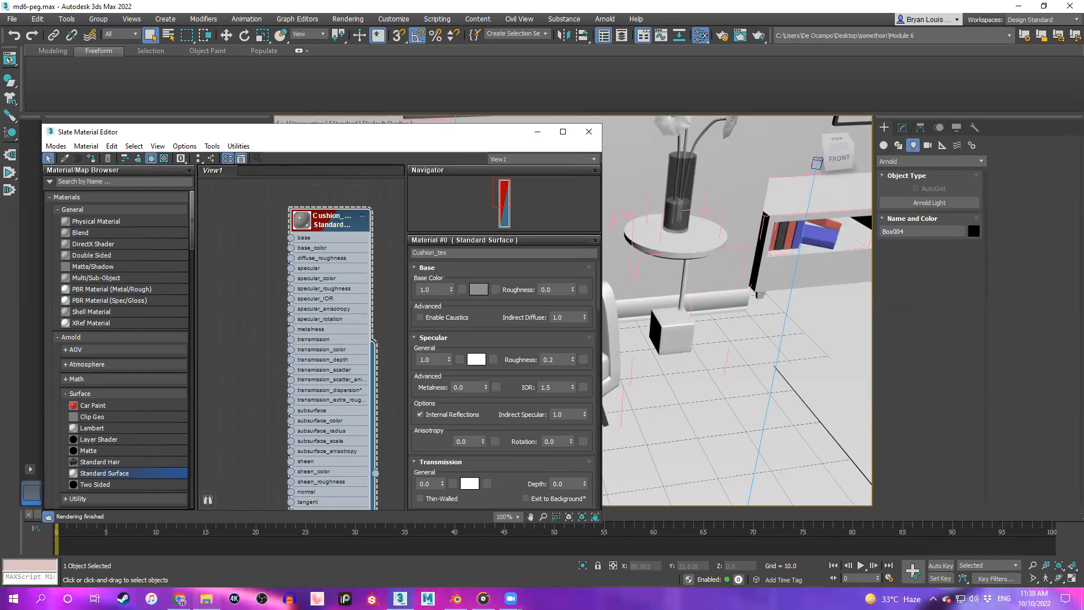
key("alt+Tab")
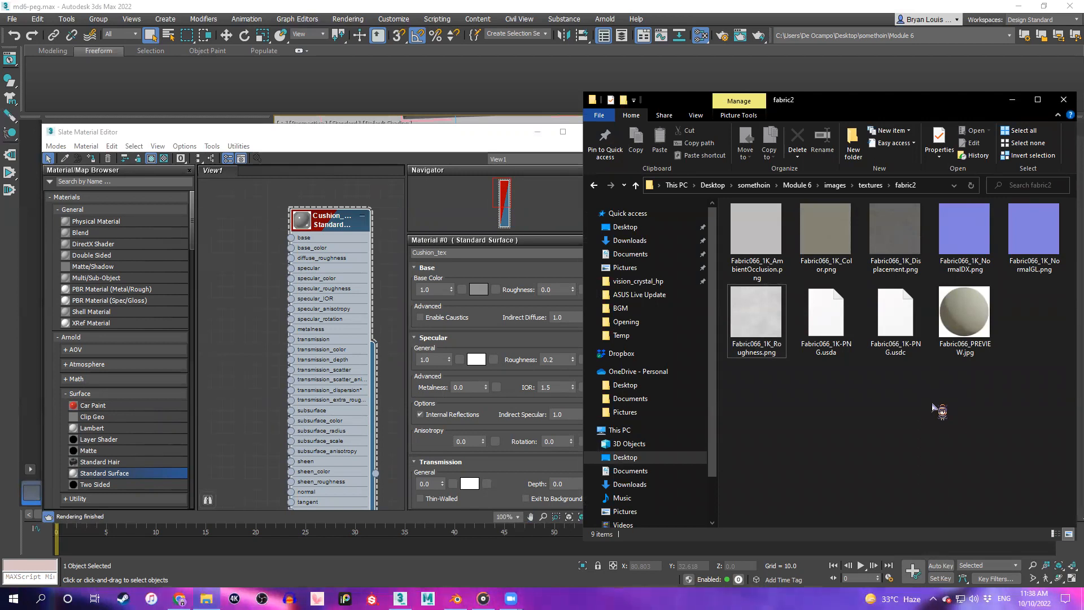
Reposition the Slate Material Editor so the Cushion_tex node and its parameters stay uncovered beside the fabric2 folder window
left_click(405, 148)
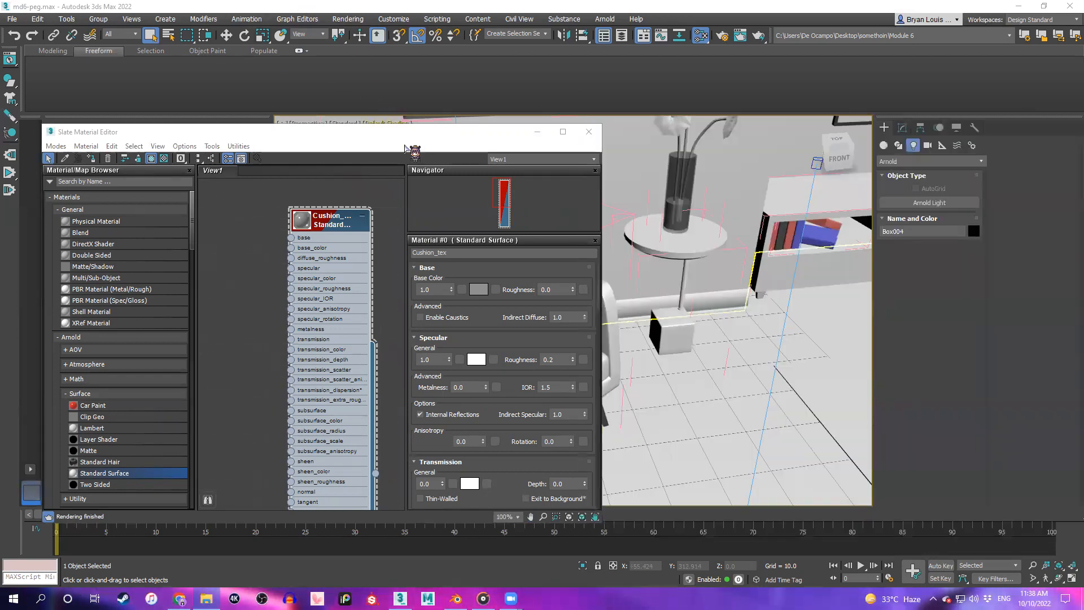
left_click_drag(405, 145, 350, 362)
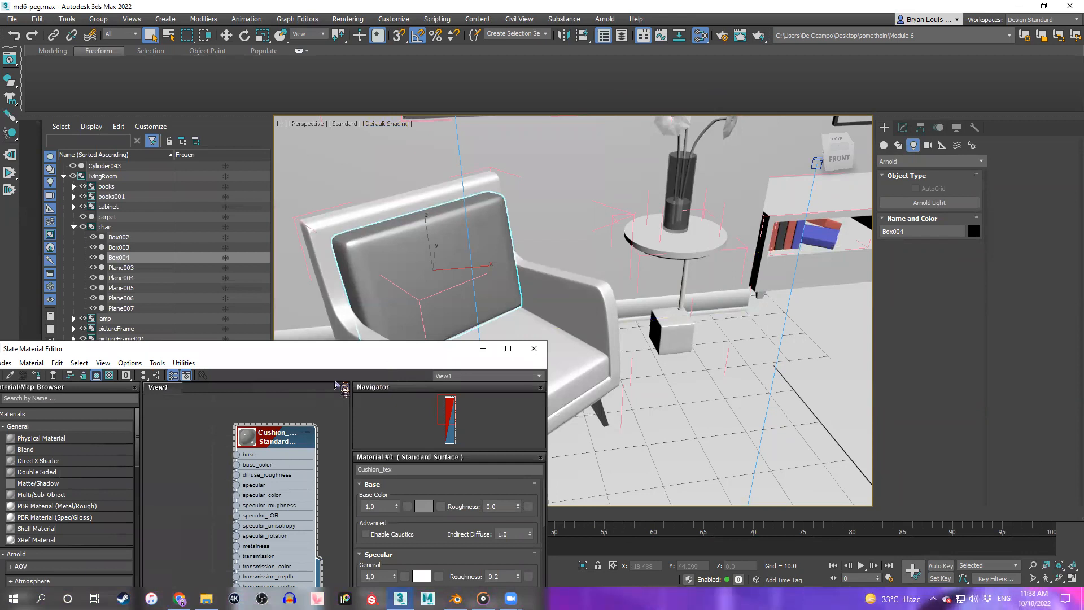
left_click_drag(378, 342, 888, 128)
middle_click_drag(472, 332, 438, 336)
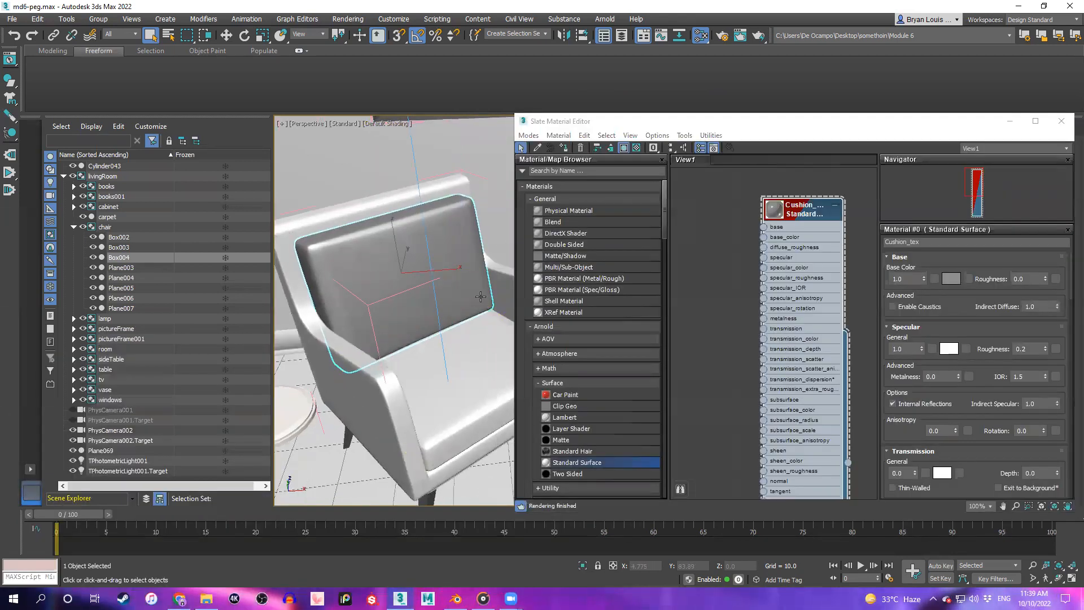
left_click(206, 598)
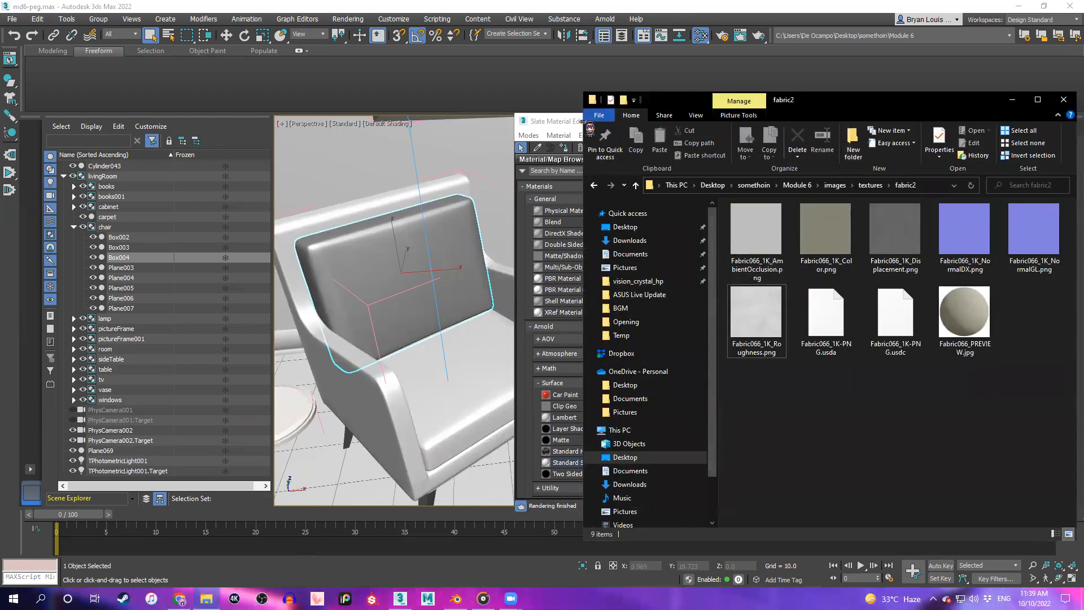
left_click(525, 131)
left_click_drag(525, 131, 9, 136)
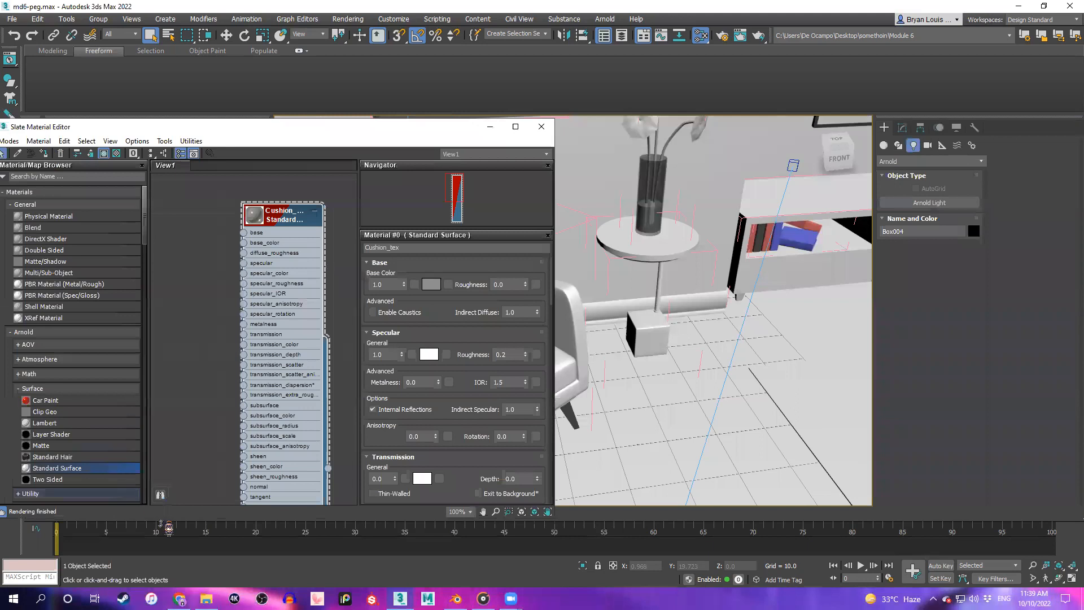
left_click(207, 598)
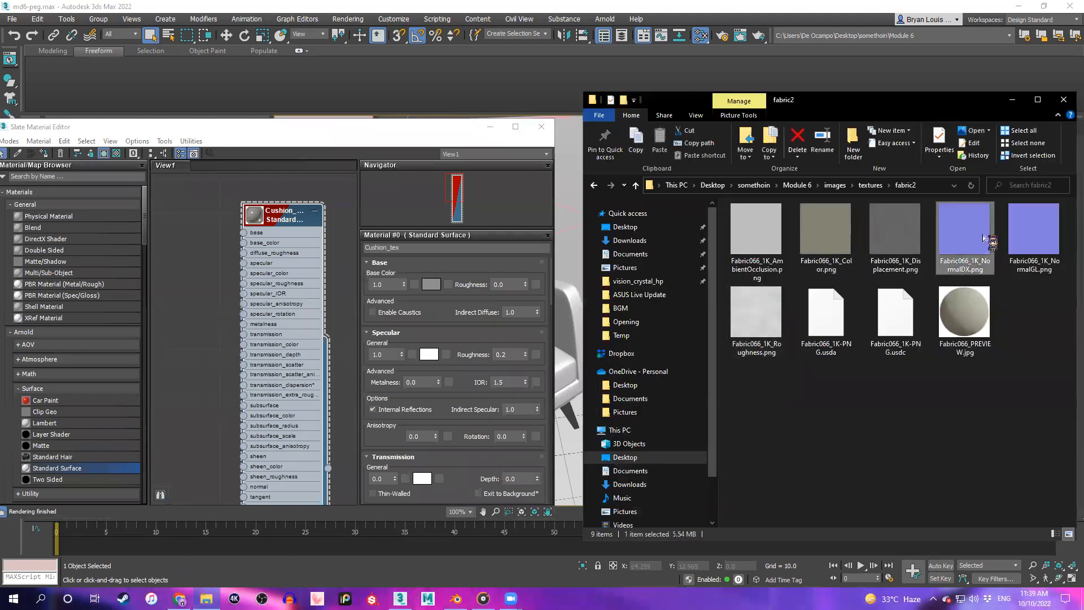
Bring Fabric066_1K_Color.png from the fabric2 folder into the Slate material view as a bitmap node beside Cushion_tex
left_click(756, 316)
left_click(1034, 232)
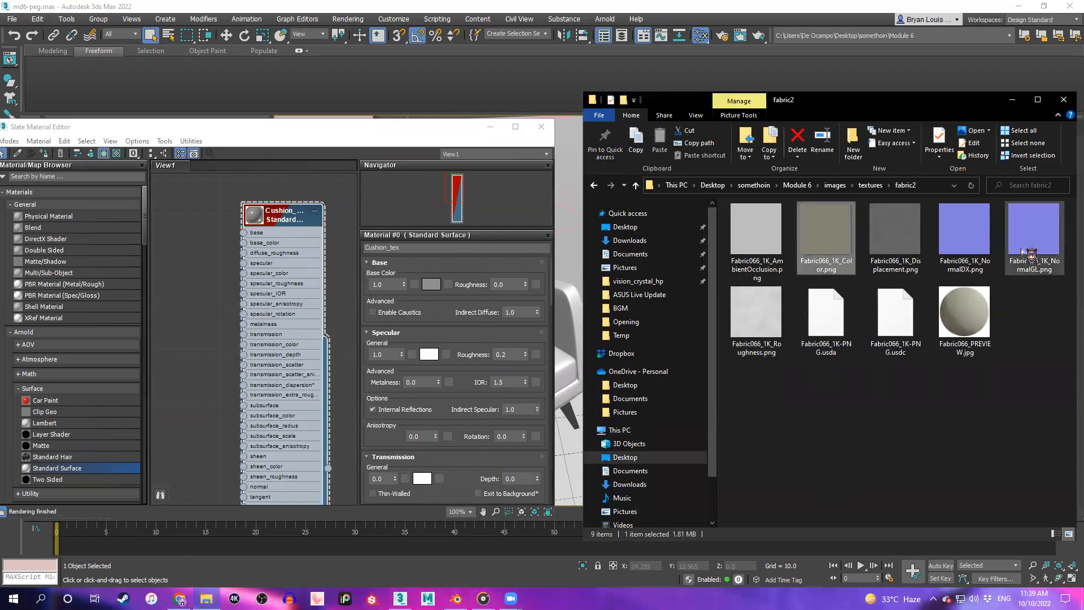
left_click(964, 231)
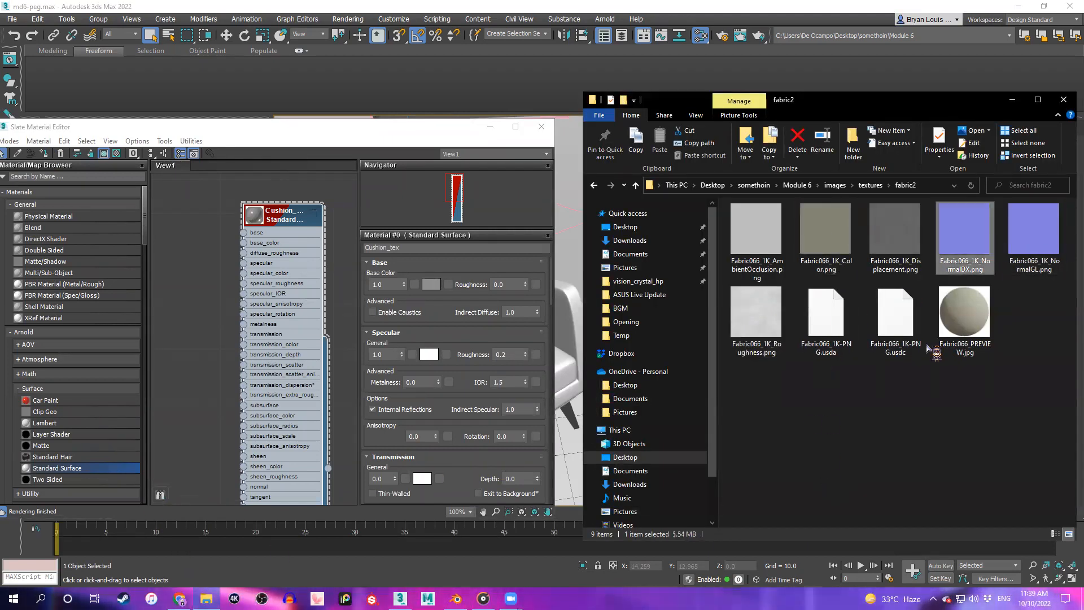
left_click(834, 240)
left_click_drag(595, 306, 369, 195)
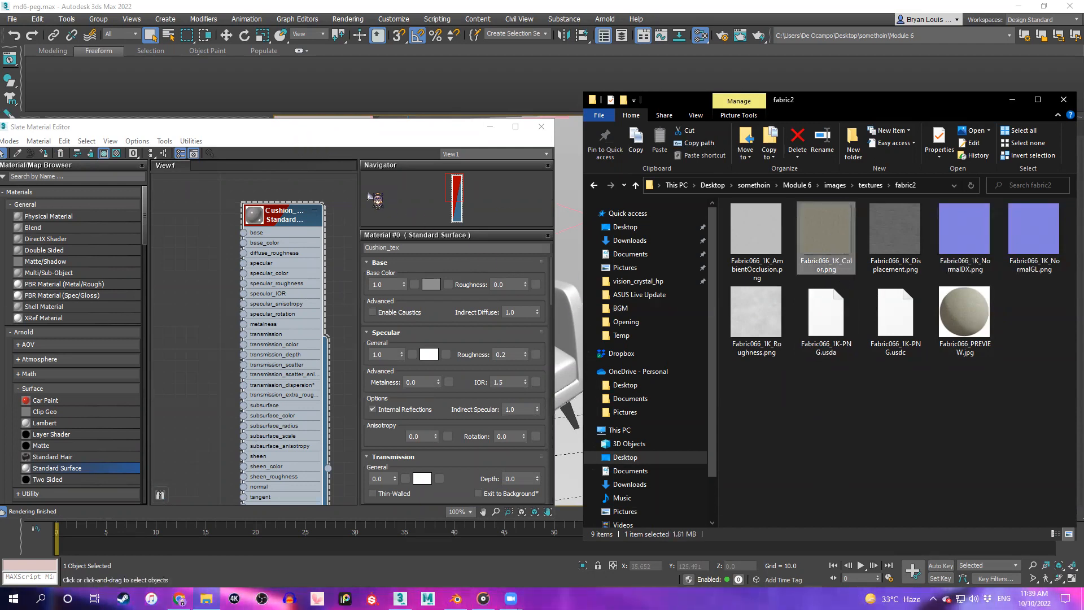
left_click_drag(342, 141, 496, 236)
left_click_drag(302, 275, 176, 244)
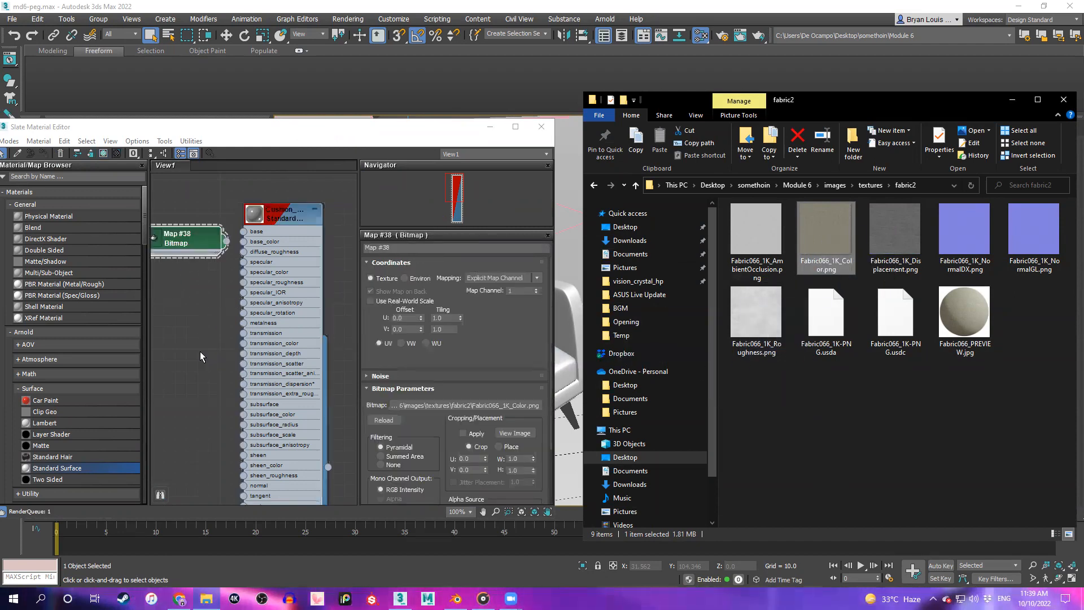
Connect the Fabric066 color bitmap to the base_color input of Cushion_tex, with the Slate Material Editor moved clear of the armchair
middle_click_drag(201, 355, 228, 375)
mouse_move(215, 278)
left_mouse_down()
mouse_move(205, 277)
mouse_move(219, 271)
left_mouse_up()
left_click_drag(304, 134, 839, 124)
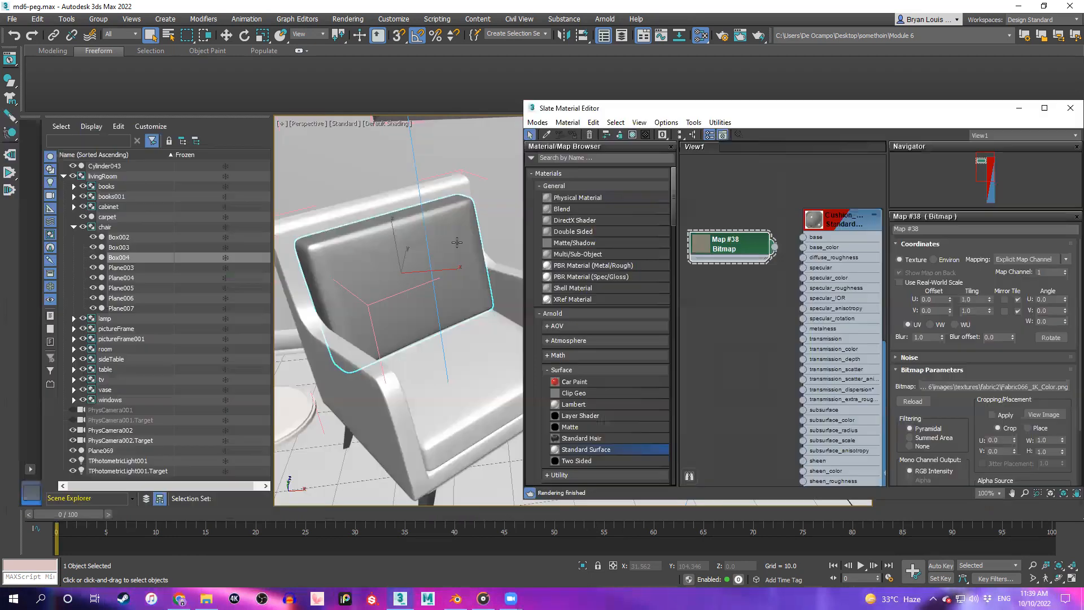
middle_click_drag(395, 305, 371, 312, "alt")
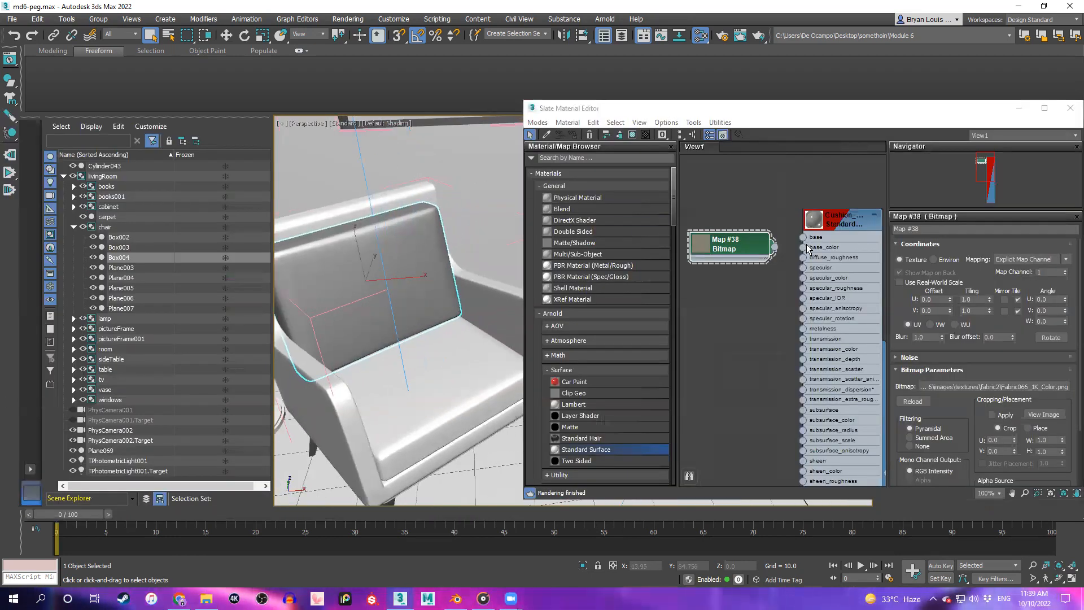
left_click(748, 254)
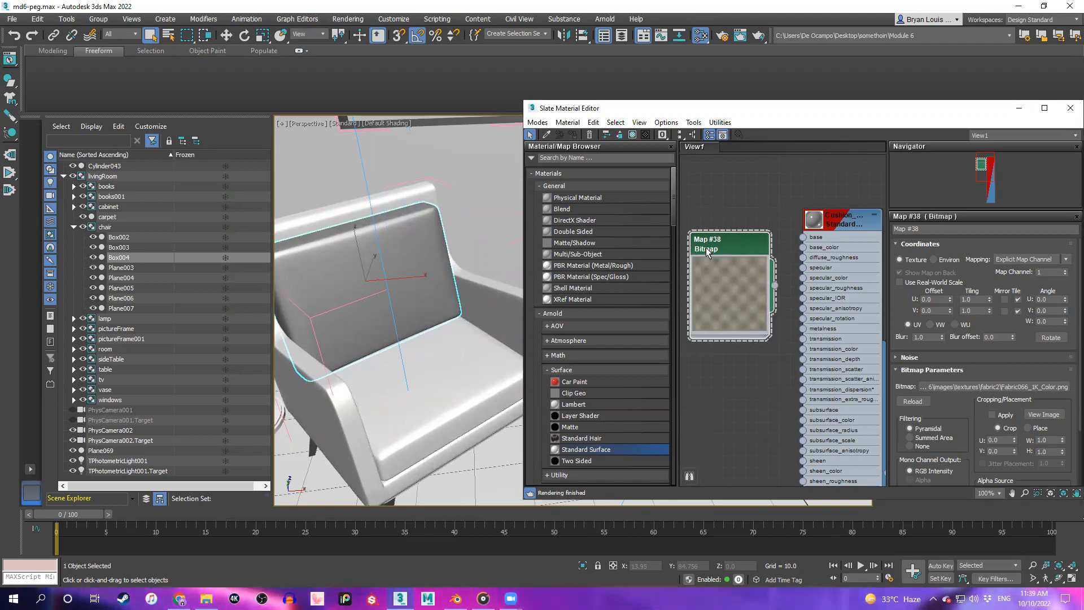
double_click(726, 283)
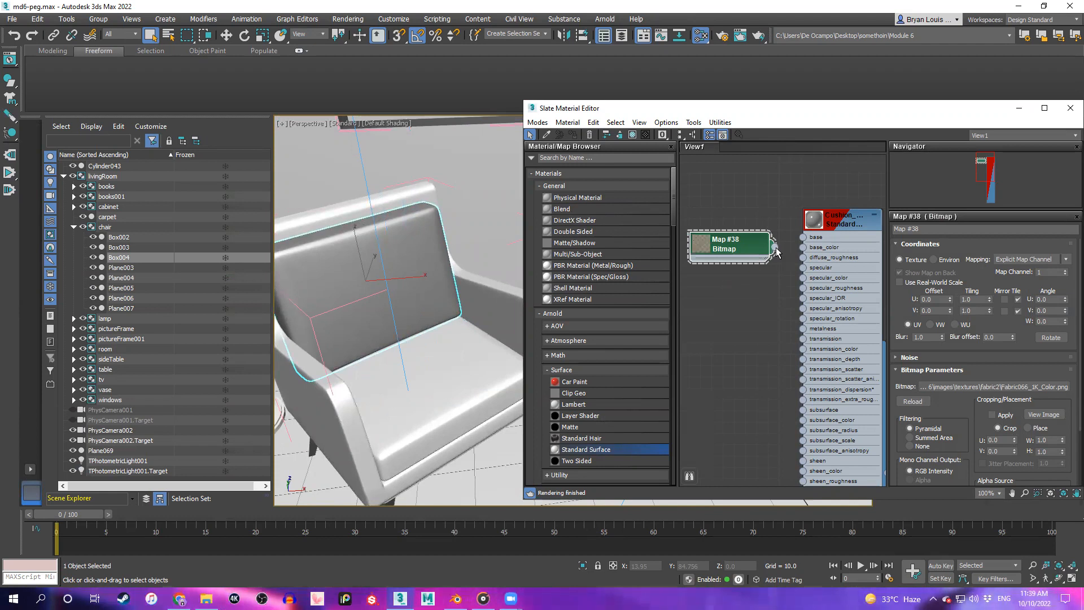
left_click_drag(750, 249, 806, 254)
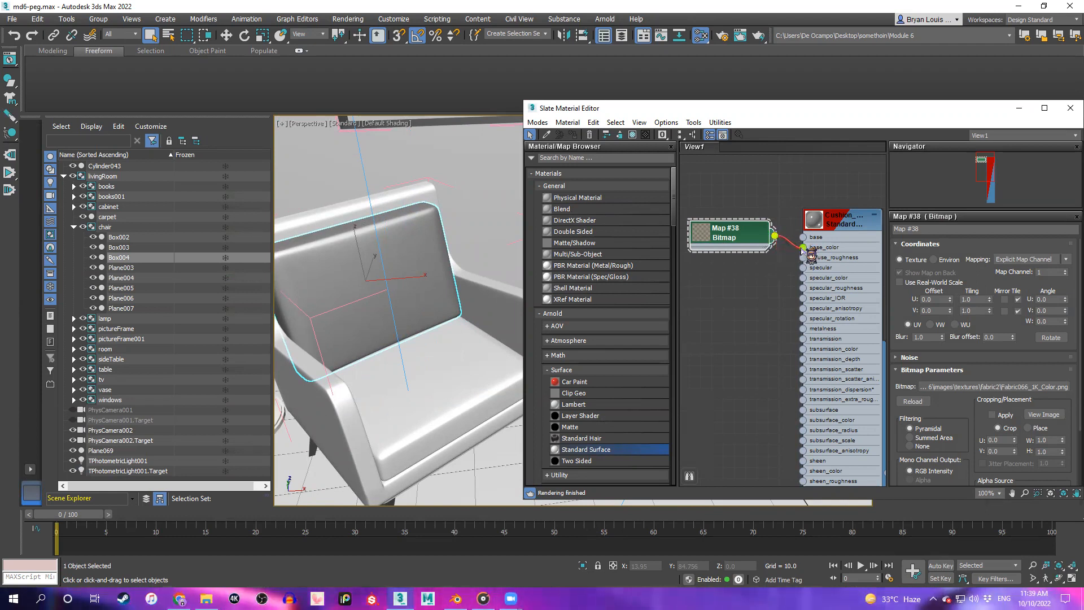
left_click_drag(812, 256, 801, 249)
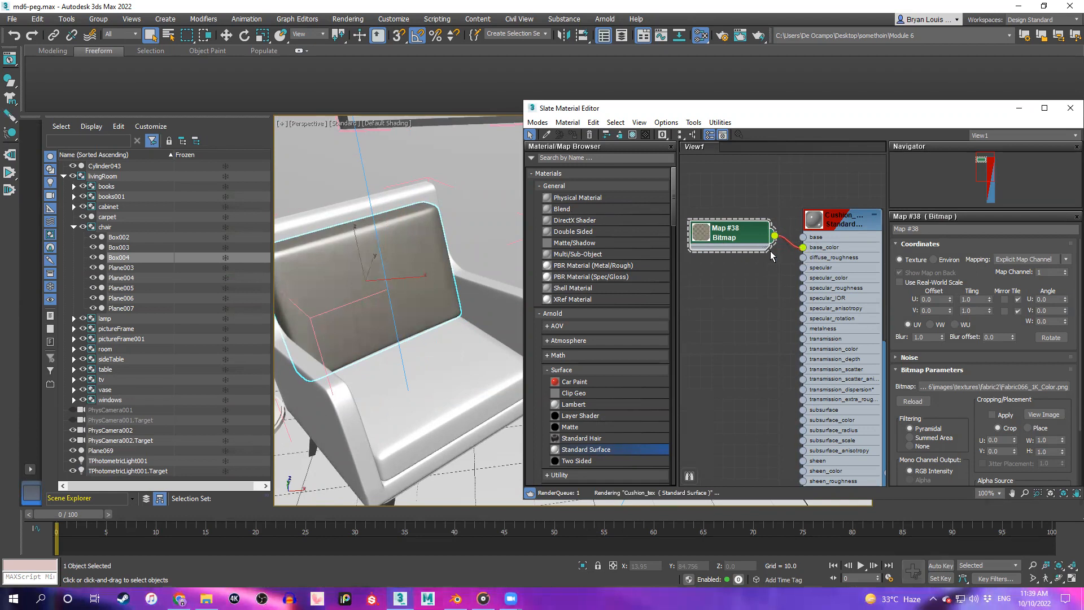
Inspect the fabric texture on the armchair's back cushion and display the modifier stack of Box004
scroll(393, 322, "up", 10)
scroll(394, 323, "down", 3)
middle_click_drag(405, 322, 471, 306, "alt")
scroll(470, 307, "down", 5)
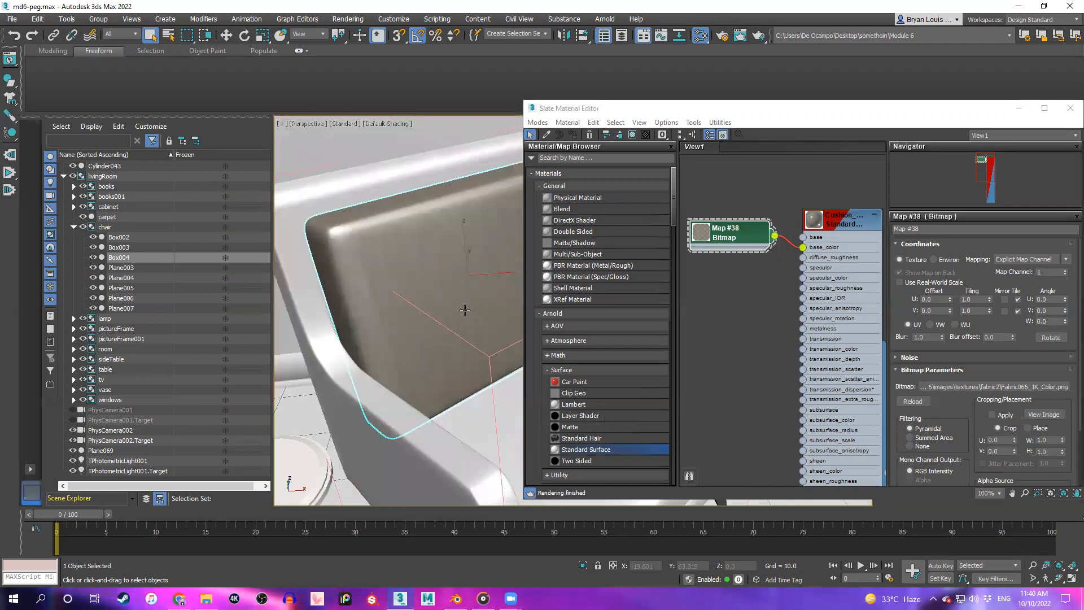
left_click_drag(827, 108, 819, 376)
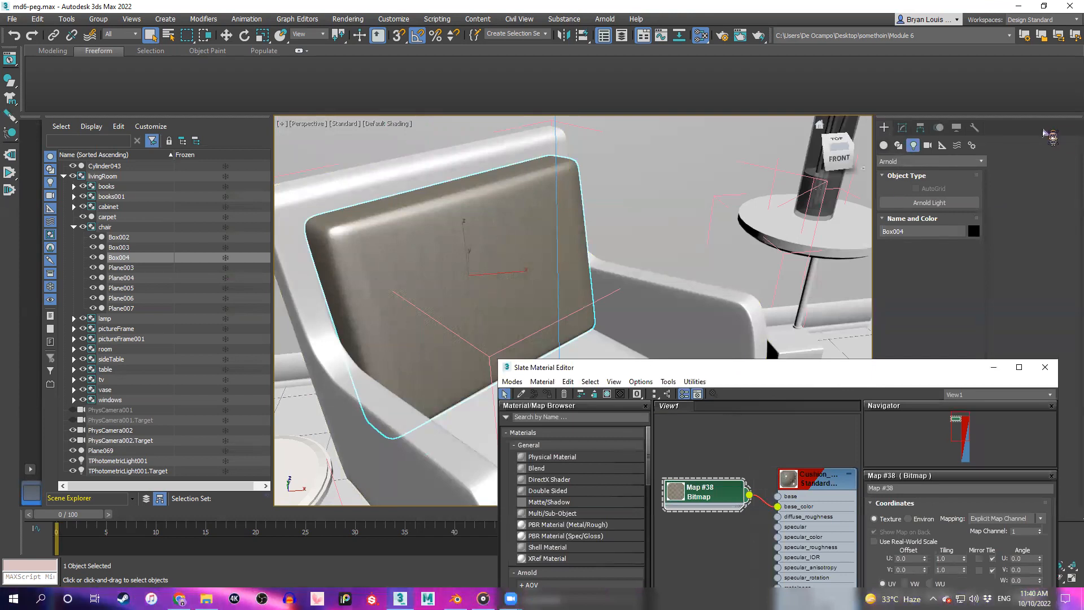
left_click(906, 128)
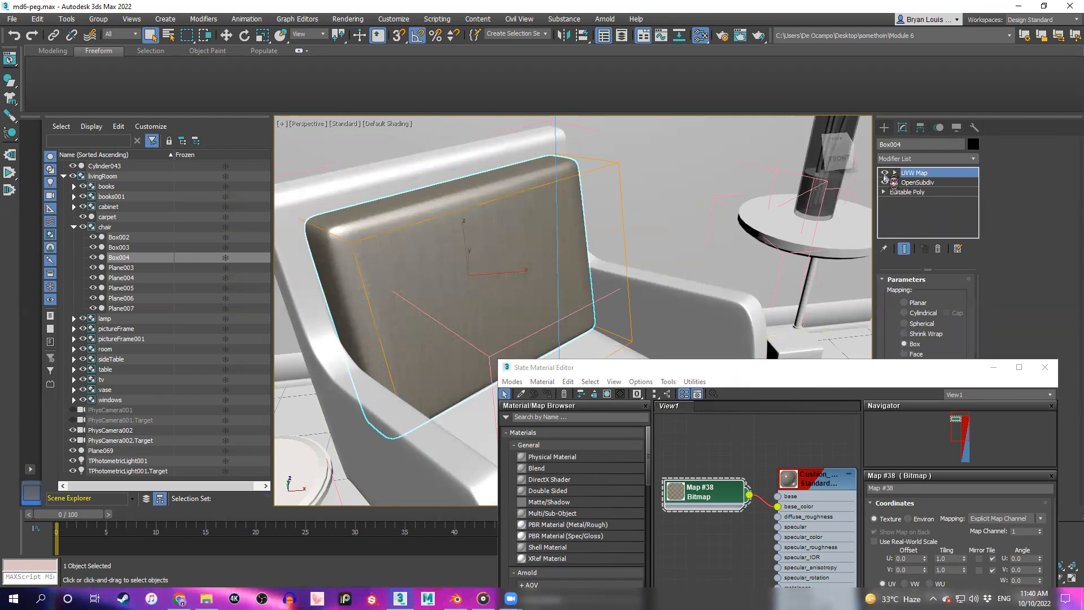
Check the cushion's side texture and delete the existing UVW Map modifier from Box004
scroll(355, 265, "up", 3)
middle_click_drag(365, 260, 522, 211, "alt")
scroll(547, 194, "down", 2)
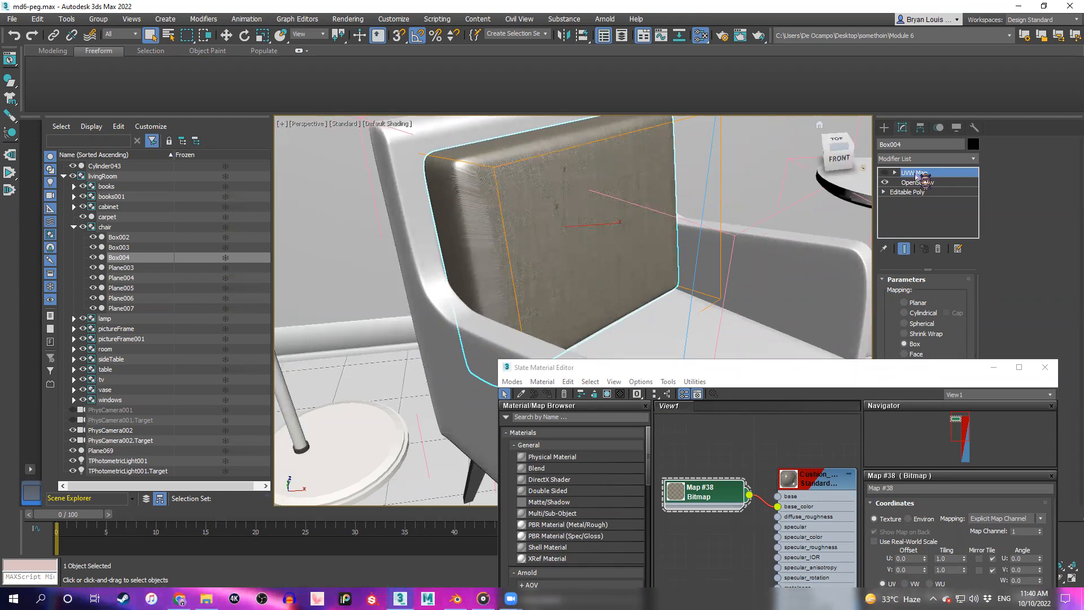
right_click(915, 176)
left_click(926, 188)
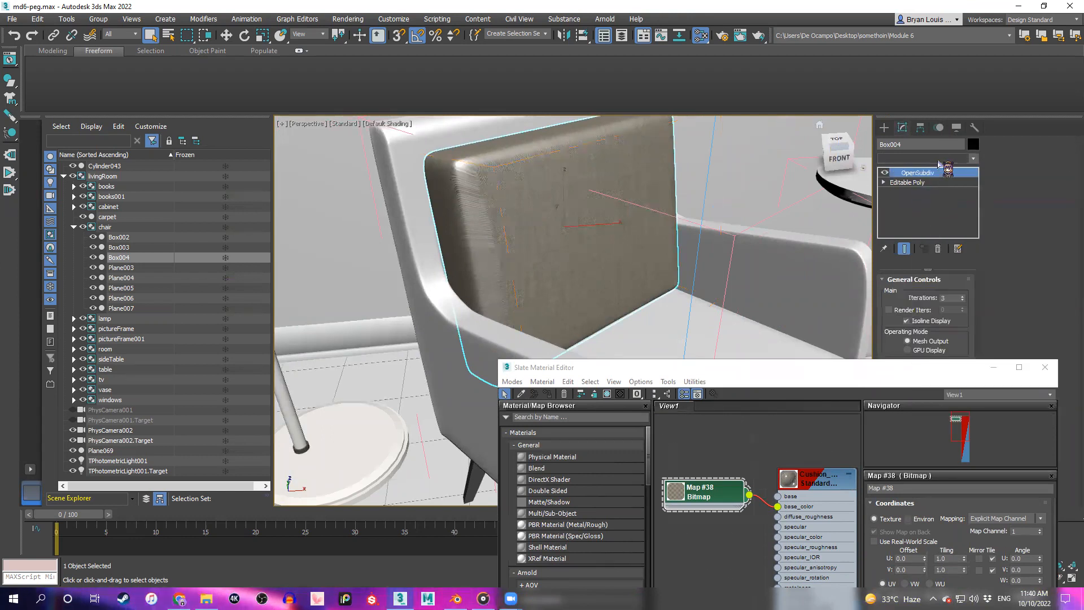
Add a new UVW Map modifier above OpenSubdiv on the back cushion Box004
left_click(940, 158)
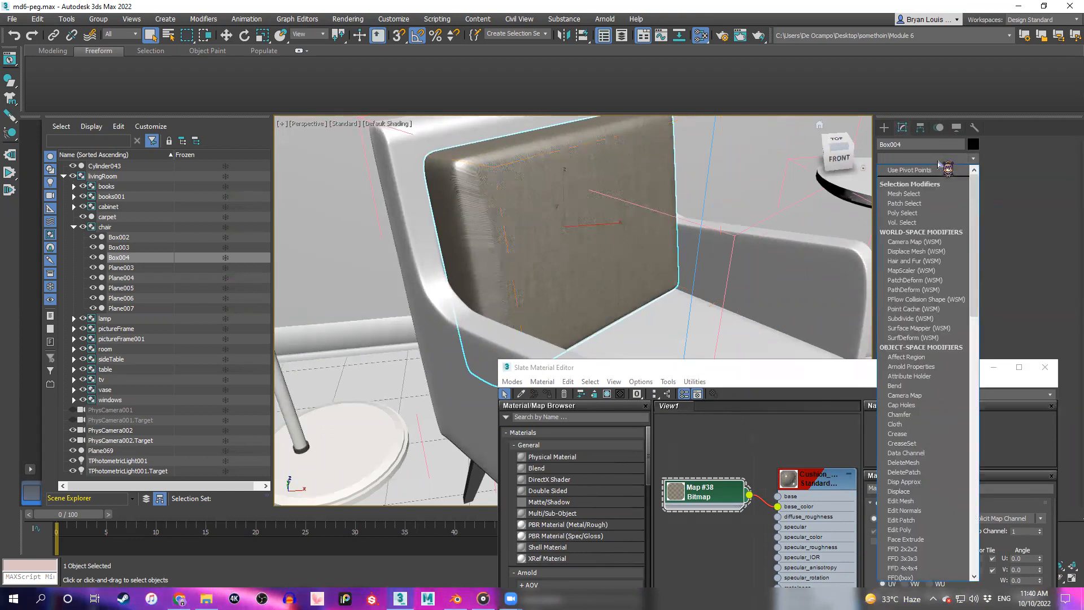
left_click(949, 161)
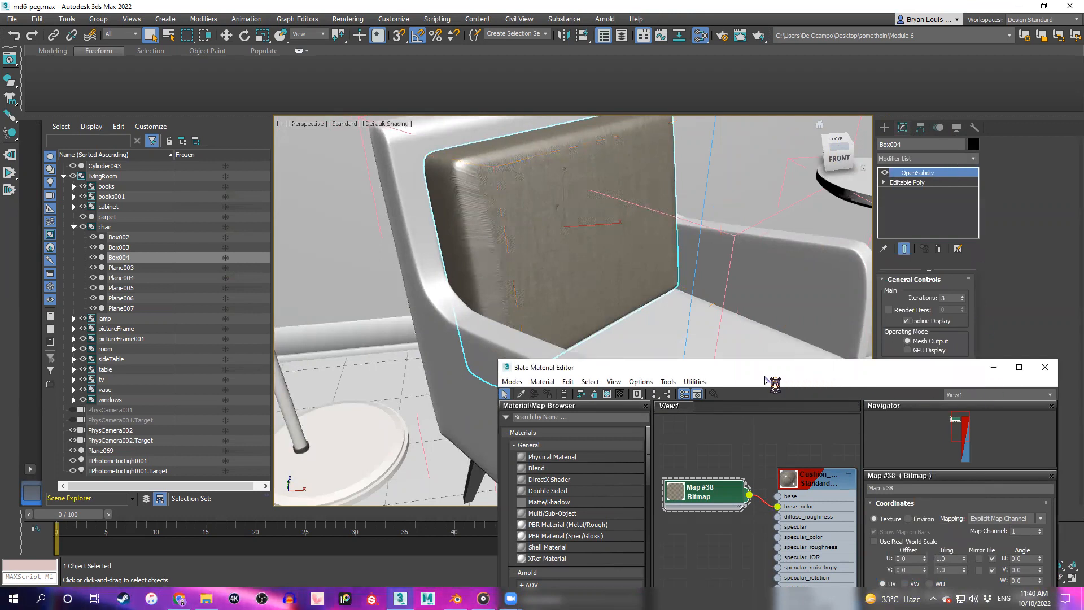
left_click_drag(776, 372, 742, 374)
left_click(964, 153)
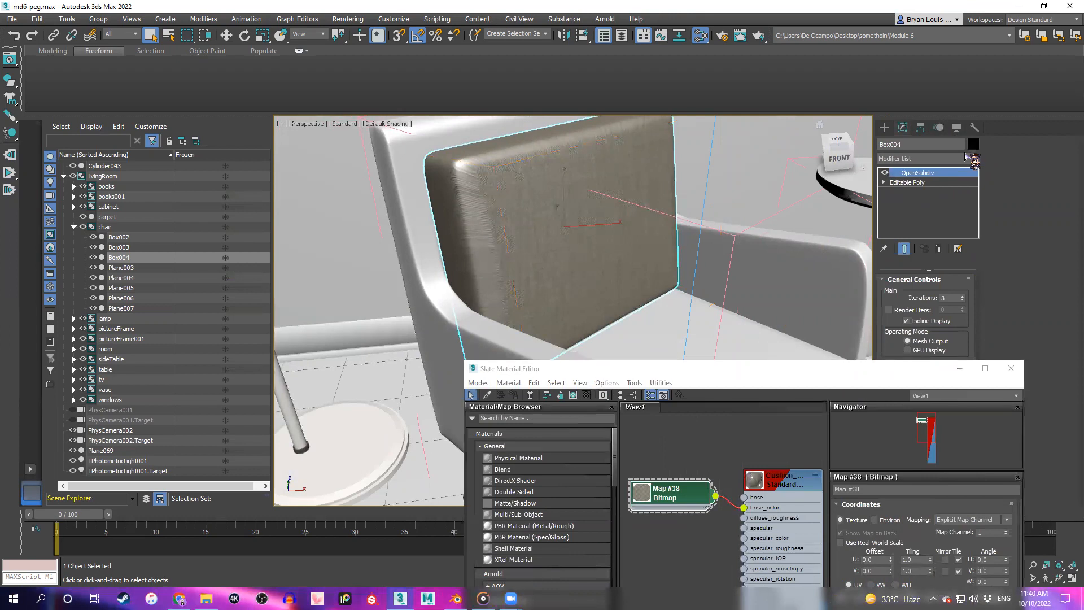
left_click(972, 158)
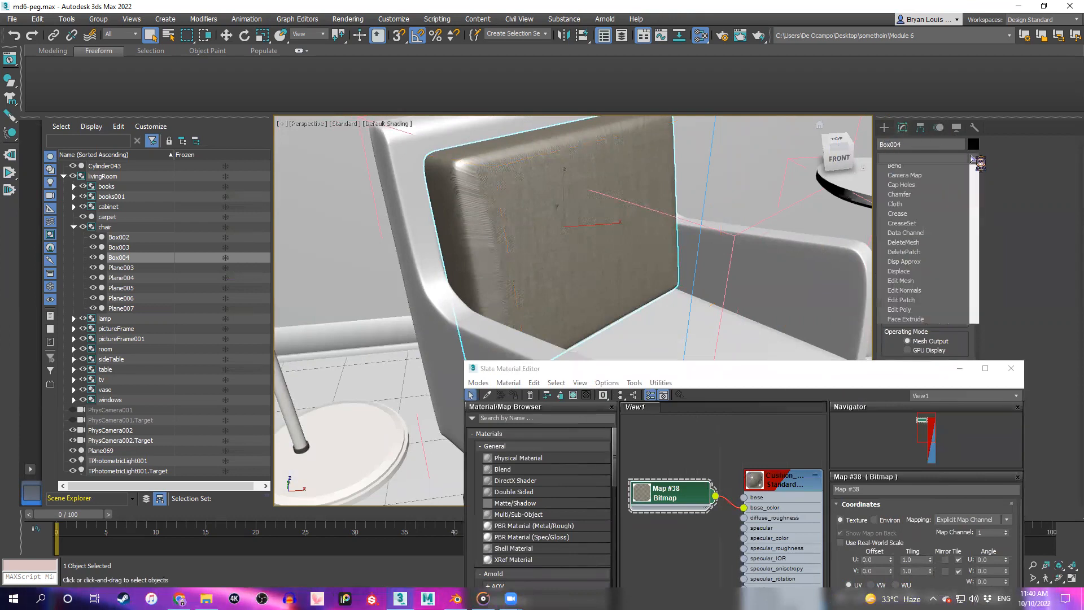
type("uvw")
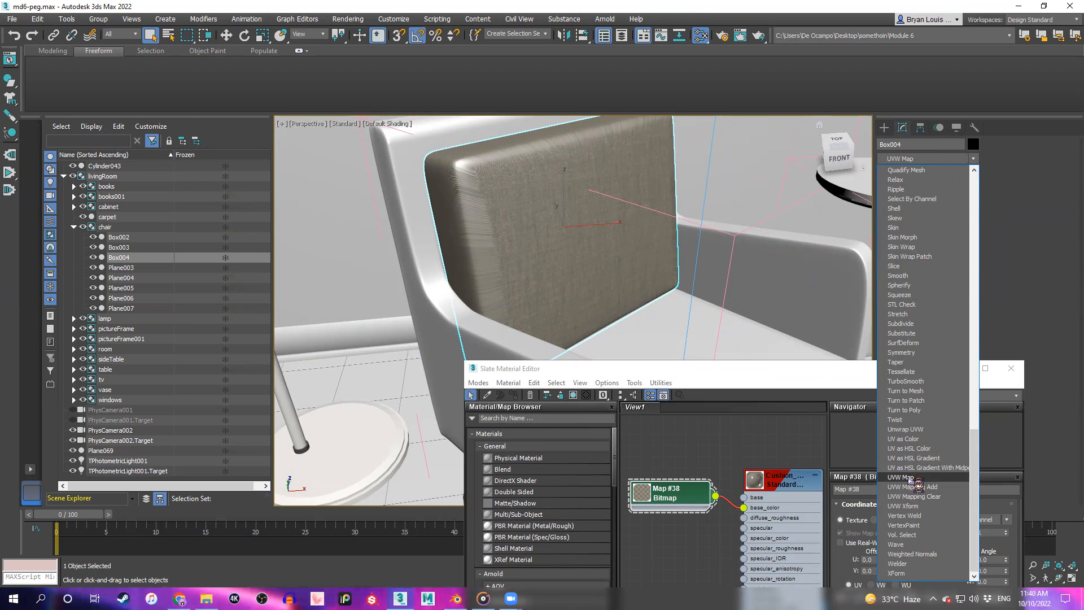
left_click(910, 477)
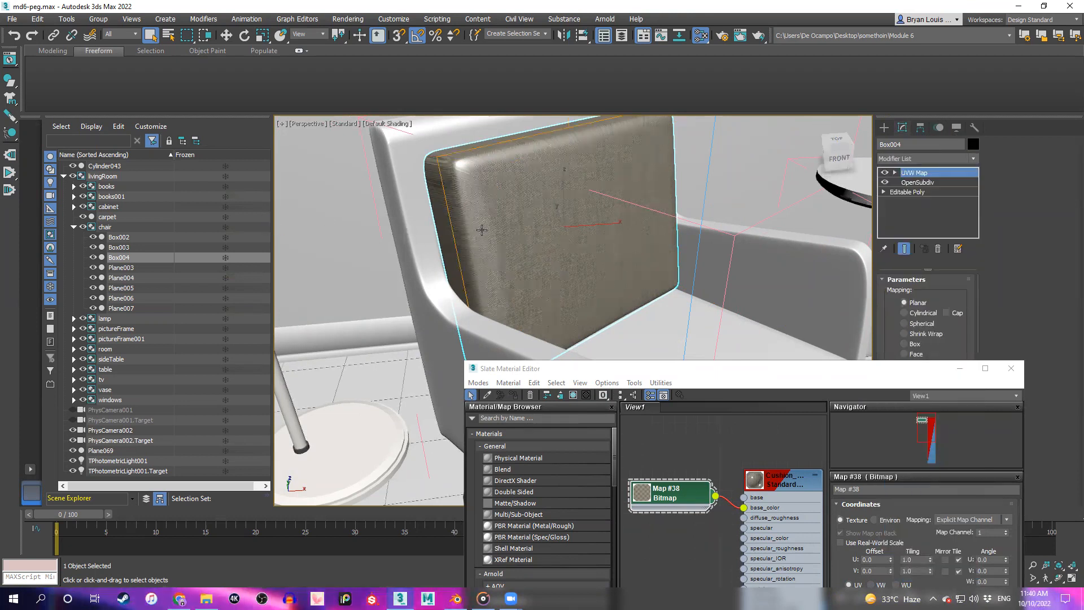
Close the Slate Material Editor and examine the planar-mapped fabric on the front and sides of the back cushion
scroll(489, 189, "up", 3)
middle_click_drag(489, 188, 533, 194, "alt")
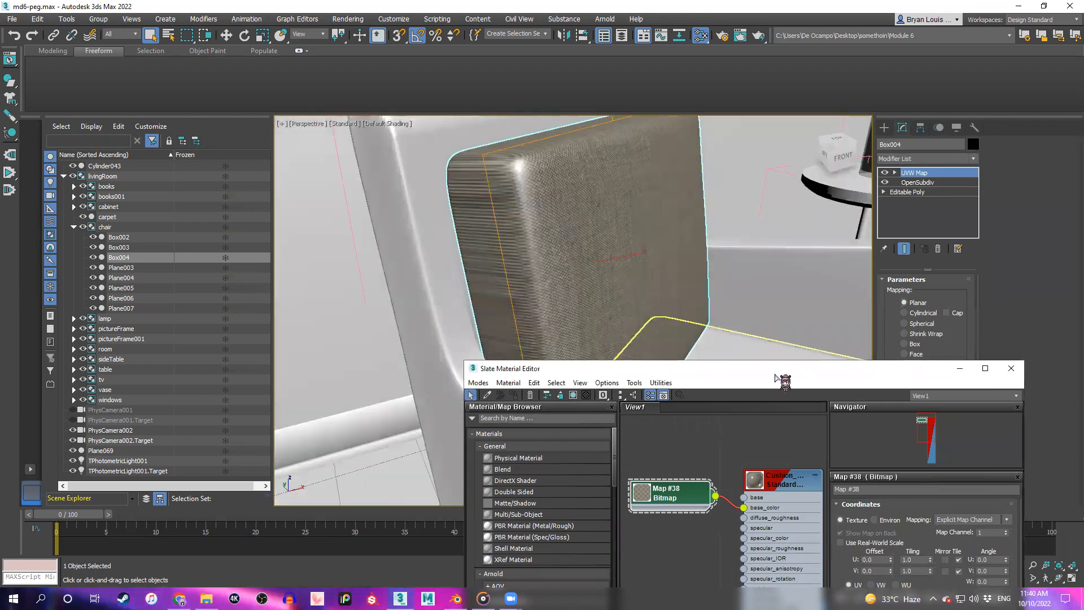
key("m")
middle_click_drag(733, 350, 663, 306, "alt")
middle_click_drag(644, 170, 524, 237, "alt")
middle_click_drag(543, 277, 793, 306, "alt")
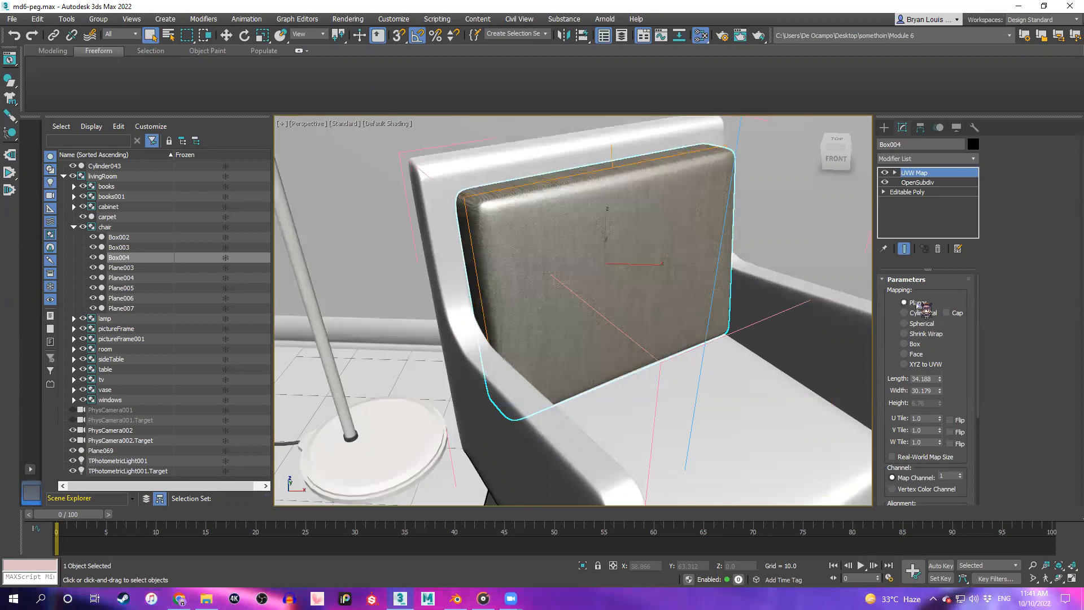
Switch Box004's UVW mapping to Box and set its gizmo length to 37.264 and width to 30.783
left_click(915, 343)
middle_click_drag(536, 249, 609, 254, "alt")
scroll(606, 247, "up", 2)
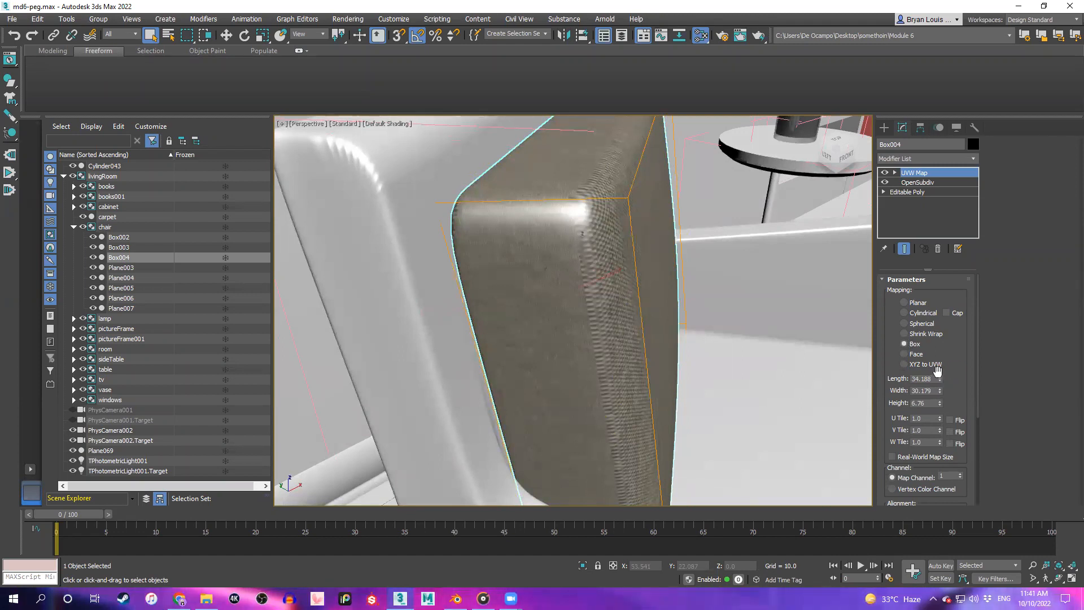
left_click_drag(950, 382, 939, 386)
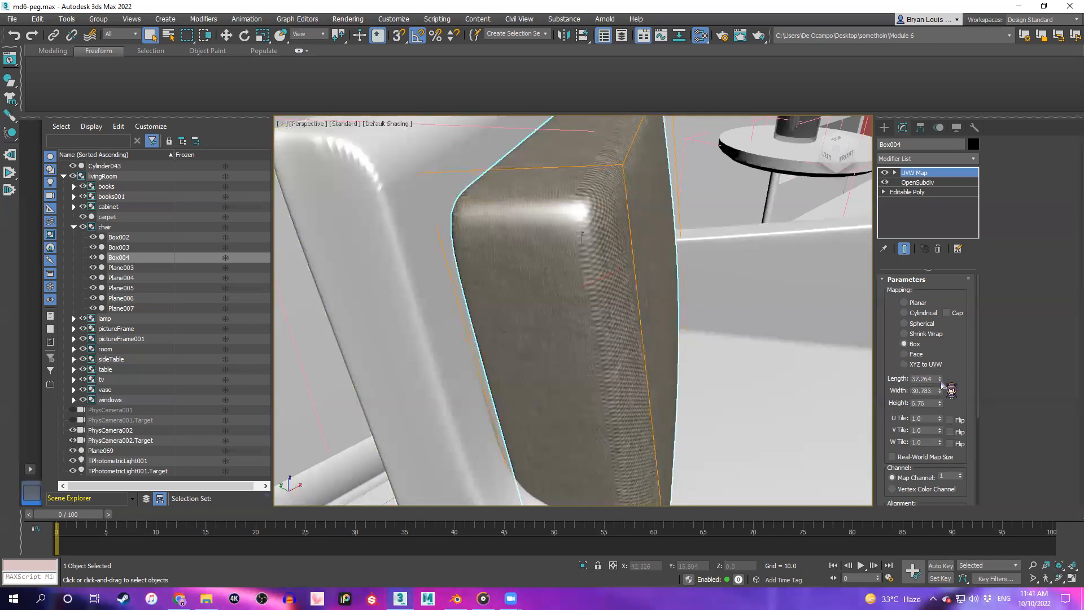
Set the box mapping height on Box004 to 59.343 and check the weave on the cushion's front and sides
left_click_drag(940, 403, 973, 192)
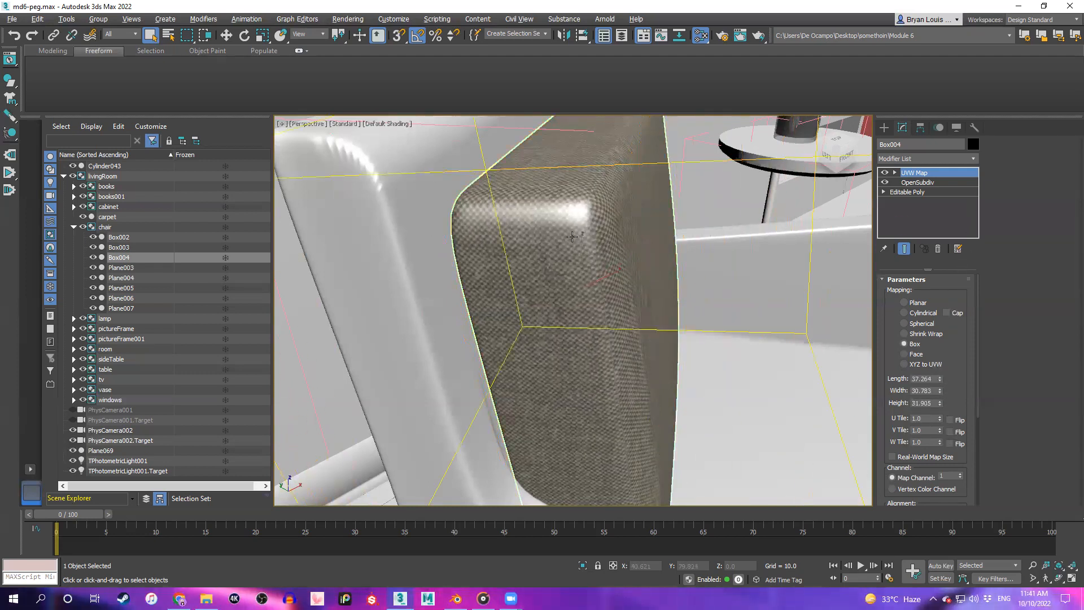
scroll(554, 237, "up", 2)
middle_click_drag(555, 237, 383, 239, "alt")
mouse_move(938, 405)
left_mouse_down()
mouse_move(935, 457)
mouse_move(927, 369)
mouse_move(930, 385)
left_mouse_up()
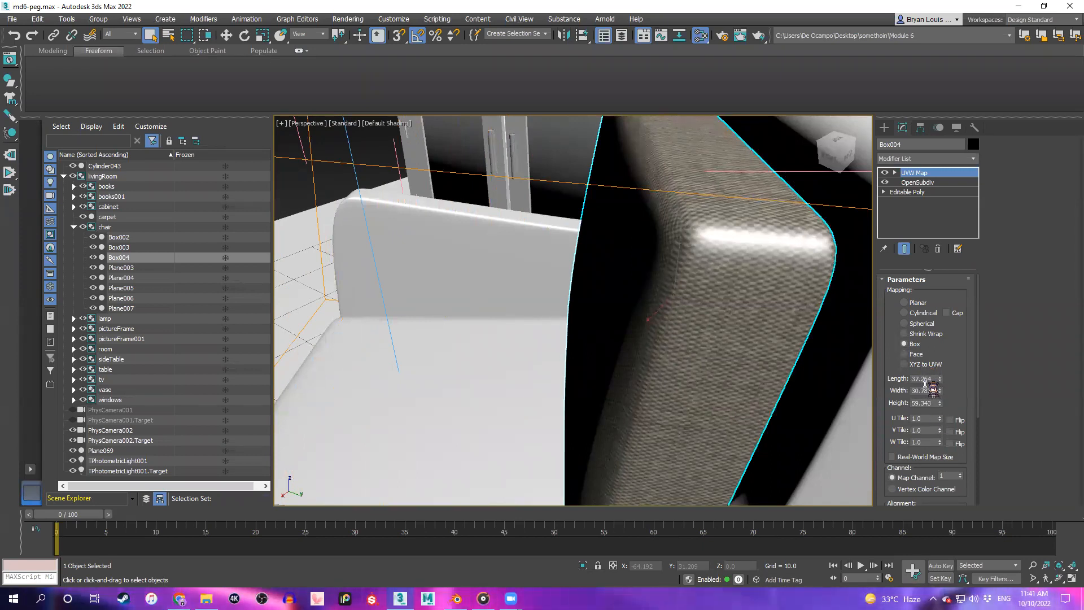
scroll(611, 305, "up", 2)
middle_click_drag(612, 304, 606, 346, "alt")
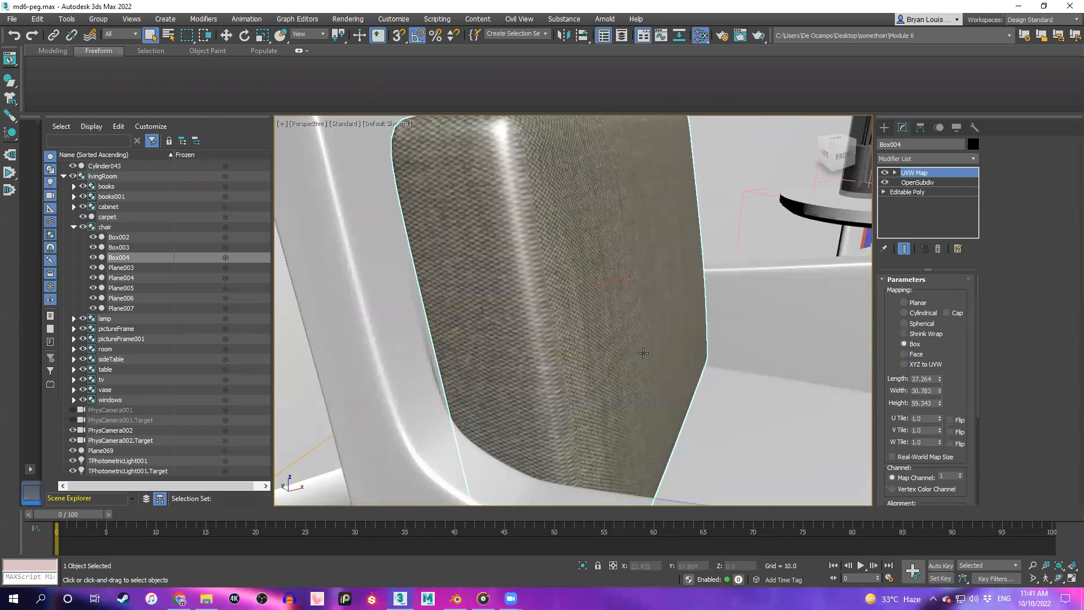
middle_click_drag(643, 353, 609, 345, "alt")
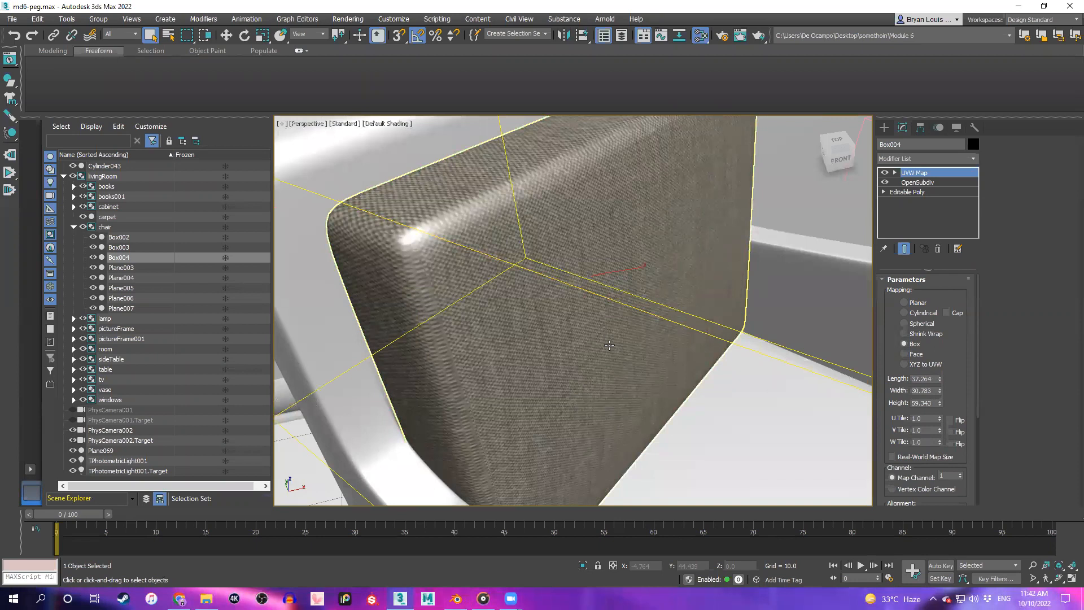
middle_click_drag(630, 336, 621, 316, "alt")
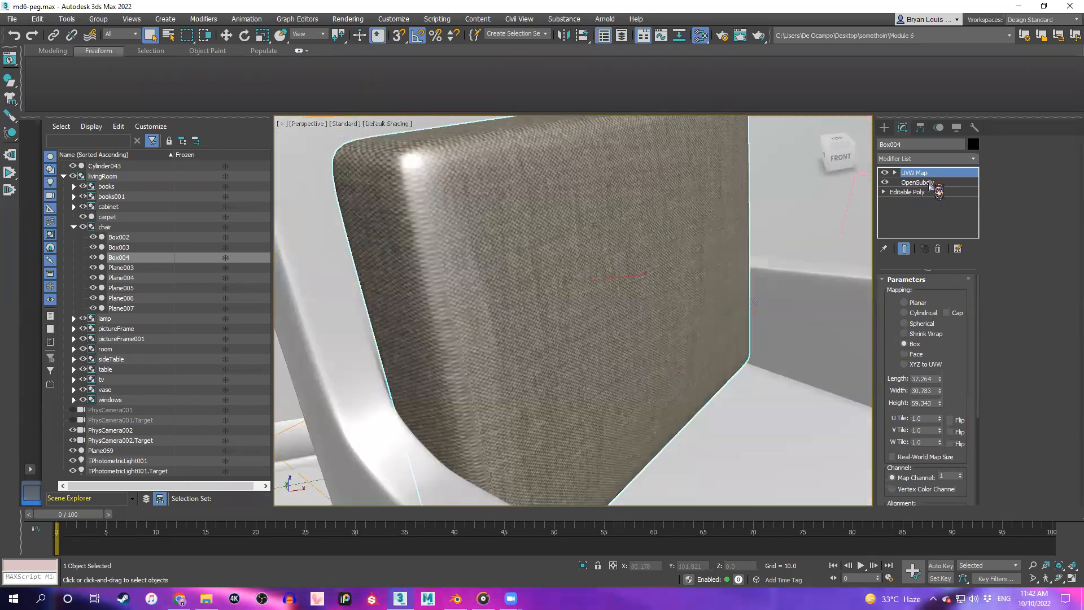
Assign the Cushion_tex material to the seat cushion Box003 and check its fabric from several angles
middle_click_drag(559, 271, 604, 370, "alt")
left_click(605, 370)
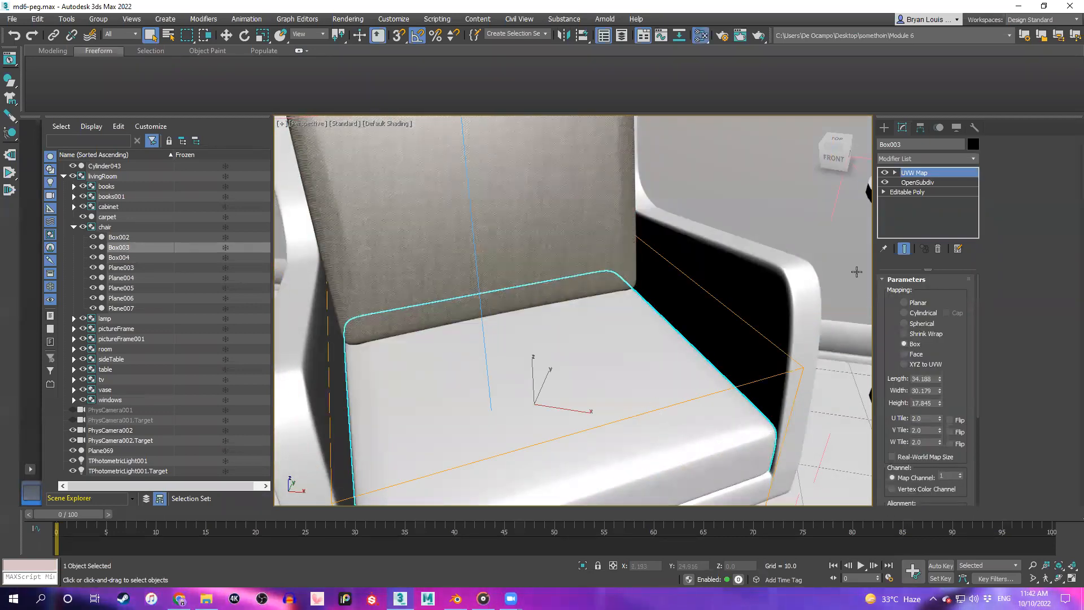
left_click(701, 35)
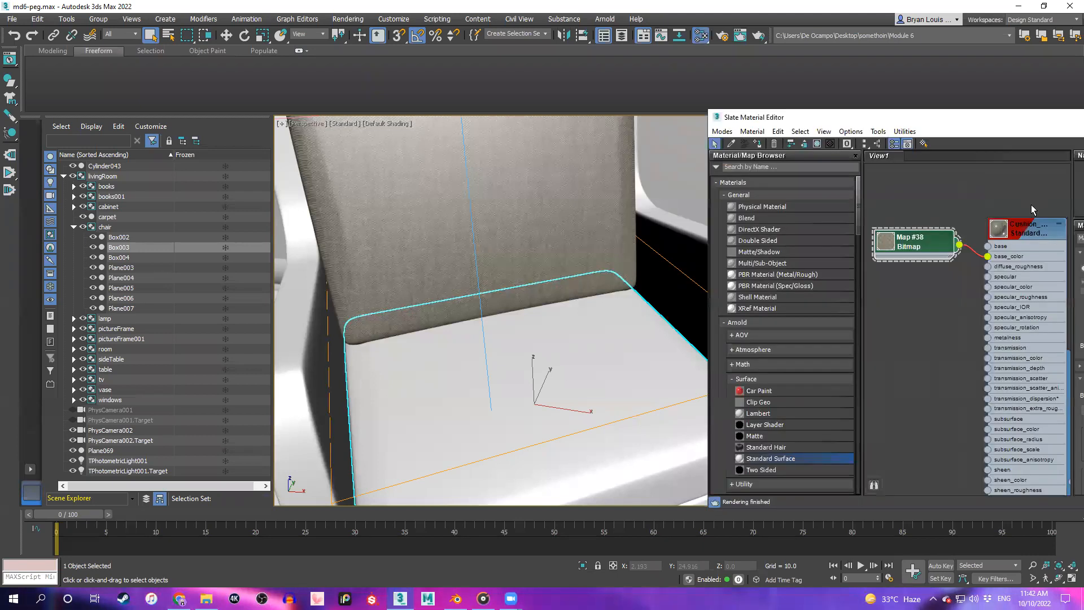
left_click_drag(1036, 475, 530, 432)
middle_click_drag(574, 402, 520, 280, "alt")
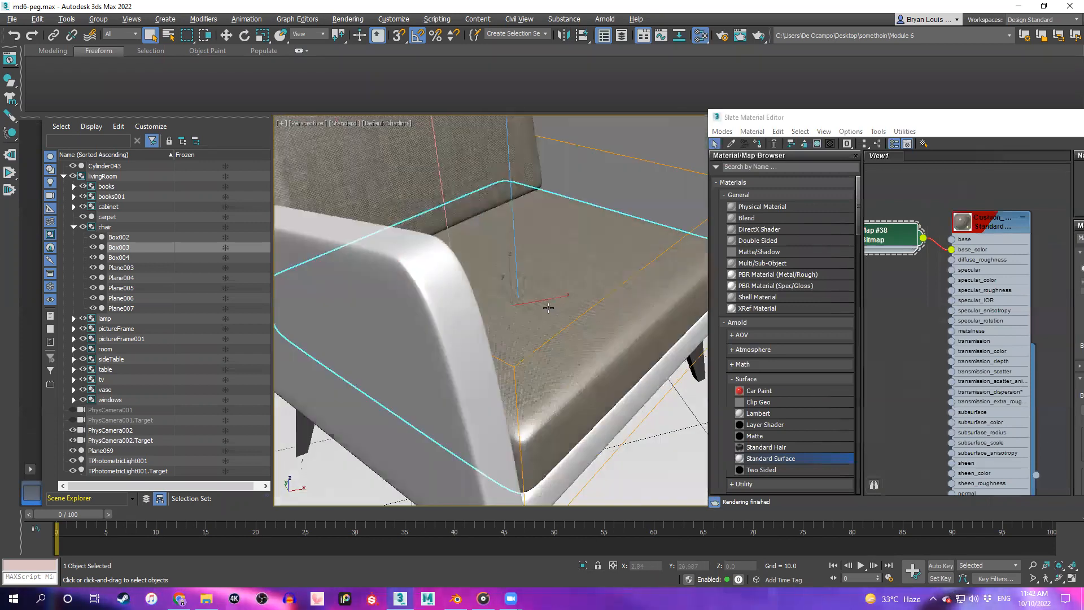
scroll(593, 345, "up", 3)
scroll(593, 345, "down", 5)
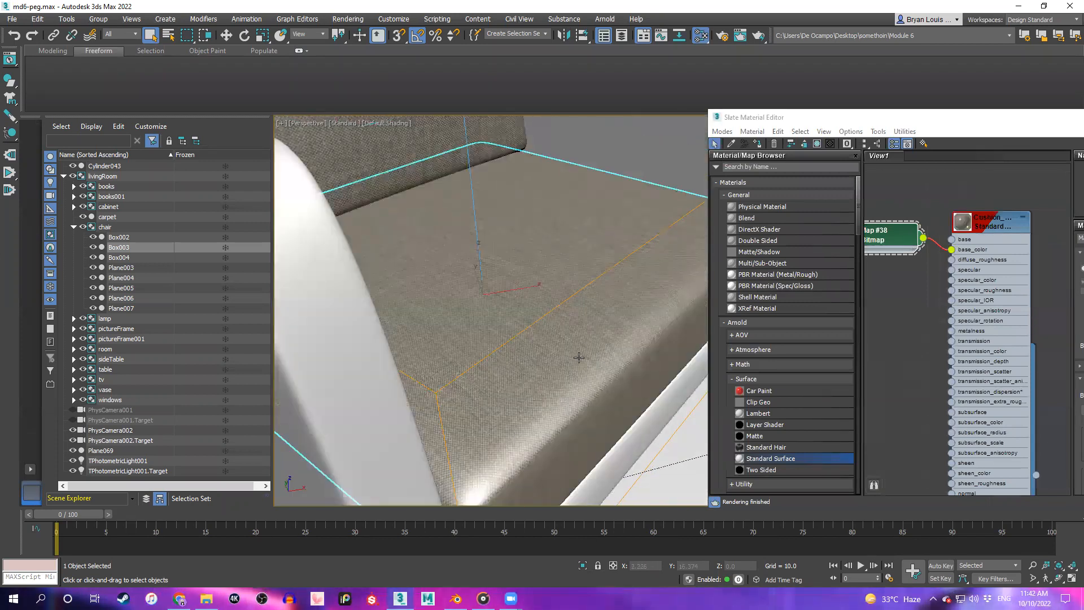
middle_click_drag(530, 335, 666, 294, "alt")
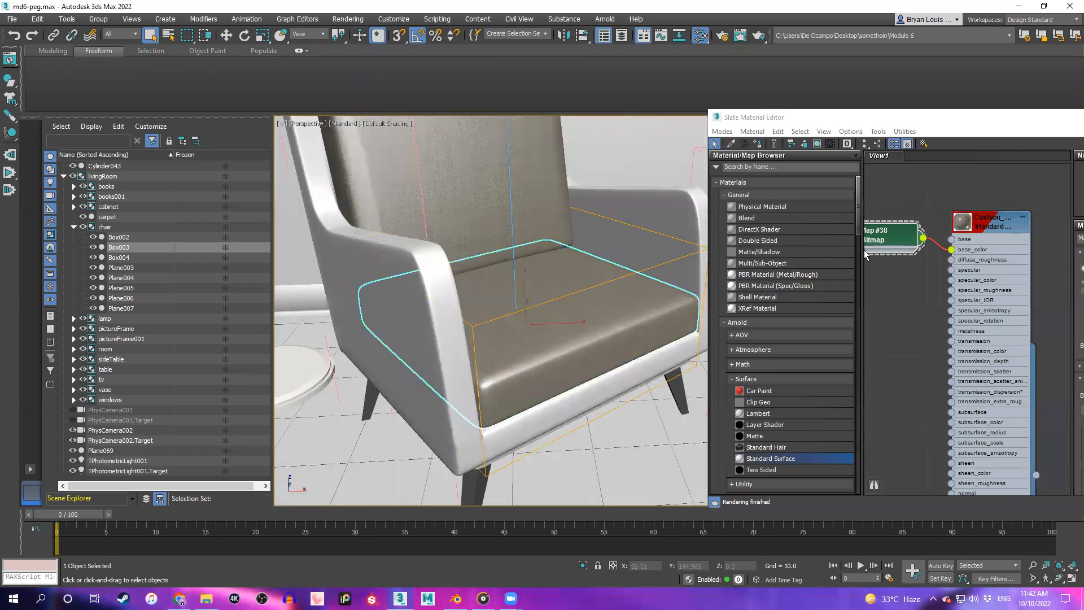
Maximize the Slate Material Editor and frame the Cushion_tex material together with its colour bitmap node
left_click_drag(959, 125, 675, 144)
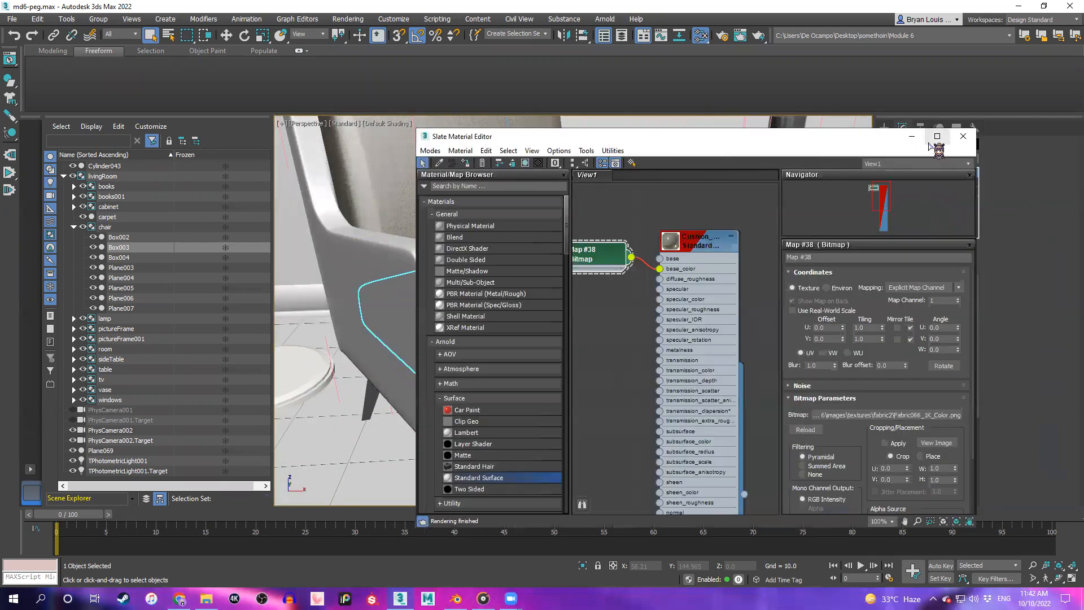
double_click(462, 136)
middle_click_drag(320, 221, 497, 223)
scroll(348, 130, "up", 1)
middle_click_drag(351, 153, 293, 188)
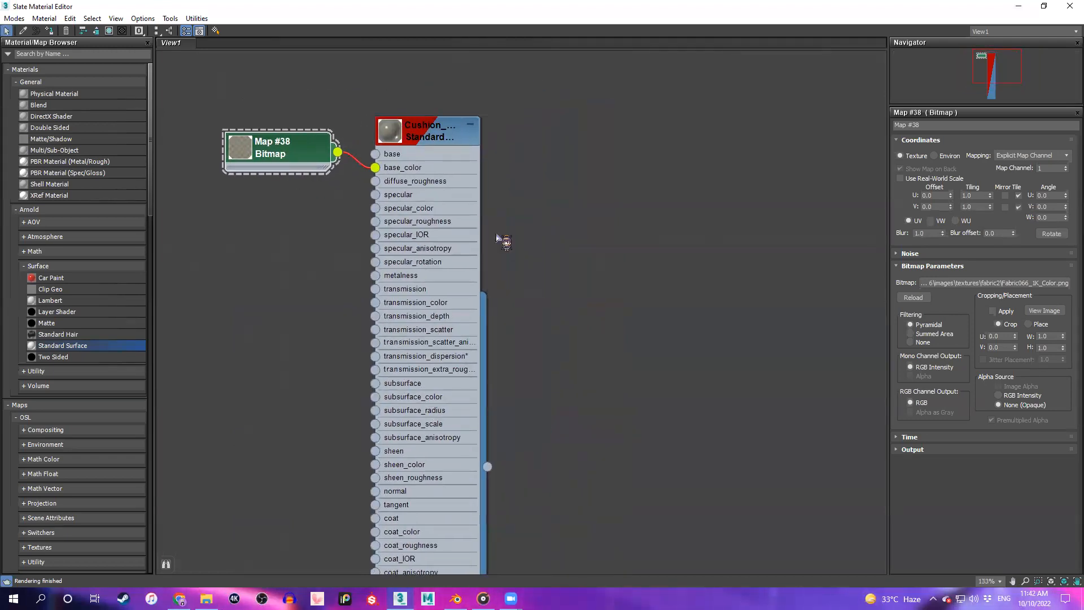
Add Fabric066_1K_NormalDX.png from the fabric2 texture folder to the node view as a bitmap
left_click(206, 599)
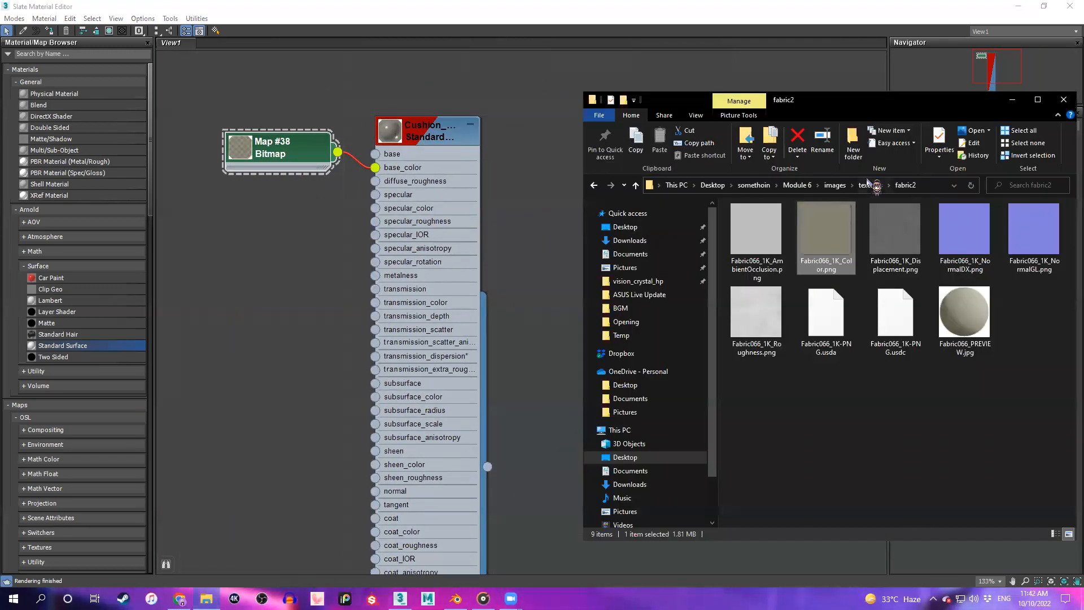
left_click_drag(848, 105, 815, 97)
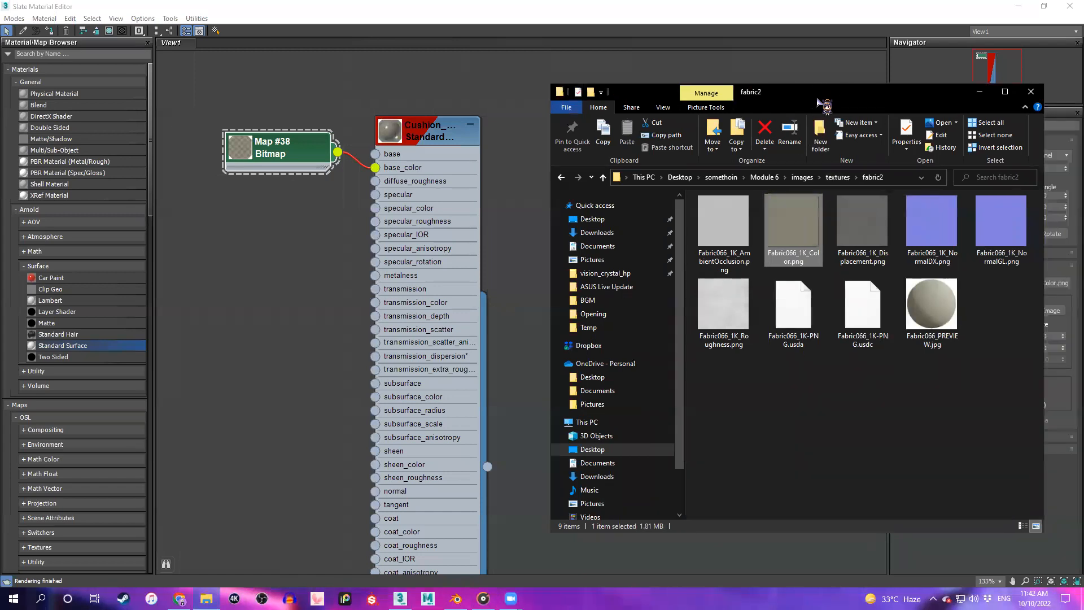
left_click(932, 228)
left_click(732, 316)
left_click(937, 252, "ctrl")
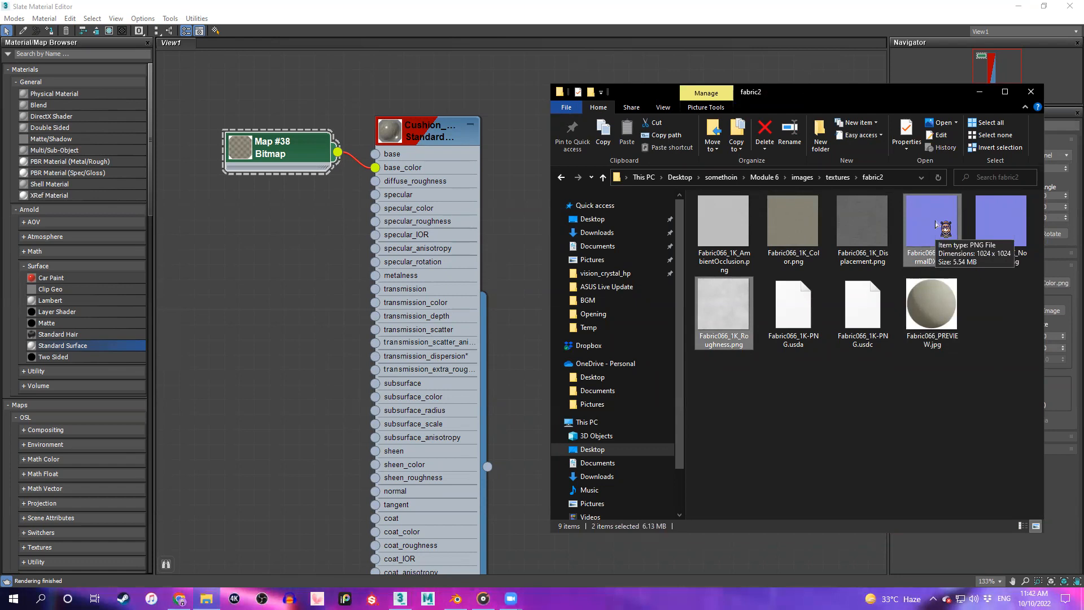
left_click(866, 439)
left_click_drag(935, 232, 240, 384)
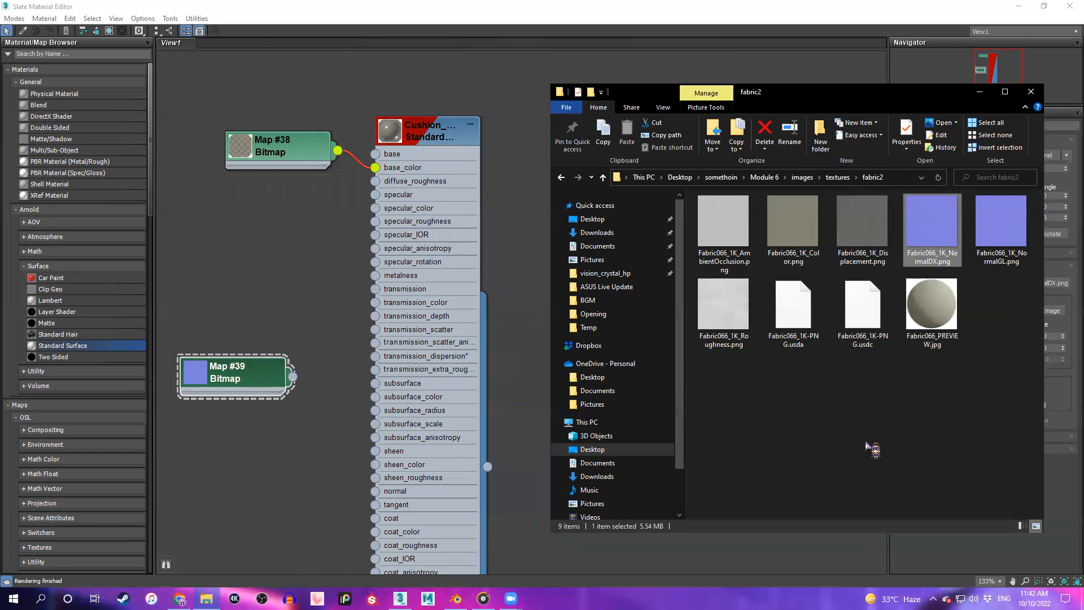
Add Fabric066_1K_Roughness.png as a bitmap below the colour map and connect it to Cushion_tex's diffuse_roughness input
left_click_drag(724, 316, 253, 472)
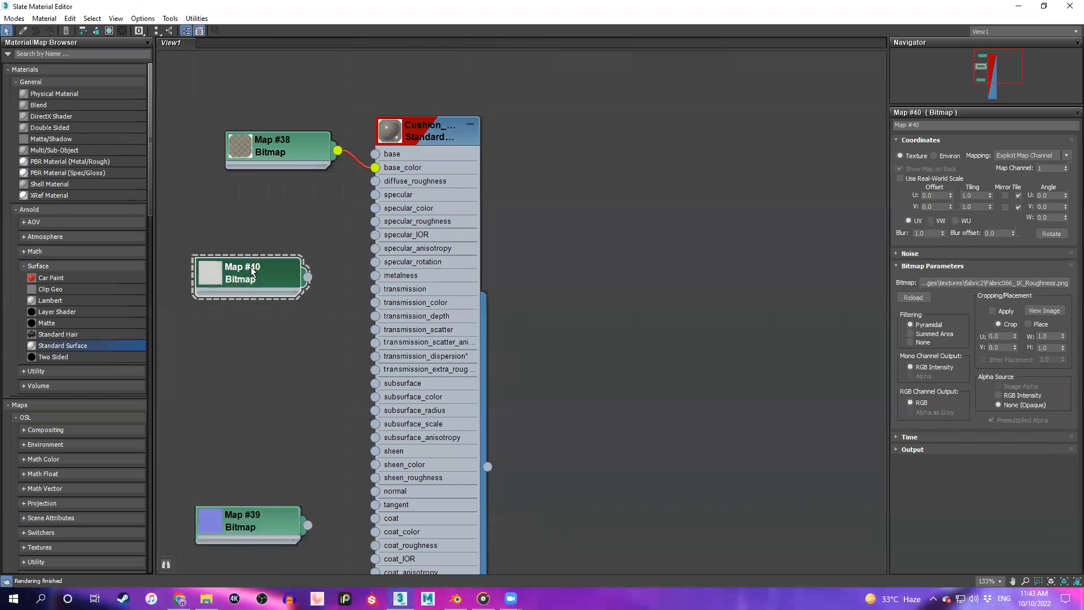
left_click_drag(252, 272, 267, 236)
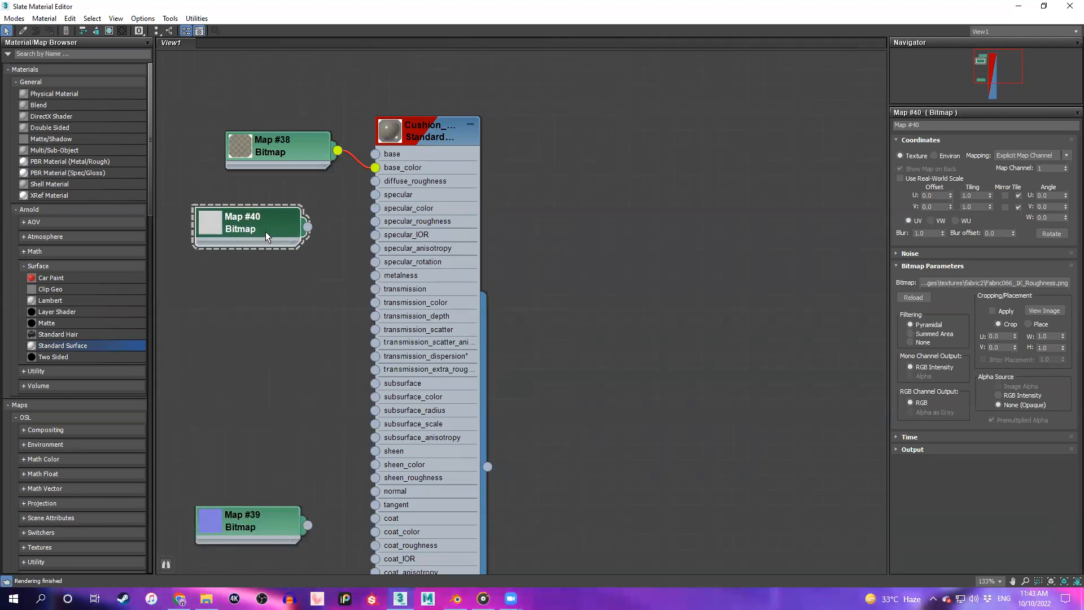
left_click_drag(331, 192, 342, 180)
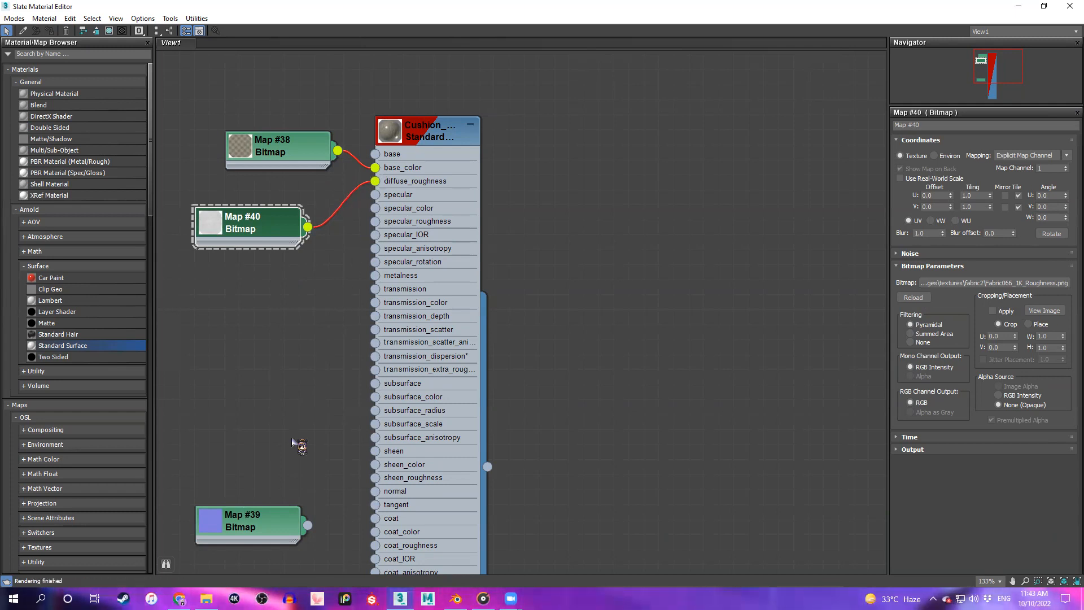
Place the NormalDX bitmap below the roughness bitmap and connect it to Cushion_tex's normal input
left_click_drag(307, 525, 267, 500)
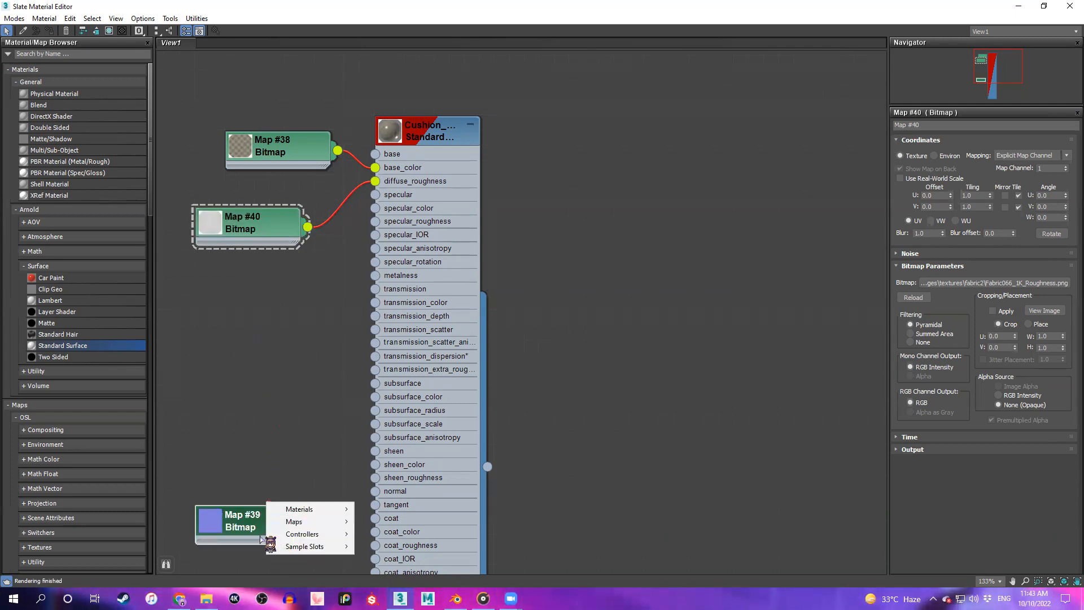
double_click(260, 536)
left_click_drag(262, 538, 248, 353)
middle_click_drag(508, 412, 544, 247)
scroll(544, 247, "down", 2)
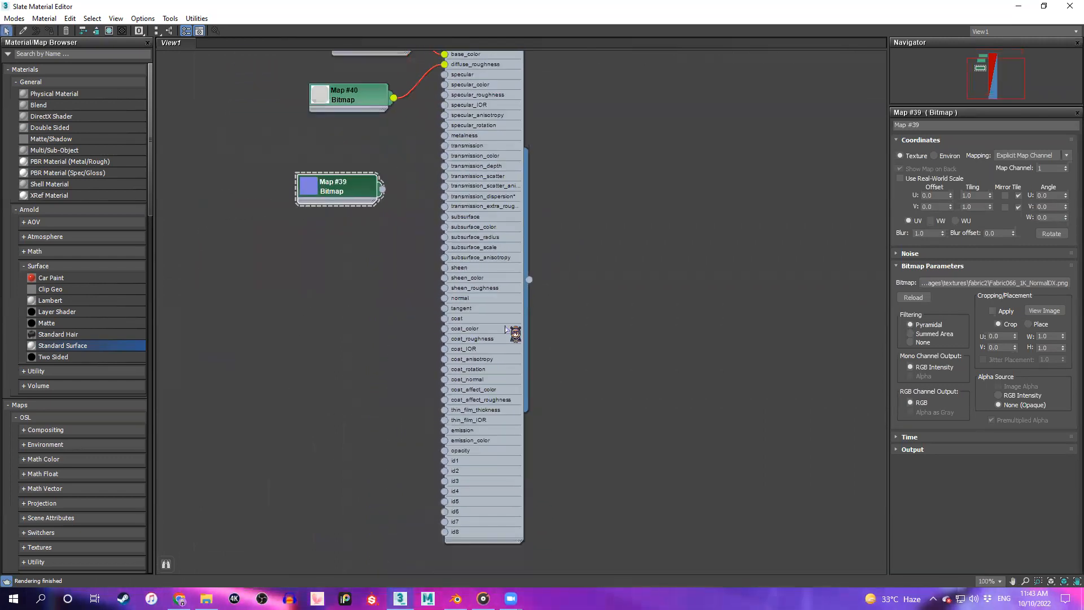
scroll(479, 358, "up", 2)
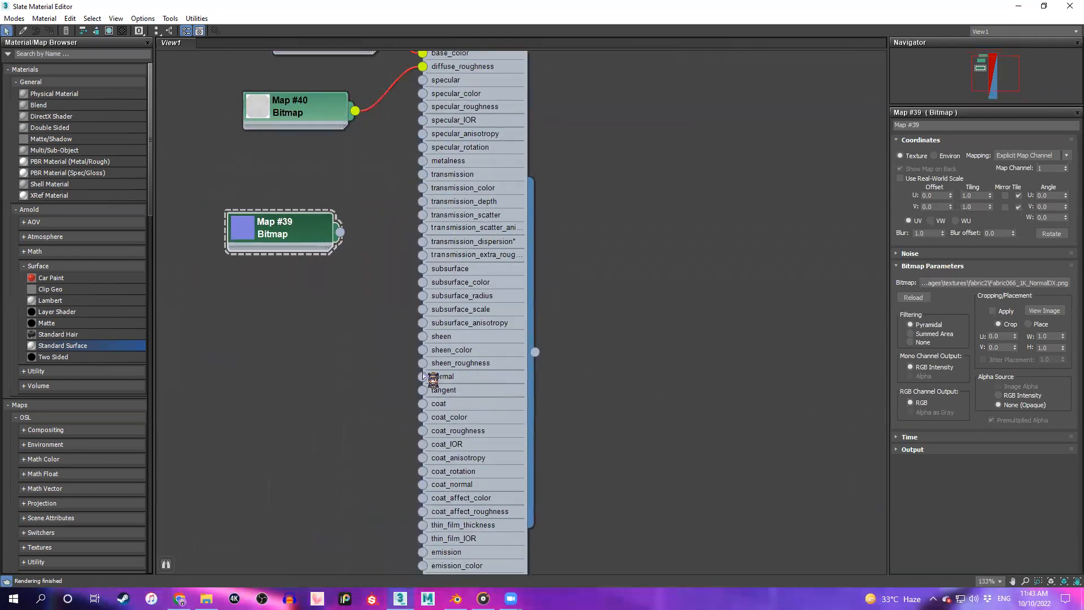
left_click_drag(339, 233, 422, 377)
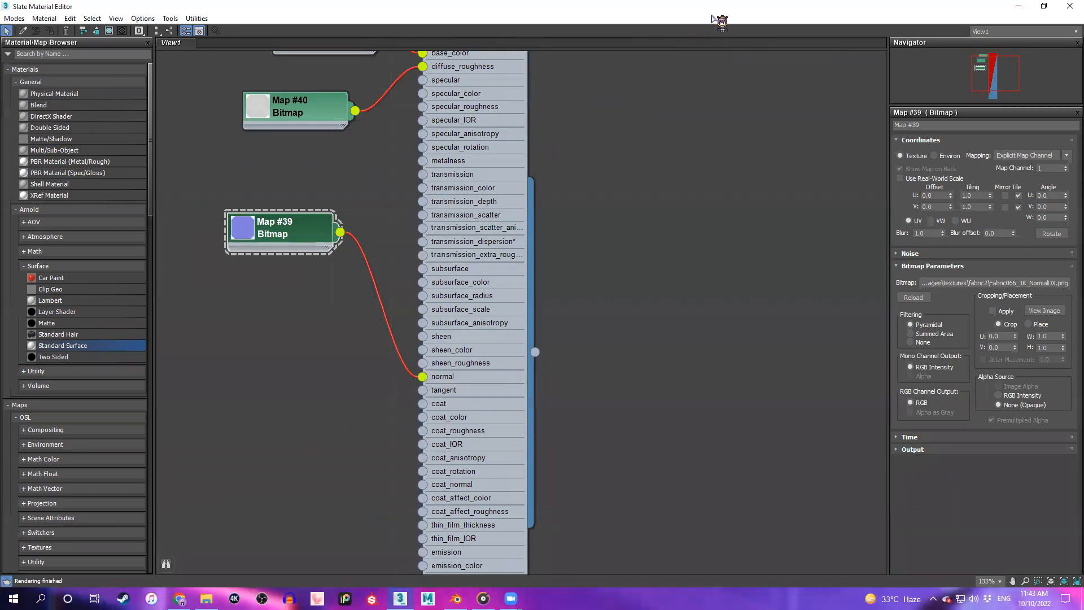
Restore the material editor to a smaller window beside the armchair and align the three bitmap nodes in a column
double_click(746, 14)
middle_click_drag(474, 226, 467, 198, "alt")
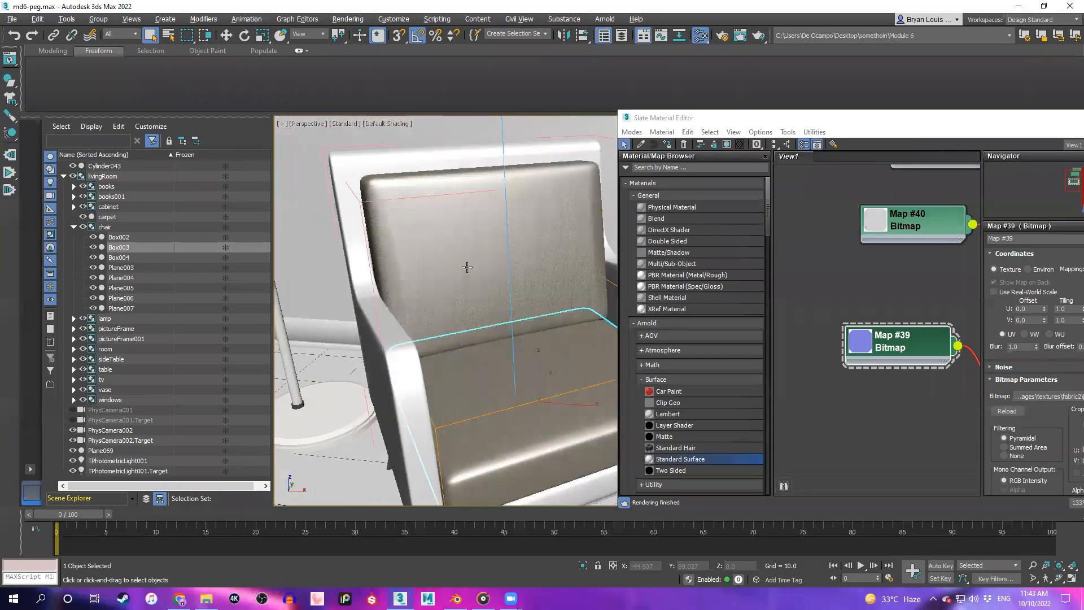
middle_click_drag(851, 293, 888, 309)
double_click(864, 248)
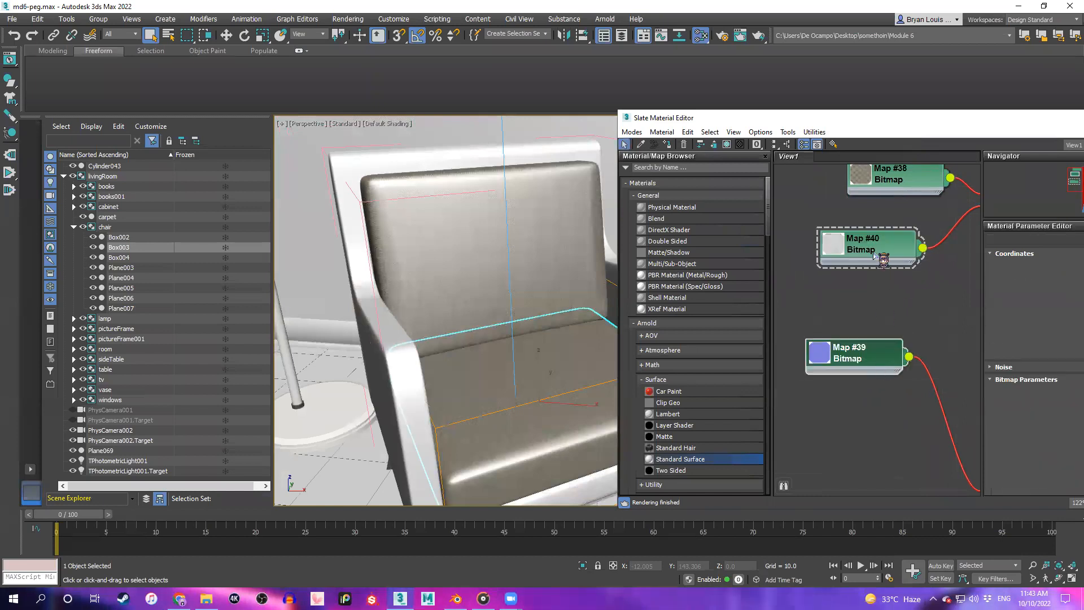
double_click(891, 361)
left_click_drag(868, 372, 892, 467)
double_click(882, 256)
left_click_drag(881, 257, 898, 370)
left_click_drag(903, 185, 889, 199)
double_click(902, 444)
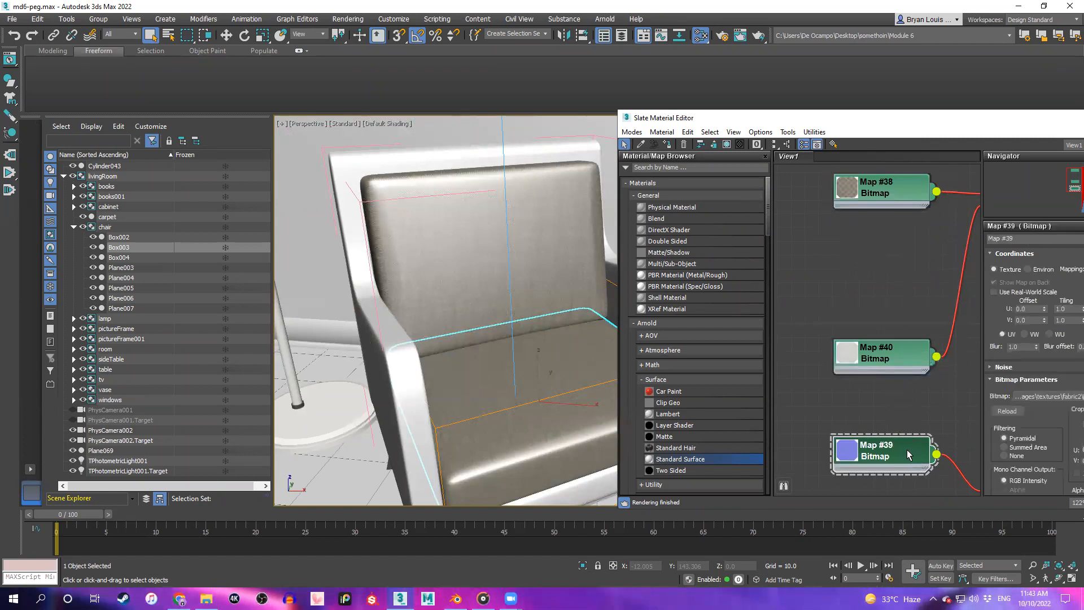
Compare the seat cushion's fabric with and without the normal map connected, switching the perspective viewport to High Quality shading
scroll(485, 378, "up", 3)
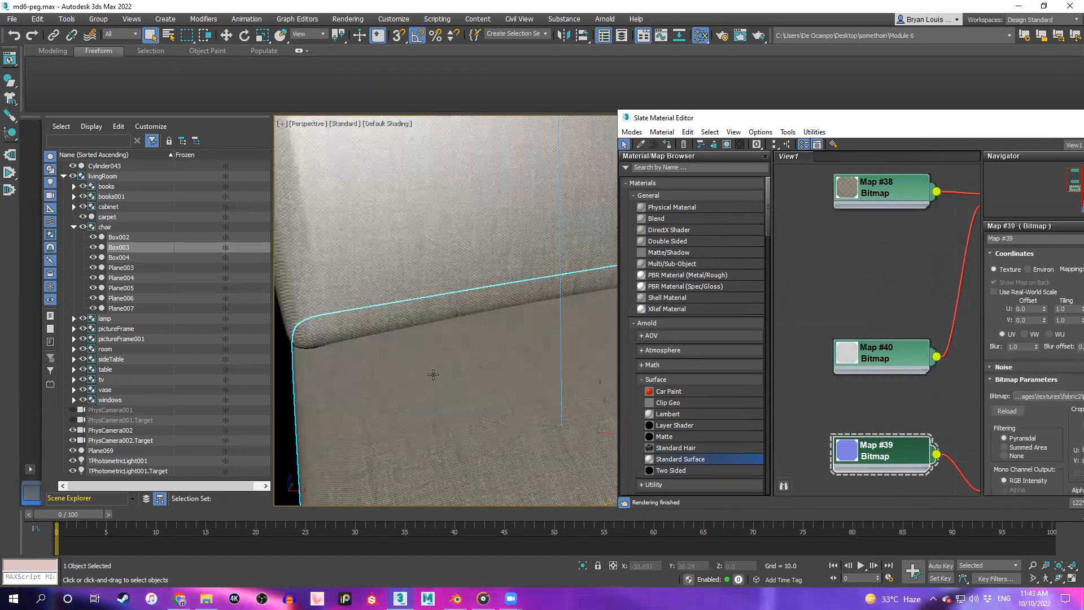
scroll(433, 374, "down", 2)
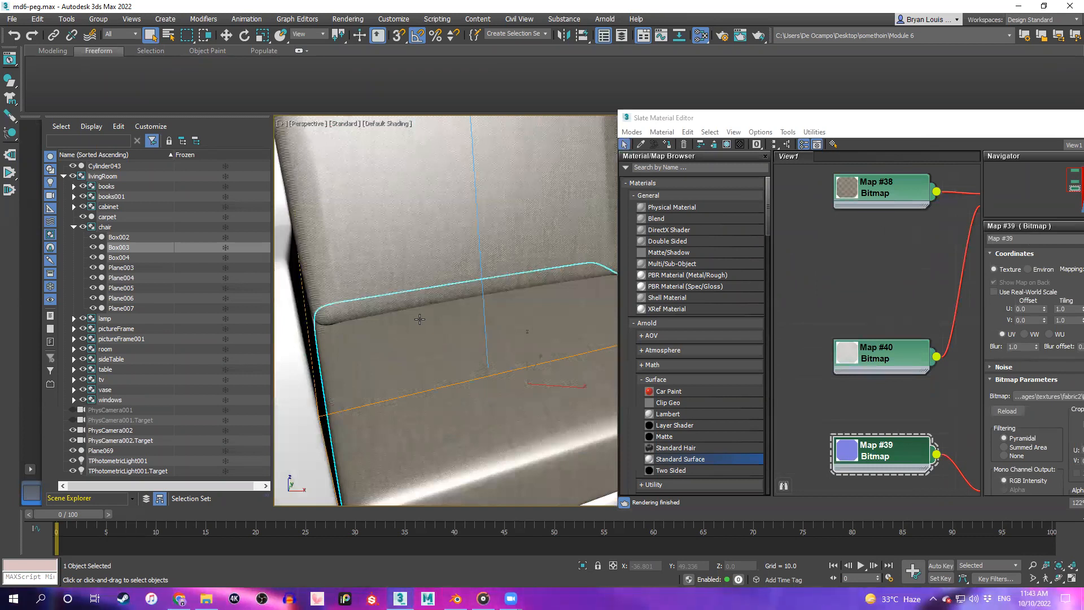
scroll(435, 307, "up", 5)
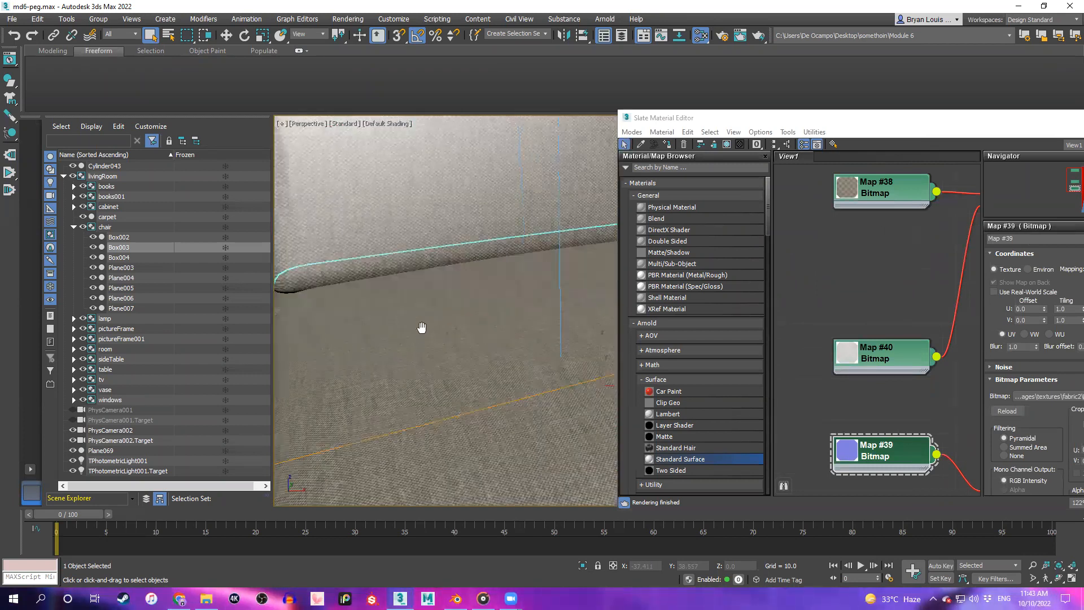
scroll(433, 374, "up", 5)
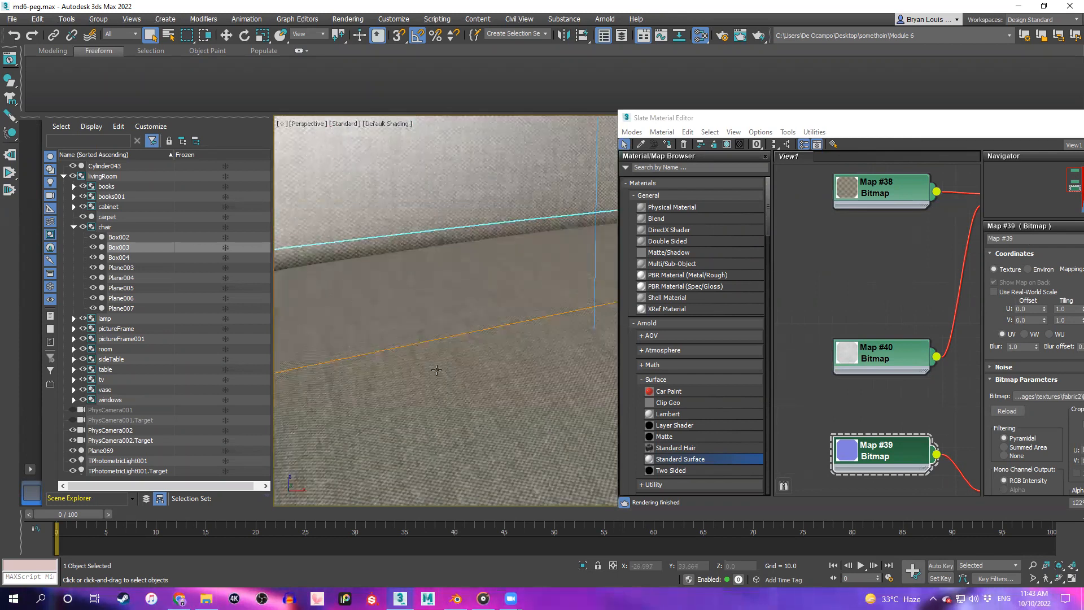
scroll(443, 393, "down", 5)
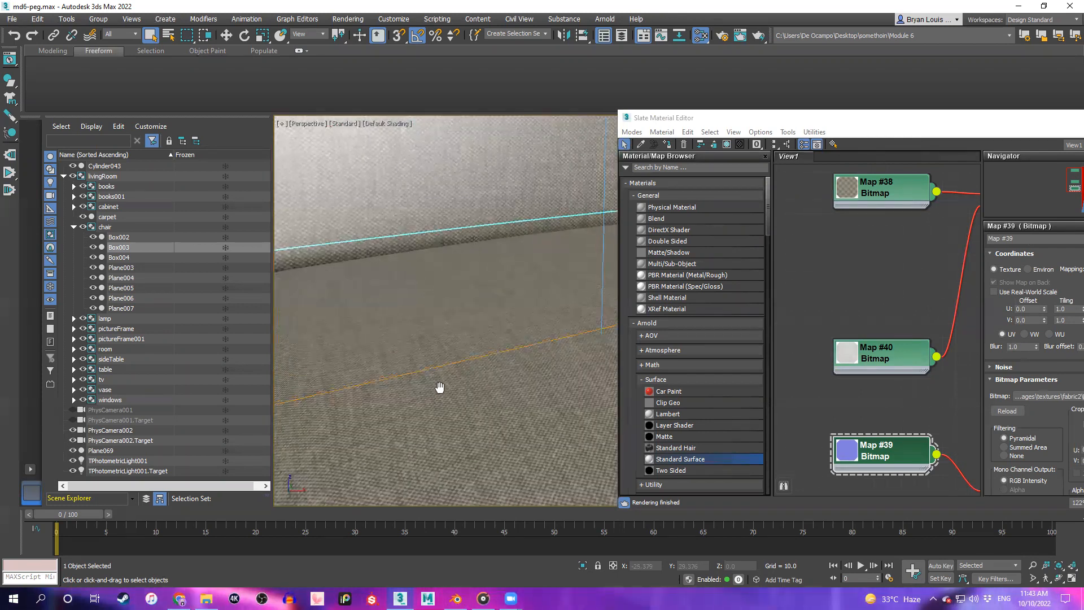
middle_click_drag(958, 232, 902, 180)
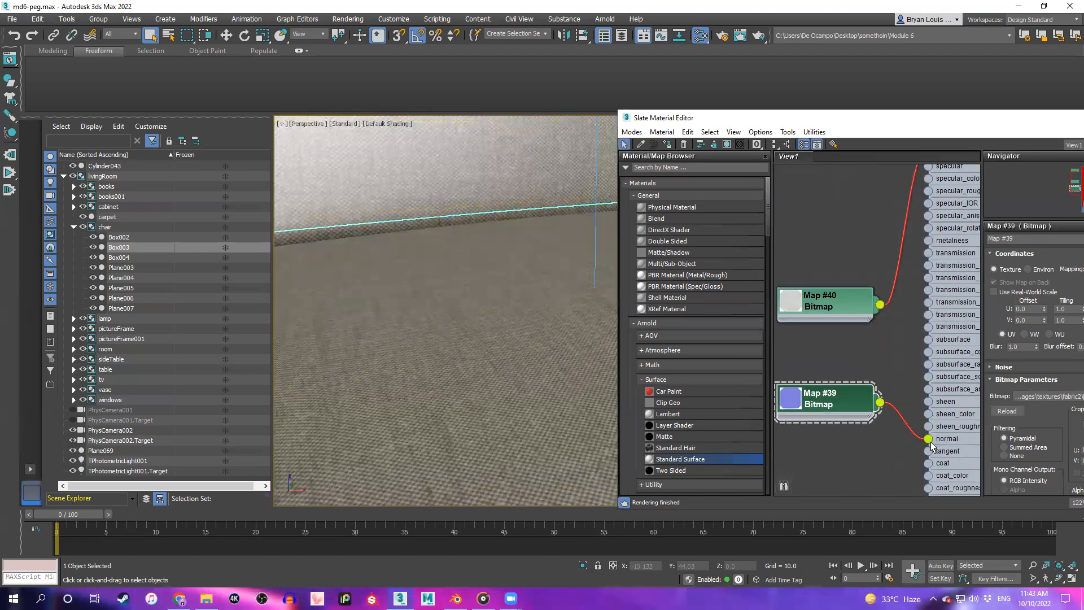
left_click(359, 126)
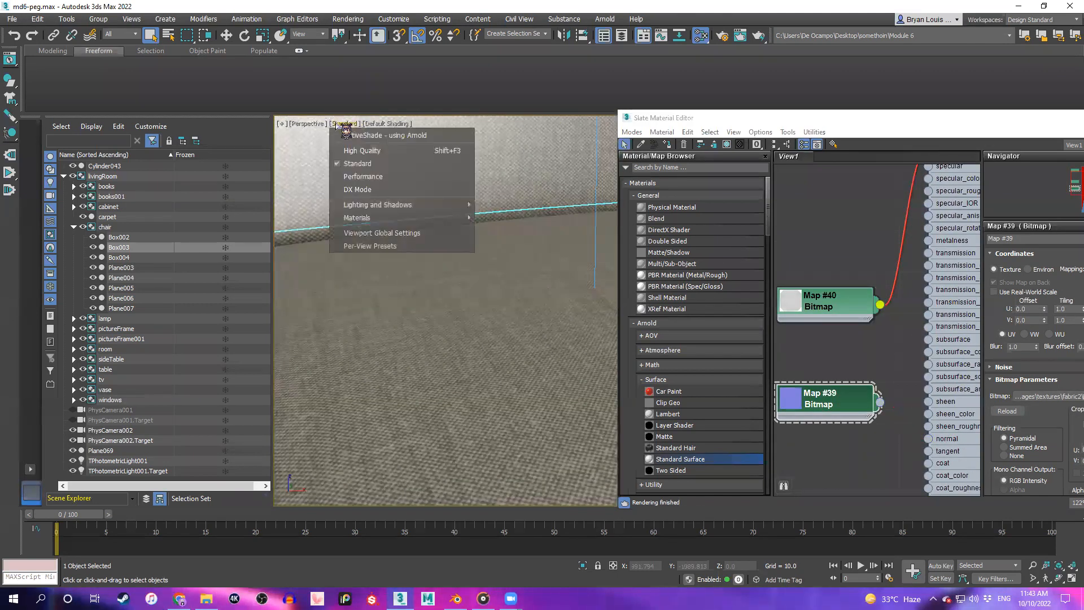
left_click(383, 148)
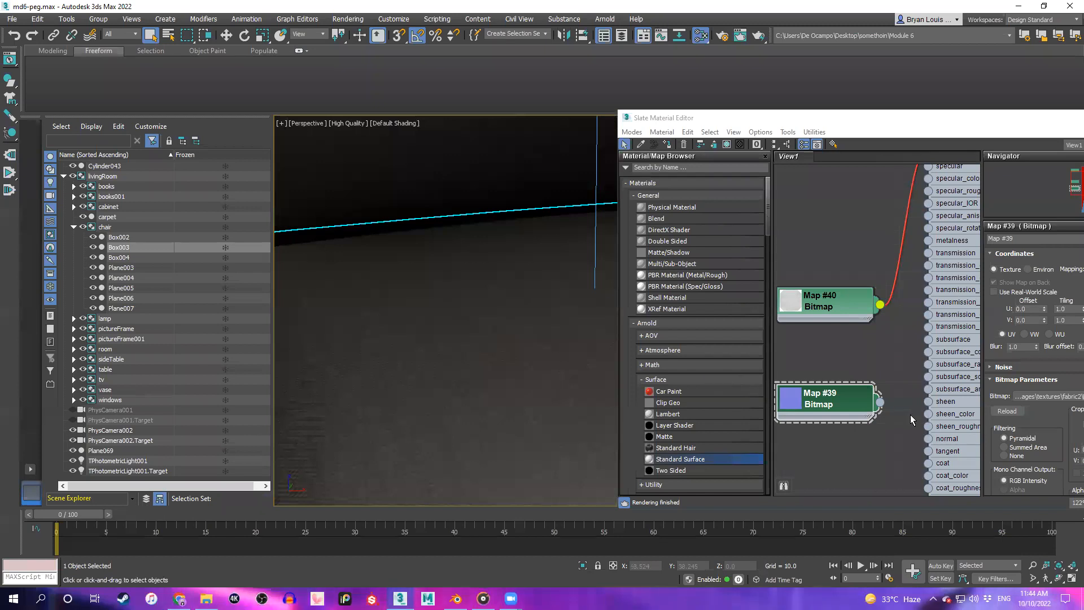
middle_click_drag(881, 402, 866, 375)
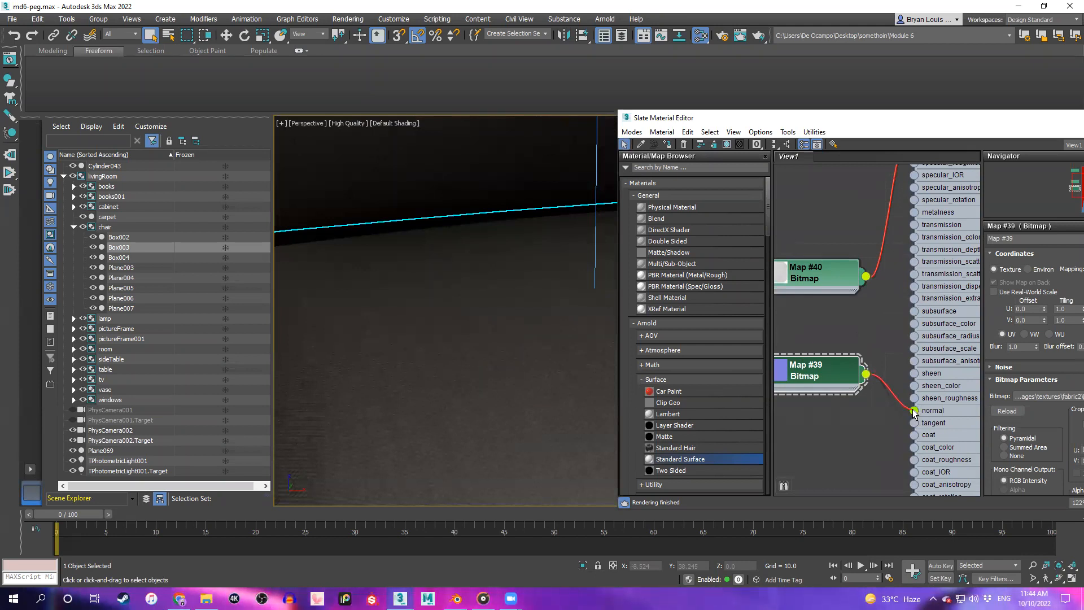
middle_click_drag(407, 410, 435, 405, "alt")
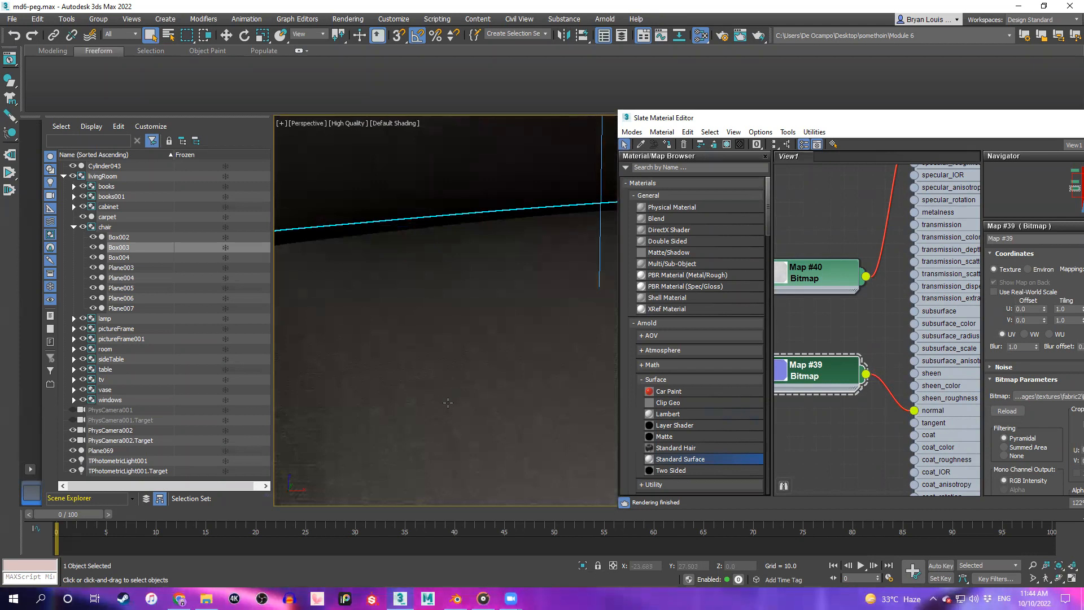
Examine the fabric texture on the chair's seat cushion up close and from a distance
middle_click_drag(465, 404, 443, 274, "alt")
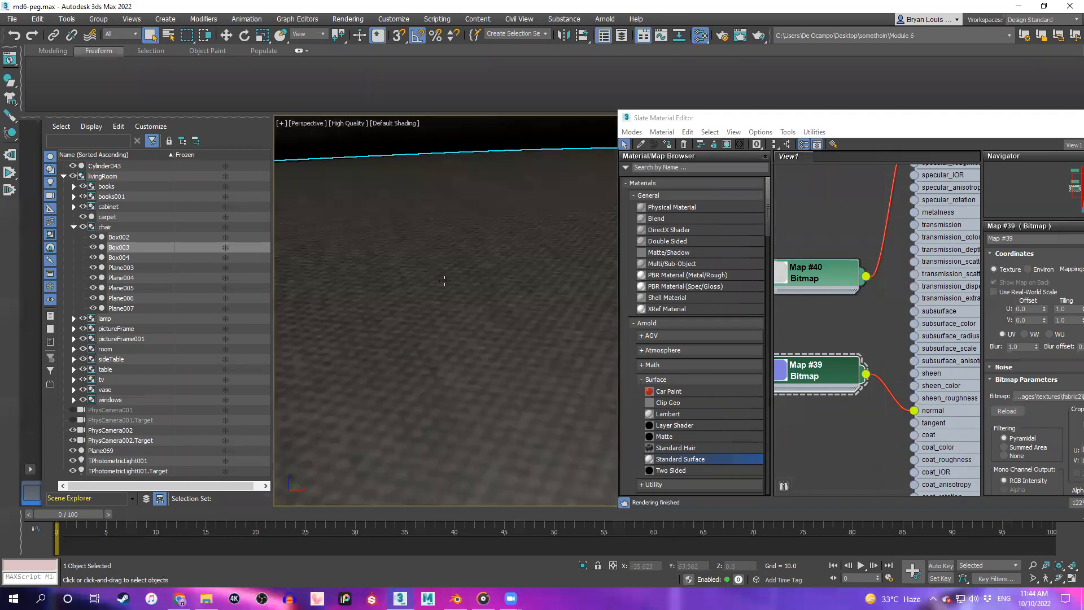
mouse_move(914, 411)
left_mouse_down()
mouse_move(879, 402)
mouse_move(913, 411)
left_mouse_up()
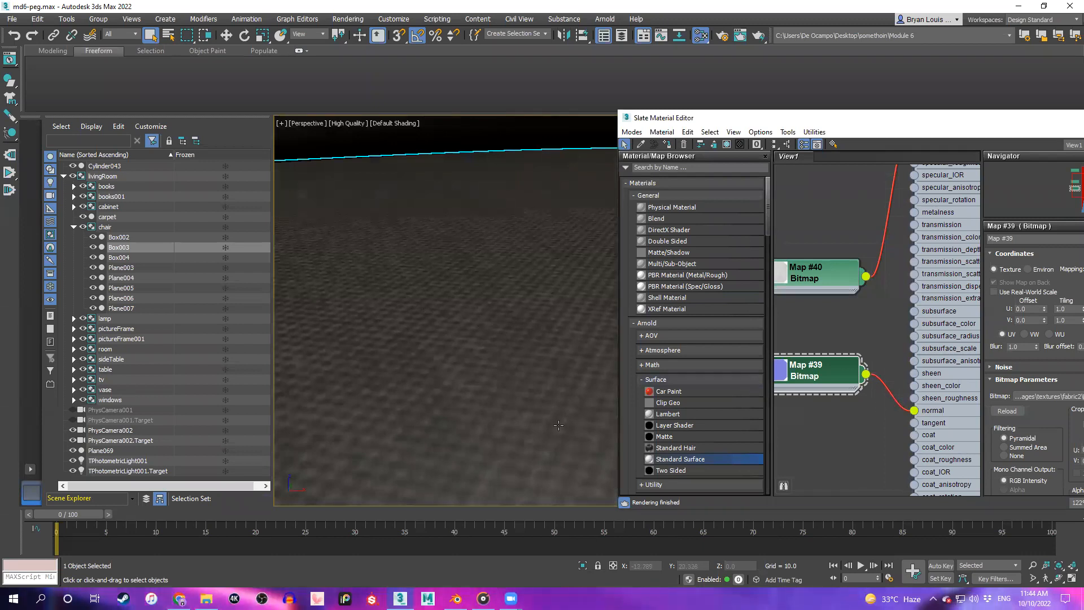
scroll(506, 365, "down", 3)
scroll(506, 365, "down", 5)
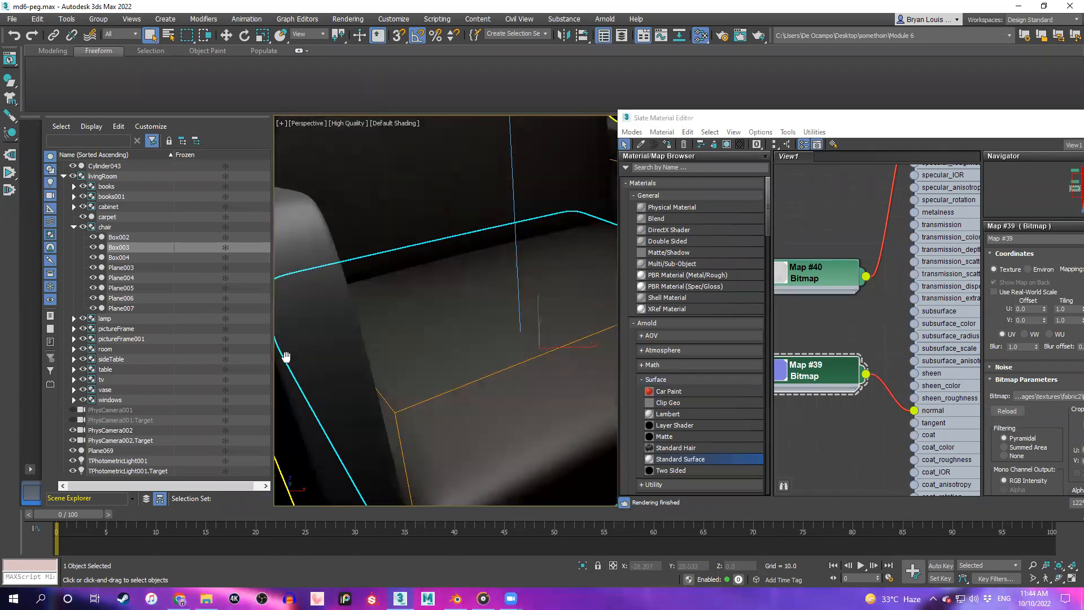
scroll(397, 351, "down", 1)
middle_click_drag(396, 351, 431, 406)
scroll(431, 406, "down", 2)
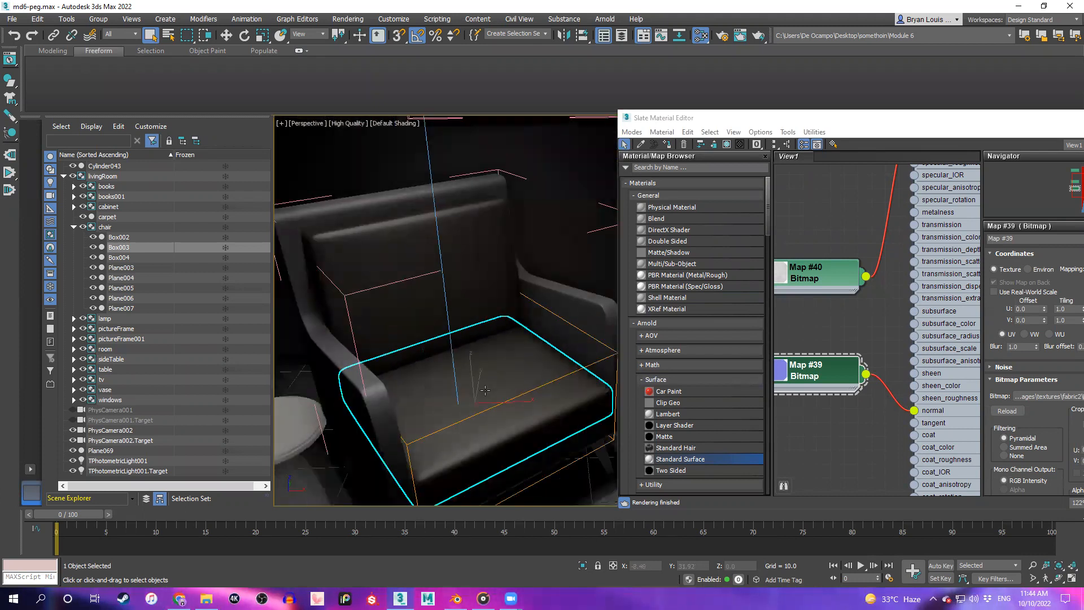
scroll(432, 406, "up", 2)
Rearrange the Map #40 and Map #39 bitmap nodes into a column beneath Map #38
left_click(822, 274)
middle_click_drag(822, 274, 862, 397)
left_click_drag(859, 365, 859, 278)
left_click_drag(866, 439, 857, 343)
Inspect the seat cushion and review the parameters of its Map #39, Map #40 and Map #38 bitmaps
middle_click_drag(531, 371, 452, 325, "alt")
scroll(452, 325, "up", 5)
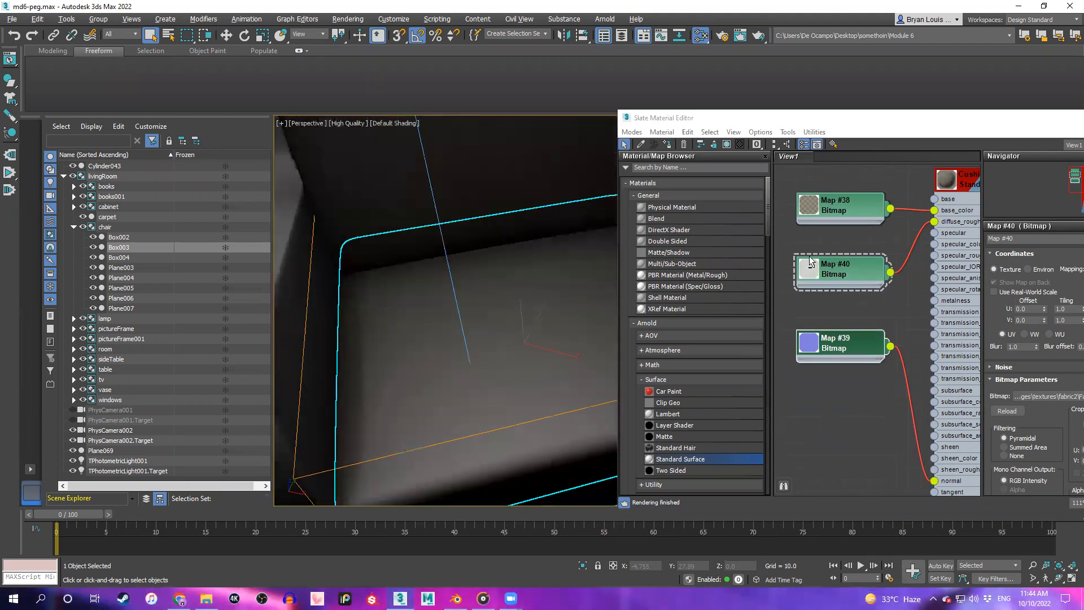
double_click(853, 339)
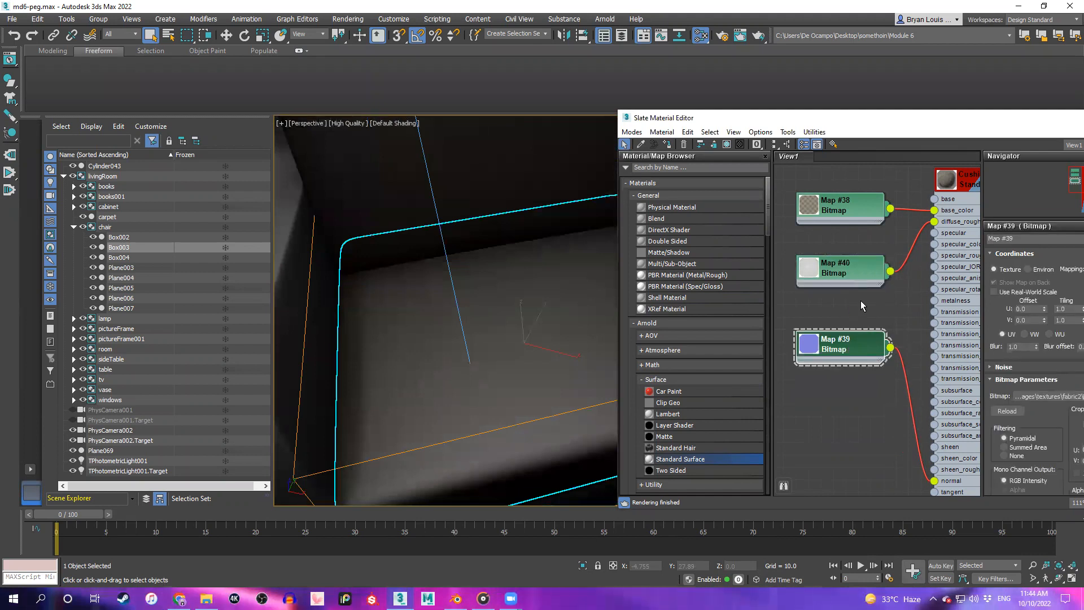
double_click(861, 221)
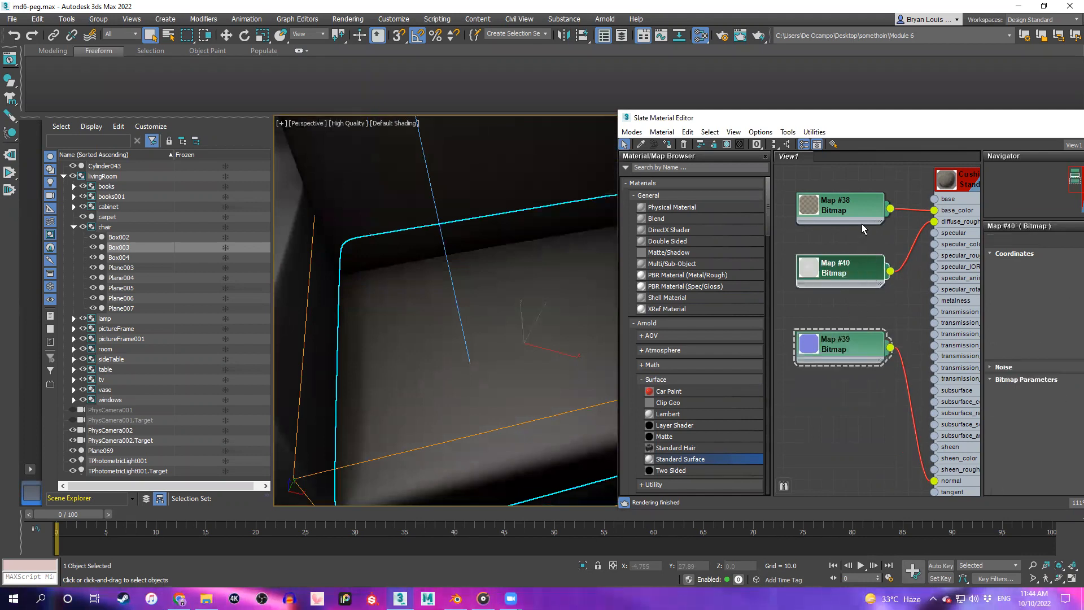
double_click(855, 341)
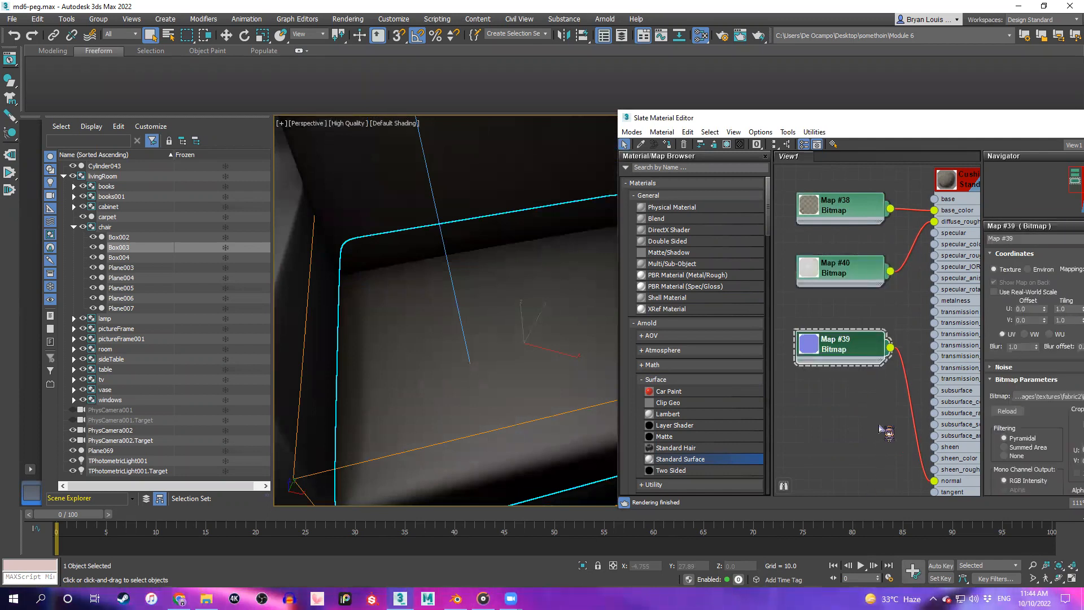
double_click(844, 271)
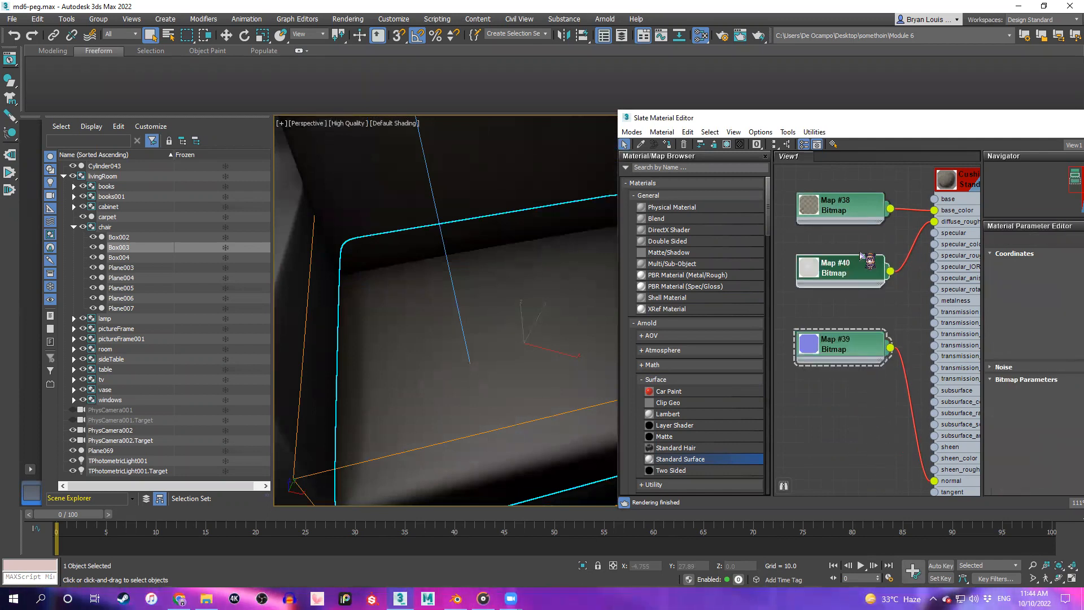
double_click(853, 214)
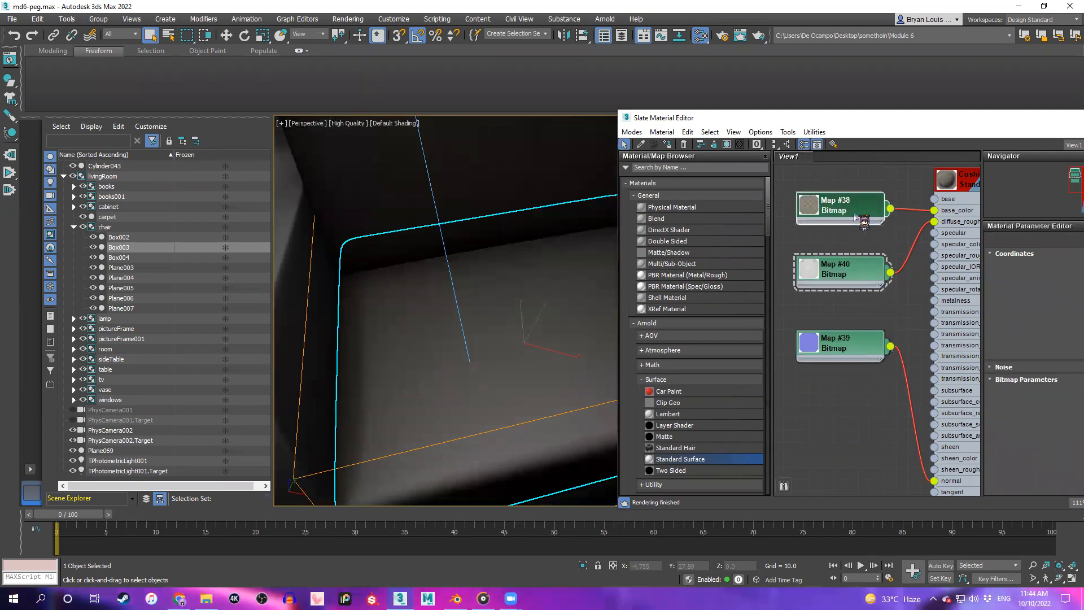
Move the Map #38 node slightly farther above Map #40 and check the seat cushion
left_click_drag(858, 216, 858, 188)
middle_click_drag(873, 221, 862, 219)
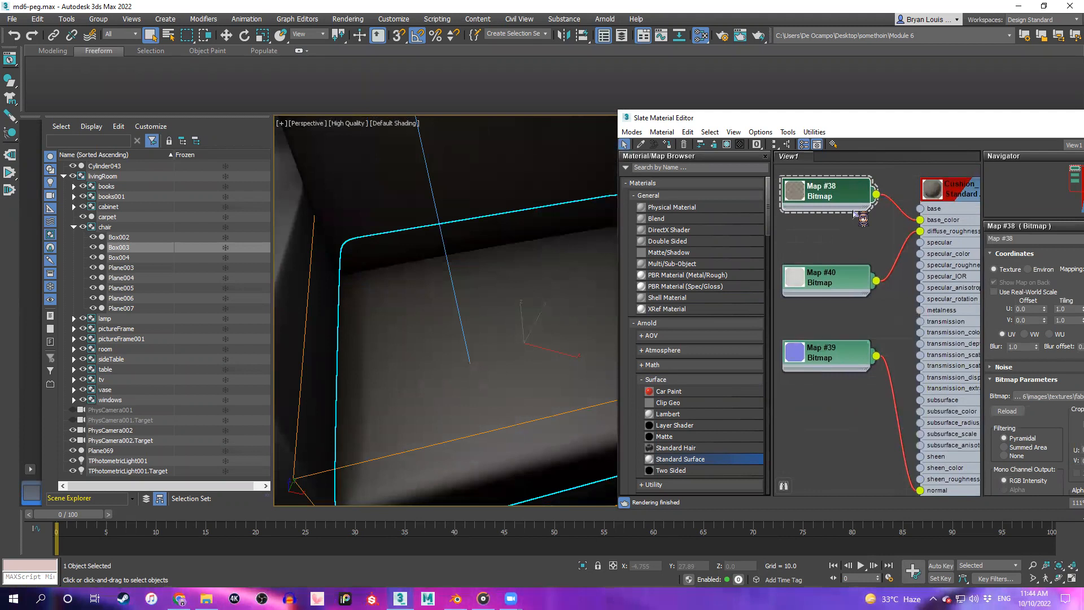
scroll(840, 251, "up", 2)
scroll(504, 327, "down", 5)
middle_click_drag(526, 311, 519, 313, "alt")
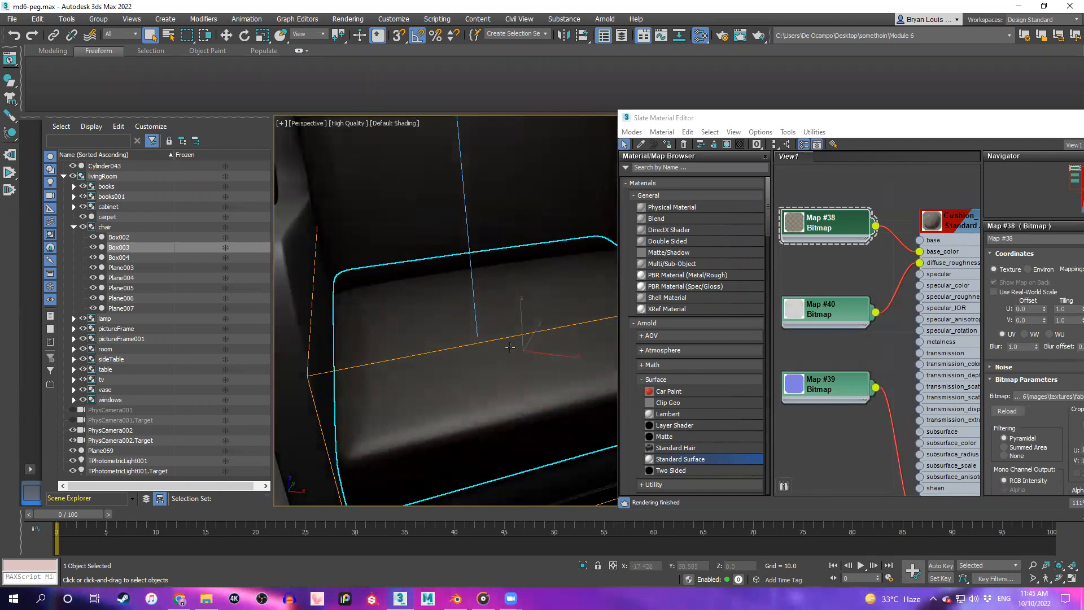
Switch to the Module 6 slides in Chrome and bring up the fabric2 texture folder in File Explorer
mouse_move(179, 599)
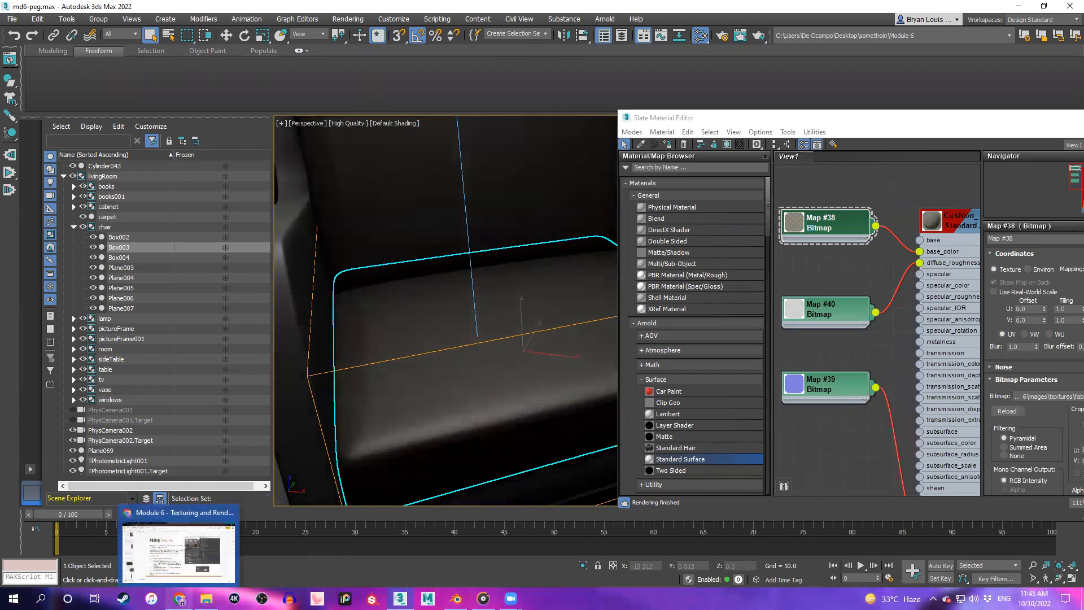
left_click(180, 541)
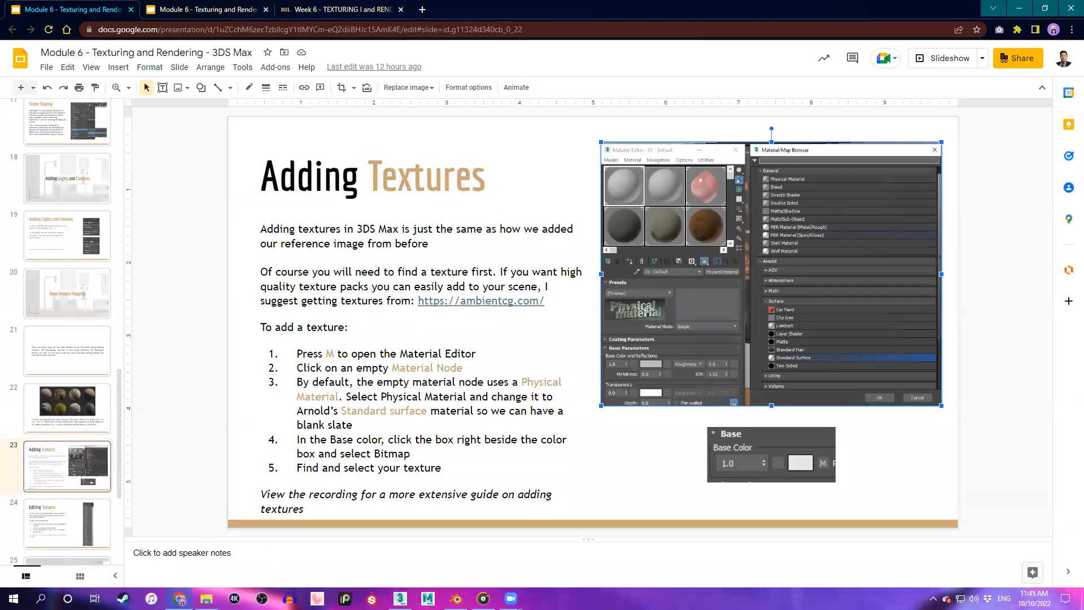
left_click(206, 598)
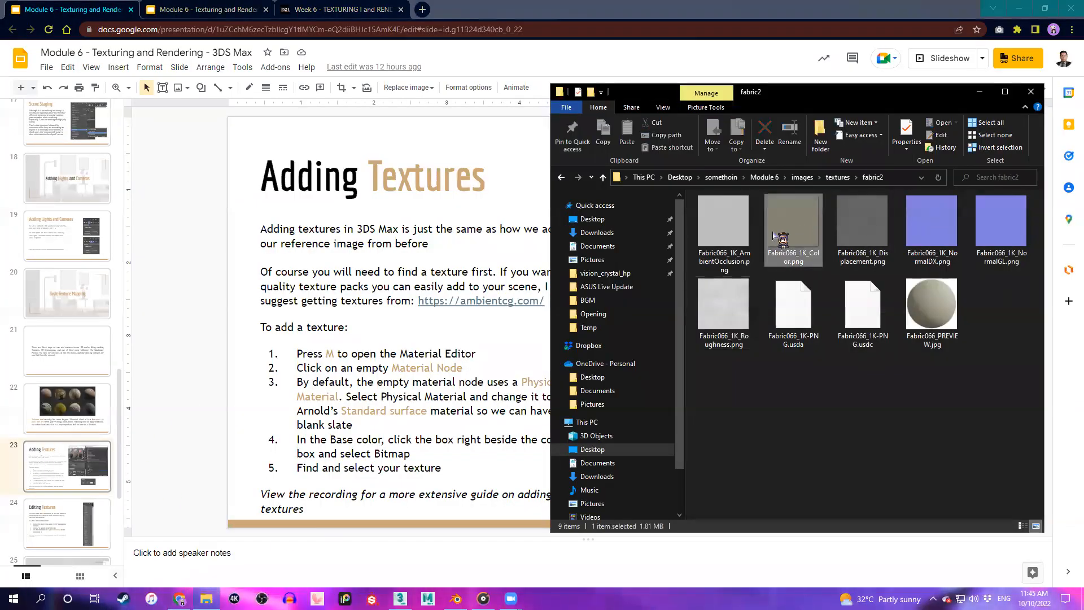
Compare the texture files Fabric066_1K_Color.png and Fabric066_1K_Displacement.png in the fabric2 folder
left_click(770, 237)
double_click(790, 225)
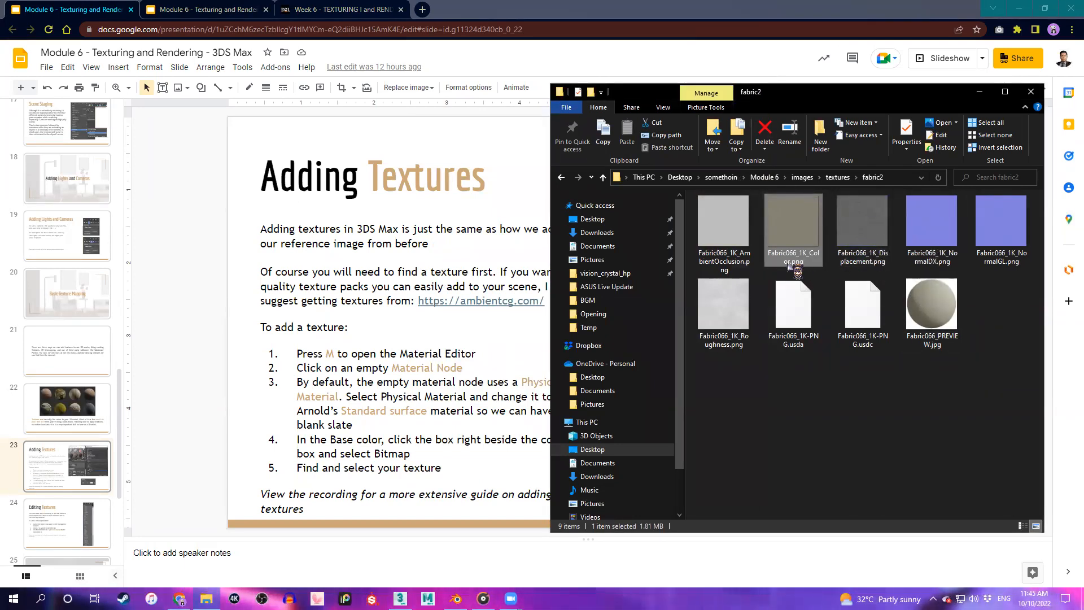
left_click(841, 231)
left_click(809, 234)
left_click(852, 225)
left_click(792, 219)
left_click(849, 219)
left_click(890, 234)
left_click(791, 247)
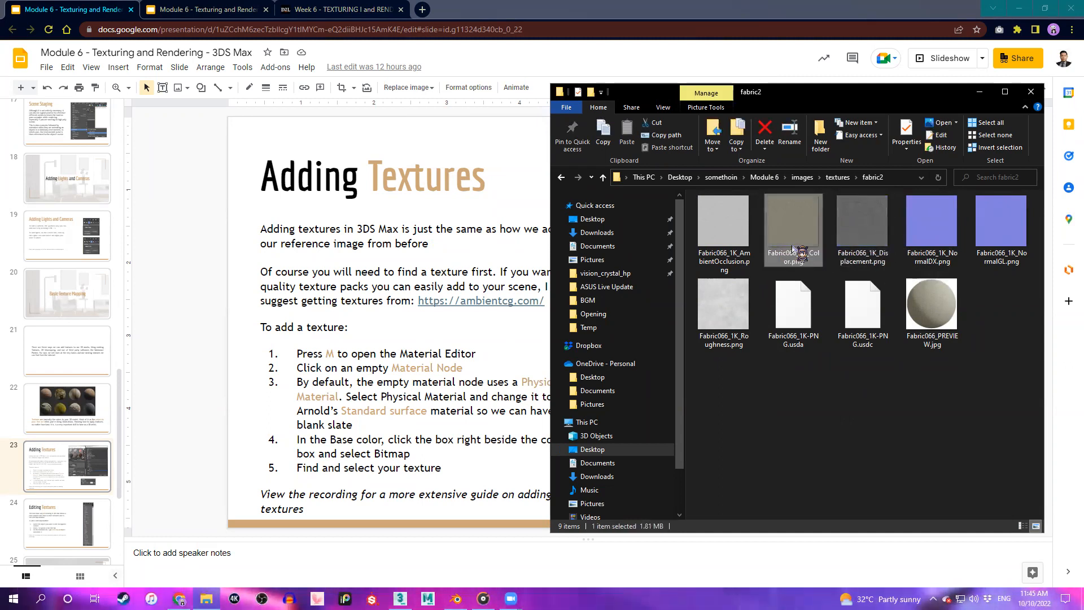
left_click(854, 238)
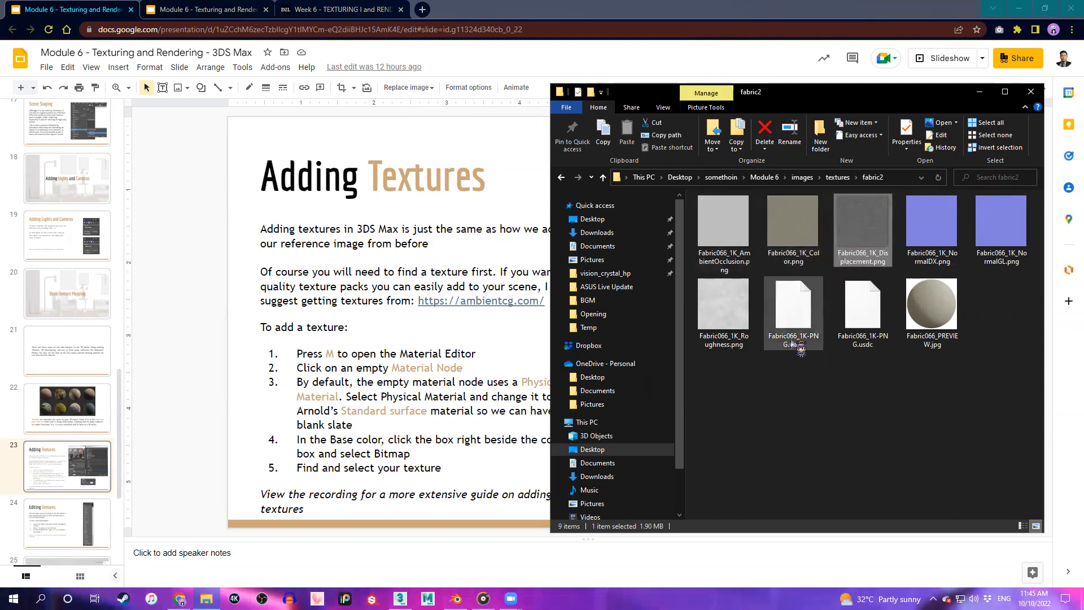
left_click(808, 253)
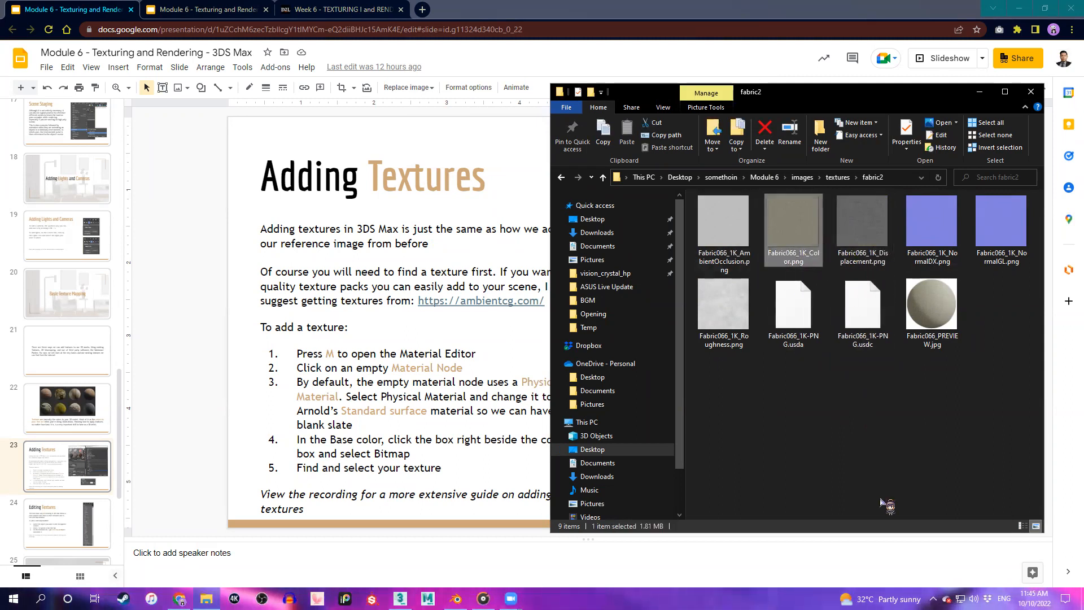
Return to 3ds Max and examine the cushion's bitmap nodes and the chair's seat and armrest
key("alt+Tab")
middle_click_drag(824, 276, 830, 273)
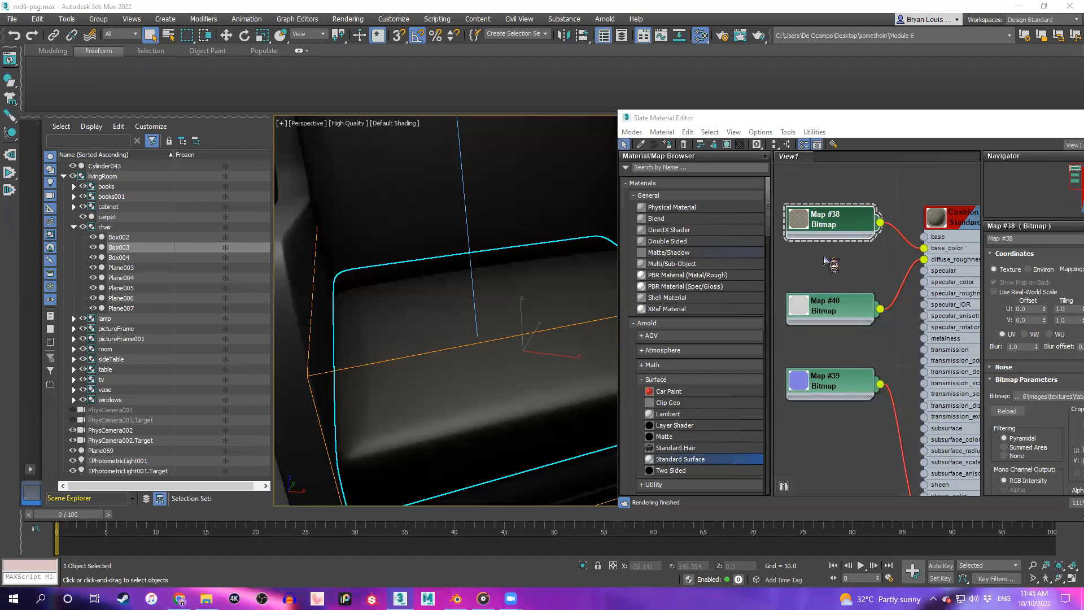
scroll(826, 261, "down", 3)
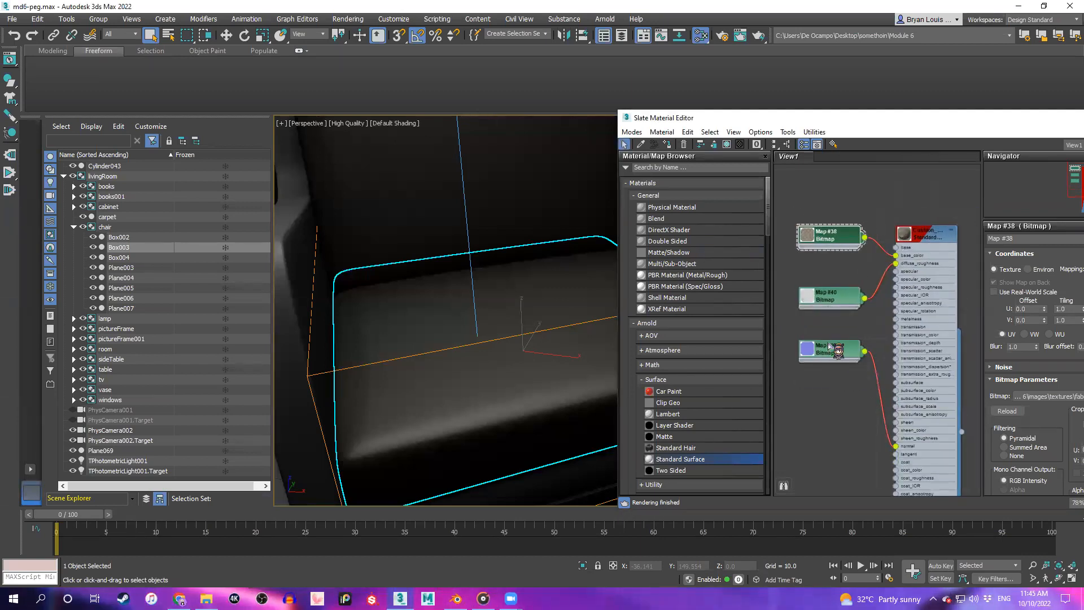
middle_click_drag(507, 359, 484, 358)
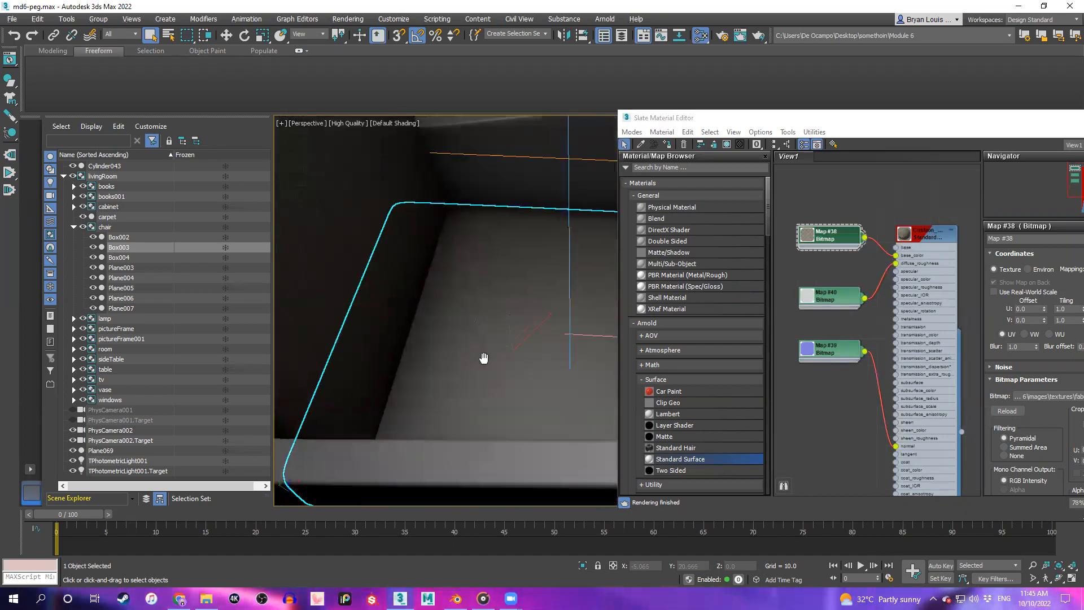
scroll(484, 357, "down", 4)
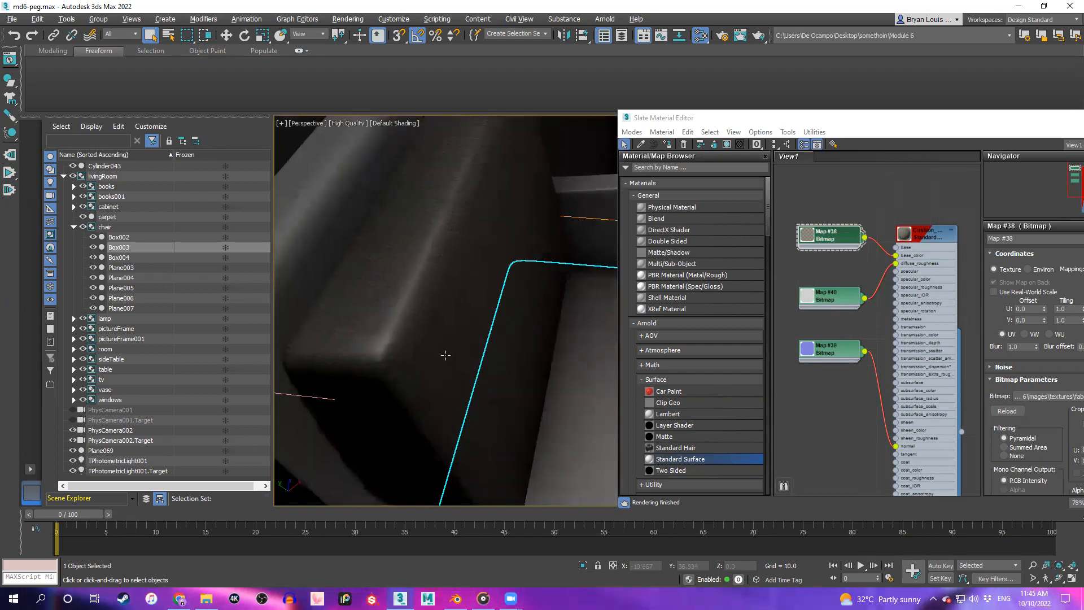
Reposition the Slate Material Editor window so its map parameters are fully visible, and enlarge the node view
left_click(951, 145)
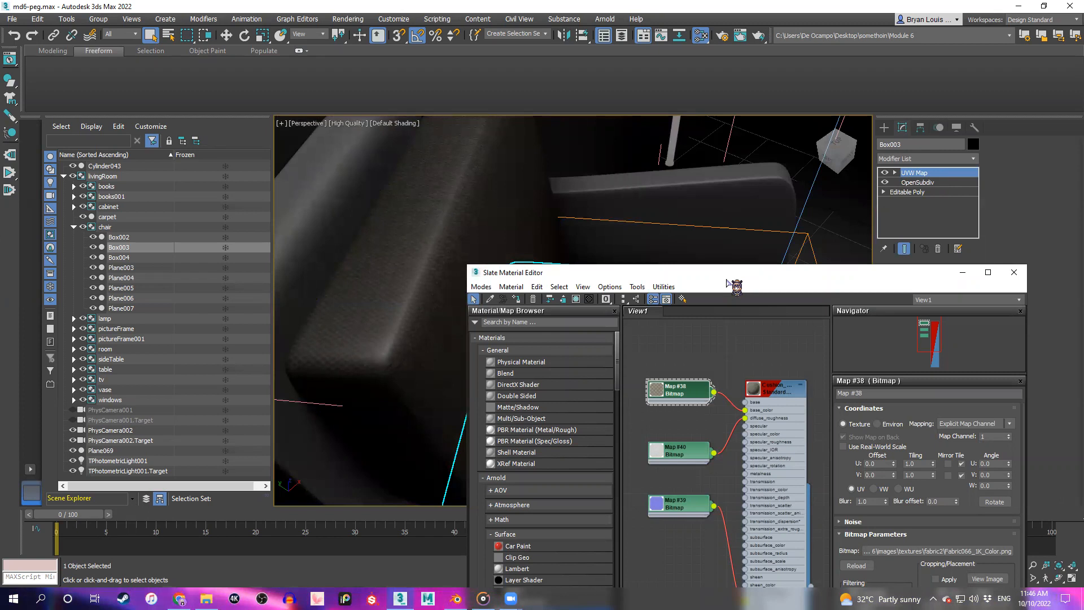
left_click_drag(727, 278, 760, 119)
scroll(749, 267, "up", 3)
scroll(761, 237, "up", 3)
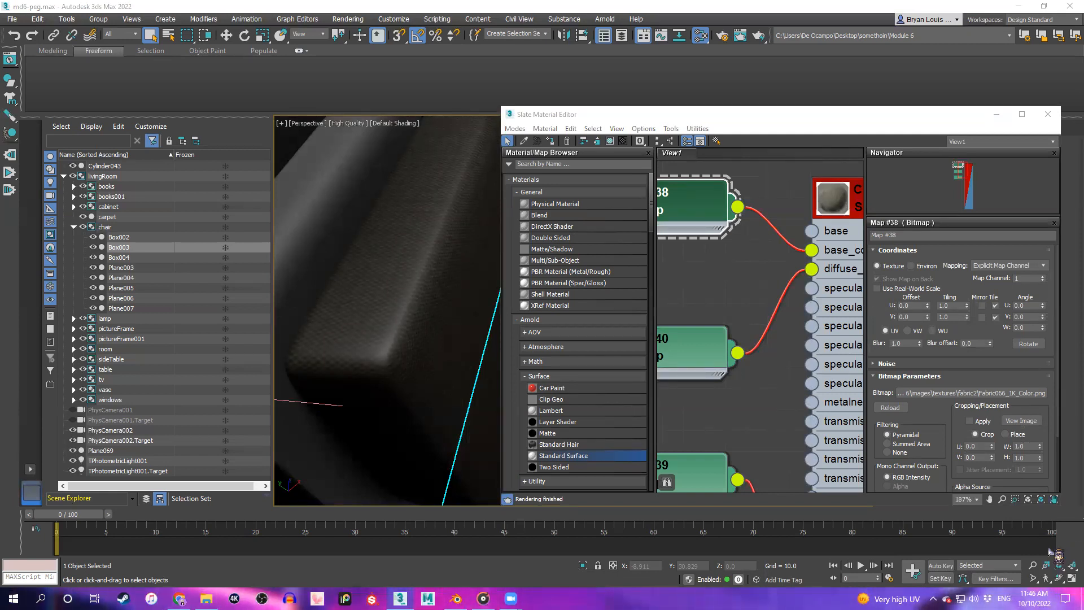
Switch to Blender and examine the armchair's red cushions and the Cushion_tex material, checking back with 3ds Max once
left_click(456, 599)
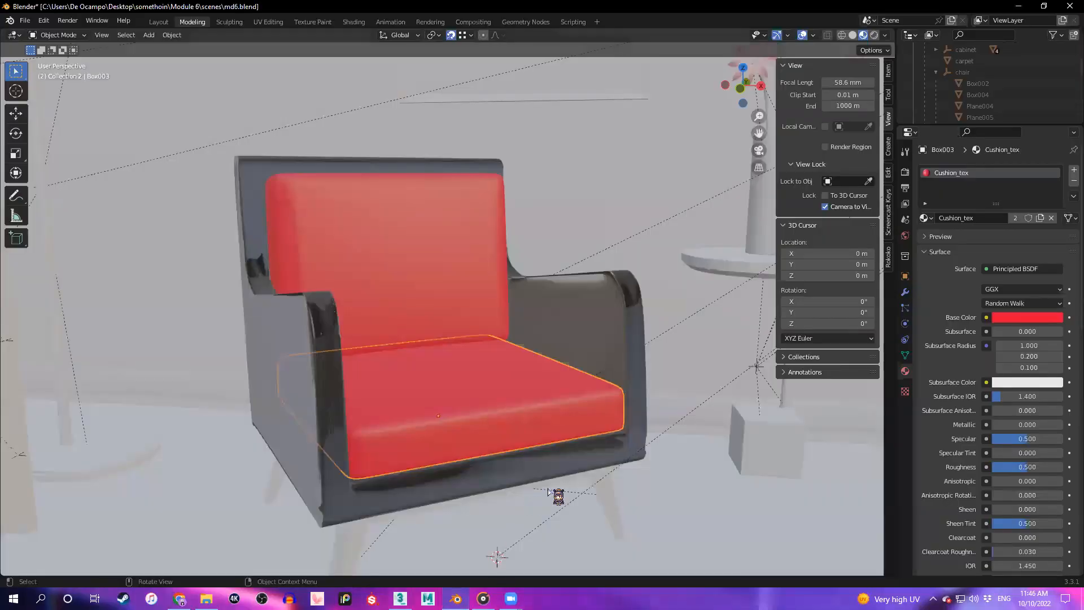
scroll(414, 350, "up", 2)
middle_click_drag(414, 350, 448, 360)
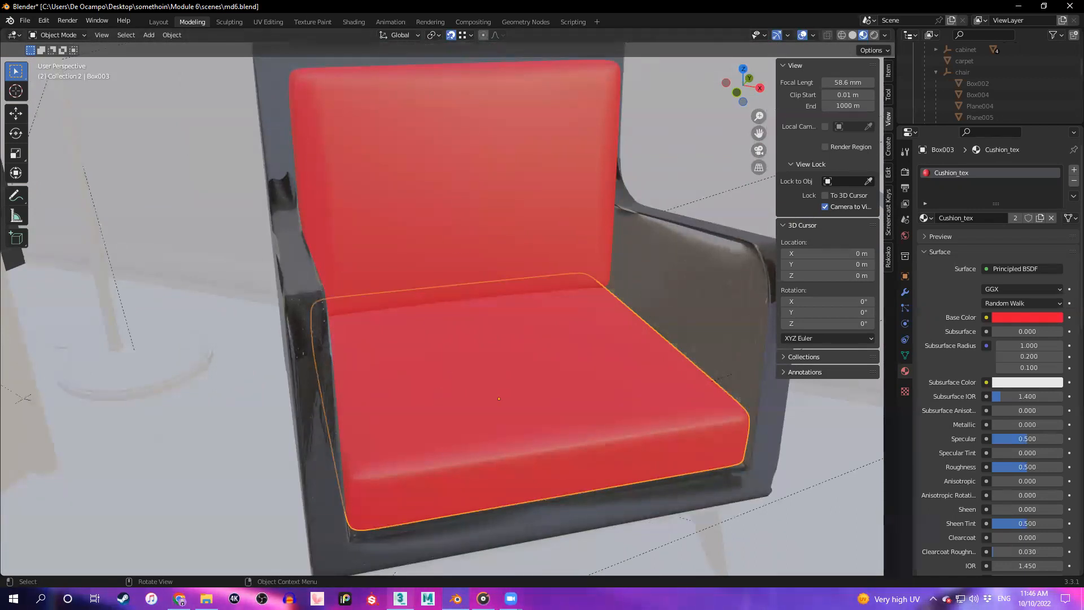
left_click(399, 599)
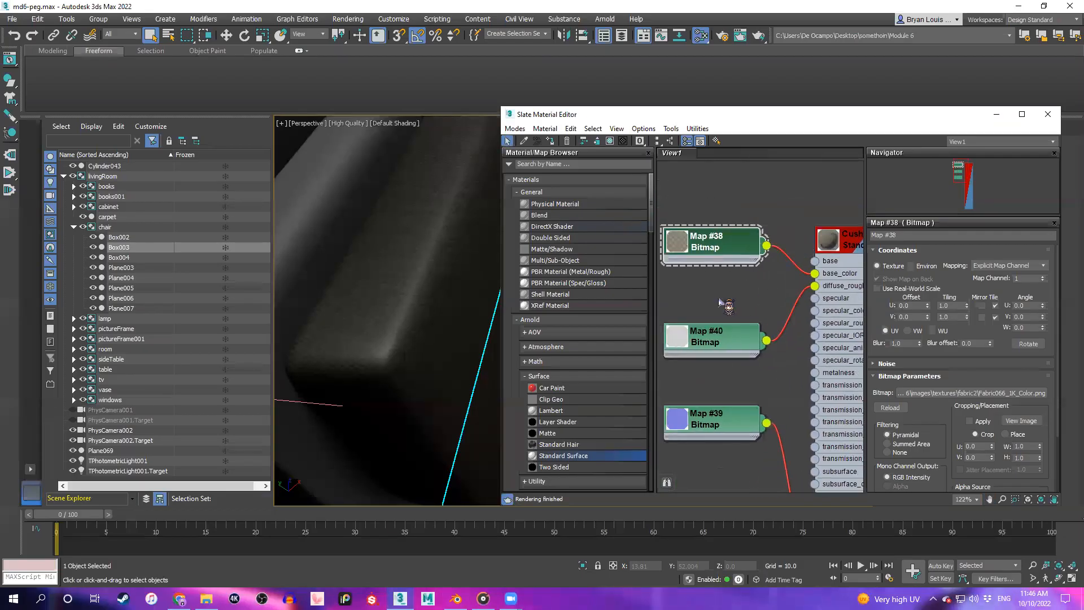
key("alt+Tab")
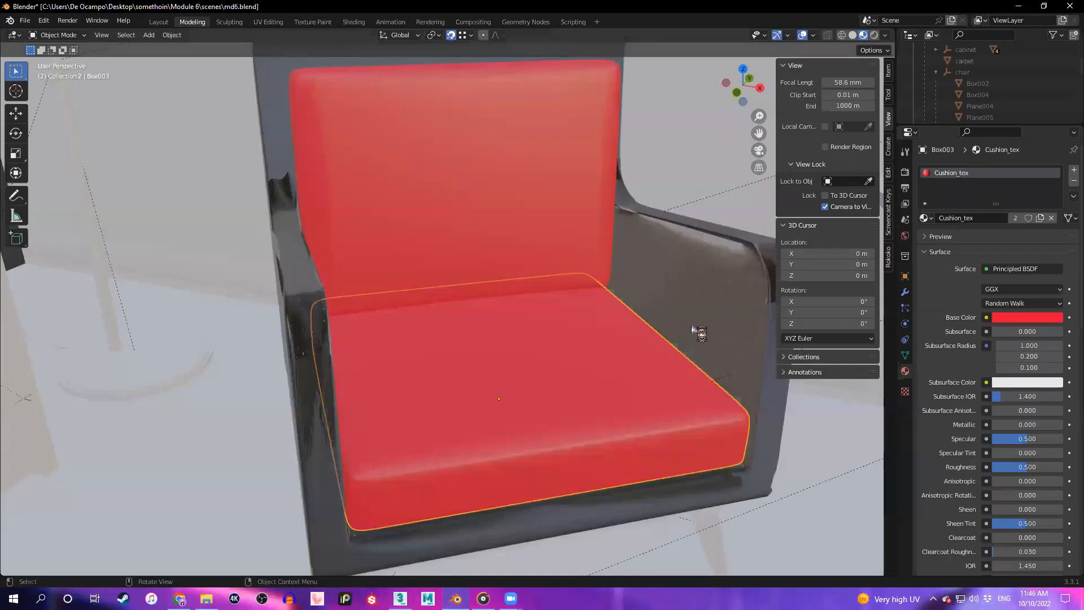
middle_click_drag(586, 280, 600, 250)
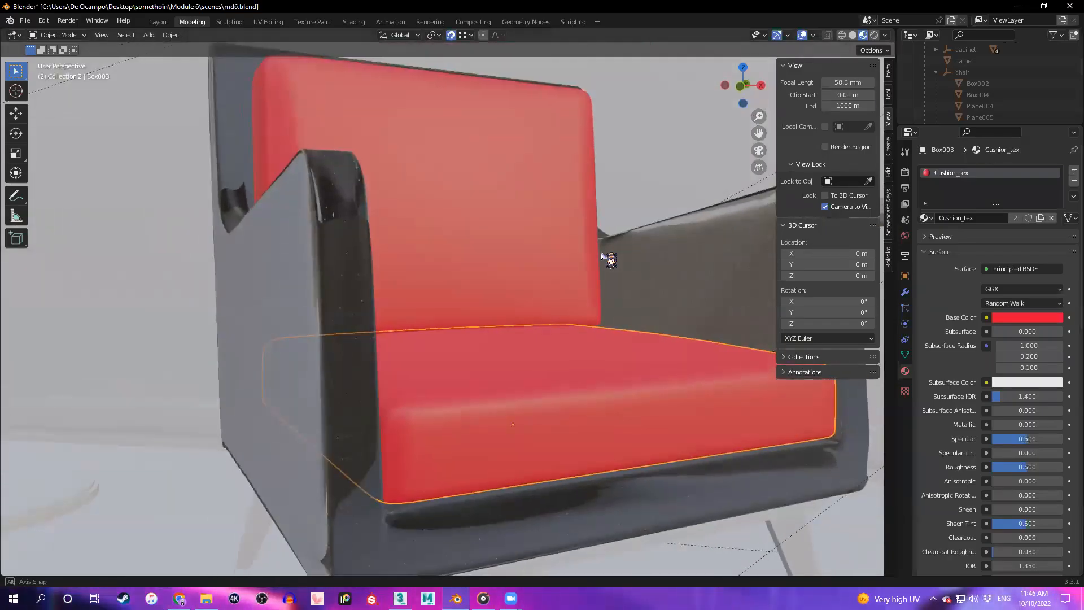
middle_click_drag(426, 333, 471, 314)
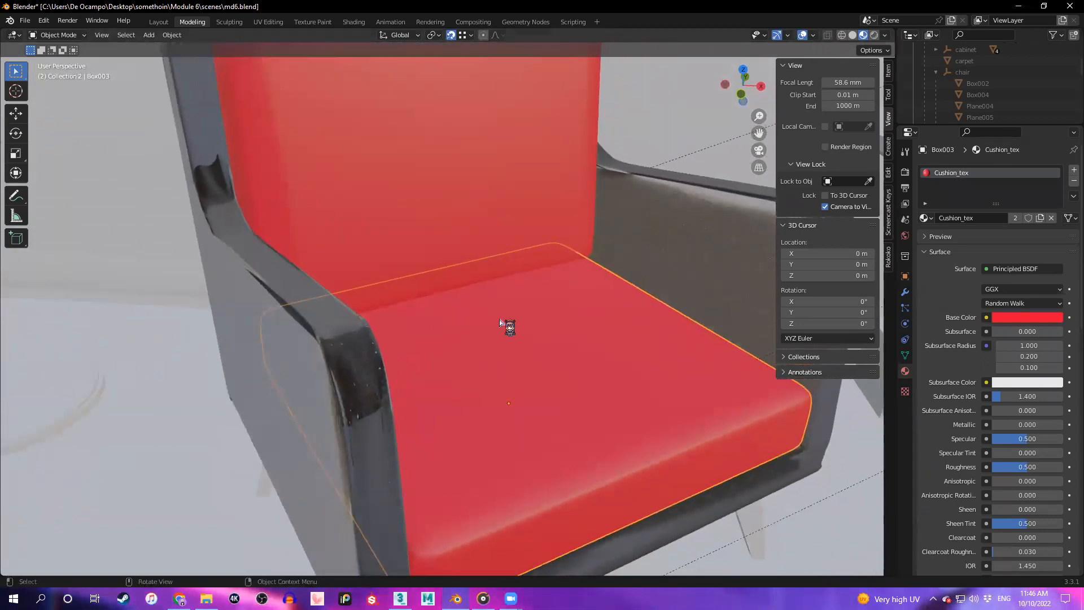
scroll(513, 309, "down", 5)
middle_click_drag(450, 331, 486, 267)
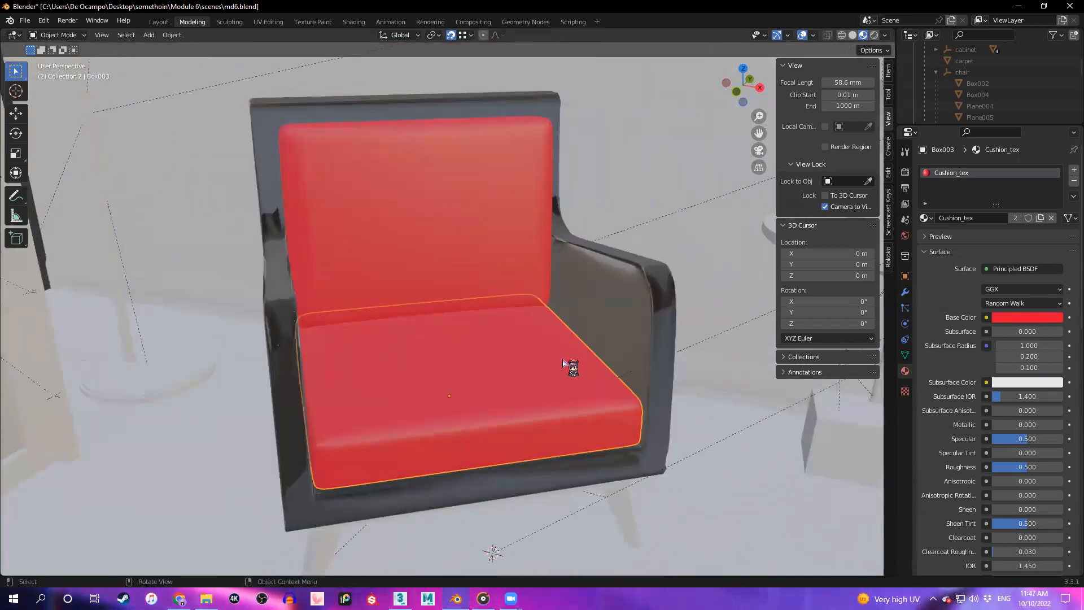
scroll(535, 345, "up", 6)
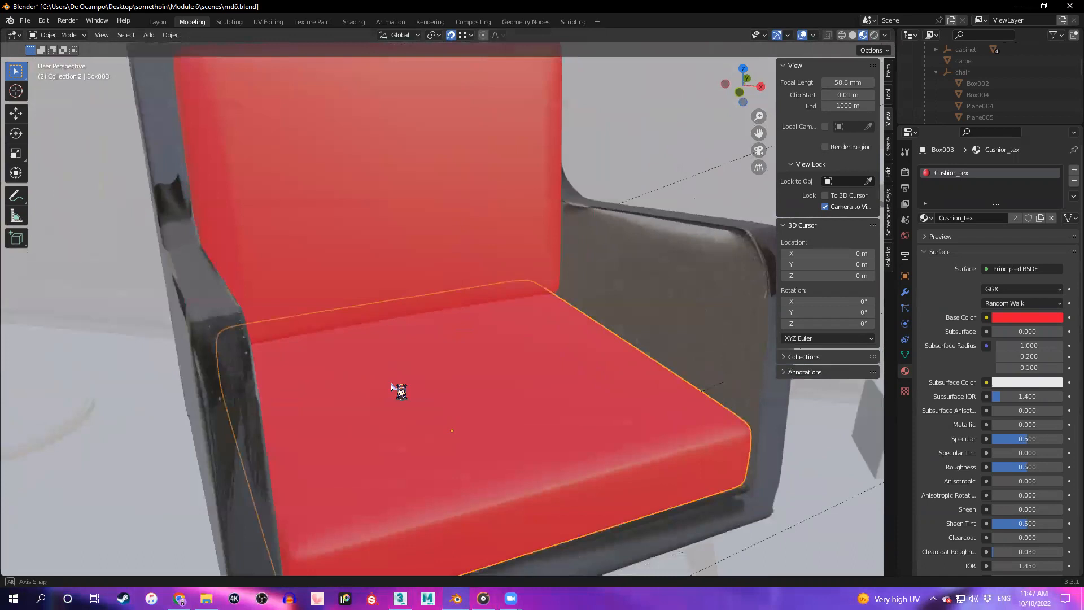
scroll(384, 375, "down", 5)
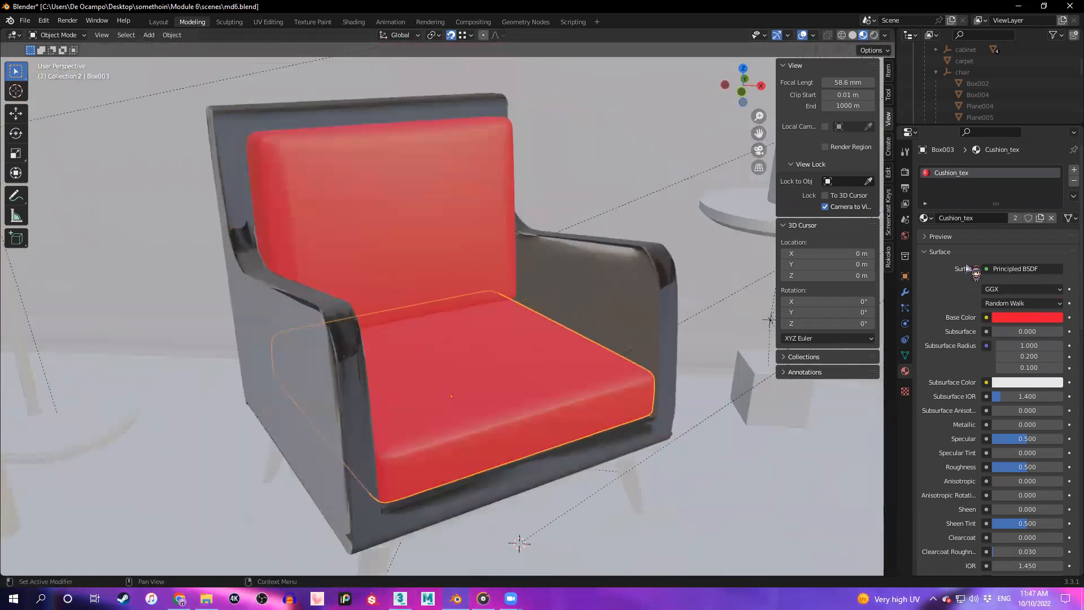
scroll(963, 310, "down", 1)
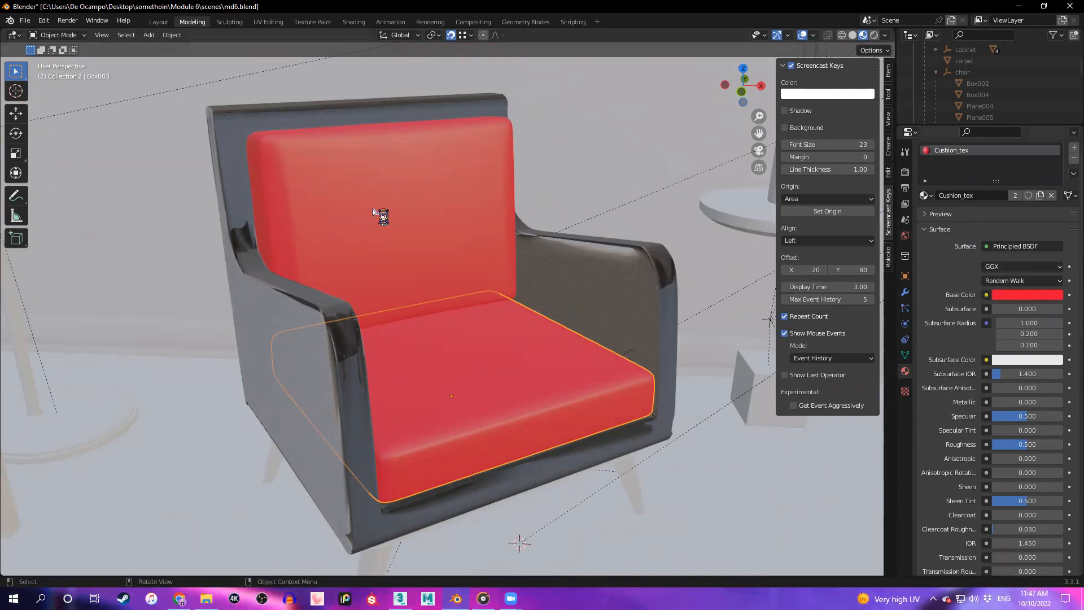
Switch to the Shading workspace, enlarge the node editor and frame the Cushion_tex Principled BSDF and Material Output nodes
left_click(353, 25)
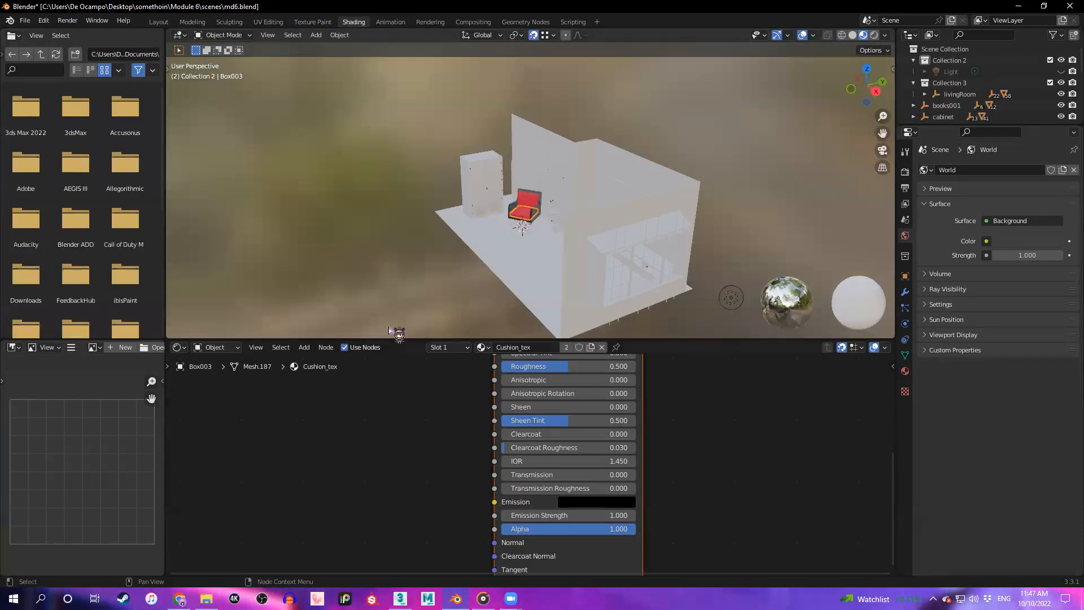
left_click_drag(397, 337, 424, 210)
middle_click_drag(399, 334, 391, 448)
scroll(391, 418, "down", 2)
middle_click_drag(392, 388, 292, 379)
scroll(634, 394, "down", 1)
middle_click_drag(634, 395, 623, 416)
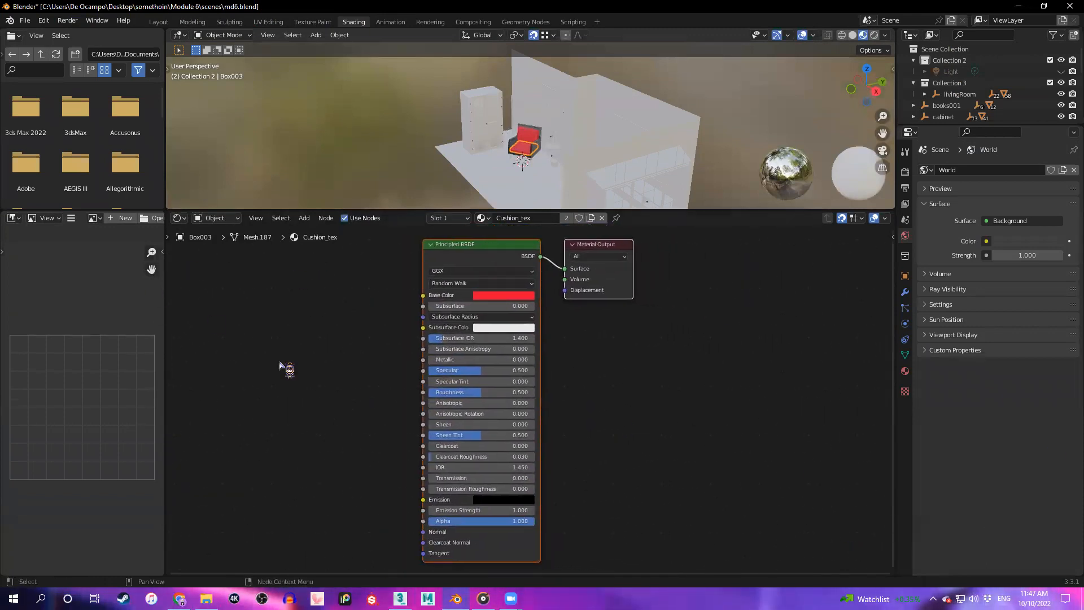
Check the cushion's bitmap nodes in 3ds Max, then return to Blender and examine the Principled BSDF node and the armchair
left_click(399, 598)
scroll(766, 214, "down", 2)
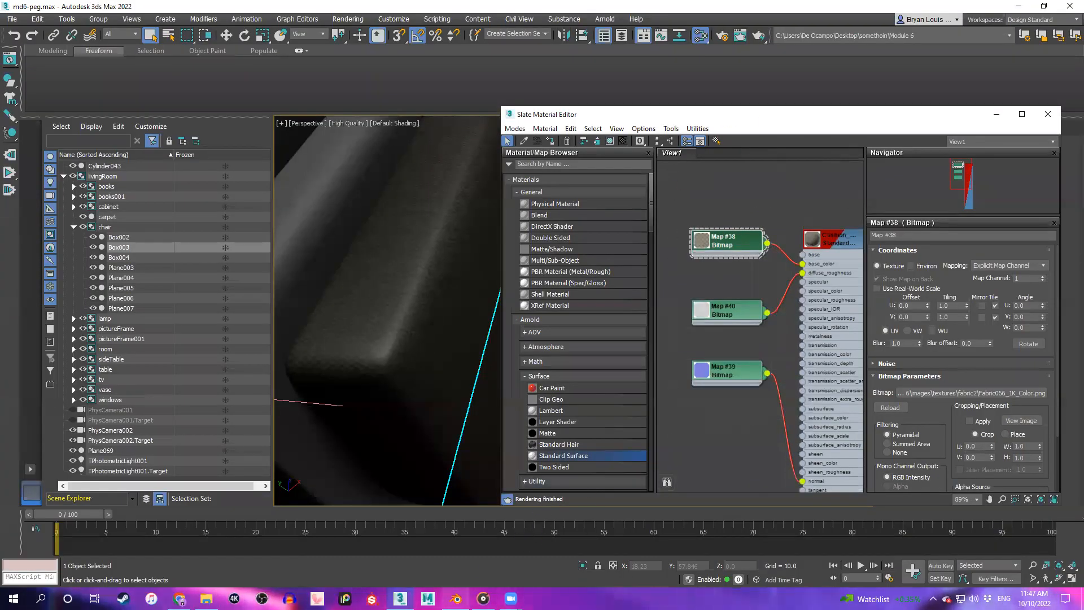
left_click(456, 598)
scroll(480, 316, "up", 2)
middle_click_drag(454, 387, 552, 416)
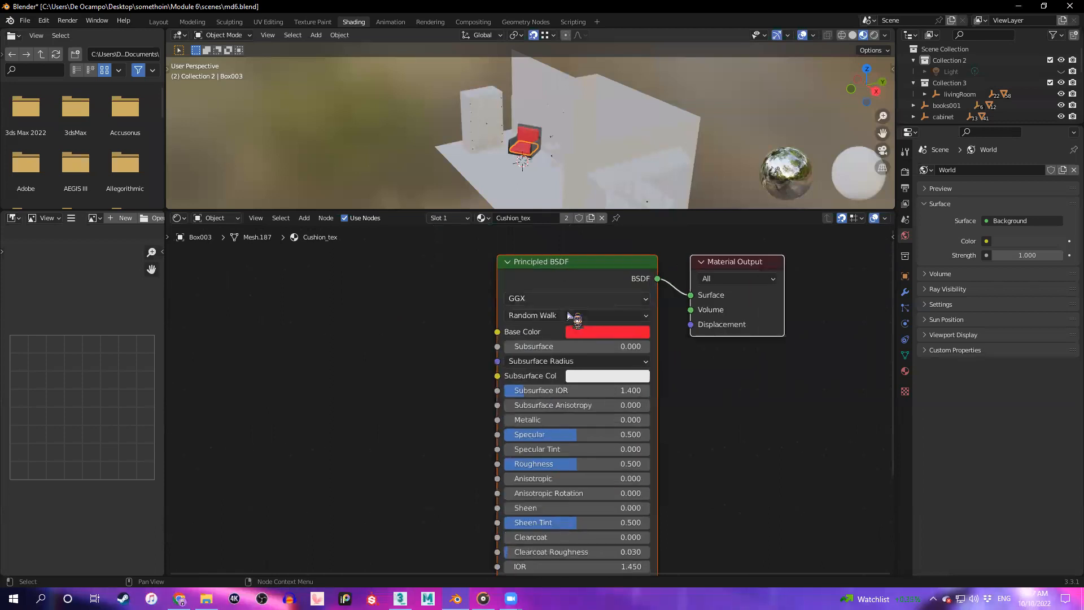
scroll(322, 353, "down", 2)
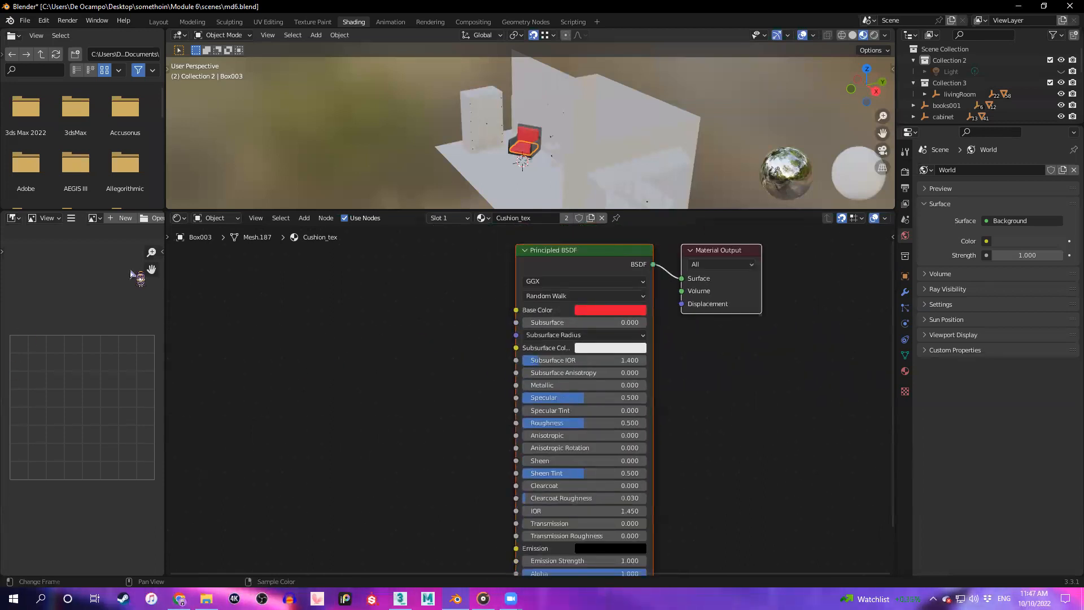
scroll(485, 133, "up", 5)
middle_click_drag(495, 137, 550, 141)
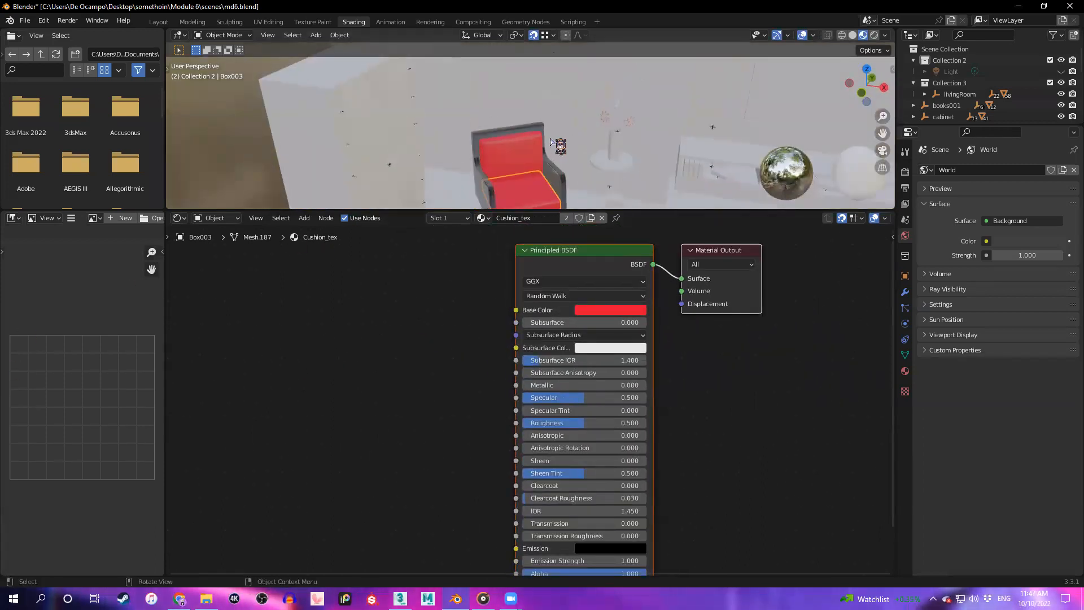
scroll(590, 161, "up", 3)
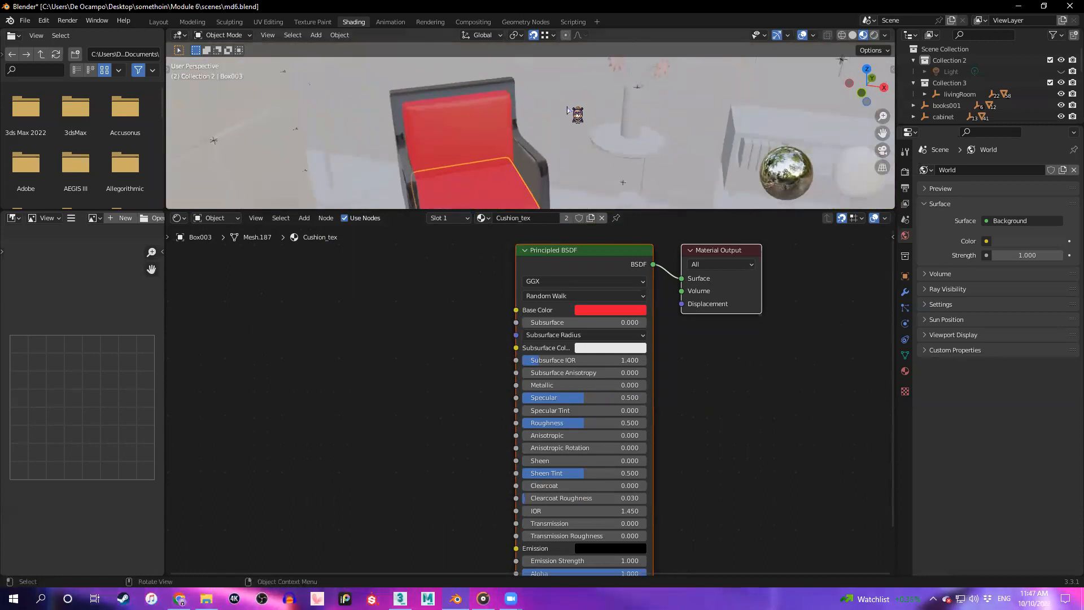
middle_click_drag(544, 108, 480, 125)
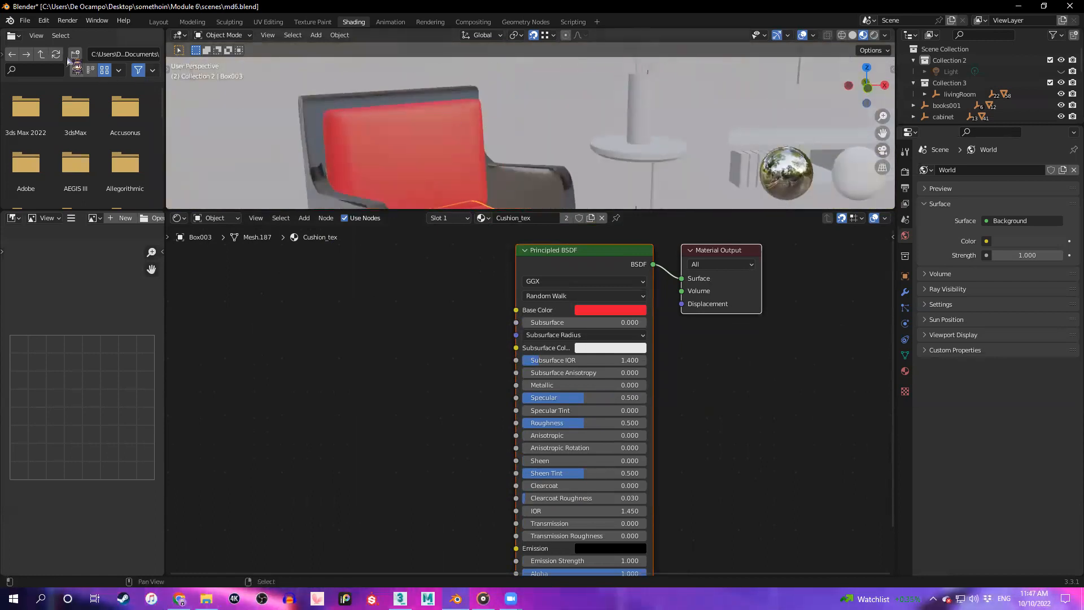
Search the add-on preferences for "node" to check that Node Wrangler is enabled, and close the preferences
left_click(44, 20)
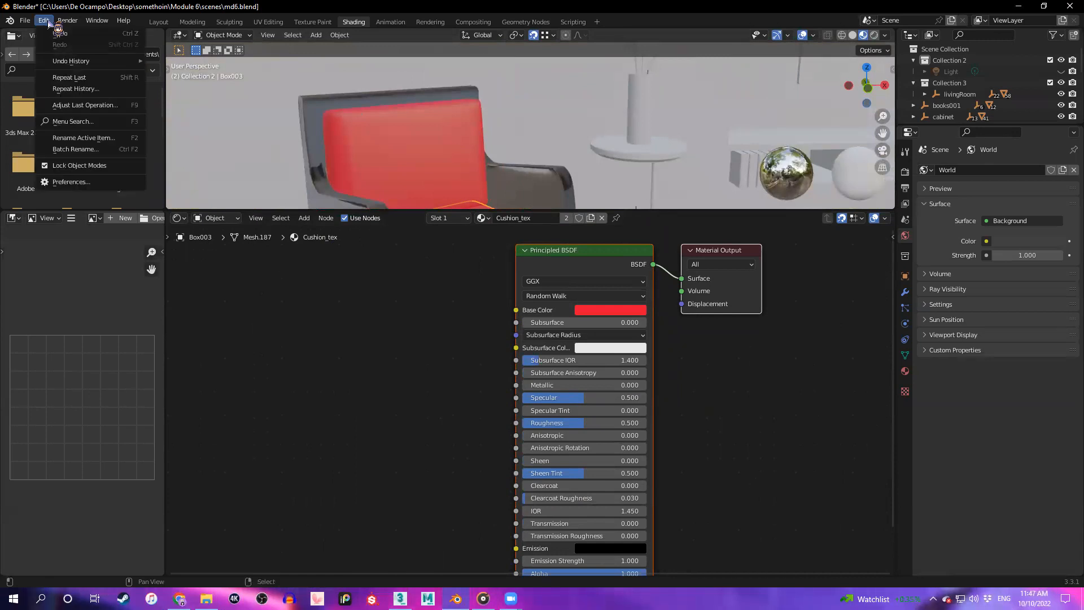
left_click(88, 182)
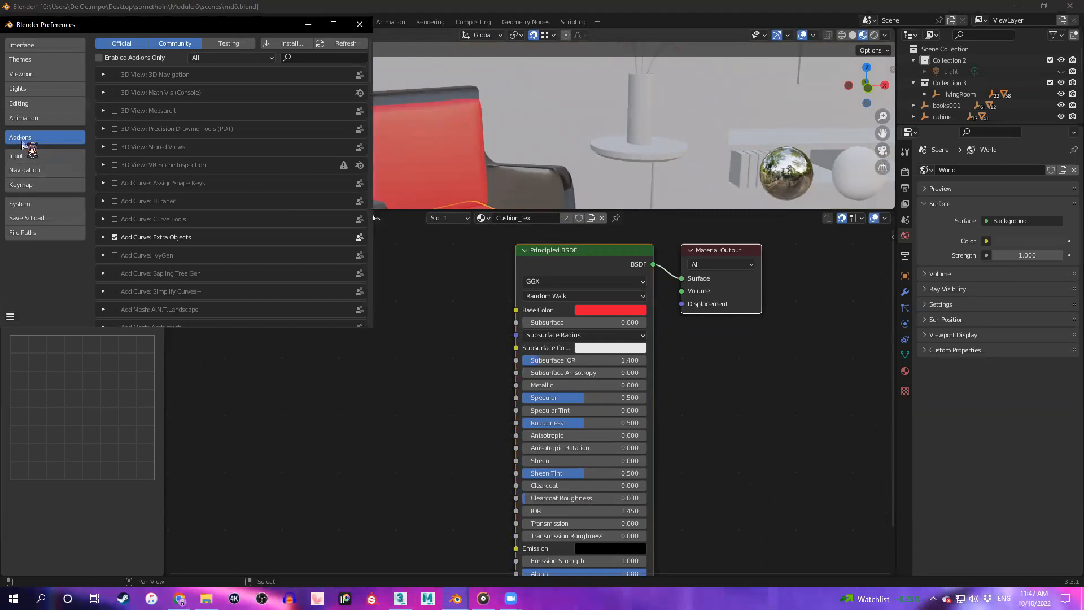
left_click(324, 60)
type("n")
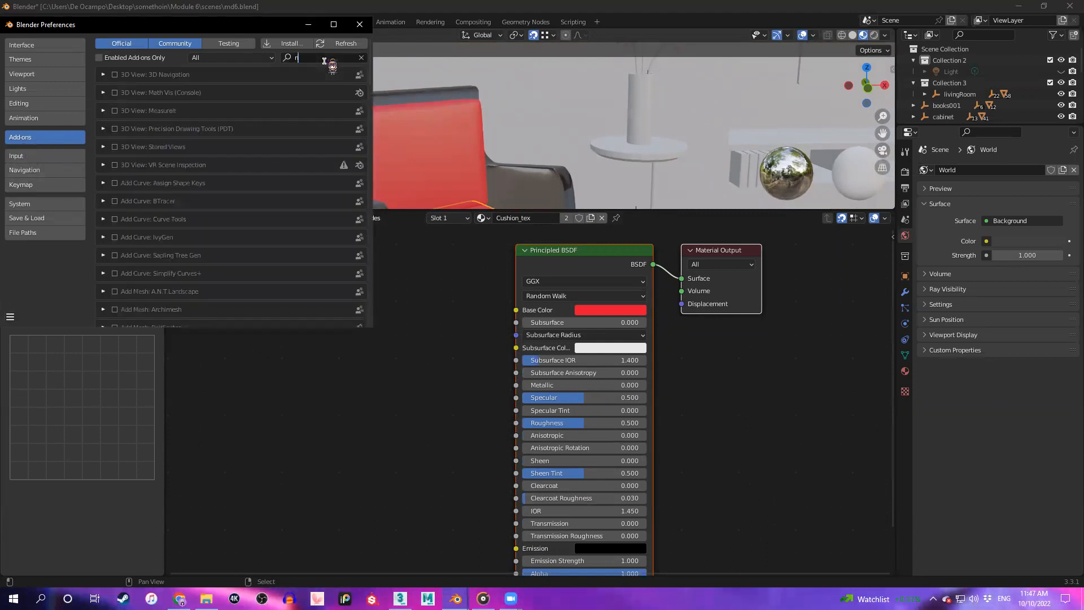
type("ode")
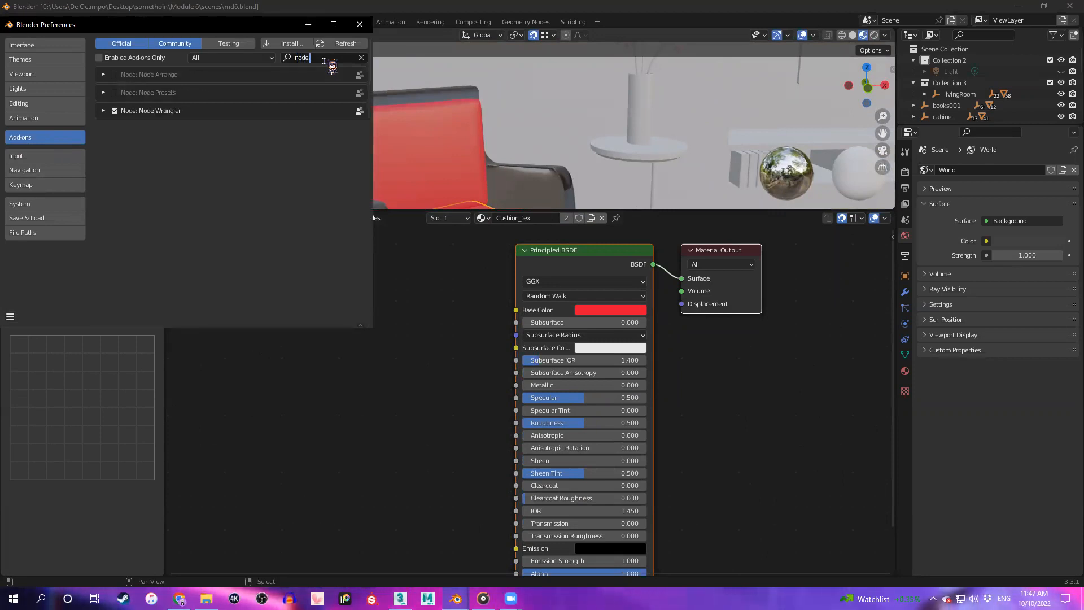
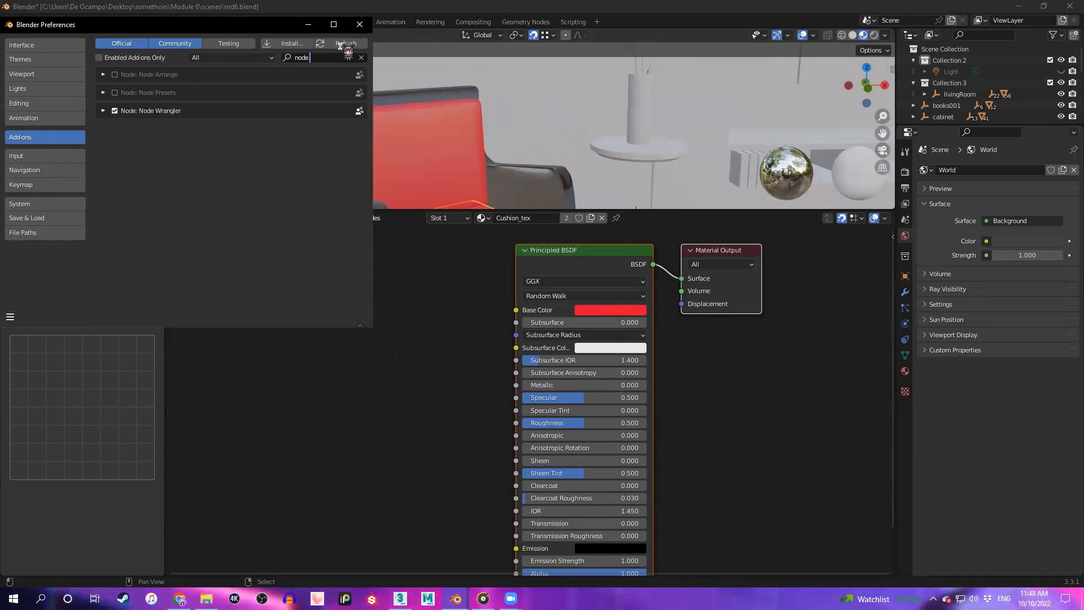
left_click(361, 25)
Move the Material Output node farther away from the Principled BSDF node
middle_click_drag(435, 290, 392, 381)
left_click(596, 273)
scroll(674, 363, "down", 1)
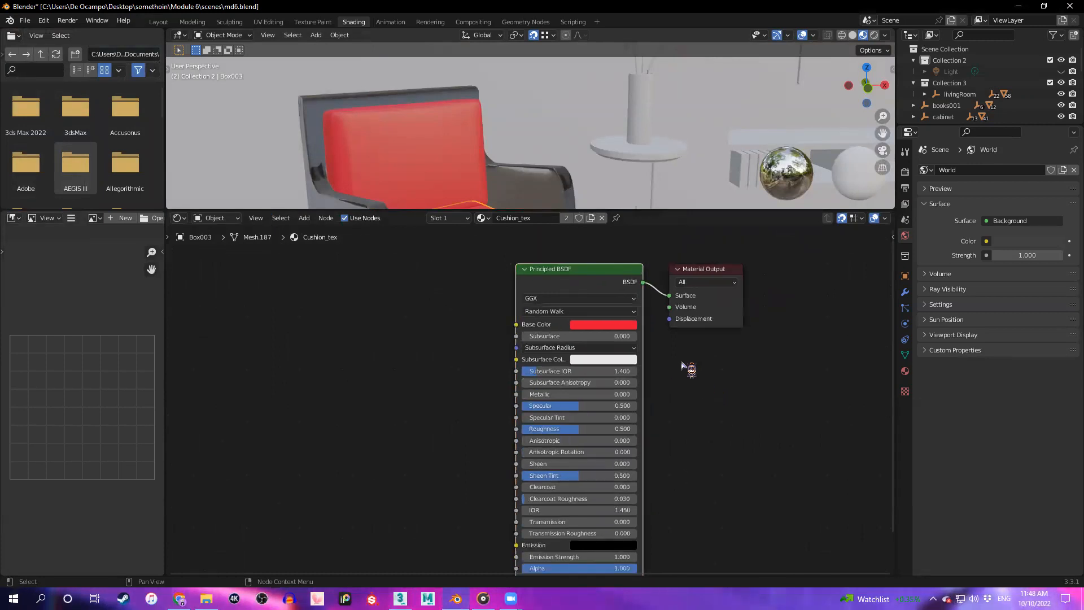
scroll(666, 339, "right", 2)
left_click(656, 283)
left_click_drag(656, 285, 687, 285)
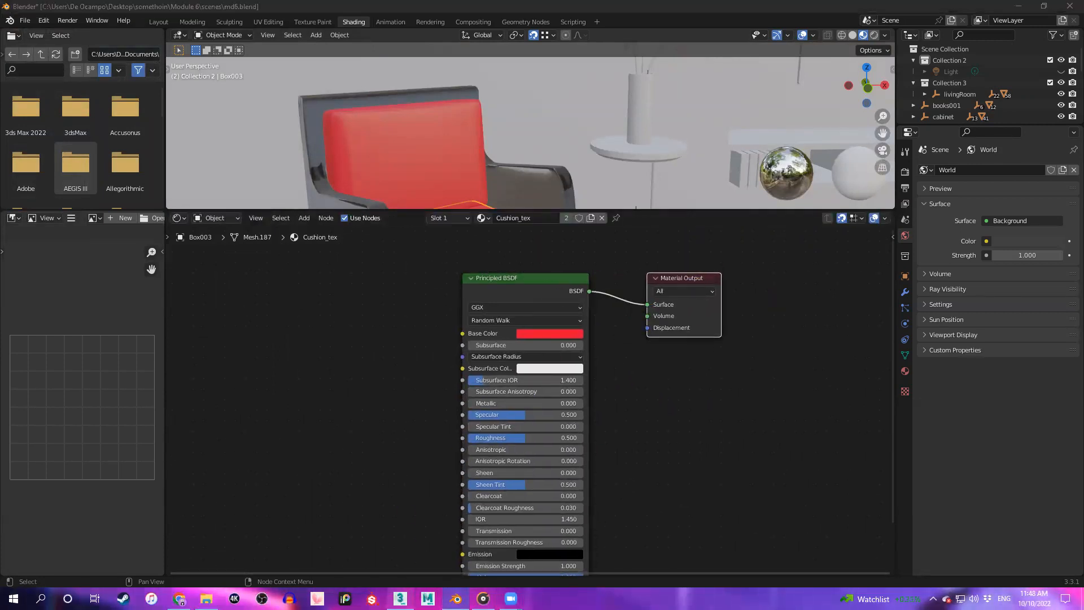
Switch to 3ds Max and examine the parameters of the Cushion_tex Standard Surface material
left_click(401, 597)
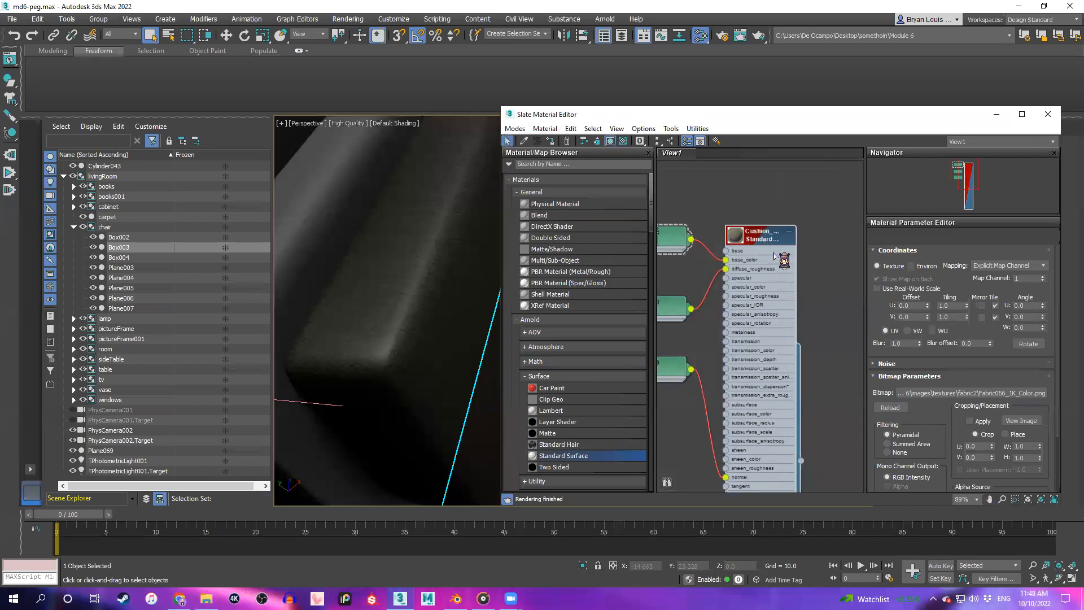
left_click(767, 239)
scroll(772, 242, "up", 3)
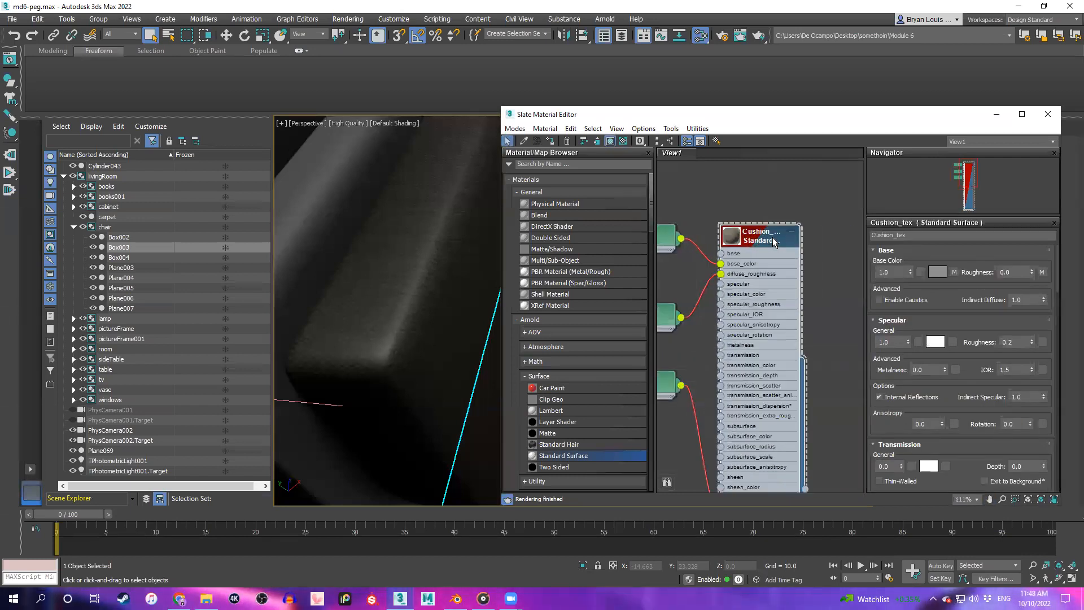
scroll(757, 245, "down", 3)
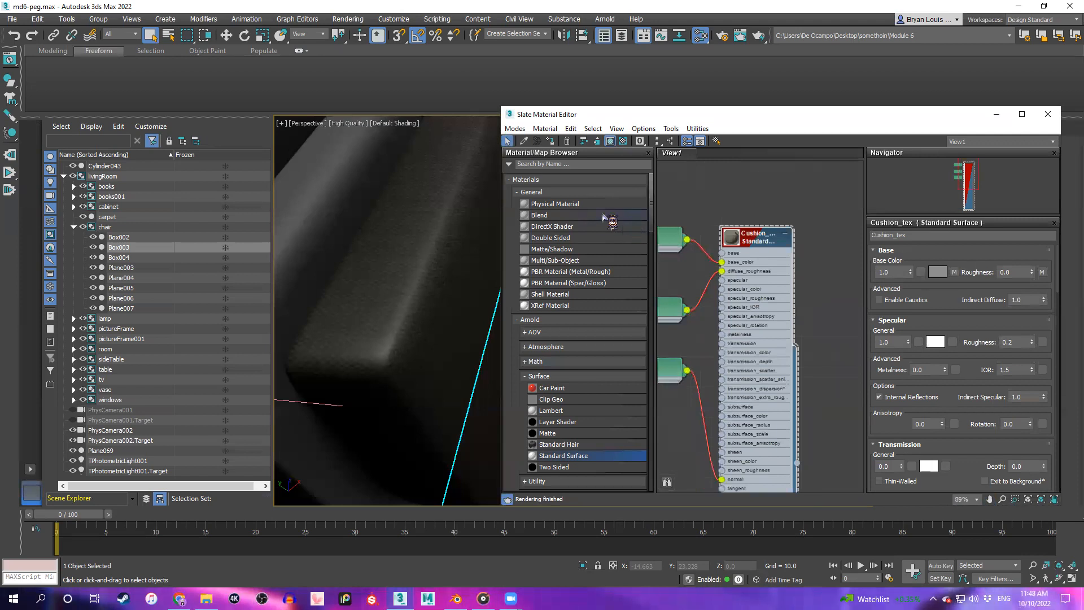
Add a Physical Material node beside the Cushion_tex node in the Slate Material Editor
left_click_drag(733, 217, 808, 201)
scroll(808, 201, "down", 2)
middle_click_drag(755, 200, 781, 210)
scroll(781, 210, "up", 2)
scroll(804, 211, "down", 1)
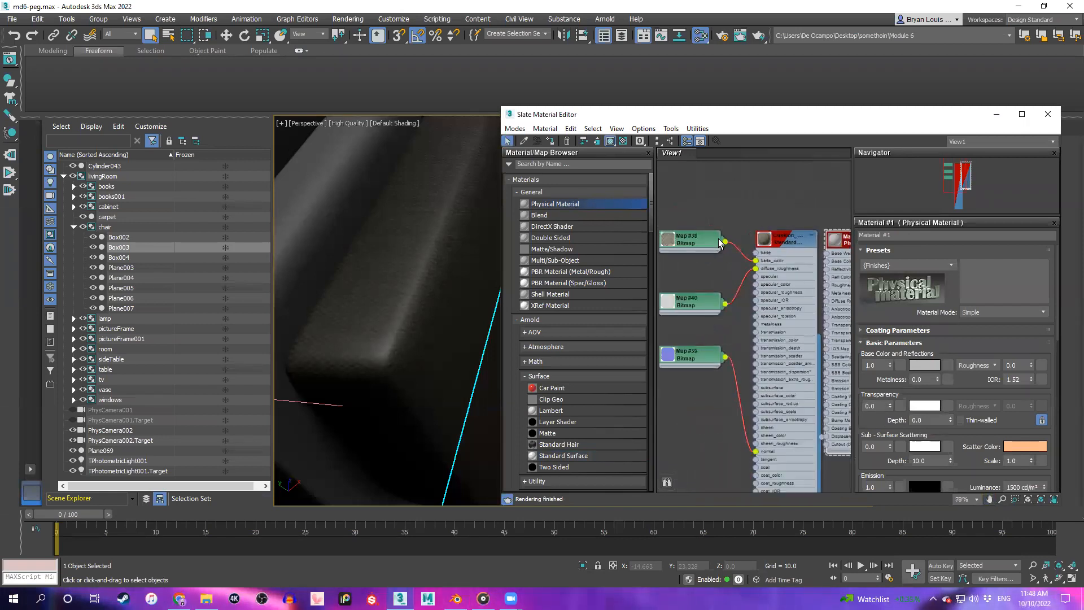
Examine the Fabric066_1K_NormalDX bitmap's connection to Cushion_tex, then the new Physical Material's map inputs and parameters
middle_click_drag(765, 214, 707, 197)
middle_click_drag(735, 280, 783, 237)
double_click(692, 296)
middle_click_drag(766, 314, 728, 301)
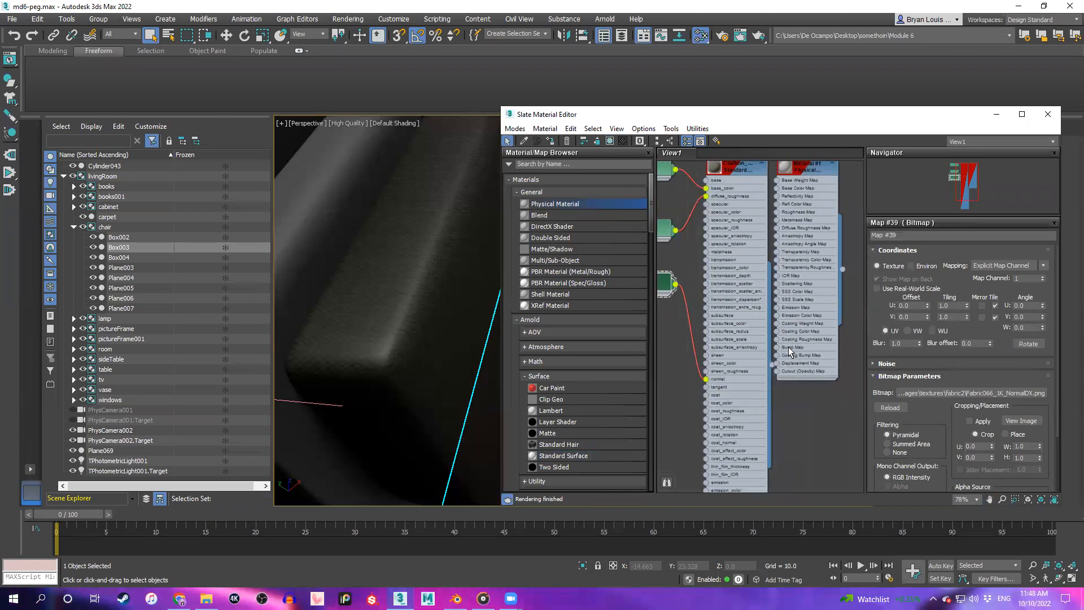
middle_click_drag(841, 203, 826, 222)
left_click_drag(789, 184, 800, 183)
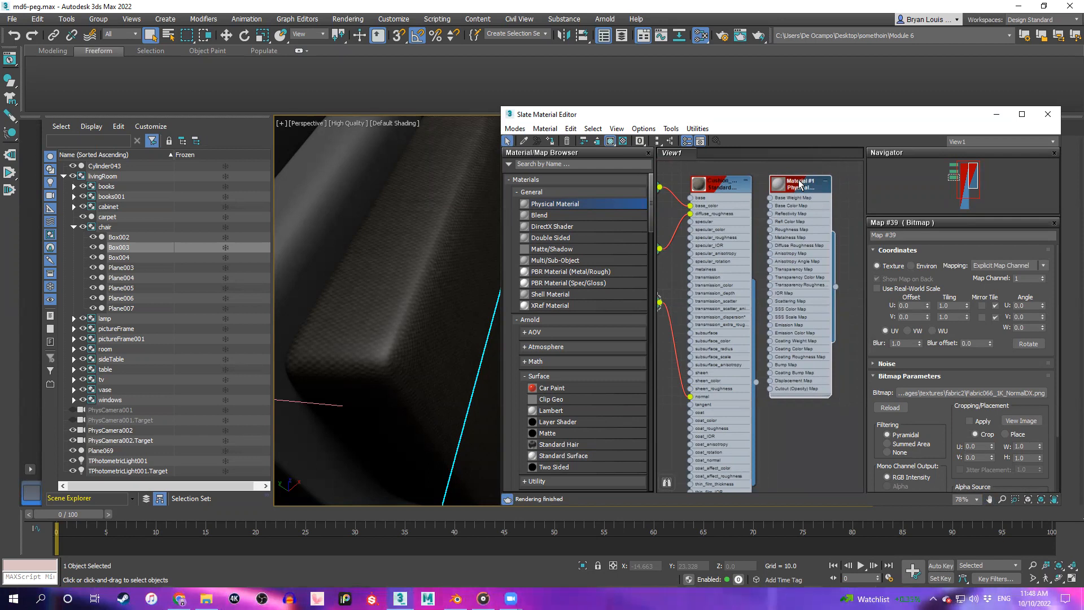
double_click(803, 186)
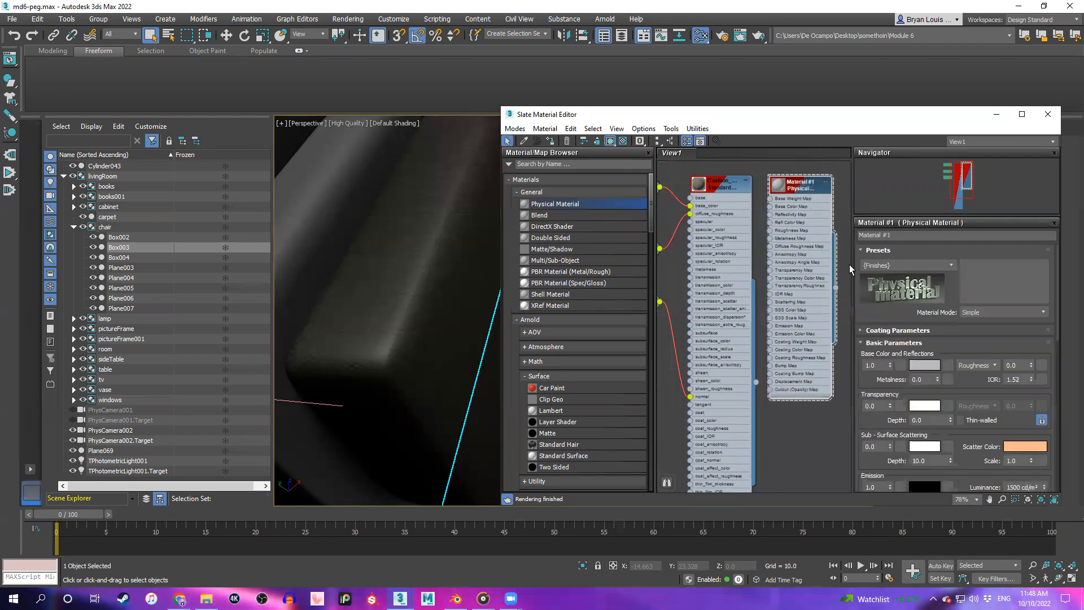
Switch to Blender and examine the inputs of the Cushion_tex Principled BSDF node
left_click(455, 599)
scroll(515, 313, "up", 2)
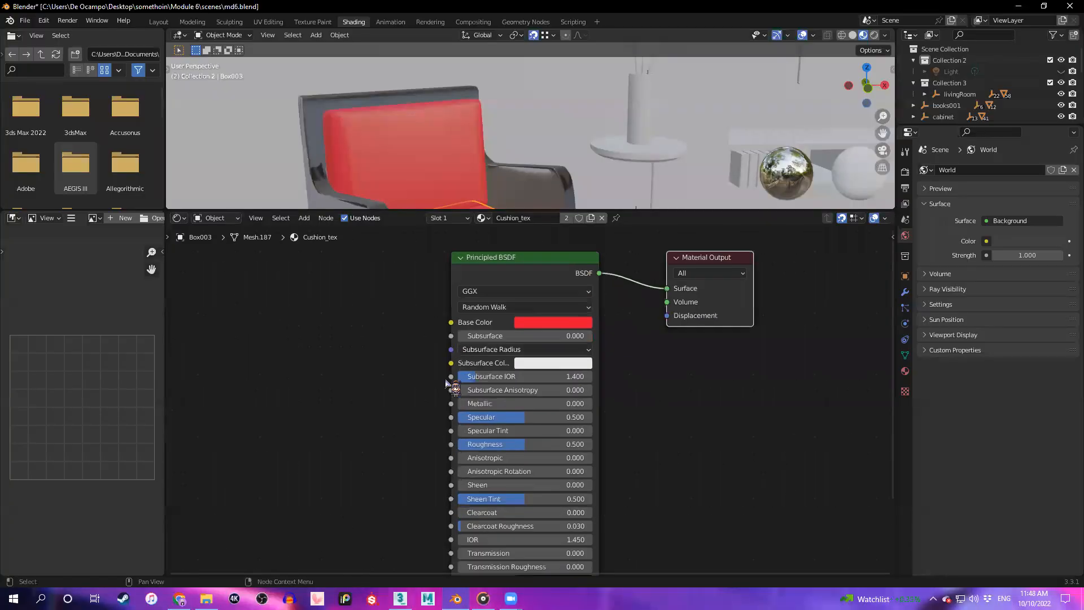
scroll(643, 390, "down", 2)
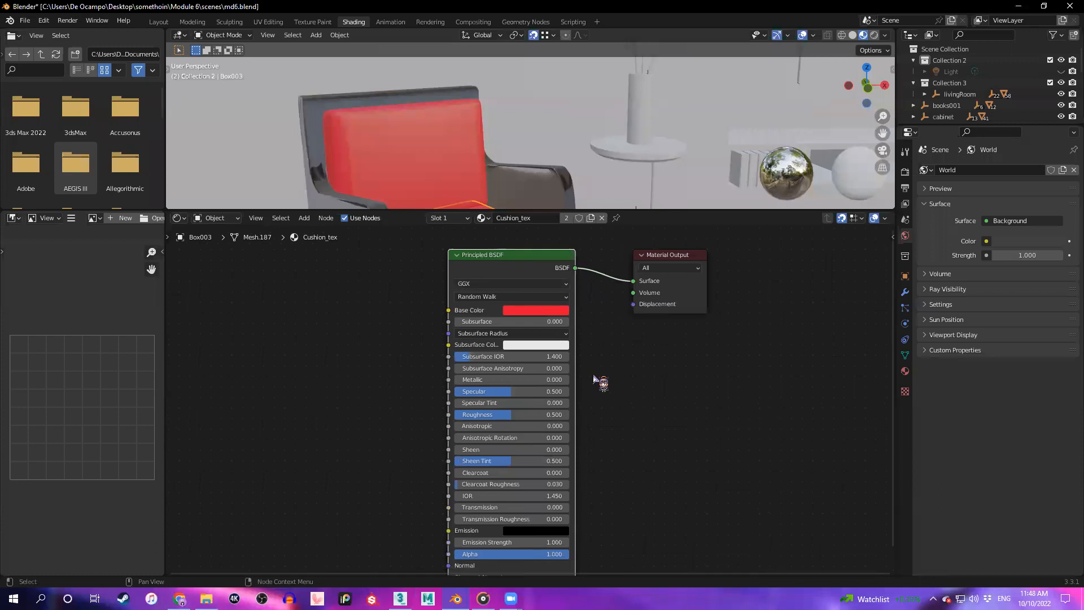
scroll(607, 387, "up", 2)
middle_click_drag(678, 399, 746, 378)
scroll(689, 390, "down", 1)
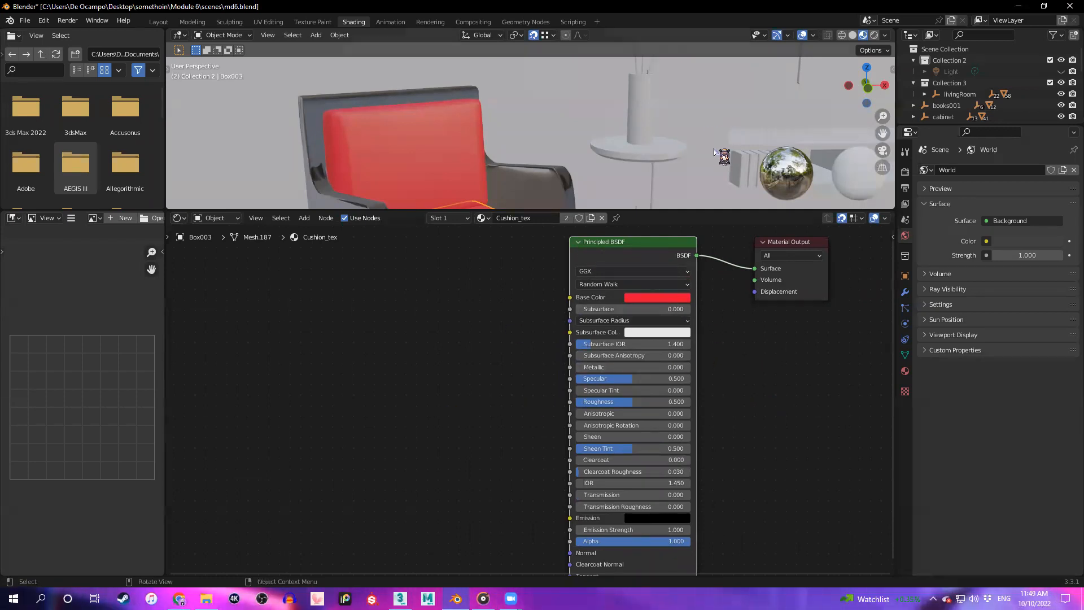
Show the sidebars in the node editor and 3D viewport, and activate the Screencast Keys display with a background
key("n")
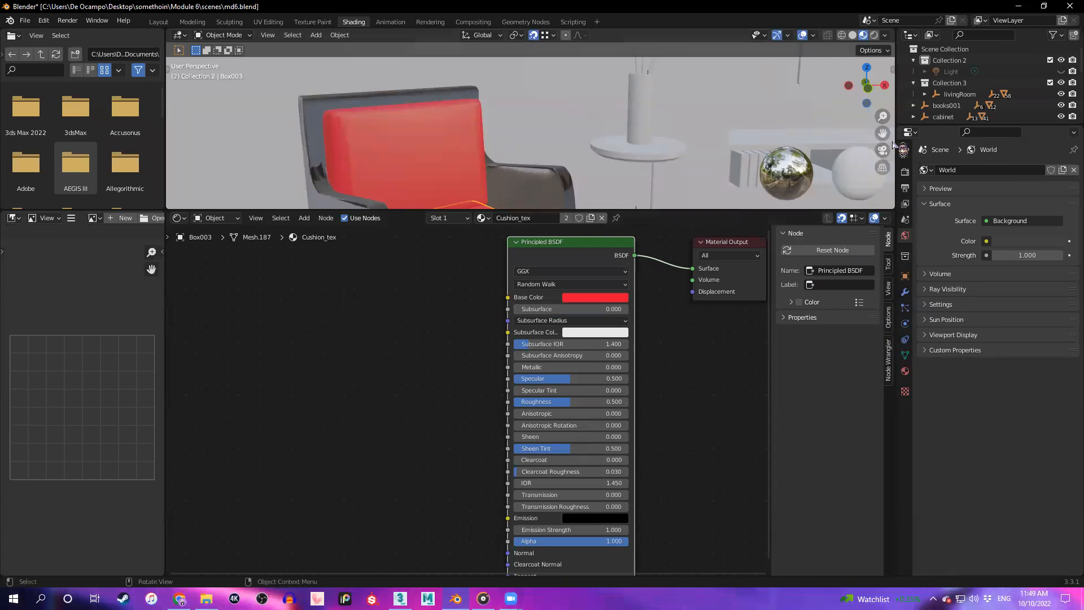
key("n")
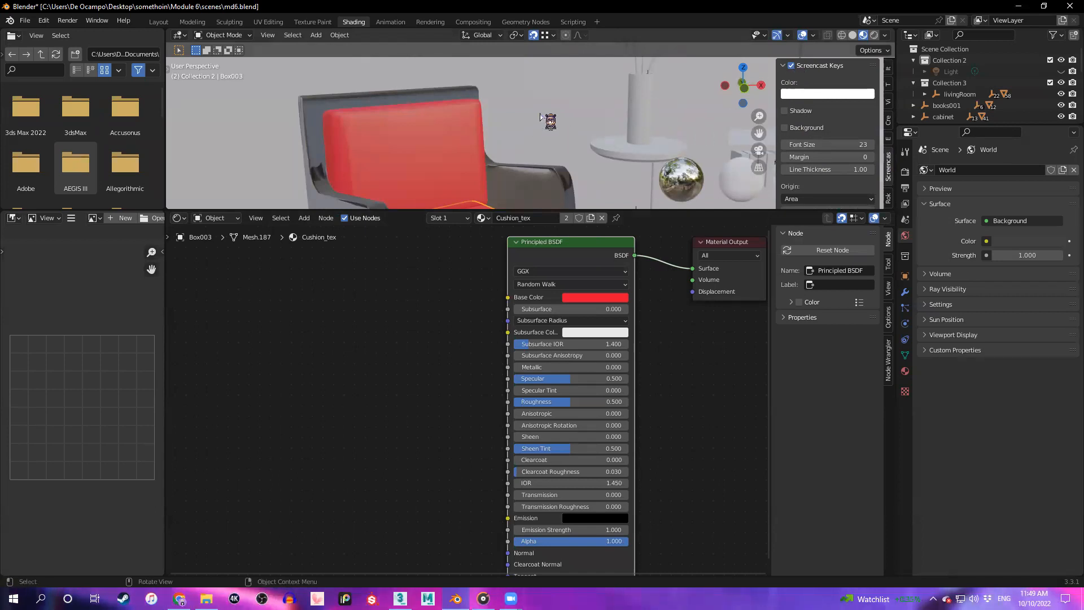
left_click(855, 126)
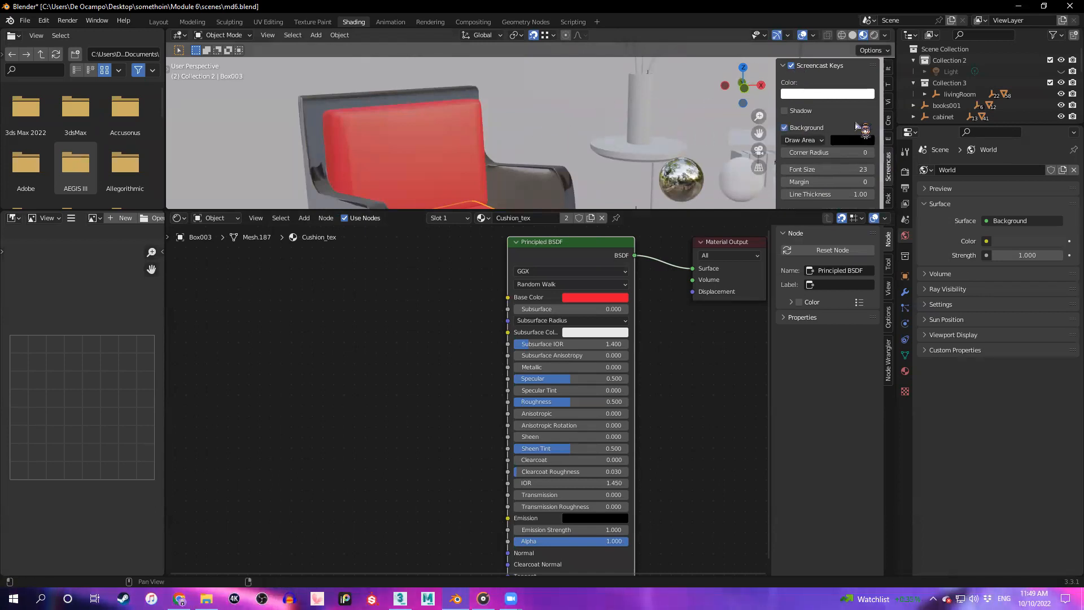
left_click(791, 65)
Select the flower vase on the side table and turn off the Screencast Keys background
left_click(650, 103)
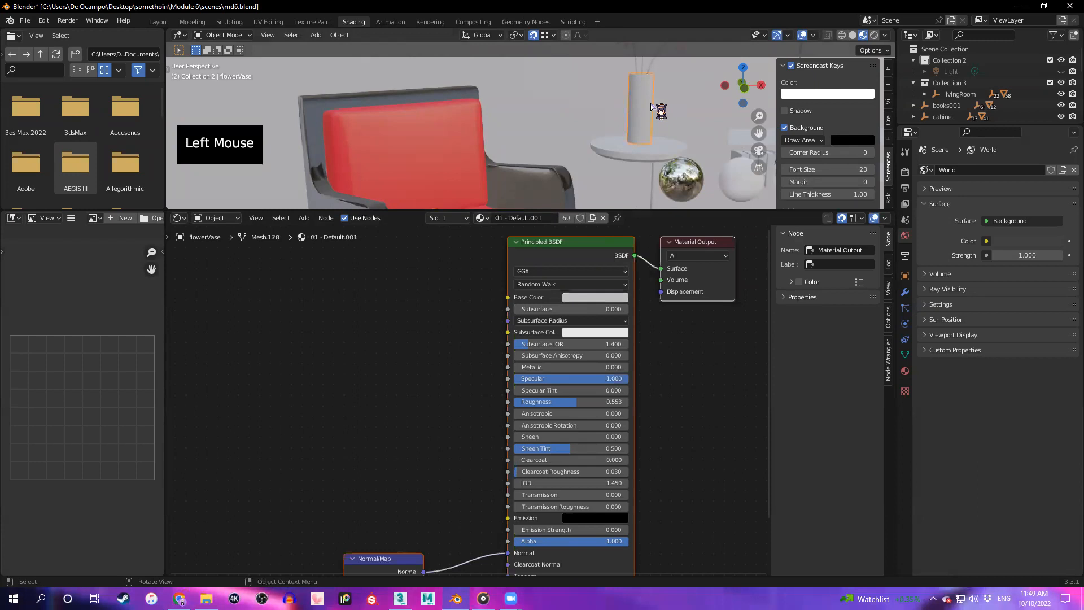
scroll(795, 110, "down", 3)
scroll(795, 110, "up", 1)
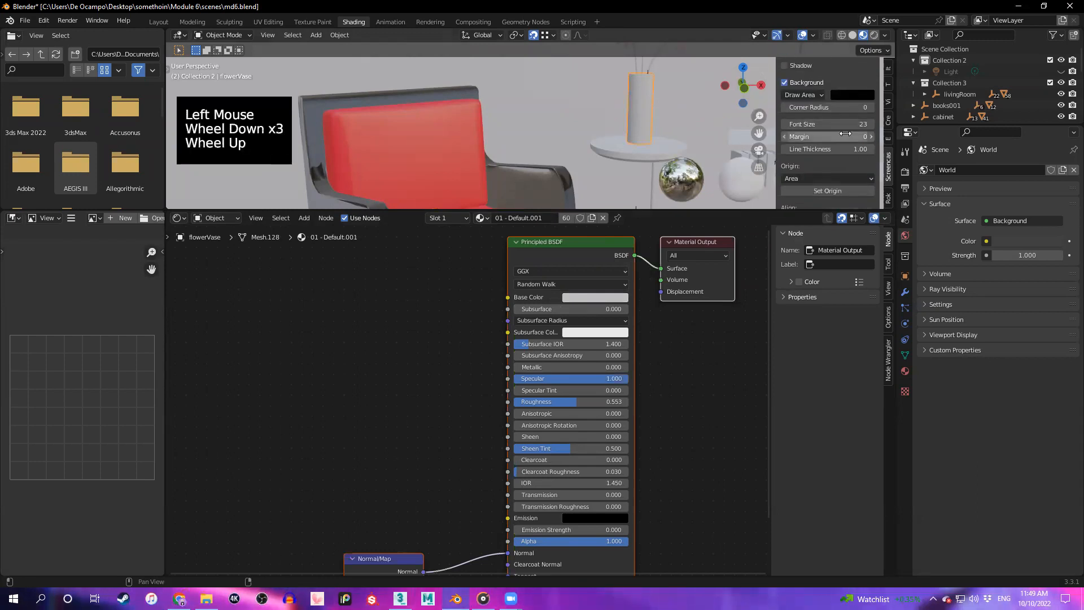
left_click(785, 83)
left_click(706, 420)
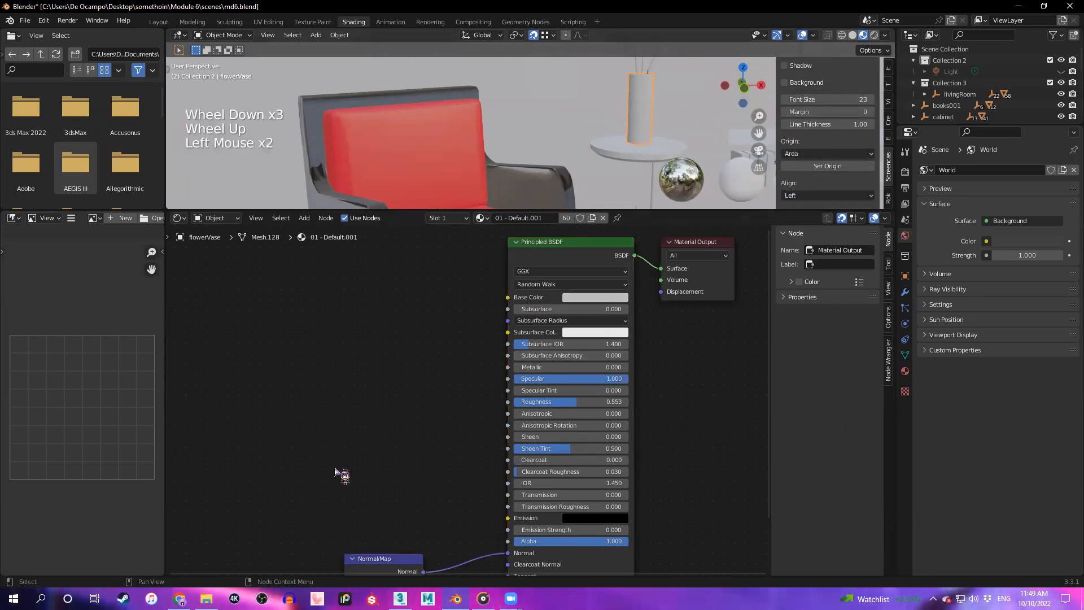
Delete the Normal/Map node from the vase's 01 - Default.001 material
middle_click_drag(341, 474, 351, 432)
left_click(392, 508)
key("x")
Start Node Wrangler's Principled Texture Setup on the Principled BSDF node of the vase's 01 - Default.001 material
middle_click_drag(463, 368, 456, 469)
left_click(578, 293)
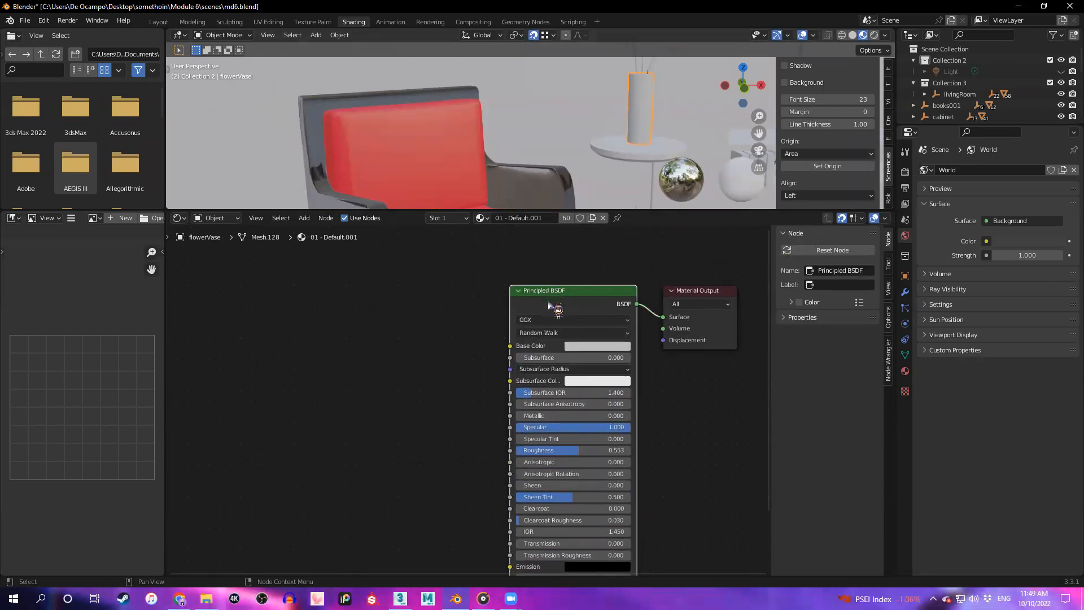
key("ctrl+shift")
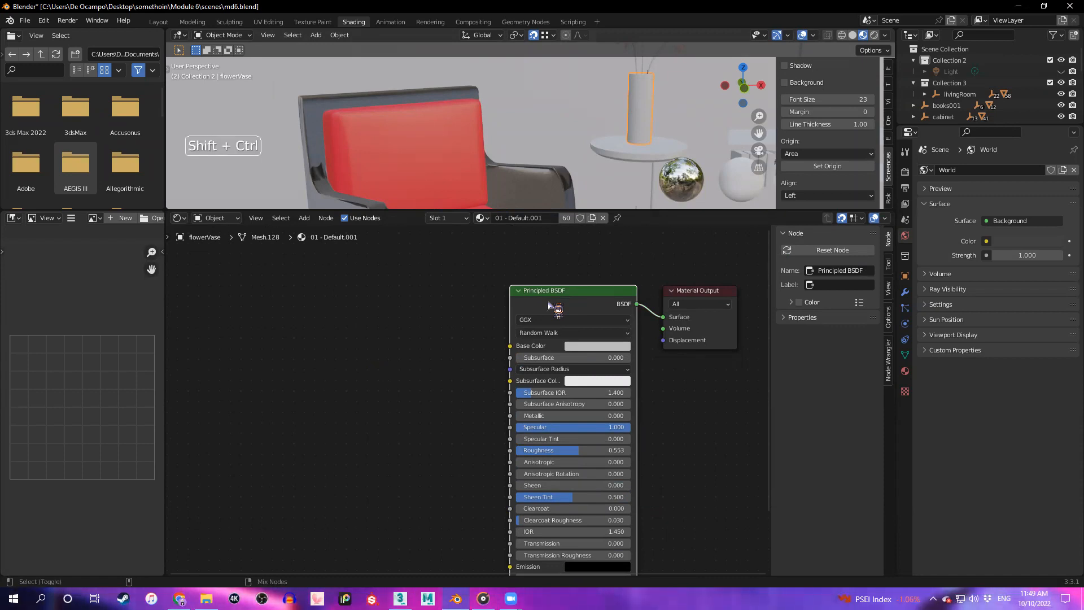
key("ctrl+shift+t")
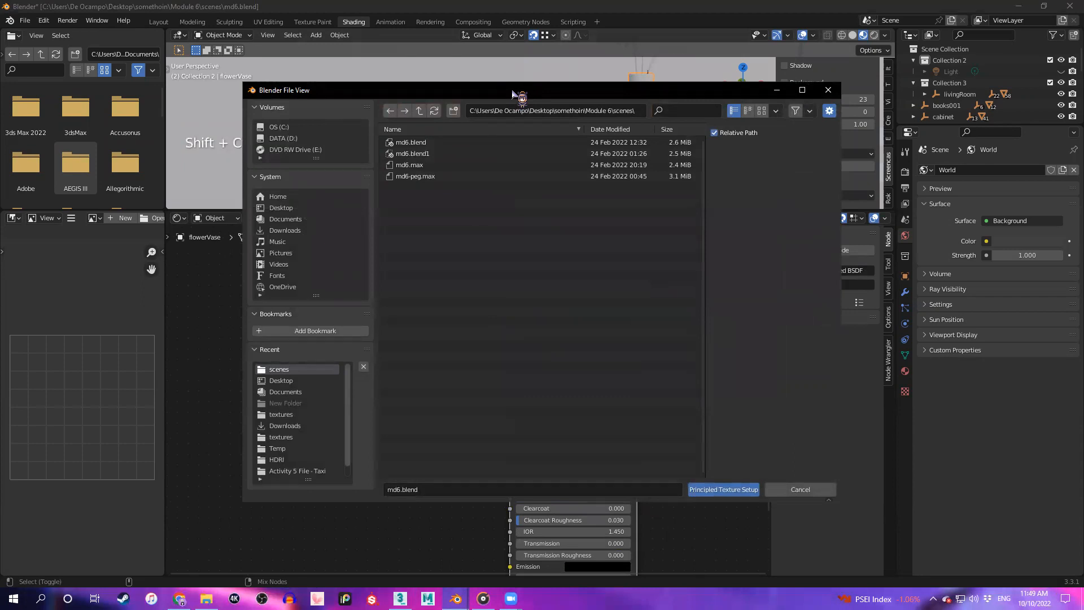
left_click_drag(514, 93, 653, 113)
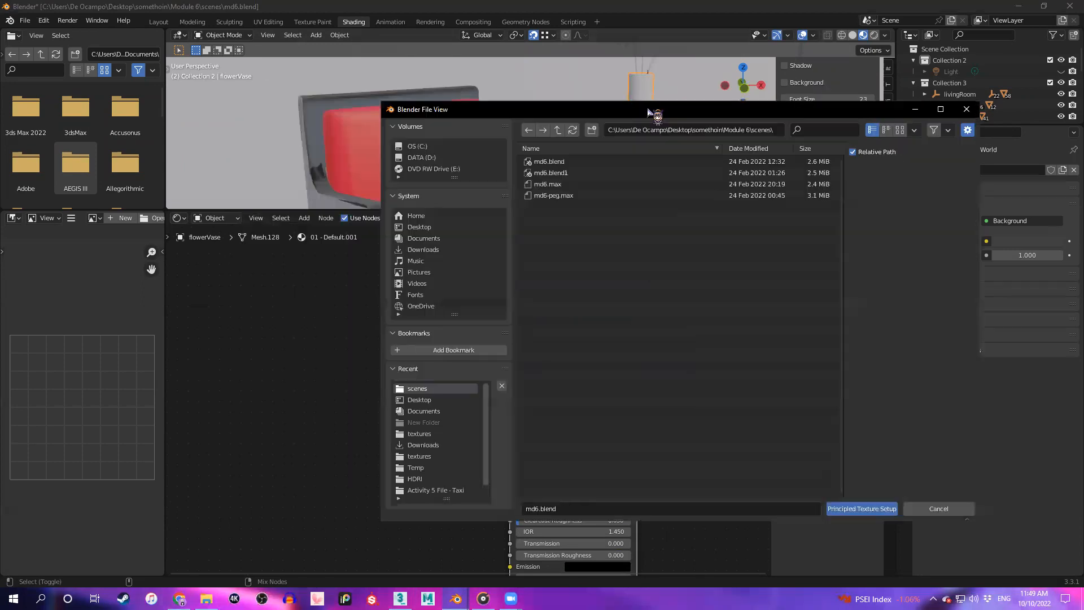
Browse from the Desktop to somethoin\Module 6\images\textures\fabric2 and show its files as thumbnails
left_click(412, 228)
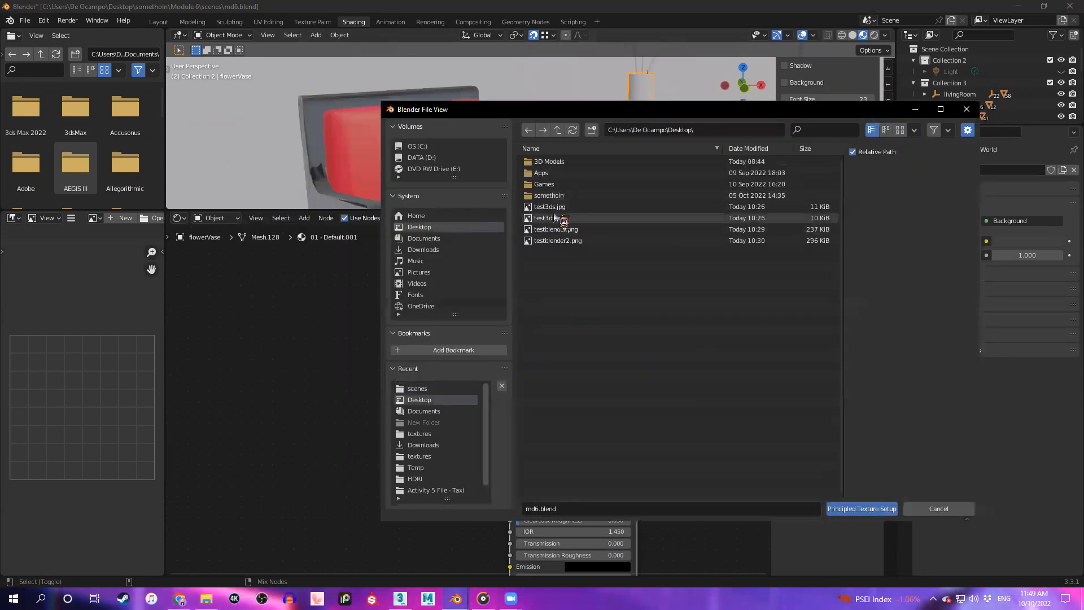
left_click_drag(641, 115, 703, 120)
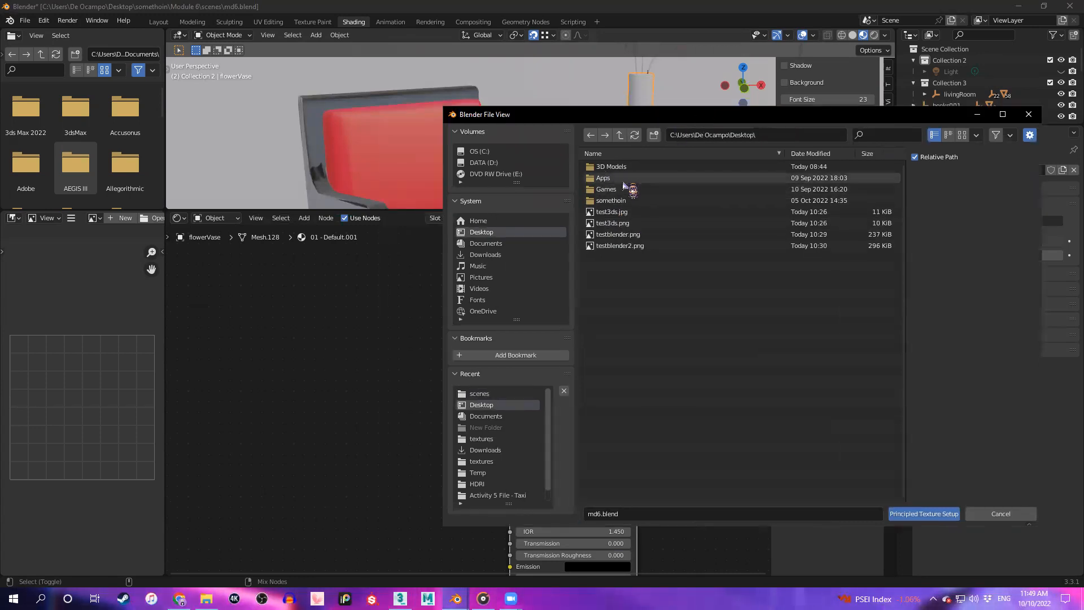
double_click(612, 200)
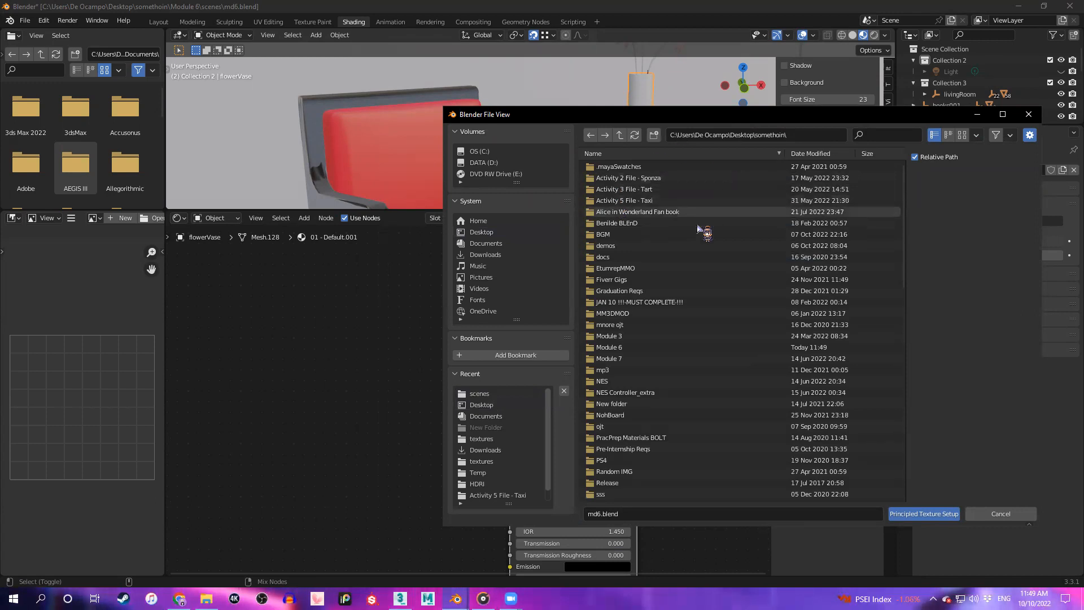
double_click(625, 349)
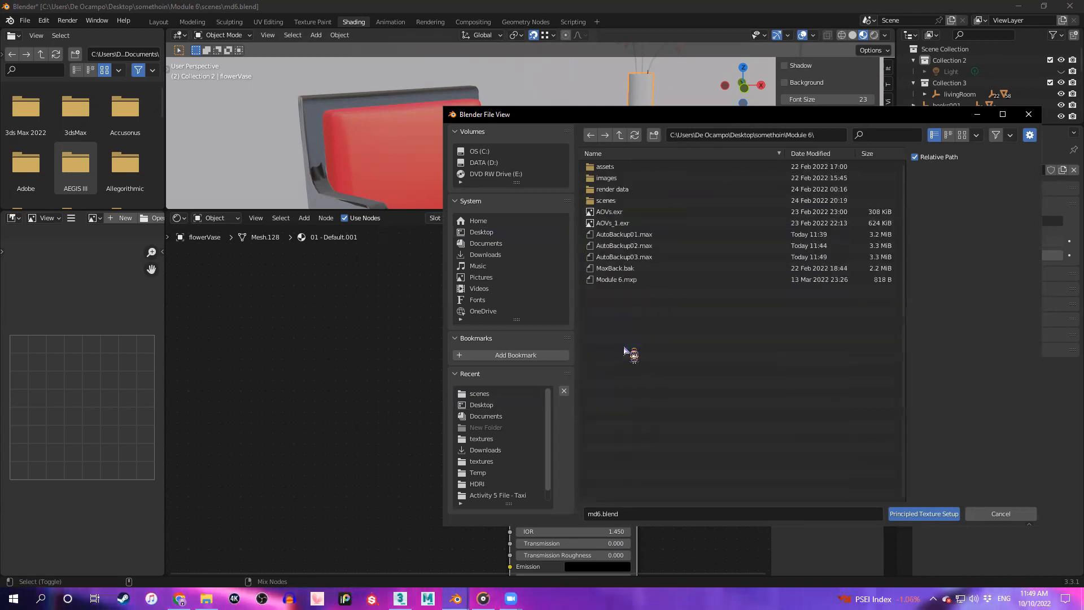
double_click(617, 178)
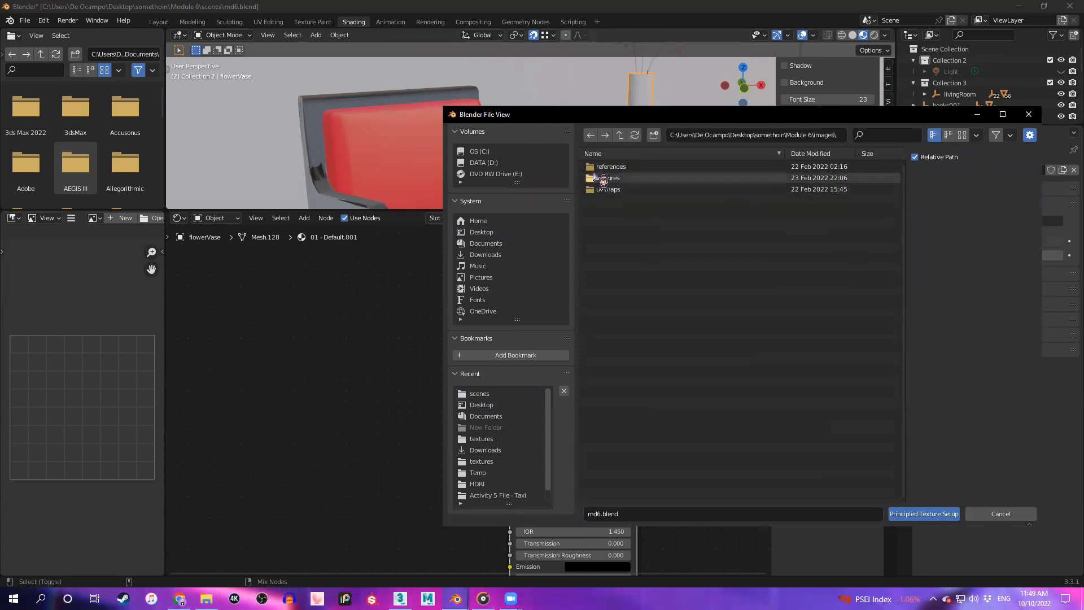
double_click(633, 179)
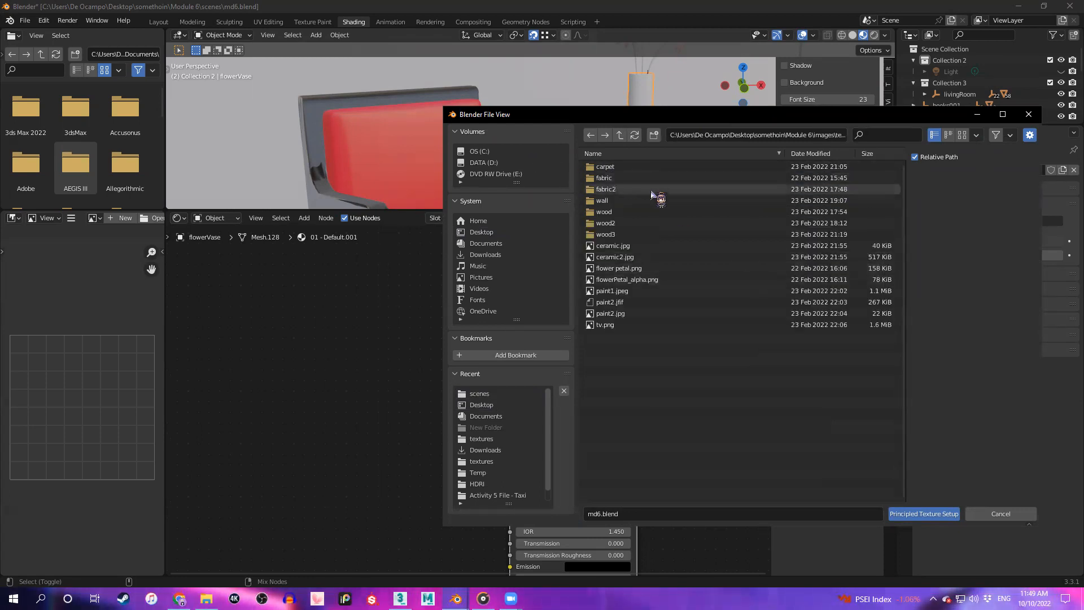
double_click(651, 191)
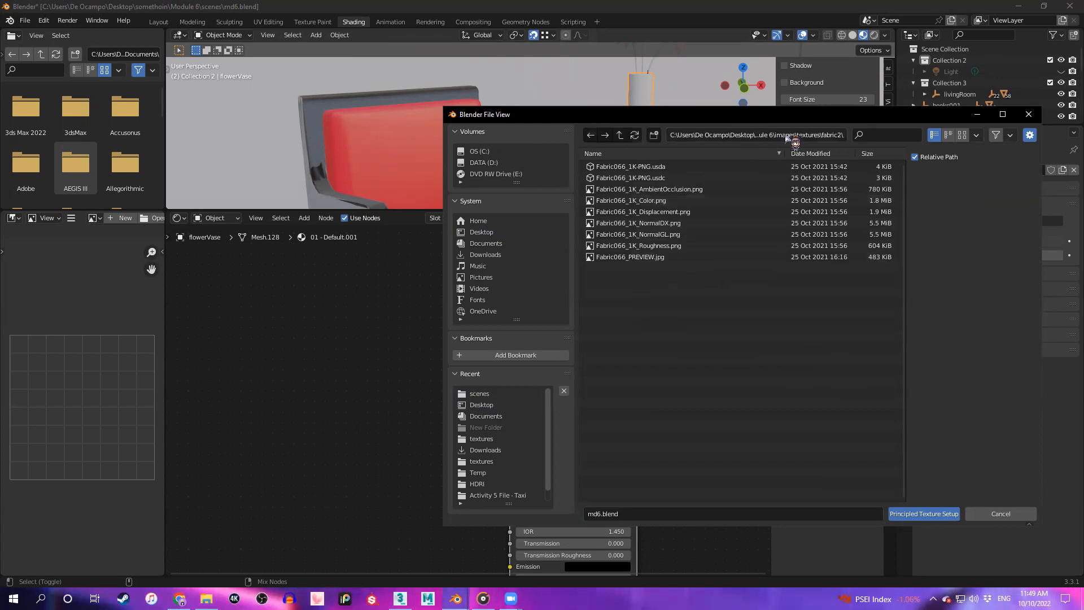
left_click_drag(798, 120, 811, 128)
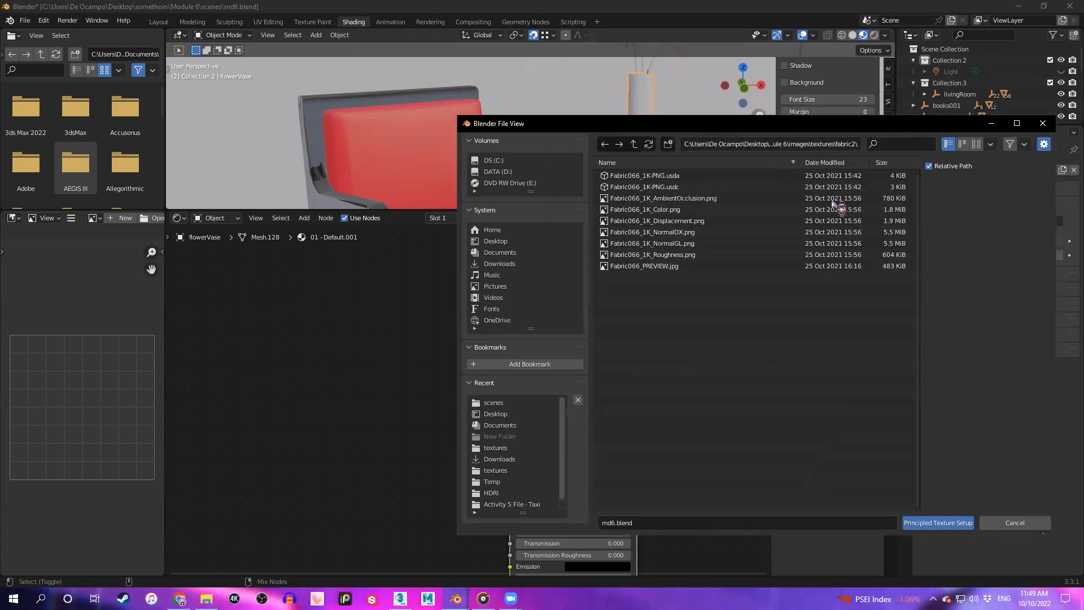
left_click(976, 144)
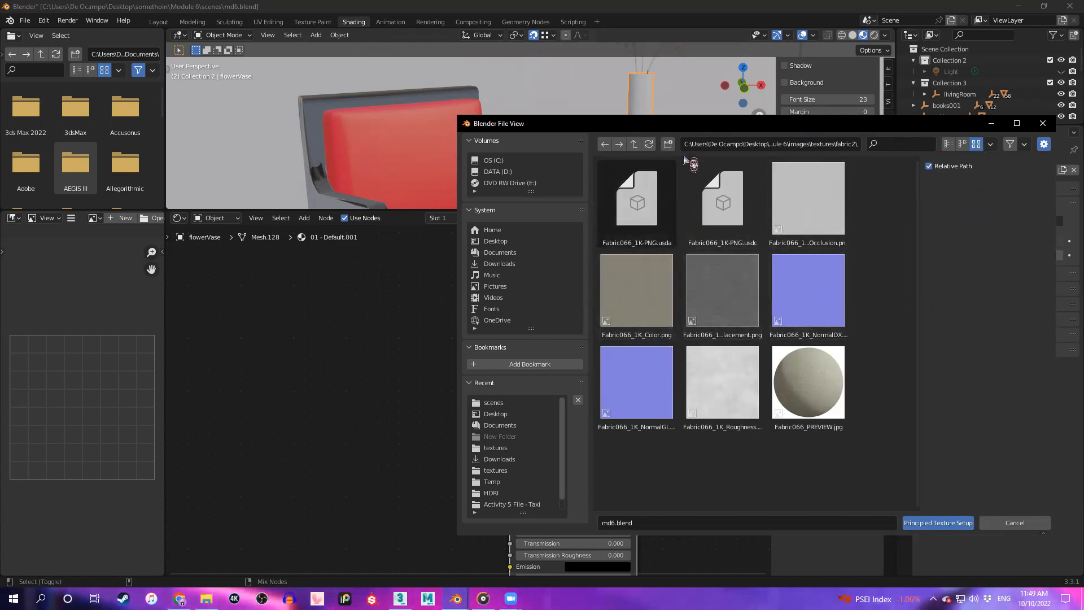
Select the Fabric066_1K Color, NormalDX and Roughness images together and load them with Principled Texture Setup
left_click_drag(726, 130, 816, 143)
middle_click_drag(453, 322, 340, 274)
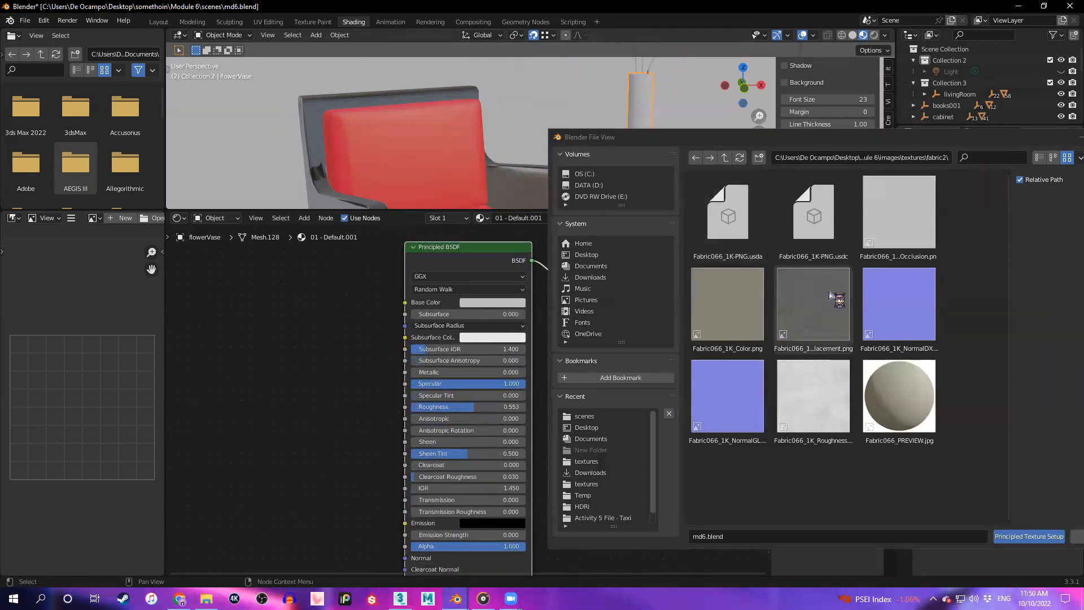
right_click(739, 300)
left_click(742, 295)
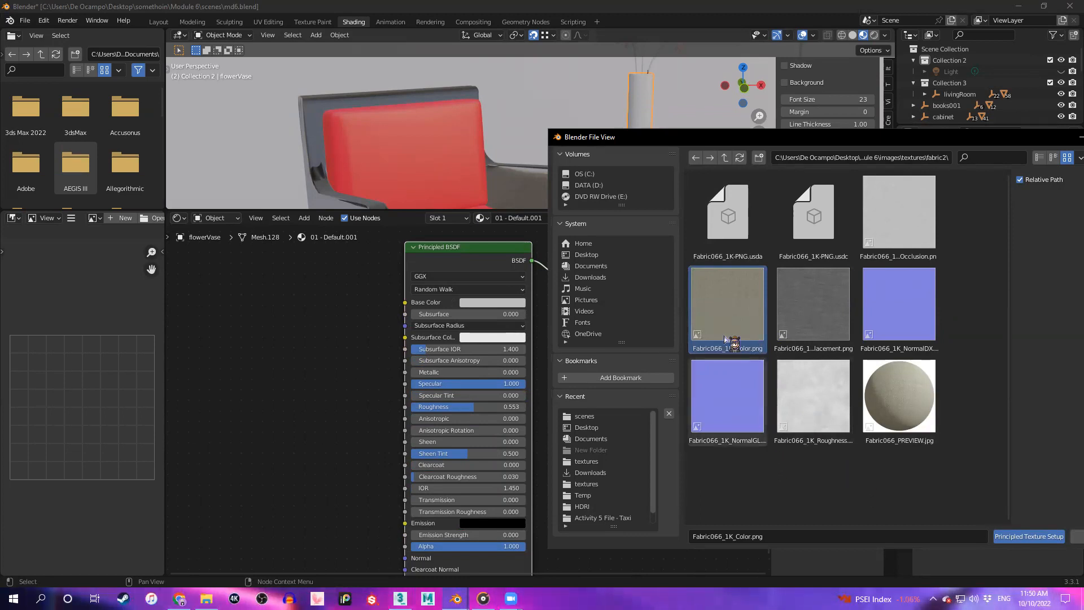
left_click(722, 383)
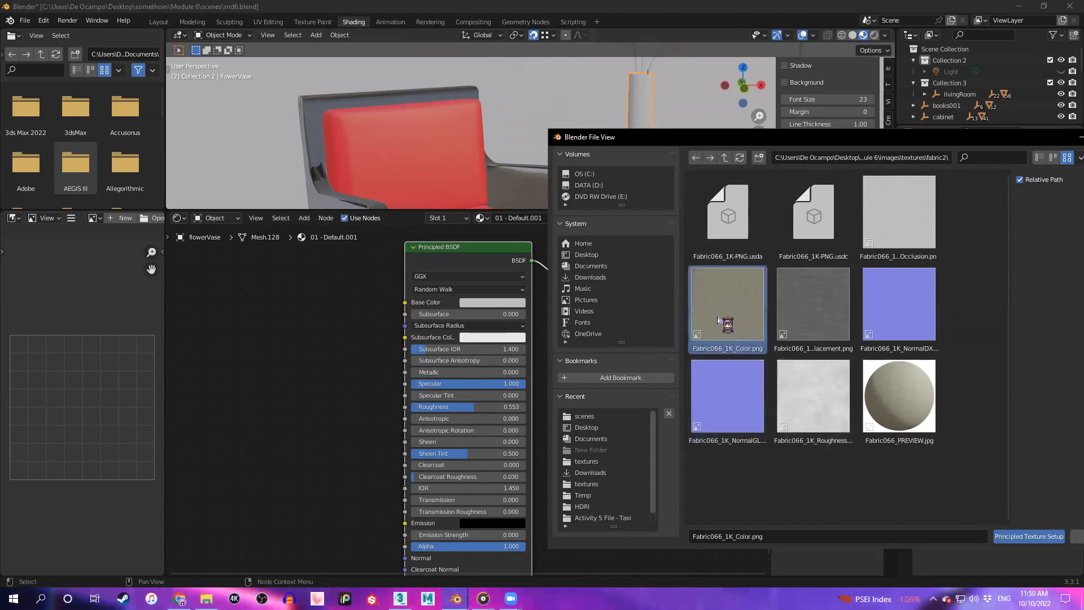
left_click(726, 302)
left_click(728, 384)
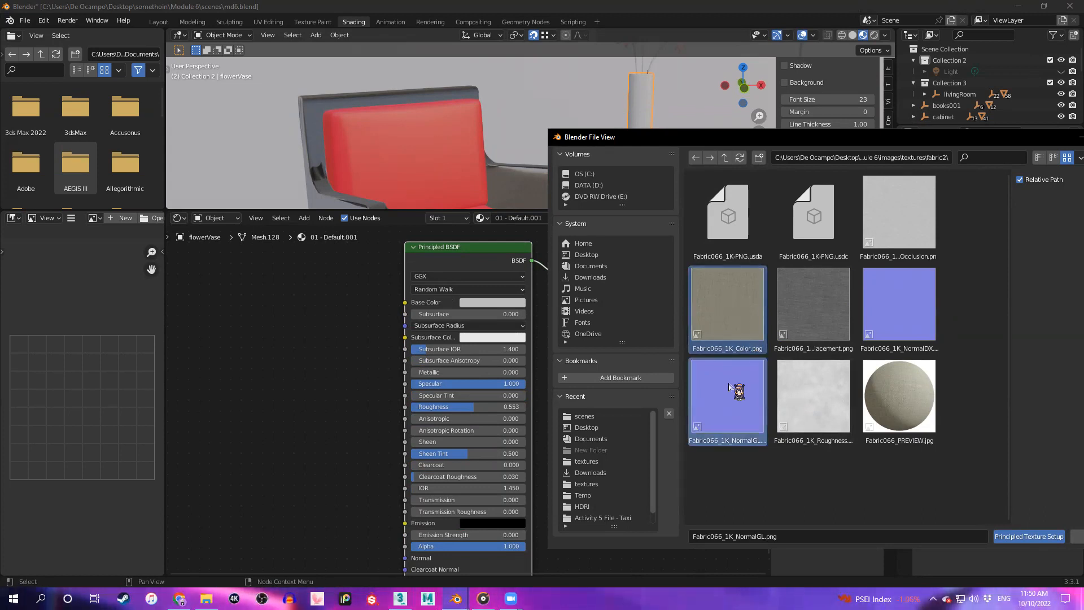
left_click(722, 319)
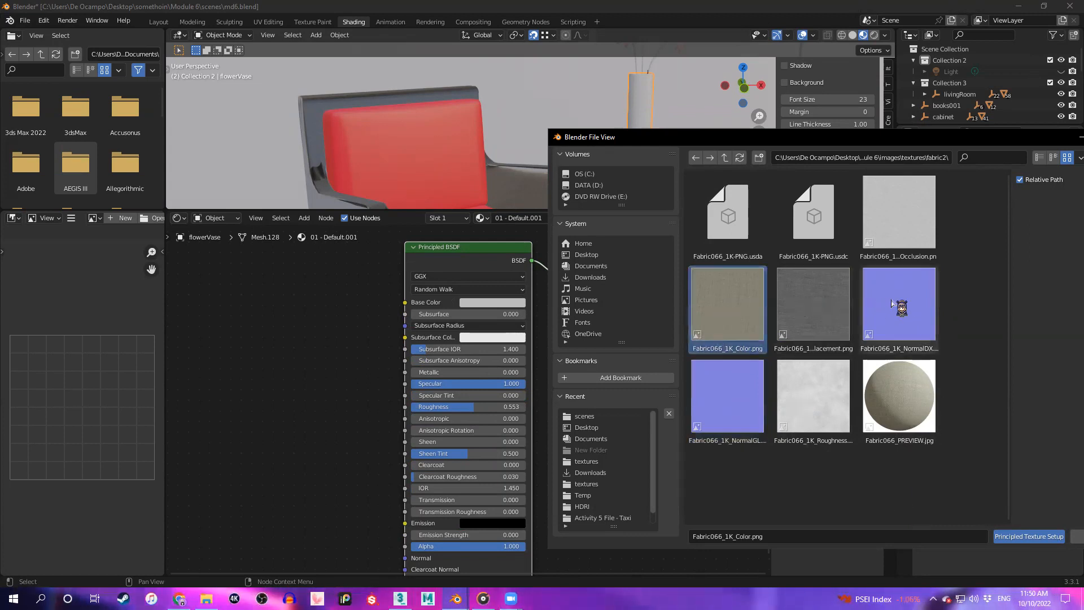
left_click(899, 303, "ctrl")
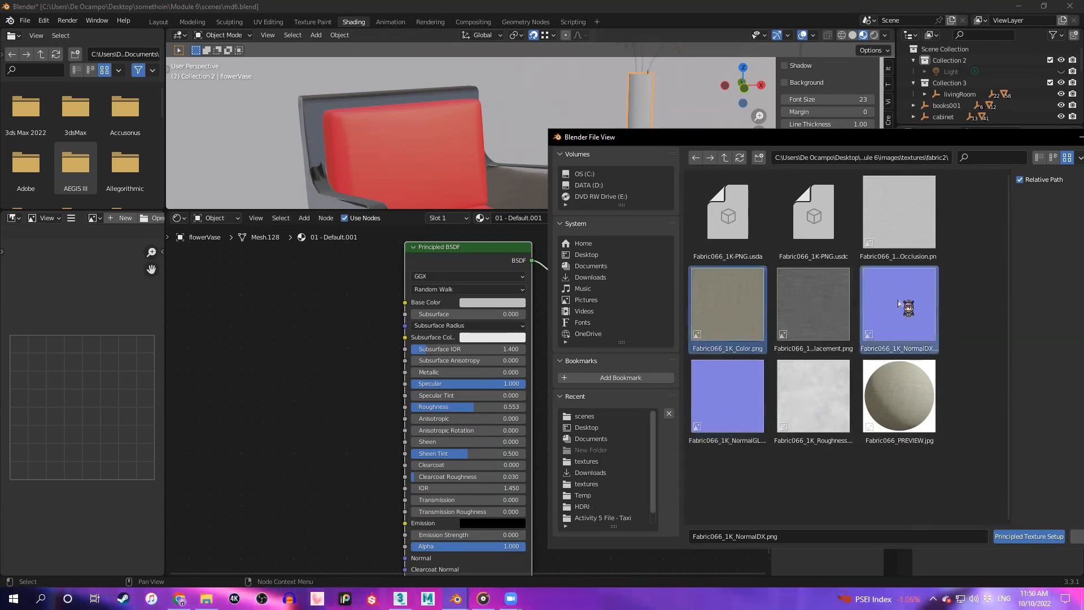
left_click(822, 381, "ctrl")
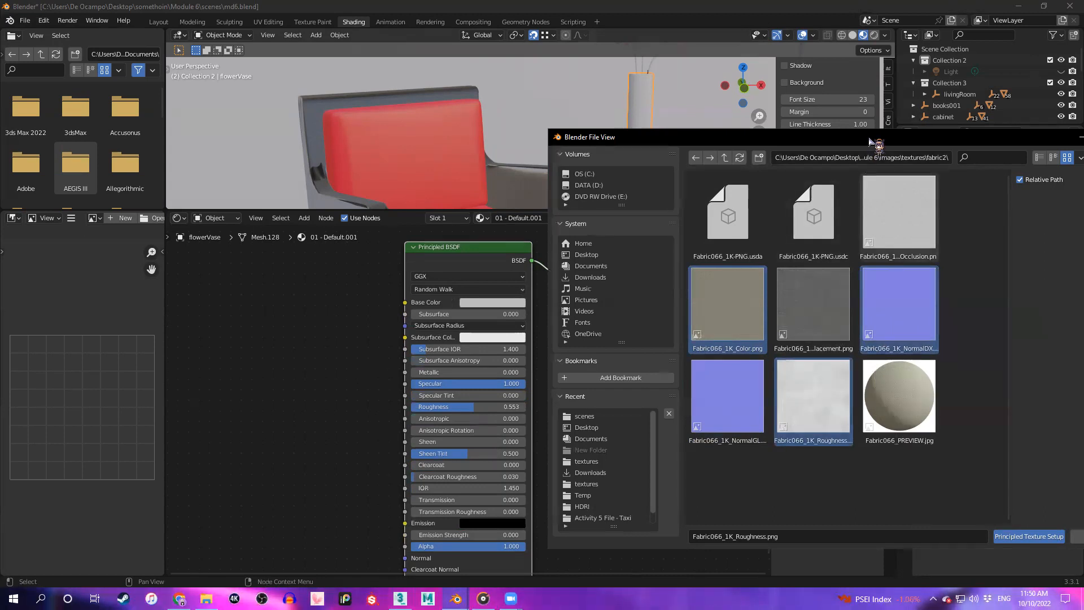
left_click_drag(878, 143, 797, 115)
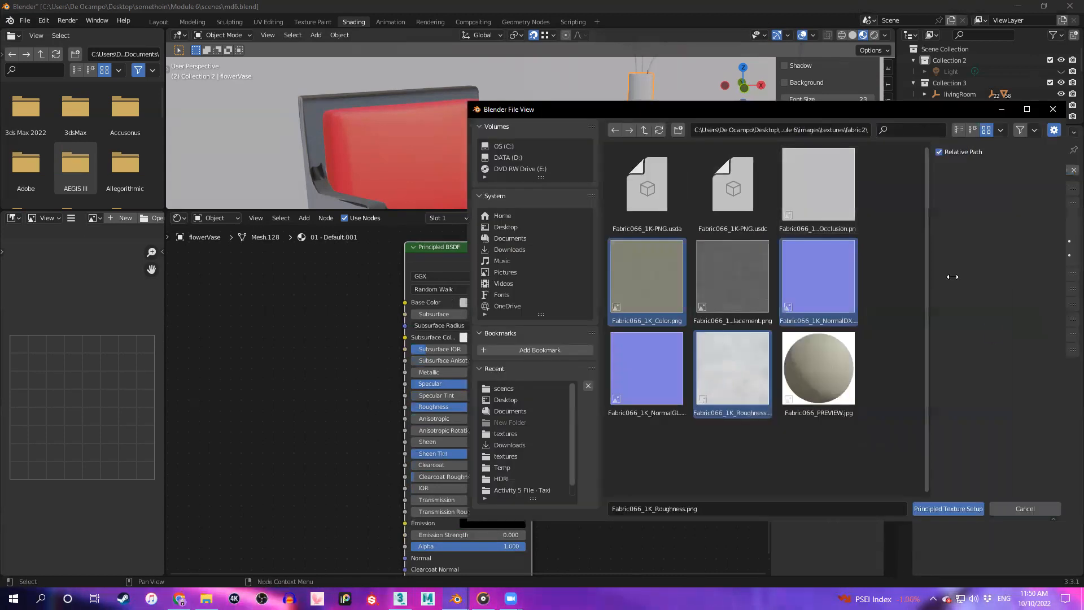
left_click(963, 509)
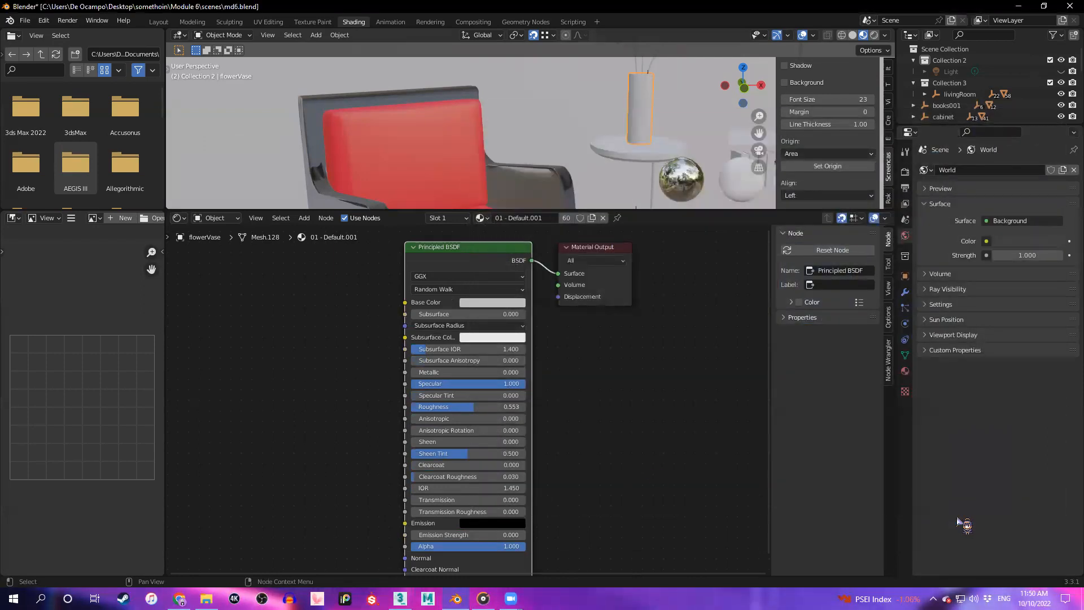
Examine the generated mapping and texture nodes and how the fabric material looks across the room
scroll(452, 414, "down", 4)
middle_click_drag(452, 415, 616, 406)
scroll(615, 407, "down", 1)
scroll(450, 400, "up", 2)
scroll(450, 400, "up", 1)
middle_click_drag(450, 399, 446, 367)
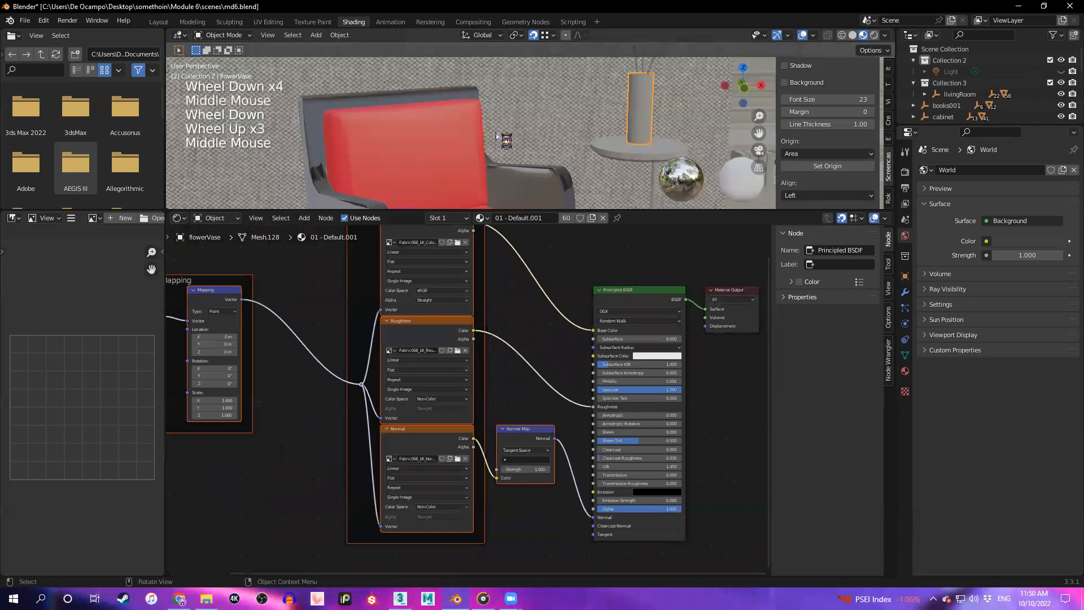
scroll(484, 137, "down", 5)
middle_click_drag(483, 136, 503, 126)
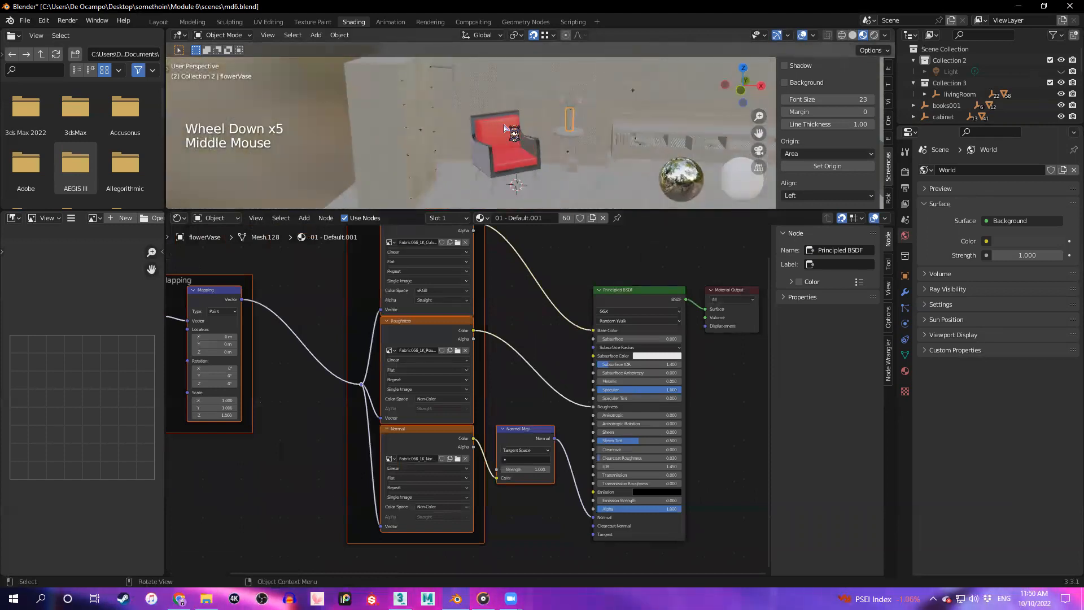
Assign the Cushion_tex material to the flower vase and select its Principled BSDF node
left_click(641, 296)
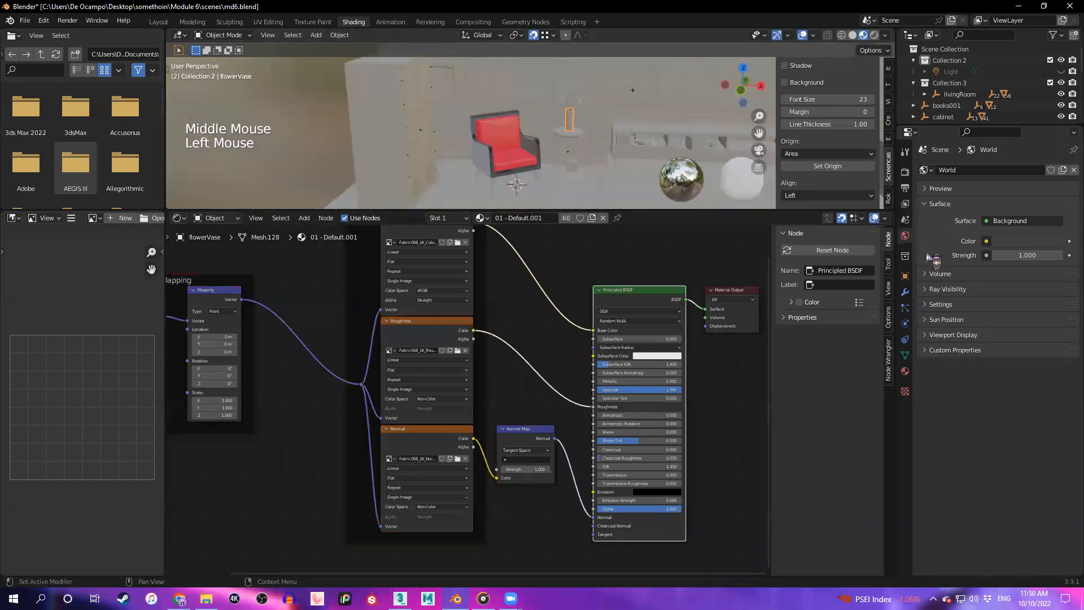
left_click(480, 218)
left_click(480, 218)
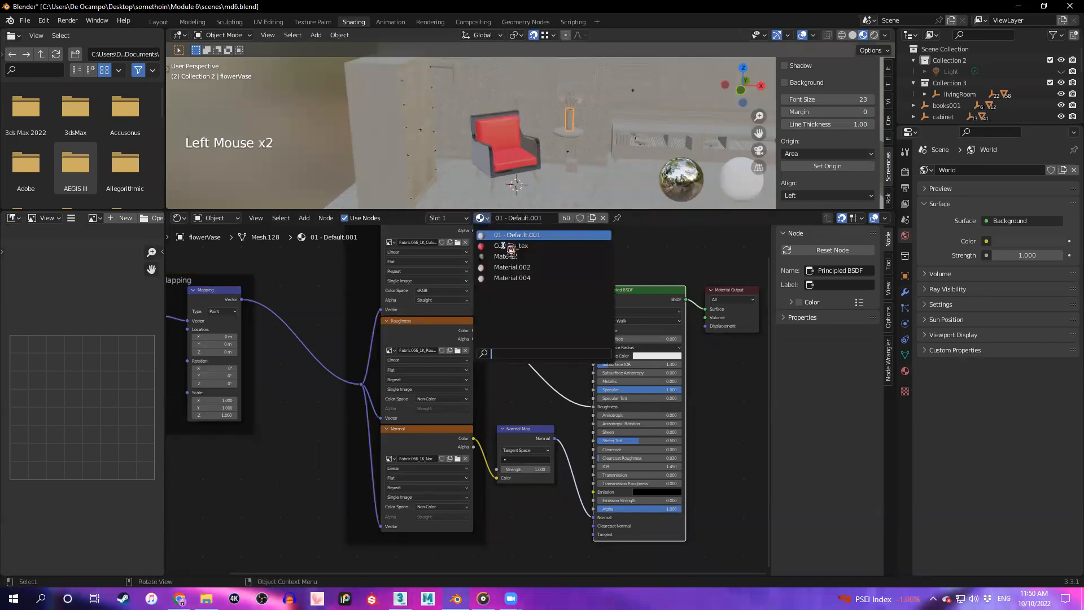
left_click(508, 244)
scroll(552, 324, "up", 1)
middle_click_drag(551, 324, 501, 293)
left_click(588, 283)
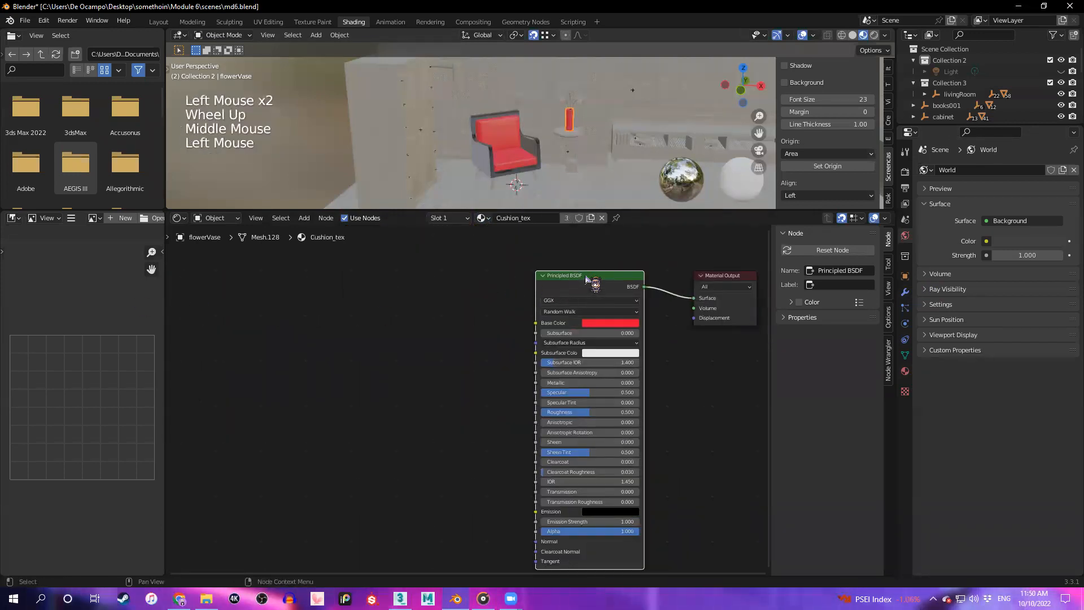
scroll(548, 129, "up", 1)
scroll(542, 141, "up", 3)
middle_click(530, 164)
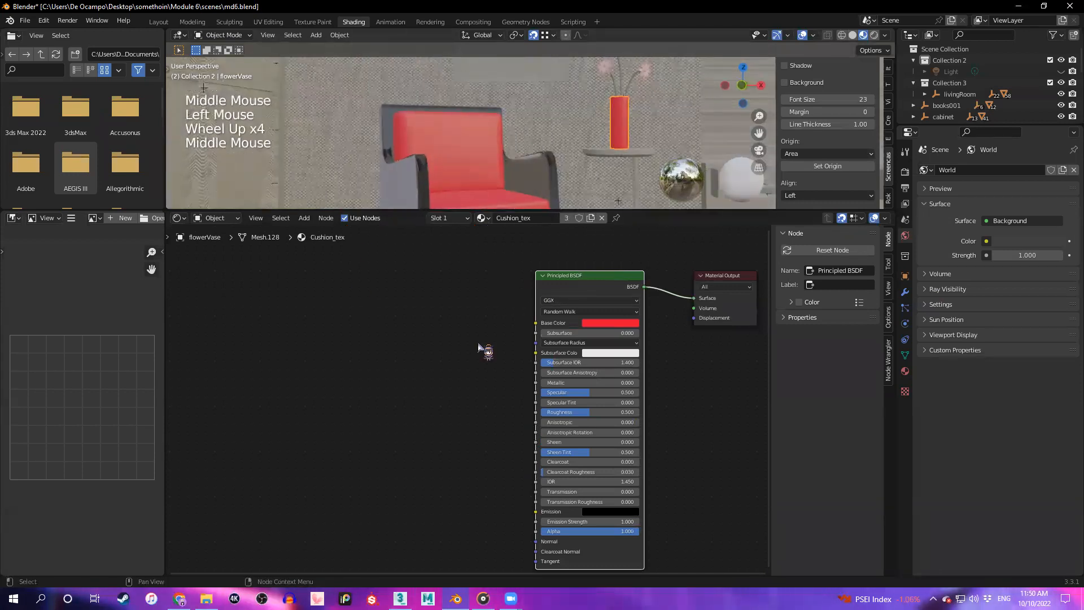
Run Principled Texture Setup on Cushion_tex's Principled BSDF with the Fabric066_1K Color, Roughness and NormalDX images
middle_click_drag(483, 347, 477, 374)
left_click(578, 316)
key("ctrl+shift+t")
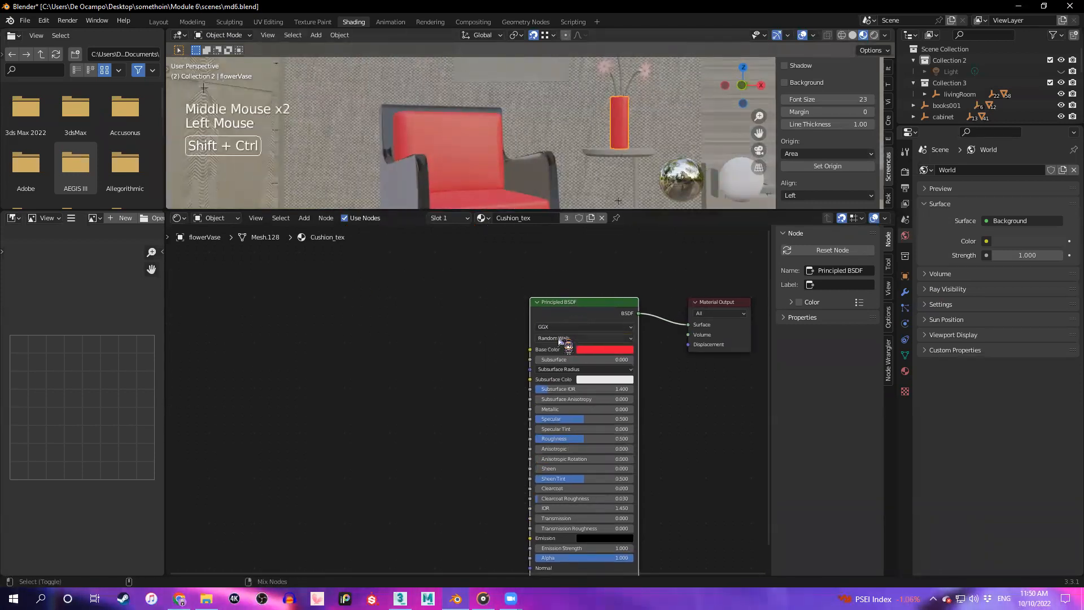
left_click(421, 276)
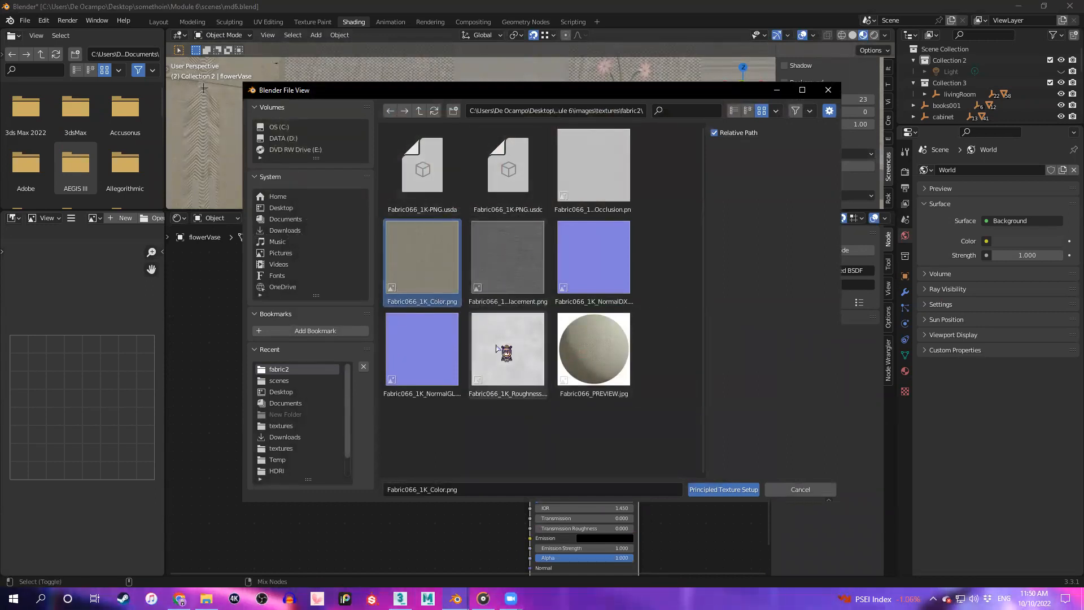
left_click(539, 375, "shift")
left_click(587, 282, "shift")
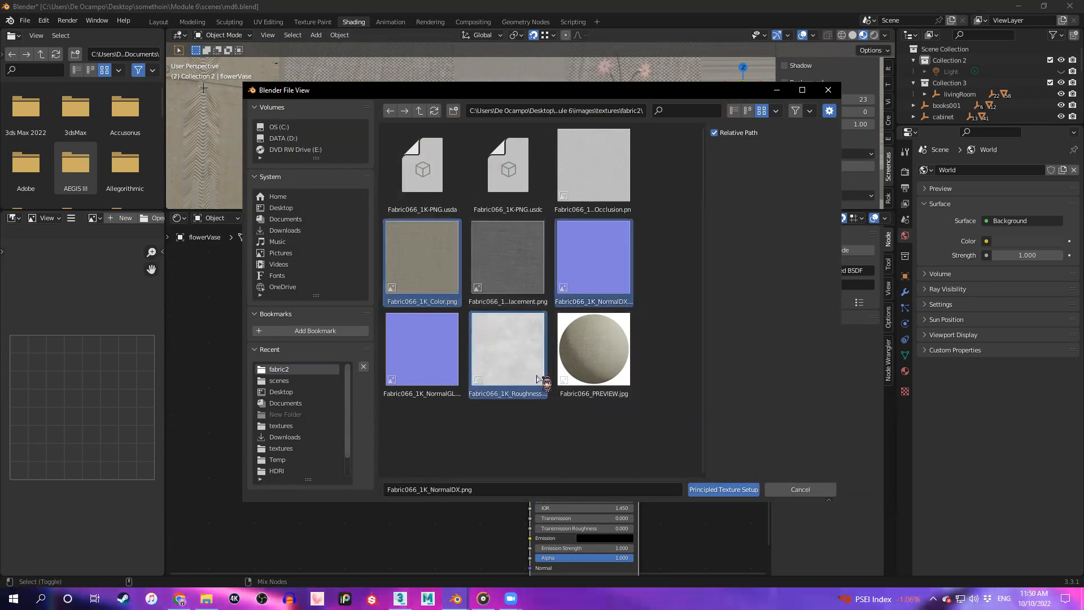
left_click(603, 275, "ctrl")
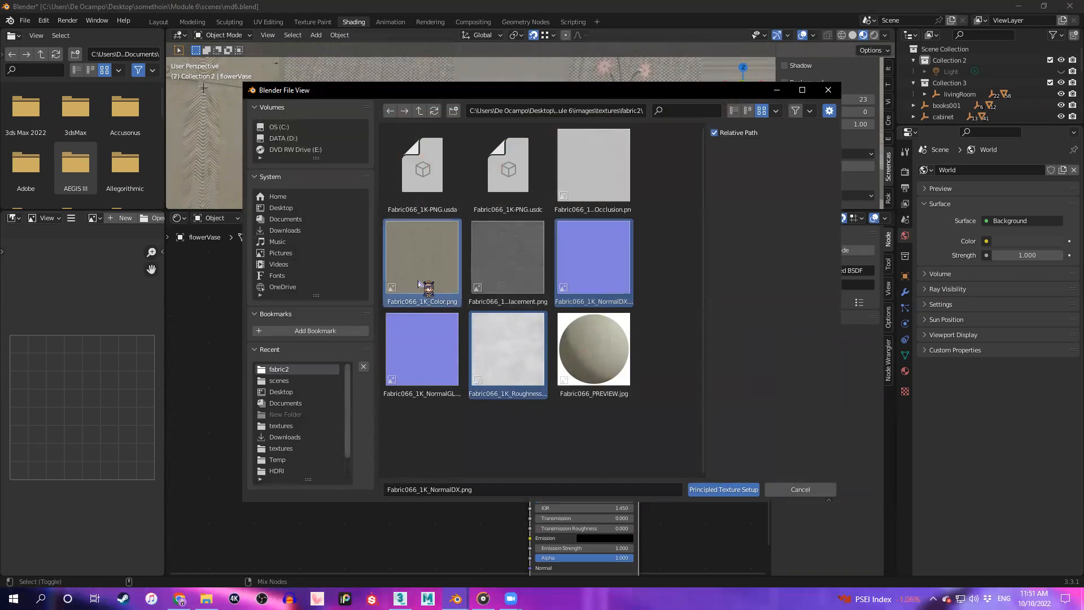
left_click(601, 258, "ctrl")
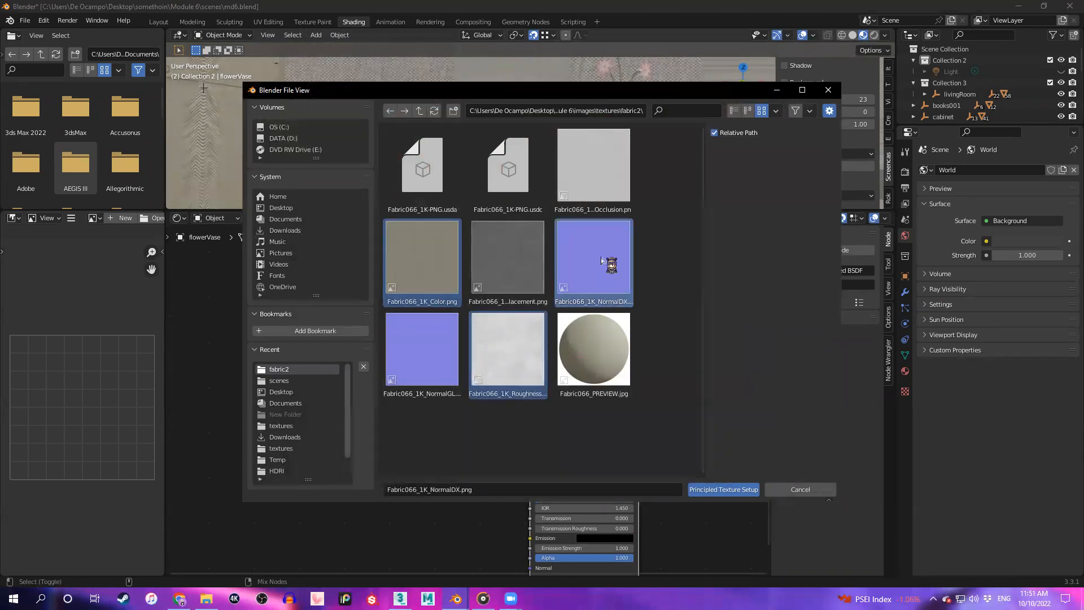
left_click(730, 492)
Examine Cushion_tex's new texture nodes and take a close look at the fabric on the chair cushion
scroll(363, 363, "down", 3)
middle_click_drag(363, 363, 480, 380)
scroll(429, 372, "up", 2)
scroll(480, 379, "up", 1)
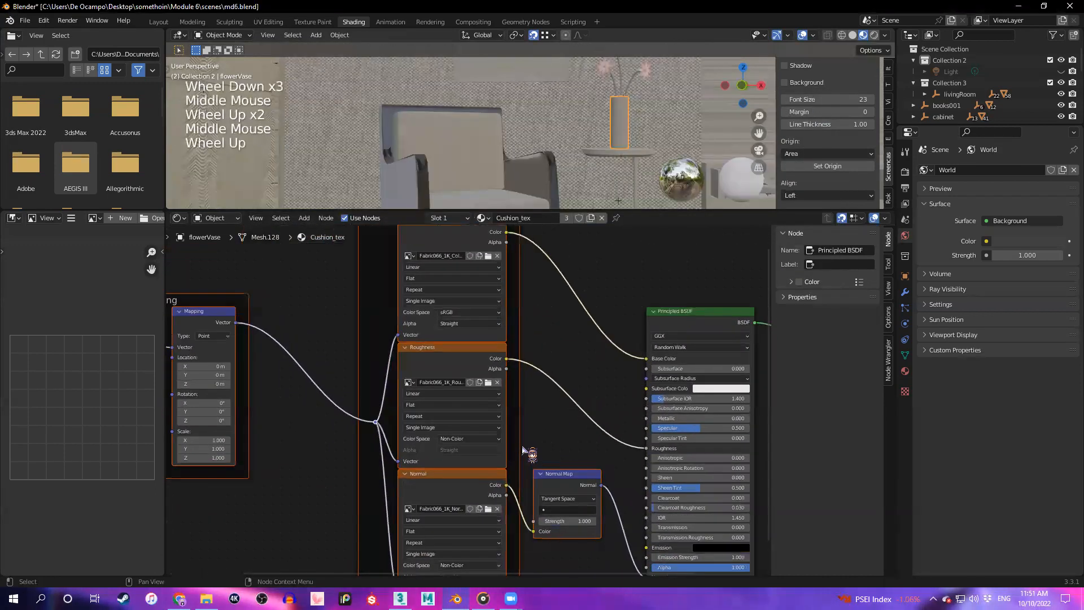
scroll(482, 380, "down", 1)
middle_click_drag(480, 177, 450, 152)
scroll(454, 158, "up", 7)
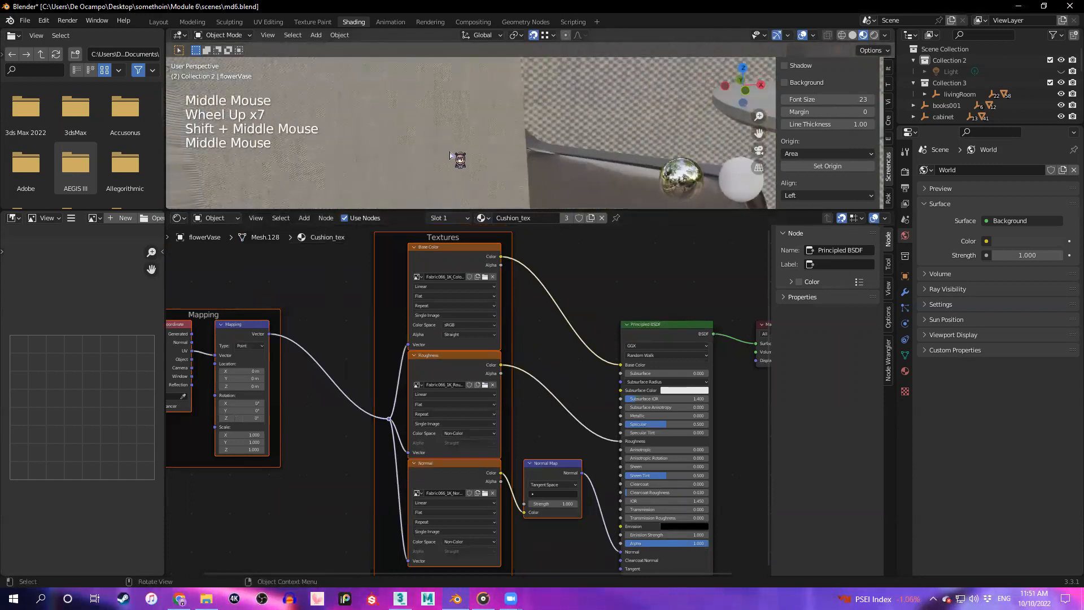
Select the chair's seat cushion in an enlarged 3D viewport and examine its fabric texture up close
left_click_drag(651, 209, 564, 473)
scroll(401, 324, "down", 1)
scroll(401, 333, "down", 1)
middle_click_drag(401, 333, 409, 251)
key("shift")
scroll(470, 255, "up", 2)
left_click(567, 462)
middle_click_drag(567, 461, 480, 372)
middle_click_drag(578, 394, 520, 380)
scroll(442, 258, "down", 1)
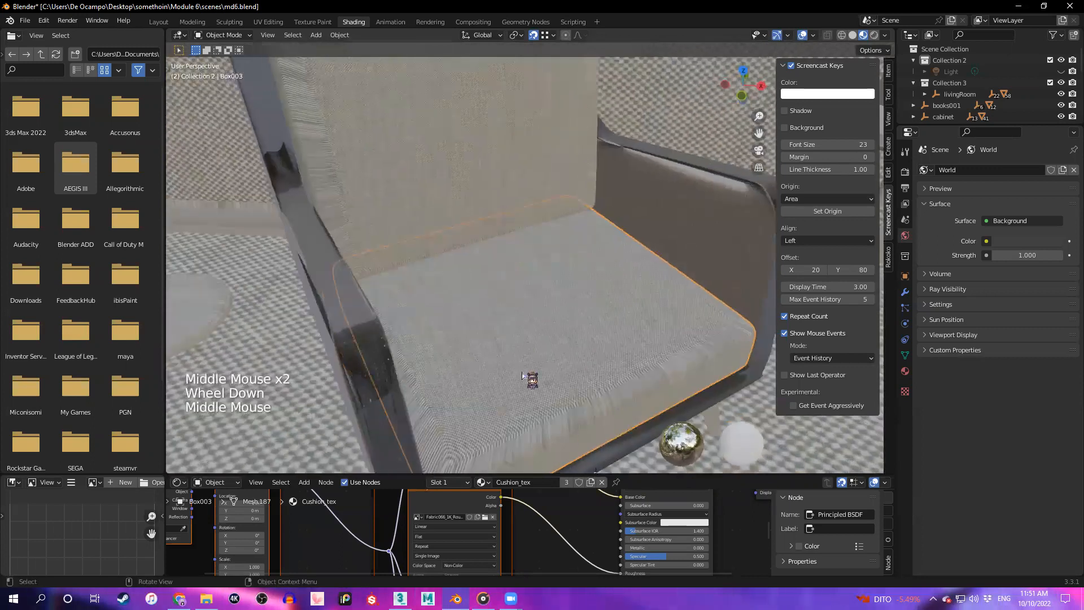
scroll(533, 522, "down", 5)
middle_click_drag(525, 518, 436, 537)
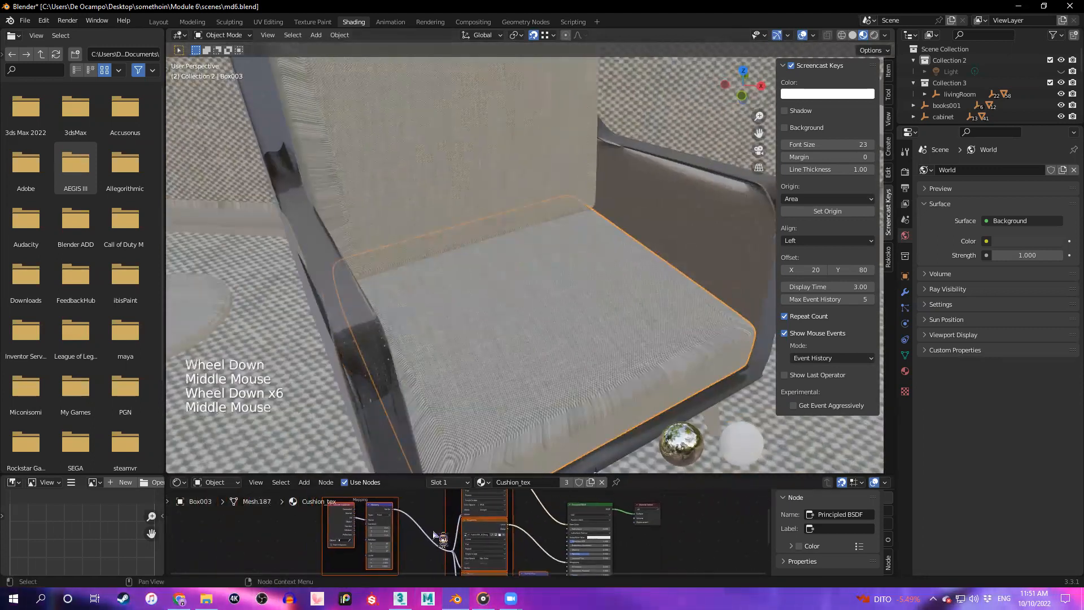
Enlarge the shader editor, deselect the nodes and examine Cushion_tex's Mapping and Textures frames
scroll(418, 508, "up", 4)
left_click_drag(390, 474, 391, 251)
scroll(339, 362, "up", 2)
middle_click_drag(305, 361, 434, 354)
scroll(432, 346, "up", 3)
left_click_drag(254, 312, 542, 455)
left_click(572, 473)
scroll(483, 398, "down", 3)
scroll(497, 424, "down", 1)
middle_click_drag(503, 435, 380, 374)
Examine the fabric on the seat cushion's front edge and give the 3D viewport more height again
scroll(505, 186, "down", 2)
mouse_move(506, 186)
middle_mouse_down()
mouse_move(497, 201)
mouse_move(488, 149)
mouse_move(521, 185)
middle_mouse_up()
scroll(508, 209, "up", 1)
scroll(489, 148, "up", 2)
scroll(512, 171, "down", 3)
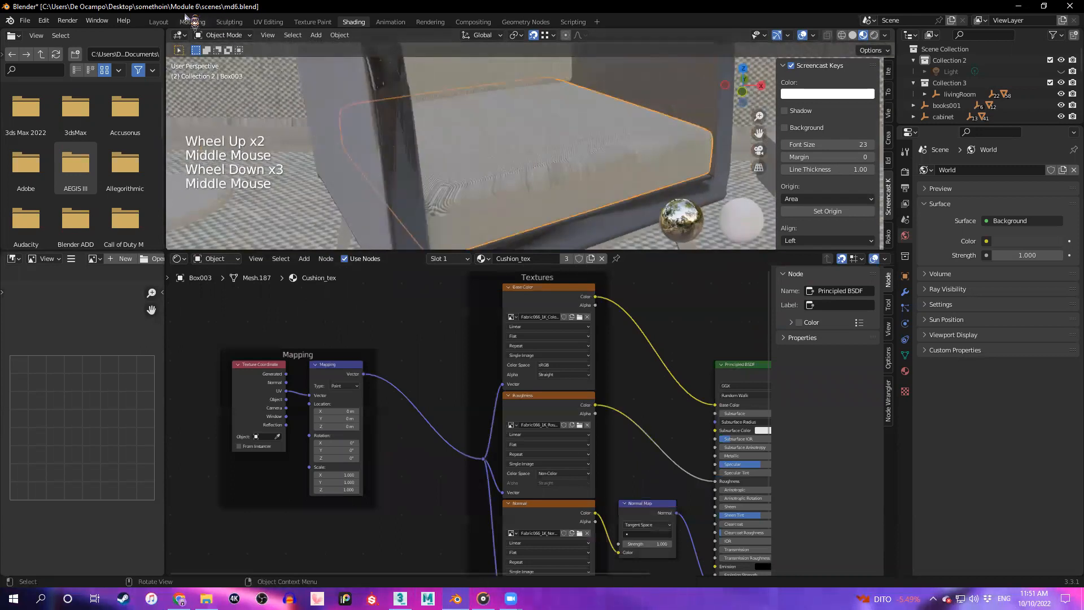
scroll(610, 155, "down", 1)
middle_click_drag(611, 155, 620, 169)
left_click_drag(689, 251, 689, 445)
Switch to the Layout workspace and show the chair's seat cushion up close in Material Preview shading
left_click(162, 21)
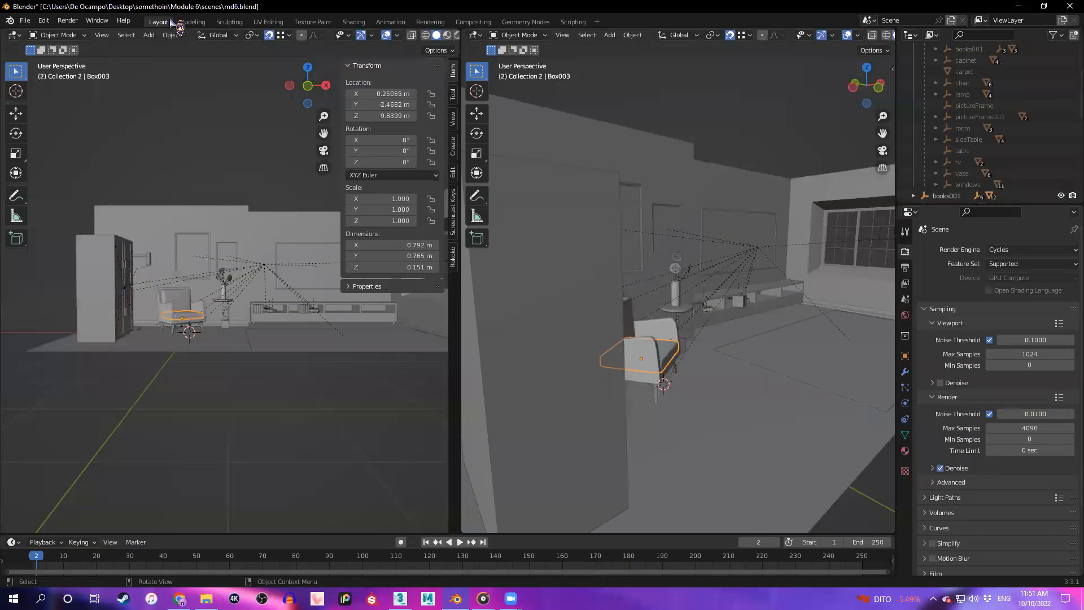
scroll(661, 329, "up", 4)
middle_click_drag(663, 348, 686, 271)
key("z")
left_click(702, 204)
scroll(701, 204, "up", 3)
mouse_move(702, 204)
middle_mouse_down()
mouse_move(613, 311)
mouse_move(564, 350)
mouse_move(682, 322)
mouse_move(634, 329)
mouse_move(659, 342)
mouse_move(656, 260)
middle_mouse_up()
scroll(659, 342, "down", 5)
scroll(649, 338, "up", 3)
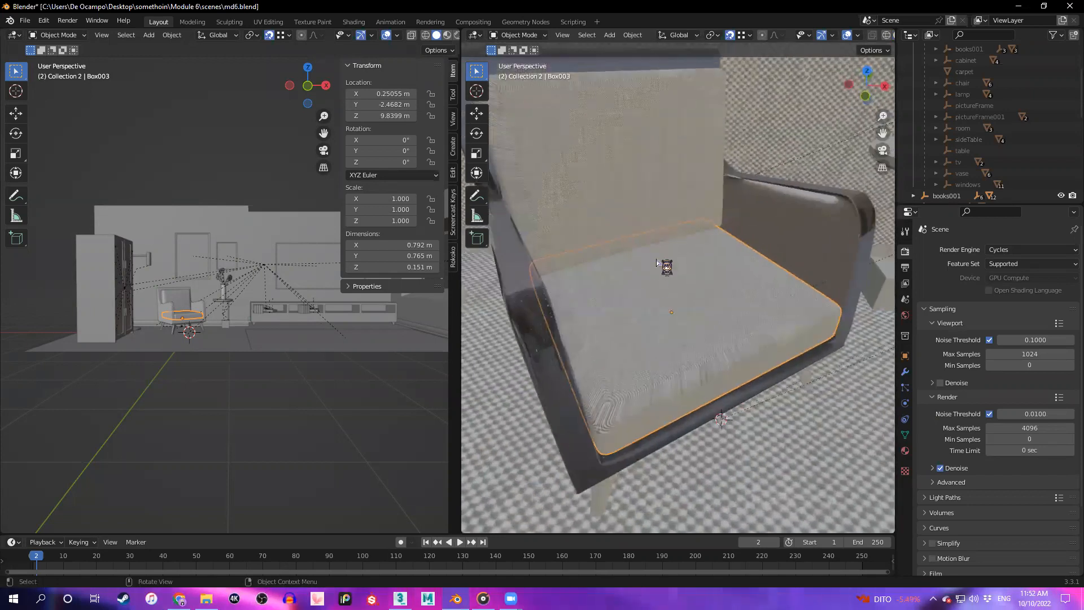
Change the area beside the chair view into a Shader Editor showing Cushion_tex's Mapping node
left_click(14, 35)
left_click(28, 89)
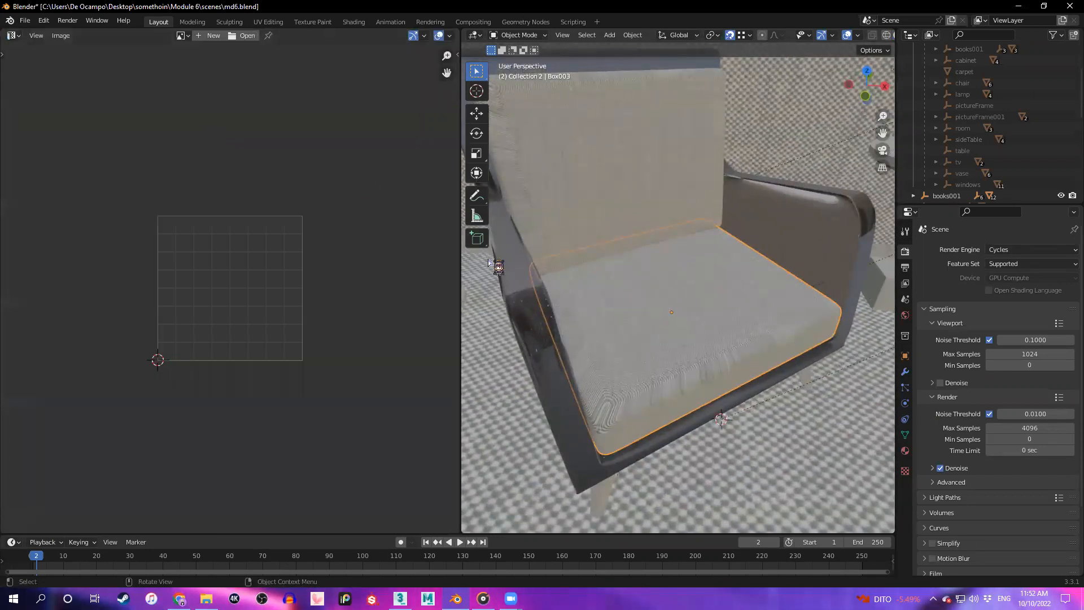
left_click(13, 36)
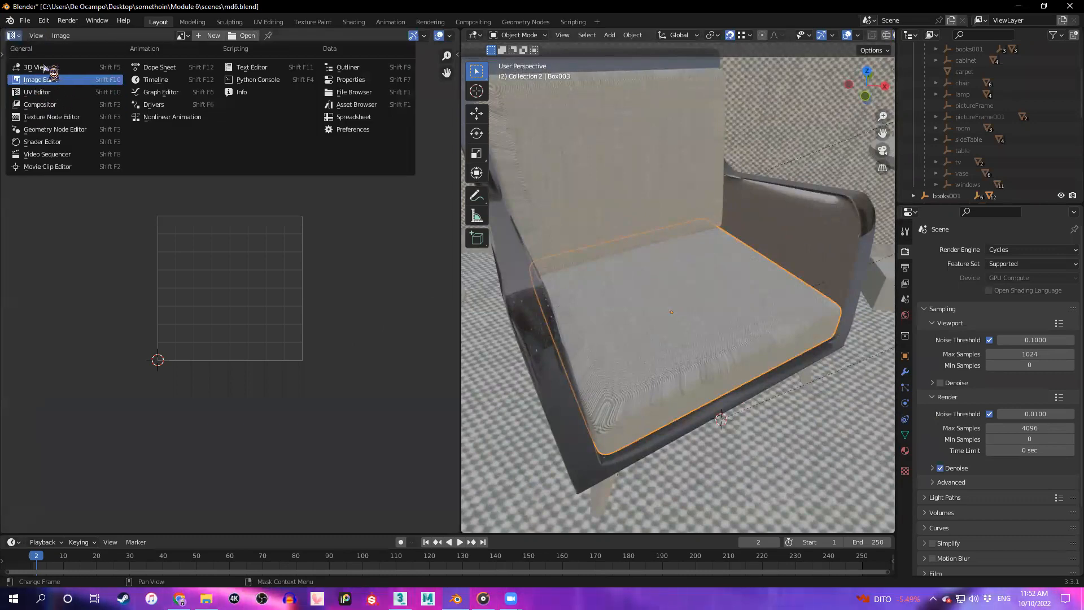
left_click(64, 146)
middle_click_drag(63, 147, 3, 307)
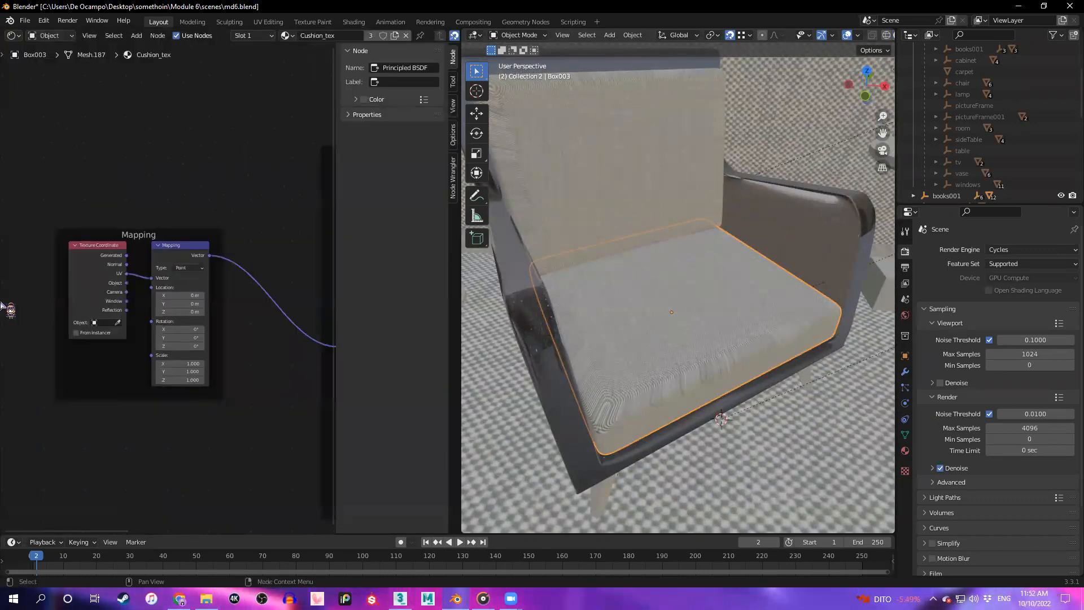
scroll(158, 323, "up", 3)
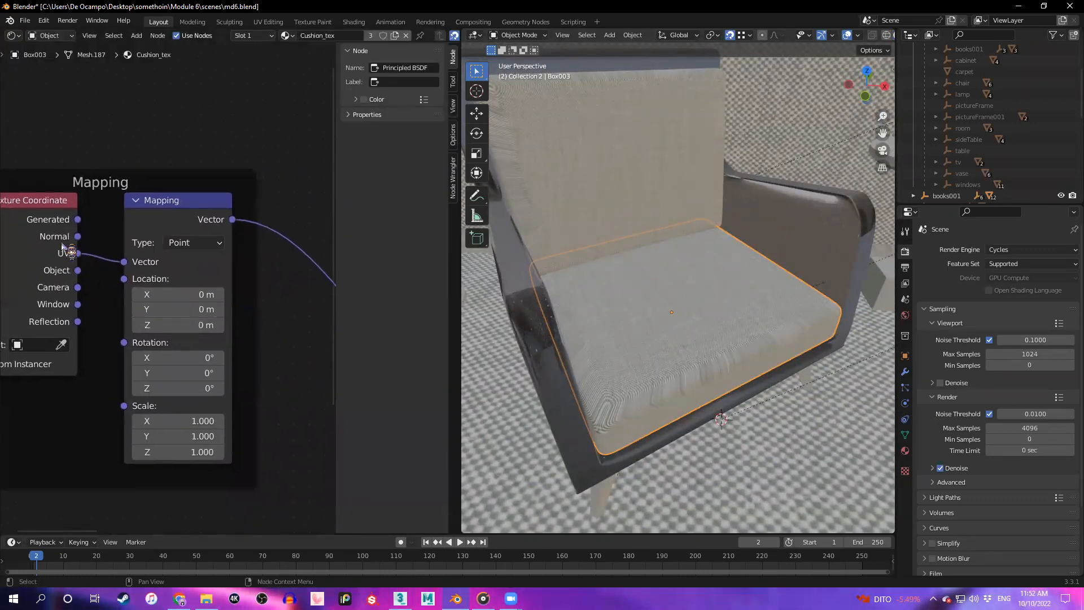
Connect the Texture Coordinate node's Generated output to the Mapping node's Vector input and inspect the seat cushion
left_click_drag(78, 219, 123, 262)
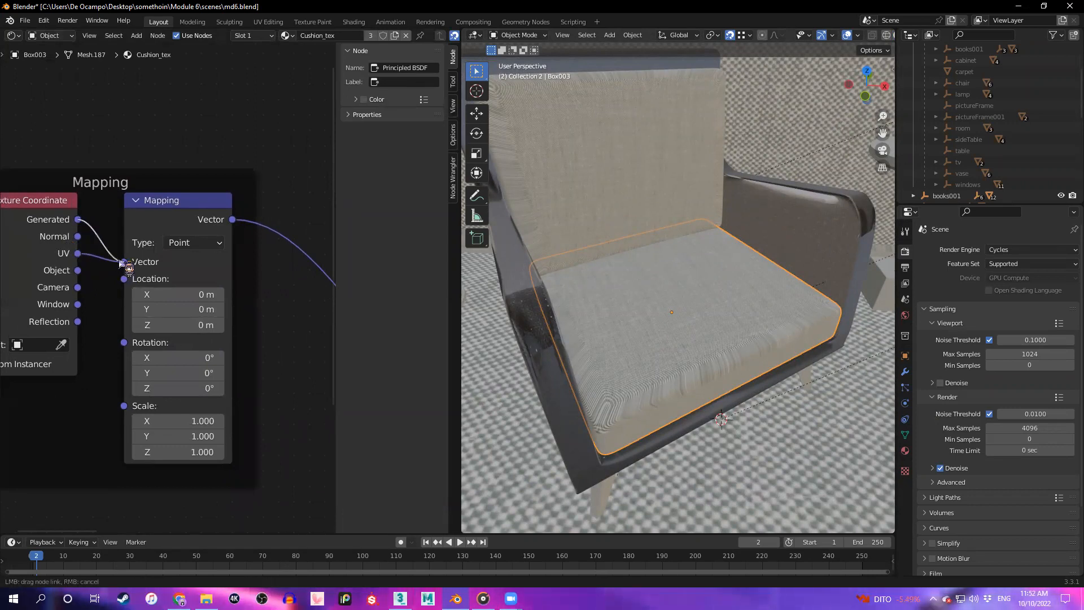
scroll(560, 293, "up", 6)
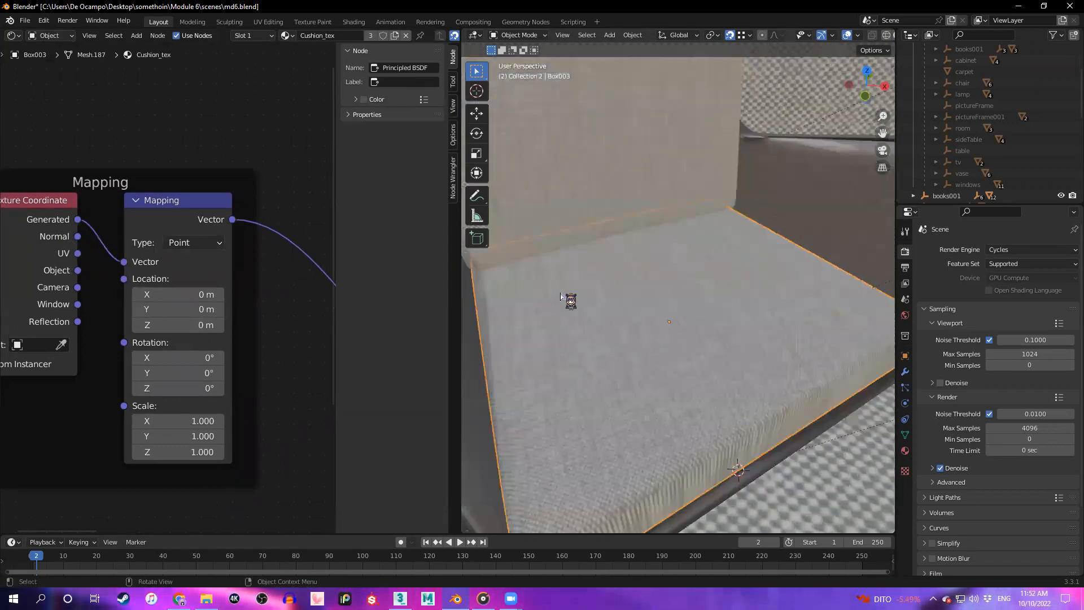
scroll(579, 291, "down", 3)
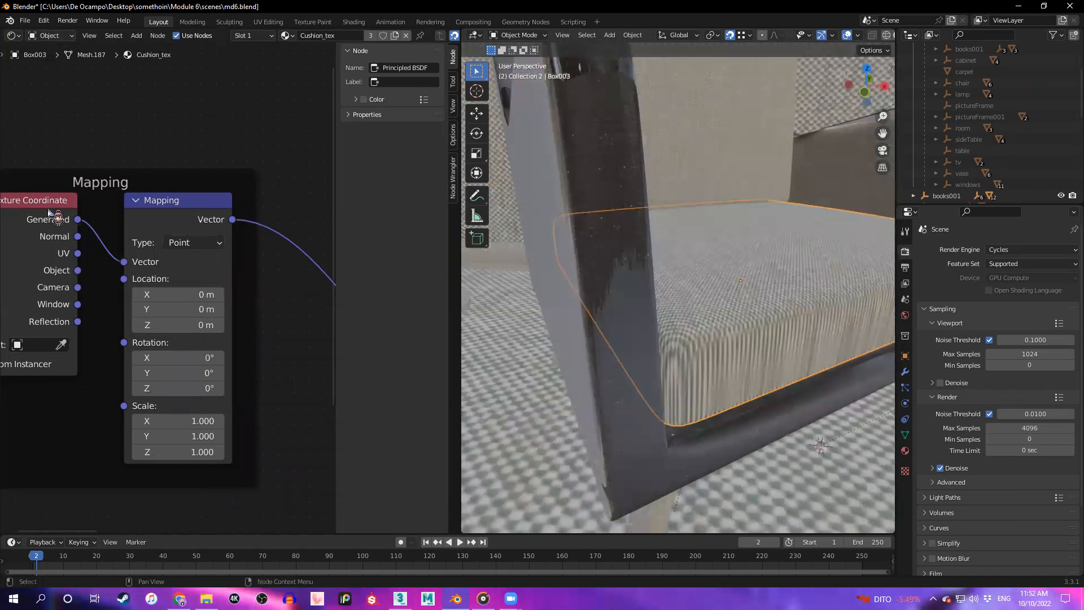
Connect the Texture Coordinate node's Object output to the Mapping node's Vector input and inspect the cushions
scroll(148, 234, "down", 1)
middle_click_drag(148, 235, 181, 239)
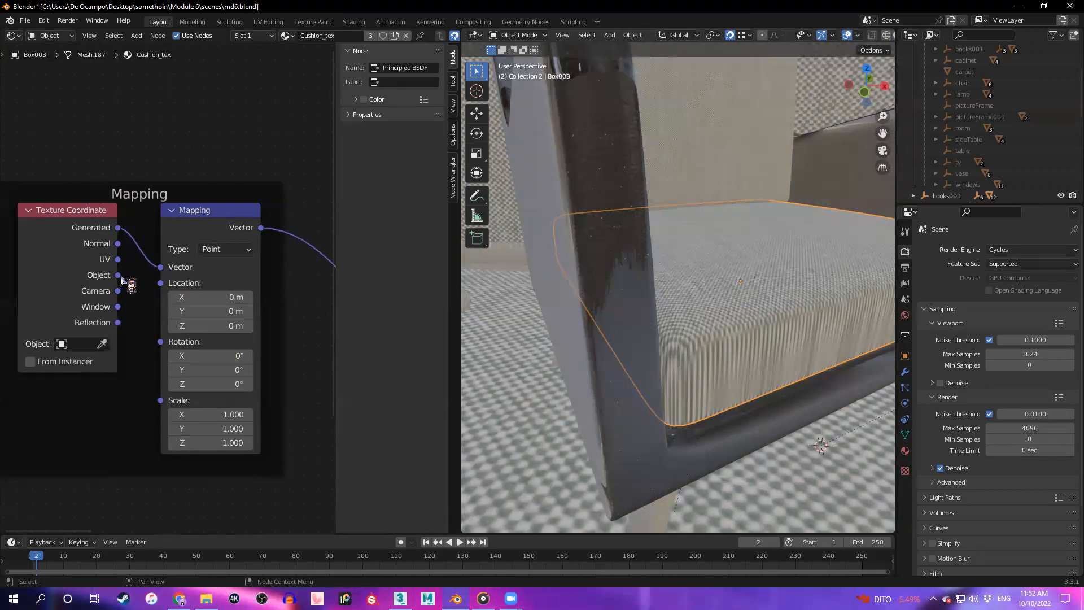
left_click_drag(163, 270, 162, 268)
scroll(559, 335, "down", 3)
middle_click_drag(555, 334, 631, 303)
scroll(636, 300, "up", 5)
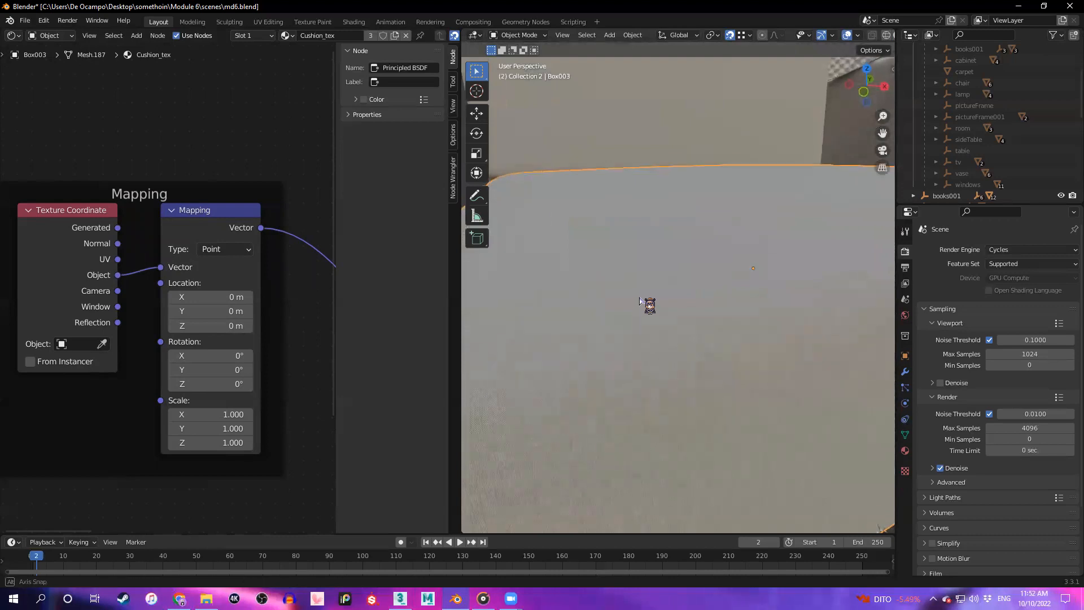
scroll(641, 298, "down", 4)
scroll(640, 297, "up", 4)
scroll(639, 297, "down", 4)
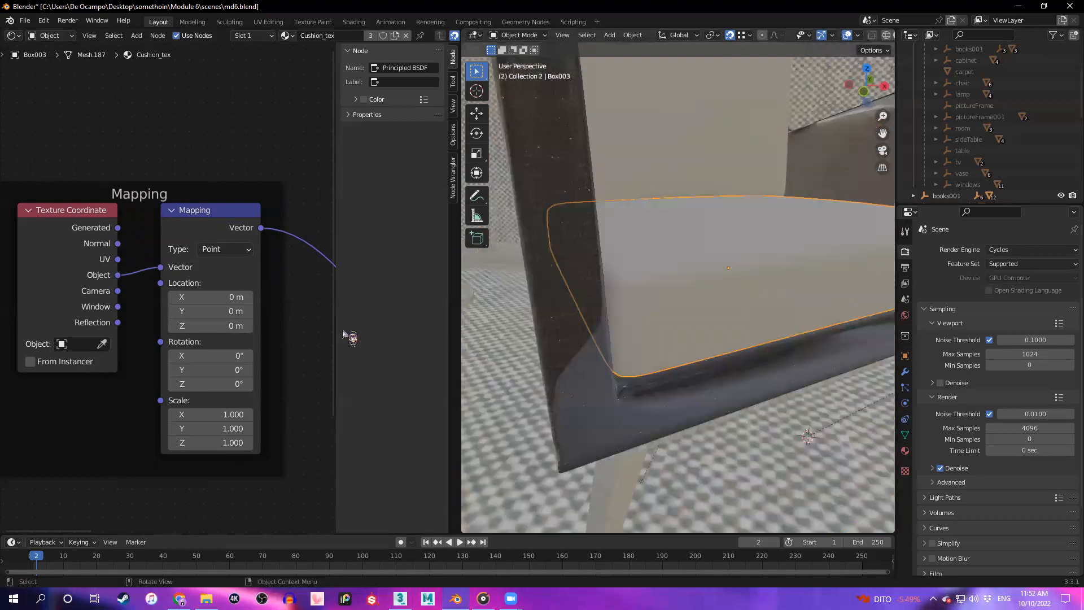
scroll(666, 316, "up", 5)
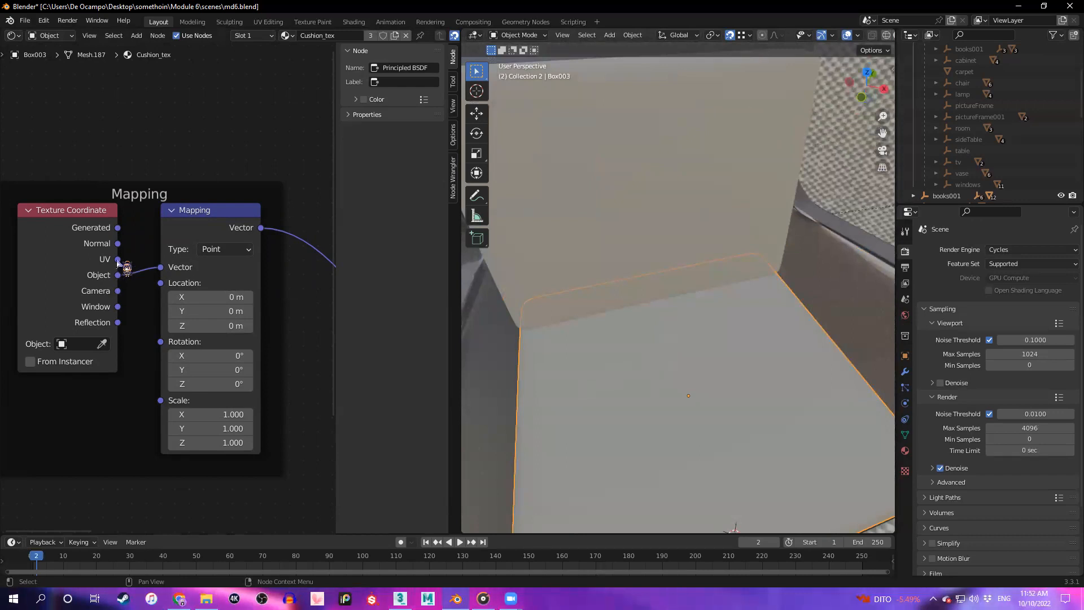
Reconnect the Texture Coordinate node's UV output to the Mapping node's Vector input
left_click_drag(118, 275, 160, 273)
scroll(619, 240, "down", 4)
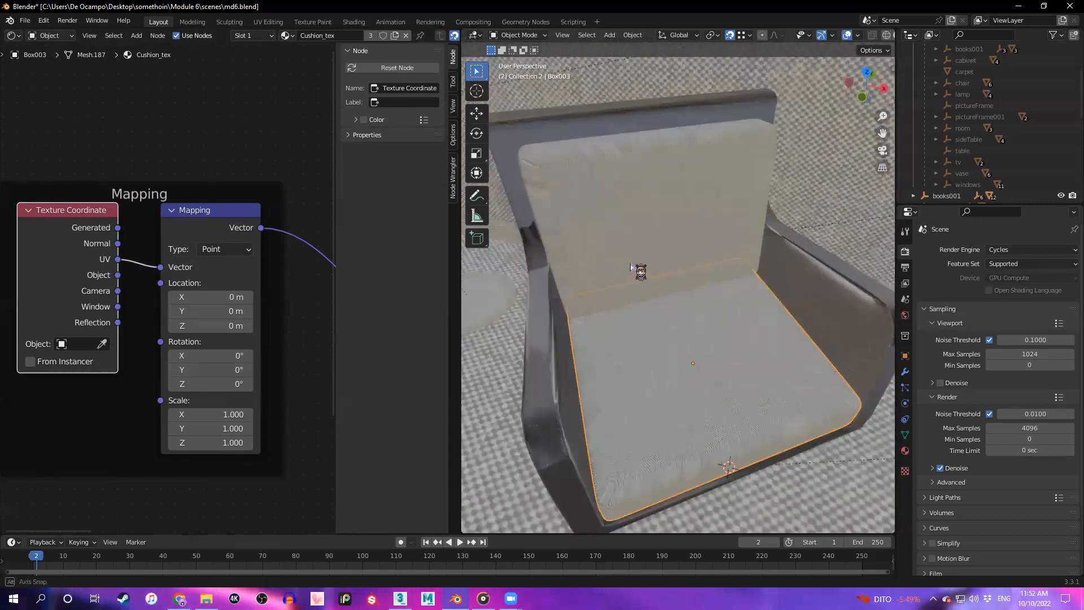
scroll(622, 248, "up", 5)
scroll(621, 290, "down", 2)
Select the chair's back and seat cushions in turn and compare how the fabric pattern lies on each
left_click(736, 196)
scroll(619, 207, "down", 3)
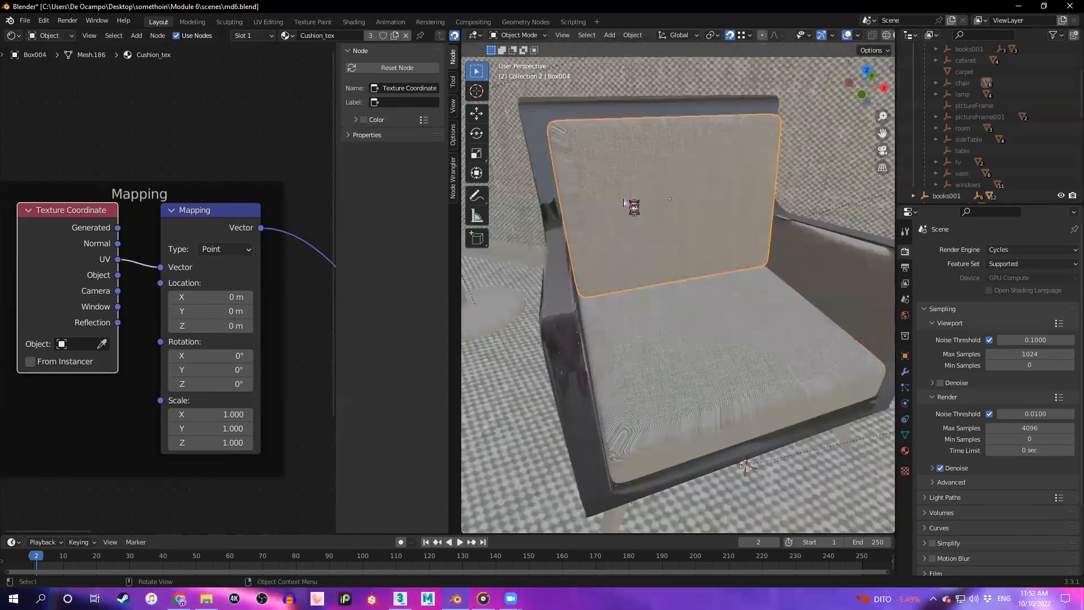
left_click(740, 336)
left_click(689, 223)
left_click(730, 328)
left_click(716, 326)
left_click(705, 300)
left_click(692, 254)
left_click(720, 333)
left_click(686, 250)
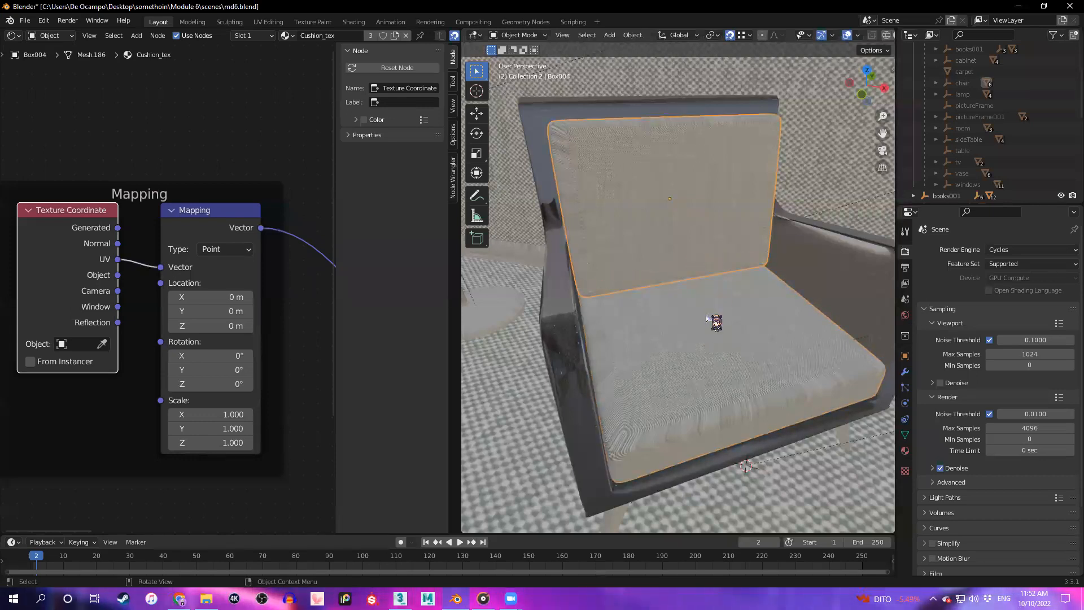
scroll(706, 315, "up", 5)
scroll(656, 262, "down", 5)
middle_click_drag(678, 260, 636, 315)
scroll(653, 321, "up", 4)
middle_click_drag(670, 266, 675, 247)
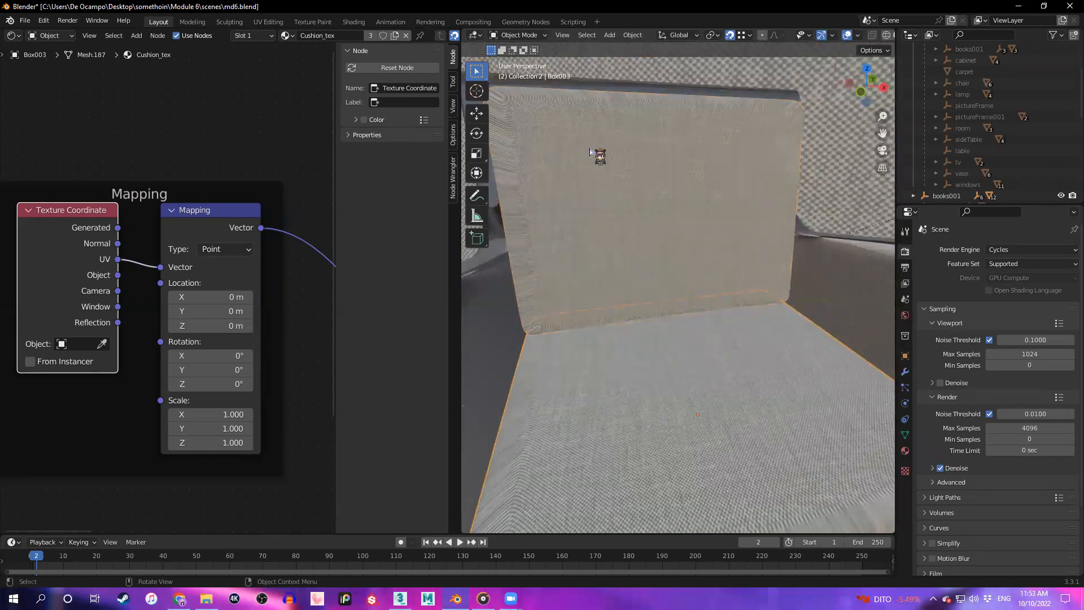
Select the chair's back cushion and enter Edit Mode on it
left_click(641, 210)
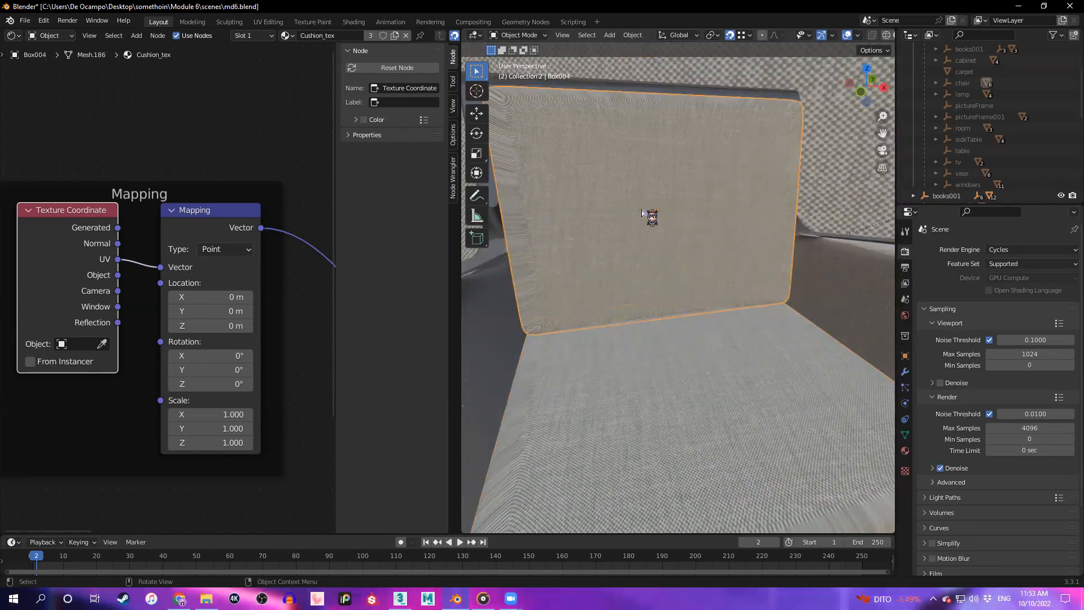
middle_click_drag(731, 289, 678, 263)
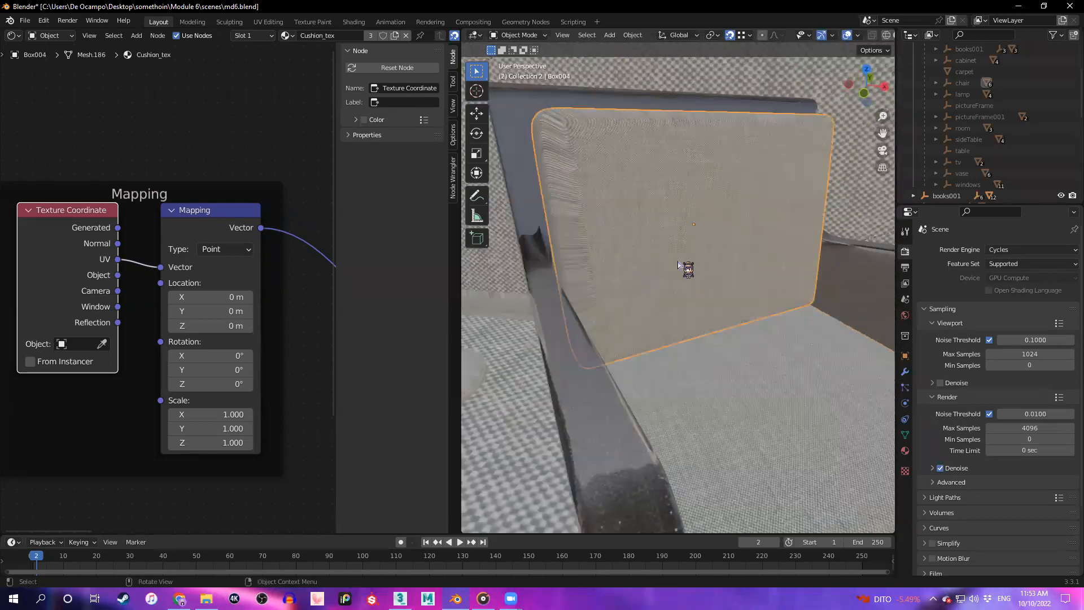
key("Tab")
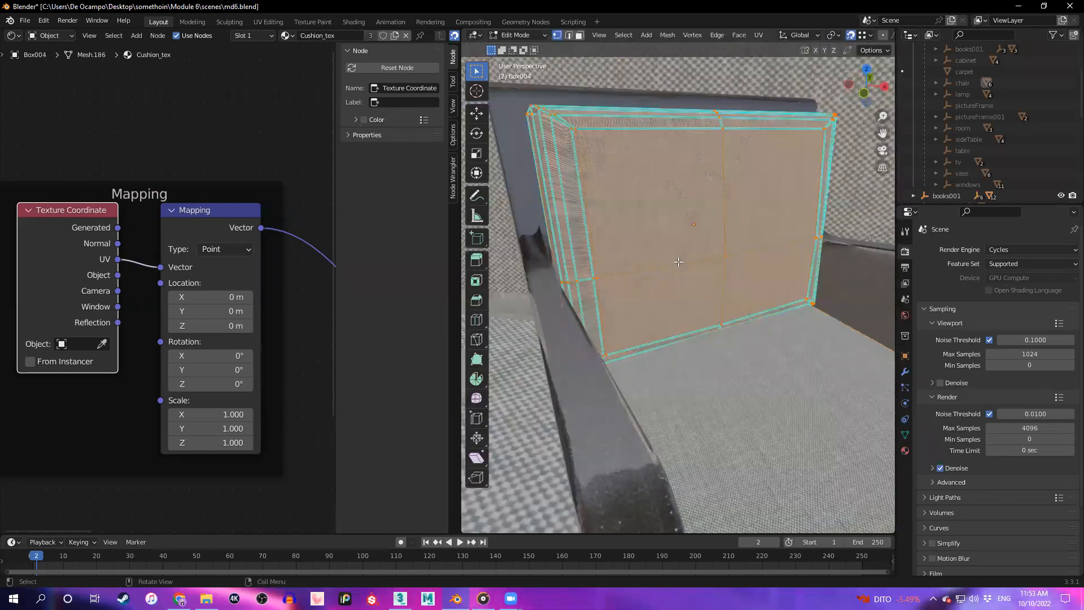
Turn on the Screencast Keys display in the Layout viewport and hide its settings again
key("n")
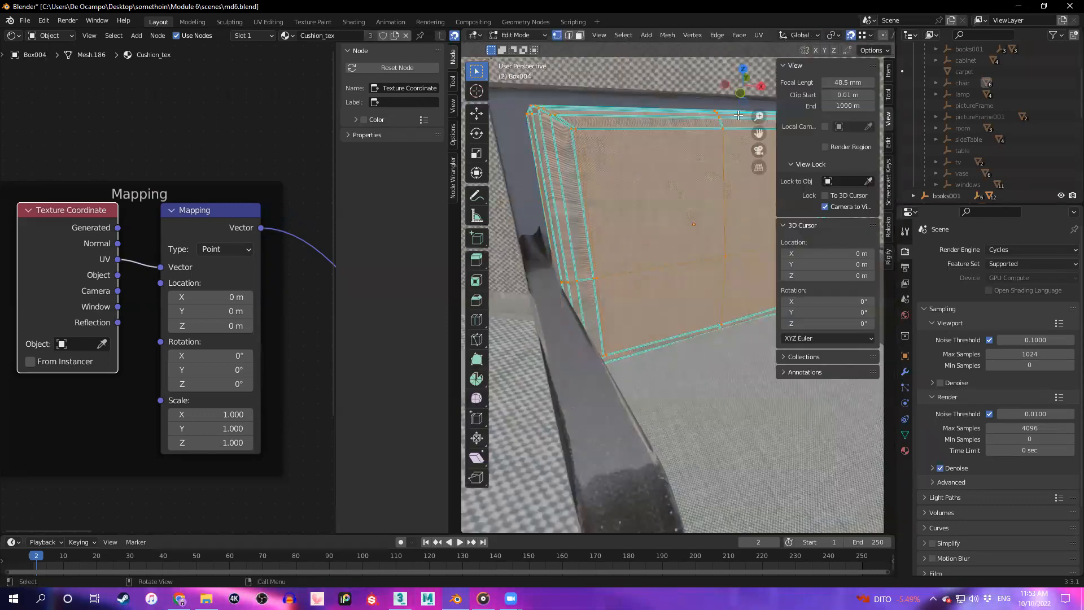
left_click(889, 180)
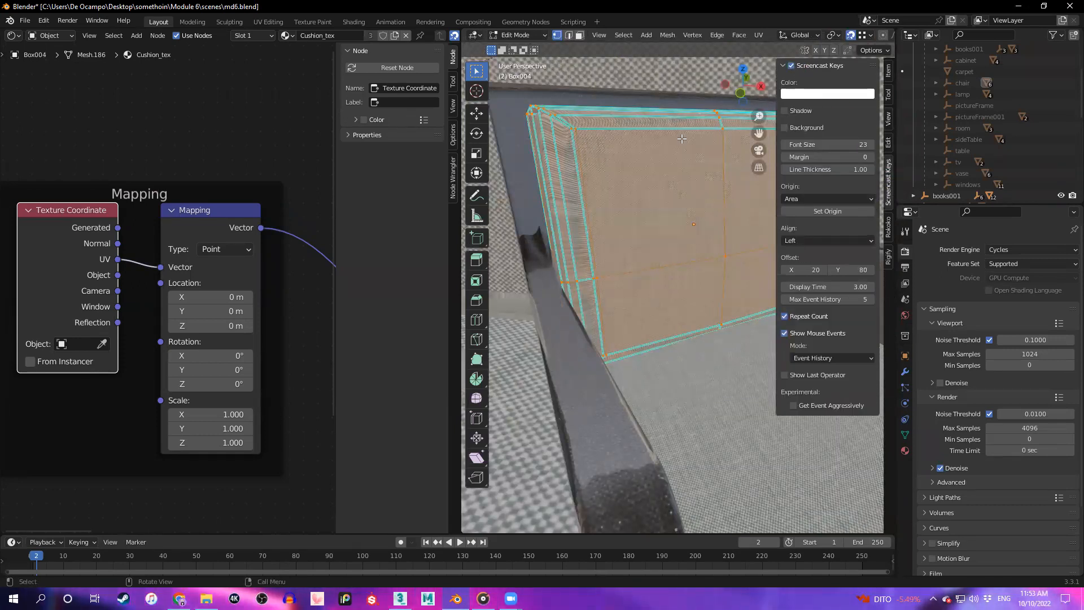
key("n")
Widen the 3D viewport at the shader editor's expense and hide the viewport's tool strip
middle_click_drag(694, 312, 467, 203)
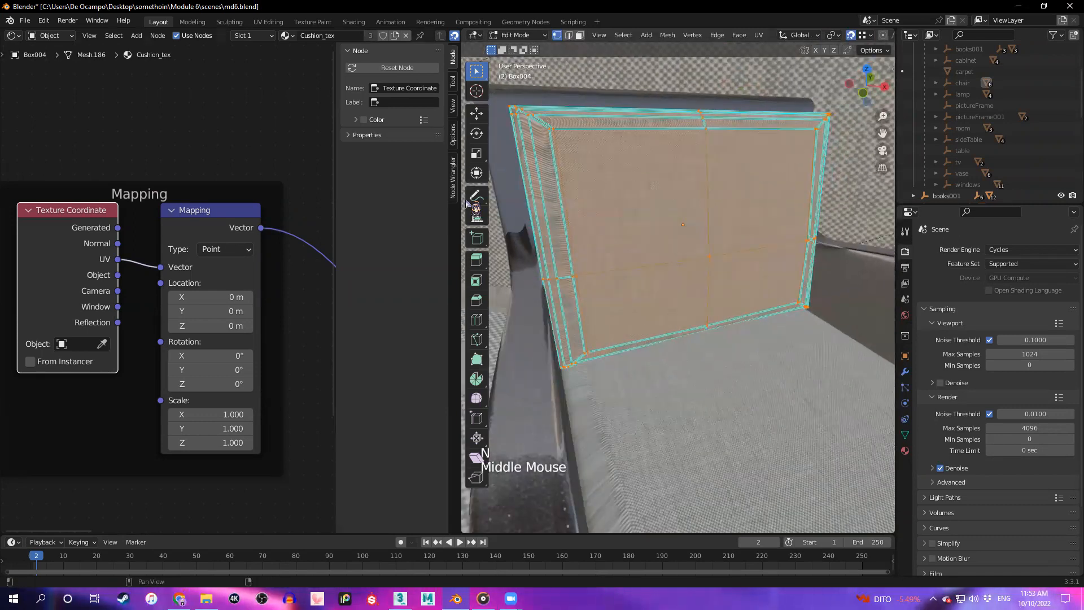
left_click_drag(458, 213, 220, 210)
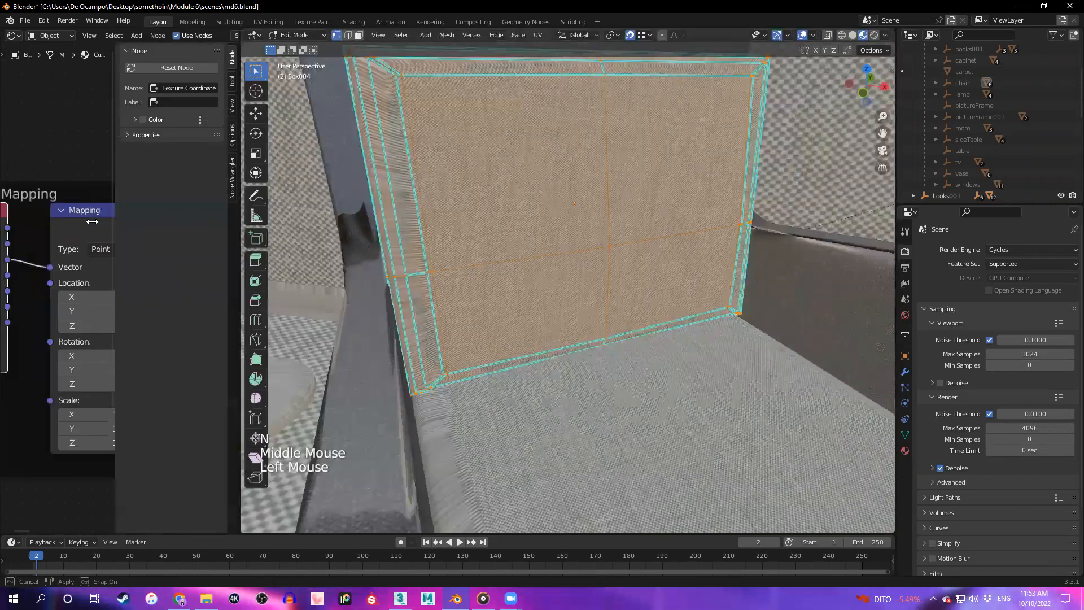
left_click_drag(92, 221, 122, 222)
left_click_drag(216, 276, 216, 277)
key("t")
scroll(554, 303, "up", 1)
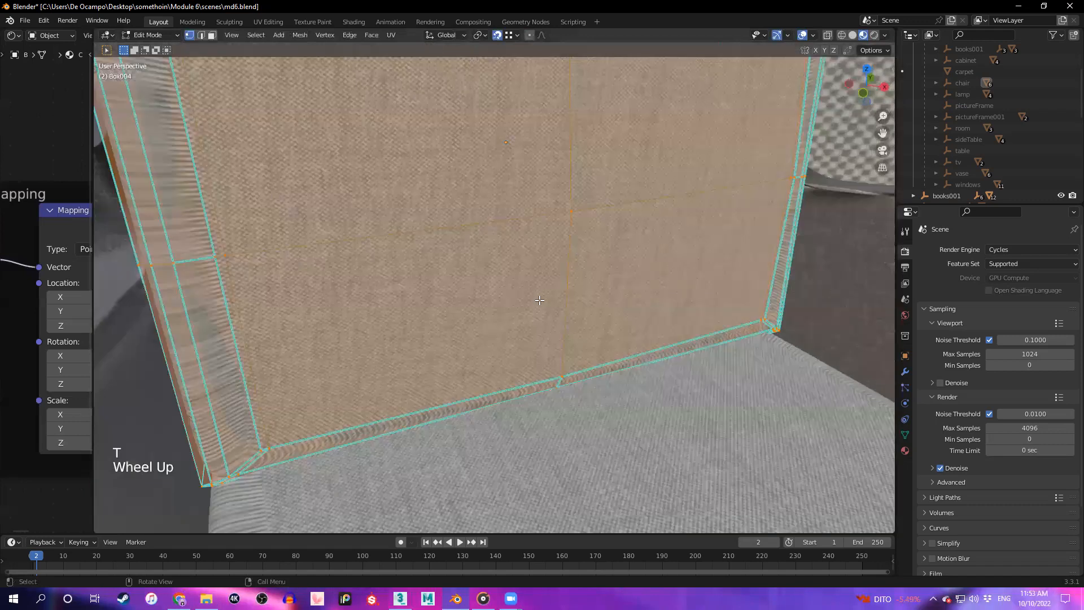
Switch to face selection, select all faces of the back cushion and unwrap them with Smart UV Project
scroll(553, 303, "down", 2)
middle_click_drag(541, 298, 516, 315)
scroll(554, 303, "up", 1)
key("3")
left_click(661, 287)
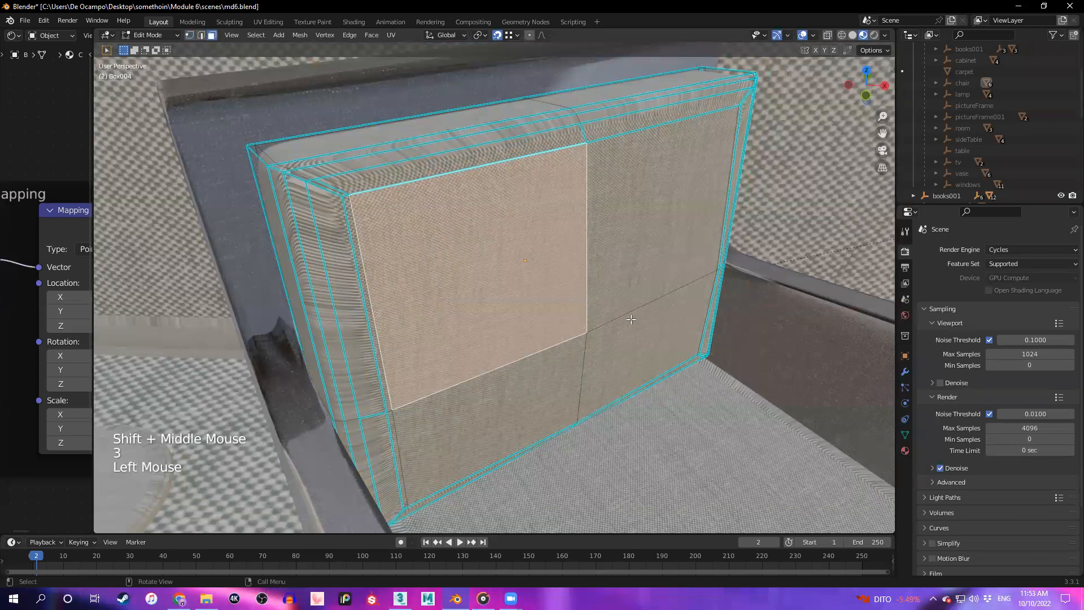
key("a")
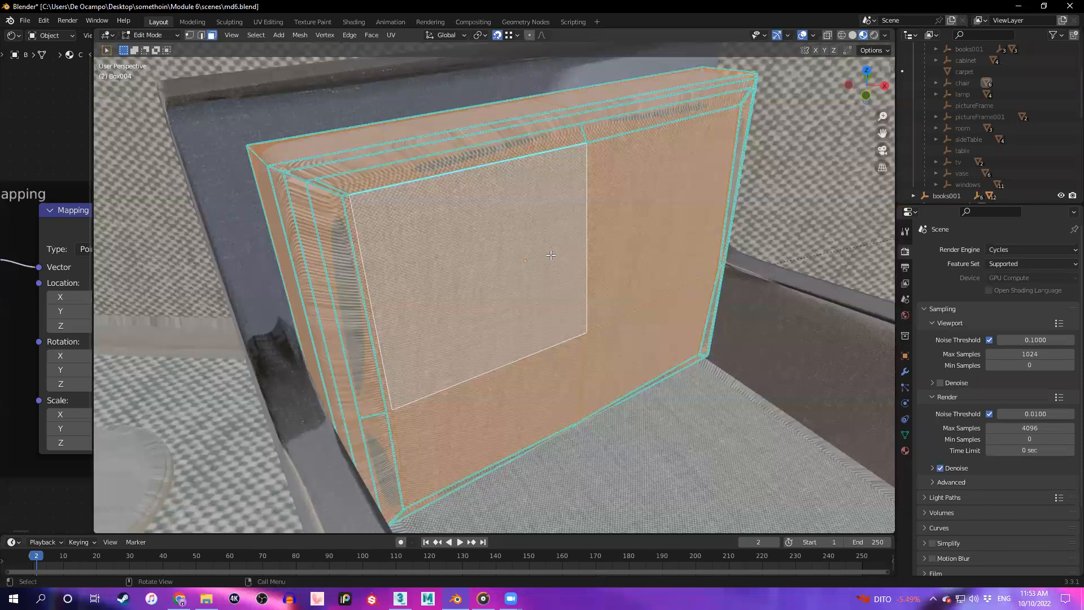
key("u")
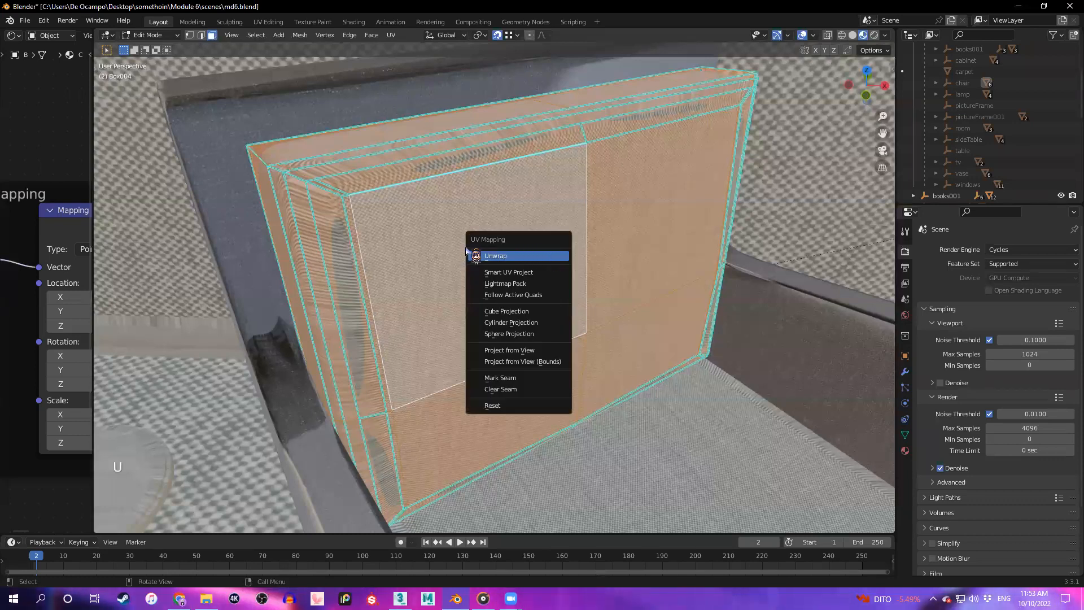
left_click(526, 273)
left_click(552, 364)
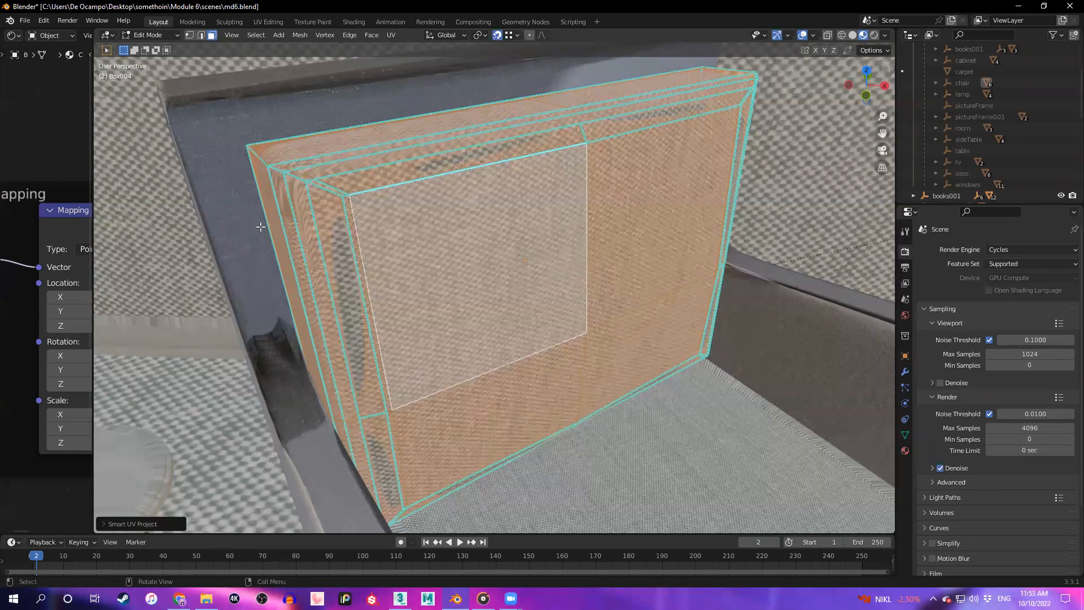
Return to Object Mode and examine the re-unwrapped fabric on the back cushion's corner and sides
scroll(260, 226, "up", 2)
middle_click_drag(371, 242, 522, 218)
scroll(406, 242, "down", 3)
scroll(518, 343, "up", 1)
scroll(518, 342, "down", 3)
scroll(433, 313, "down", 2)
scroll(443, 314, "up", 2)
key("Tab")
scroll(484, 315, "down", 1)
scroll(460, 291, "up", 1)
left_click(398, 214)
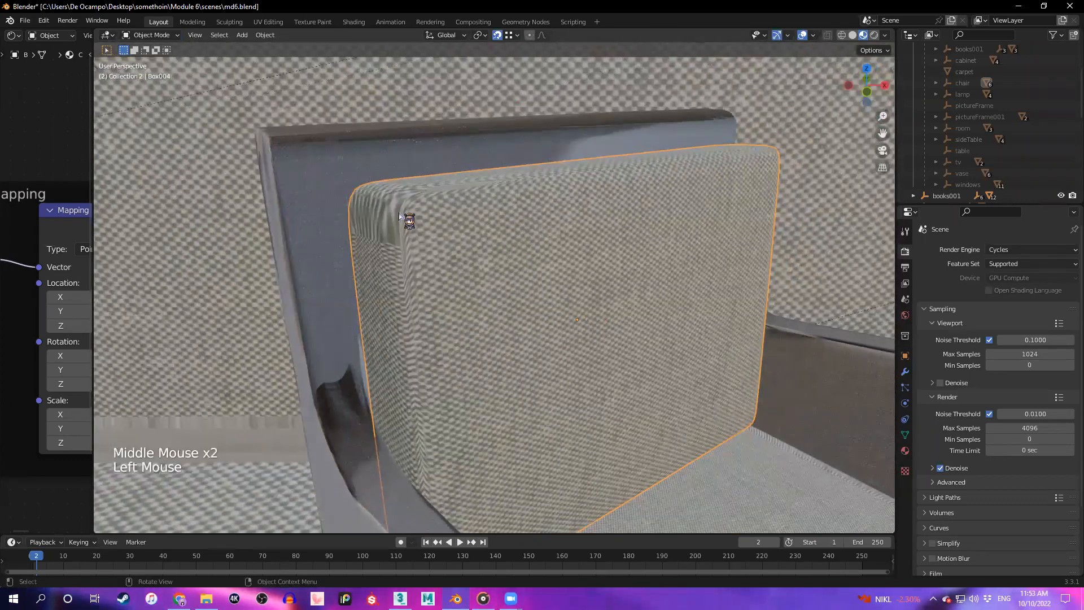
scroll(399, 213, "up", 1)
middle_click_drag(398, 214, 412, 223)
left_click(592, 307)
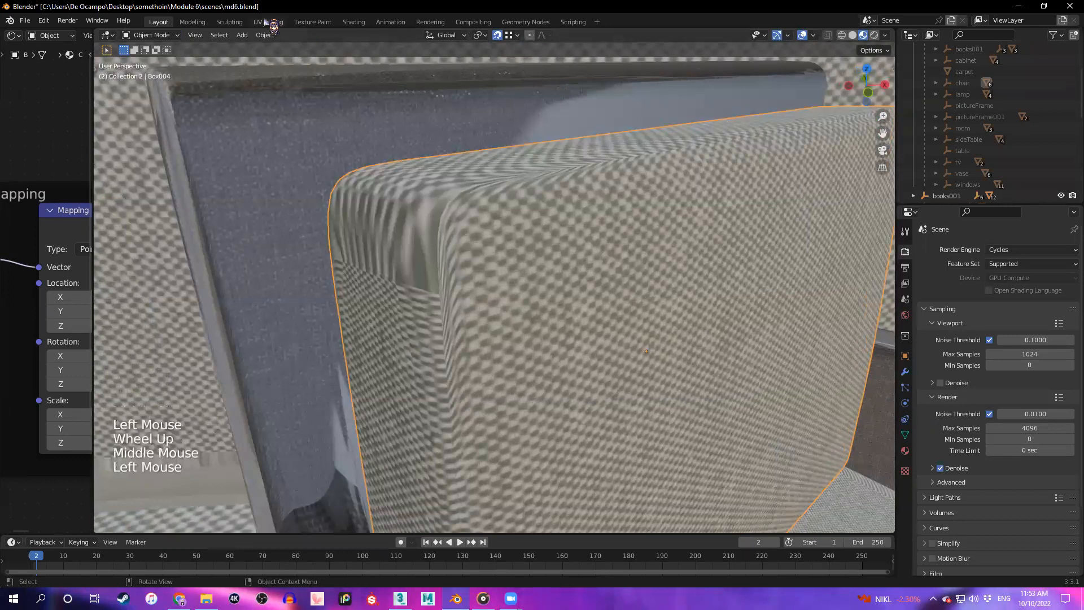
Try shifting the fabric with a Y location of 0.1 m in the Mapping node and undo the change
left_click(67, 233)
left_click(67, 233)
scroll(67, 237, "down", 1)
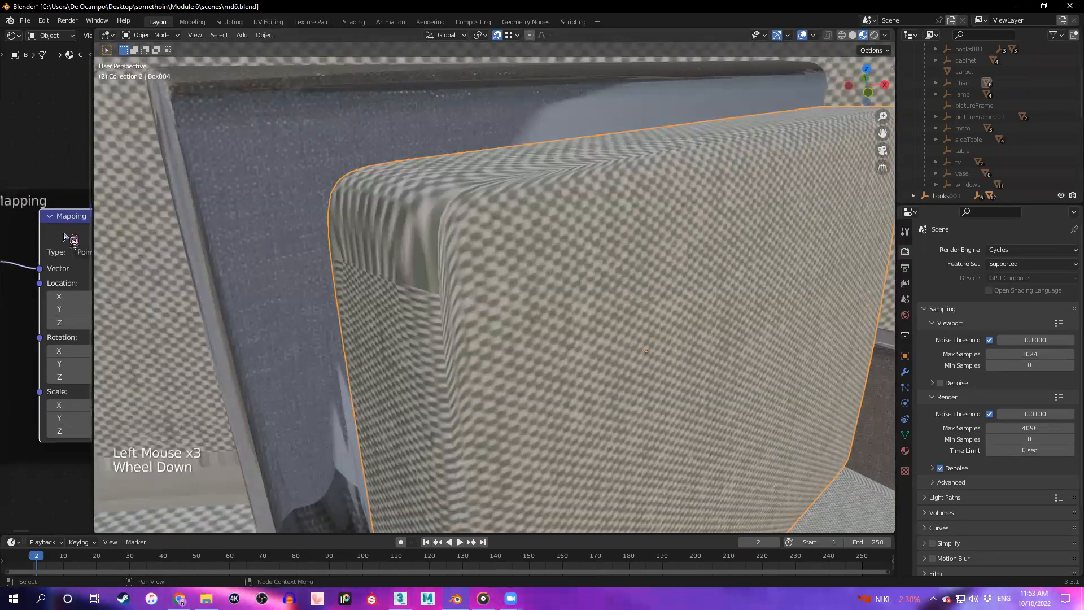
scroll(63, 233, "down", 4)
middle_click_drag(63, 233, 18, 285)
left_click(54, 291)
left_click_drag(54, 291, 52, 300)
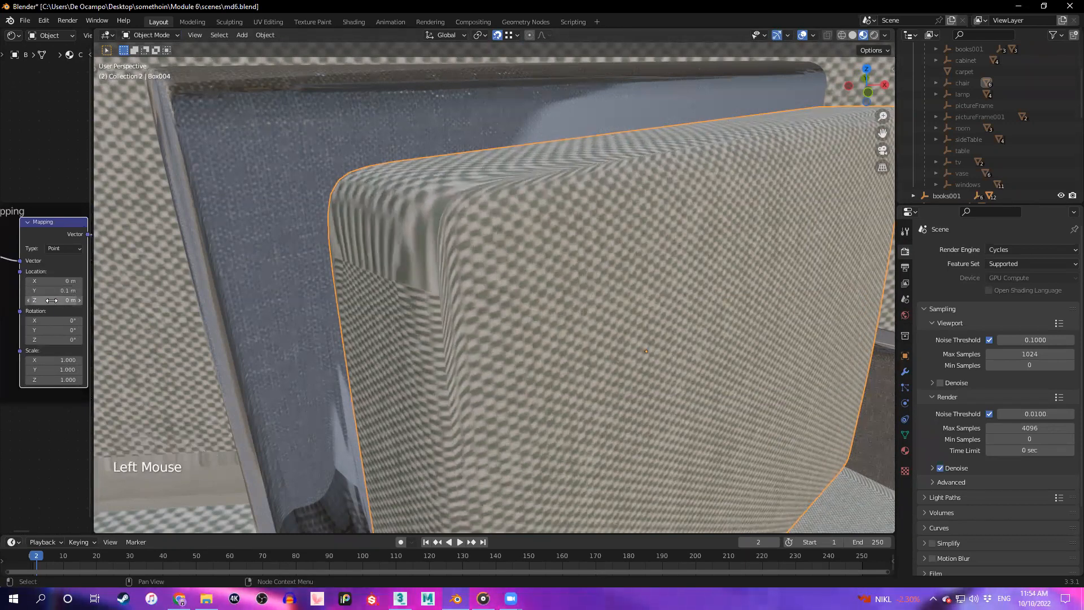
key("ctrl+z")
Try different scale values in the Mapping node, including an X scale of 1.3, and undo them
left_click(54, 379)
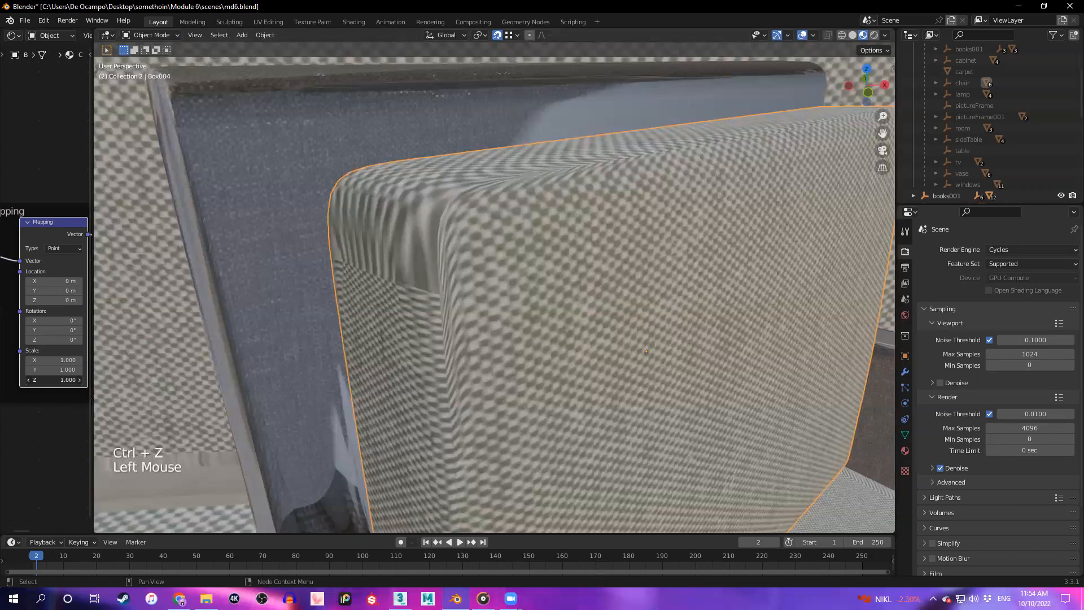
left_click_drag(56, 369, 65, 370, "ctrl")
key("ctrl+z")
left_click(59, 312)
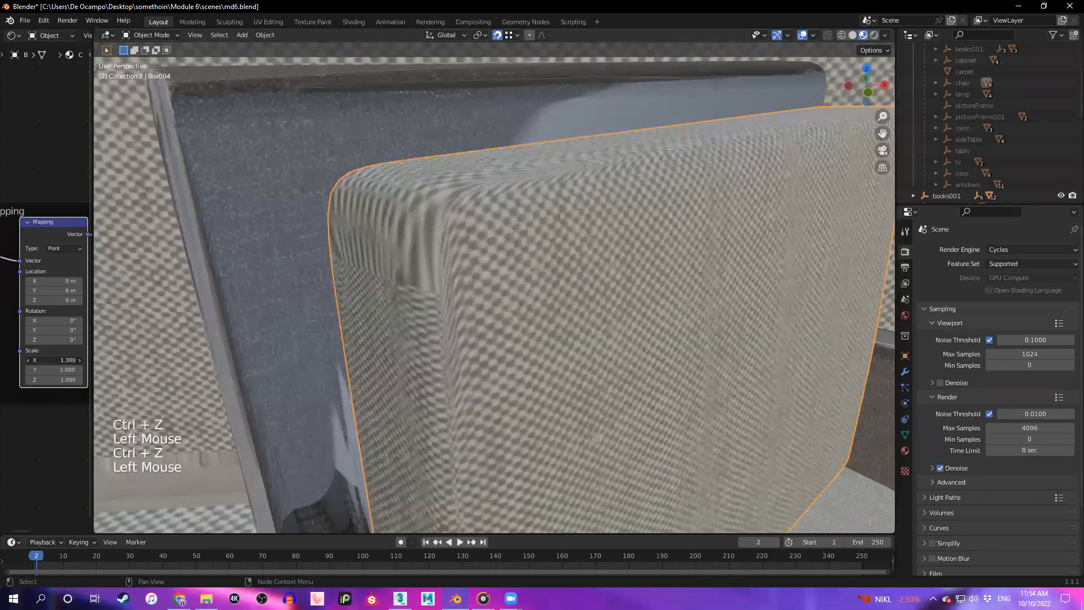
key("ctrl+z")
Try adjusting the Mapping node's location and rotation values and undo each change
left_click_drag(56, 290, 51, 283)
key("ctrl+z")
key("ctrl+z")
left_click_drag(50, 329, 56, 340)
key("ctrl+z")
left_click(50, 330)
key("ctrl+z")
key("ctrl+z")
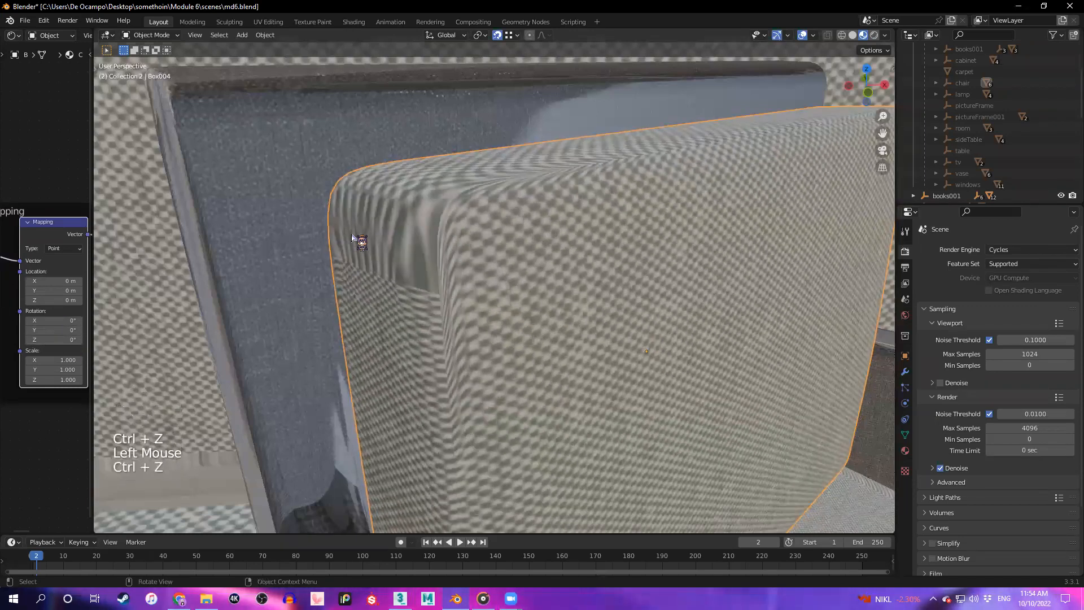
Examine the fabric on the chair's front and on the back cushion from several distances
middle_click_drag(357, 238, 740, 288)
scroll(572, 287, "down", 2)
scroll(571, 287, "down", 2)
middle_click_drag(559, 287, 583, 317)
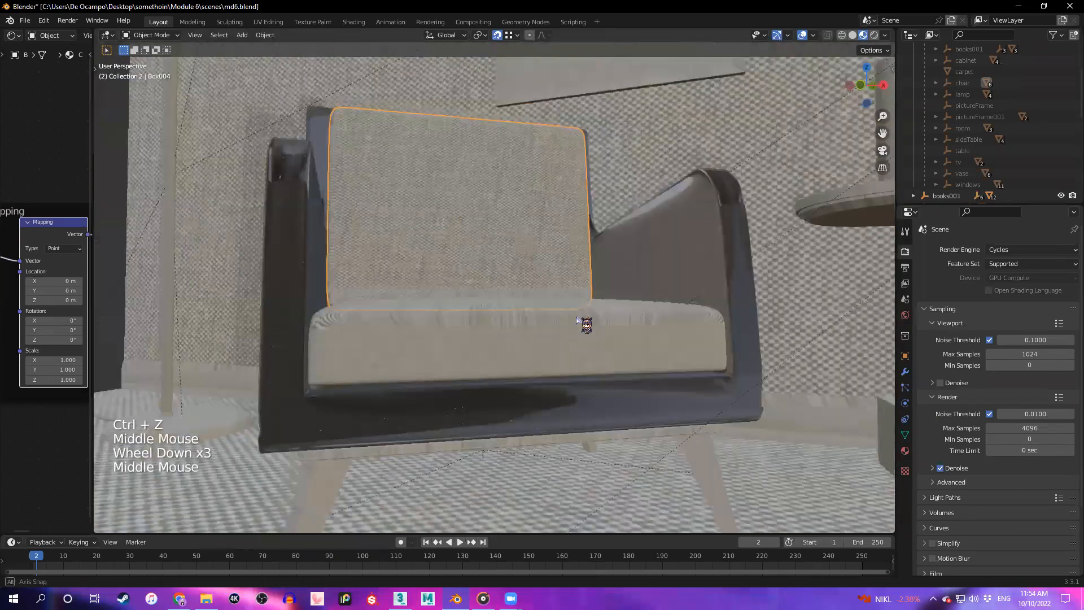
scroll(522, 298, "up", 1)
middle_click_drag(523, 298, 519, 295)
scroll(519, 295, "up", 1)
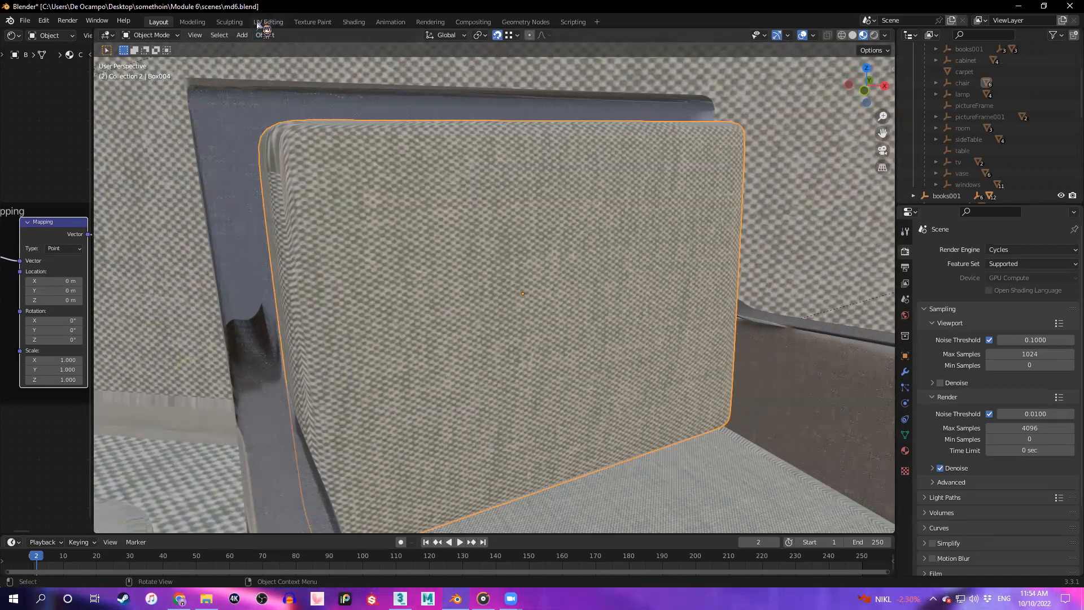
Inspect the back cushion's UV islands over the fabric image in the UV Editing workspace and return to Layout
scroll(495, 287, "up", 6)
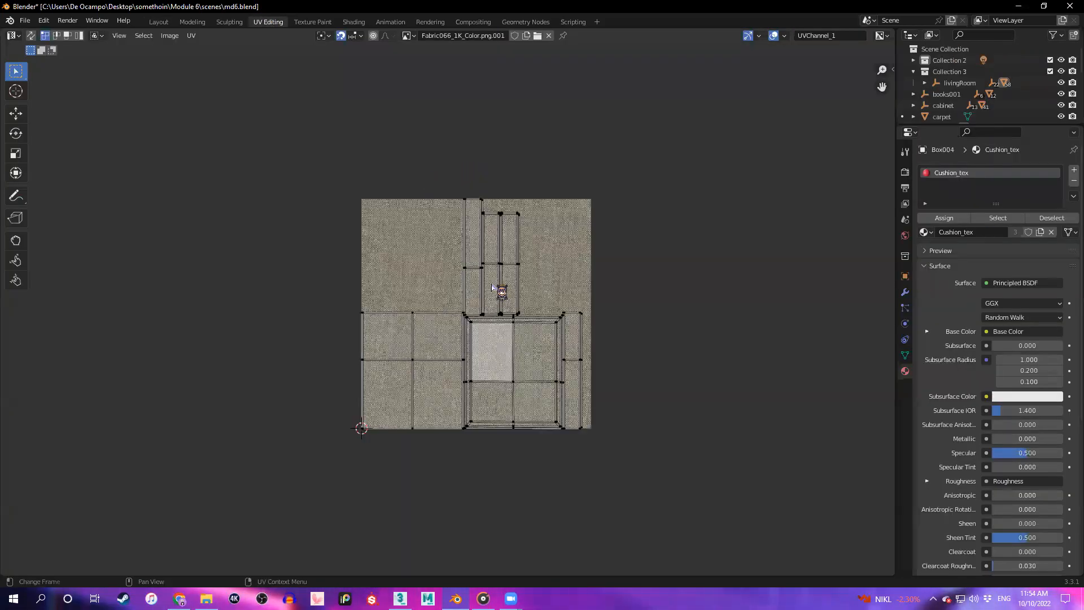
scroll(514, 297, "down", 2)
scroll(537, 256, "up", 1)
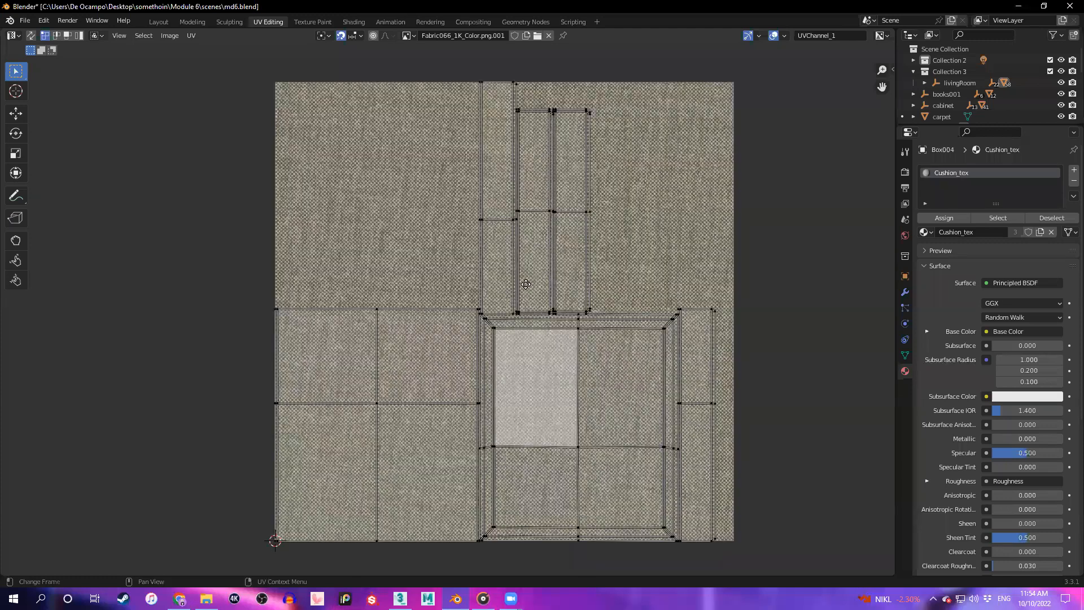
middle_click_drag(621, 271, 471, 246)
middle_click_drag(541, 293, 474, 280)
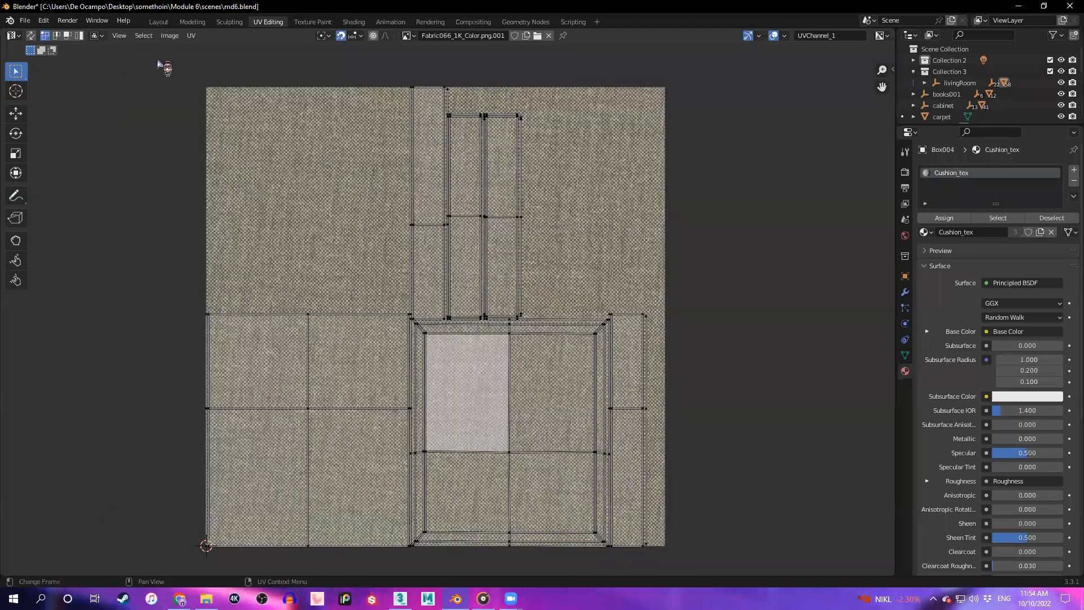
left_click(161, 21)
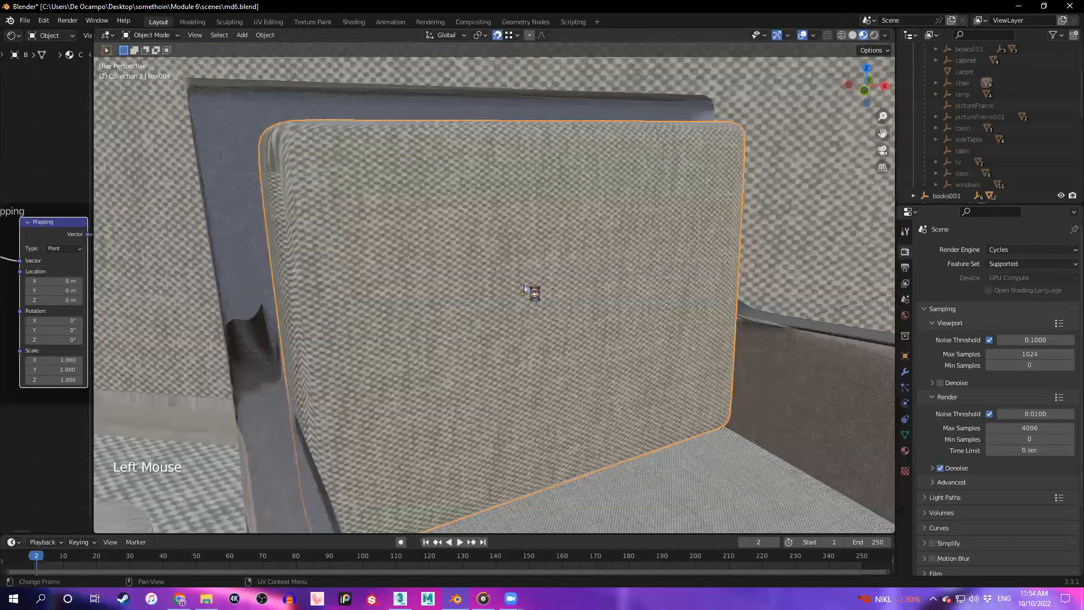
scroll(400, 279, "down", 1)
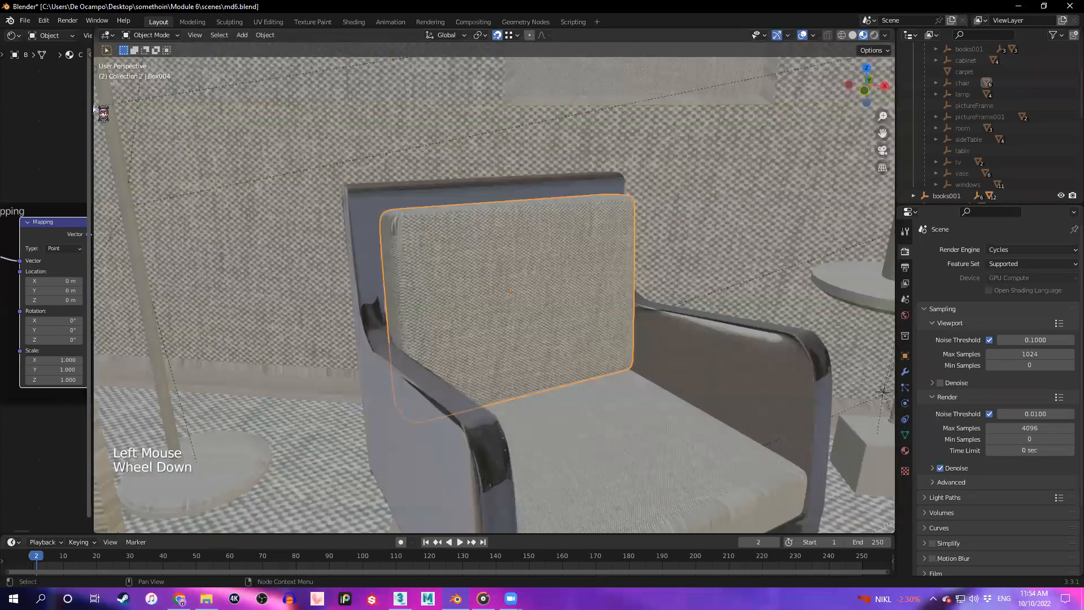
Widen the shader editor at the 3D viewport's expense until the whole Mapping frame is in view
left_click_drag(94, 104, 506, 119)
left_click_drag(502, 221, 474, 223)
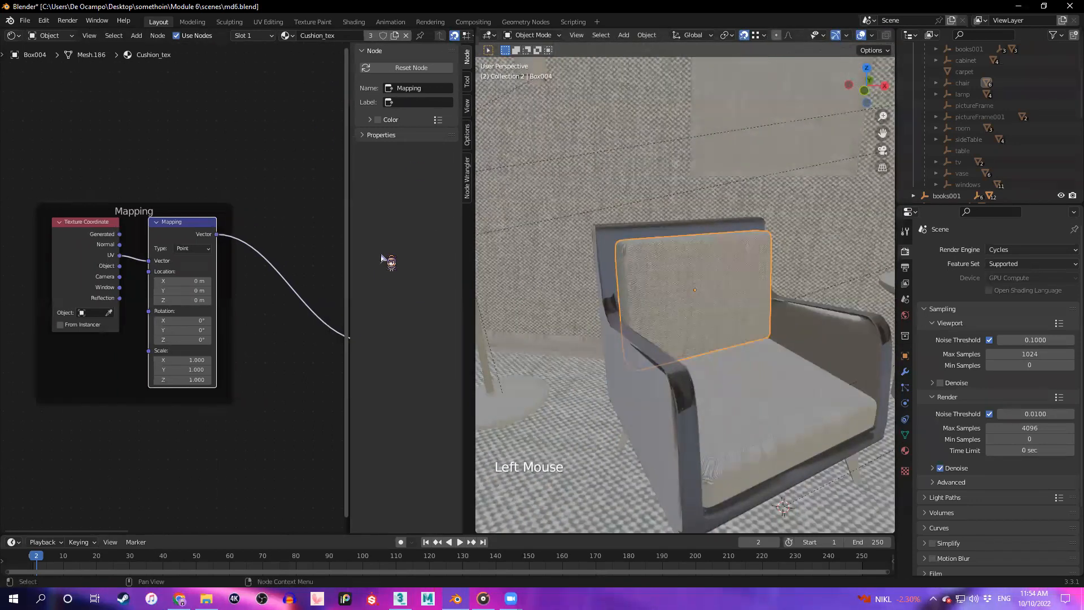
middle_click_drag(112, 140, 134, 152)
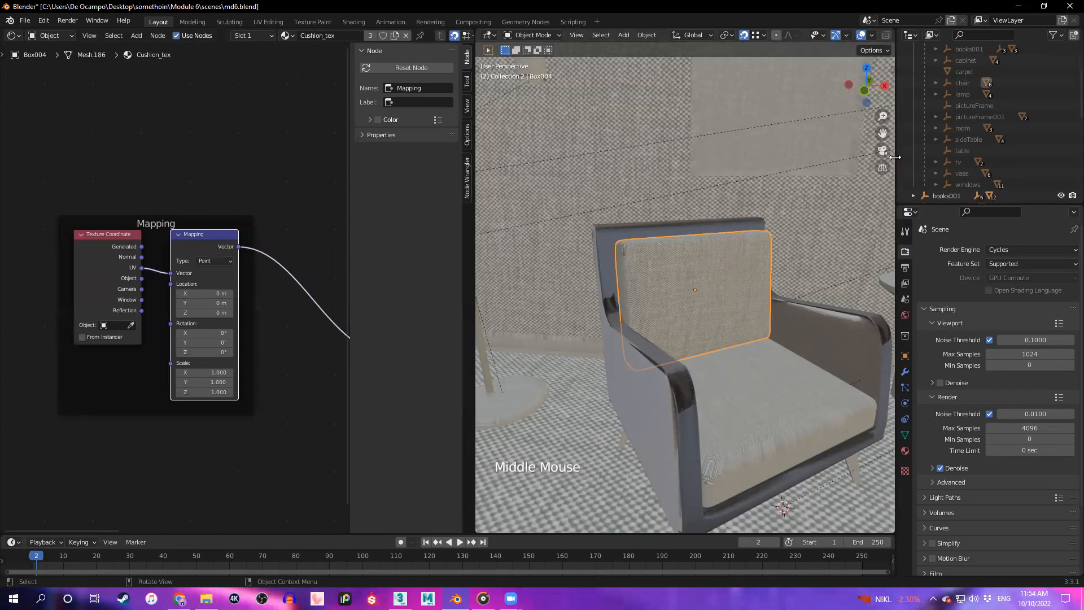
right_click(895, 90)
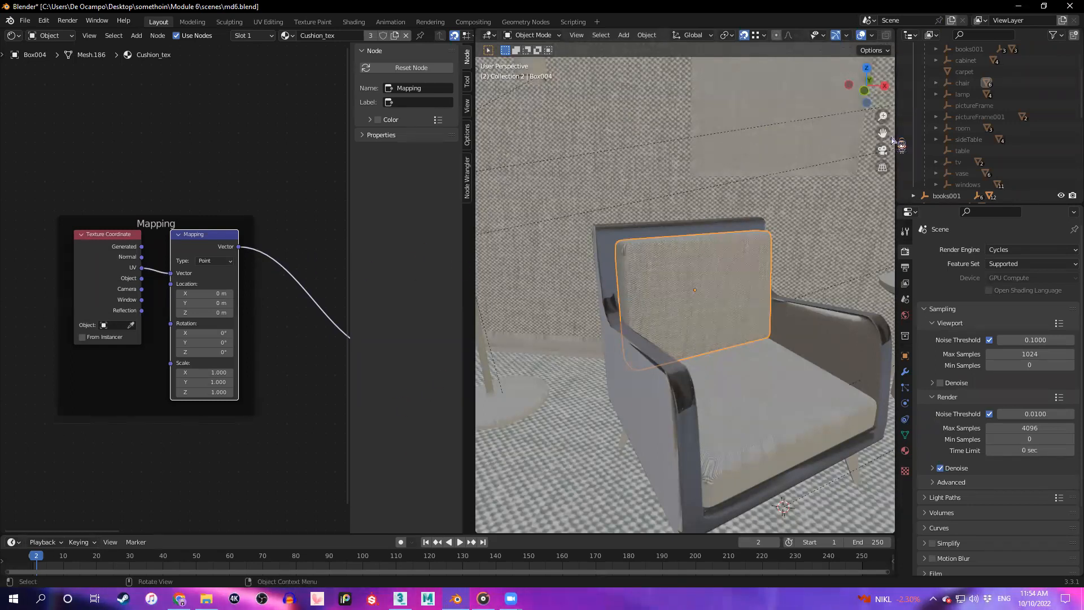
right_click_drag(901, 145, 892, 138)
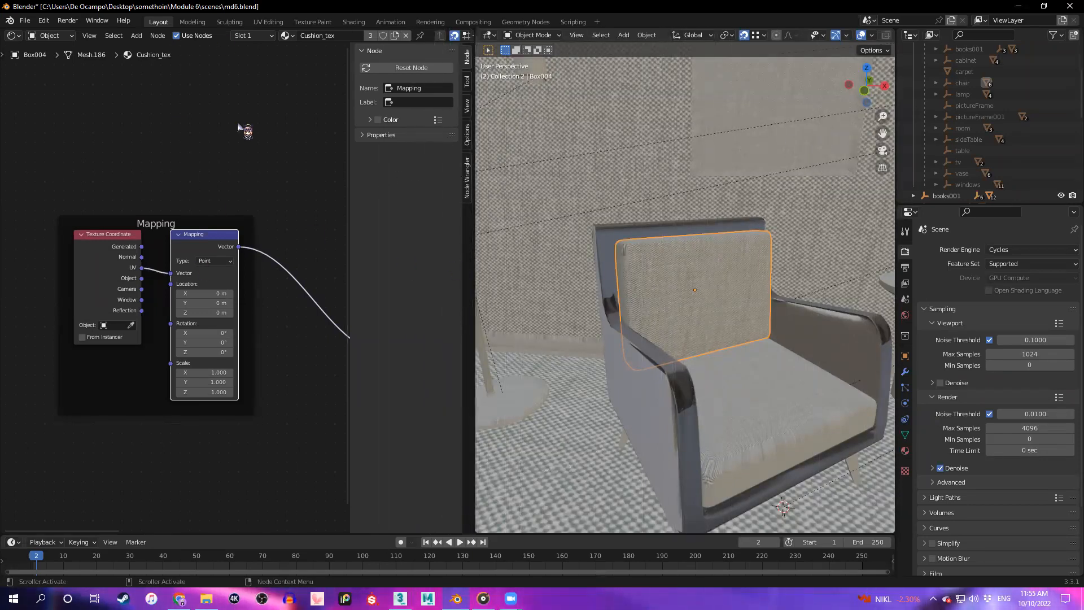
Review the Cushion_tex node chain from the Mapping frame to the Base Color, Roughness and Normal textures
scroll(235, 228, "up", 1)
scroll(226, 249, "down", 2)
scroll(197, 234, "up", 2)
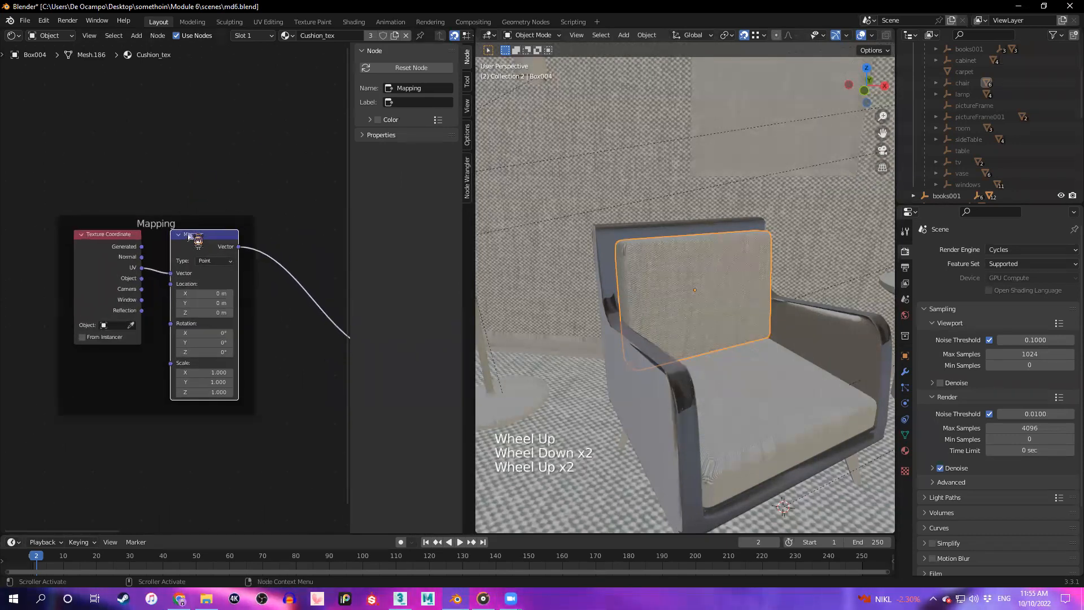
middle_click_drag(202, 198, 145, 206)
scroll(138, 269, "down", 4)
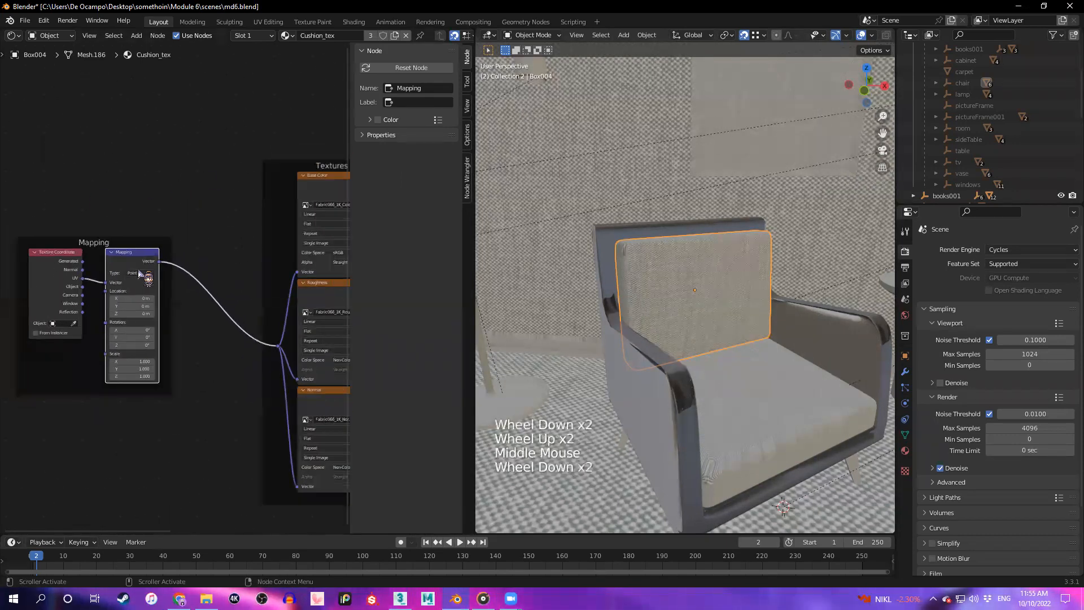
middle_click_drag(186, 276, 122, 243)
scroll(127, 231, "up", 3)
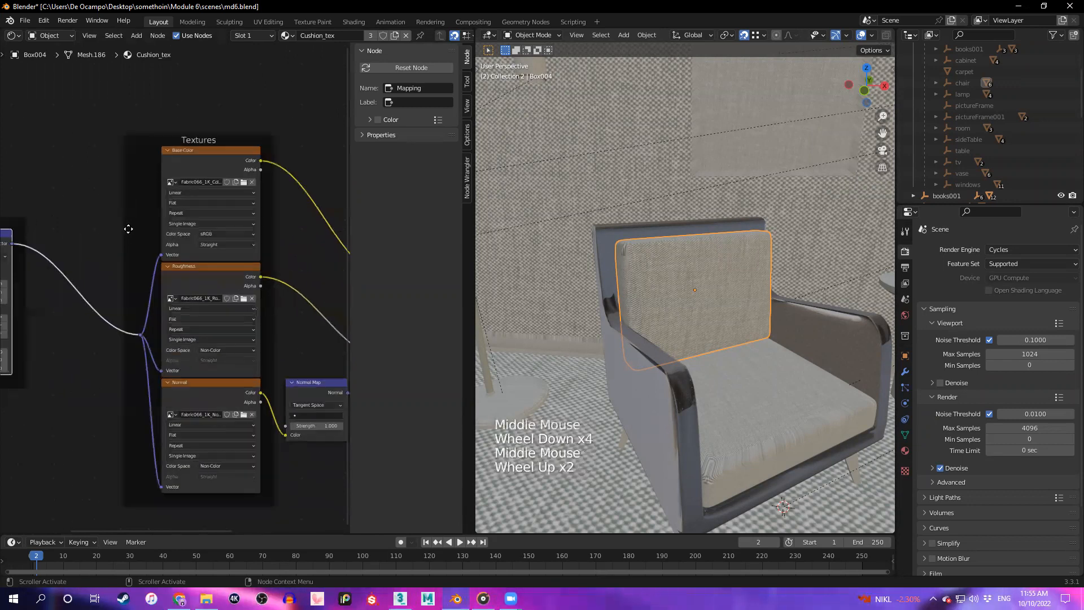
middle_click_drag(121, 116, 148, 134)
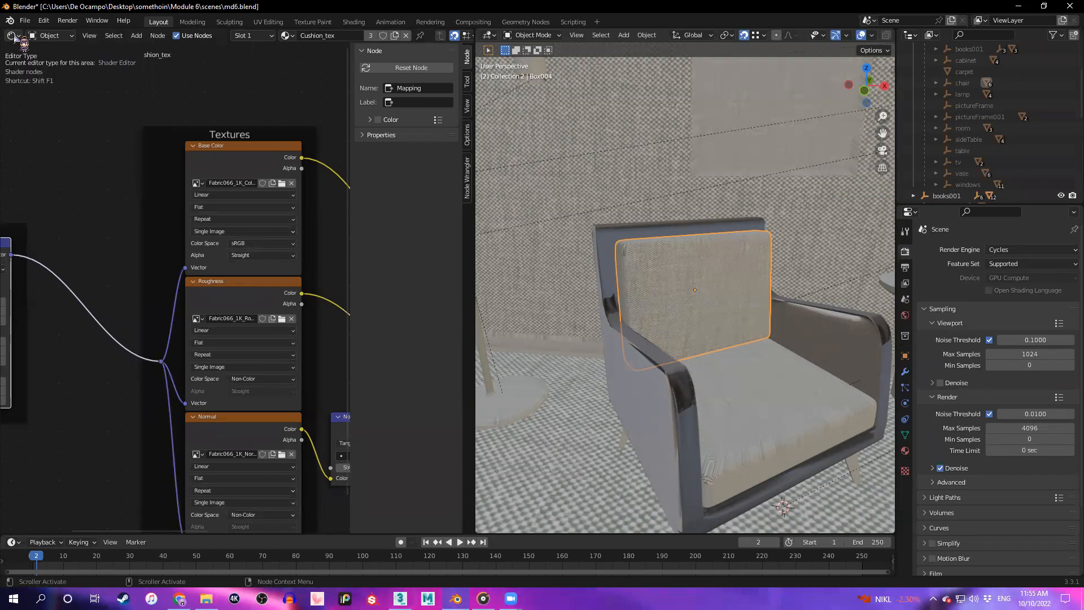
Change the shader editor area to a UV Editor and enter Edit Mode on the back cushion
left_click(15, 37)
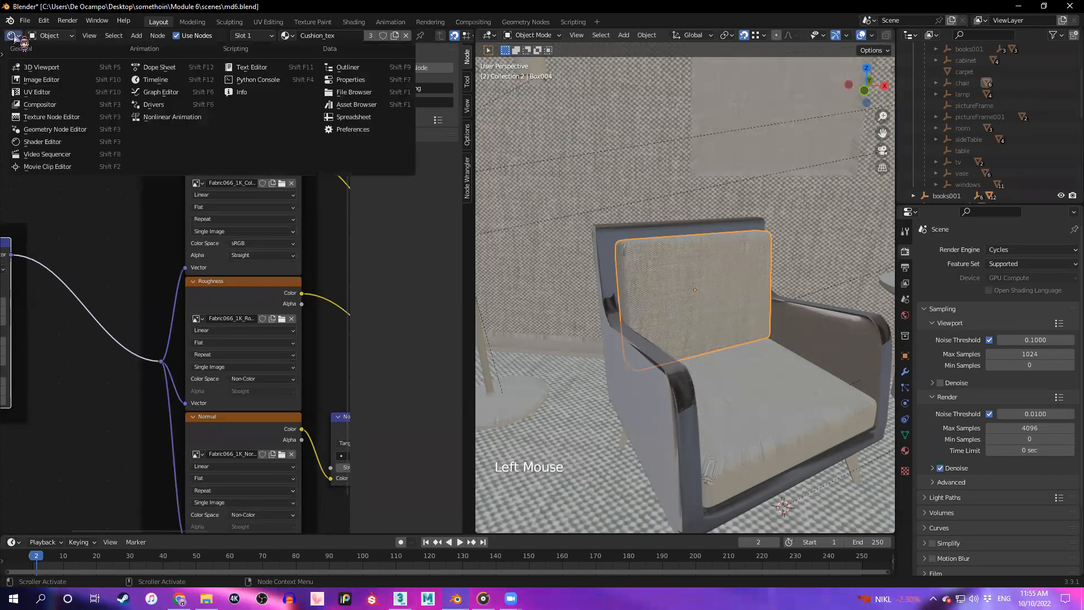
left_click(40, 91)
scroll(223, 261, "up", 3)
middle_click_drag(222, 280, 188, 264)
scroll(200, 308, "down", 1)
left_click(693, 285)
scroll(348, 273, "up", 1)
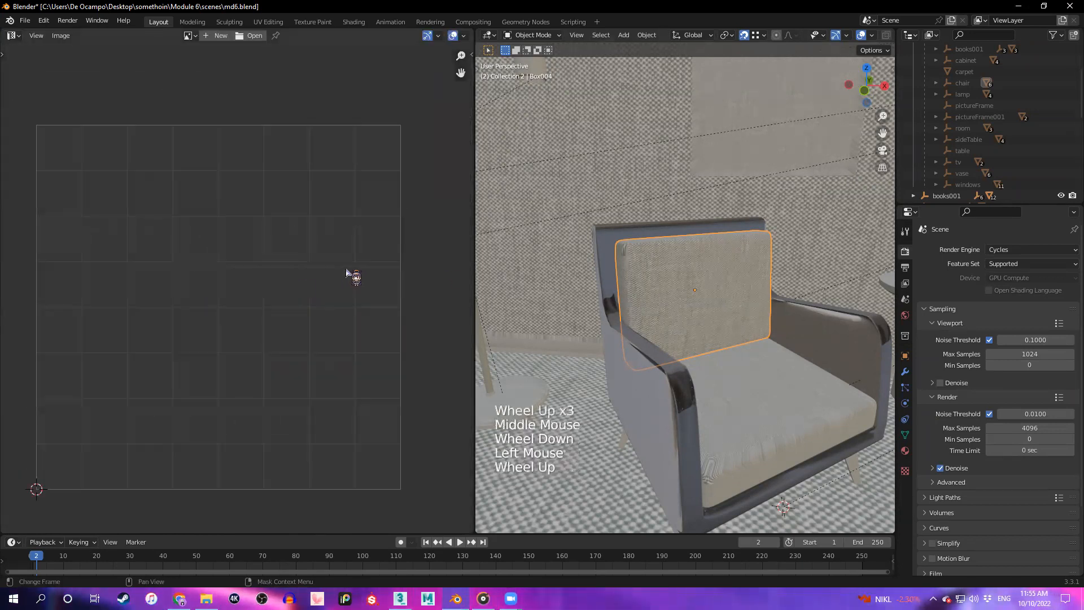
scroll(684, 275, "up", 2)
middle_click_drag(685, 275, 715, 271)
left_click(677, 276)
key("Tab")
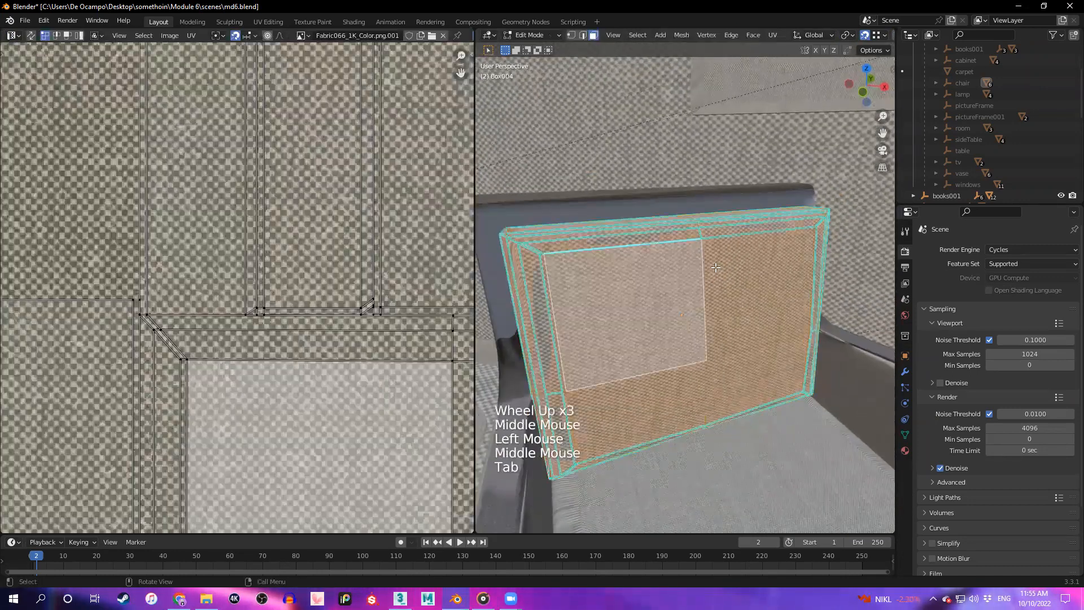
Bring the full UV layout into view and compare single front faces with the full face selection
scroll(724, 275, "down", 1)
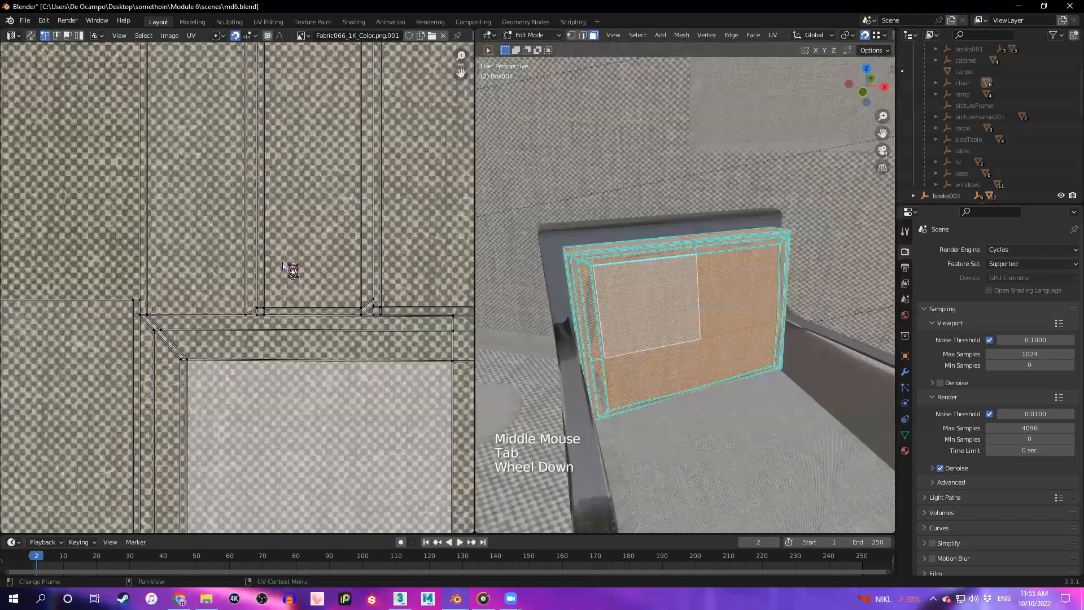
scroll(290, 271, "down", 2)
scroll(277, 305, "down", 3)
scroll(277, 305, "up", 1)
middle_click_drag(277, 305, 247, 257)
scroll(255, 290, "up", 1)
scroll(239, 264, "down", 1)
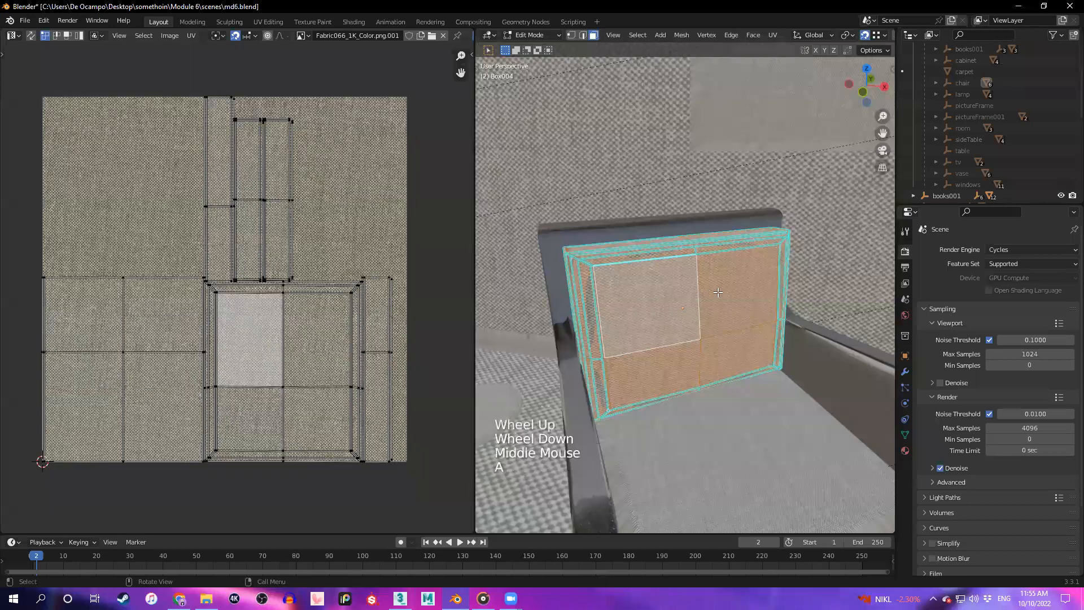
key("a")
left_click(617, 309)
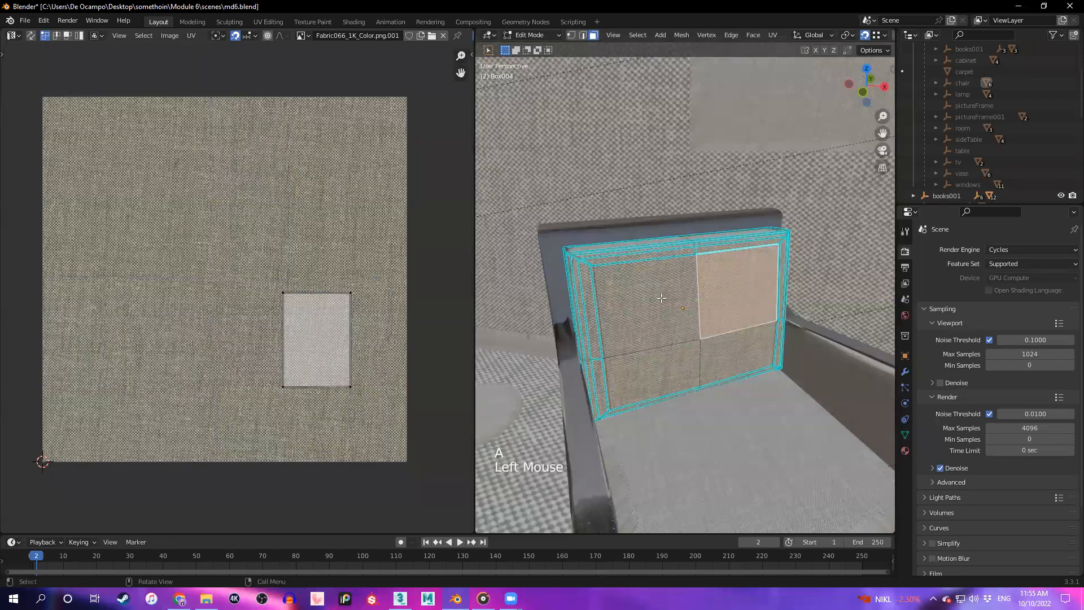
left_click(661, 297)
key("a")
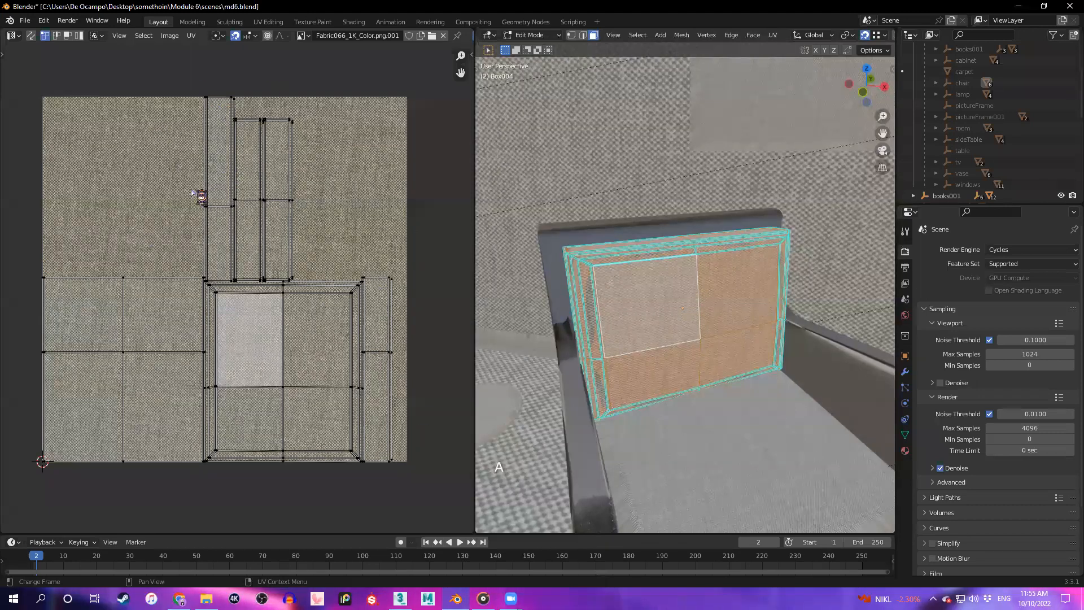
Turn on UV sync selection and select the upper side face of the back cushion
left_click(31, 37)
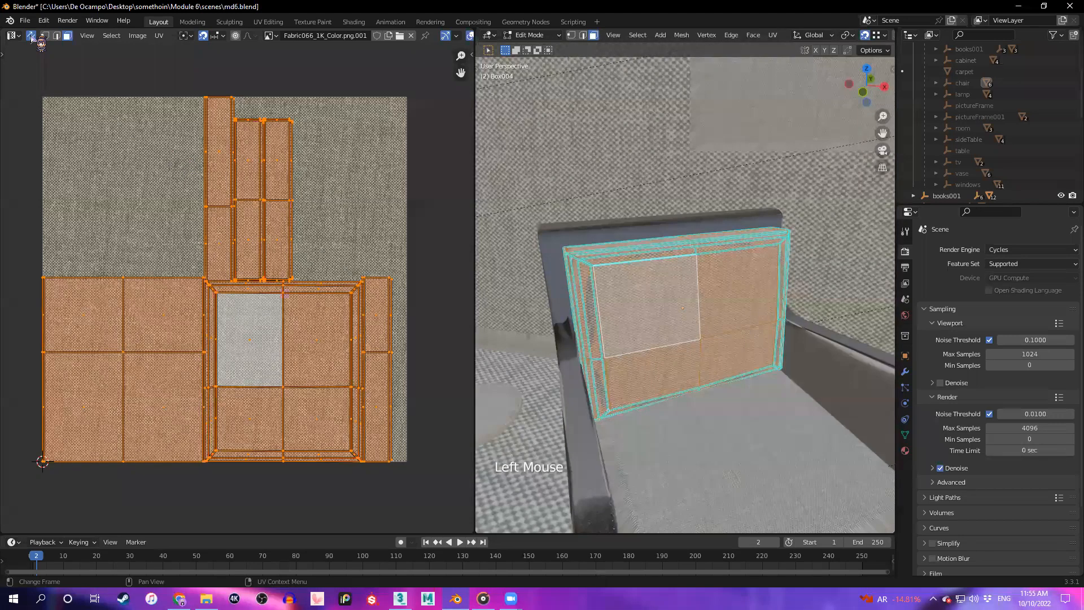
scroll(203, 316, "up", 1)
scroll(226, 324, "down", 1)
middle_click_drag(236, 341, 259, 354)
scroll(254, 346, "up", 2)
scroll(293, 345, "down", 2)
scroll(330, 346, "up", 1)
scroll(468, 338, "up", 1)
middle_click_drag(599, 327, 661, 271)
scroll(638, 319, "up", 2)
left_click(683, 221)
scroll(686, 258, "down", 1)
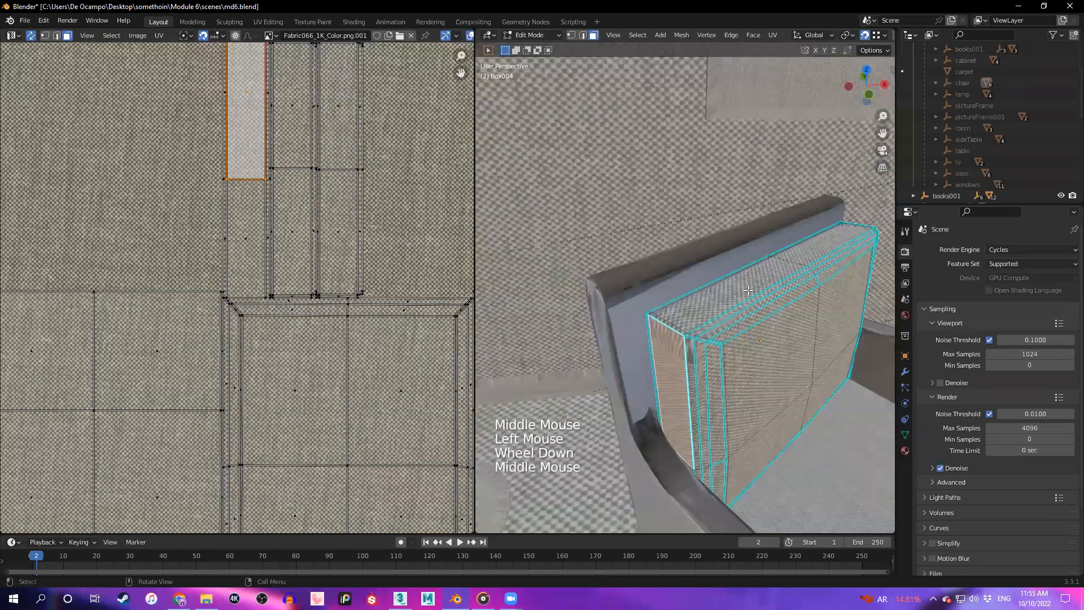
Select all of the back cushion's UVs and scale them up evenly, checking the fabric at the corner
key("a")
key("s")
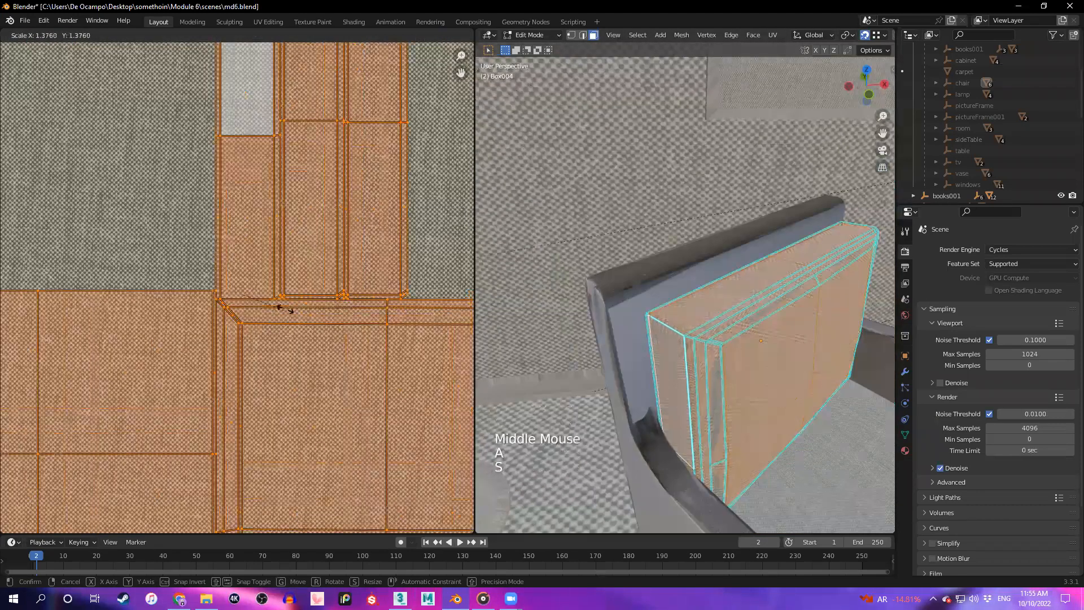
left_click(290, 300)
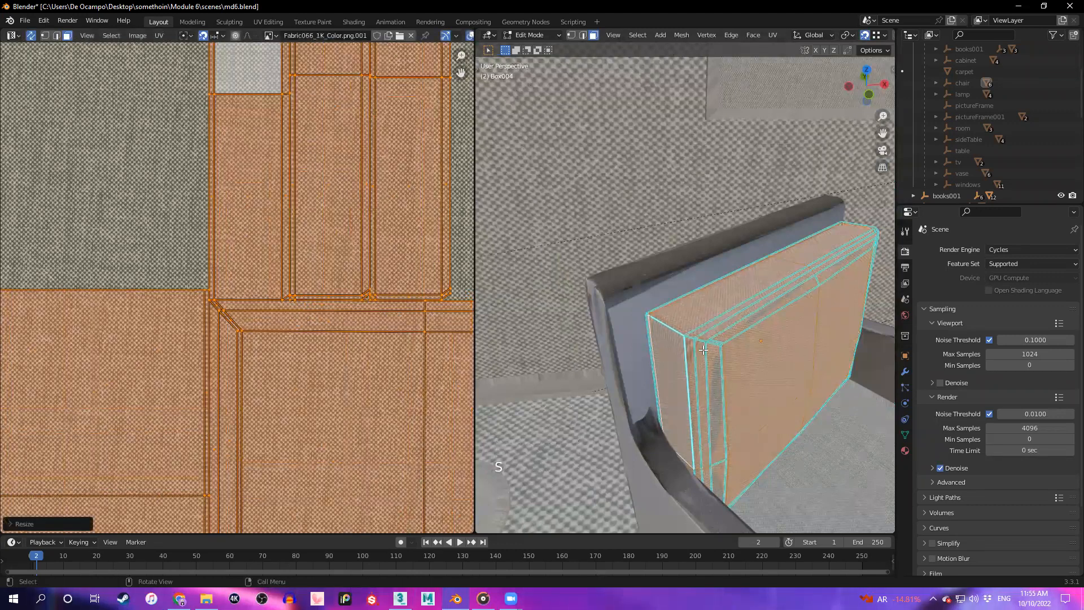
scroll(703, 350, "up", 2)
middle_click_drag(706, 339, 680, 300)
scroll(679, 300, "down", 1)
scroll(705, 269, "up", 1)
scroll(700, 260, "down", 1)
Select the cushion's upper side face and the adjoining face in its UV strip to match them with the mesh
left_click(692, 246)
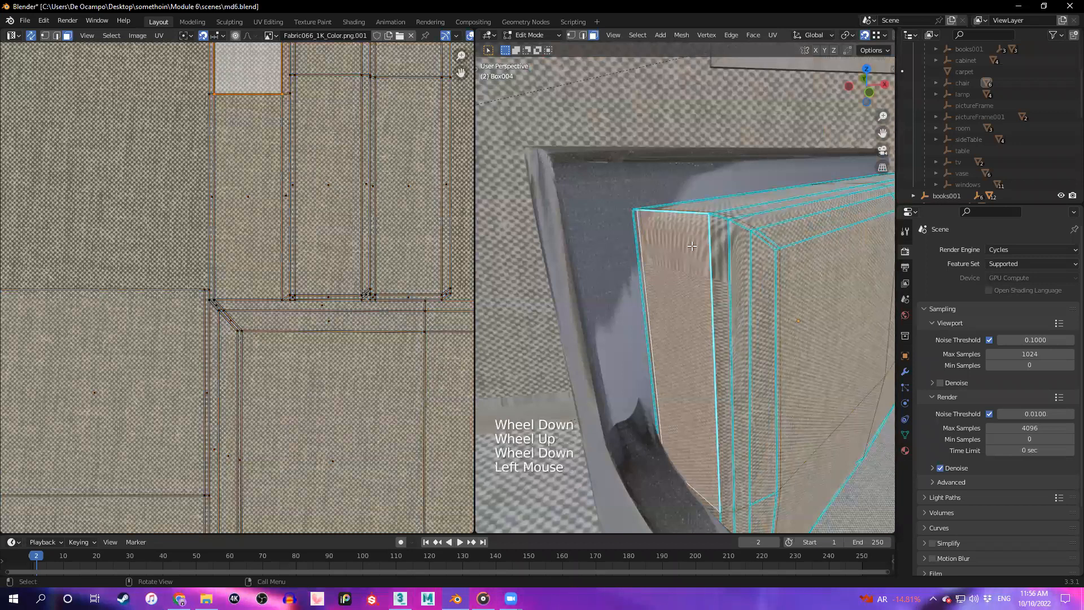
middle_click_drag(693, 247, 685, 262)
left_click(688, 262)
scroll(267, 207, "down", 1)
left_click(236, 97)
left_click(243, 163, "shift")
scroll(678, 240, "down", 2)
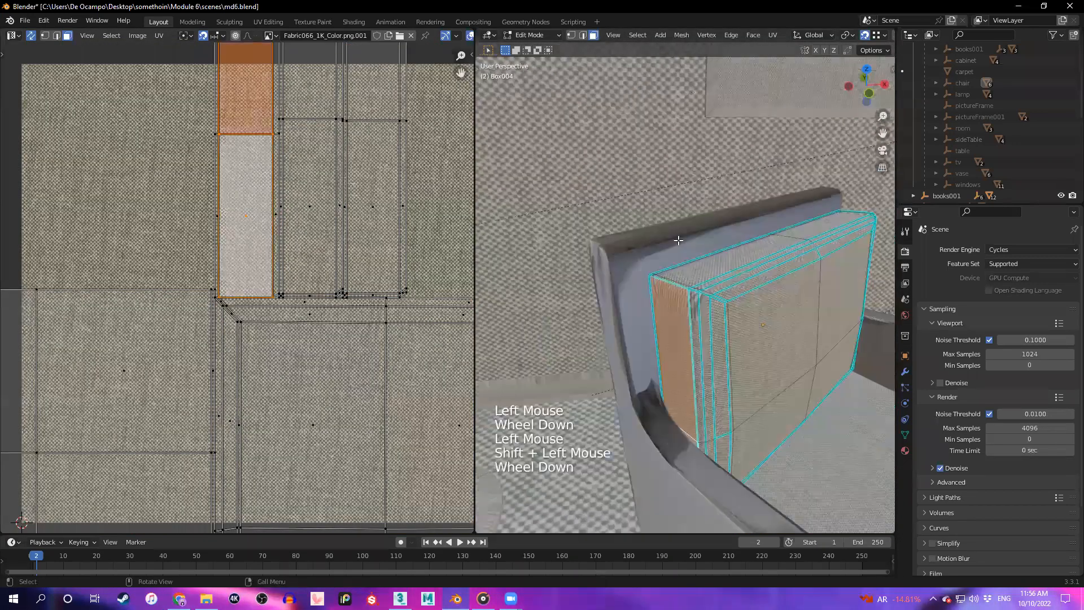
Select the back cushion's top face, the narrow edge strip beside it and the side face, and try rotating their UVs
left_click(679, 271)
scroll(679, 271, "up", 2)
middle_click_drag(679, 271, 616, 319)
left_click(616, 319, "shift")
left_click(616, 320, "shift")
scroll(616, 319, "down", 2)
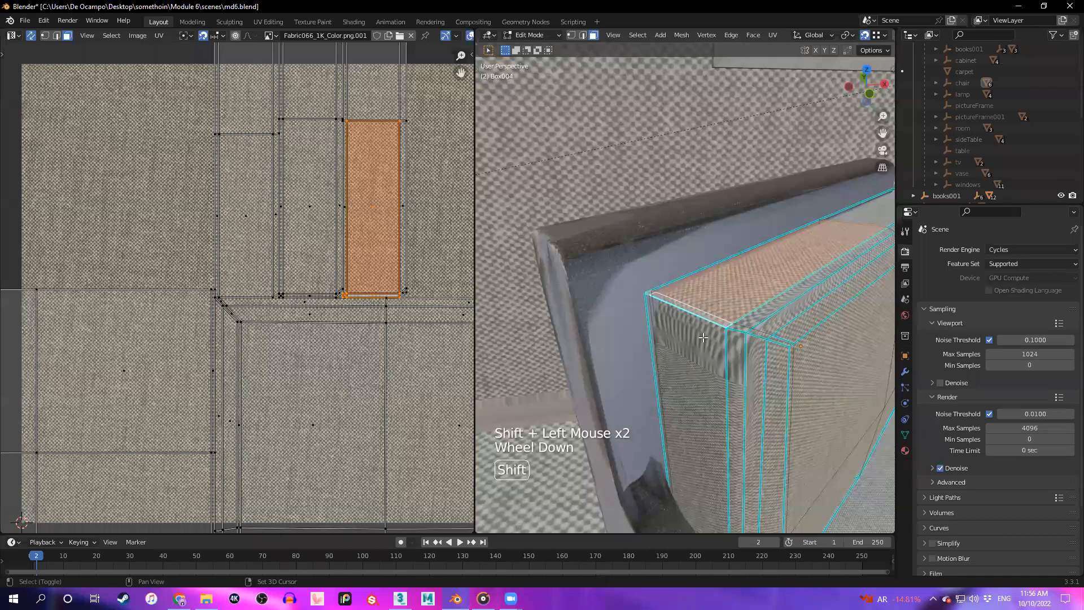
left_click(662, 333, "shift")
middle_click_drag(295, 268, 301, 293)
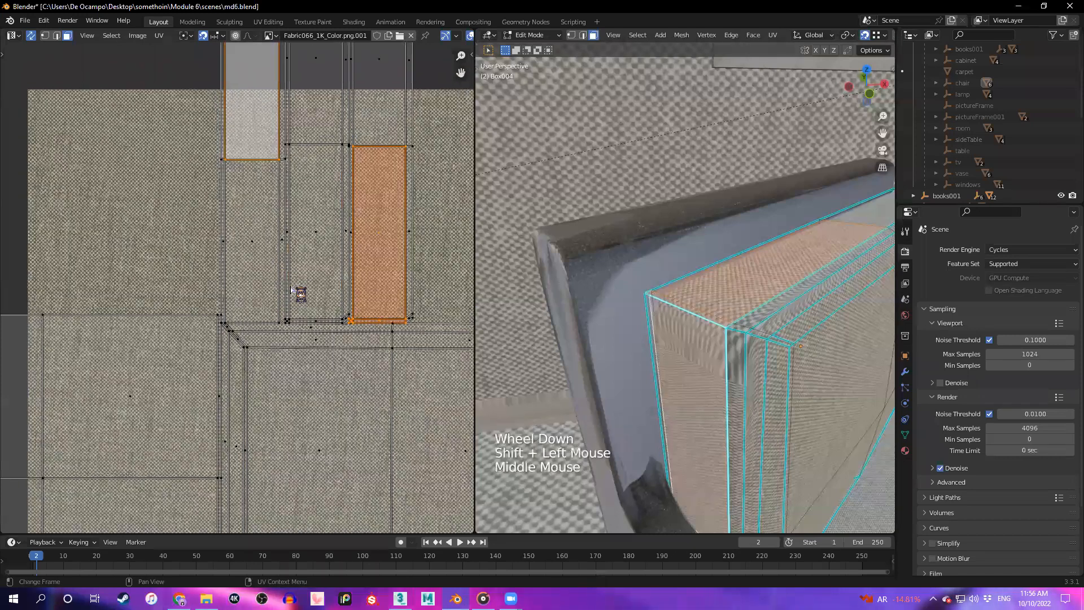
key("r")
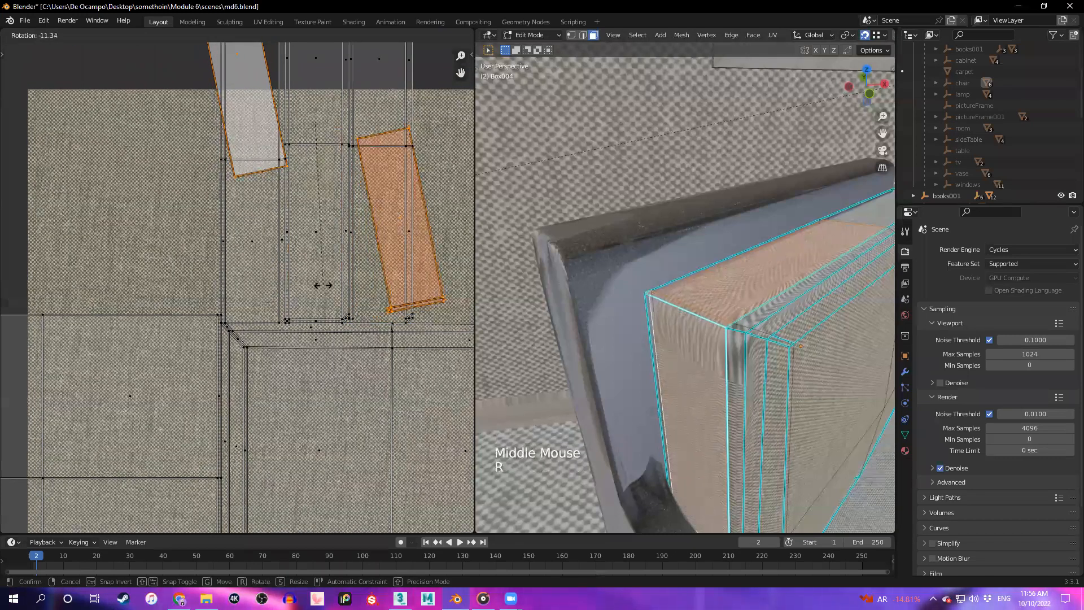
right_click(322, 285)
Try moving the side face's UVs, and try moving and scaling the UVs of the narrow strip at the cushion's upper corner
left_click(261, 187)
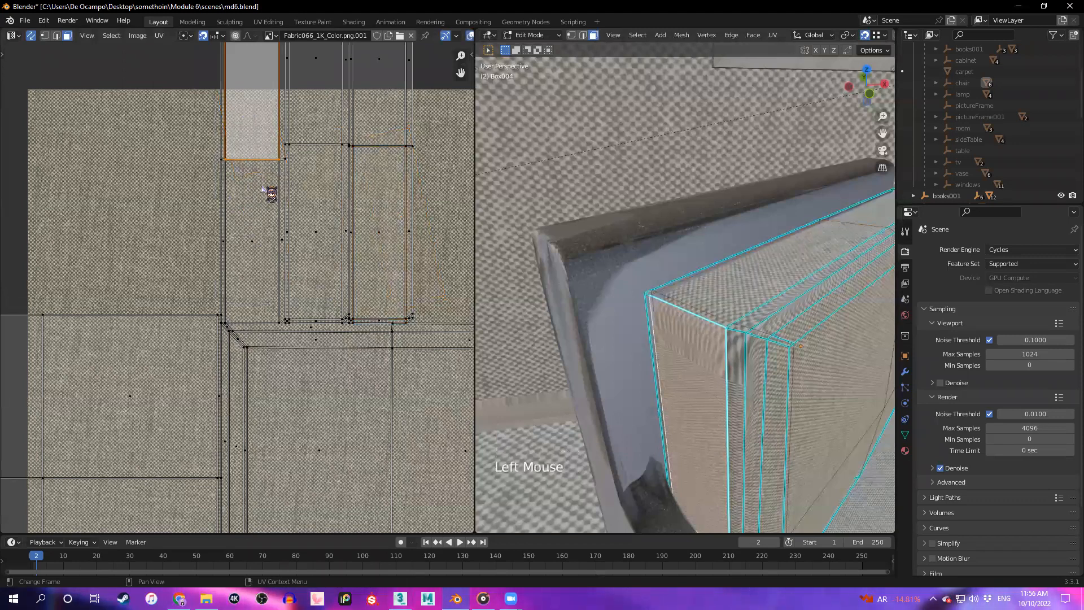
key("g")
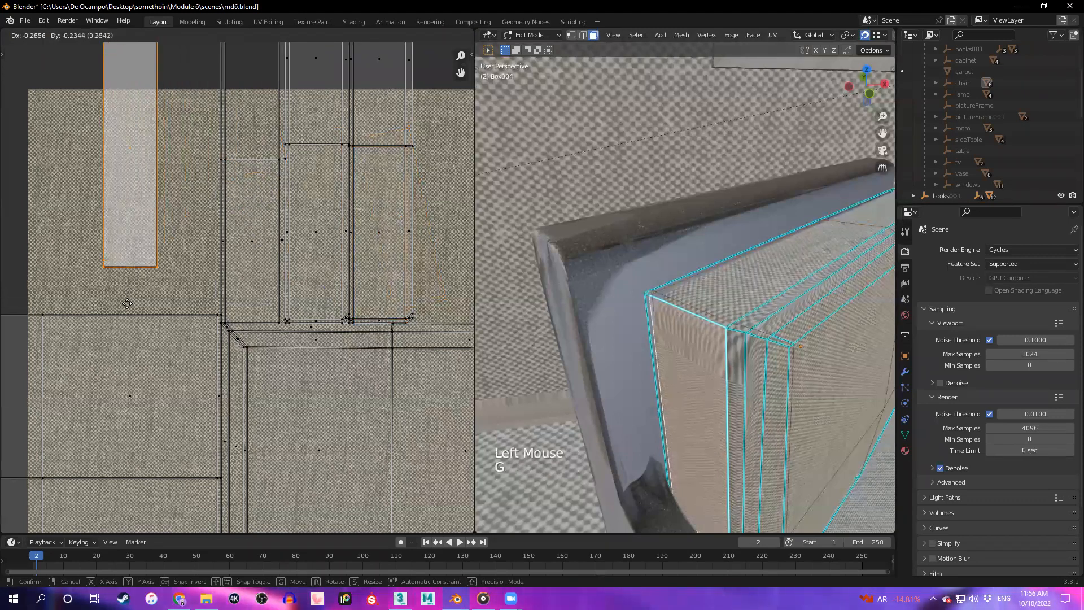
left_click(247, 201)
left_click(705, 295)
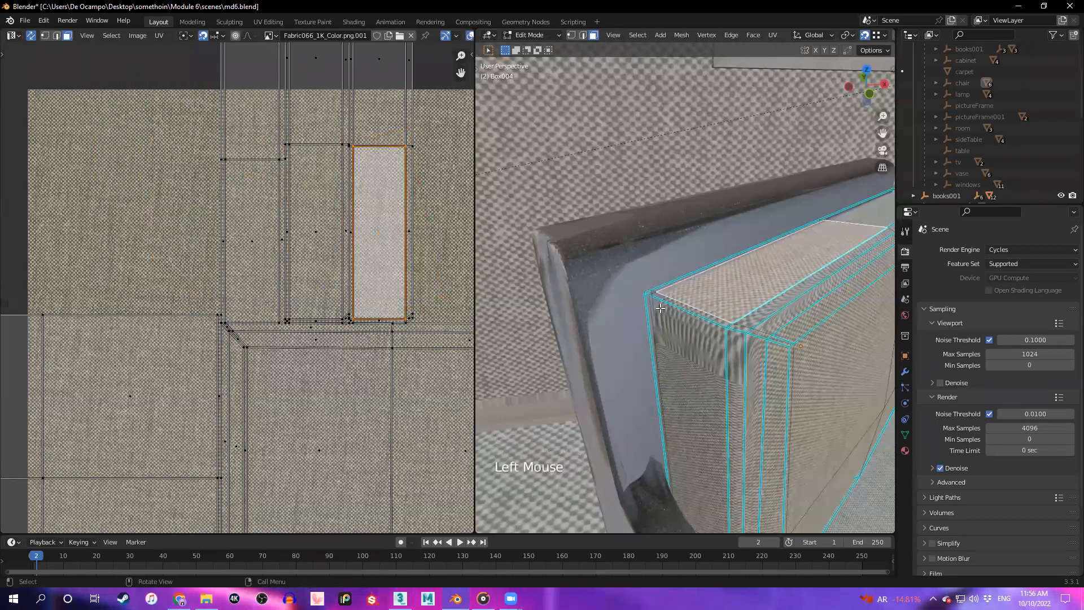
left_click(658, 328)
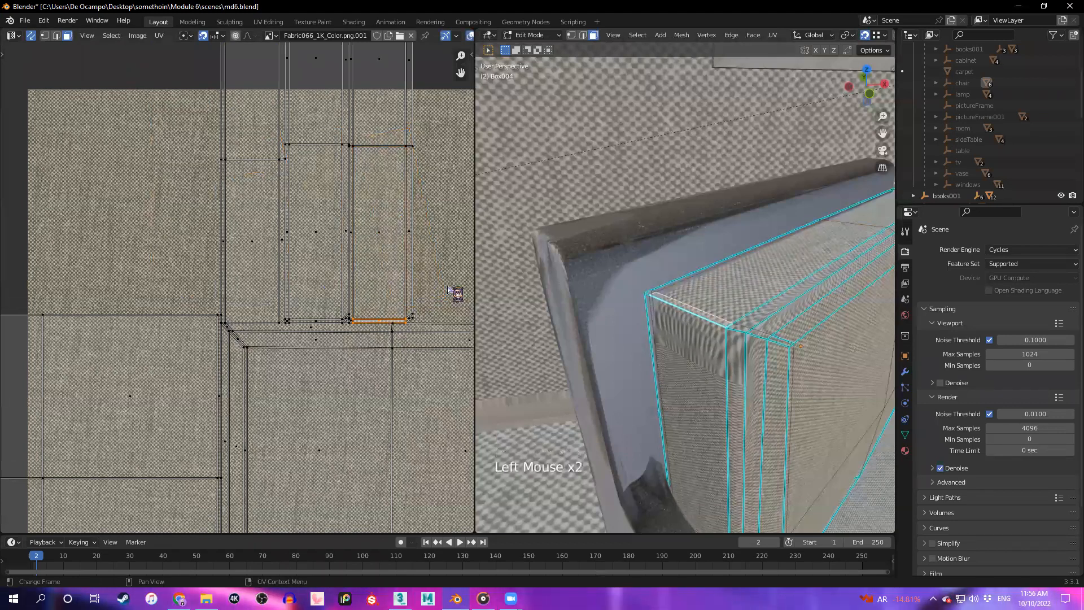
key("g")
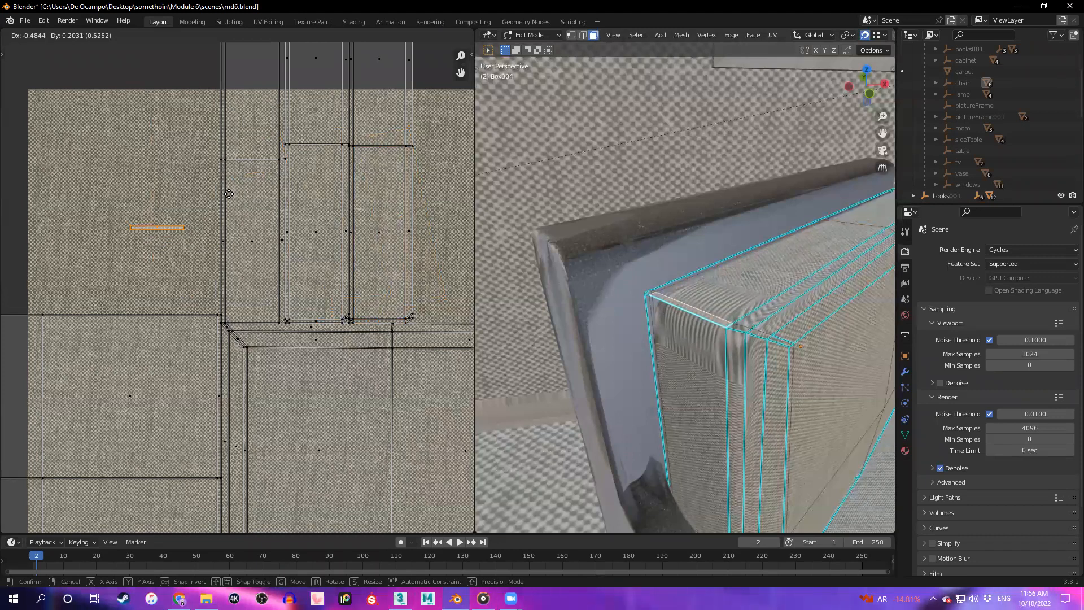
key("s")
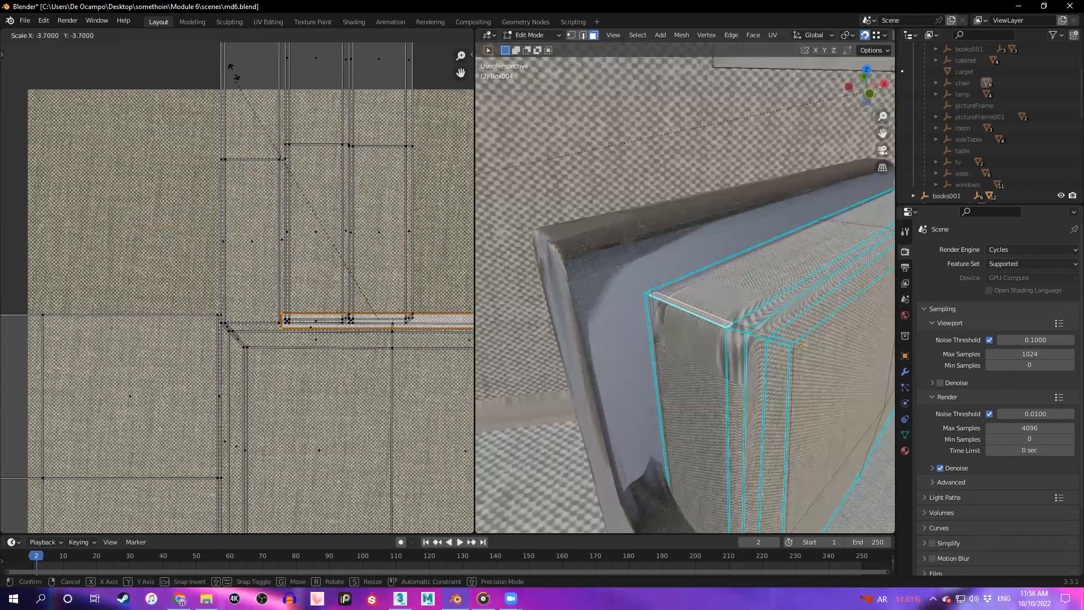
right_click(260, 365)
Examine the fabric around the back cushion's corner, switching briefly to 3ds Max and back to Blender
scroll(579, 246, "down", 1)
middle_click_drag(565, 260, 594, 252)
scroll(580, 246, "up", 2)
scroll(594, 252, "down", 1)
middle_click_drag(663, 289, 649, 262, "shift")
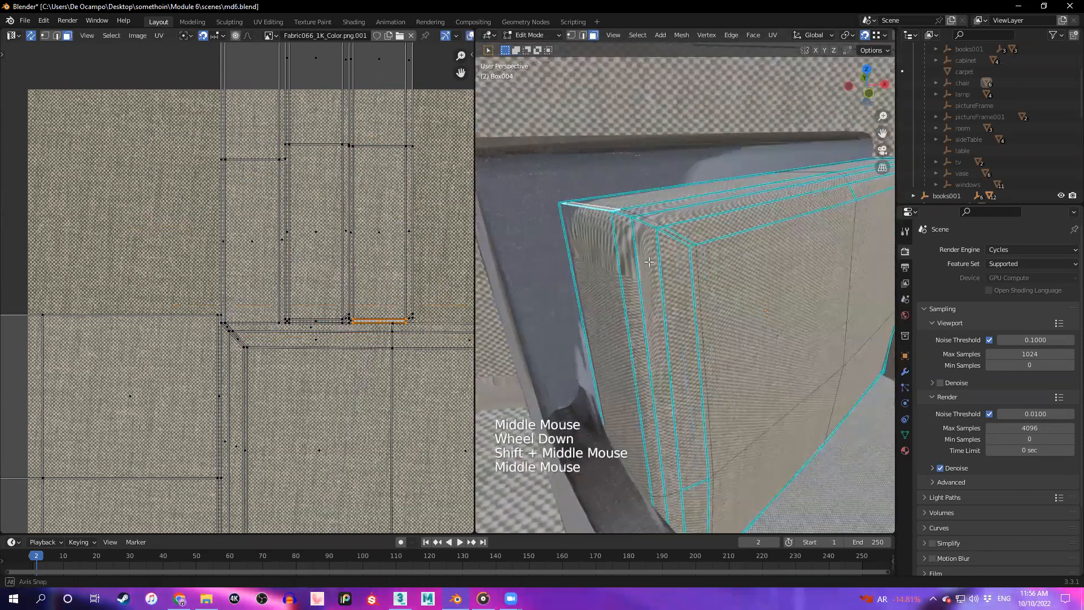
left_click(400, 598)
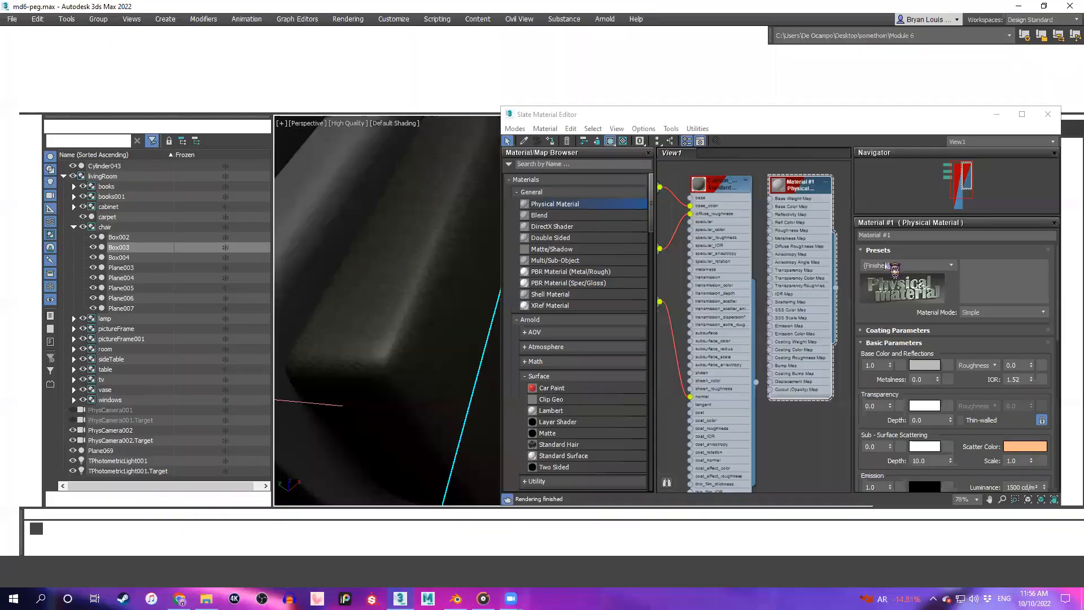
key("alt+Tab")
Examine the fabric on the back cushion's front face up close and with the whole chair in view
scroll(678, 283, "up", 5)
middle_click_drag(672, 282, 615, 306)
scroll(678, 283, "down", 5)
scroll(602, 312, "up", 2)
scroll(613, 293, "up", 2)
scroll(634, 283, "up", 2)
scroll(634, 284, "down", 2)
key("alt+w")
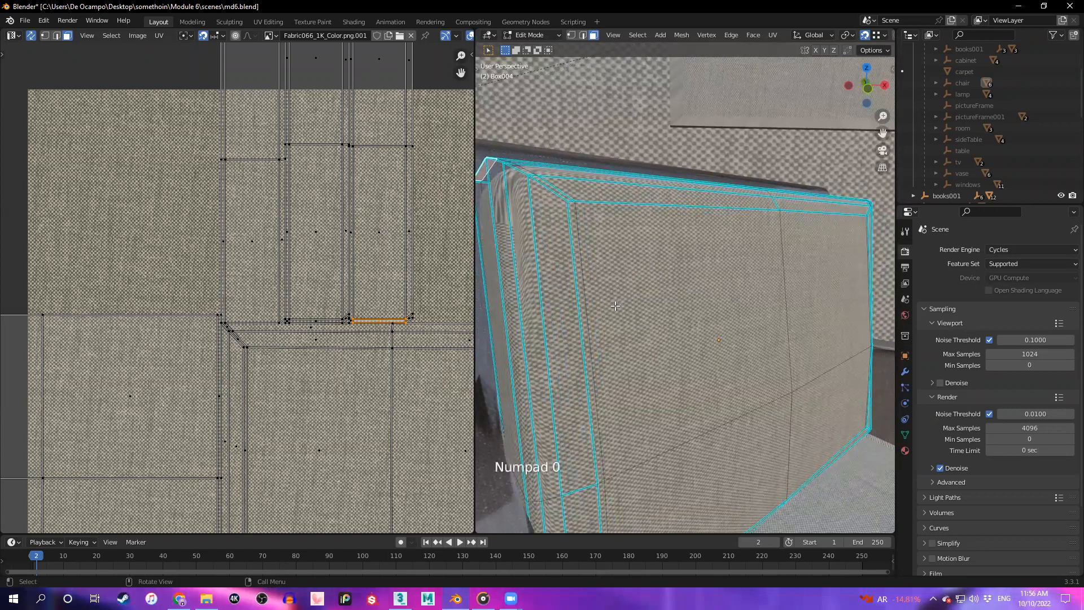
left_click(712, 254)
scroll(711, 254, "down", 2)
middle_click_drag(710, 254, 713, 252)
scroll(995, 133, "up", 2)
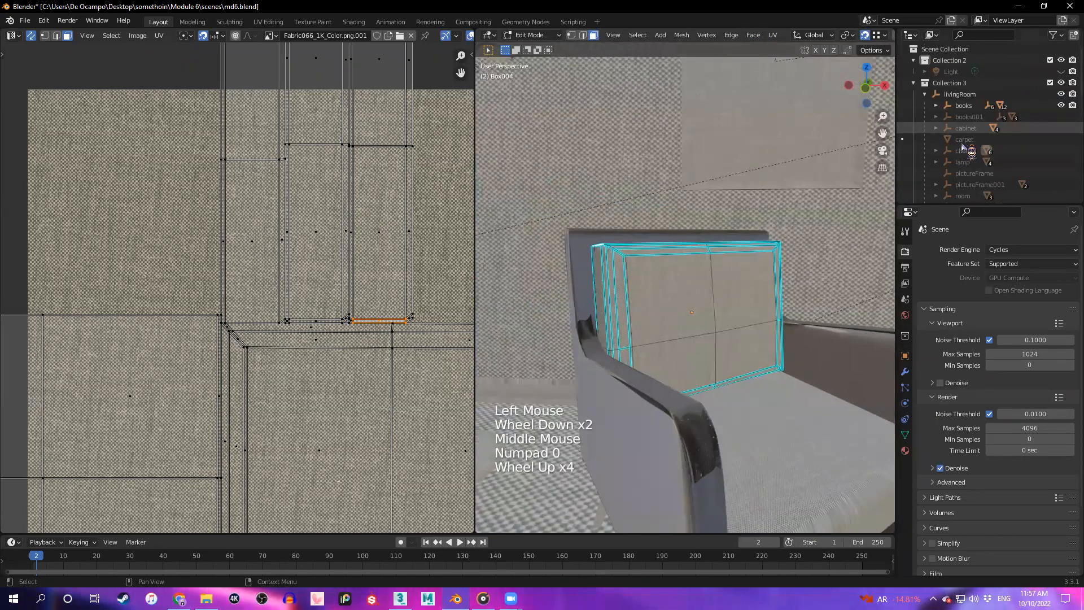
Leave Edit Mode, add a camera to the scene and look through it
key("shift+a")
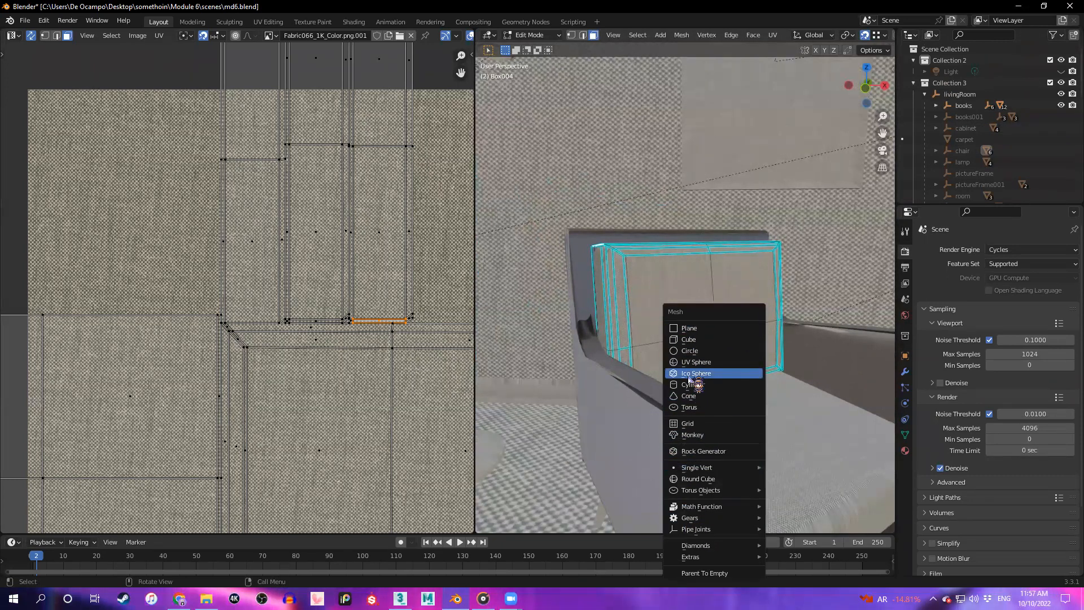
key("Tab")
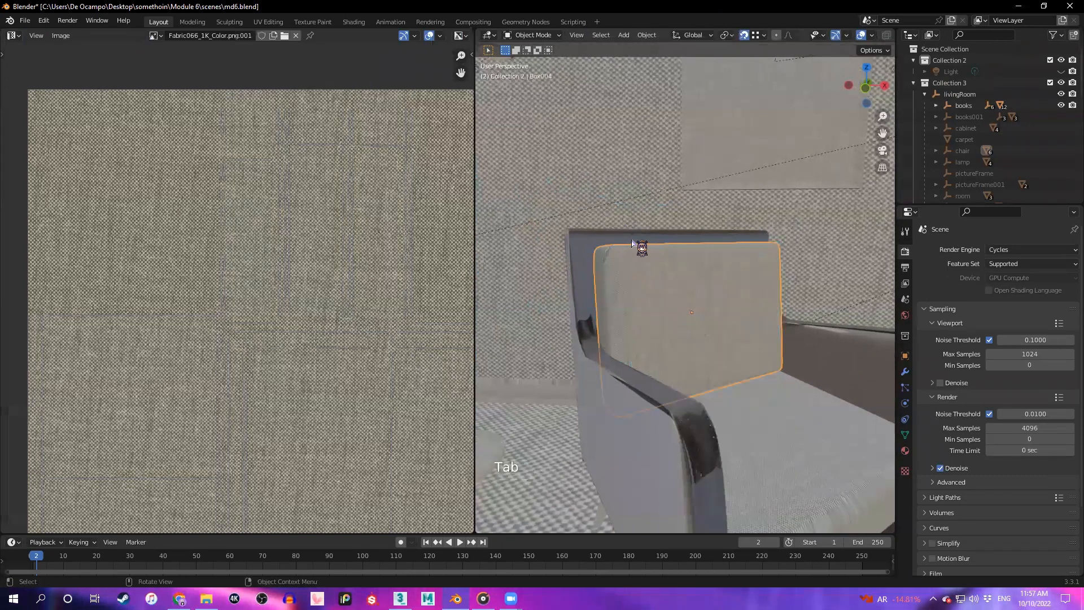
key("KP_Decimal")
key("shift+a")
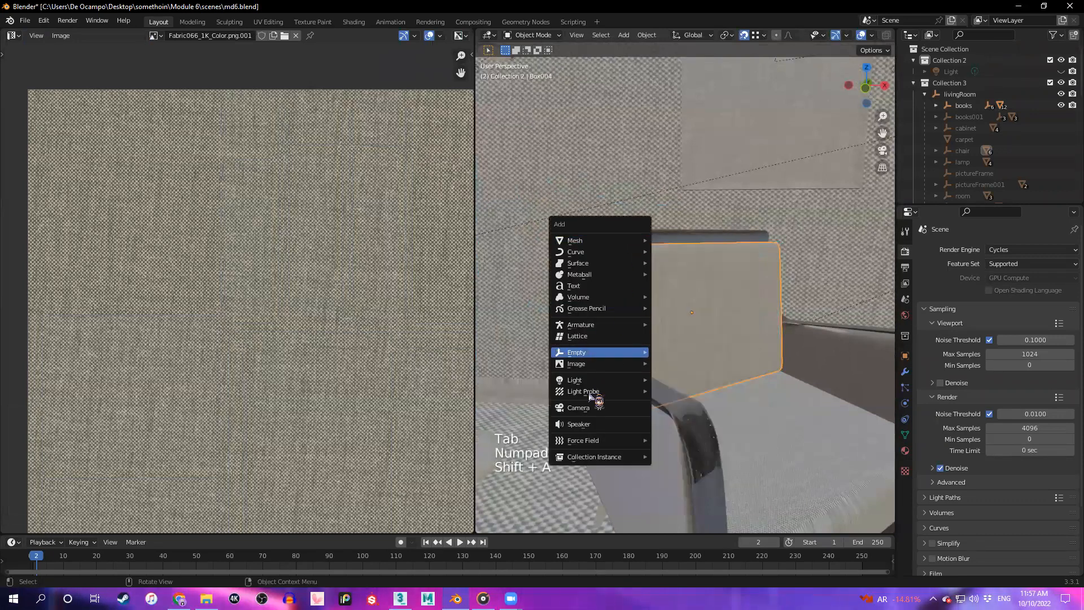
left_click(609, 408)
scroll(611, 409, "down", 4)
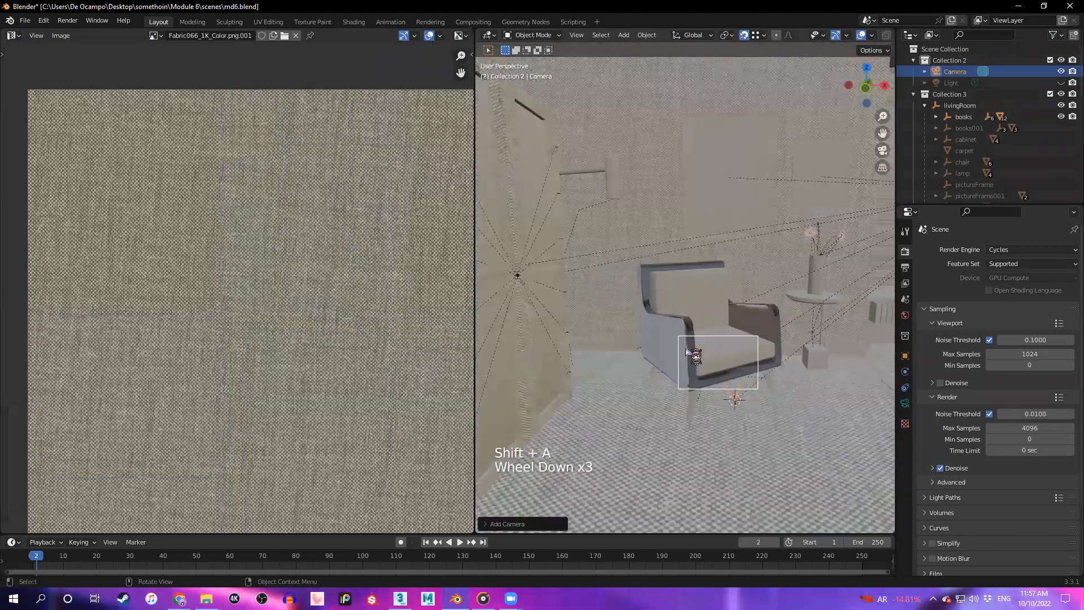
key("KP_0")
Lock the camera to the view so that viewport navigation moves it
key("n")
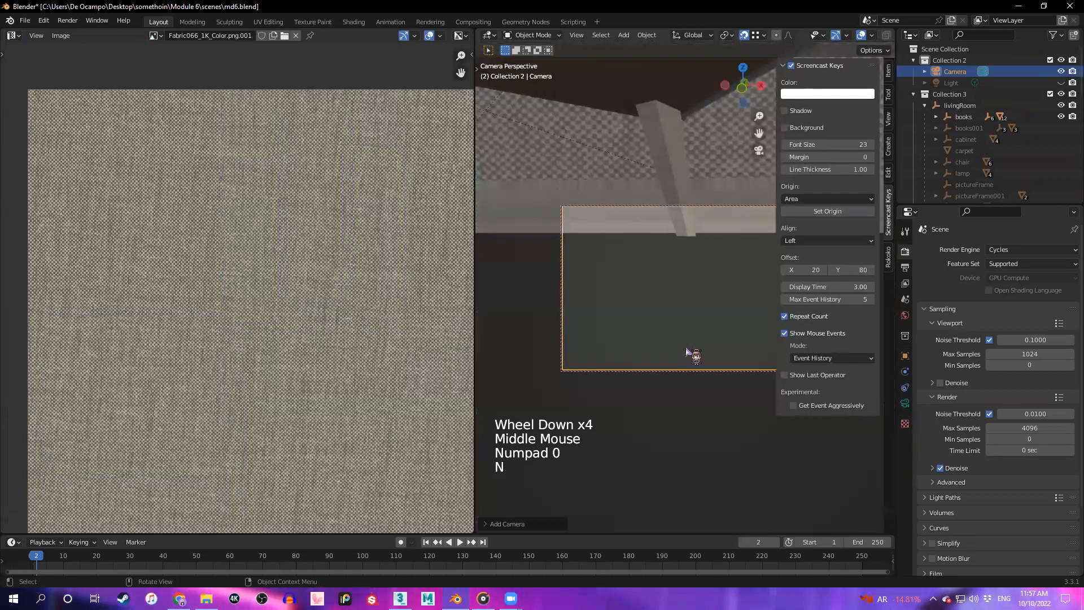
left_click(888, 124)
left_click(825, 207)
scroll(677, 208, "down", 3)
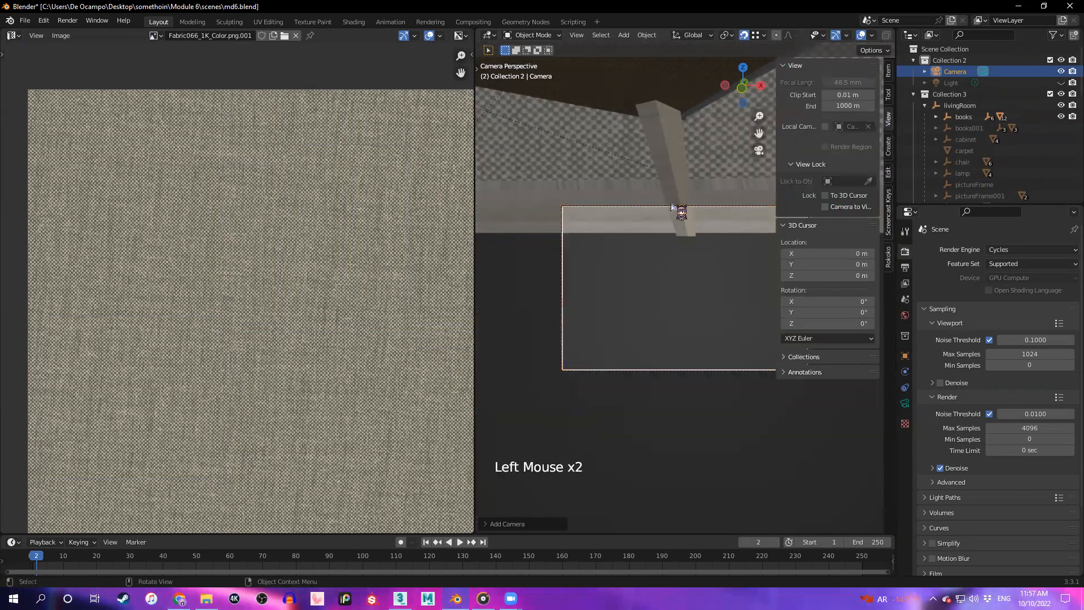
scroll(680, 210, "up", 4)
left_click(825, 207)
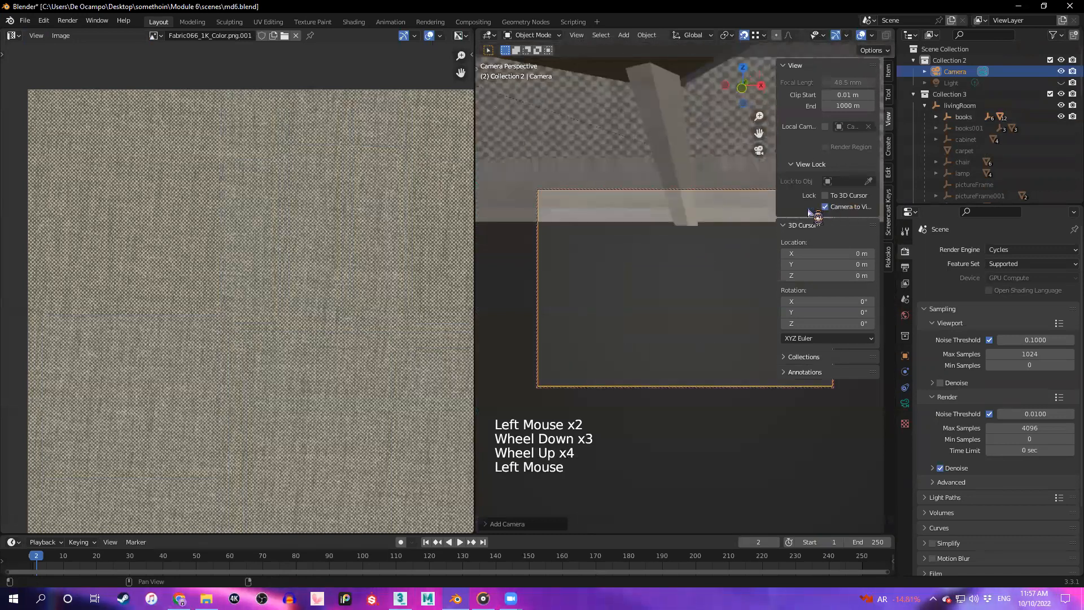
Frame the armchair, side table and cabinet with the camera, and widen the 3D viewport
scroll(647, 194, "down", 2)
scroll(646, 195, "down", 5)
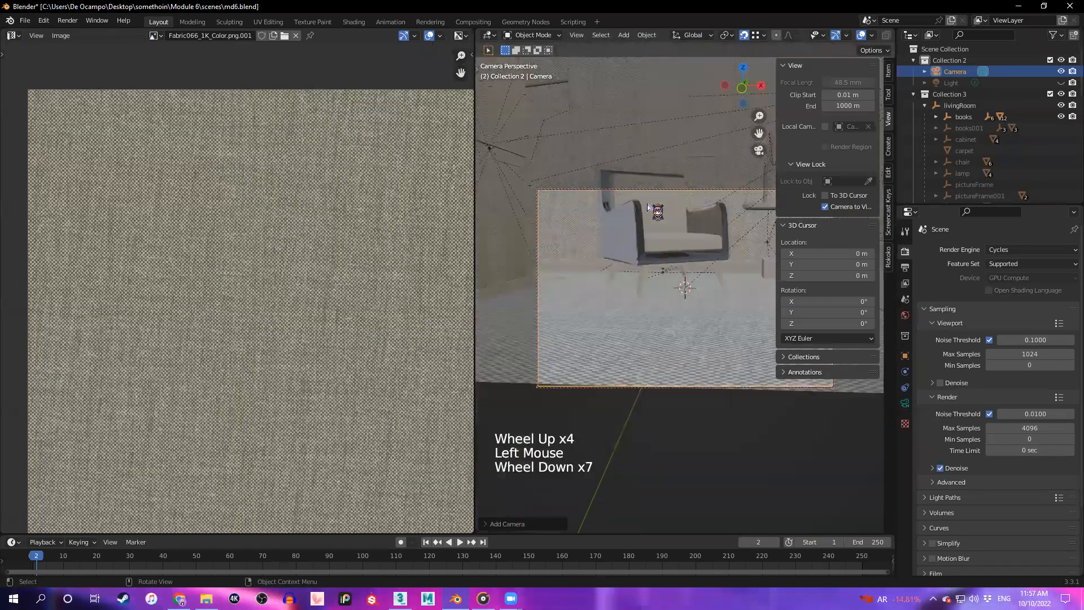
middle_click_drag(647, 205, 586, 267, "shift")
scroll(607, 248, "down", 1)
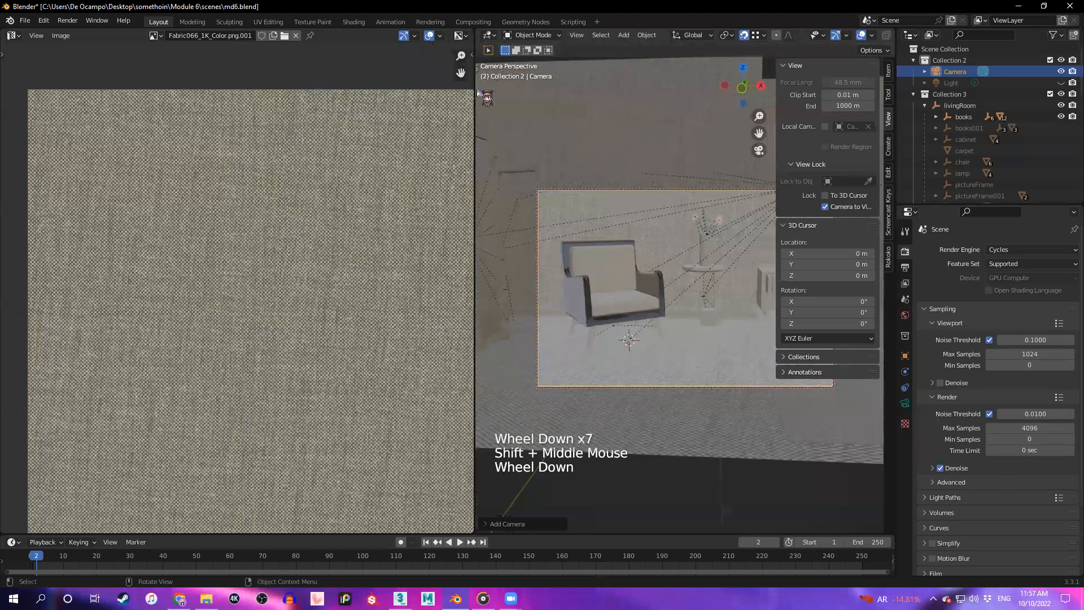
left_click_drag(478, 108, 158, 109)
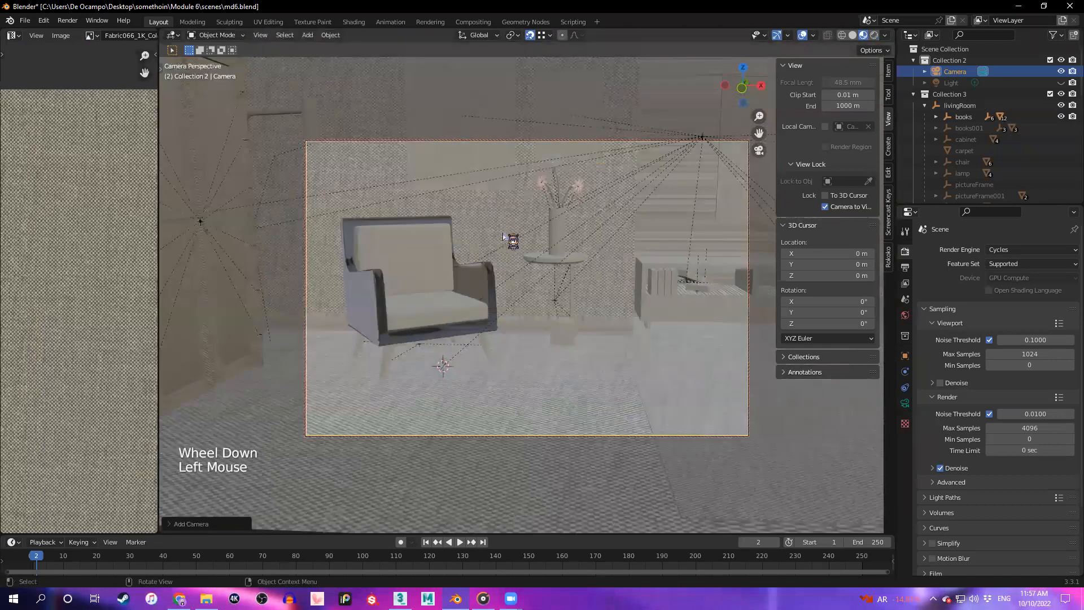
scroll(511, 295, "down", 1)
middle_click_drag(511, 295, 482, 287)
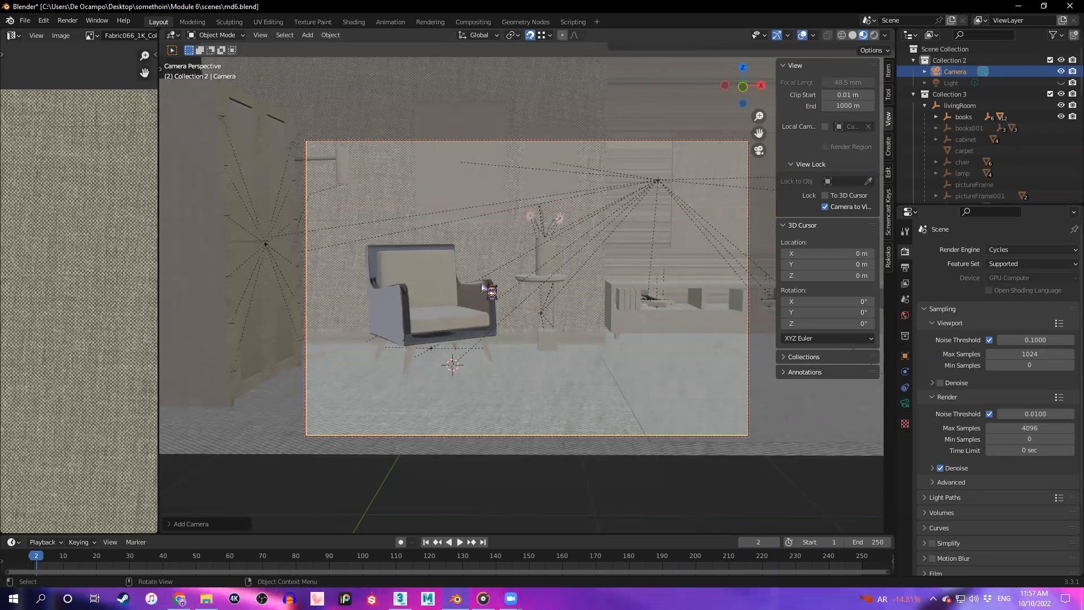
Set the maximum samples to 100 for rendering and 20 for the viewport, and enable viewport denoising
left_click(1030, 427)
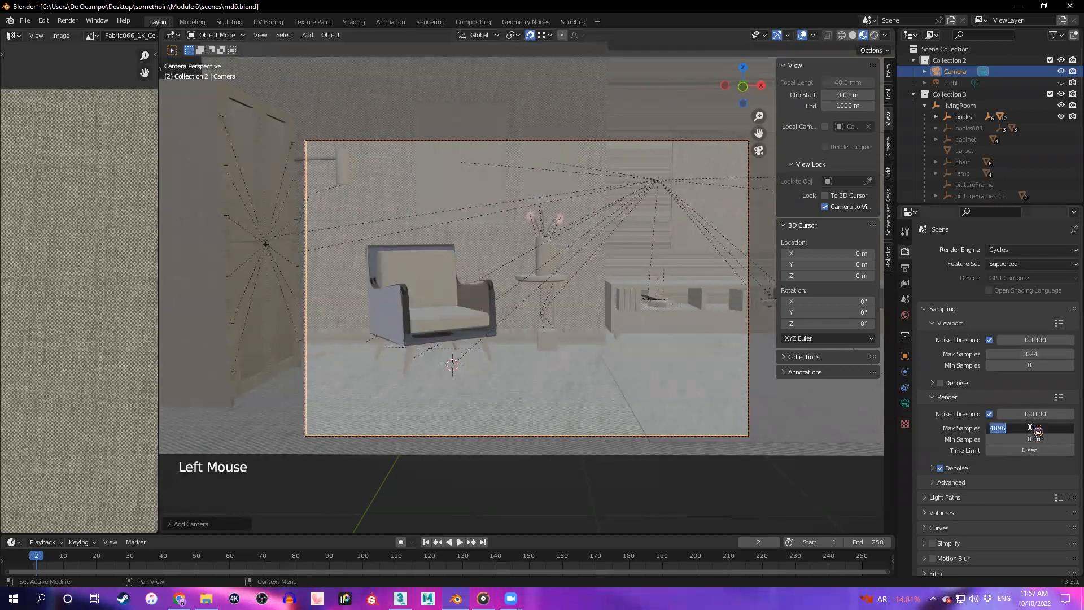
type("100")
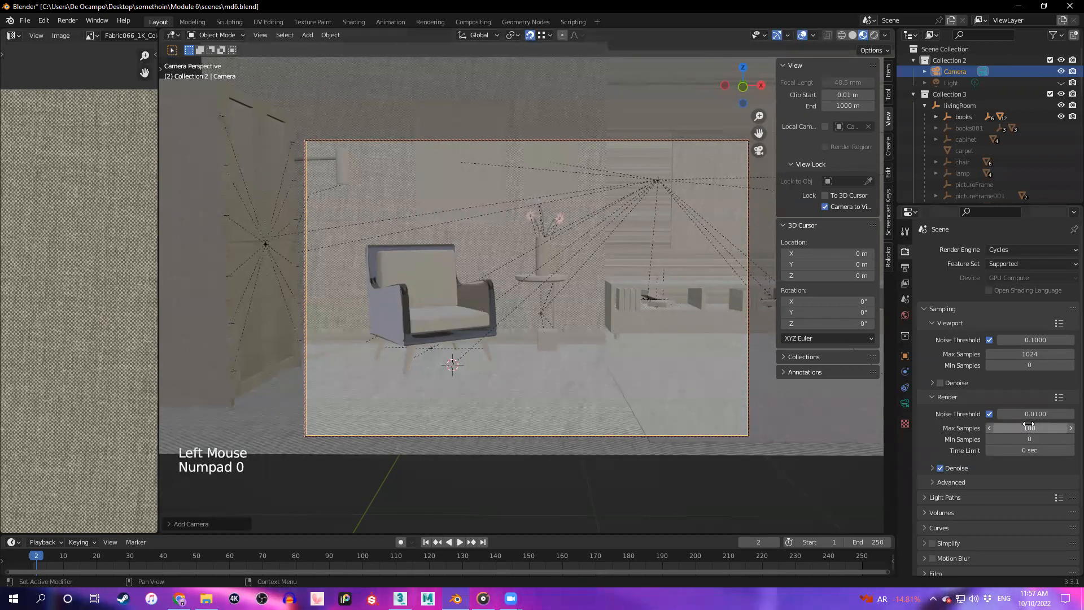
left_click(1024, 356)
type("20")
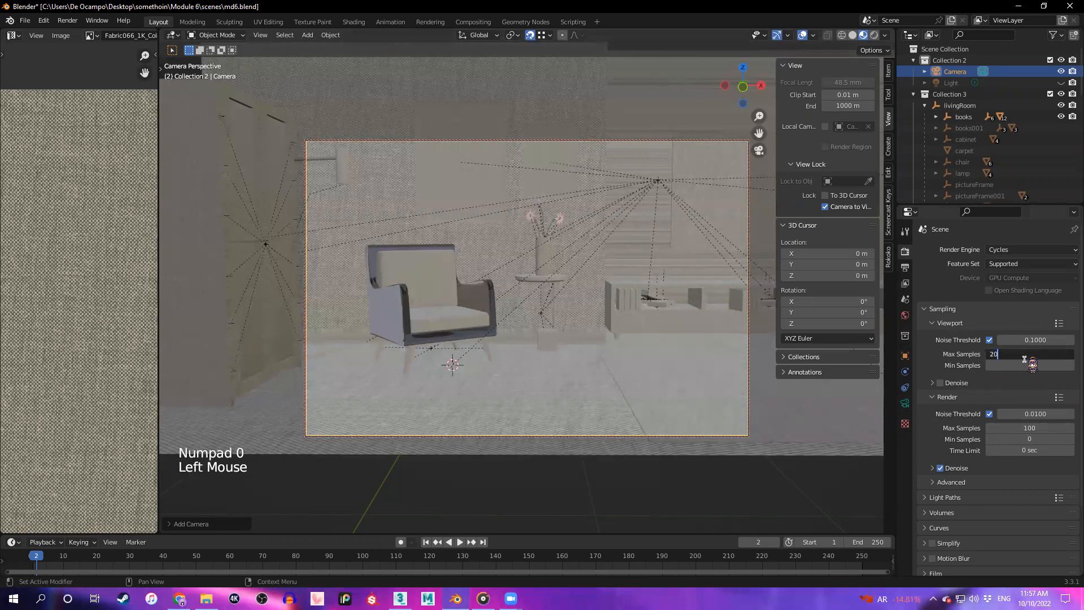
key("Return")
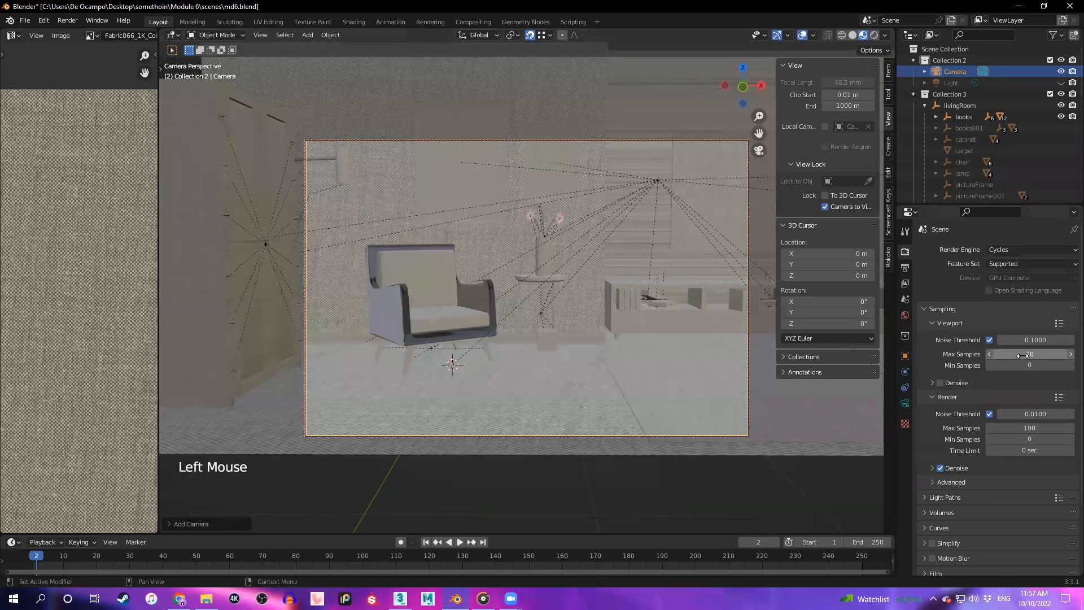
left_click(950, 384)
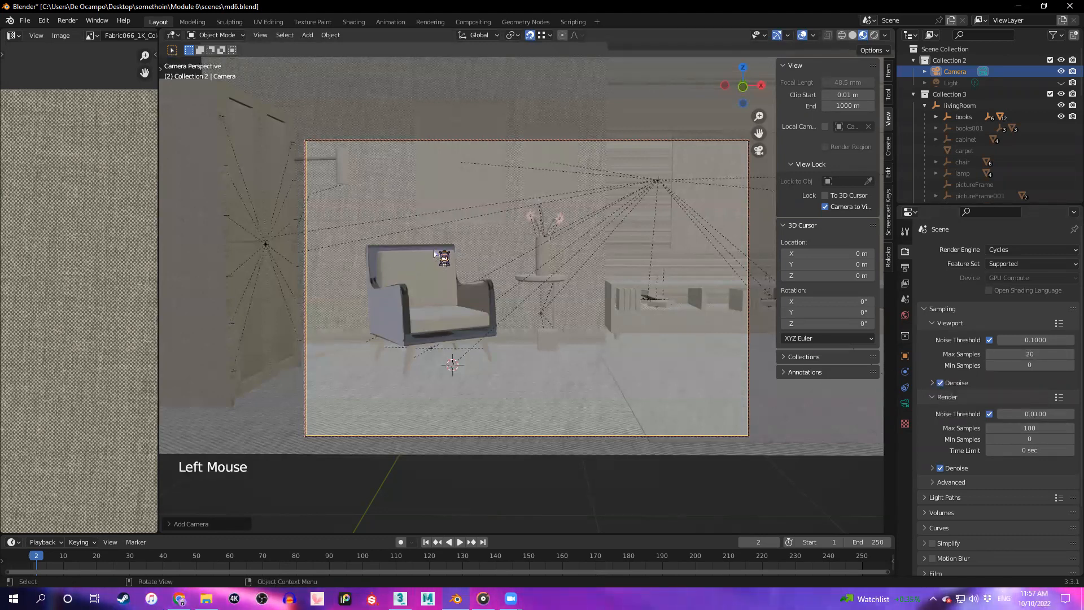
Reframe the camera slightly closer to the armchair
scroll(399, 276, "up", 3)
middle_click_drag(411, 307, 451, 310, "shift")
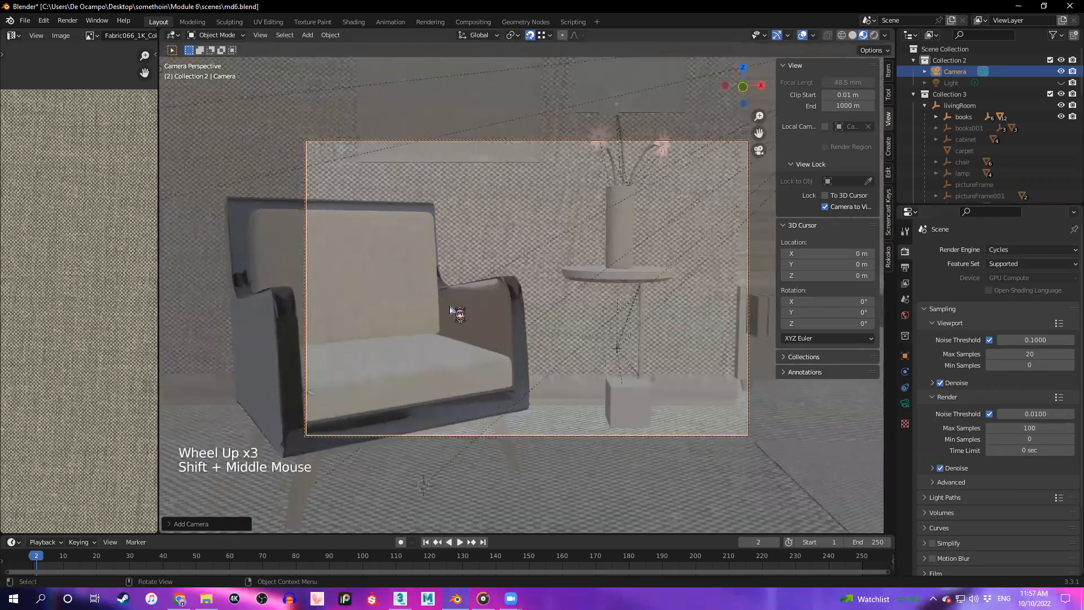
scroll(450, 310, "down", 2)
Unwrap the seat cushion with Smart UV Project at its default settings and bring the camera closer to the chair
left_click(455, 326)
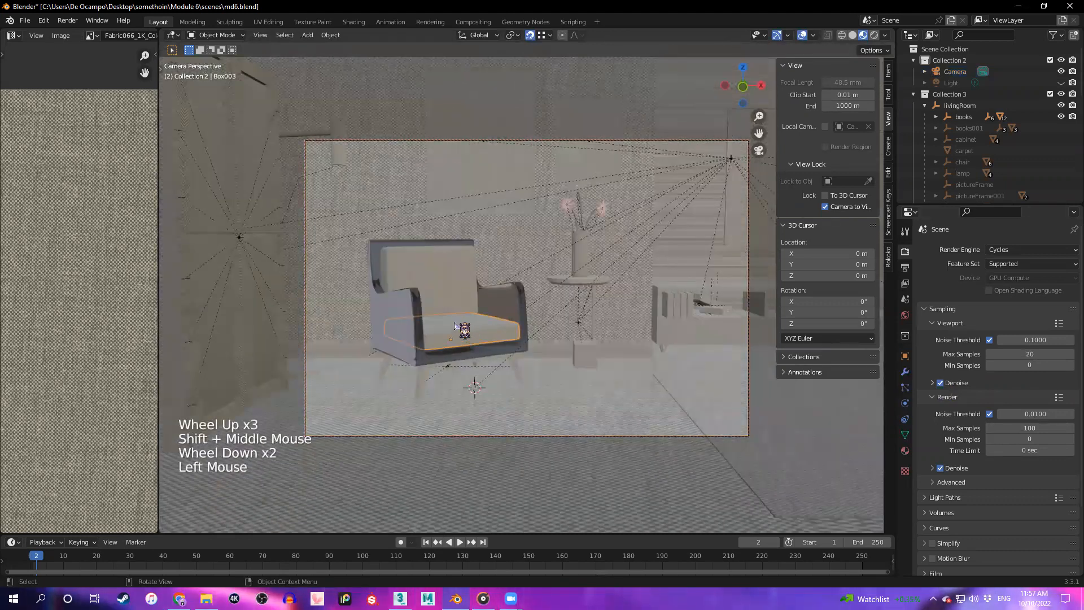
key("Tab")
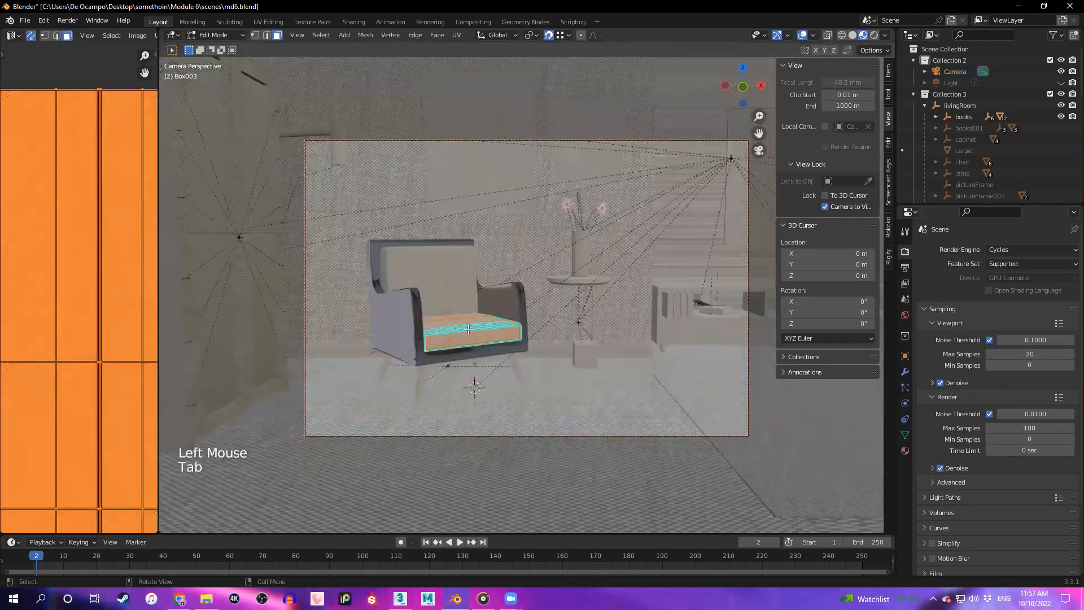
key("u")
left_click(427, 331)
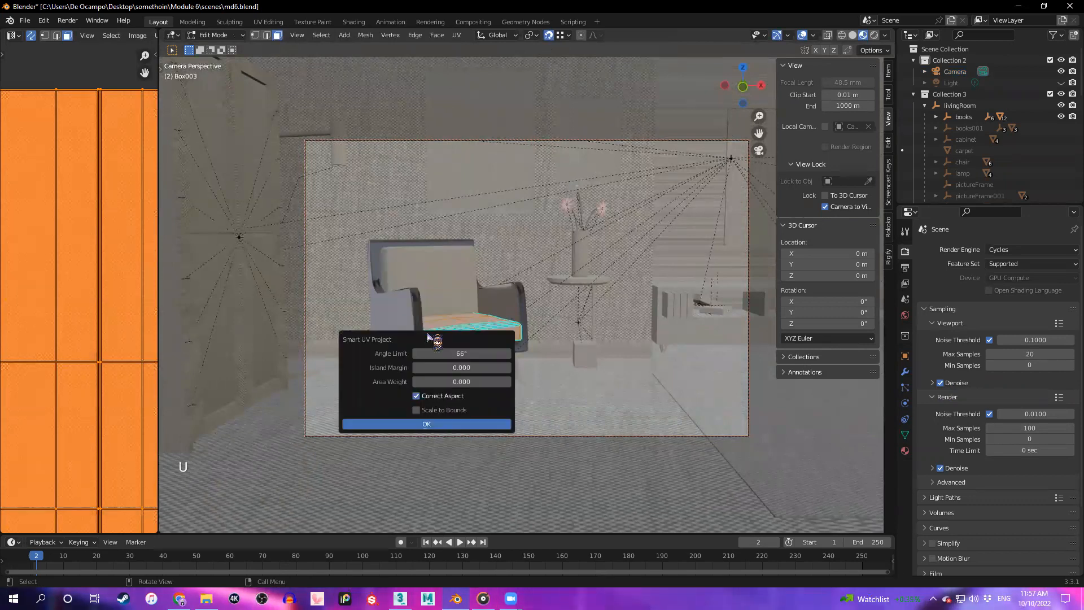
left_click(481, 424)
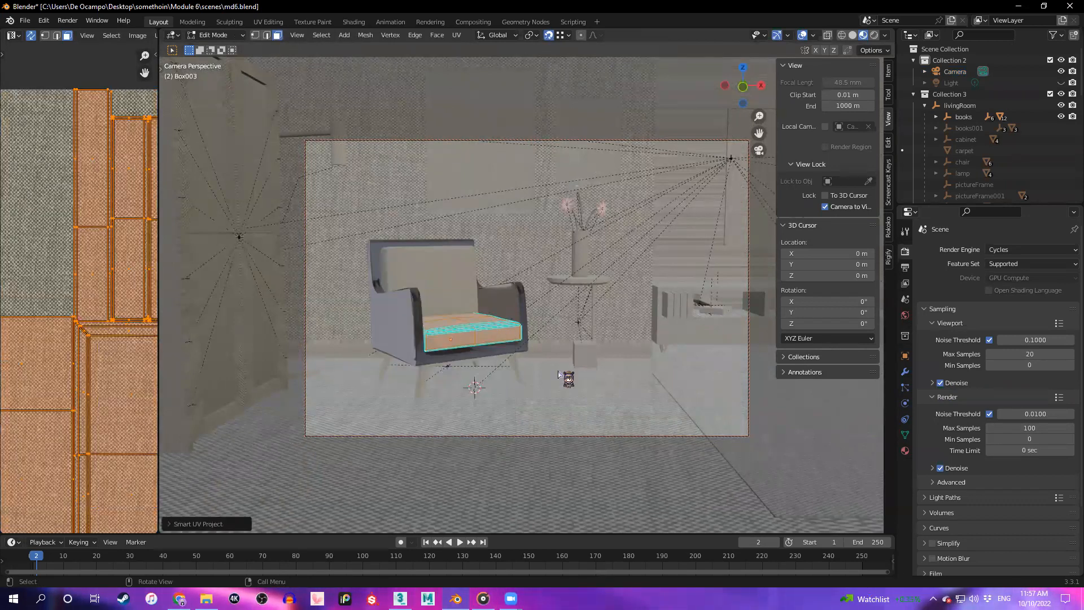
key("Tab")
scroll(484, 358, "up", 3)
scroll(484, 354, "down", 1)
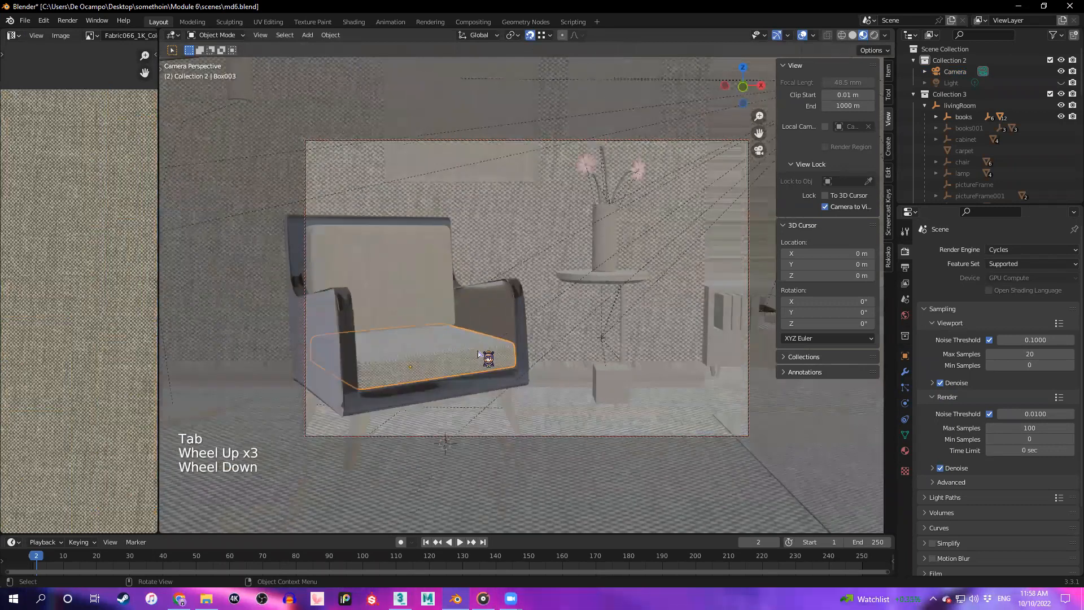
Pull the camera back to frame the armchair, side table and cabinet, and render a test image of the room
scroll(479, 354, "down", 3)
scroll(557, 345, "up", 1)
middle_click_drag(558, 345, 456, 316, "shift")
scroll(522, 335, "up", 3)
scroll(456, 316, "up", 3)
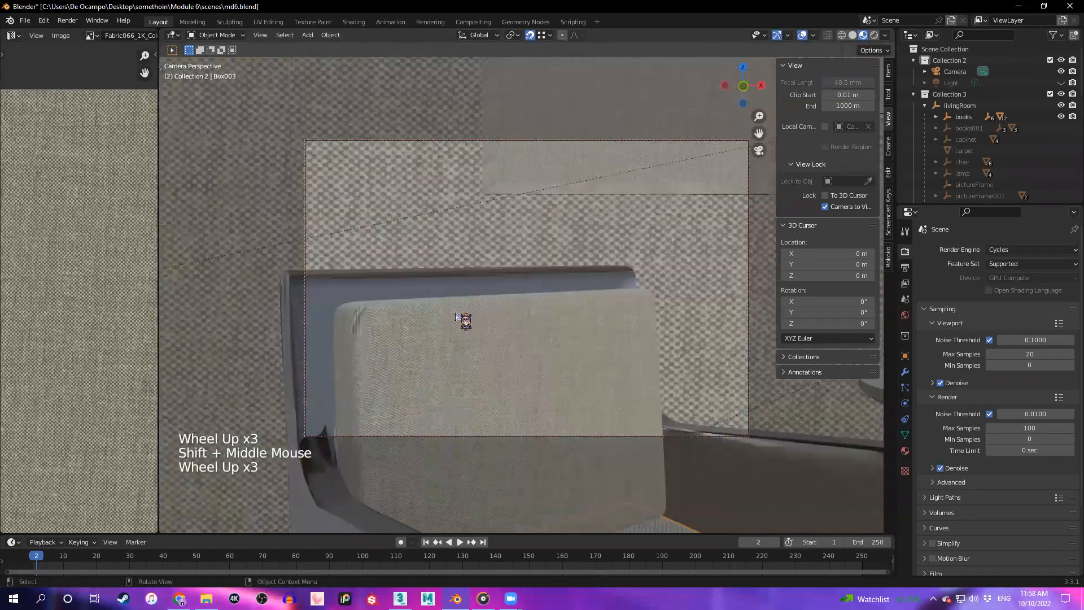
scroll(663, 392, "down", 4)
middle_click_drag(660, 389, 536, 362, "shift")
scroll(529, 344, "down", 1)
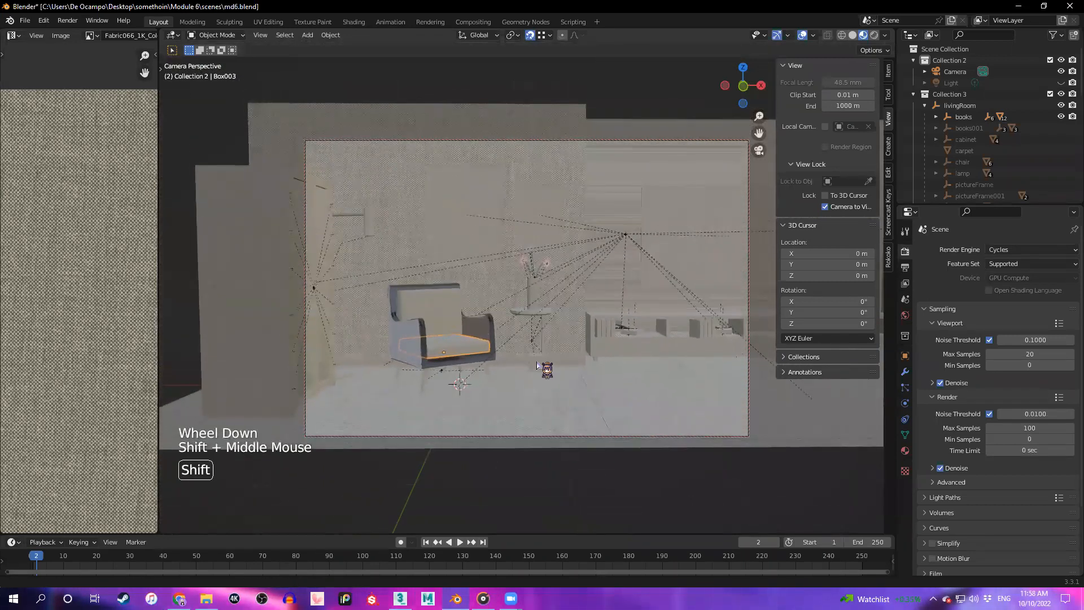
key("F12")
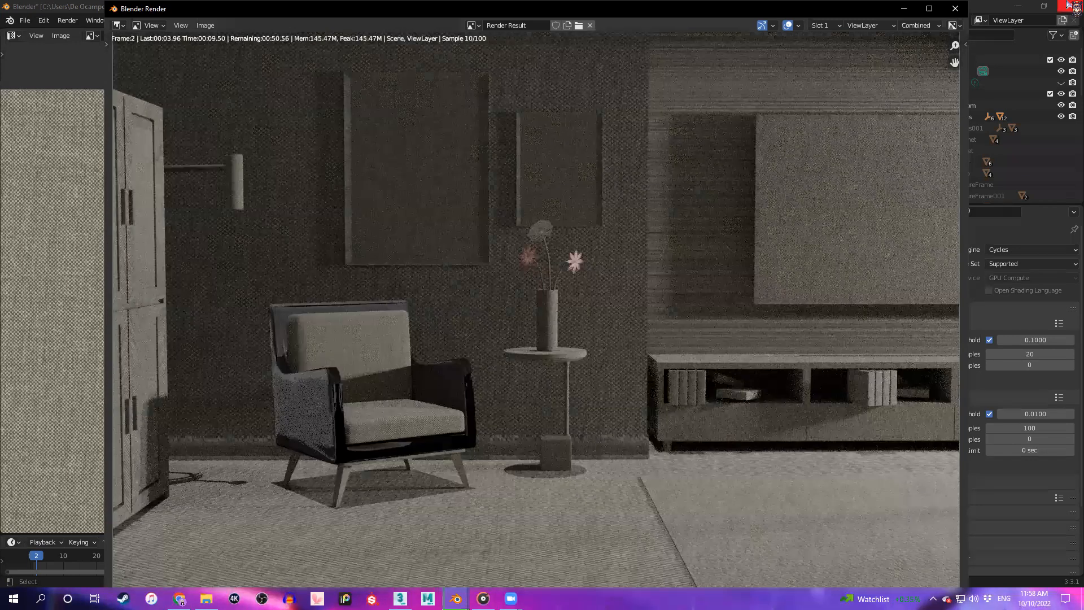
left_click(955, 9)
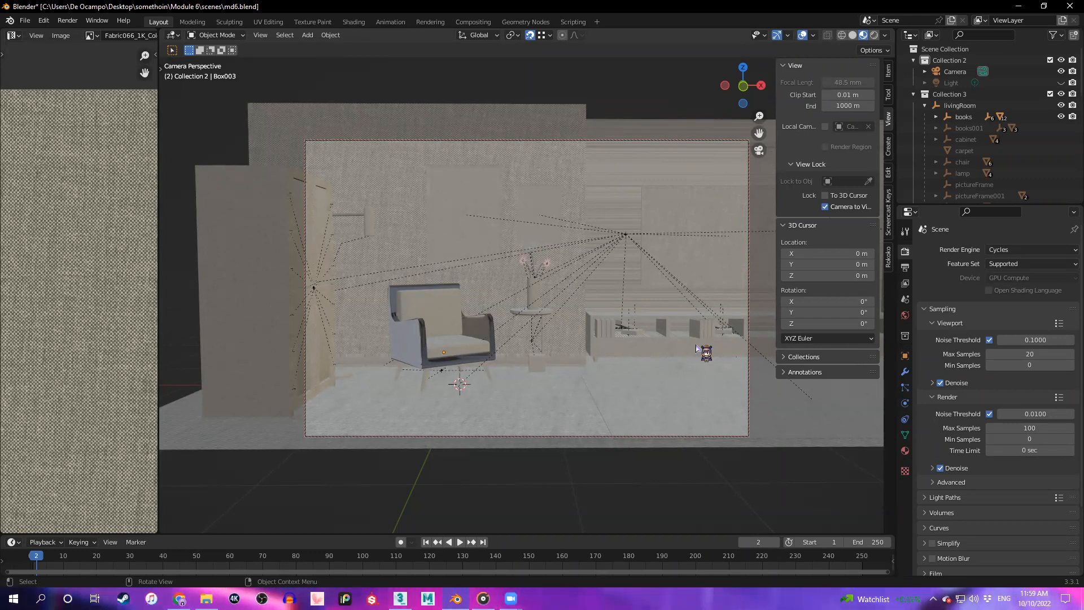
Move the camera in close to the vase, leave the camera view and select a petal of the left pink flower
mouse_move(595, 341)
middle_mouse_down()
mouse_move(578, 346)
mouse_move(586, 341)
middle_mouse_up()
scroll(442, 313, "up", 4)
scroll(444, 314, "down", 3)
scroll(445, 313, "up", 4)
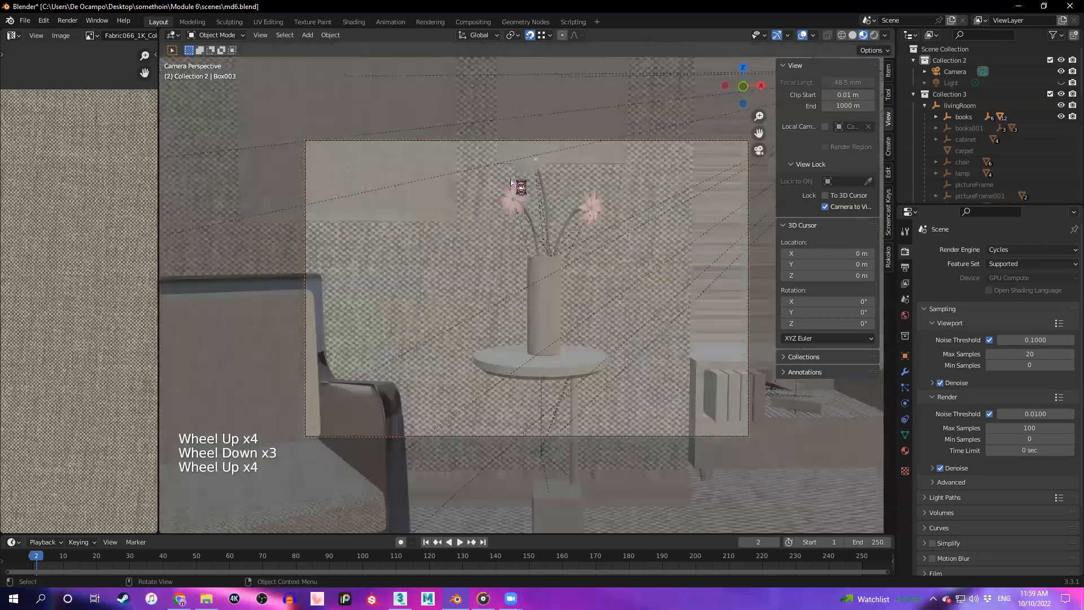
scroll(520, 196, "up", 2)
key("KP_0")
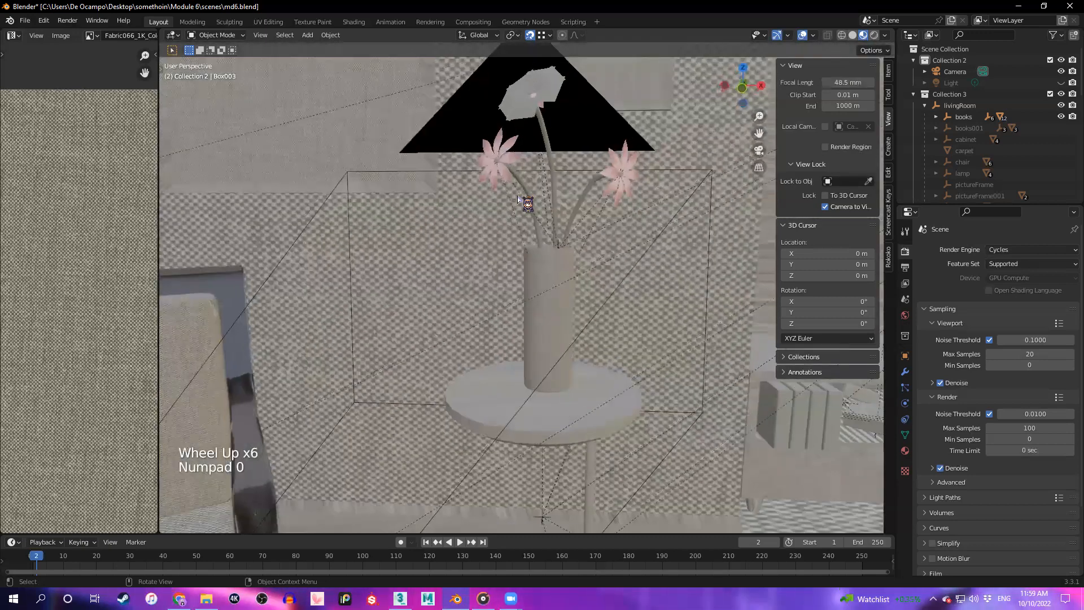
left_click(510, 164)
scroll(514, 169, "up", 2)
middle_click_drag(517, 202, 539, 252, "shift")
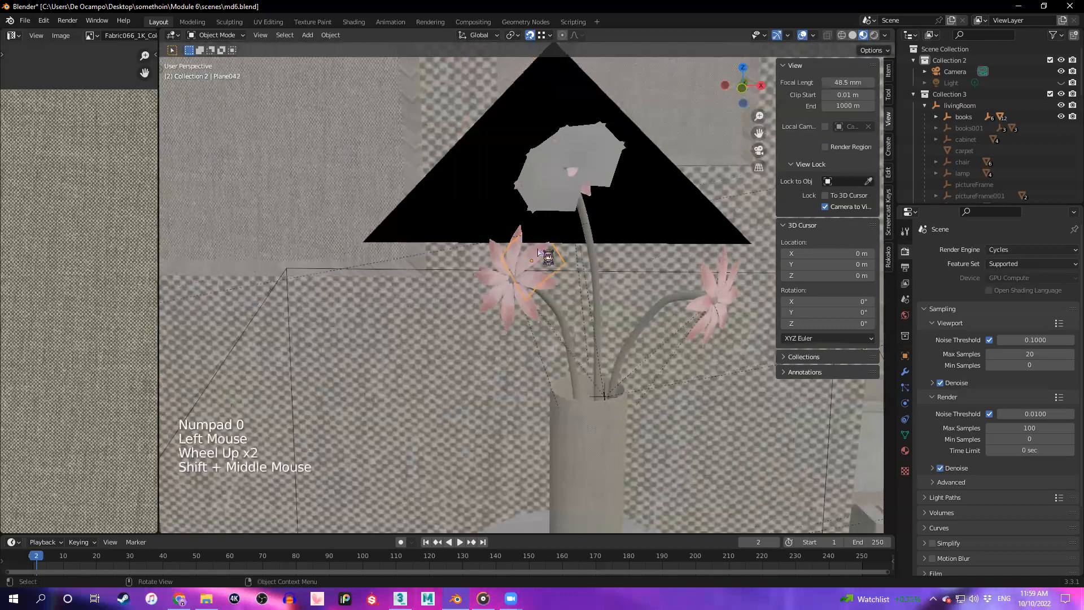
Inspect the separate petal planes that make up the left pink flower by selecting them one after another
scroll(545, 288, "up", 3)
middle_click_drag(545, 289, 573, 303)
left_click(674, 348)
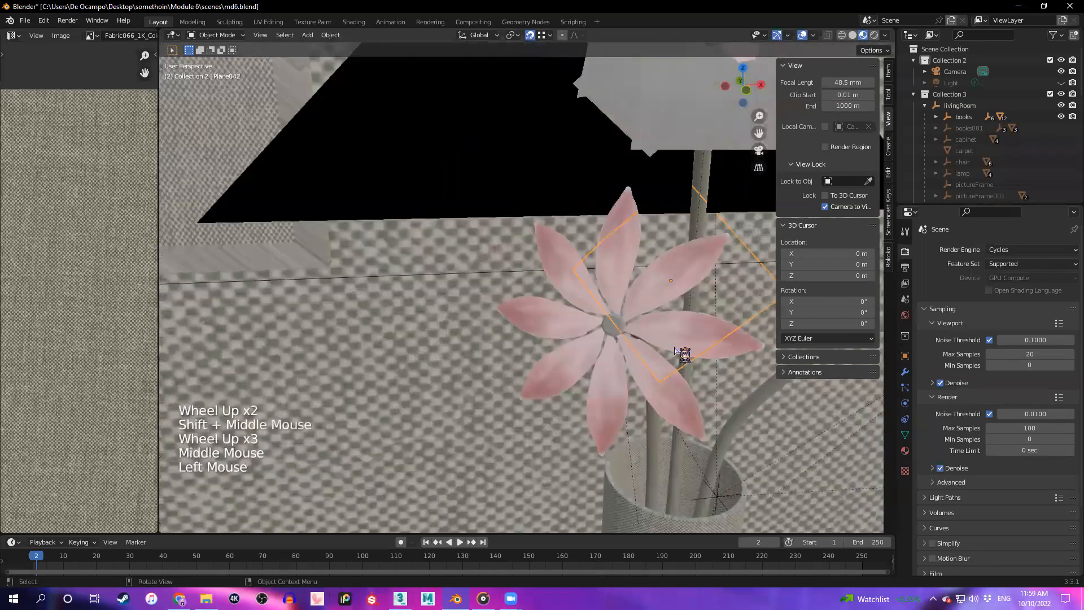
left_click(674, 399)
left_click(547, 326)
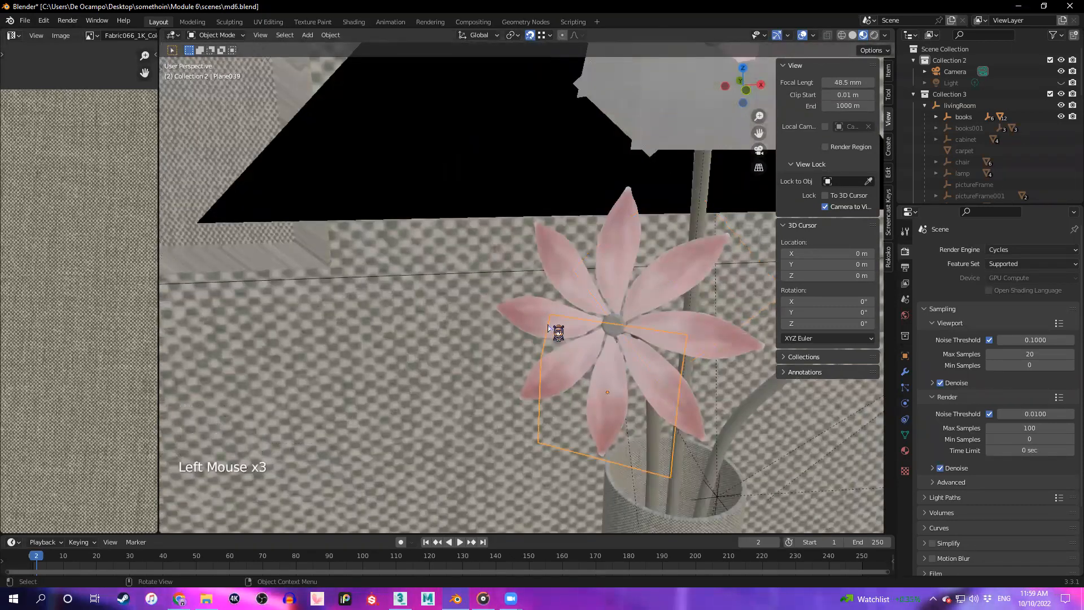
left_click(553, 272)
left_click(597, 251)
left_click(676, 275)
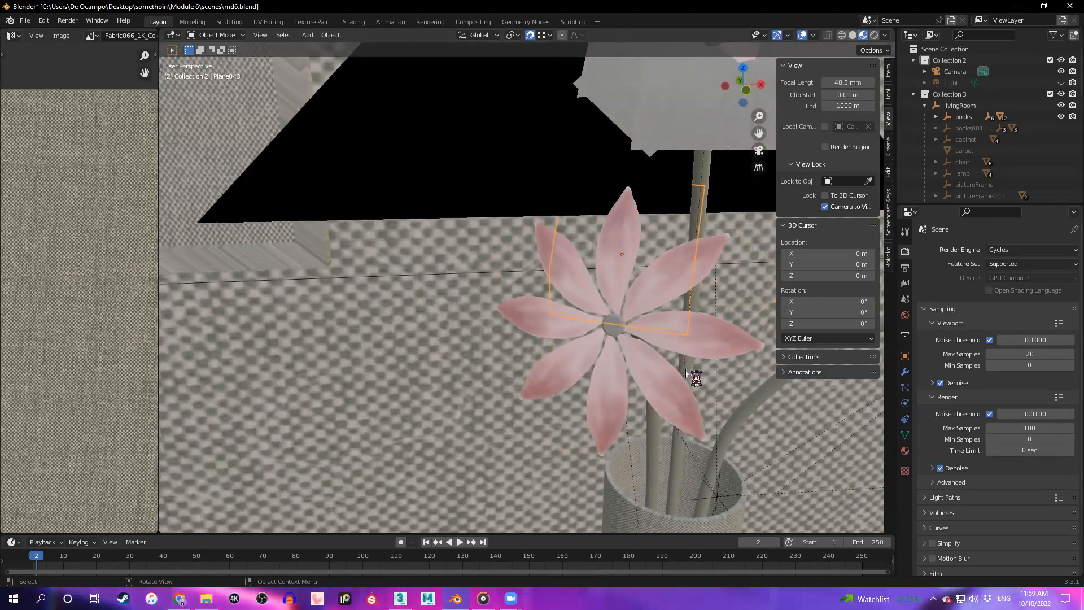
left_click(715, 342)
left_click(686, 397)
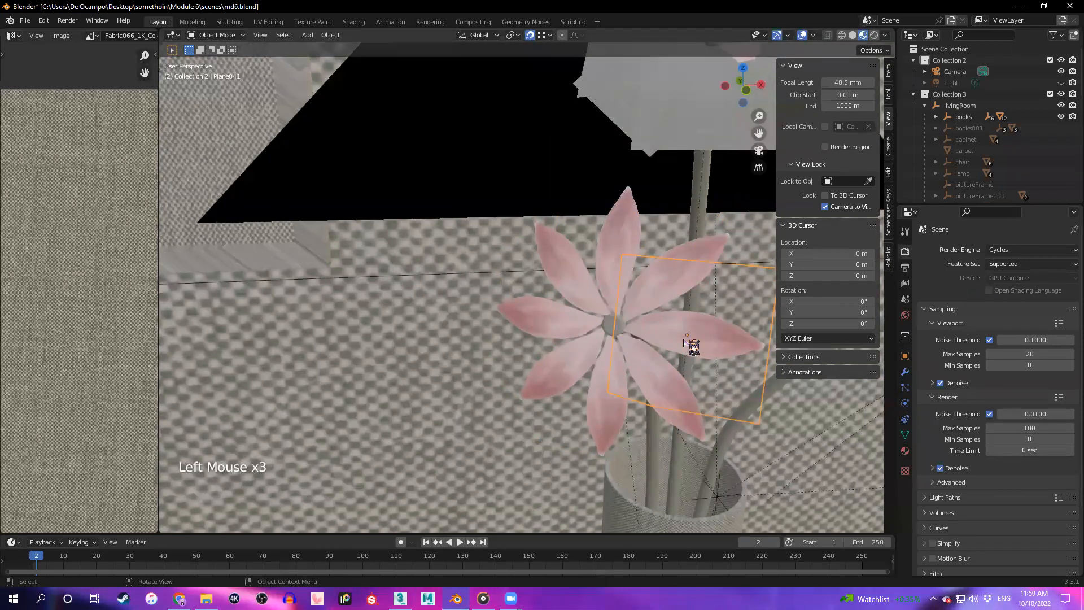
Review the petal material's settings, including its base colour and alpha image textures
left_click(905, 450)
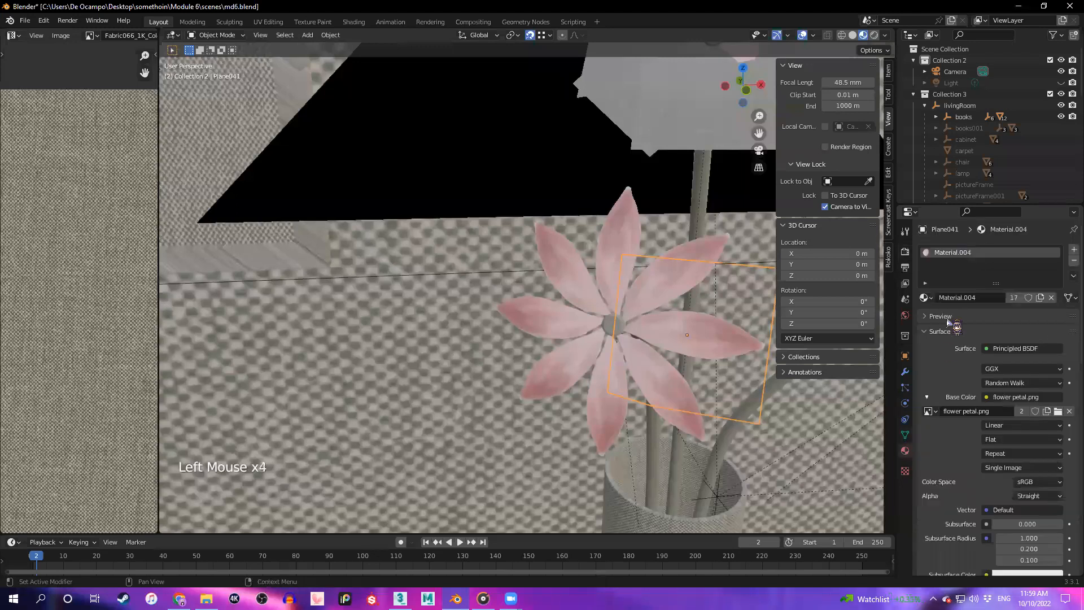
scroll(1010, 370, "down", 4)
scroll(1010, 370, "down", 4)
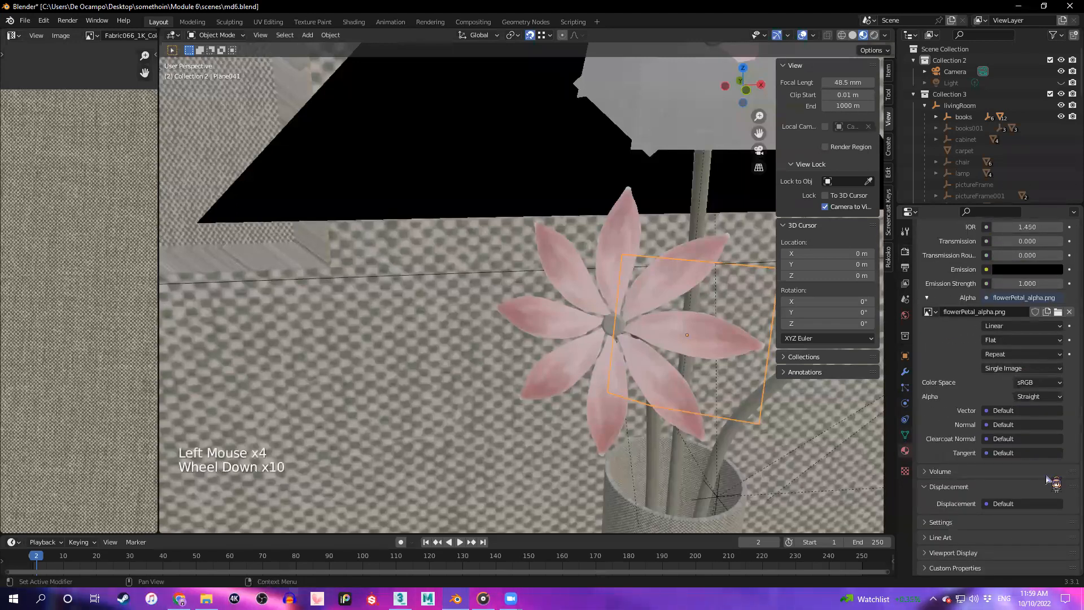
scroll(1047, 478, "up", 8)
scroll(1067, 463, "down", 2)
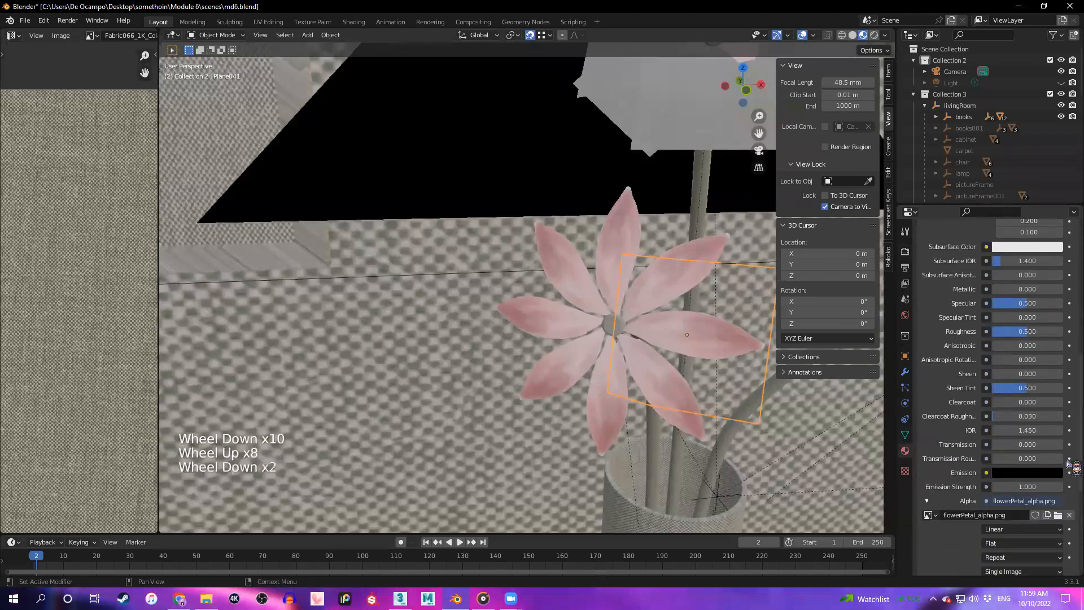
scroll(1039, 508, "down", 6)
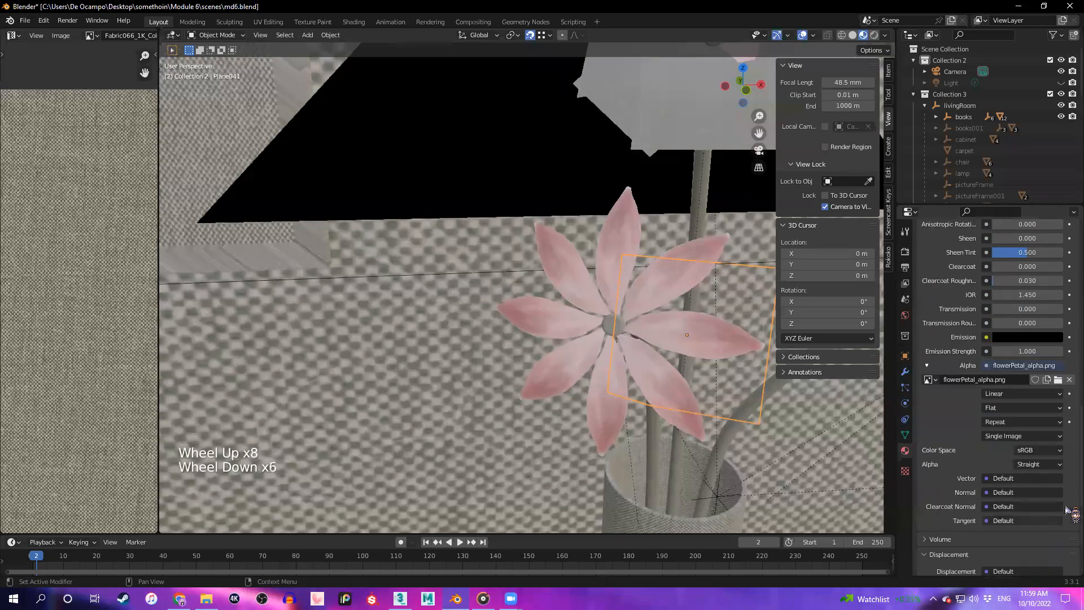
scroll(1047, 535, "down", 2)
Expand the petal material's render and viewport display settings and check the available blend modes
left_click(940, 541)
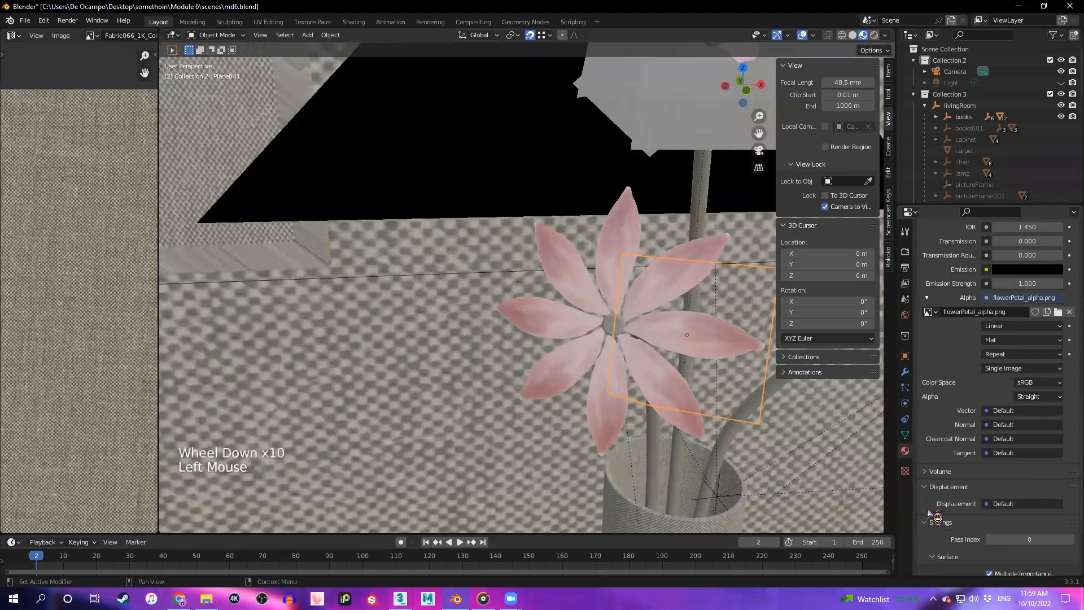
scroll(929, 525, "down", 4)
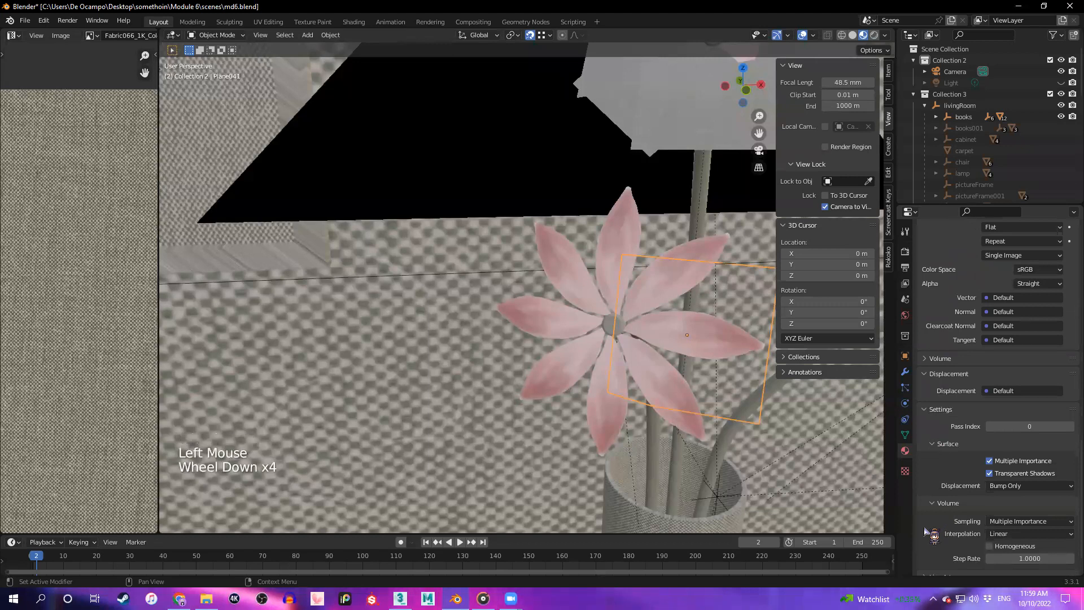
scroll(930, 531, "down", 2)
left_click(926, 557)
scroll(940, 475, "down", 4)
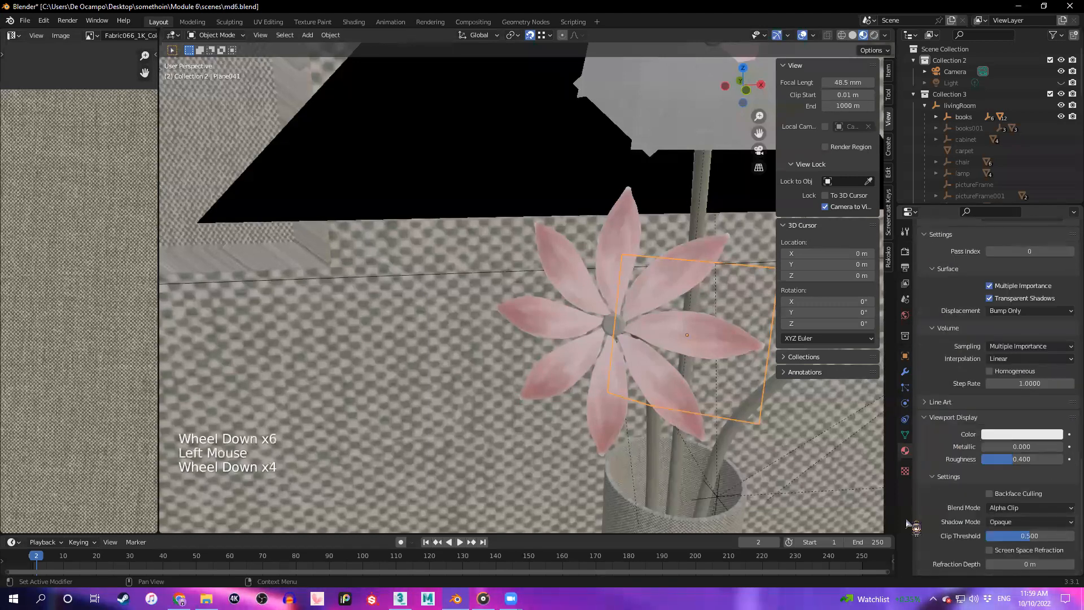
left_click(1001, 510)
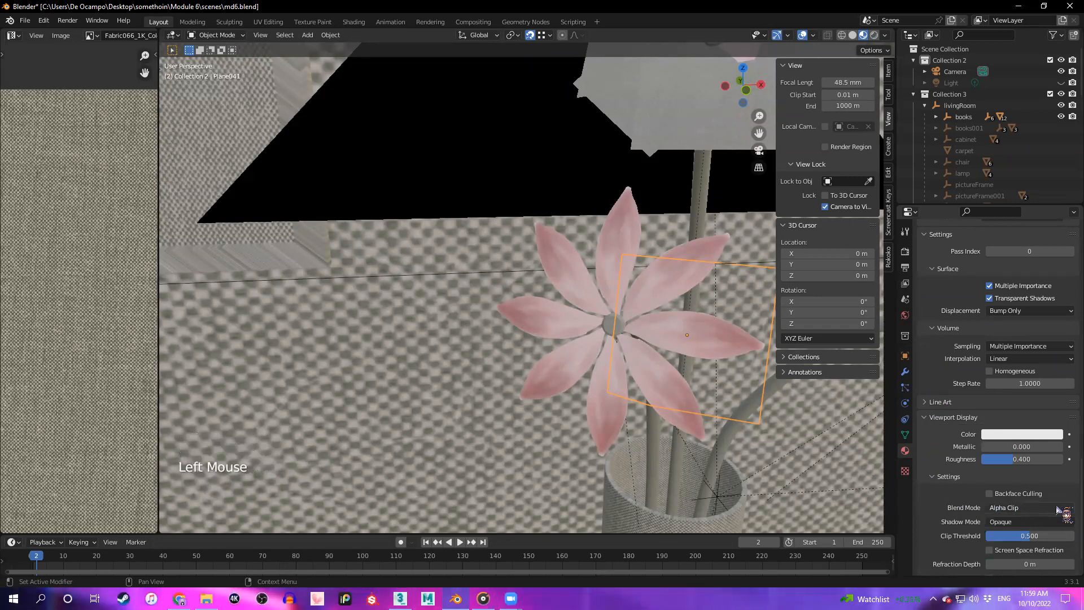
scroll(377, 294, "down", 2)
Select the wall behind the armchair and switch to File Explorer showing the fabric2 texture folder
middle_click_drag(377, 293, 410, 302)
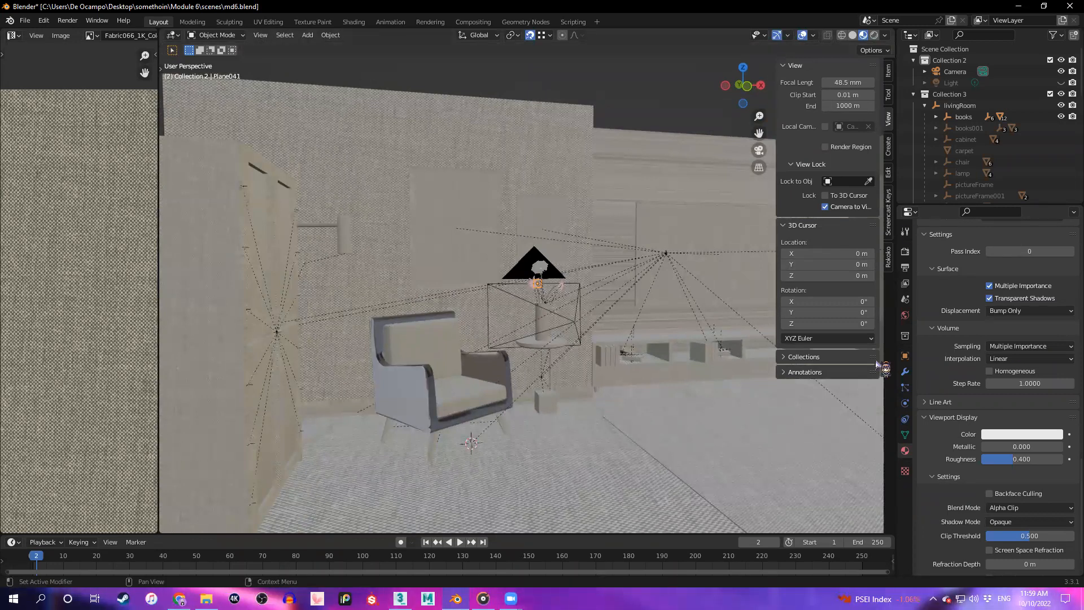
scroll(478, 391, "up", 3)
middle_click_drag(469, 384, 448, 394)
left_click(310, 225)
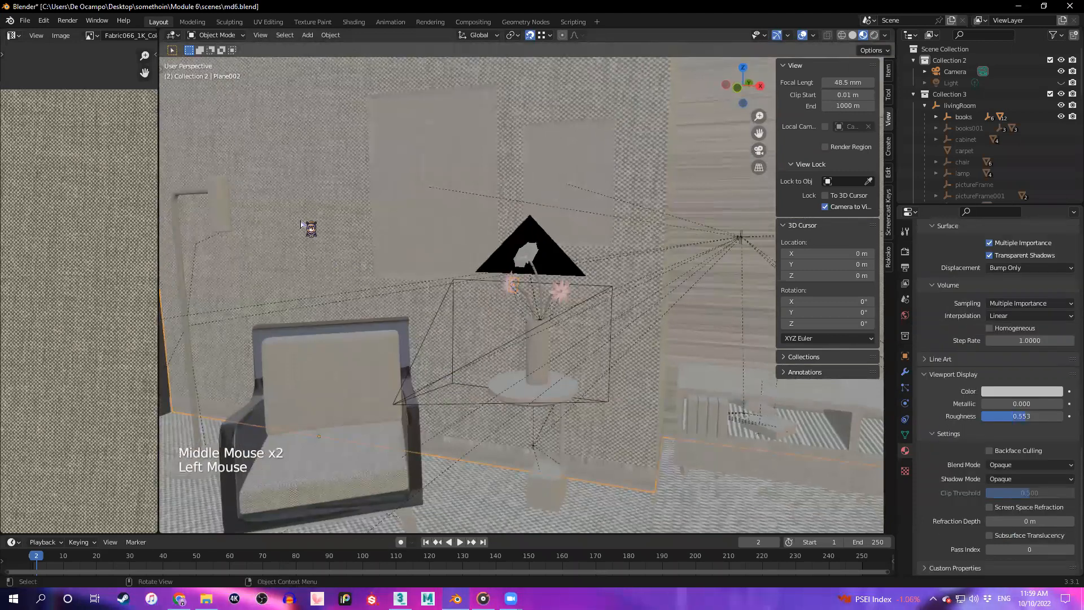
left_click(206, 599)
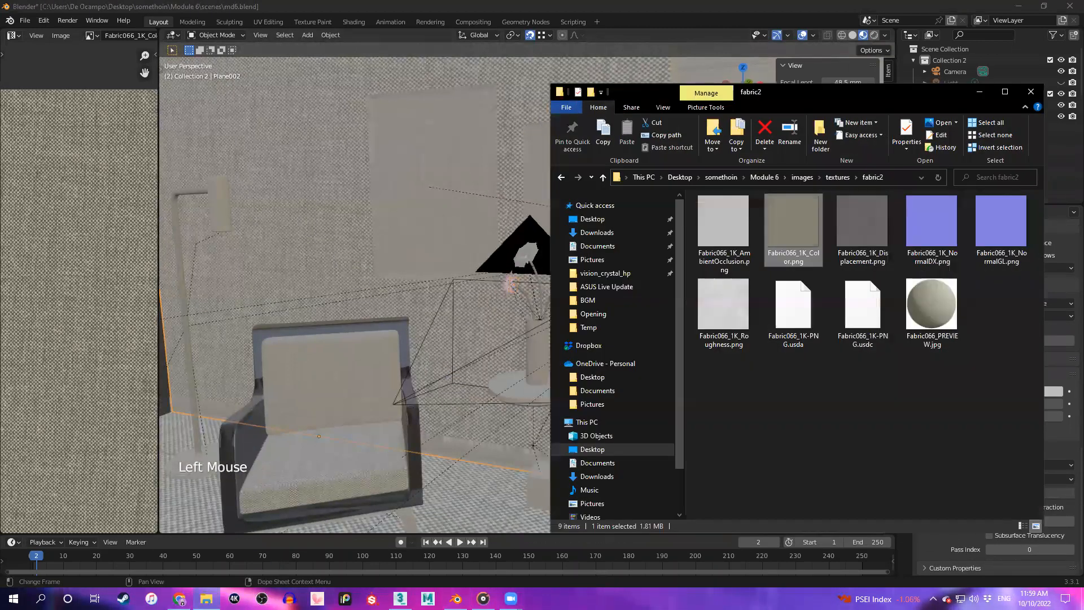
left_click(831, 428)
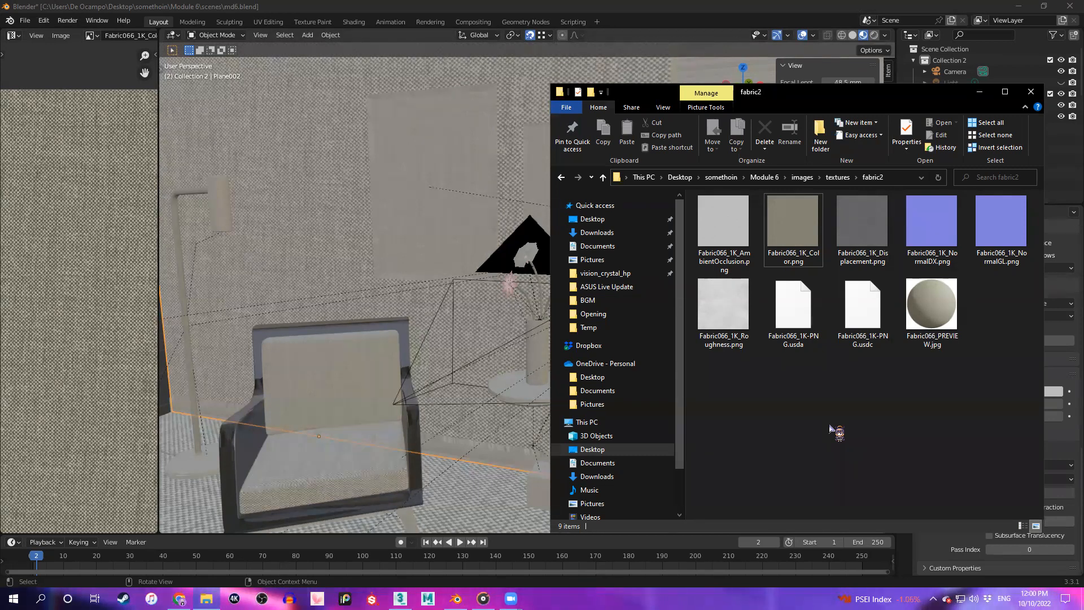
Open the Module 6 folder inside the somethoin folder on the Desktop
left_click(592, 219)
double_click(728, 291)
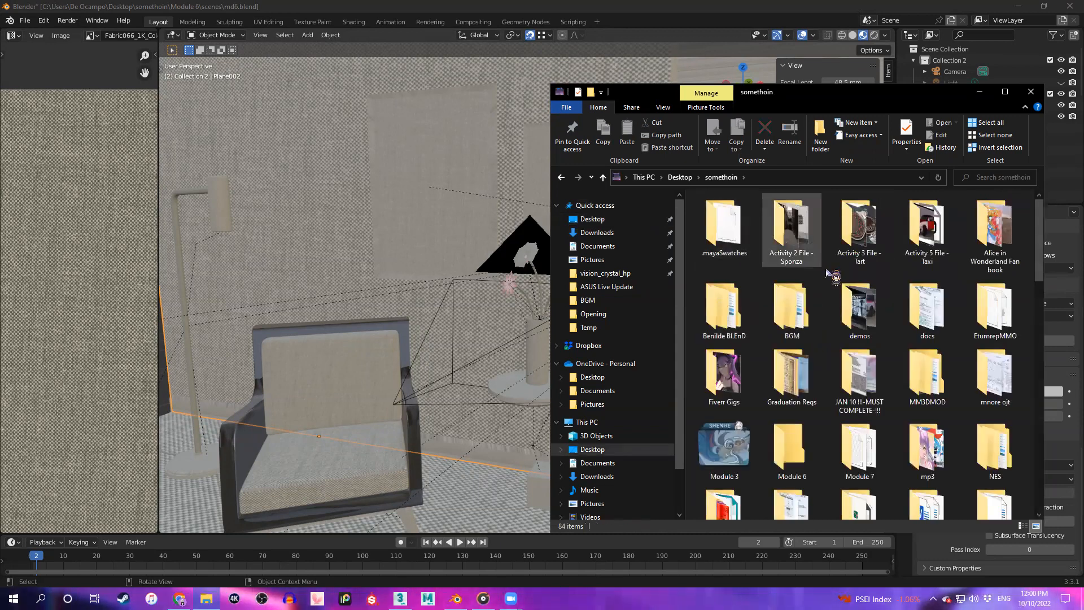
scroll(864, 338, "down", 4)
scroll(971, 361, "up", 3)
scroll(954, 372, "down", 3)
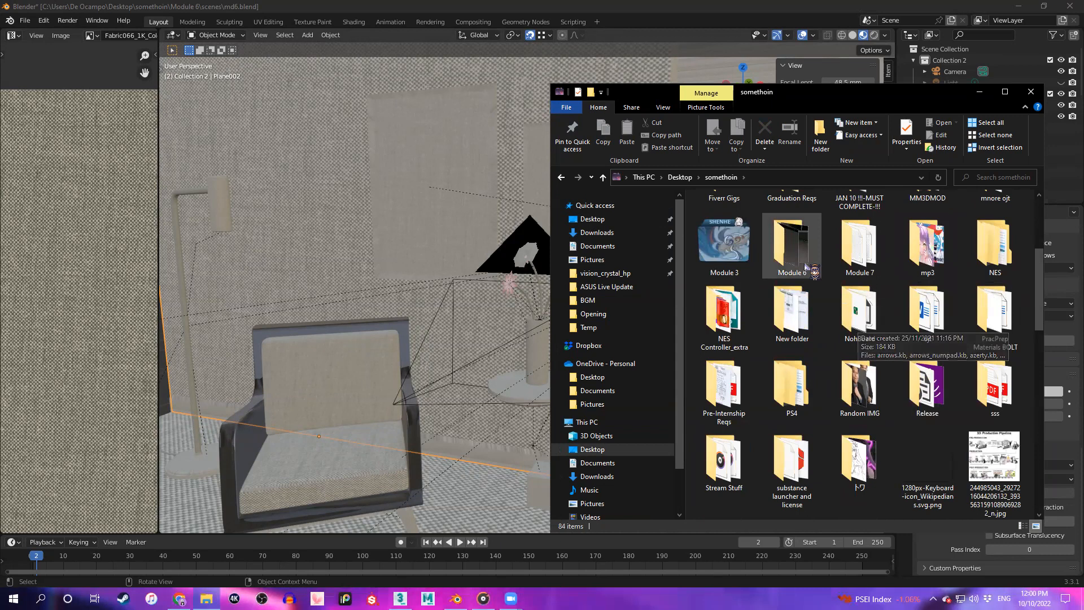
double_click(796, 248)
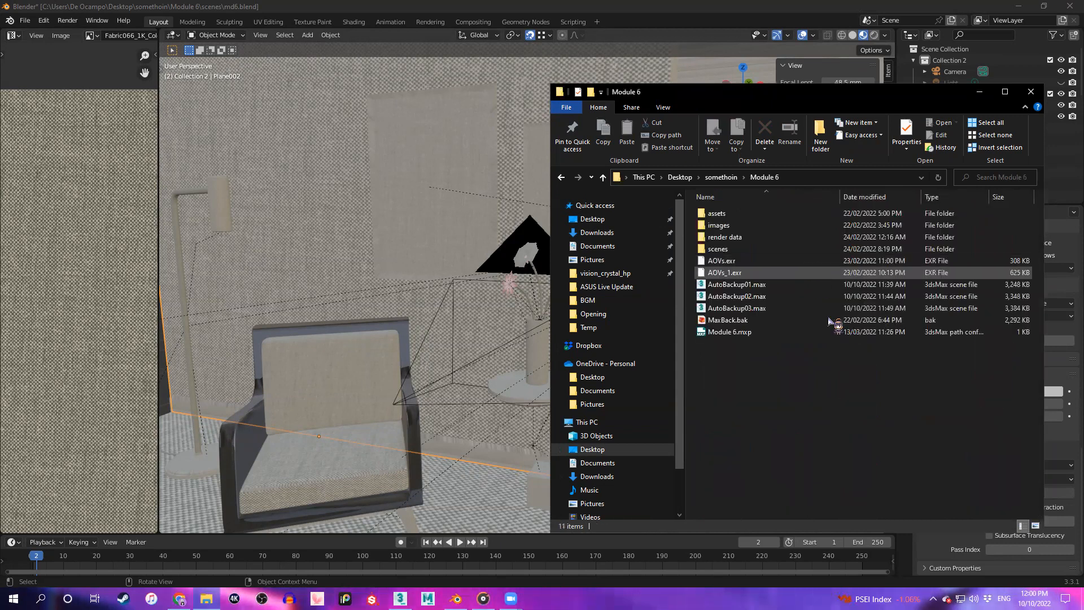
Look through the assets, images, render data and scenes subfolders of the Module 6 project
double_click(718, 213)
key("alt+Left")
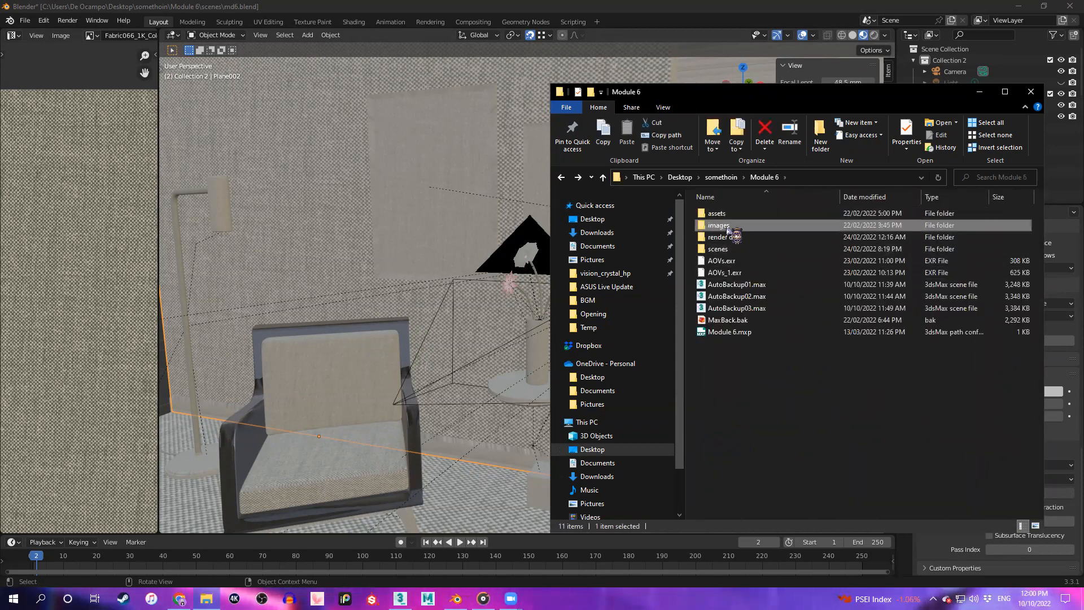
double_click(728, 224)
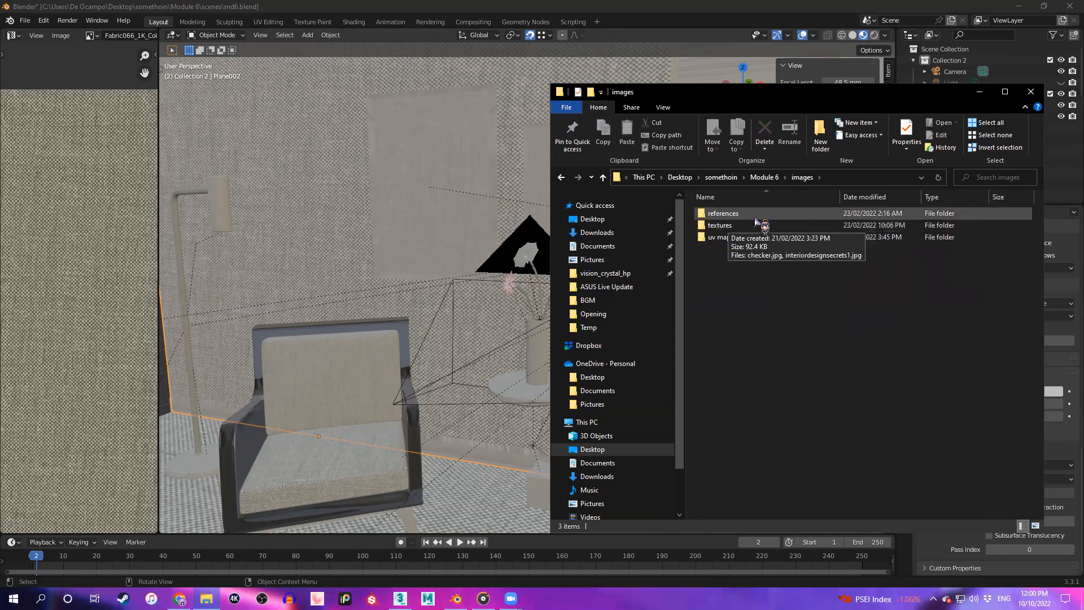
left_click(757, 226)
key("alt+Left")
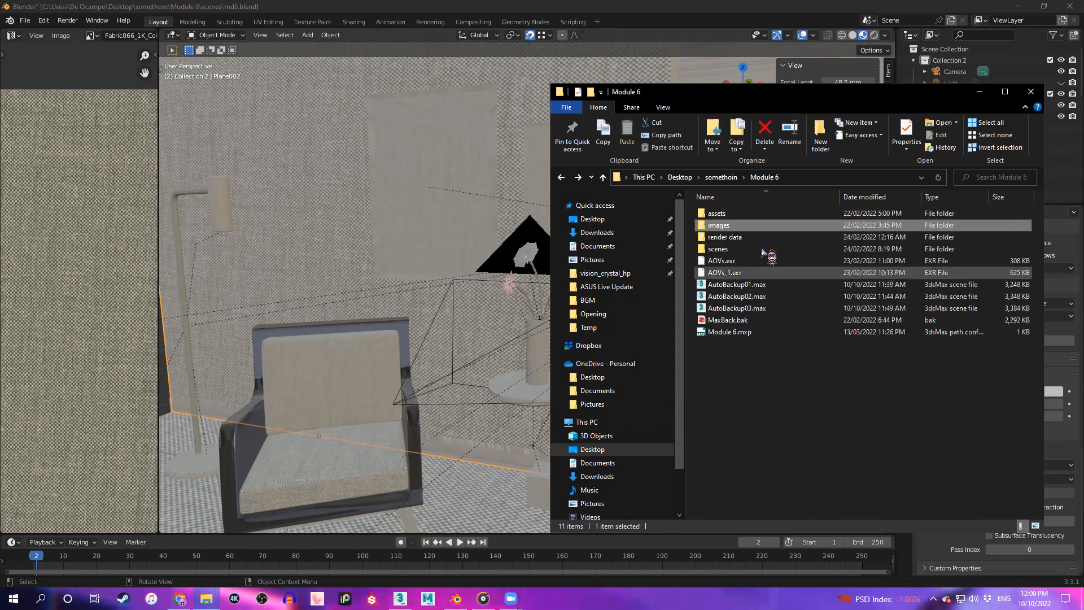
double_click(736, 237)
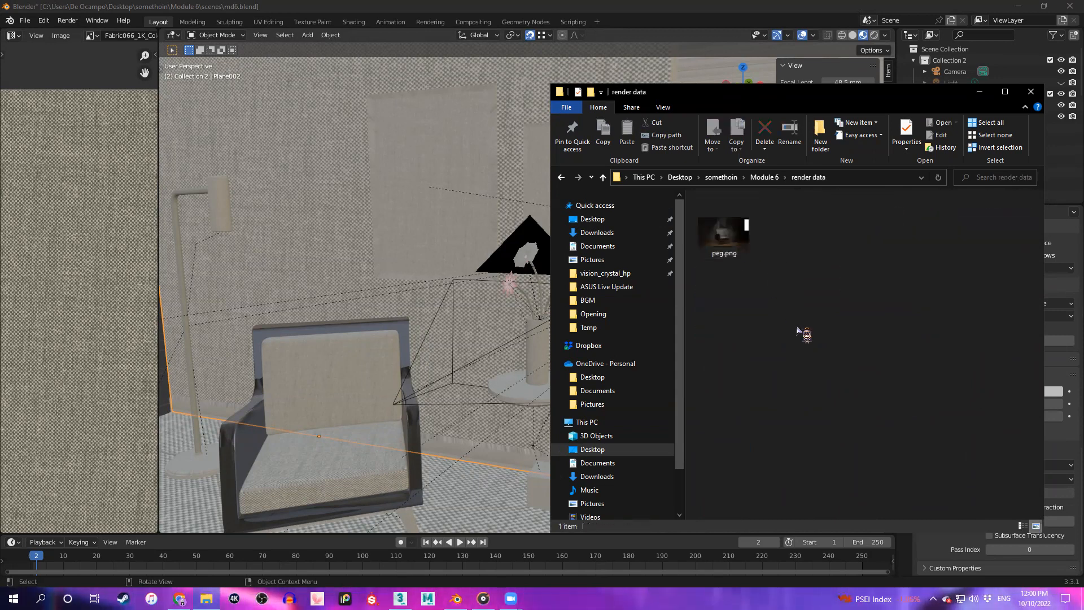
key("alt+Left")
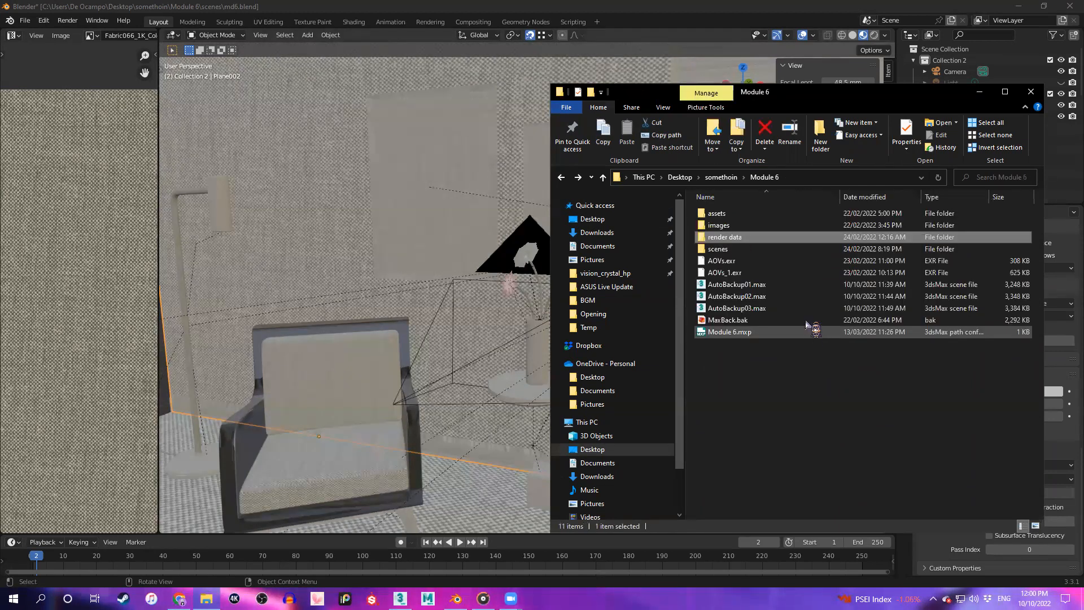
double_click(733, 249)
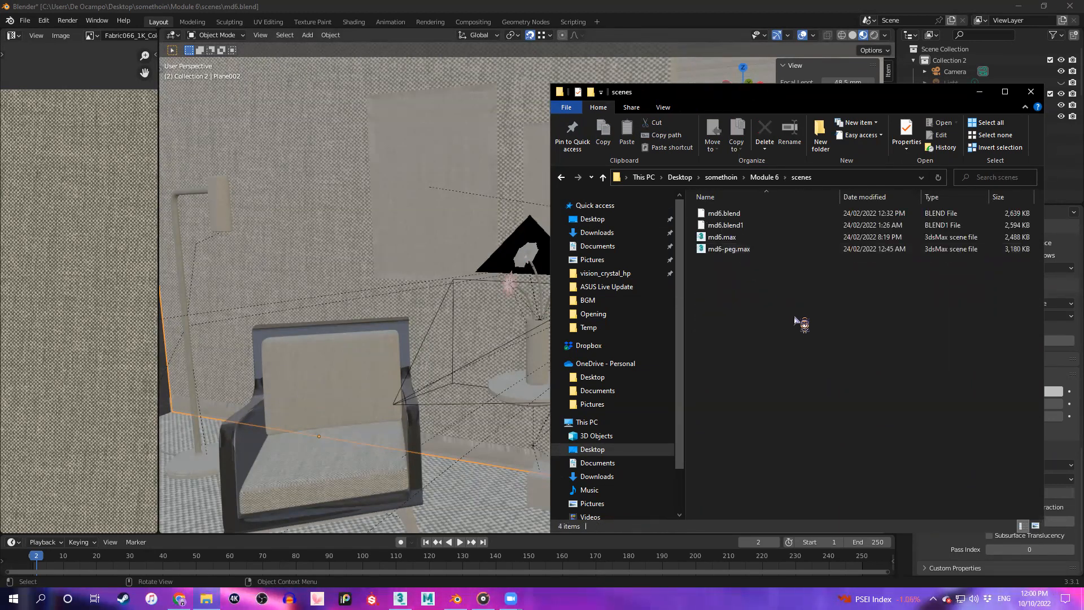
Return to the Module 6 folder and open the textures folder inside images
key("alt+Left")
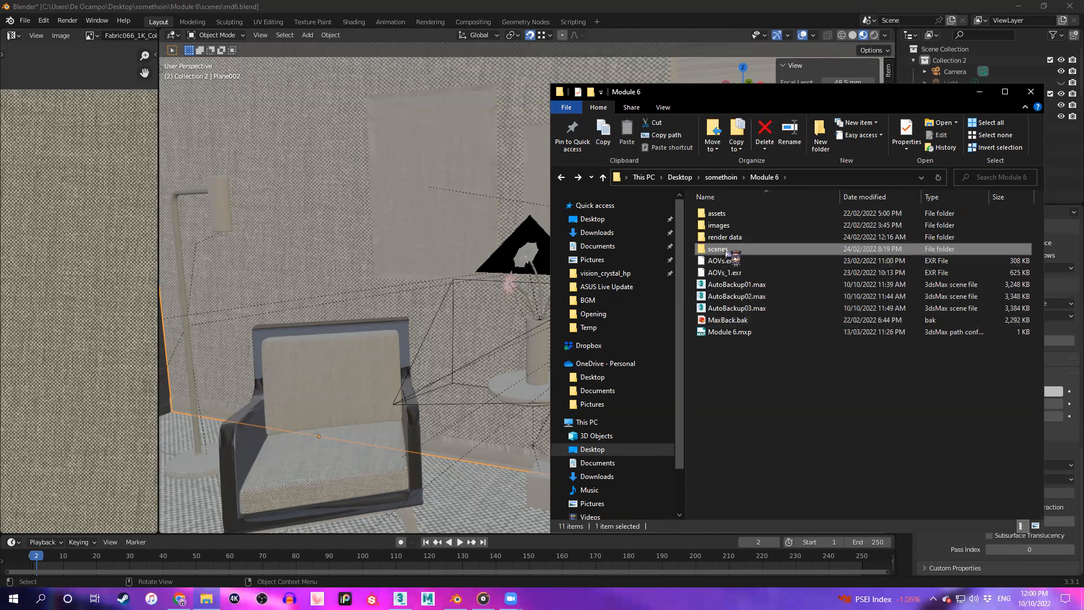
double_click(726, 229)
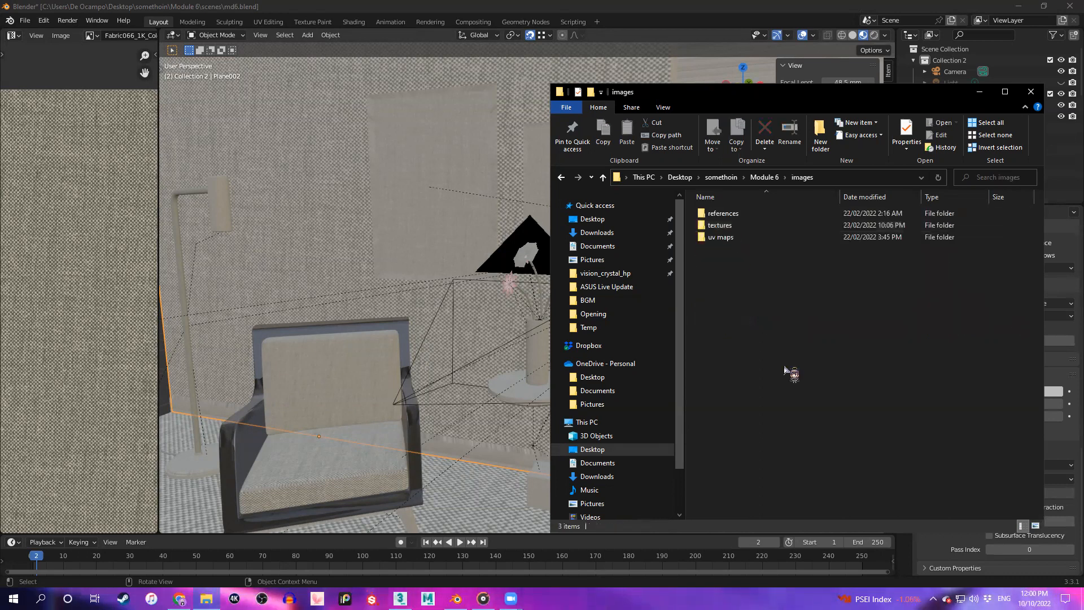
double_click(734, 226)
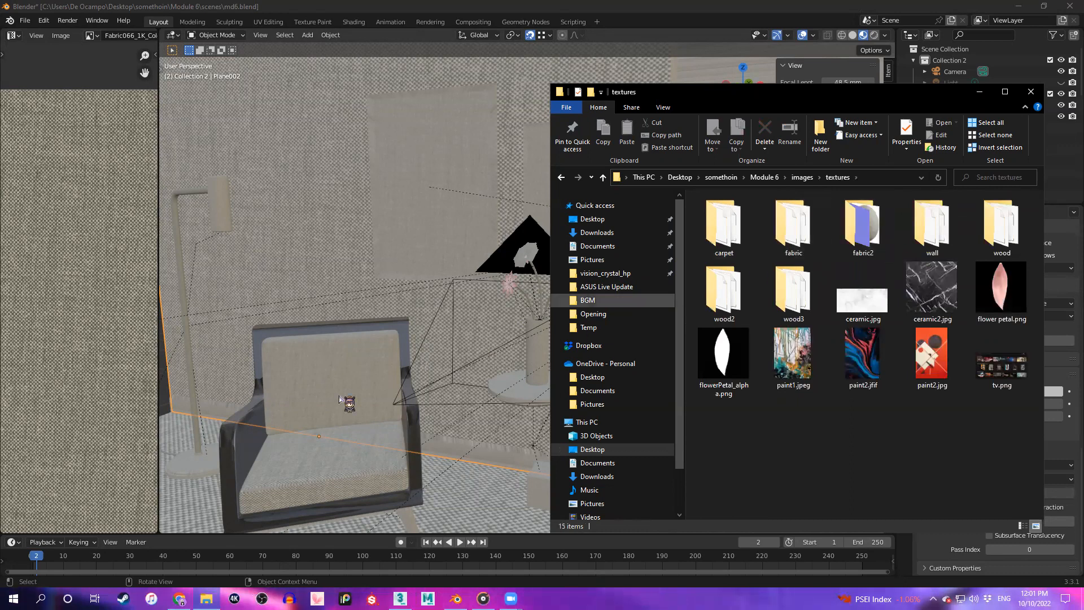
Open the fabric2 texture folder and move Fabric066_1K_Color.png out of it onto the Desktop
double_click(848, 243)
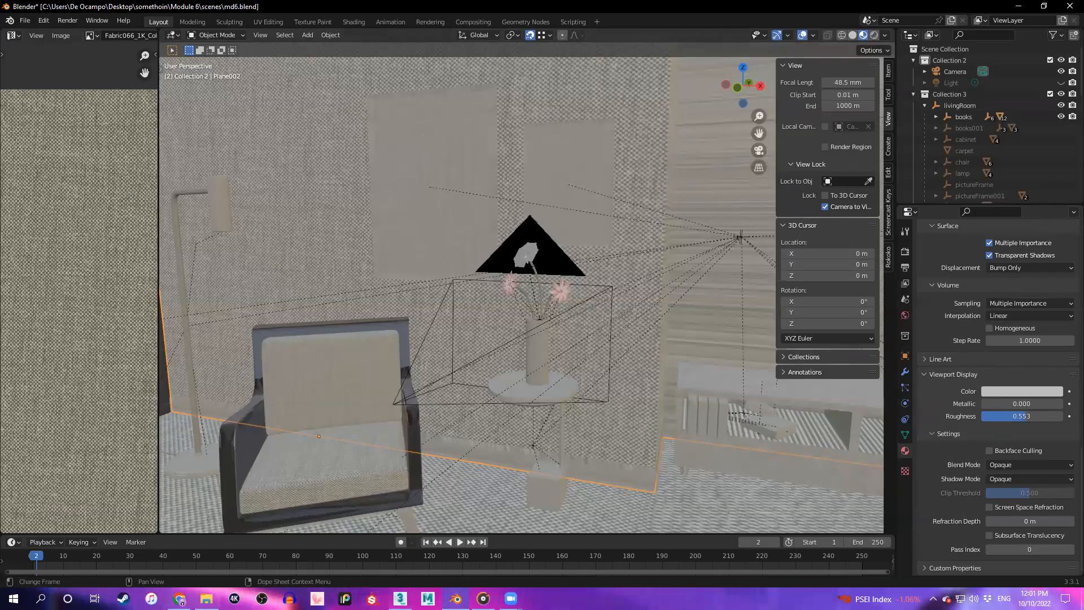
left_click(207, 598)
left_click(793, 225)
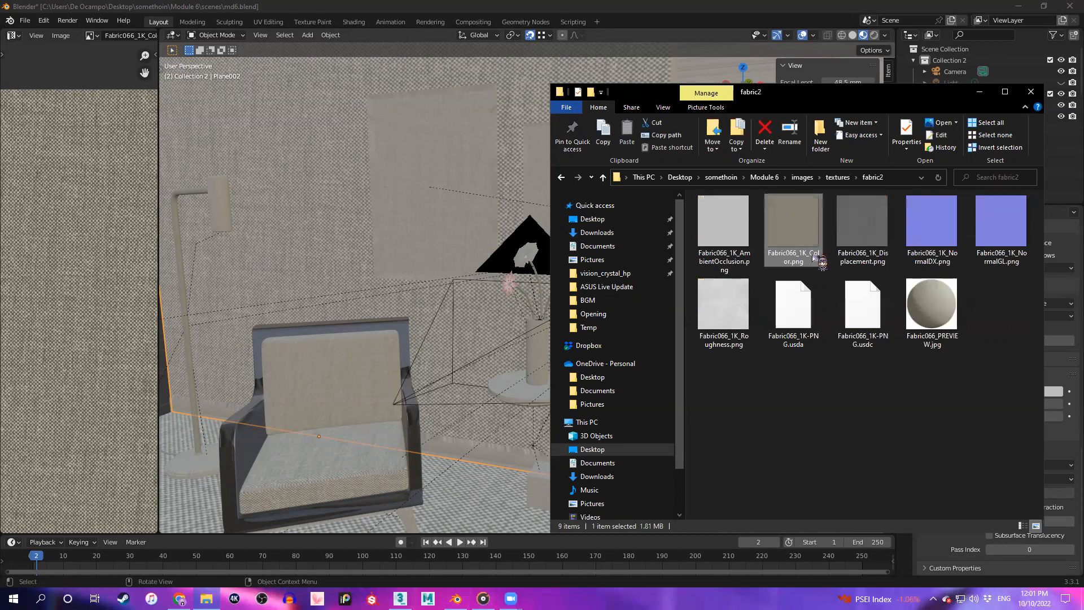
key("Delete")
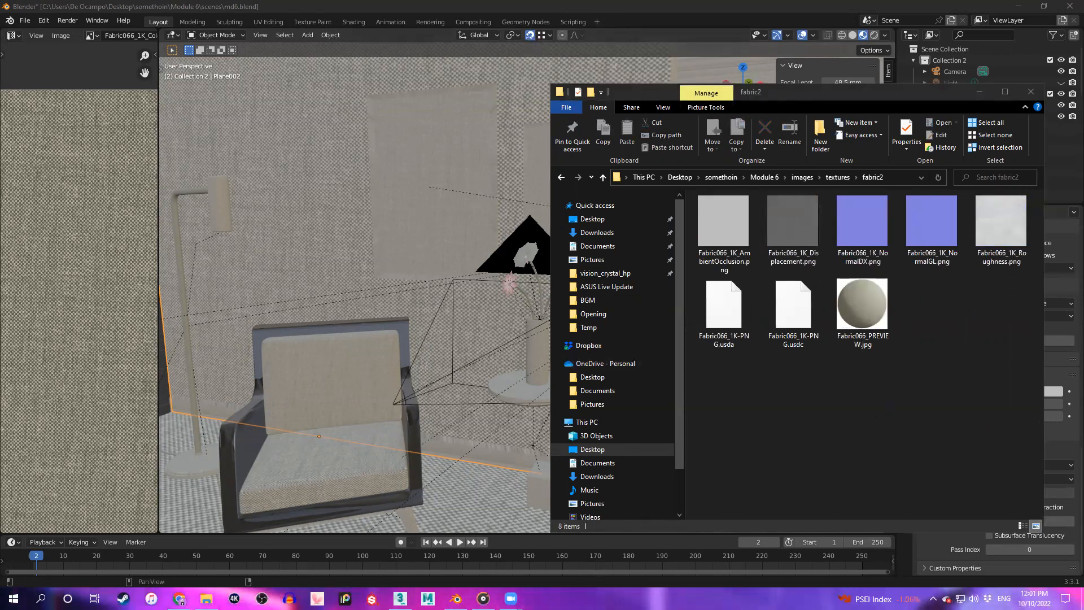
Switch to 3ds Max, examine the bitmap nodes feeding the cushion material, and close the Arnold render message window
left_click(399, 598)
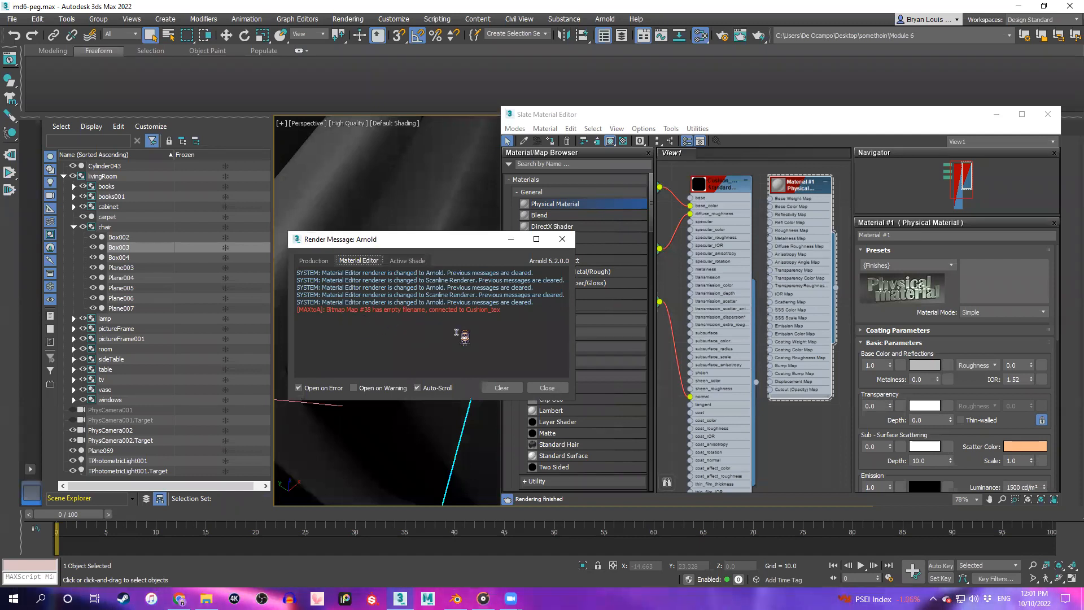
middle_click_drag(676, 266, 754, 297)
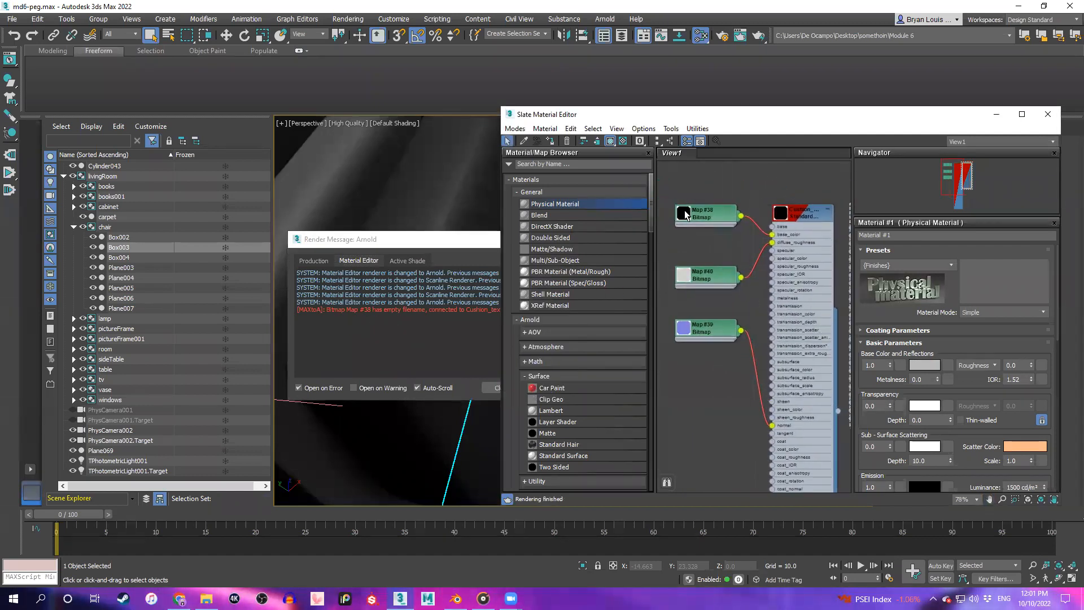
scroll(685, 211, "up", 5)
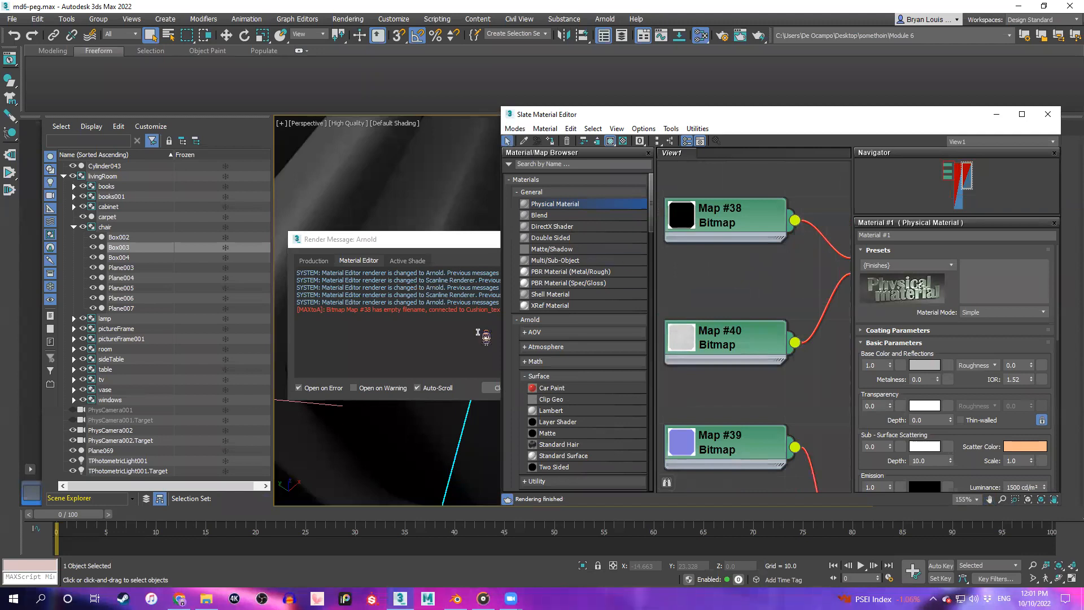
left_click(485, 383)
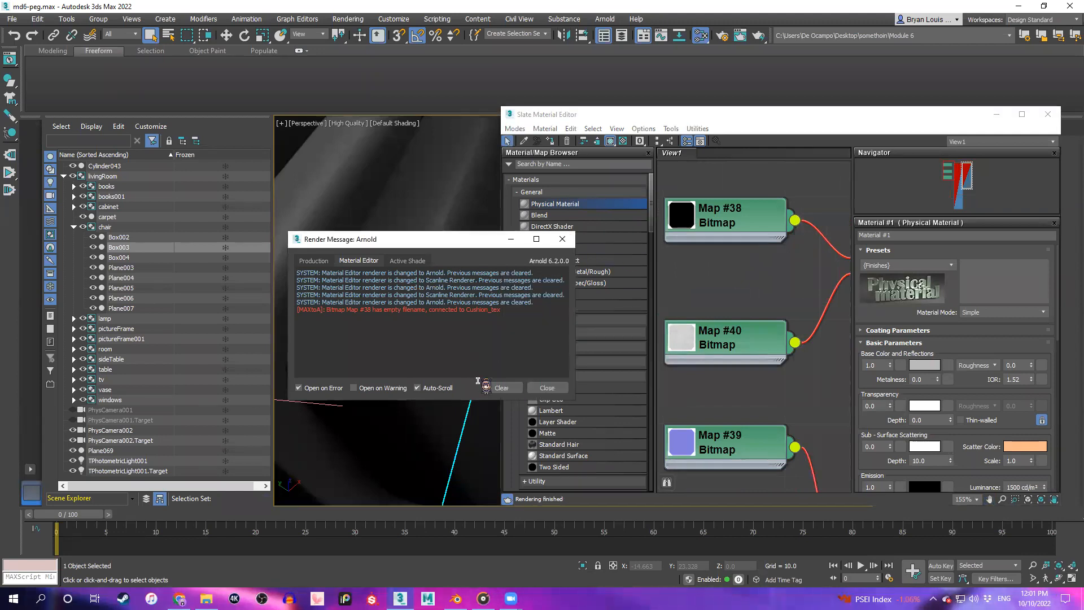
left_click(549, 387)
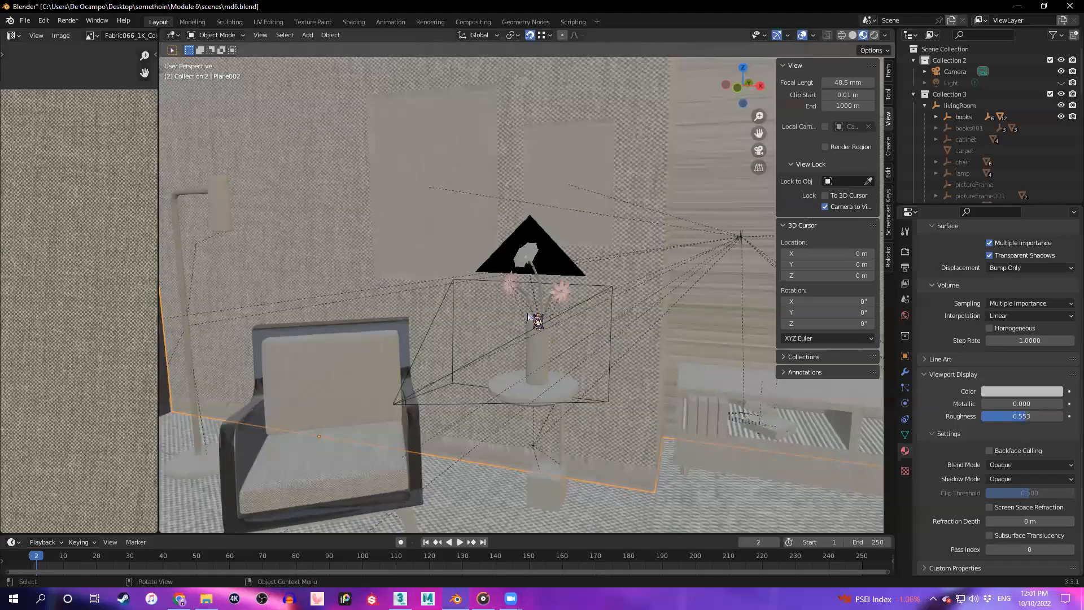
Switch to Blender and select the armchair's back cushion
middle_click_drag(385, 367, 375, 372)
left_click(376, 373)
key("z")
key("z")
left_click(614, 390)
middle_click_drag(602, 399, 403, 369)
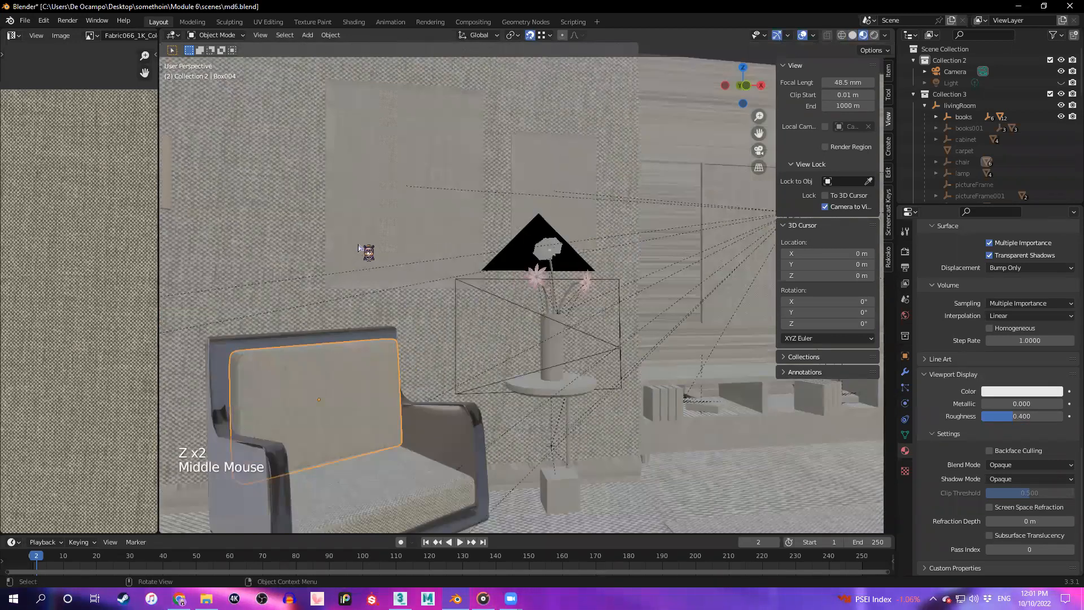
Save md6.blend, reopen it from the Module 6 scenes folder, and inspect the textures on the reloaded living room
key("ctrl")
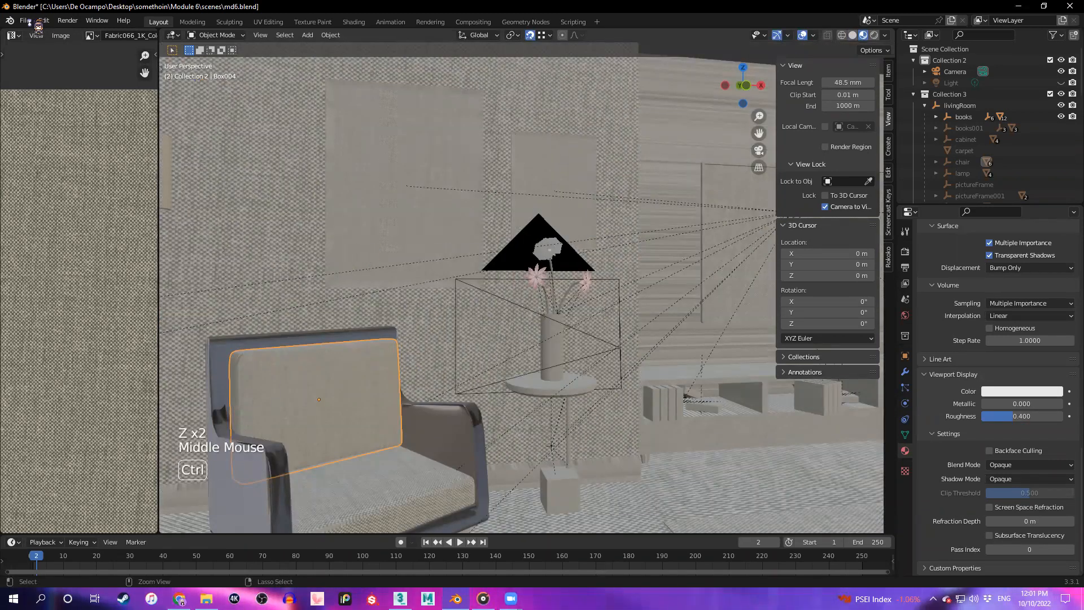
key("ctrl+s")
left_click(25, 21)
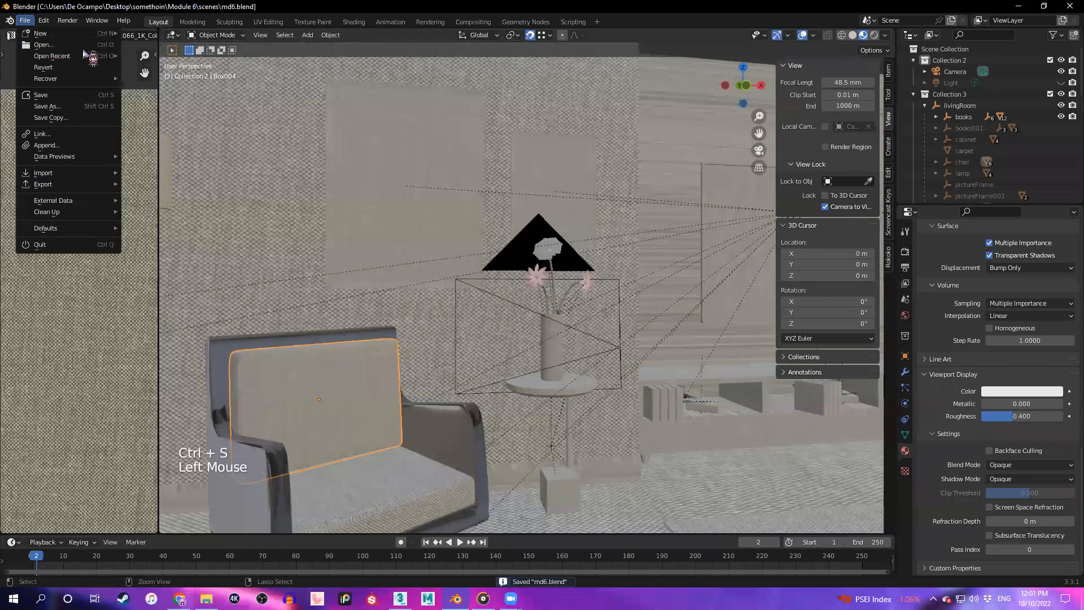
left_click(94, 45)
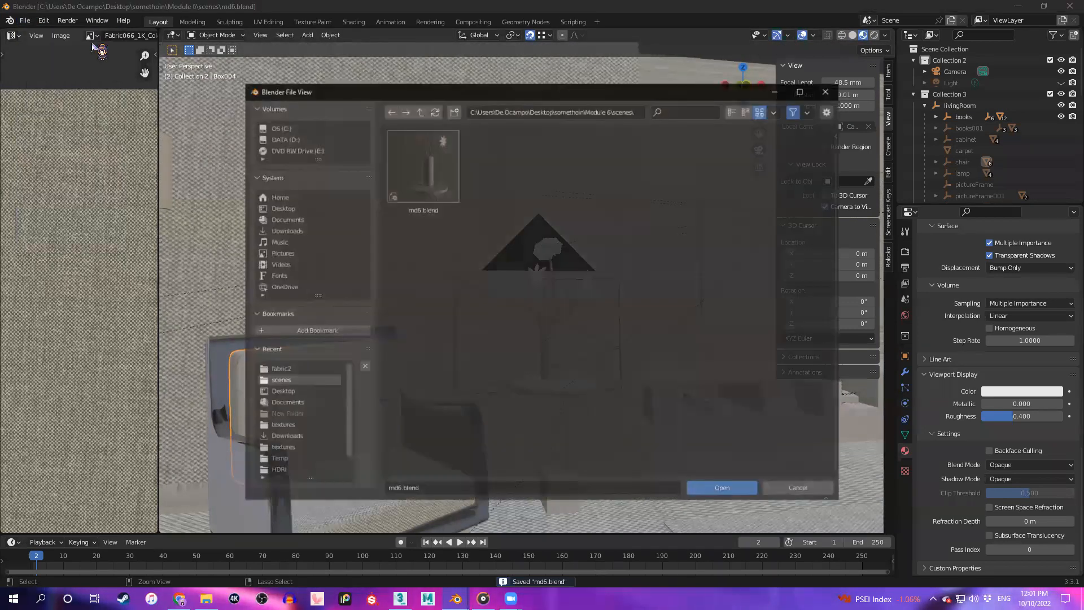
double_click(425, 188)
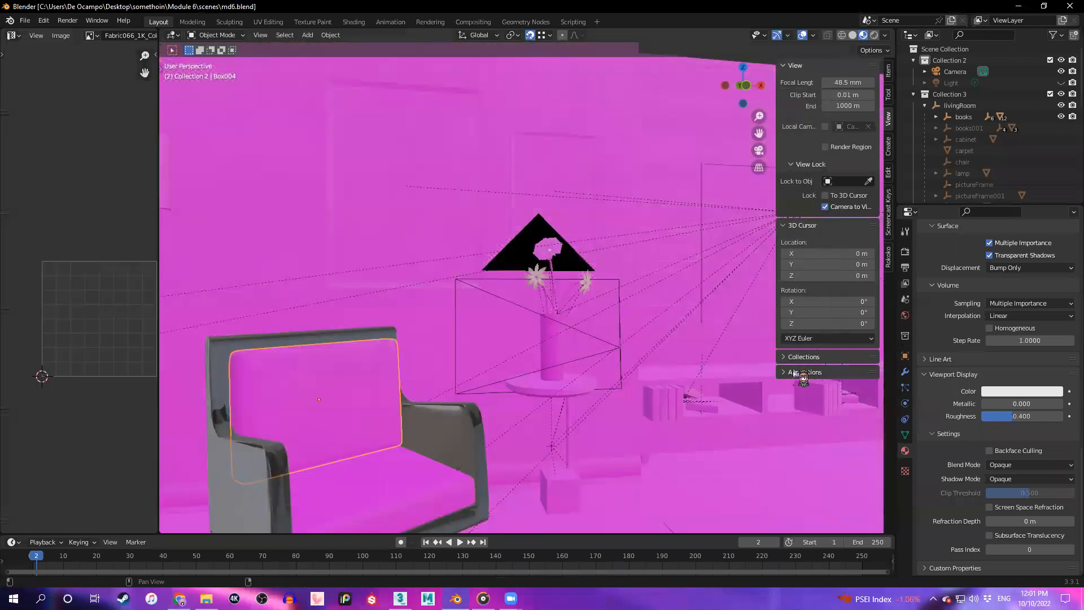
middle_click_drag(802, 378, 435, 389)
scroll(435, 389, "up", 1)
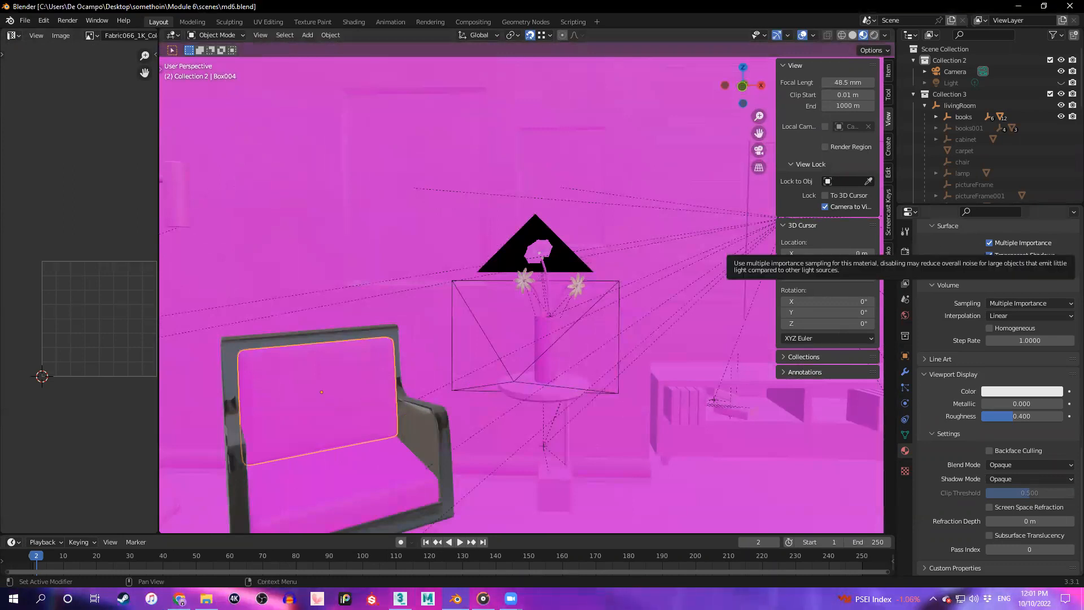
Uncover Fabric066_1K_Color.png on the Desktop beside the fabric2 folder, and maximize the Blender window again
left_click(1043, 7)
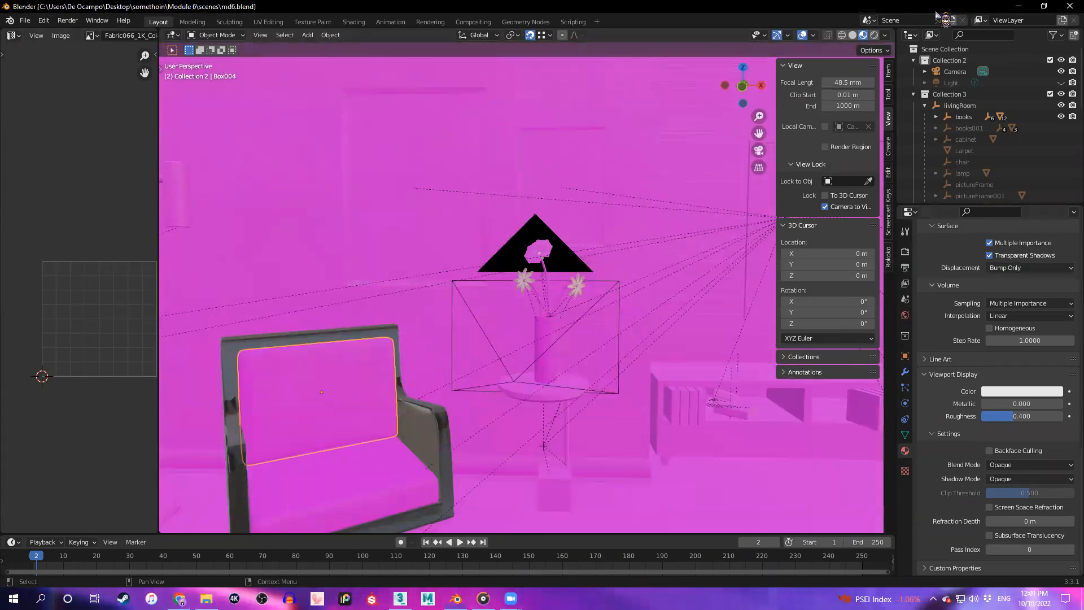
left_click(1018, 6)
left_click_drag(724, 217, 447, 137)
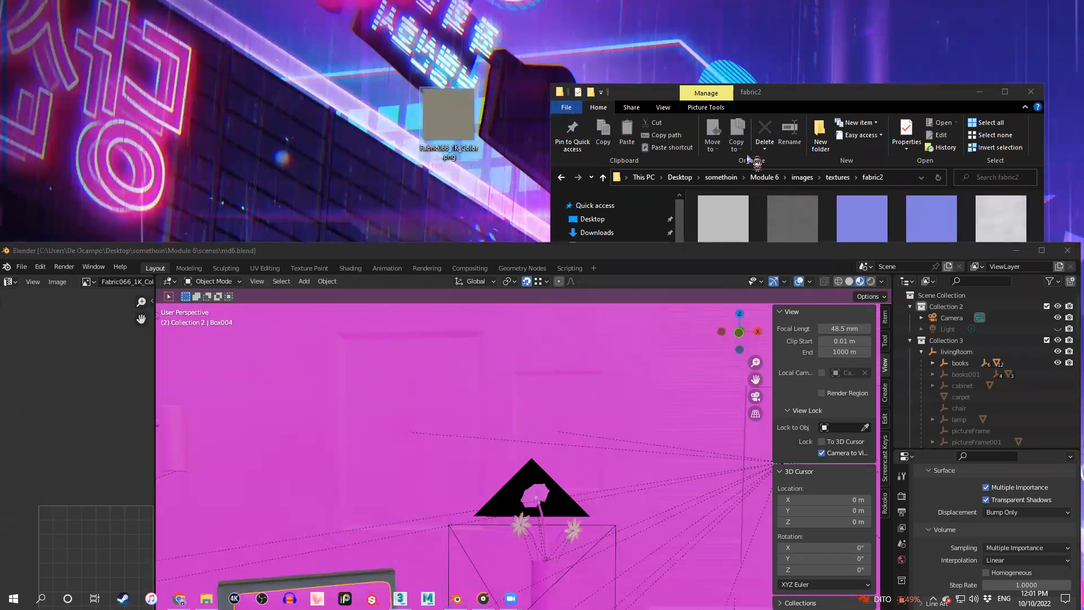
left_click(717, 254)
left_click_drag(717, 255, 717, 134)
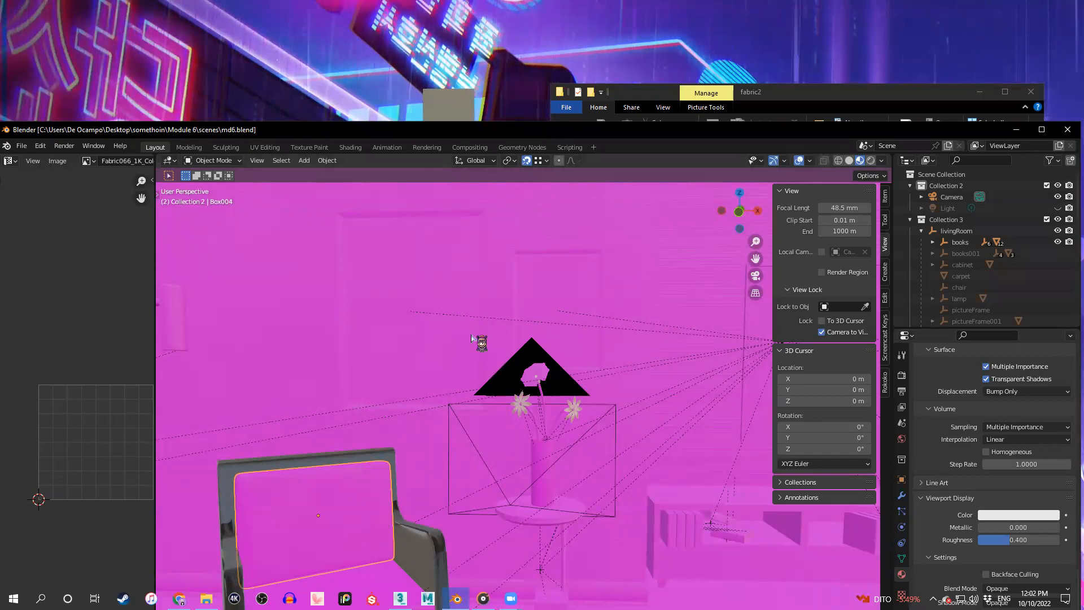
left_click(1040, 130)
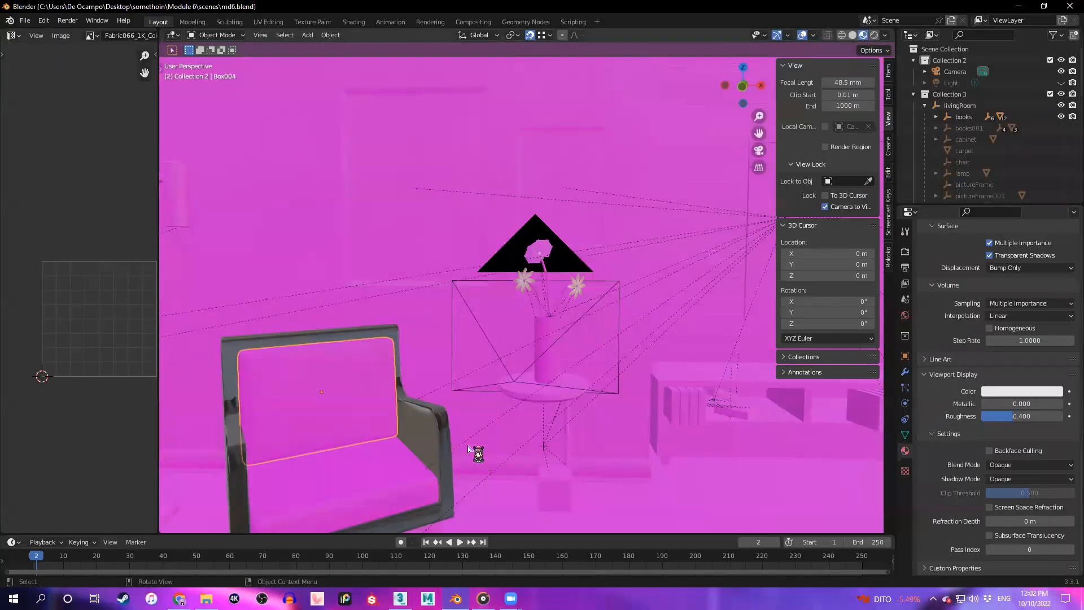
Expand the Base Color image settings of the back cushion's Cushion_tex material
scroll(394, 445, "down", 6)
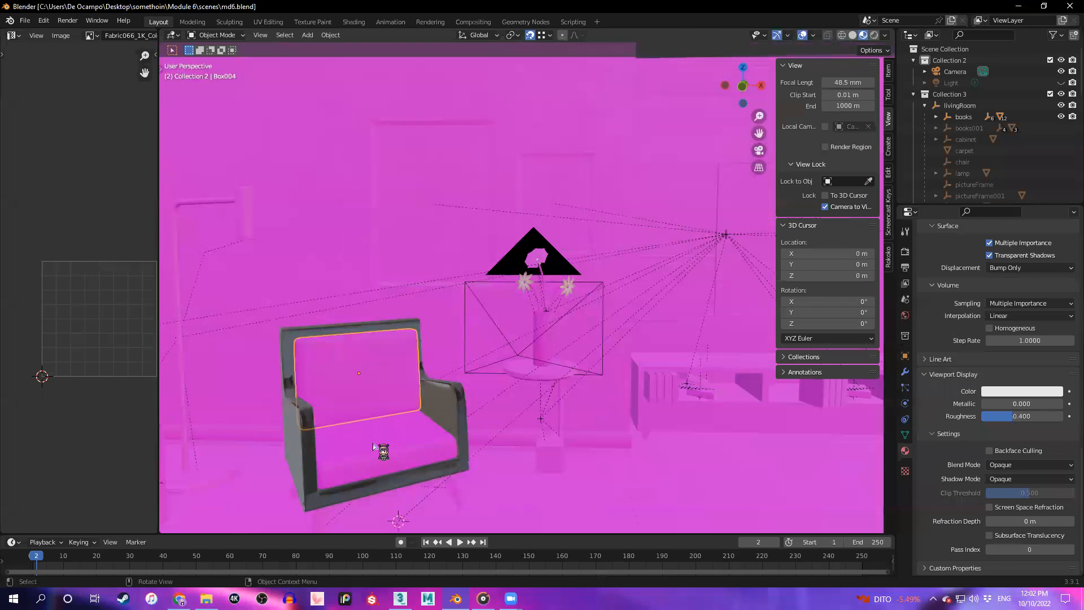
middle_click_drag(410, 312, 281, 239)
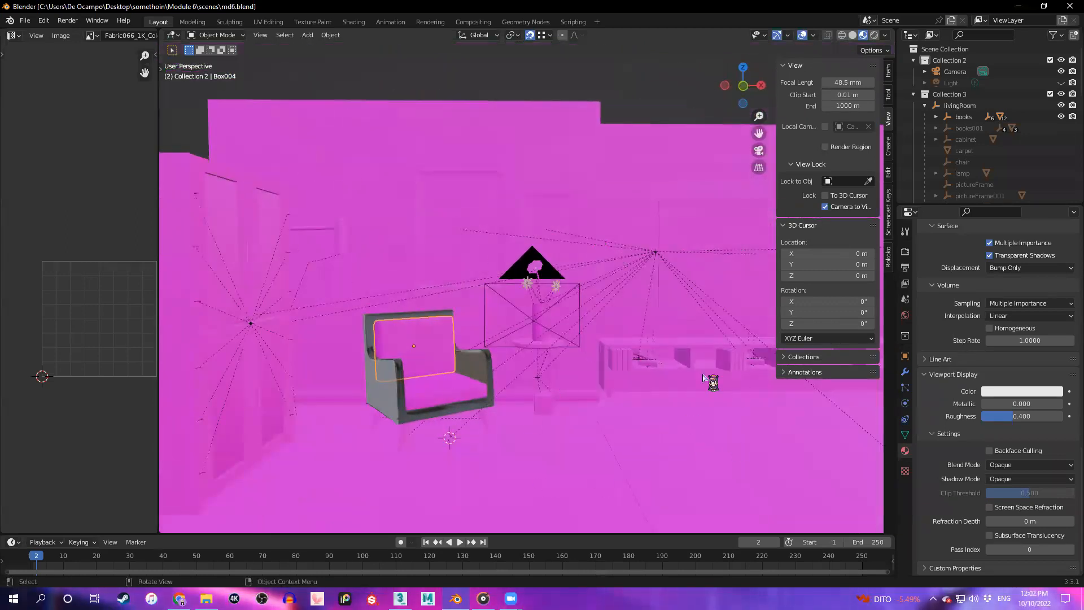
scroll(478, 402, "up", 2)
middle_click_drag(530, 351, 481, 378)
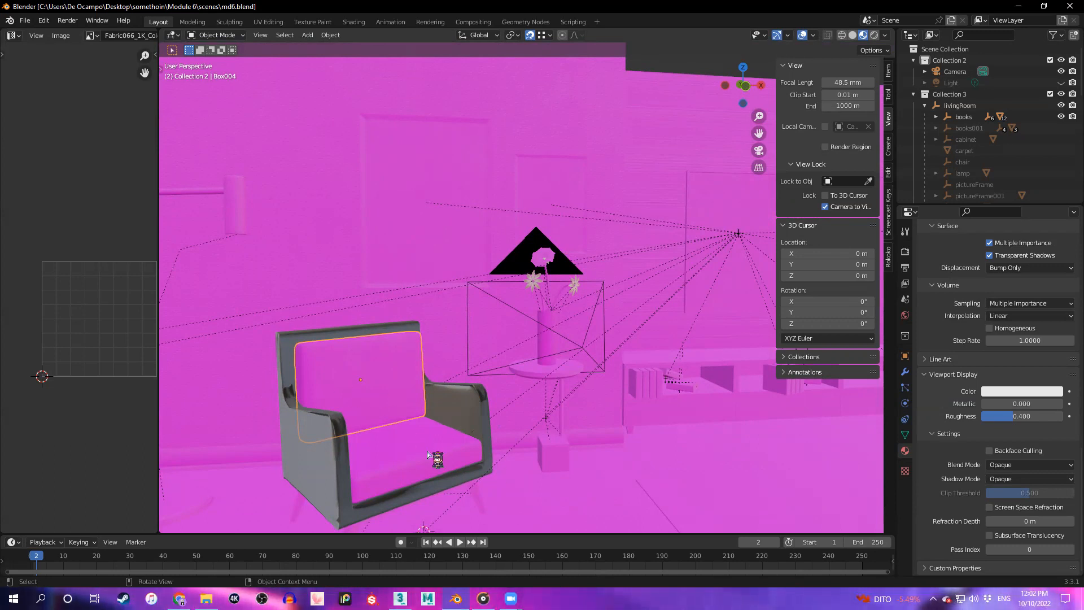
scroll(1002, 353, "up", 15)
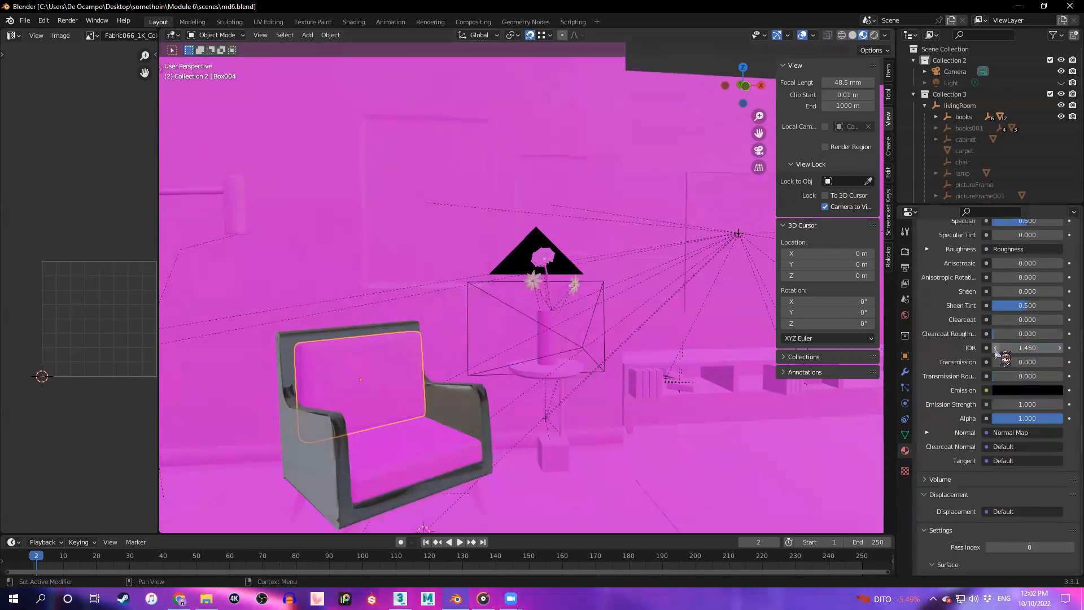
scroll(1002, 353, "up", 7)
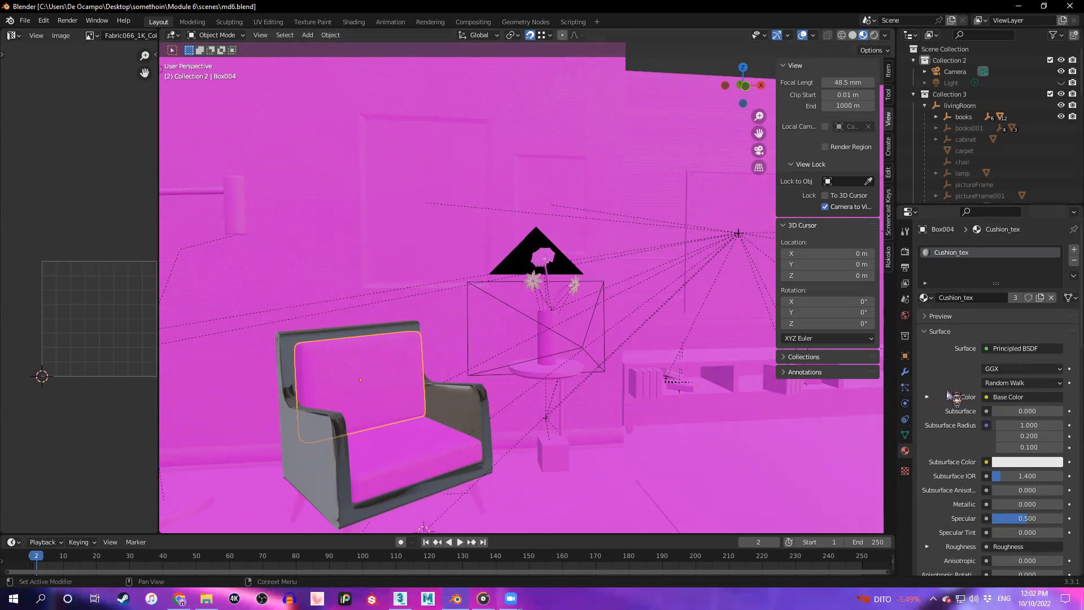
left_click(929, 397)
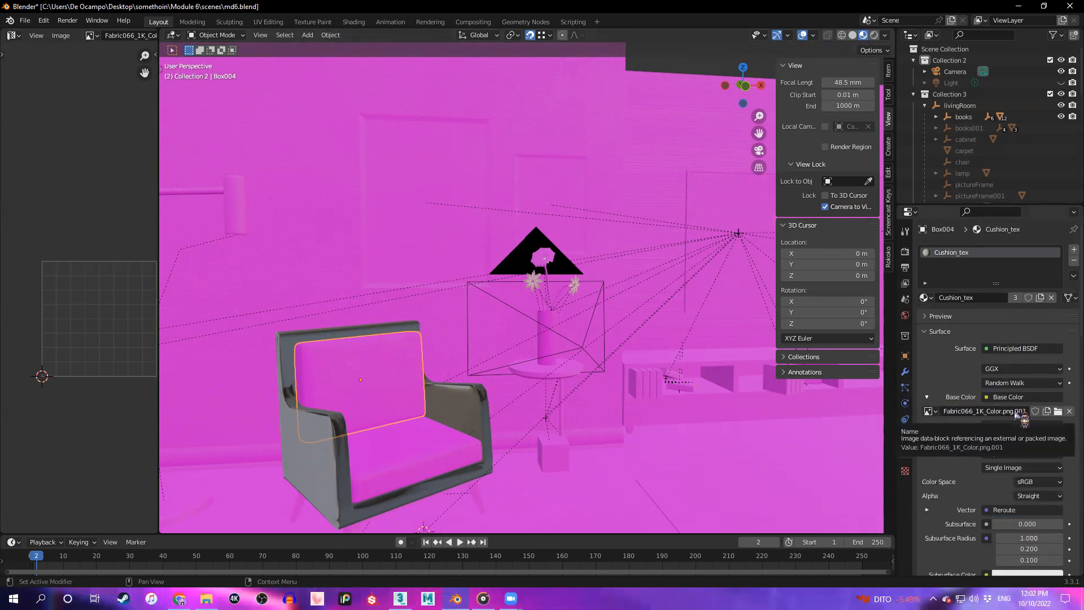
Compare the fabric2 folder contents with the color texture left on the Desktop, and return to the full-size Blender window
left_click_drag(658, 6, 652, 269)
left_click_drag(429, 158, 441, 120)
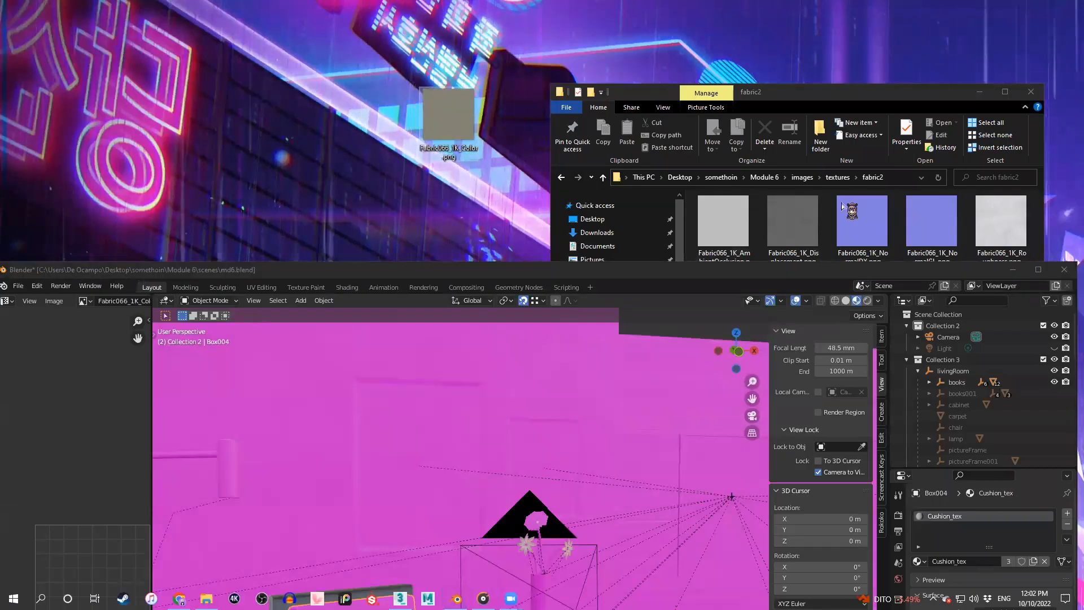
left_click(826, 97)
left_click_drag(829, 89, 839, 48)
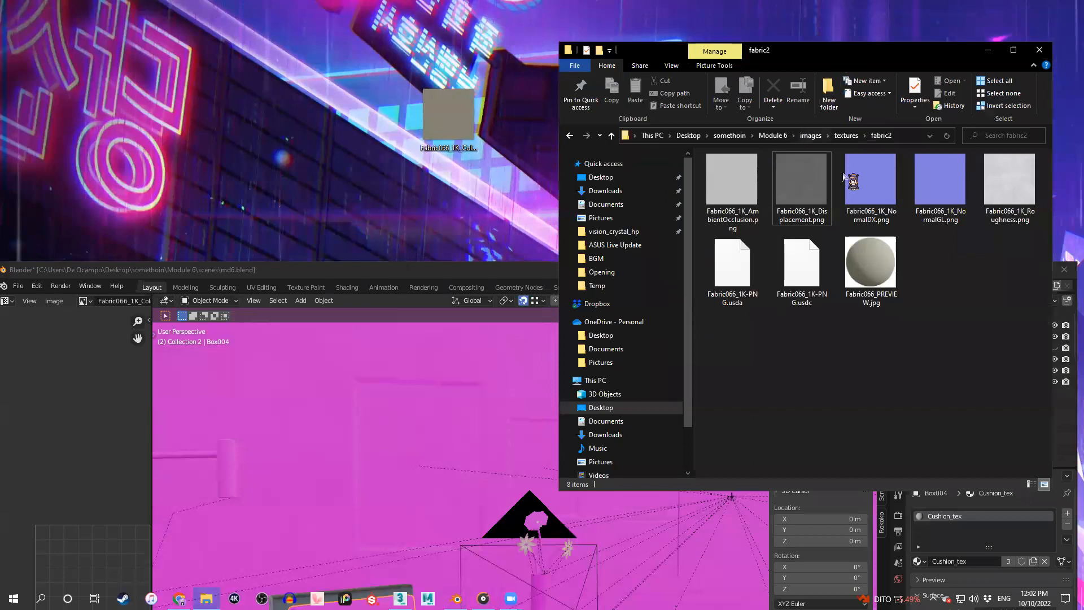
left_click(442, 270)
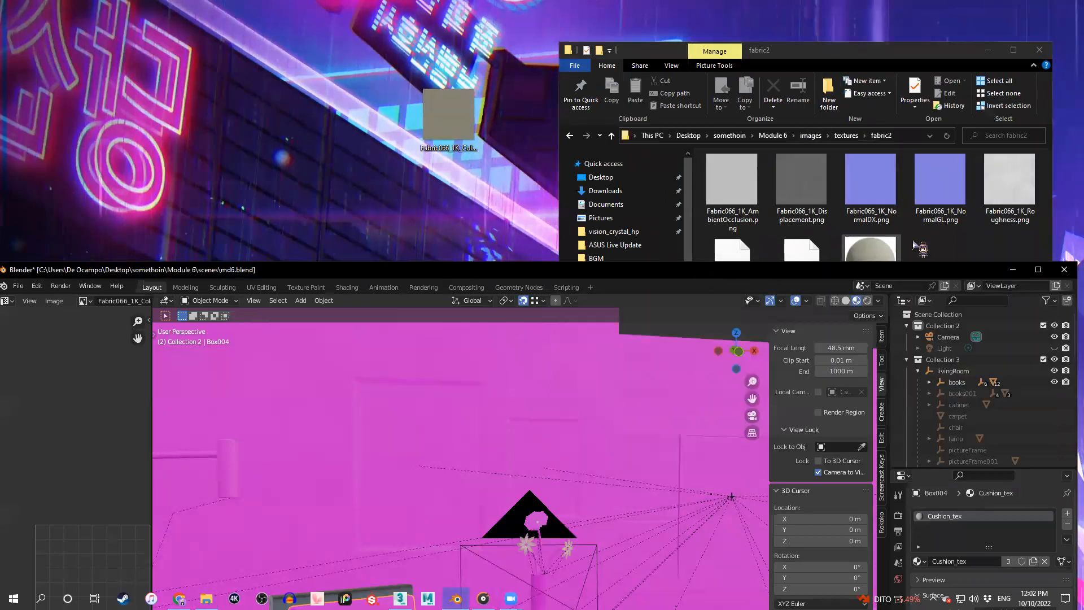
left_click(1037, 269)
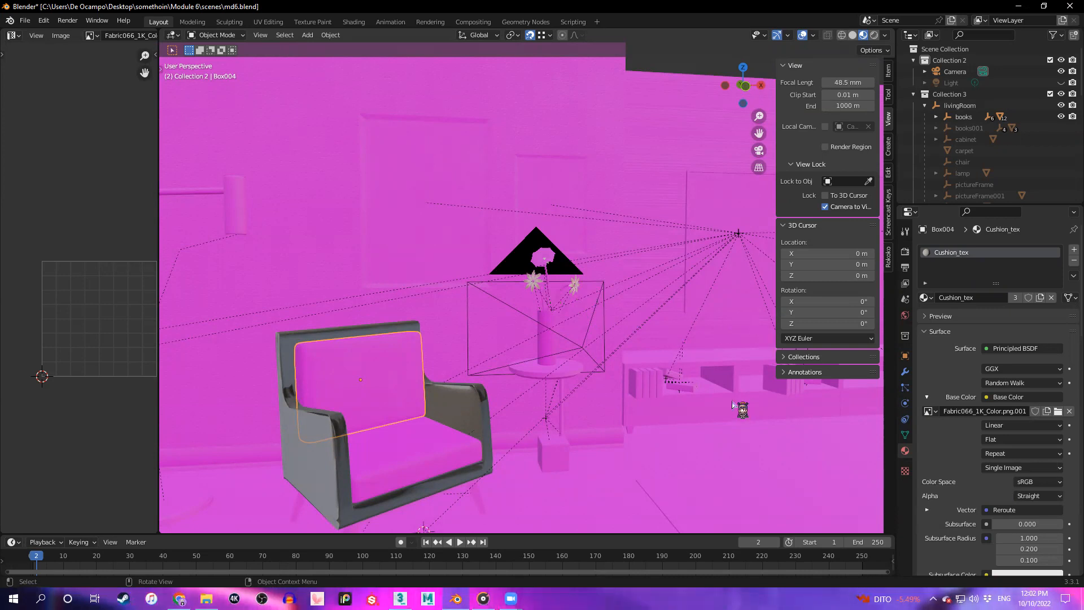
Move Fabric066_1K_Color.png from the Desktop back into the fabric2 folder and maximize Blender
left_click_drag(675, 16, 633, 375)
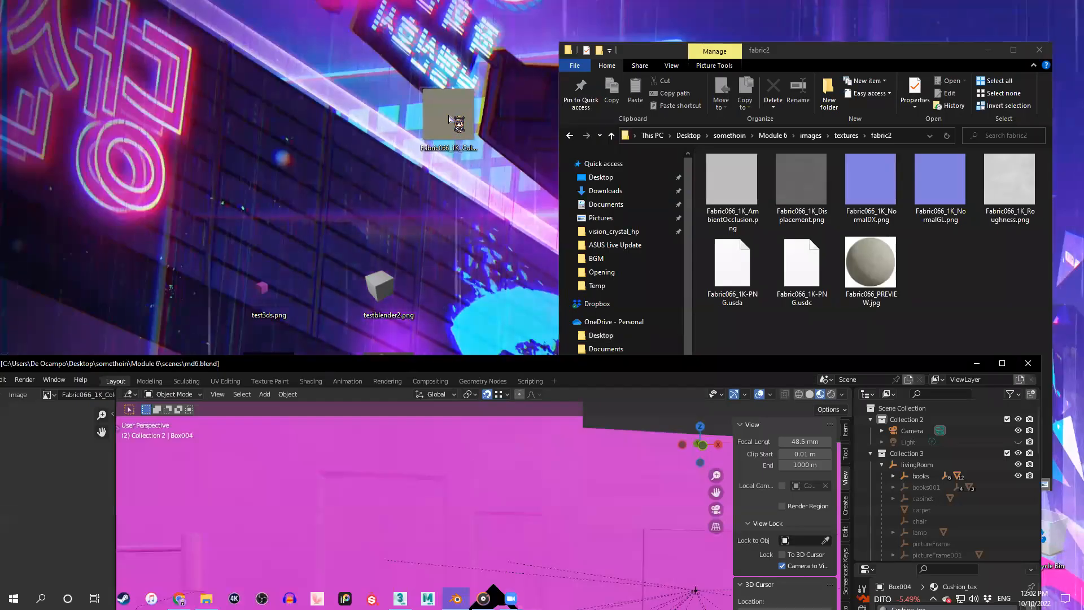
left_click(650, 374)
left_click(503, 358)
left_click_drag(503, 358, 508, 2)
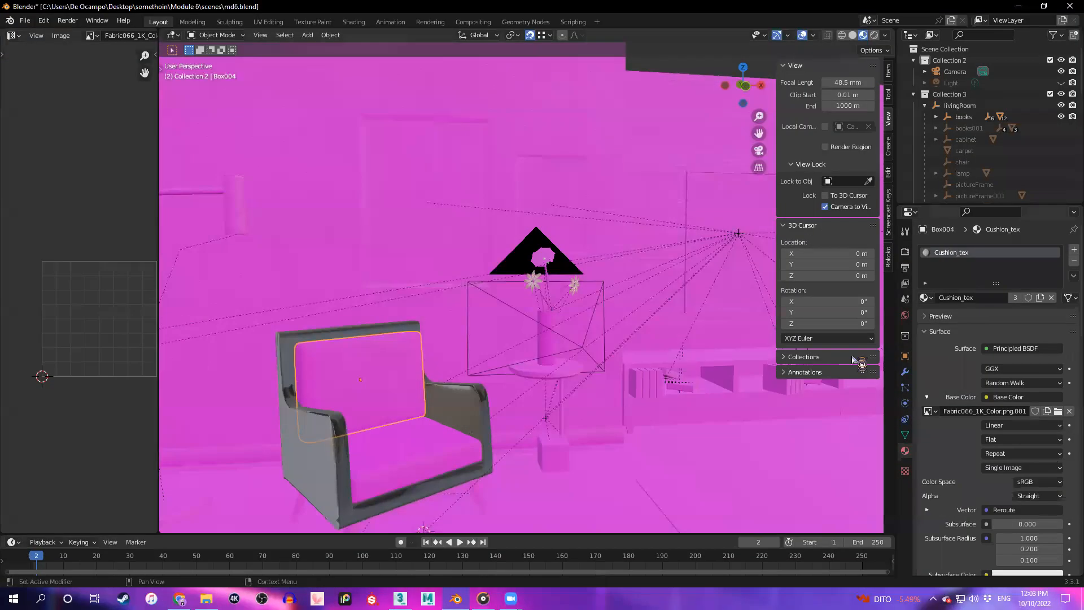
Relink the cushion's Base Color image to Fabric066_1K_Color.png in the fabric2 folder and inspect the armchair
left_click(1058, 411)
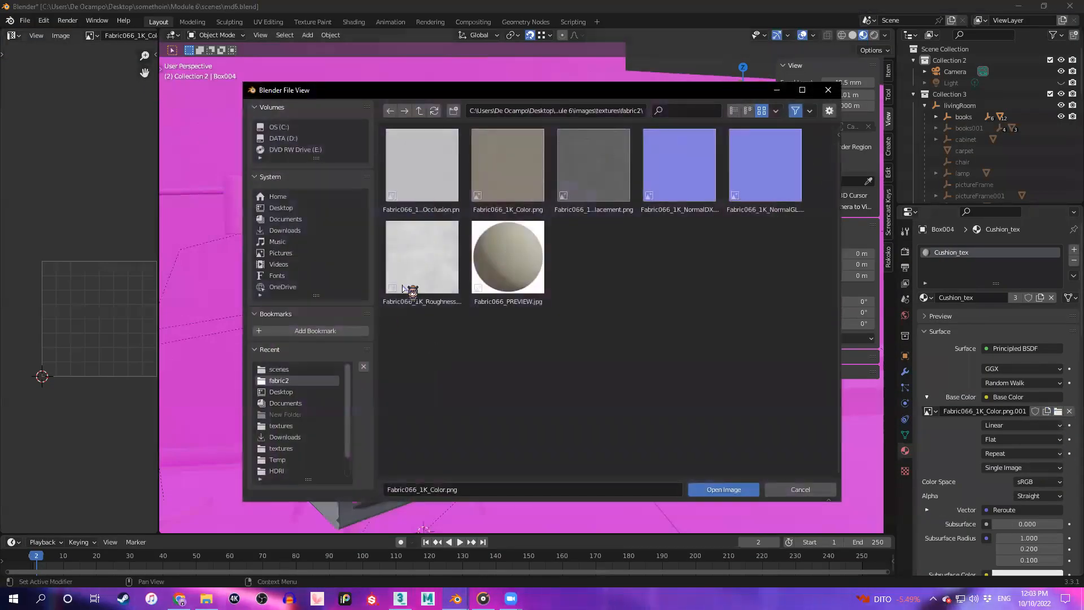
left_click(725, 490)
scroll(369, 369, "up", 2)
middle_click_drag(369, 373, 733, 377)
middle_click_drag(579, 312, 462, 342)
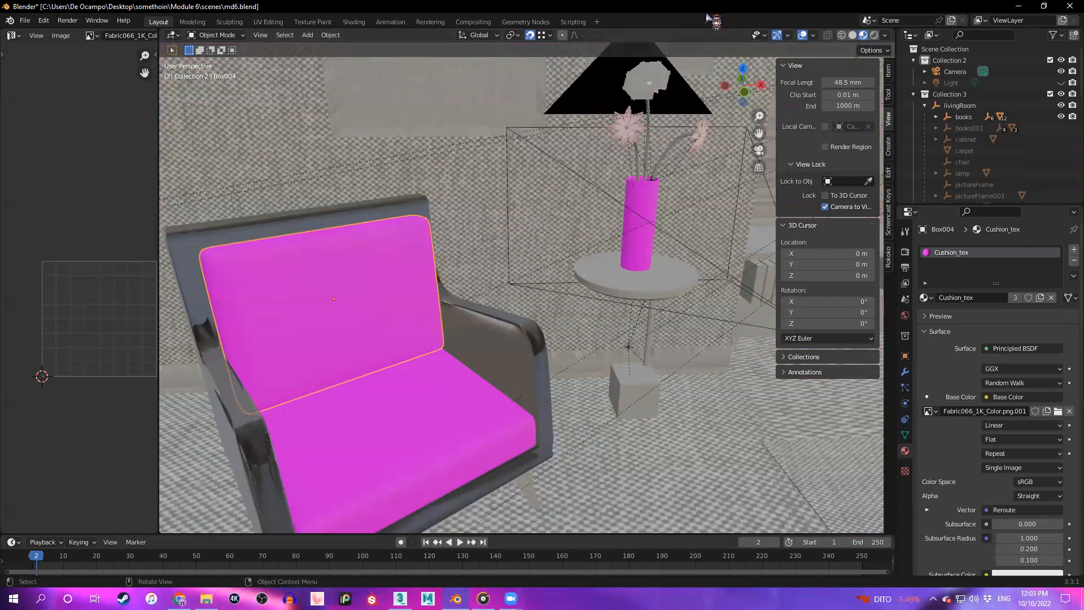
Check that Fabric066_1K_Color.png is in the fabric2 folder and bring the Blender window forward again
left_click_drag(707, 15, 691, 289)
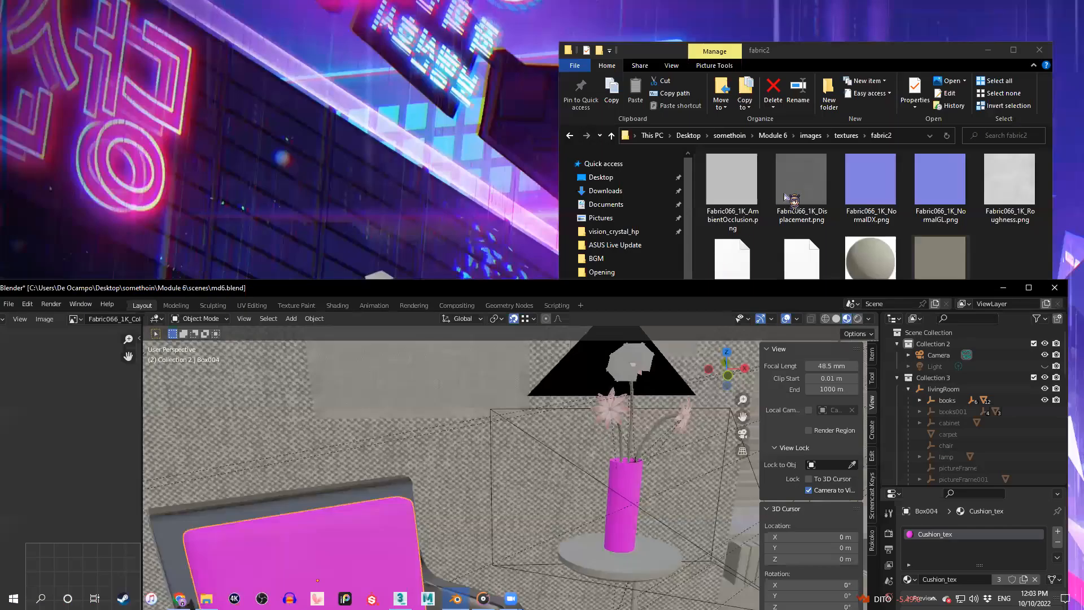
left_click(954, 259)
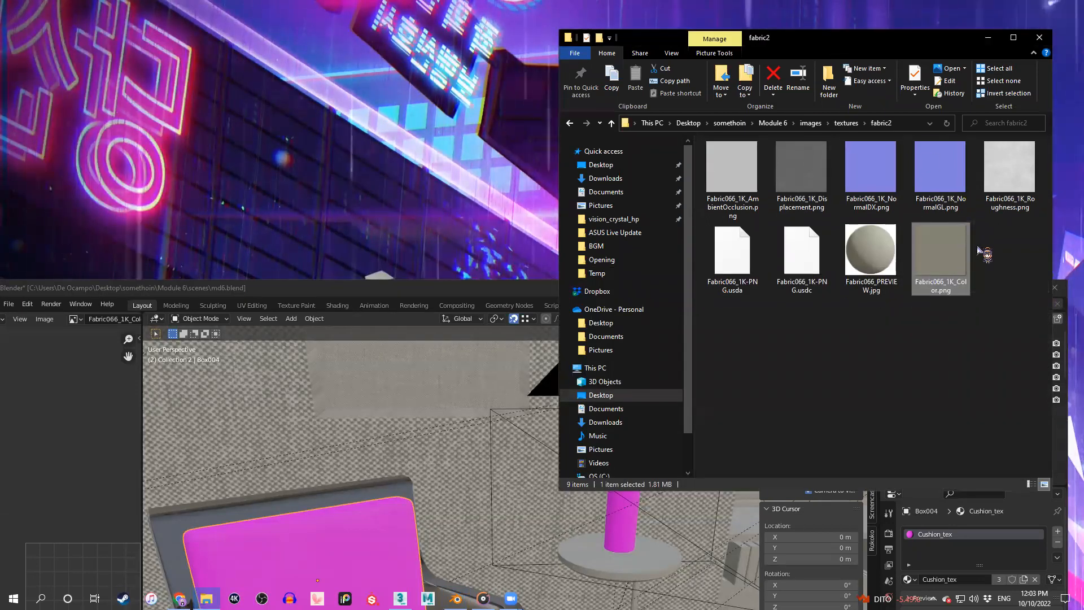
left_click(460, 294)
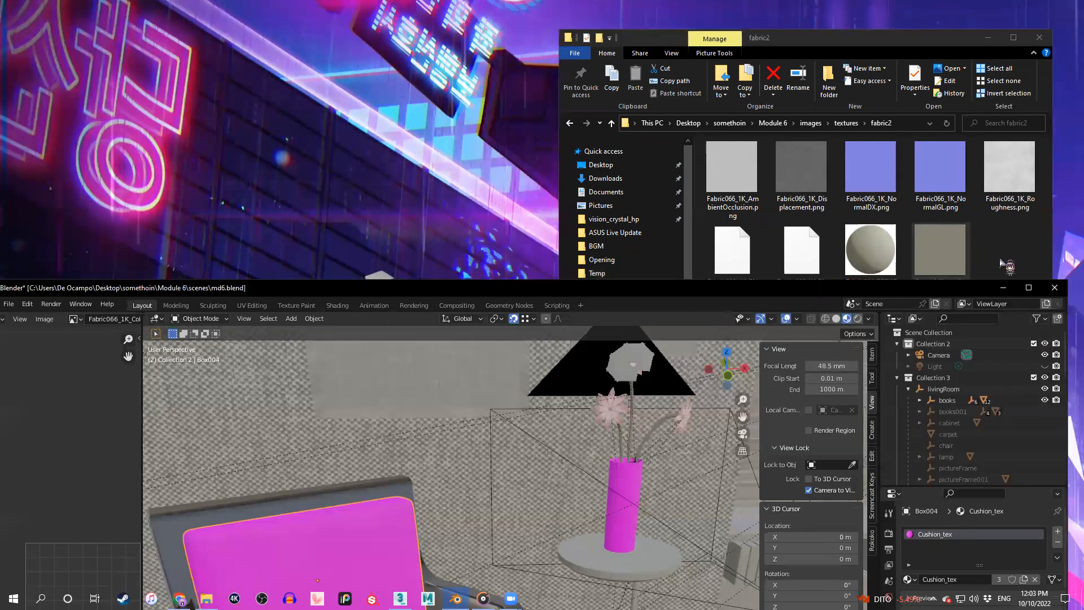
Maximize the Blender window, check the cushion's Base Color image in the fabric2 folder, and close the file browser without loading anything
left_click(1028, 287)
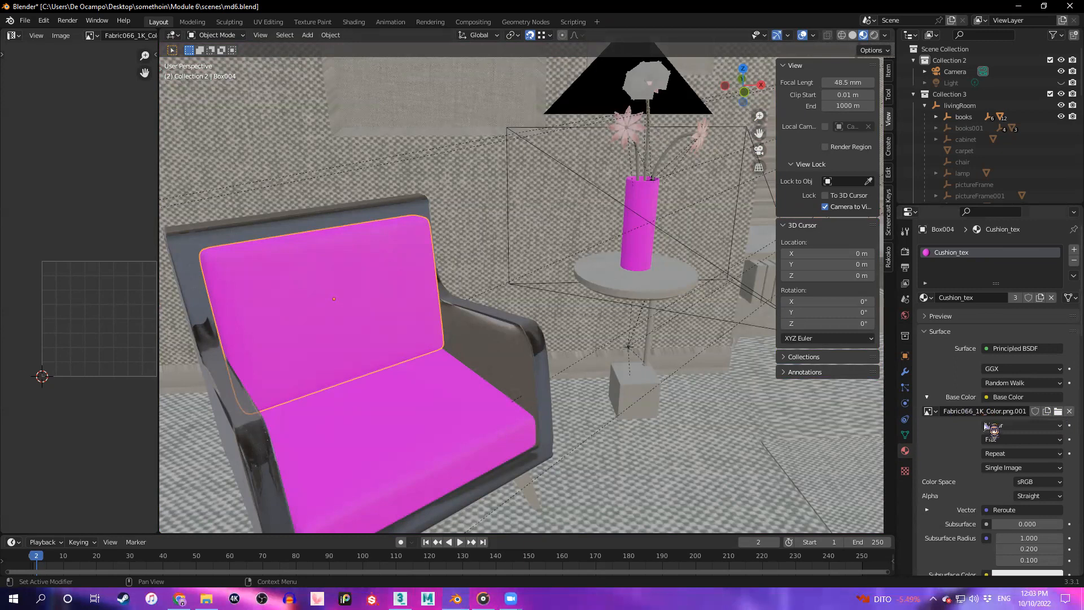
left_click(1058, 411)
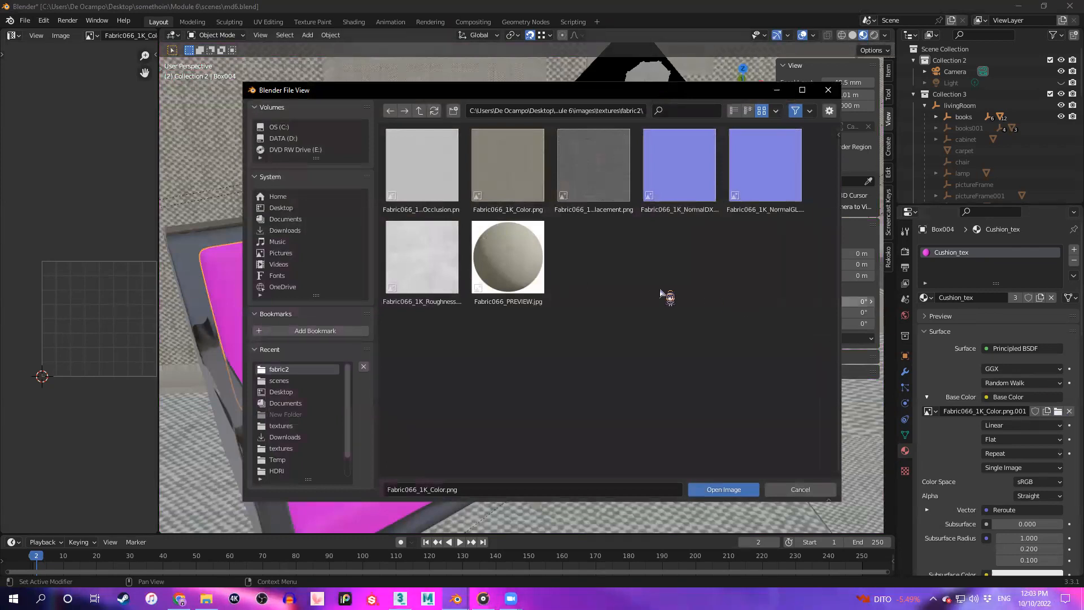
left_click(828, 90)
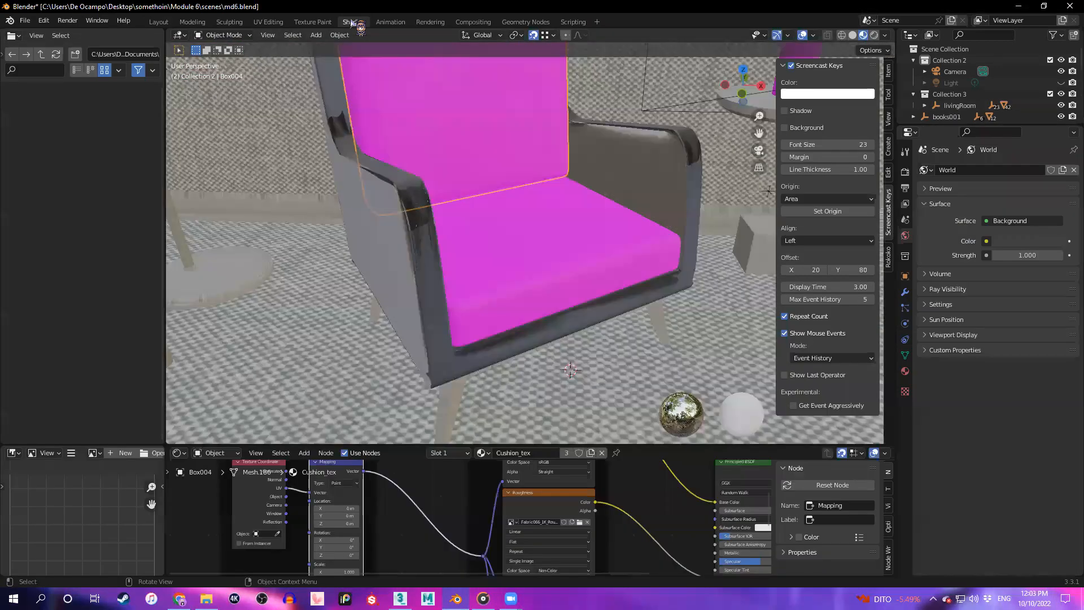
Switch to the Shading workspace and enlarge the node editor to show the Cushion_tex texture nodes
left_click(354, 22)
left_click_drag(544, 446, 544, 126)
scroll(593, 242, "up", 1)
scroll(593, 242, "up", 3)
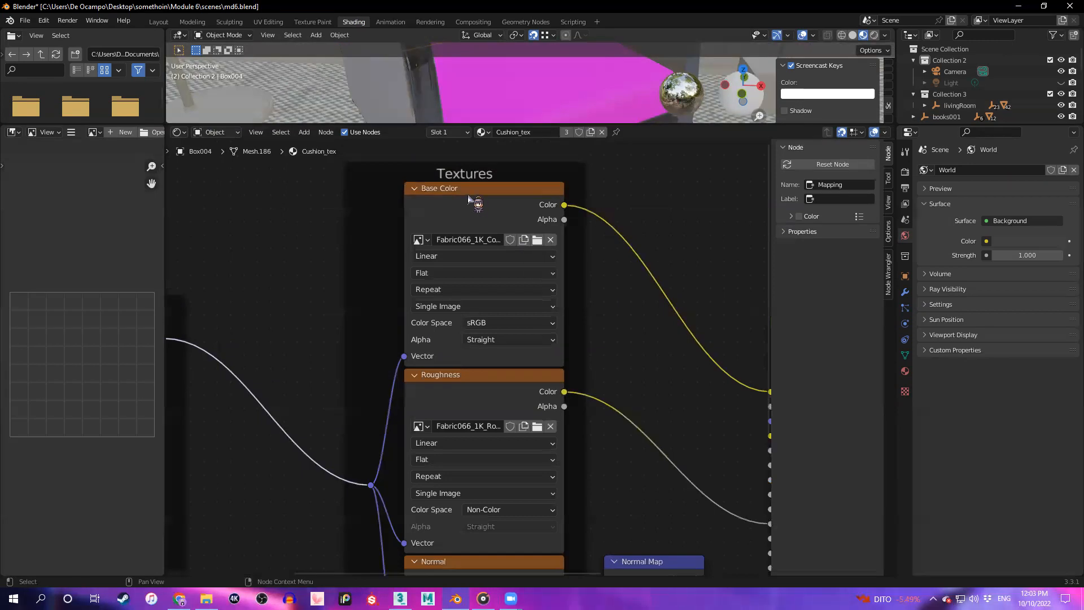
Browse fabric2 from the Base Color texture node, cancel without loading an image, and review the Cushion_tex node connections
left_click(538, 244)
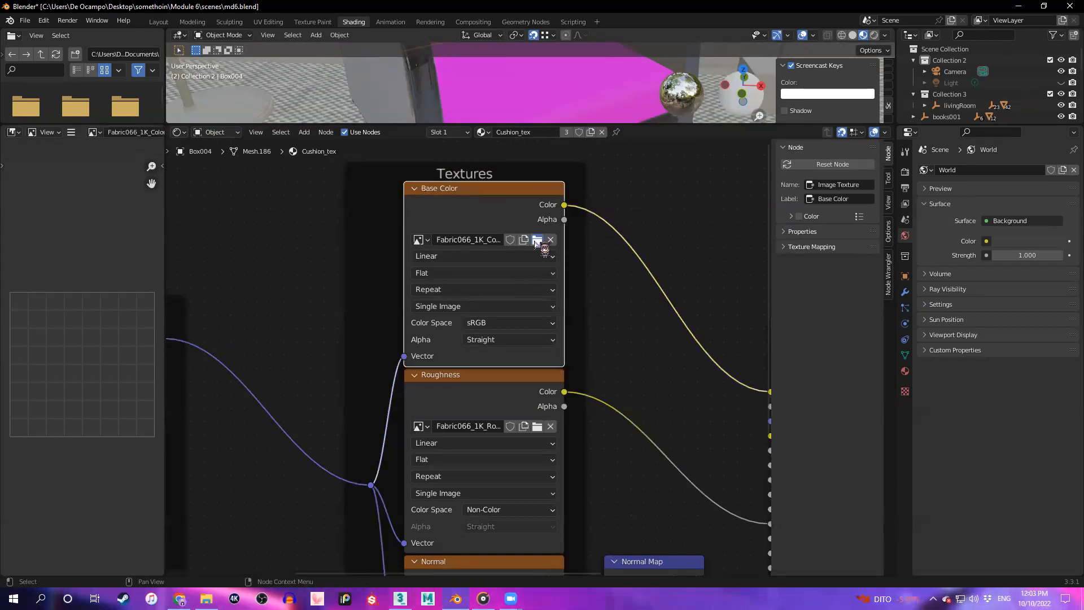
left_click(536, 241)
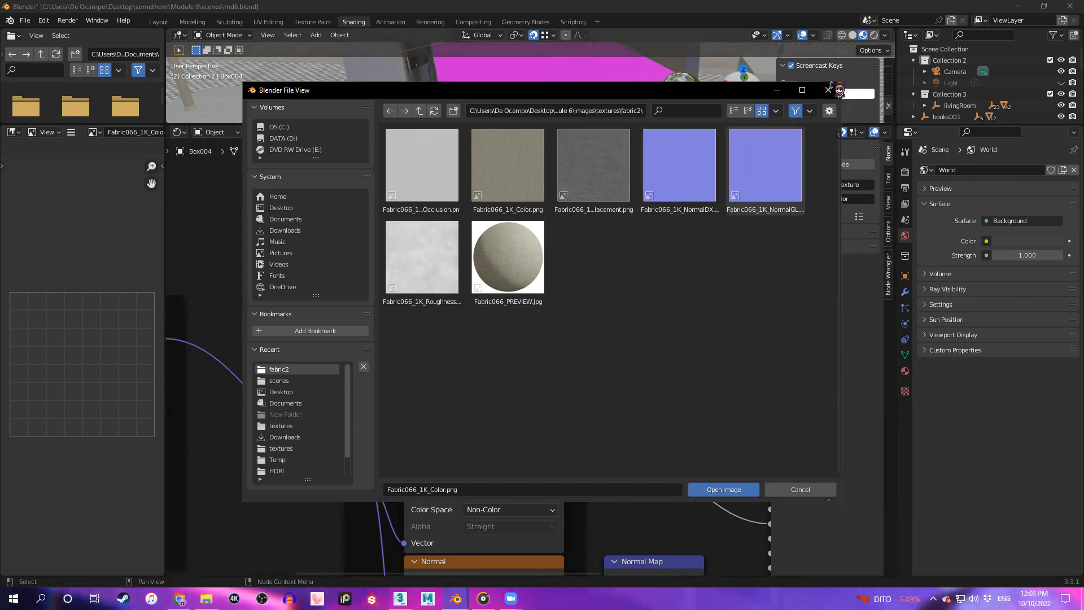
left_click(828, 90)
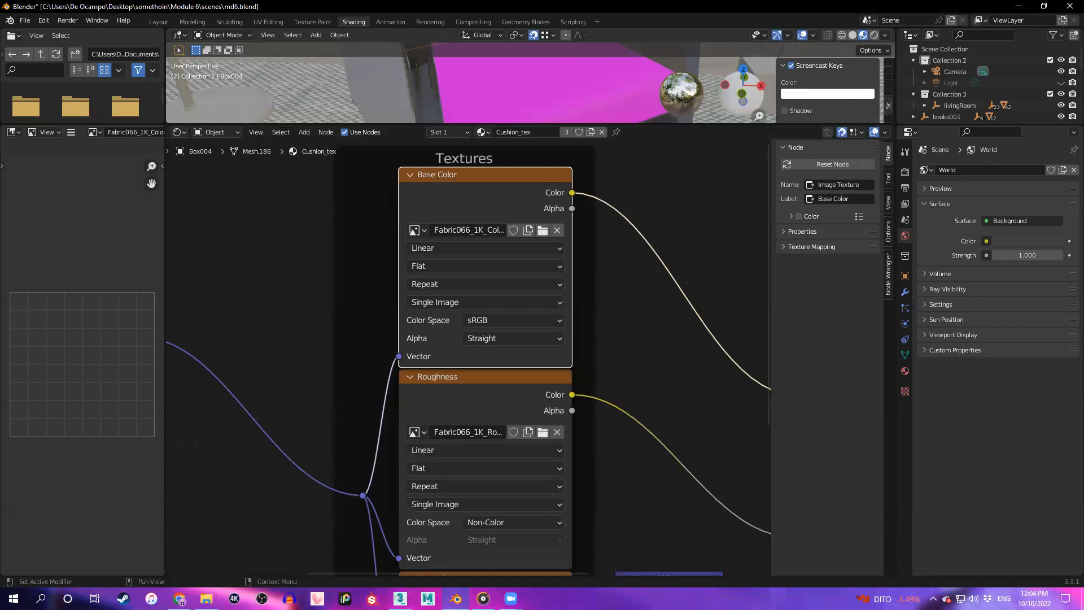
scroll(588, 339, "down", 3)
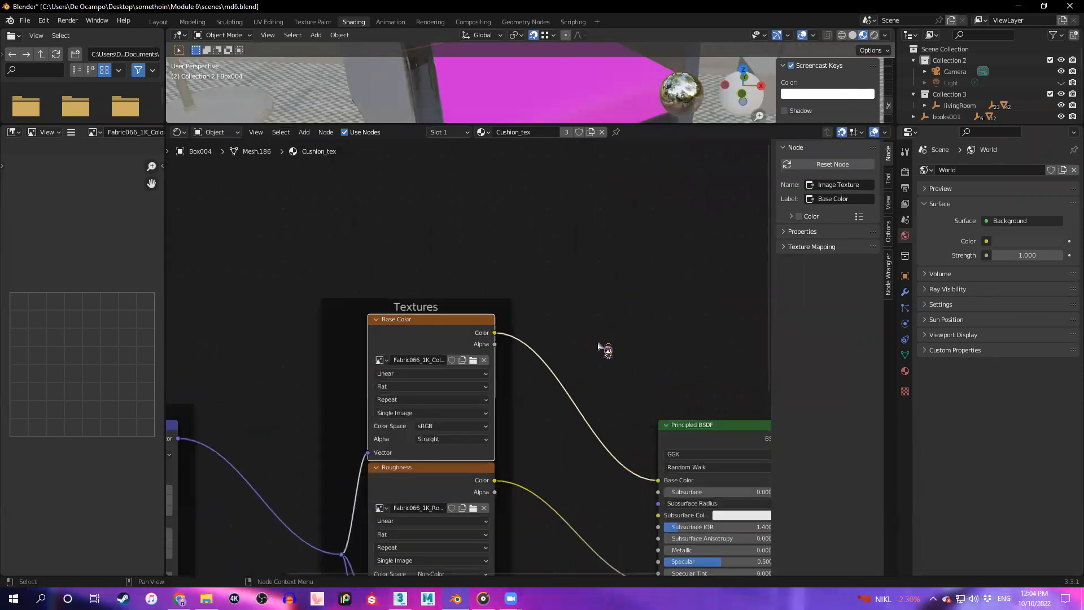
scroll(599, 345, "down", 3)
scroll(533, 338, "up", 2)
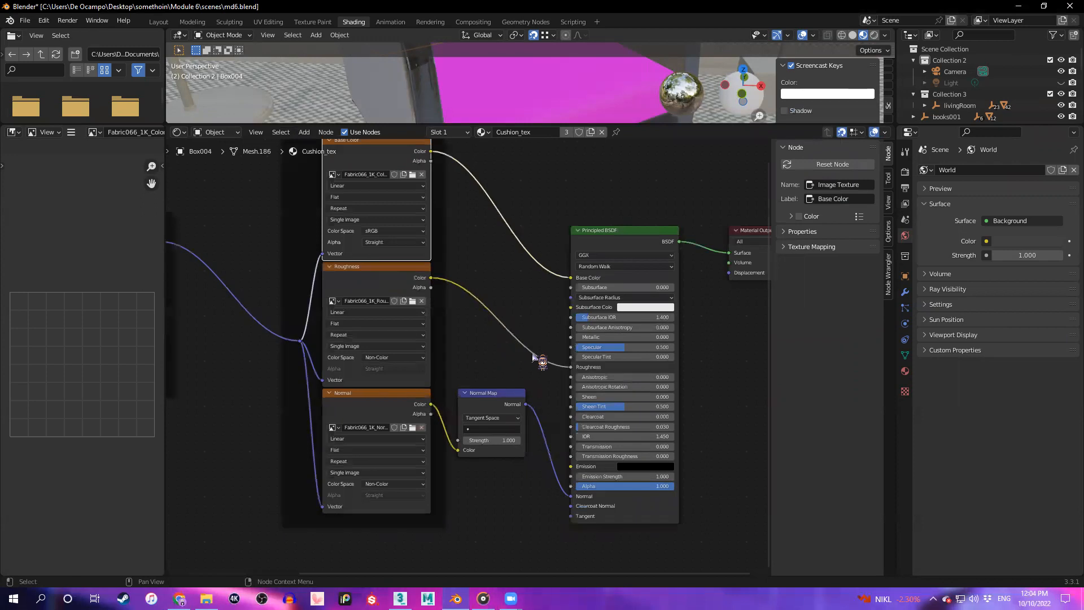
scroll(532, 356, "up", 2)
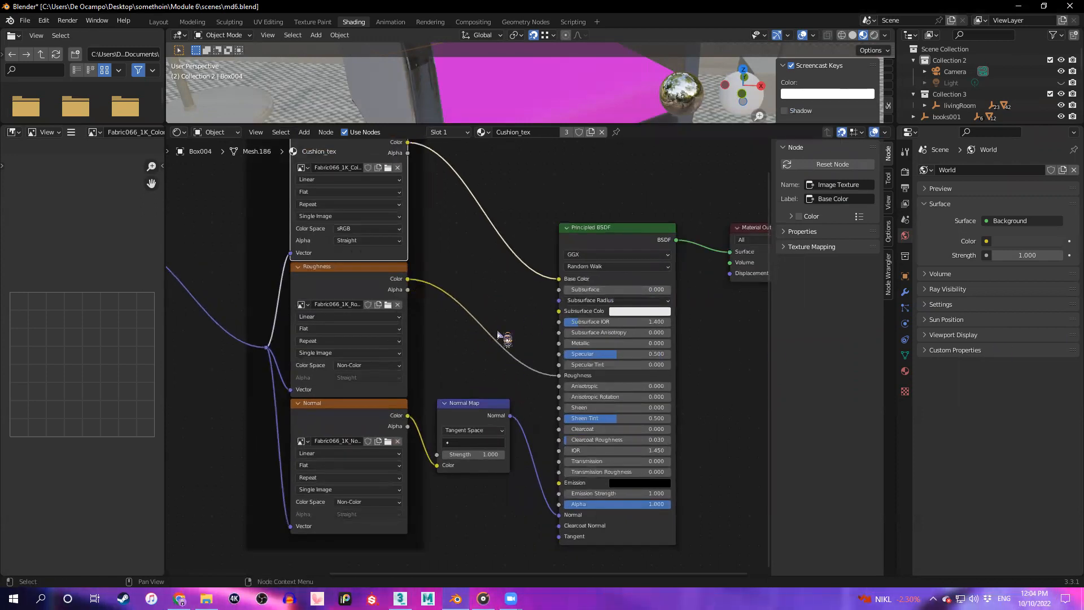
middle_click_drag(474, 275, 491, 311)
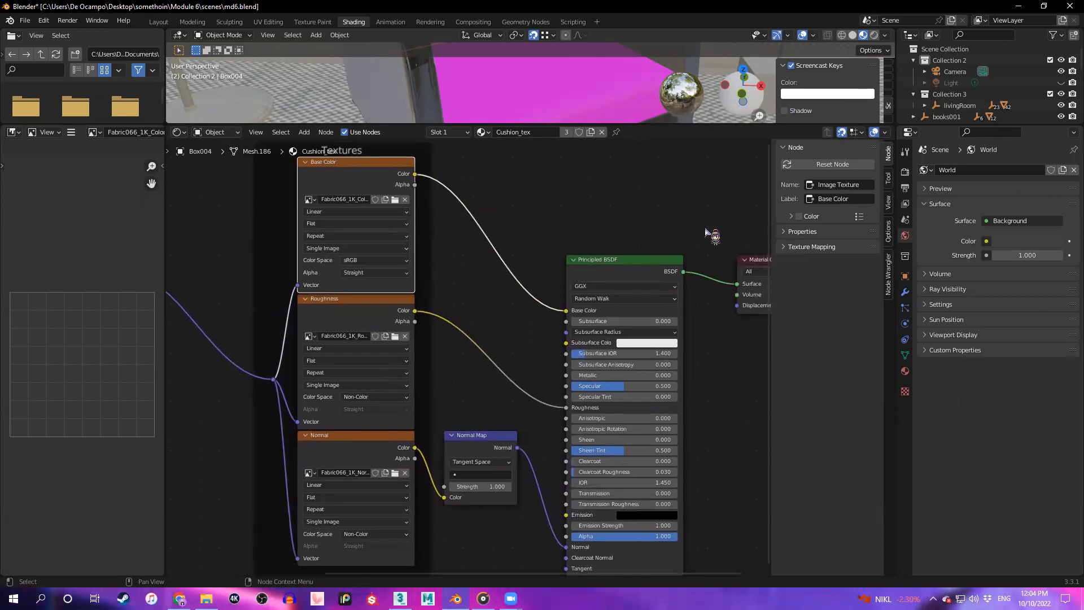
Show the Cycles render properties and examine the CPU and GPU Compute choices for the render device
left_click(905, 172)
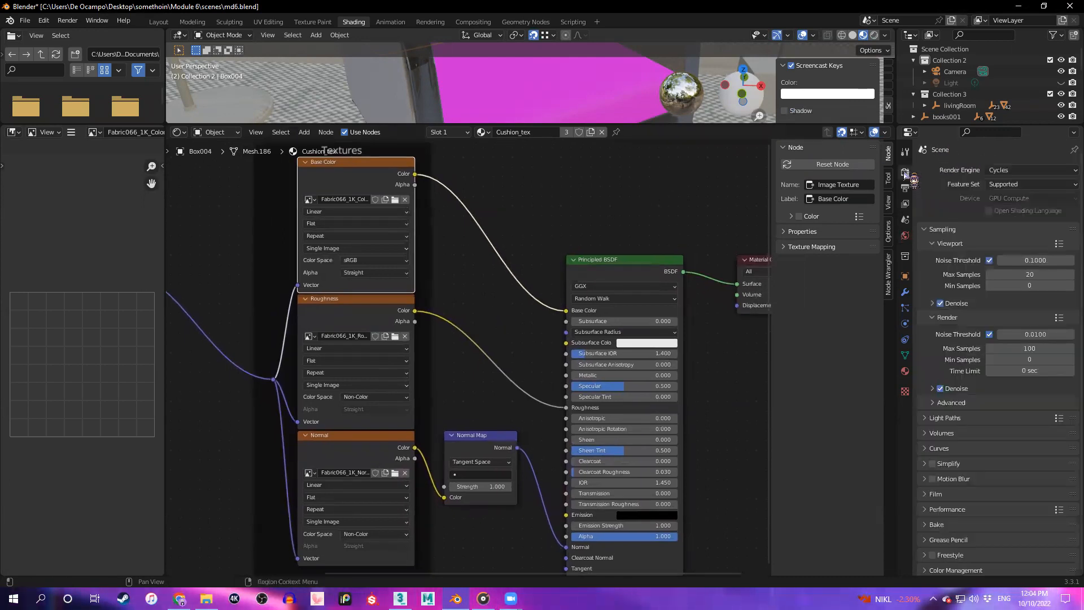
left_click(1035, 200)
left_click(1036, 200)
left_click(1037, 200)
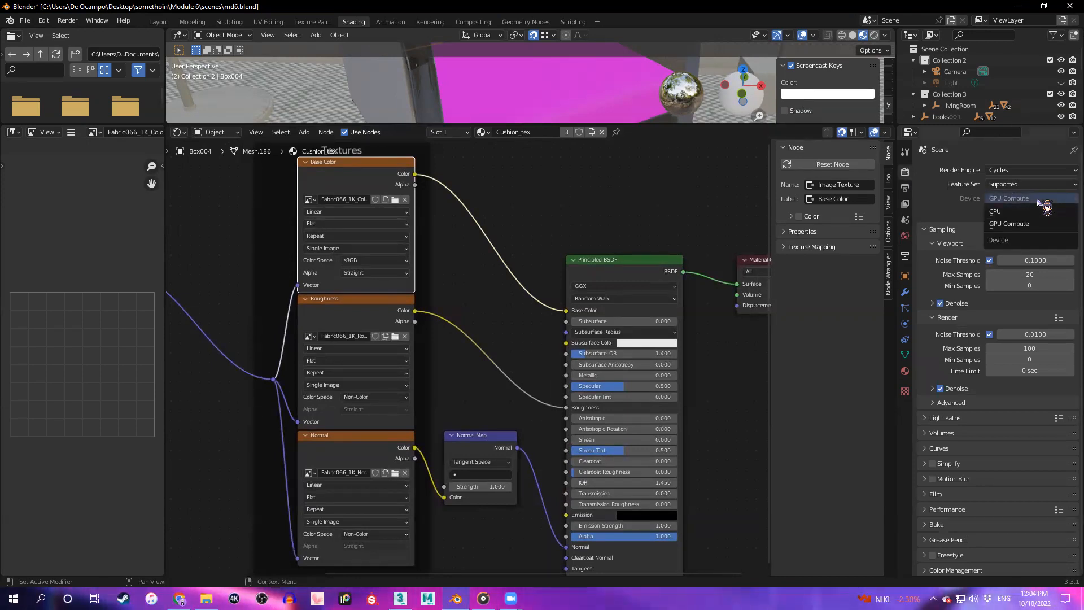
left_click(1038, 200)
left_click(1037, 199)
left_click(1037, 200)
left_click(1038, 200)
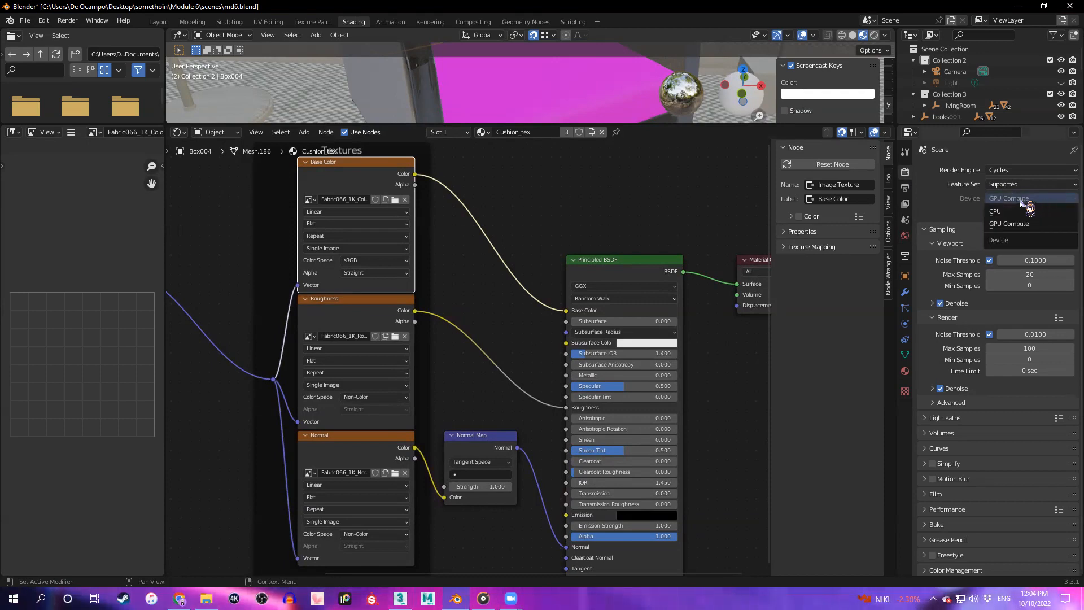
left_click(1020, 199)
left_click(1020, 200)
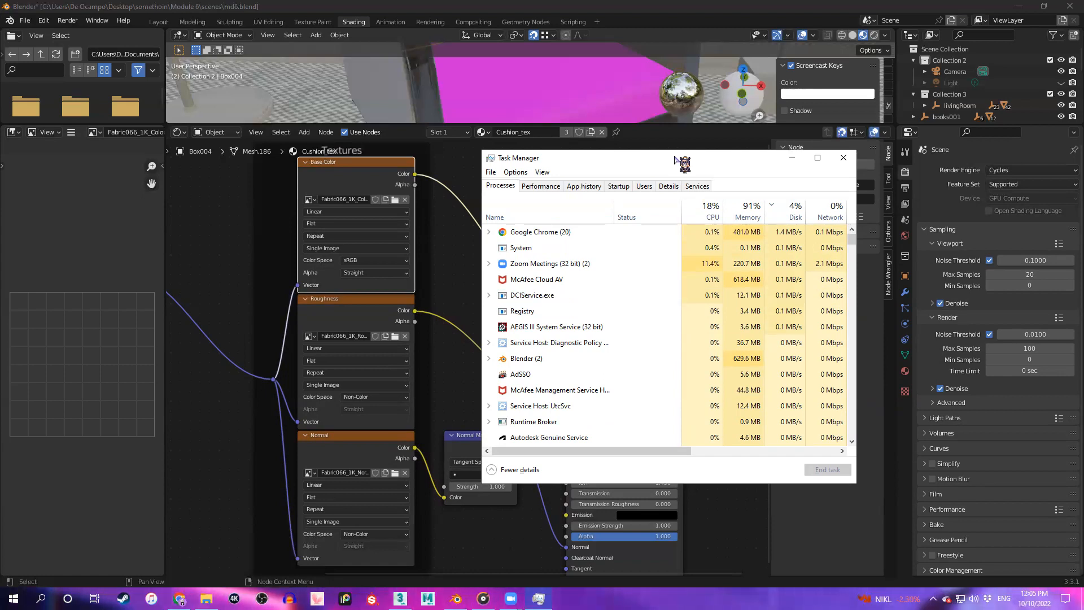
left_click(1033, 200)
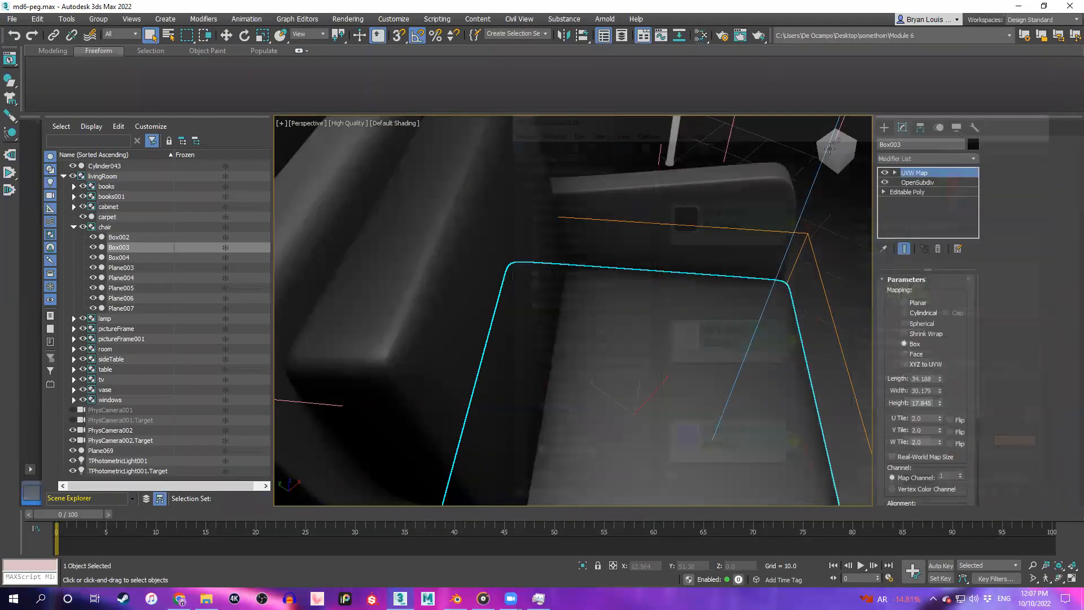
Open the Arnold Render Setup in 3ds Max, show its Sampling and Ray Depth settings, and move the dialog aside
middle_click_drag(618, 242, 619, 300, "alt")
middle_click_drag(596, 363, 551, 337, "alt")
key("8")
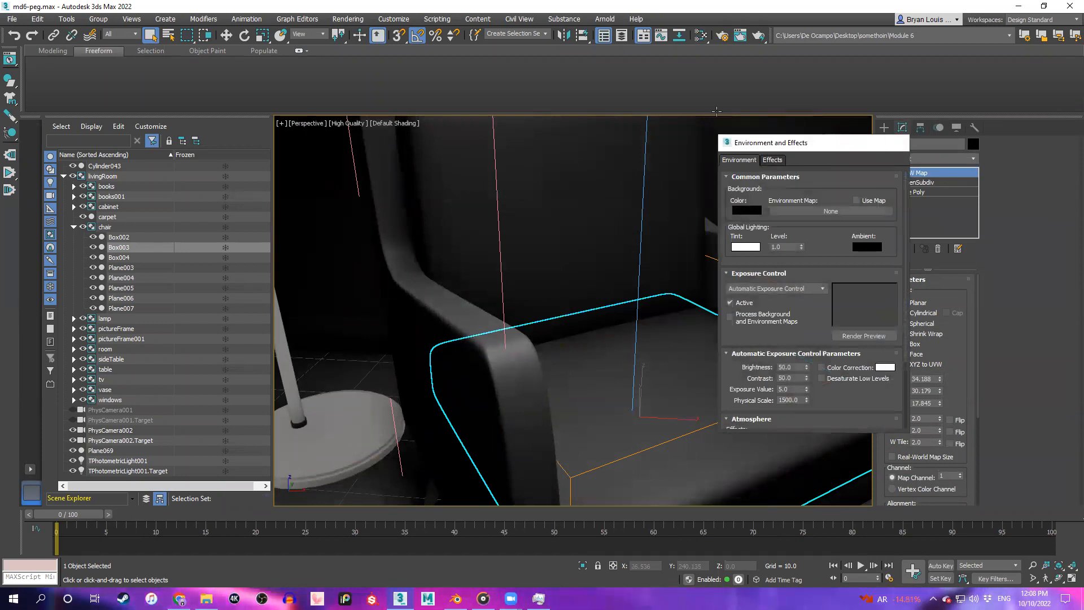
key("8")
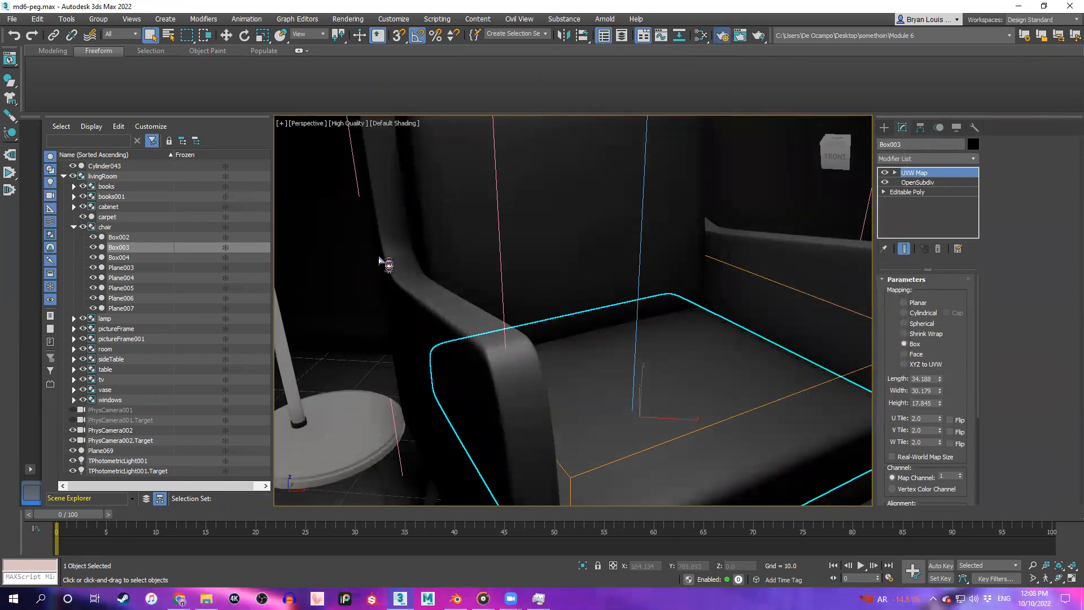
key("F10")
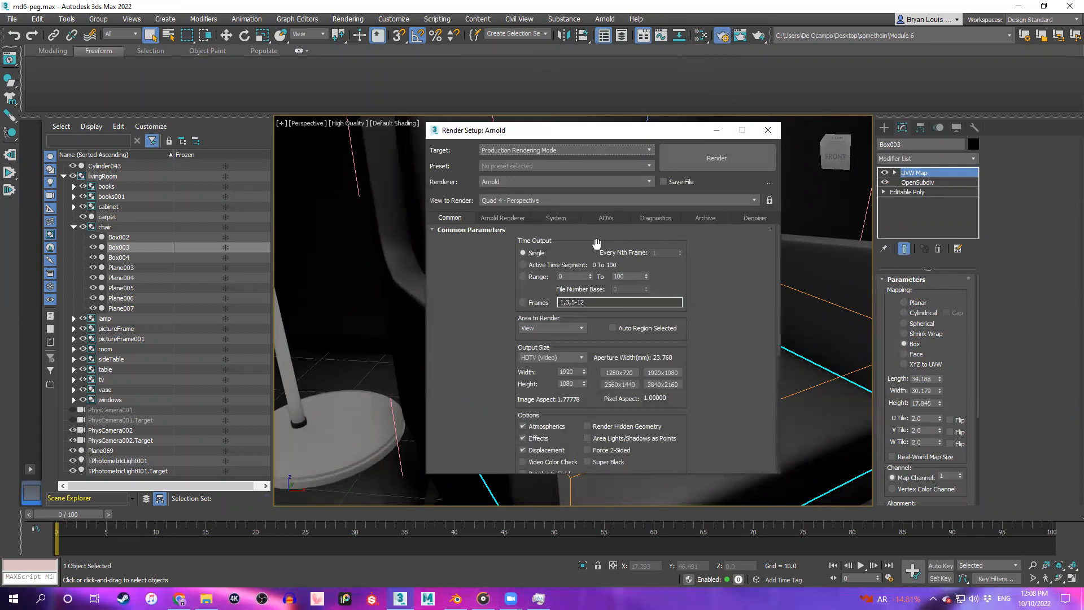
left_click(502, 218)
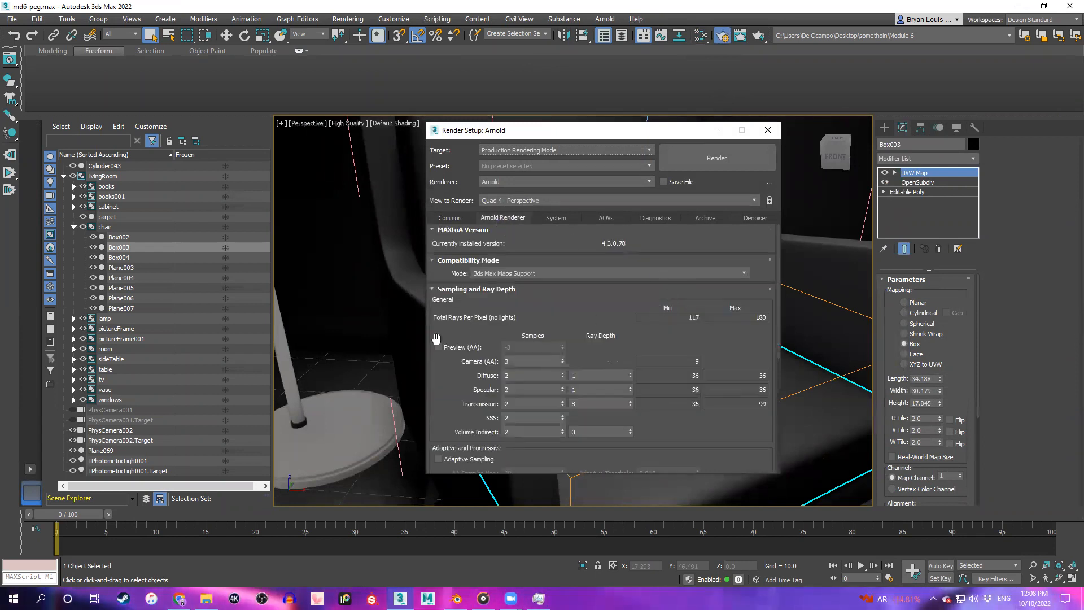
scroll(520, 329, "down", 2)
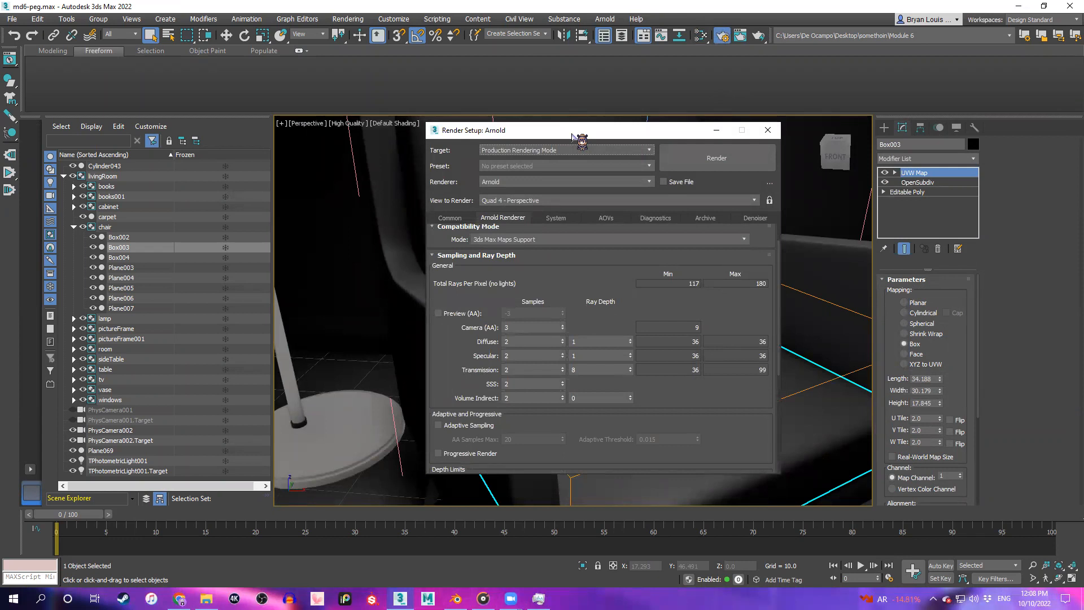
left_click_drag(573, 137, 190, 146)
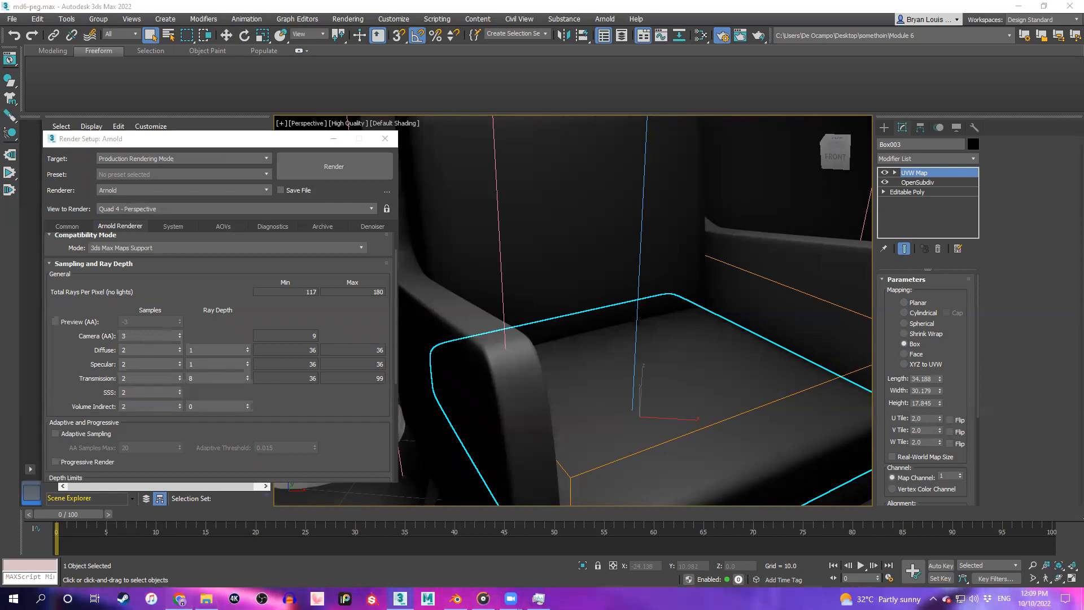
Switch to the Module 6 presentation in Google Slides and show slide 27 with the armchair render
key("alt+Tab")
scroll(67, 473, "down", 4)
left_click(67, 477)
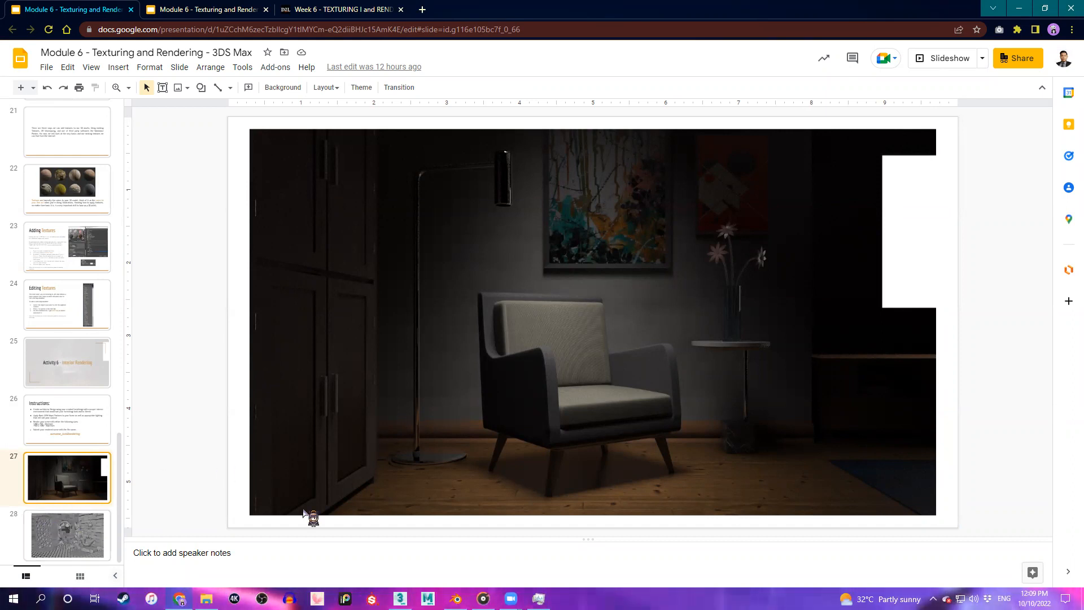
mouse_move(456, 599)
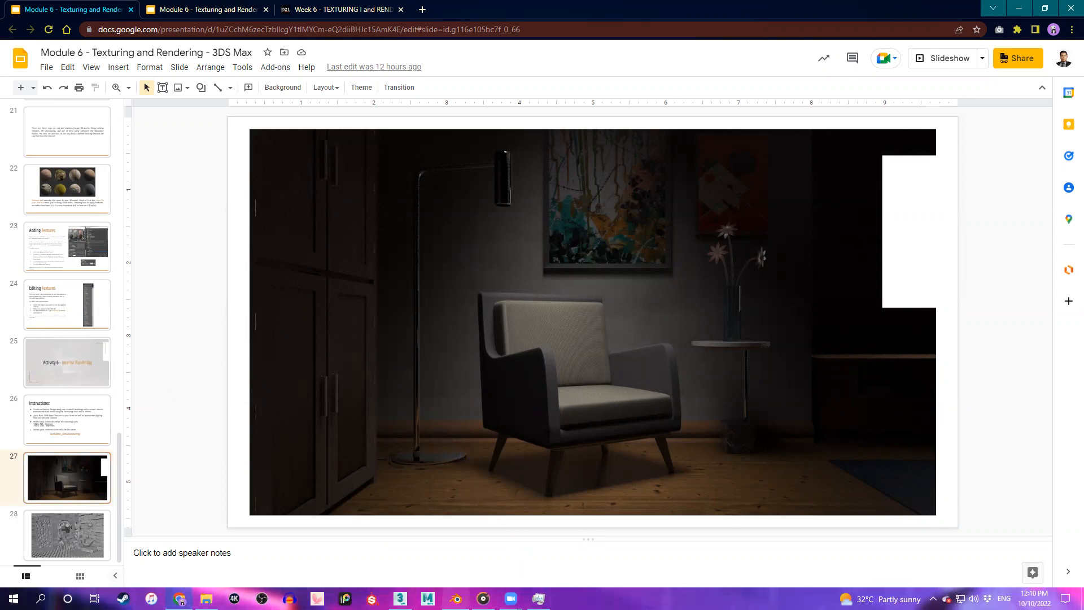
mouse_move(455, 599)
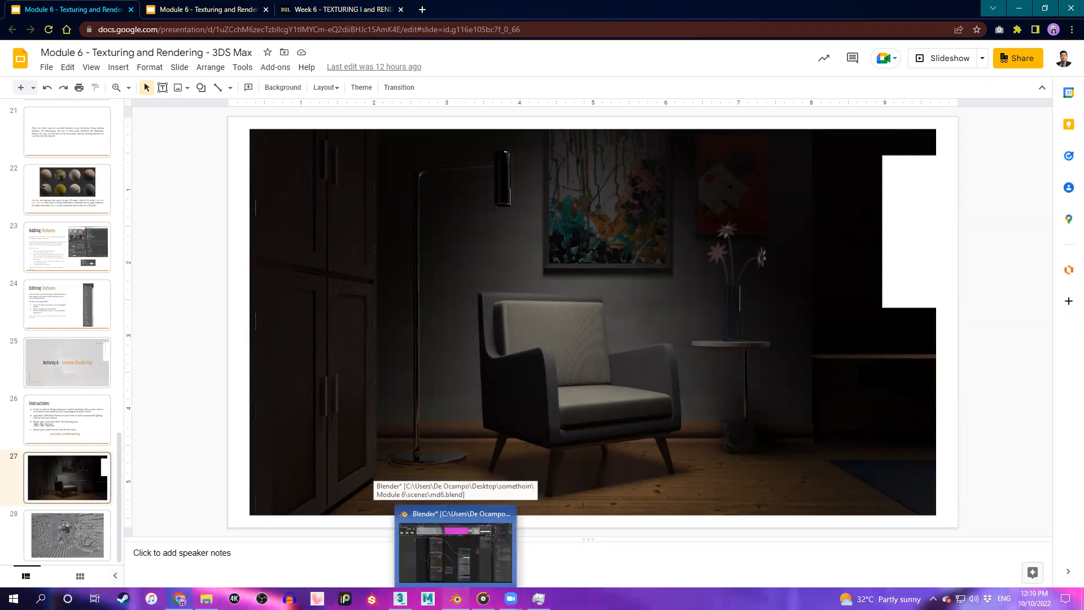
Return to 3ds Max, place Task Manager beside the Render Setup dialog, and review running processes and hidden background apps
left_click(399, 598)
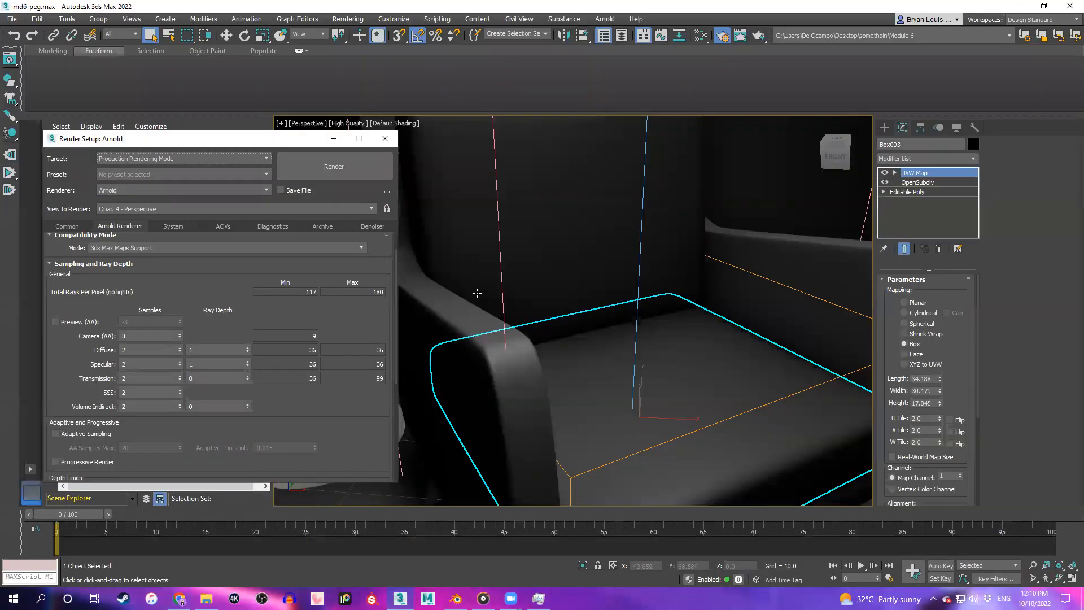
mouse_move(180, 598)
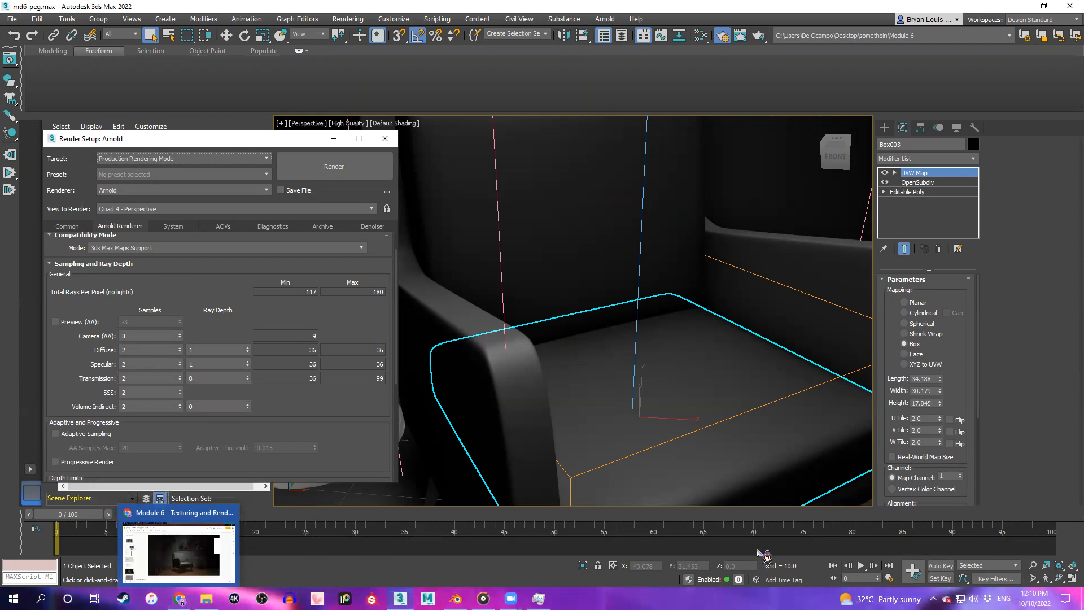
left_click(538, 599)
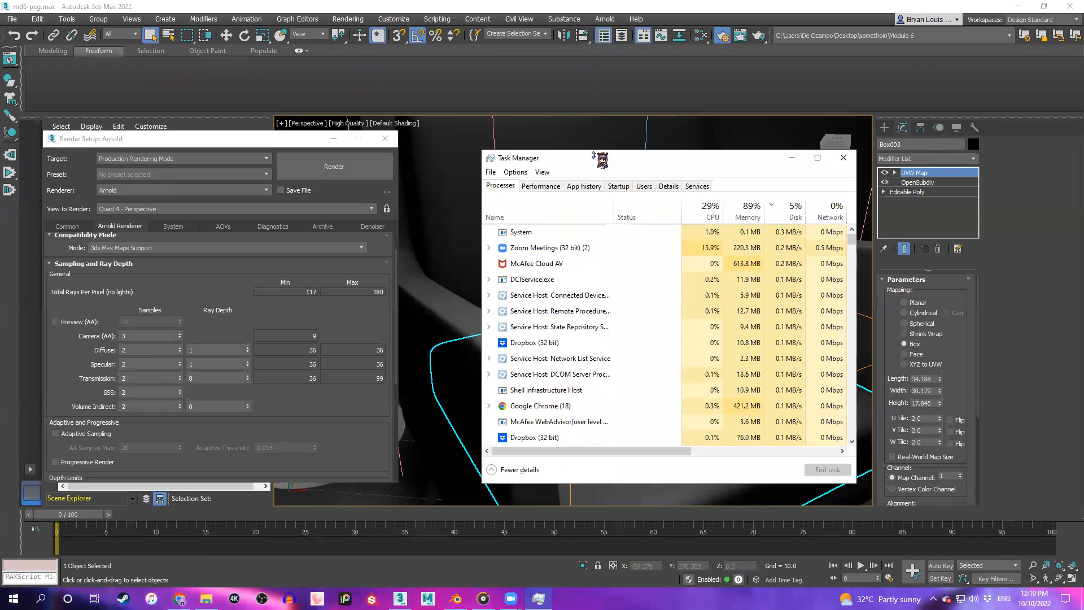
left_click_drag(593, 152, 554, 133)
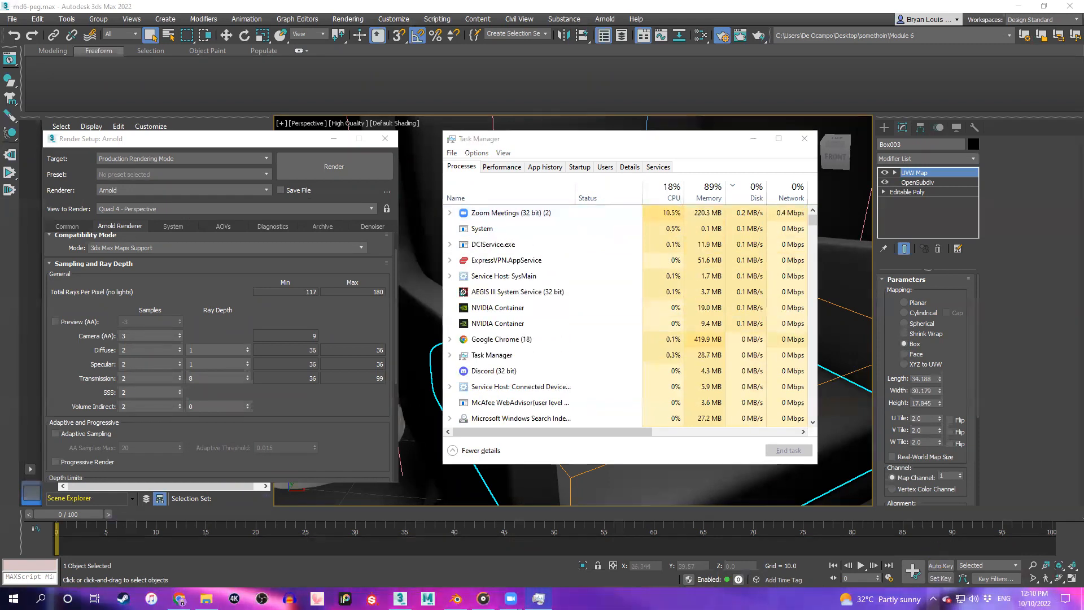
left_click(932, 598)
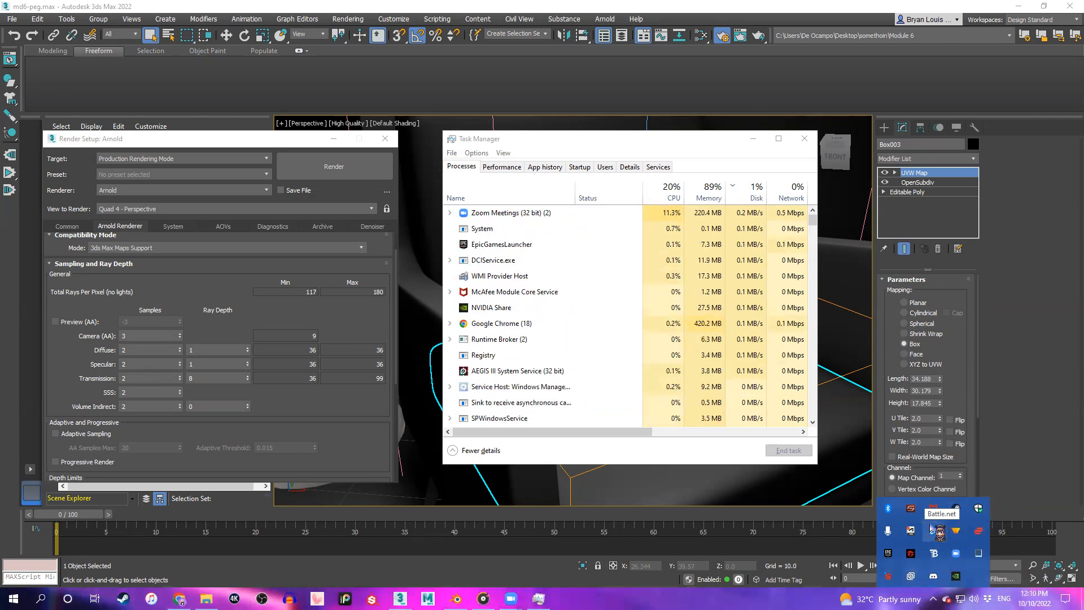
left_click_drag(932, 529, 889, 551)
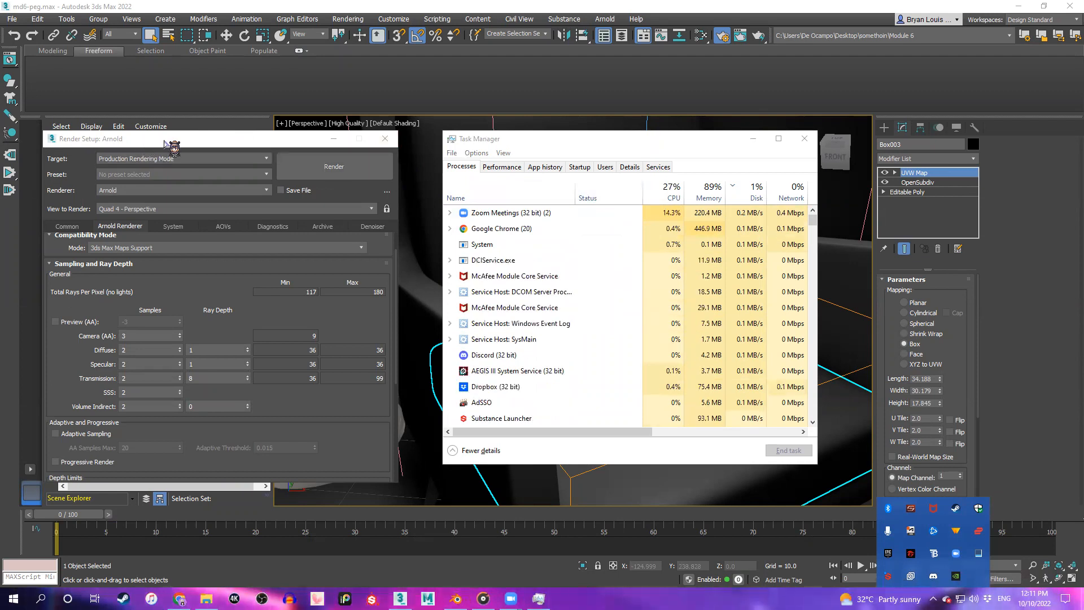
Close the Render Setup dialog and open the Arnold RenderView
left_click(165, 141)
left_click_drag(165, 140, 186, 142)
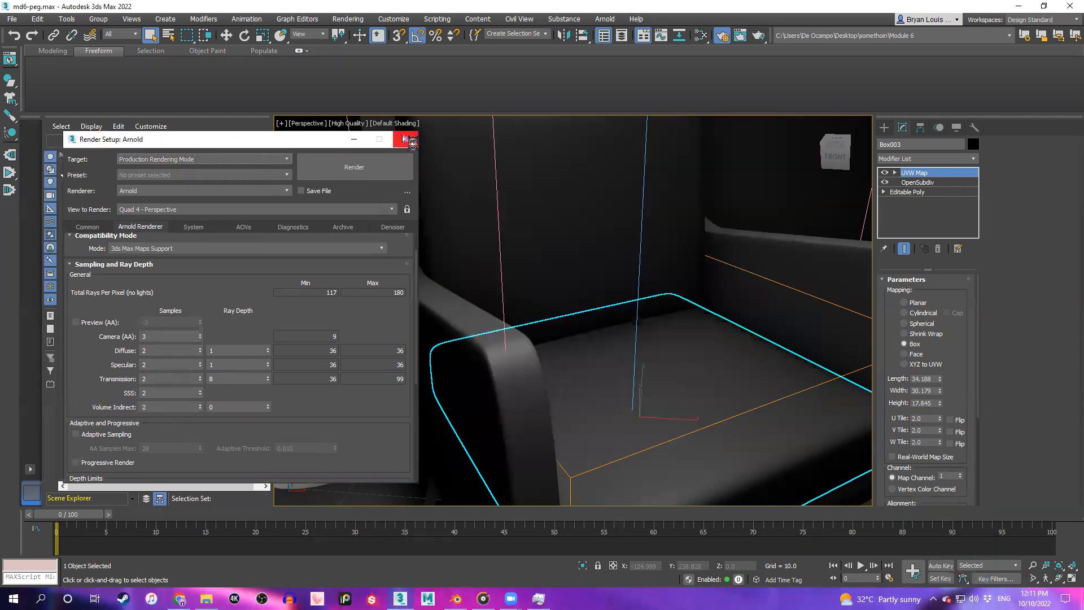
left_click(411, 140)
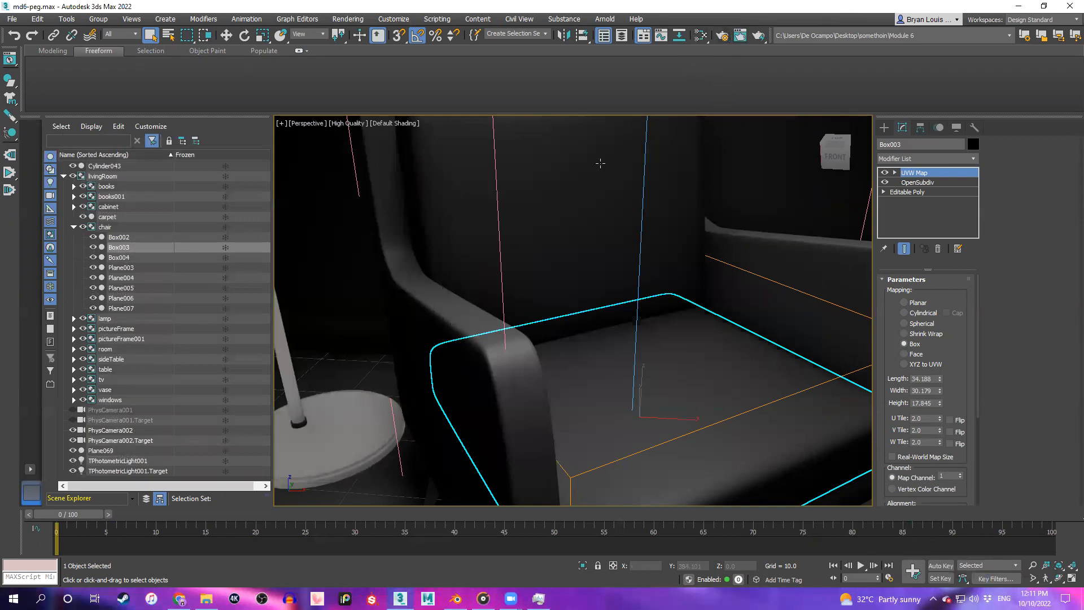
left_click(605, 19)
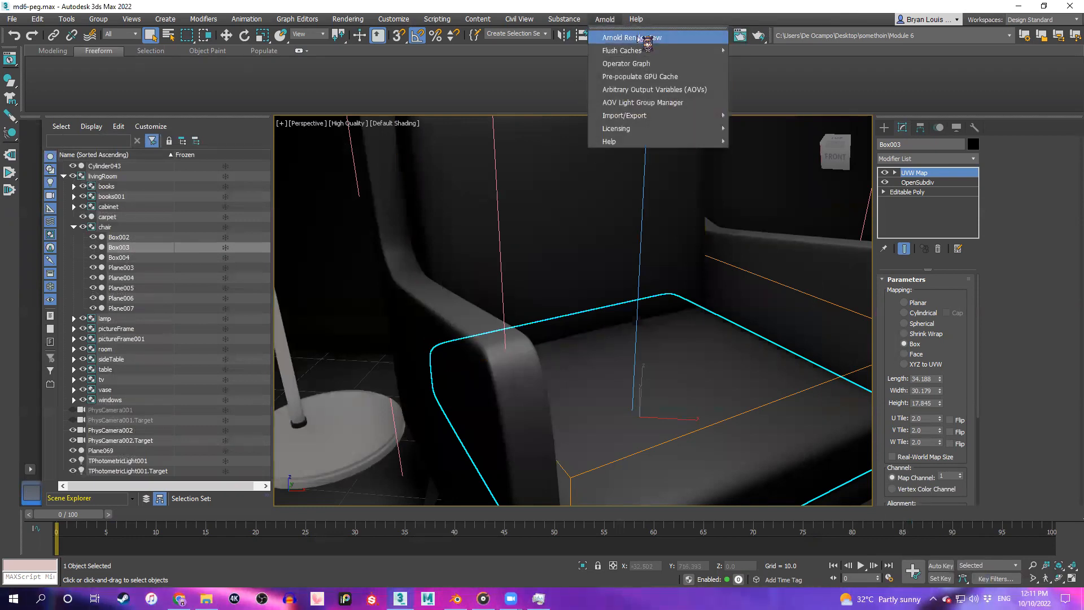
left_click(644, 38)
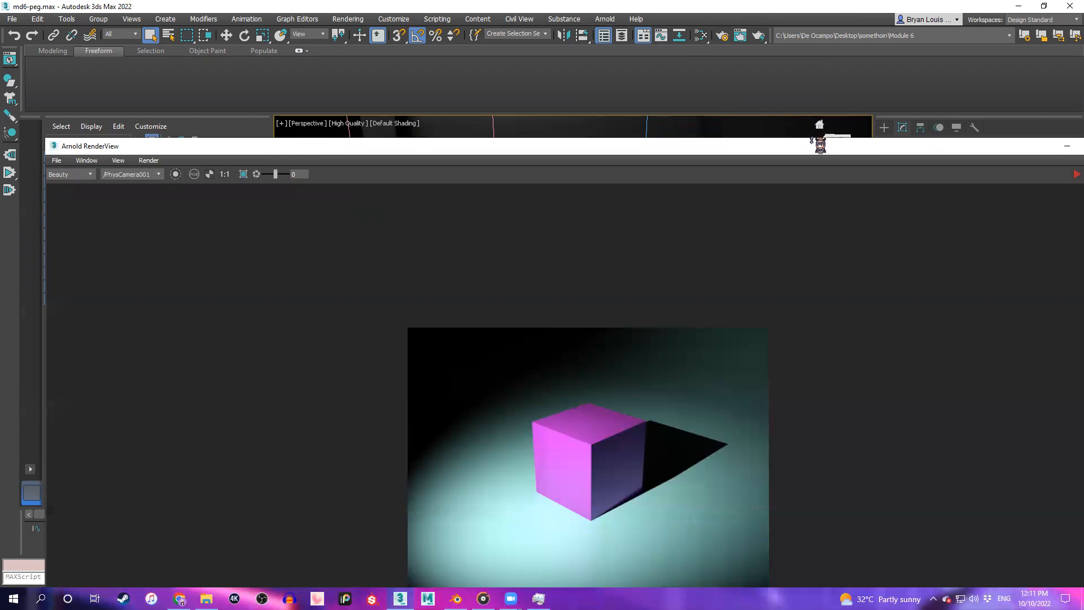
Reopen the Arnold RenderView and maximize its window
left_click_drag(813, 148, 736, 64)
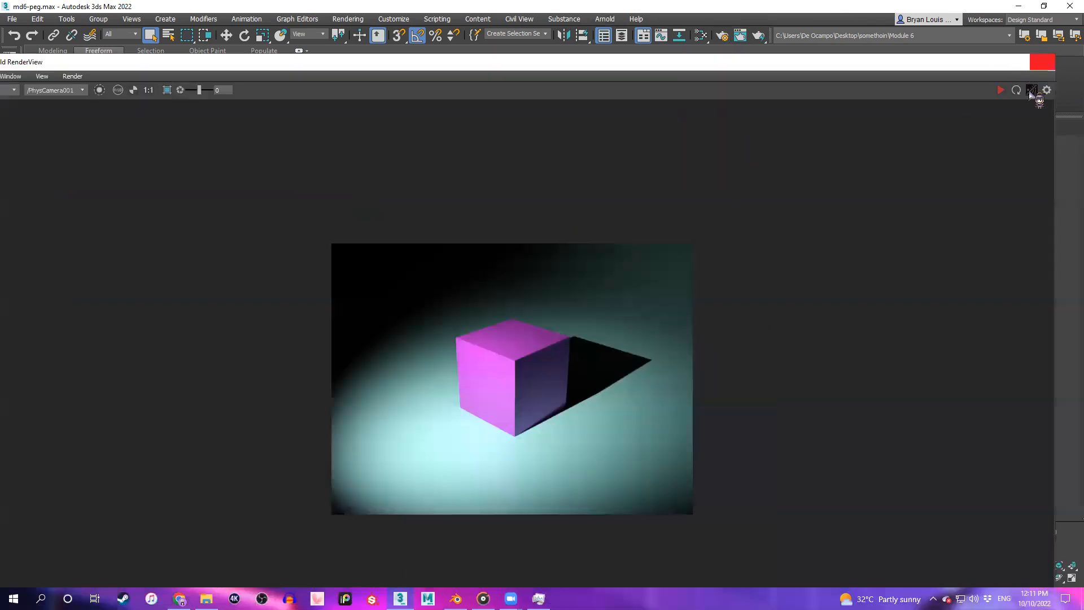
left_click(1042, 61)
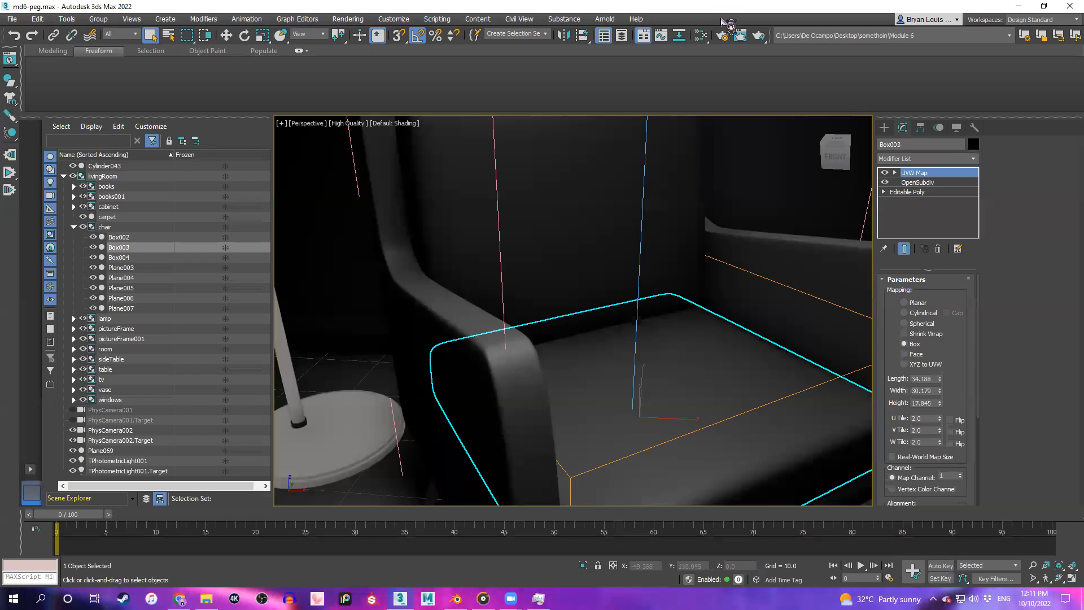
left_click(604, 19)
left_click(638, 38)
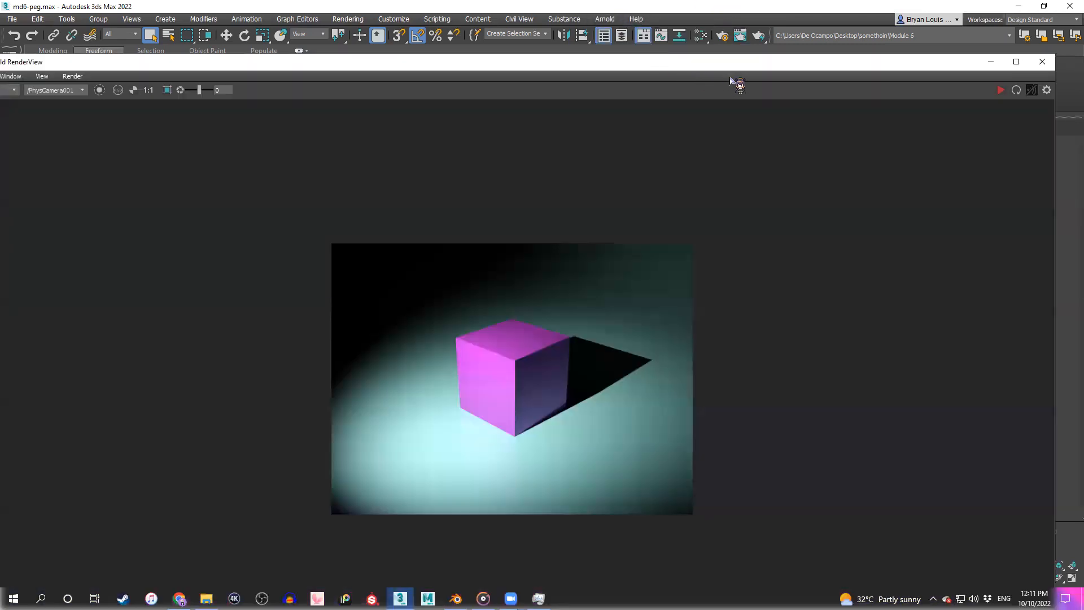
left_click(1016, 62)
Render the PhysCamera001 view, continuing past the missing map files and closing the Arnold render message window whenever it opens
left_click(1031, 32)
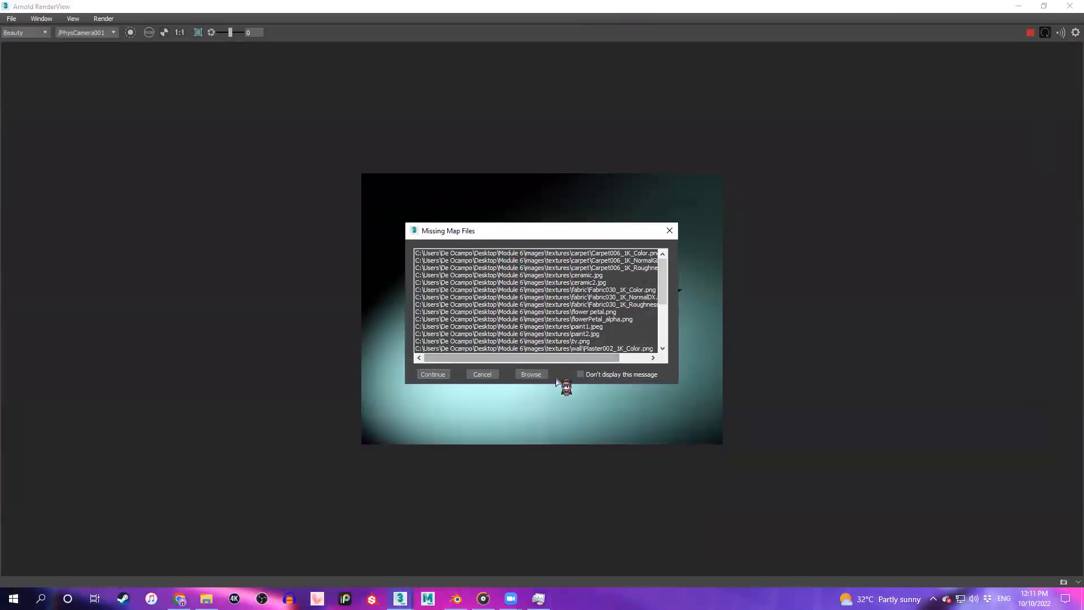
left_click(433, 374)
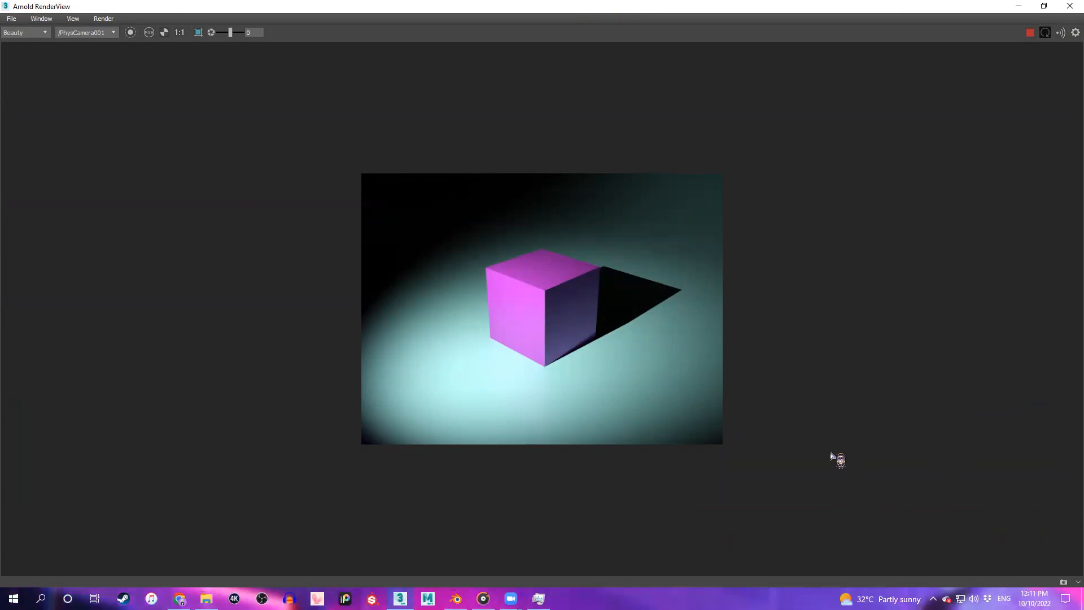
left_click(1031, 33)
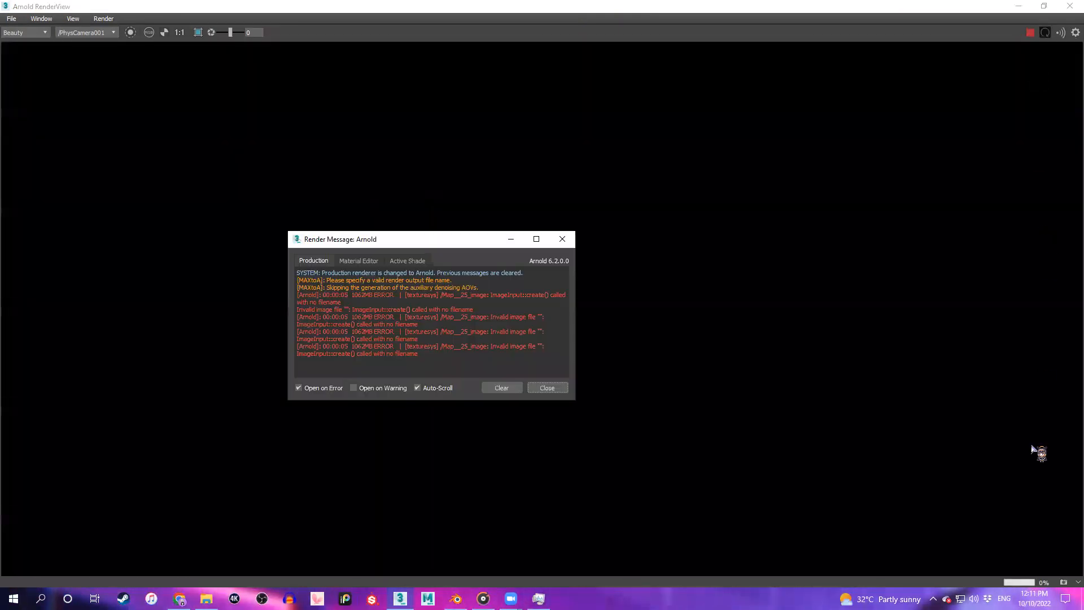
left_click(562, 239)
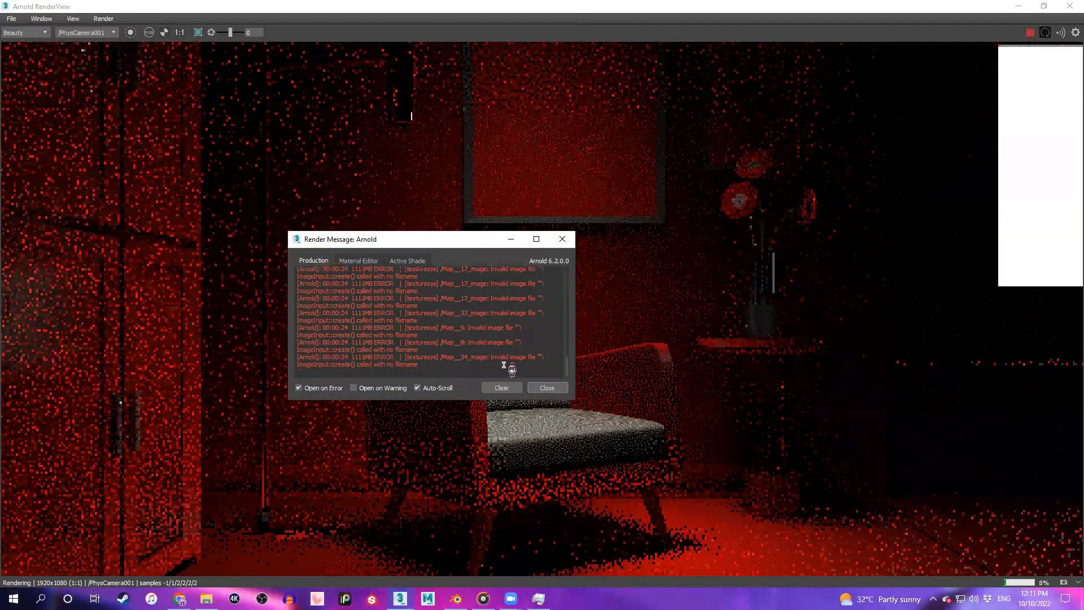
left_click(547, 387)
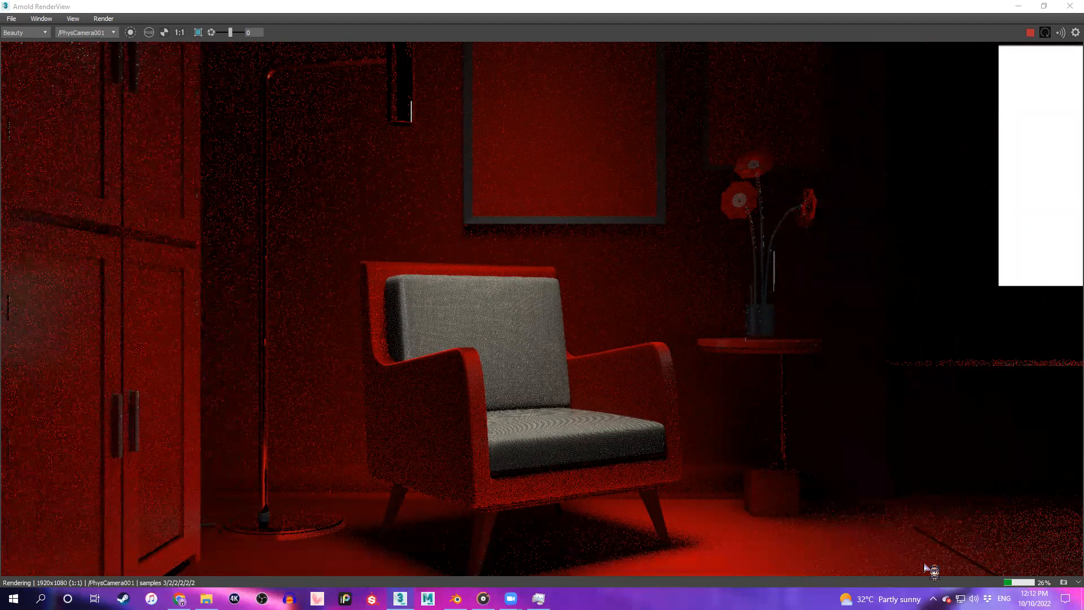
Switch to the Module 6 presentation in Google Slides and show the armchair reference render on slide 27
key("alt+Tab")
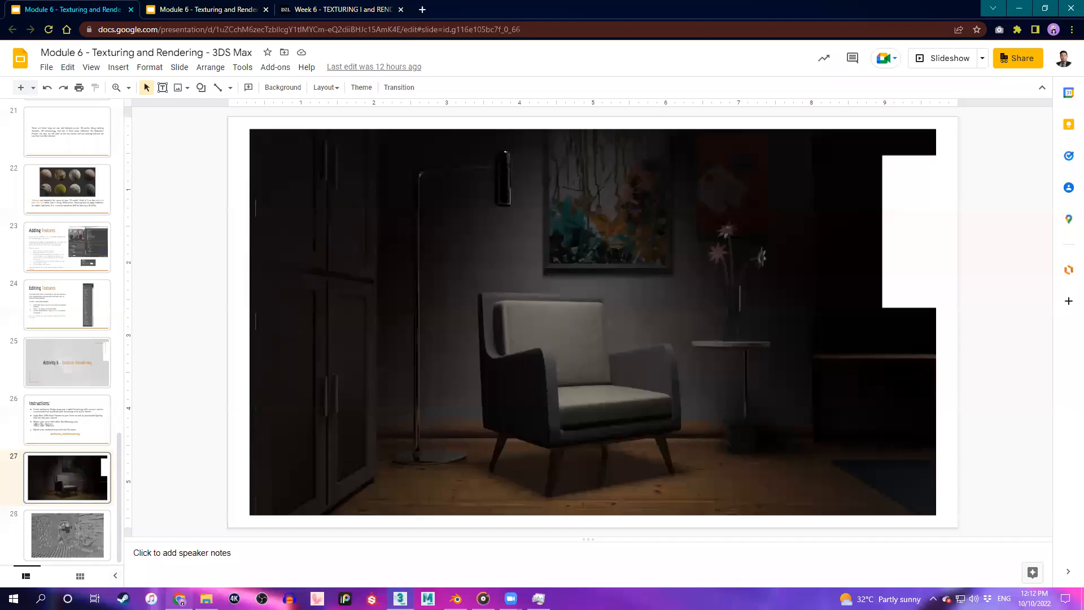
left_click(61, 430)
left_click(69, 484)
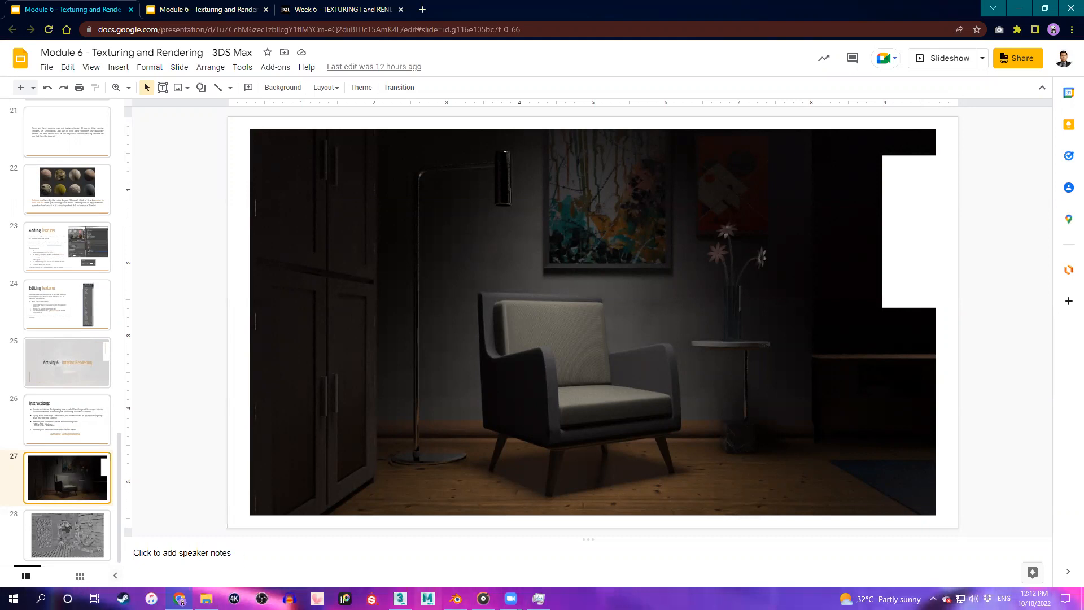
Switch to Blender and enter 50 as the Cycles render Max Samples, discarding the extra -250
left_click(456, 598)
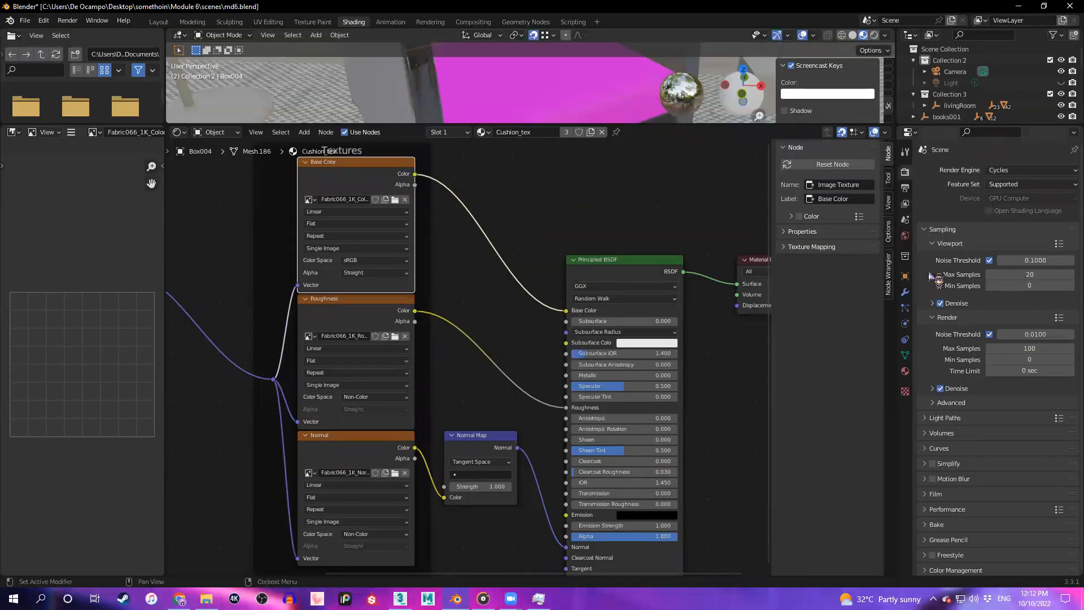
left_click(1025, 350)
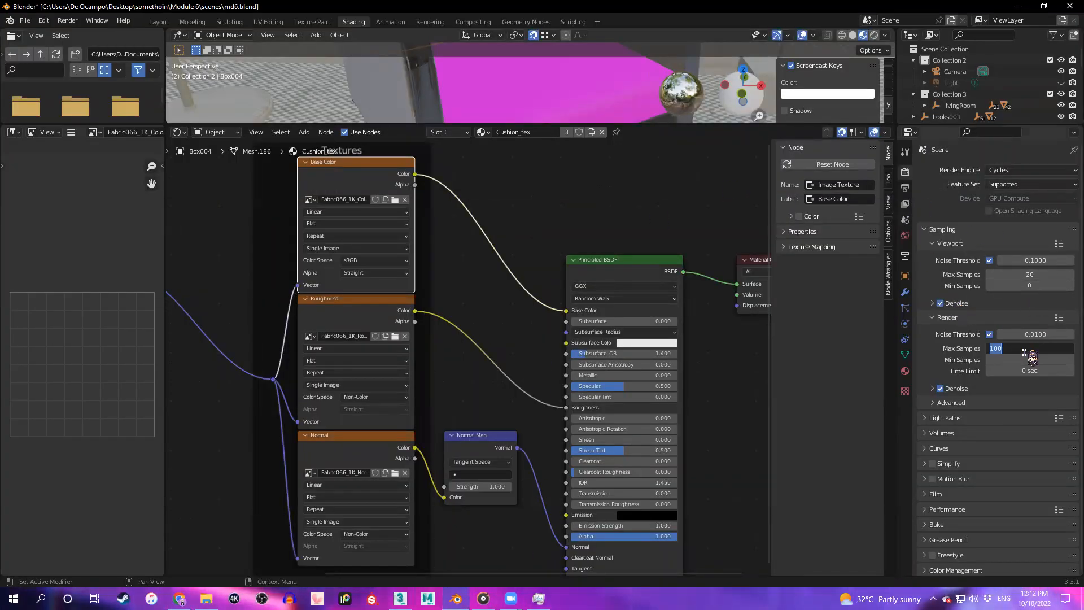
double_click(1031, 349)
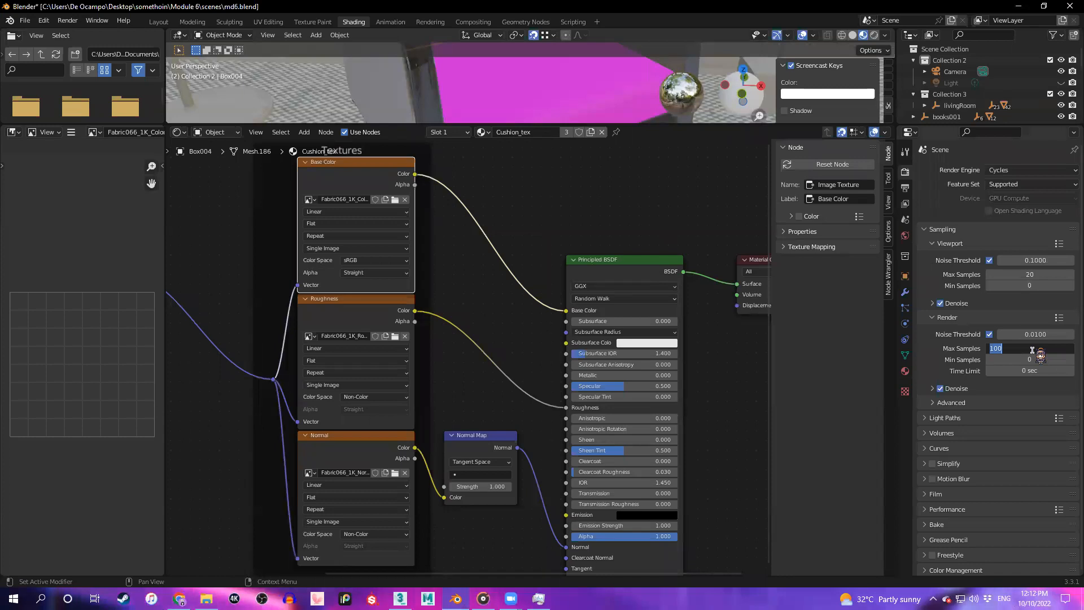
type("50")
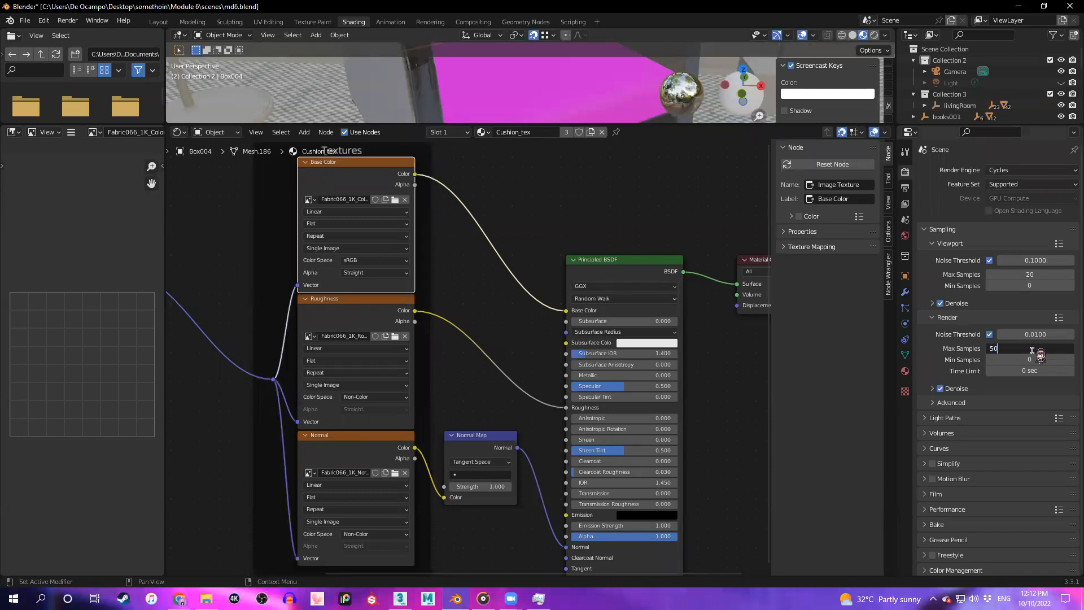
type("-250")
key("BackSpace")
key("BackSpace")
key("BackSpace")
key("BackSpace")
key("BackSpace")
key("BackSpace")
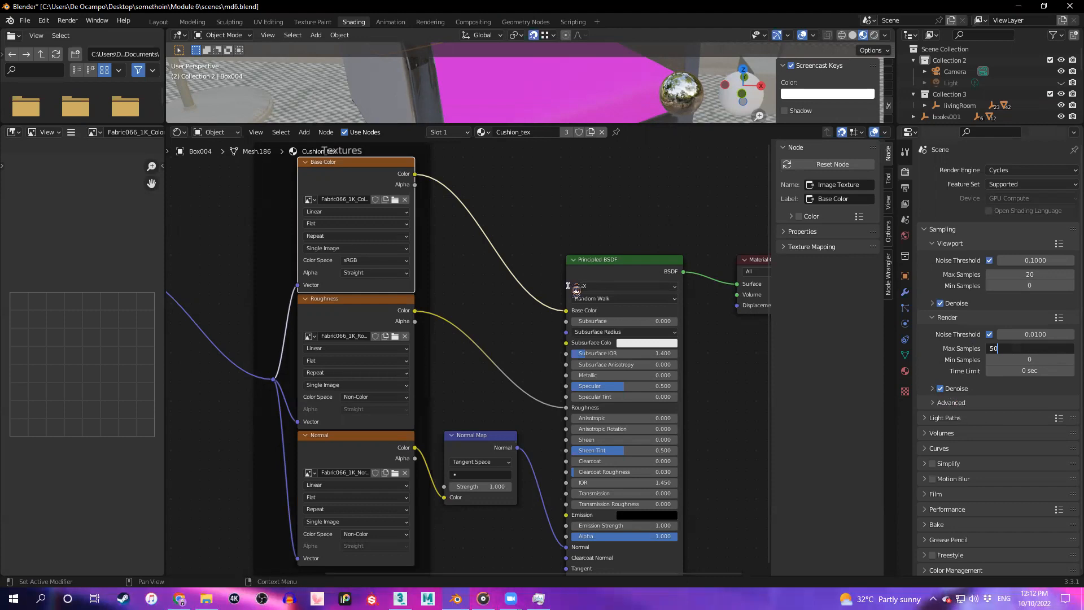
Return to the Arnold RenderView in 3ds Max and examine the armchair's cushion fabric and armrests up close
key("alt+Tab")
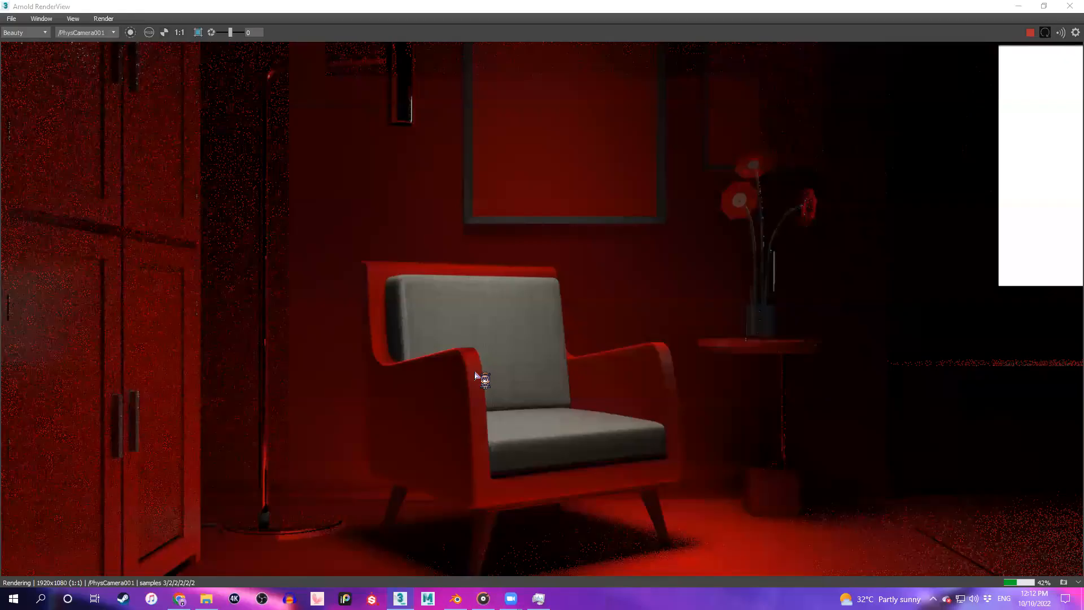
scroll(439, 346, "up", 2)
scroll(459, 337, "down", 1)
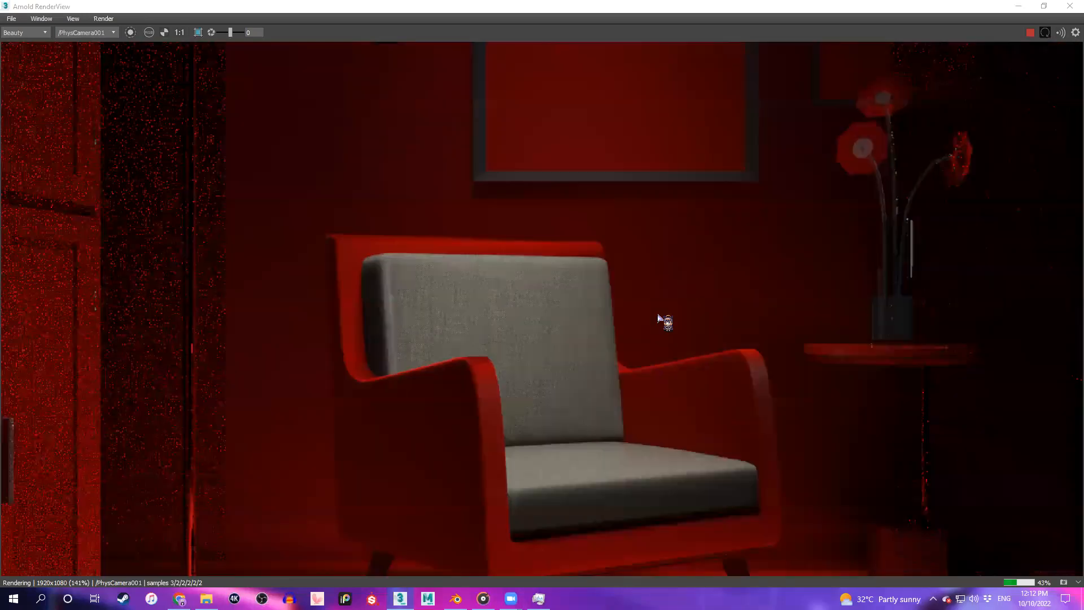
scroll(782, 338, "up", 1)
middle_click_drag(704, 336, 581, 337)
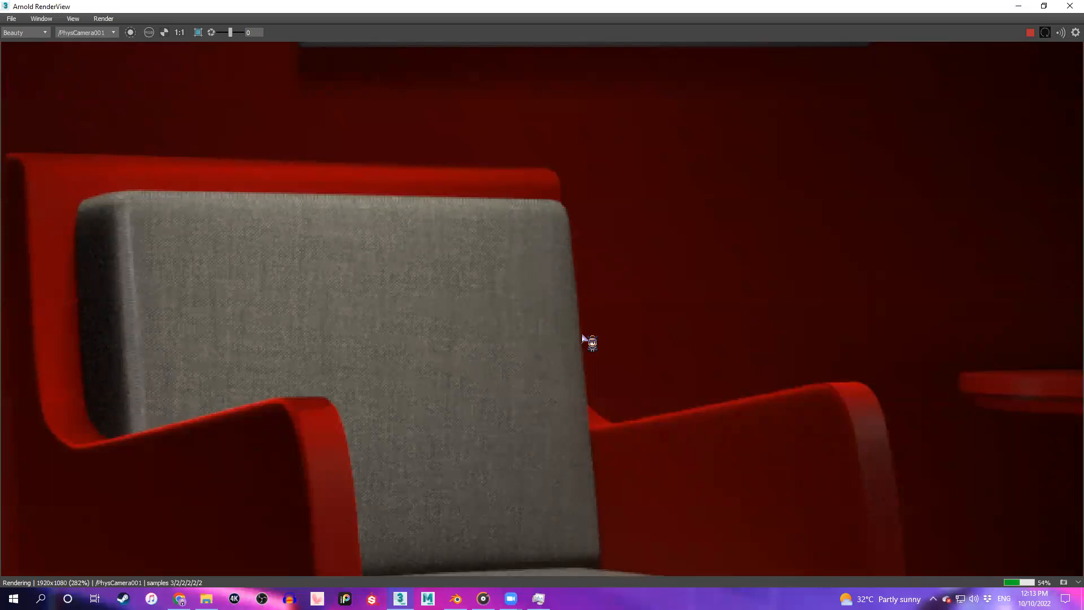
scroll(740, 336, "down", 2)
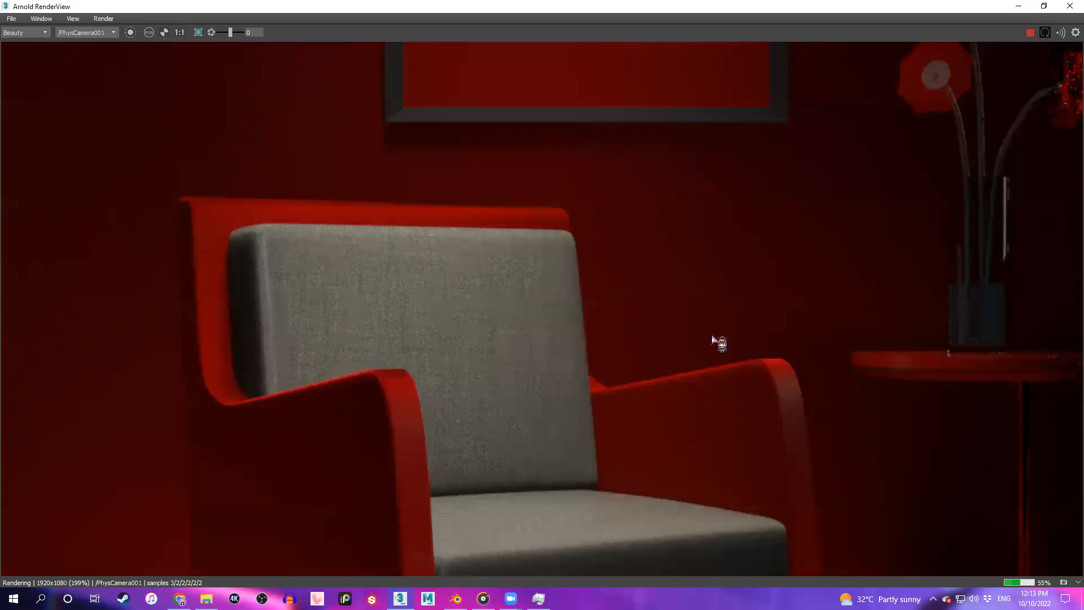
scroll(791, 428, "up", 2)
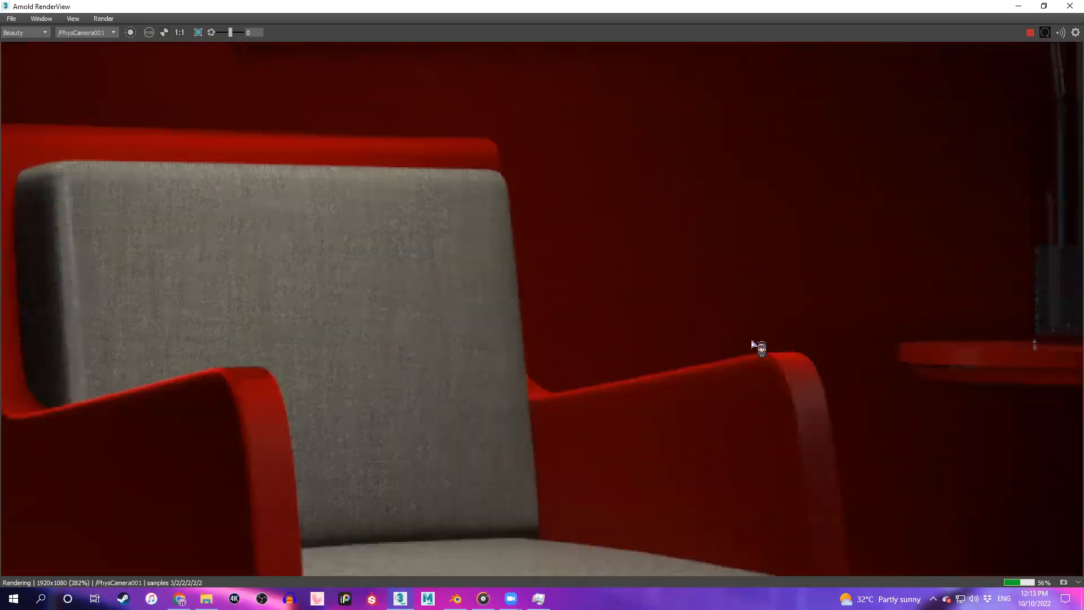
middle_click_drag(539, 572, 538, 535)
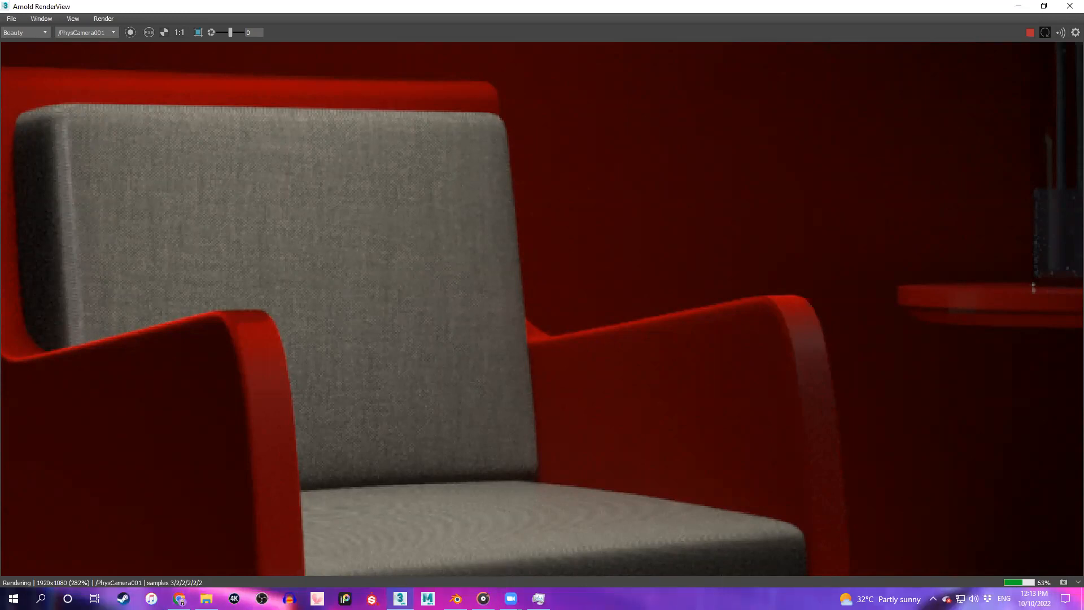
Glance at the reference render in Google Slides, then review the Arnold Sampling and Ray Depth settings in 3ds Max's Render Setup
left_click(179, 599)
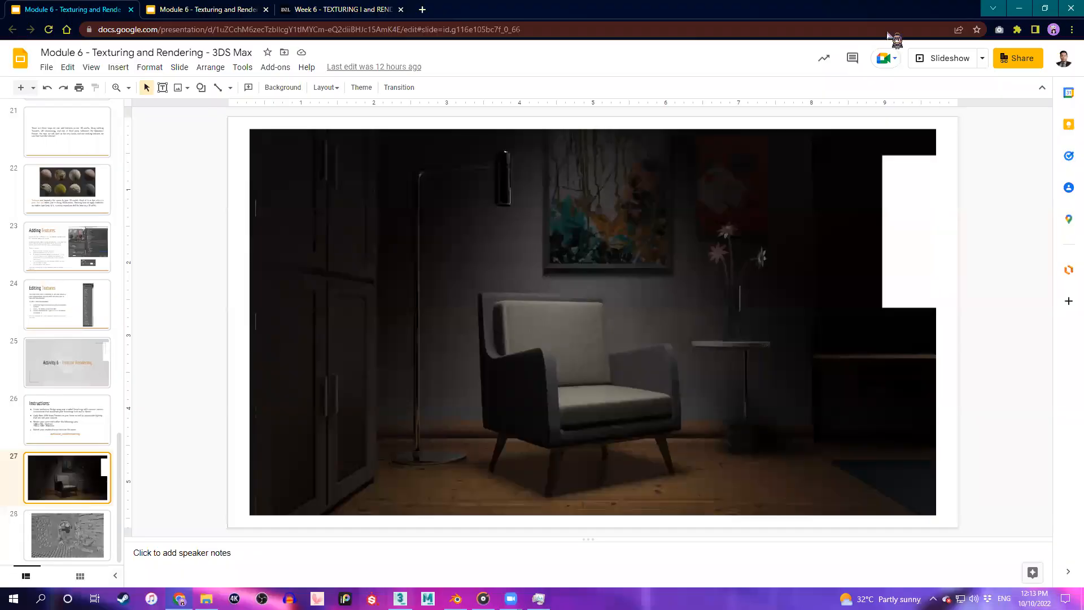
key("alt+Tab")
left_click(723, 36)
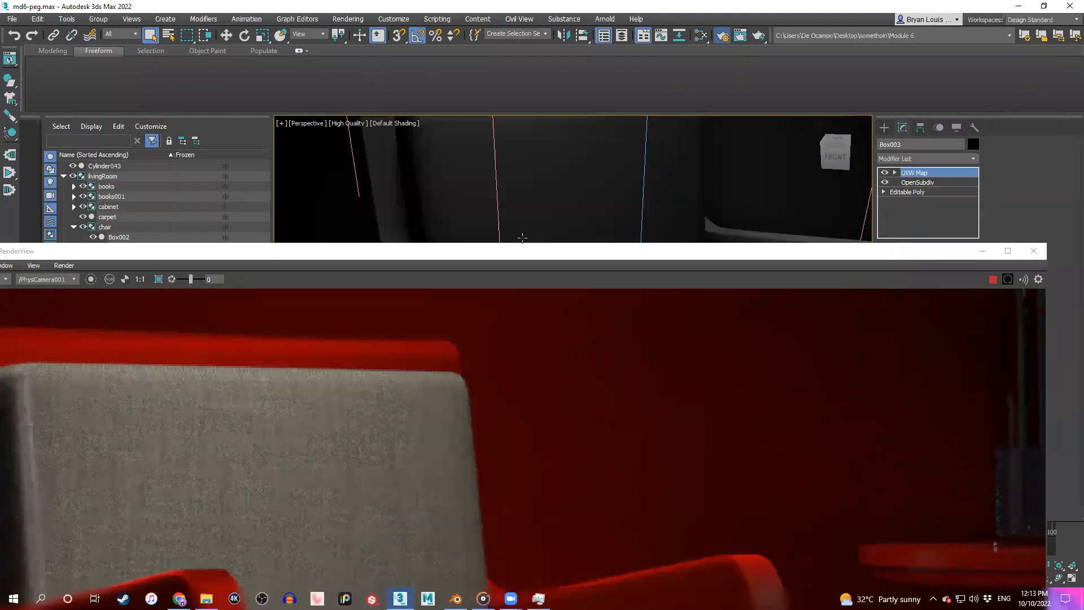
key("F10")
left_click(140, 226)
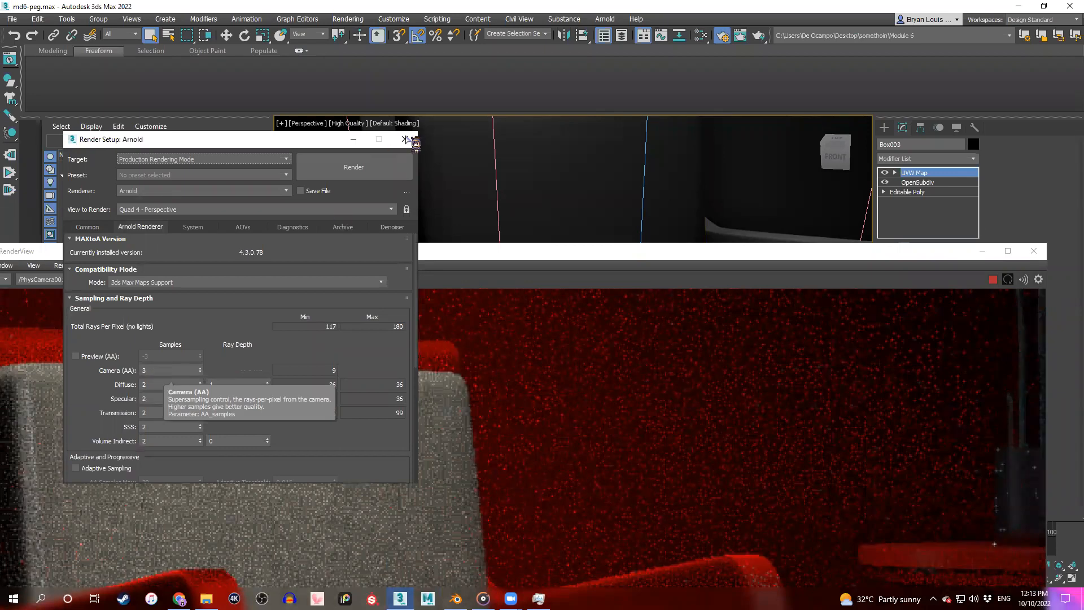
left_click(404, 138)
Maximize the Arnold RenderView, examine the noise across the partial living room render at several zoom levels, and close the window
left_click_drag(811, 254, 812, 238)
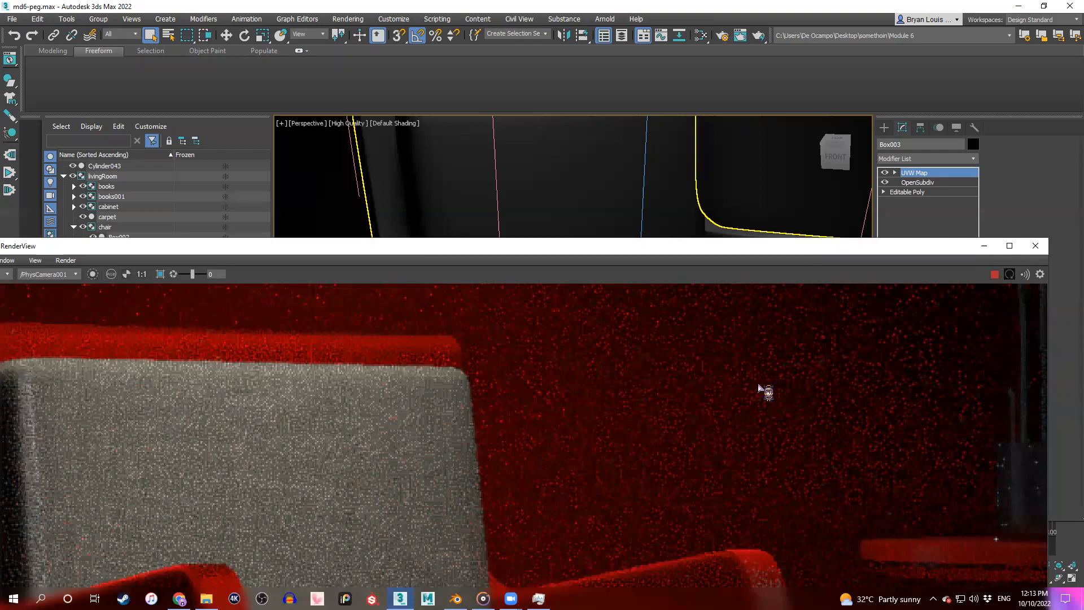
key("super+Up")
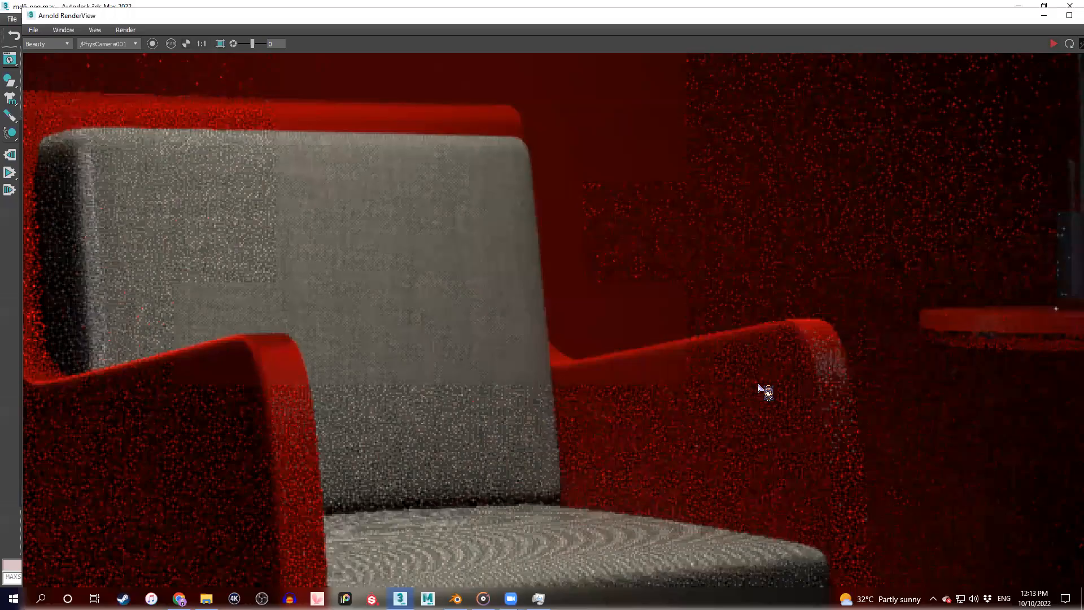
left_click(1070, 16)
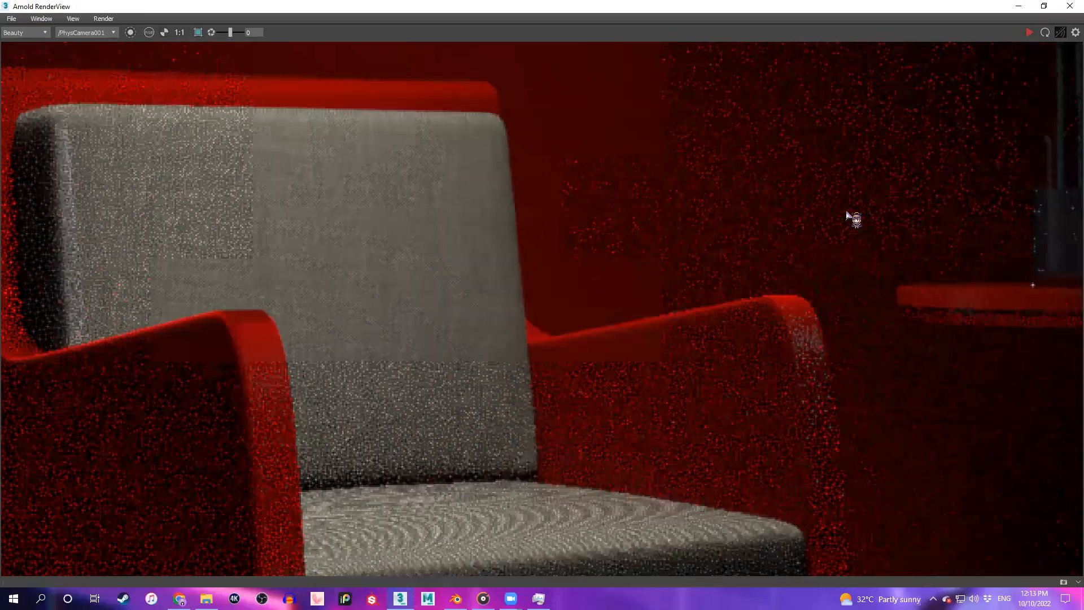
scroll(881, 361, "down", 3)
scroll(762, 367, "down", 2)
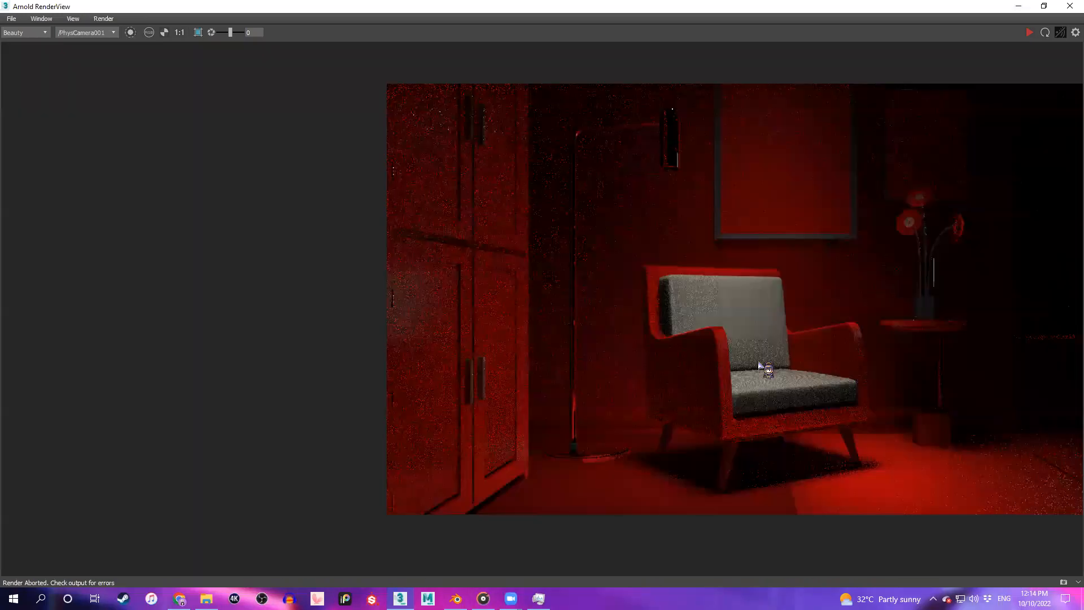
scroll(661, 358, "up", 2)
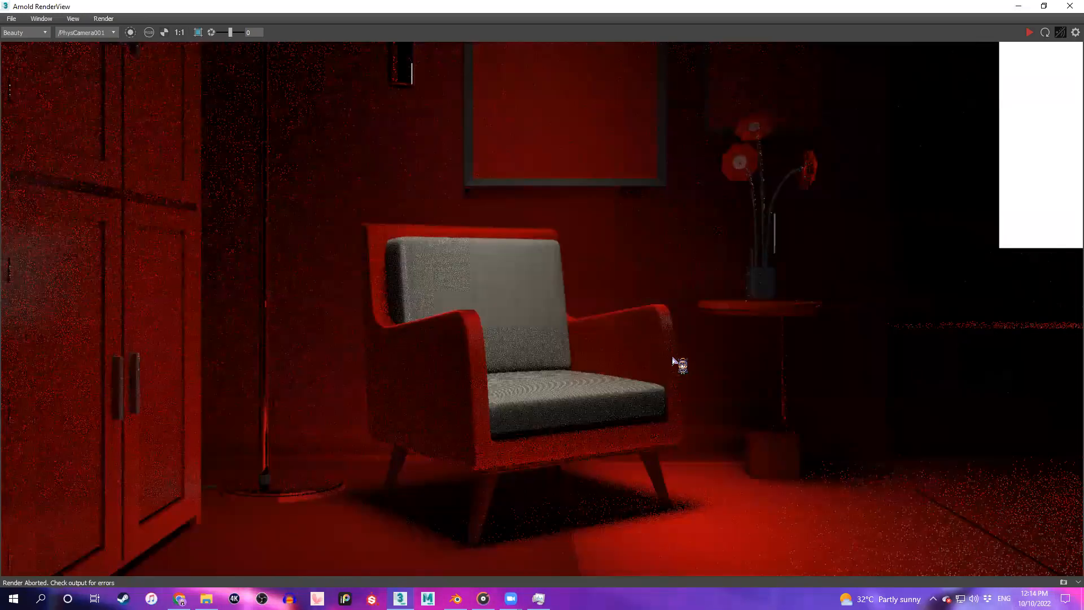
scroll(467, 235, "down", 1)
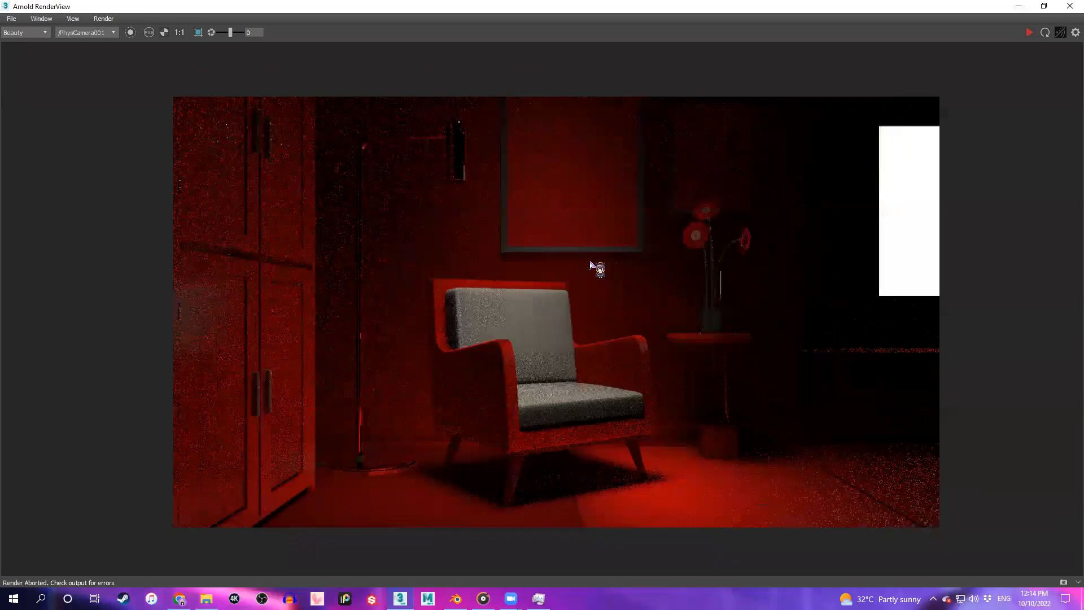
scroll(661, 285, "up", 1)
scroll(661, 264, "down", 1)
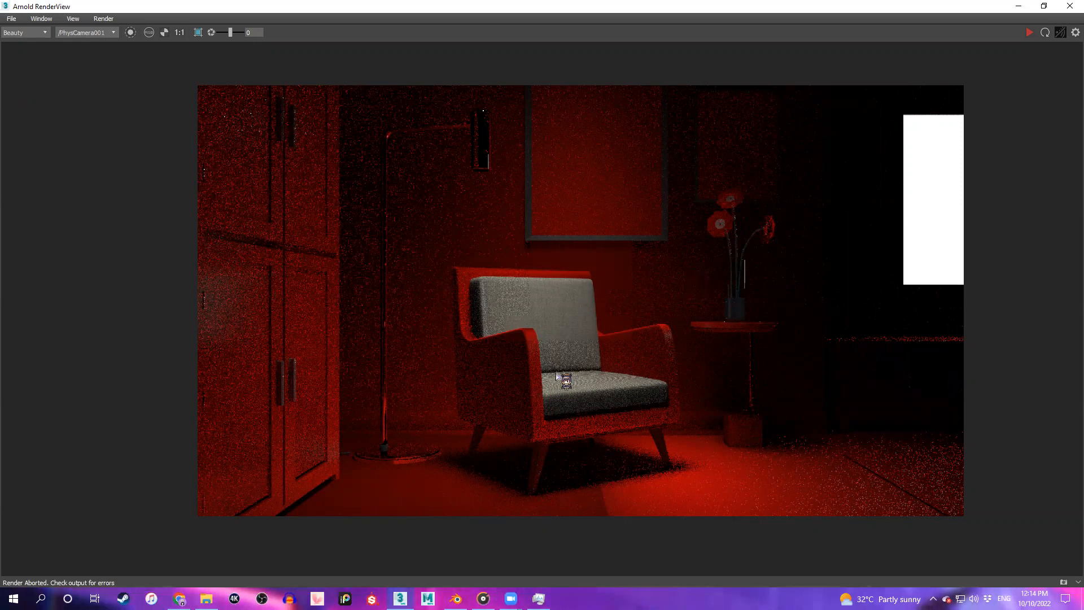
scroll(401, 467, "up", 2)
scroll(587, 342, "down", 2)
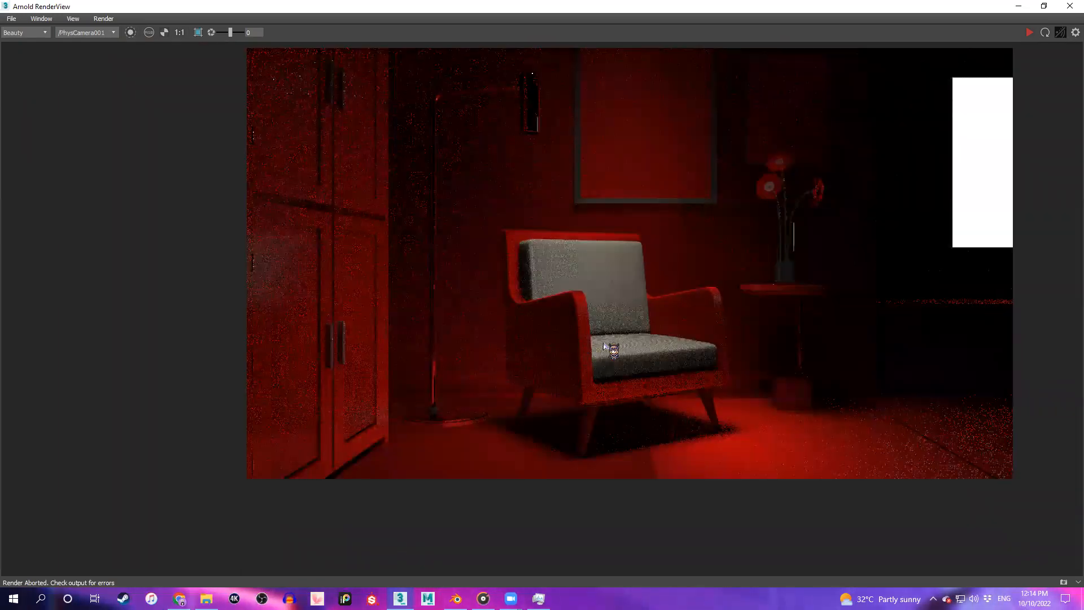
scroll(632, 328, "up", 2)
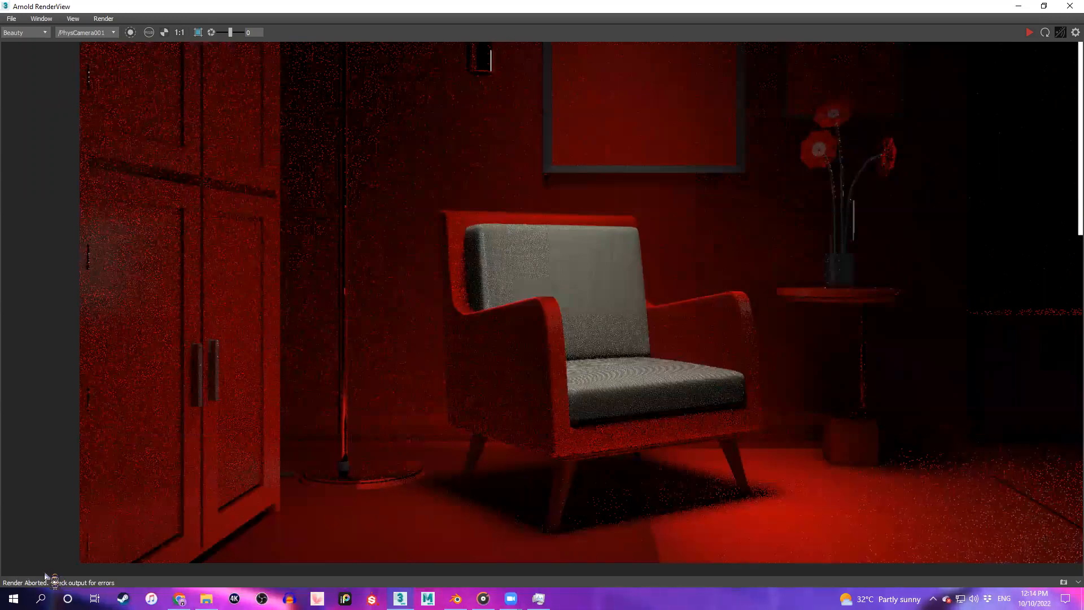
scroll(658, 321, "down", 3)
scroll(598, 307, "up", 2)
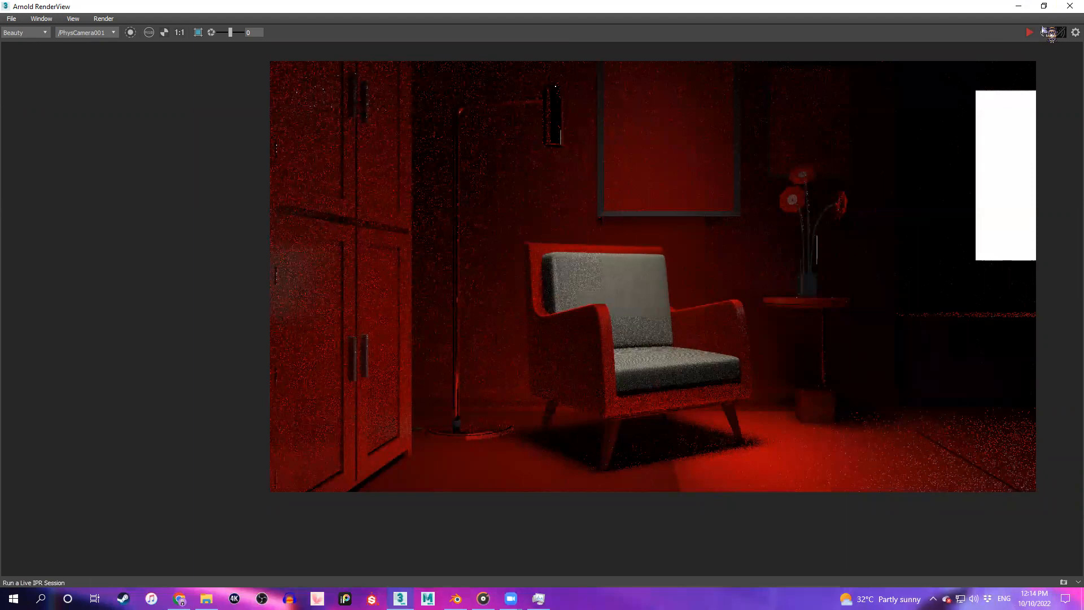
left_click(1070, 6)
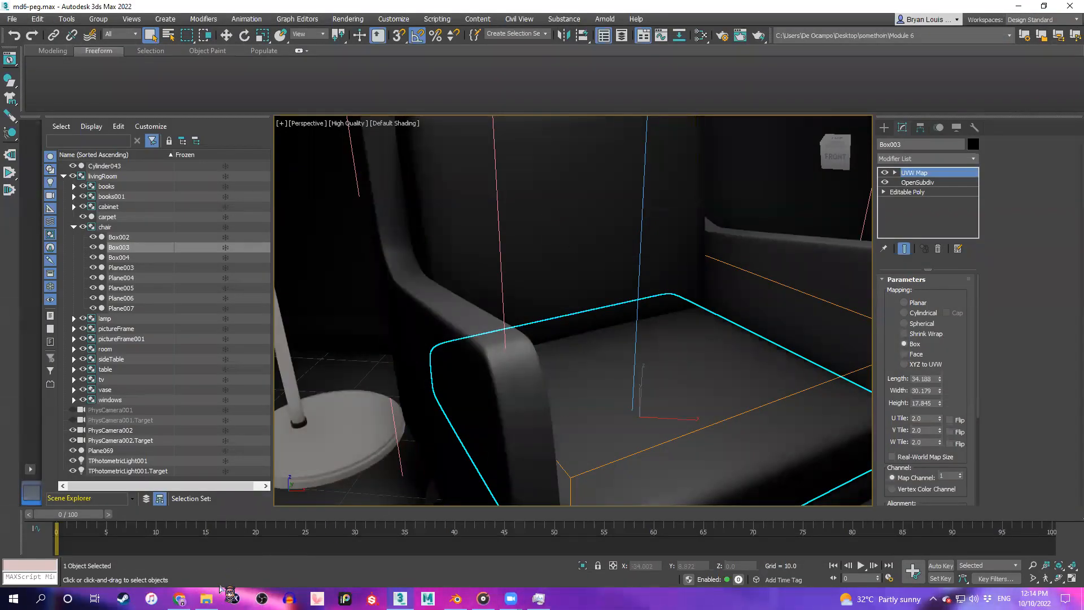
Switch to Google Slides, show the instructions on slide 26, and present the Activity 6 - Interior Rendering slide full screen
key("alt+Tab")
left_click(68, 372)
left_click(72, 421)
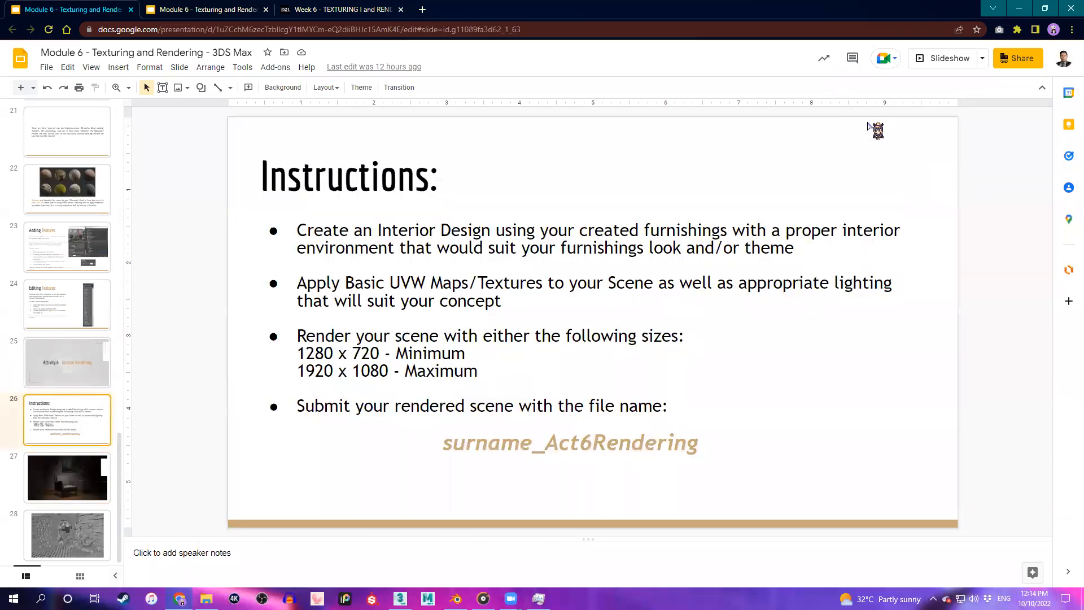
left_click(941, 58)
key("Left")
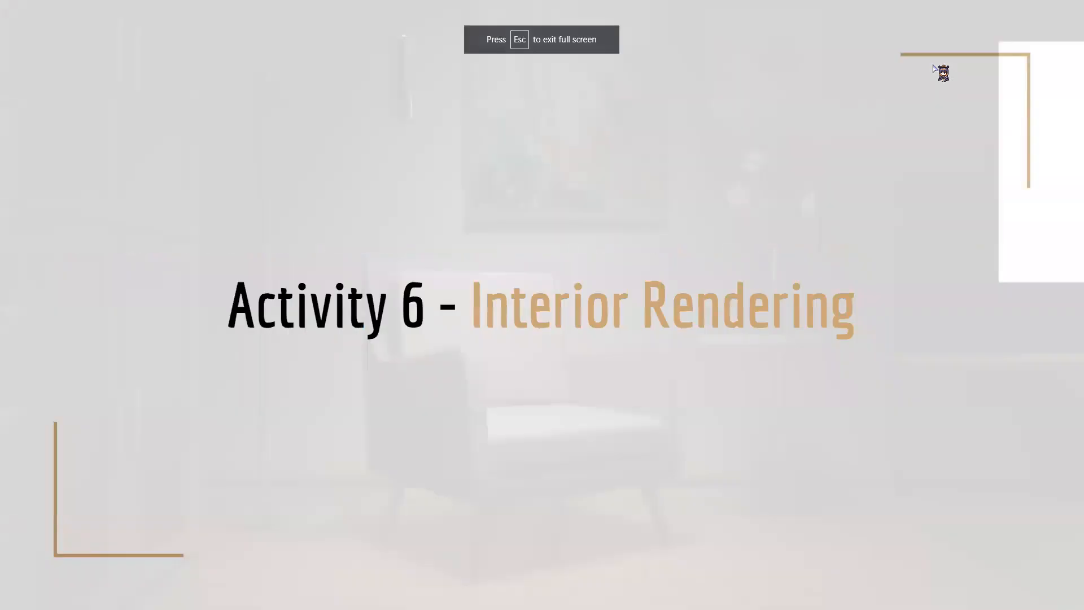